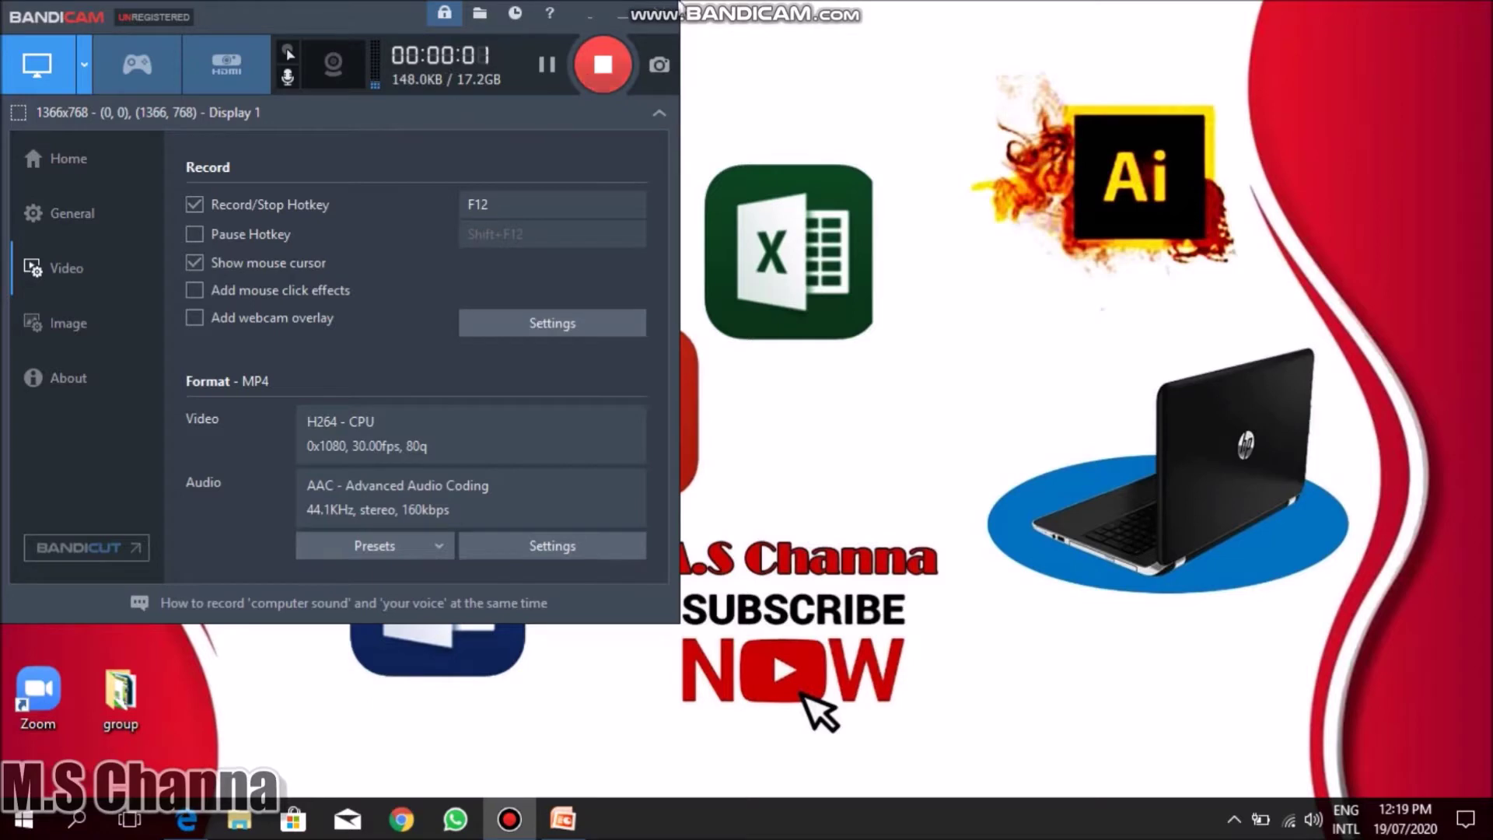
Minimize Bandicam and restore the blank PowerPoint presentation from the taskbar.
{"action": "left_click", "coordinate": [619, 17]}
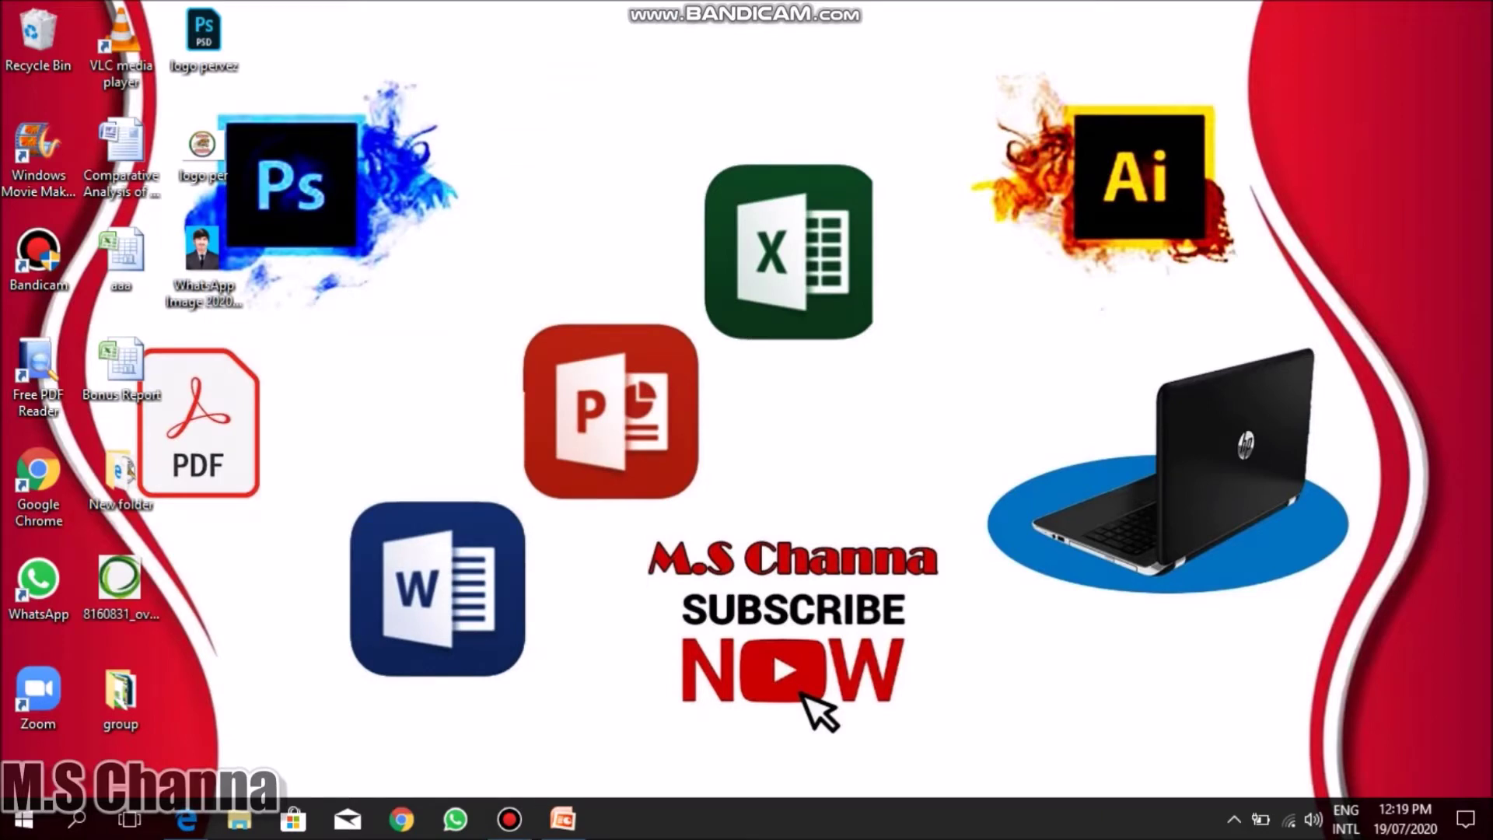
{"action": "left_click", "coordinate": [570, 824]}
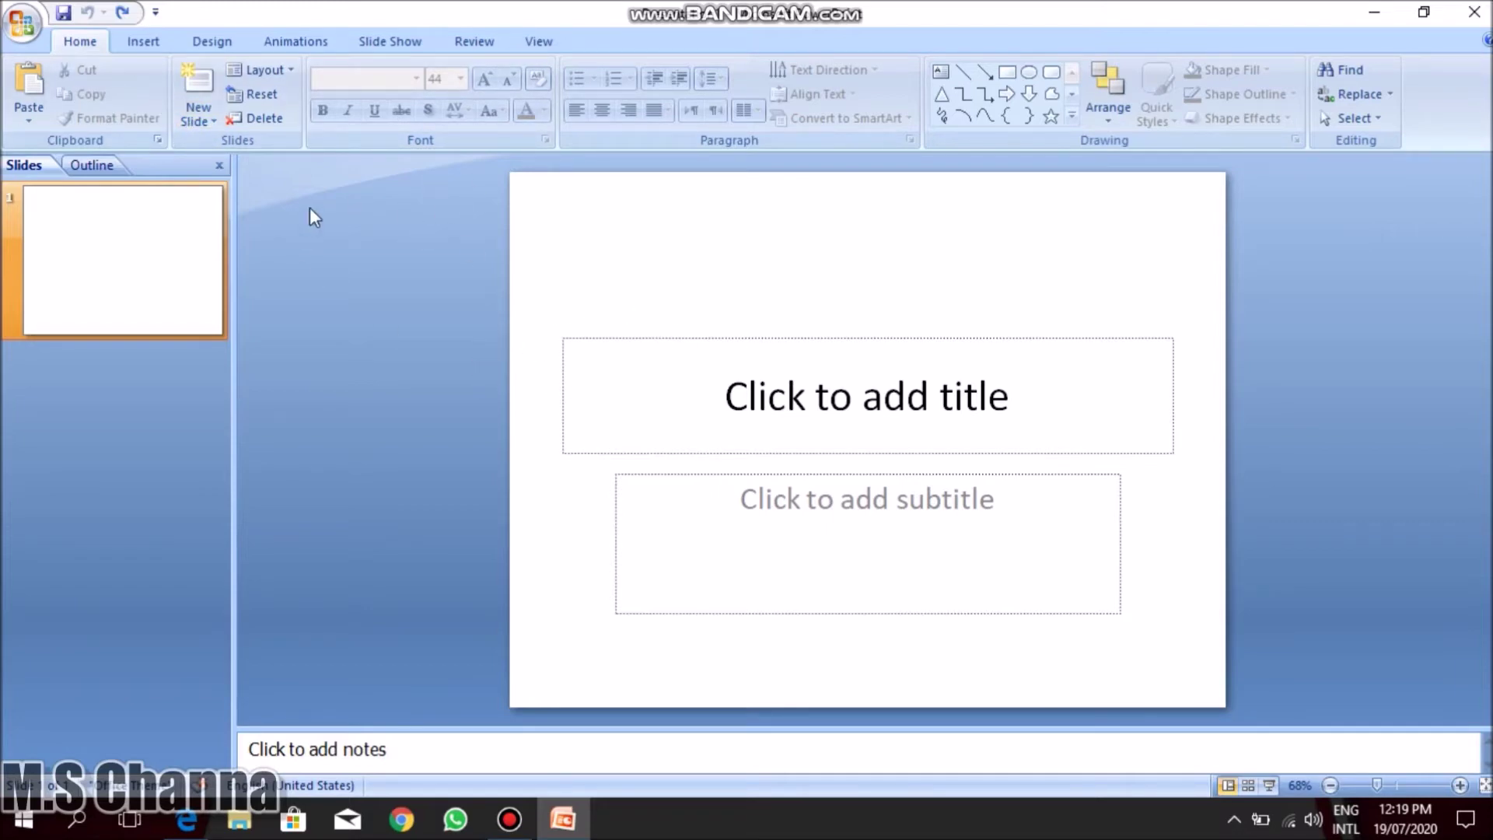
Open the Office Button menu showing the recent documents.
{"action": "left_click", "coordinate": [22, 23]}
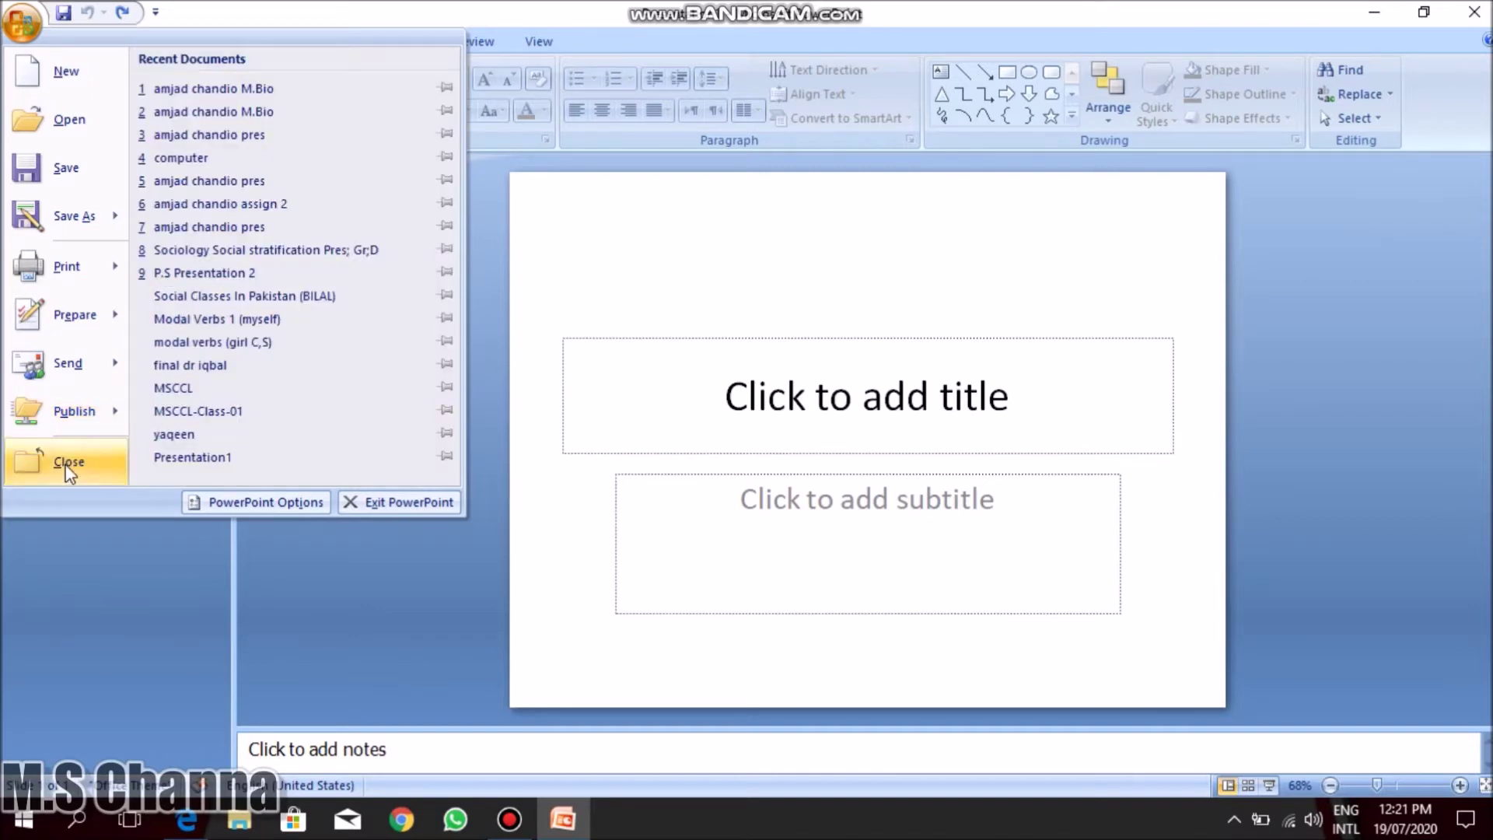
Browse the Popular, Proofing, Save and Advanced pages of PowerPoint Options, closing without changes.
{"action": "left_click", "coordinate": [236, 502]}
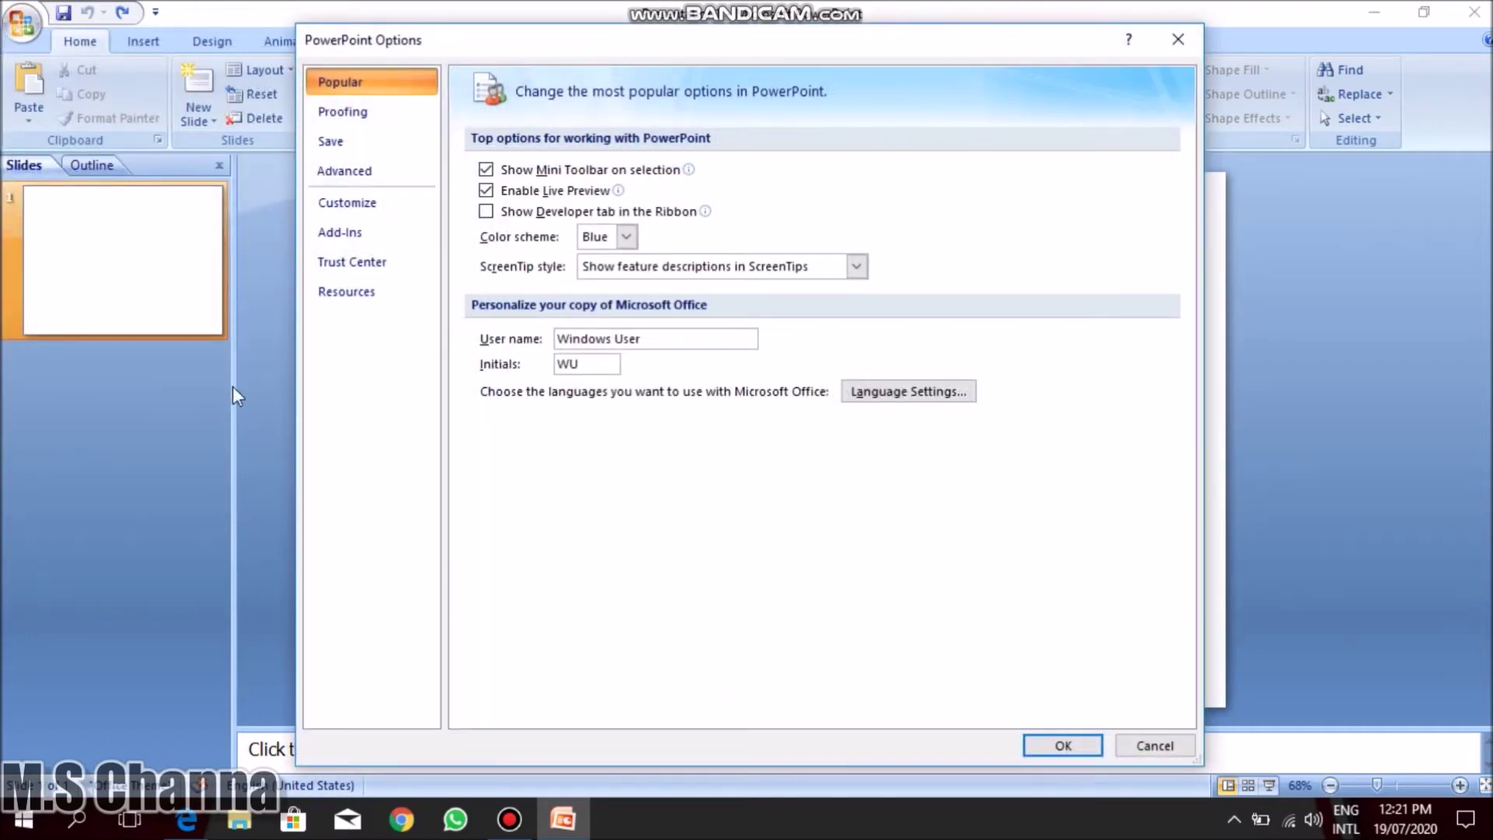
{"action": "left_click", "coordinate": [363, 121]}
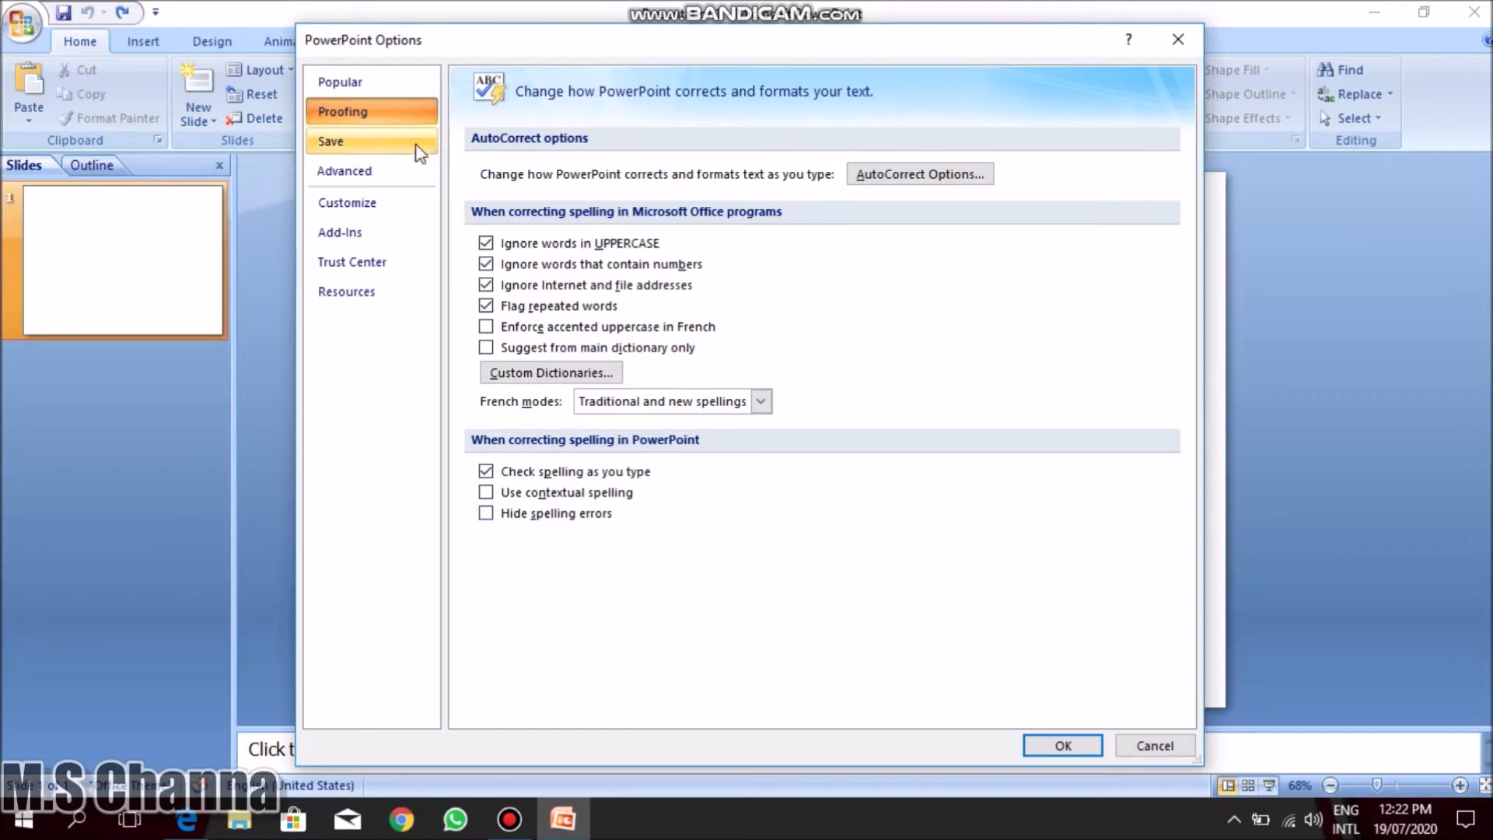
{"action": "left_click", "coordinate": [351, 152]}
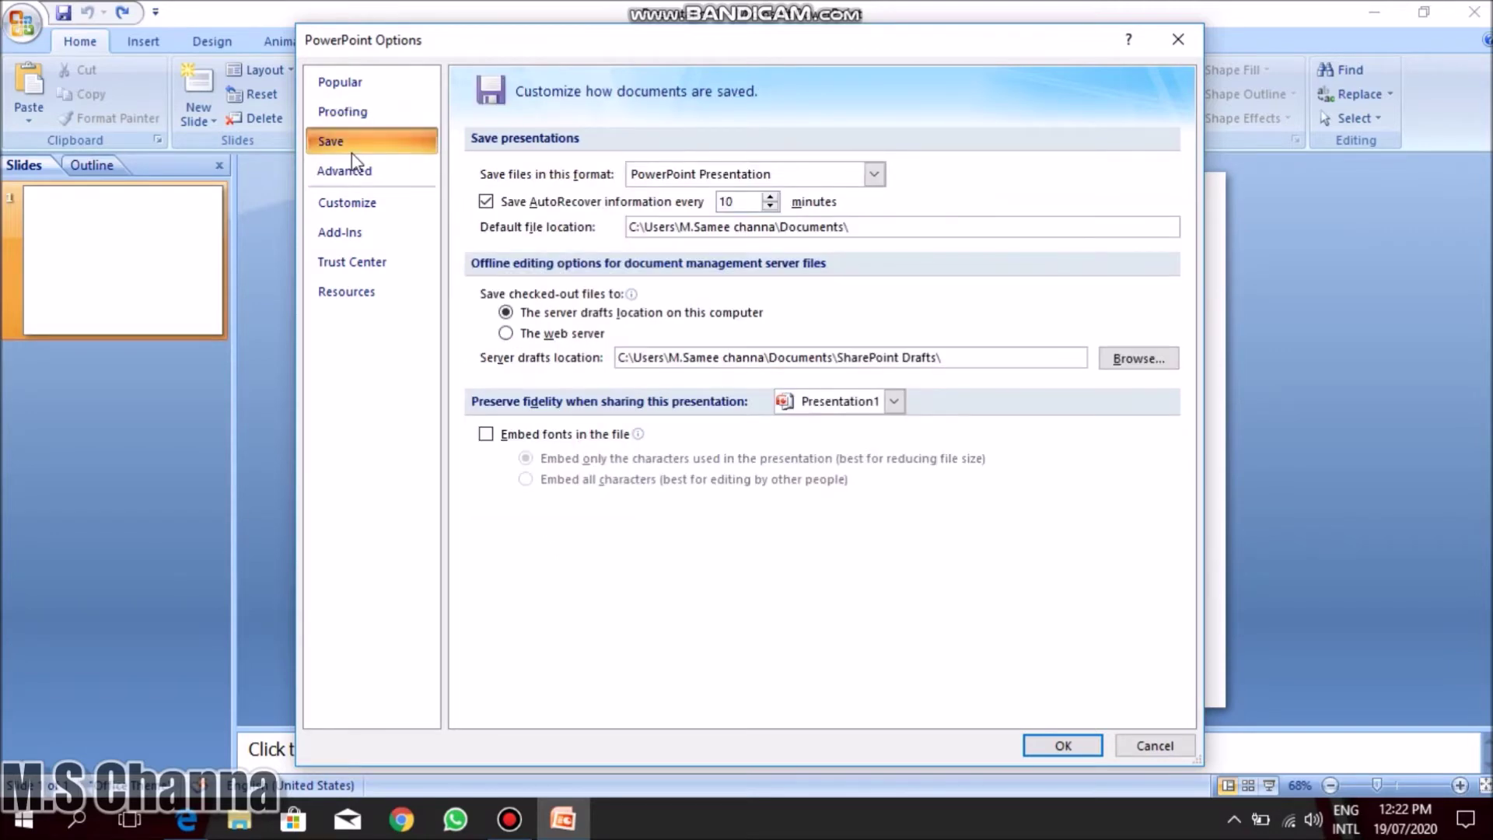
{"action": "left_click", "coordinate": [344, 172]}
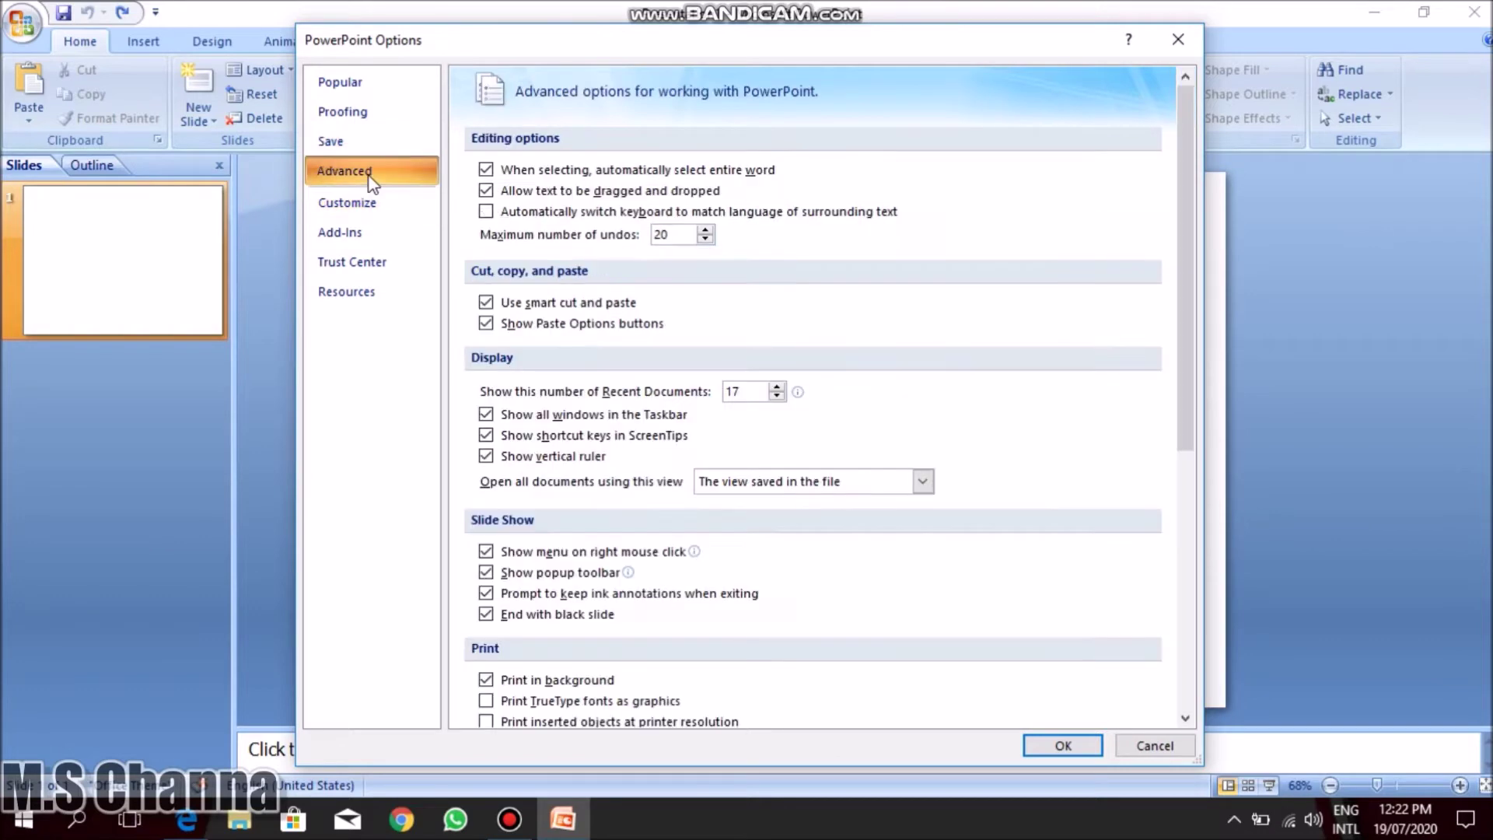
{"action": "left_click", "coordinate": [1176, 55]}
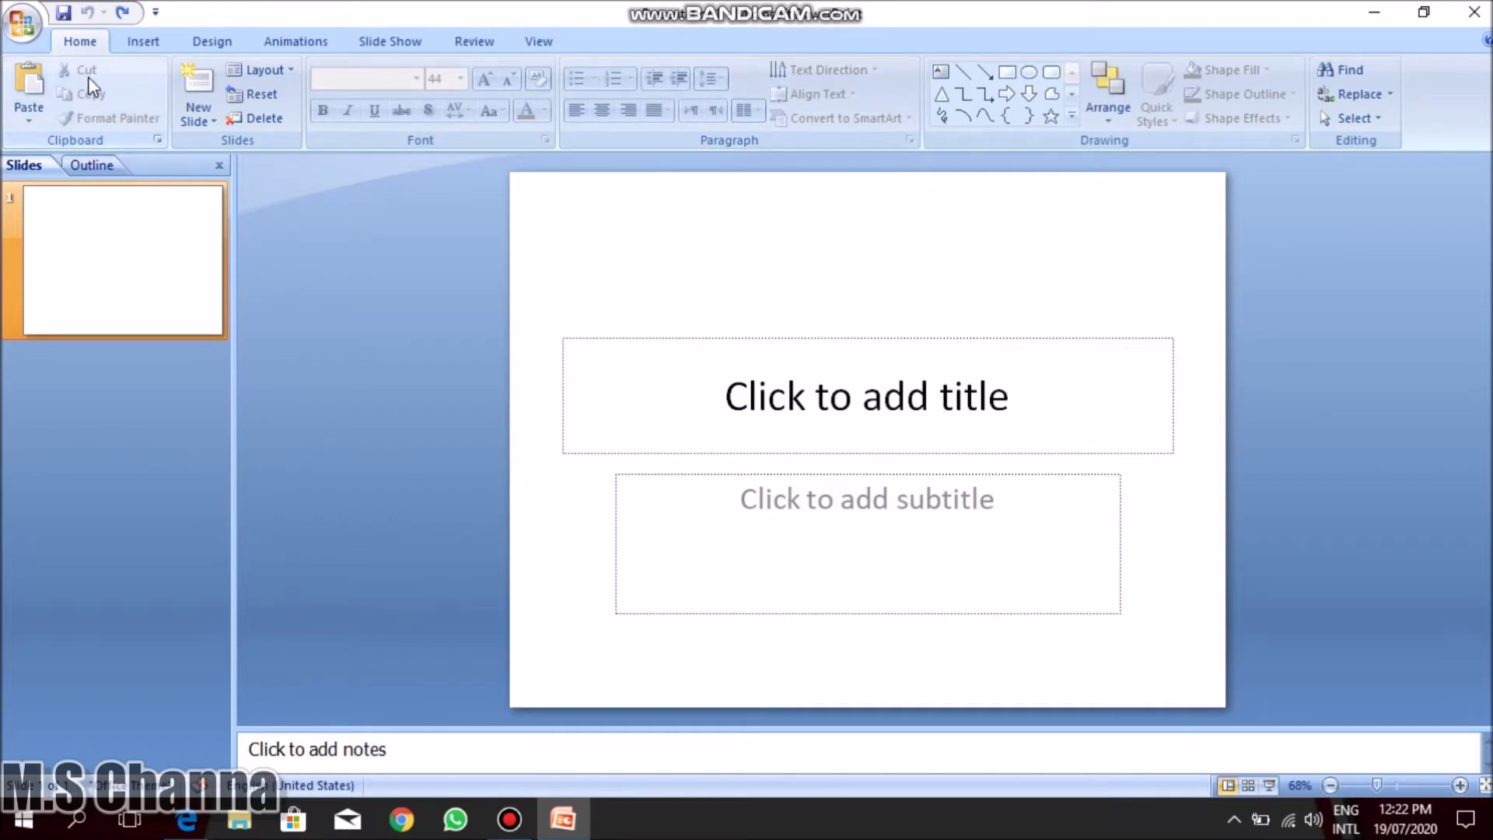
Type 'subscribe' as the first slide's title, correcting the typos along the way.
{"action": "left_click", "coordinate": [208, 124]}
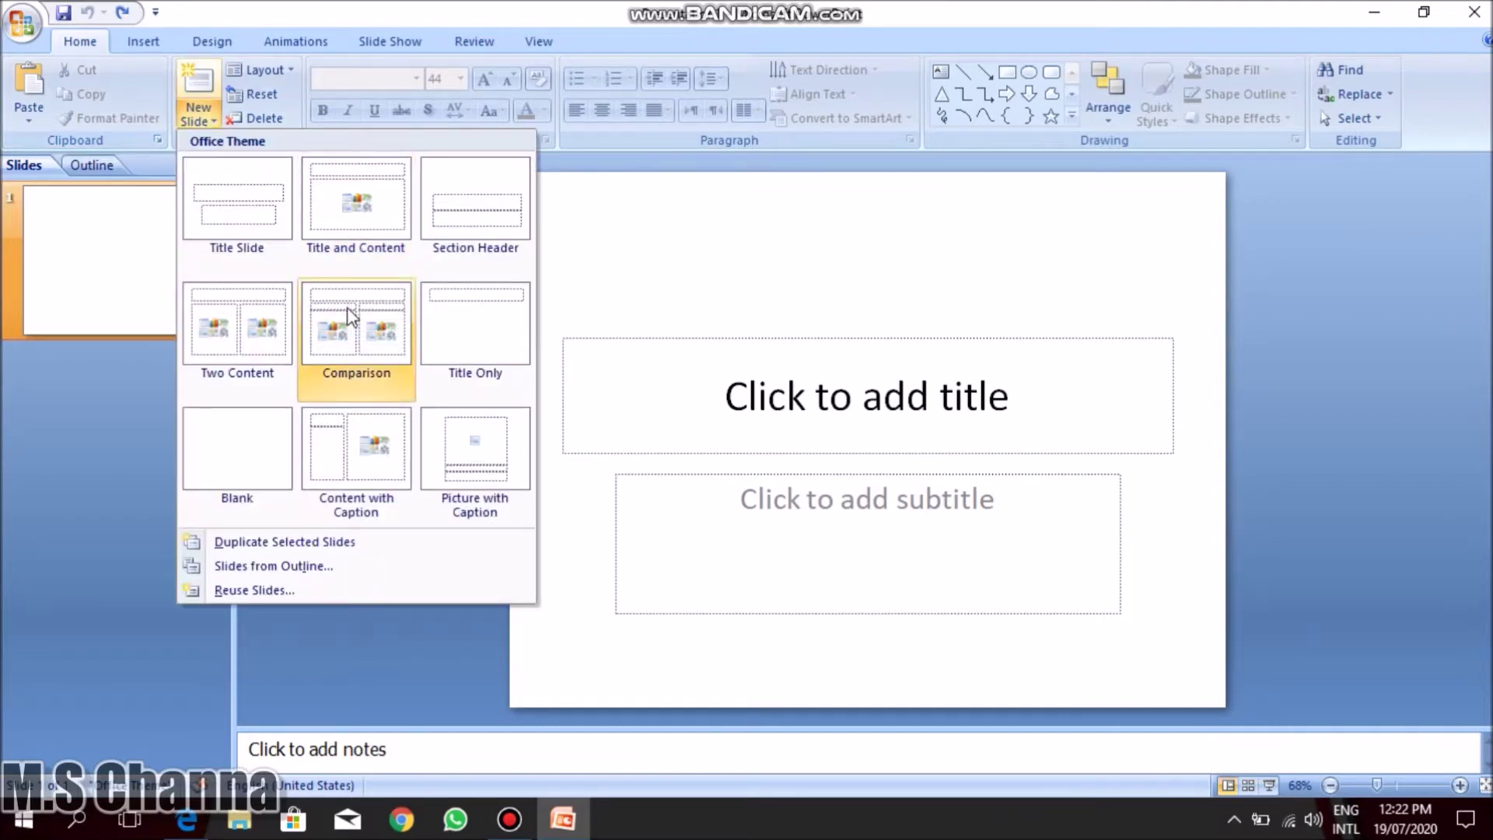
{"action": "left_click", "coordinate": [796, 416]}
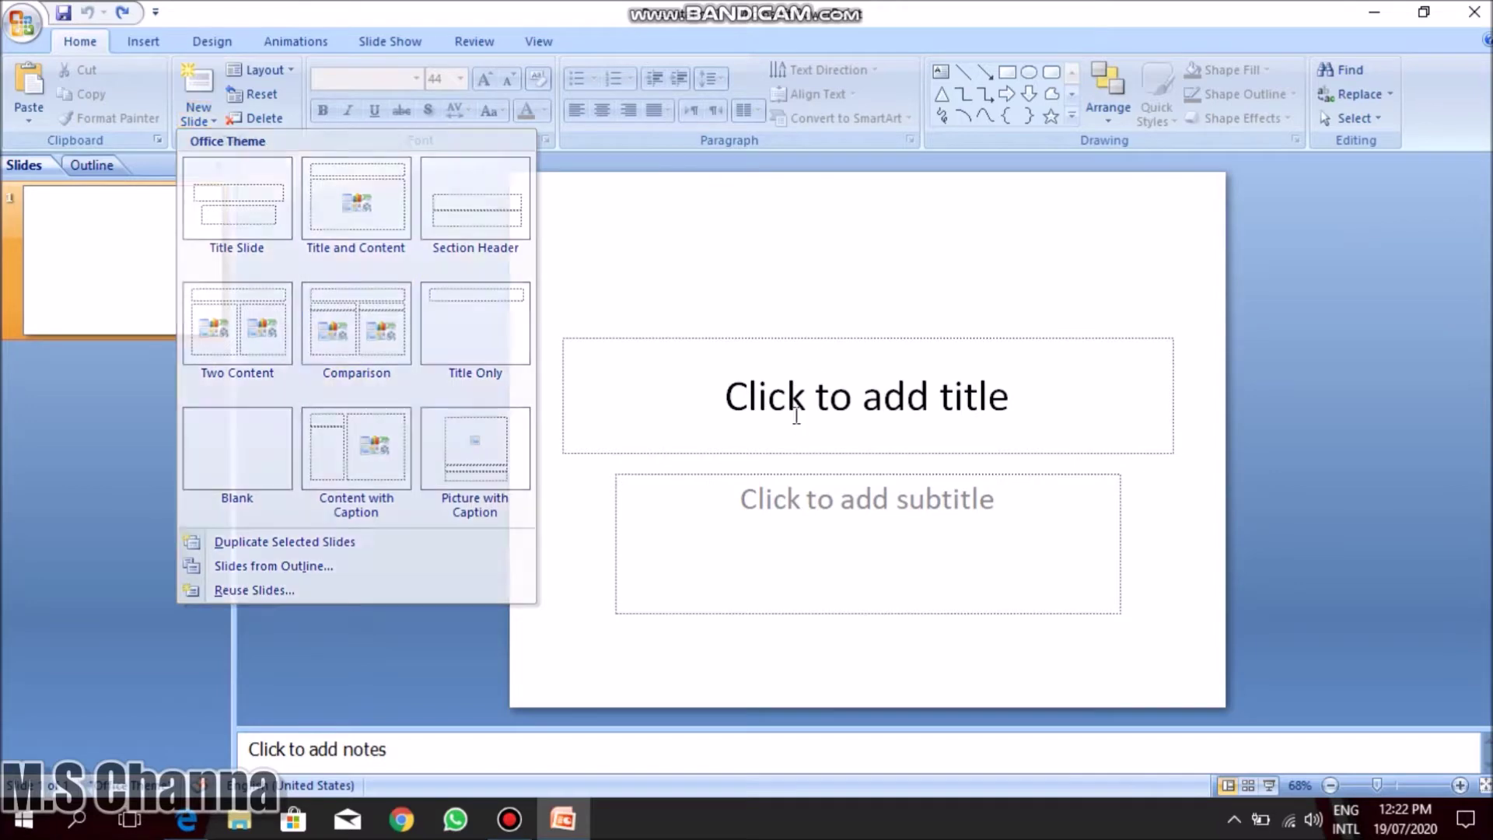
{"action": "left_click", "coordinate": [796, 416]}
{"action": "type", "text": "subscribe"}
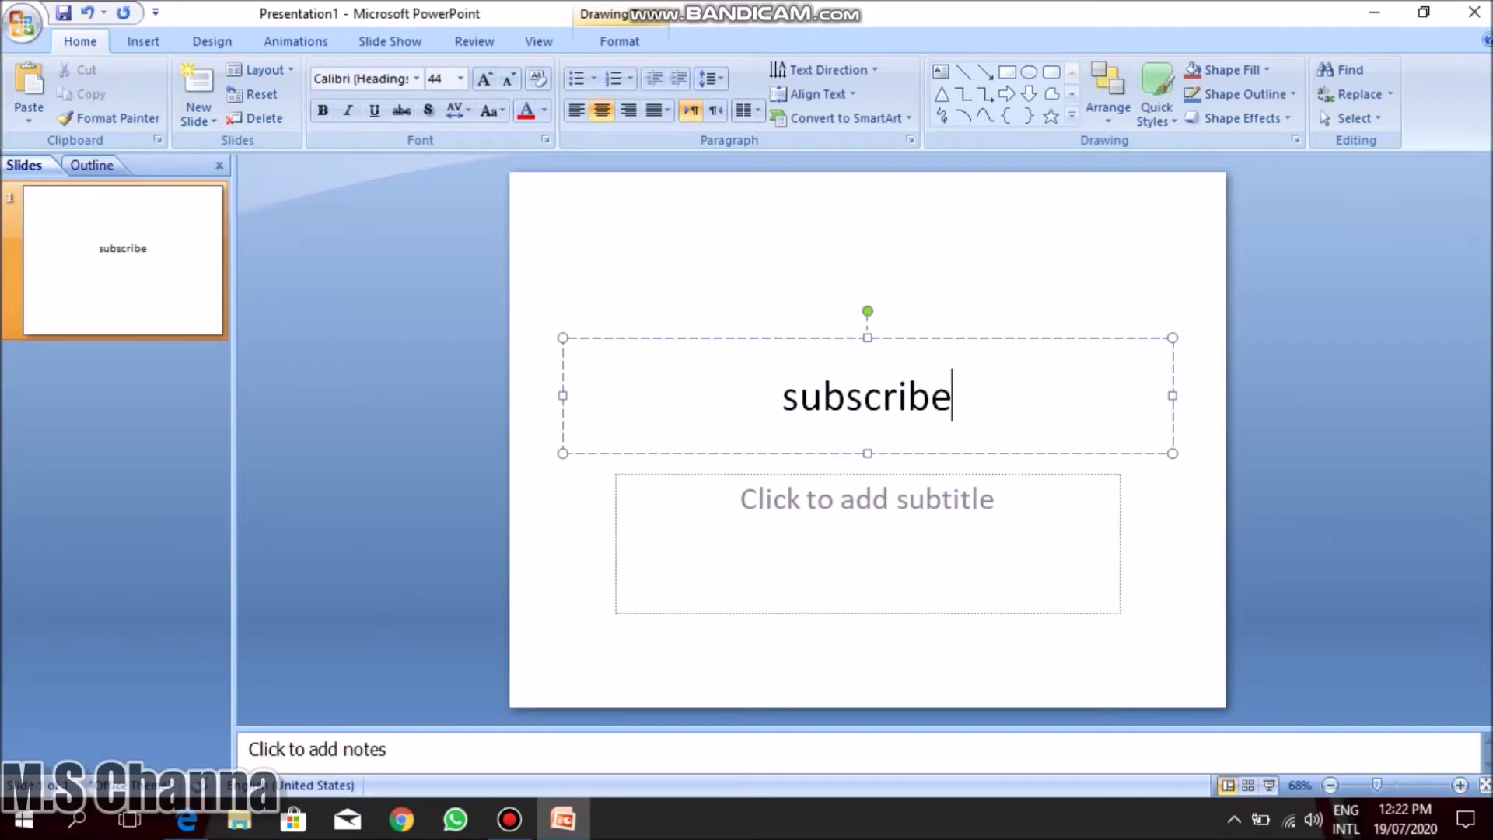
Enter 'my channel' as the subtitle and add a second Title and Content slide.
{"action": "left_click", "coordinate": [886, 562]}
{"action": "type", "text": "my channe"}
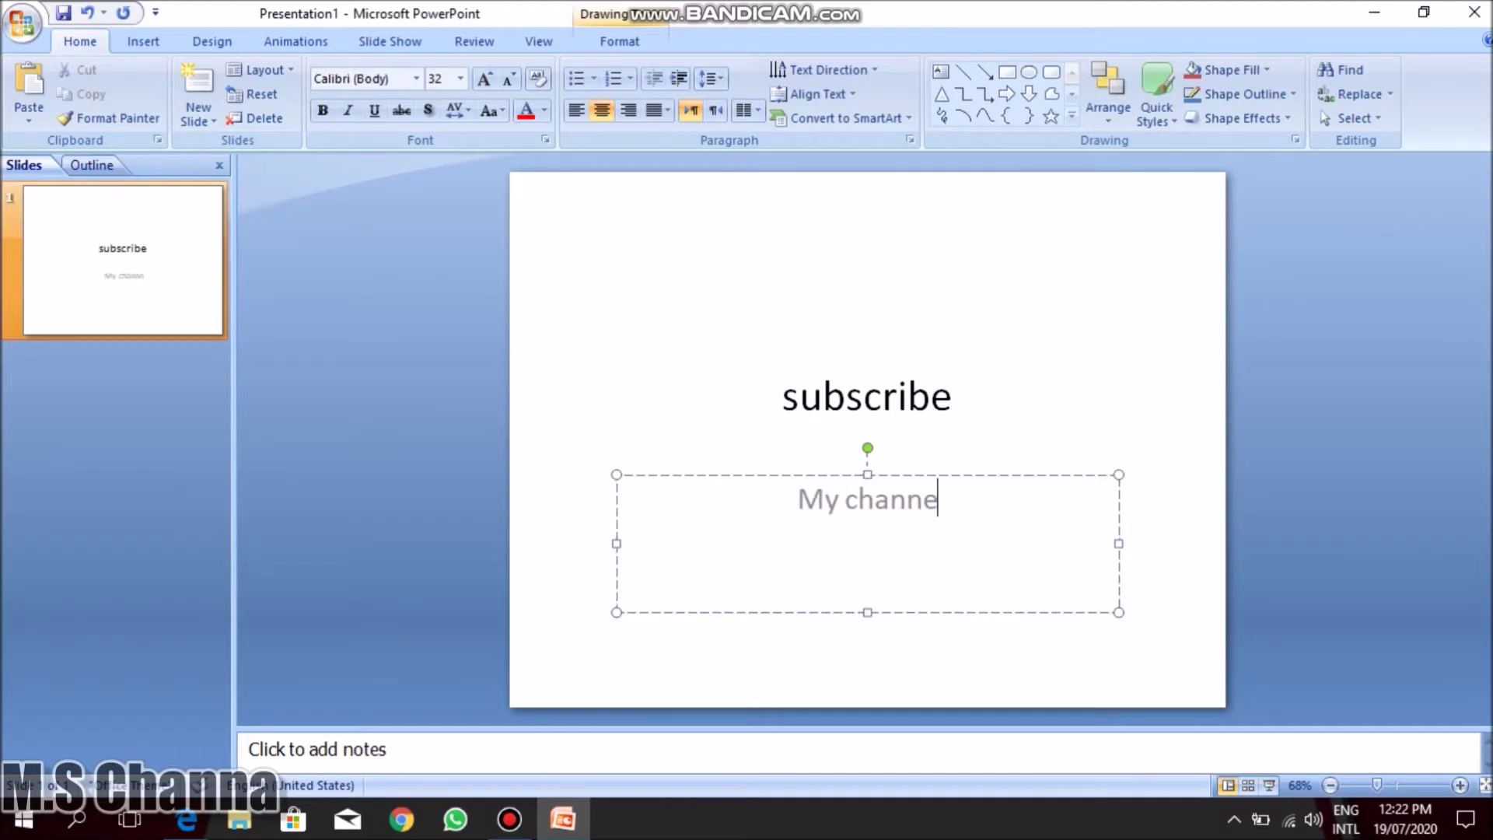
{"action": "type", "text": "l"}
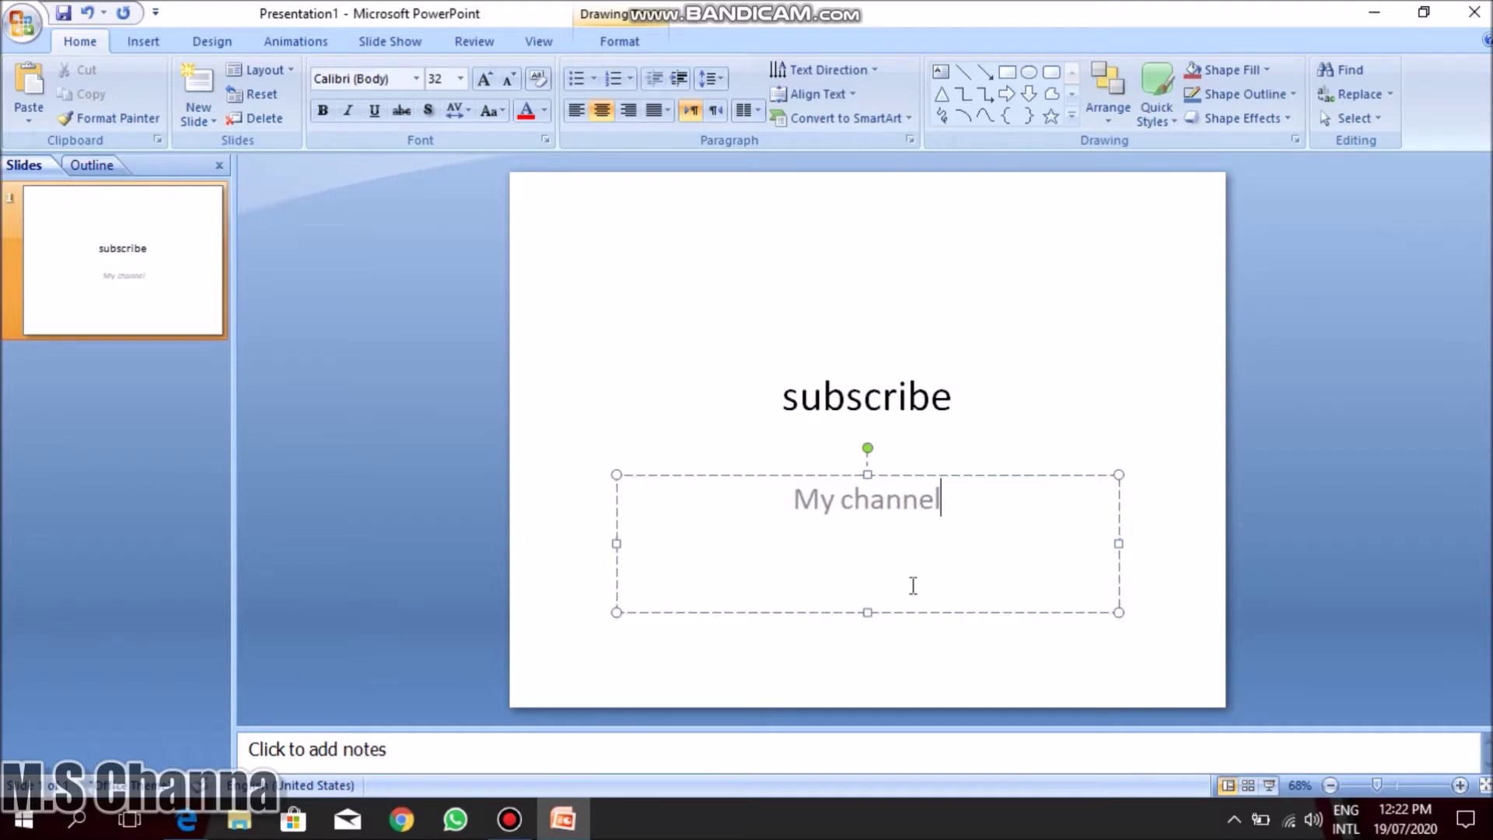
{"action": "left_click", "coordinate": [732, 346]}
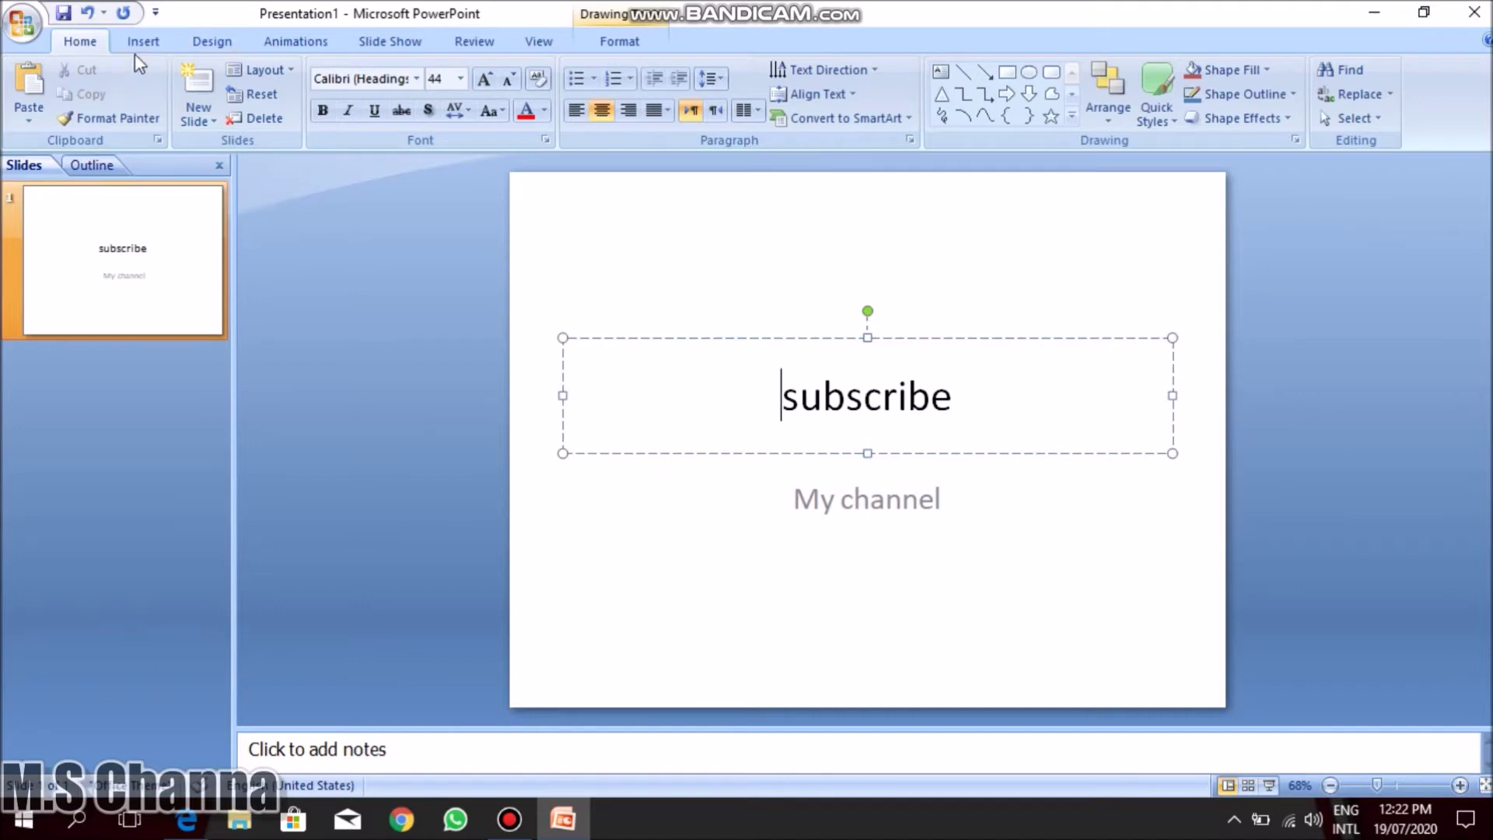
{"action": "left_click", "coordinate": [198, 86]}
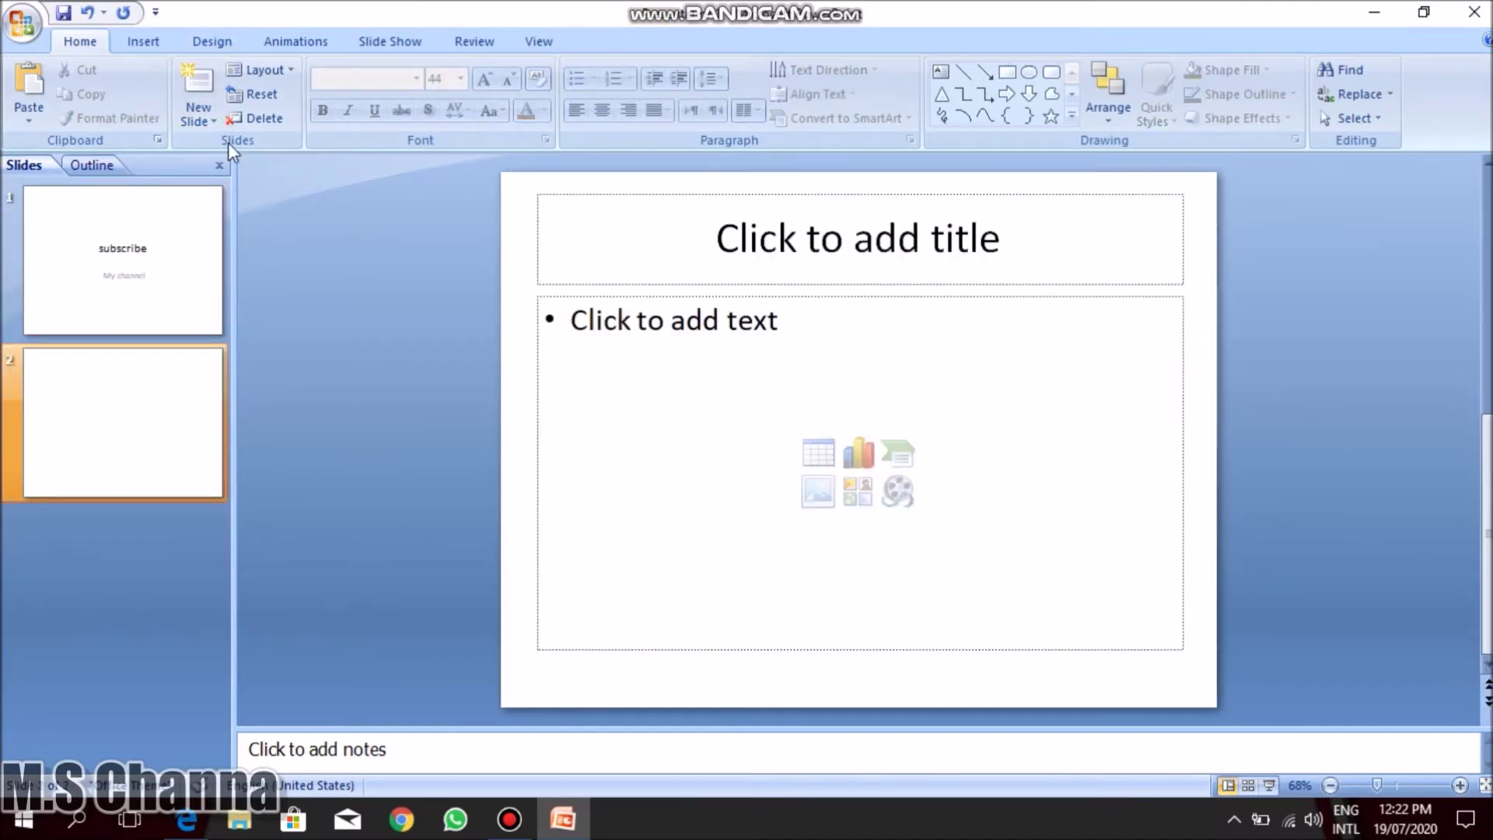
{"action": "left_click", "coordinate": [214, 276]}
{"action": "left_click", "coordinate": [187, 389]}
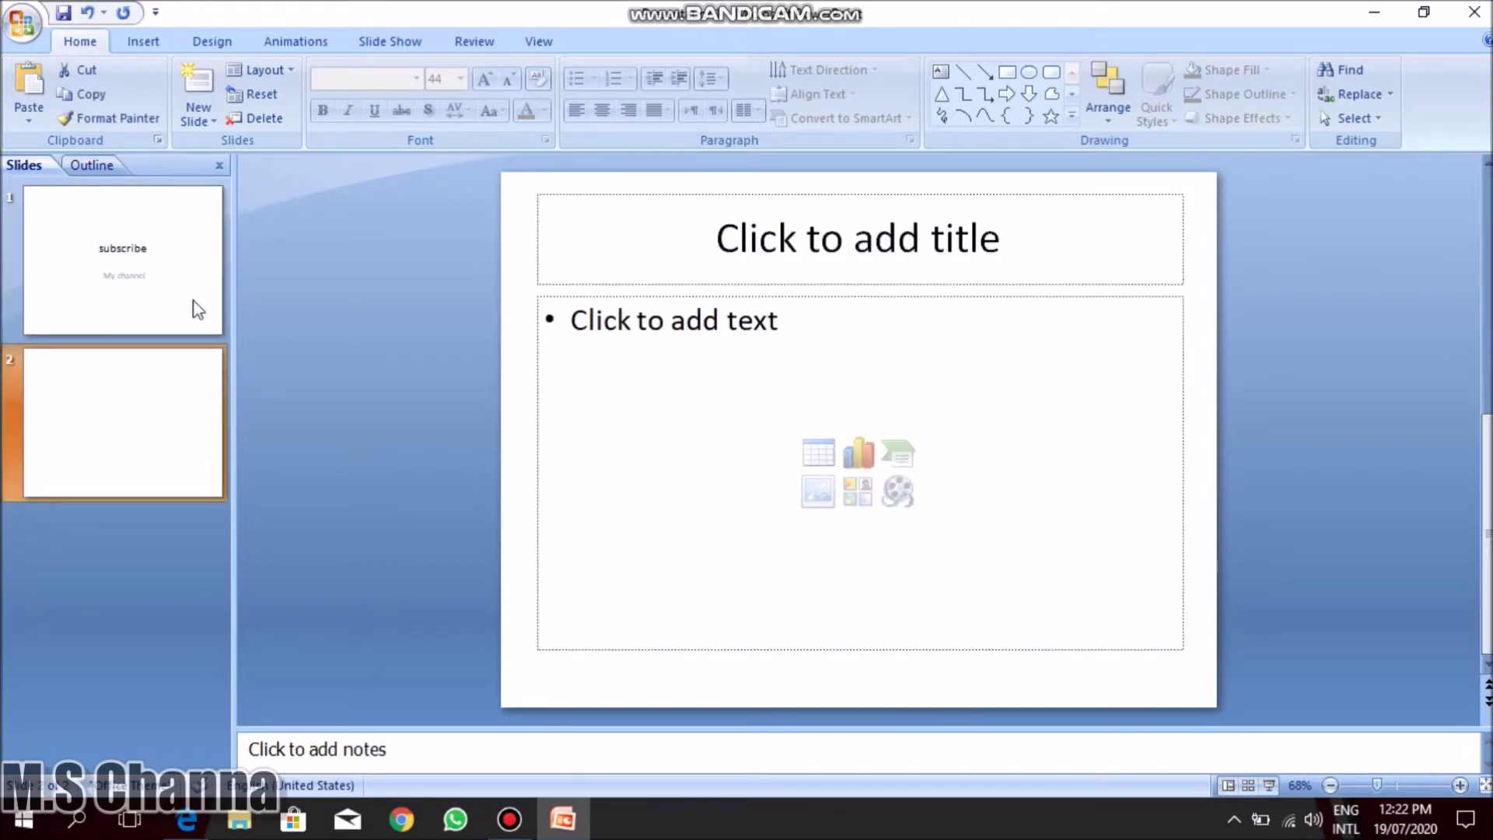
{"action": "key", "text": "Delete"}
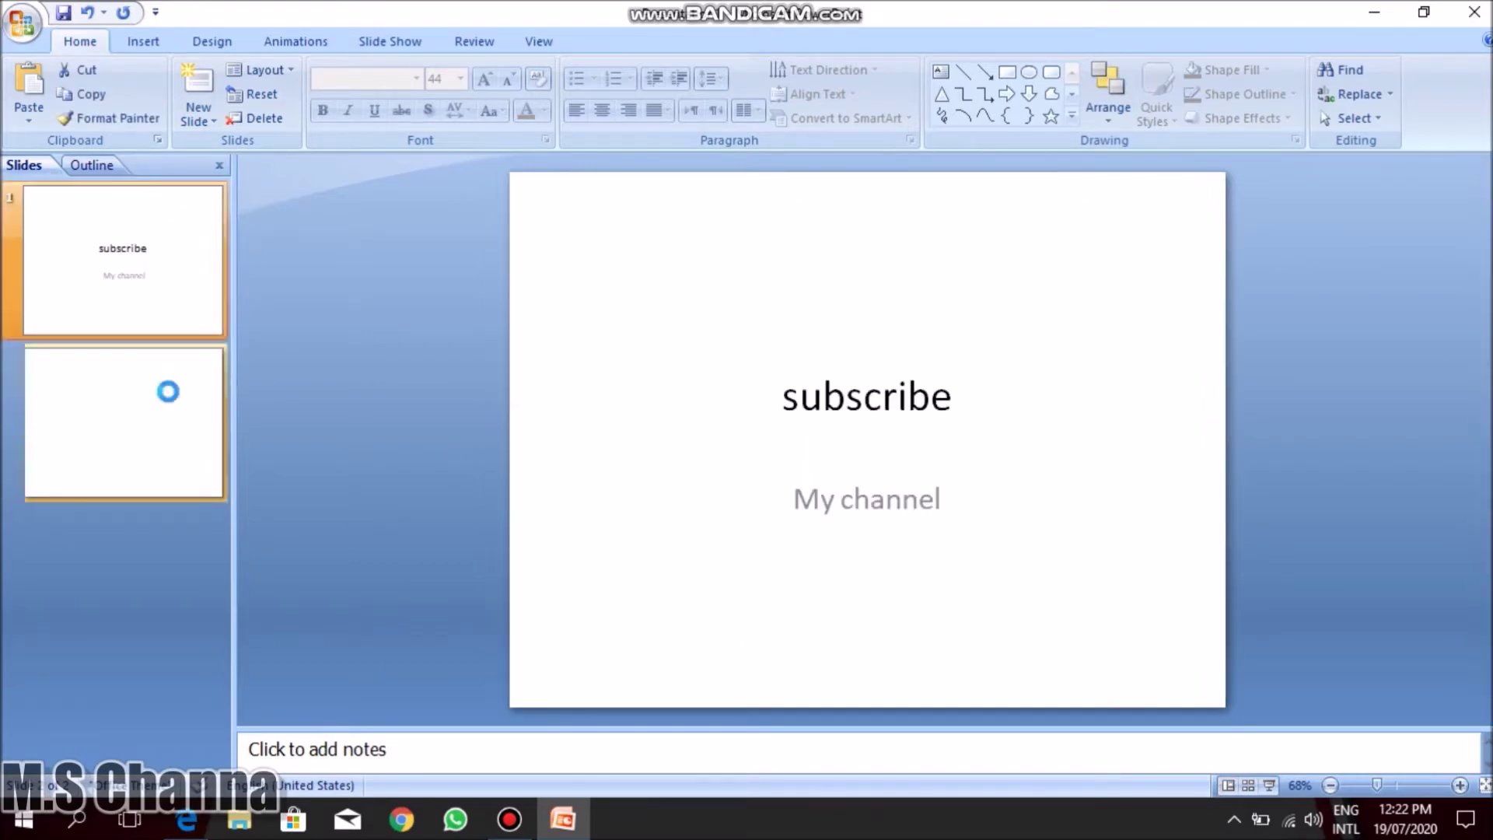
{"action": "left_click", "coordinate": [212, 123]}
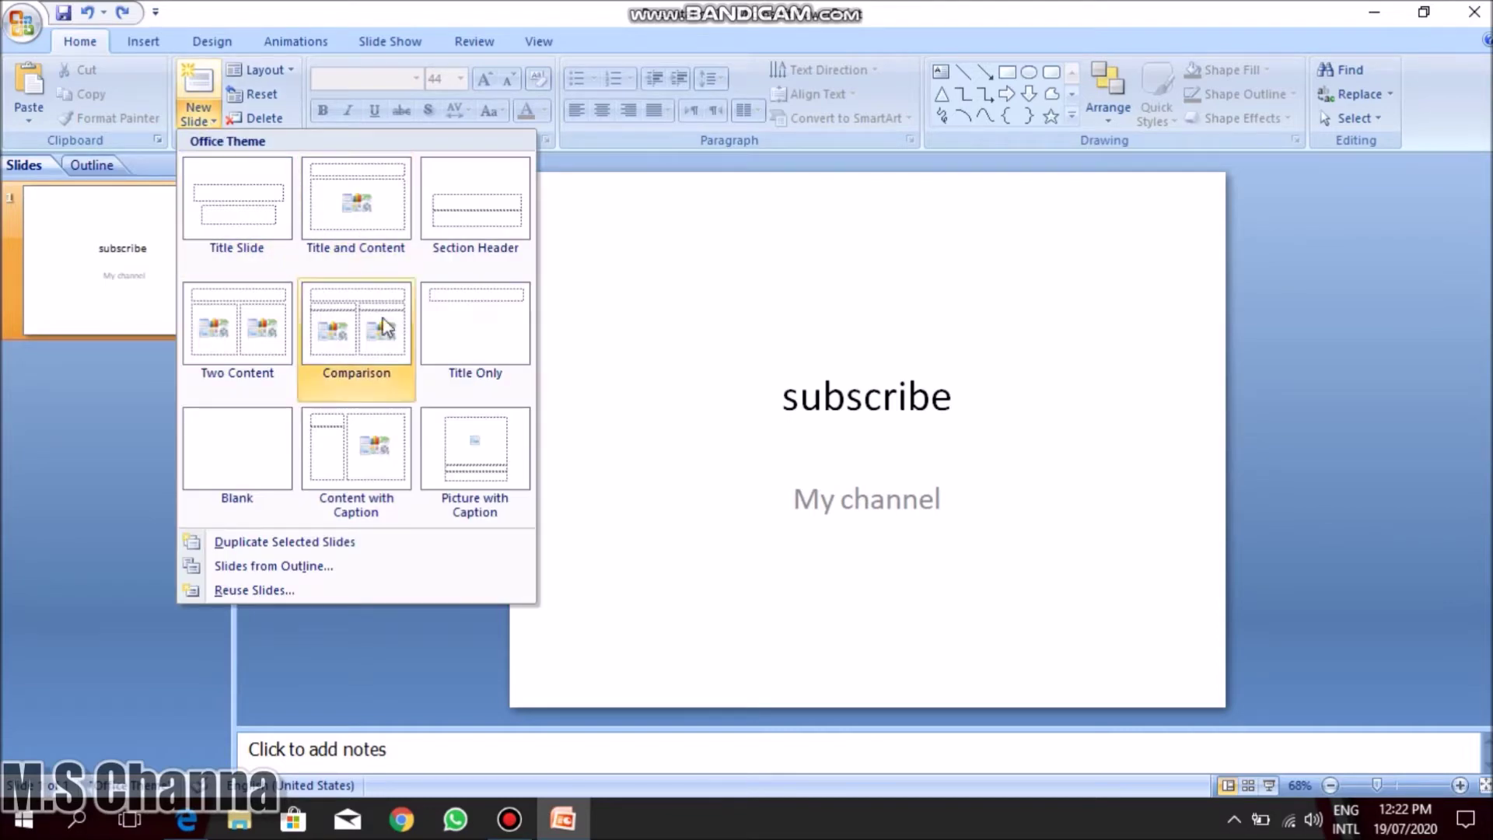
{"action": "left_click", "coordinate": [447, 437]}
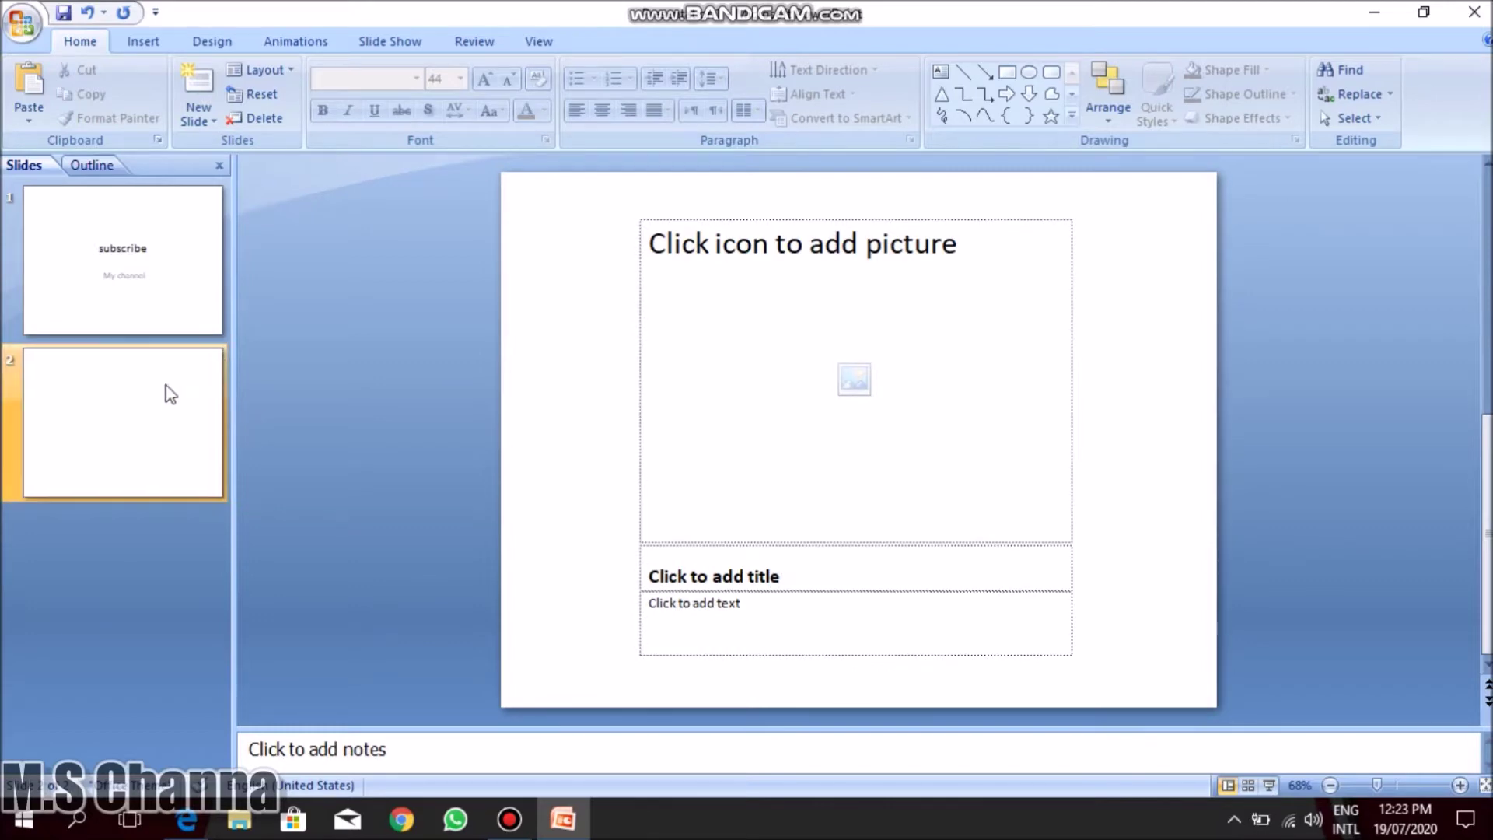
{"action": "key", "text": "Delete"}
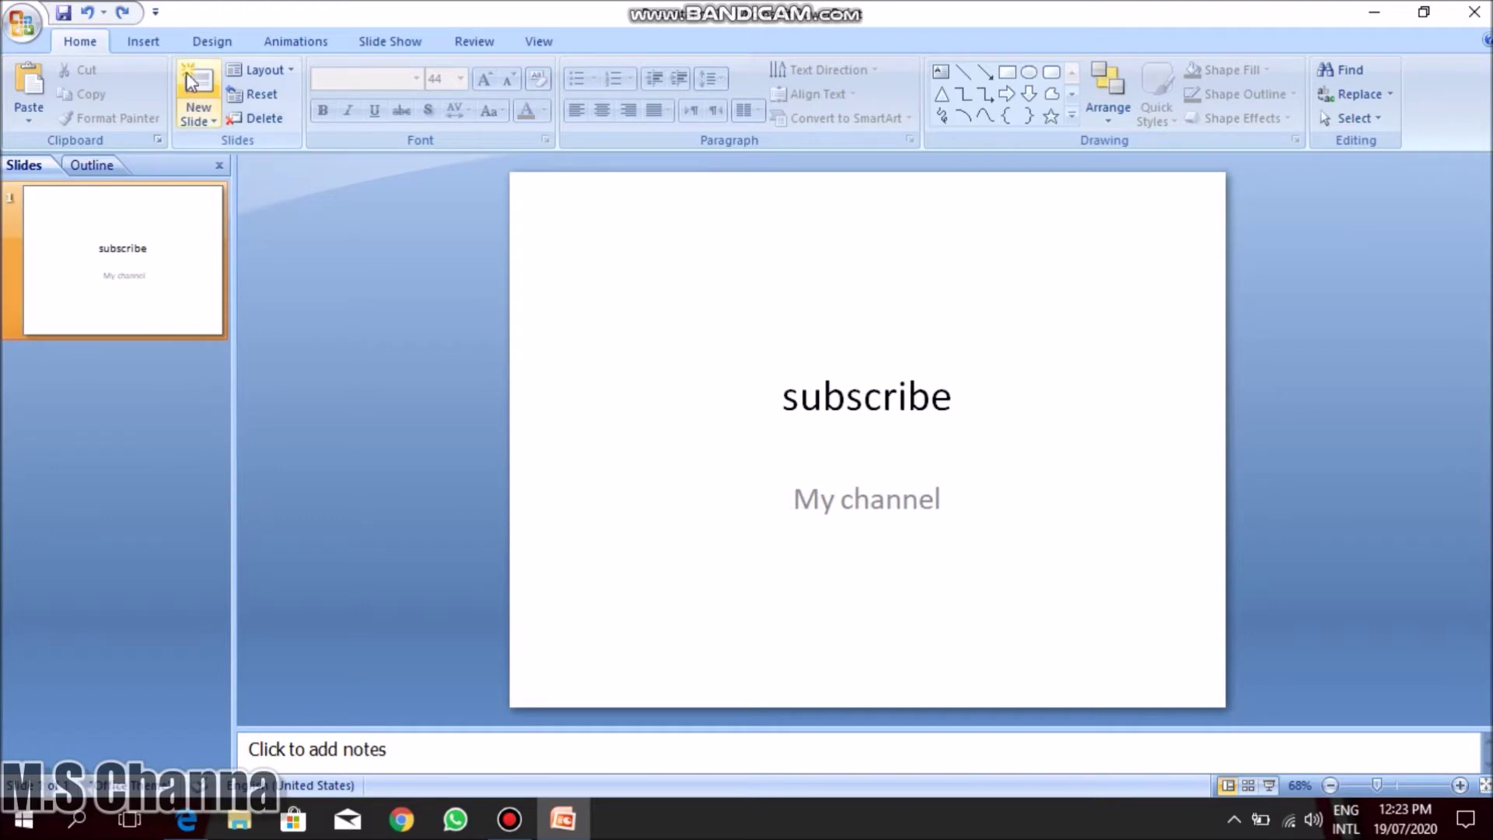
{"action": "right_click", "coordinate": [126, 259]}
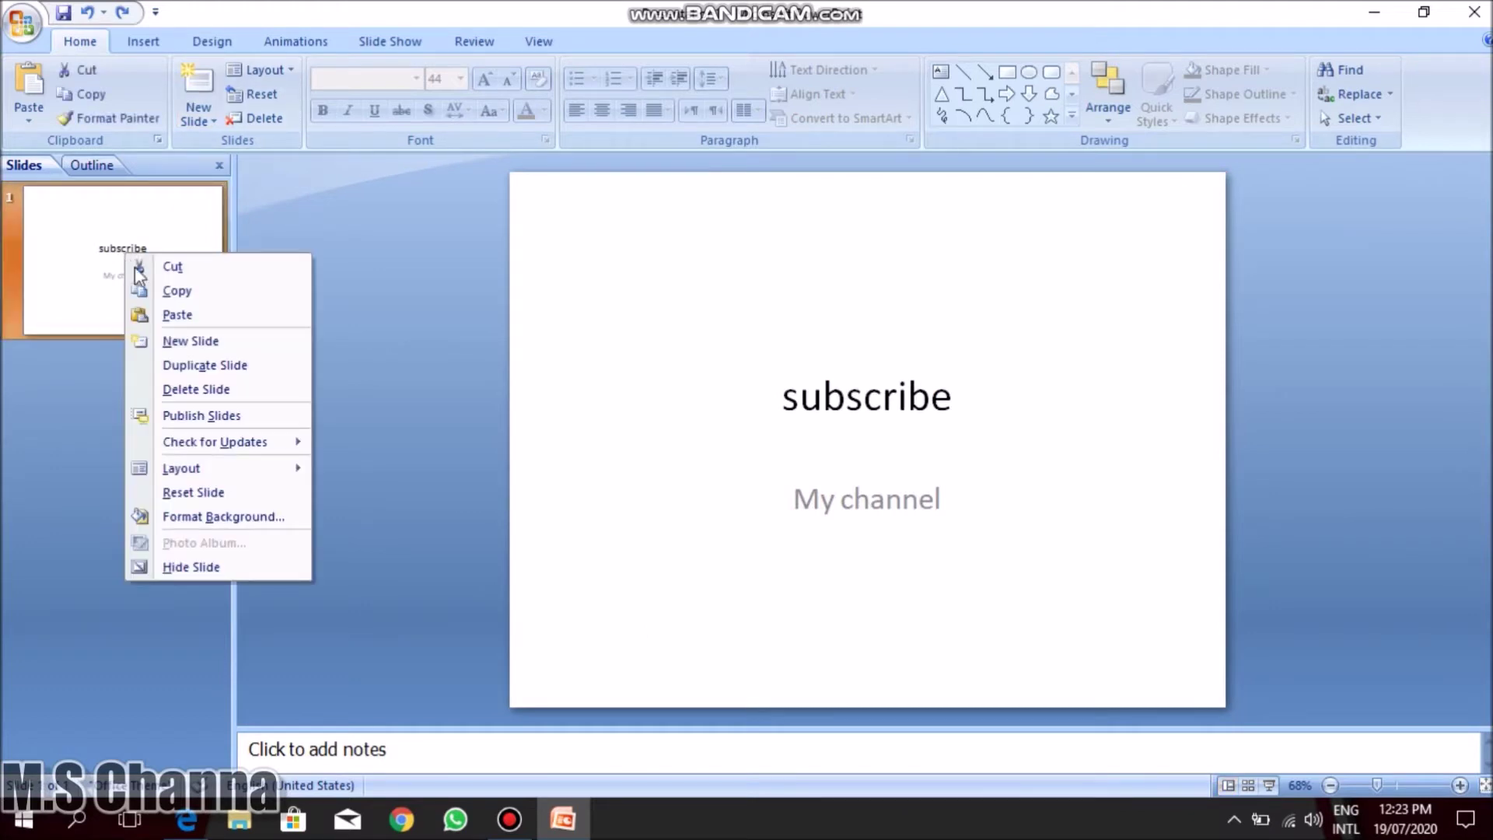
{"action": "left_click", "coordinate": [168, 343]}
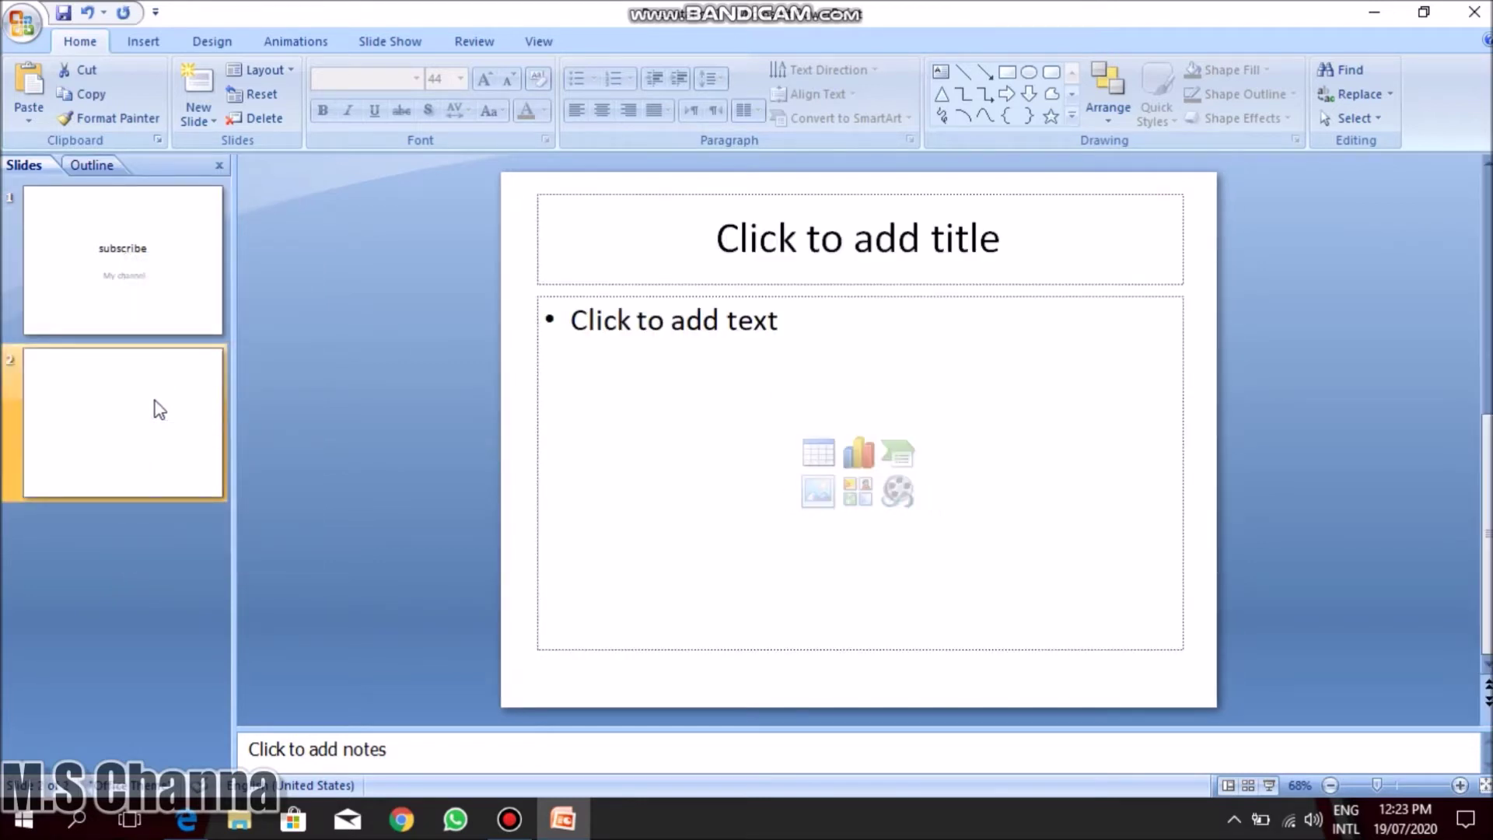
{"action": "key", "text": "ctrl+z"}
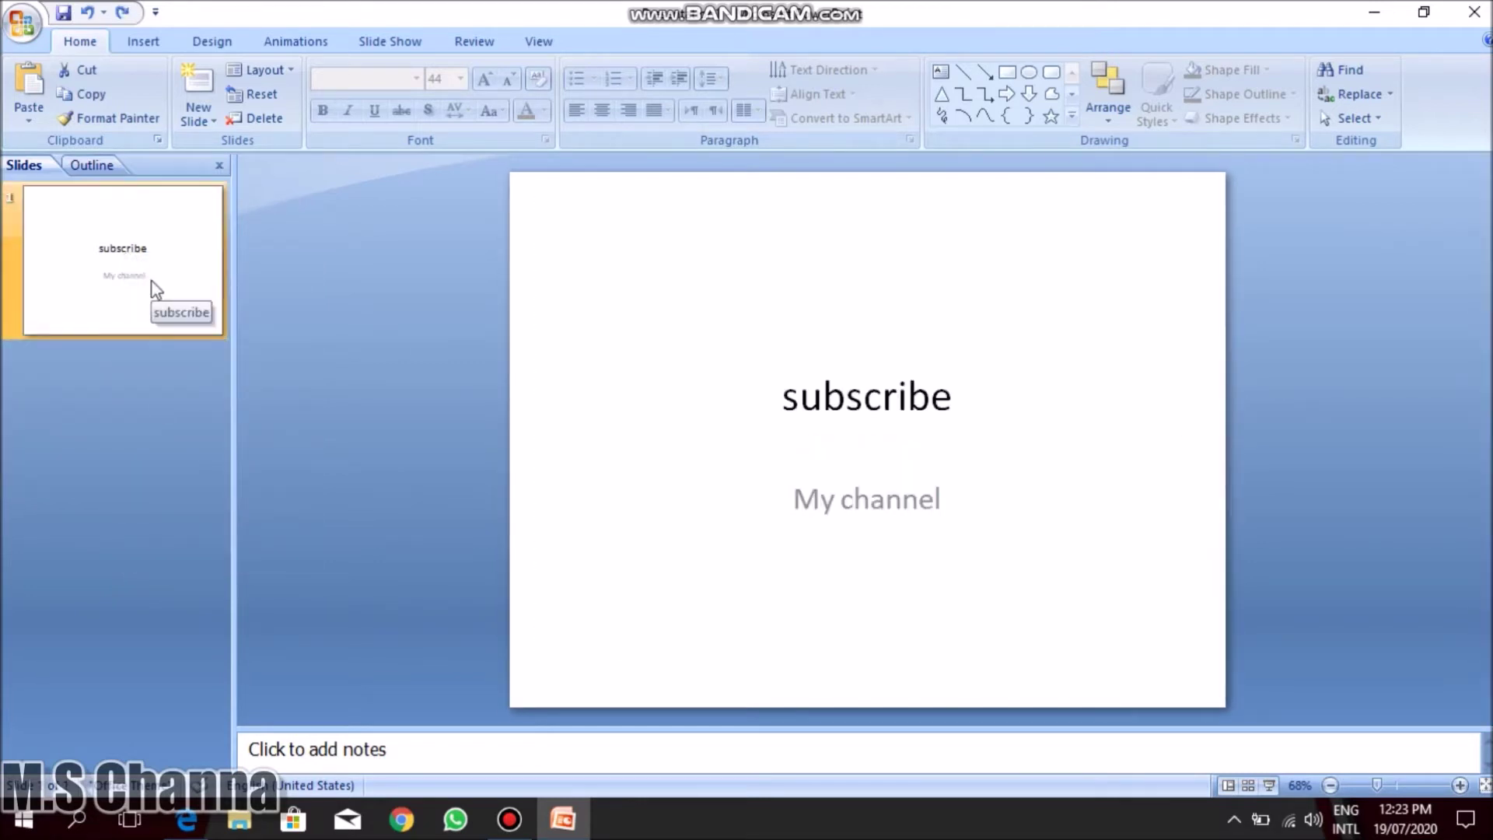
{"action": "right_click", "coordinate": [152, 281]}
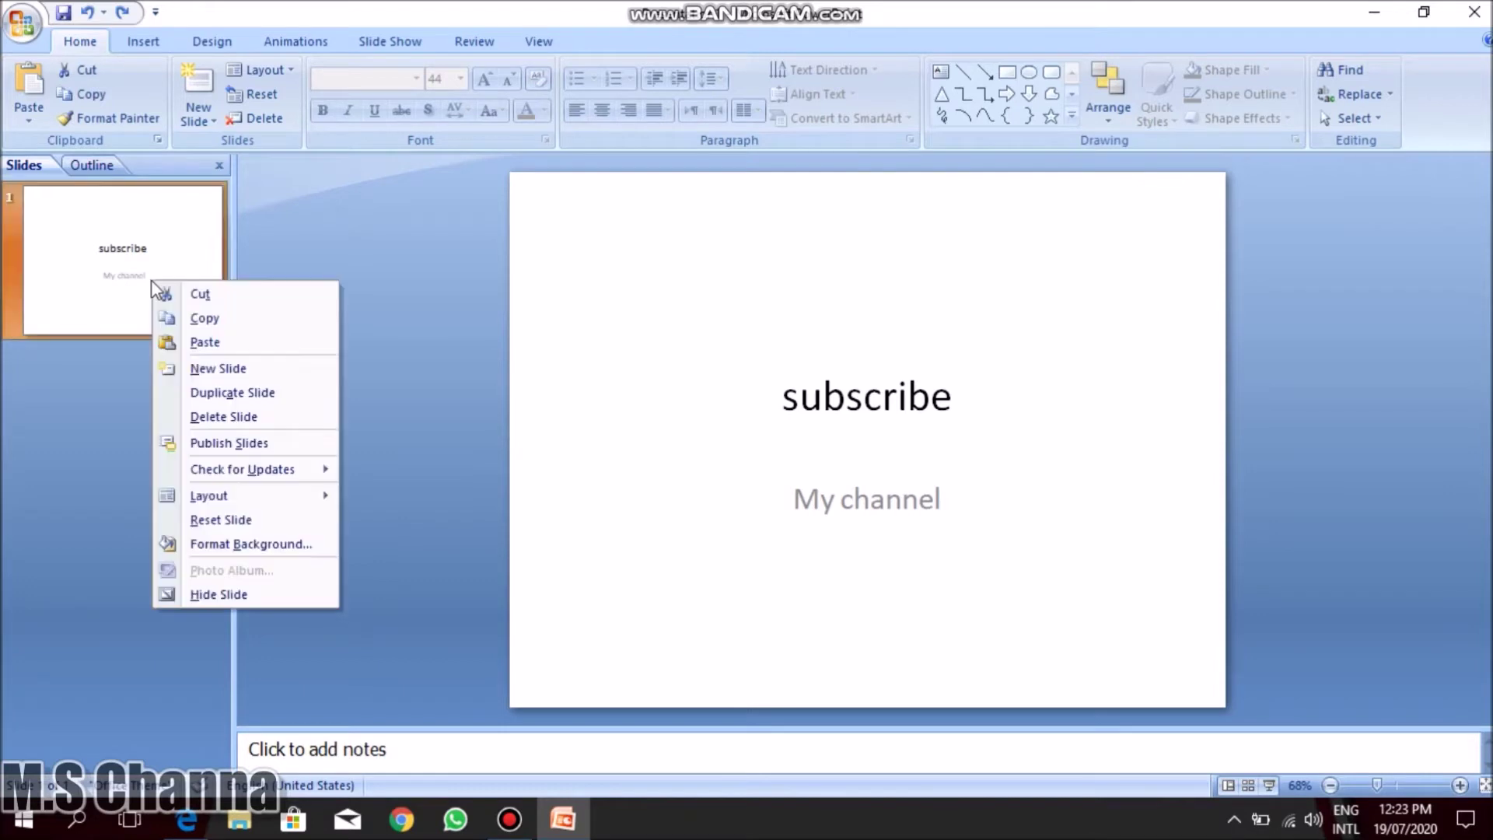
{"action": "left_click", "coordinate": [230, 393]}
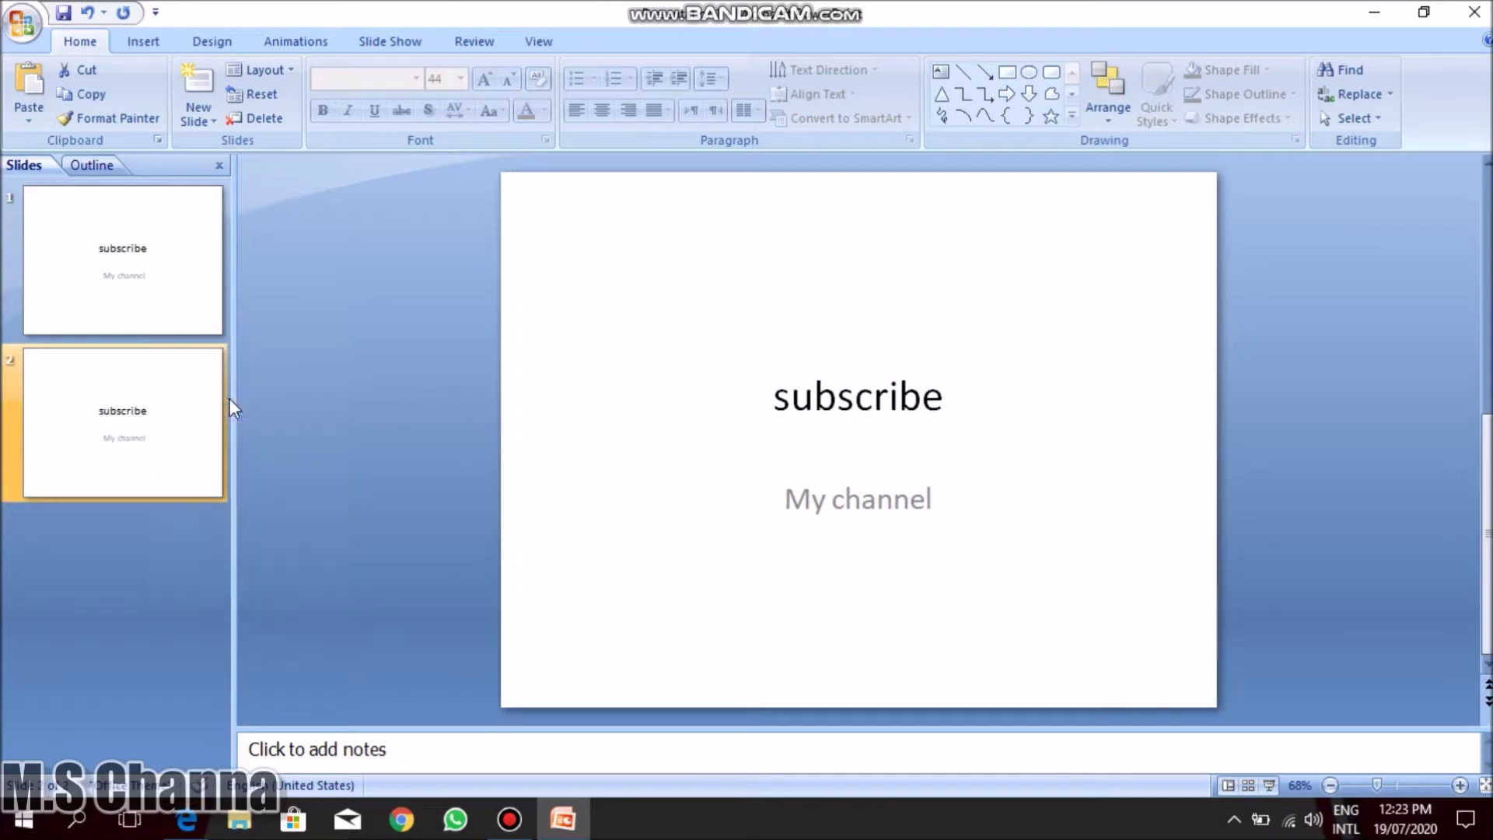
{"action": "left_click", "coordinate": [159, 321]}
{"action": "left_click", "coordinate": [159, 432]}
{"action": "key", "text": "Delete"}
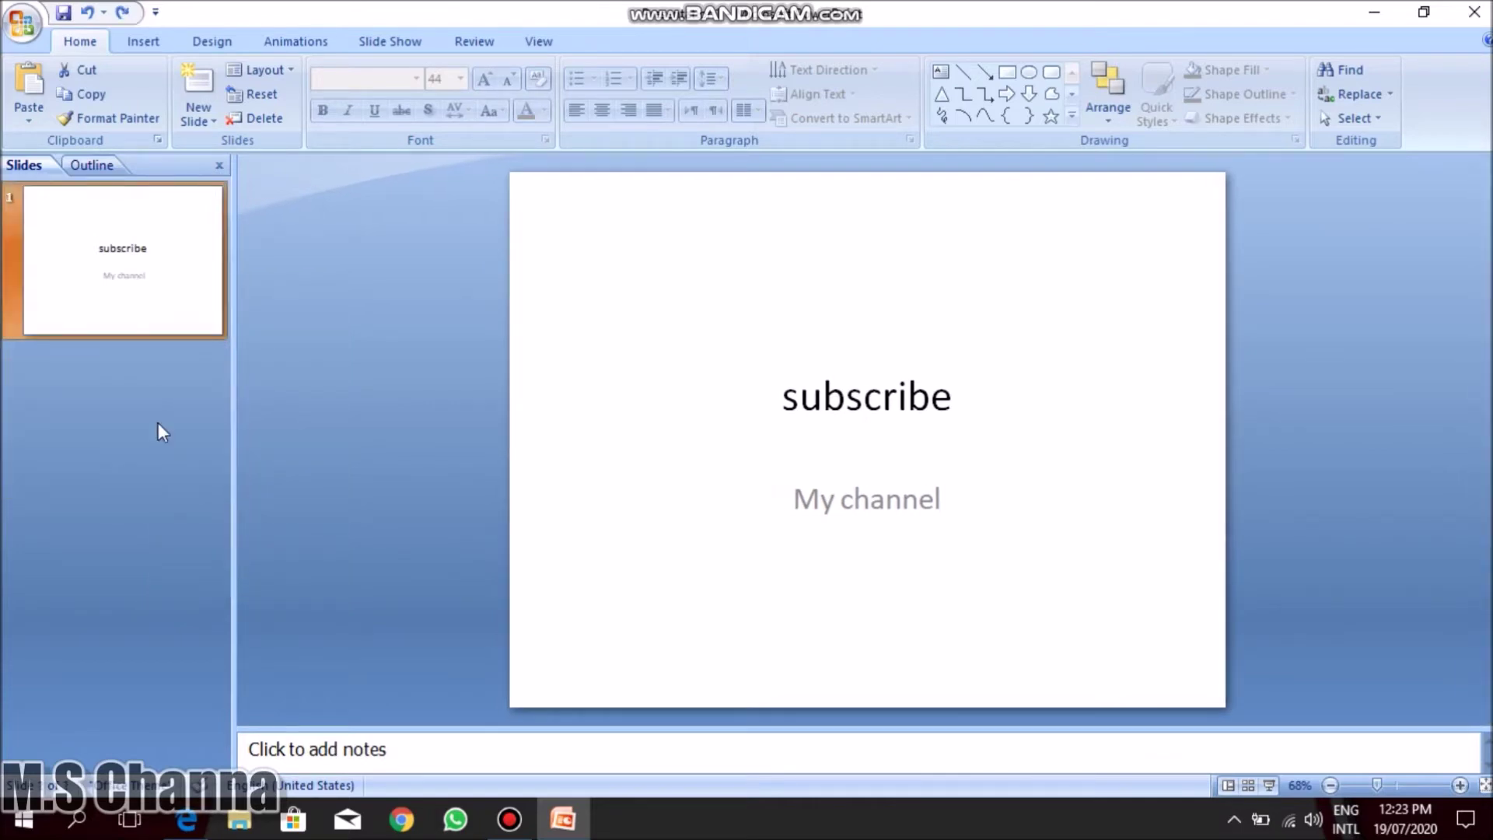
{"action": "left_click", "coordinate": [264, 72]}
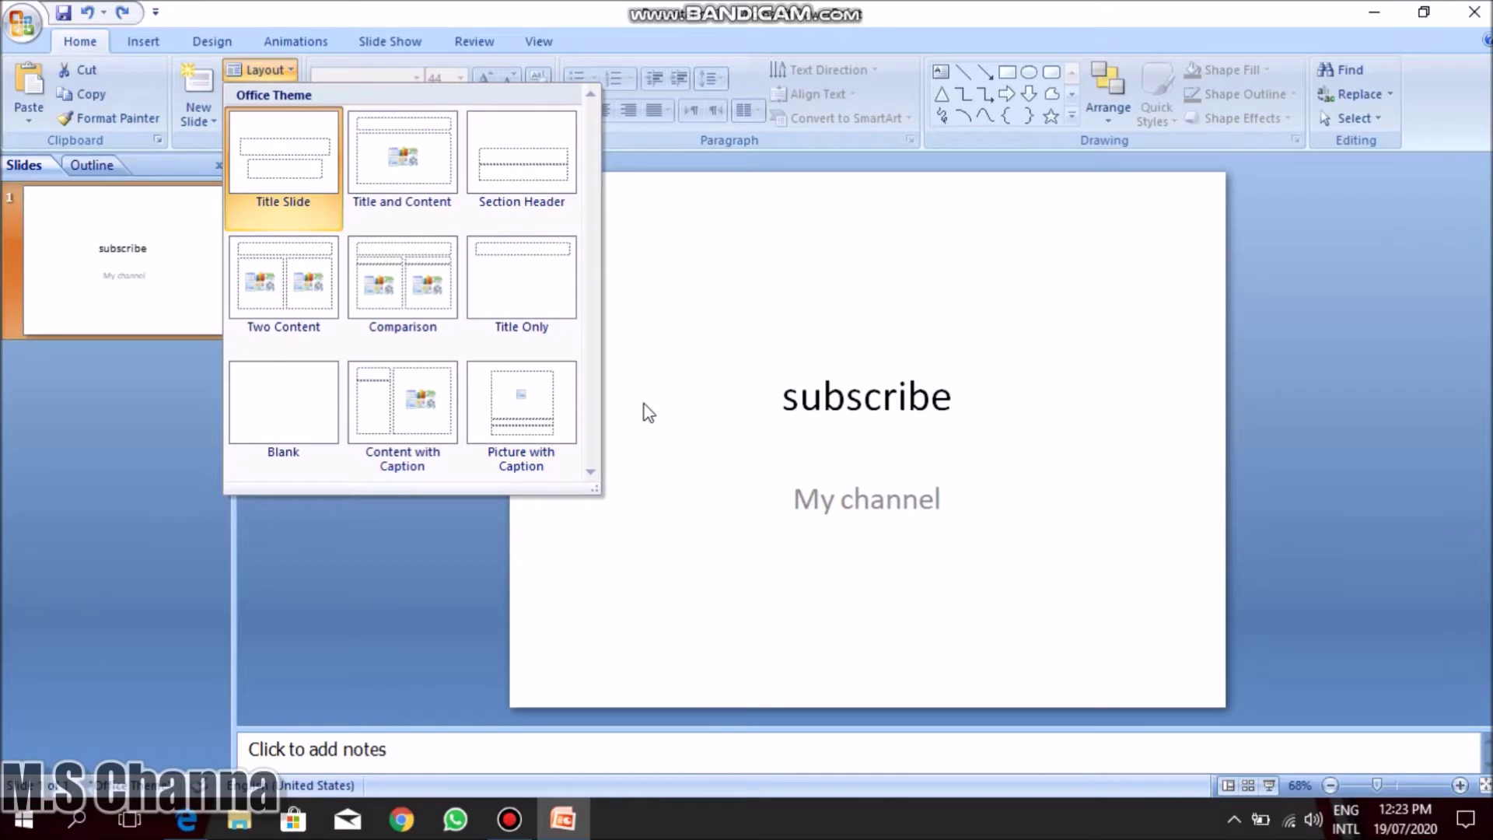
{"action": "left_click", "coordinate": [468, 348]}
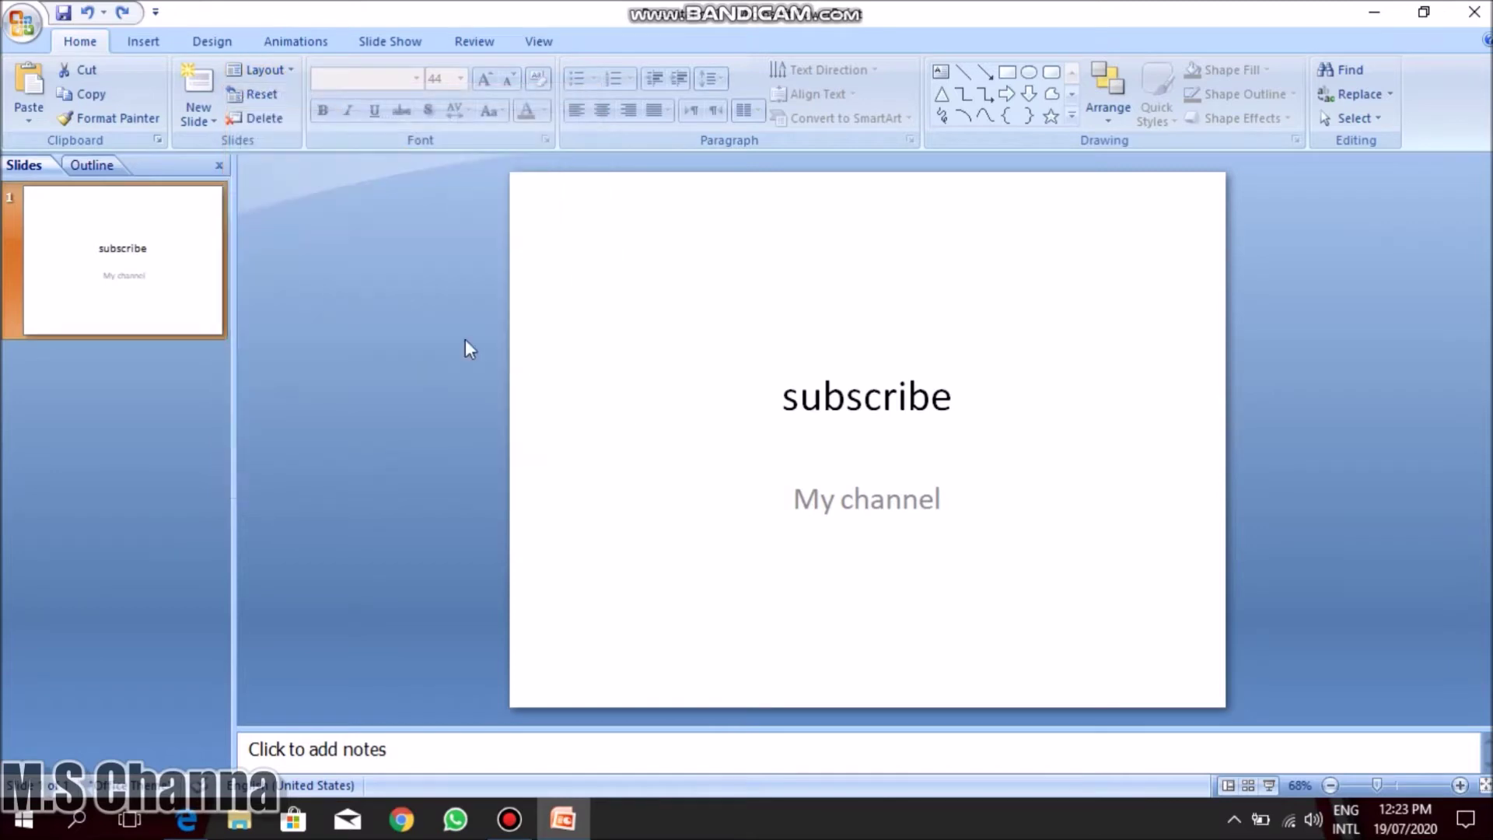
{"action": "left_click", "coordinate": [241, 92]}
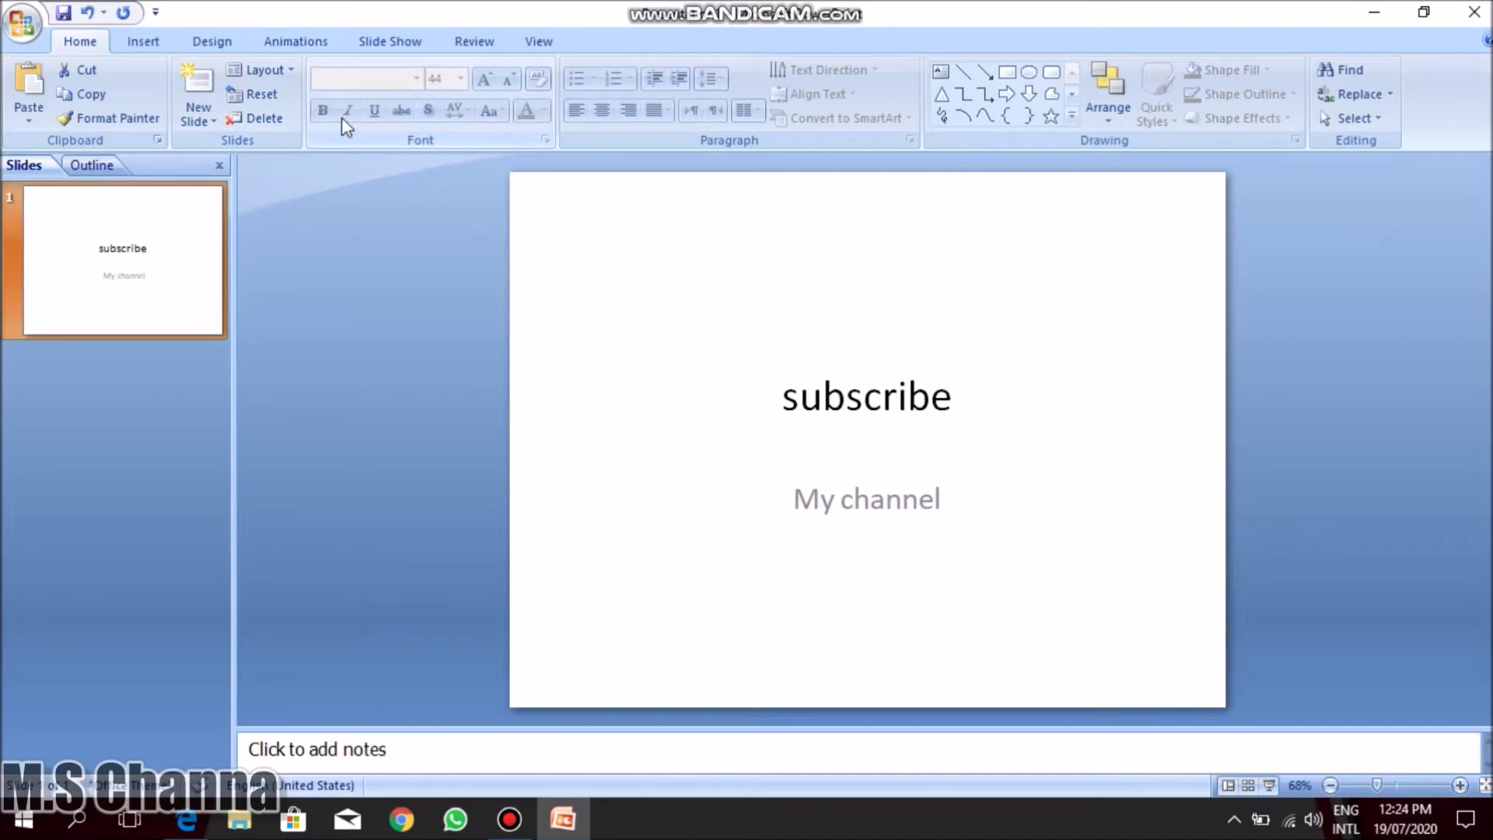
Make the whole 'subscribe' title bold, italic, underlined, struck through and shadowed.
{"action": "left_click", "coordinate": [797, 393]}
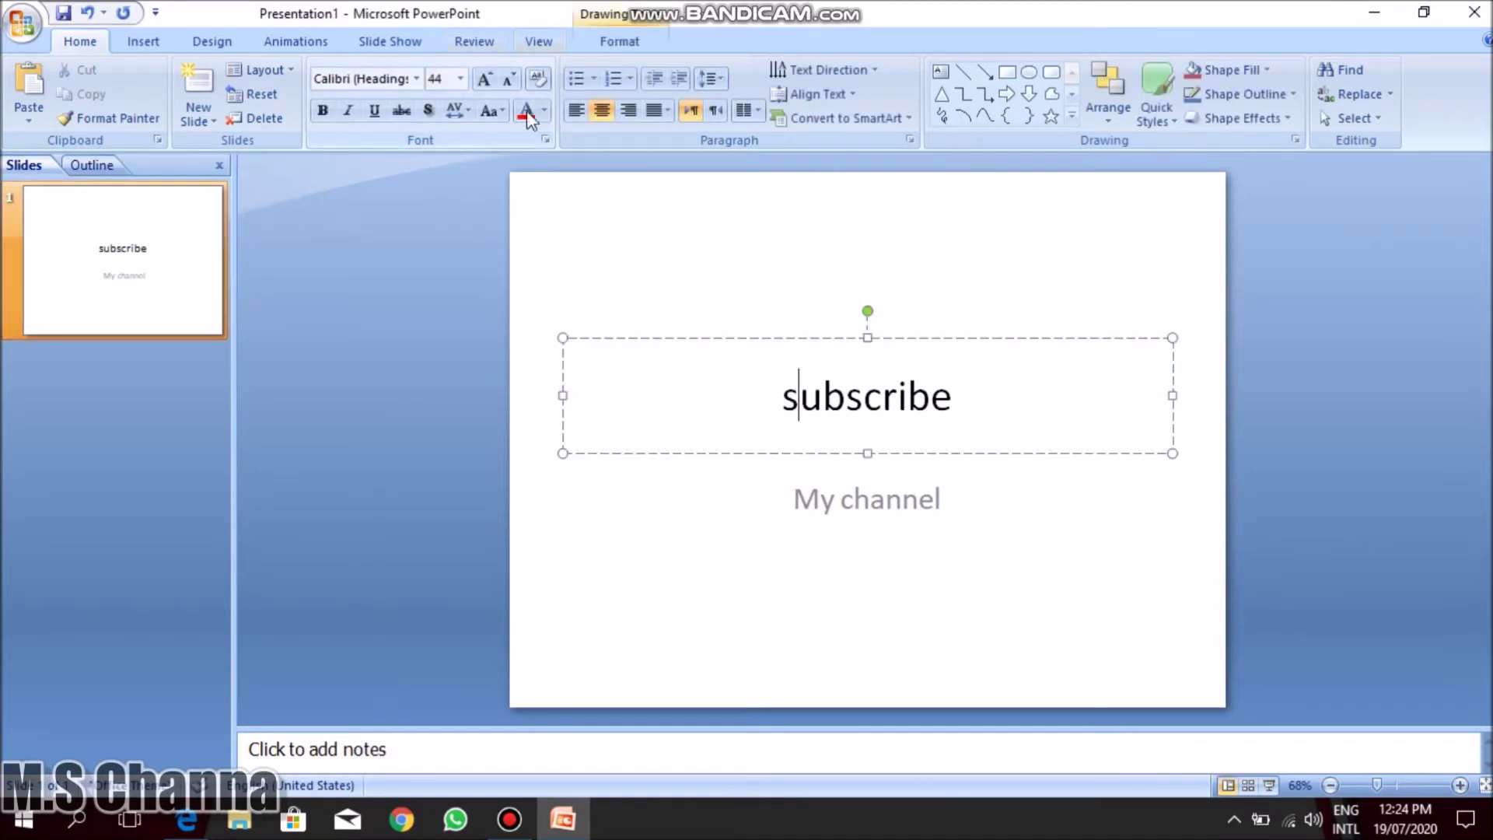
{"action": "key", "text": "ctrl+a"}
{"action": "left_click", "coordinate": [324, 111]}
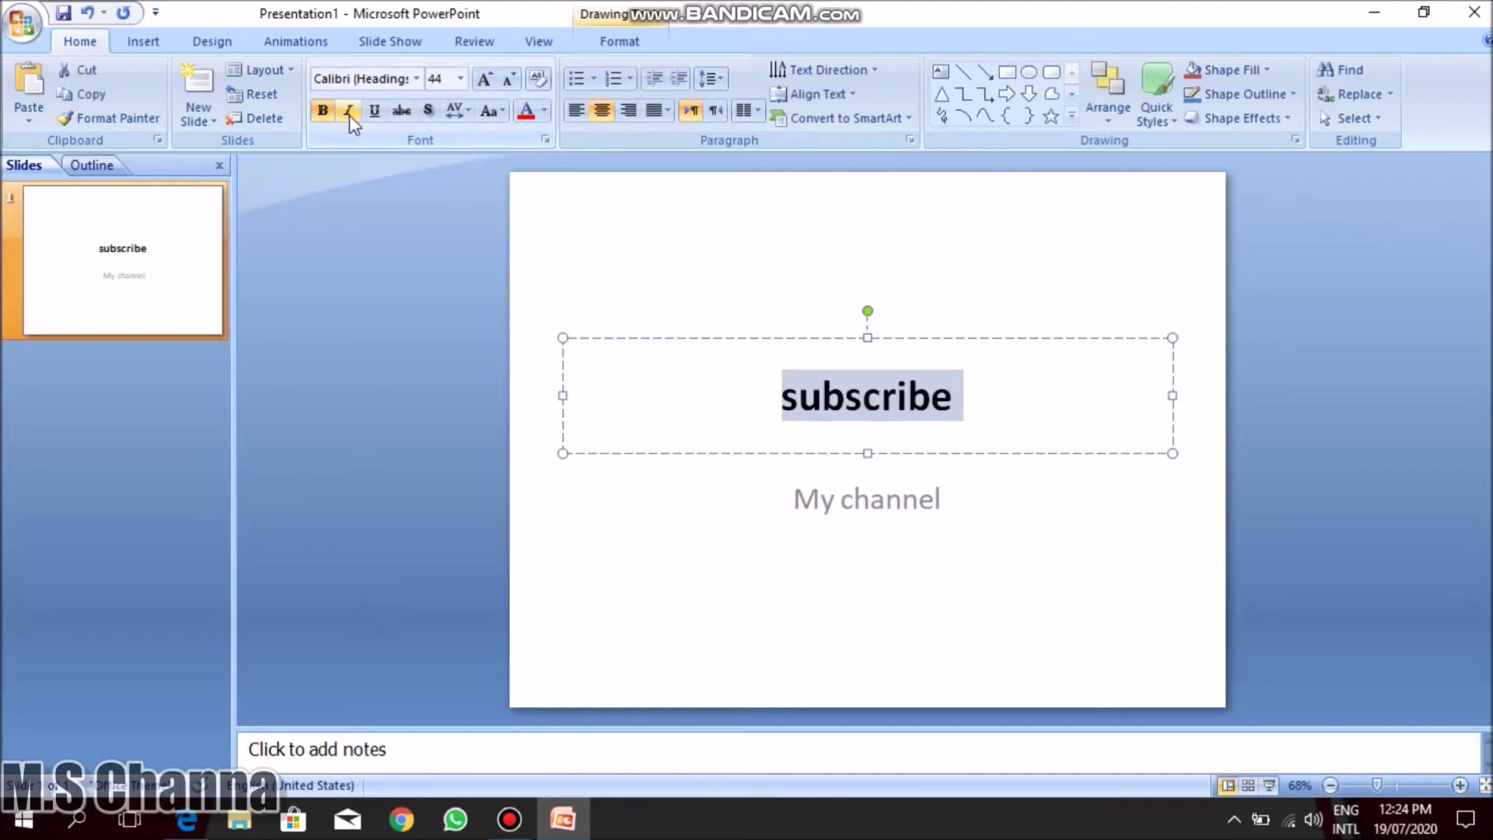
{"action": "left_click", "coordinate": [349, 115]}
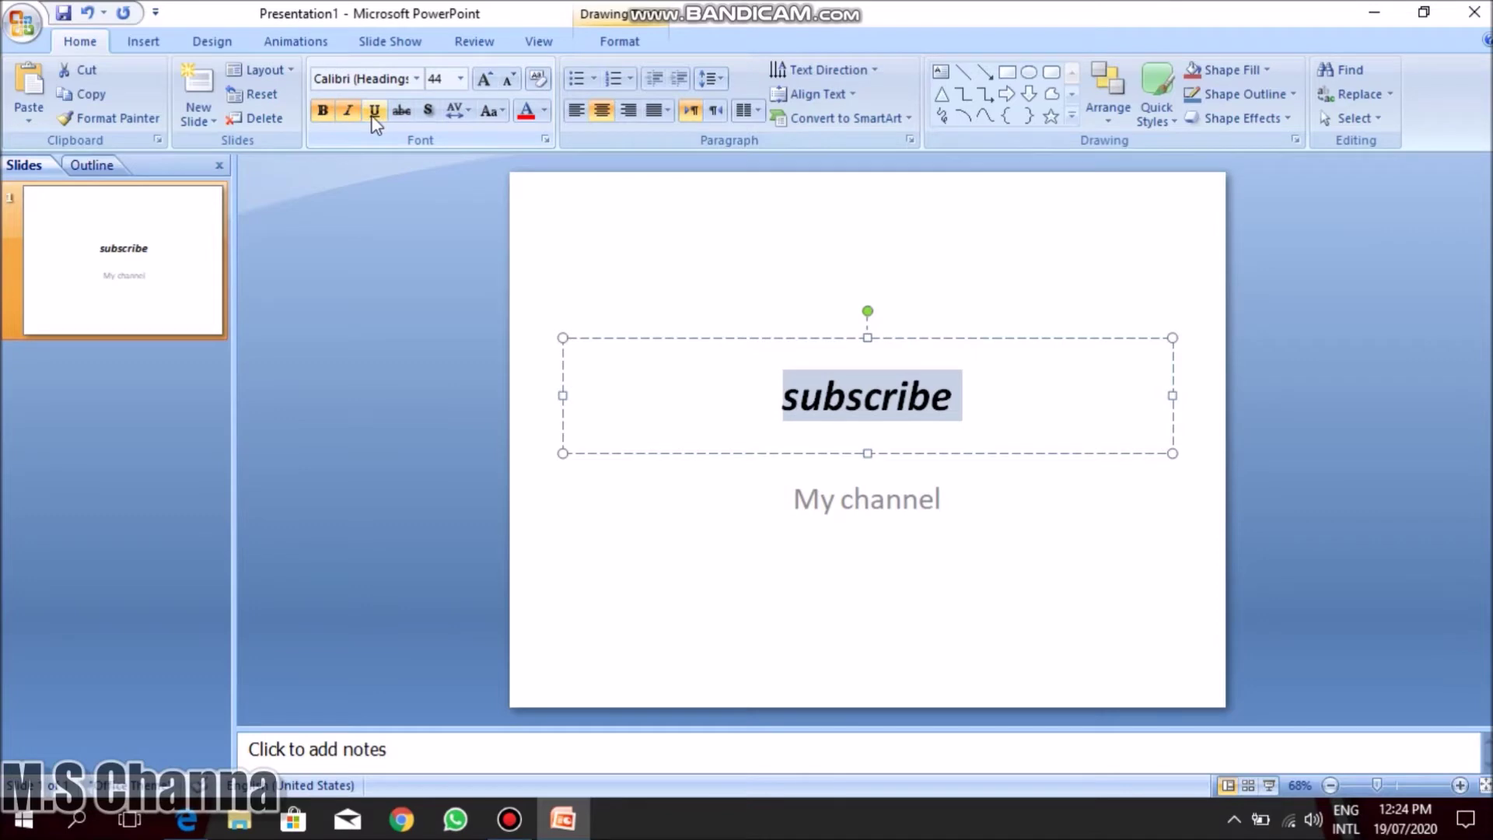
{"action": "left_click", "coordinate": [375, 117]}
{"action": "left_click", "coordinate": [404, 118]}
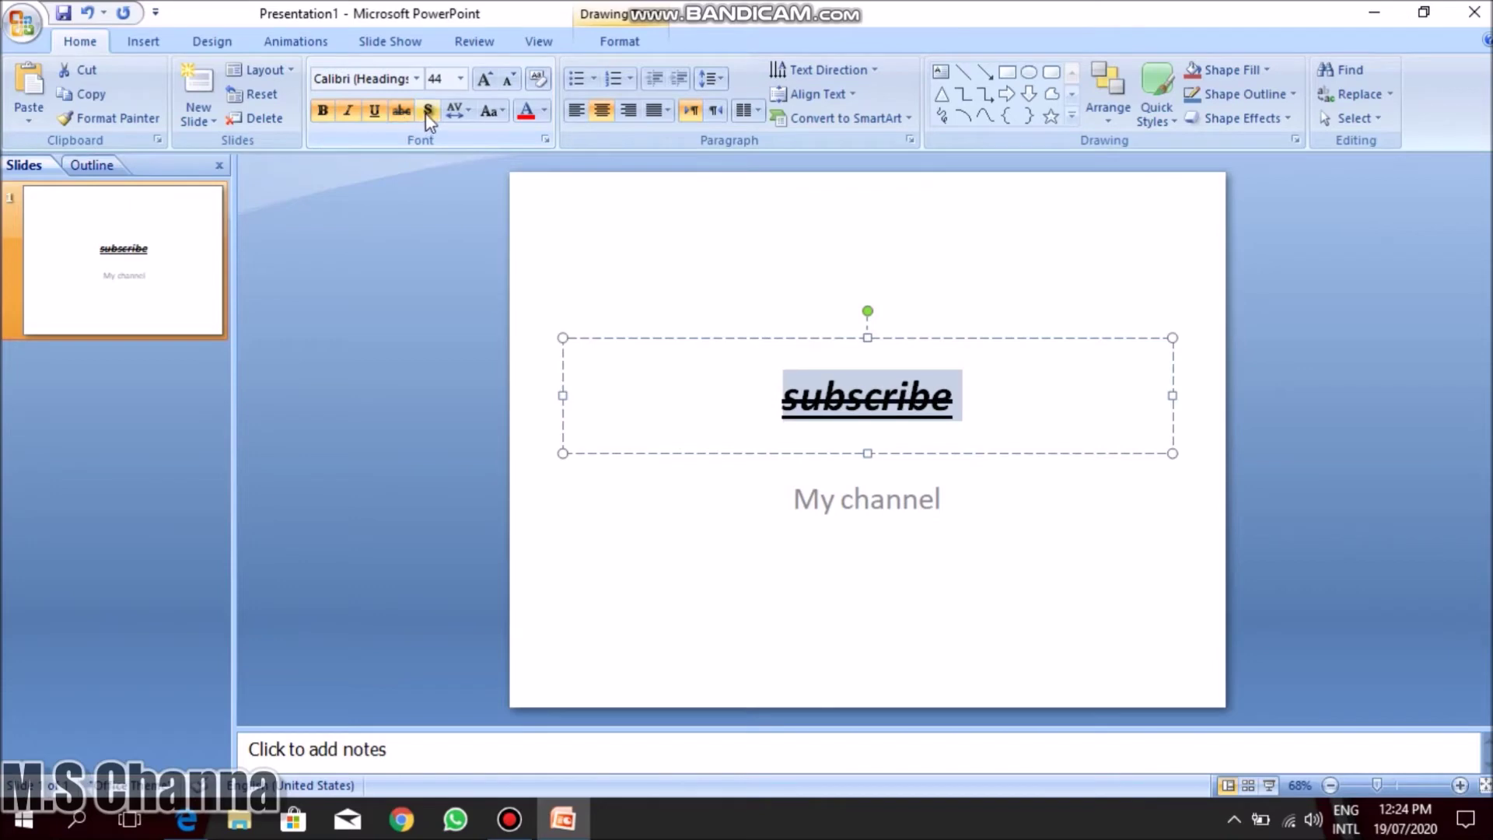
{"action": "left_click", "coordinate": [426, 113]}
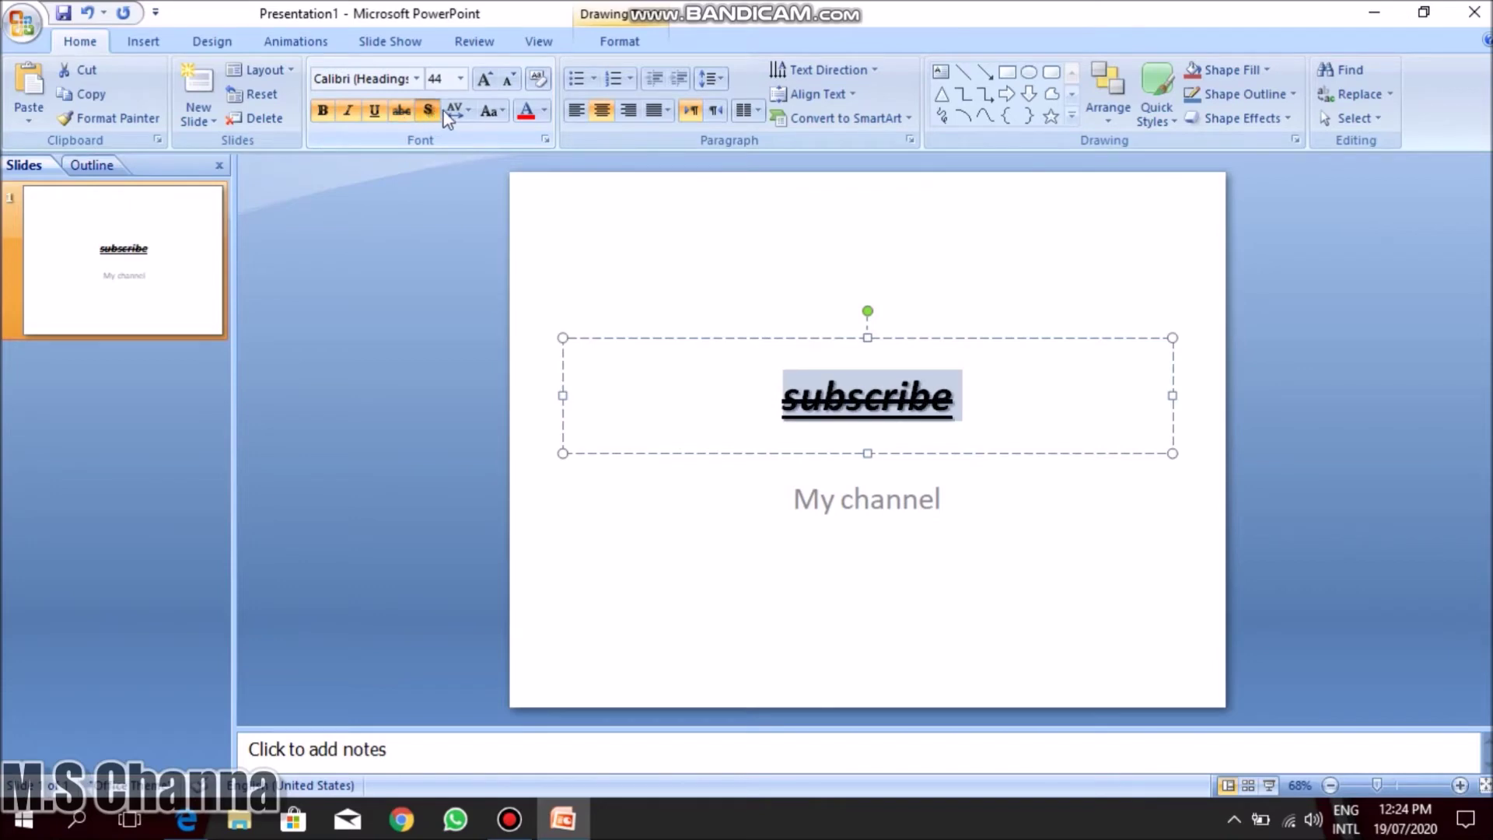
Try Very Loose, Very Tight and Tight character spacing on the title, ending at Normal.
{"action": "left_click", "coordinate": [458, 115]}
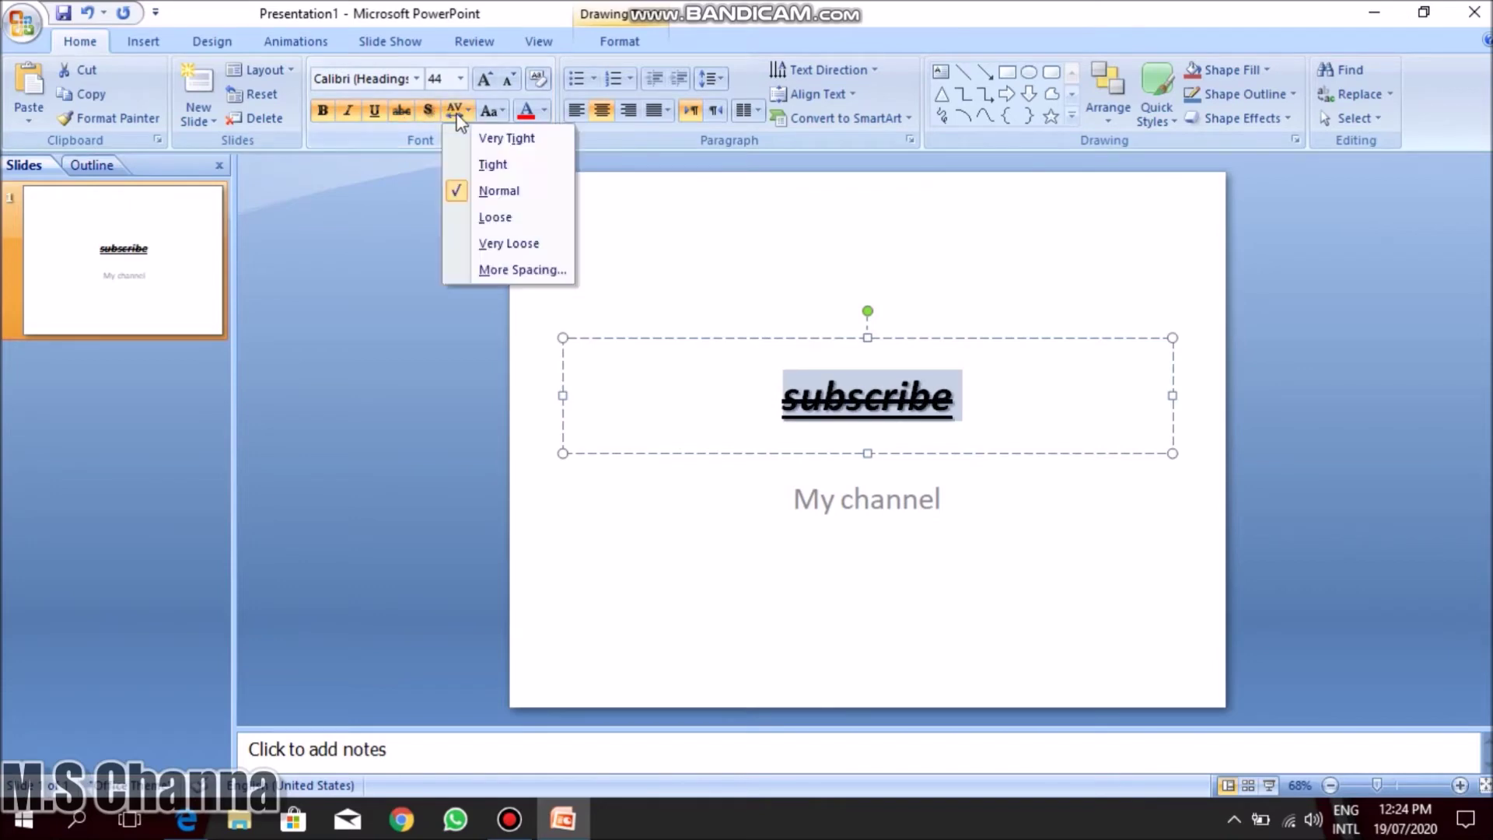
{"action": "left_click", "coordinate": [486, 244]}
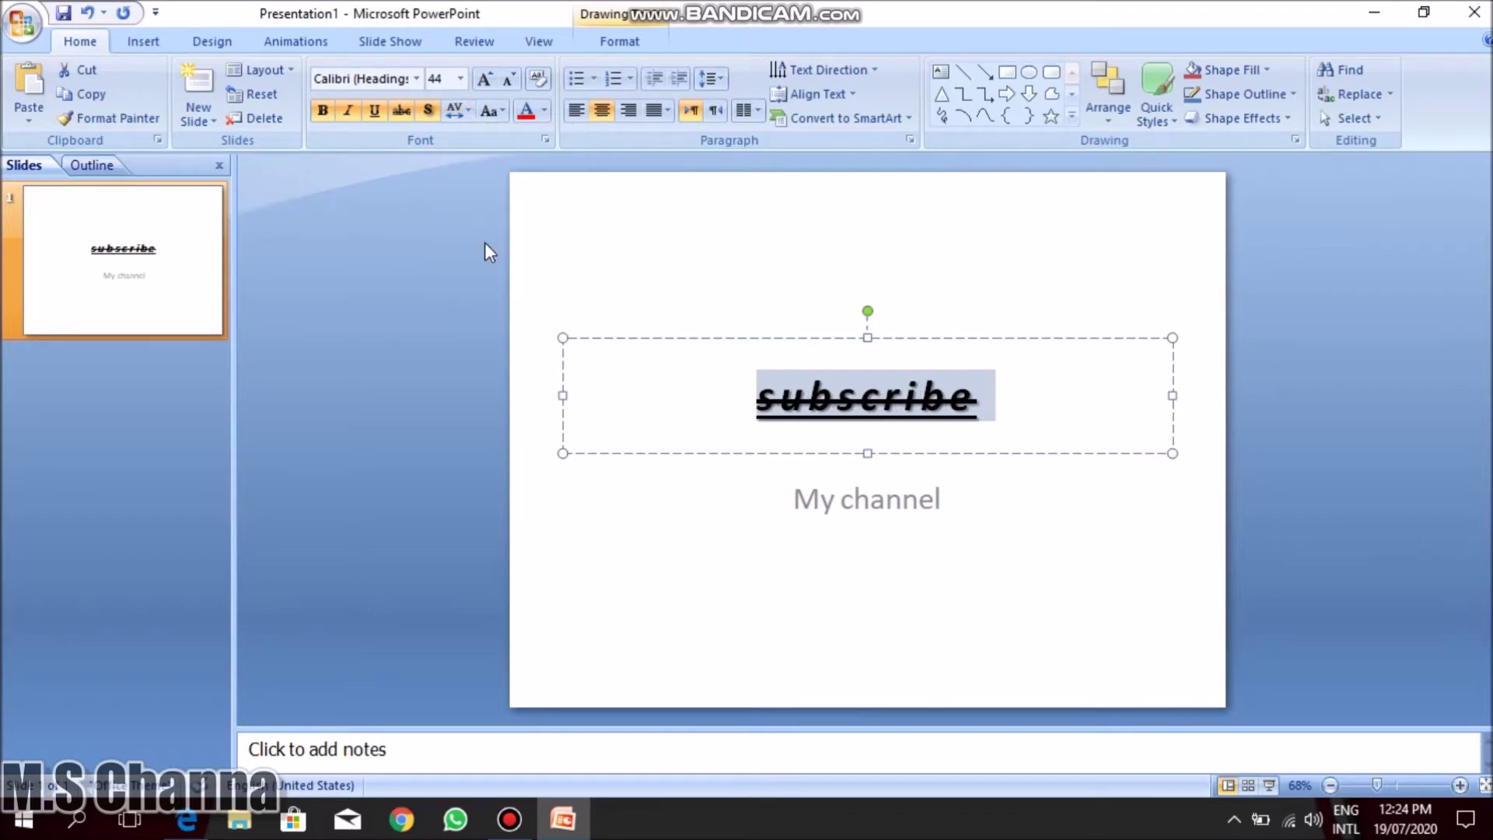
{"action": "left_click", "coordinate": [457, 110]}
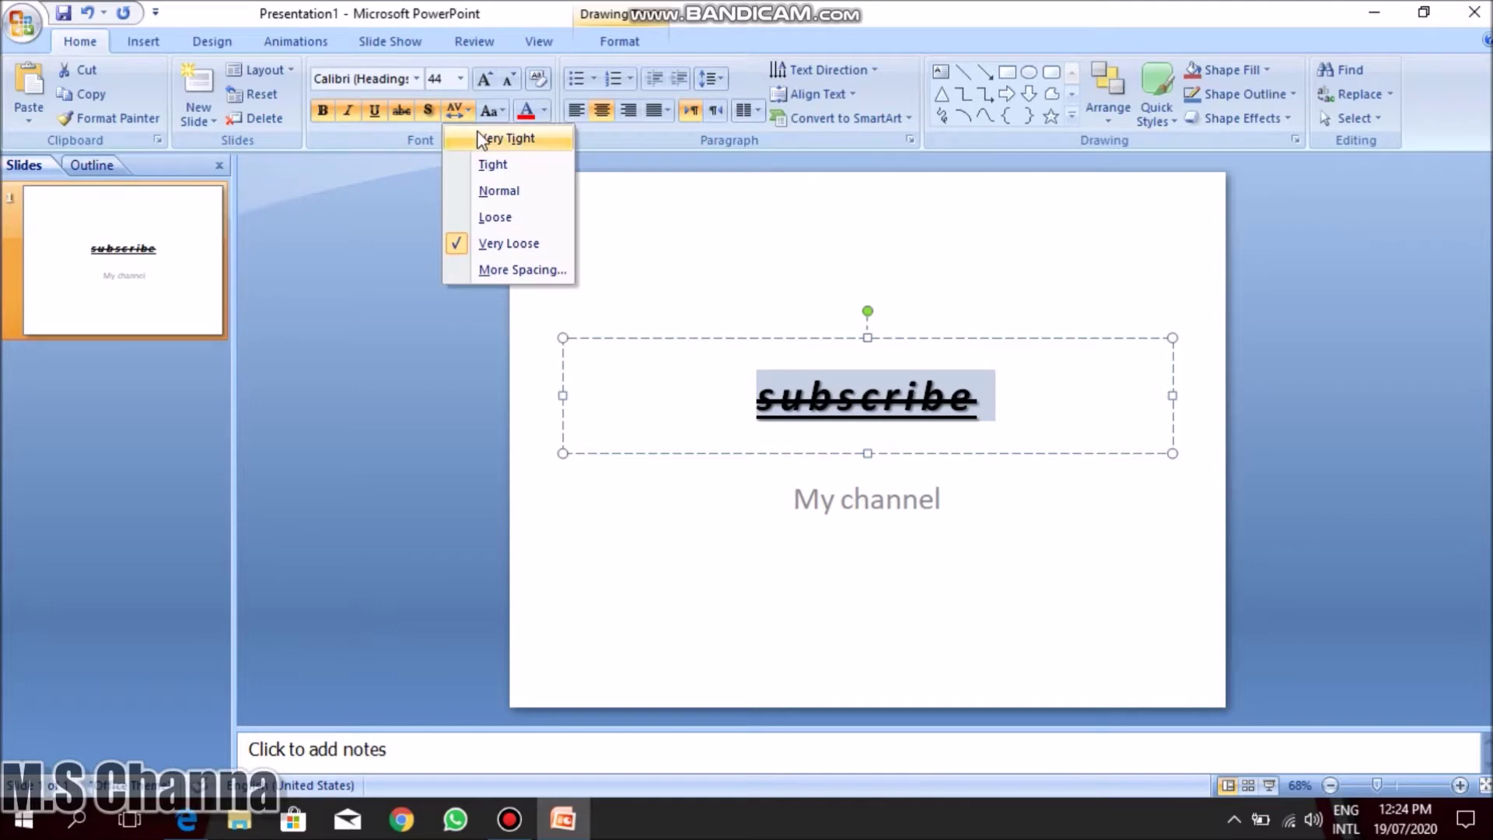
{"action": "left_click", "coordinate": [480, 140]}
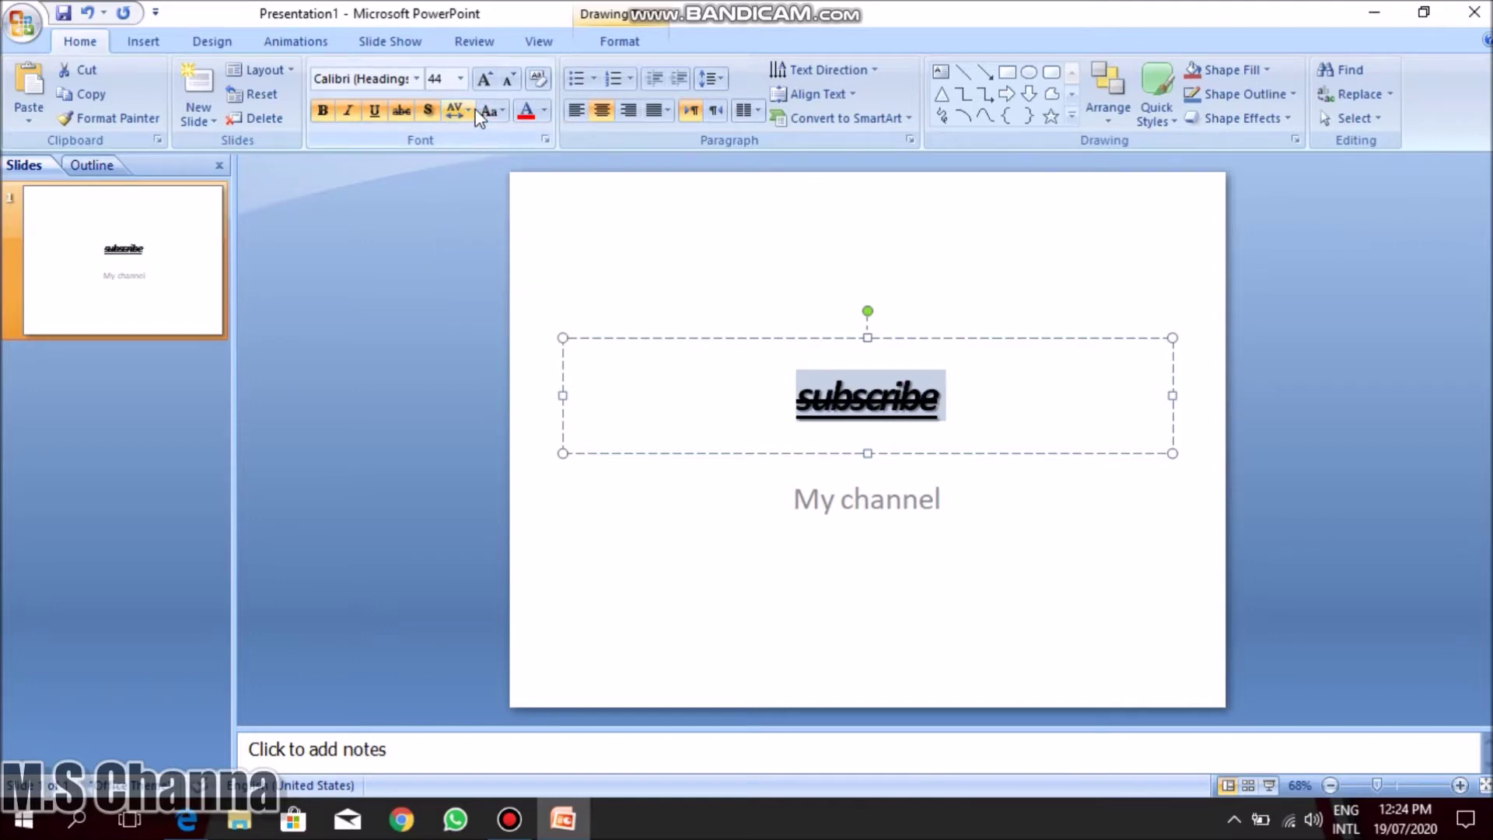
{"action": "left_click", "coordinate": [471, 110]}
{"action": "left_click", "coordinate": [479, 155]}
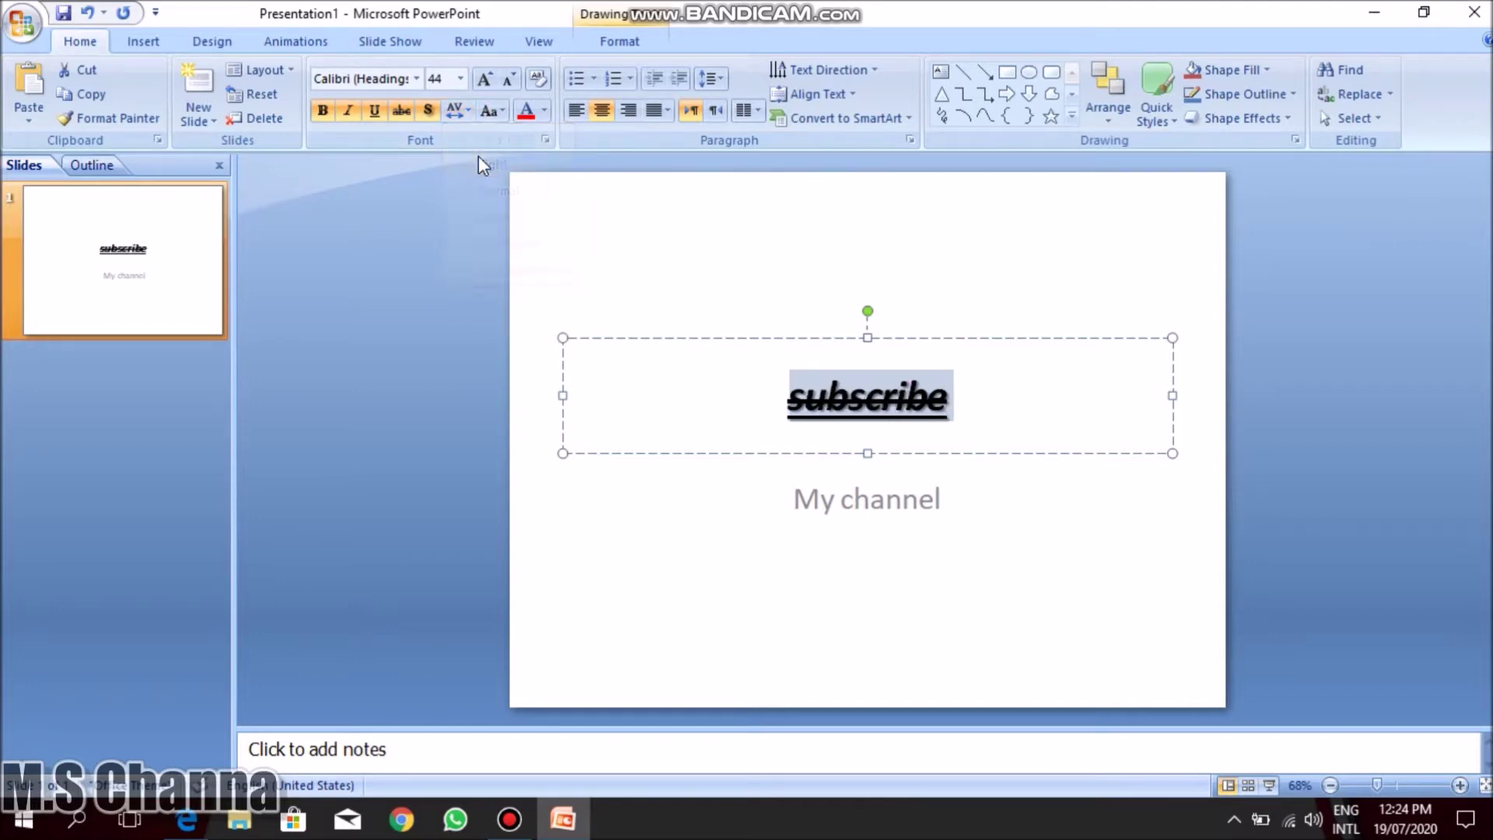
{"action": "left_click", "coordinate": [457, 111]}
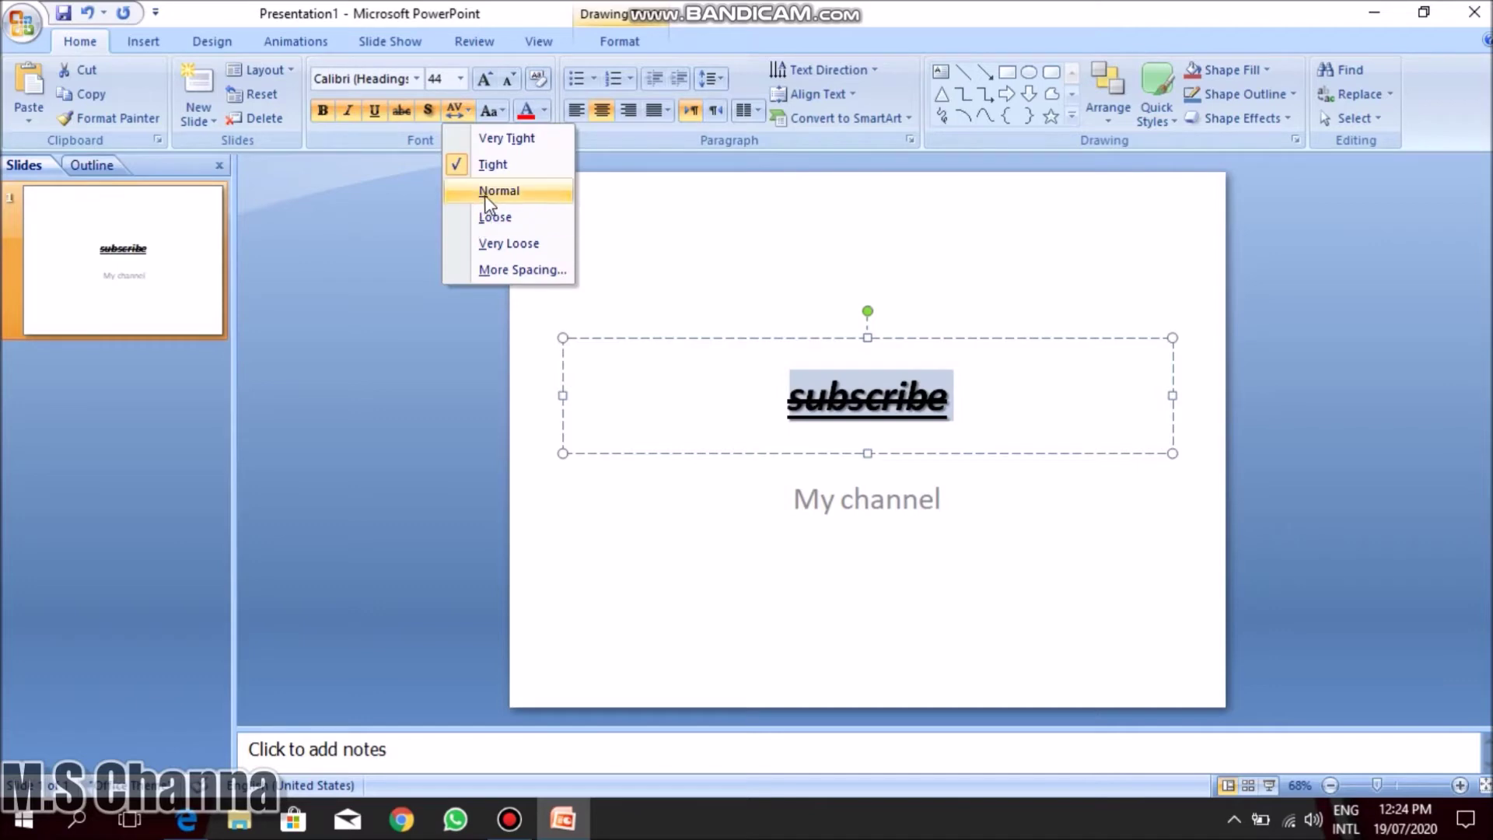
{"action": "left_click", "coordinate": [485, 195]}
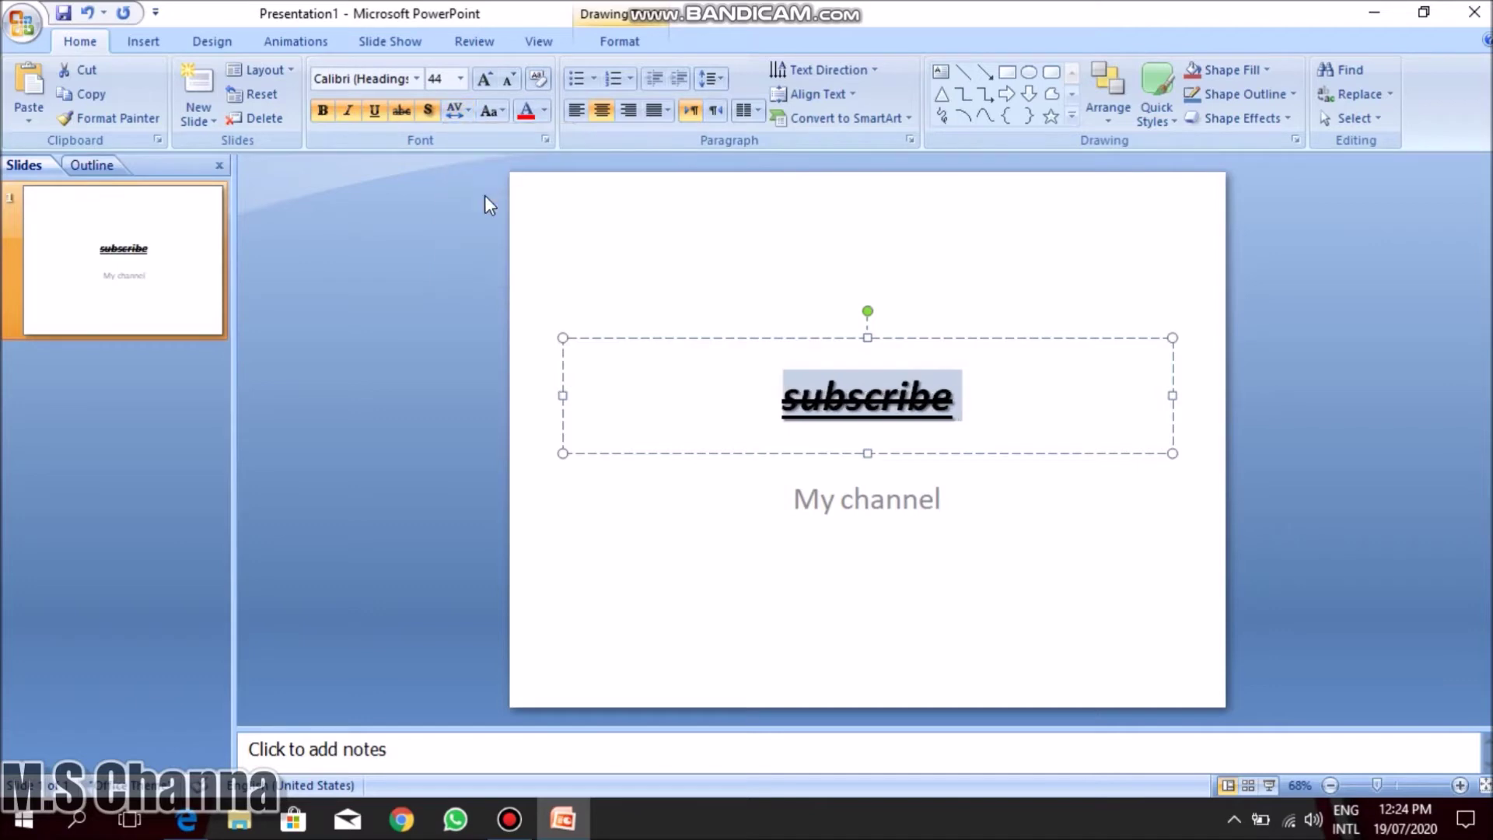
{"action": "left_click", "coordinate": [502, 111]}
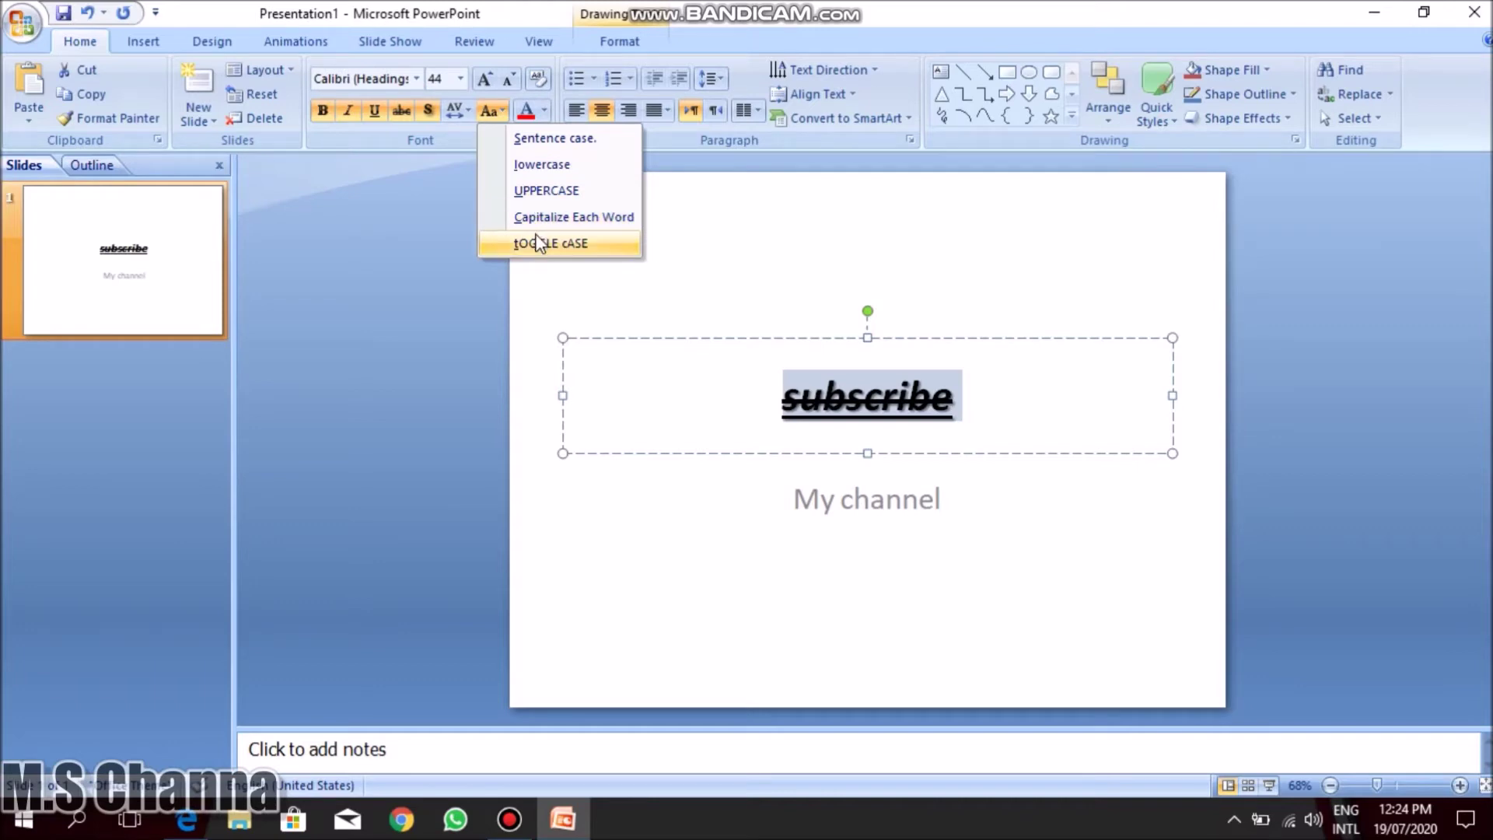
Try tOGGLE cASE on the title (undone), then color it red and back to black.
{"action": "left_click", "coordinate": [577, 244]}
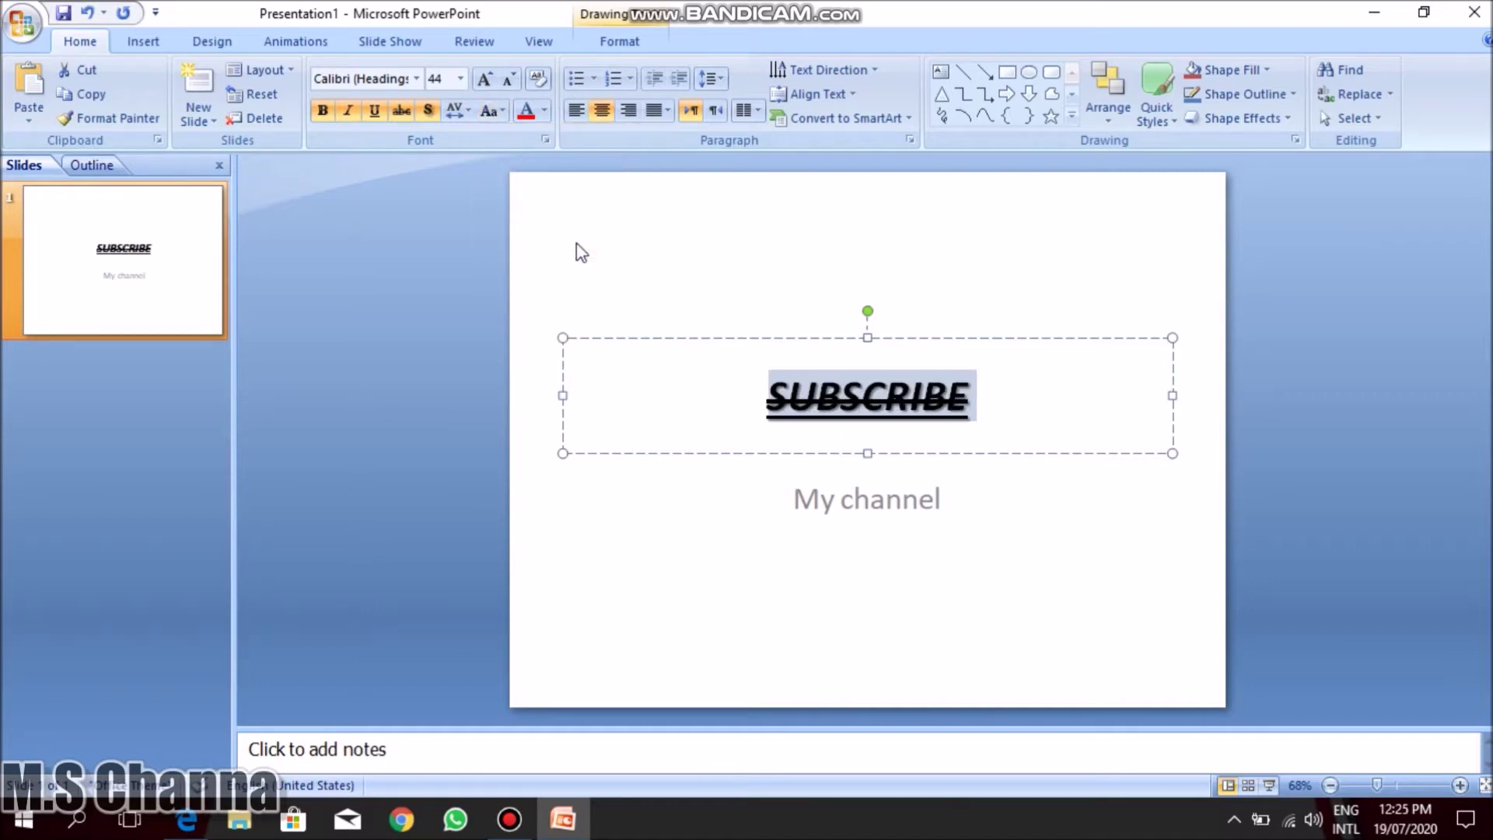
{"action": "key", "text": "ctrl+z"}
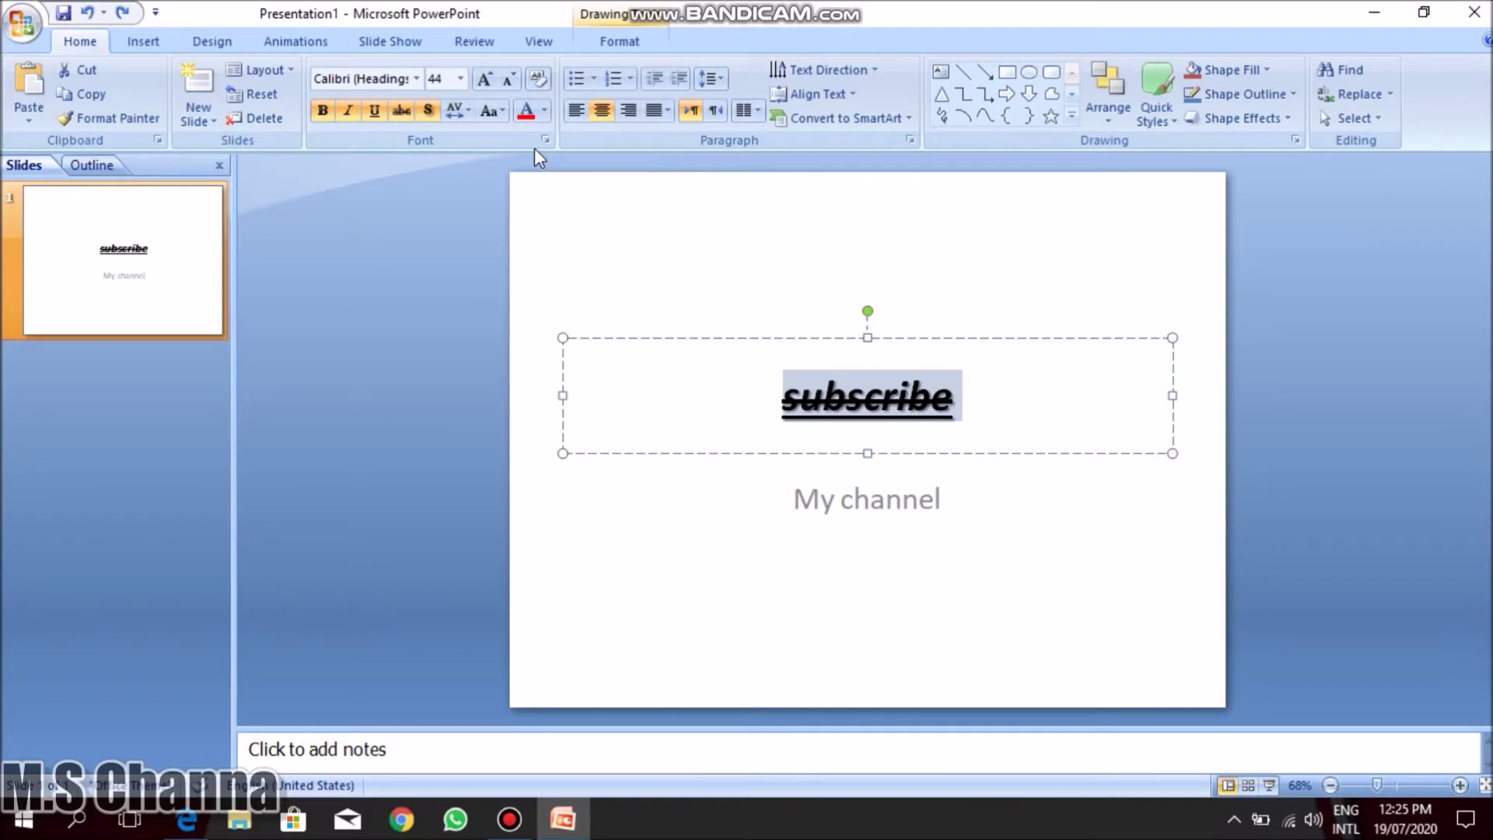
{"action": "left_click", "coordinate": [546, 110]}
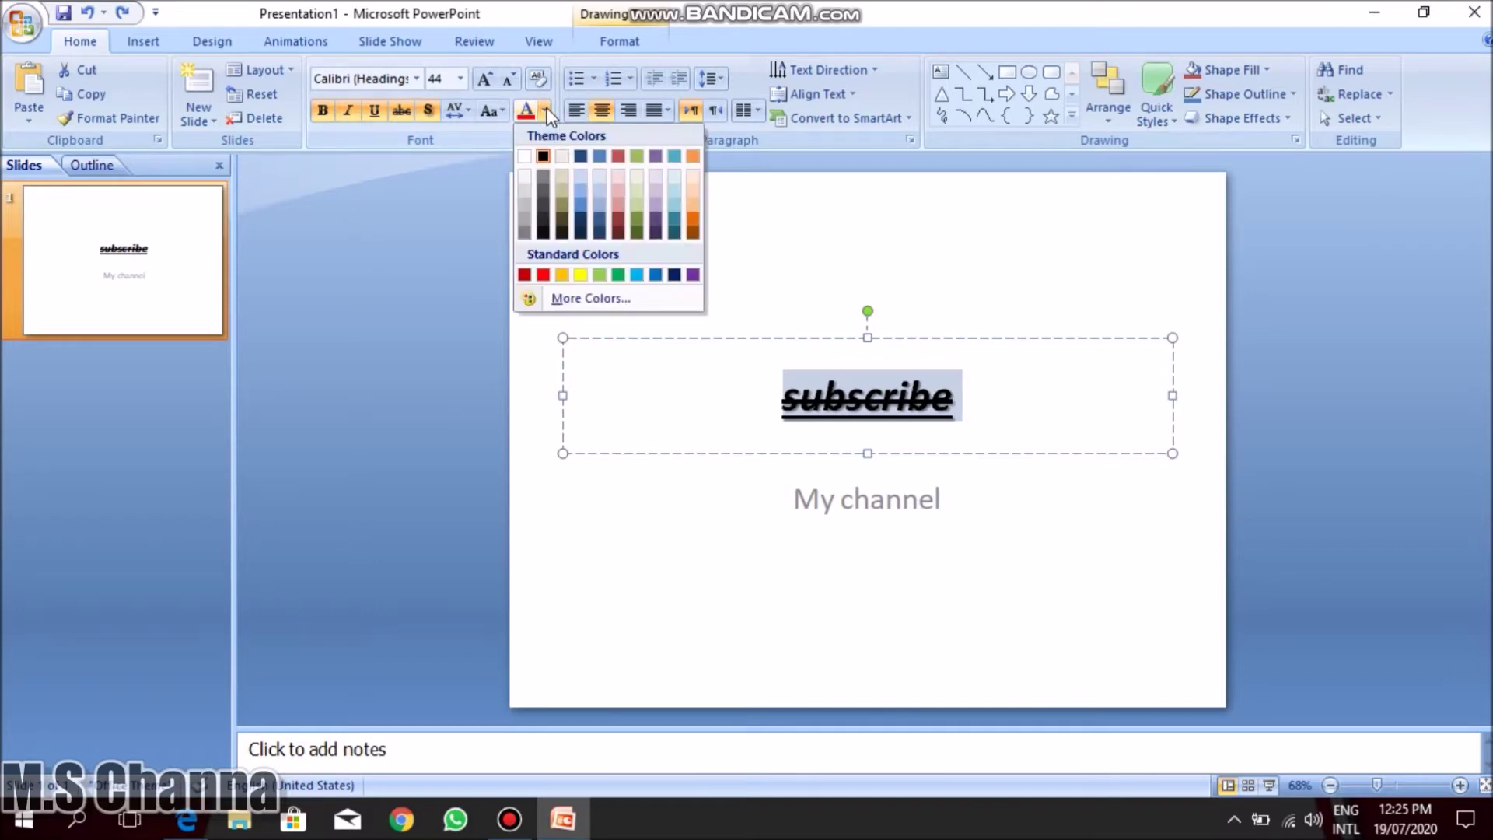
{"action": "left_click", "coordinate": [526, 110]}
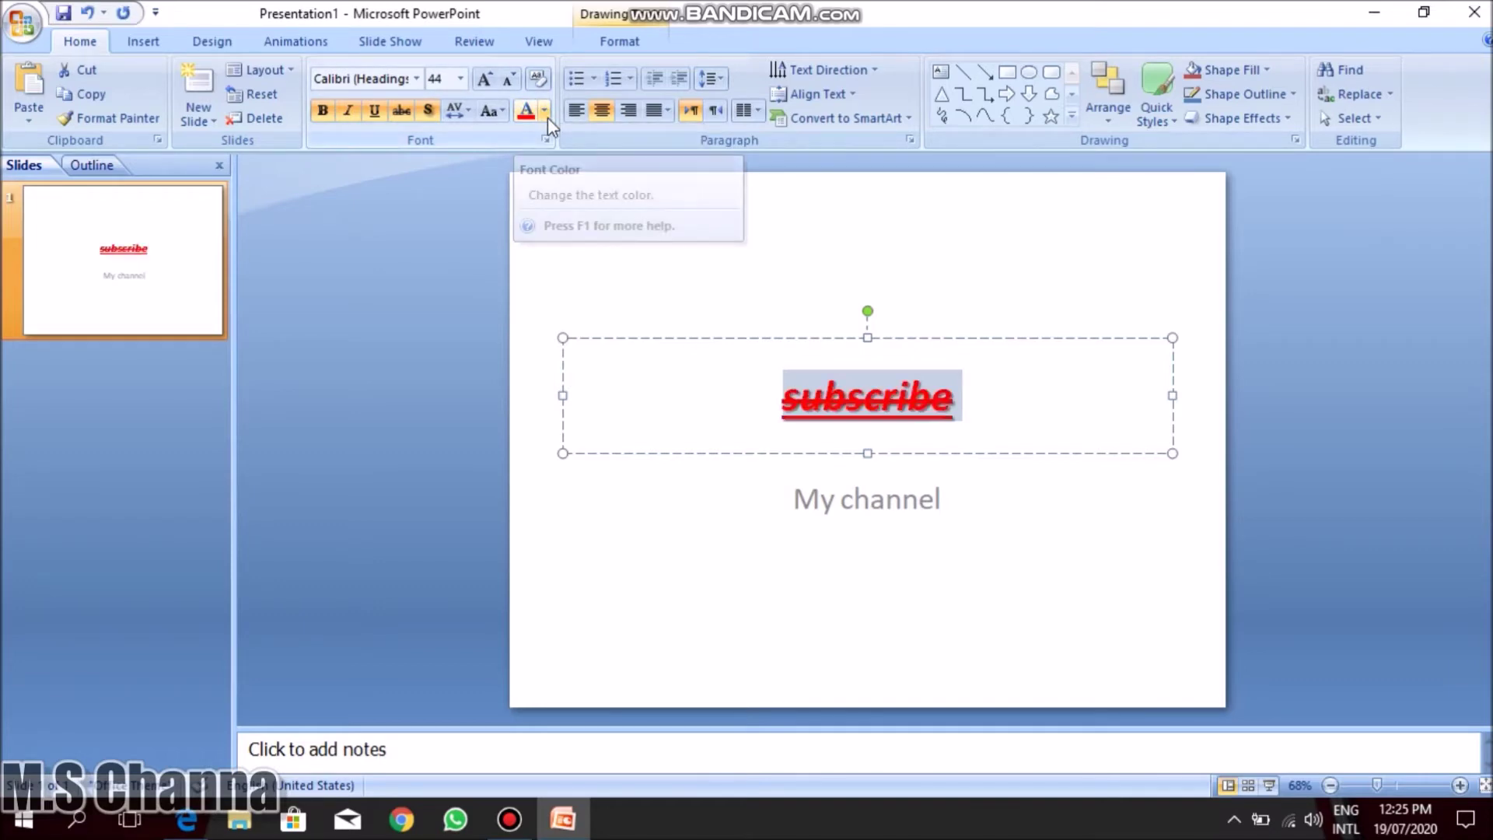
{"action": "left_click", "coordinate": [545, 110]}
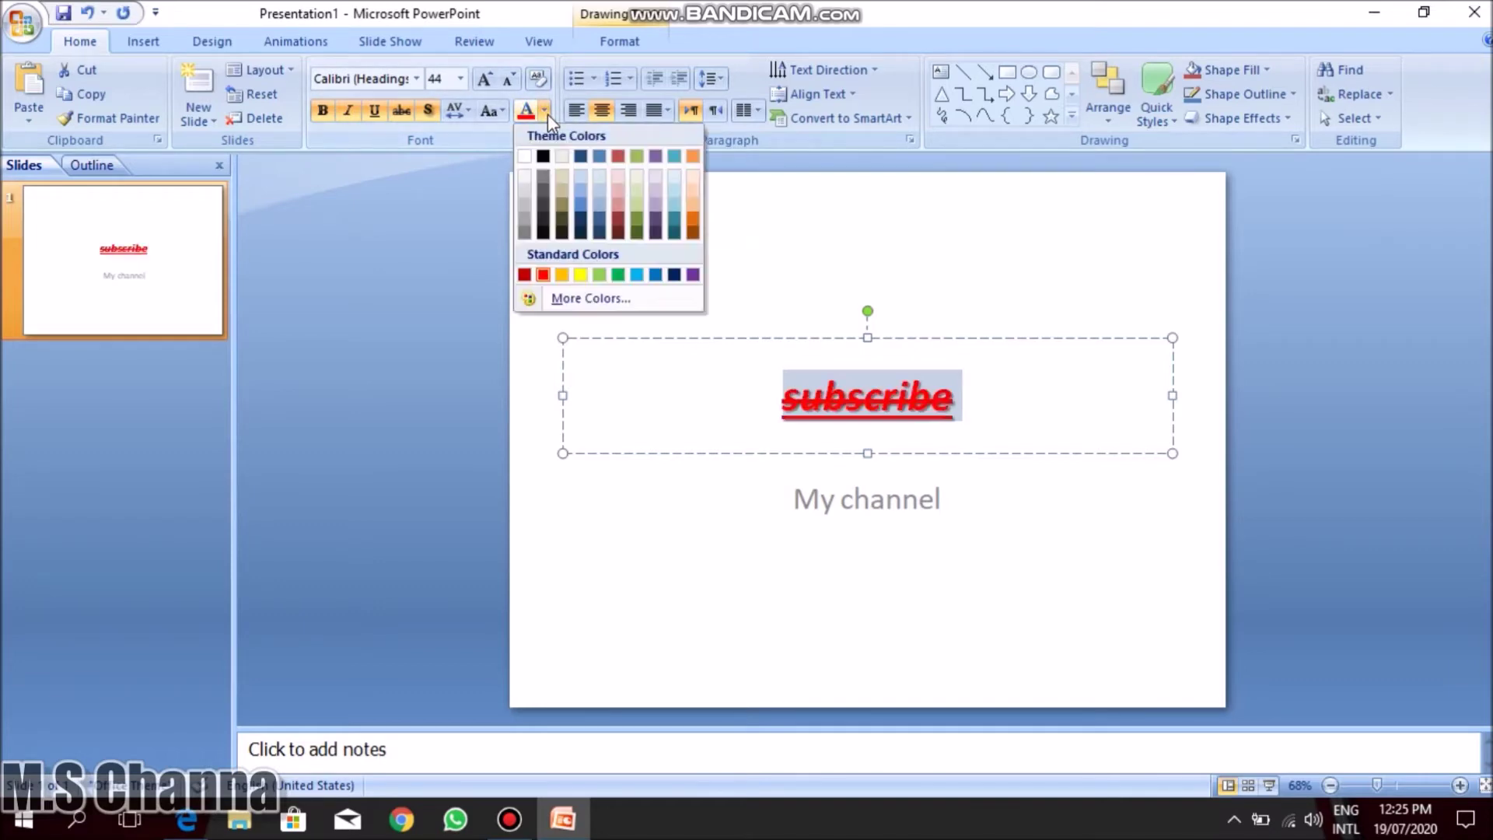
{"action": "left_click", "coordinate": [543, 158]}
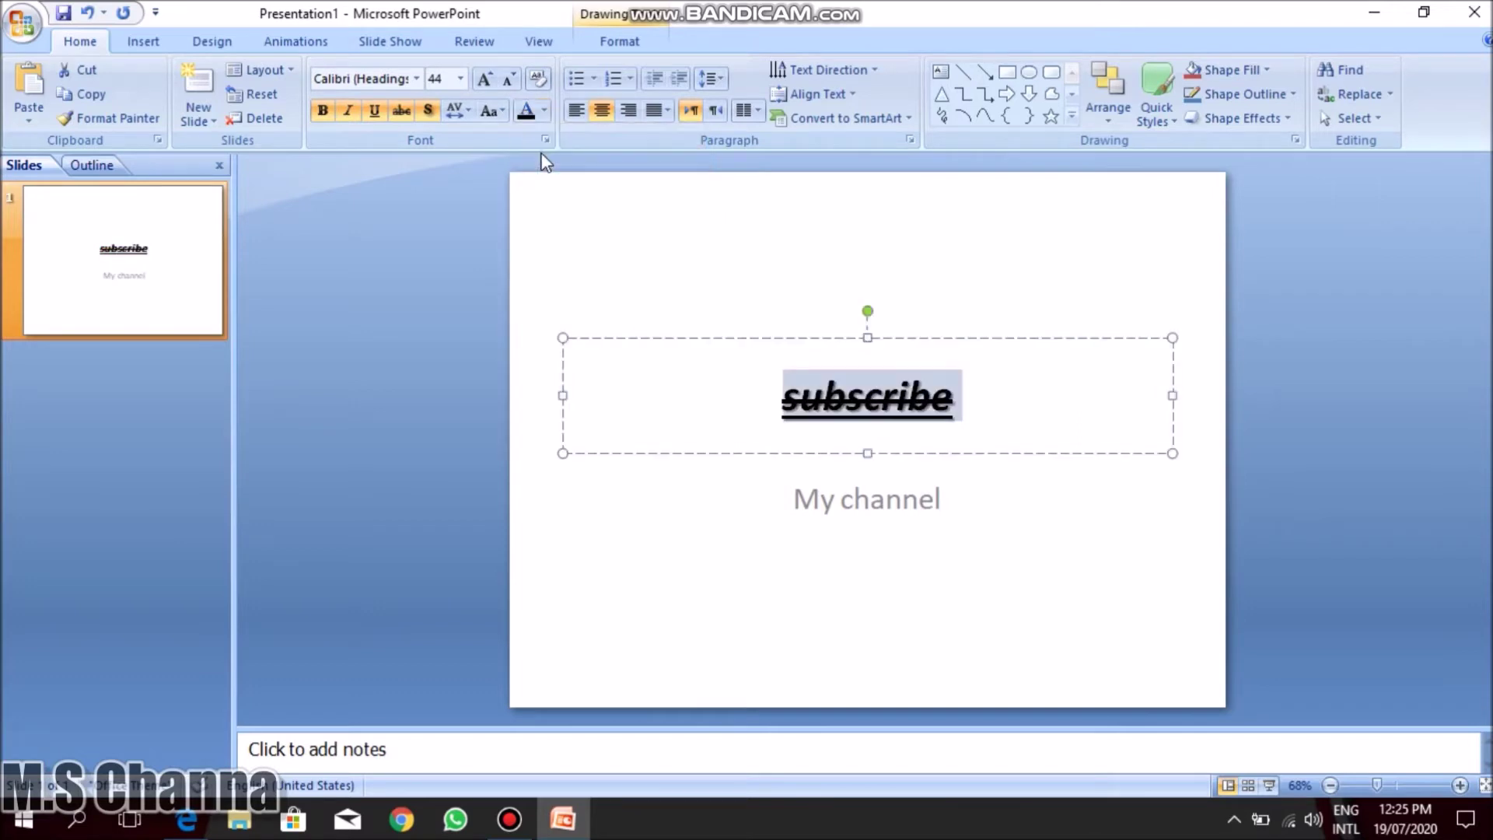
{"action": "left_click", "coordinate": [544, 110]}
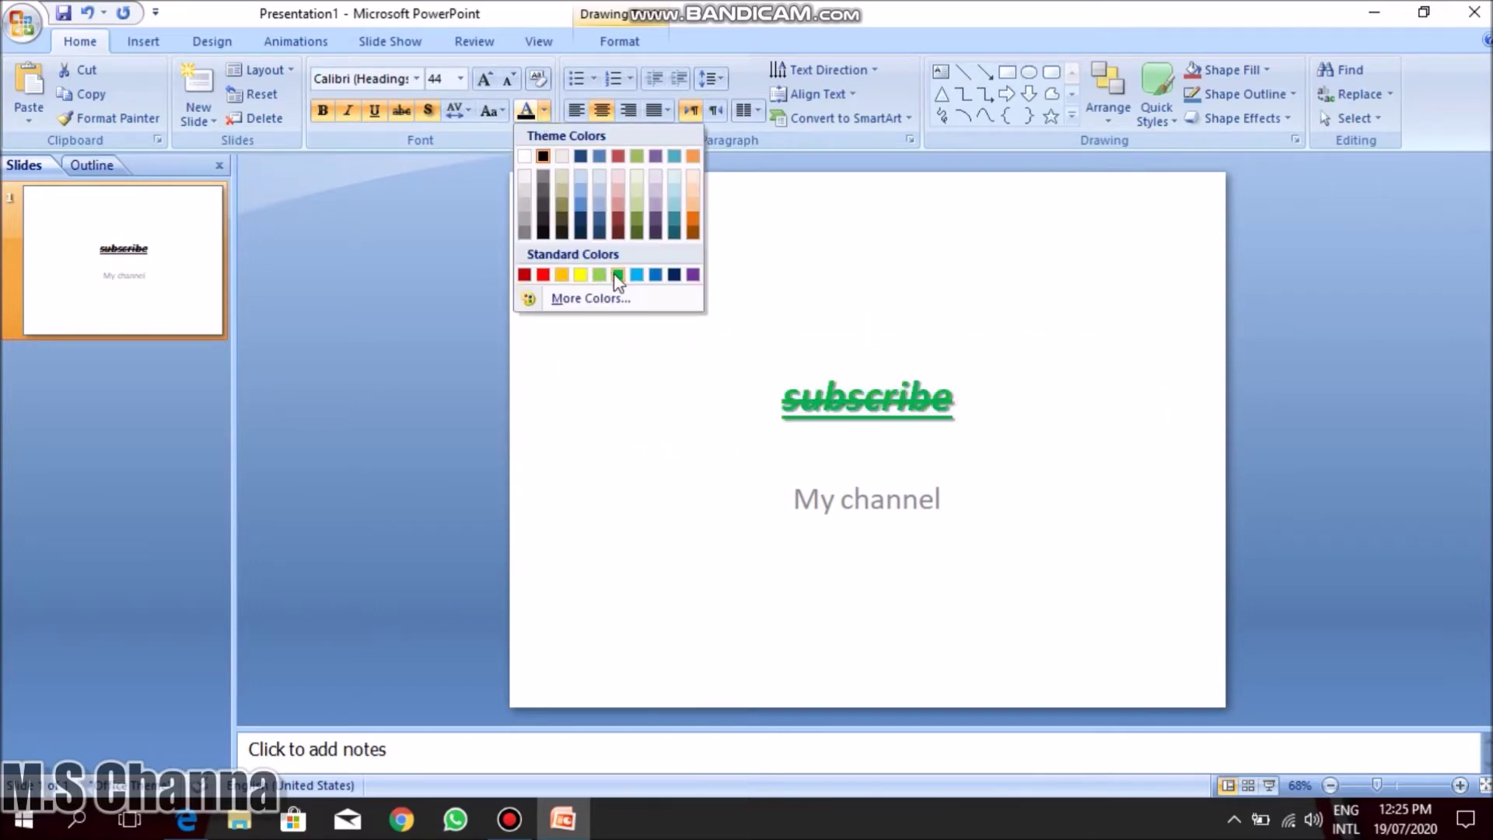
{"action": "left_click", "coordinate": [463, 81]}
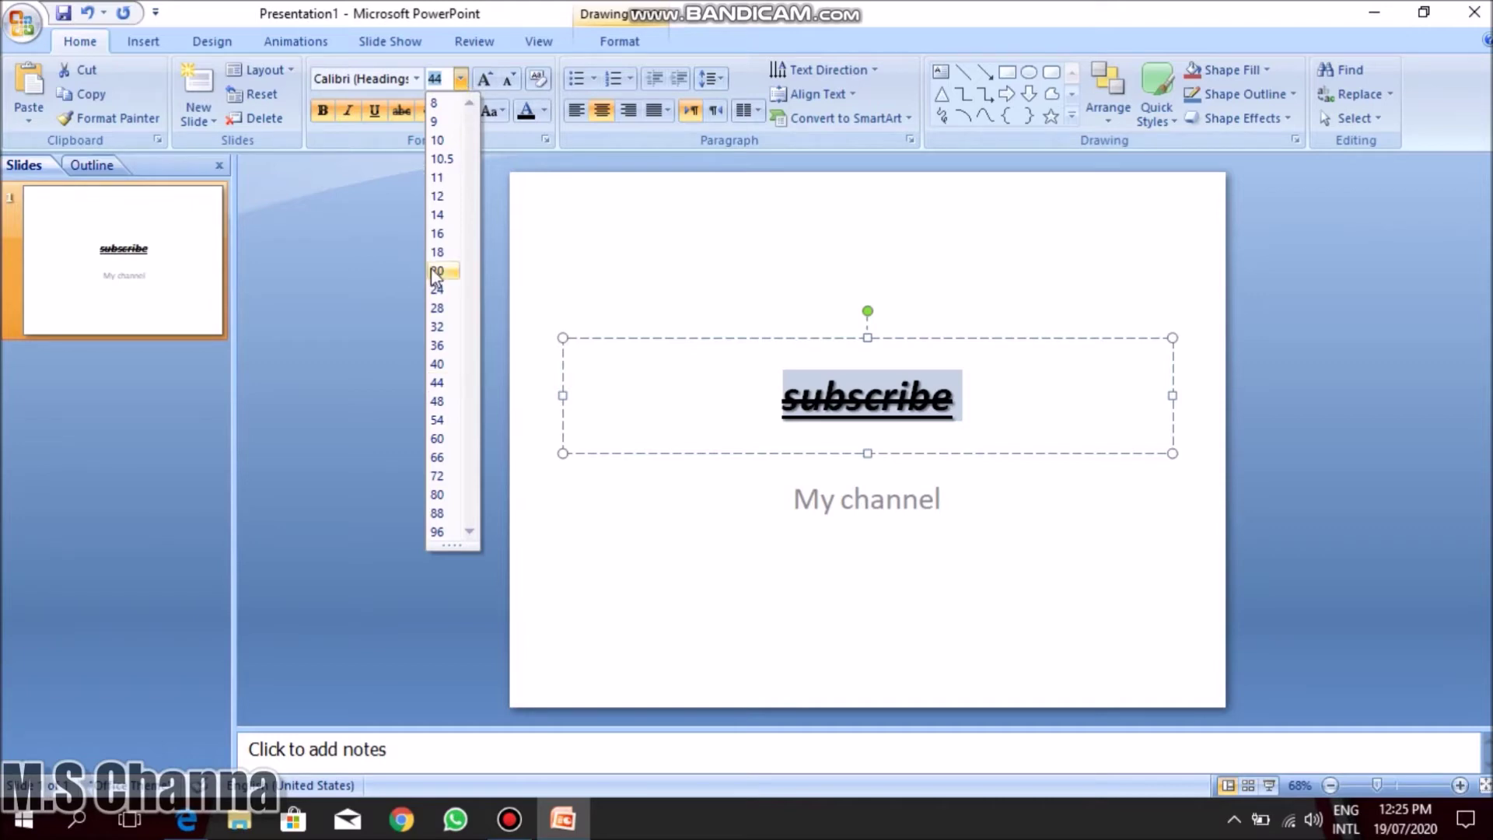
Set the title to size 66 in Academy Engraved LET, without underline or strikethrough.
{"action": "left_click", "coordinate": [436, 457]}
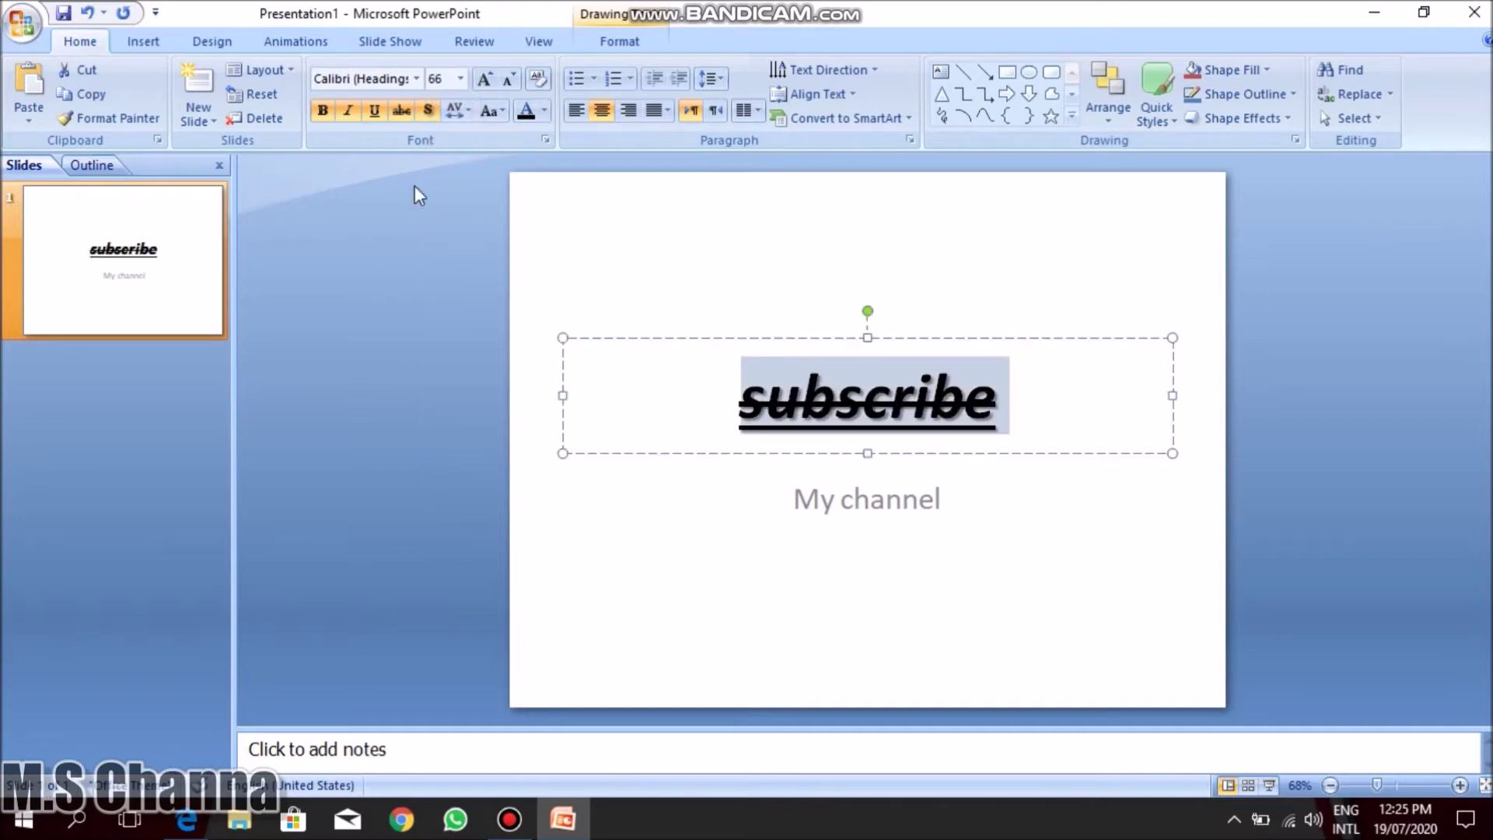
{"action": "left_click", "coordinate": [418, 79]}
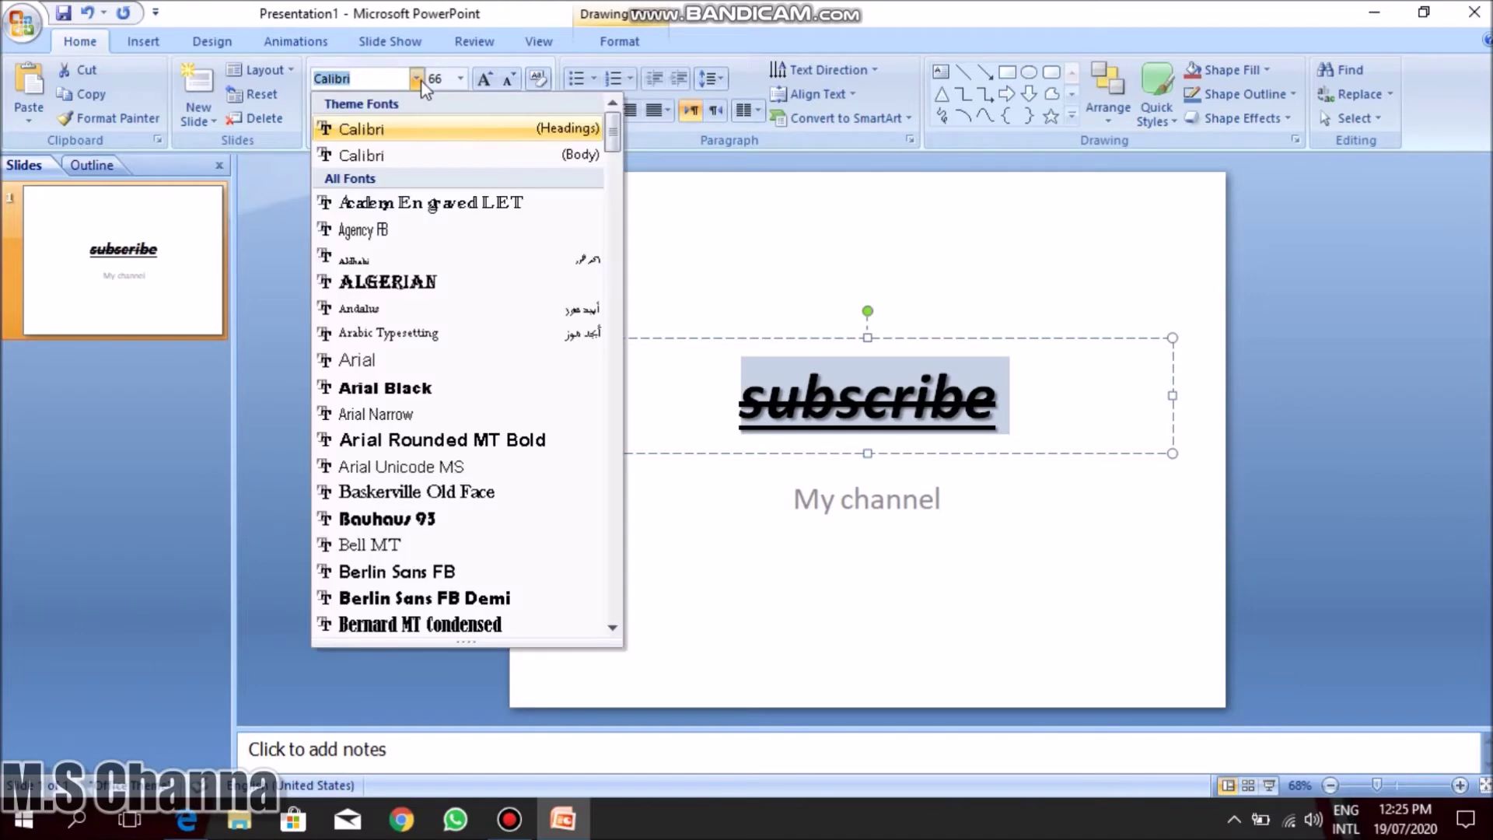
{"action": "left_click", "coordinate": [403, 204]}
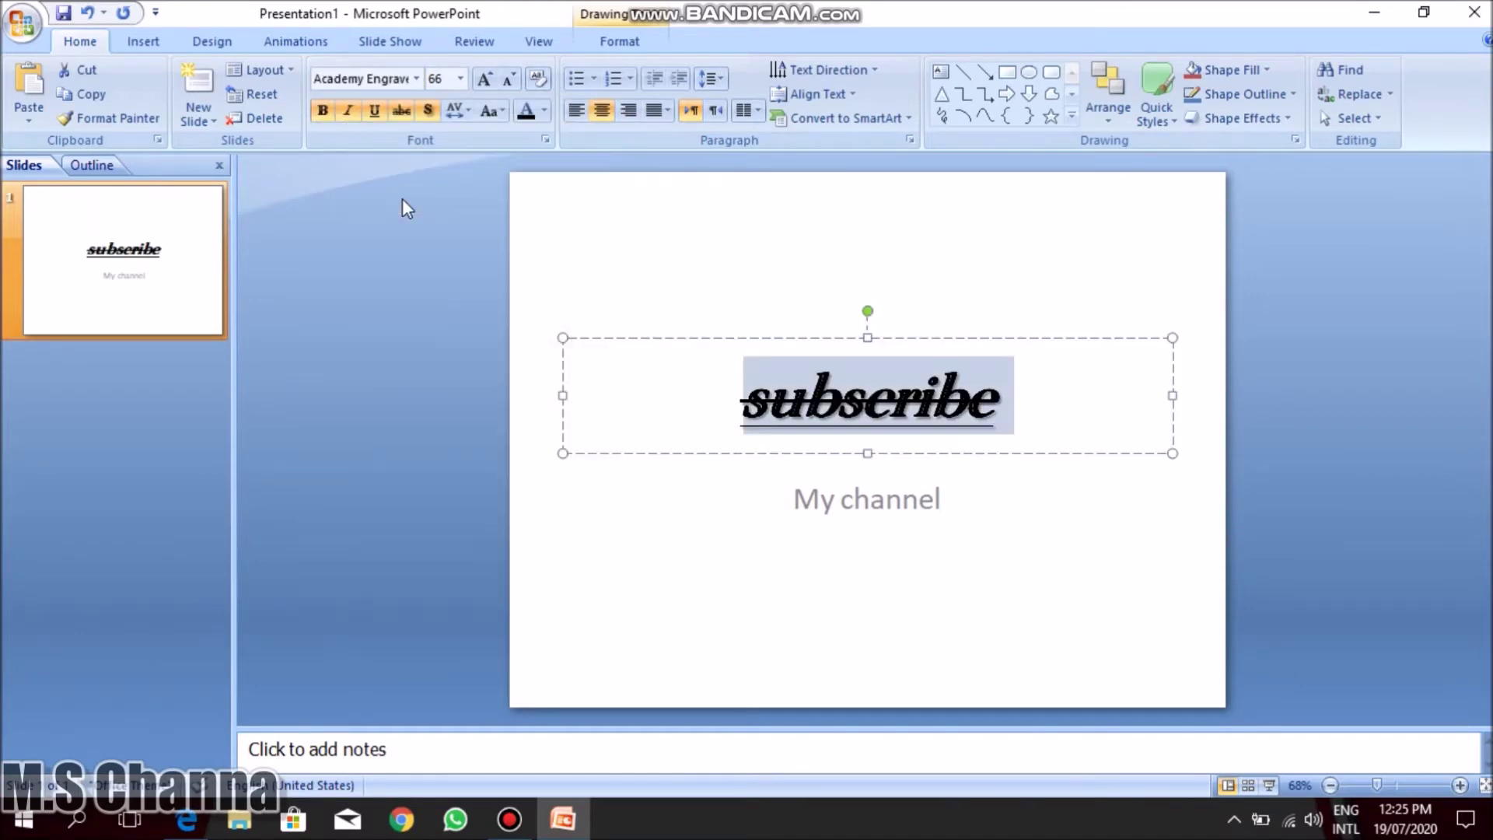
{"action": "left_click", "coordinate": [377, 115]}
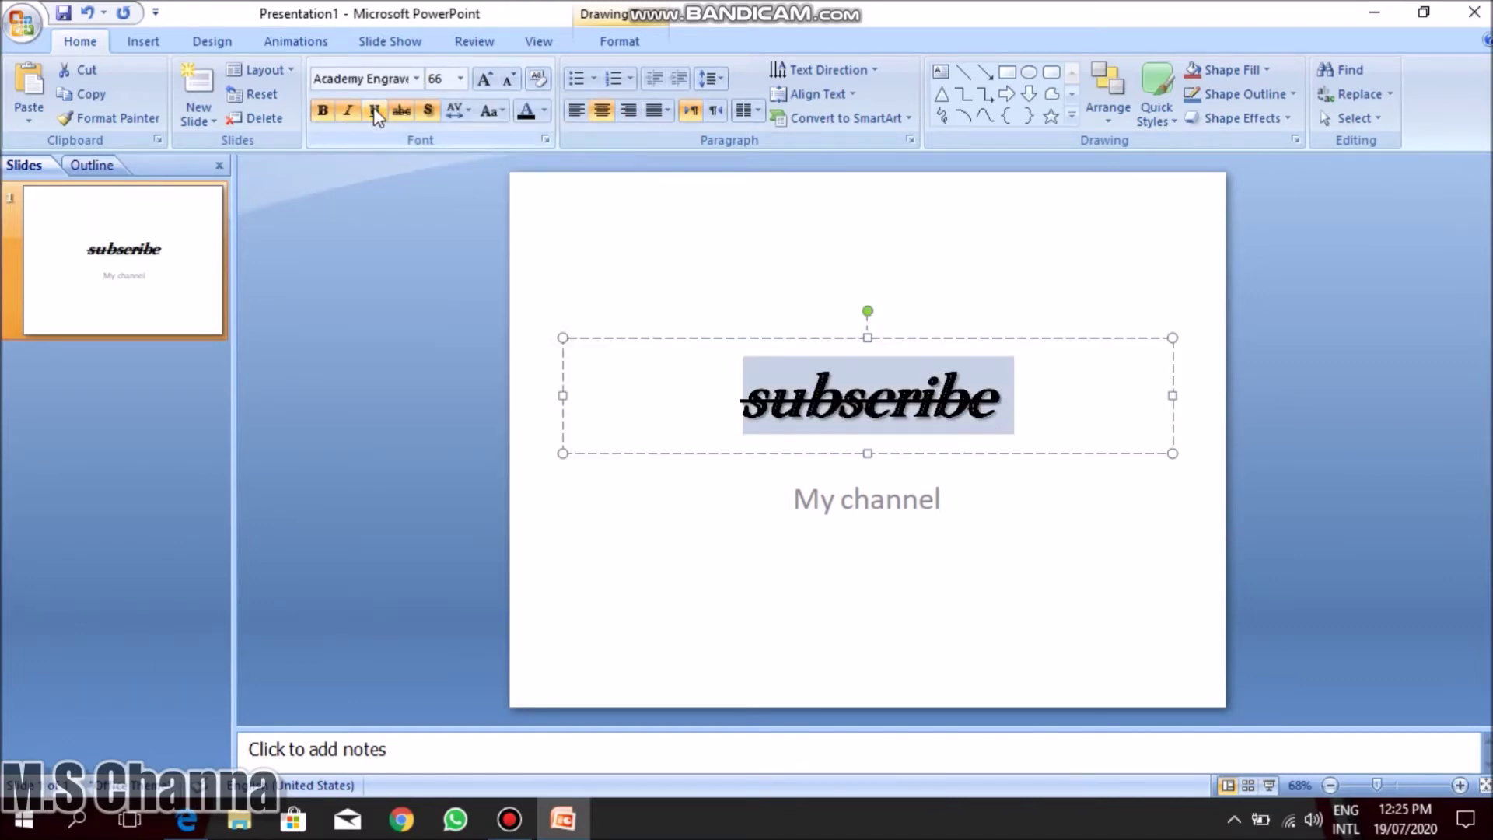
{"action": "left_click", "coordinate": [401, 110]}
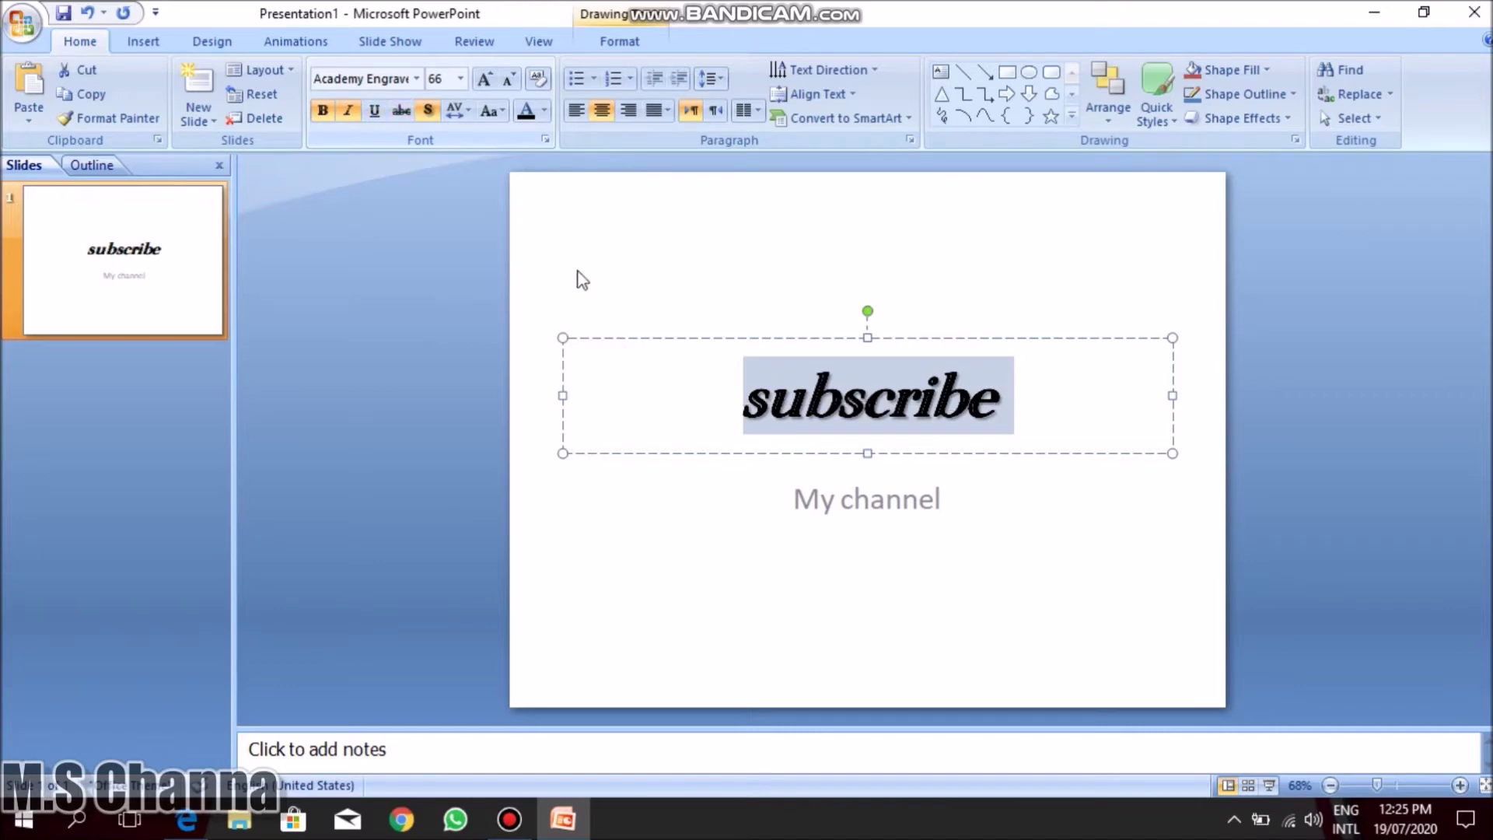
Apply Capitalize Each Word so the title reads 'Subscribe'.
{"action": "left_click", "coordinate": [714, 423]}
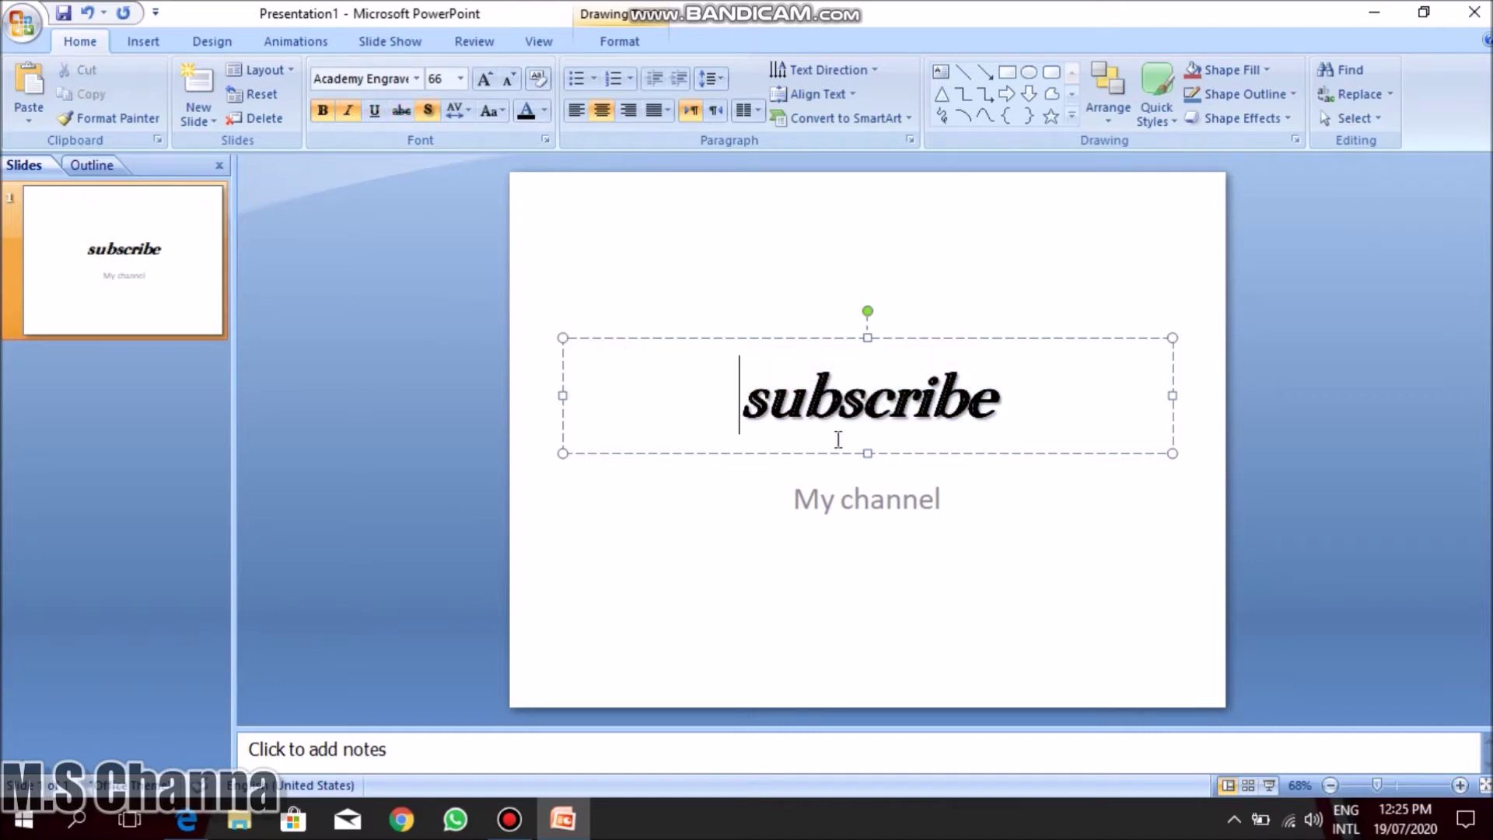
{"action": "double_click", "coordinate": [750, 406]}
{"action": "left_click", "coordinate": [492, 110]}
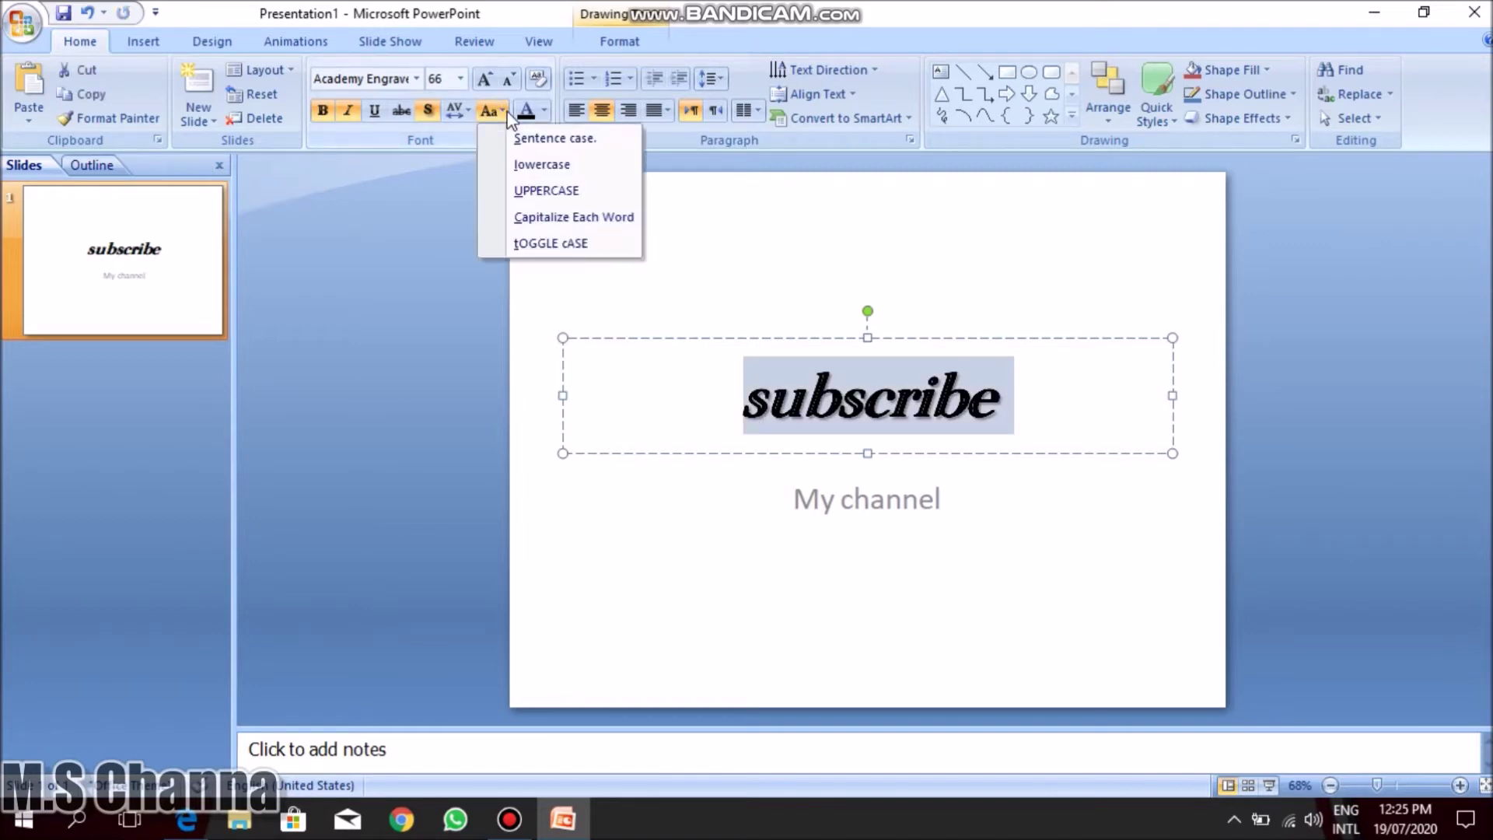
{"action": "left_click", "coordinate": [557, 222]}
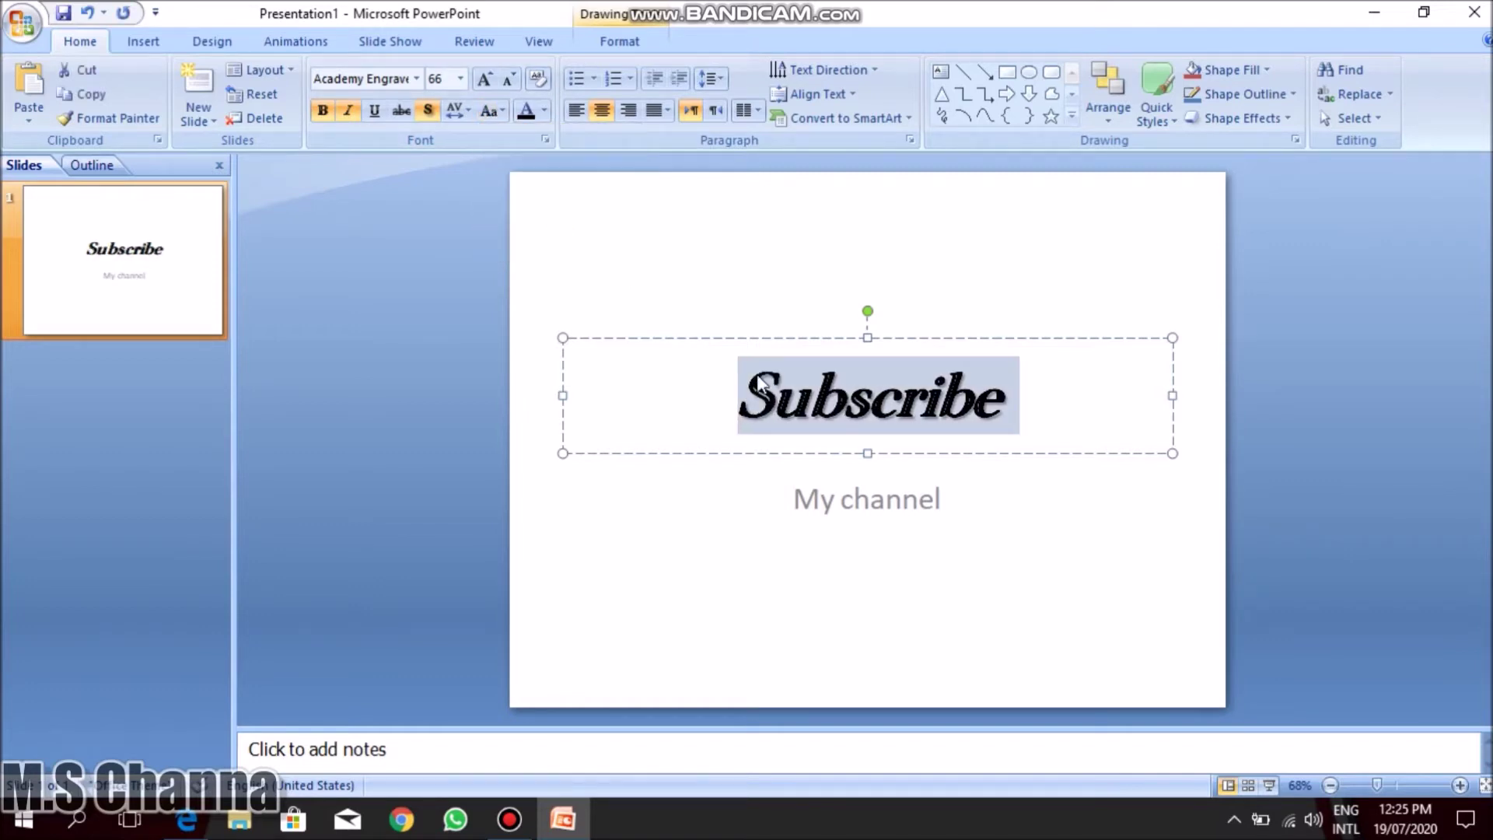
{"action": "left_click", "coordinate": [776, 408]}
{"action": "left_click", "coordinate": [1068, 406]}
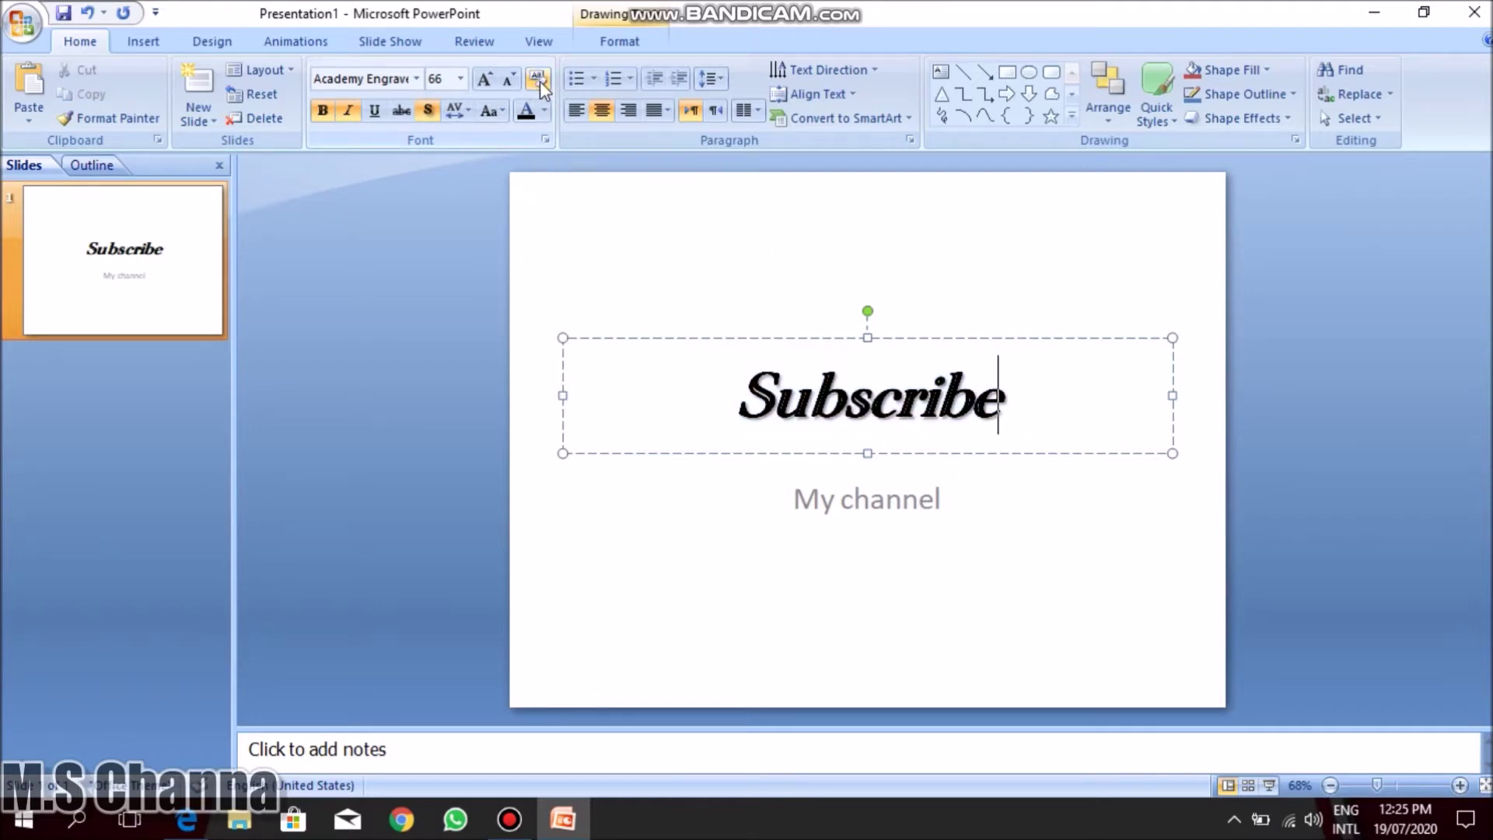
Try Clear All Formatting on 'Subscribe' twice, undoing it each time to keep the styling.
{"action": "double_click", "coordinate": [805, 392]}
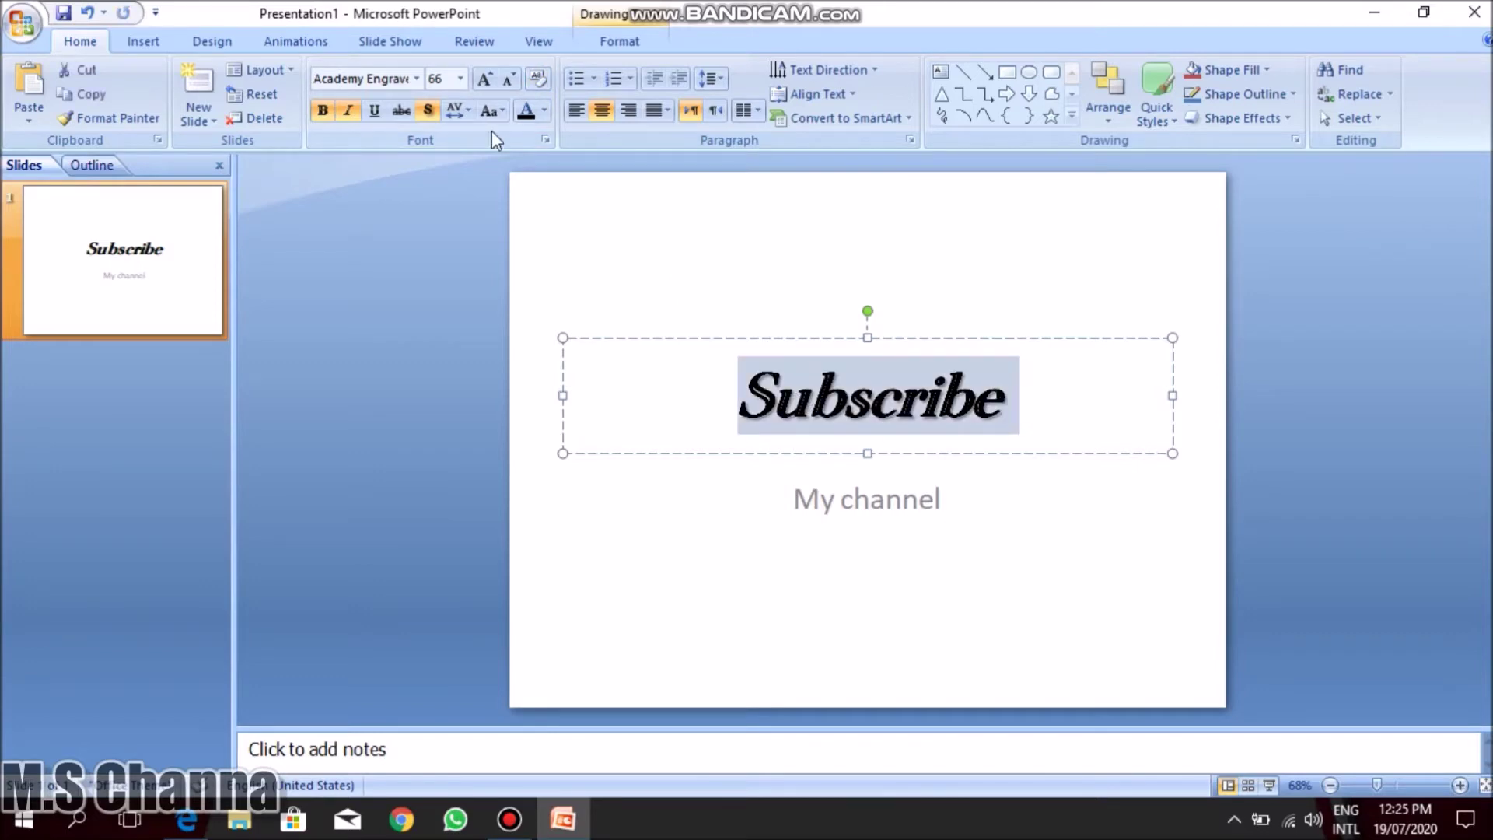
{"action": "left_click", "coordinate": [534, 81]}
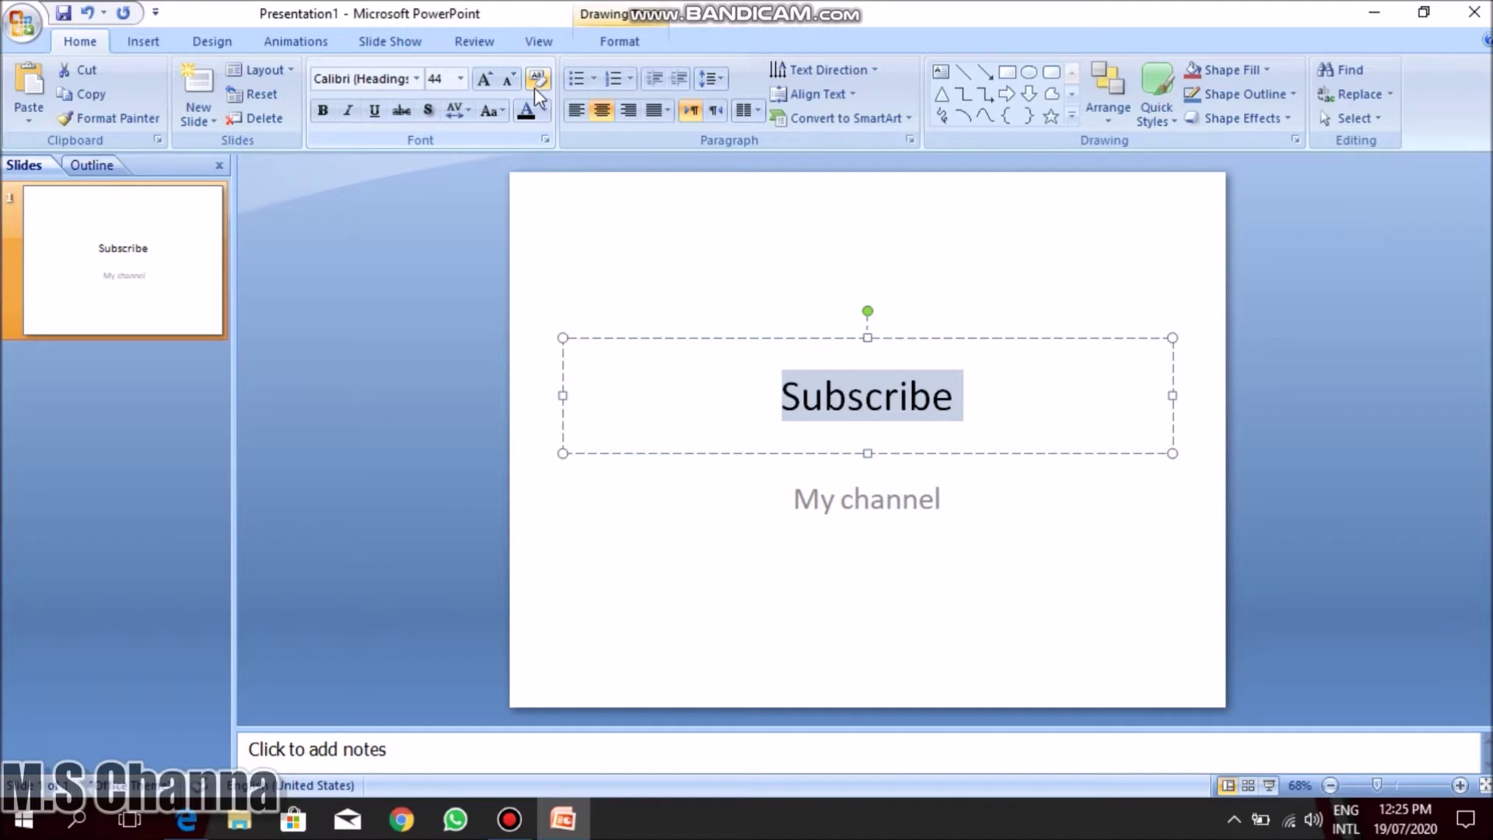
{"action": "key", "text": "ctrl+z"}
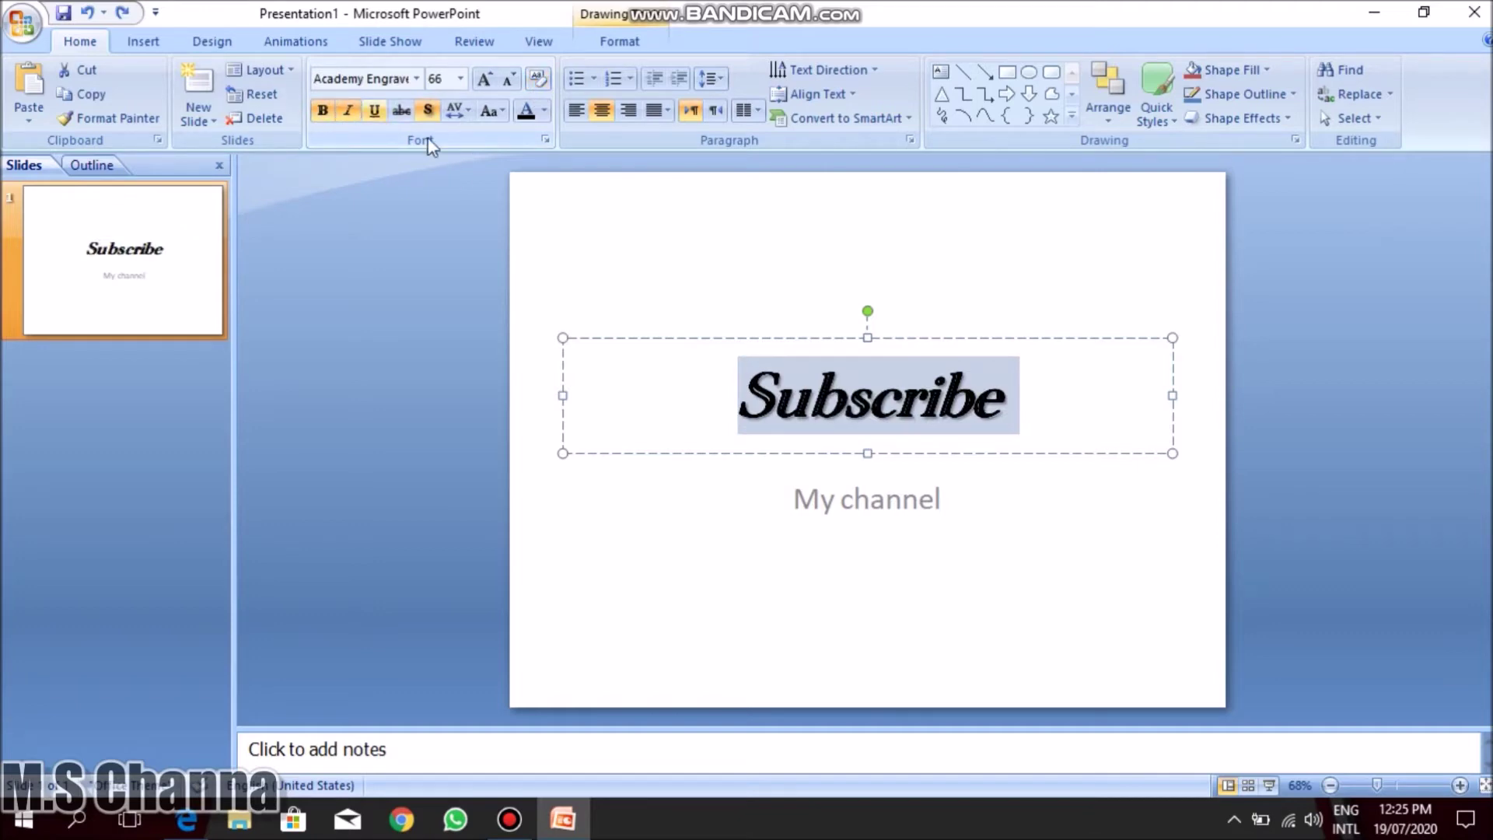
{"action": "left_click", "coordinate": [543, 81]}
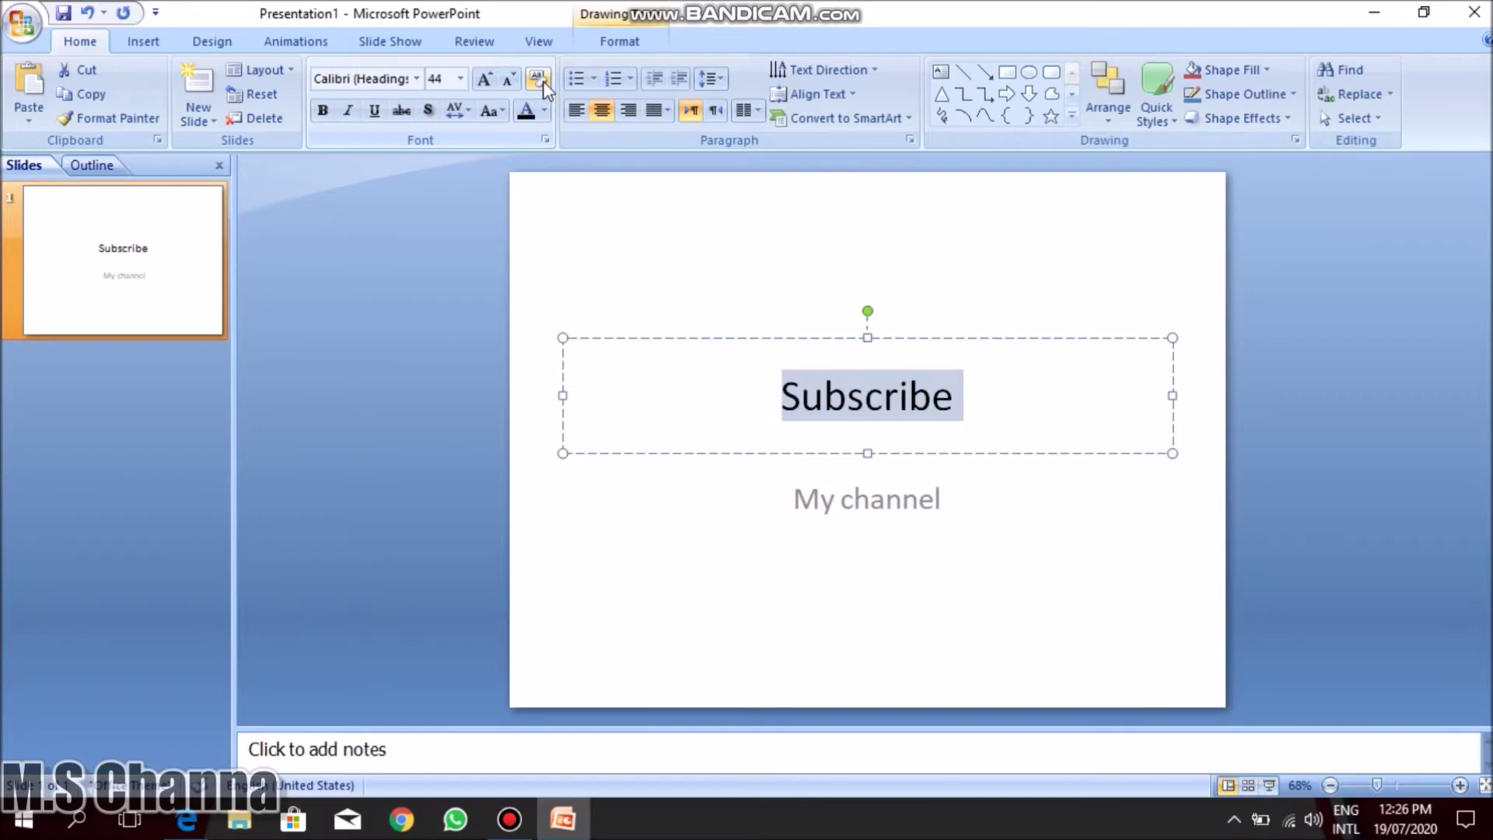
{"action": "key", "text": "ctrl+z"}
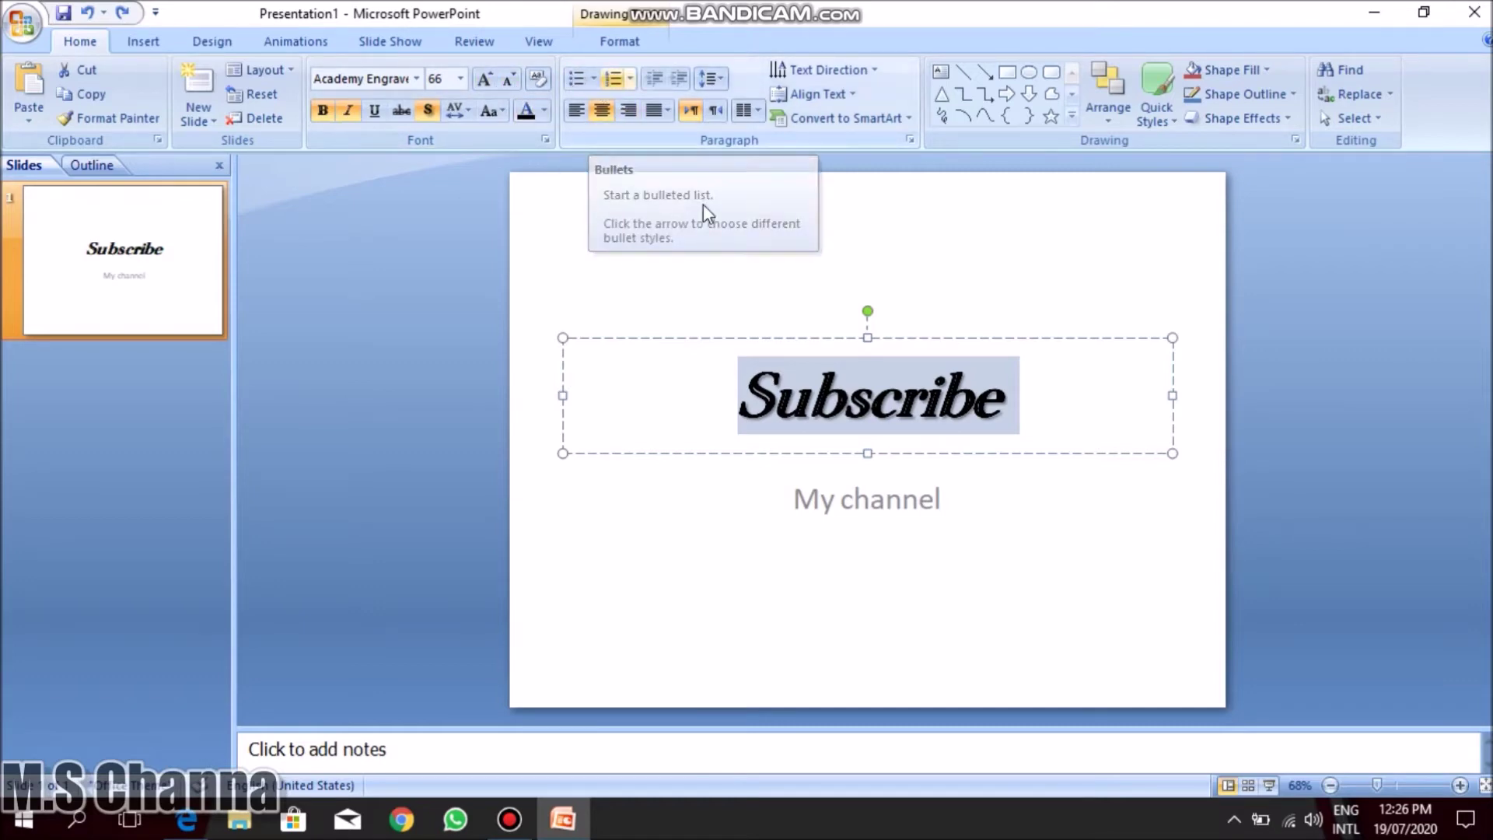
{"action": "left_click", "coordinate": [1042, 399]}
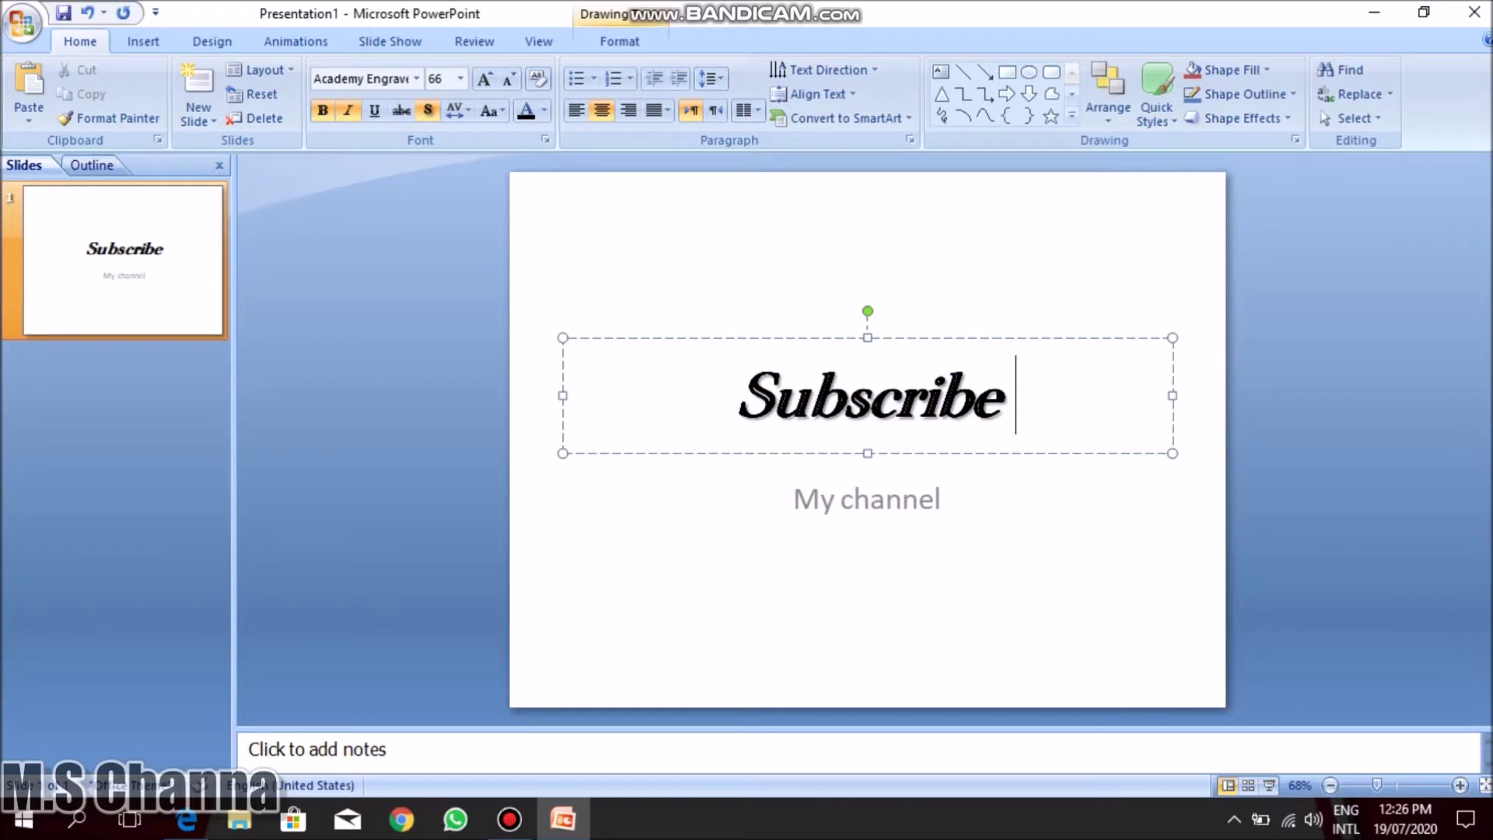
Append 'my channel to get more videos.' to the title, which shrinks to size 59.
{"action": "type", "text": "my channel to get more "}
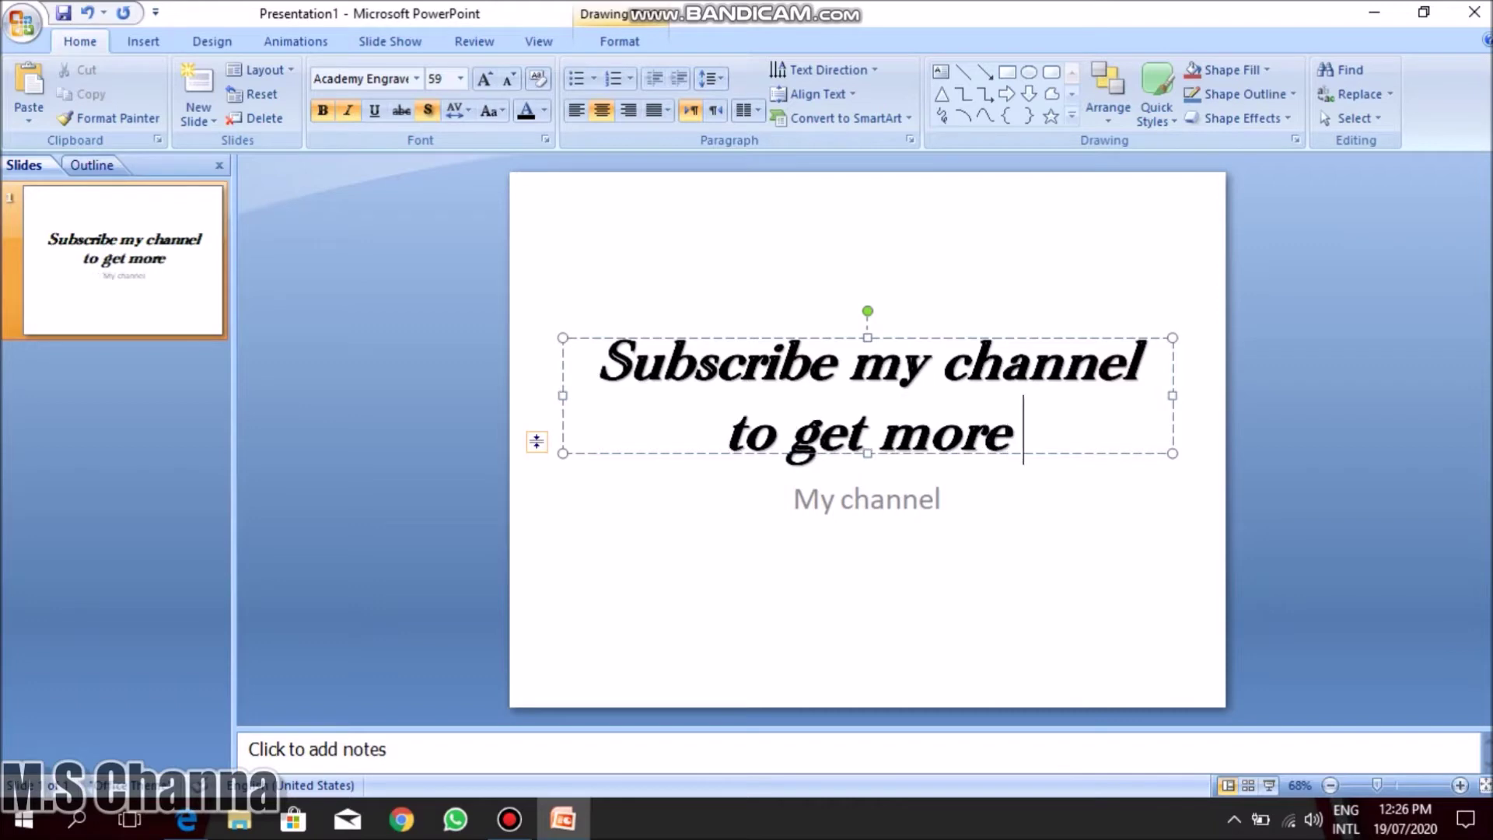
{"action": "type", "text": "vide"}
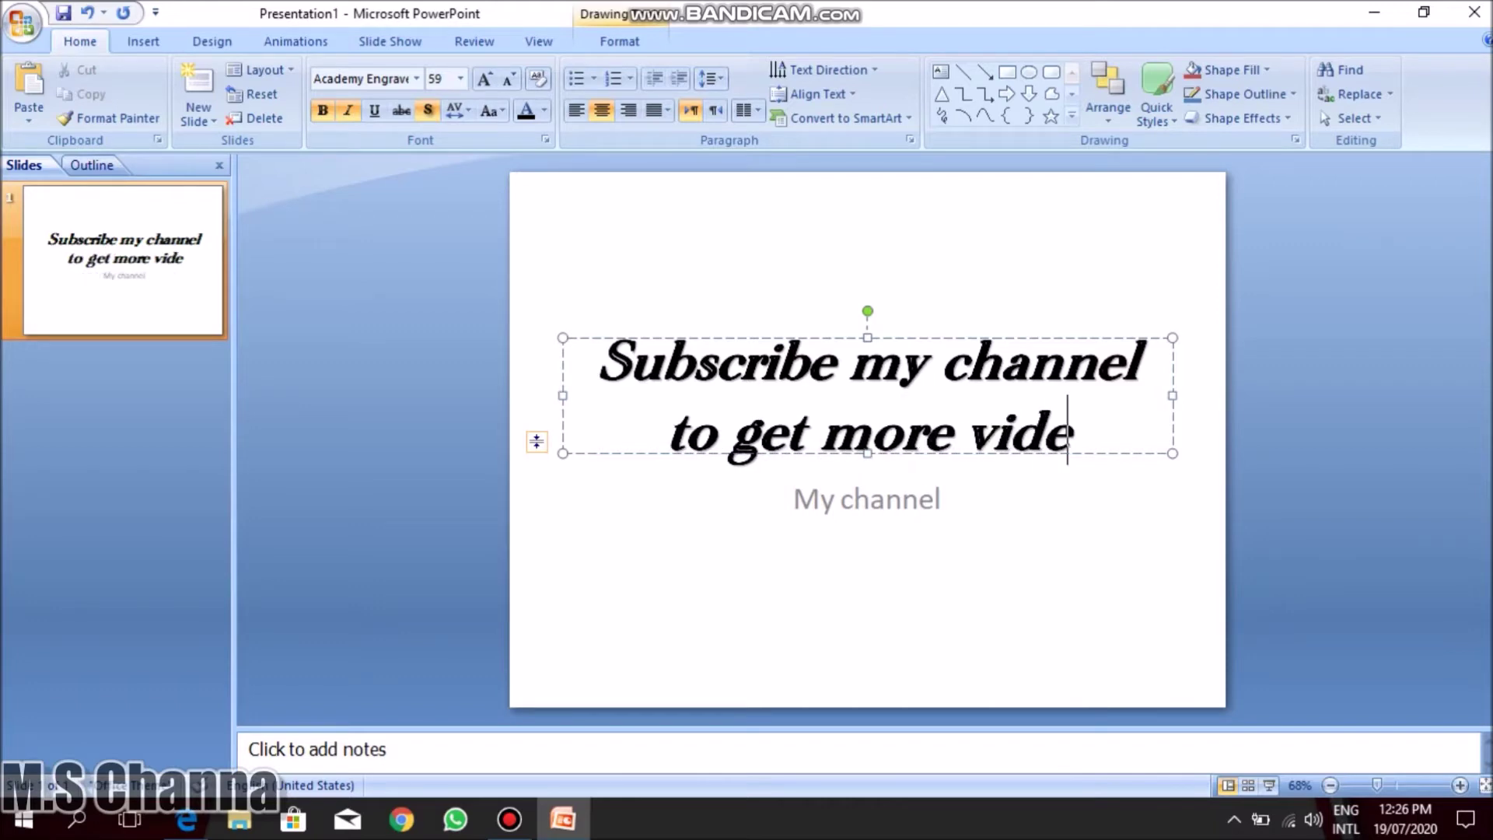
{"action": "type", "text": "os."}
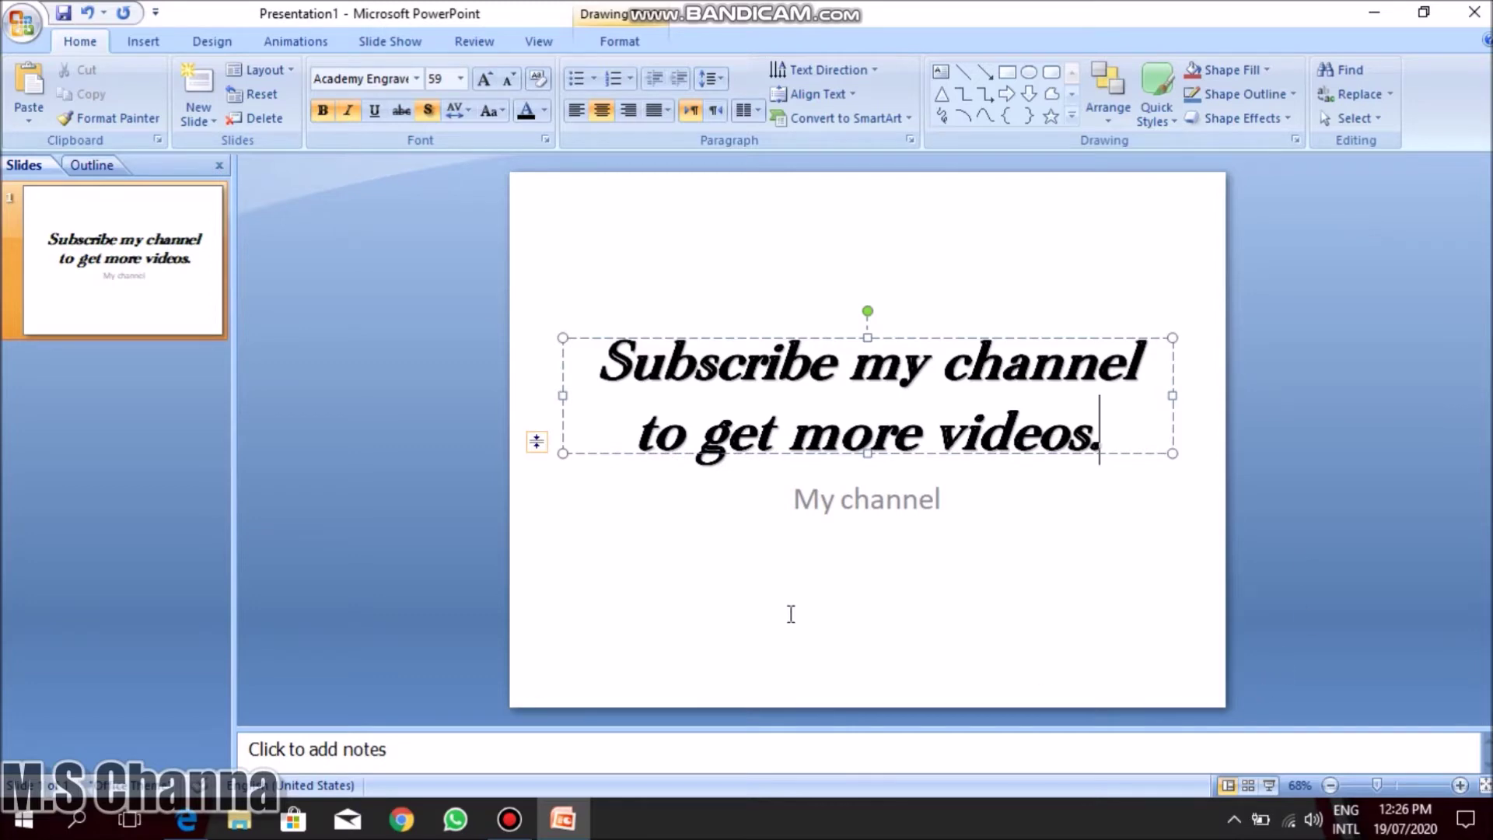
{"action": "left_click", "coordinate": [743, 602]}
{"action": "left_click", "coordinate": [513, 830]}
{"action": "left_click", "coordinate": [511, 820]}
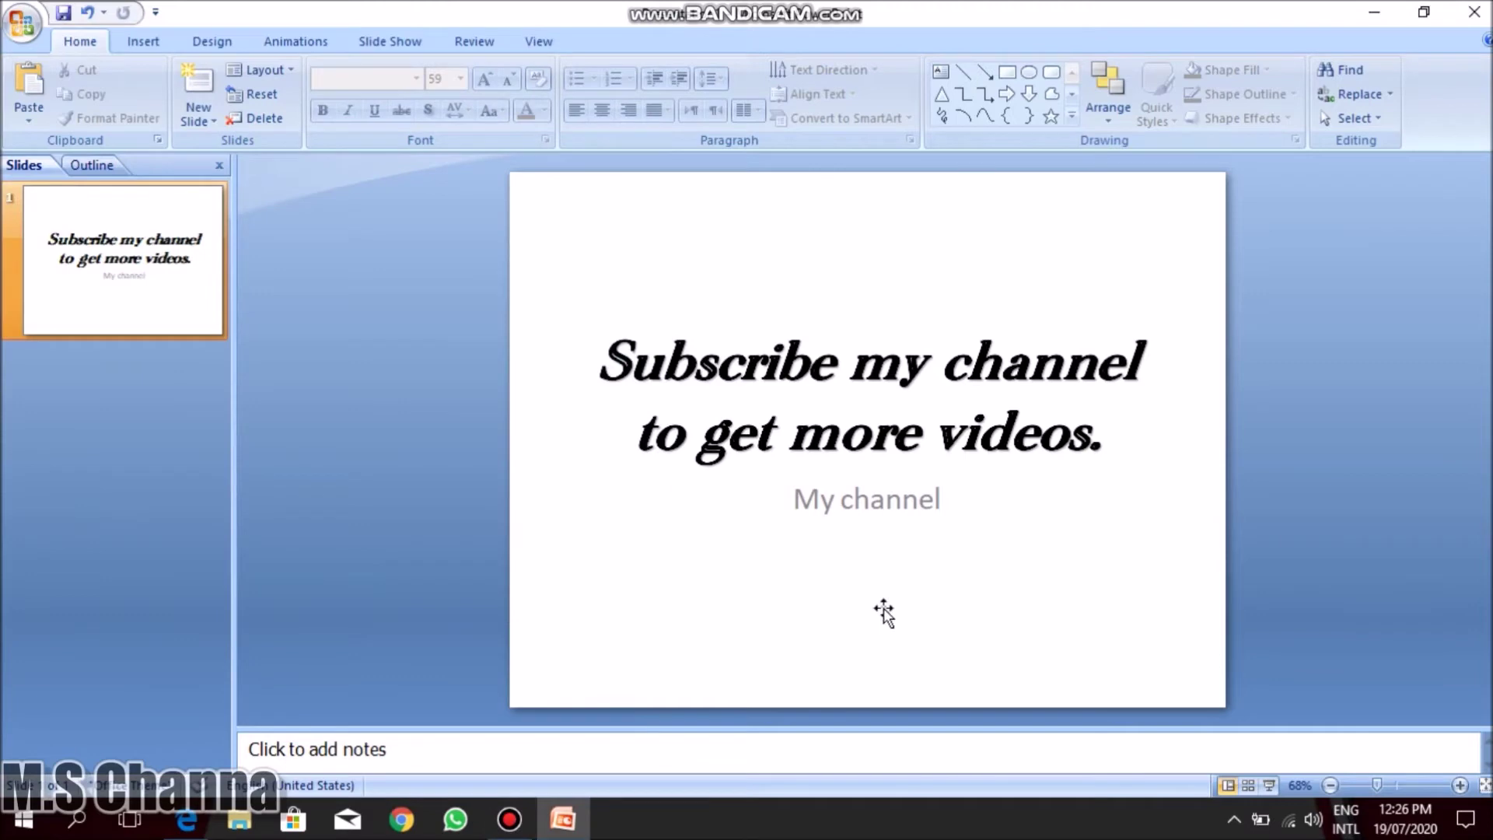
{"action": "left_click", "coordinate": [853, 367]}
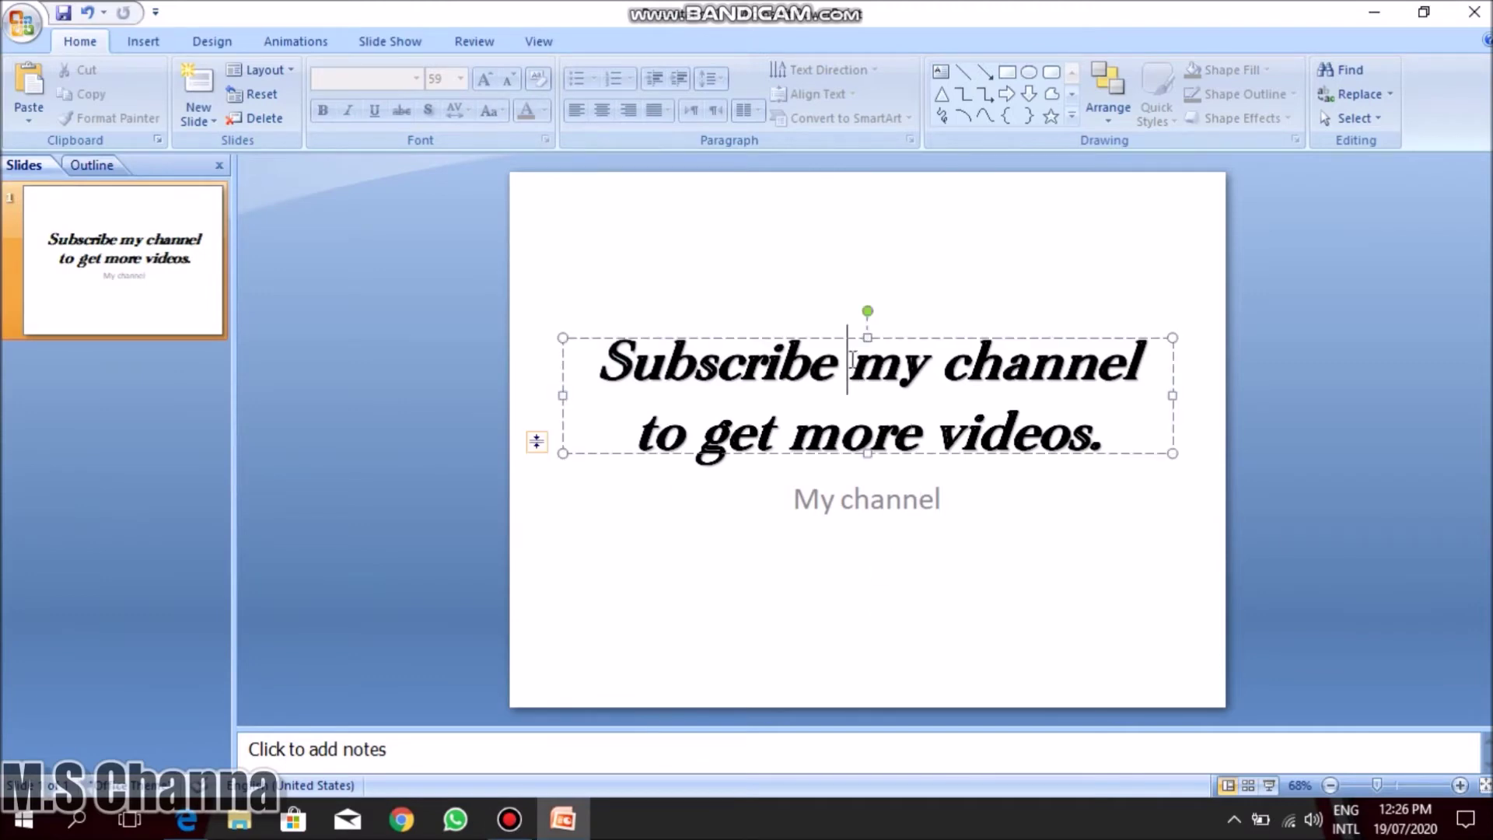
Apply the arrow bullet style to the whole two-line title.
{"action": "key", "text": "ctrl+a"}
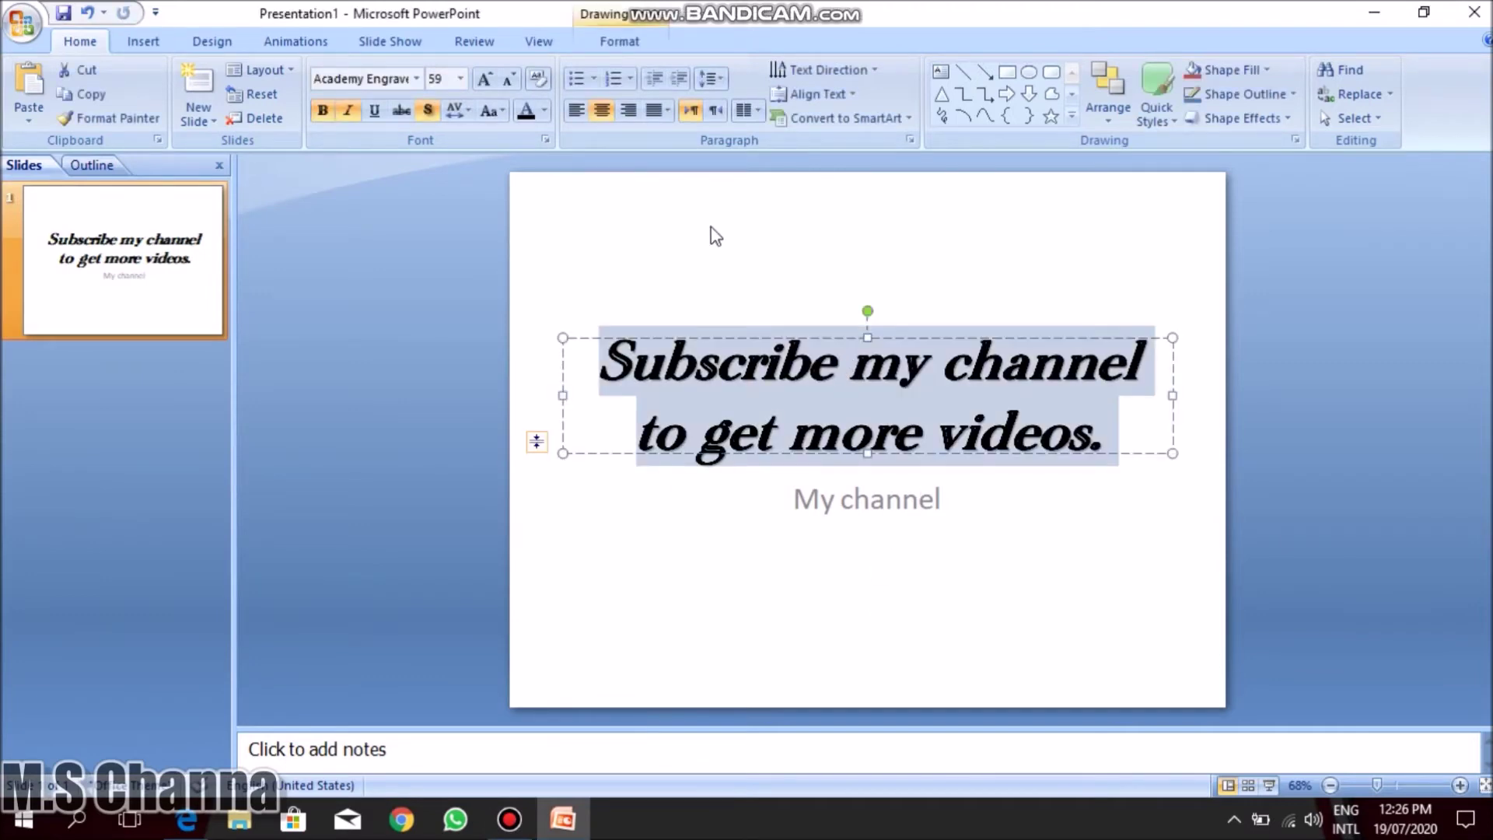
{"action": "left_click", "coordinate": [576, 79]}
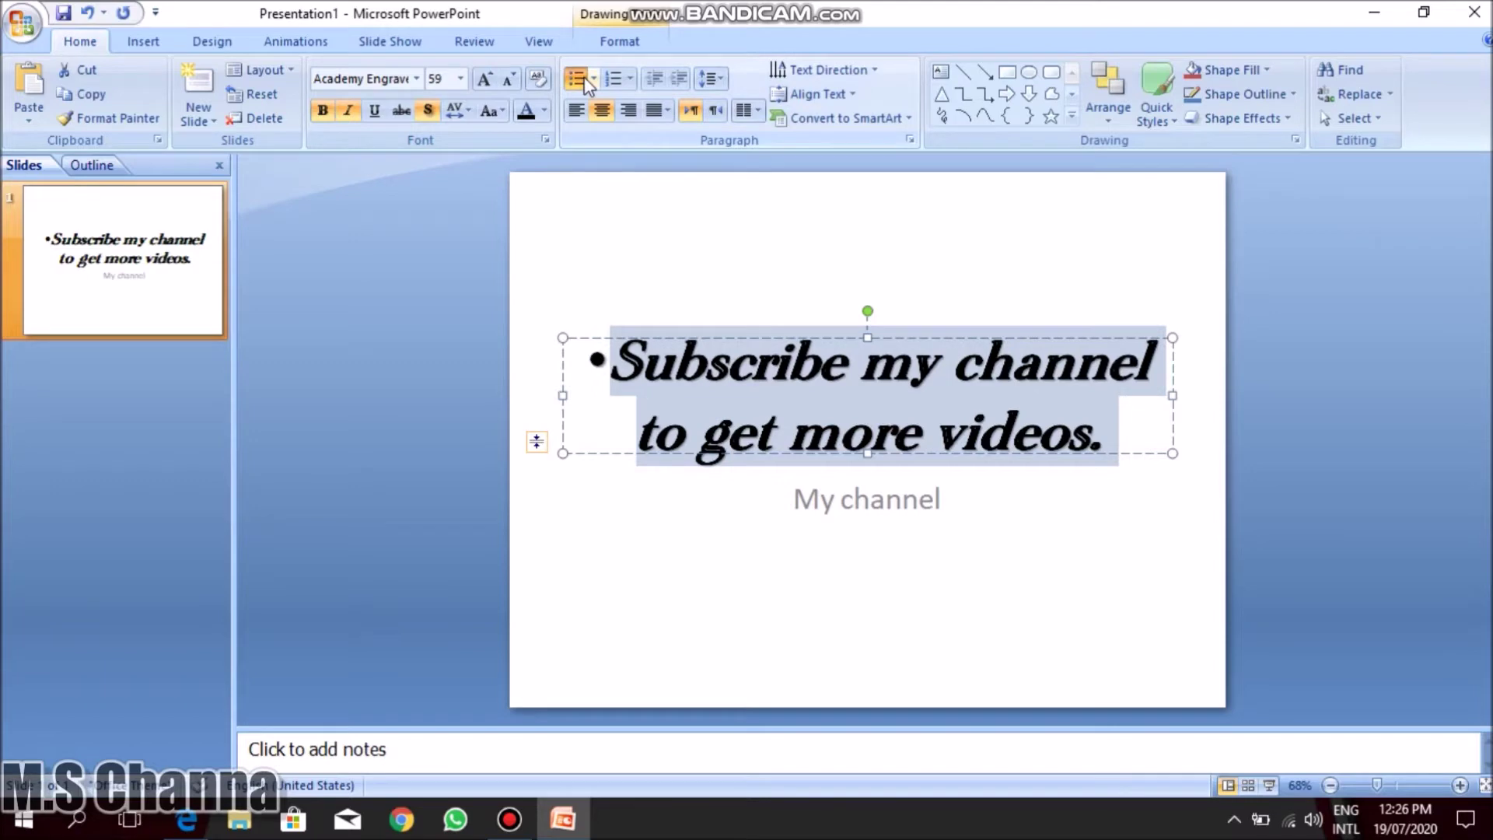
{"action": "left_click", "coordinate": [595, 80]}
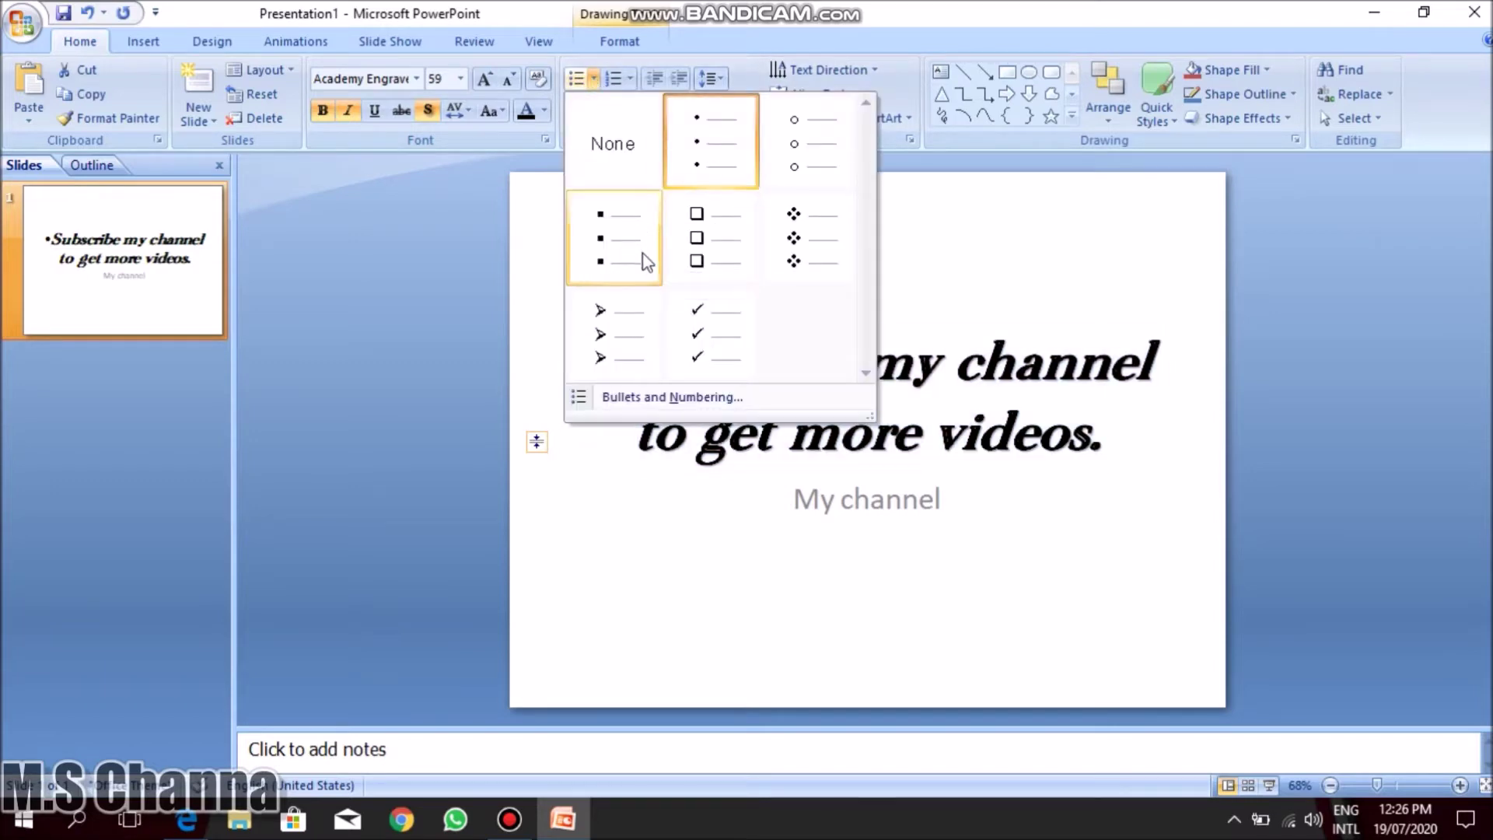
{"action": "left_click", "coordinate": [591, 344]}
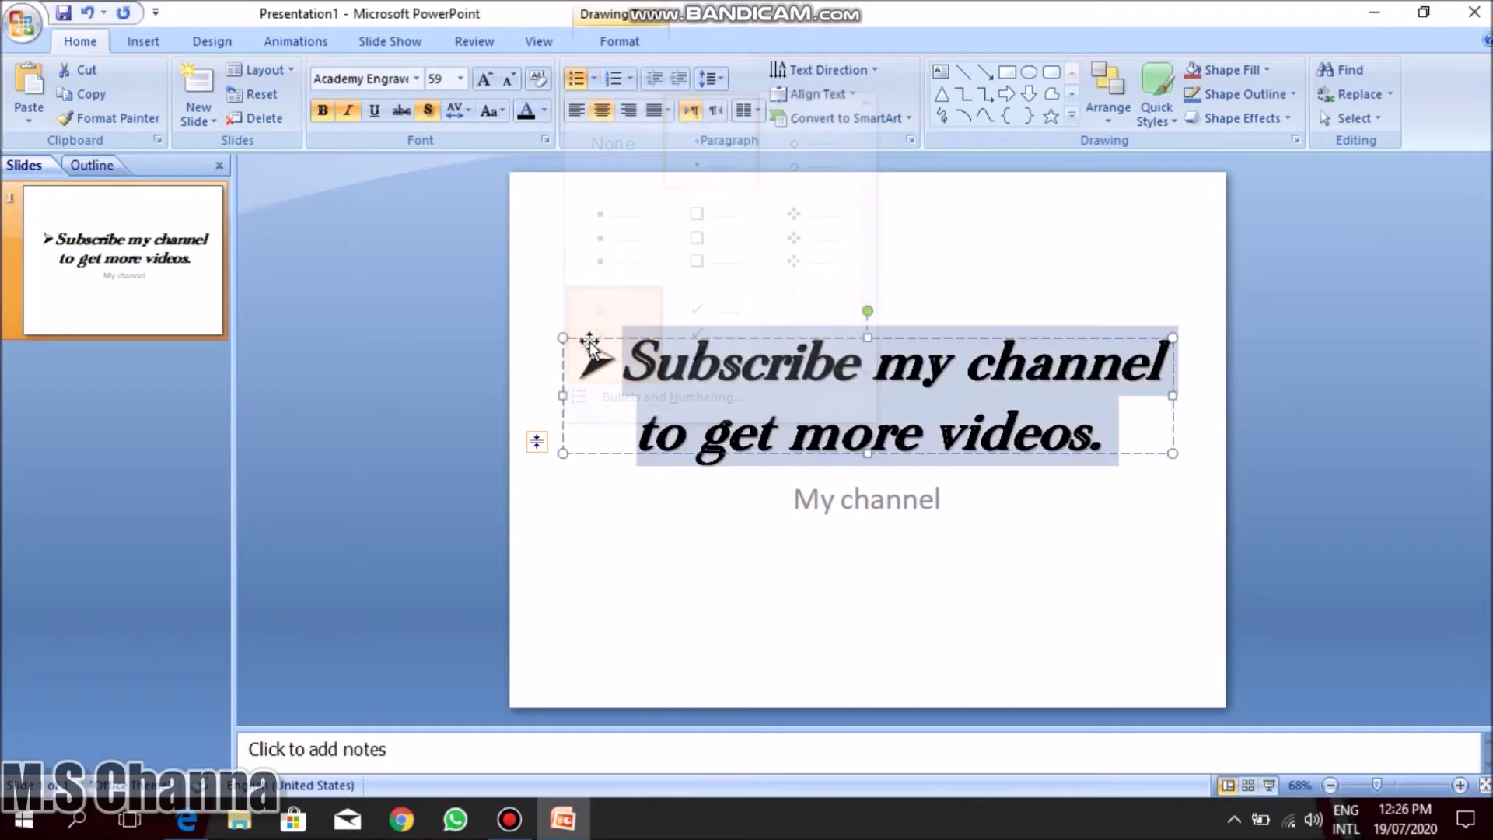
{"action": "left_click", "coordinate": [680, 383]}
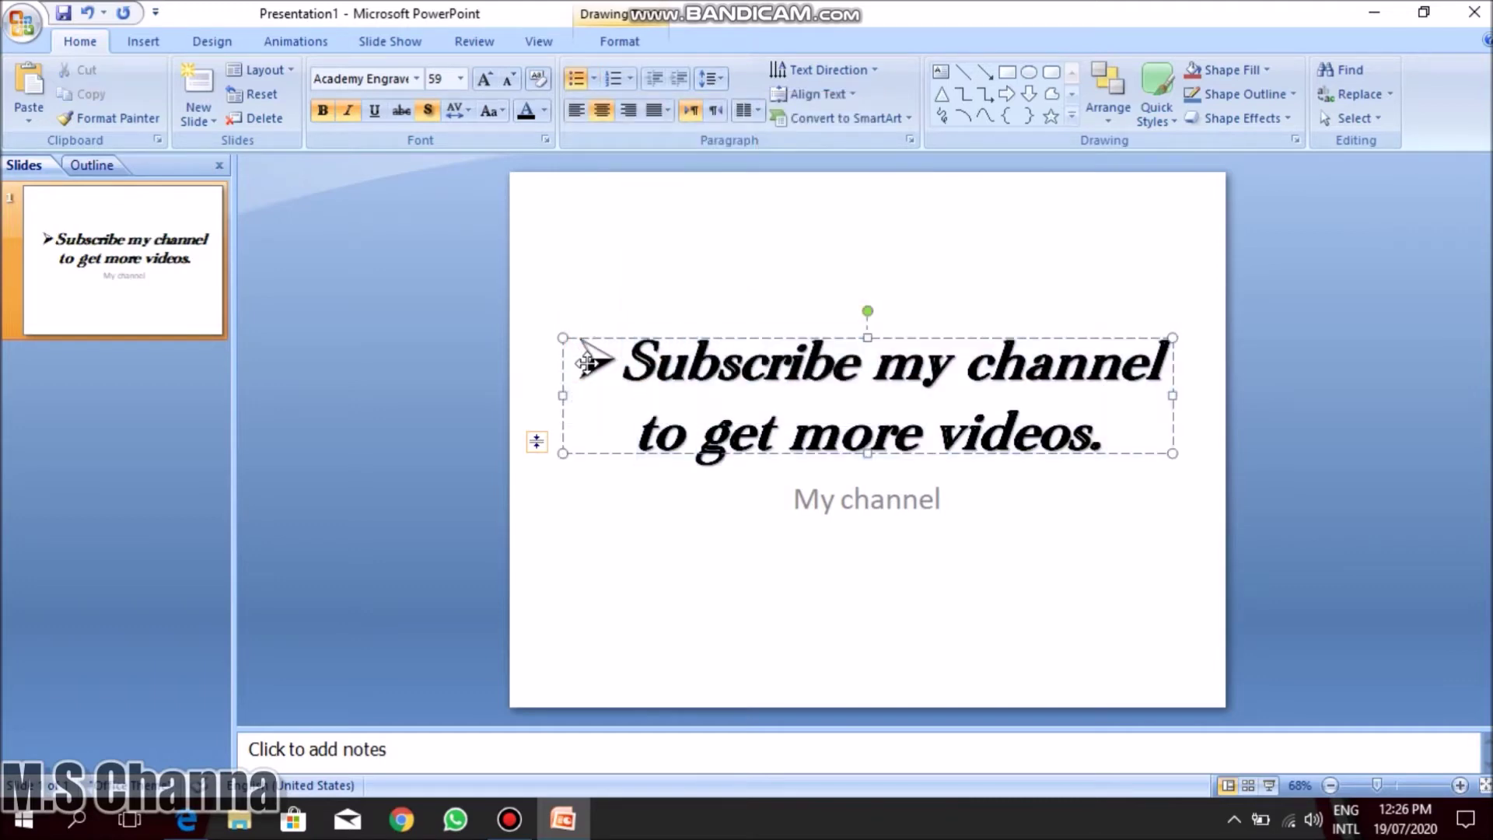
Add a new line after 'videos.' and toggle the arrow bullet off and back on.
{"action": "left_click", "coordinate": [1110, 446]}
{"action": "key", "text": "Return"}
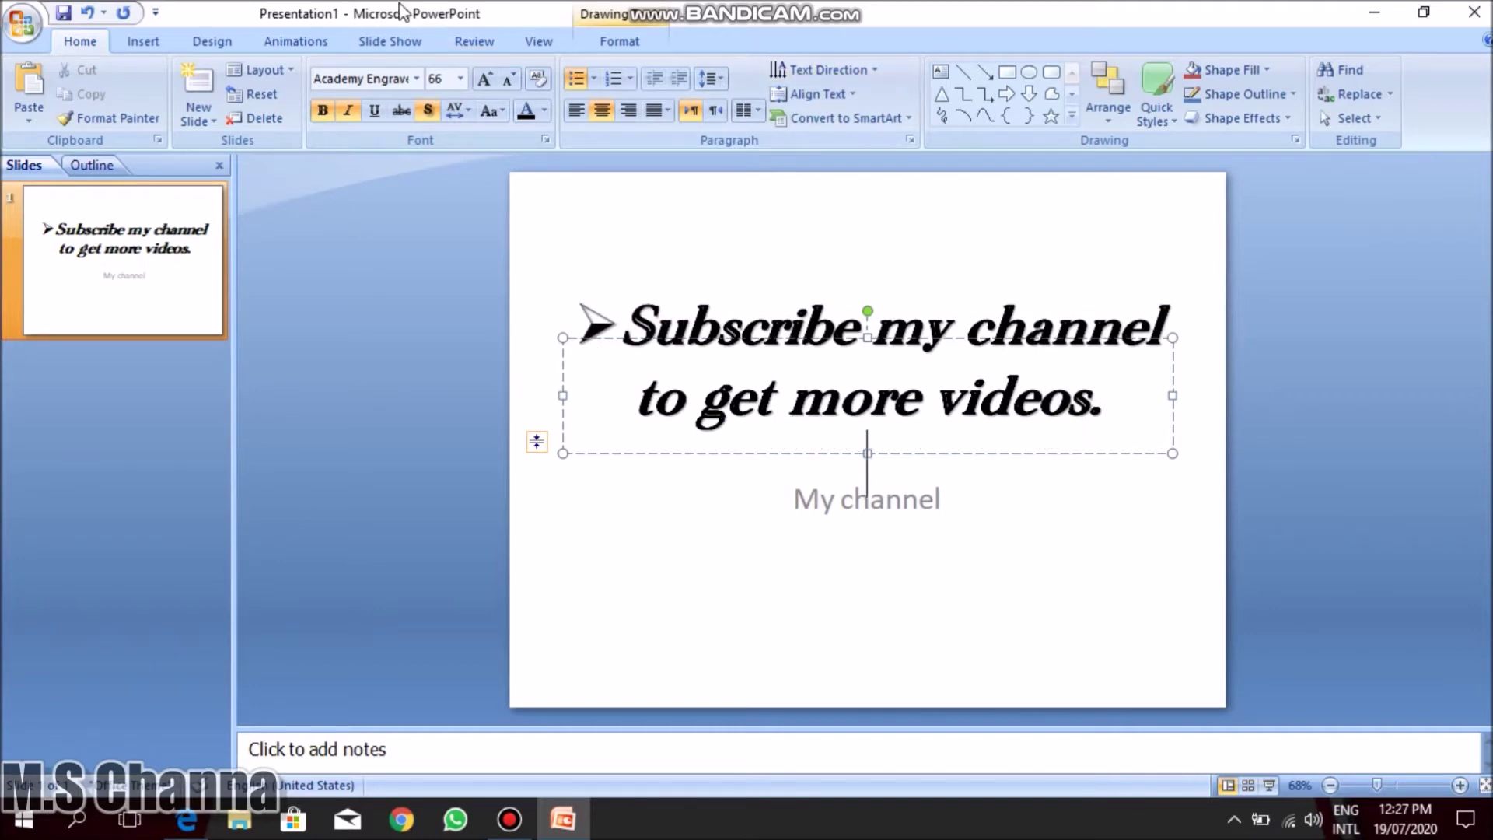
{"action": "left_click", "coordinate": [571, 81]}
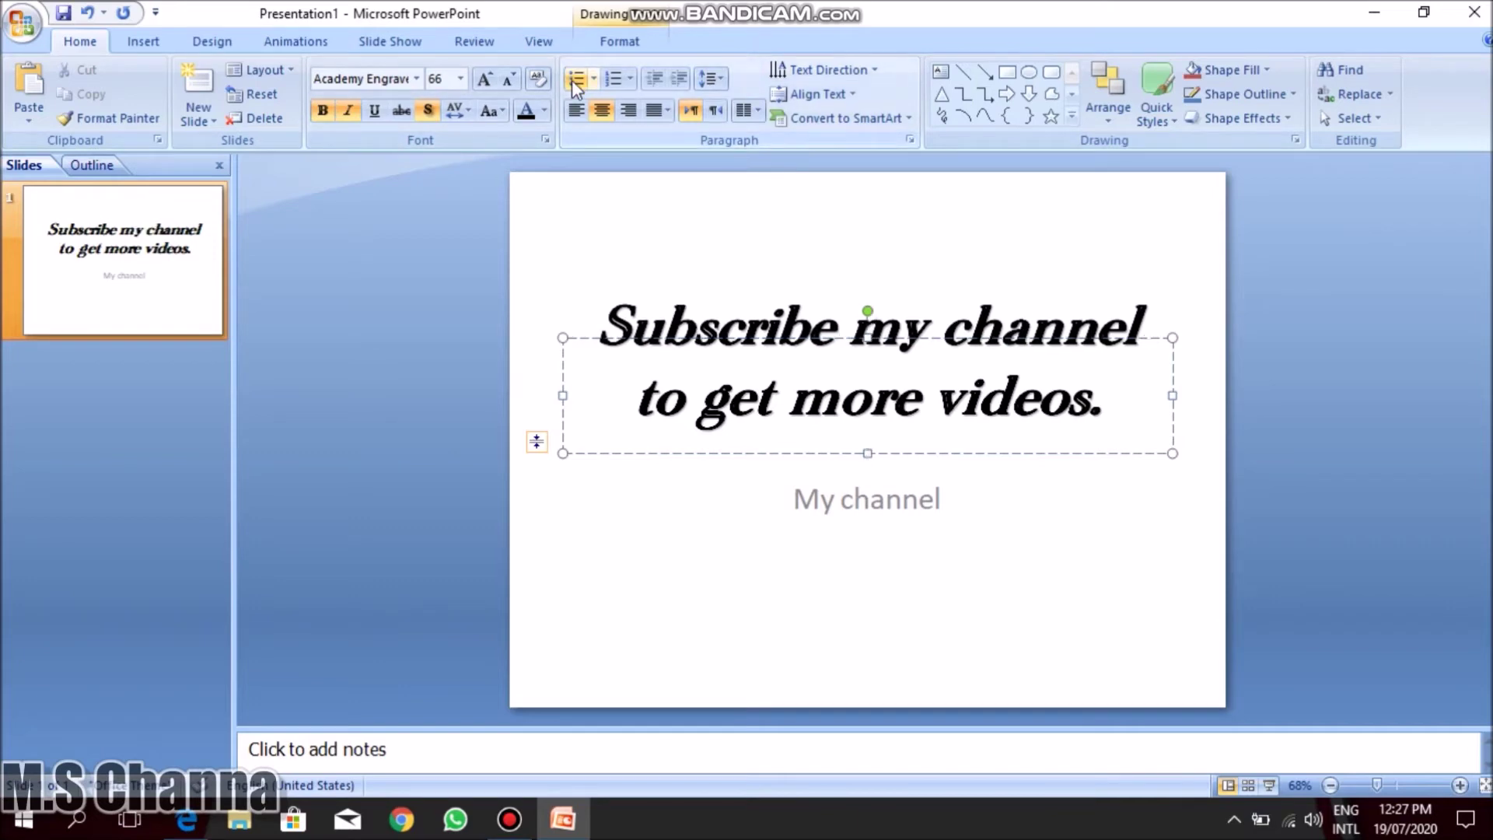
{"action": "left_click", "coordinate": [571, 80]}
{"action": "left_click", "coordinate": [1131, 521]}
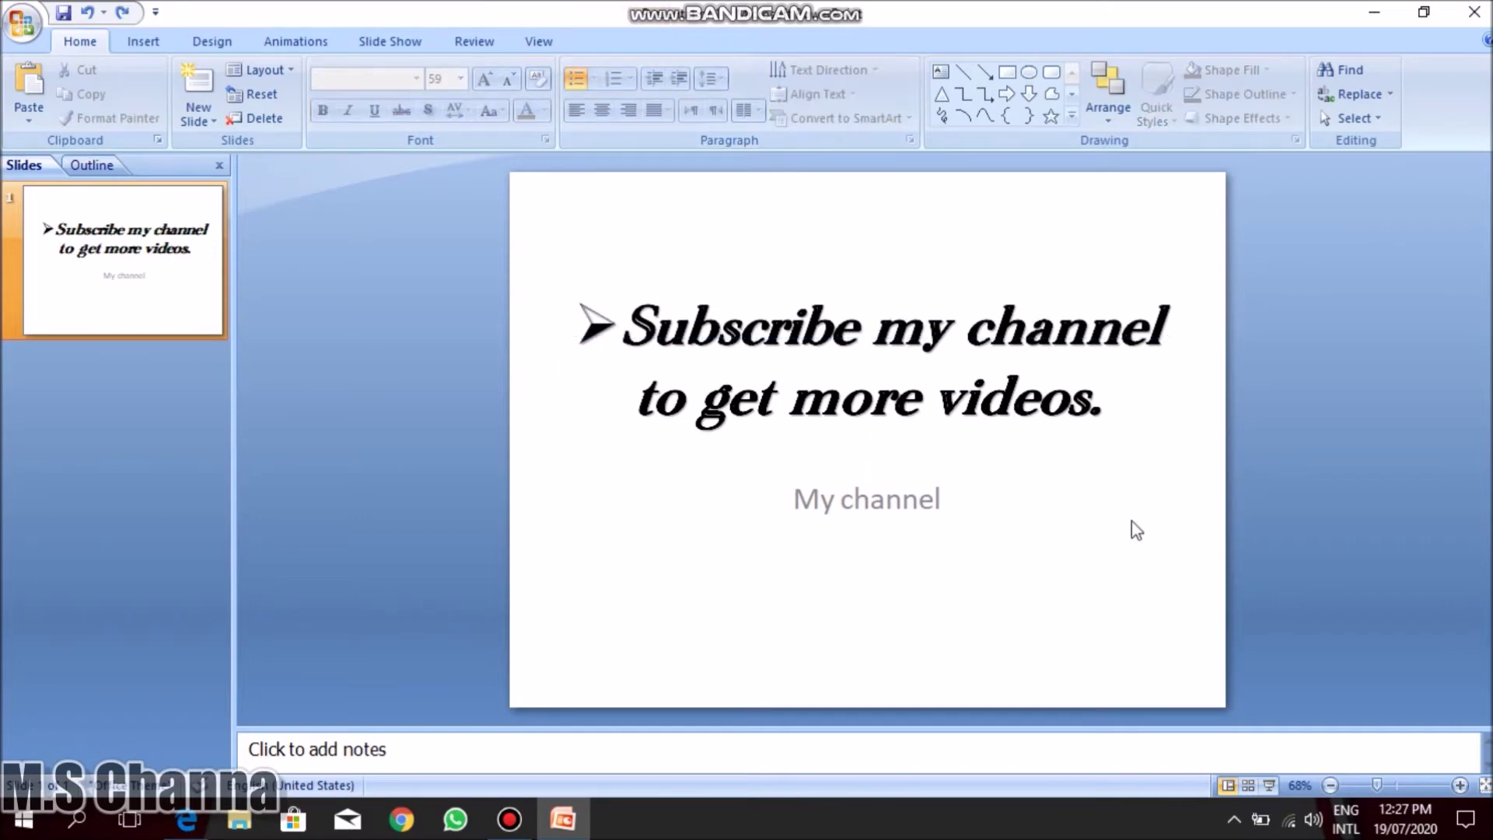
Replace the 'My channel' subtitle with 'Also cheak on notification option.'.
{"action": "left_click", "coordinate": [988, 426]}
{"action": "left_click", "coordinate": [919, 499]}
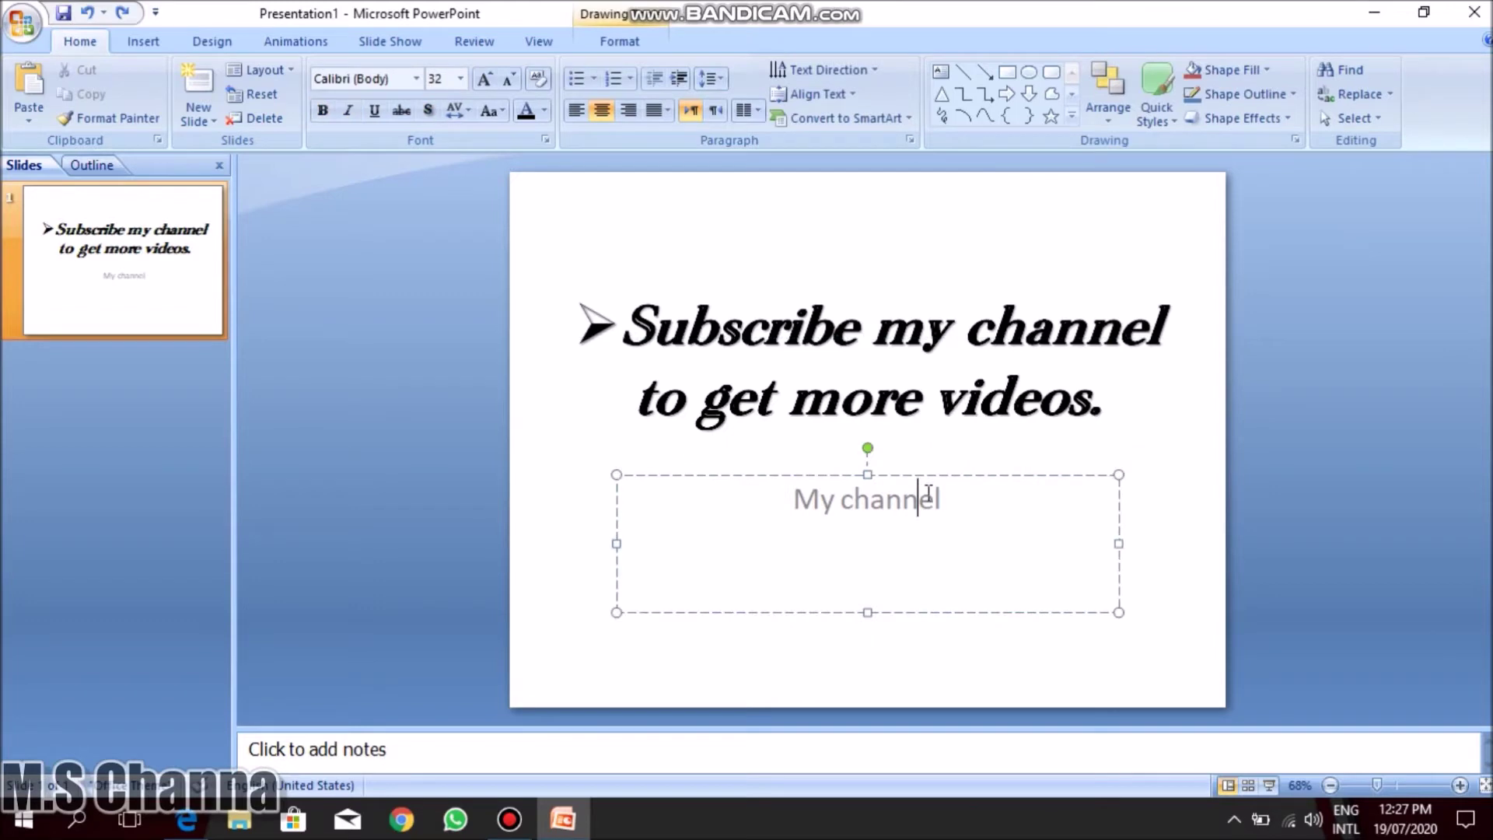
{"action": "key", "text": "ctrl+a"}
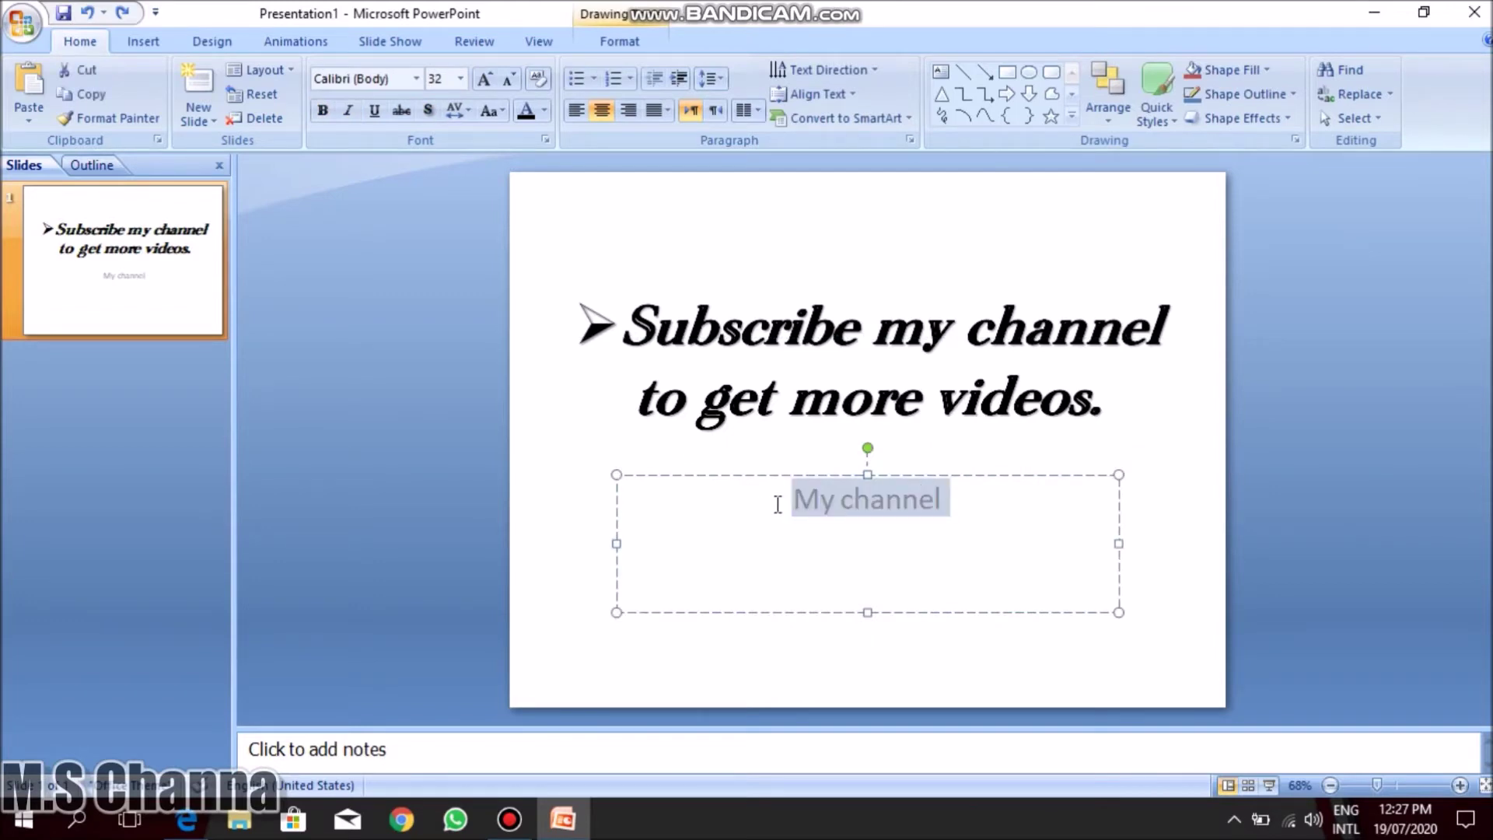
{"action": "type", "text": "also "}
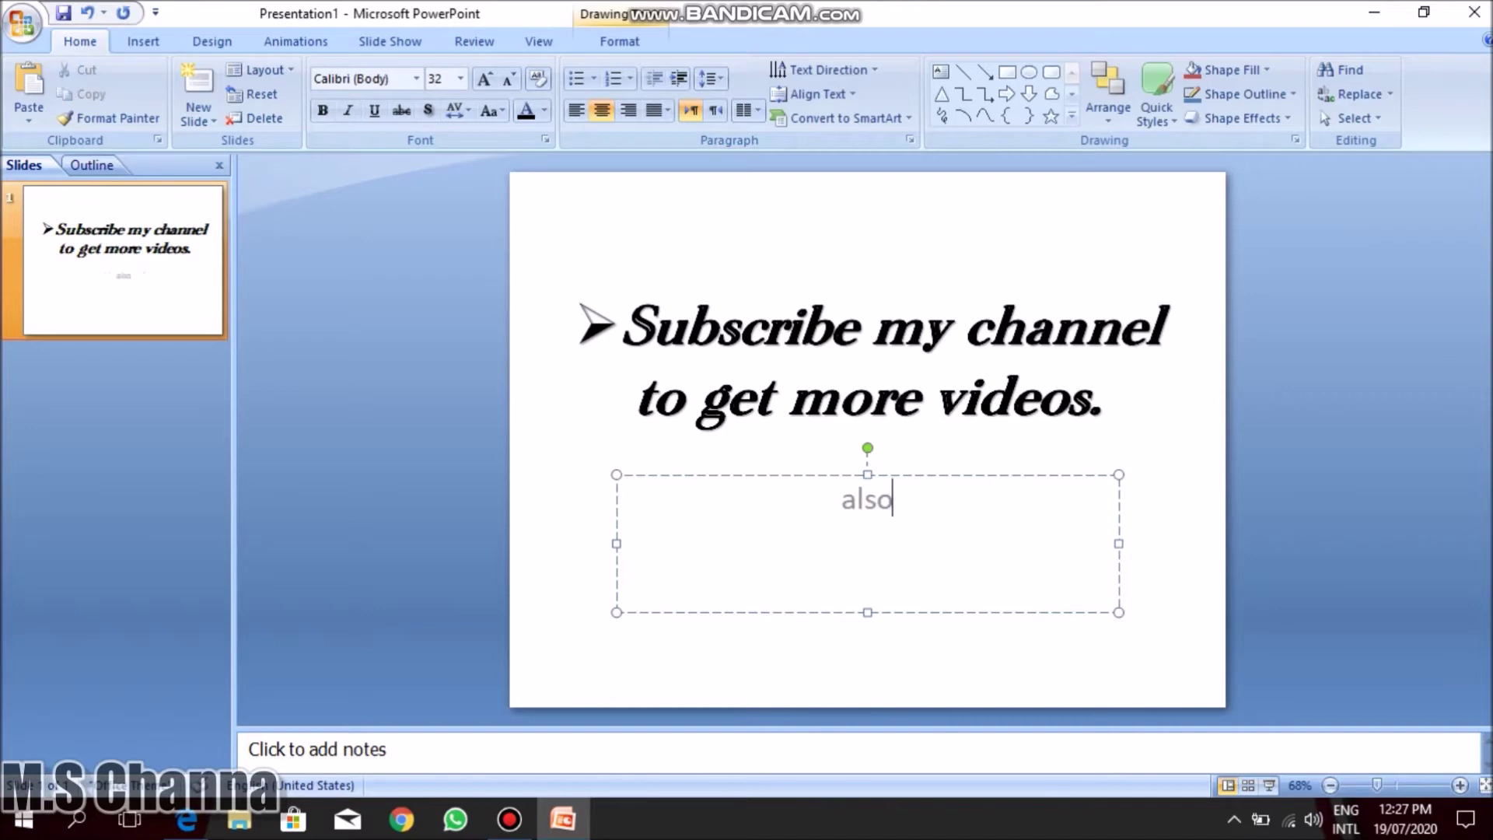
{"action": "type", "text": "tick on notification option."}
{"action": "double_click", "coordinate": [748, 497]}
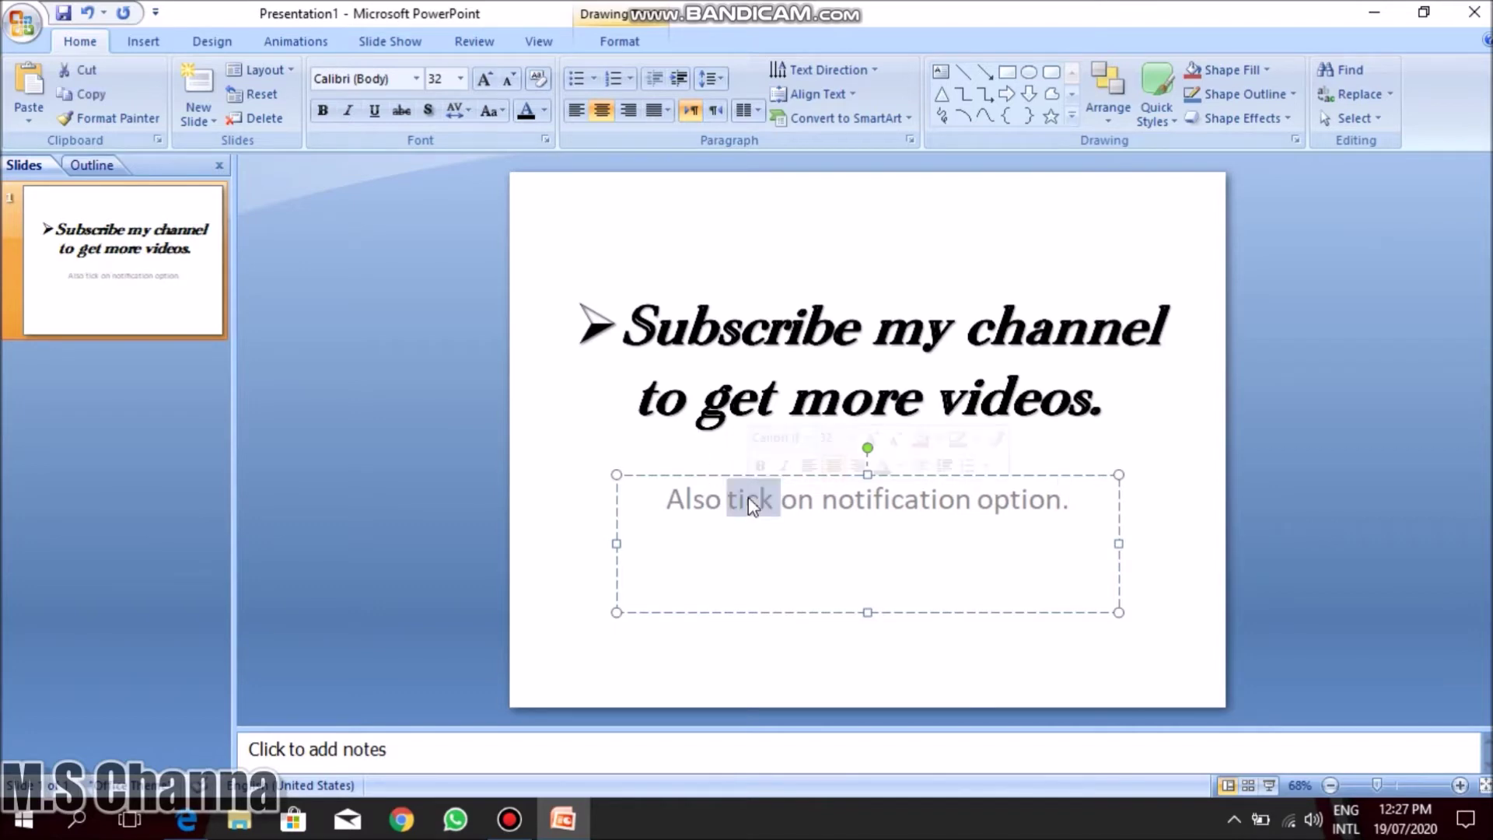
{"action": "type", "text": "cheak"}
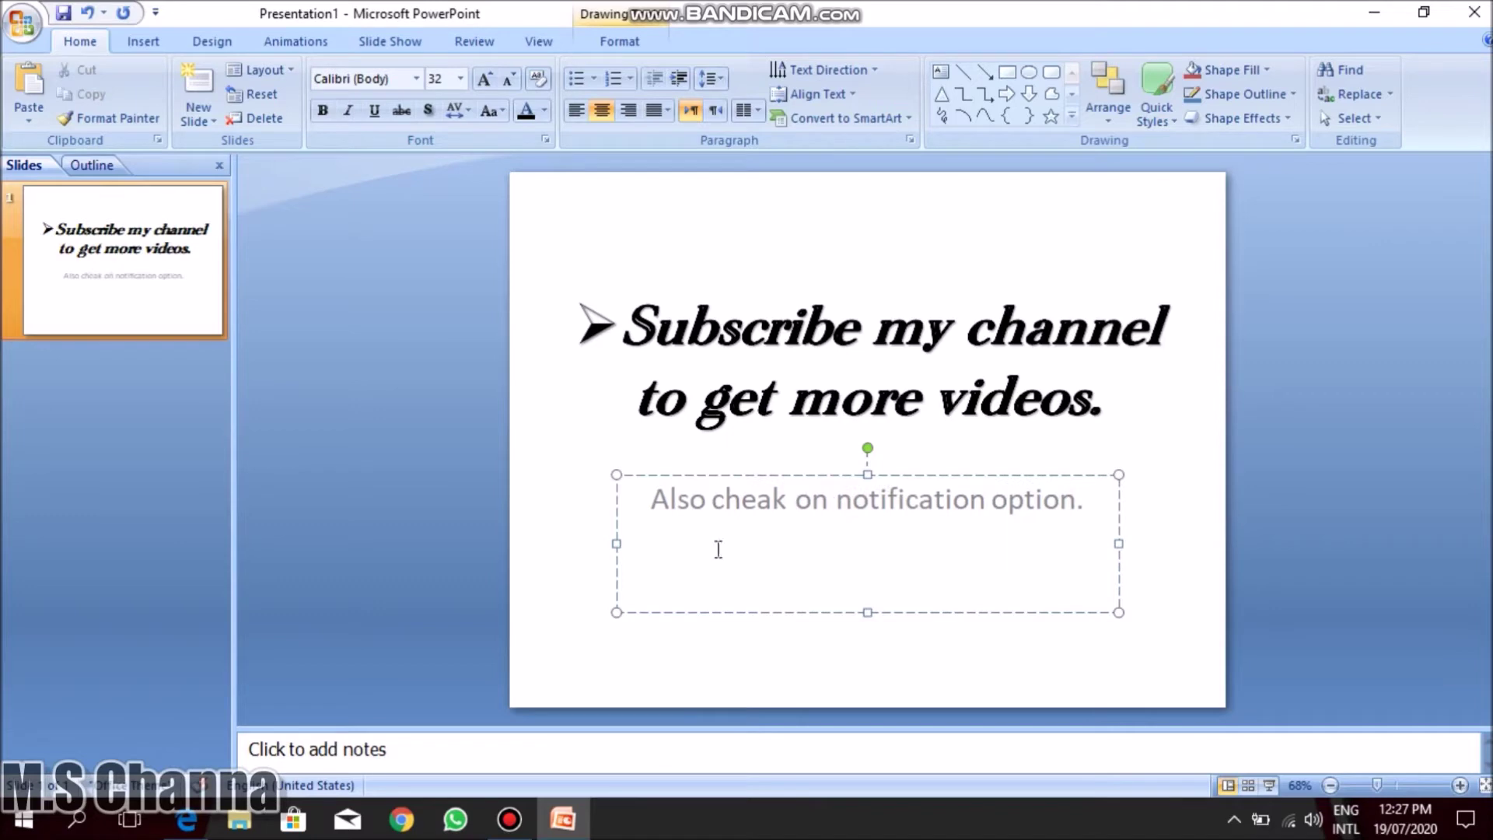
Give the subtitle line an arrow bullet.
{"action": "left_click", "coordinate": [650, 513]}
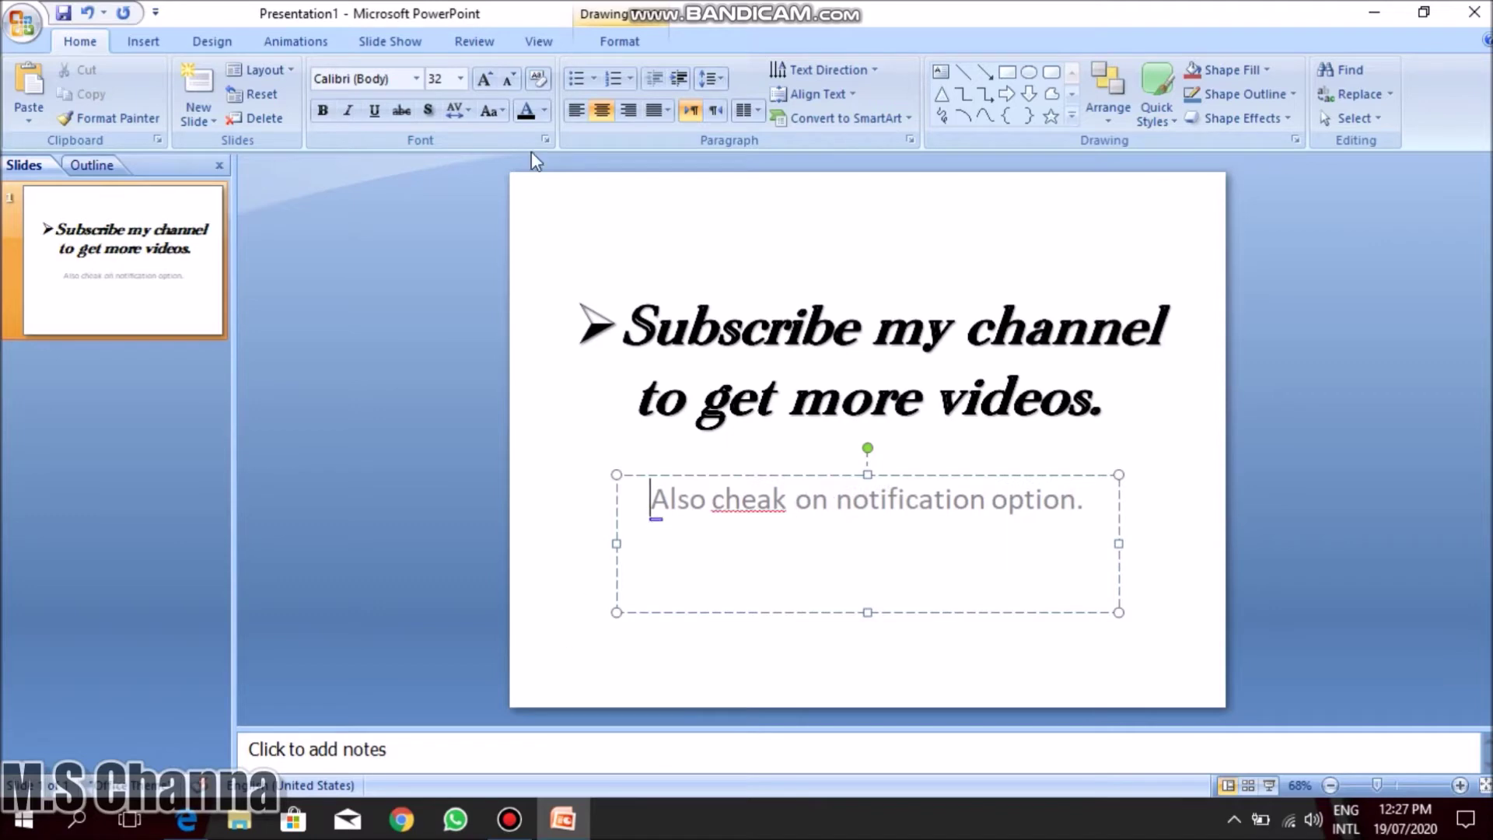
{"action": "left_click", "coordinate": [593, 78]}
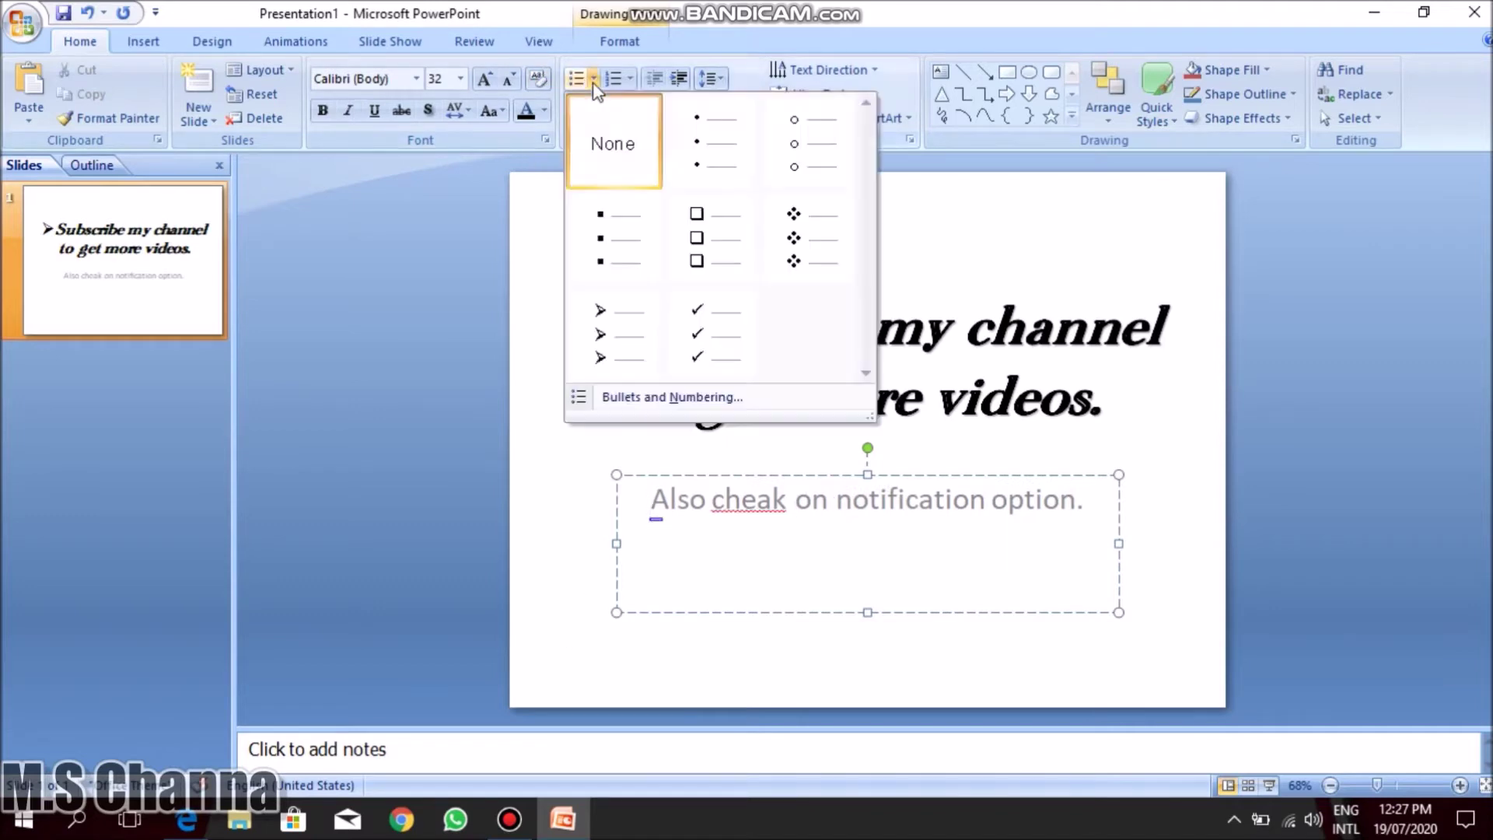
{"action": "left_click", "coordinate": [618, 349]}
{"action": "left_click", "coordinate": [575, 528]}
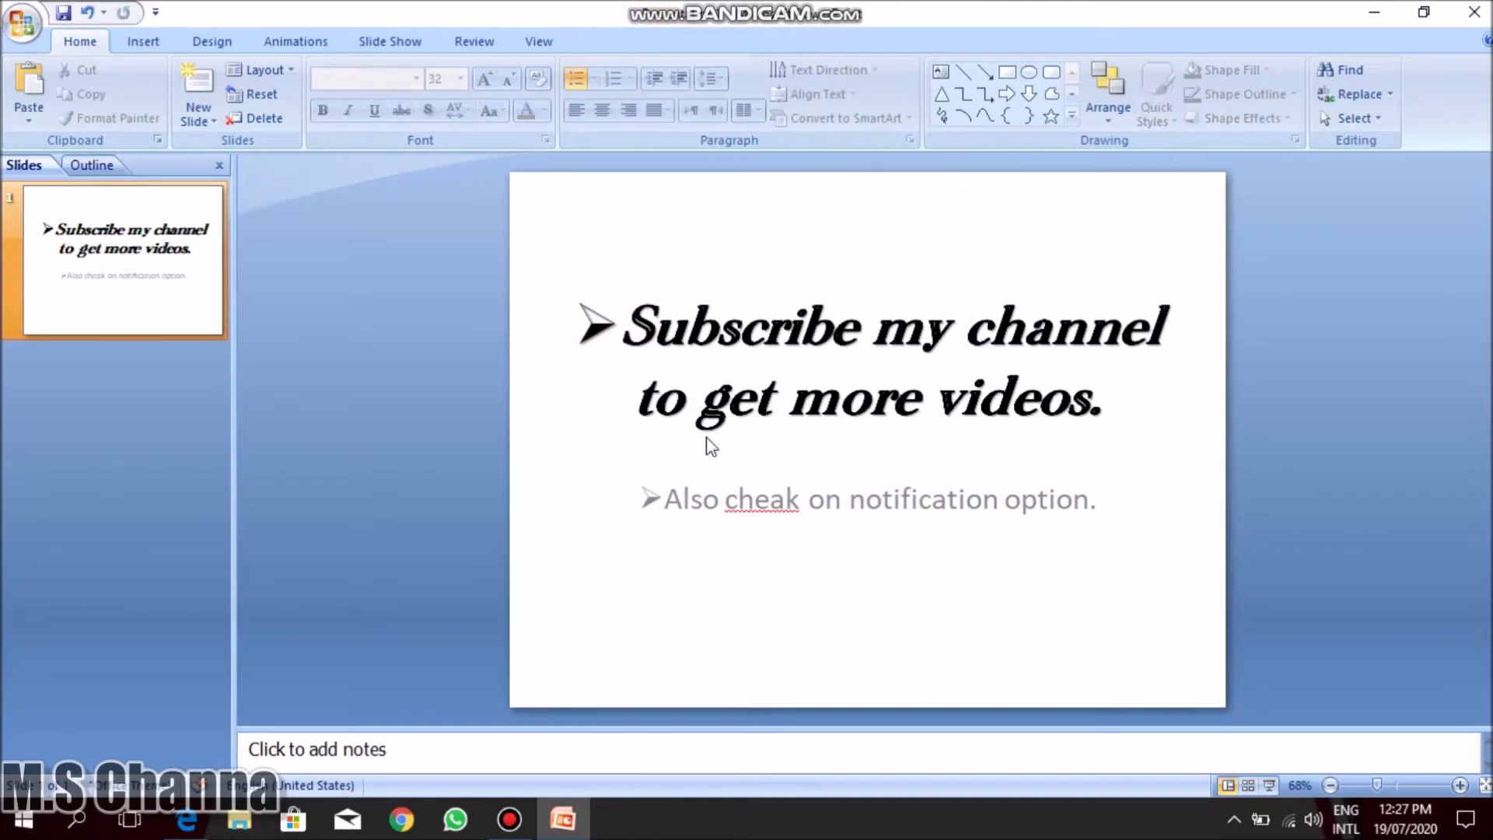
Correct the misspelled 'cheak' in the subtitle to 'check' using the spelling suggestion.
{"action": "left_click", "coordinate": [753, 501]}
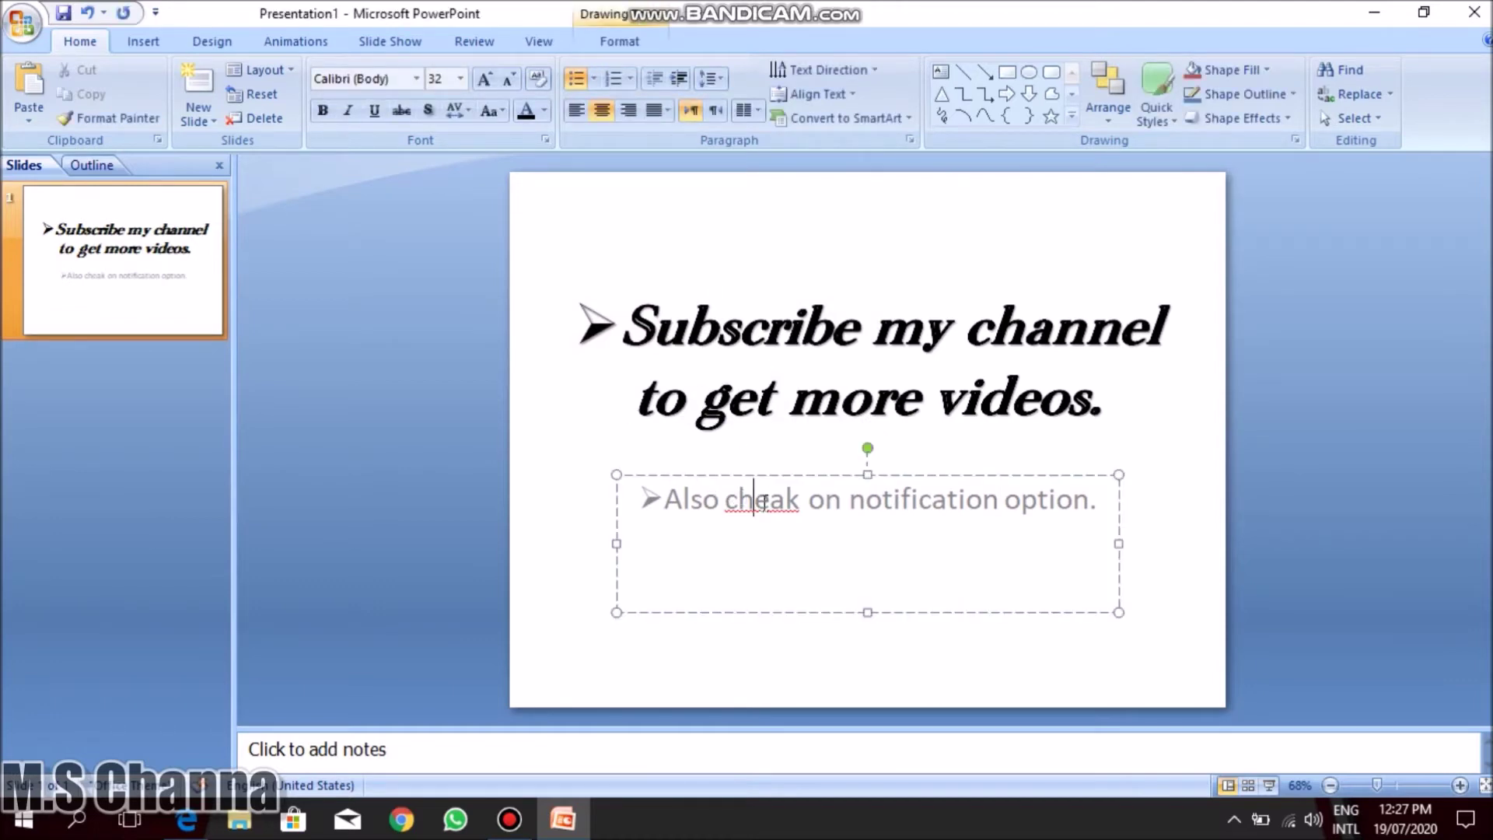
{"action": "right_click", "coordinate": [762, 501]}
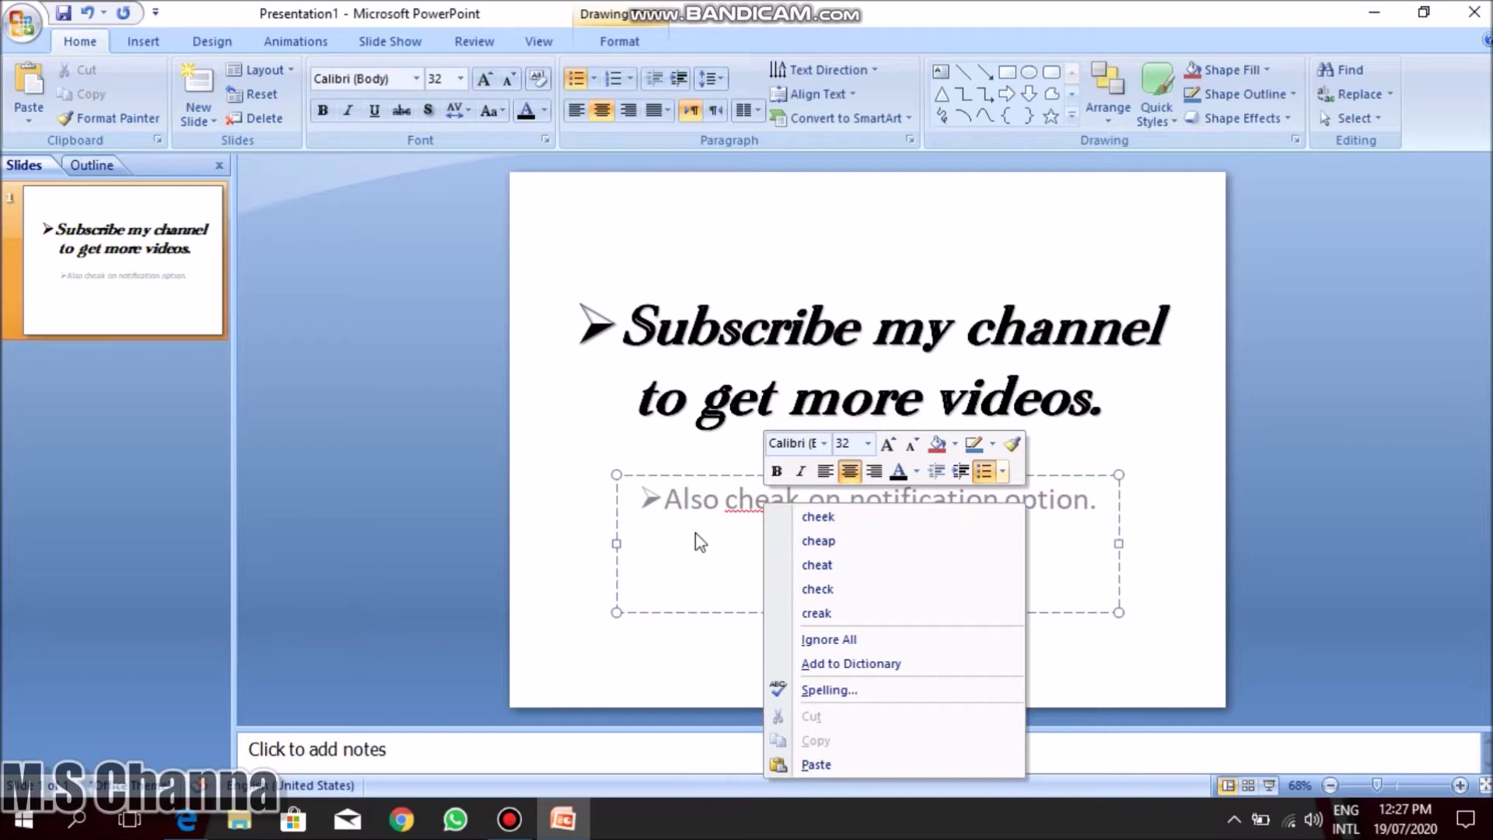
{"action": "left_click", "coordinate": [817, 589]}
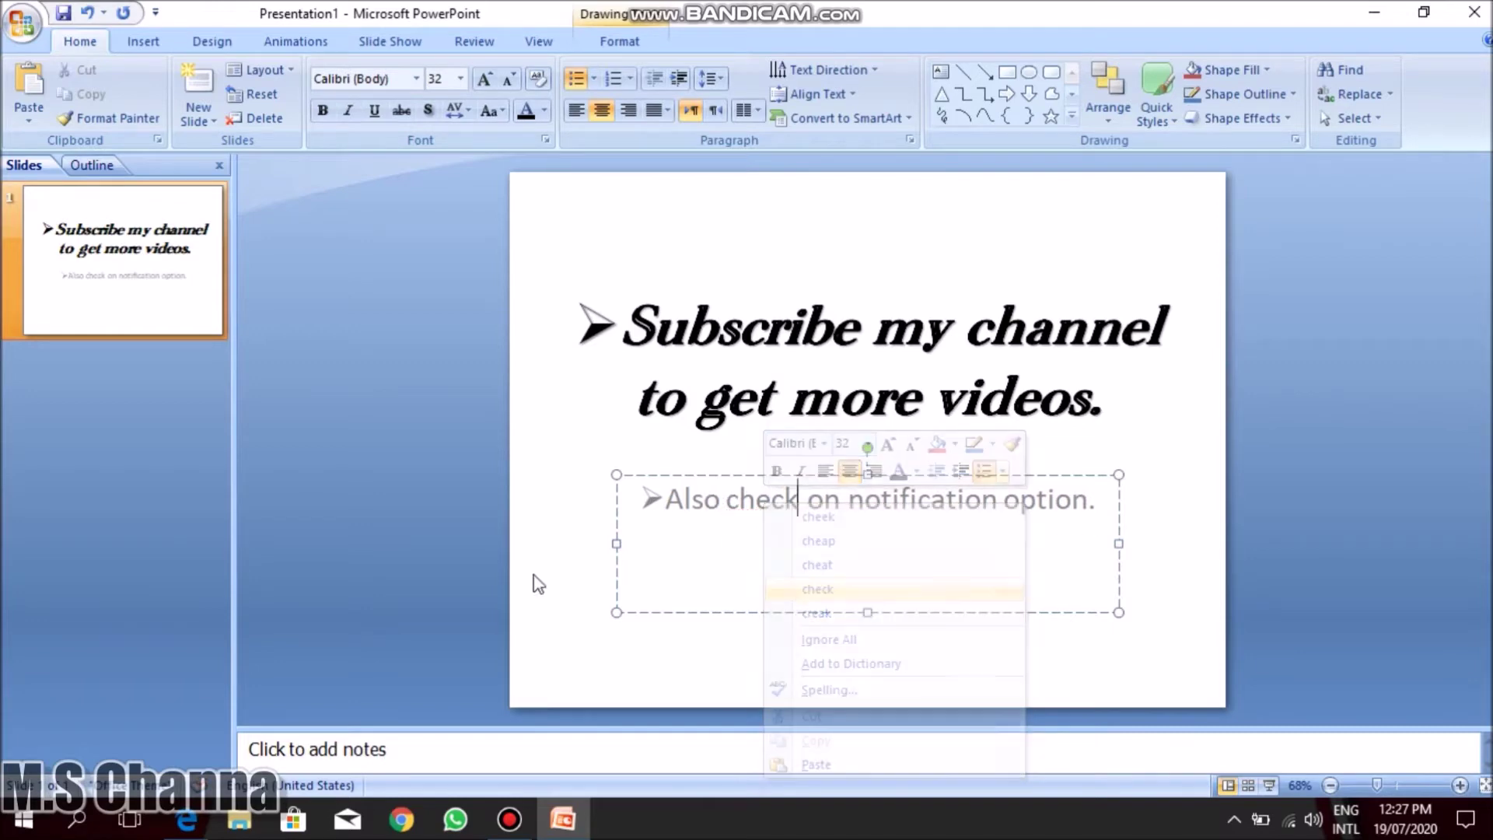
{"action": "left_click", "coordinate": [567, 552]}
Bullet the title, trying a square bullet before settling on the four-diamond bullet.
{"action": "left_click", "coordinate": [696, 502]}
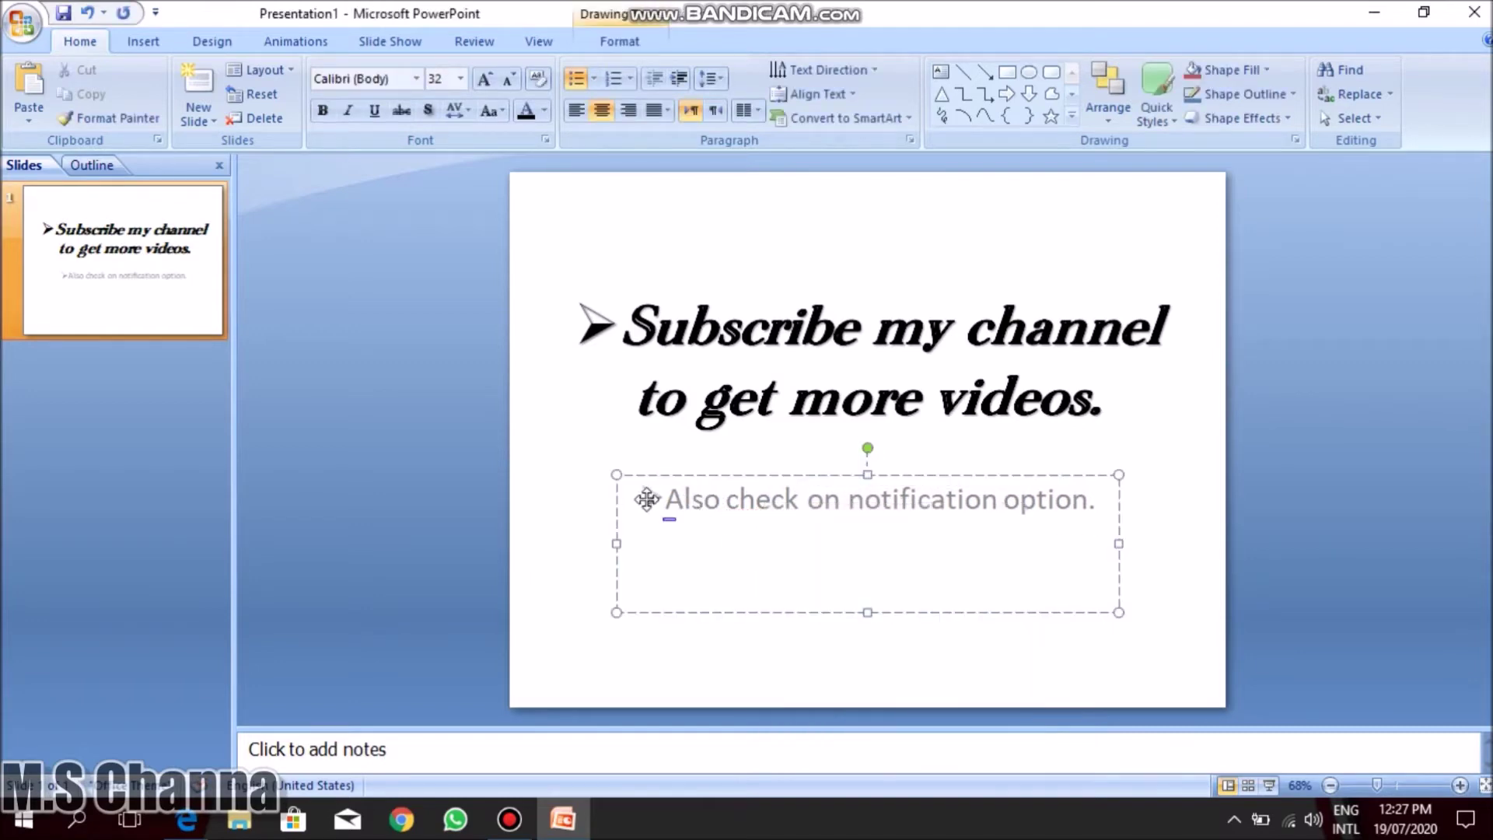
{"action": "left_click", "coordinate": [587, 330]}
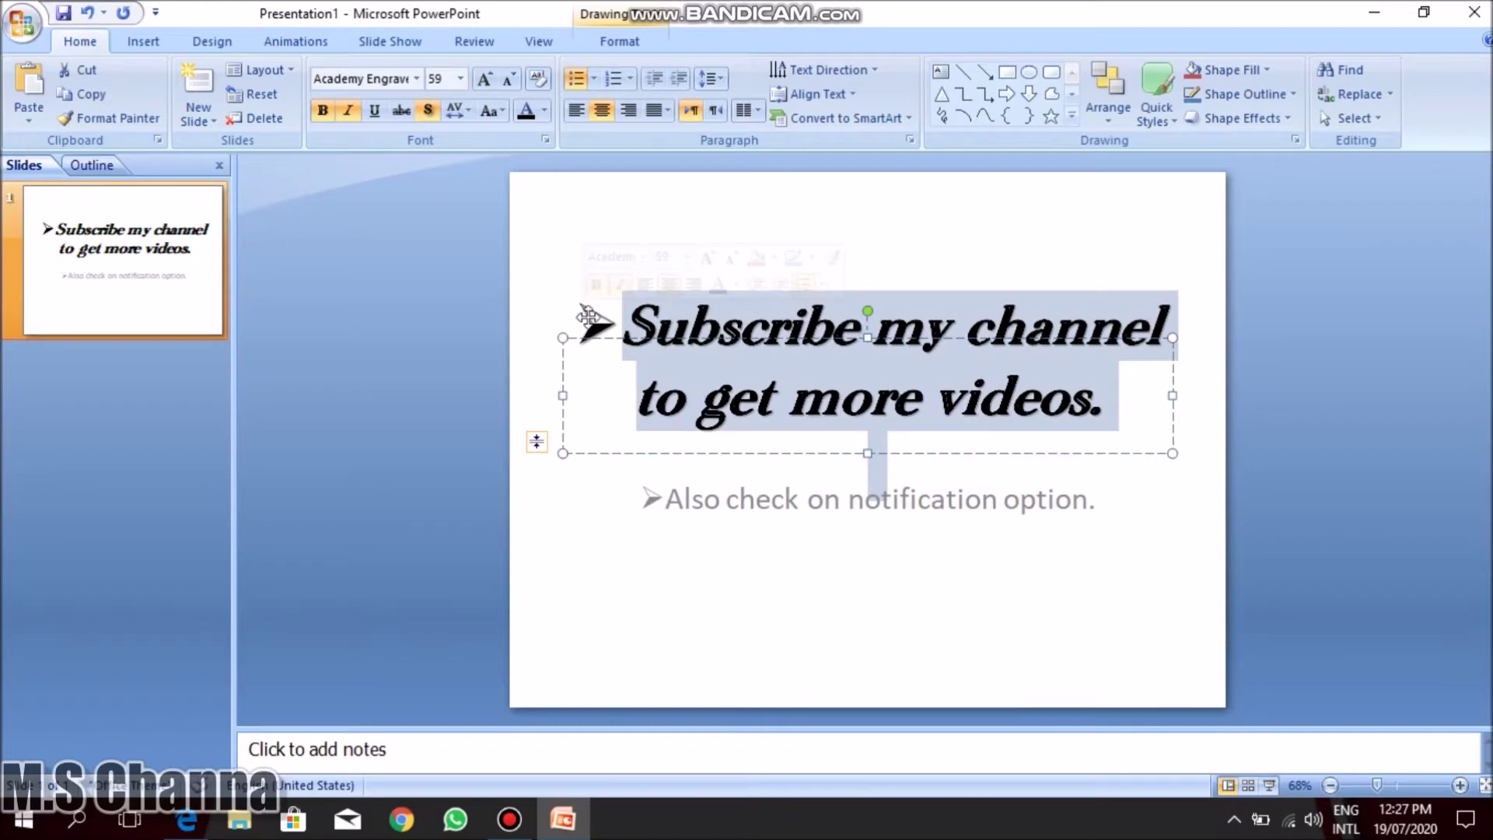
{"action": "left_click", "coordinate": [636, 392]}
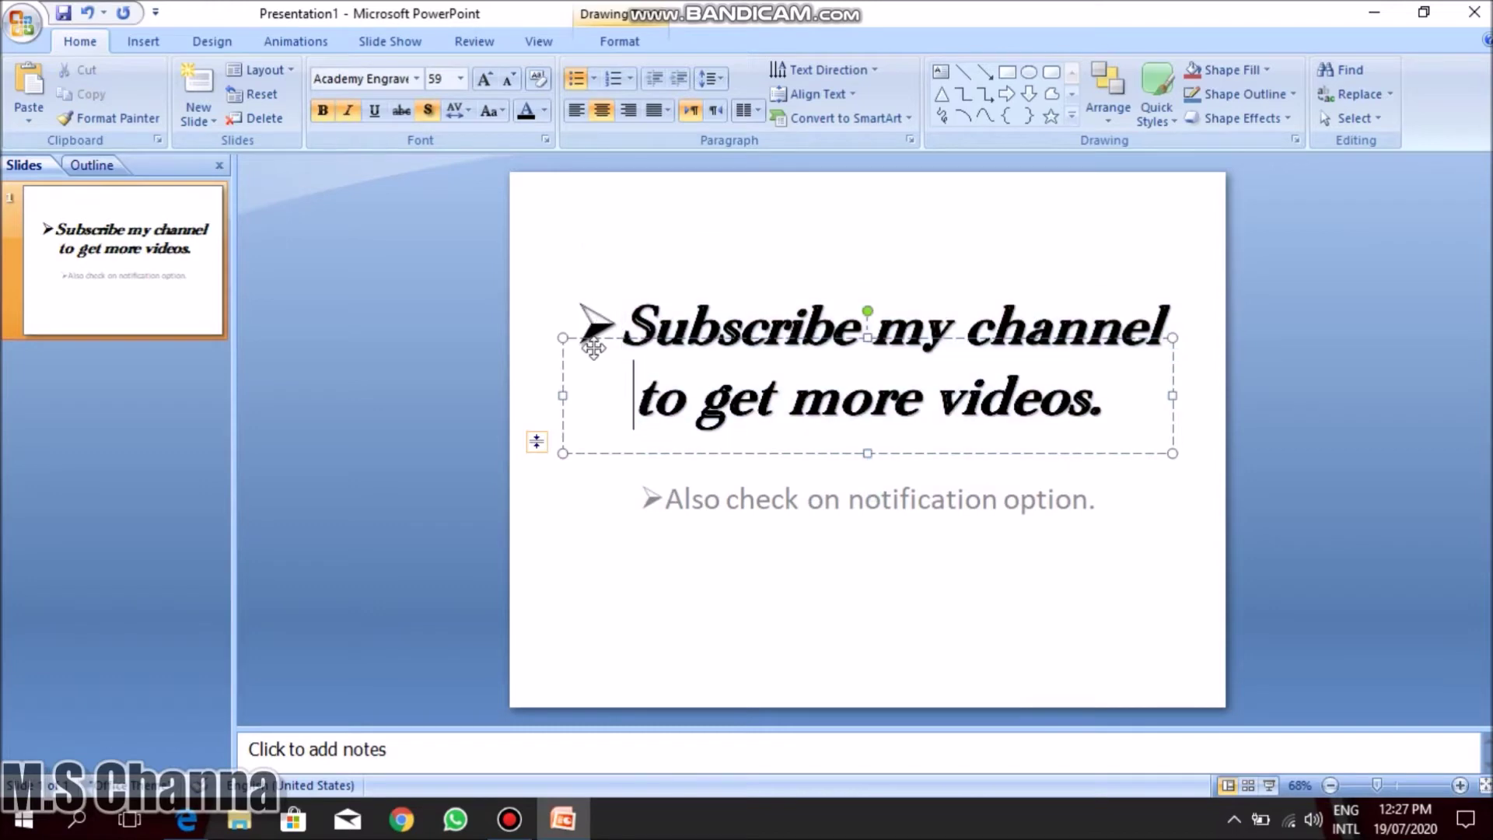
{"action": "left_click", "coordinate": [595, 79]}
{"action": "left_click", "coordinate": [633, 236]}
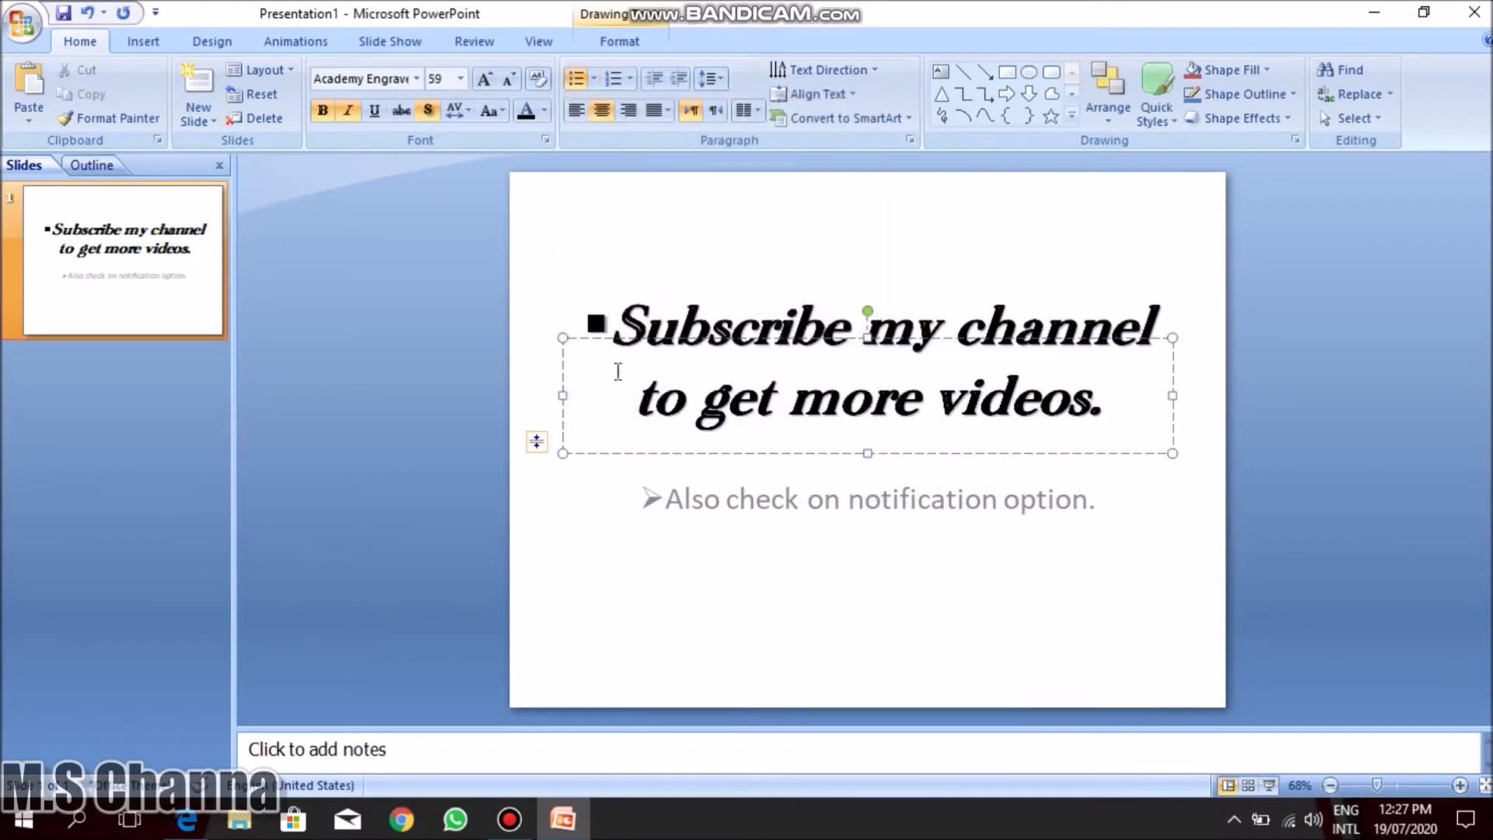
{"action": "left_click", "coordinate": [593, 79]}
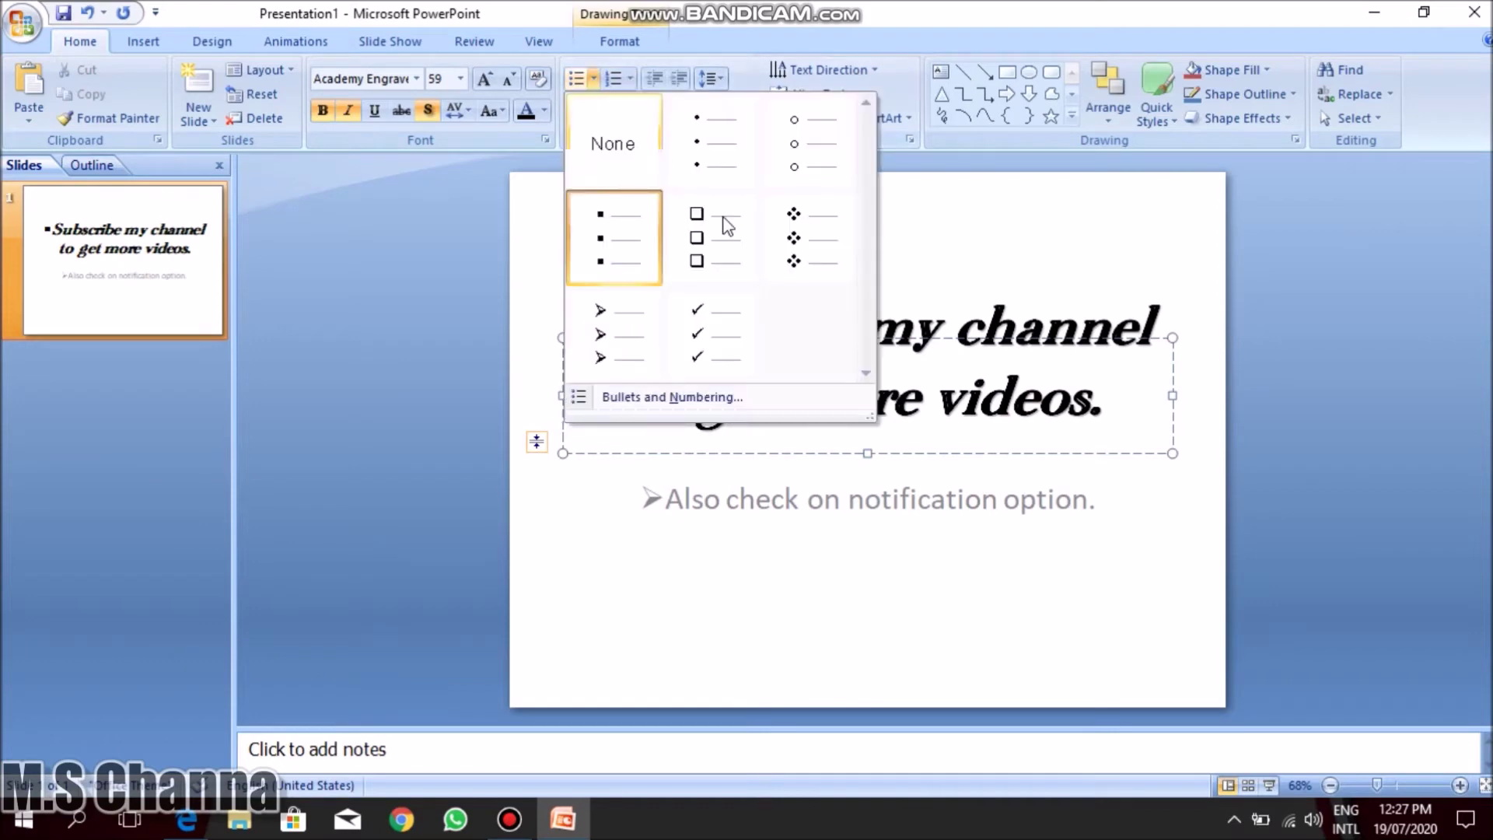
{"action": "left_click", "coordinate": [799, 233]}
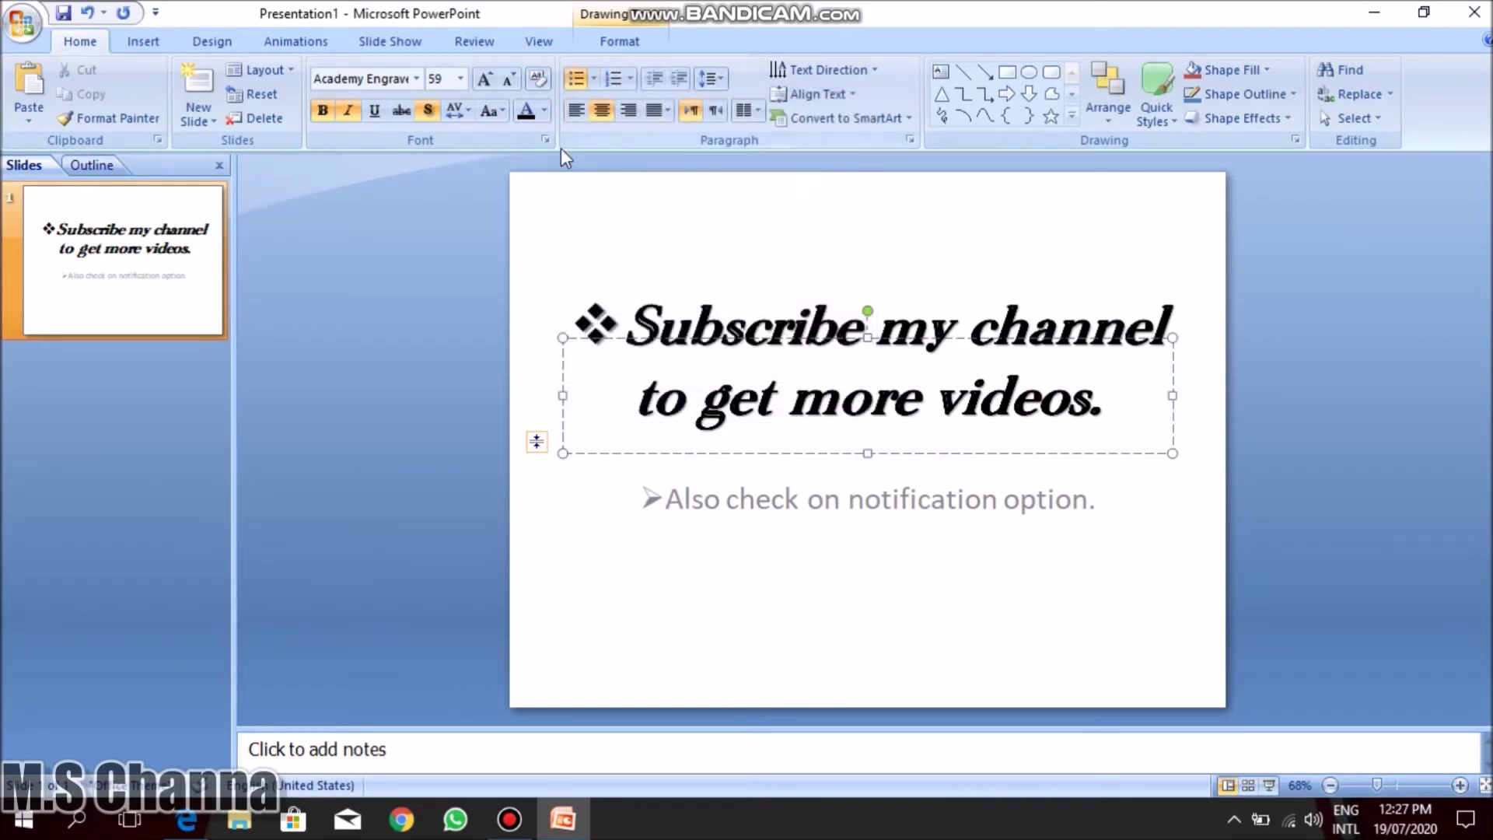
Give the 'Also check on notification option.' line a check-mark bullet.
{"action": "left_click", "coordinate": [635, 506]}
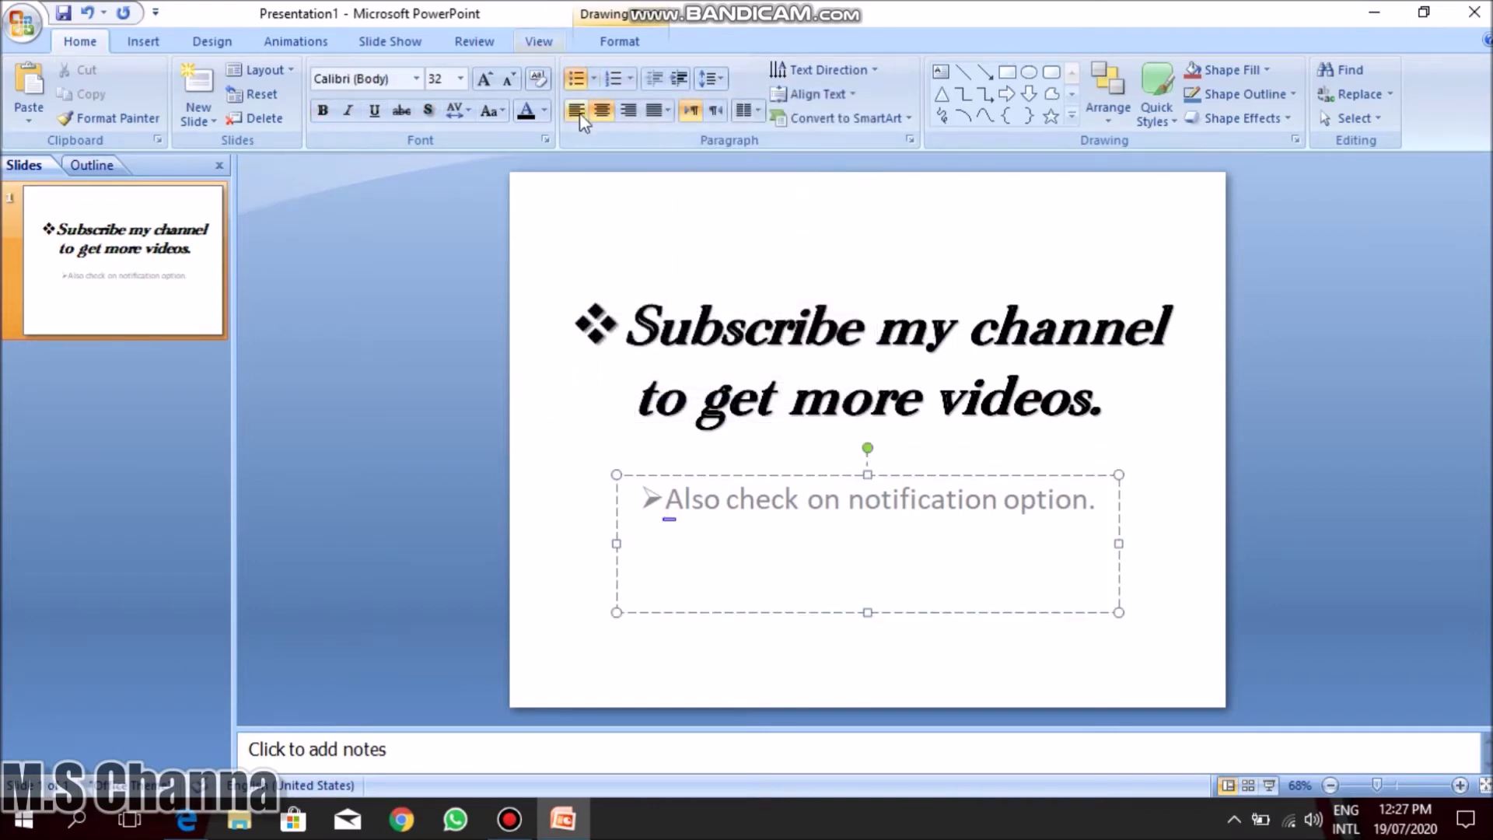
{"action": "left_click", "coordinate": [593, 79]}
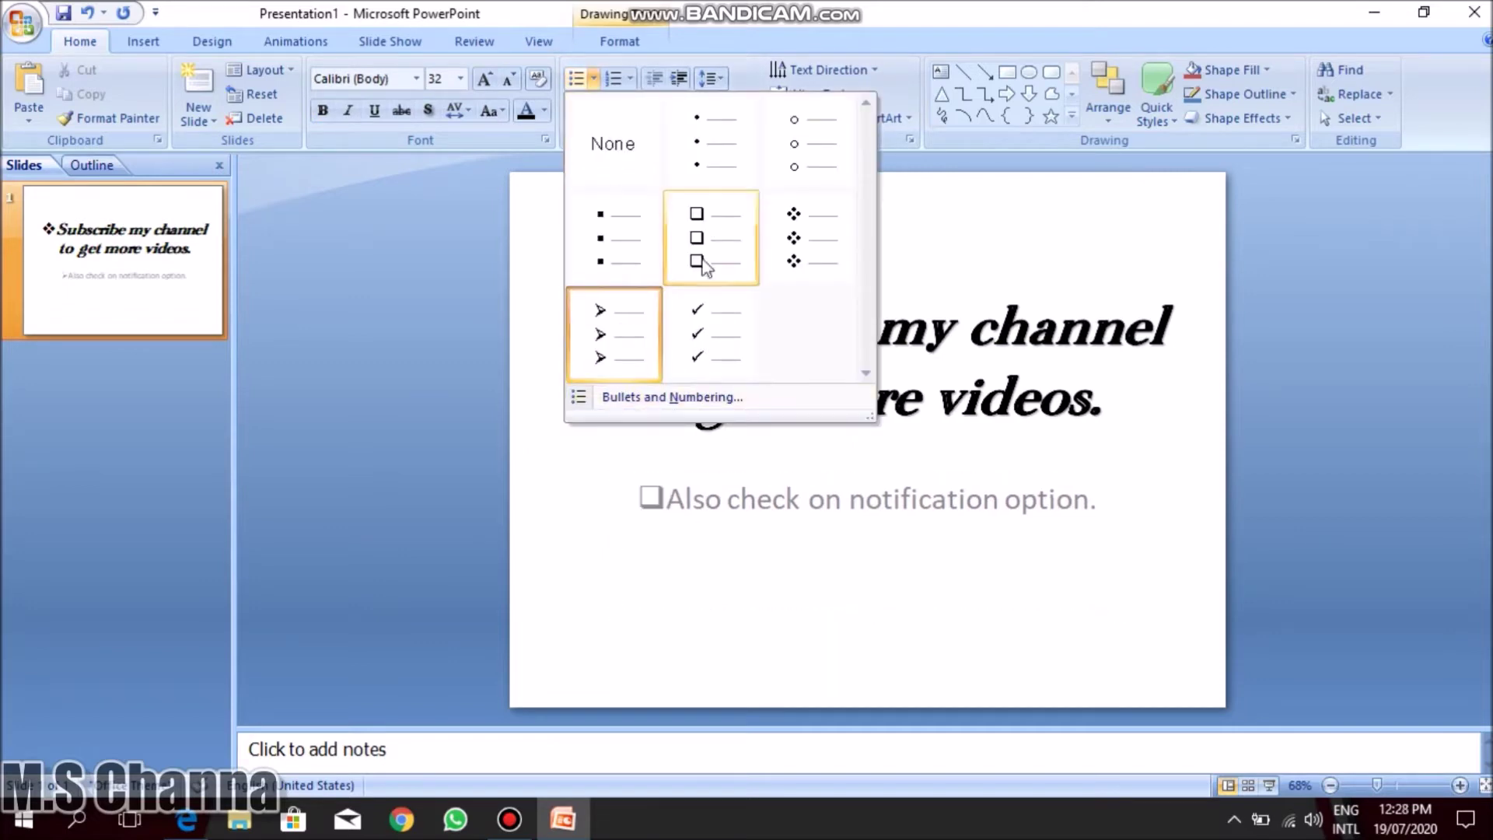
{"action": "left_click", "coordinate": [690, 311]}
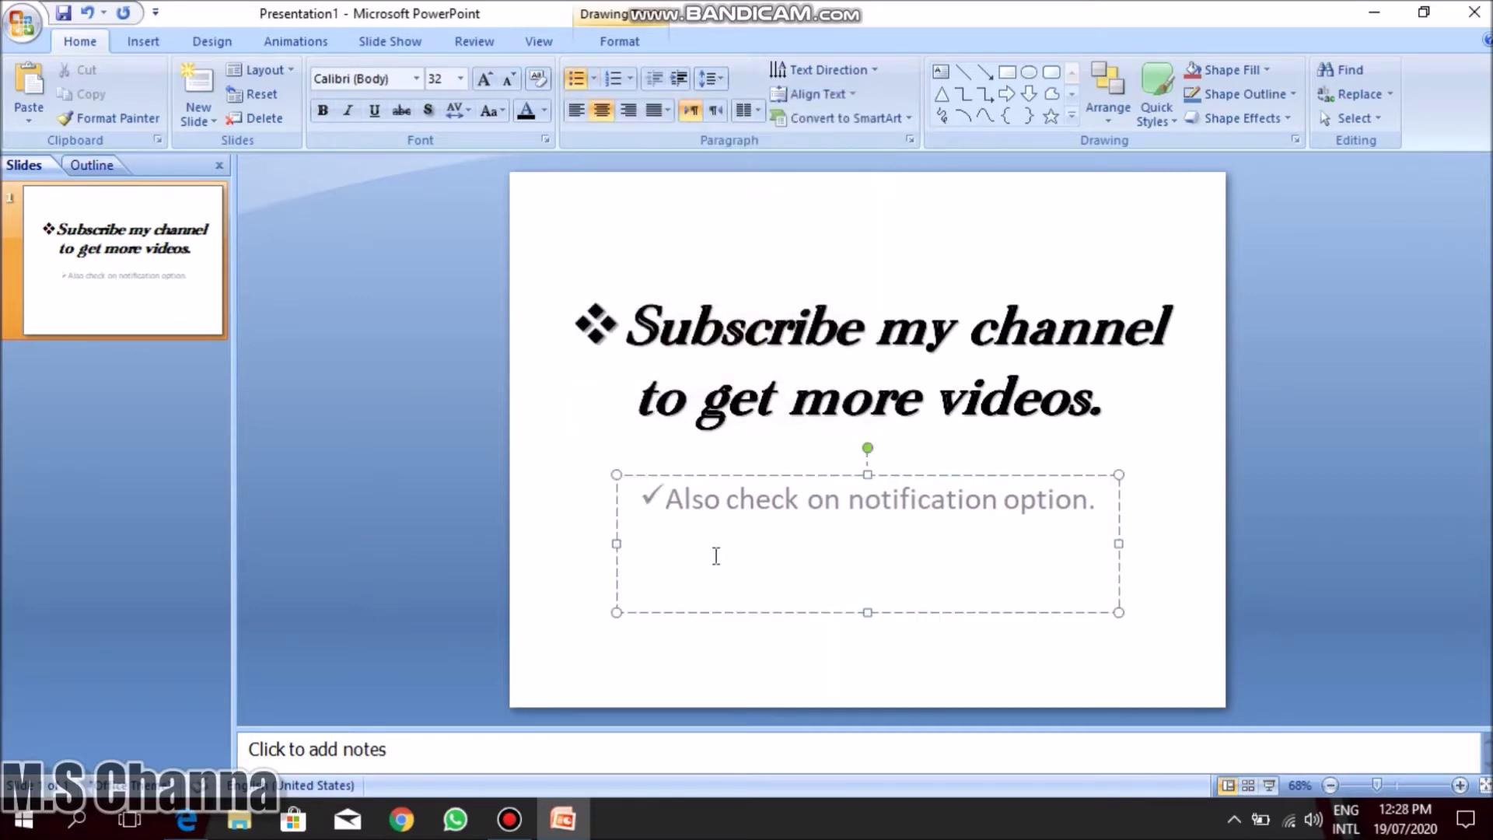
{"action": "left_click", "coordinate": [554, 531]}
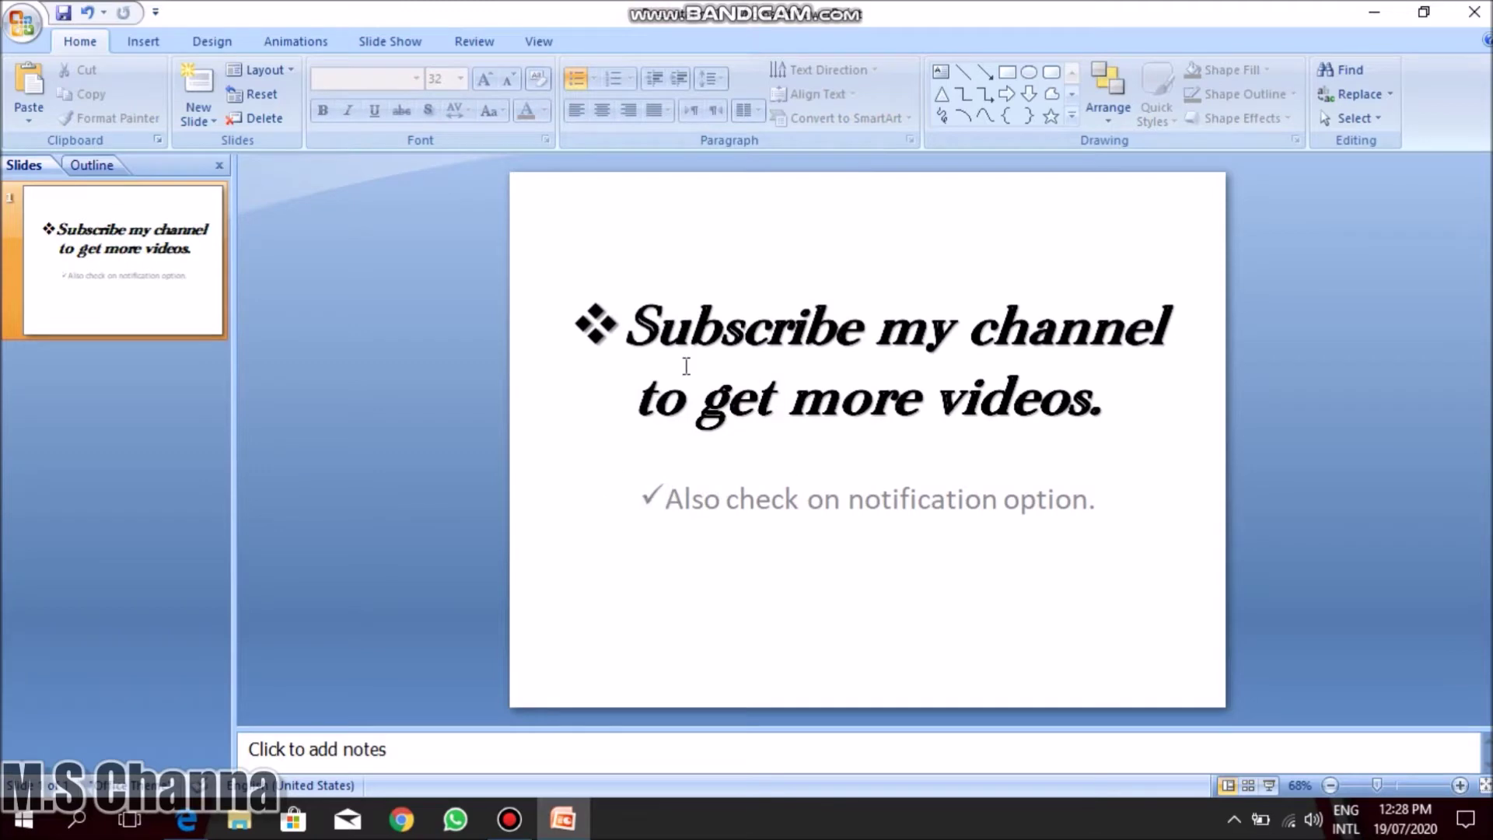
{"action": "left_click", "coordinate": [747, 347]}
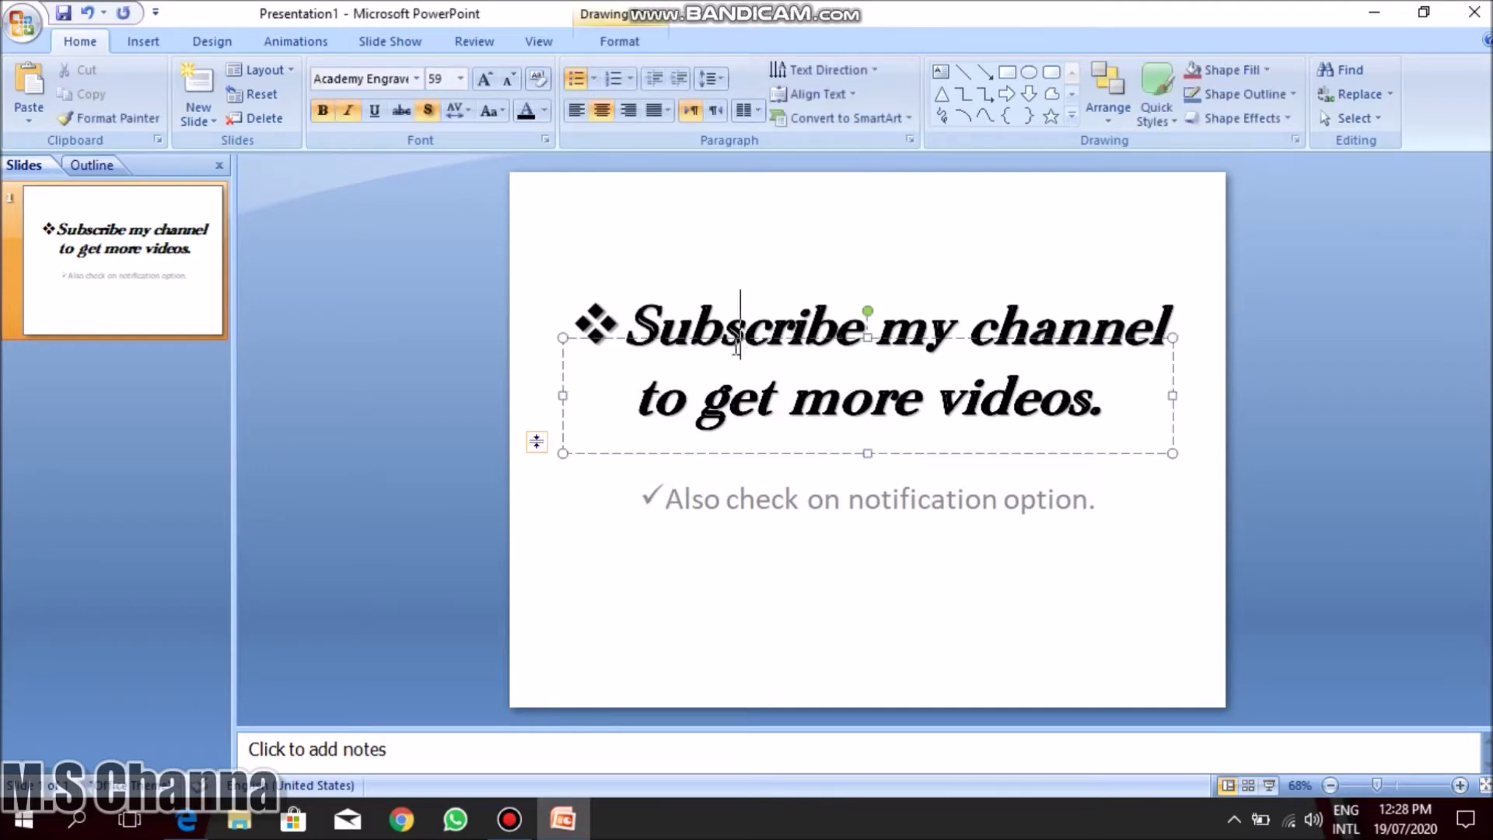
Number the title as item '1.' using the 1. 2. 3. numbering style.
{"action": "left_click", "coordinate": [630, 80]}
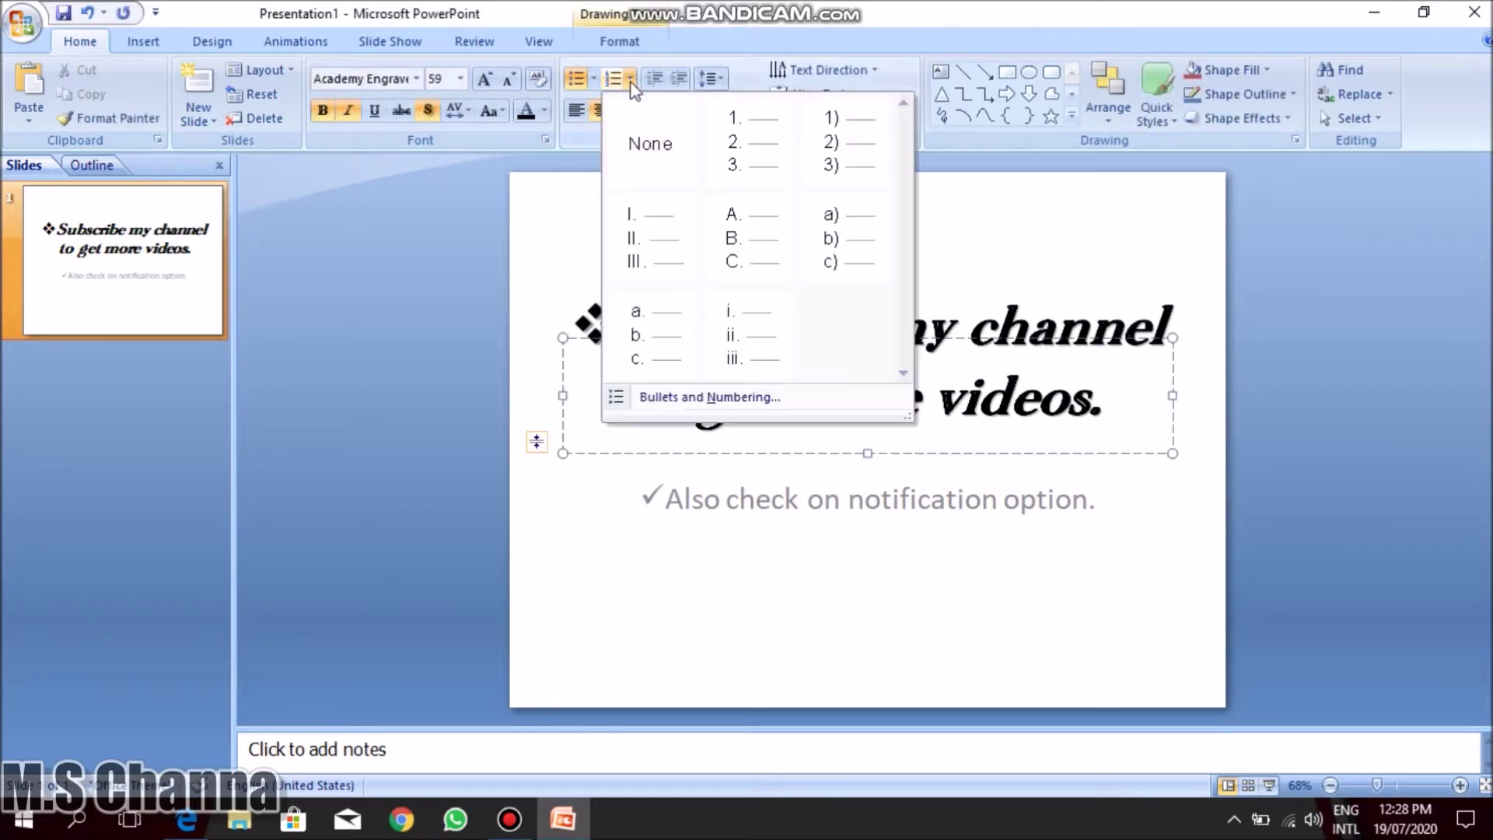
{"action": "left_click", "coordinate": [747, 143]}
{"action": "key", "text": "shift+Return"}
{"action": "key", "text": "BackSpace"}
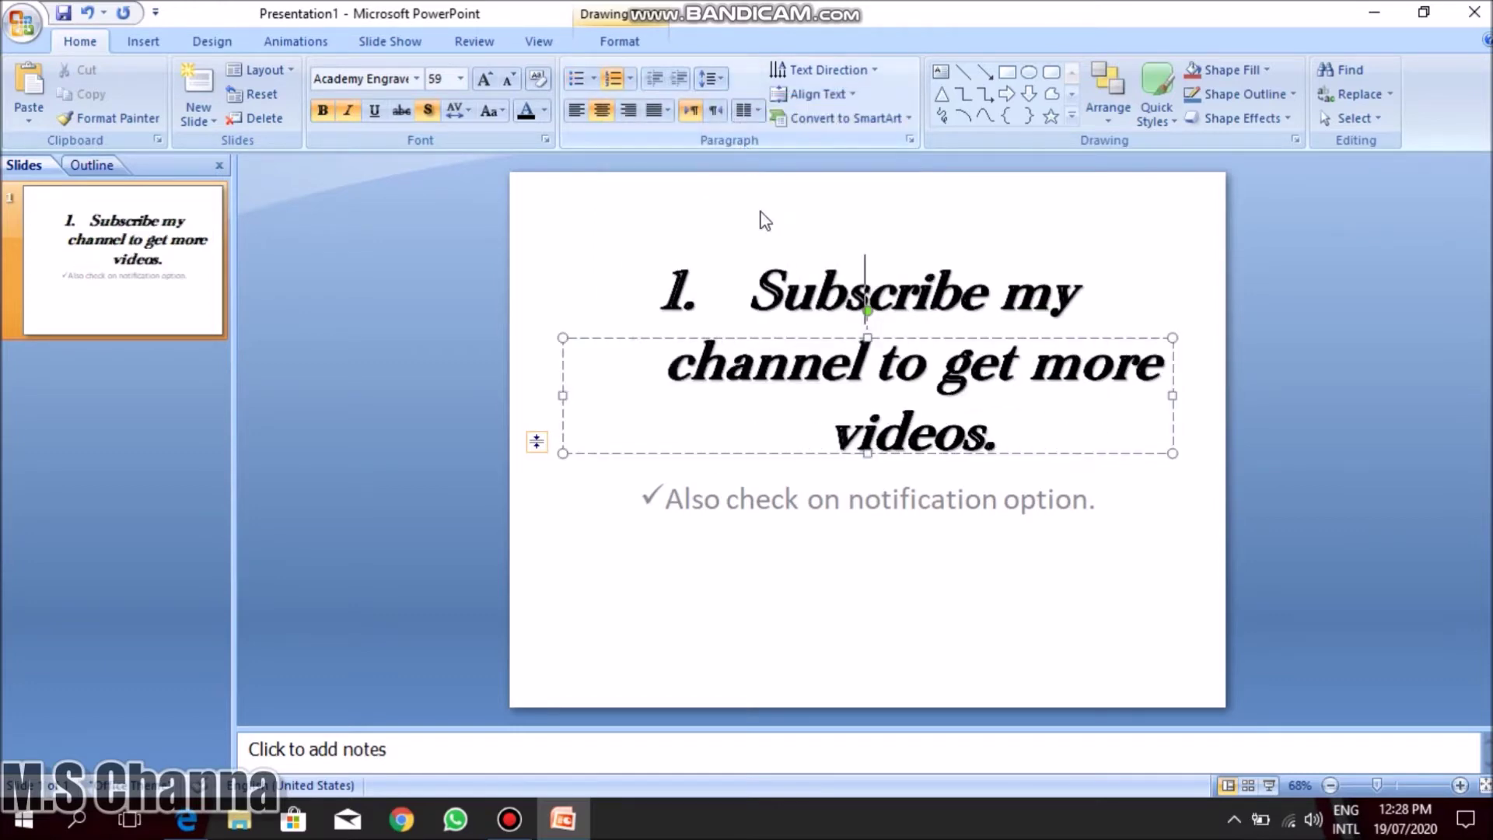
Switch the notification line from its check-mark bullet to numbering.
{"action": "left_click", "coordinate": [676, 497]}
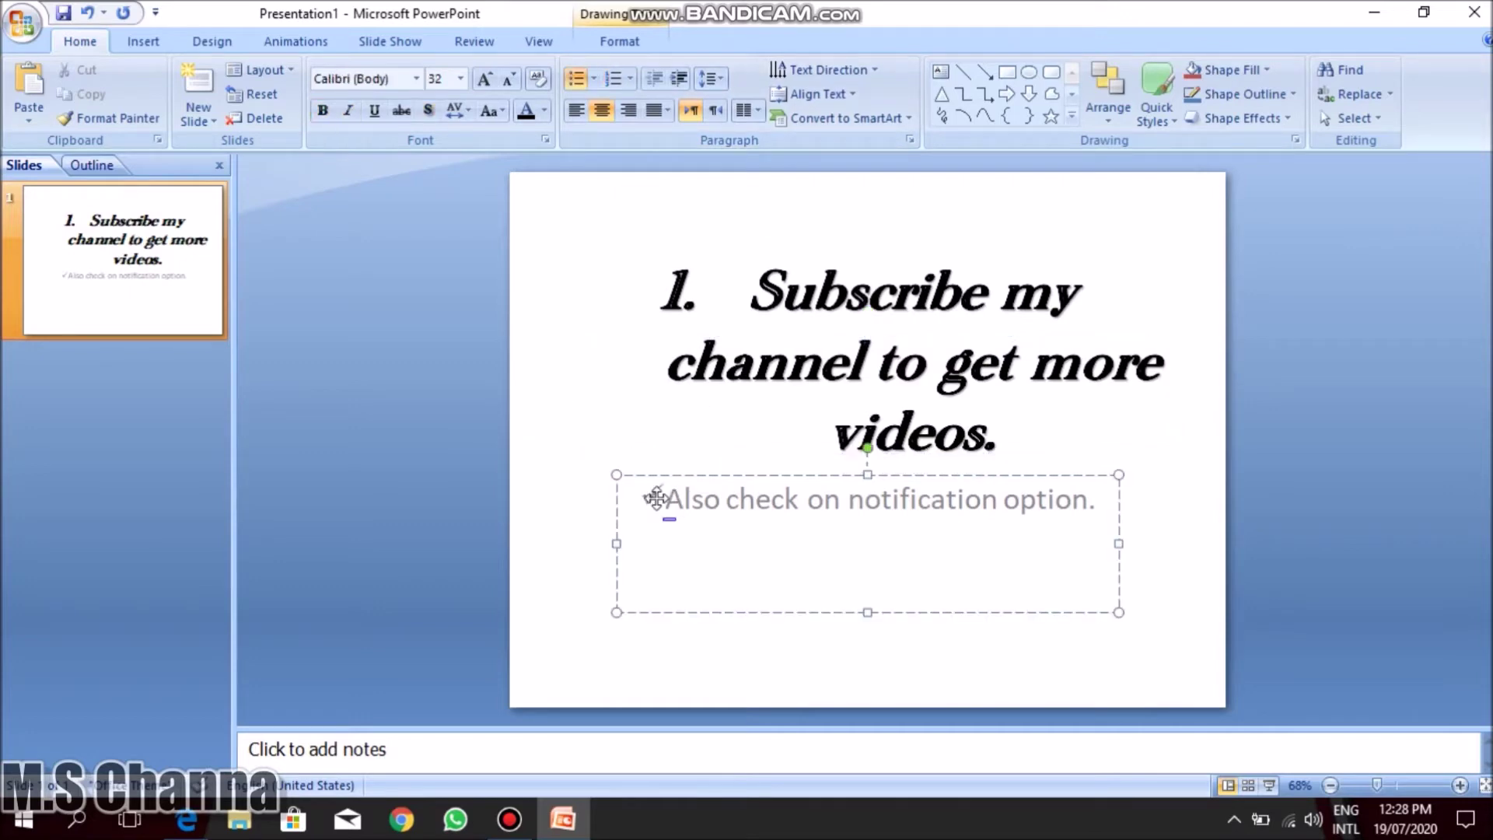
{"action": "left_click", "coordinate": [660, 496]}
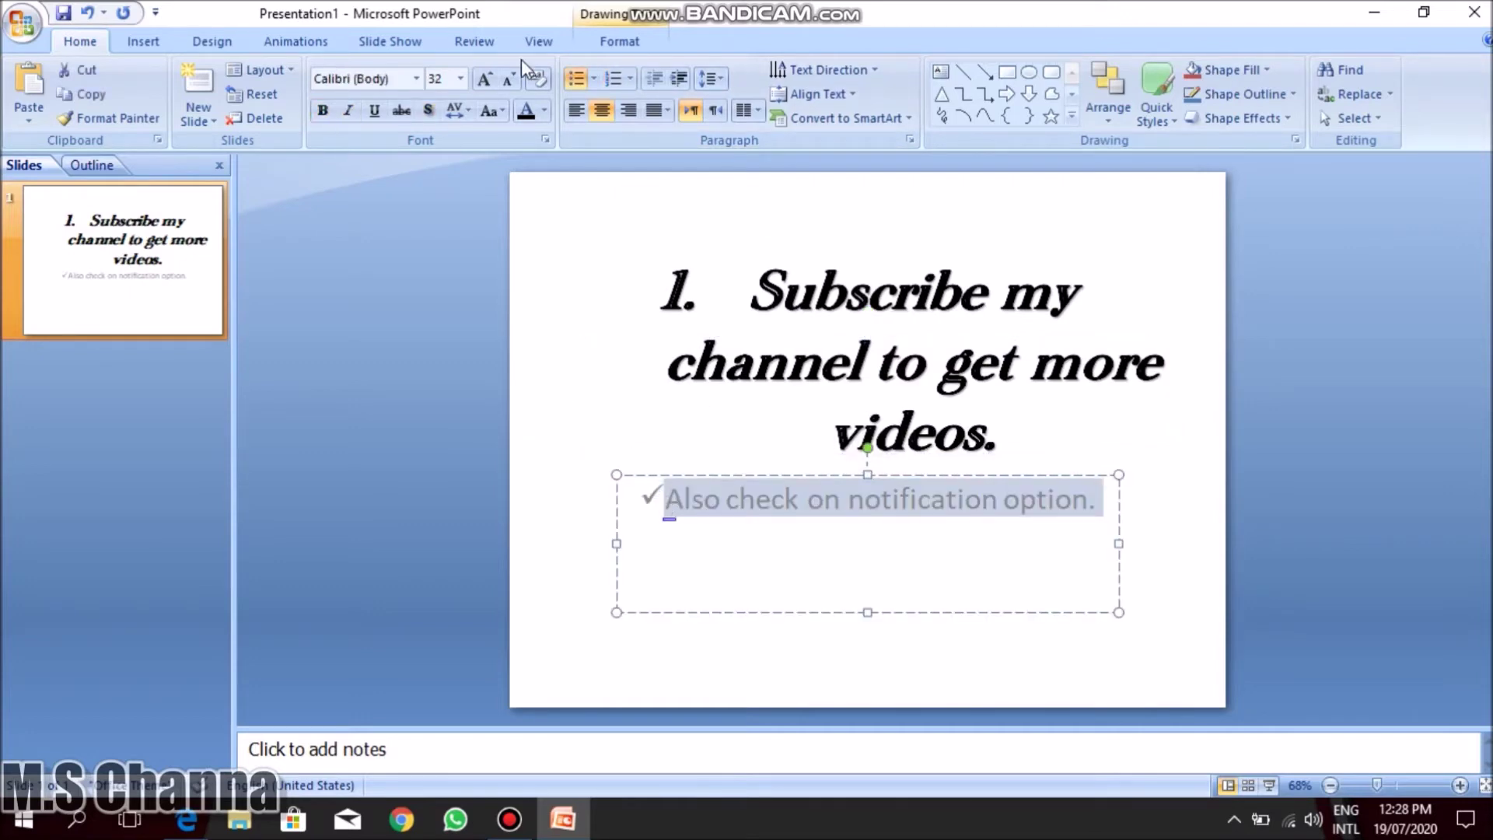
{"action": "left_click", "coordinate": [613, 78]}
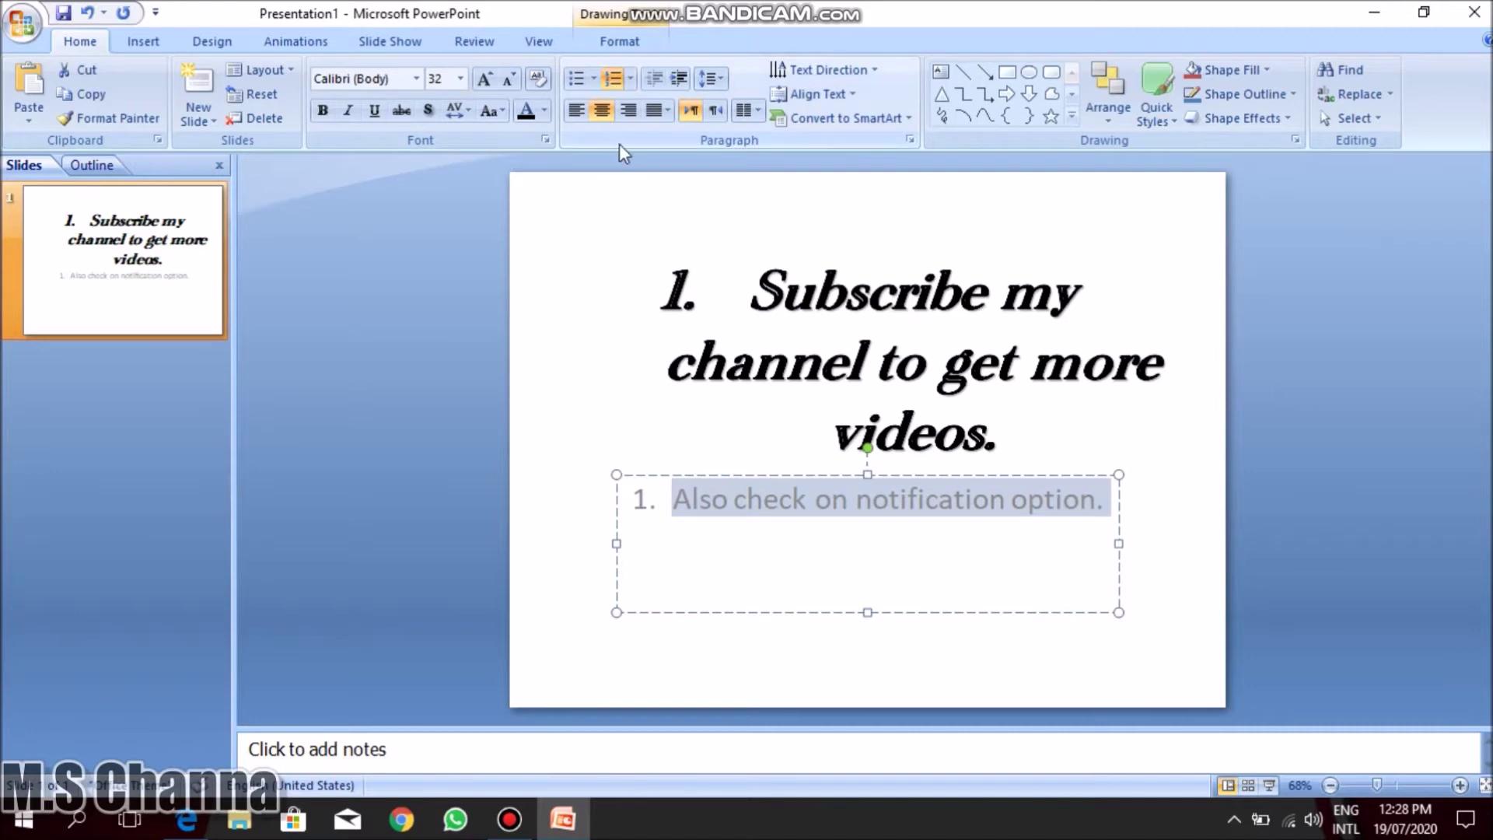
{"action": "left_click", "coordinate": [681, 500]}
Add test lines 'asd' and numbered 'asdasd' items 2–4 below the notification line.
{"action": "left_click", "coordinate": [1107, 502]}
{"action": "key", "text": "Return"}
{"action": "key", "text": "BackSpace"}
{"action": "key", "text": "Return"}
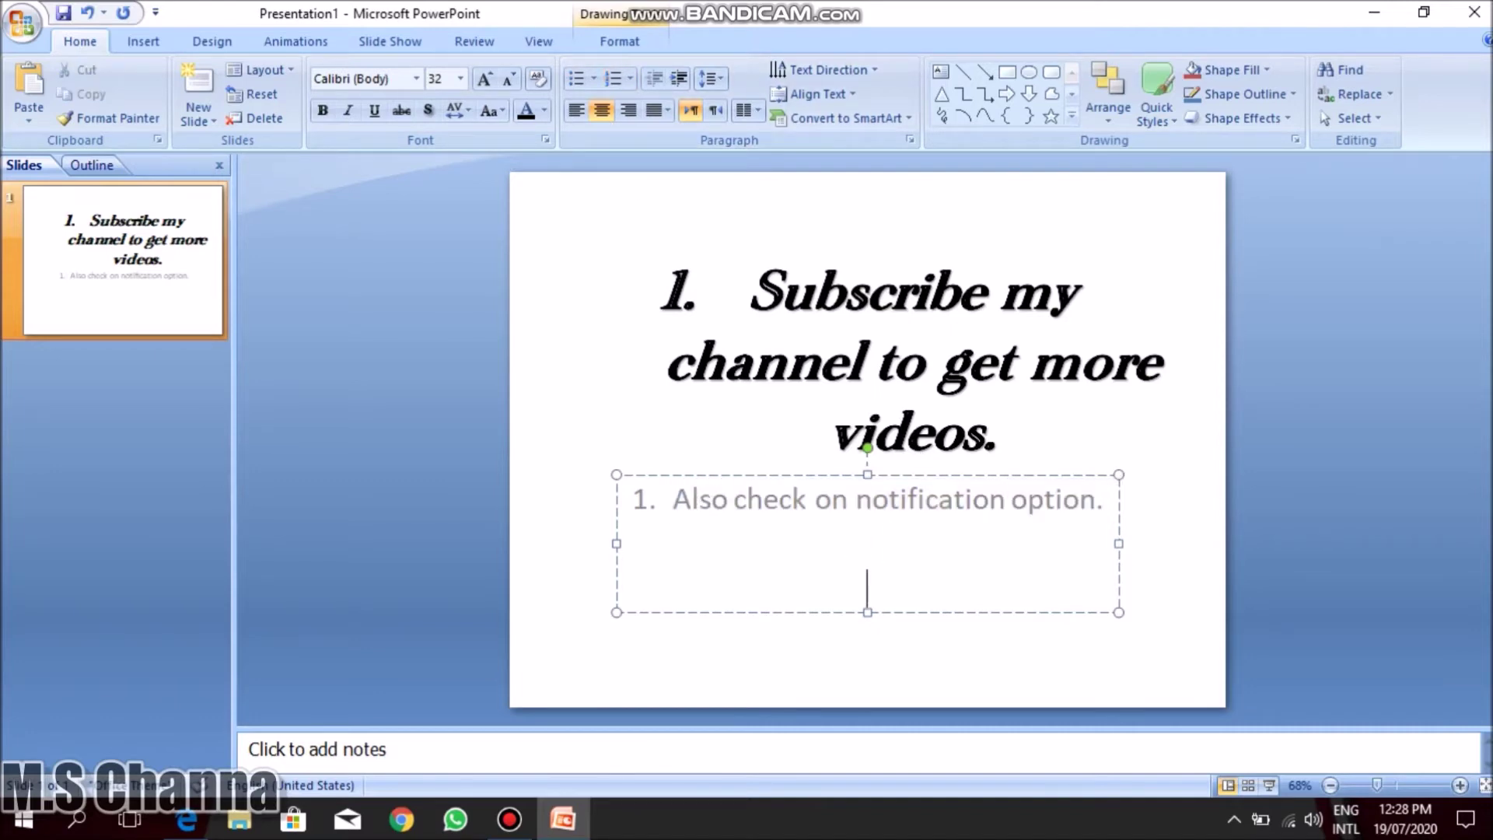
{"action": "type", "text": "asd"}
{"action": "key", "text": "BackSpace"}
{"action": "key", "text": "BackSpace"}
{"action": "key", "text": "BackSpace"}
{"action": "key", "text": "BackSpace"}
{"action": "key", "text": "Return"}
{"action": "type", "text": "asdasd"}
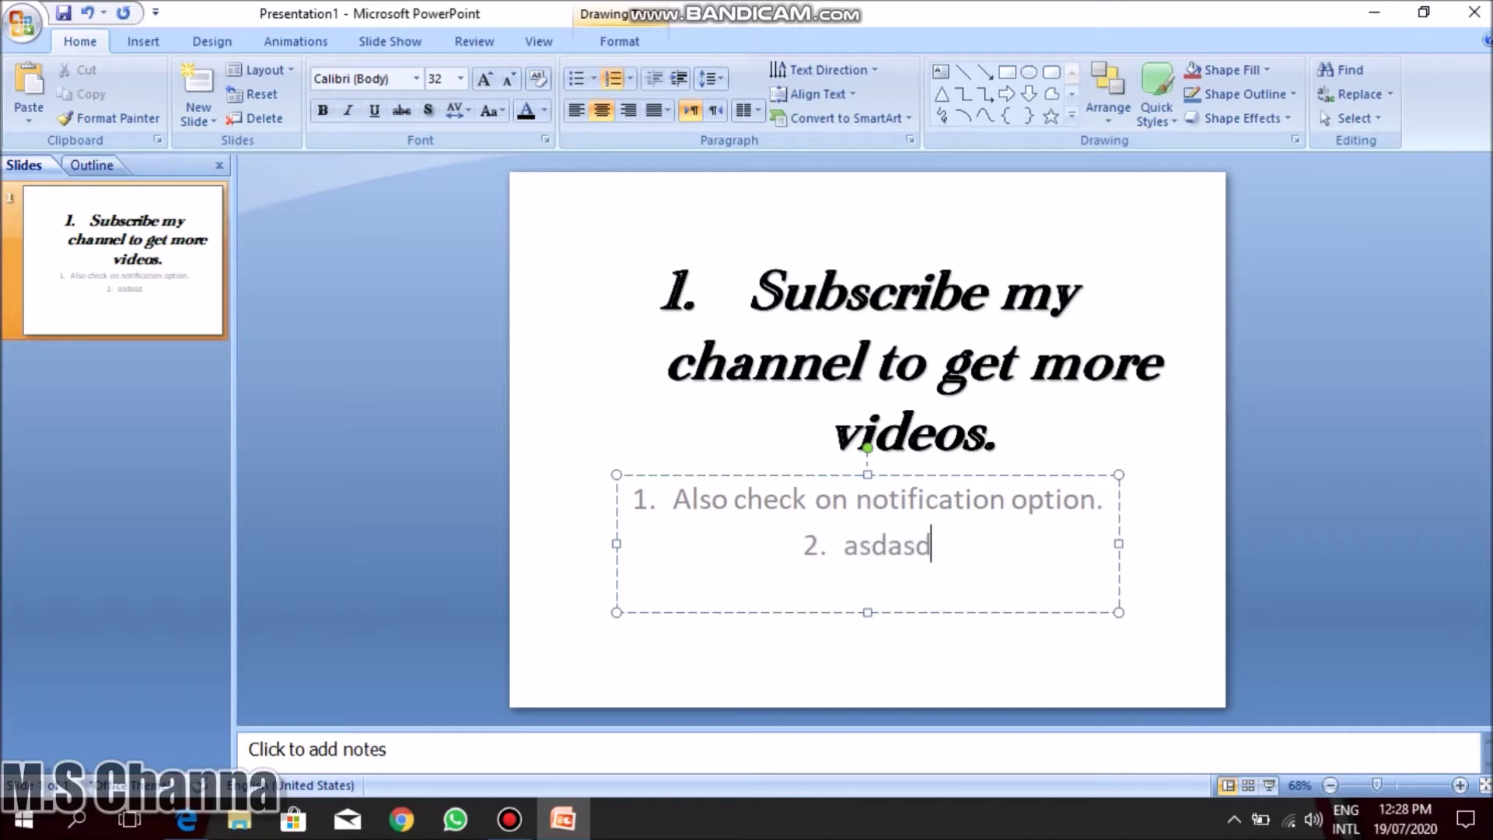
{"action": "key", "text": "Return"}
{"action": "type", "text": "asdasd"}
{"action": "key", "text": "Return"}
{"action": "type", "text": "asdasd"}
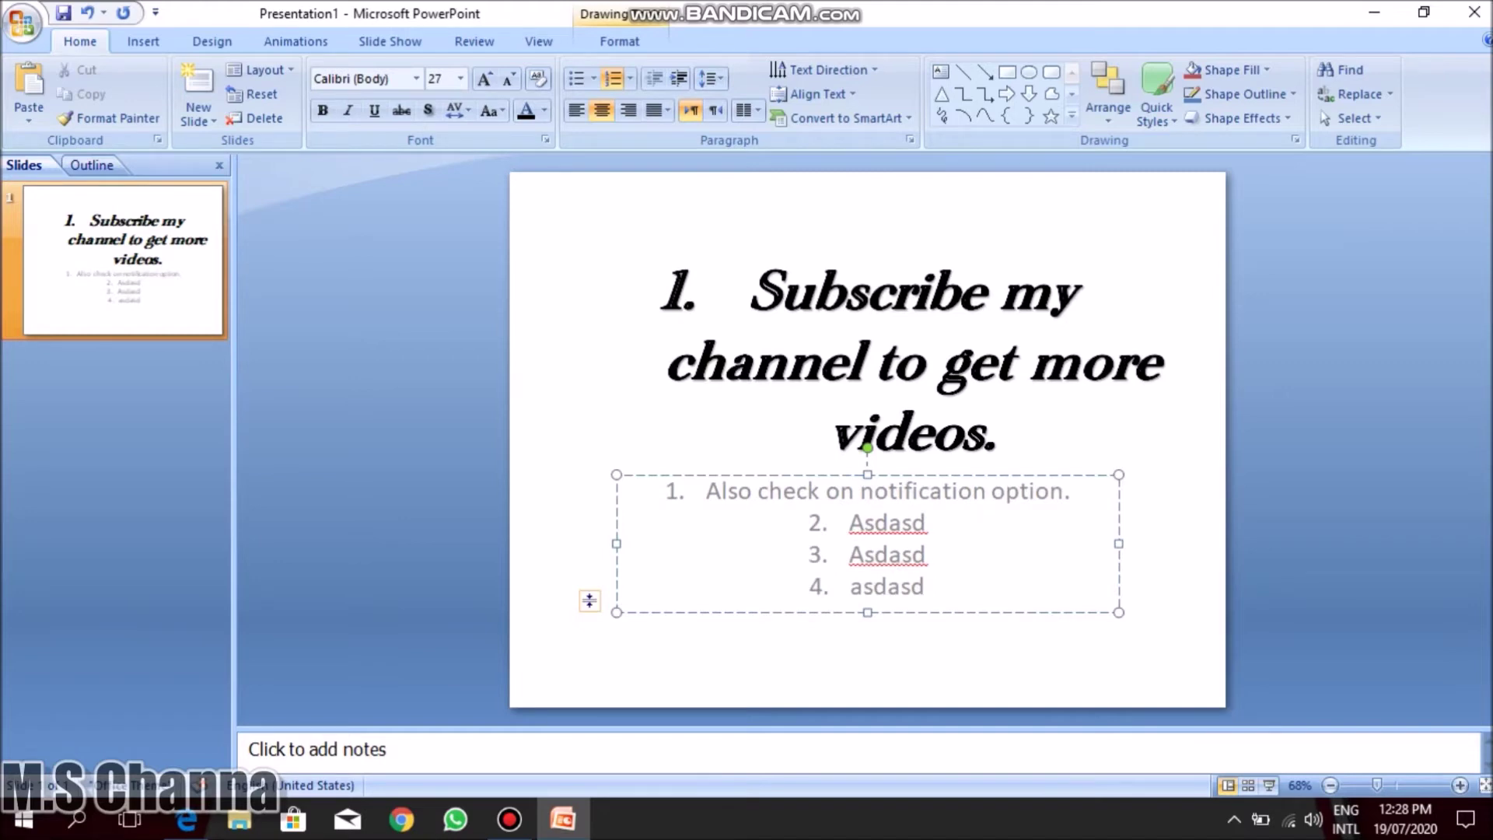
Undo the extra numbered lines and delete the remaining 'asd' test line.
{"action": "key", "text": "ctrl+z"}
{"action": "key", "text": "ctrl+z"}
{"action": "key", "text": "ctrl+z"}
{"action": "key", "text": "ctrl+z"}
{"action": "key", "text": "ctrl+z"}
{"action": "key", "text": "ctrl+z"}
{"action": "key", "text": "ctrl+z"}
{"action": "key", "text": "ctrl+z"}
{"action": "key", "text": "ctrl+z"}
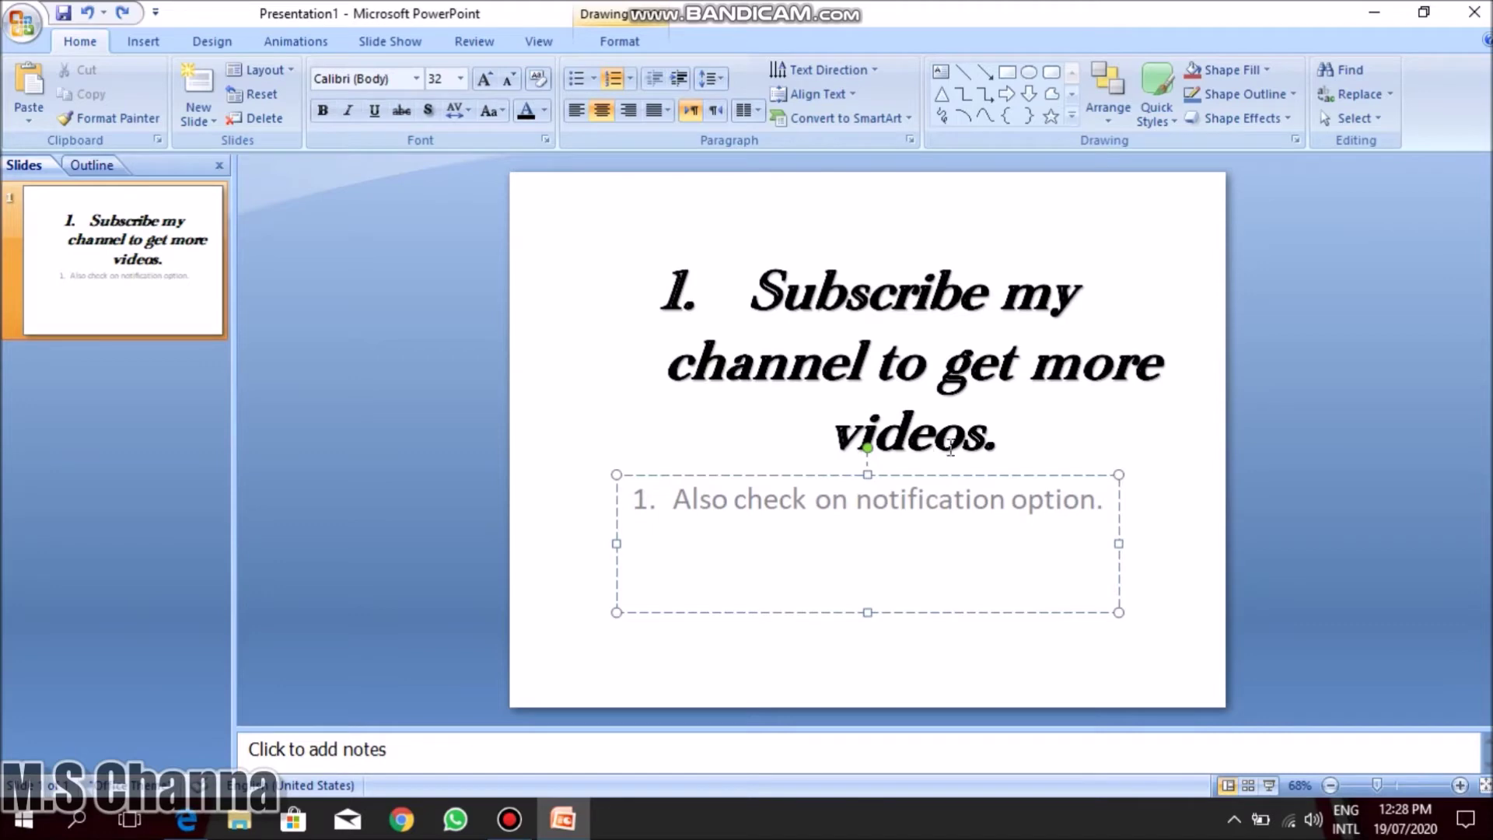
{"action": "key", "text": "Return"}
{"action": "key", "text": "BackSpace"}
{"action": "type", "text": "asd"}
{"action": "key", "text": "BackSpace"}
{"action": "key", "text": "BackSpace"}
{"action": "key", "text": "BackSpace"}
{"action": "key", "text": "BackSpace"}
{"action": "left_click", "coordinate": [666, 360]}
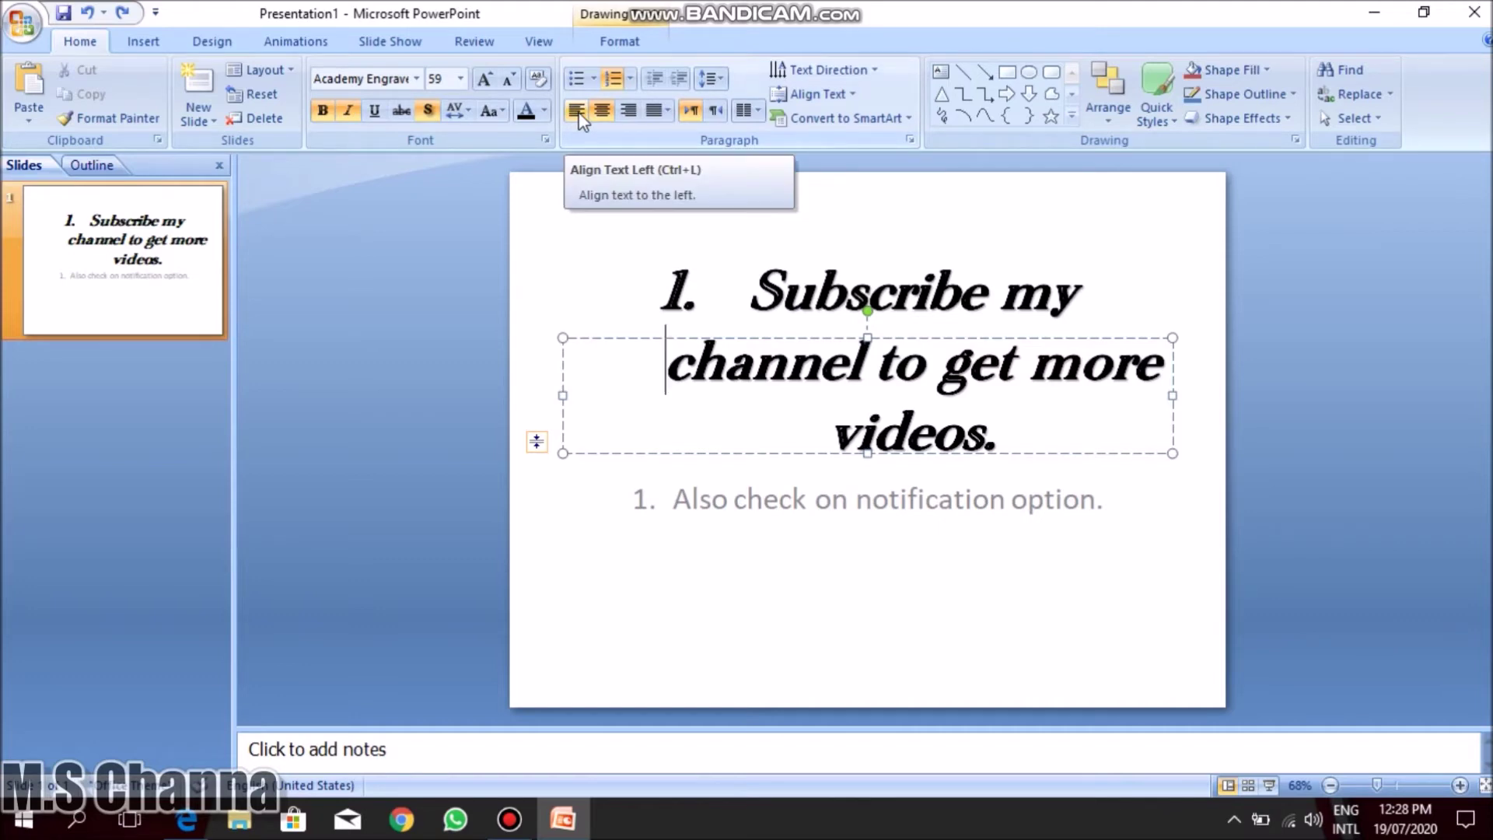
Try Justify and Align Left on the title text, then centre it again.
{"action": "left_click", "coordinate": [604, 117]}
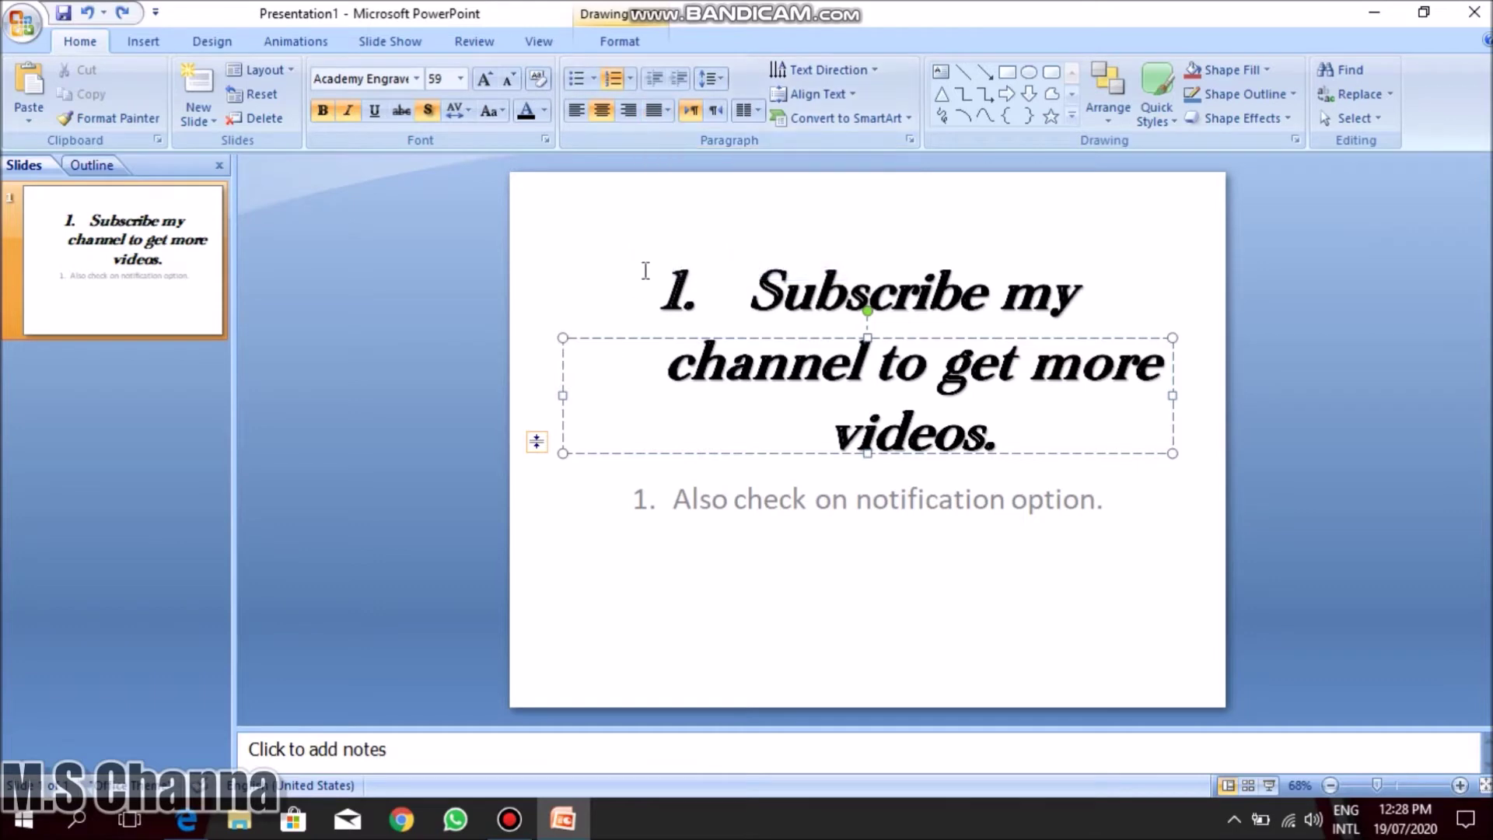
{"action": "key", "text": "ctrl+a"}
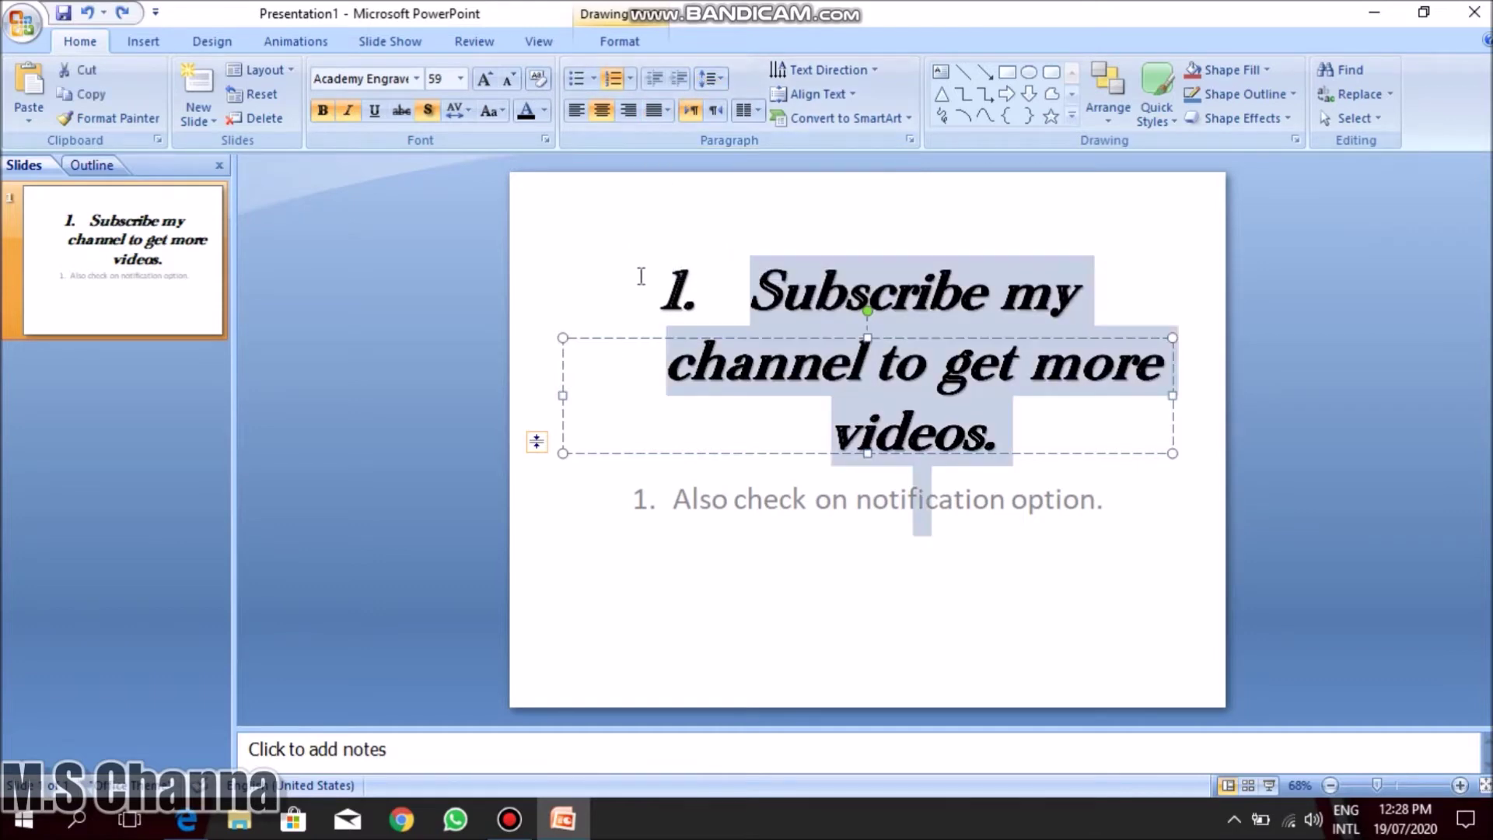
{"action": "left_click", "coordinate": [661, 112]}
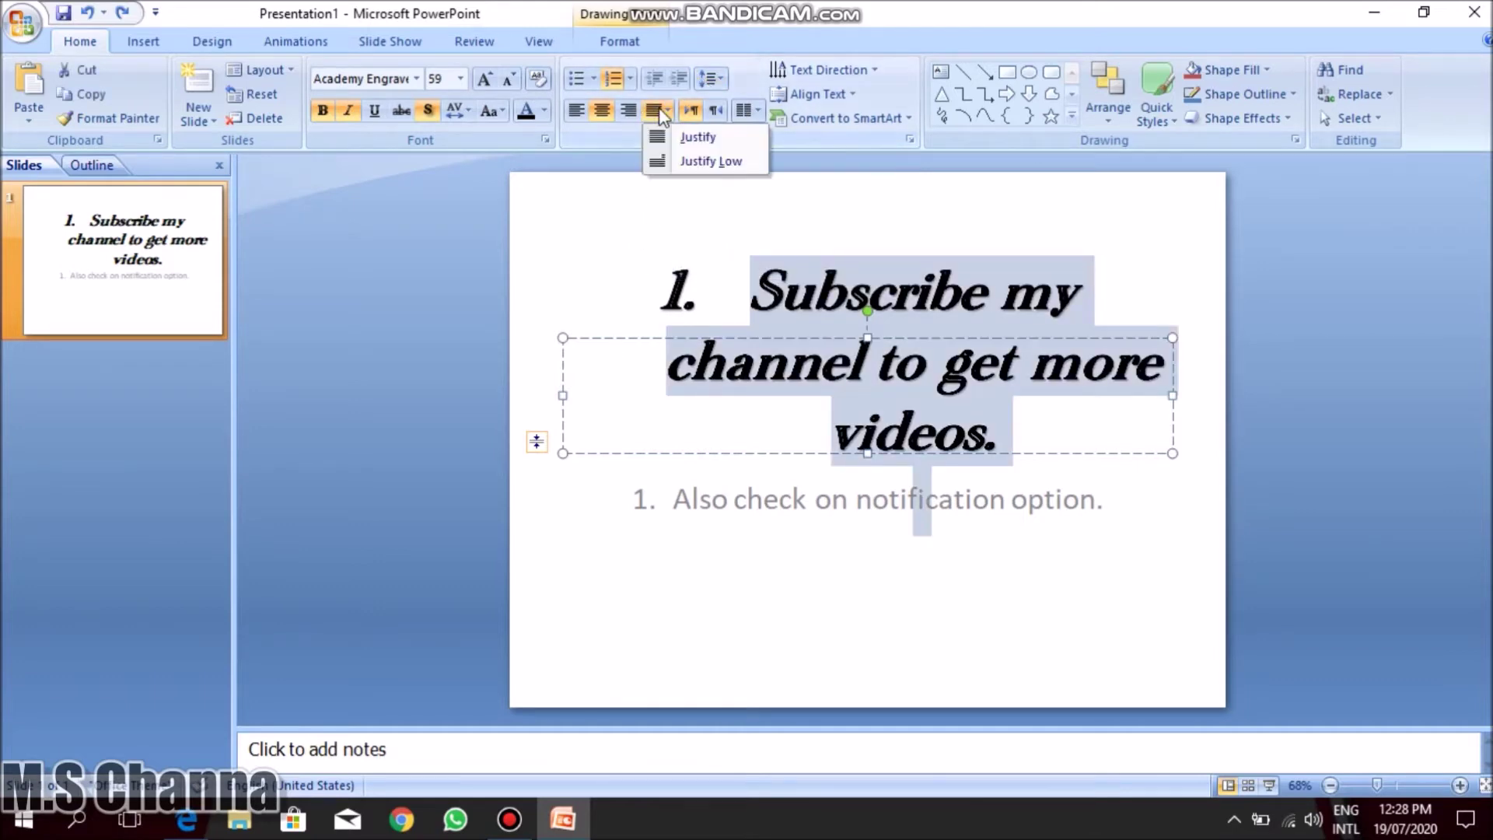
{"action": "left_click", "coordinate": [666, 135]}
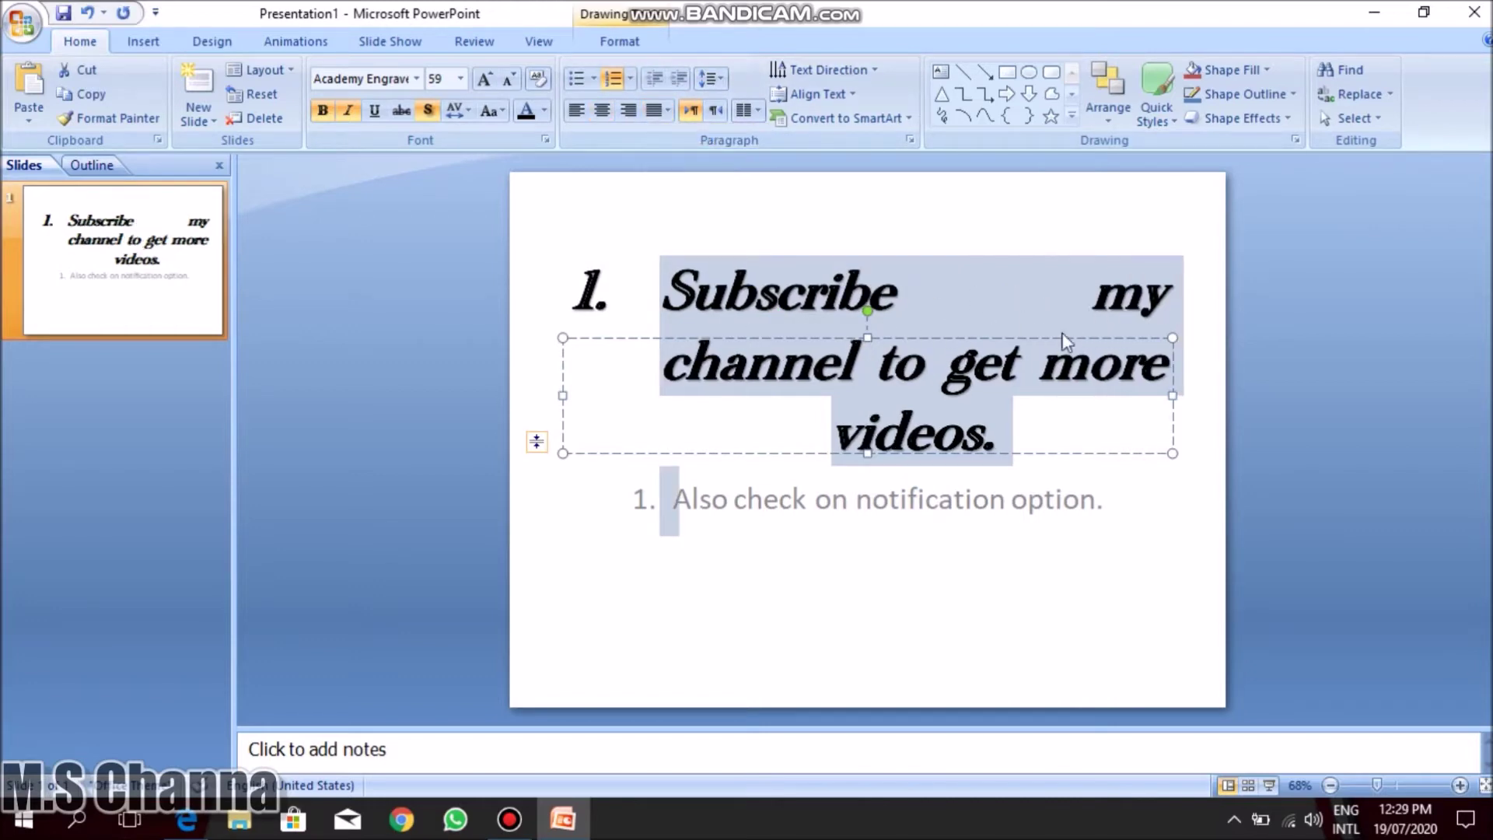
{"action": "key", "text": "ctrl+e"}
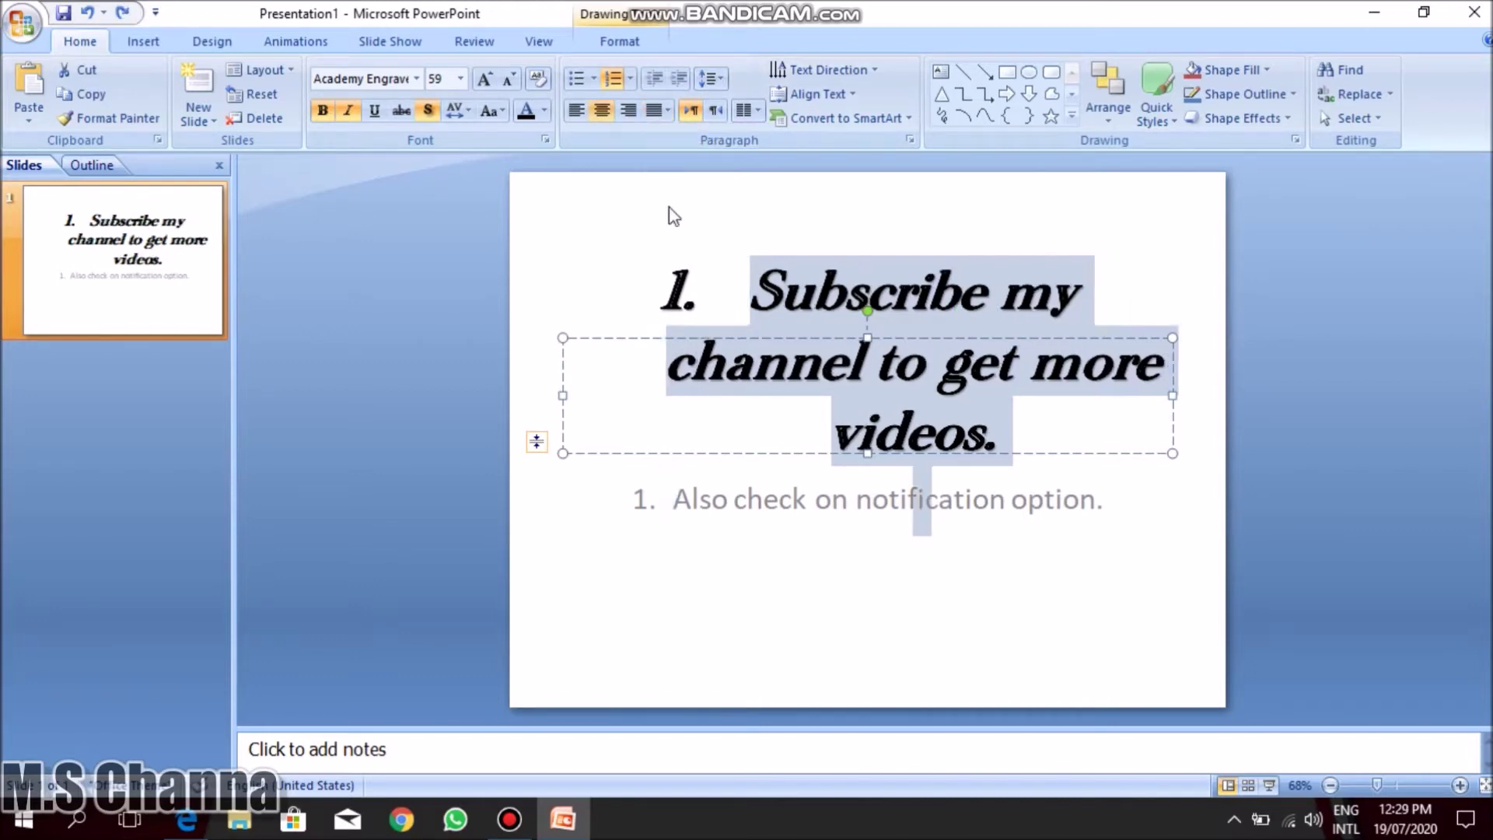
{"action": "left_click", "coordinate": [573, 113]}
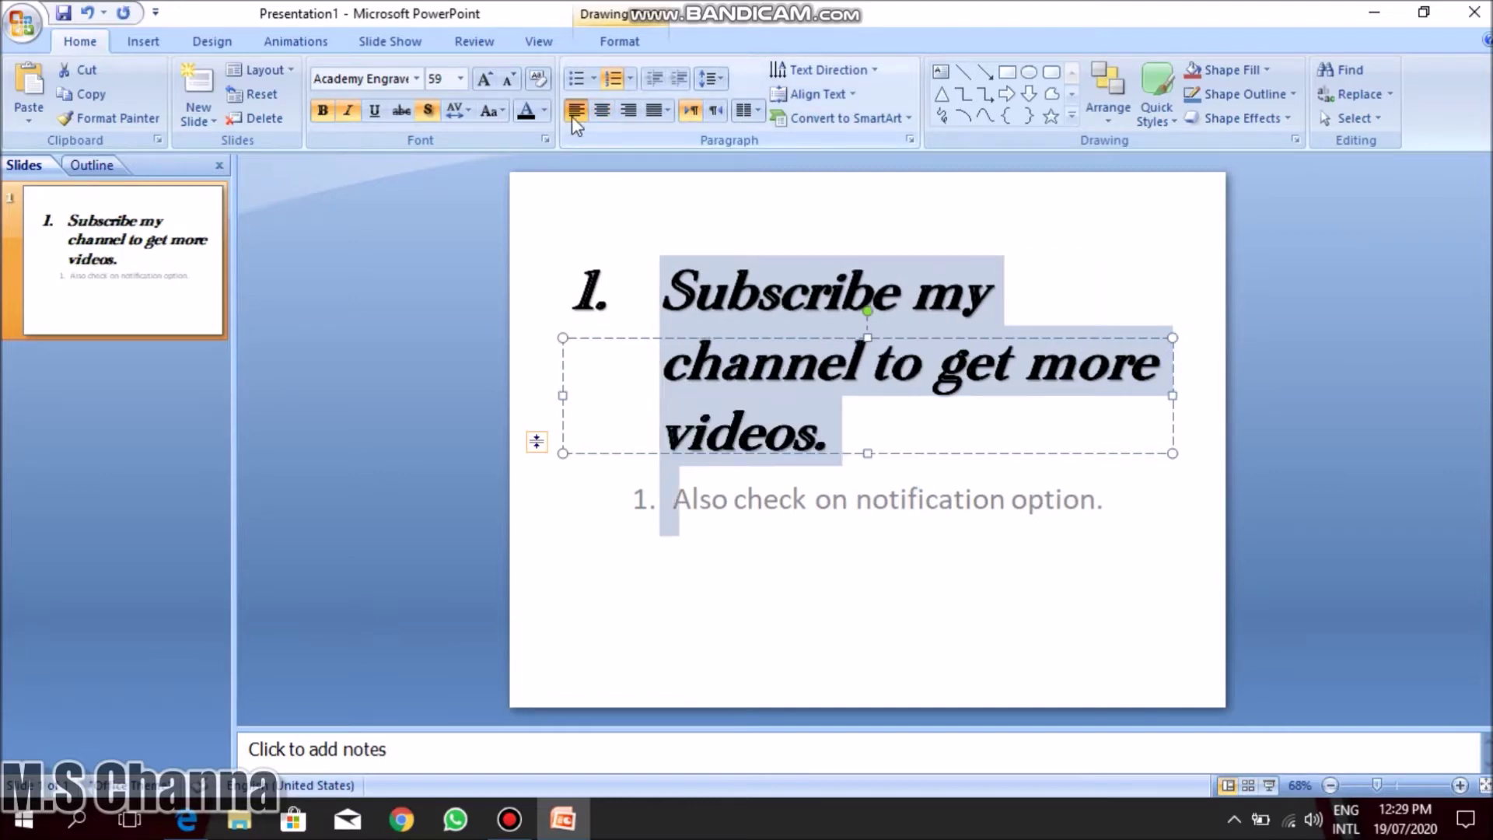
{"action": "left_click", "coordinate": [607, 110]}
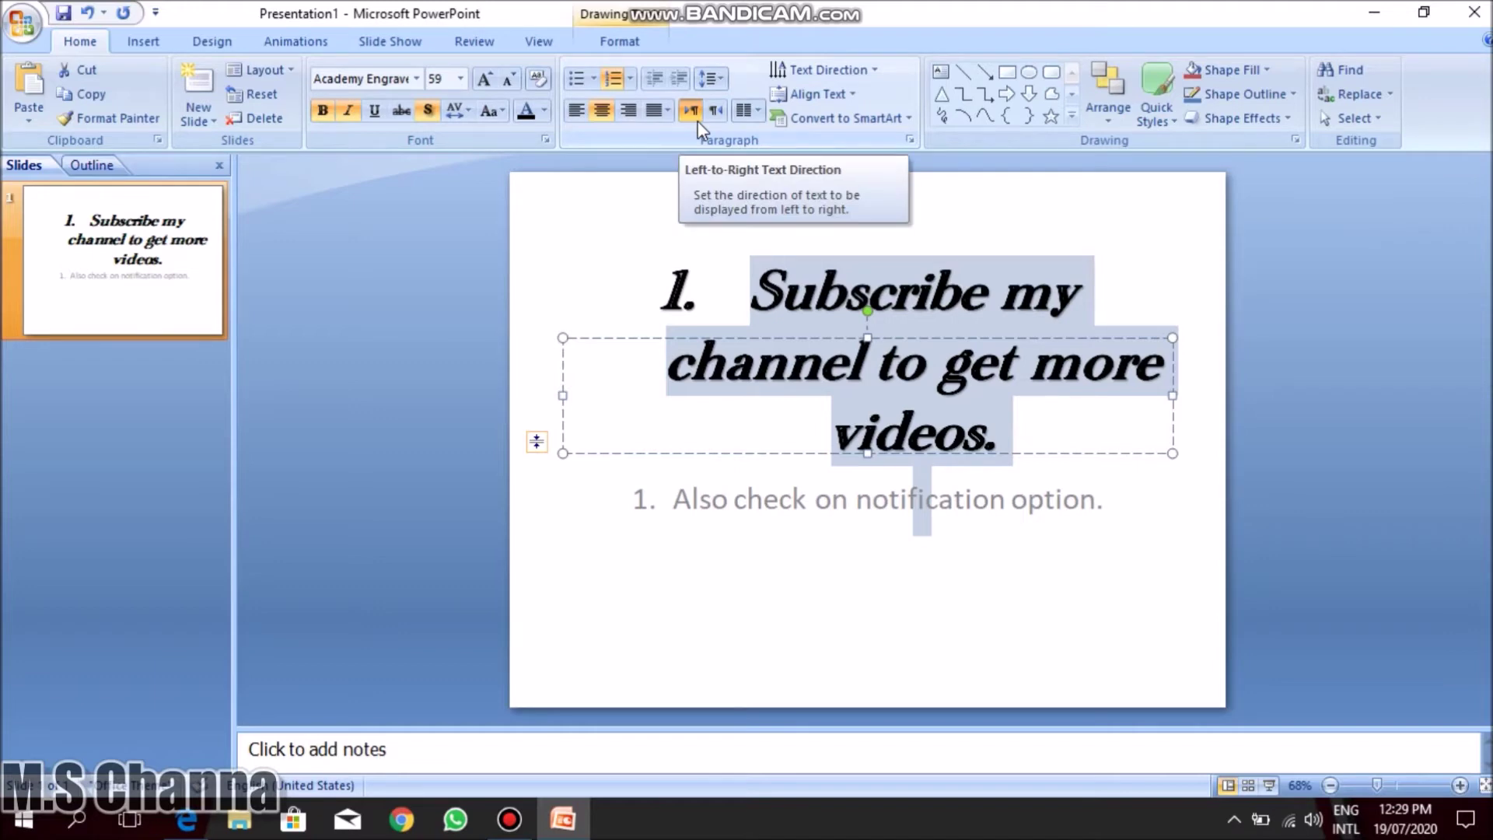
Try right-to-left direction on the title, then restore left-to-right.
{"action": "left_click", "coordinate": [720, 113]}
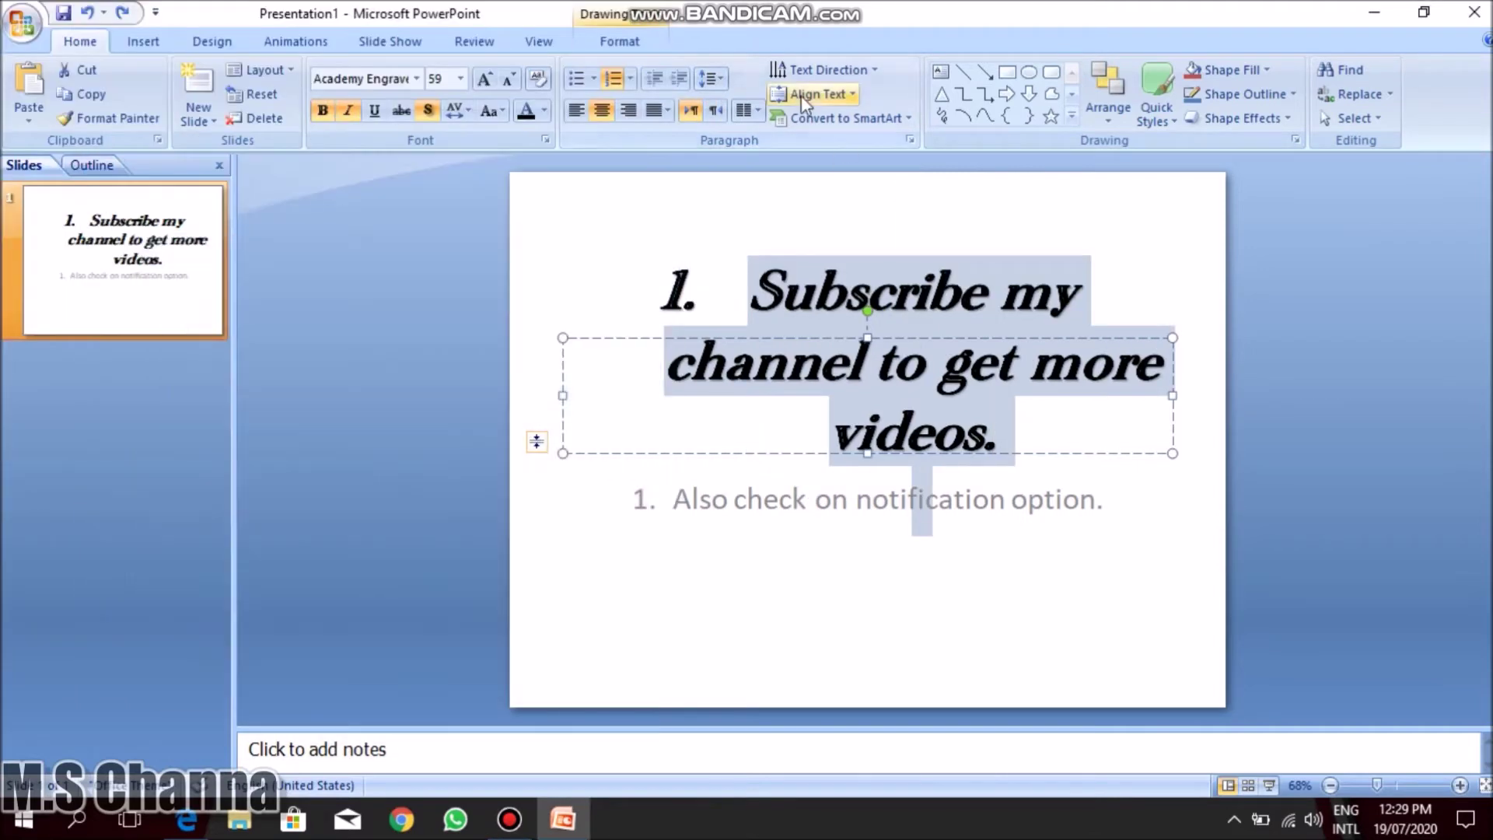
{"action": "left_click", "coordinate": [716, 113]}
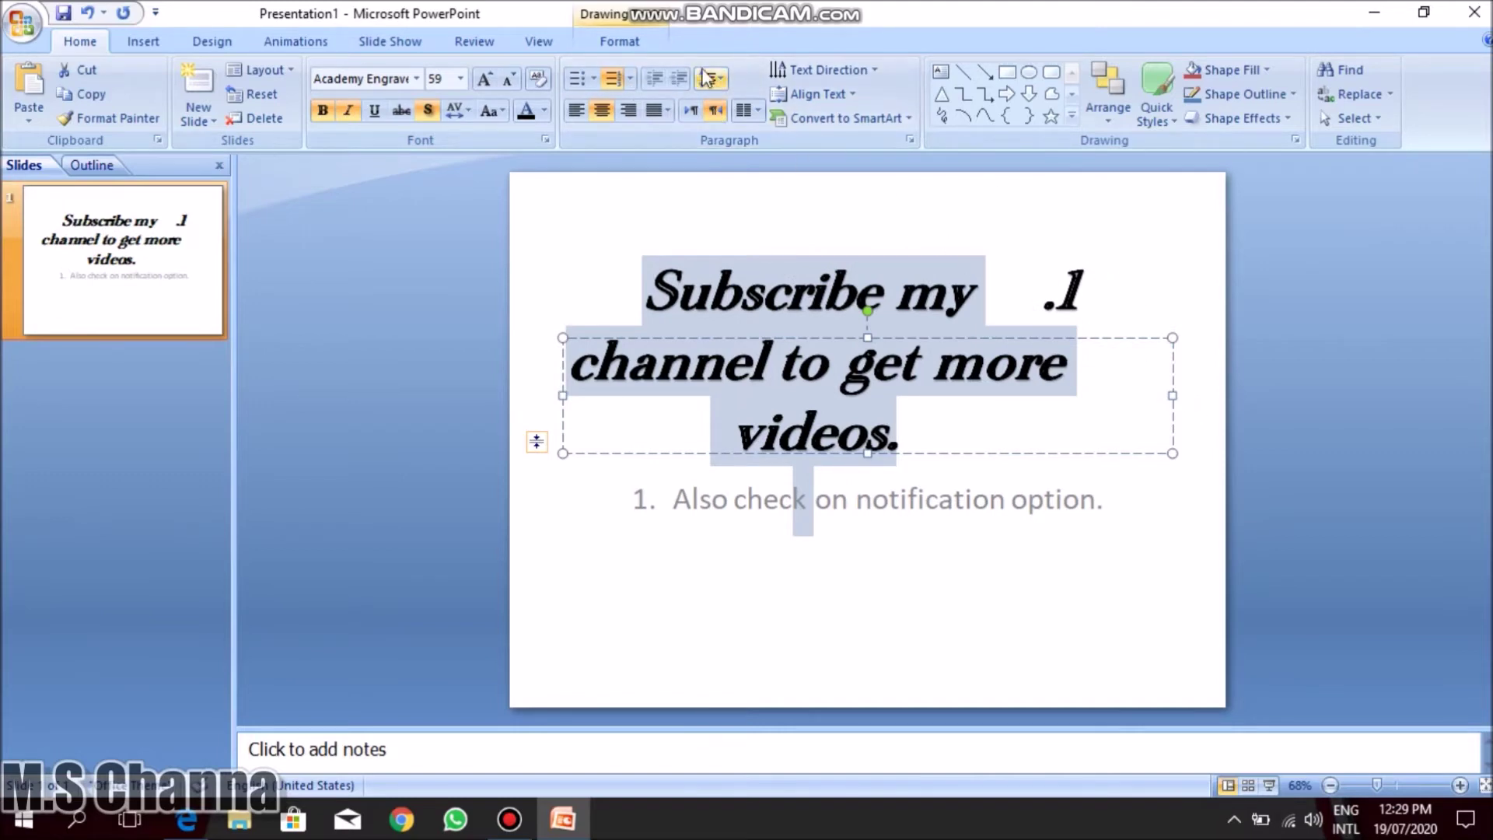
{"action": "left_click", "coordinate": [691, 111]}
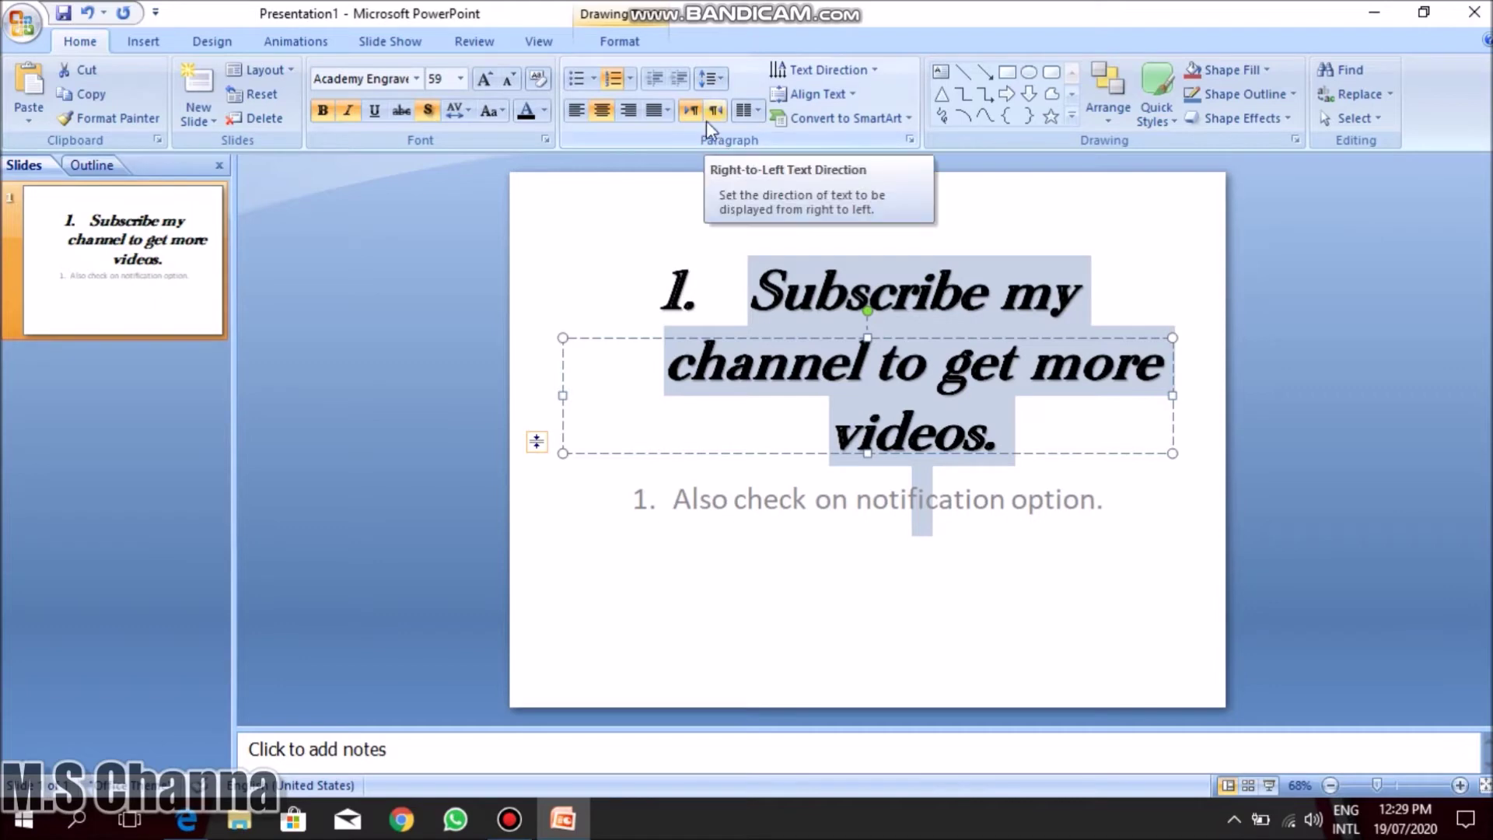
{"action": "left_click", "coordinate": [708, 78]}
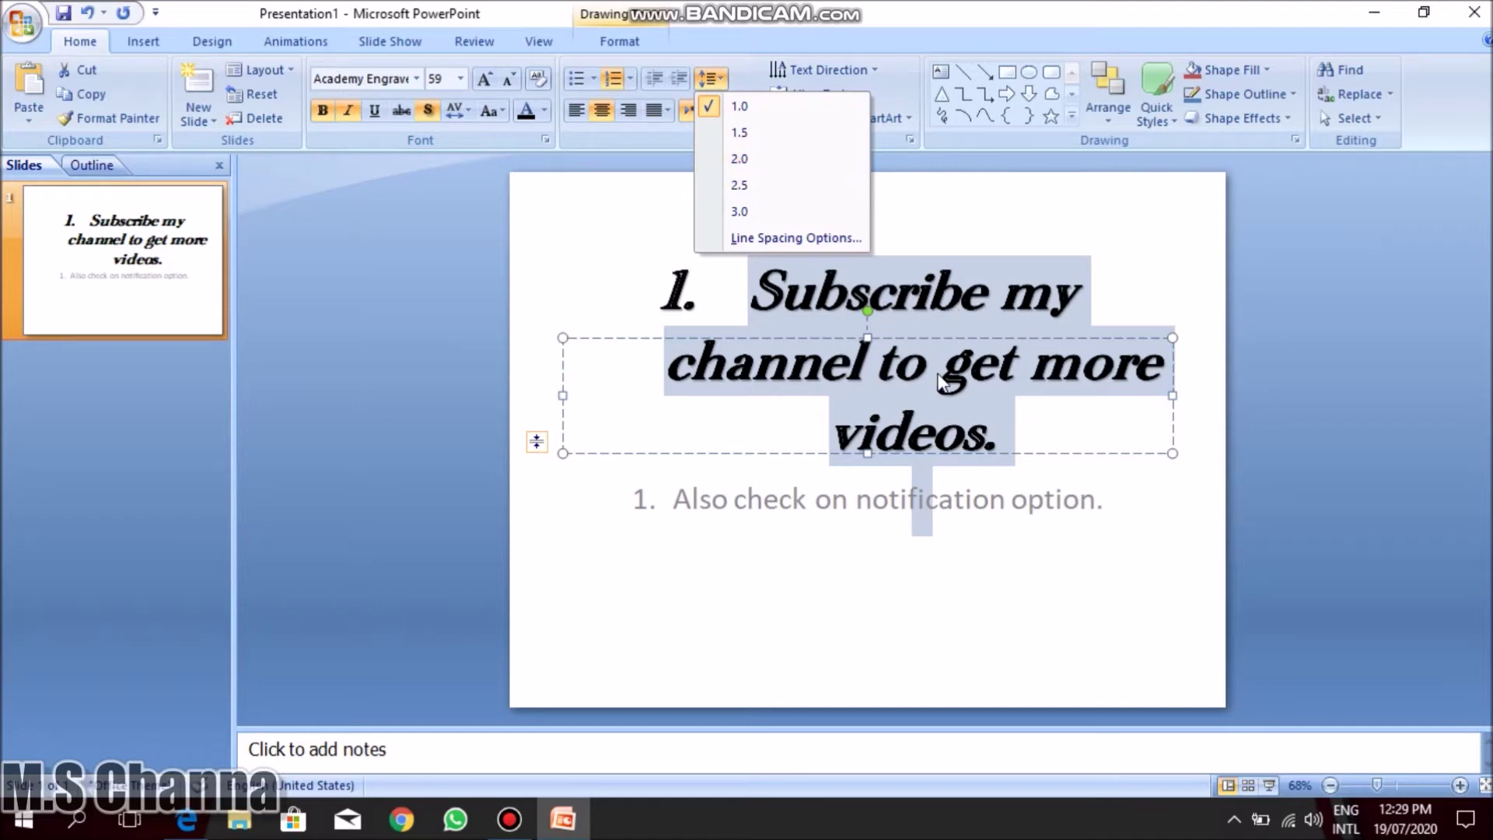
Try title line spacings of 3.0, 1.0 and 1.5, leaving it at 1.0.
{"action": "left_click", "coordinate": [767, 212]}
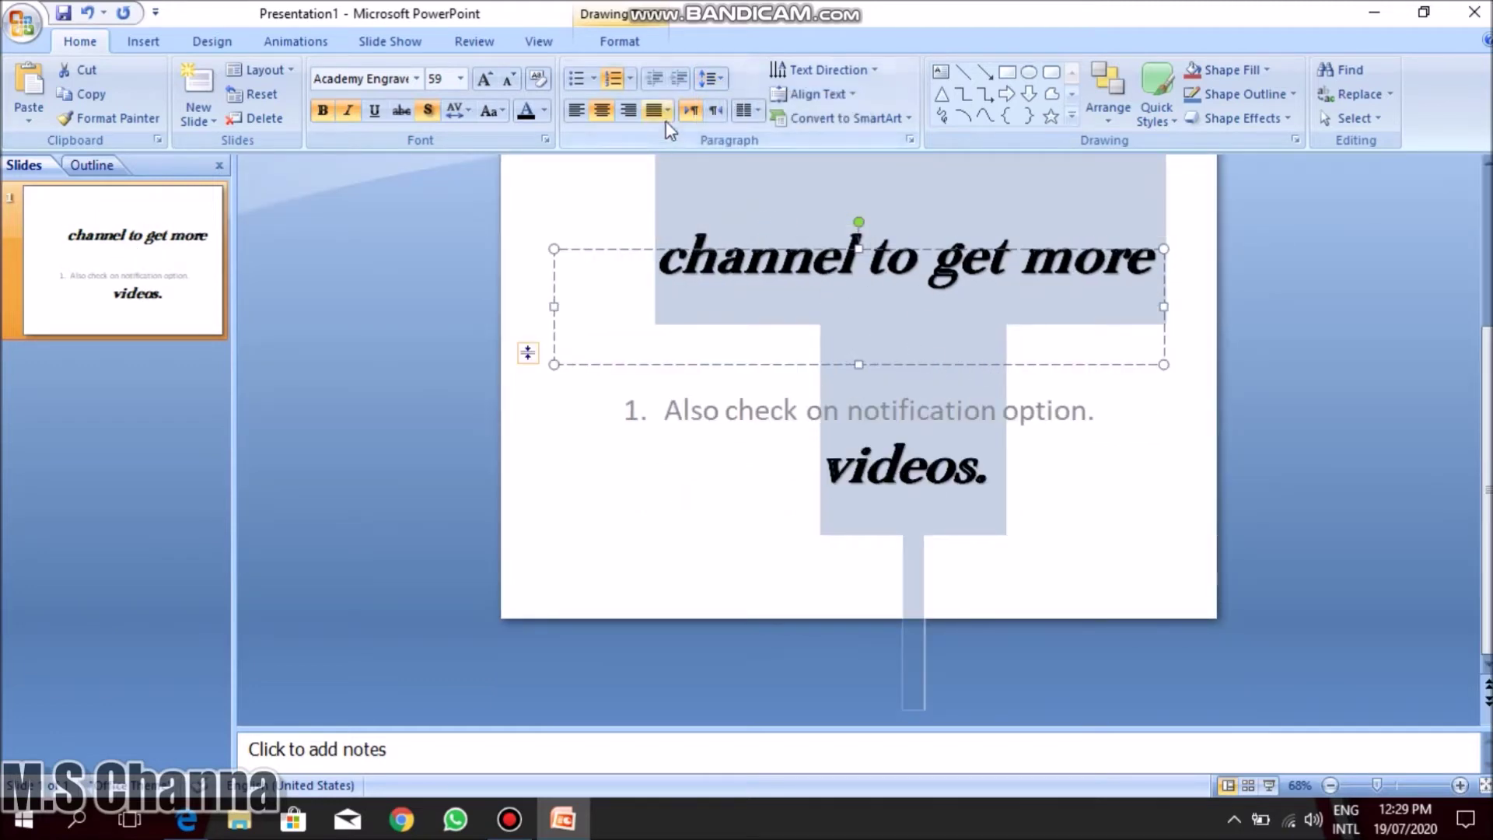
{"action": "left_click", "coordinate": [708, 77]}
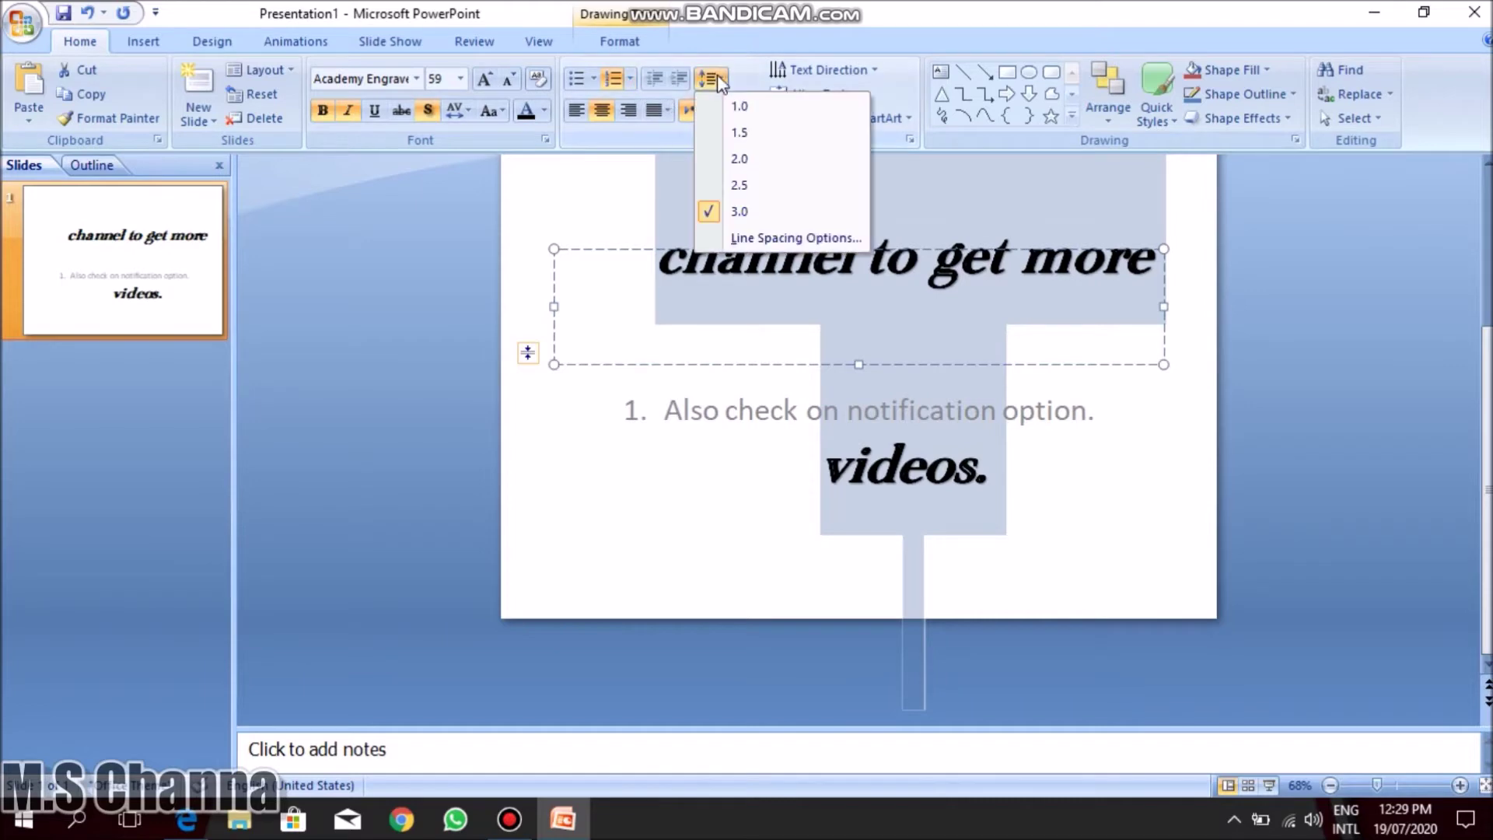
{"action": "left_click", "coordinate": [734, 115]}
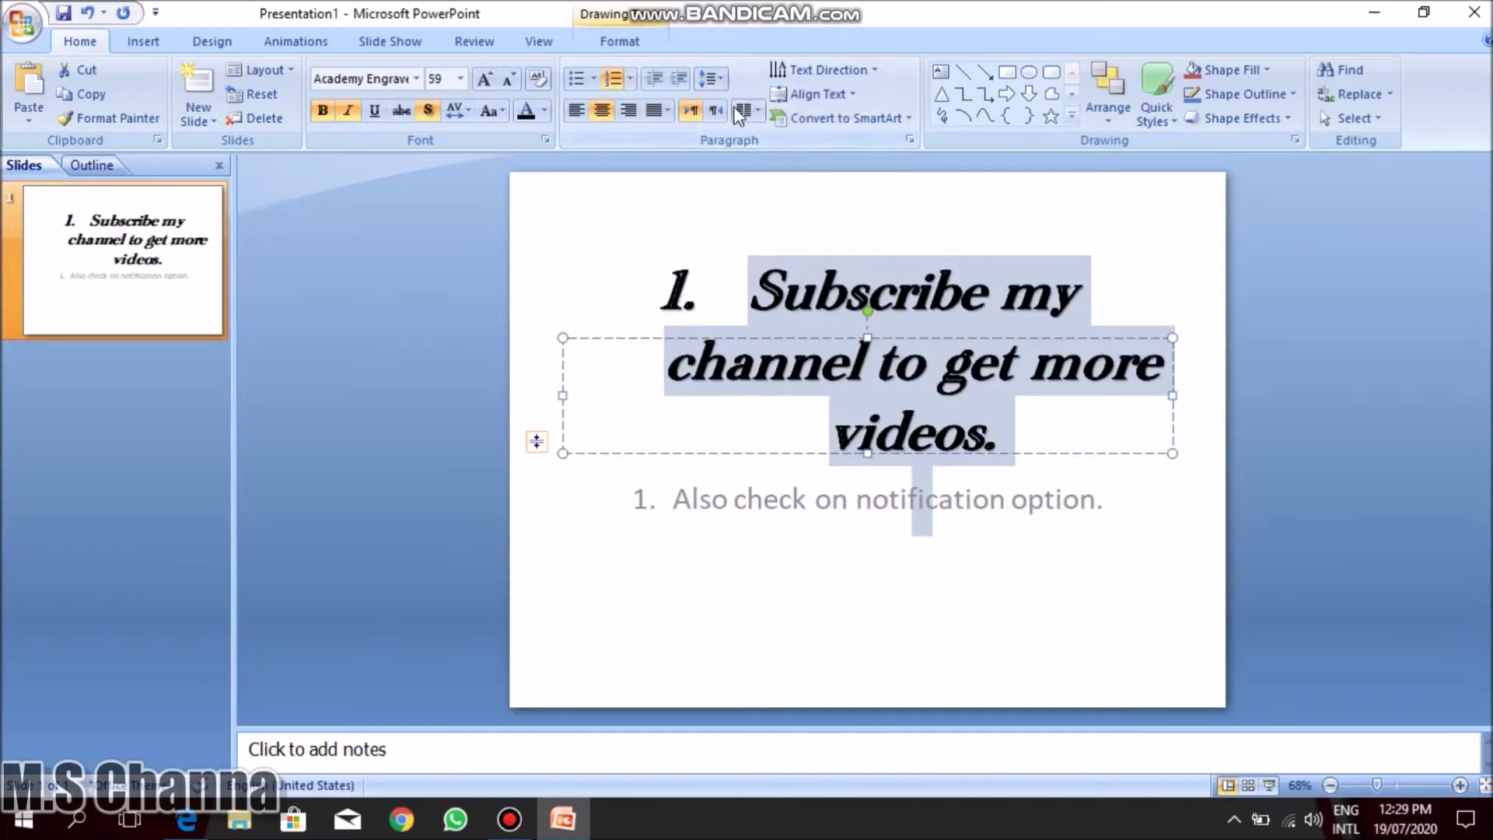
{"action": "left_click", "coordinate": [709, 78]}
{"action": "left_click", "coordinate": [735, 135]}
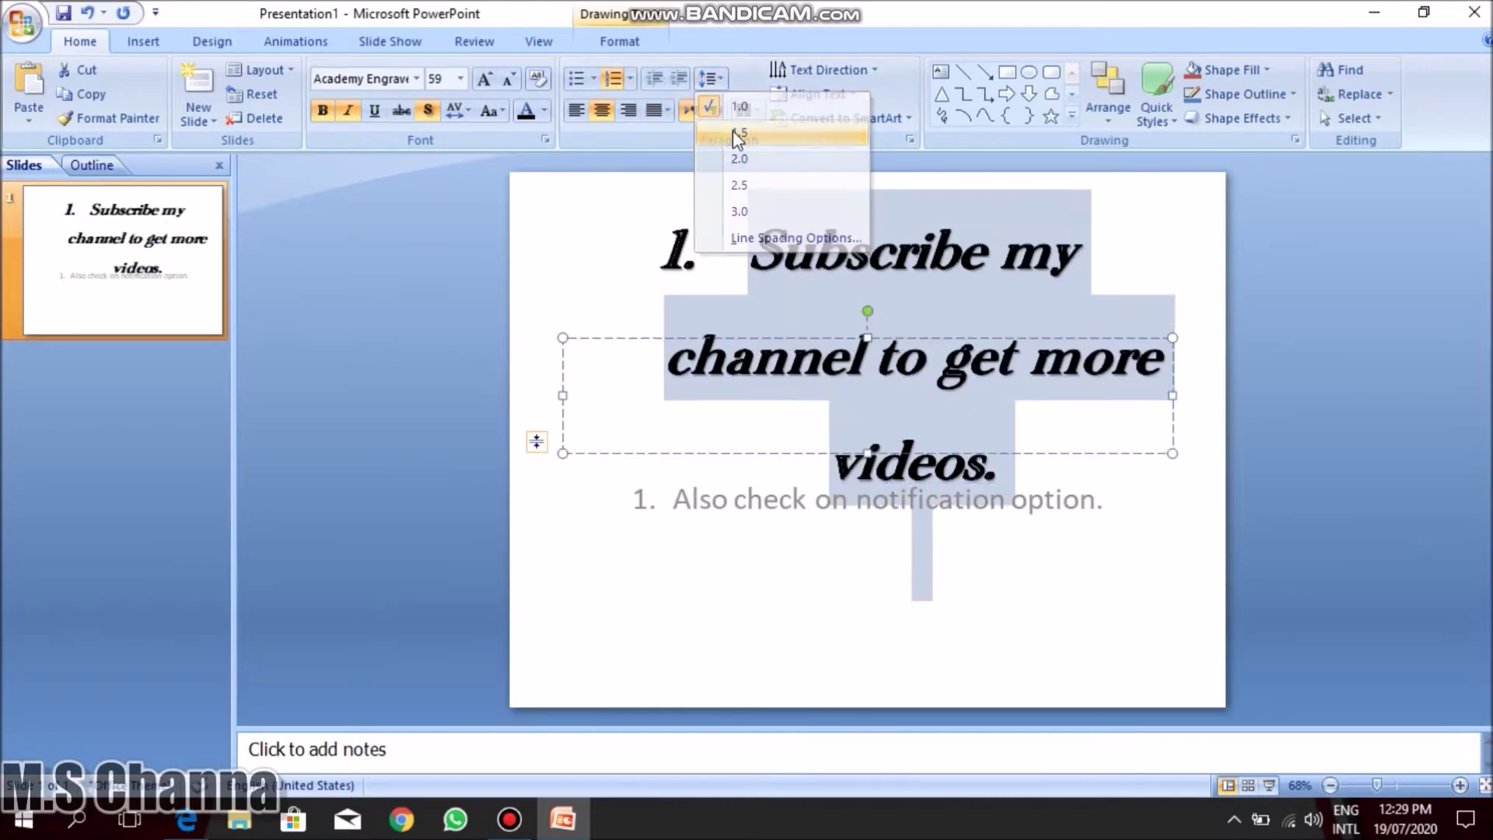
{"action": "key", "text": "ctrl+z"}
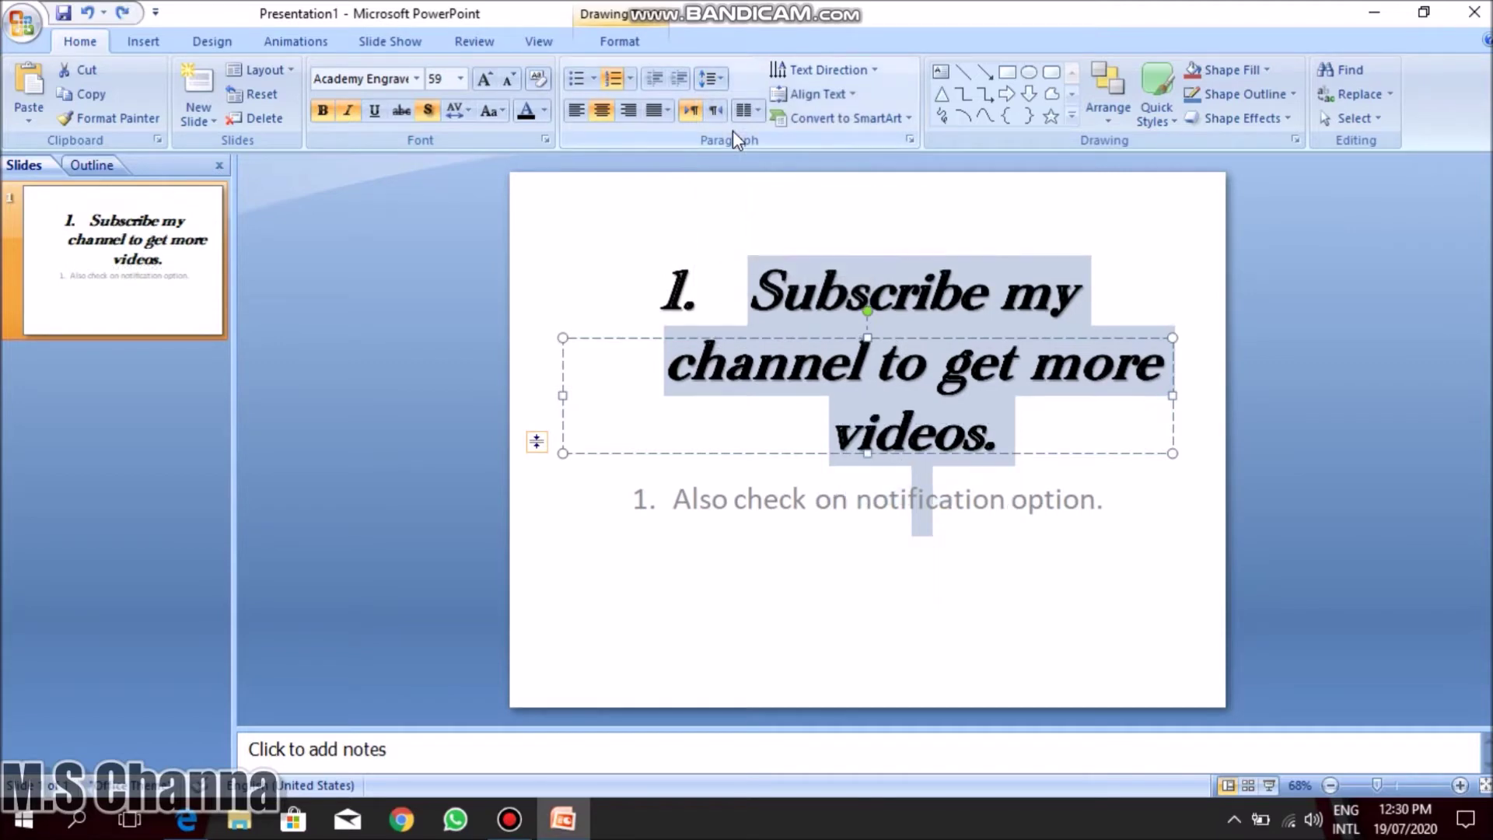
Exit title editing and bring up the Text Direction choices for the title box.
{"action": "left_click", "coordinate": [711, 78]}
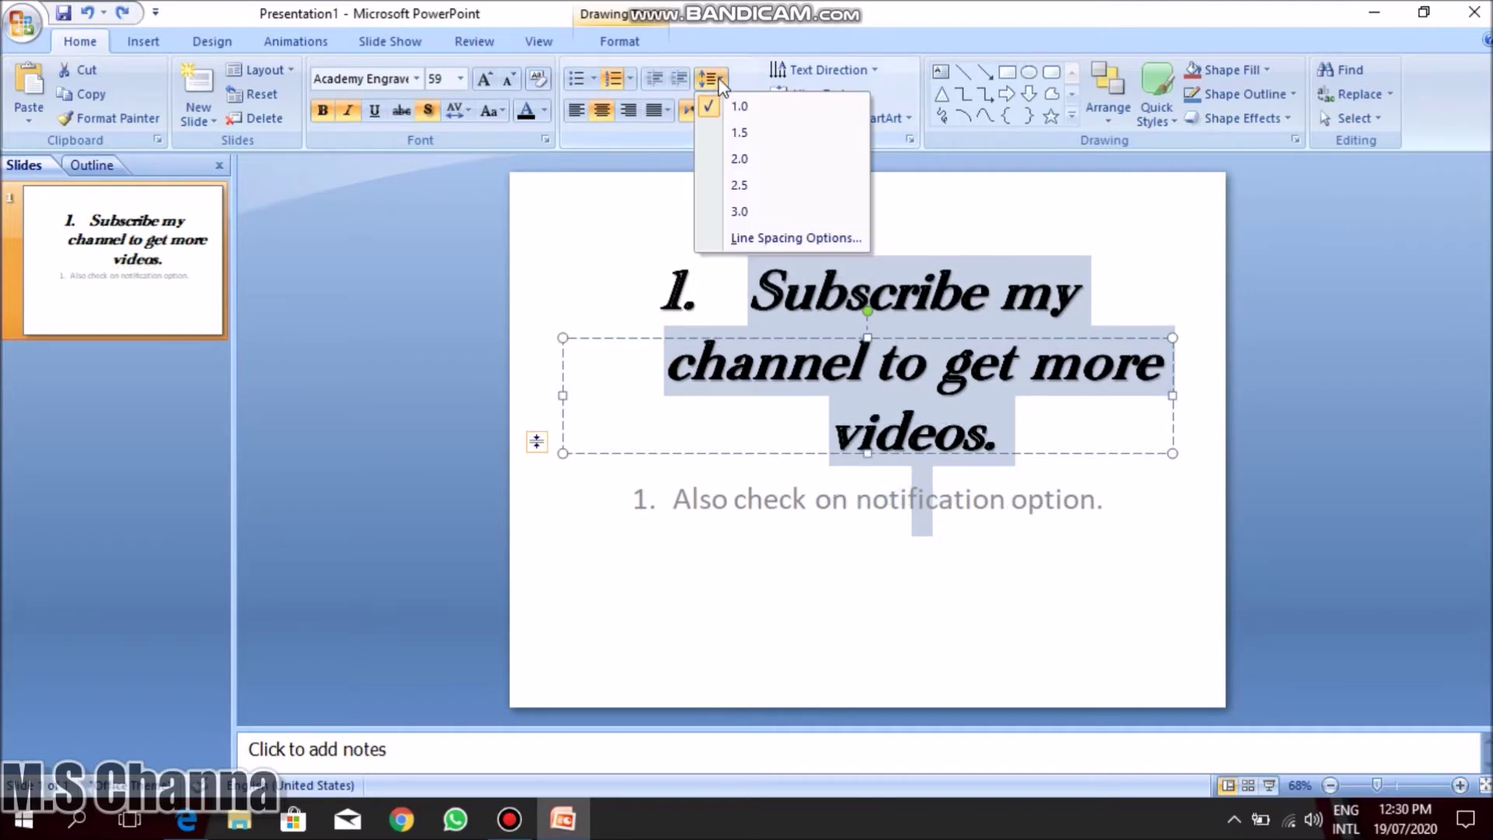
{"action": "key", "text": "Escape"}
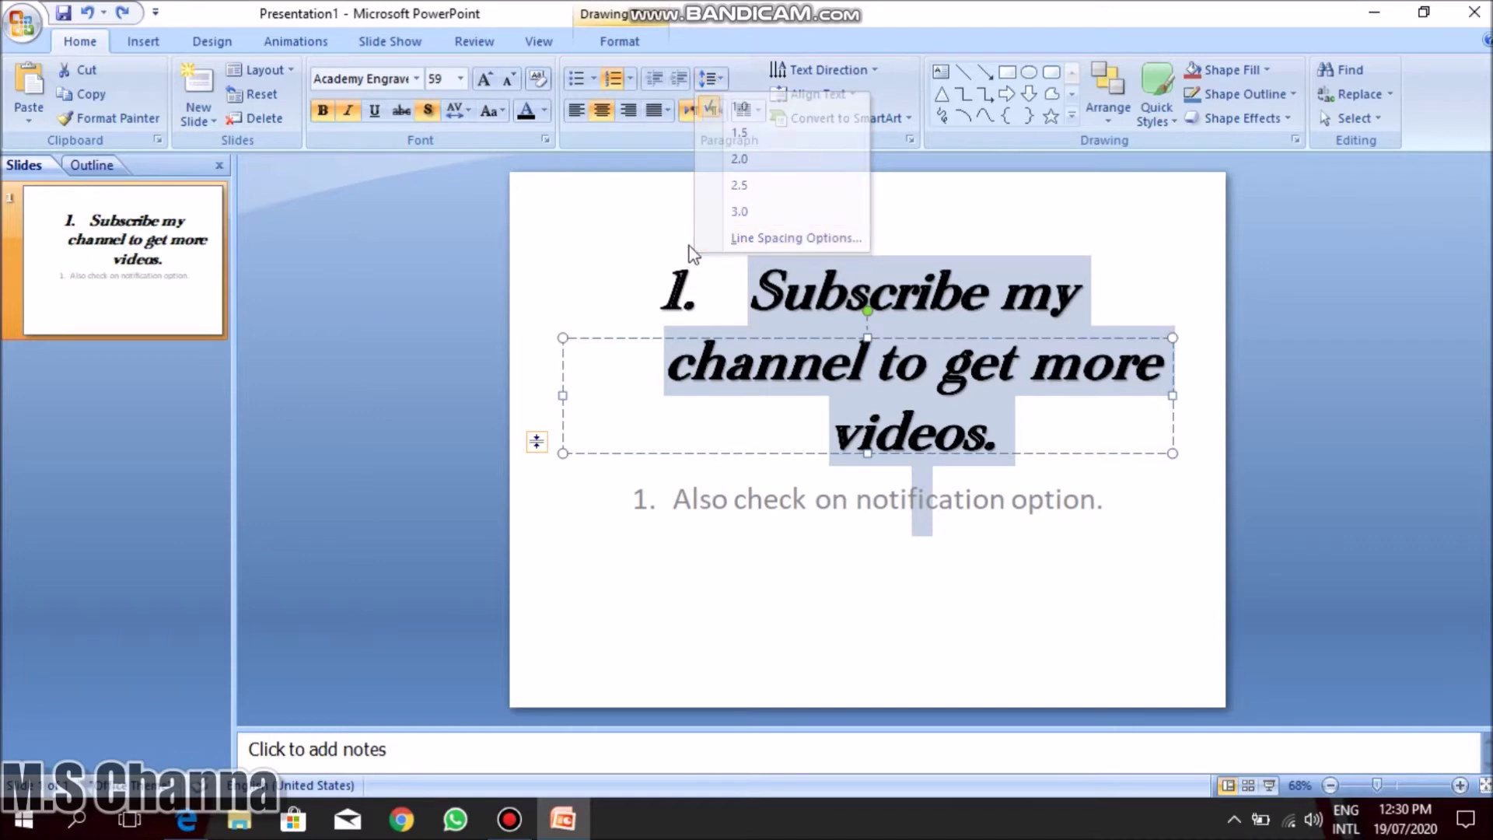
{"action": "key", "text": "Escape"}
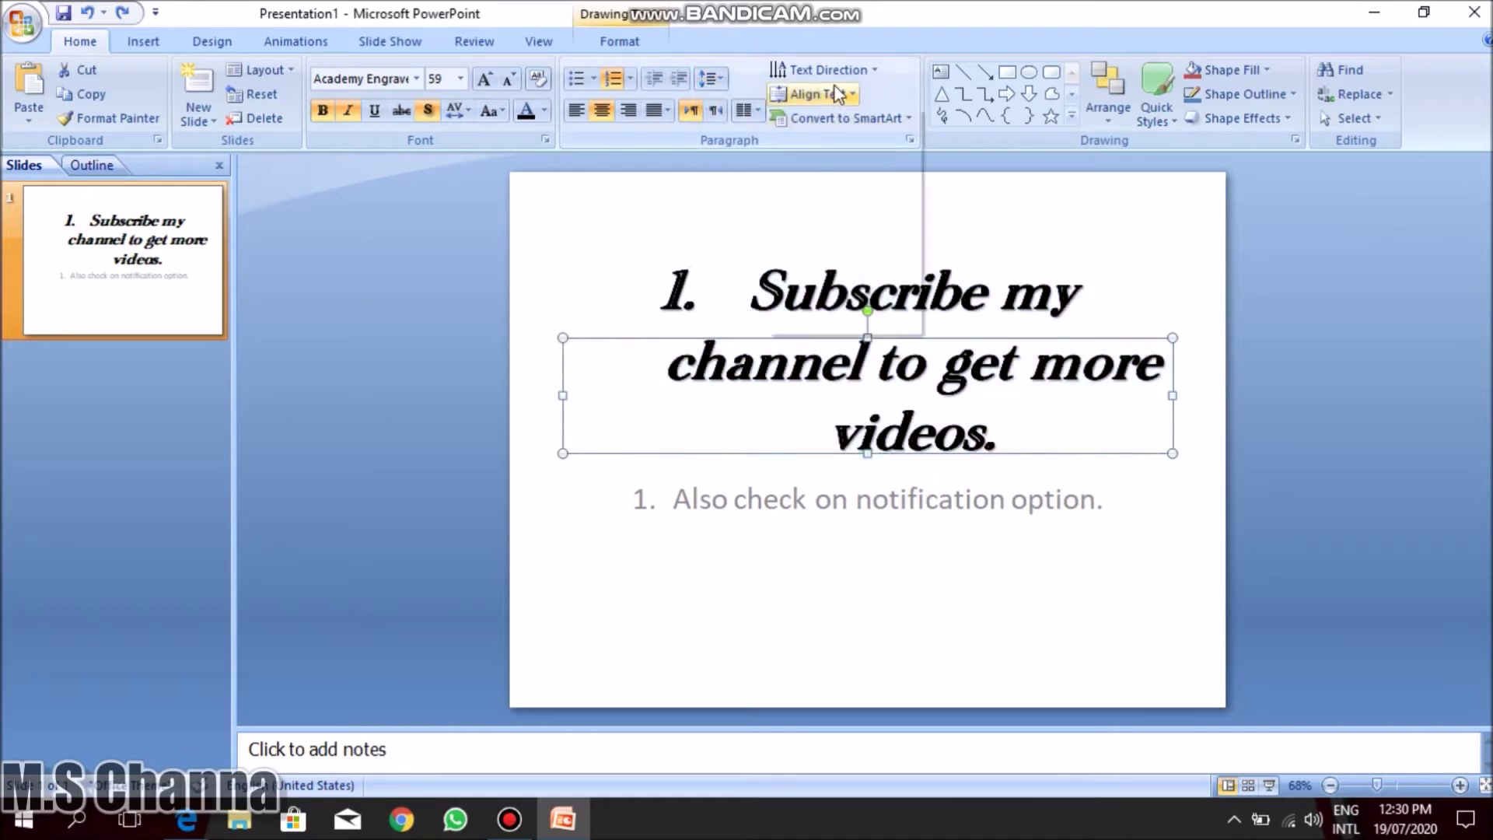
{"action": "left_click", "coordinate": [833, 93]}
{"action": "left_click", "coordinate": [835, 72]}
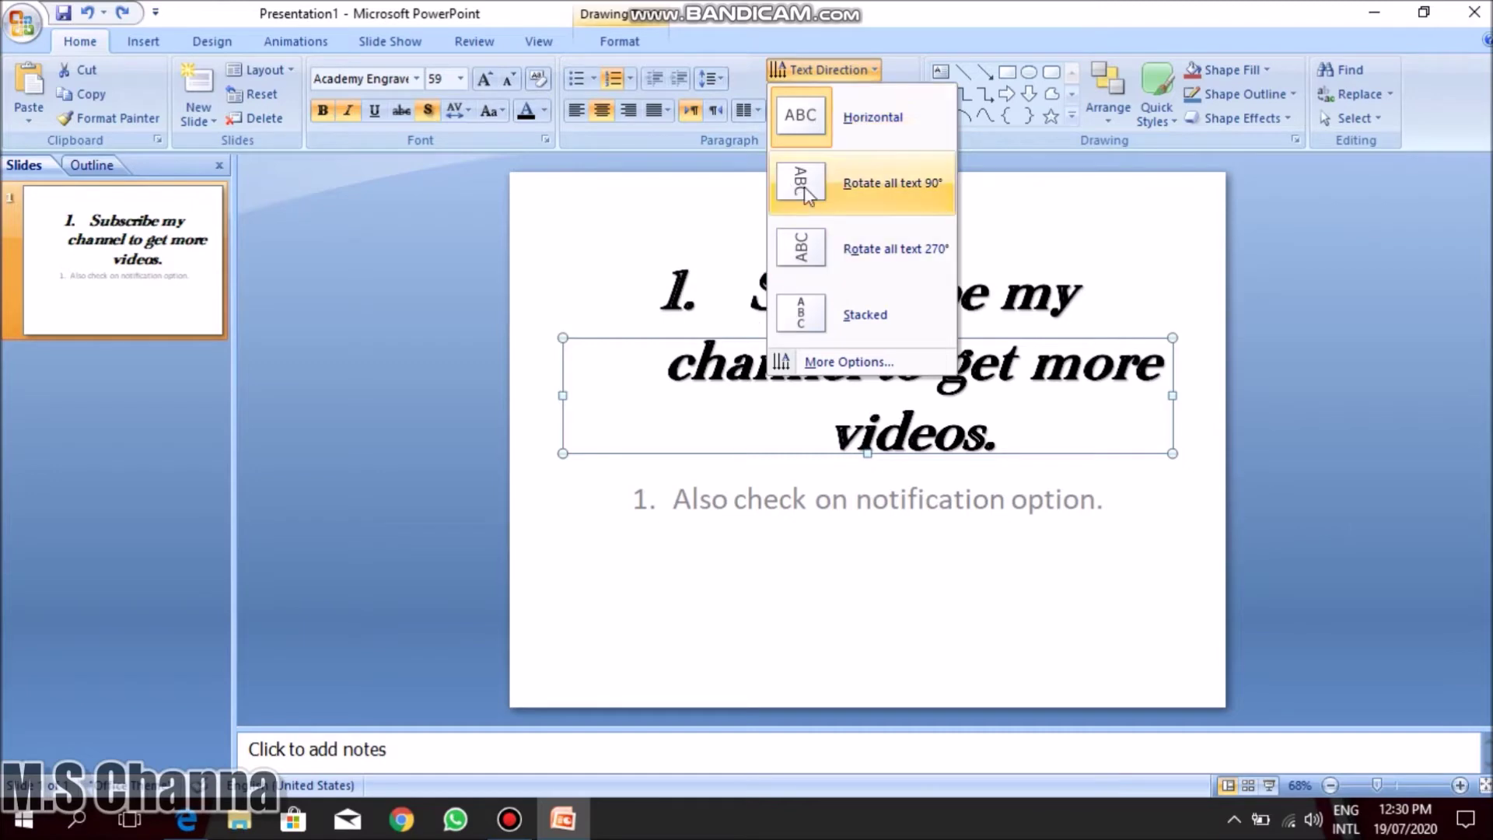
{"action": "left_click", "coordinate": [804, 185]}
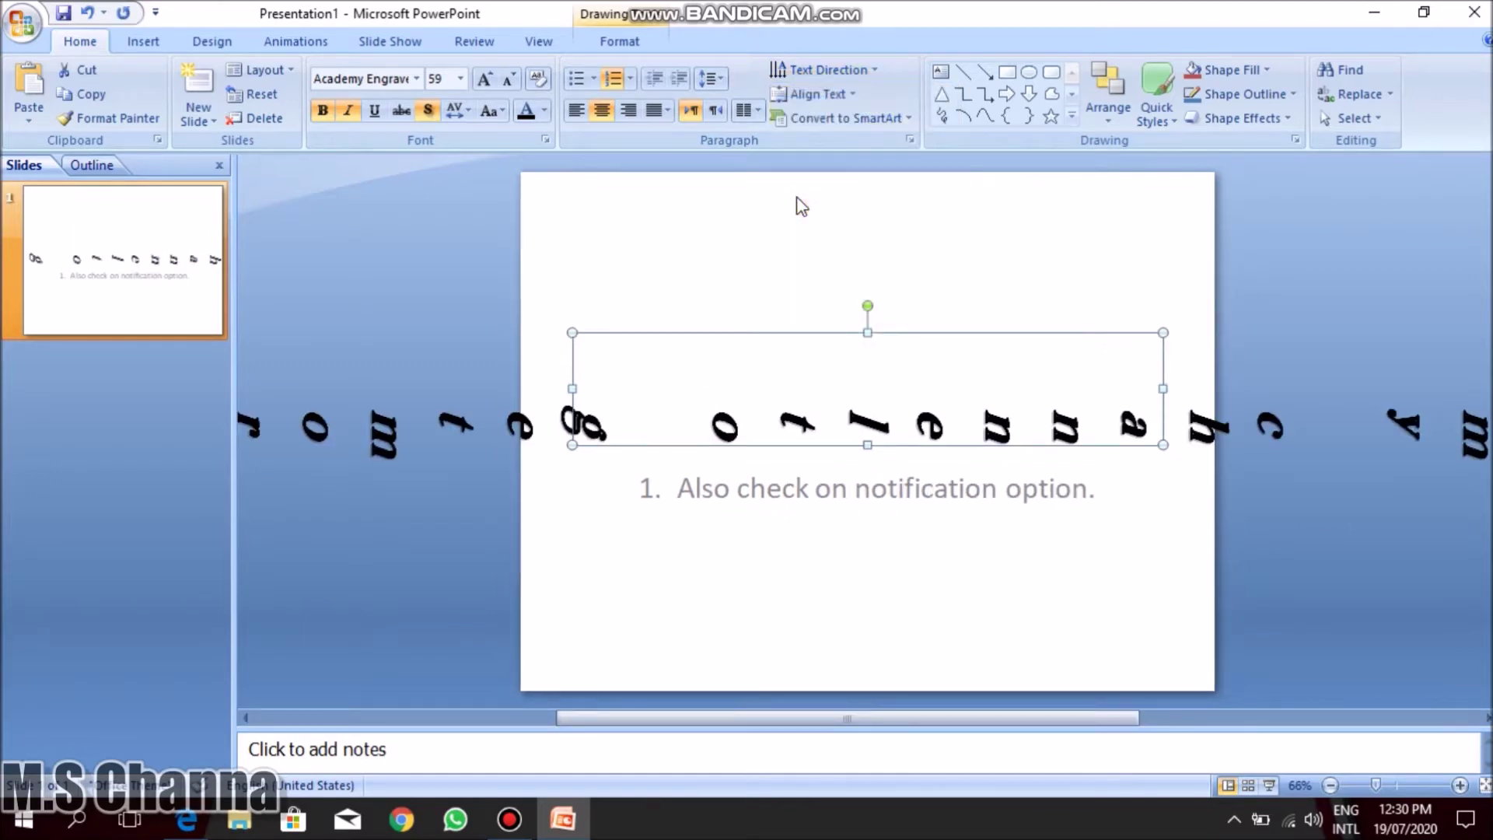
{"action": "key", "text": "ctrl+z"}
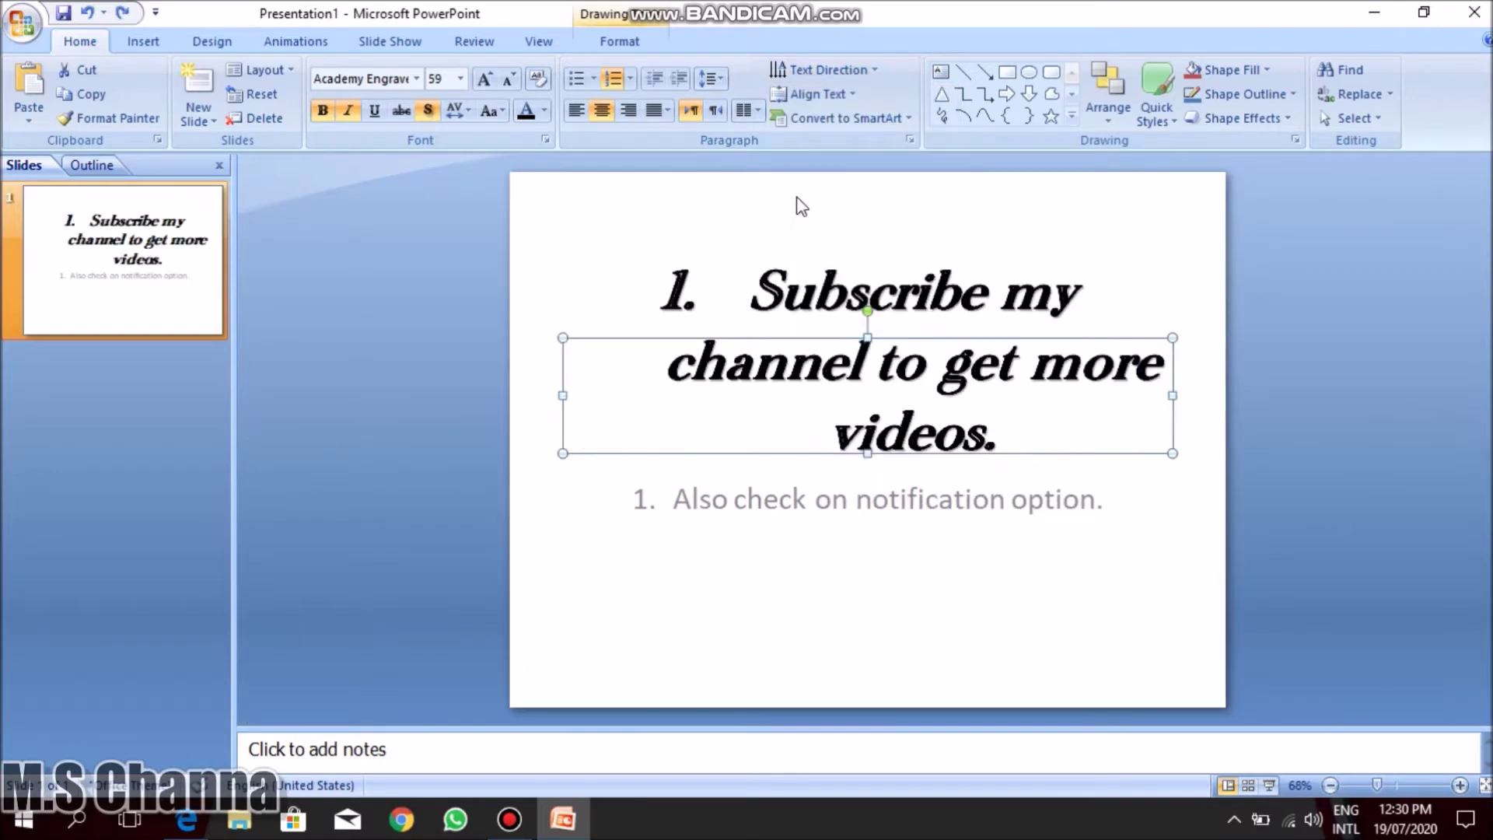
{"action": "left_click", "coordinate": [826, 69]}
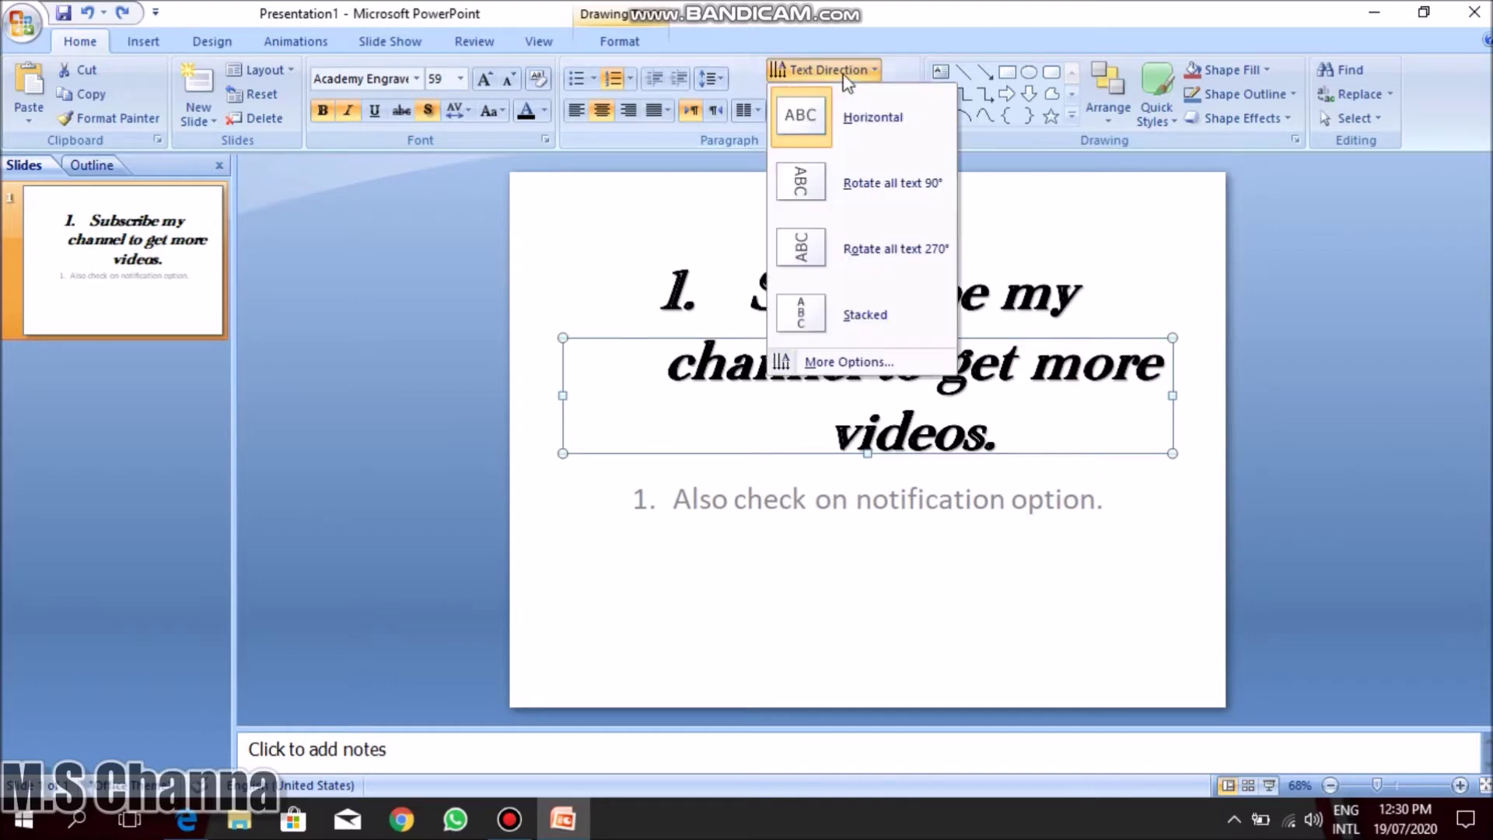
{"action": "left_click", "coordinate": [822, 252]}
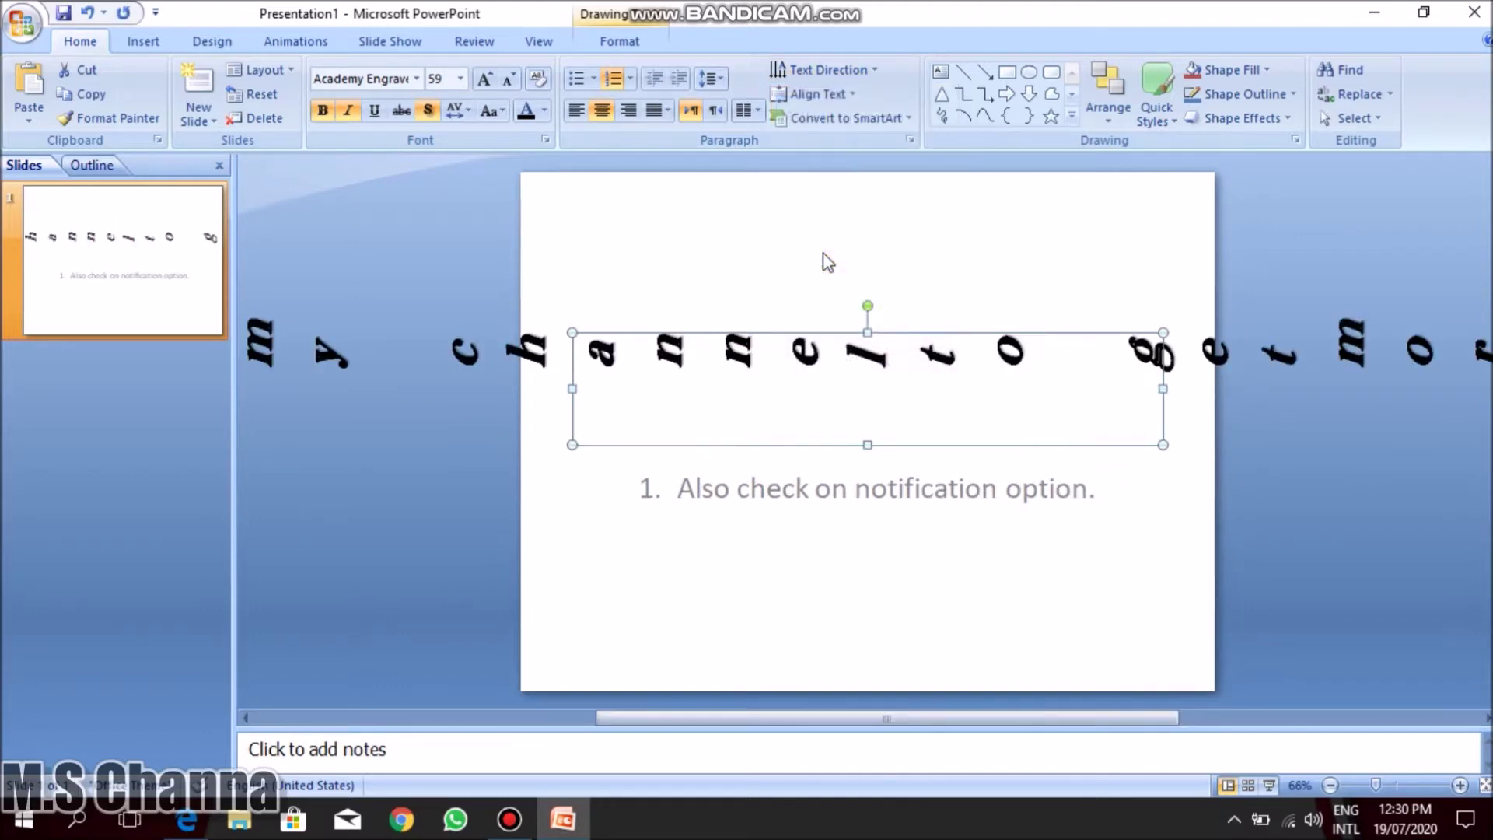
{"action": "key", "text": "ctrl+z"}
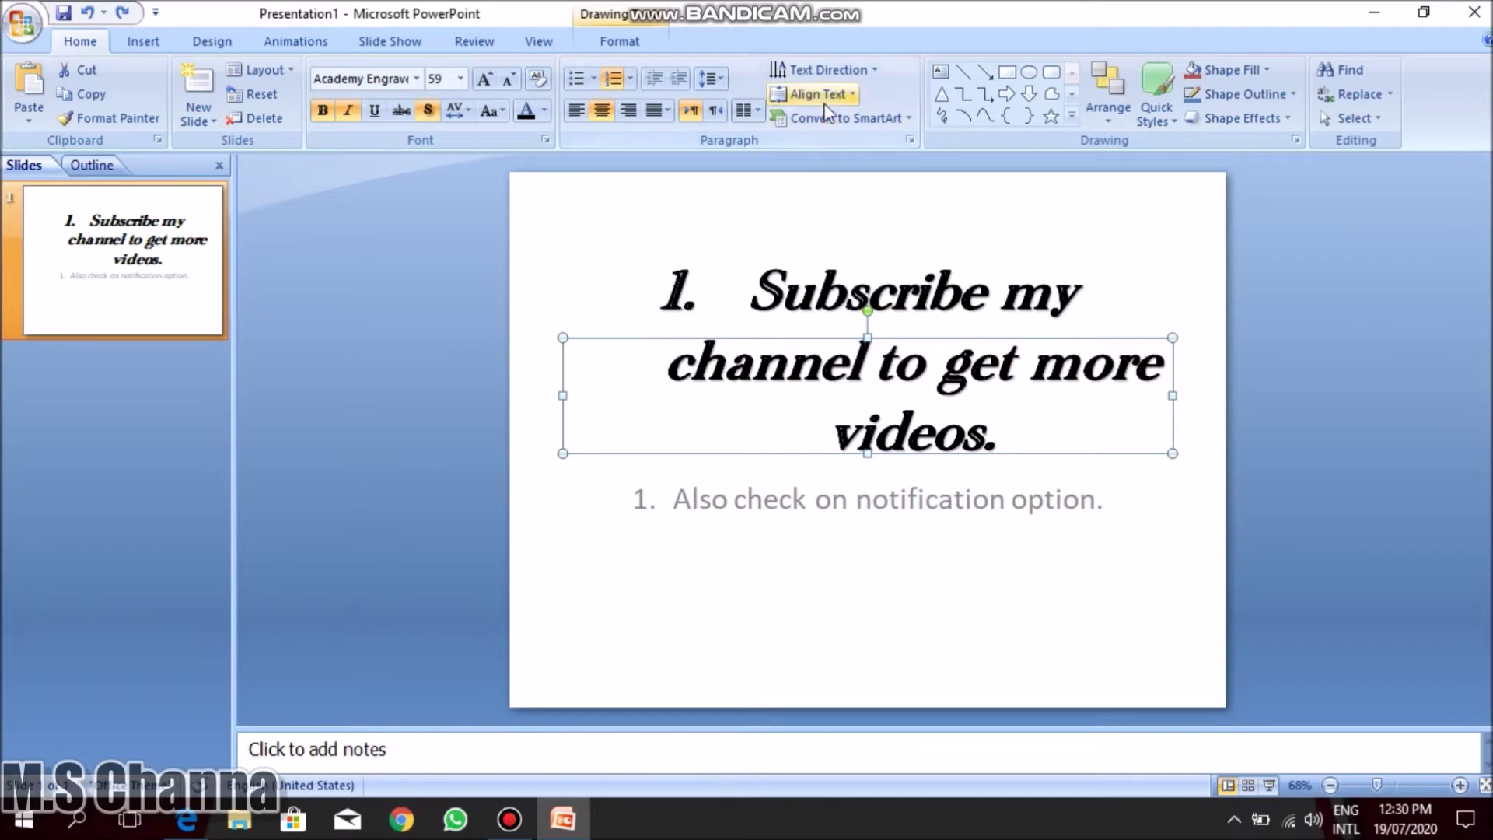
{"action": "left_click", "coordinate": [826, 70]}
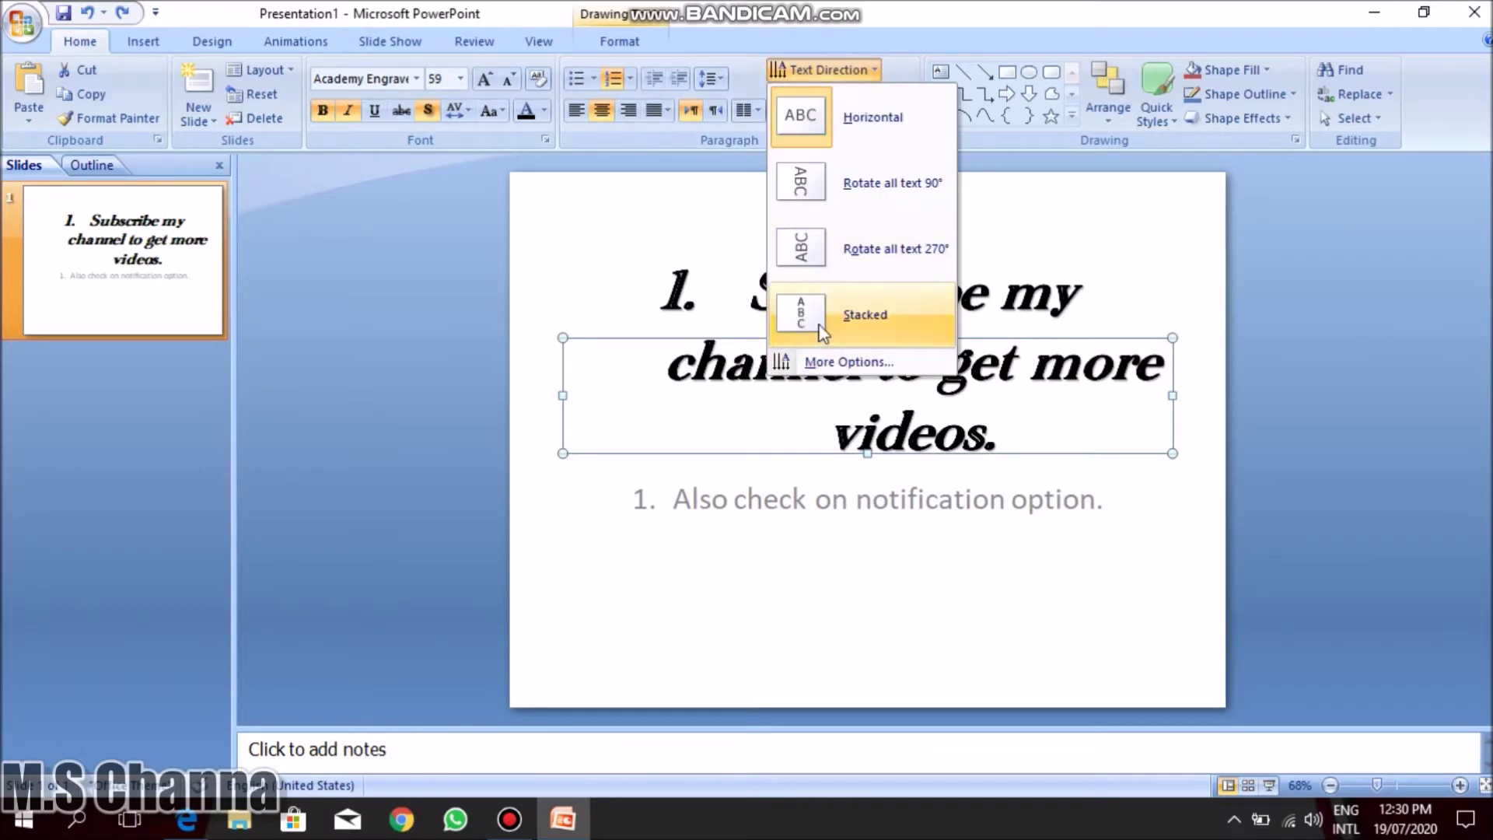
{"action": "left_click", "coordinate": [822, 311]}
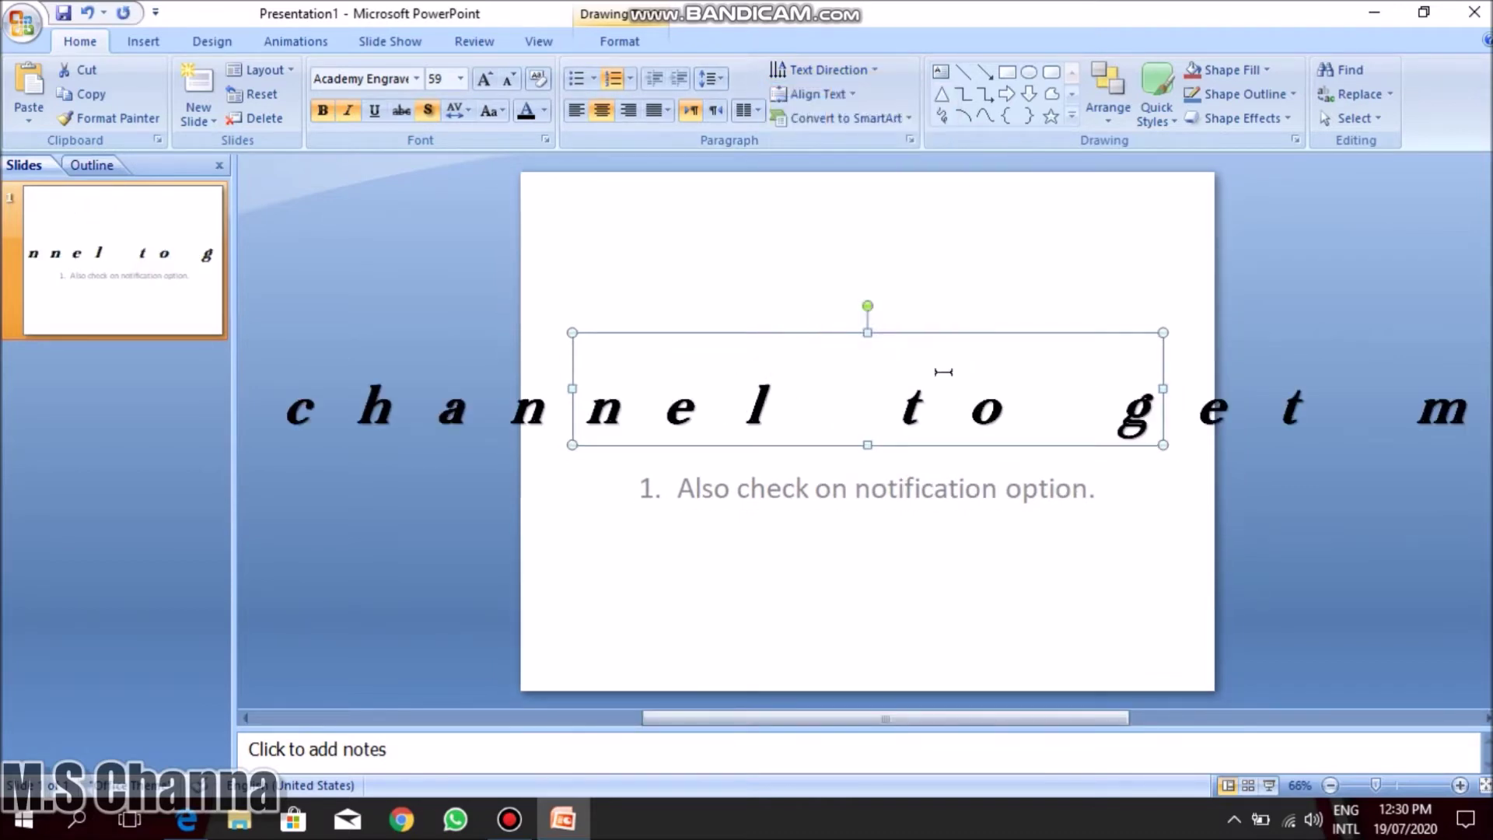
{"action": "key", "text": "ctrl+z"}
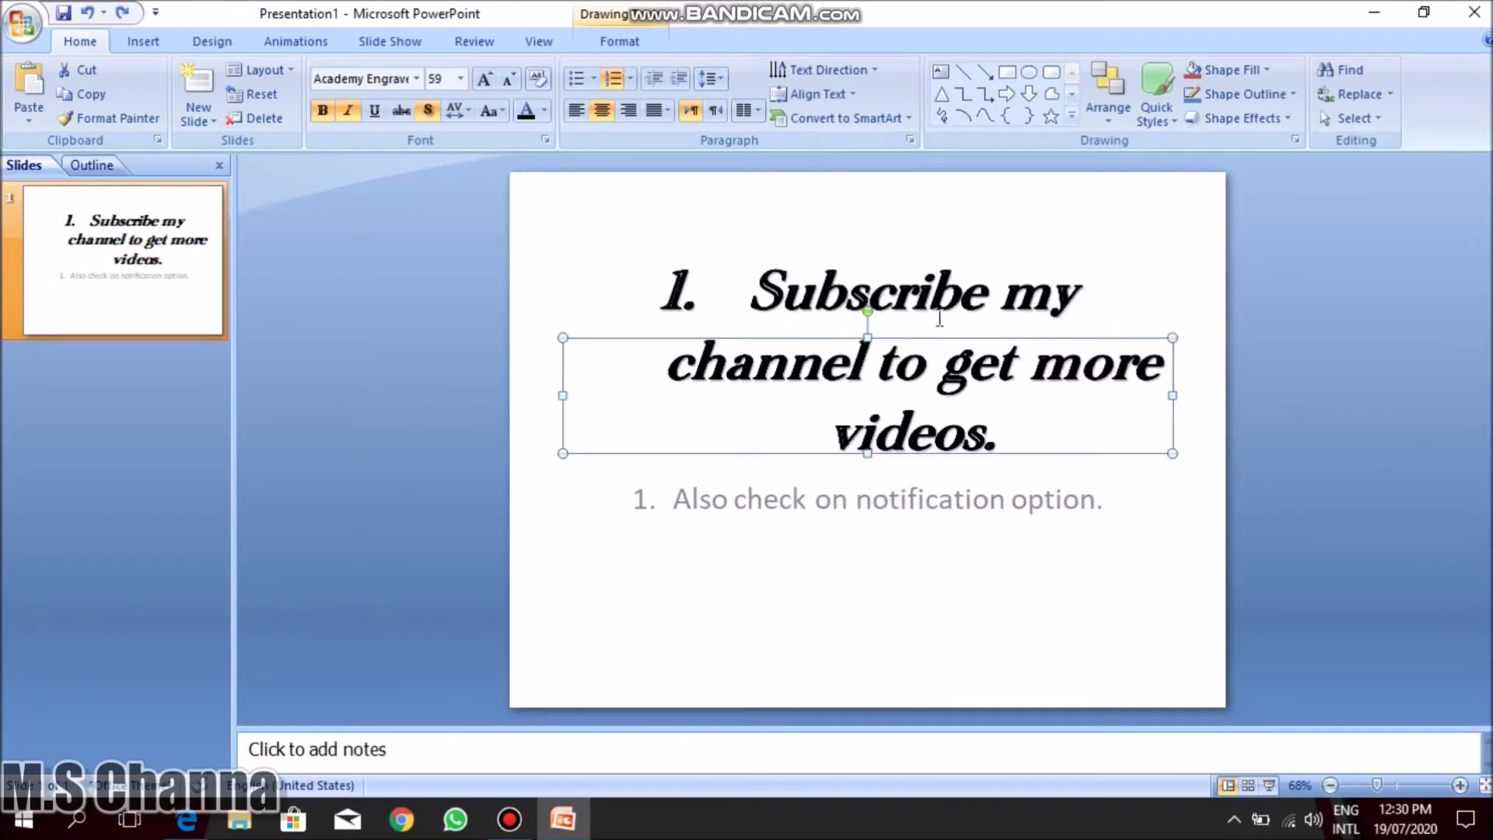
{"action": "key", "text": "ctrl+a"}
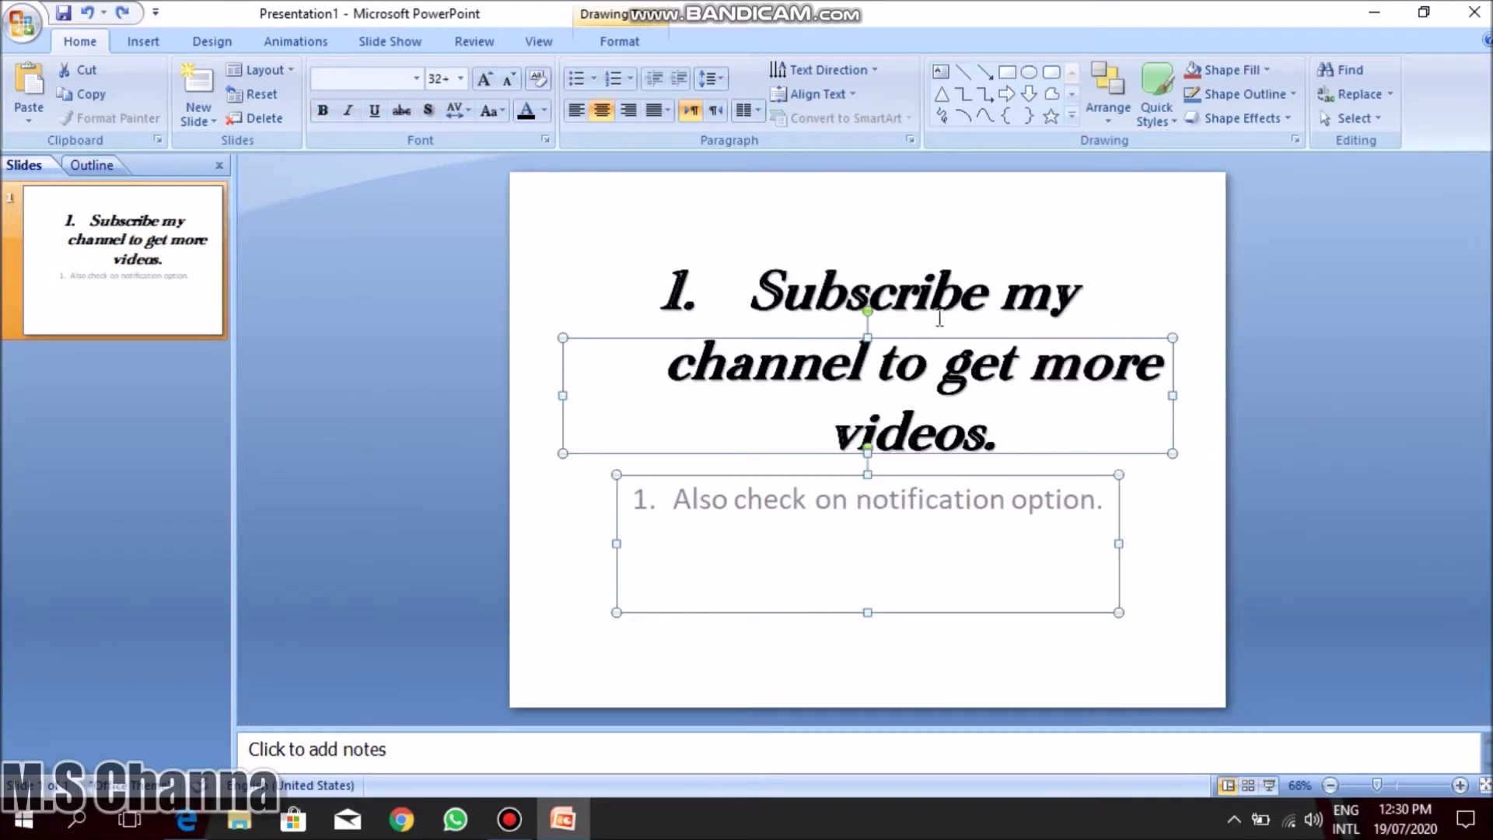
Replace the title text with 'My', remove its numbering and centre it.
{"action": "left_click", "coordinate": [941, 378]}
{"action": "key", "text": "ctrl+a"}
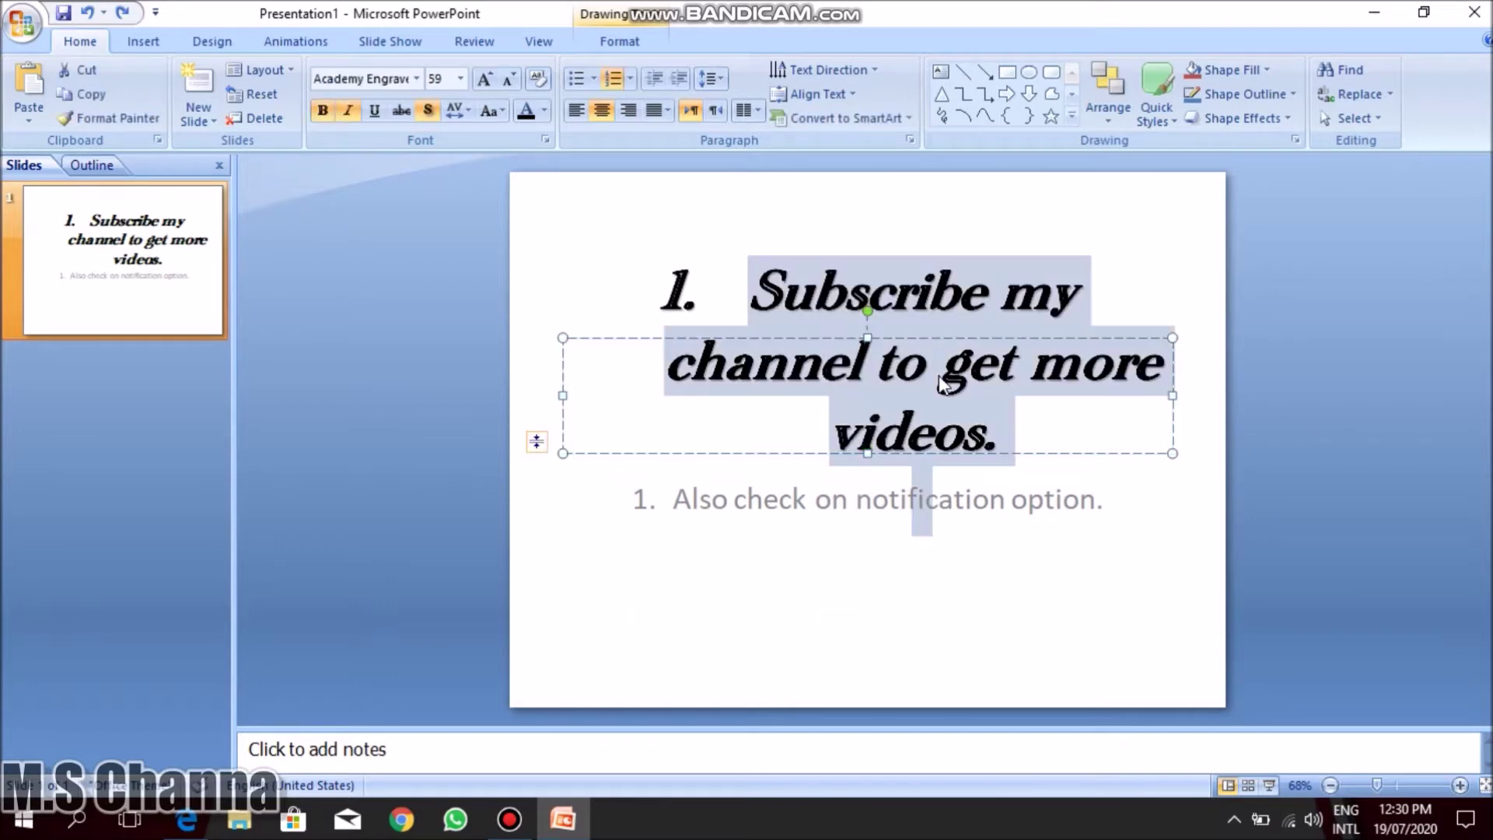
{"action": "type", "text": "My"}
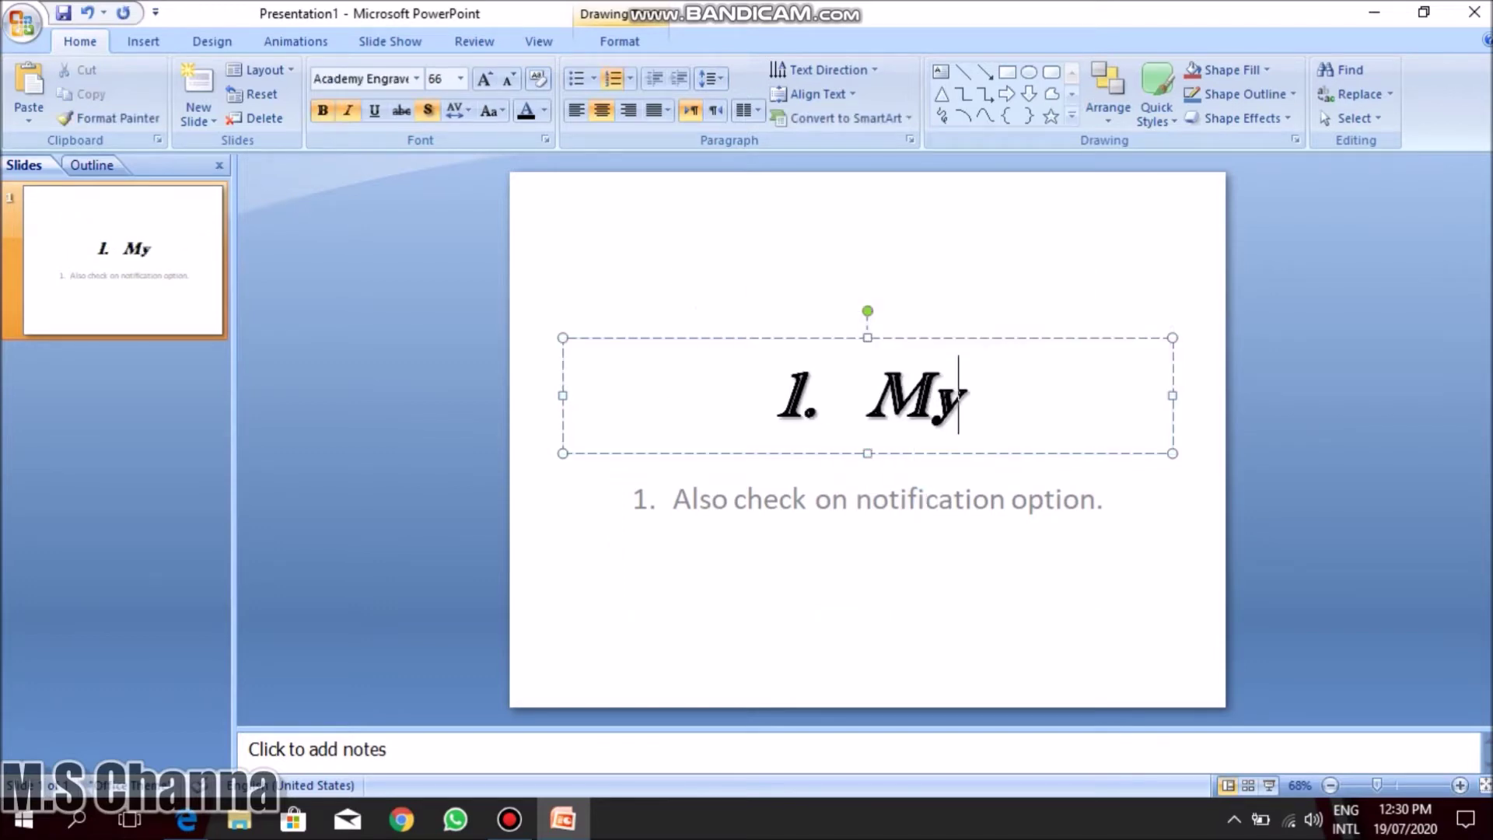
{"action": "left_click", "coordinate": [629, 109]}
{"action": "left_click", "coordinate": [611, 83]}
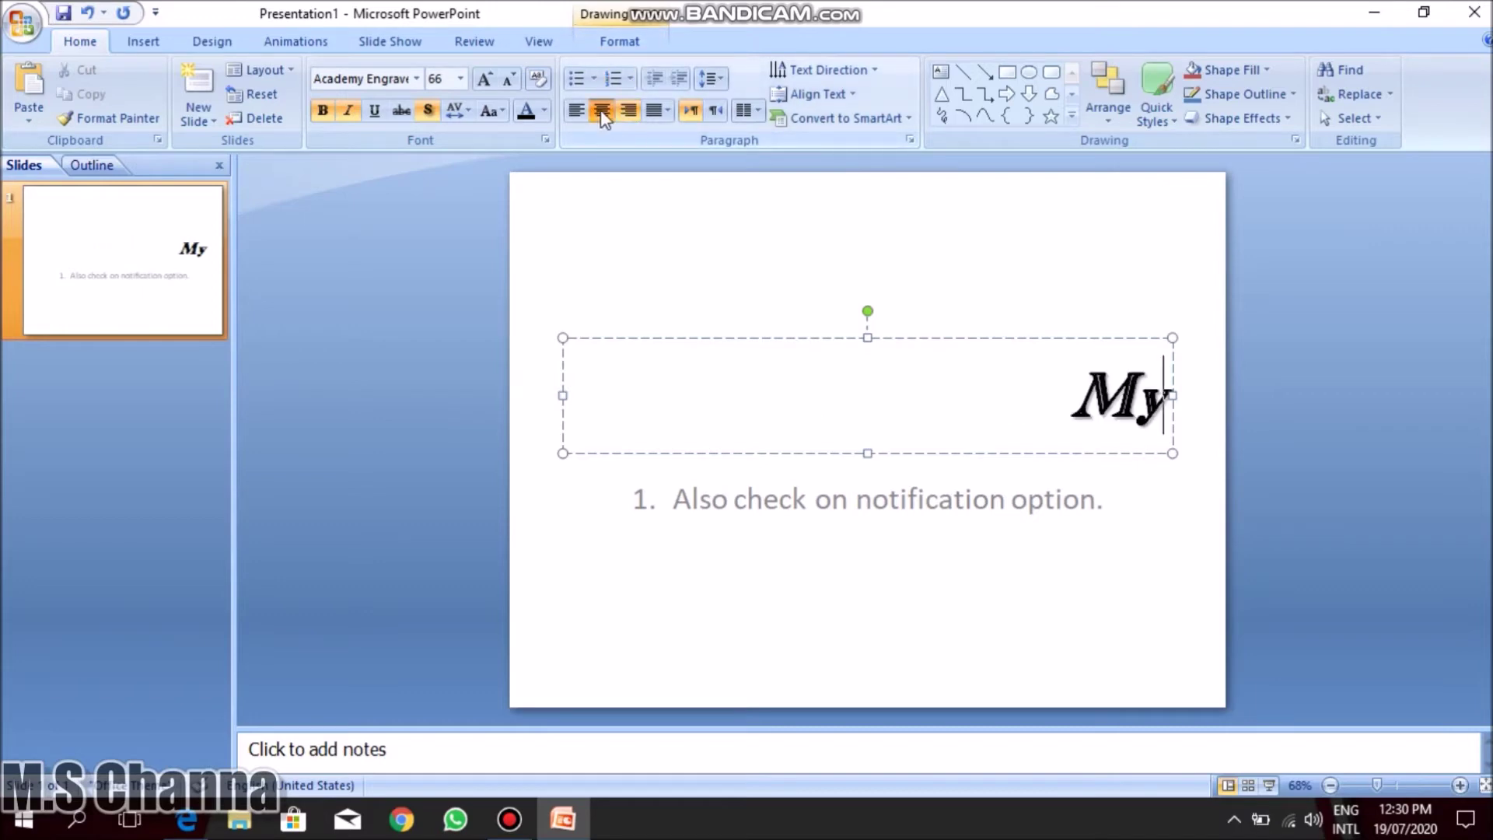
{"action": "left_click", "coordinate": [602, 109]}
Try rotating 'My' 90°, 270° and stacked, then set it back to horizontal.
{"action": "left_click", "coordinate": [816, 71]}
{"action": "left_click", "coordinate": [818, 185]}
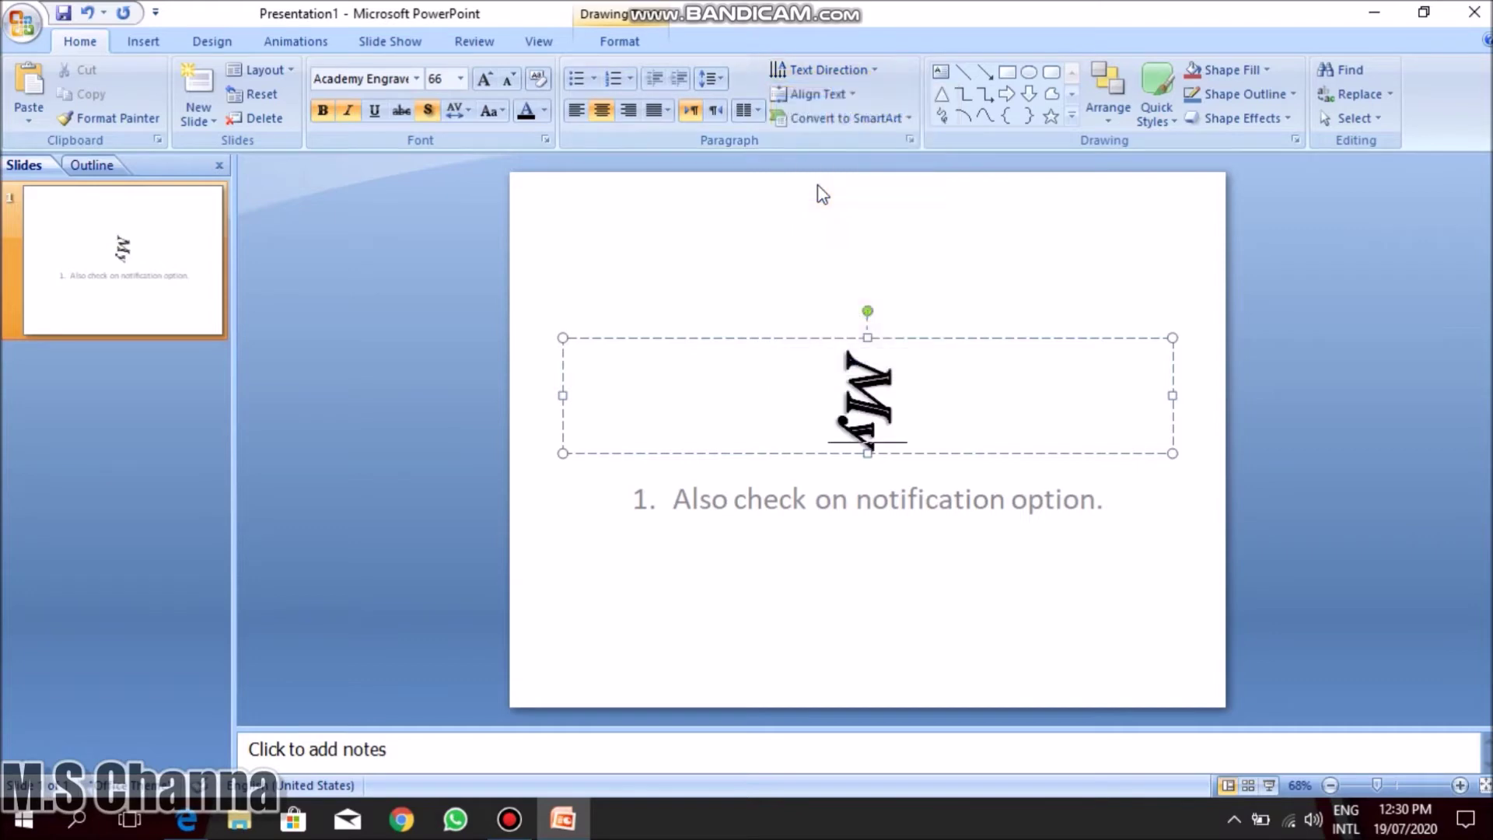
{"action": "left_click", "coordinate": [799, 73]}
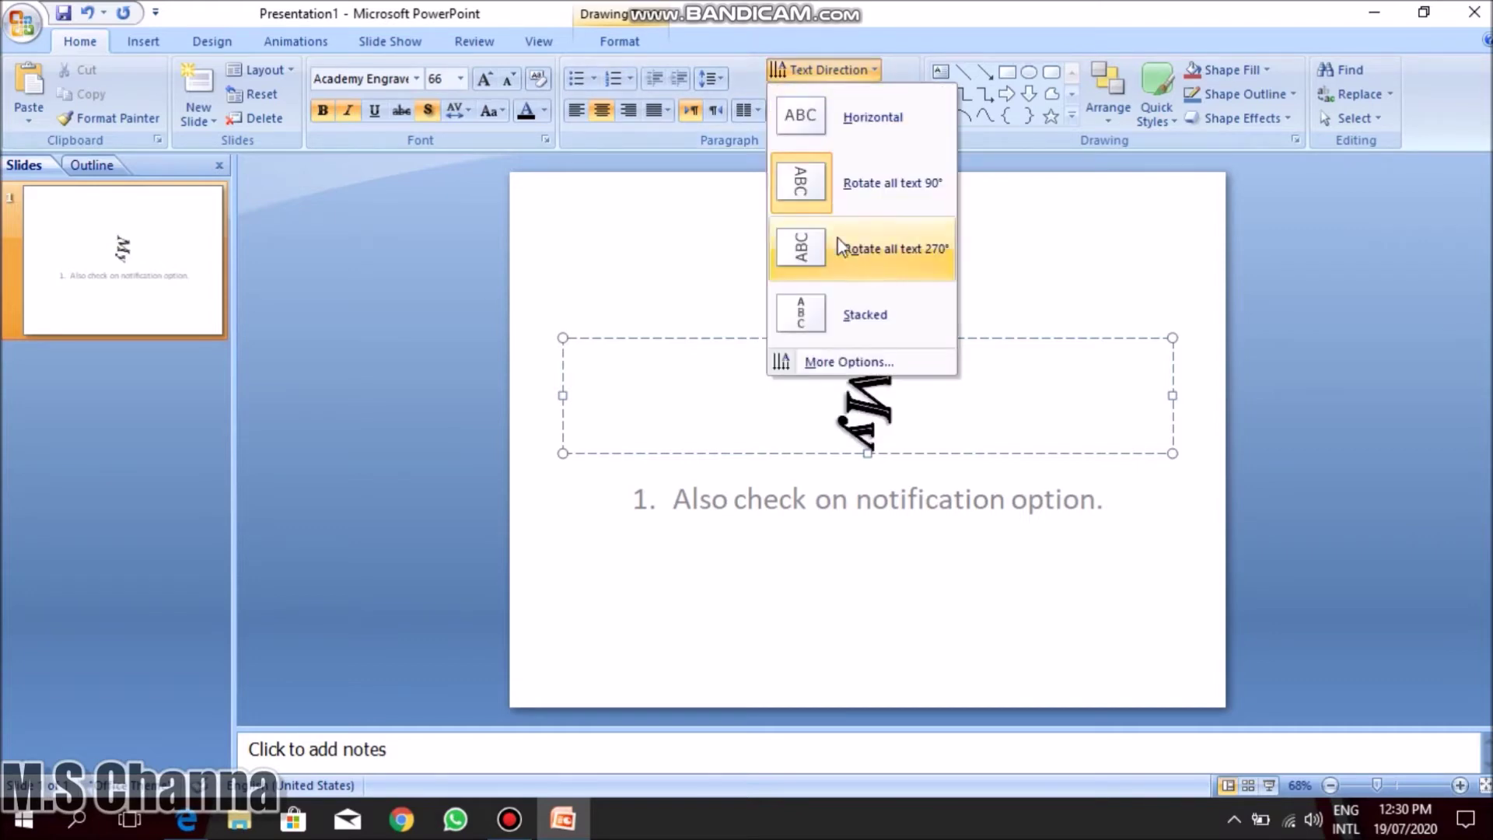
{"action": "left_click", "coordinate": [837, 244]}
{"action": "left_click", "coordinate": [823, 70]}
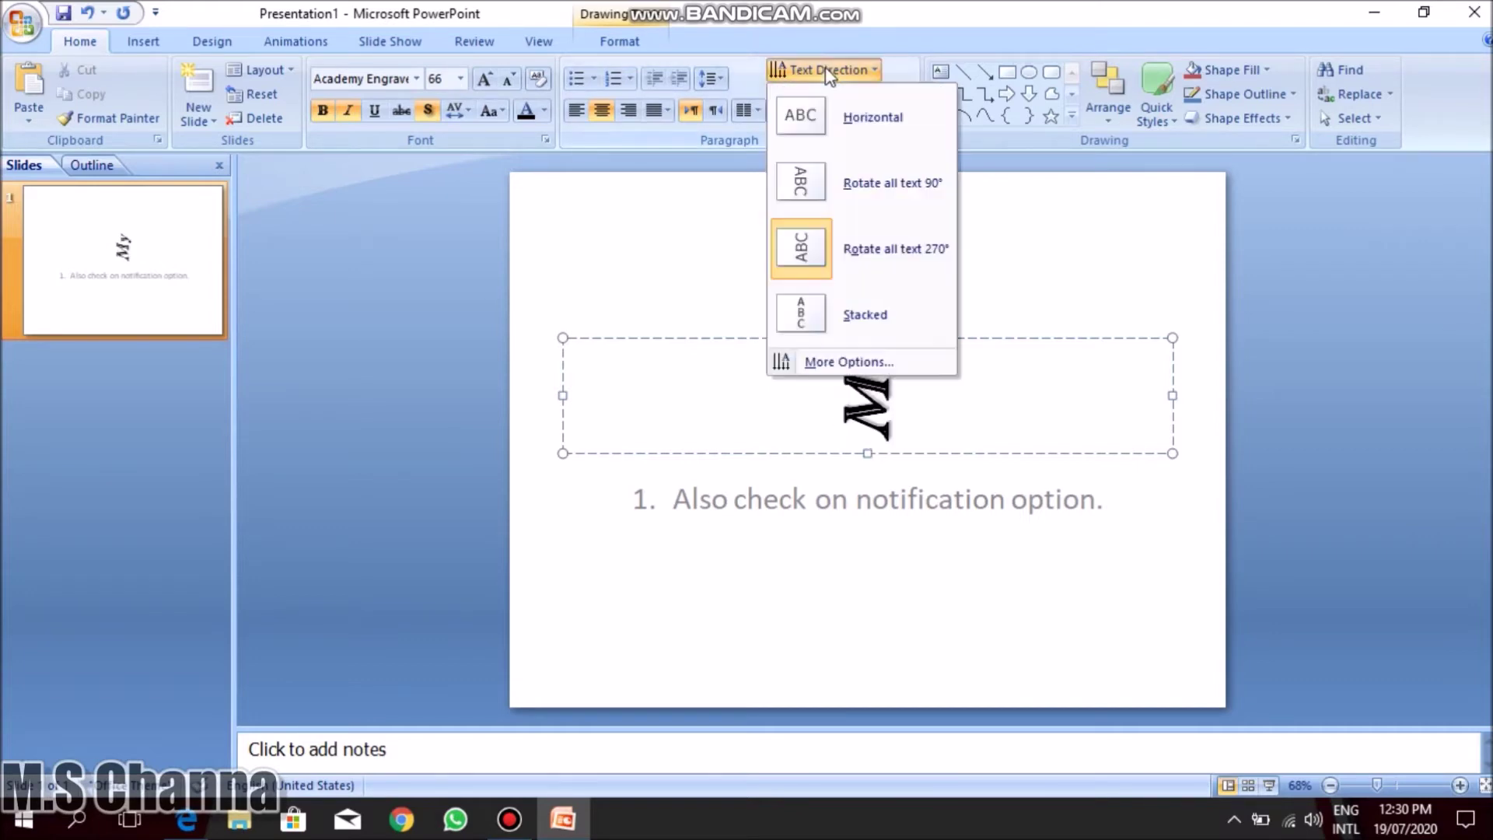
{"action": "left_click", "coordinate": [836, 340]}
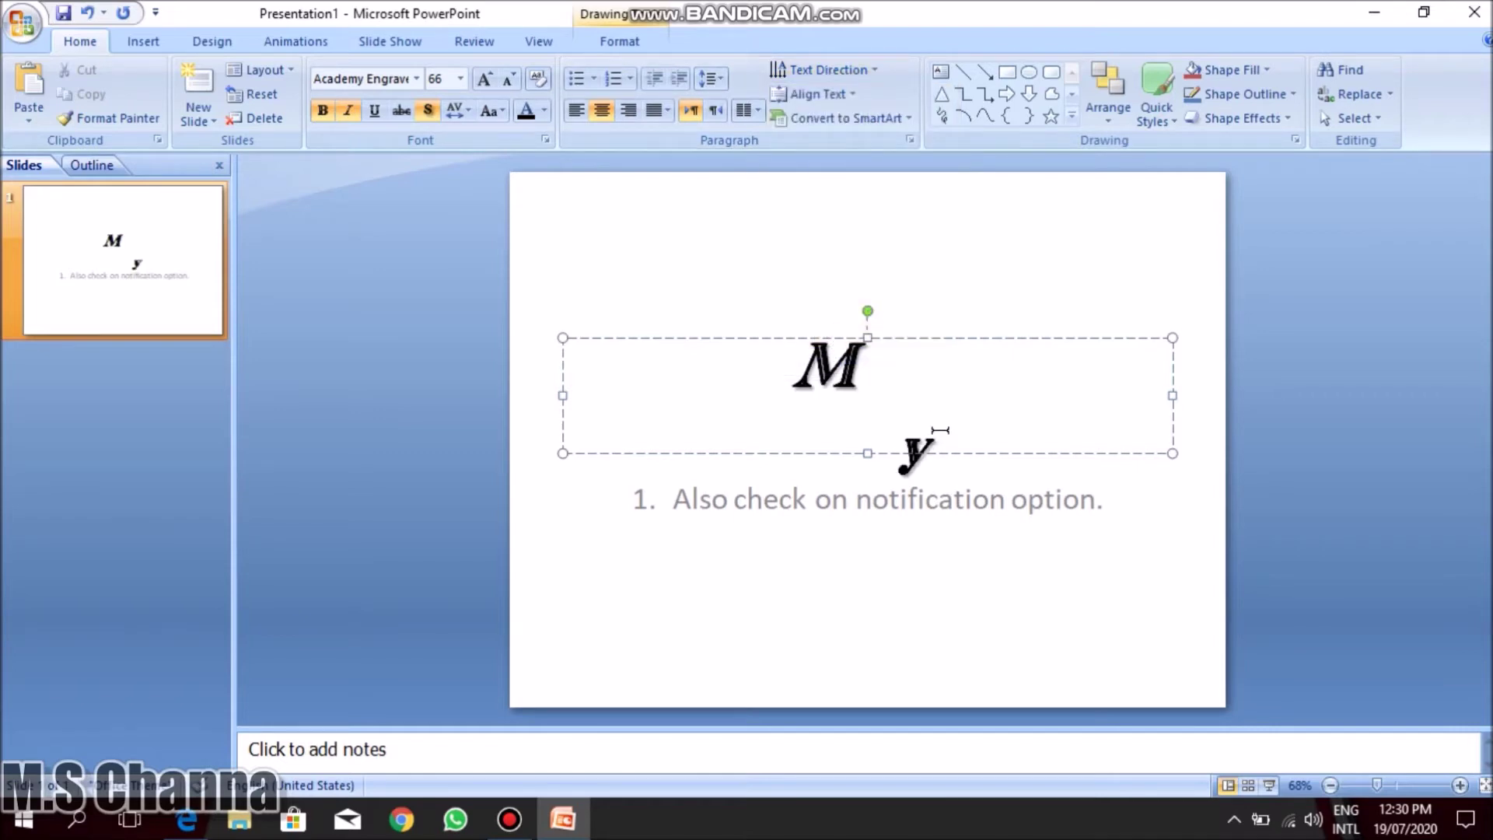
{"action": "key", "text": "ctrl+z"}
{"action": "left_click", "coordinate": [809, 69]}
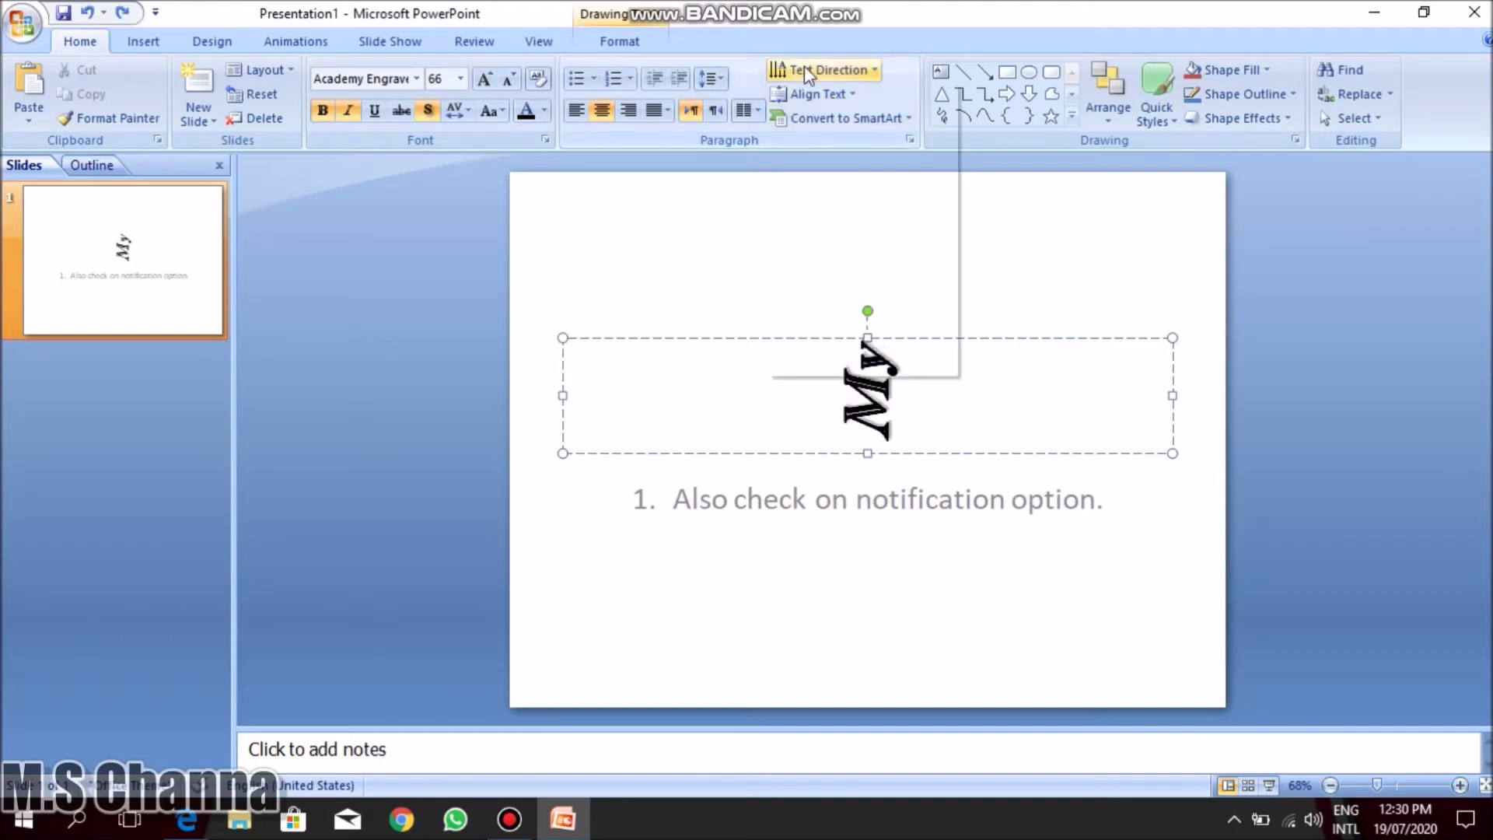
{"action": "left_click", "coordinate": [809, 115]}
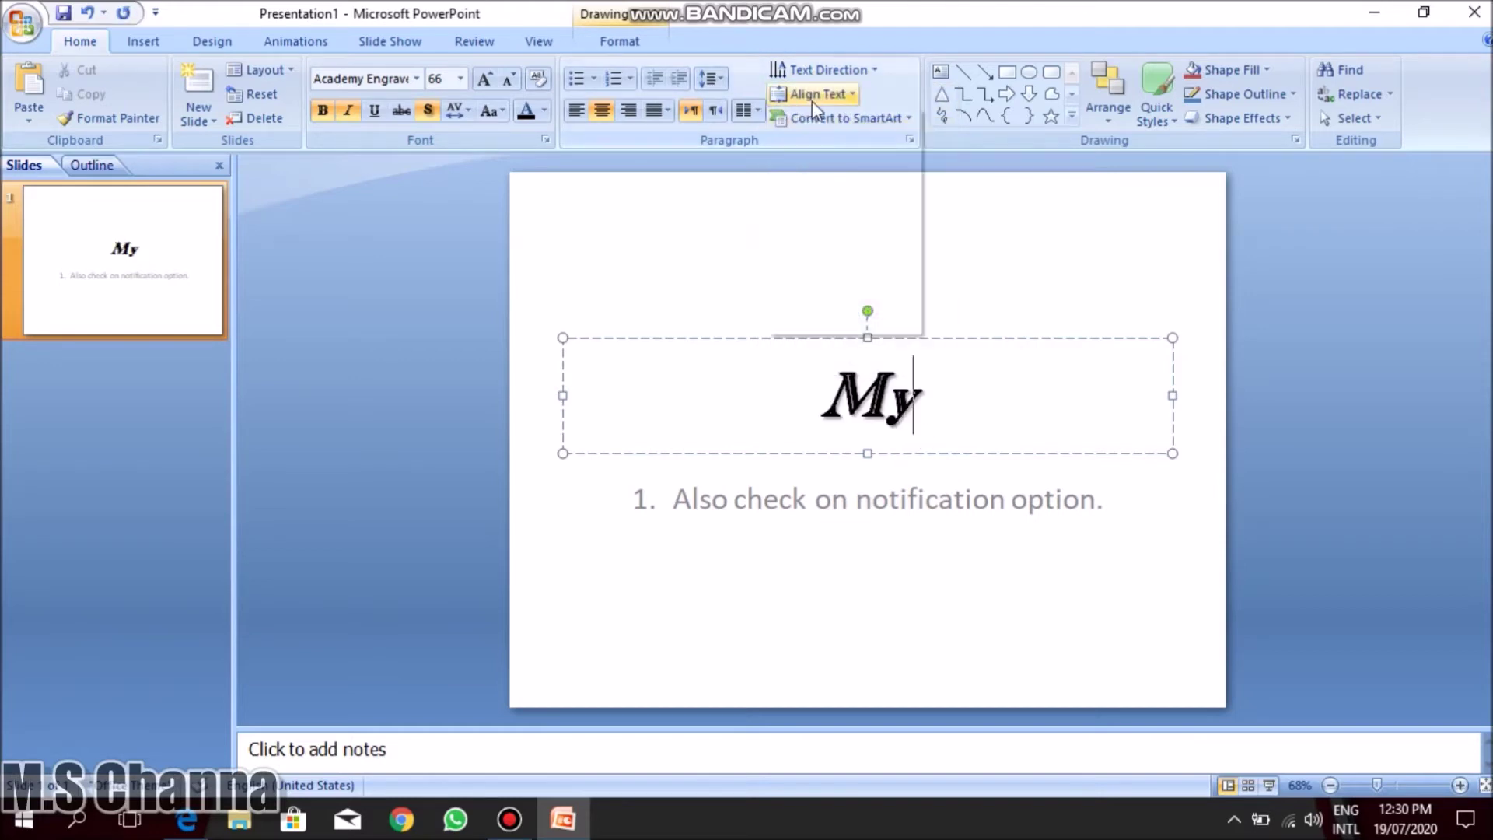
{"action": "left_click", "coordinate": [812, 100]}
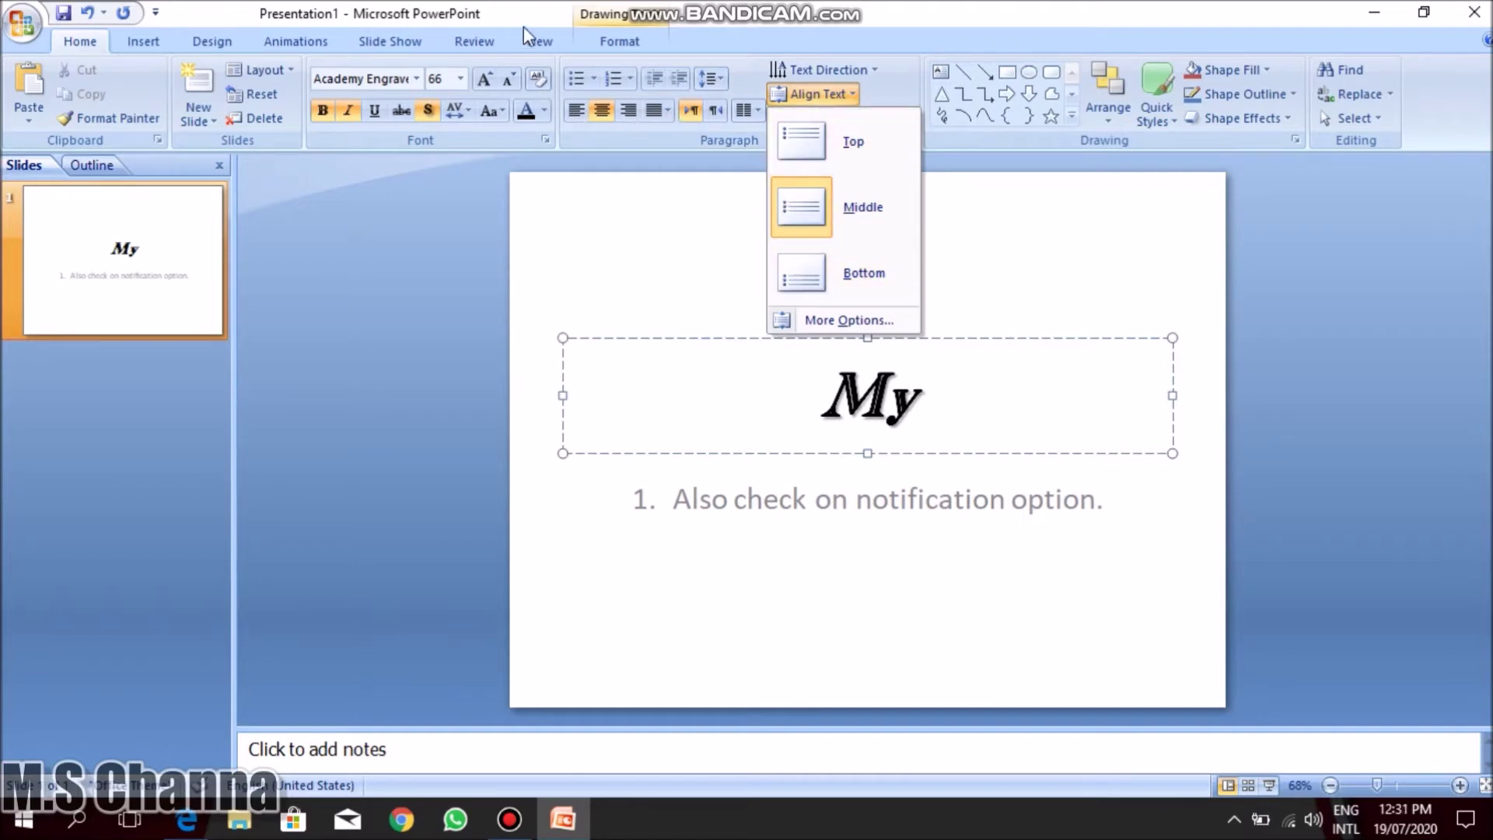
Try Top and Middle vertical alignment for 'My', then align it to Bottom.
{"action": "left_click", "coordinate": [826, 138]}
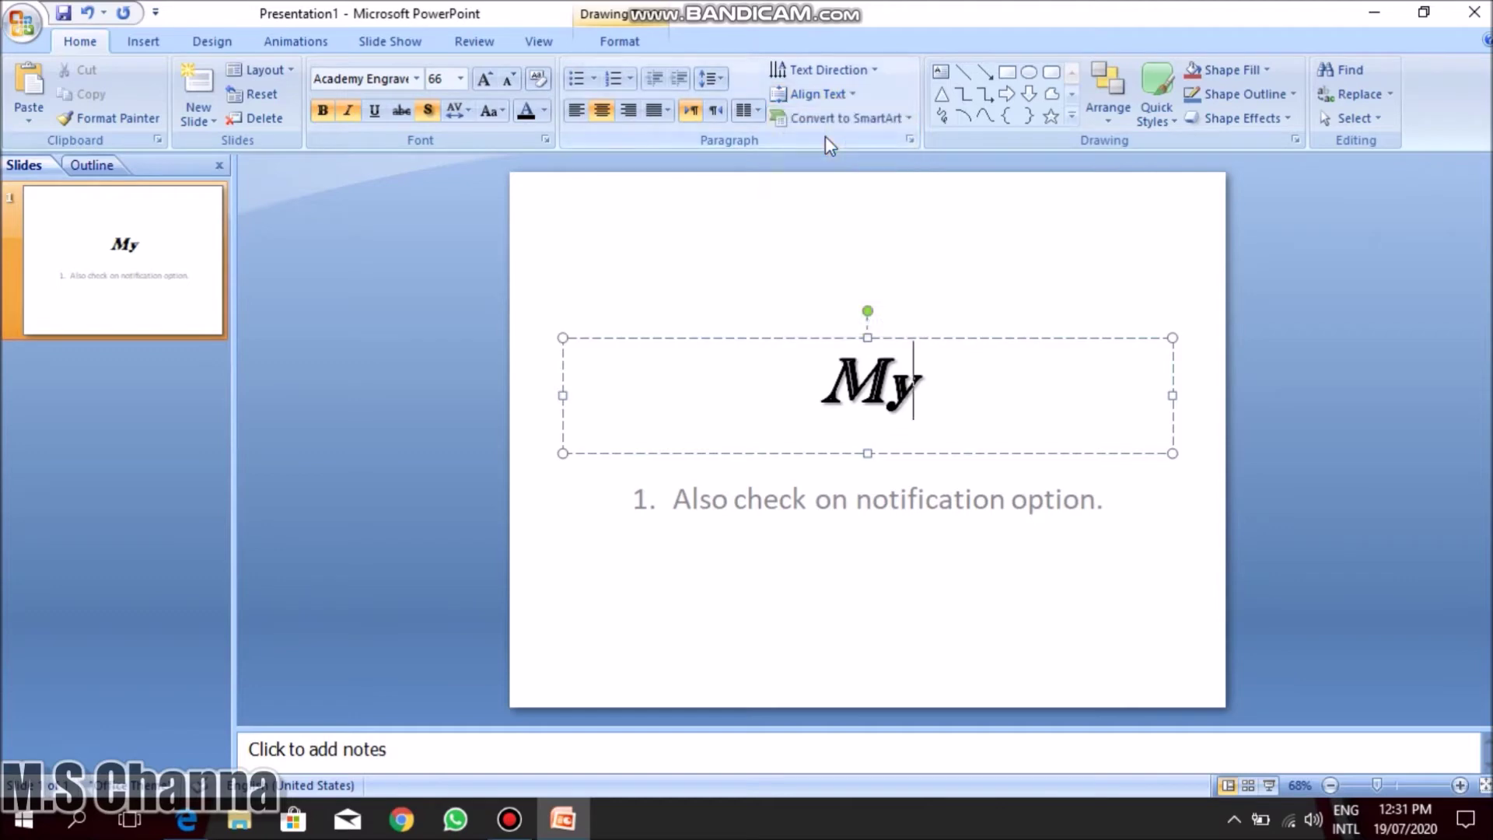
{"action": "left_click", "coordinate": [798, 94]}
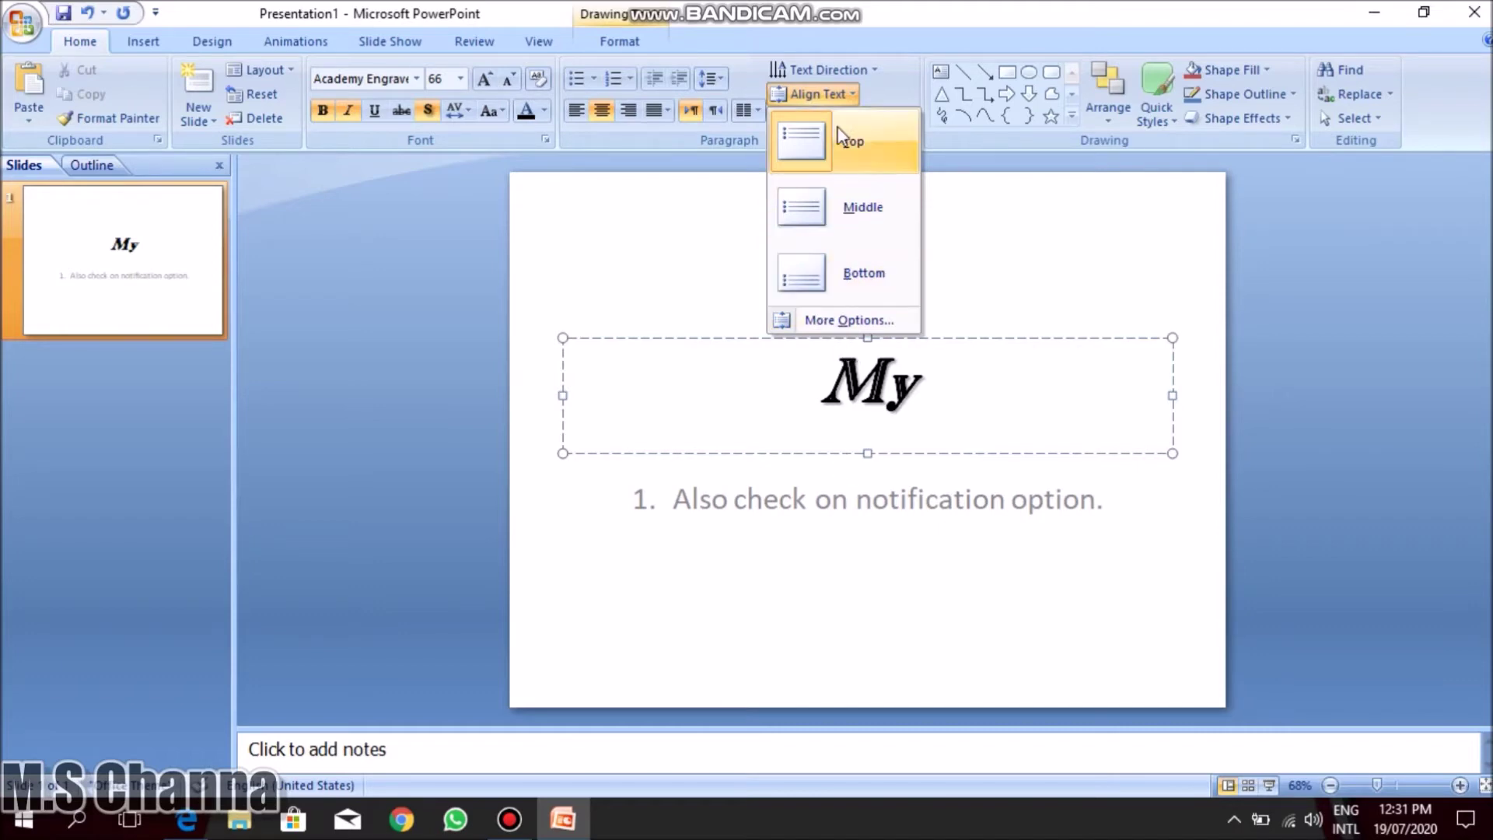
{"action": "left_click", "coordinate": [822, 217]}
{"action": "left_click", "coordinate": [817, 94]}
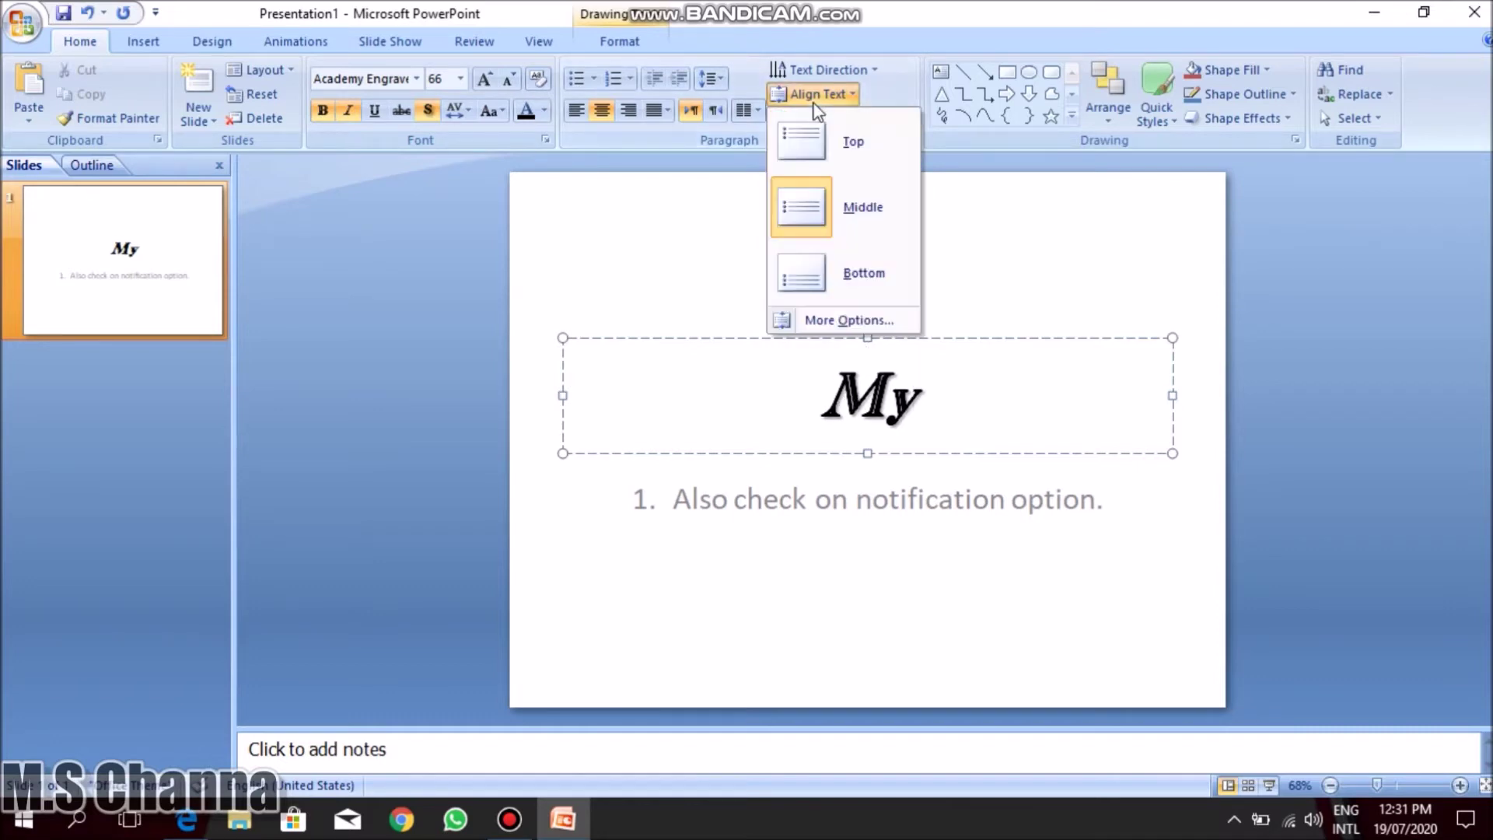
{"action": "left_click", "coordinate": [834, 274]}
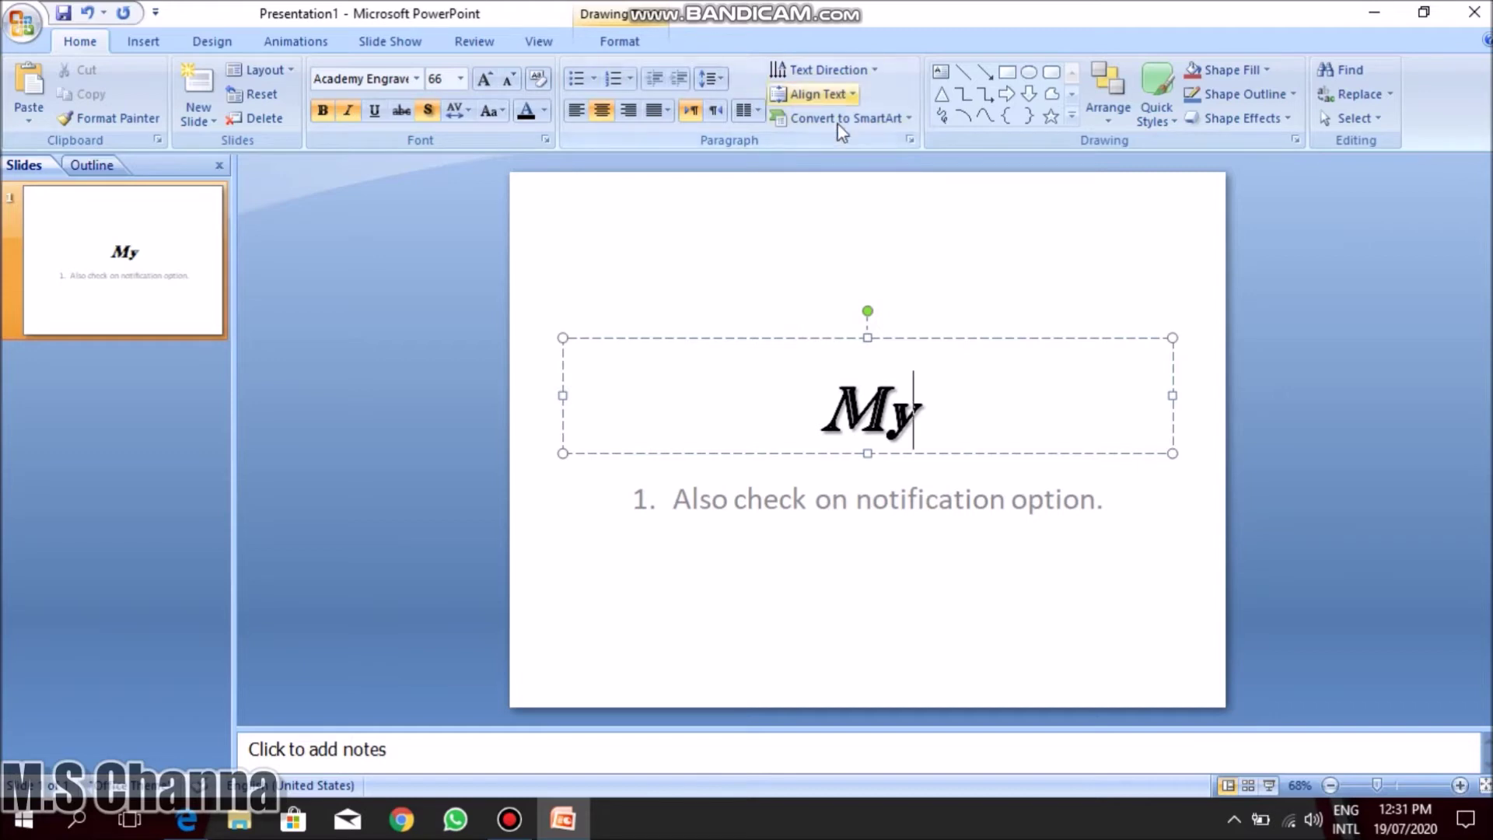
{"action": "left_click", "coordinate": [923, 240]}
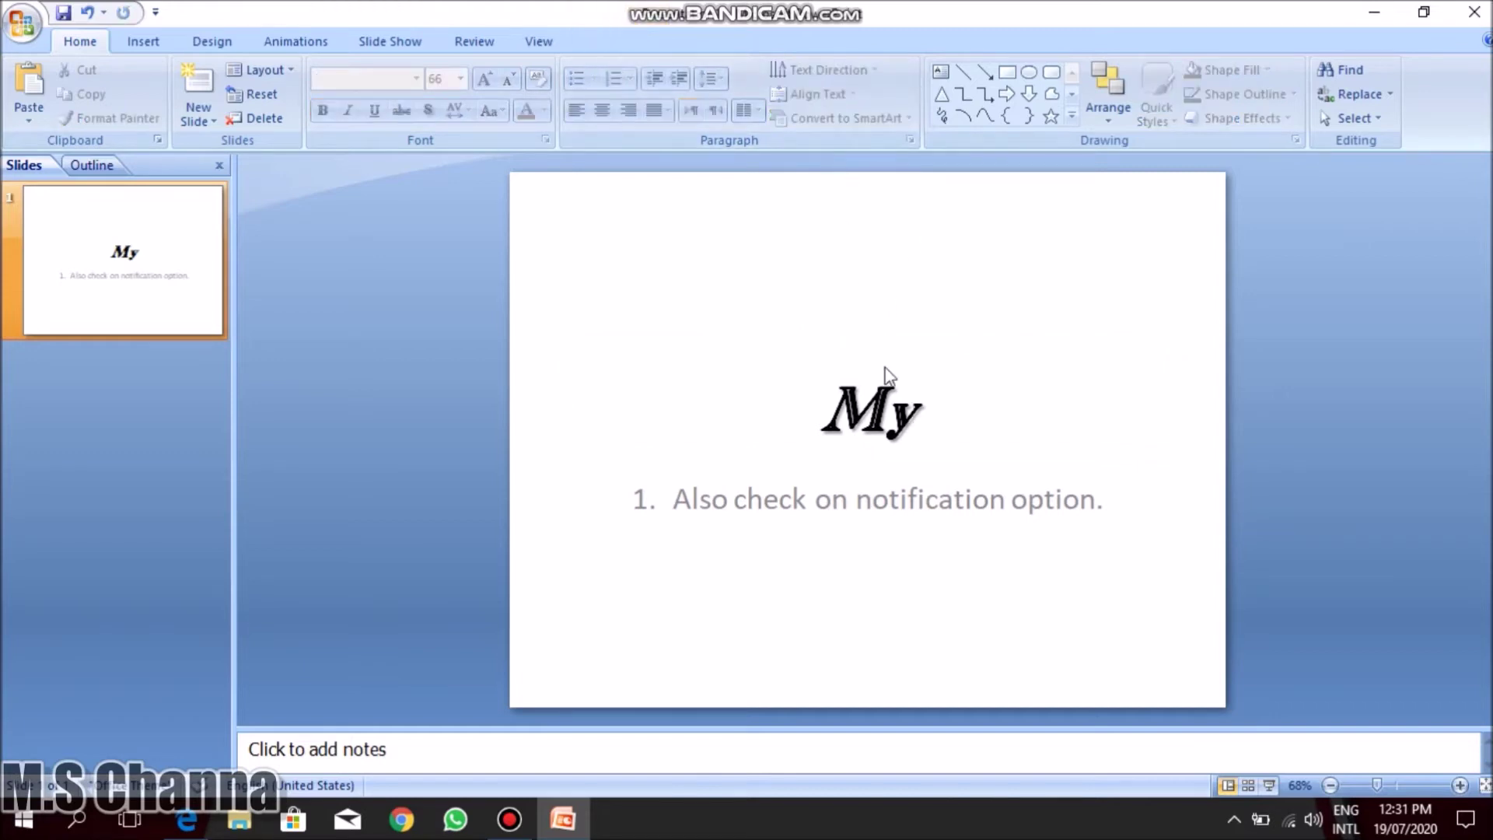
{"action": "left_click", "coordinate": [887, 401]}
After one cancelled attempt, convert 'My' to a Vertical Chevron List SmartArt.
{"action": "left_click", "coordinate": [808, 118]}
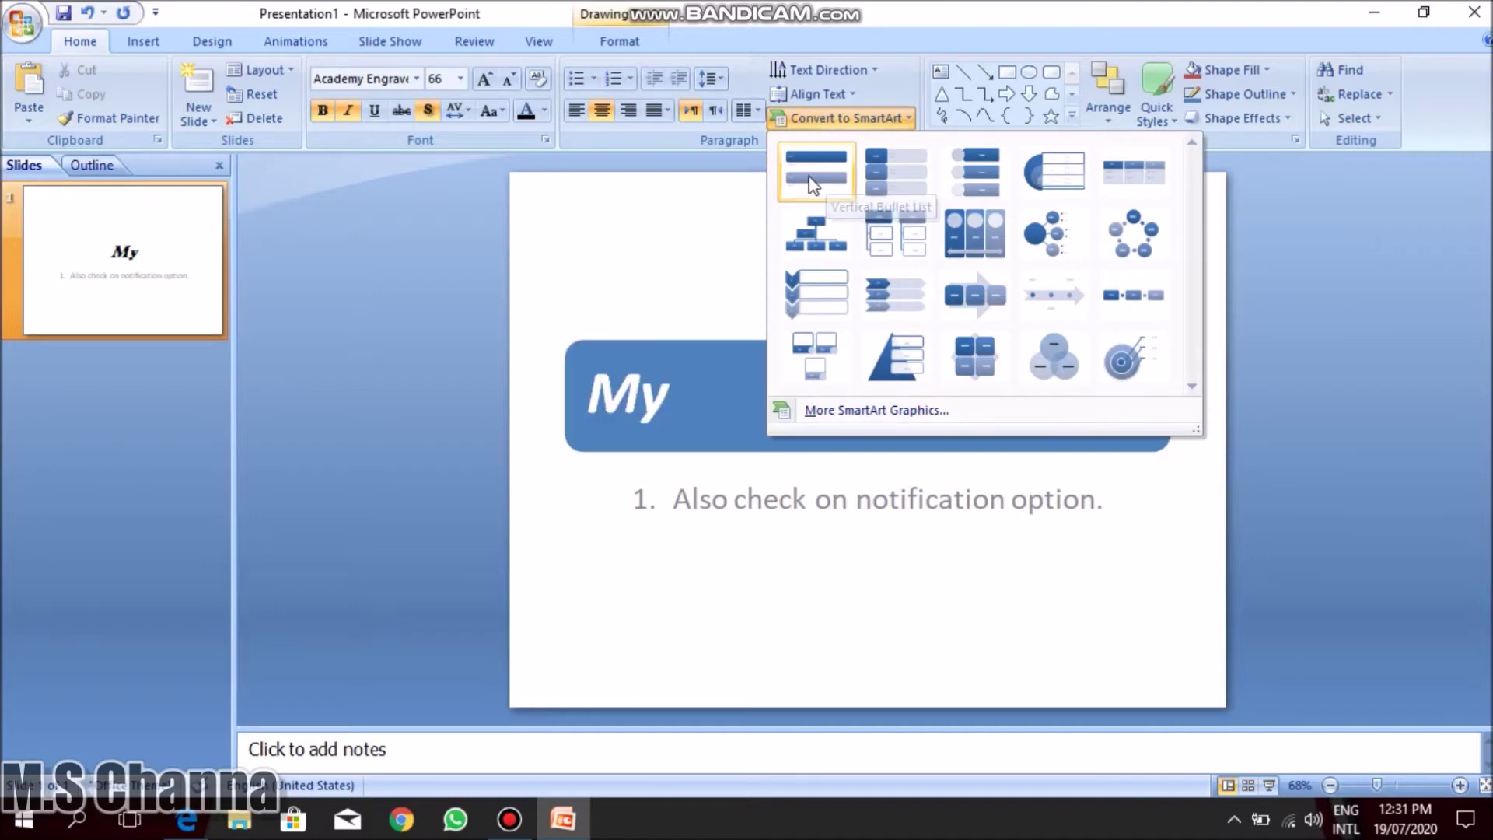
{"action": "left_click", "coordinate": [682, 236]}
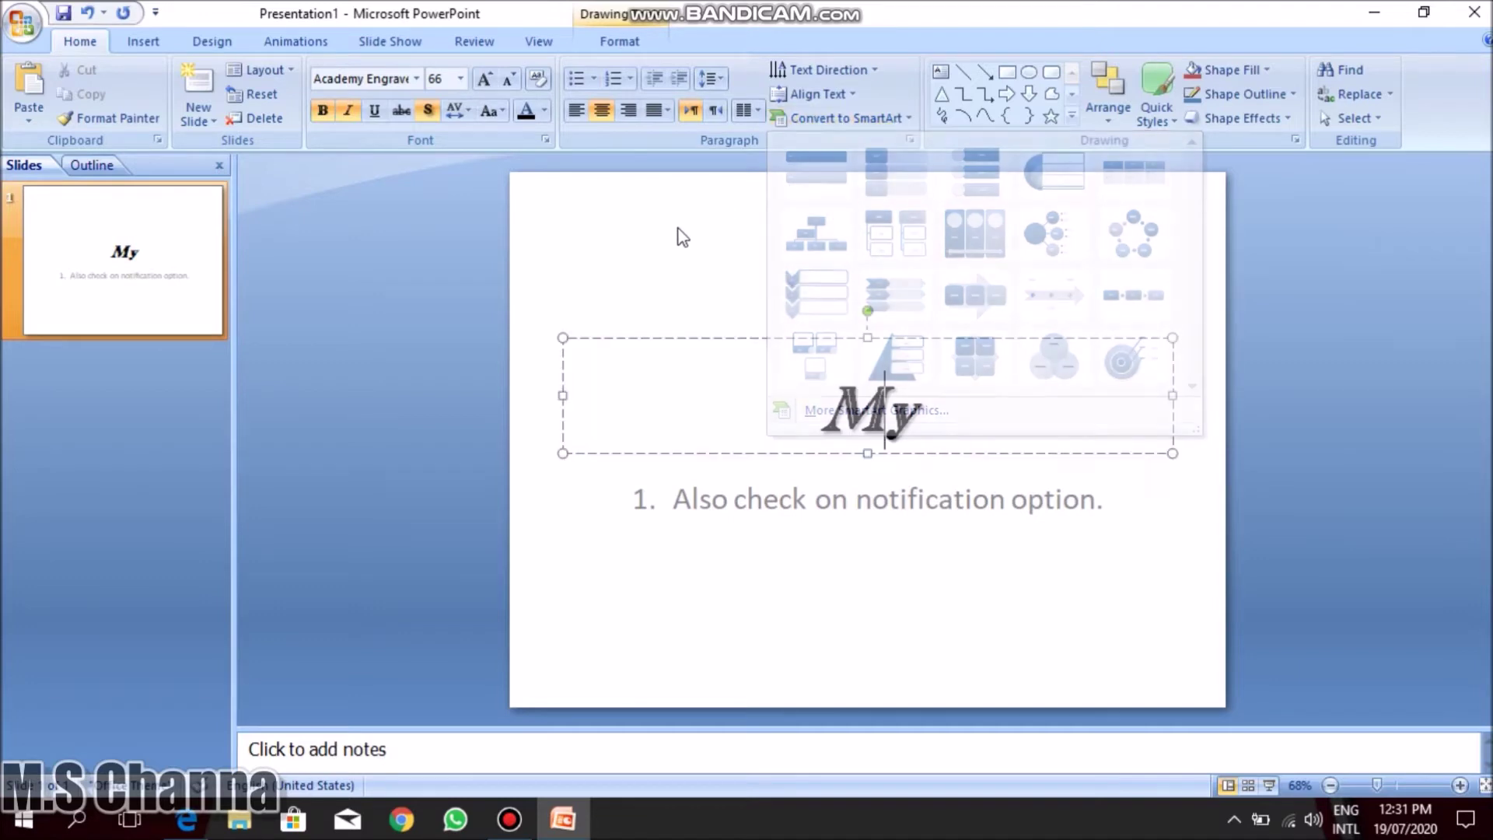
{"action": "left_click", "coordinate": [726, 311]}
{"action": "left_click", "coordinate": [859, 412]}
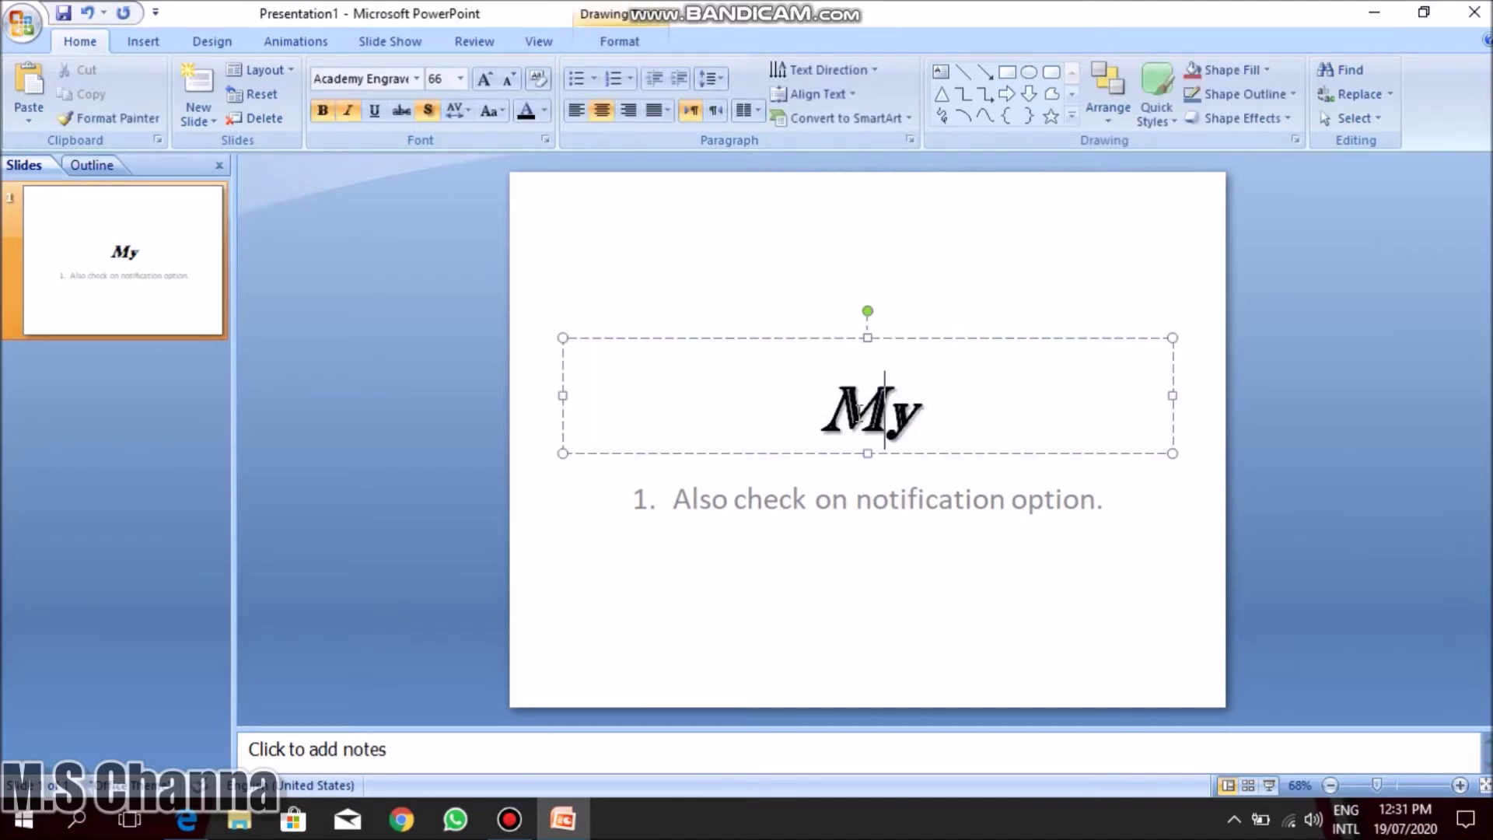
{"action": "left_click", "coordinate": [895, 119]}
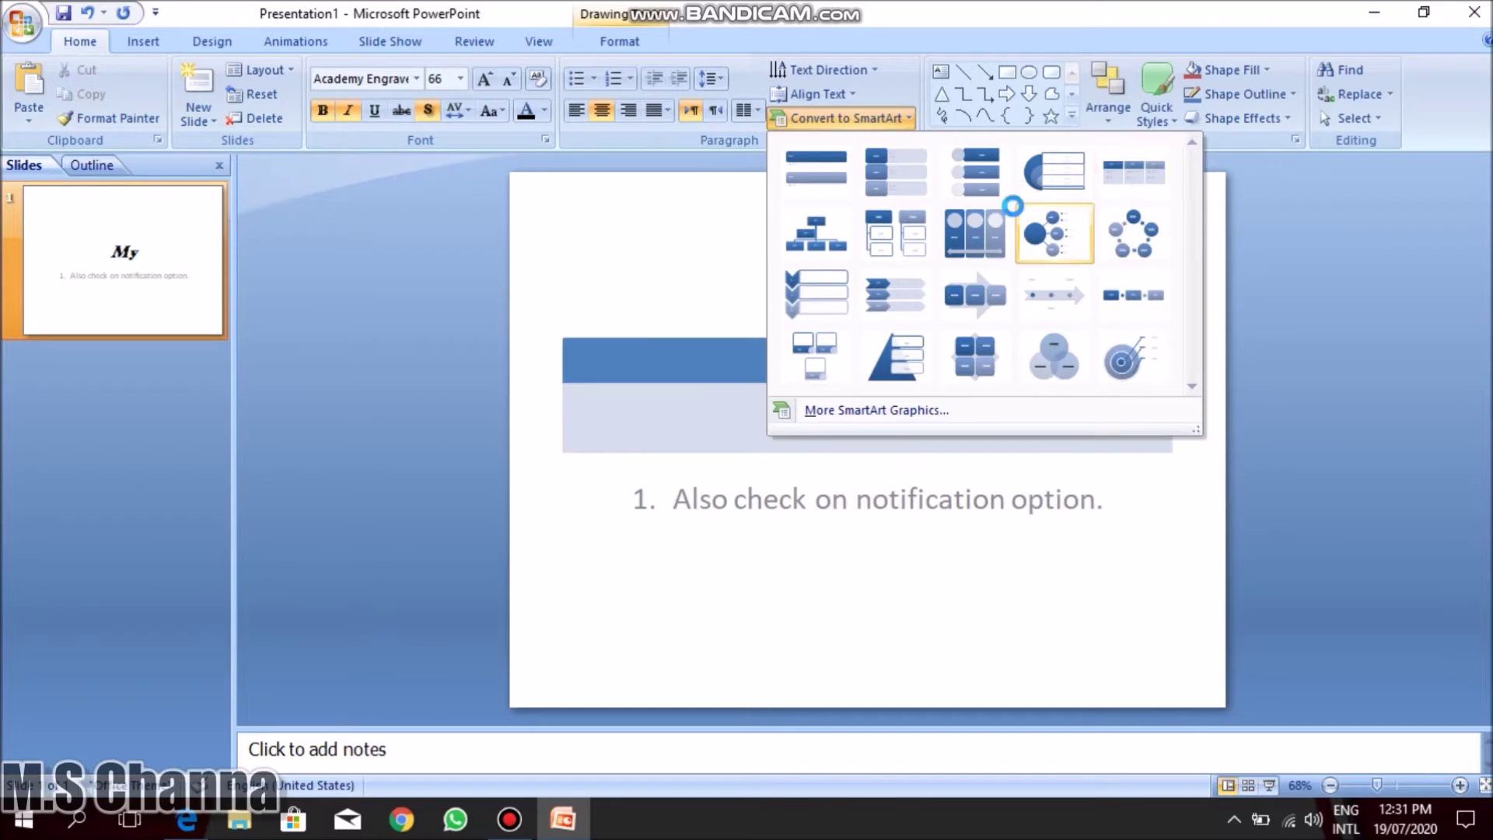
{"action": "left_click", "coordinate": [804, 289]}
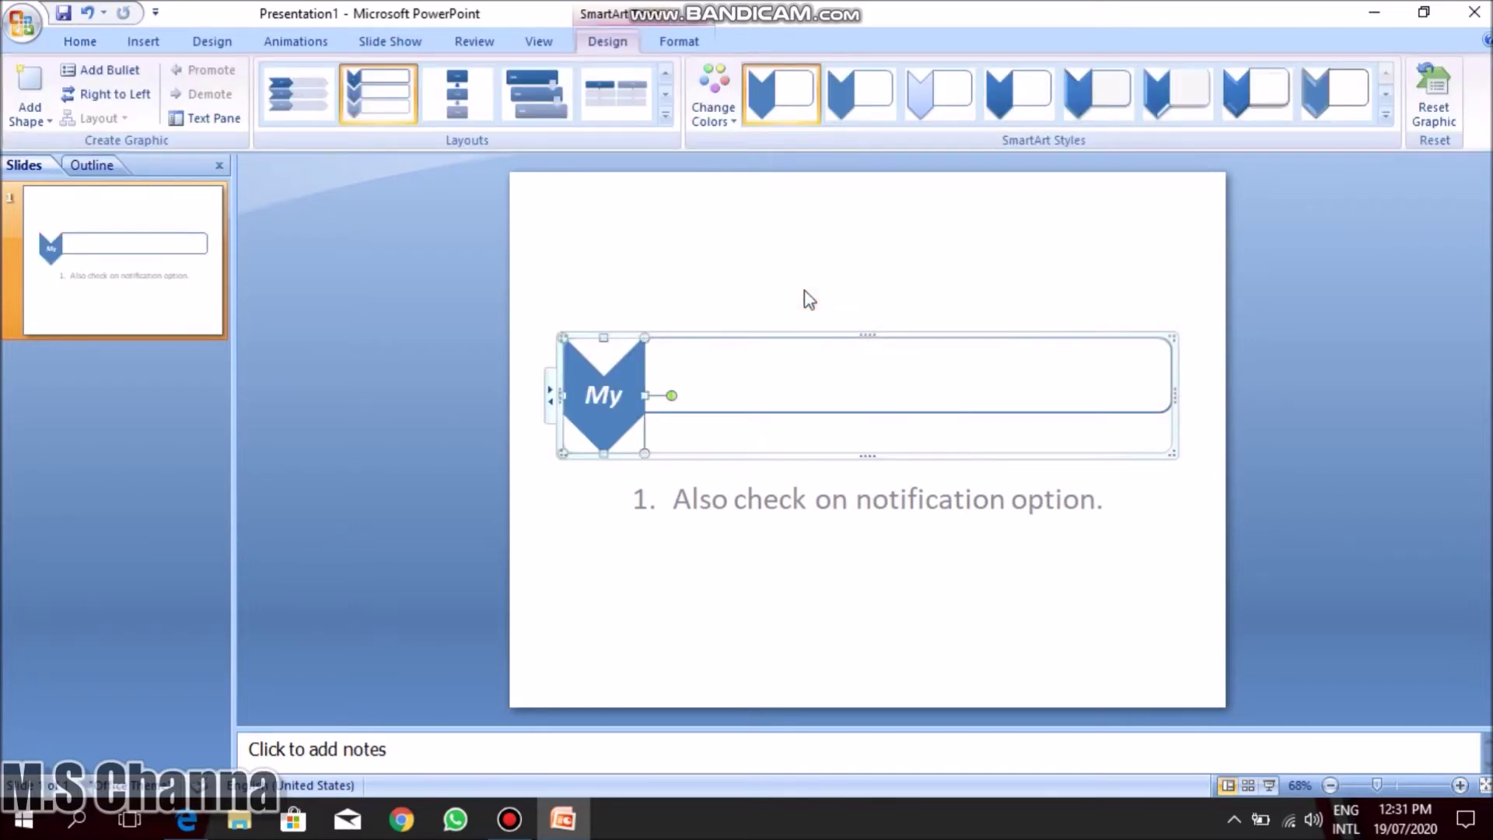
Narrow the SmartArt's rectangle shape by dragging its left edge inward.
{"action": "left_click", "coordinate": [770, 260]}
{"action": "left_click", "coordinate": [655, 387]}
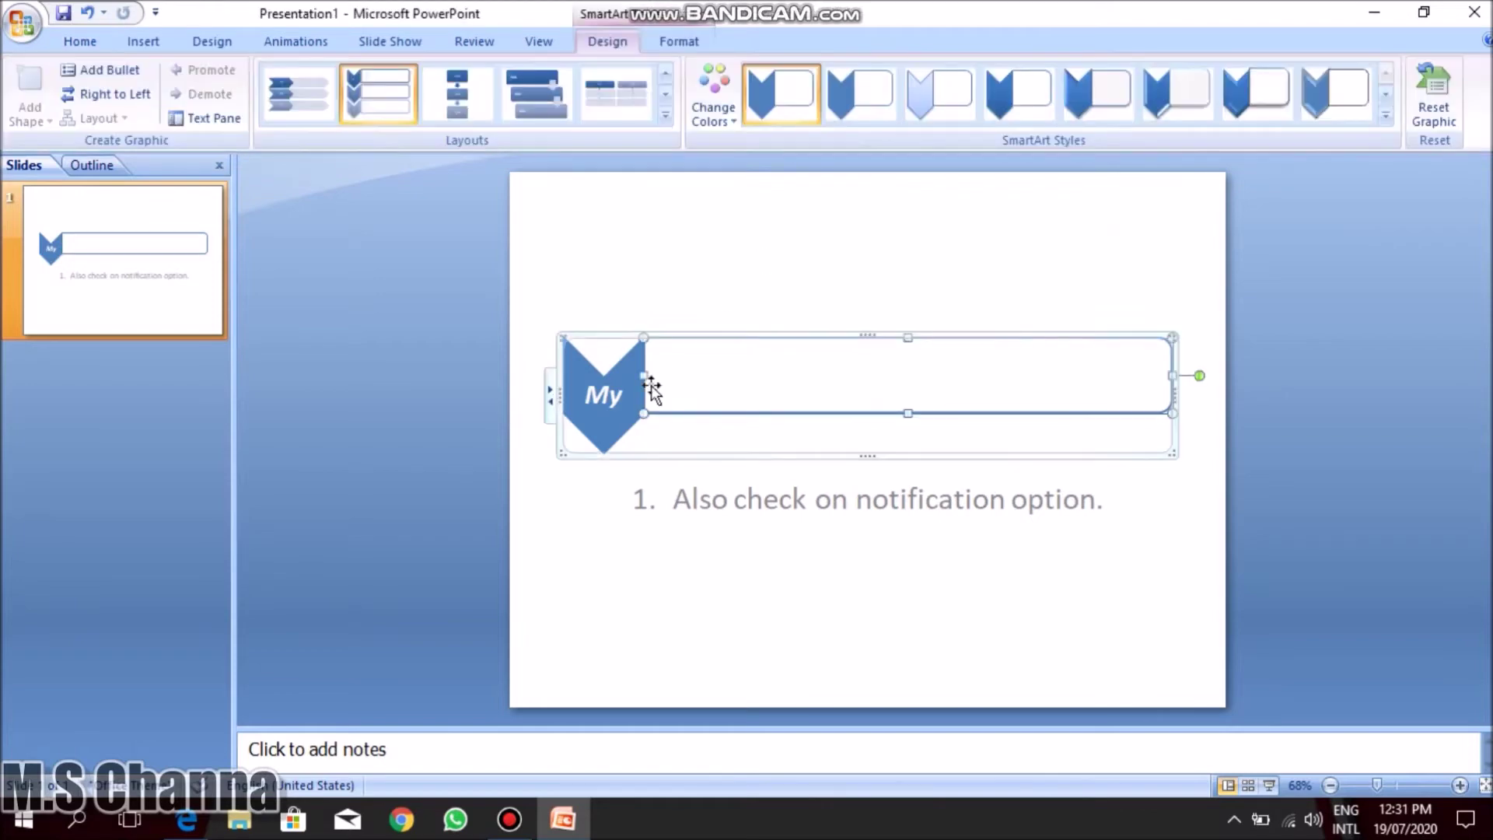
{"action": "left_click_drag", "start_coordinate": [635, 381], "coordinate": [769, 372]}
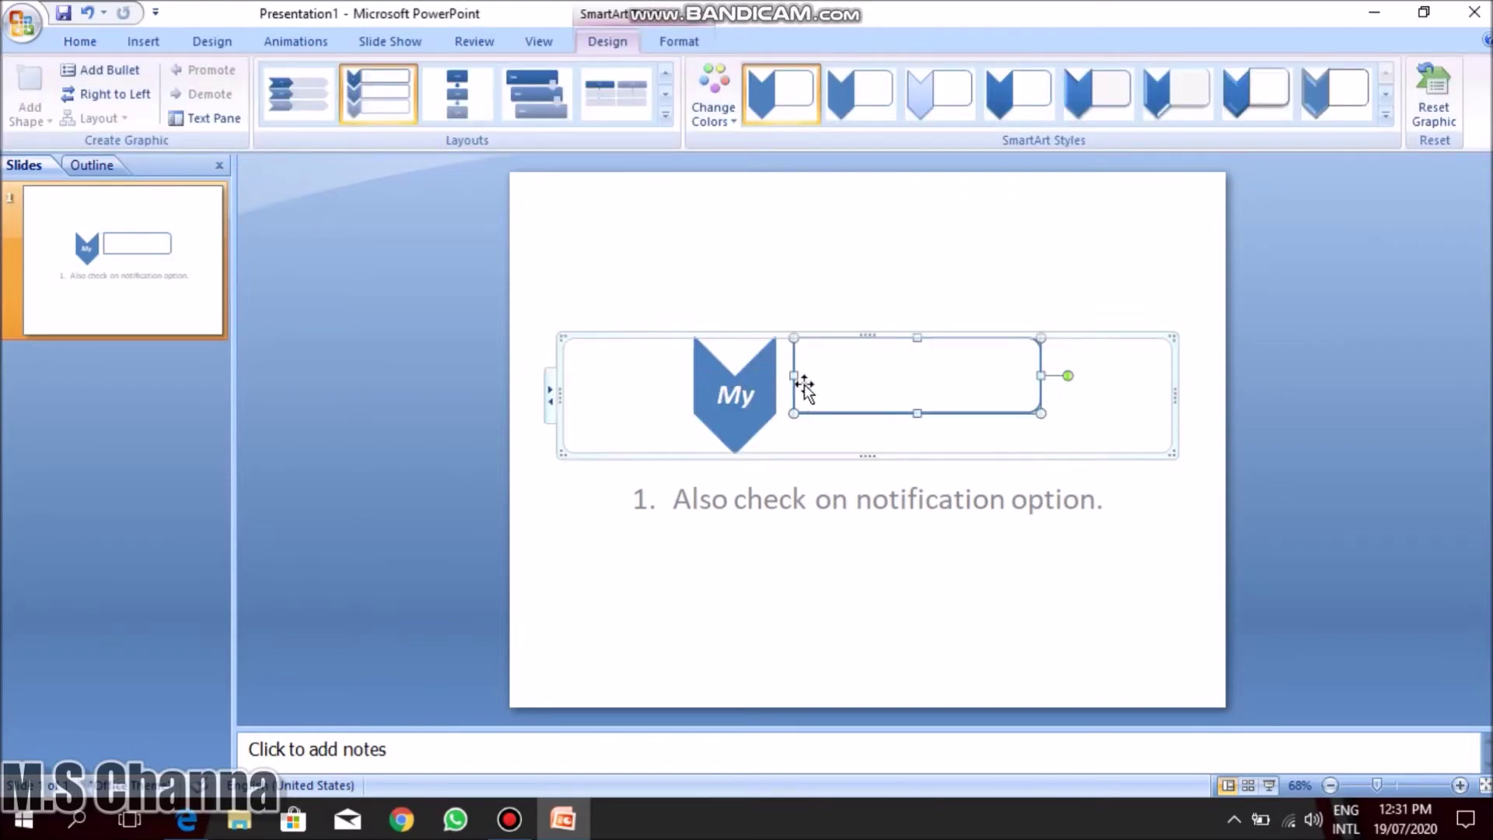
Relabel the chevron from 'My' to '1' and select the empty box beside it.
{"action": "left_click", "coordinate": [759, 379]}
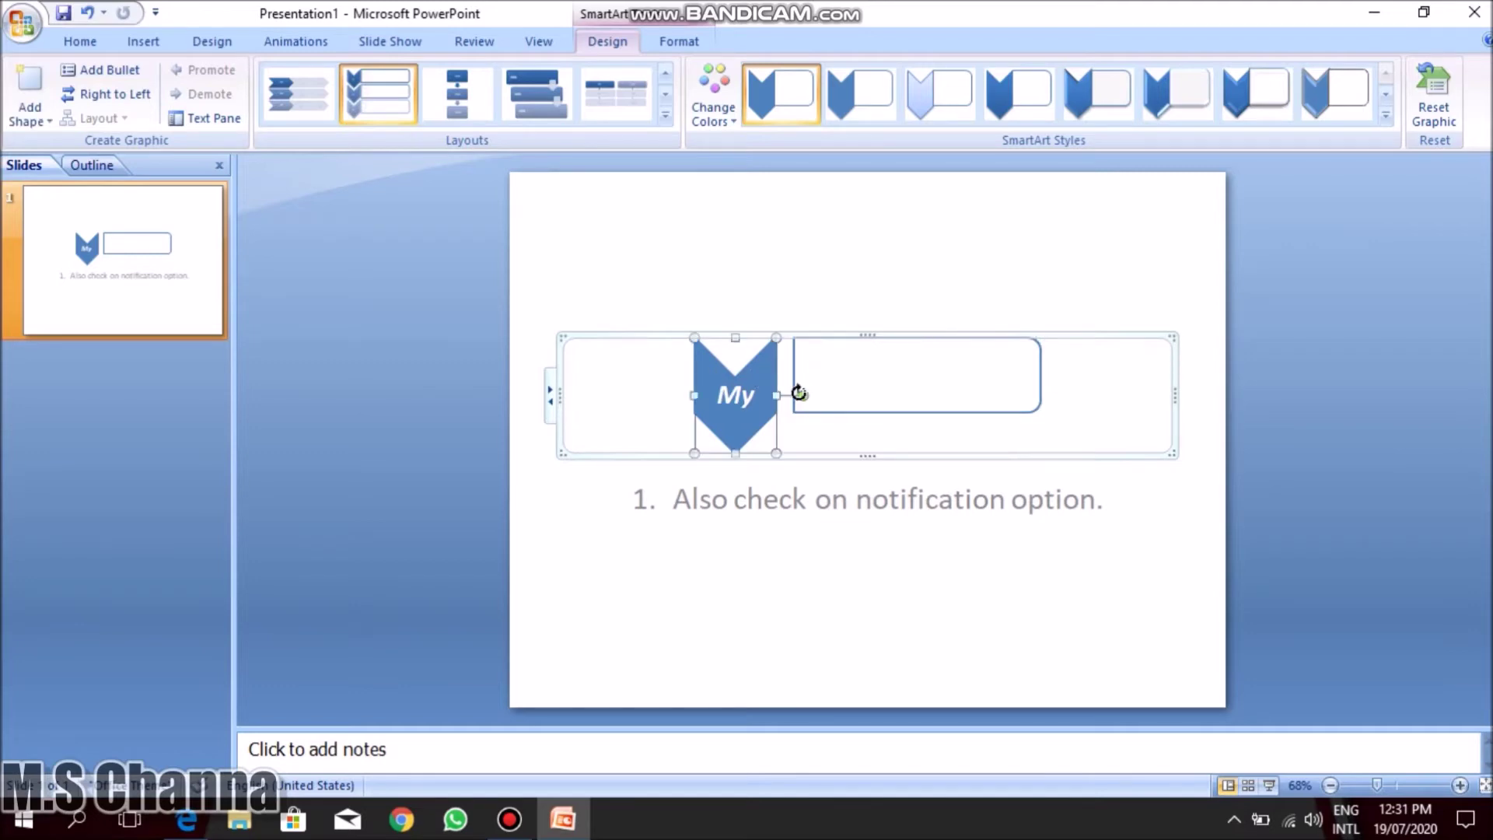
{"action": "double_click", "coordinate": [745, 395]}
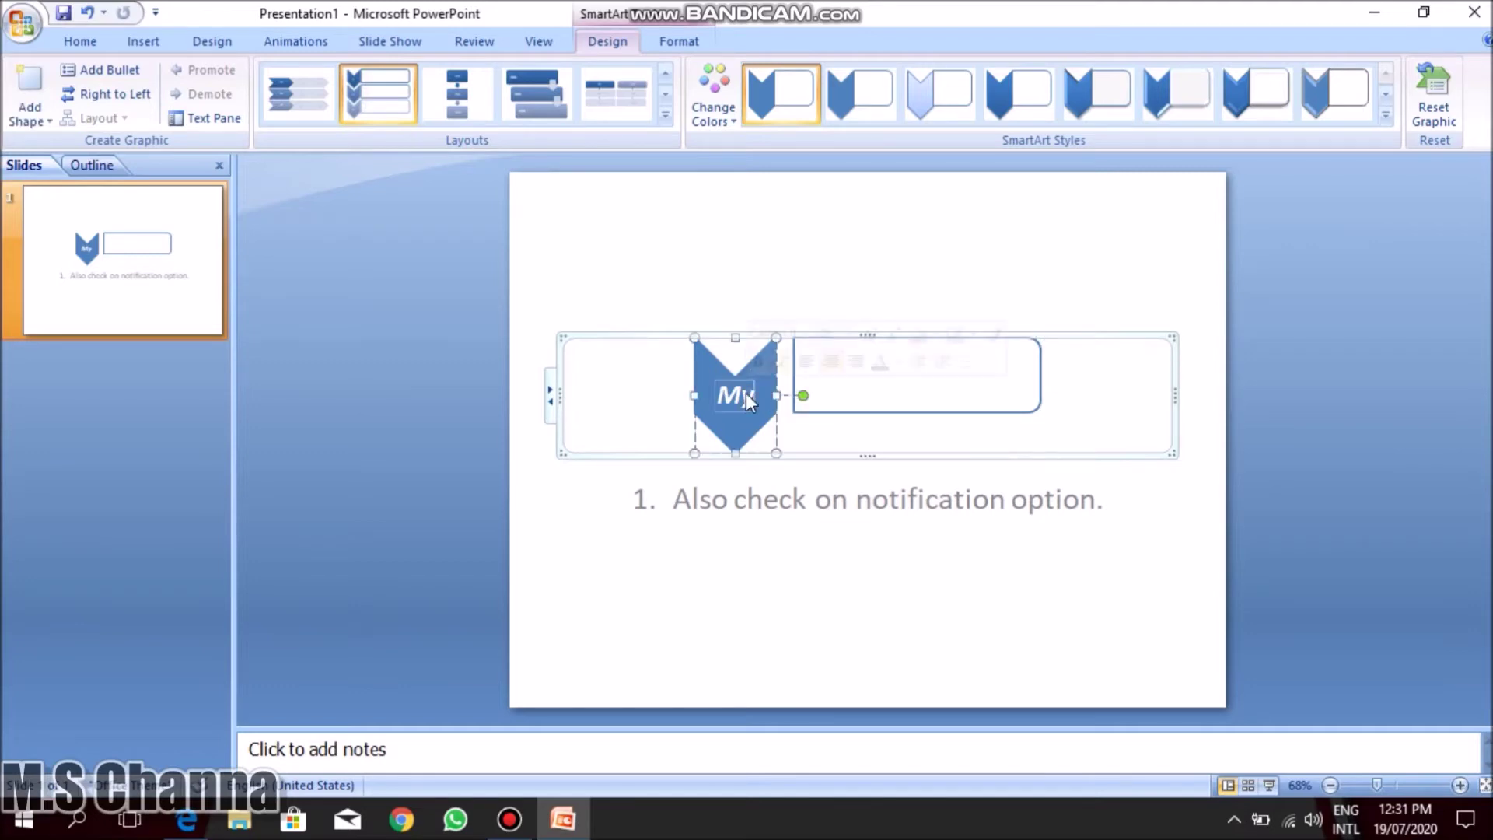
{"action": "left_click", "coordinate": [745, 394]}
{"action": "left_click", "coordinate": [843, 373]}
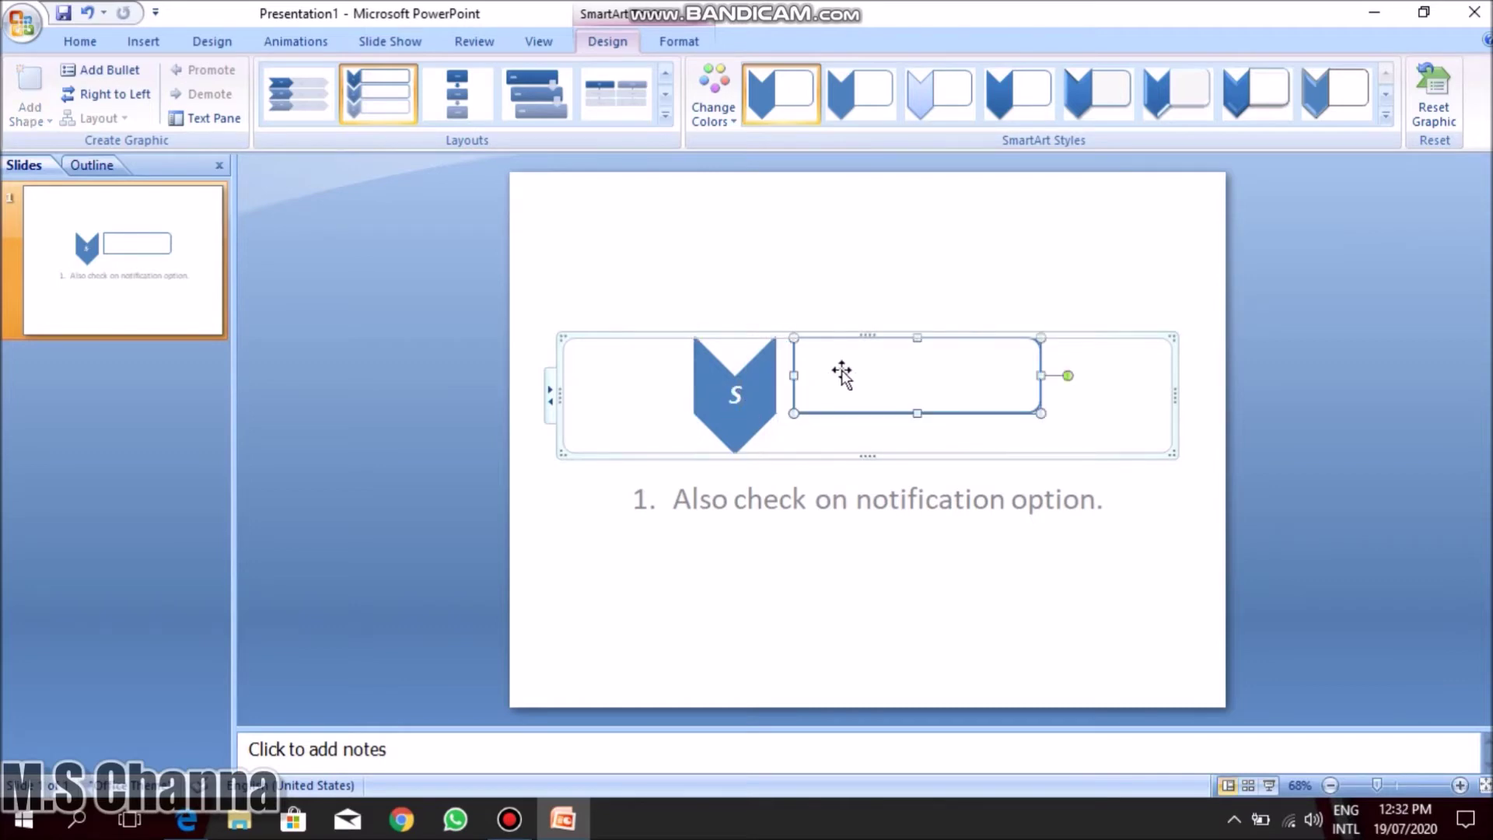
{"action": "left_click", "coordinate": [744, 395]}
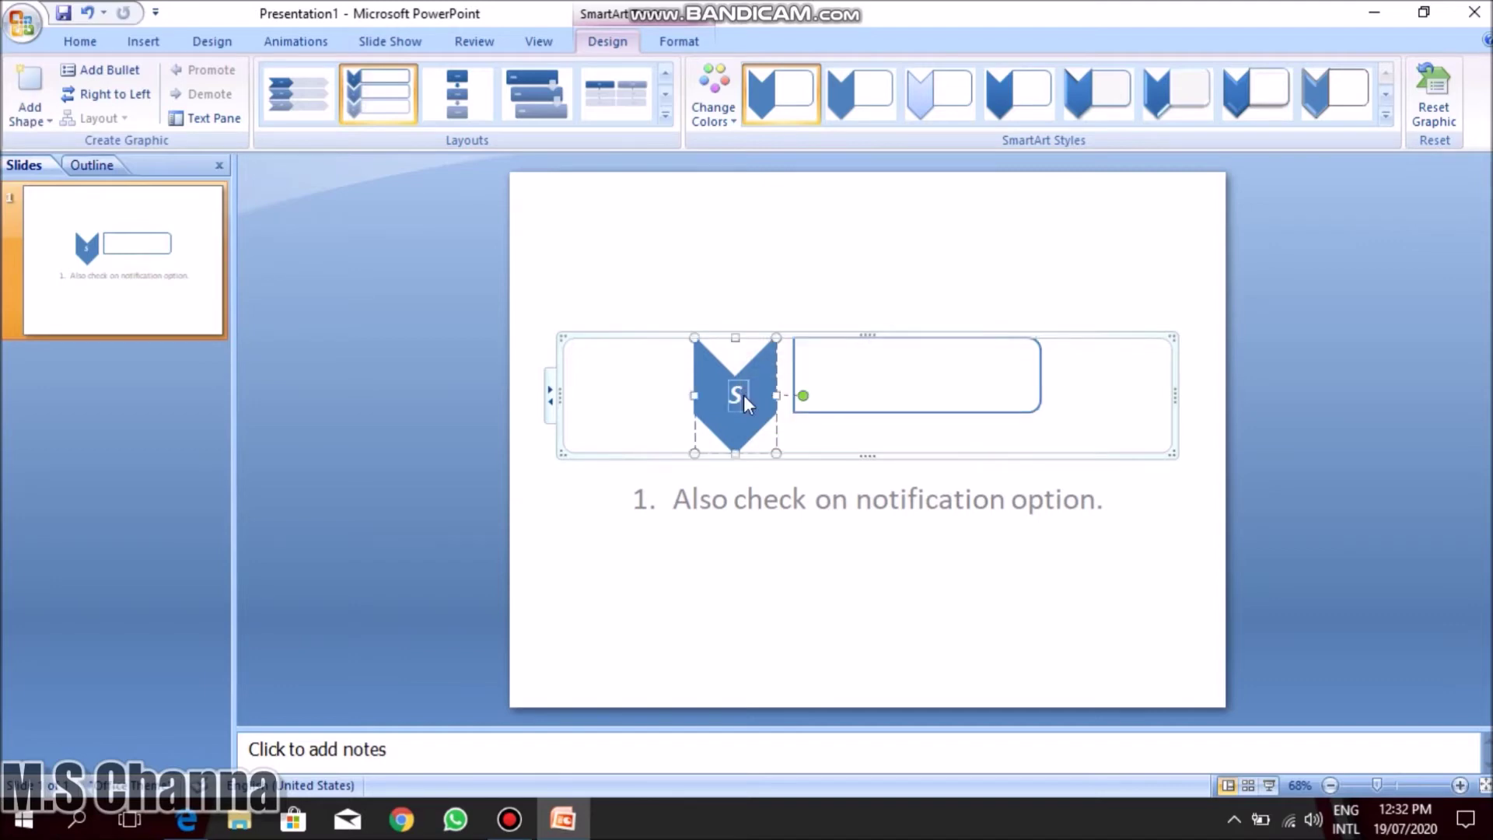
{"action": "left_click", "coordinate": [817, 381]}
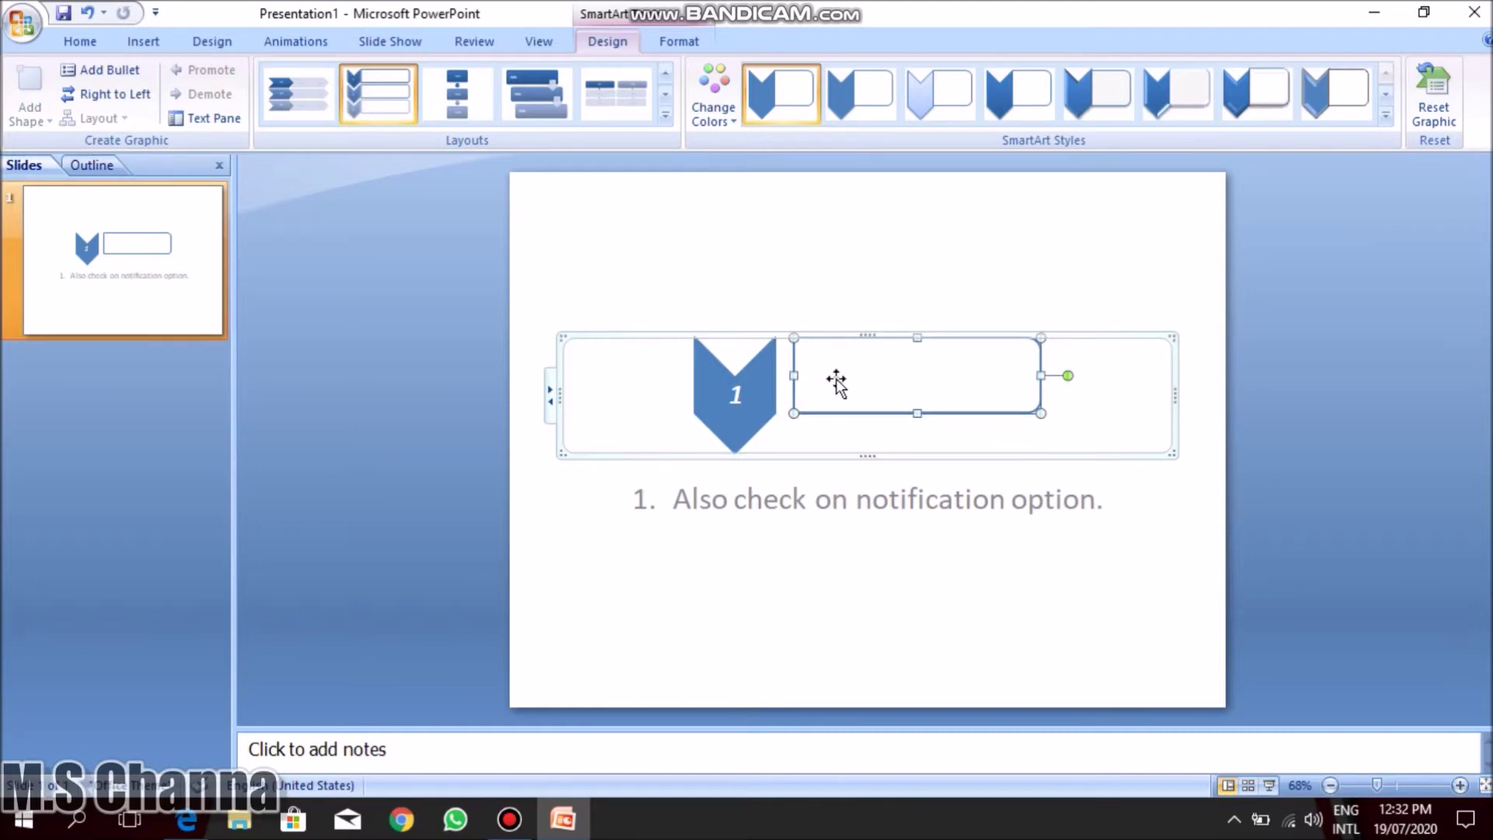
{"action": "right_click", "coordinate": [836, 381]}
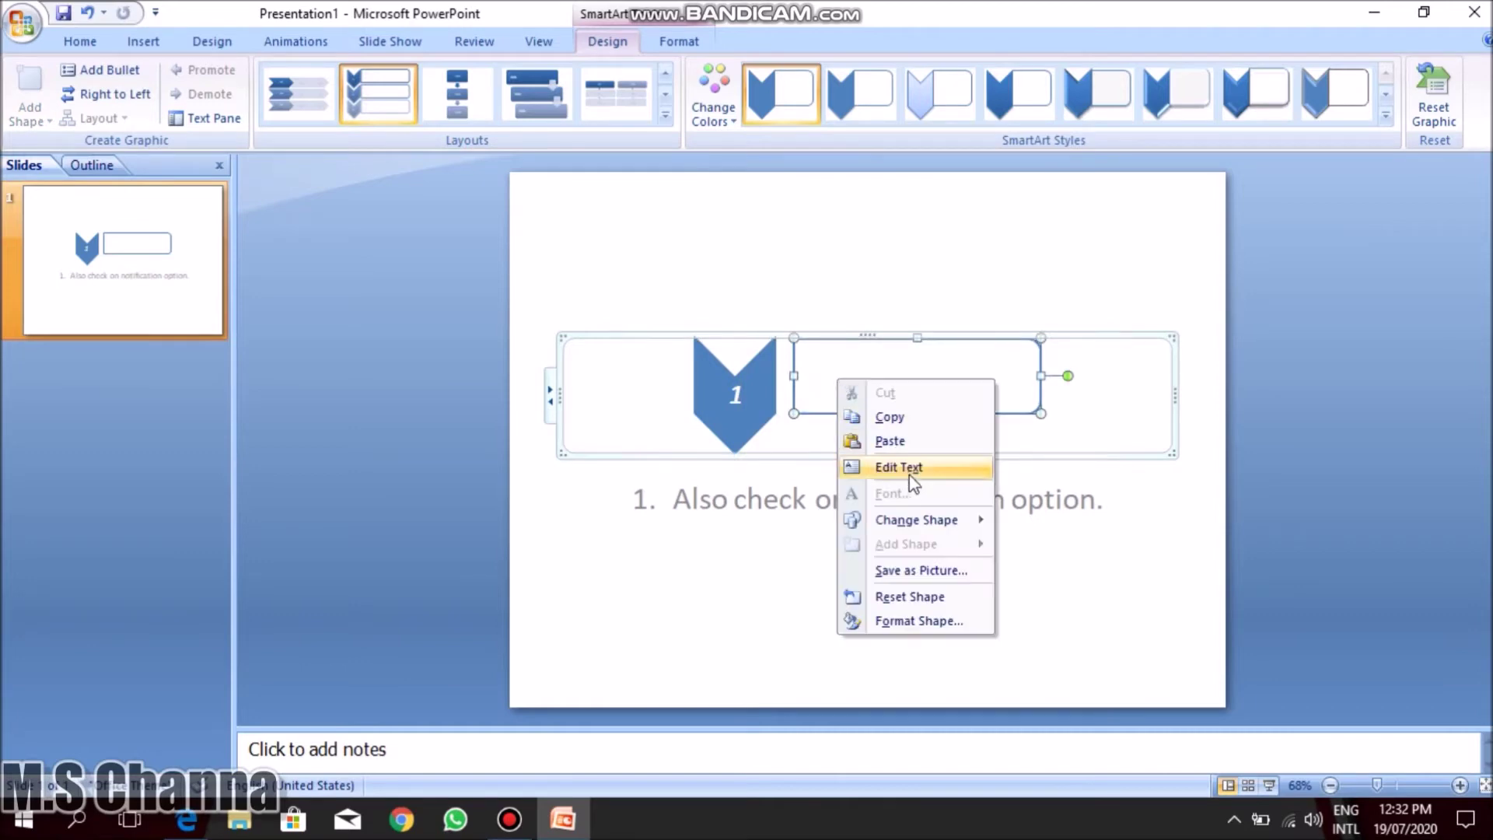
Type 'subscribe' into the empty SmartArt box.
{"action": "left_click", "coordinate": [908, 467]}
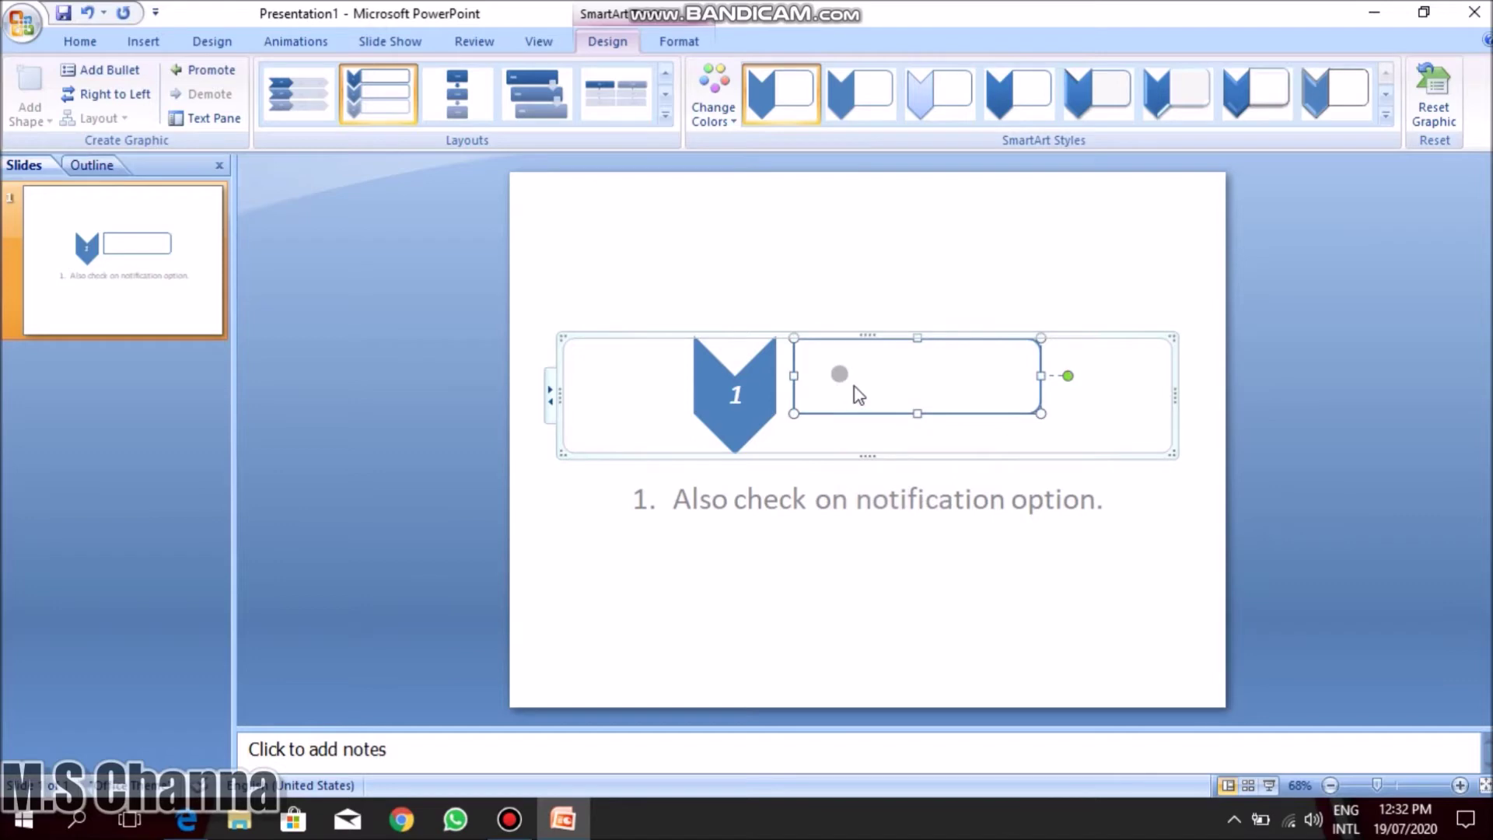
{"action": "type", "text": "sun"}
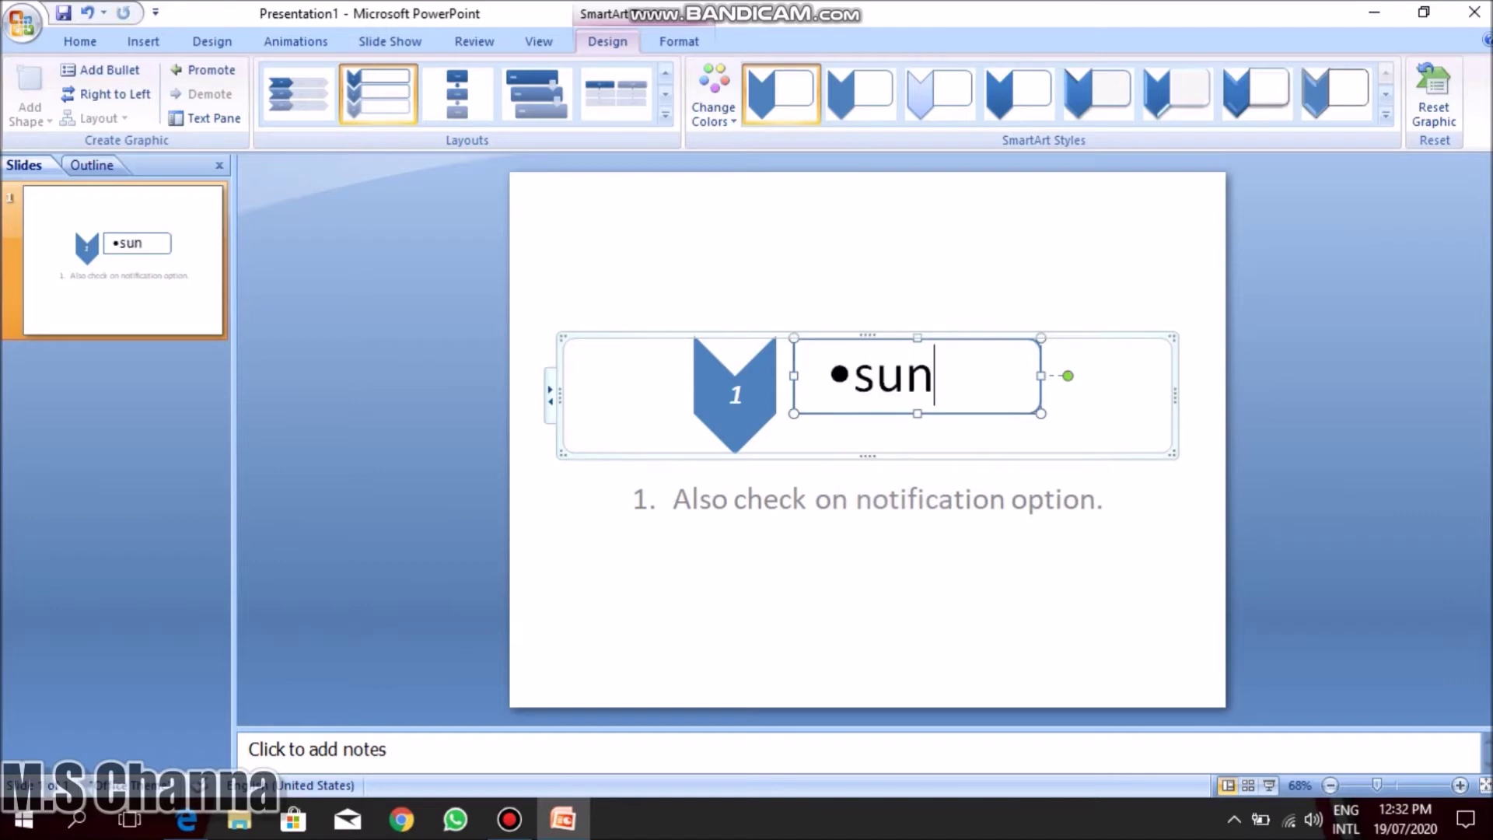
{"action": "key", "text": "BackSpace"}
{"action": "type", "text": "bscribe"}
{"action": "left_click", "coordinate": [775, 269]}
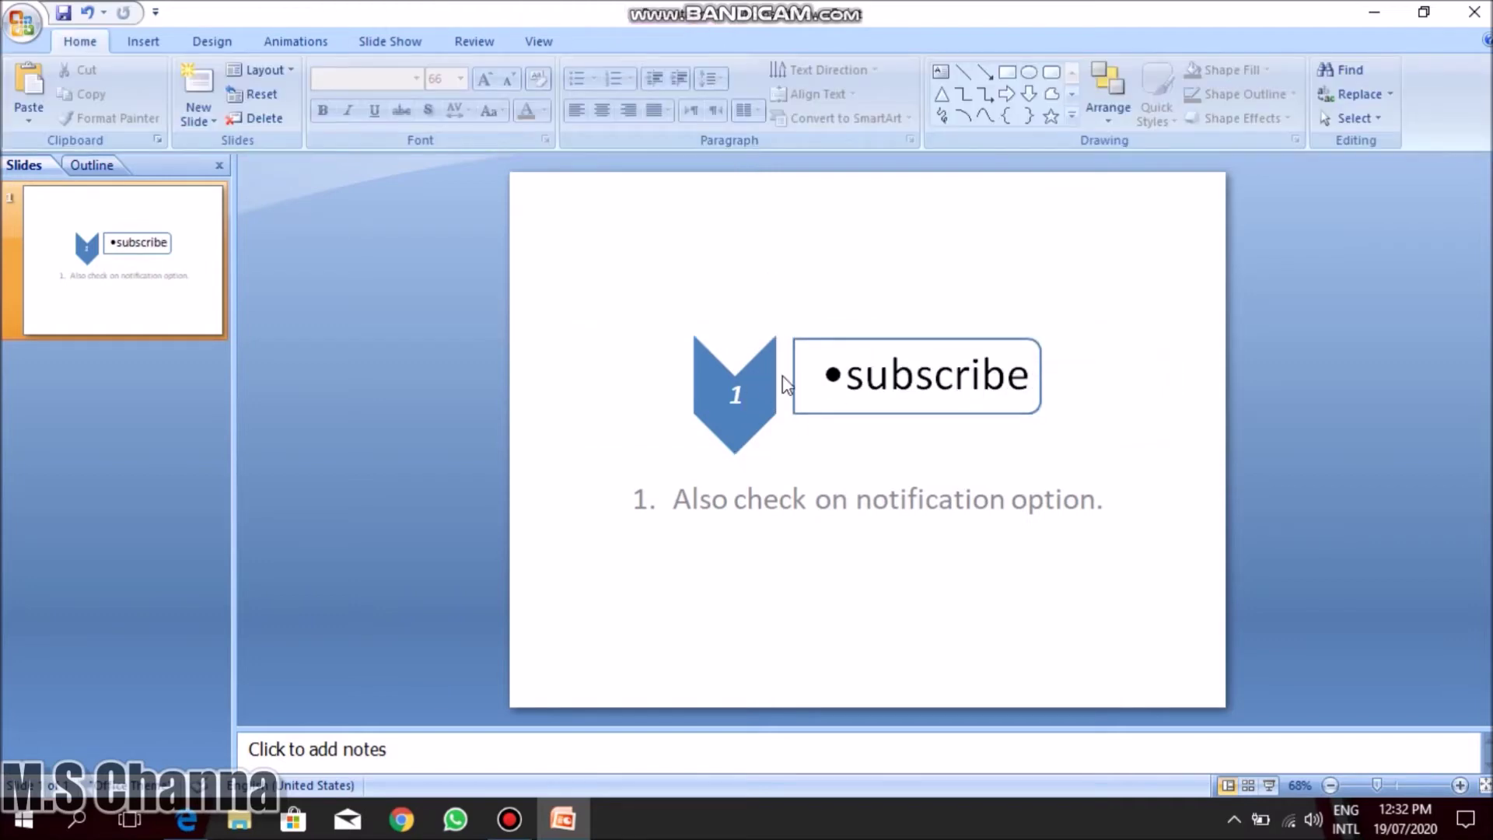
Undo the edits so the box empties and the chevron reads 'My' again.
{"action": "left_click", "coordinate": [722, 387]}
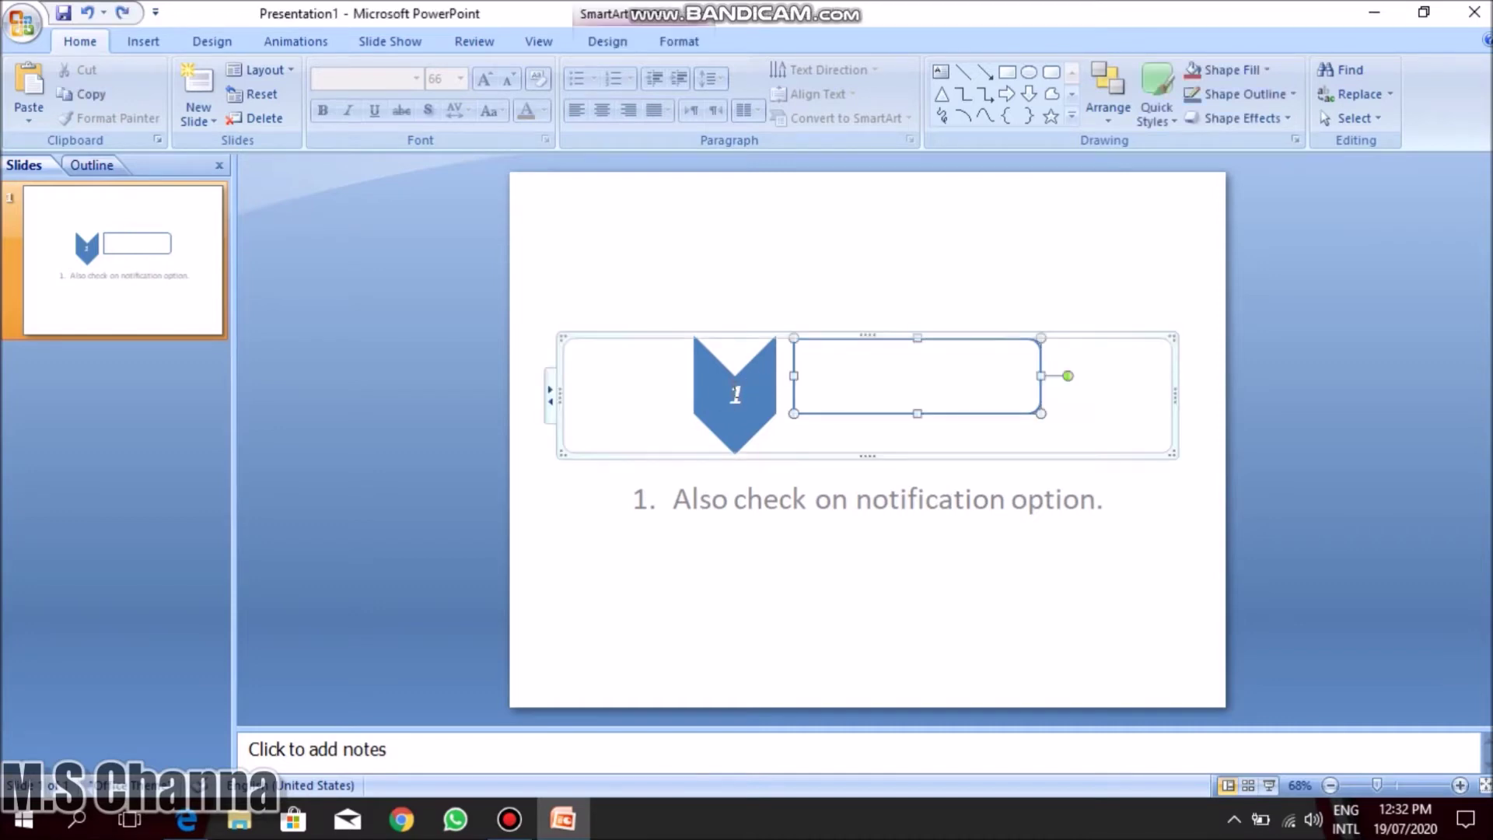
{"action": "type", "text": "My"}
{"action": "key", "text": "ctrl+z"}
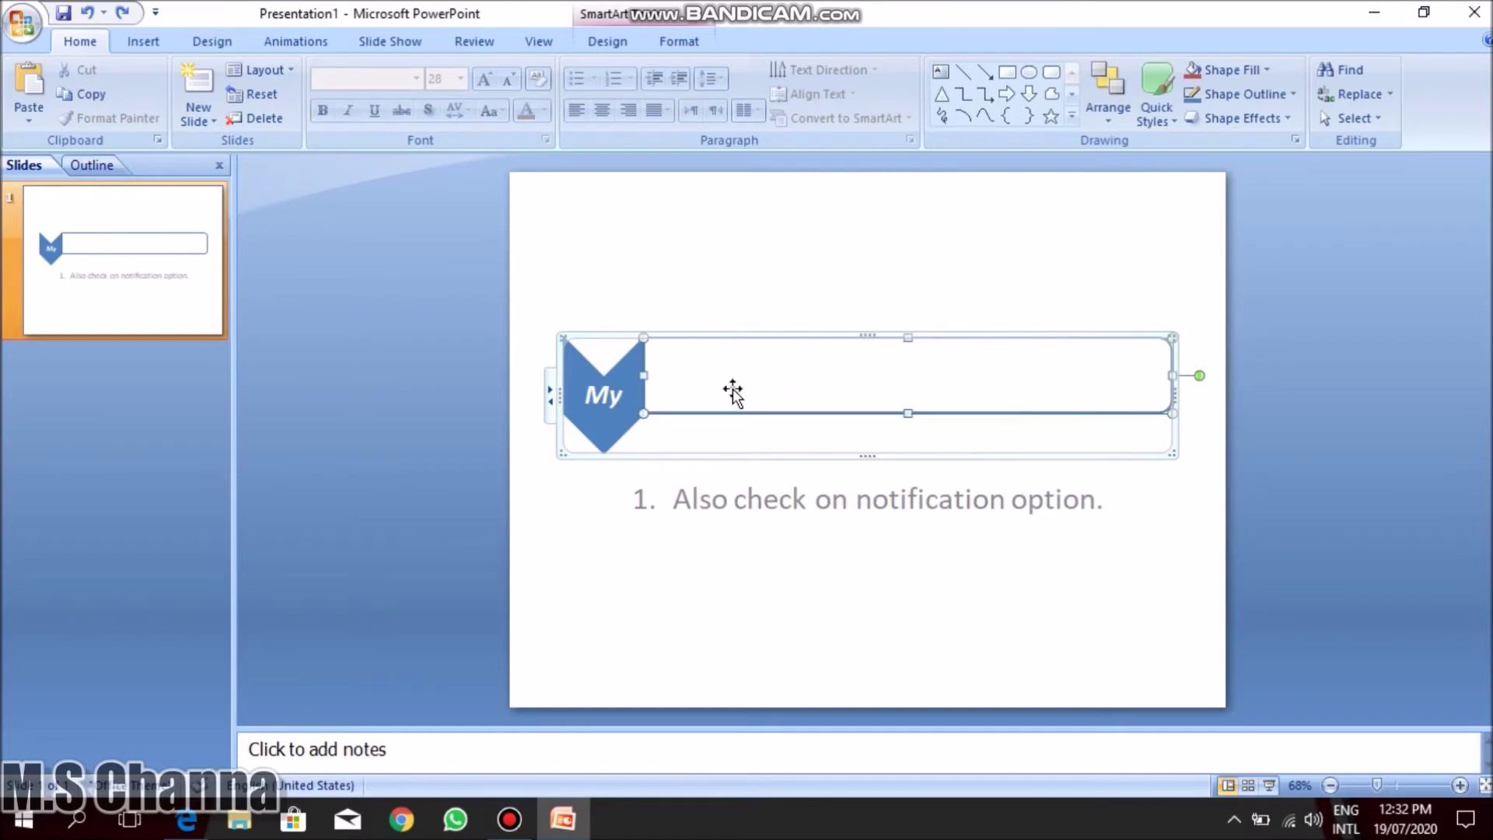
Revert the SmartArt to the plain 'My' text and select its text box.
{"action": "key", "text": "ctrl+z"}
{"action": "double_click", "coordinate": [818, 340]}
{"action": "left_click", "coordinate": [818, 400]}
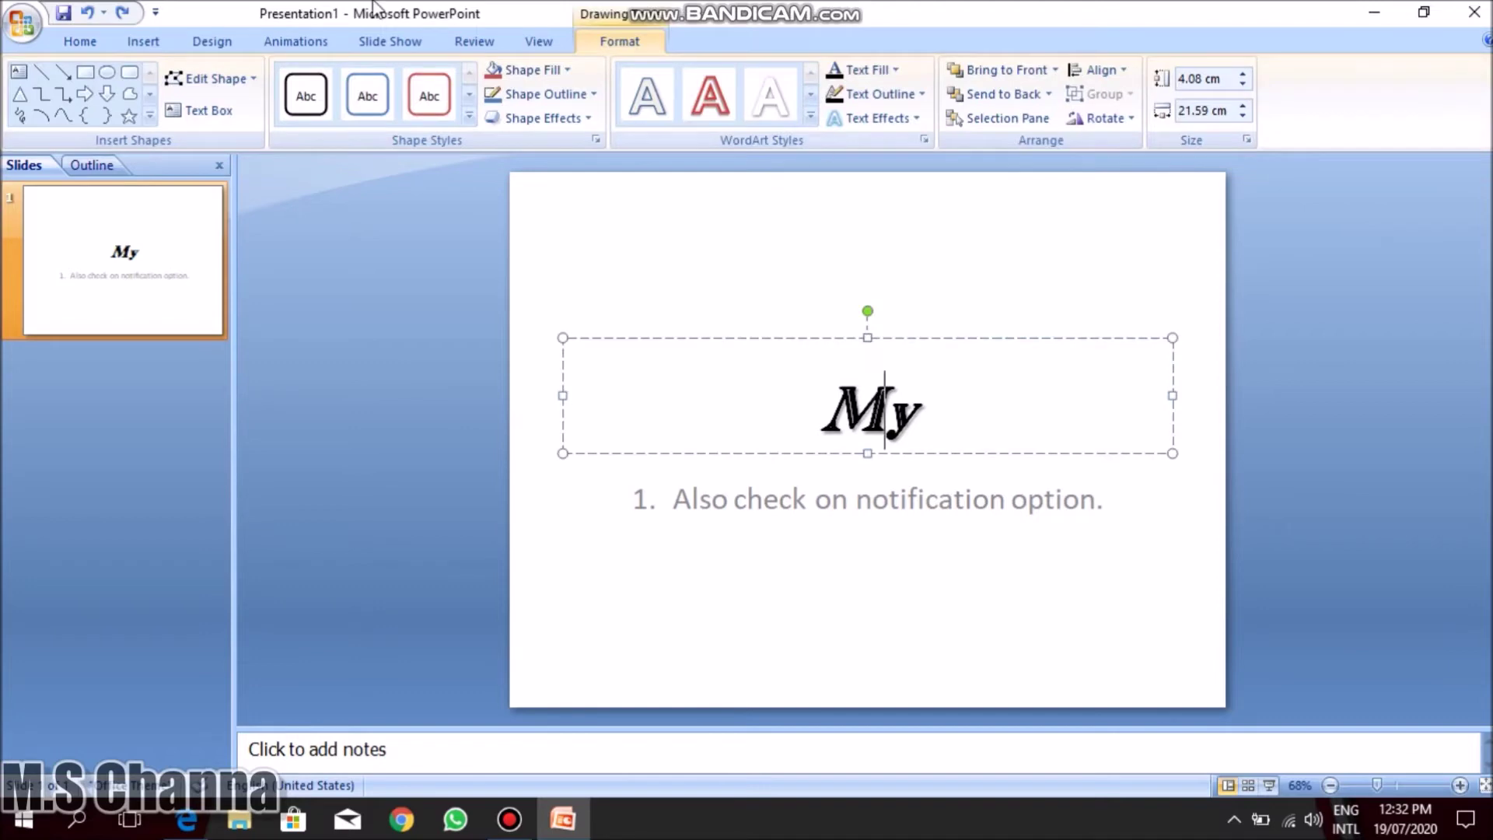
Try converting 'My' into a Basic Timeline SmartArt, then undo the conversion.
{"action": "left_click", "coordinate": [80, 43]}
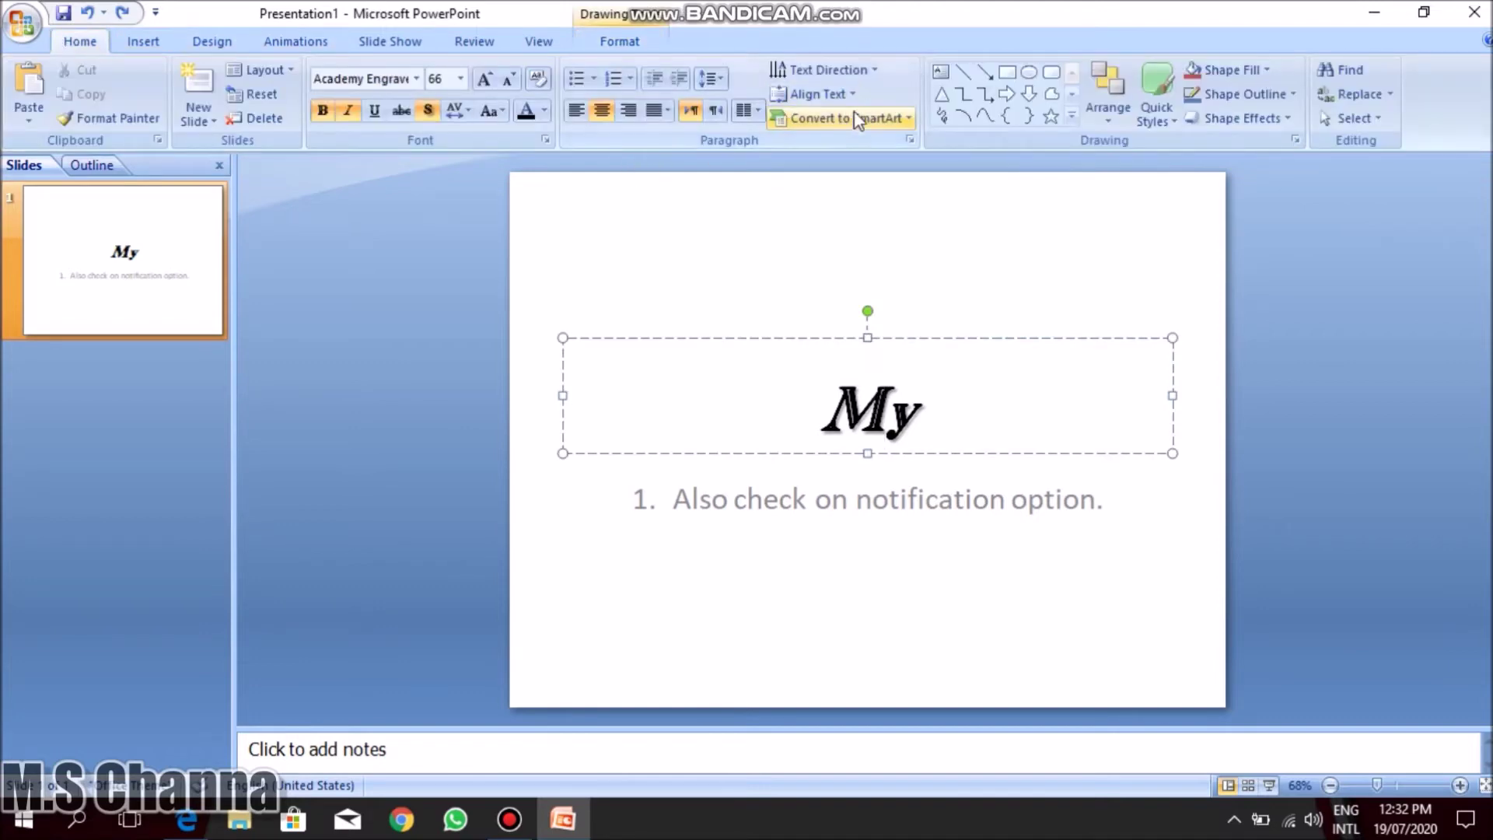
{"action": "left_click", "coordinate": [910, 119]}
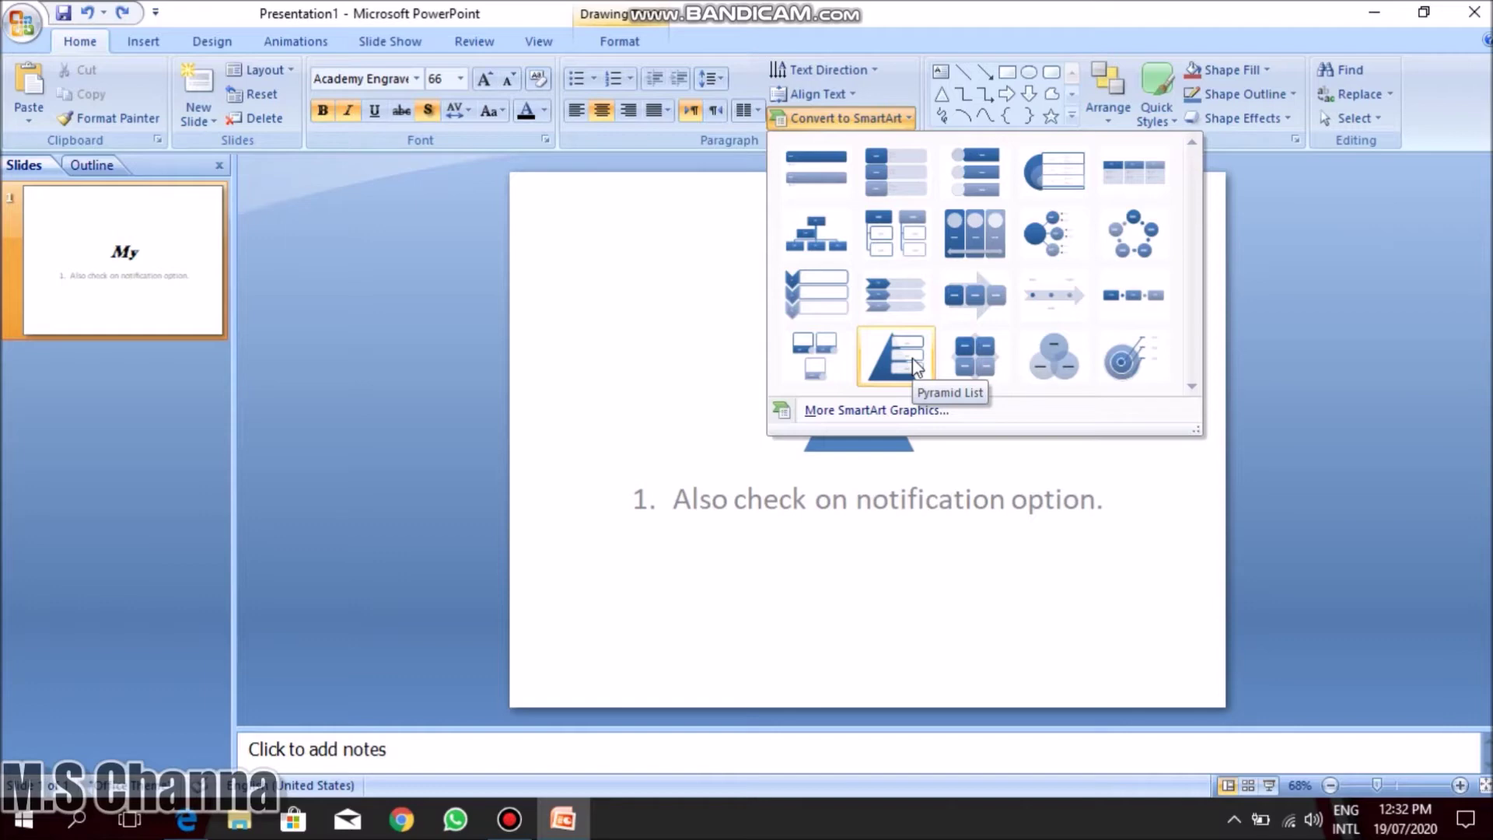
{"action": "left_click", "coordinate": [1057, 294]}
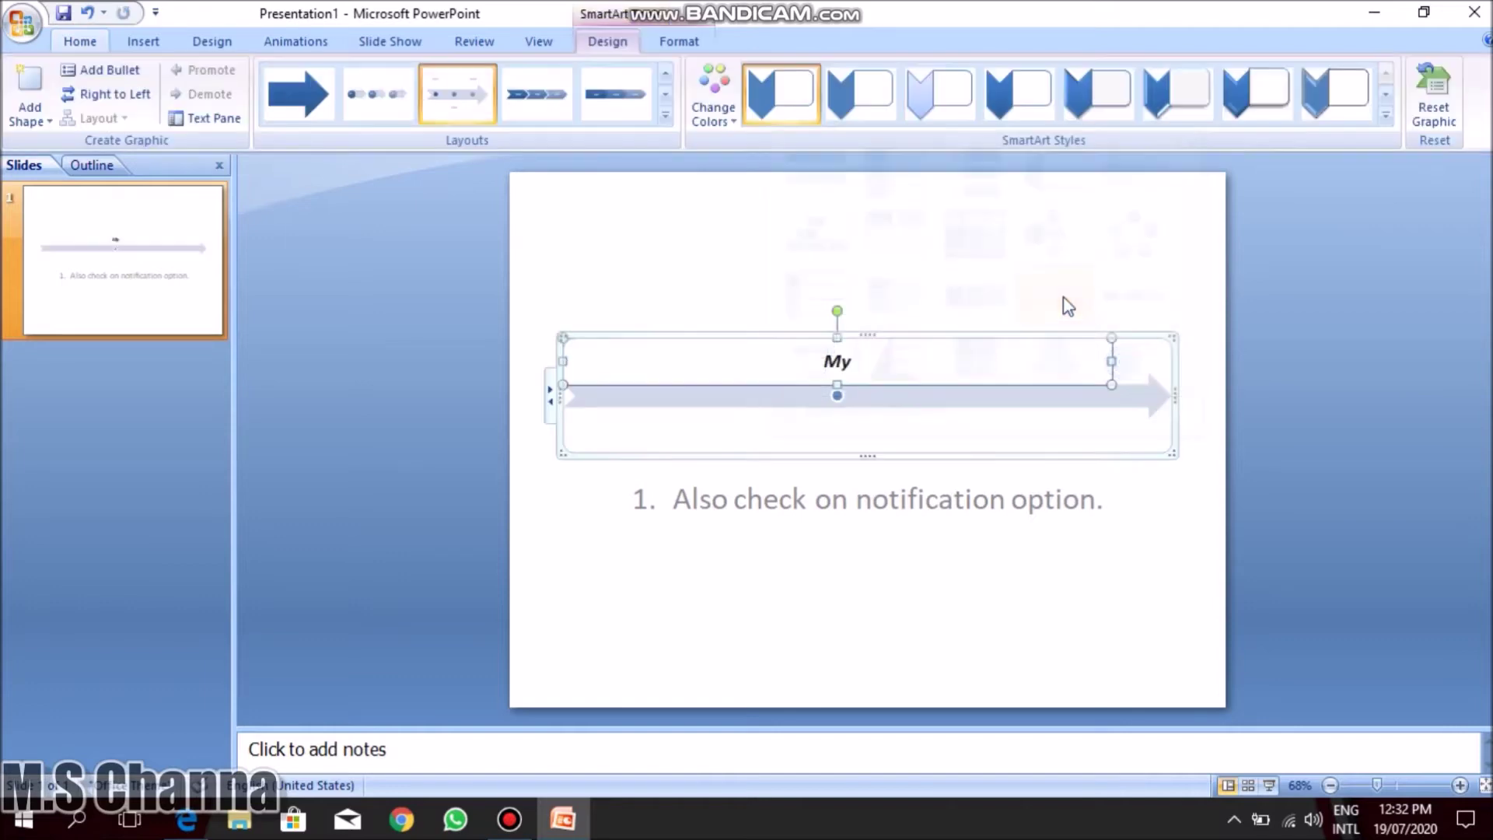
{"action": "left_click", "coordinate": [963, 230]}
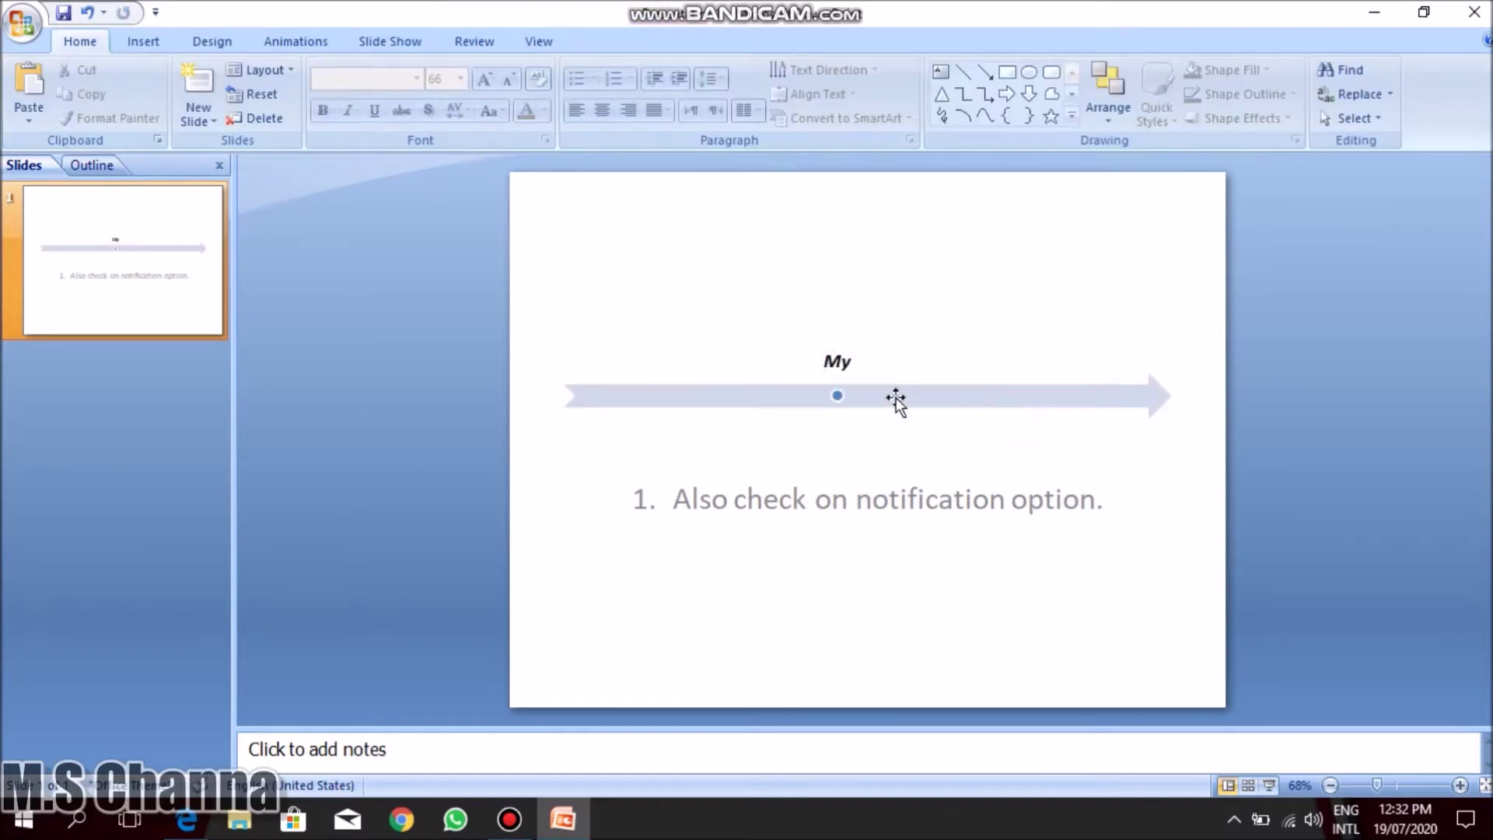
{"action": "left_click", "coordinate": [848, 400]}
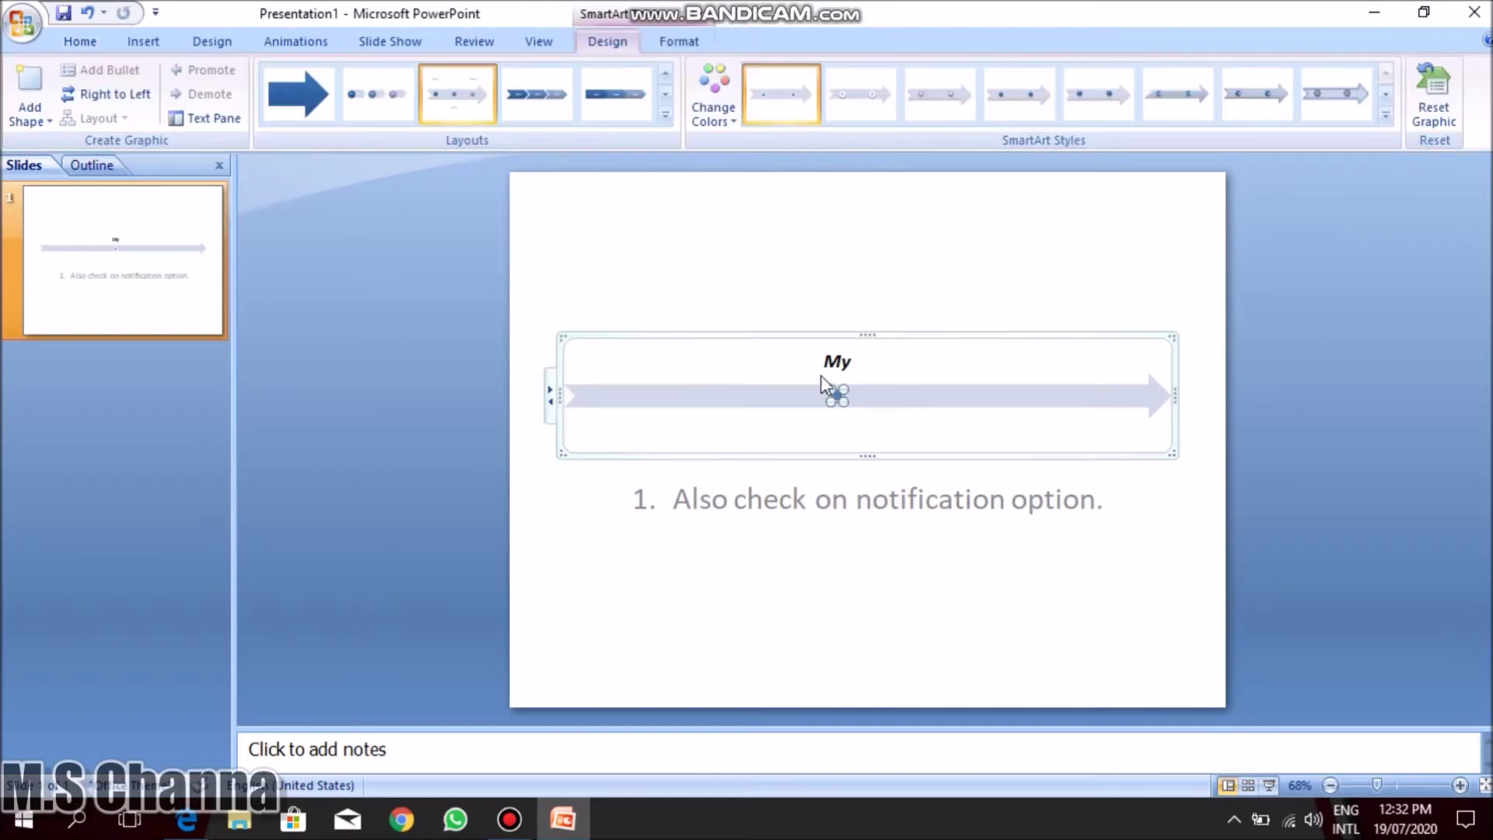
{"action": "key", "text": "ctrl+z"}
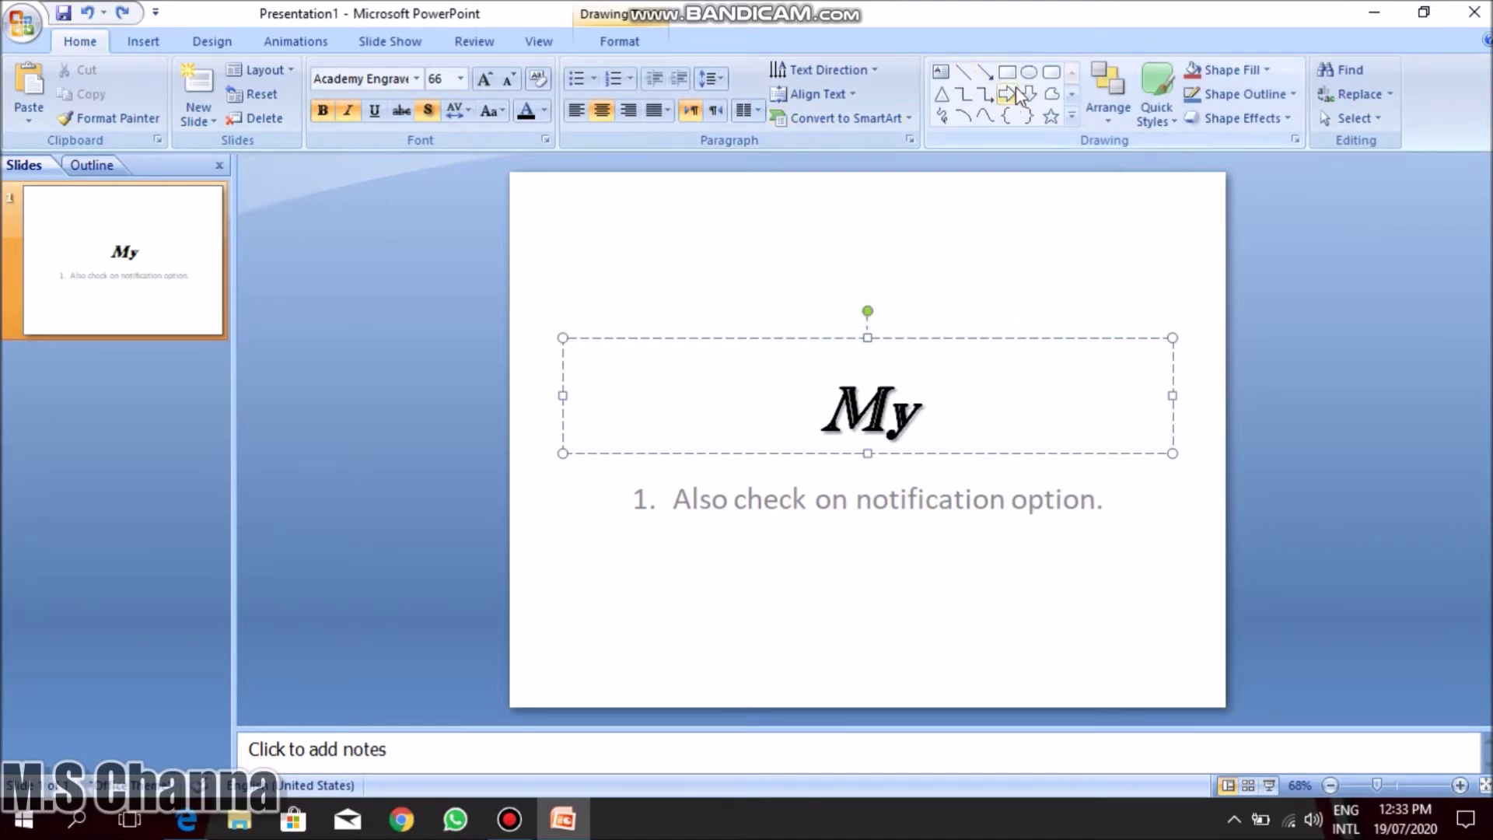
{"action": "left_click", "coordinate": [1071, 115]}
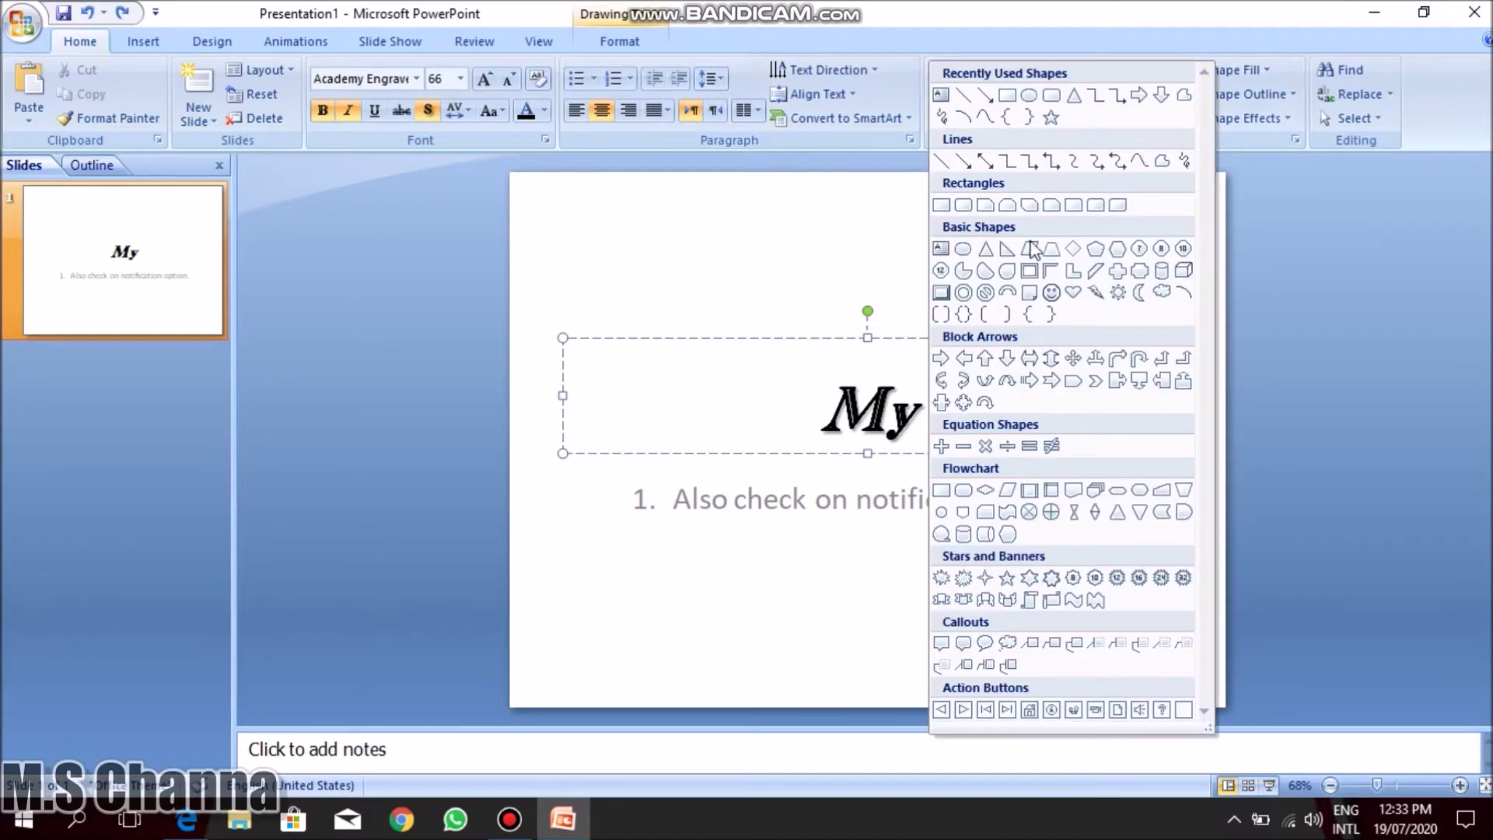
{"action": "left_click", "coordinate": [964, 270]}
{"action": "left_click_drag", "start_coordinate": [710, 220], "coordinate": [807, 315]}
{"action": "left_click", "coordinate": [978, 233]}
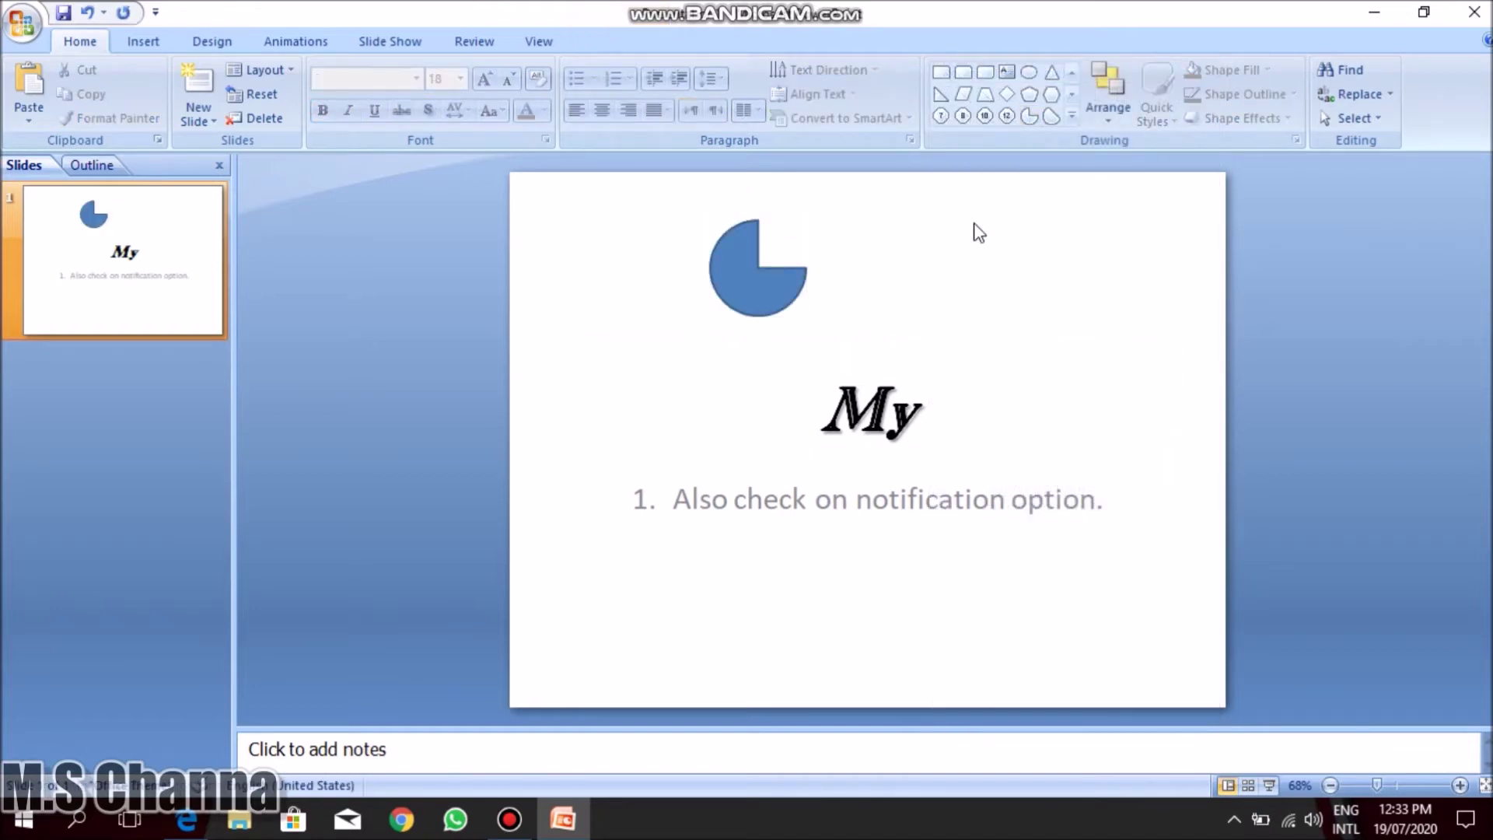
{"action": "key", "text": "ctrl+z"}
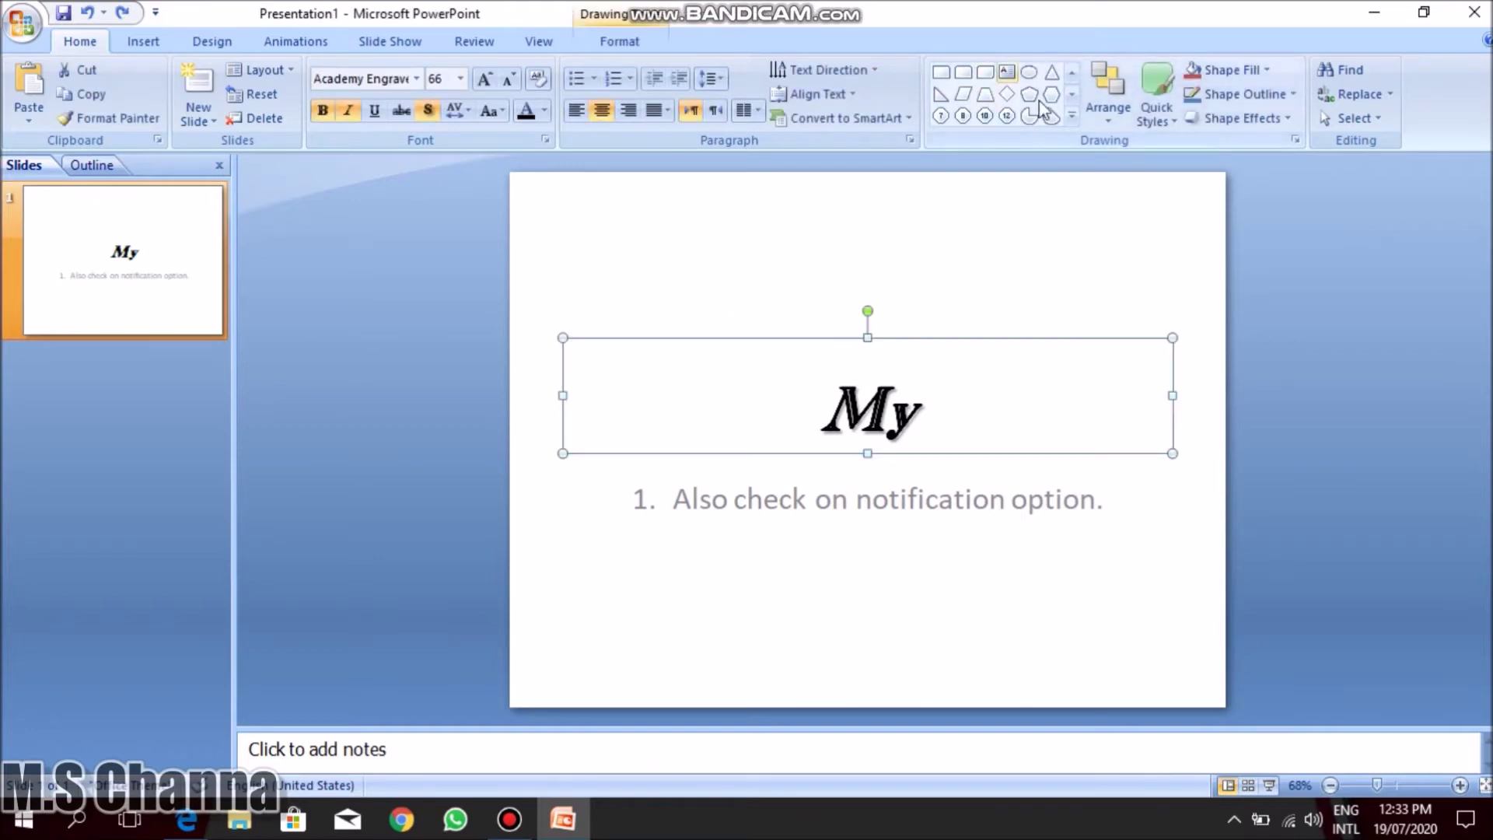
{"action": "left_click", "coordinate": [1071, 115]}
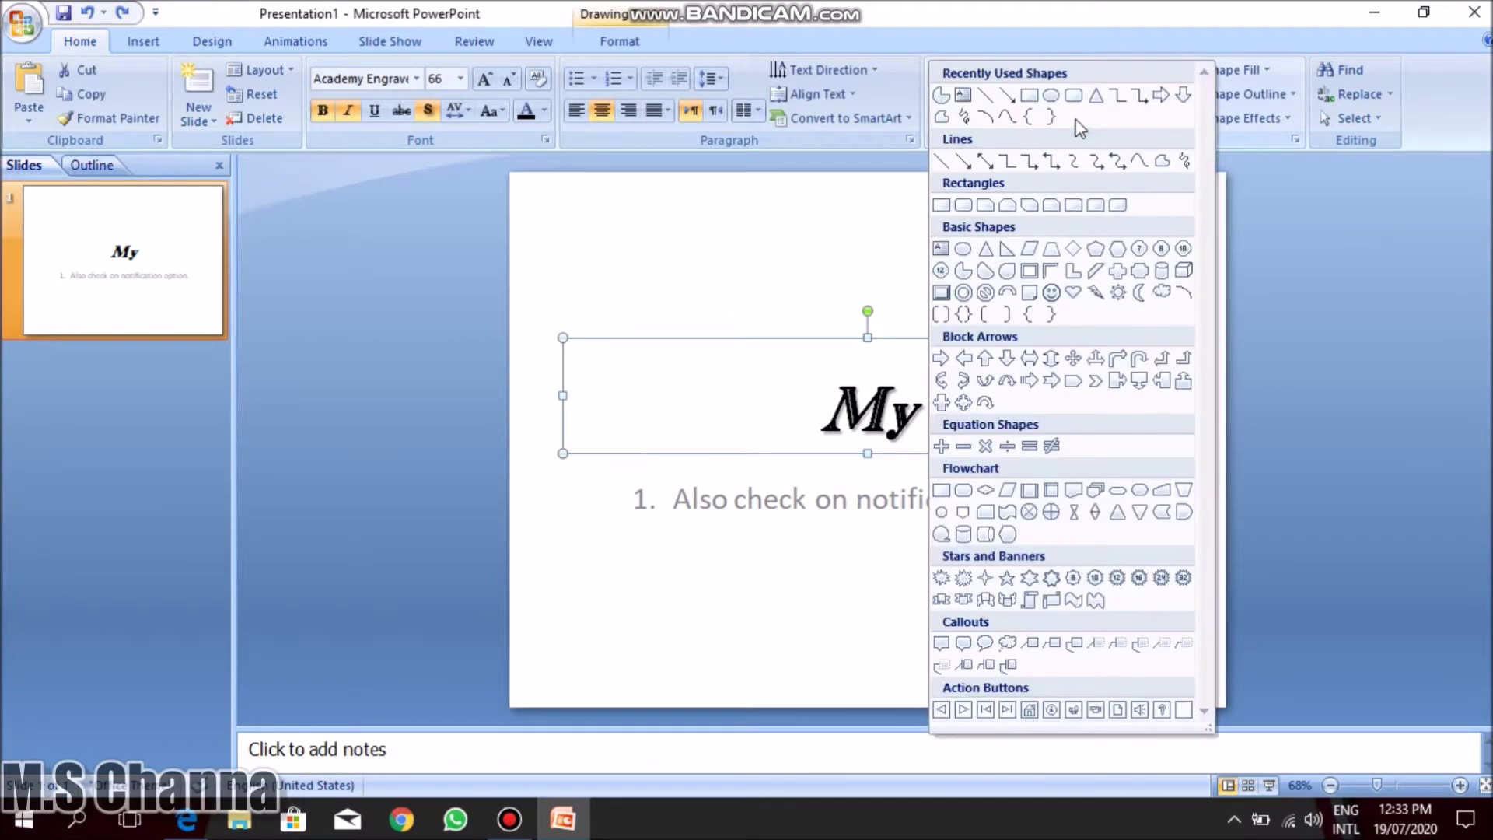
{"action": "left_click", "coordinate": [964, 359]}
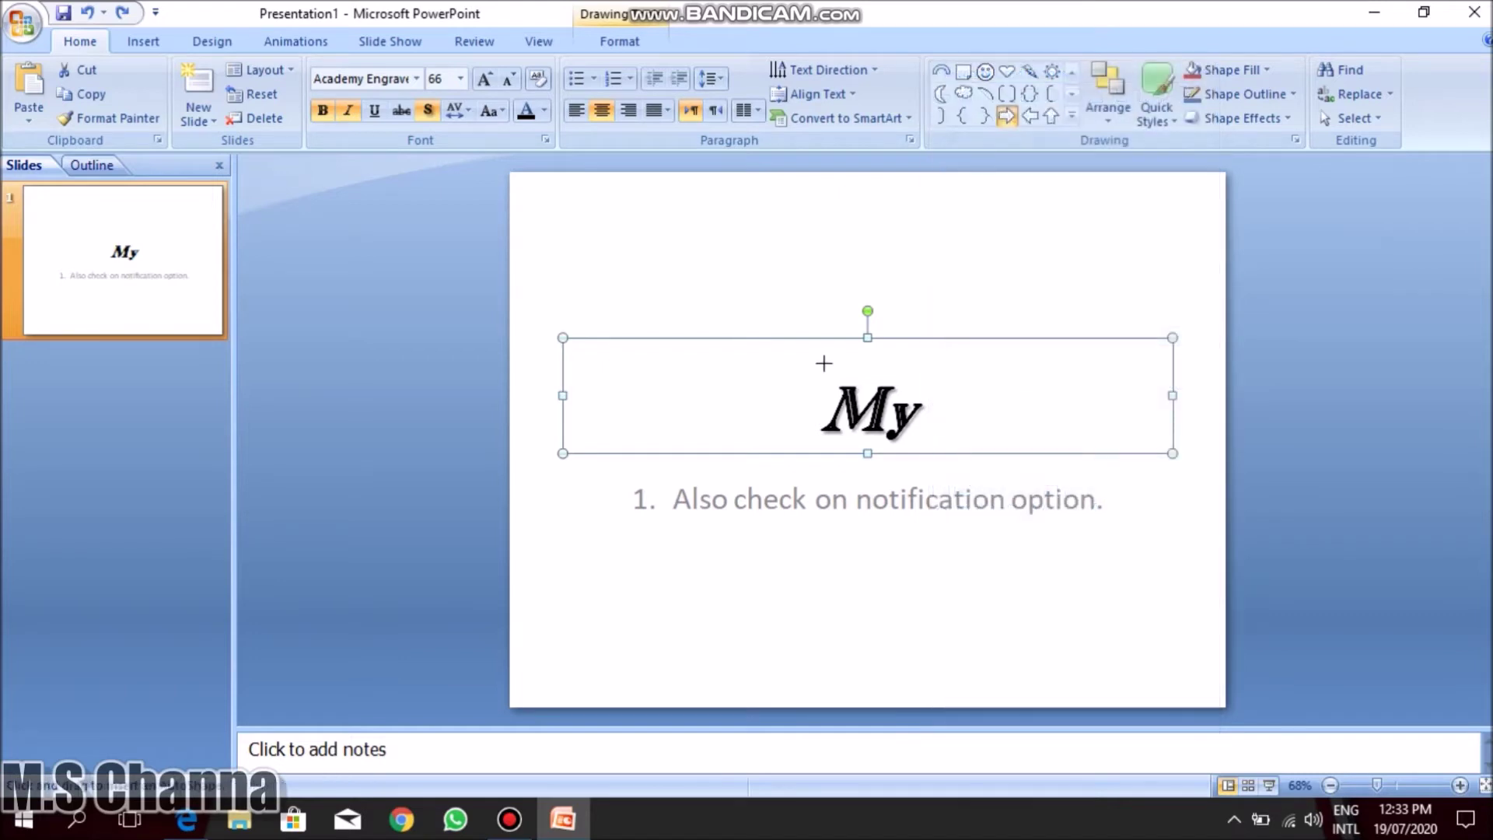
{"action": "left_click_drag", "start_coordinate": [801, 355], "coordinate": [1083, 378]}
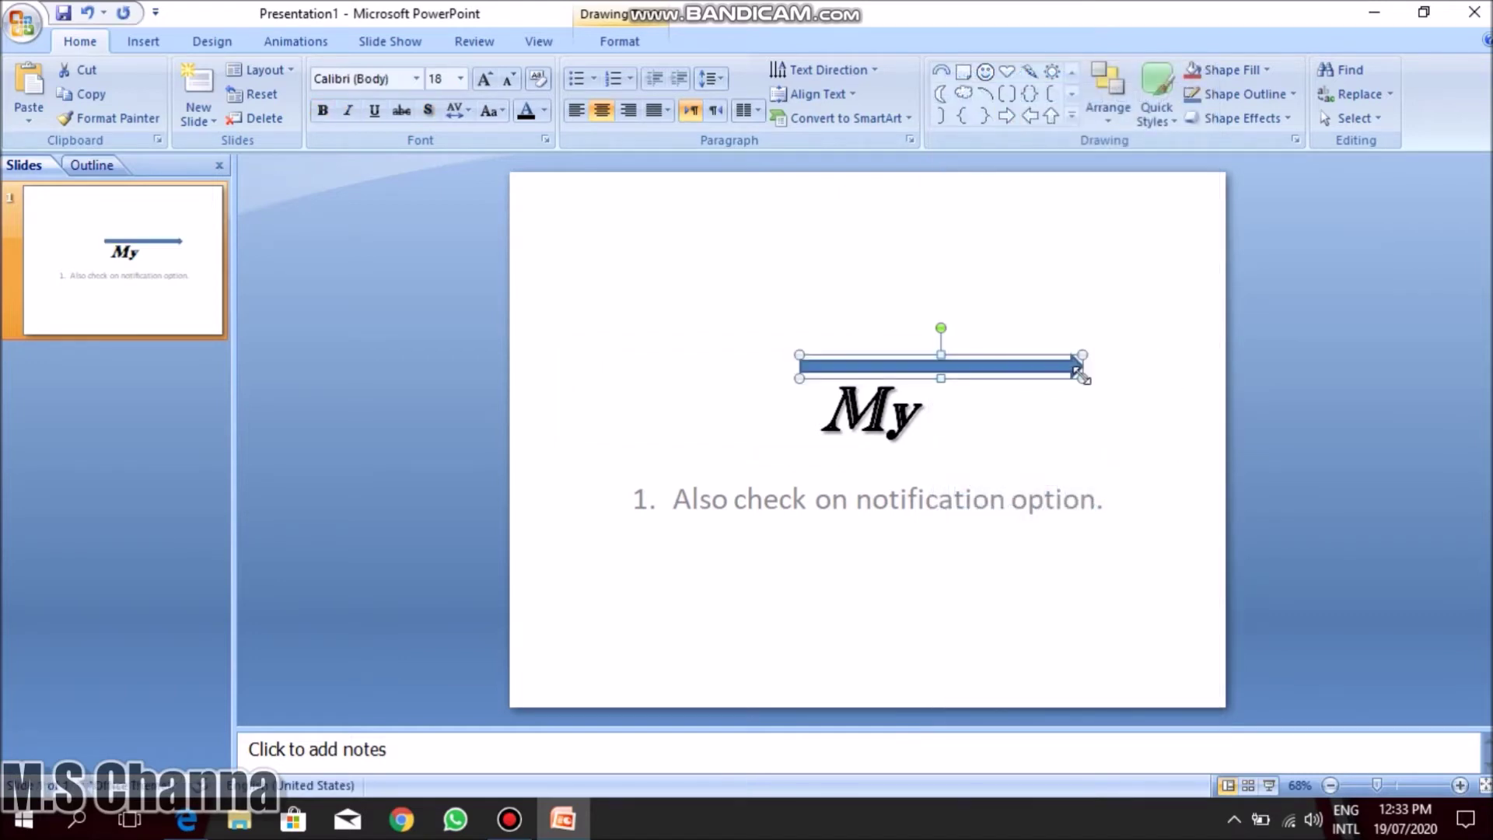
{"action": "left_click", "coordinate": [1002, 262]}
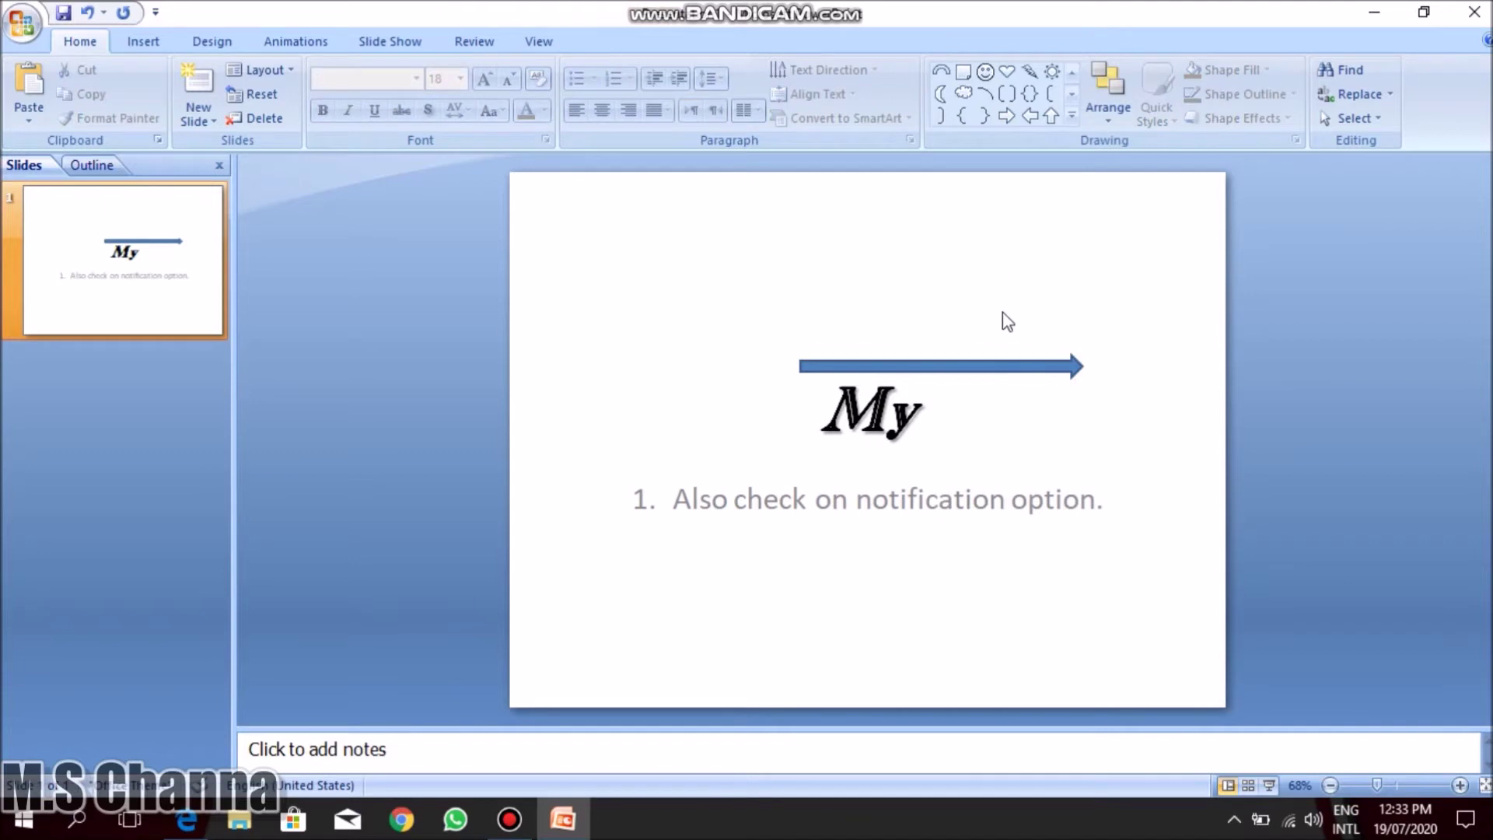
{"action": "left_click", "coordinate": [998, 359]}
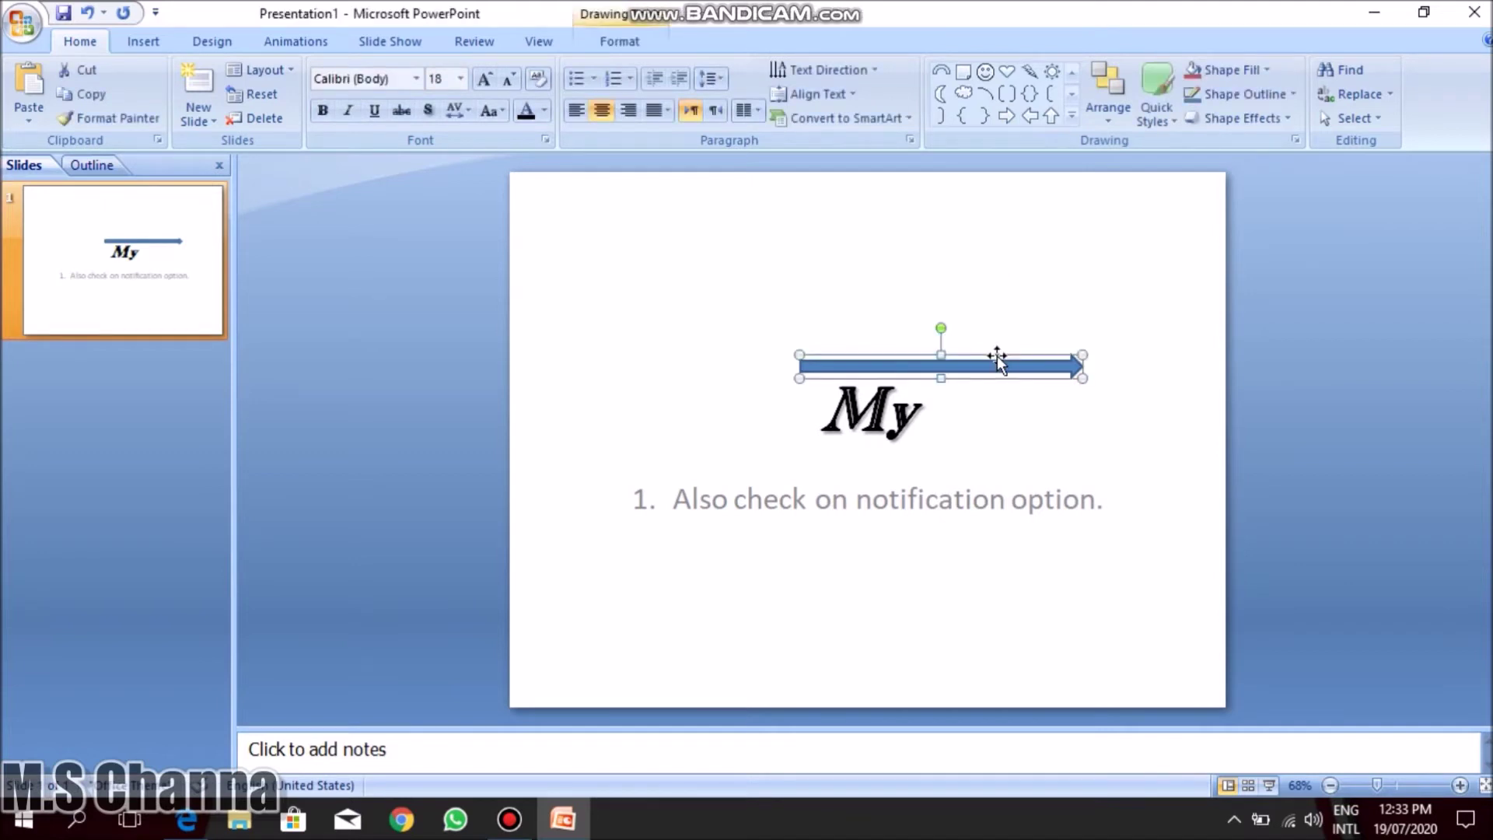
{"action": "key", "text": "Delete"}
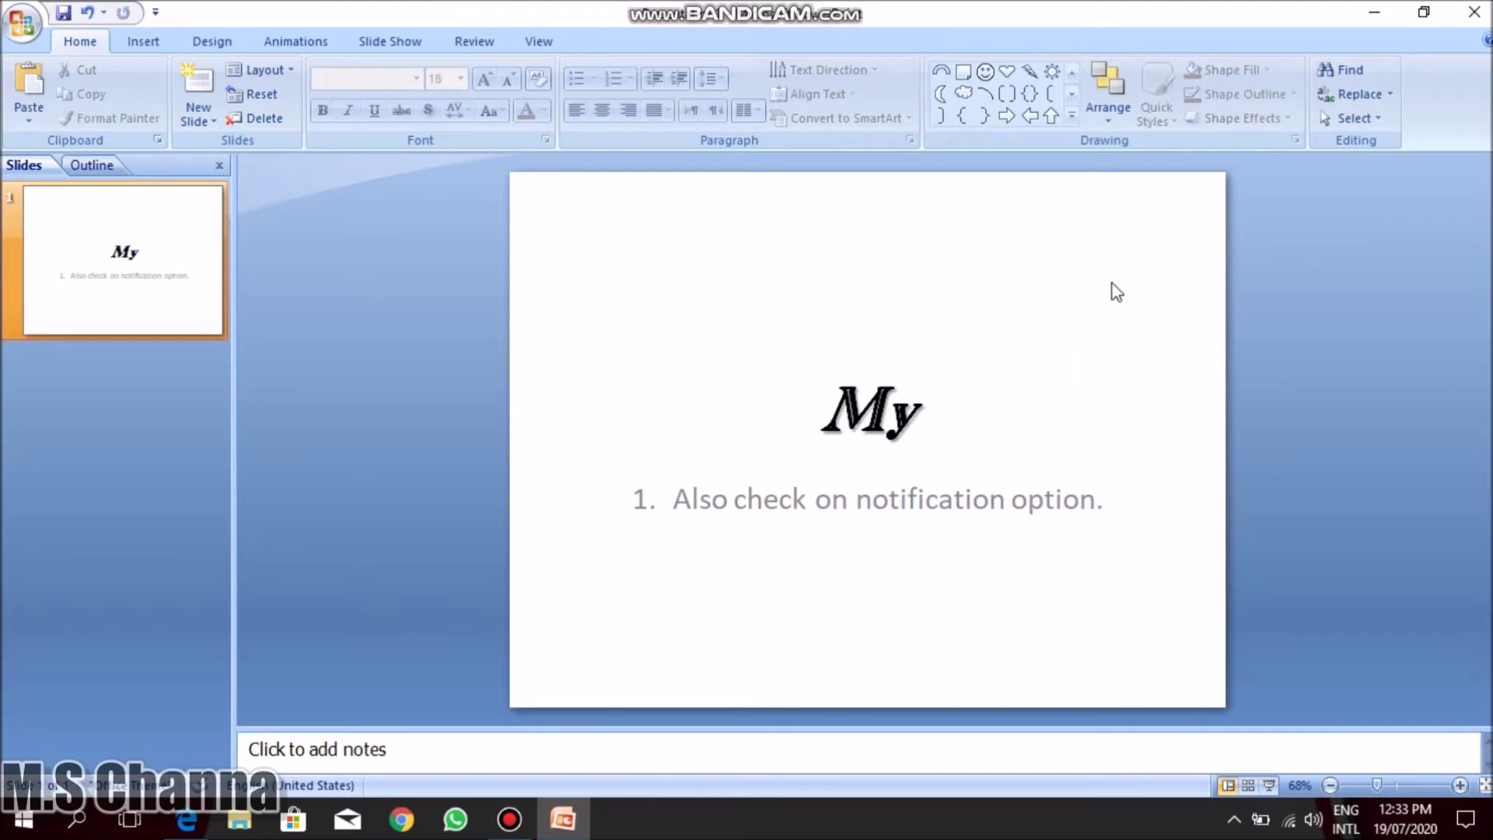
Draw a text box near the top of the slide containing 'asasdas'.
{"action": "left_click", "coordinate": [1096, 121]}
{"action": "left_click", "coordinate": [1071, 115]}
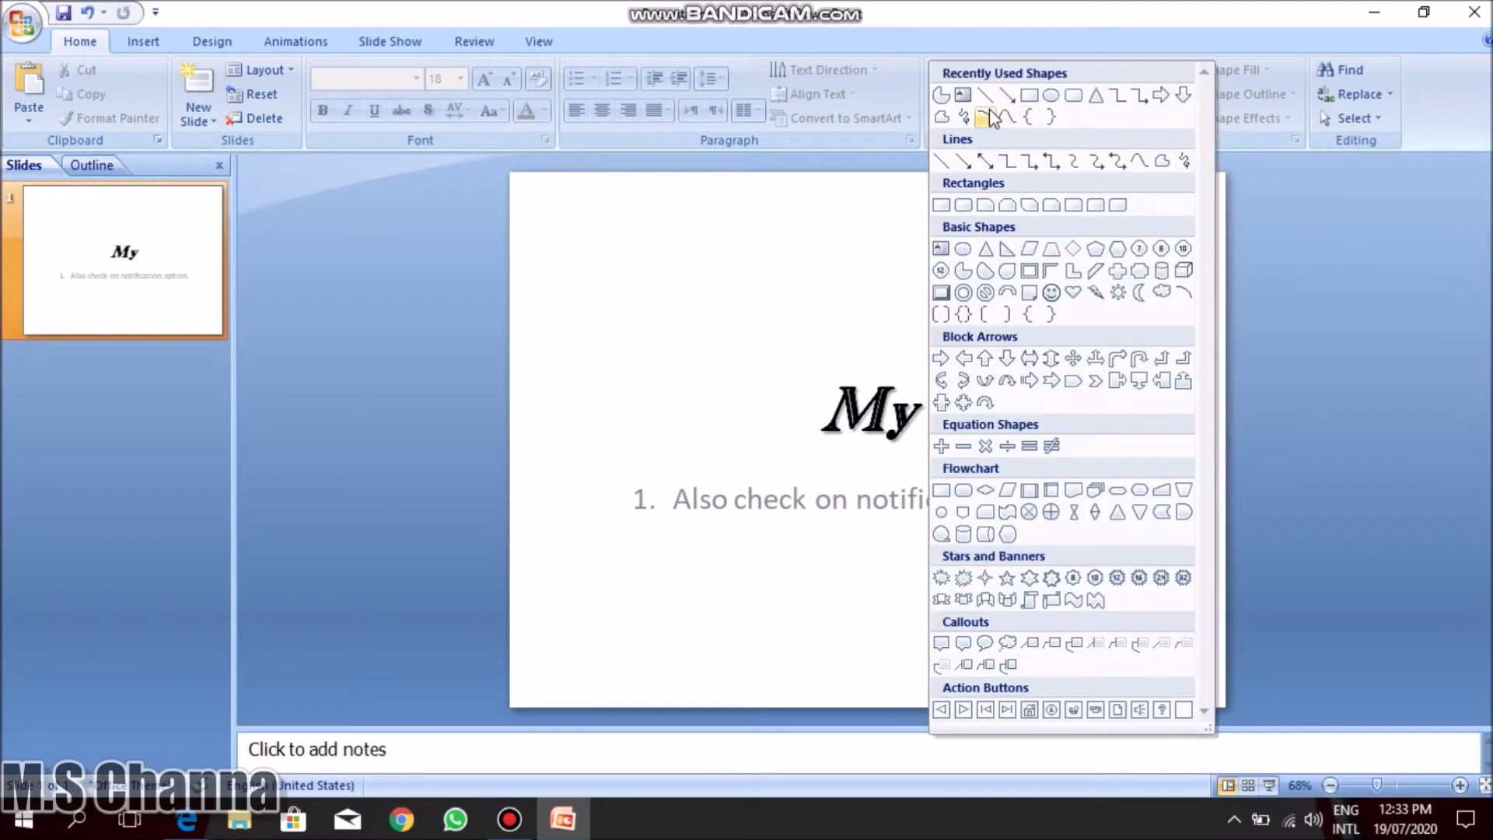
{"action": "left_click", "coordinate": [963, 96]}
{"action": "left_click_drag", "start_coordinate": [761, 232], "coordinate": [987, 300]}
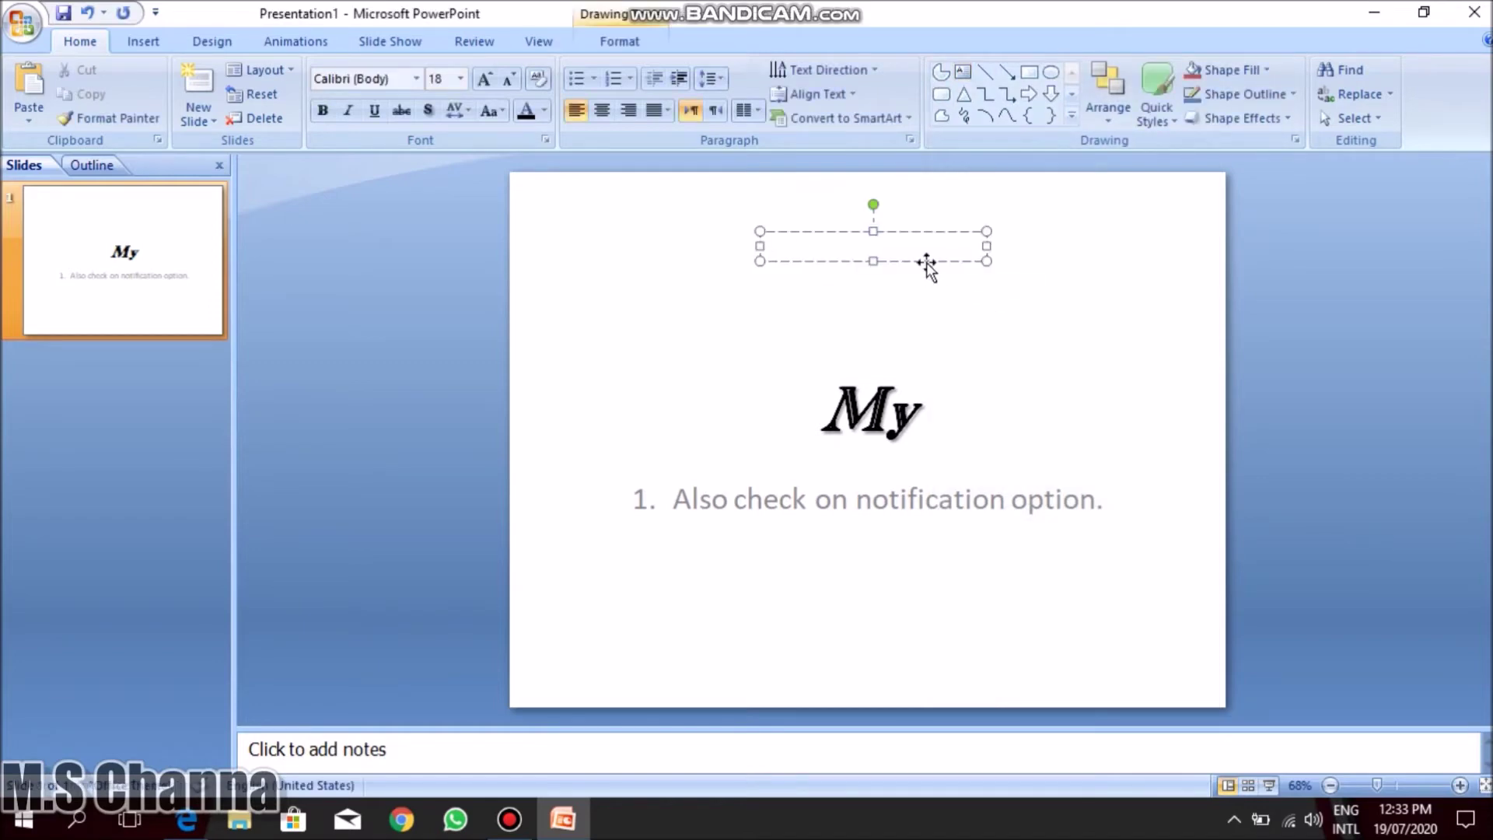
{"action": "type", "text": "asasdas"}
{"action": "left_click", "coordinate": [1079, 327]}
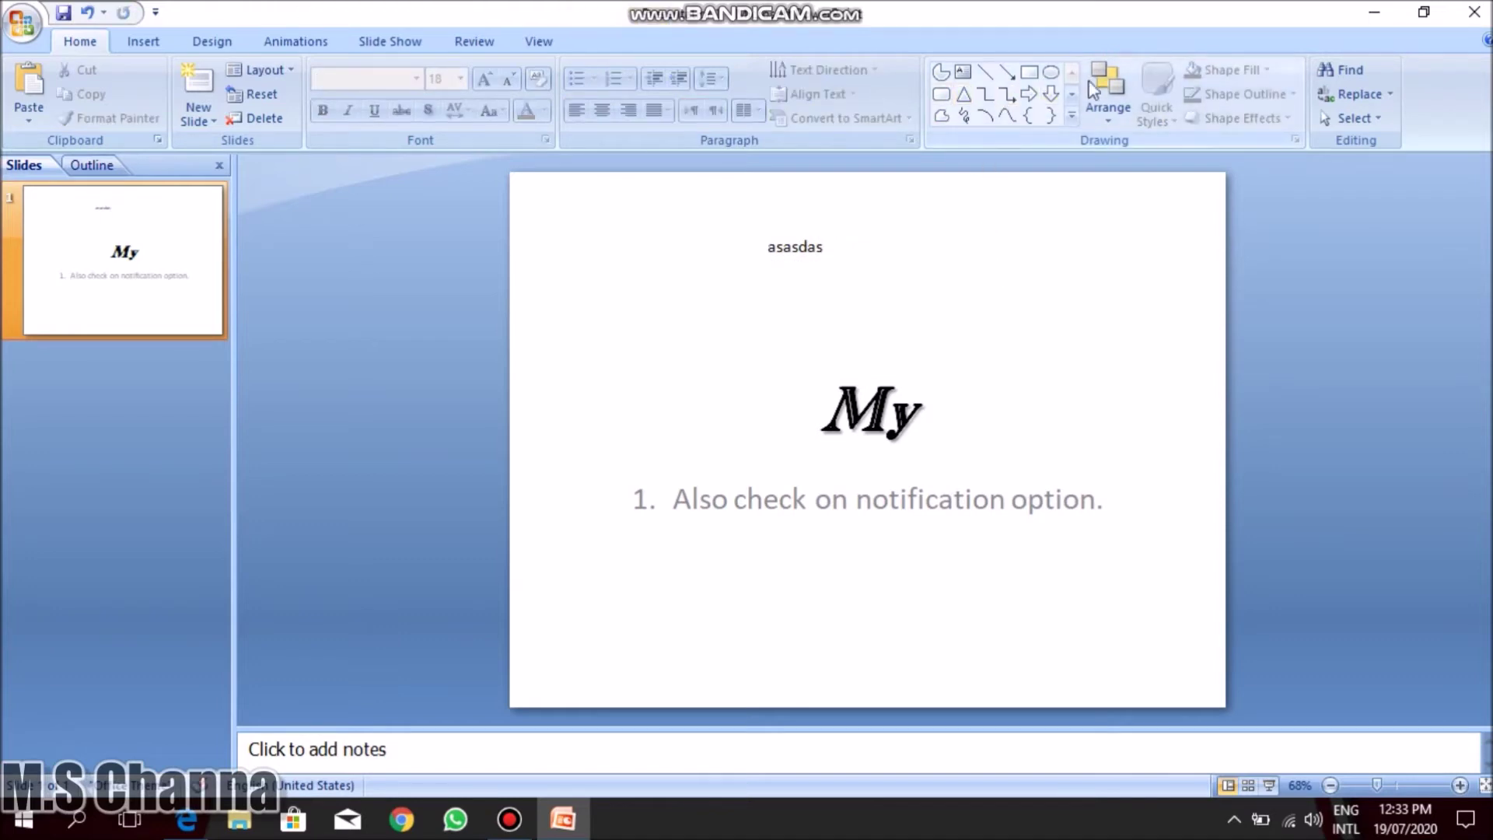
{"action": "left_click", "coordinate": [1050, 72]}
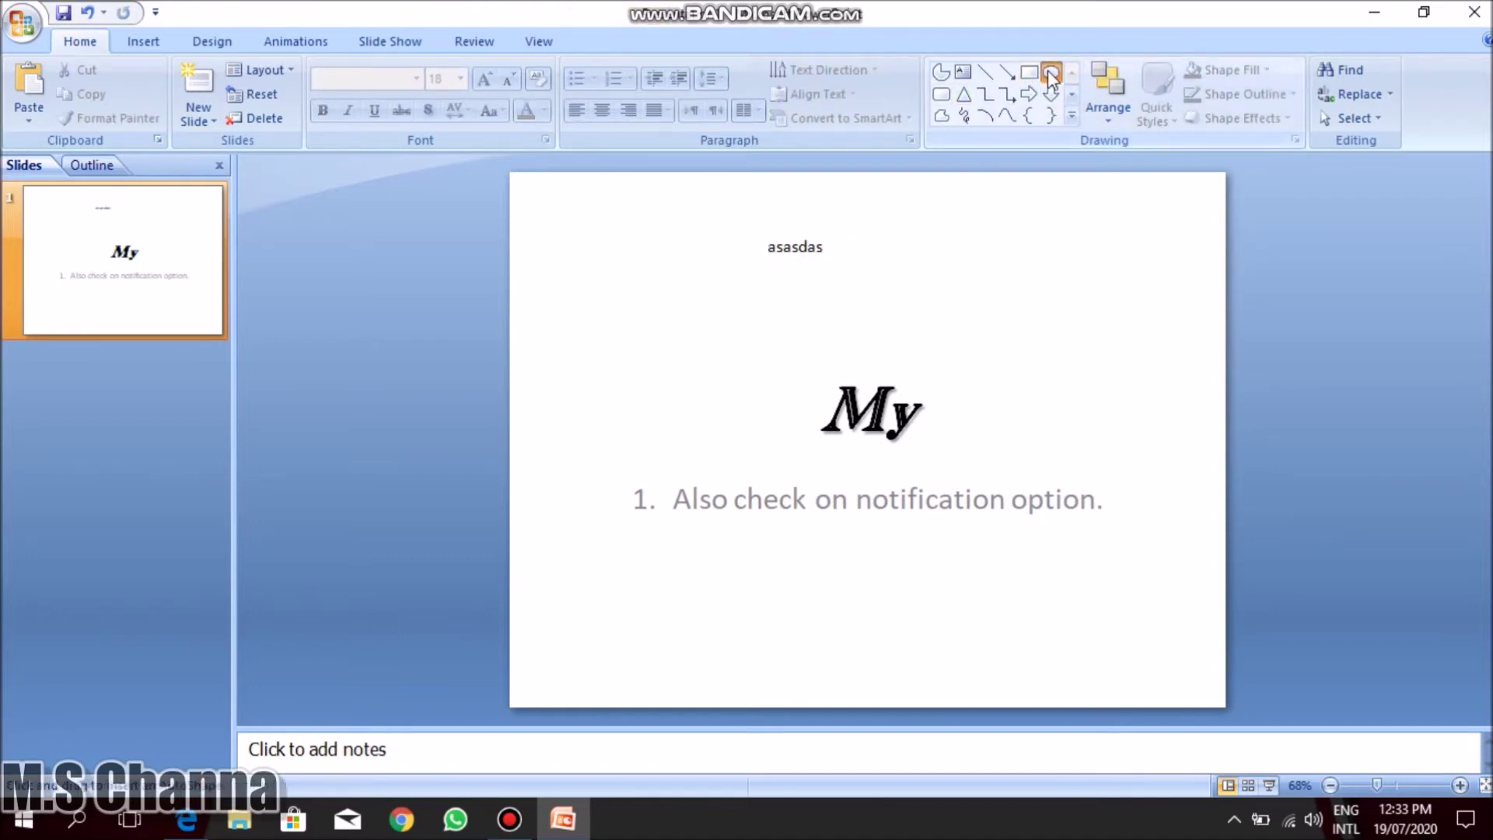
Draw an oval at the slide's top right and type 'asdasdas' inside it.
{"action": "left_click_drag", "start_coordinate": [873, 209], "coordinate": [1150, 311]}
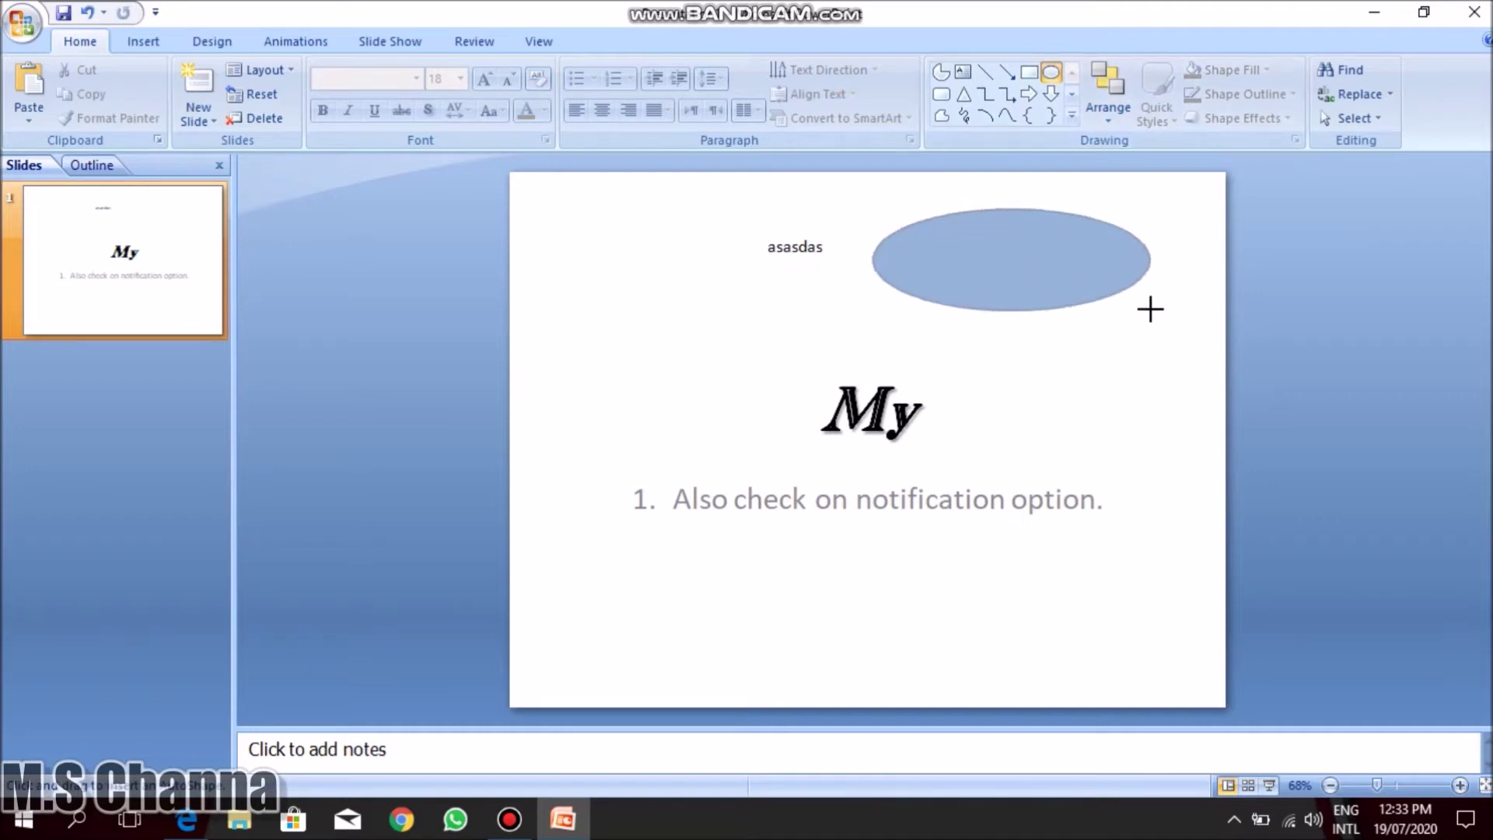
{"action": "right_click", "coordinate": [1001, 252]}
{"action": "left_click", "coordinate": [1064, 342]}
{"action": "type", "text": "asdasdas"}
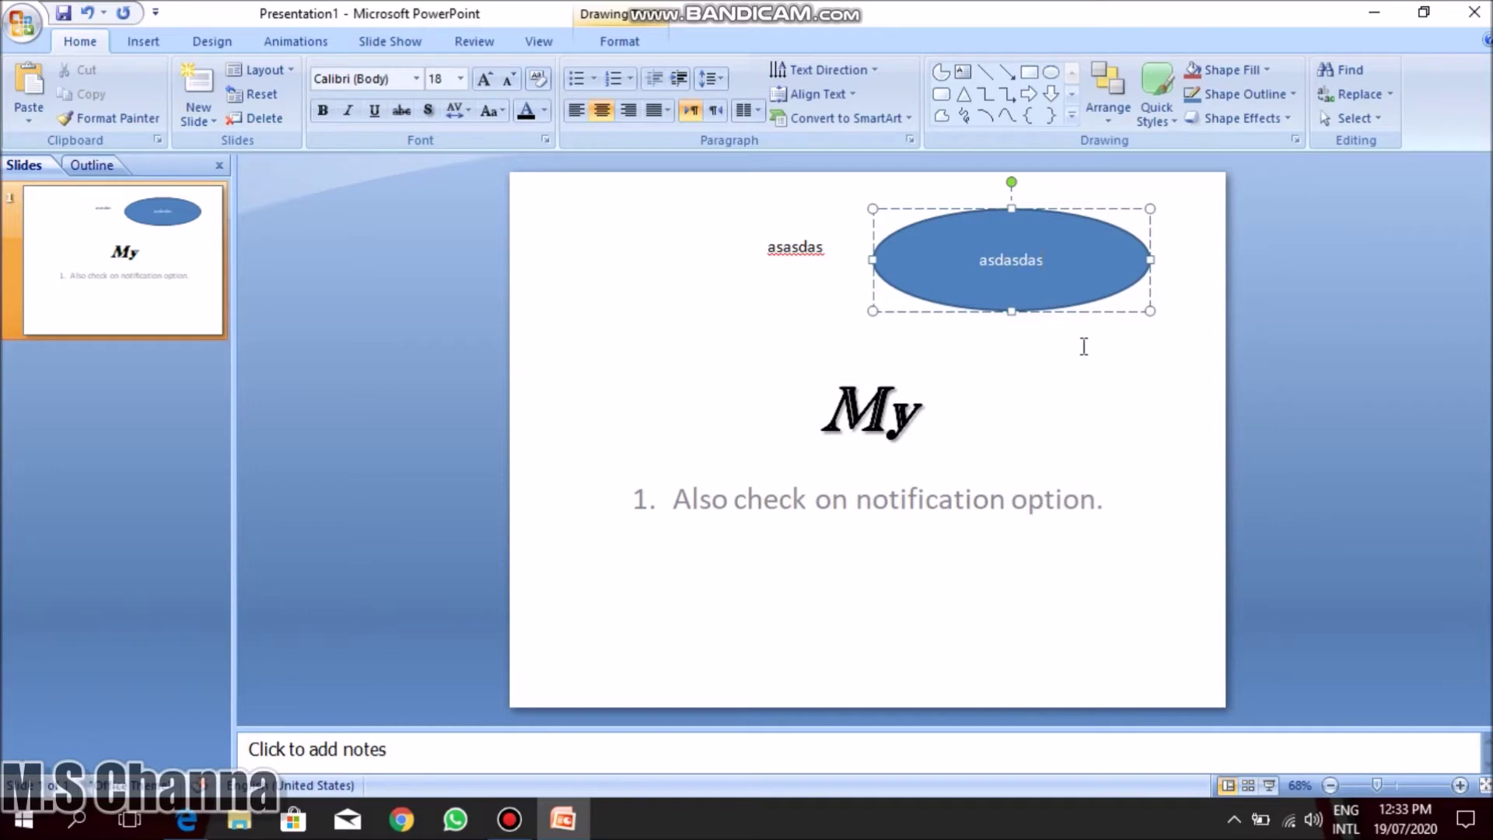
Make the oval's 'asdasdas' text bold at 24 pt, then reselect the oval.
{"action": "double_click", "coordinate": [1038, 260]}
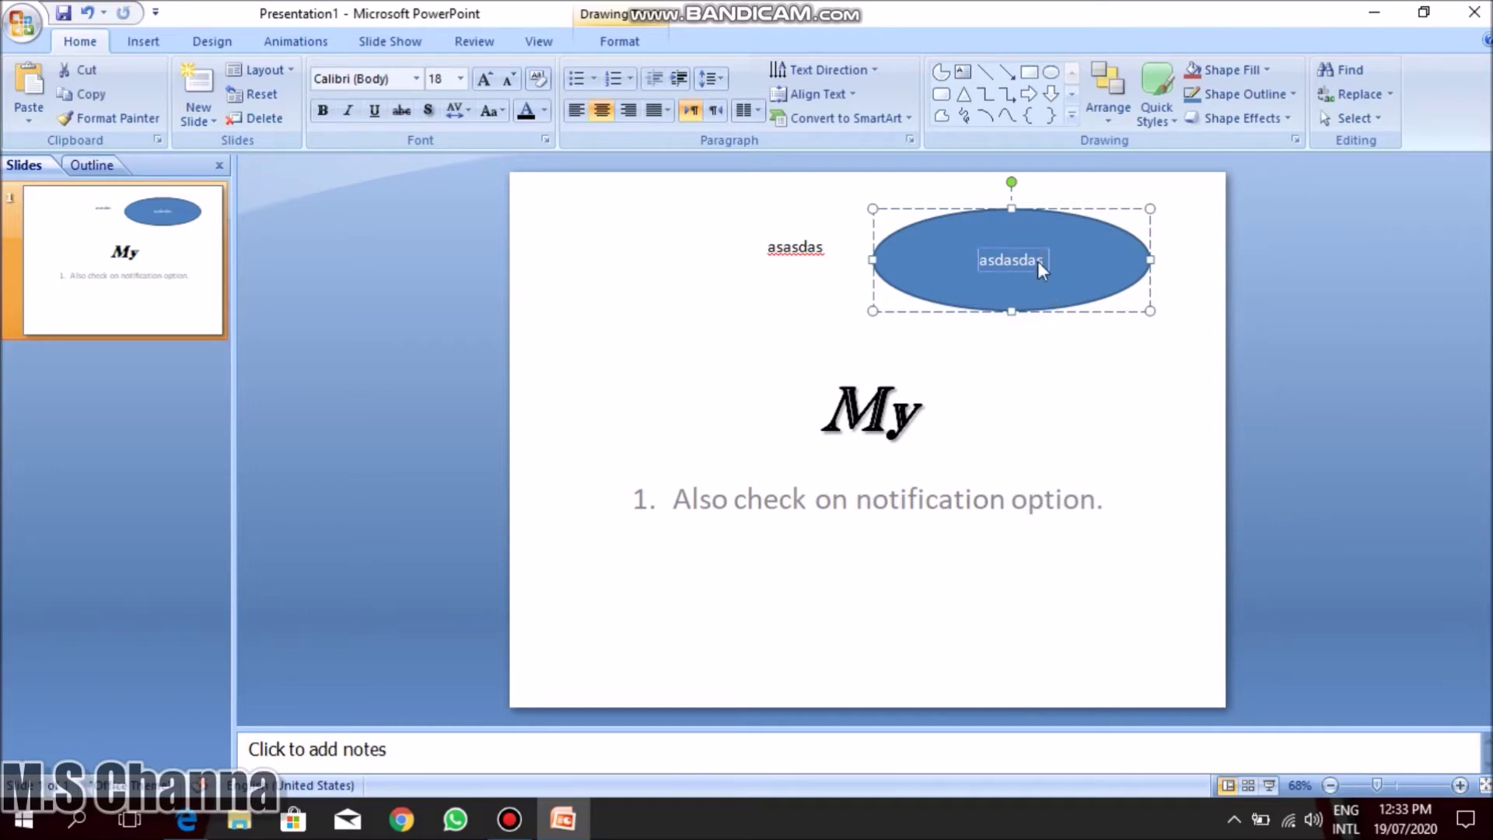
{"action": "left_click", "coordinate": [330, 111]}
{"action": "double_click", "coordinate": [483, 82]}
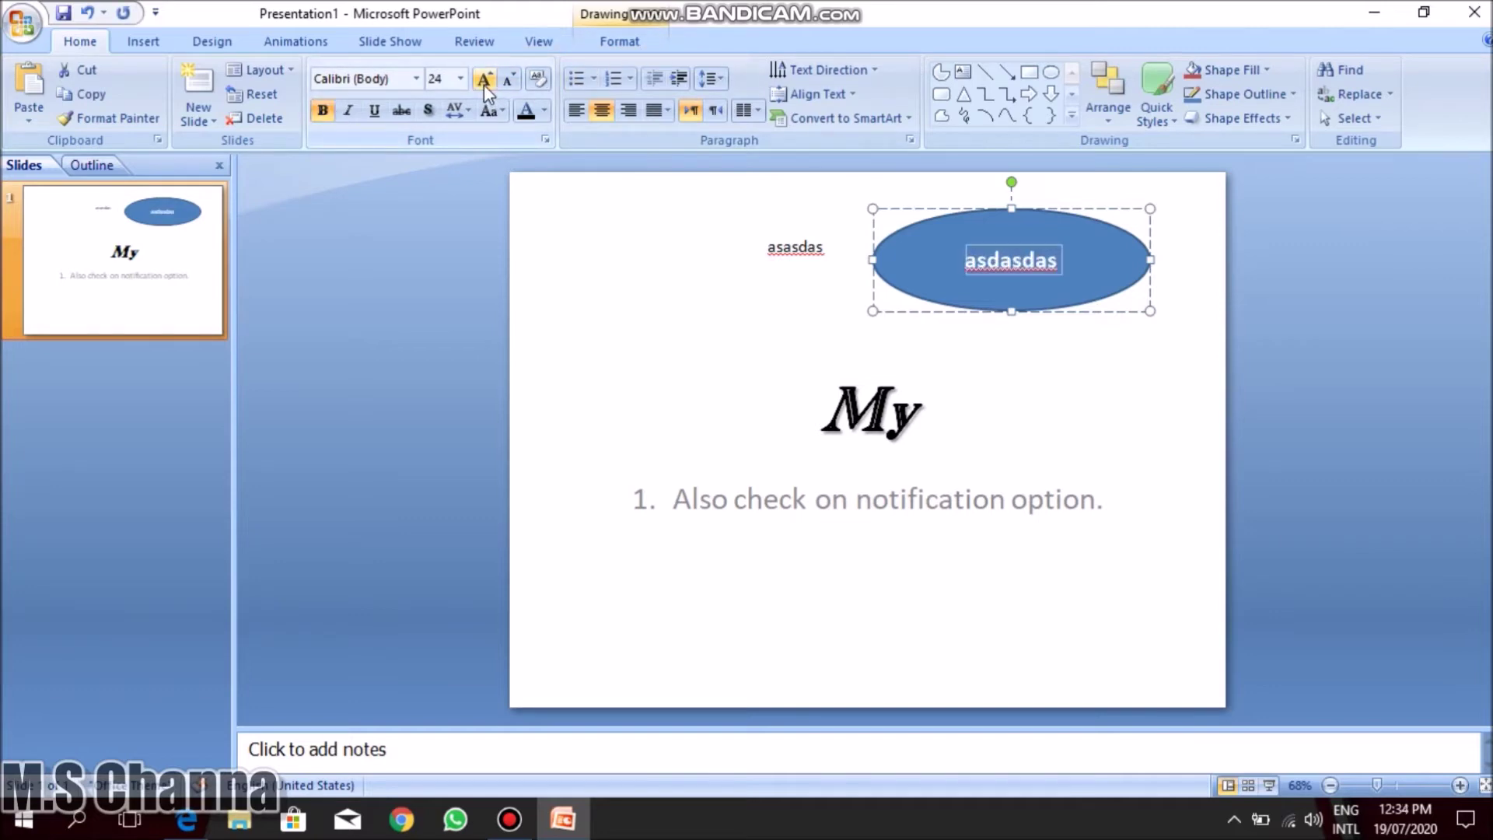
{"action": "left_click", "coordinate": [1088, 379]}
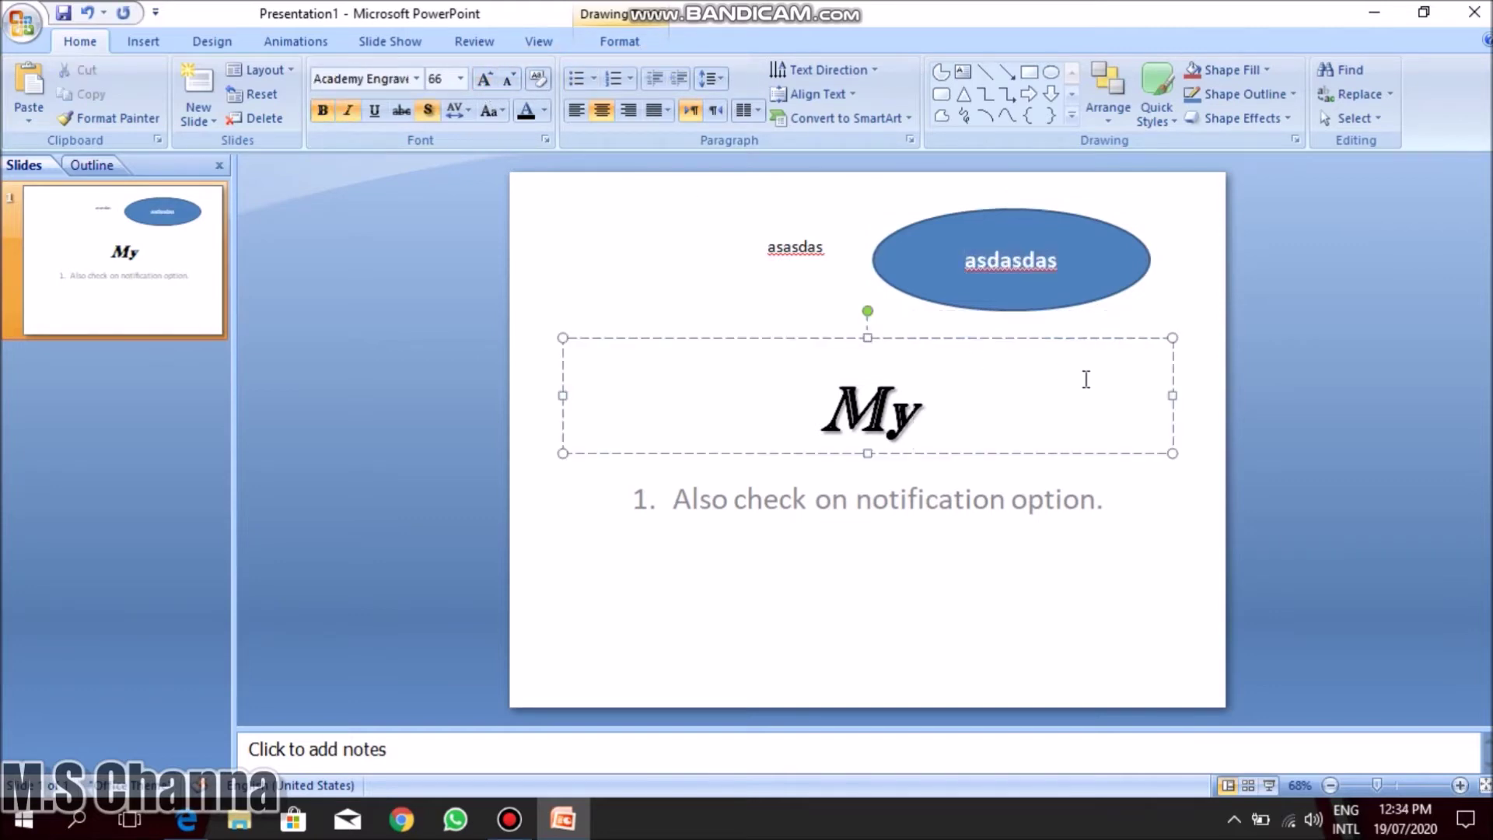
{"action": "left_click", "coordinate": [1203, 346]}
{"action": "left_click", "coordinate": [1108, 117]}
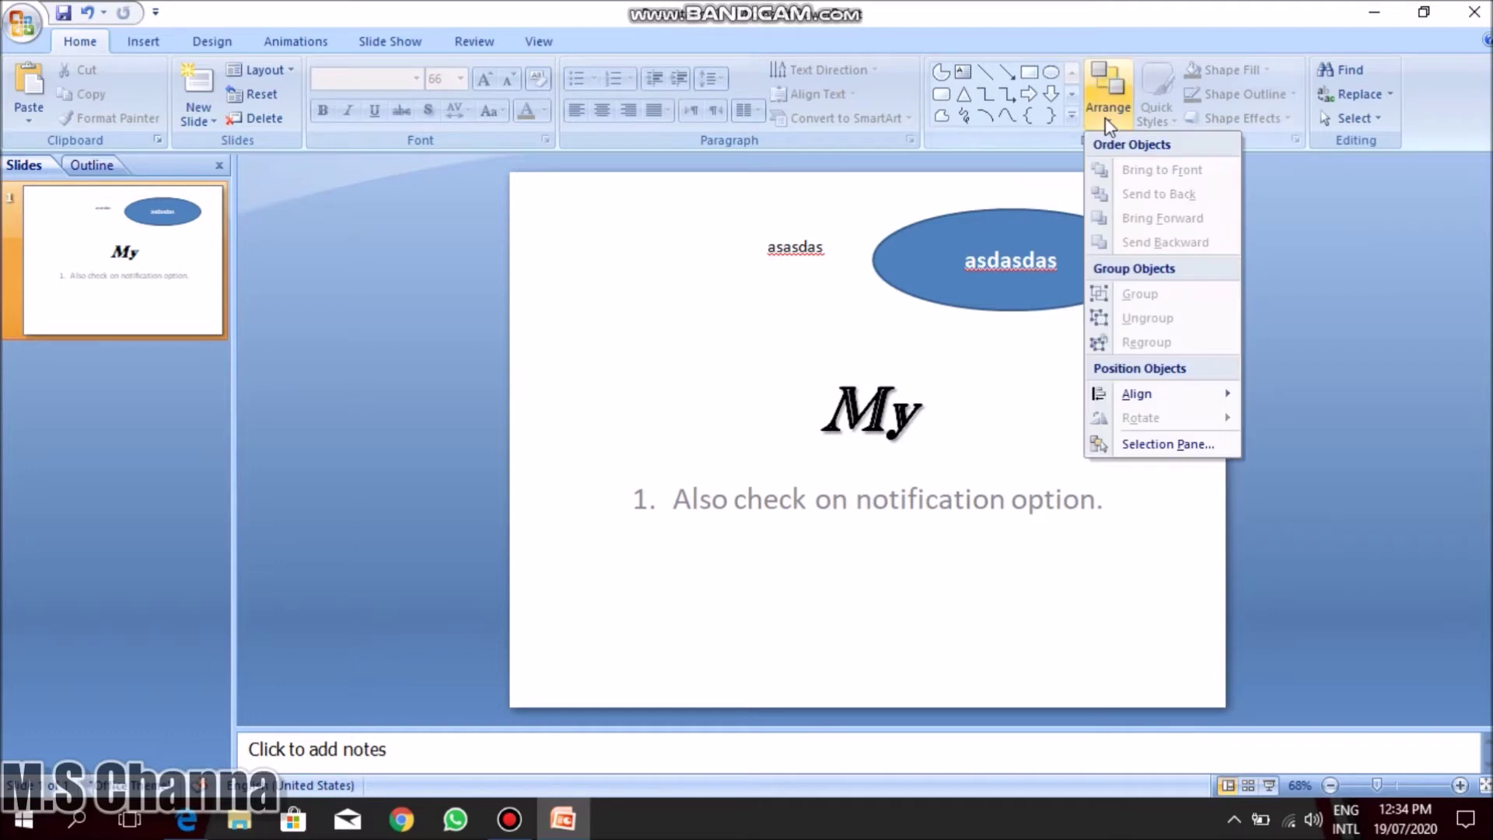
{"action": "left_click", "coordinate": [1022, 222]}
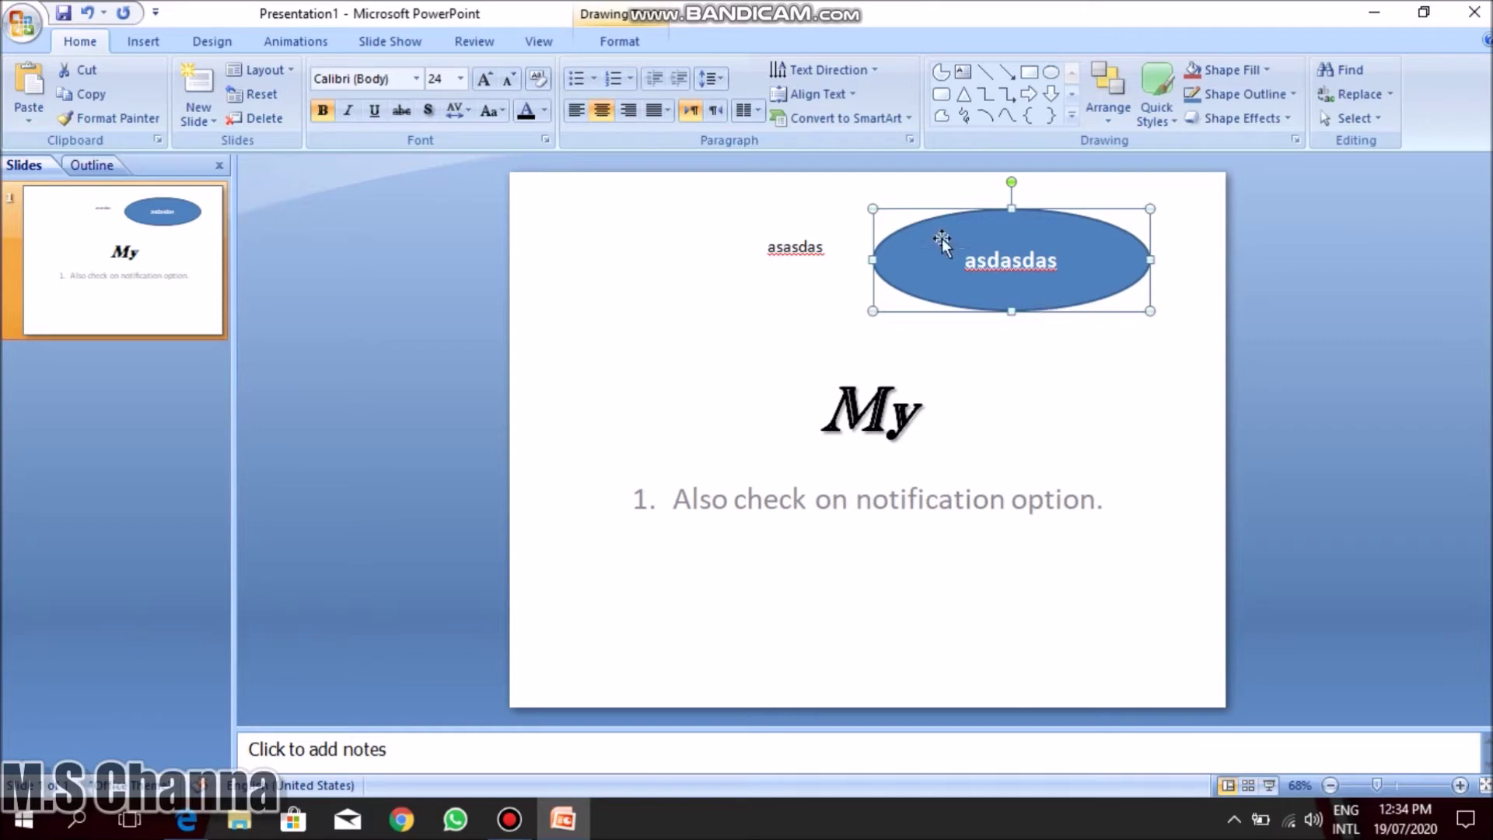
Draw an isosceles triangle overlapping the lower right of the blue oval.
{"action": "left_click", "coordinate": [964, 94]}
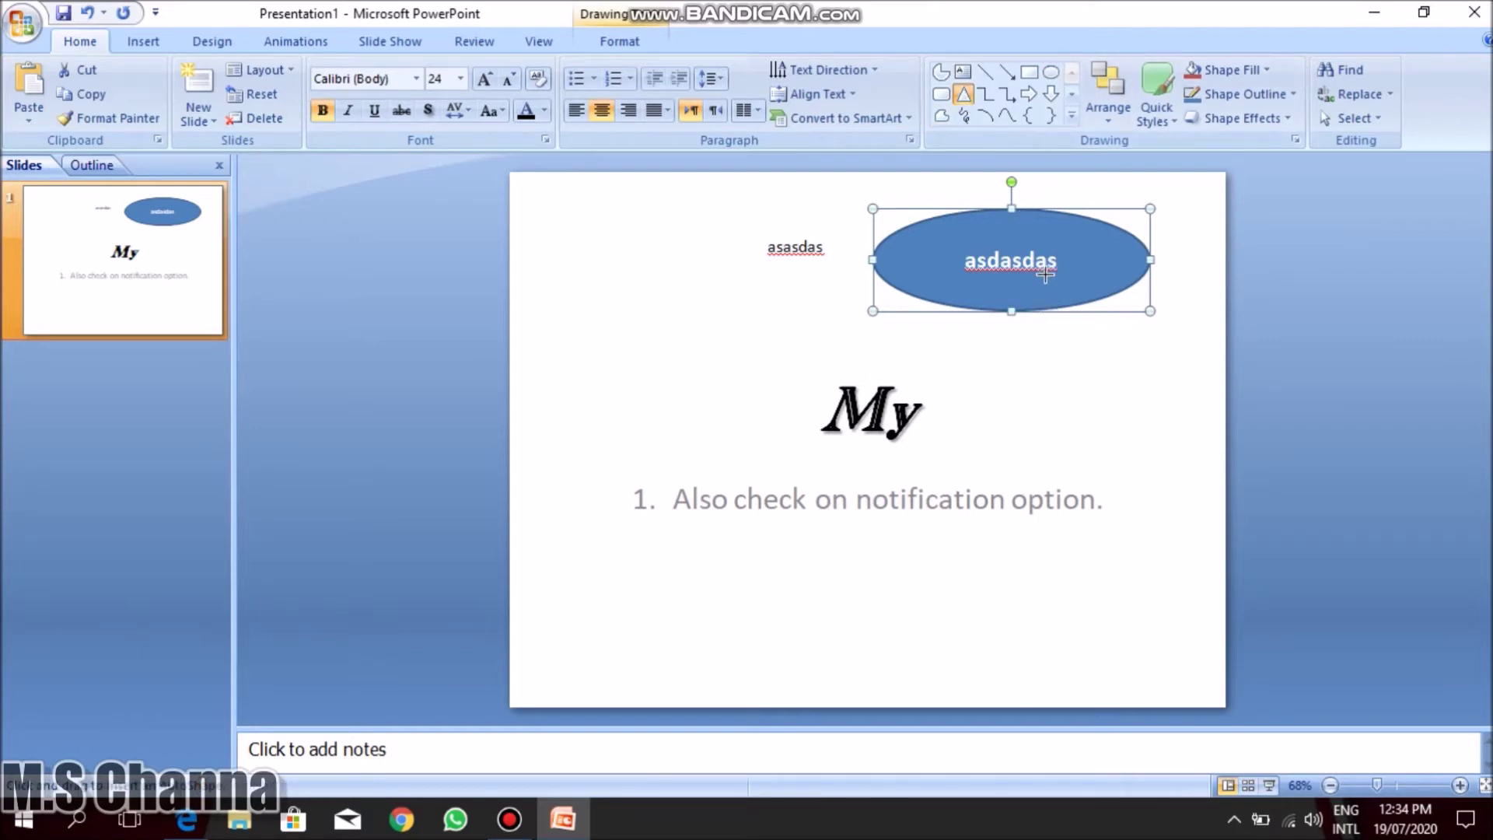
{"action": "left_click_drag", "start_coordinate": [1042, 276], "coordinate": [1156, 434]}
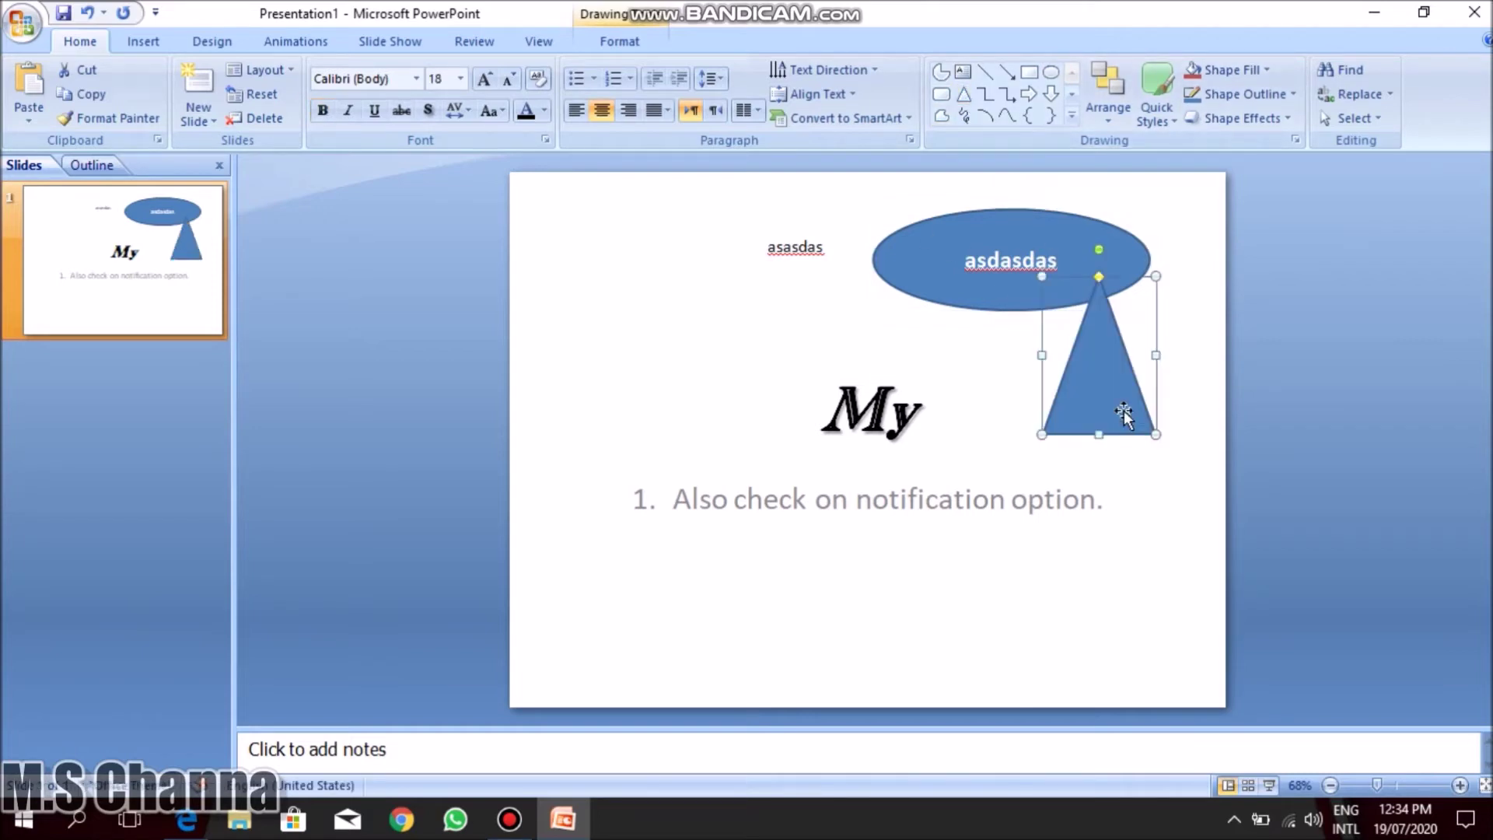
{"action": "left_click_drag", "start_coordinate": [1114, 387], "coordinate": [1113, 388]}
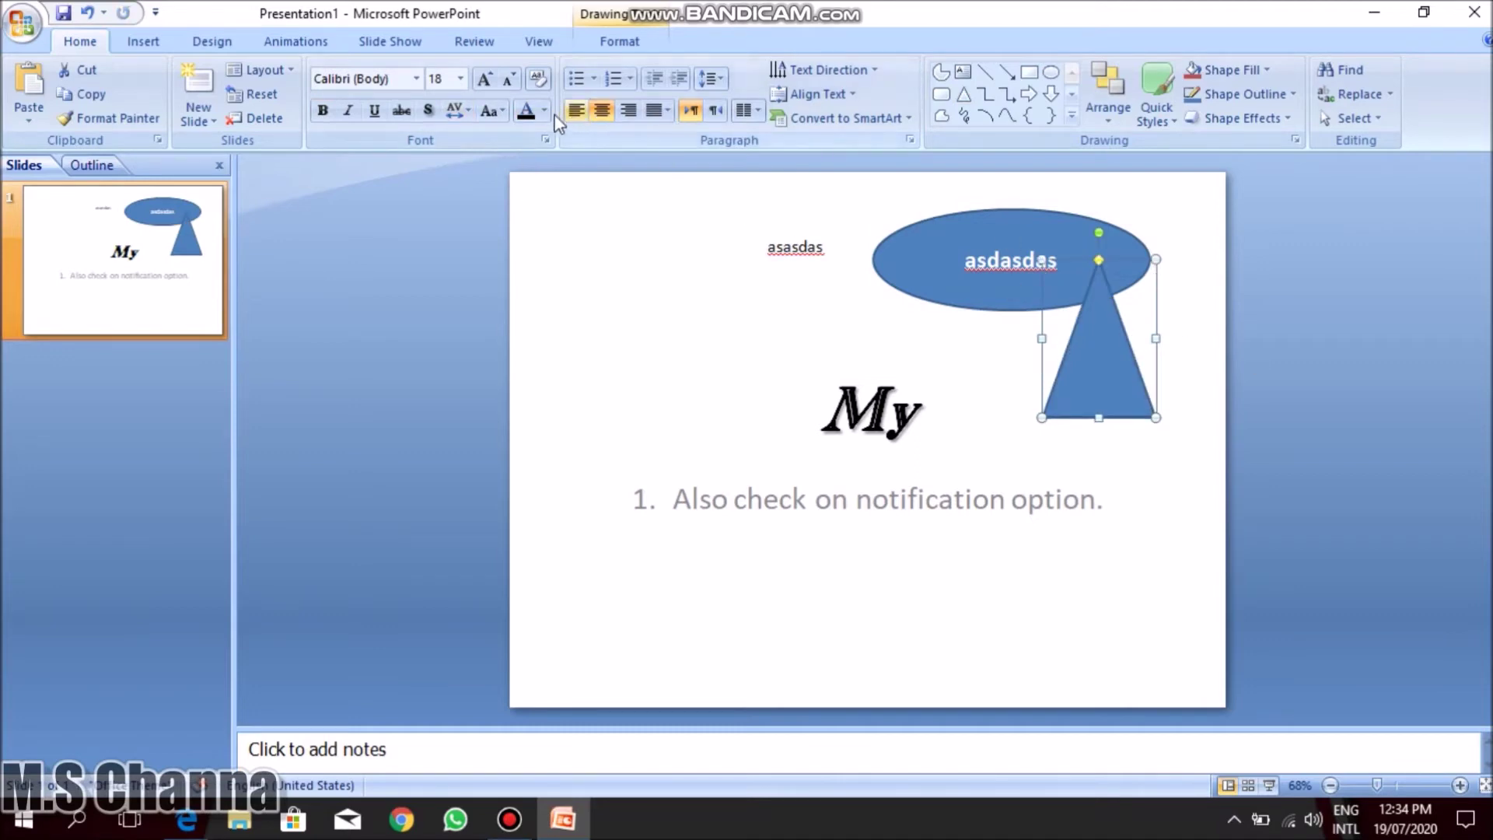
Apply the red Colored Fill - Accent 2 shape style to the triangle.
{"action": "left_click", "coordinate": [545, 110]}
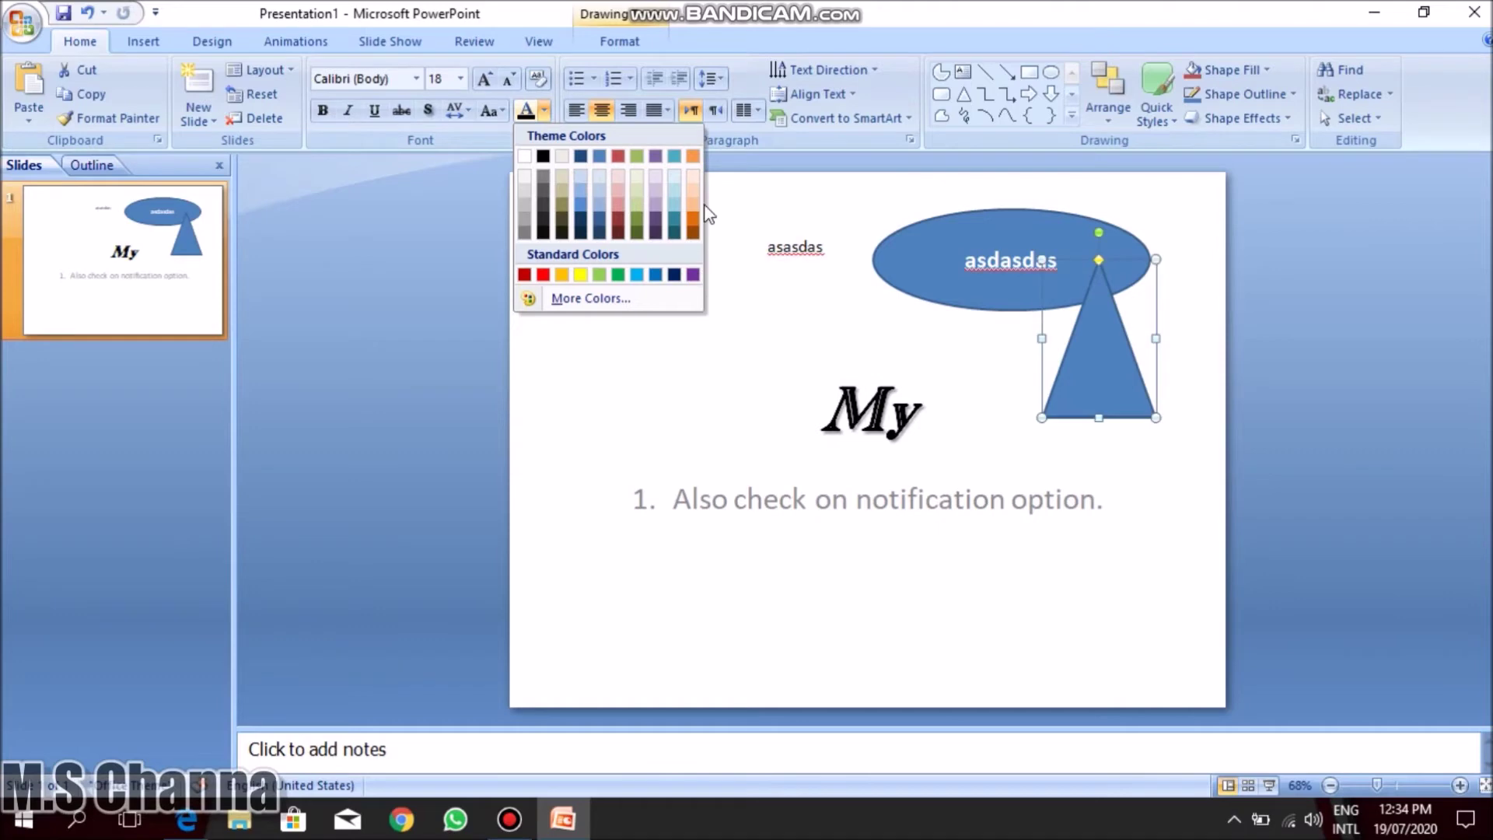
{"action": "left_click", "coordinate": [1120, 391]}
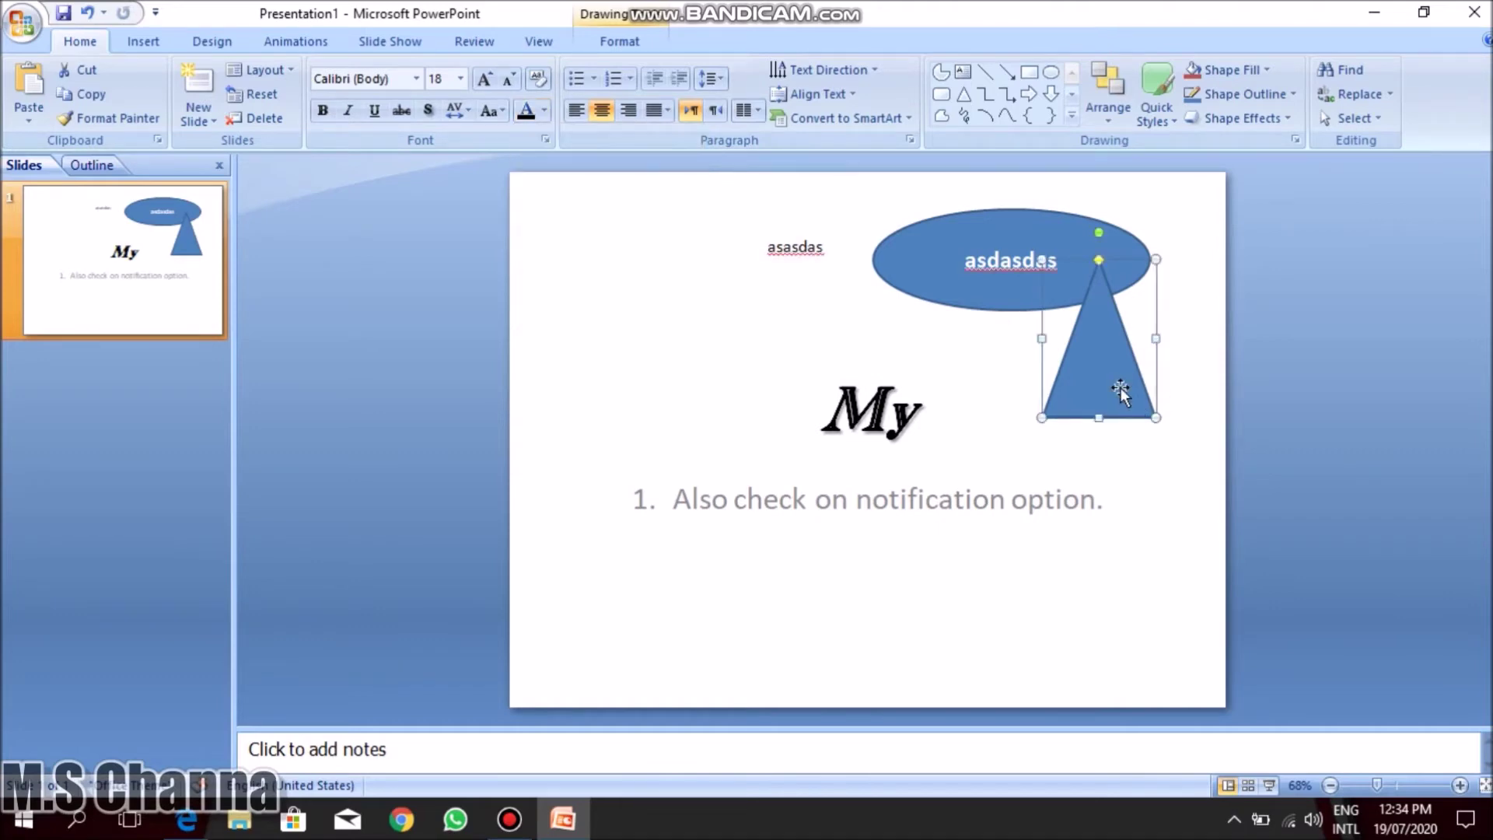
{"action": "double_click", "coordinate": [1119, 391]}
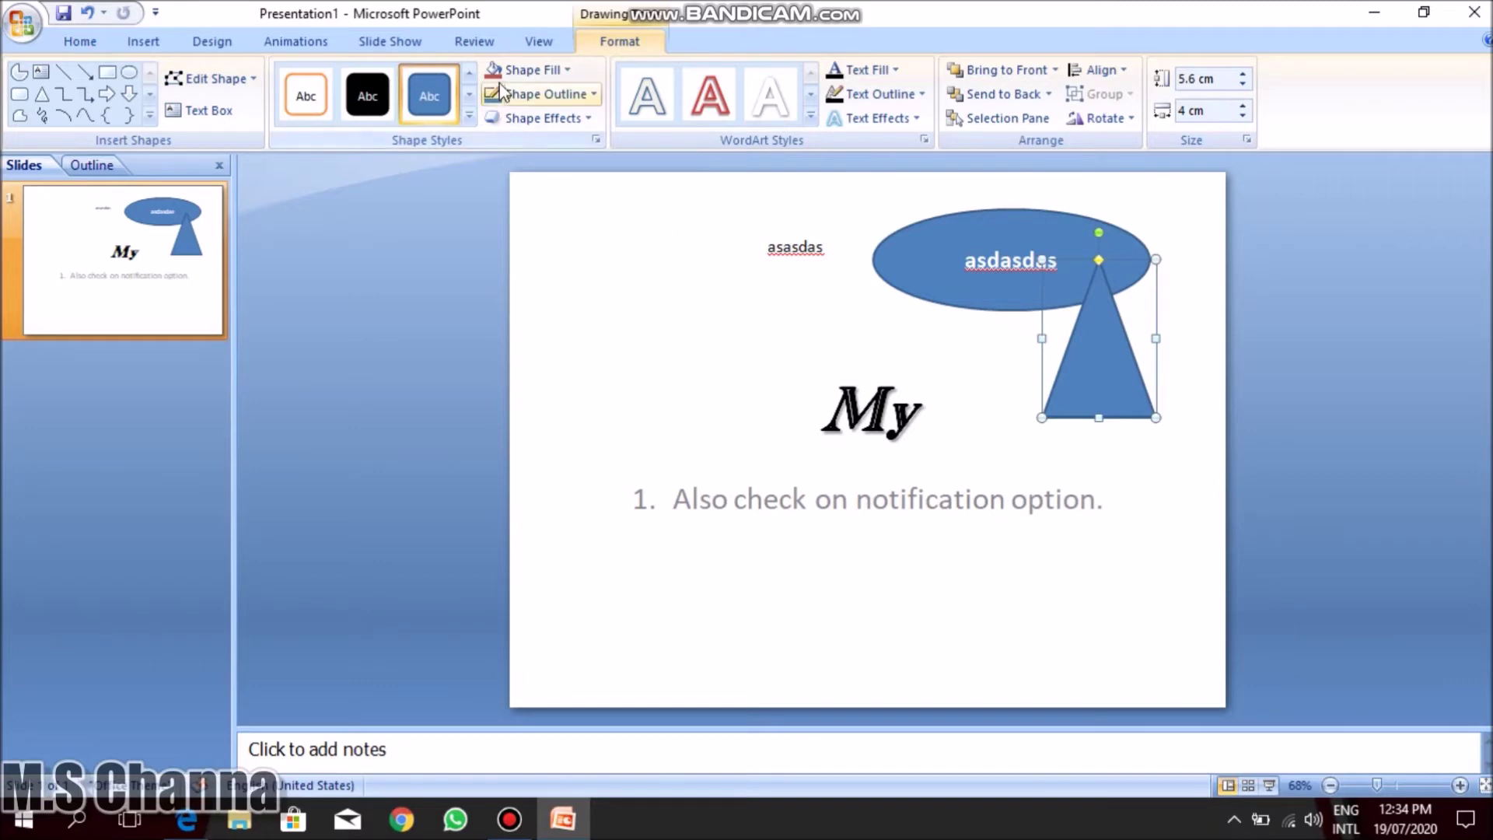
{"action": "left_click", "coordinate": [470, 115]}
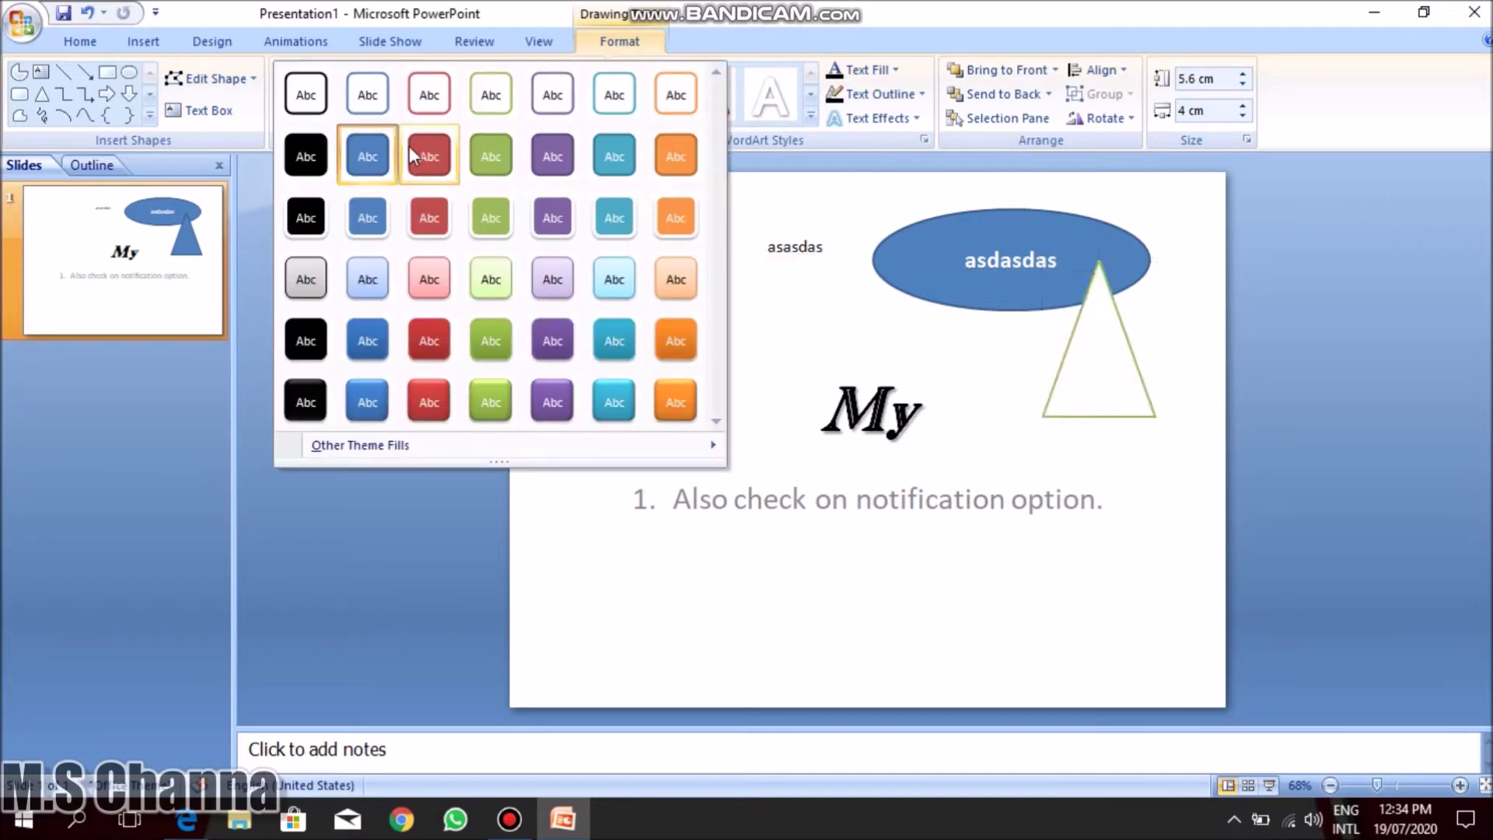
{"action": "left_click", "coordinate": [433, 158]}
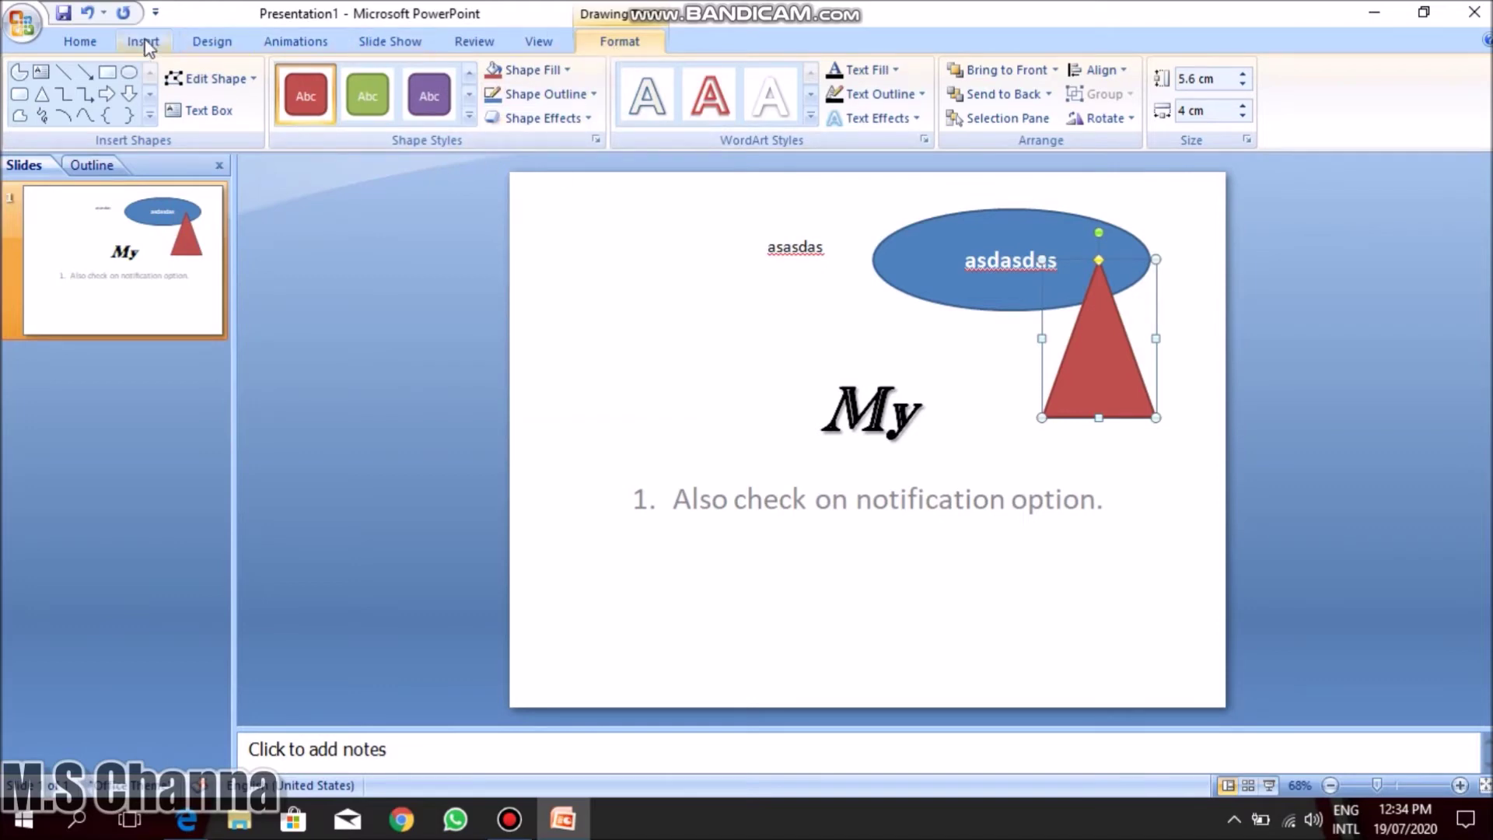
{"action": "left_click", "coordinate": [98, 43]}
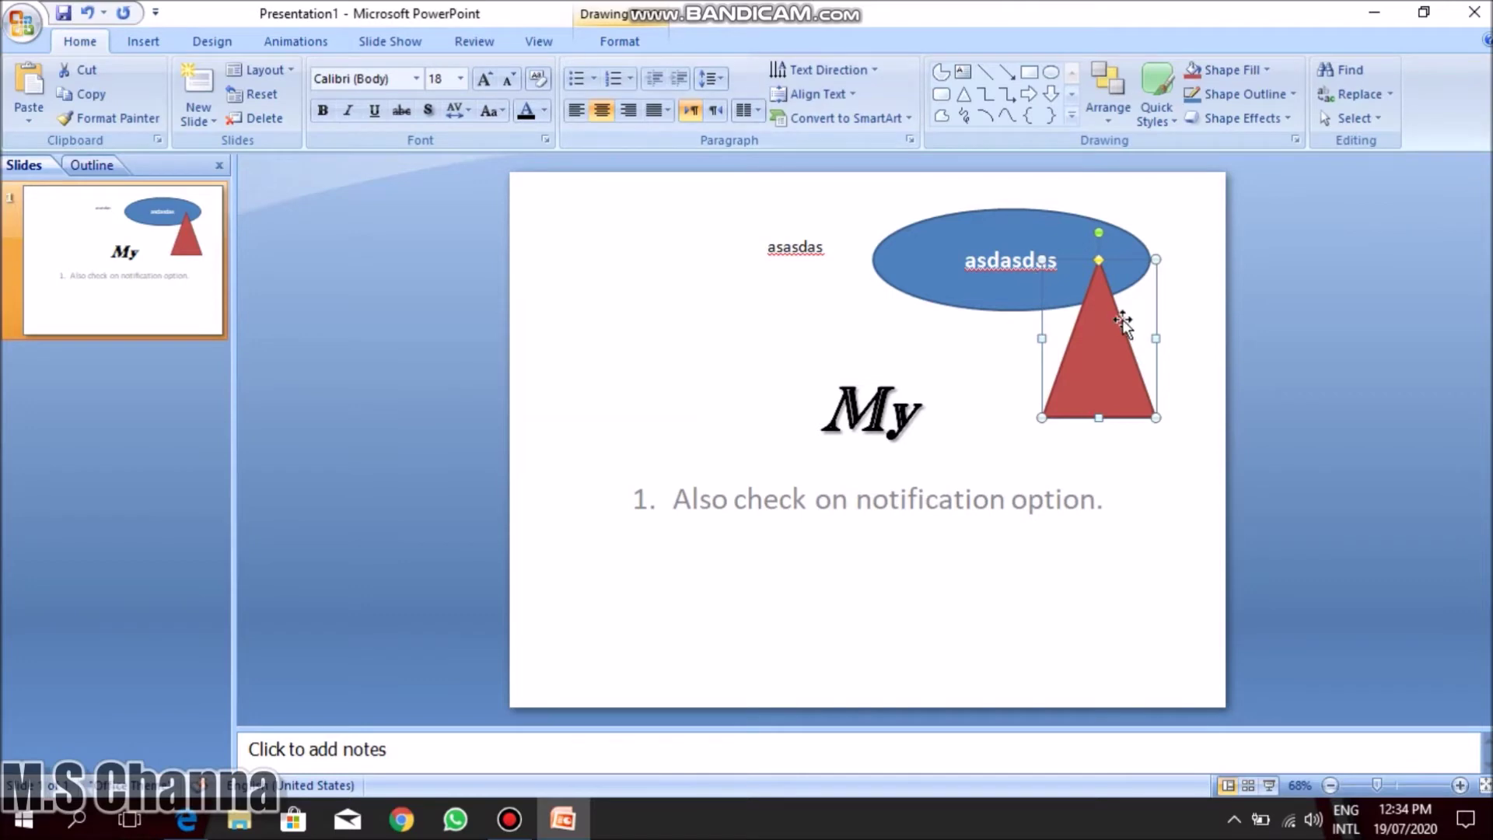
{"action": "left_click", "coordinate": [999, 364]}
{"action": "left_click", "coordinate": [1108, 330]}
{"action": "left_click", "coordinate": [995, 294]}
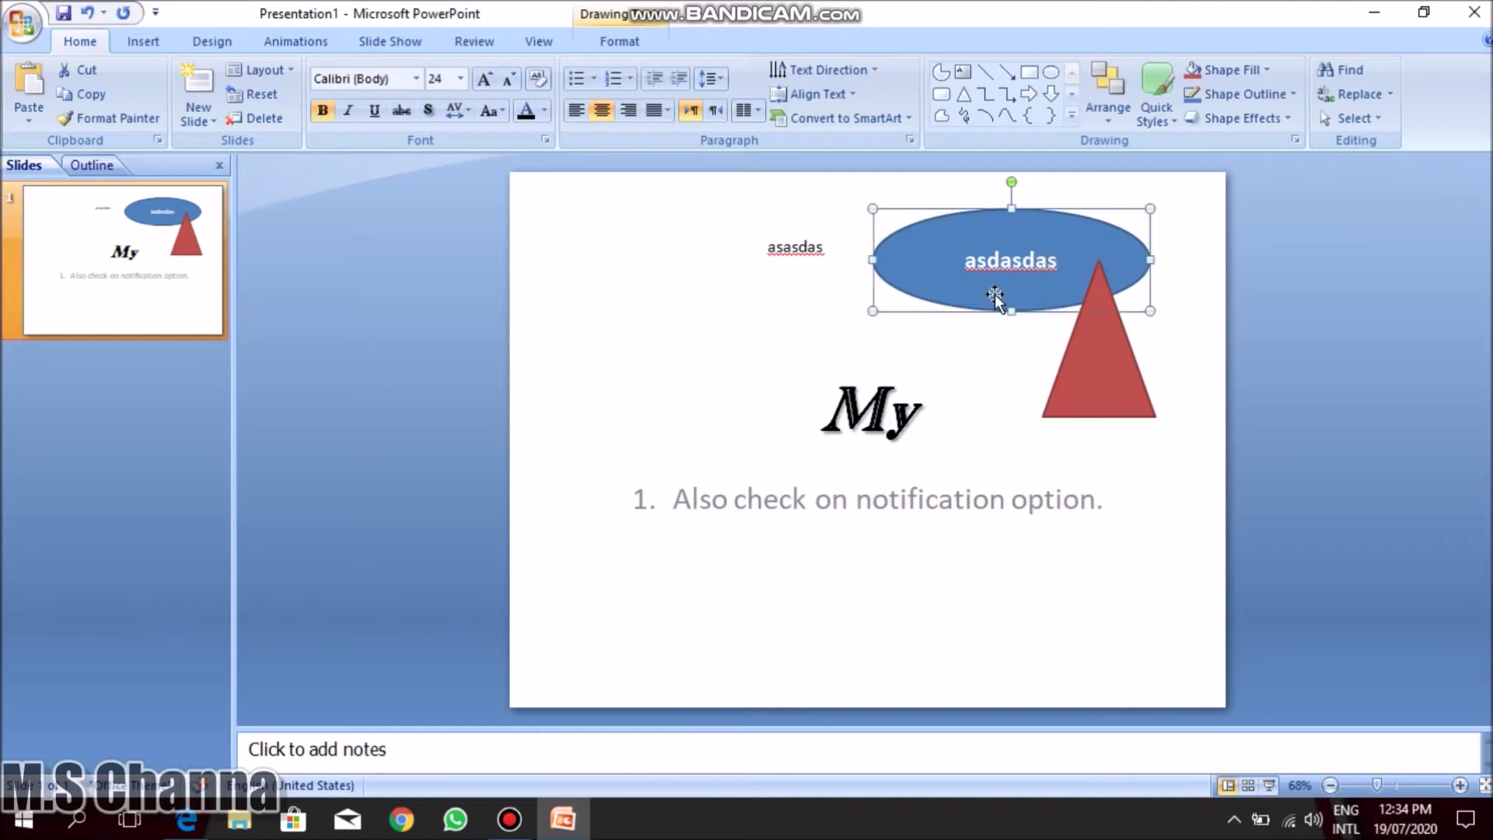
{"action": "left_click", "coordinate": [1098, 123]}
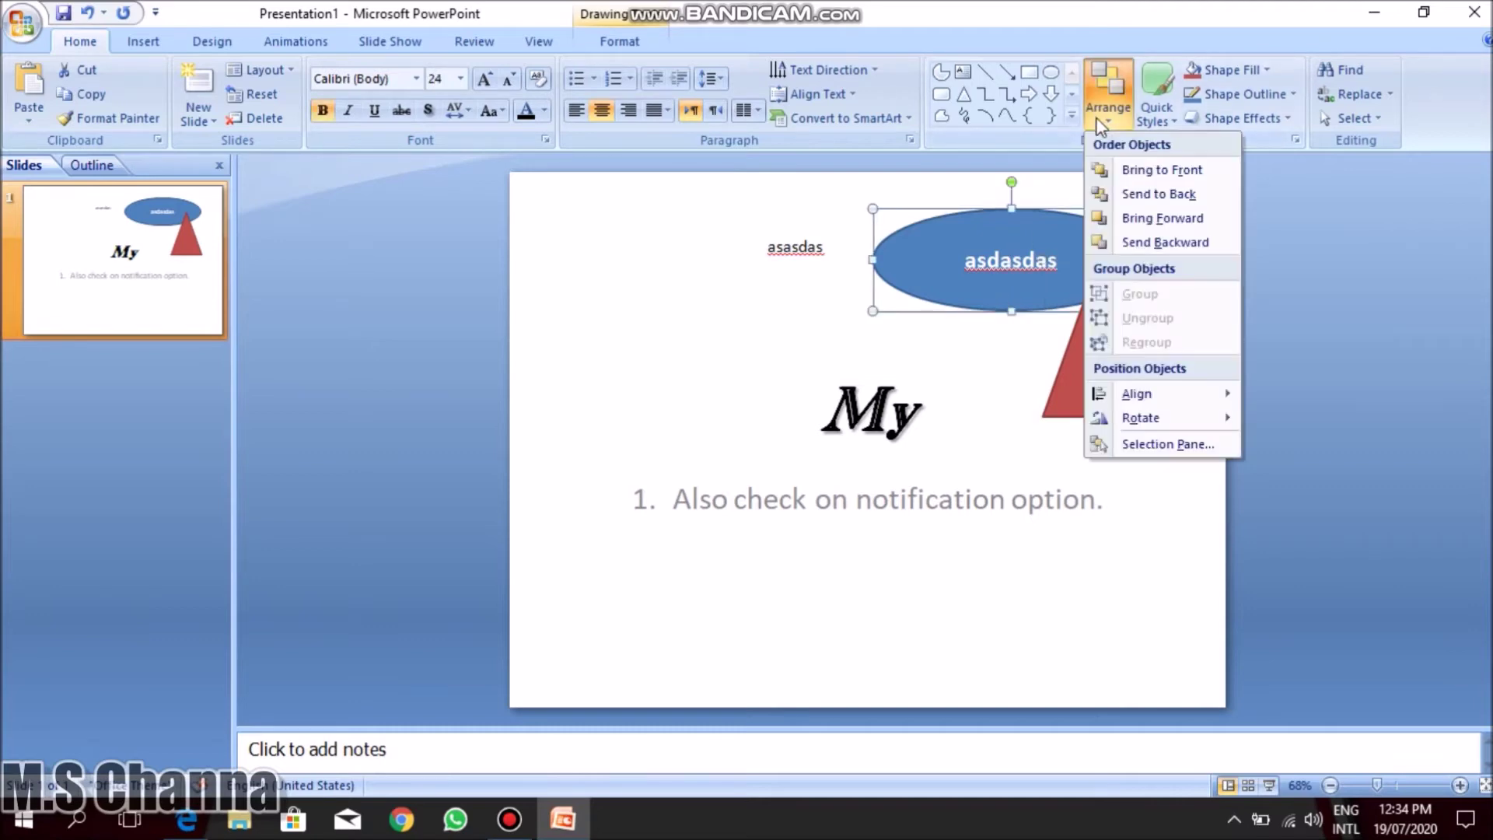
{"action": "left_click", "coordinate": [1146, 171]}
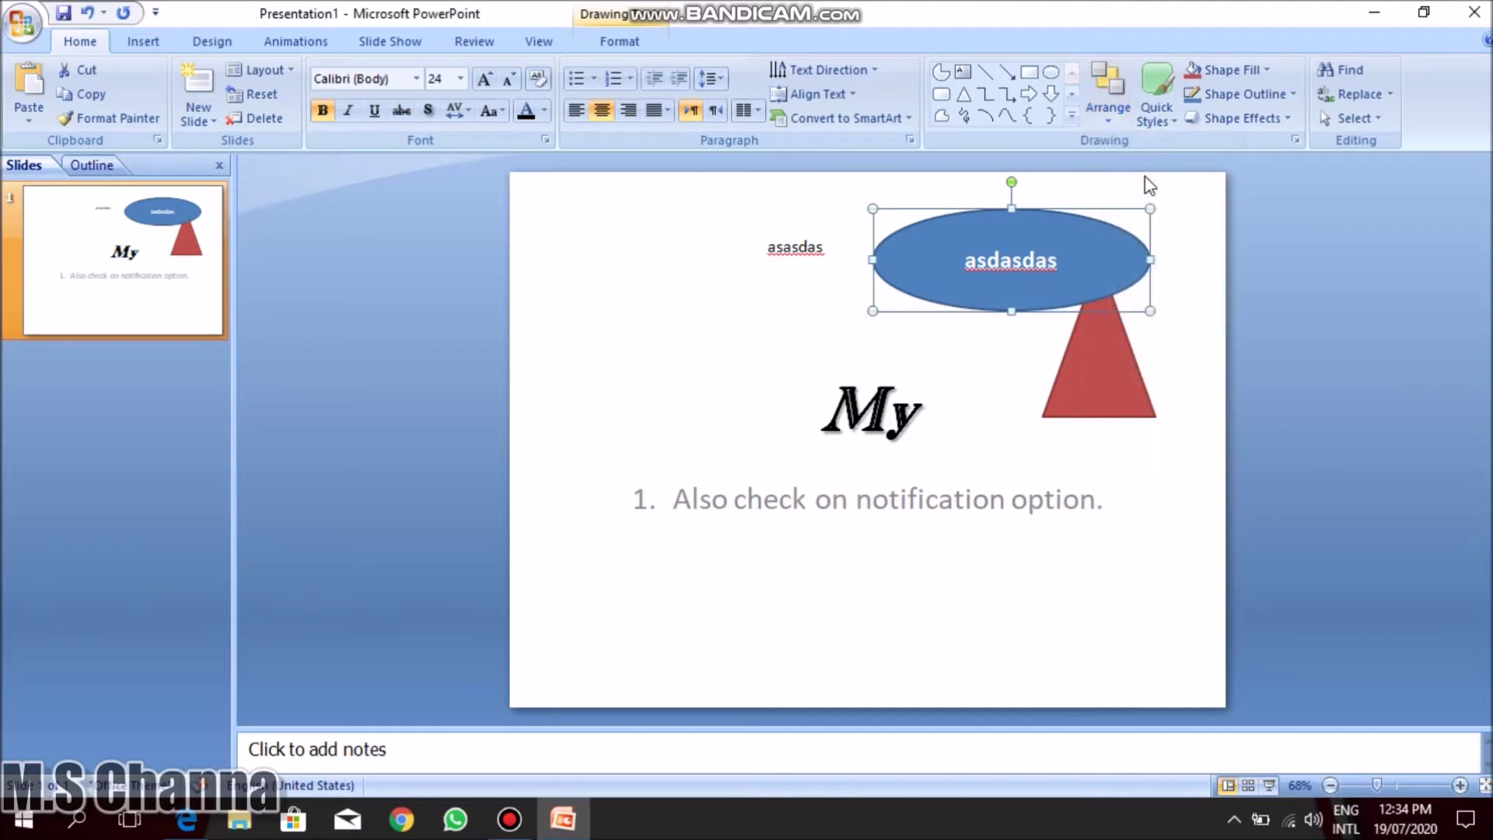
{"action": "left_click", "coordinate": [1065, 348]}
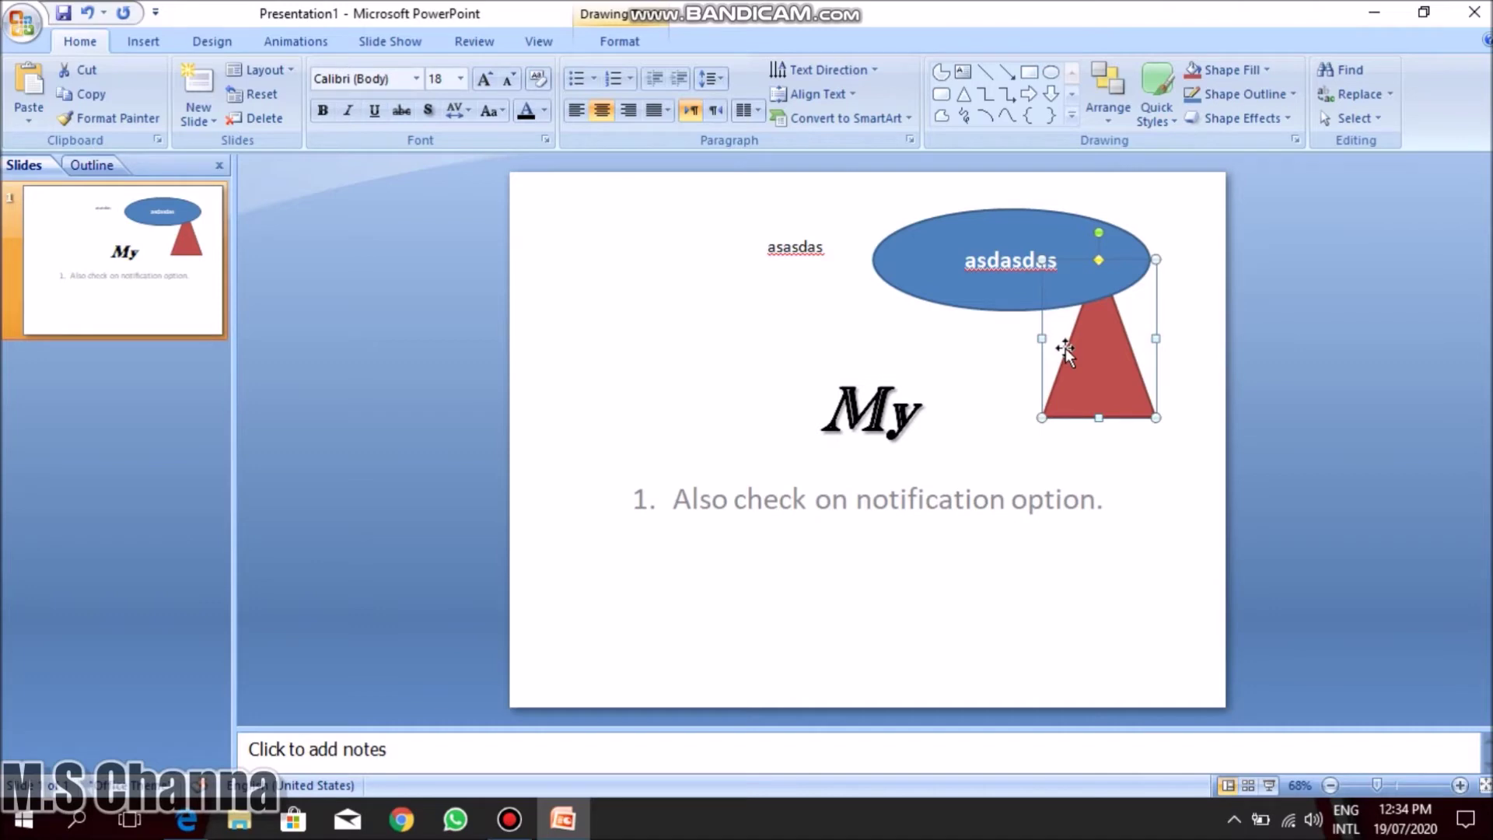
{"action": "left_click", "coordinate": [975, 290]}
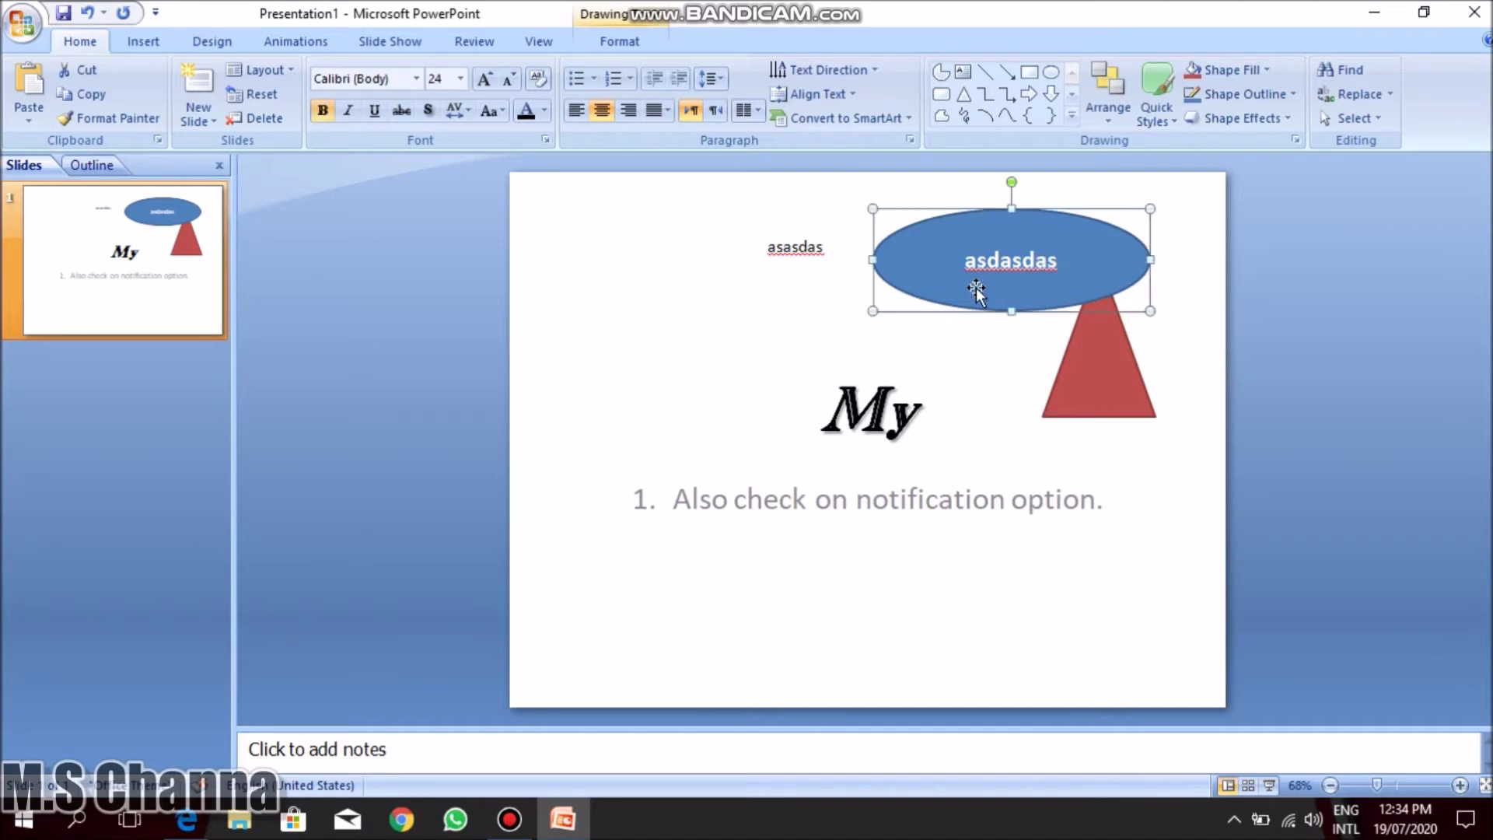
{"action": "left_click", "coordinate": [1108, 111]}
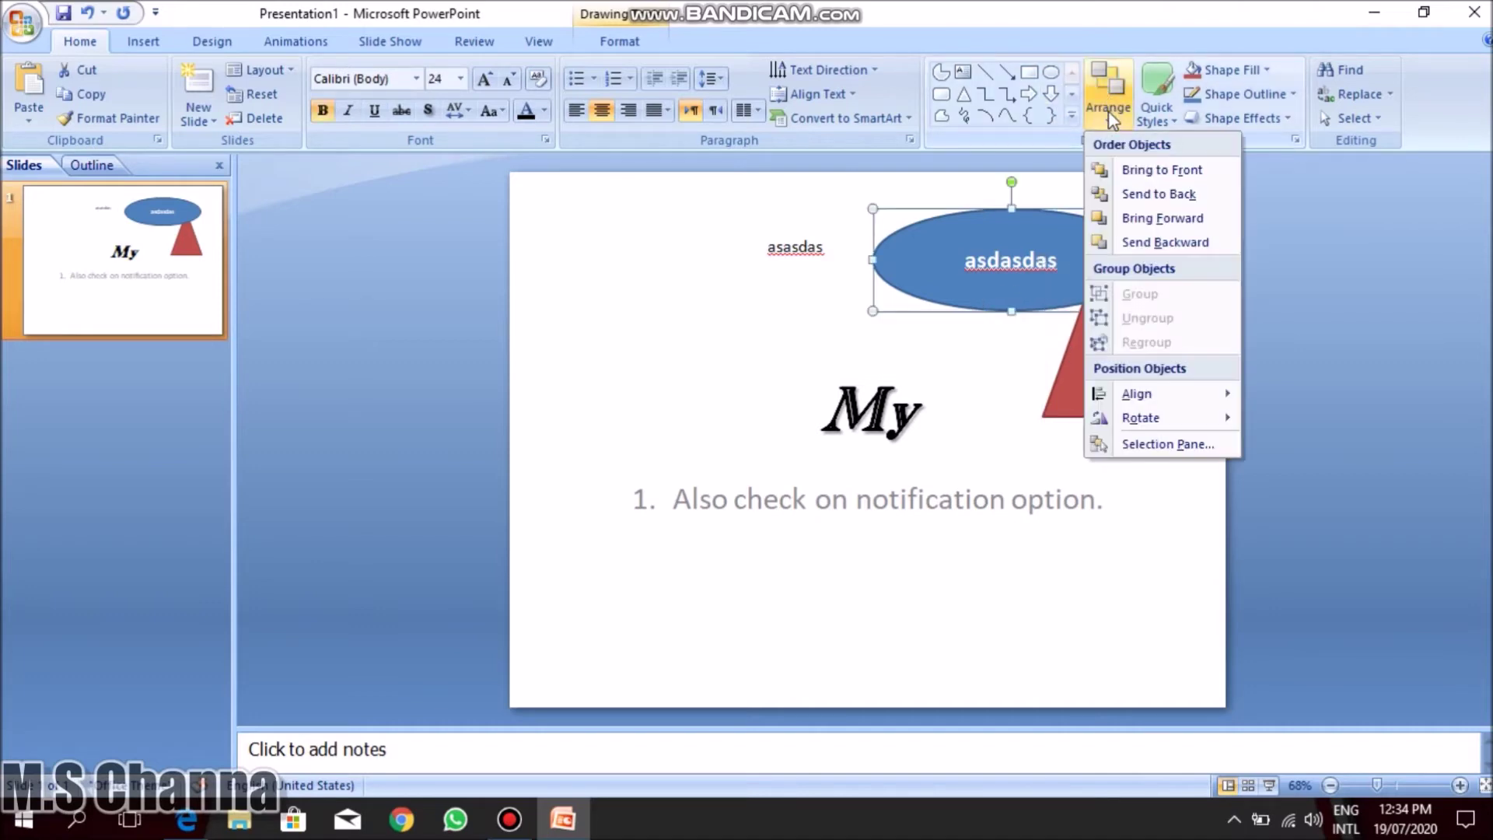
{"action": "left_click", "coordinate": [1142, 195]}
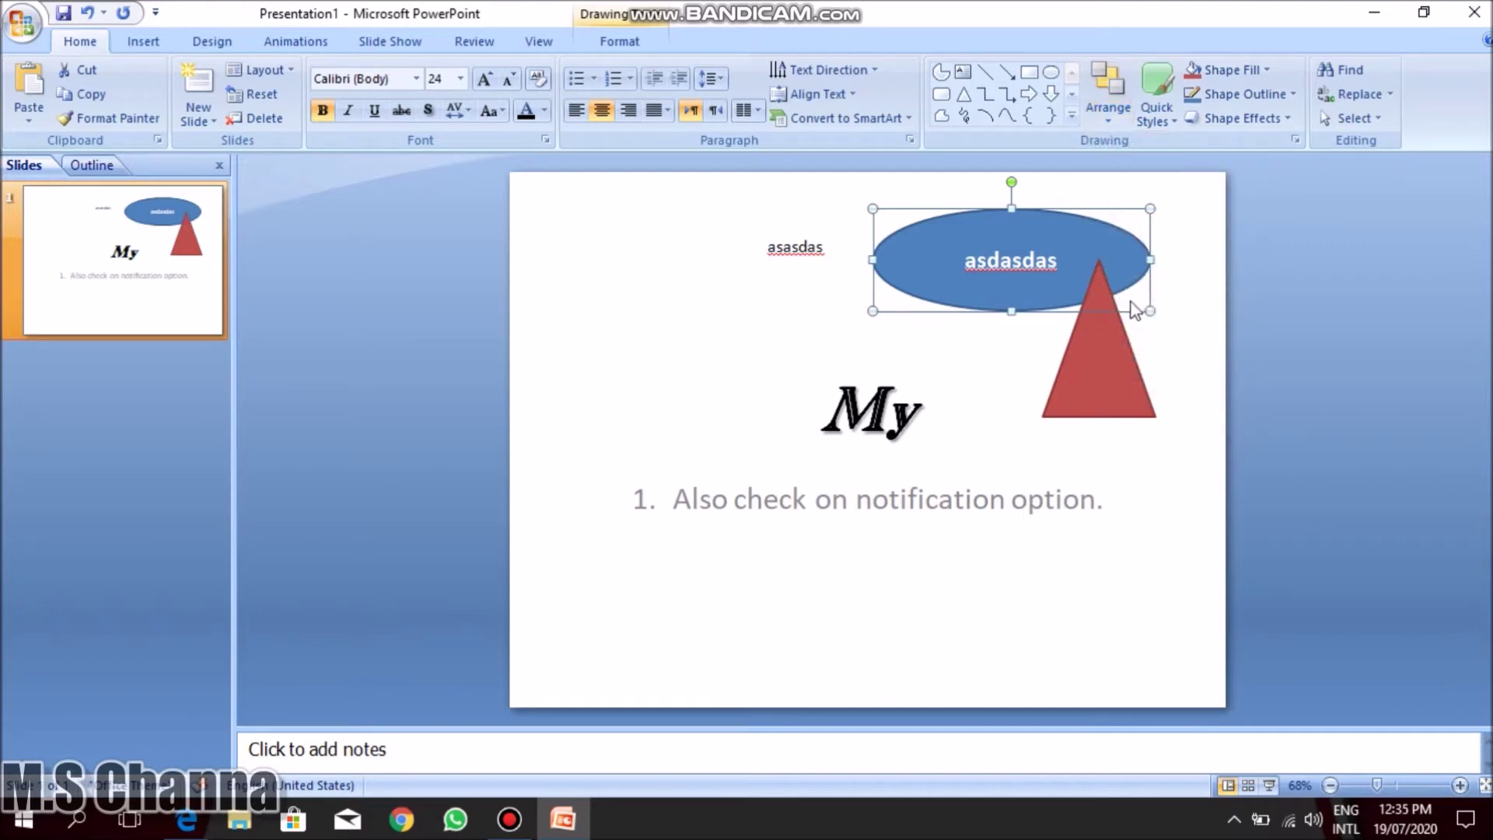
{"action": "left_click", "coordinate": [1141, 126]}
{"action": "left_click", "coordinate": [1107, 125]}
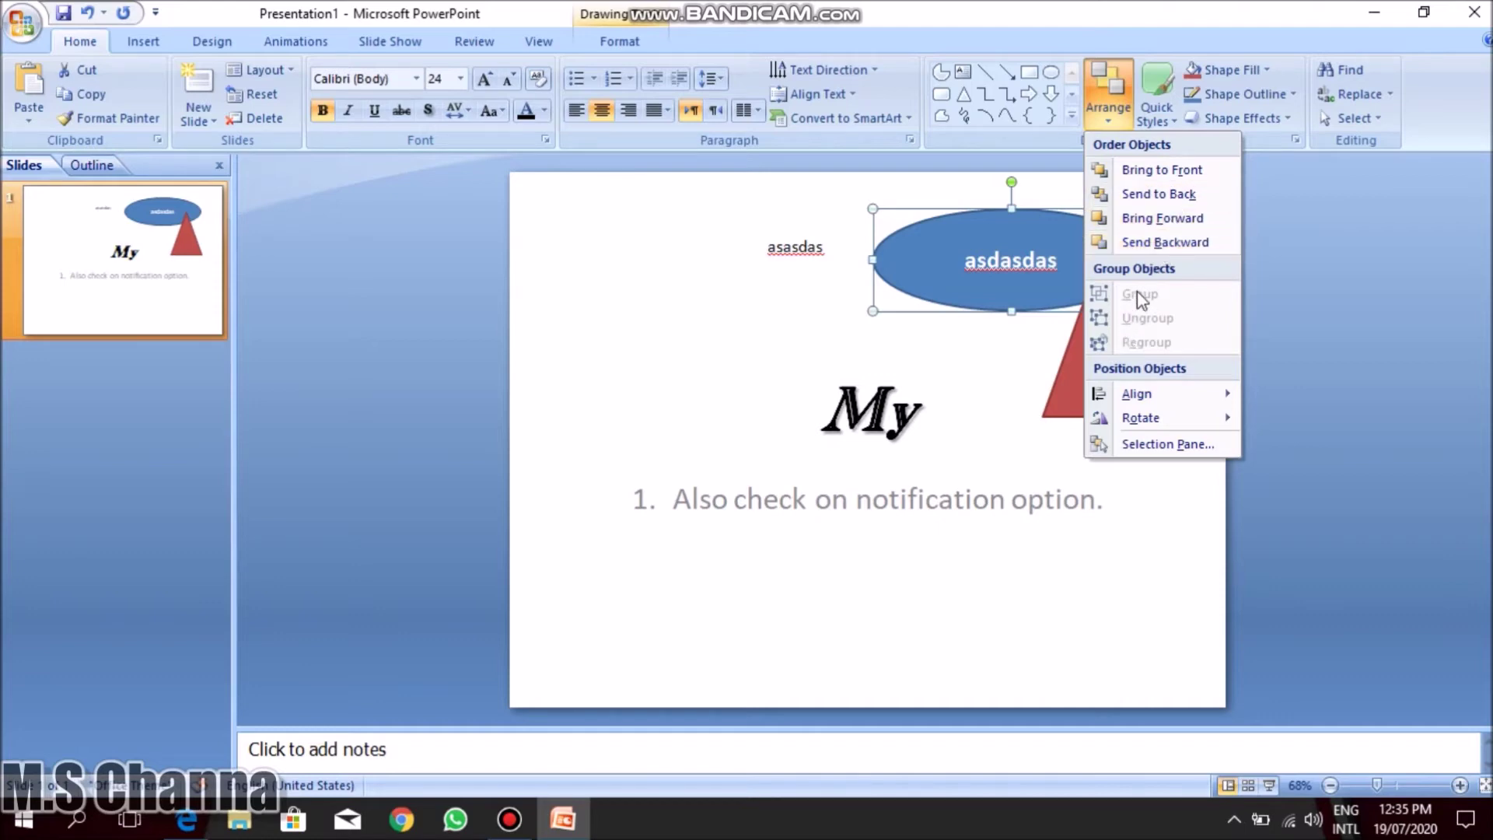
{"action": "left_click", "coordinate": [1010, 371]}
{"action": "left_click", "coordinate": [1034, 269]}
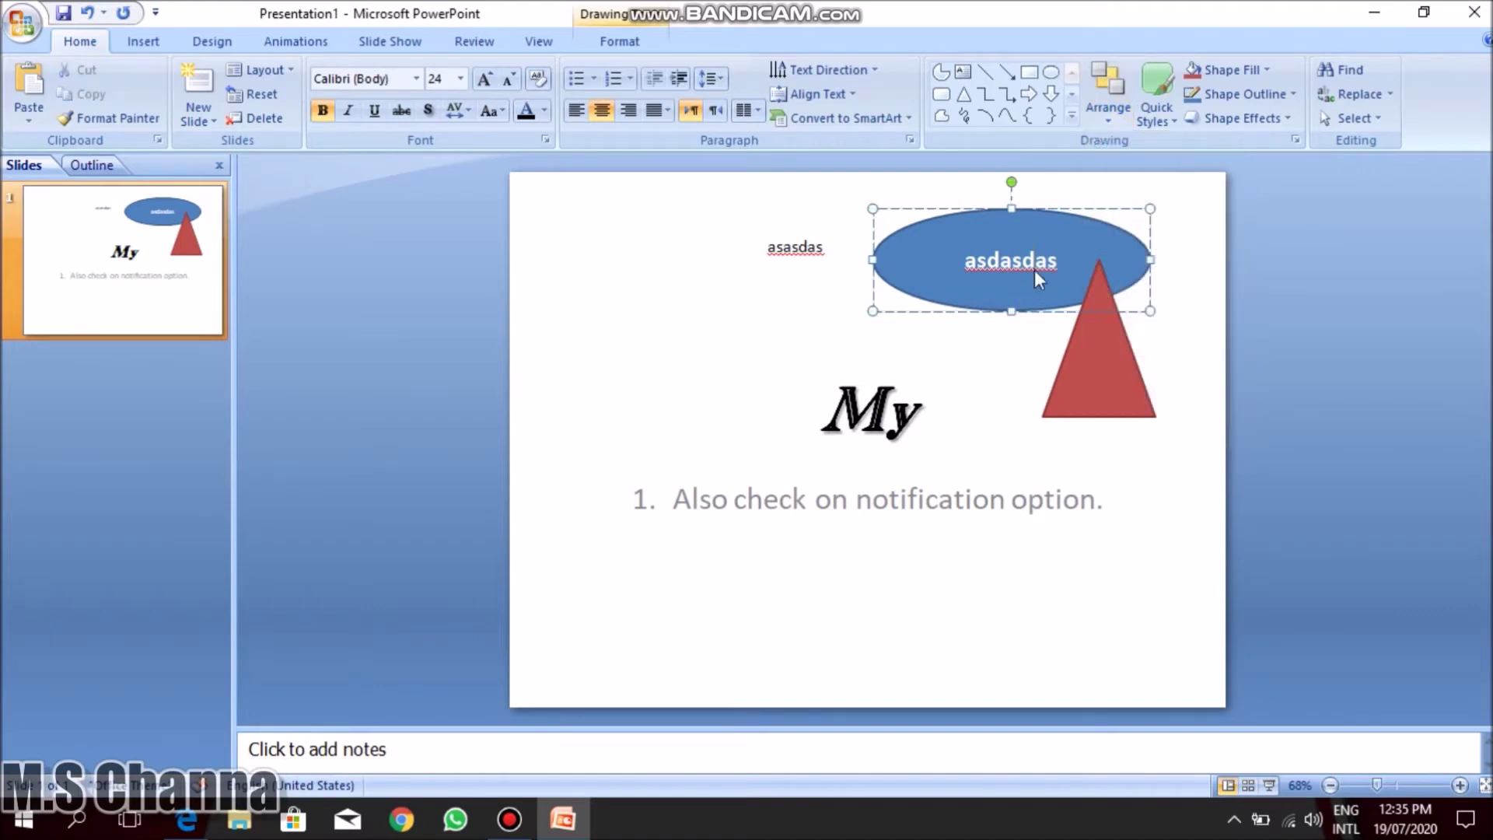
{"action": "left_click", "coordinate": [1073, 336], "text": "shift"}
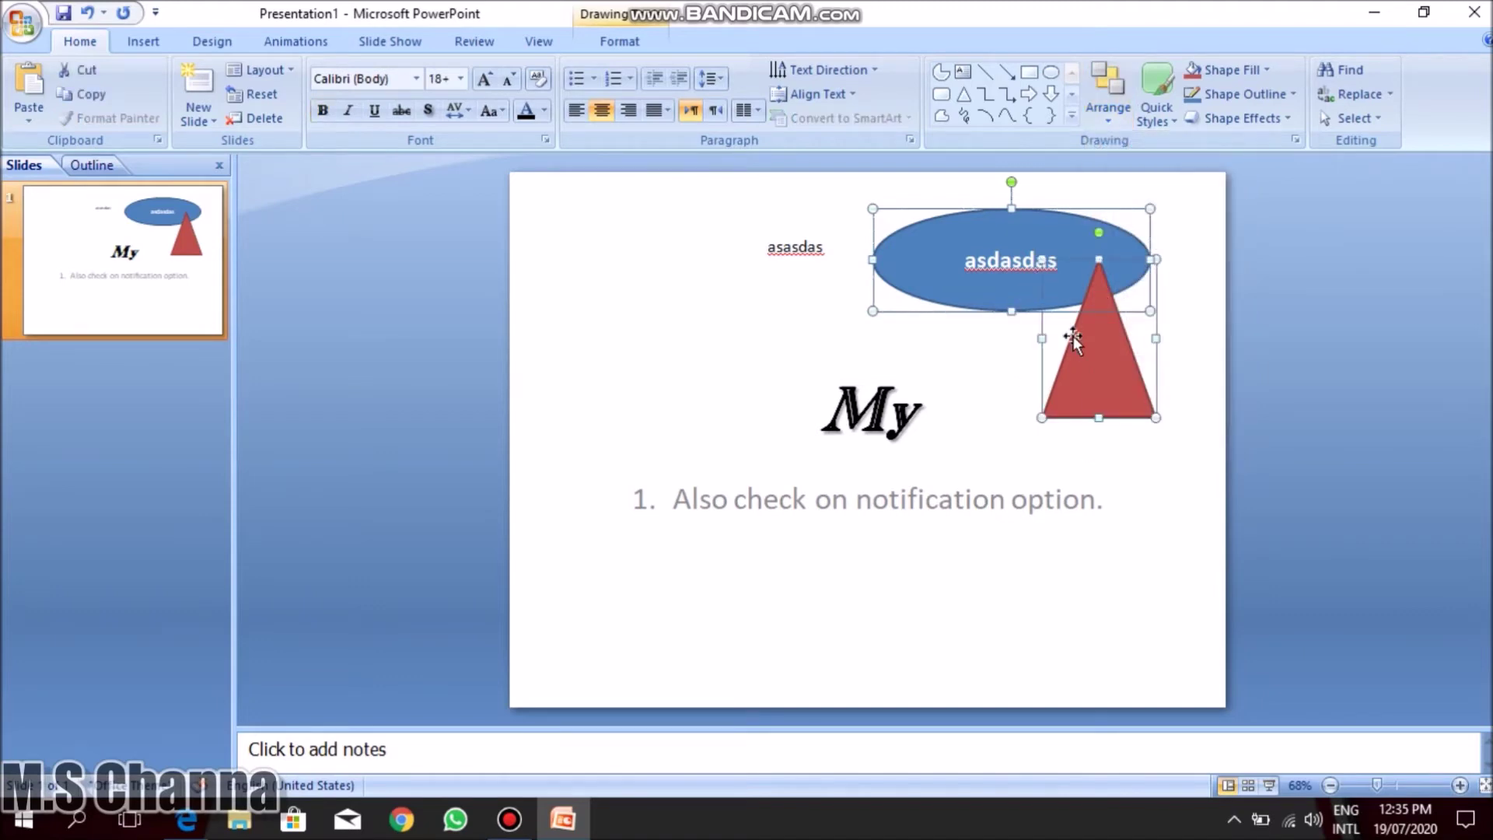
{"action": "left_click", "coordinate": [936, 364]}
{"action": "left_click", "coordinate": [964, 291]}
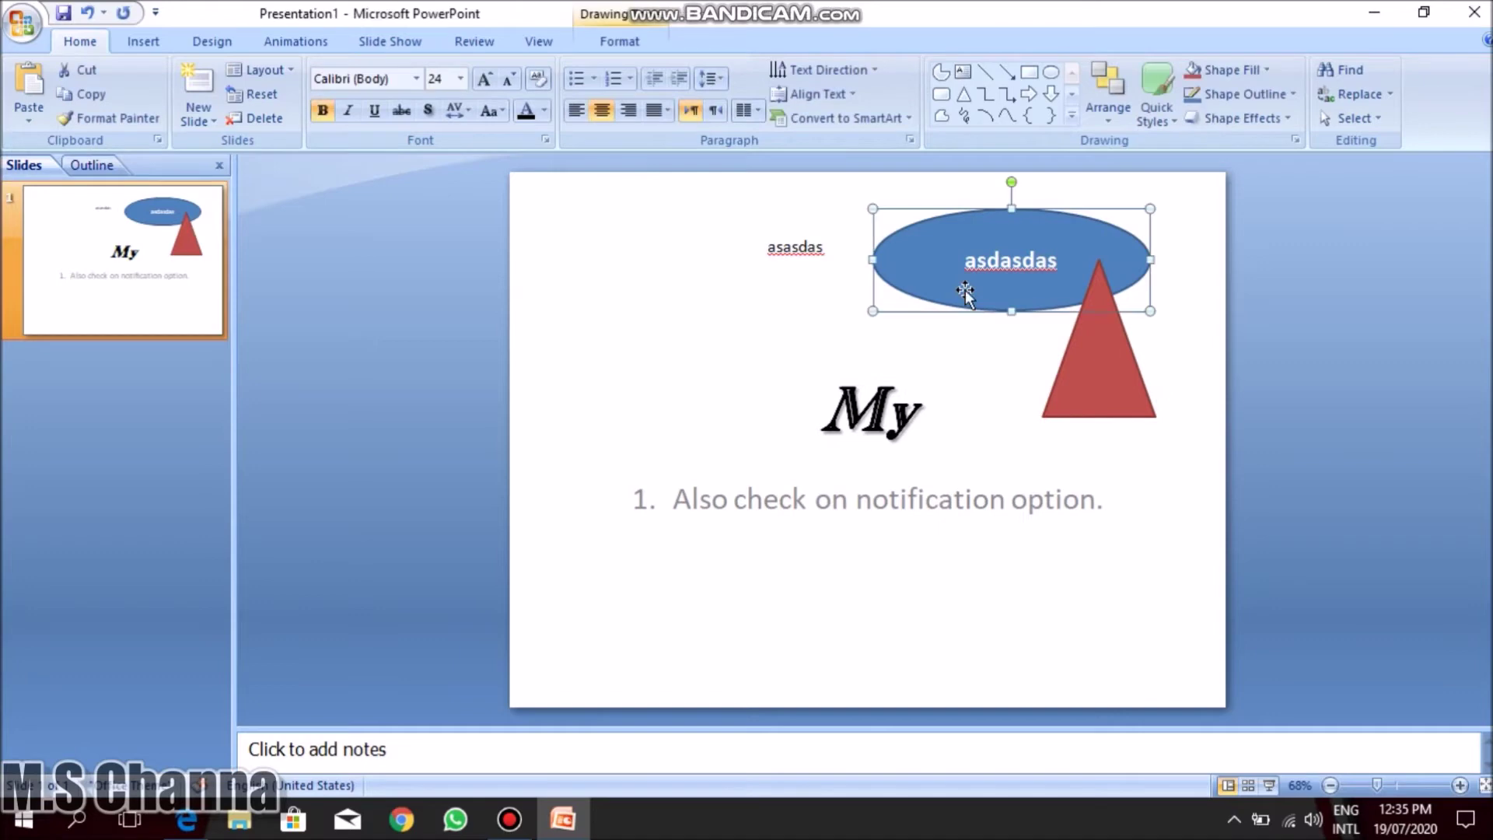
{"action": "left_click", "coordinate": [1113, 383], "text": "shift"}
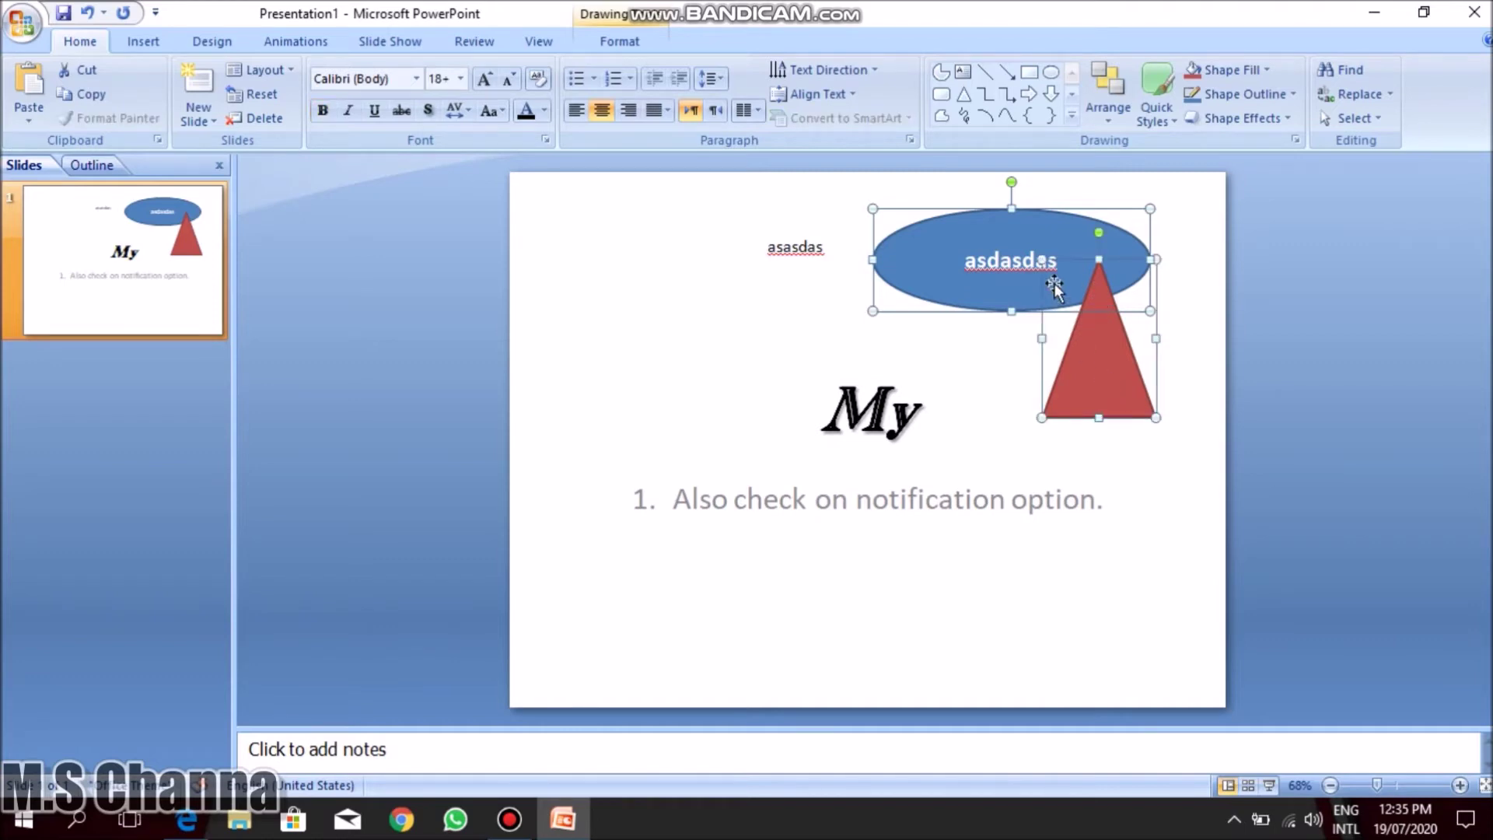
{"action": "left_click", "coordinate": [1094, 119]}
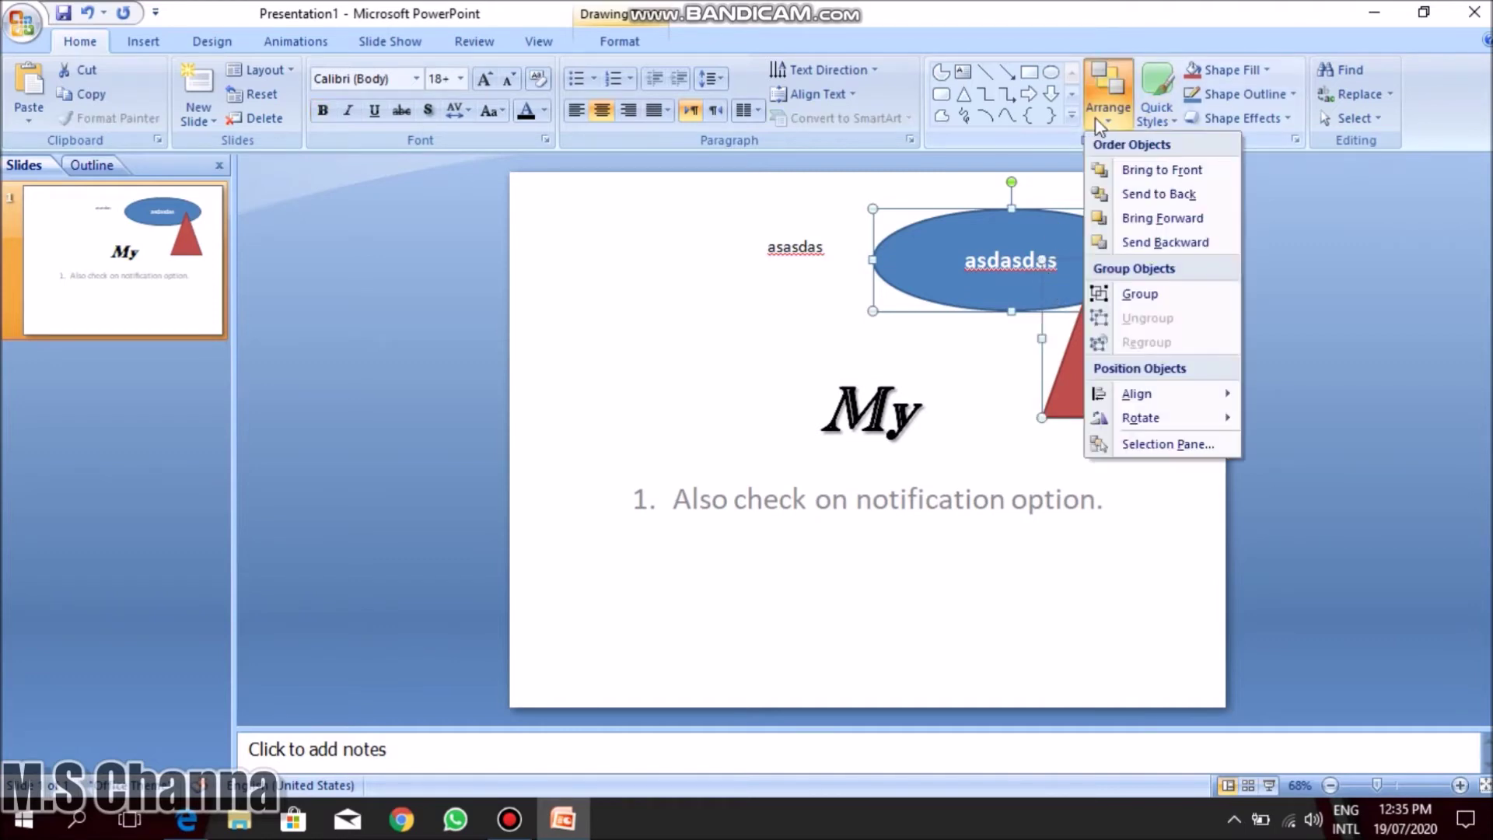
{"action": "left_click", "coordinate": [1140, 296]}
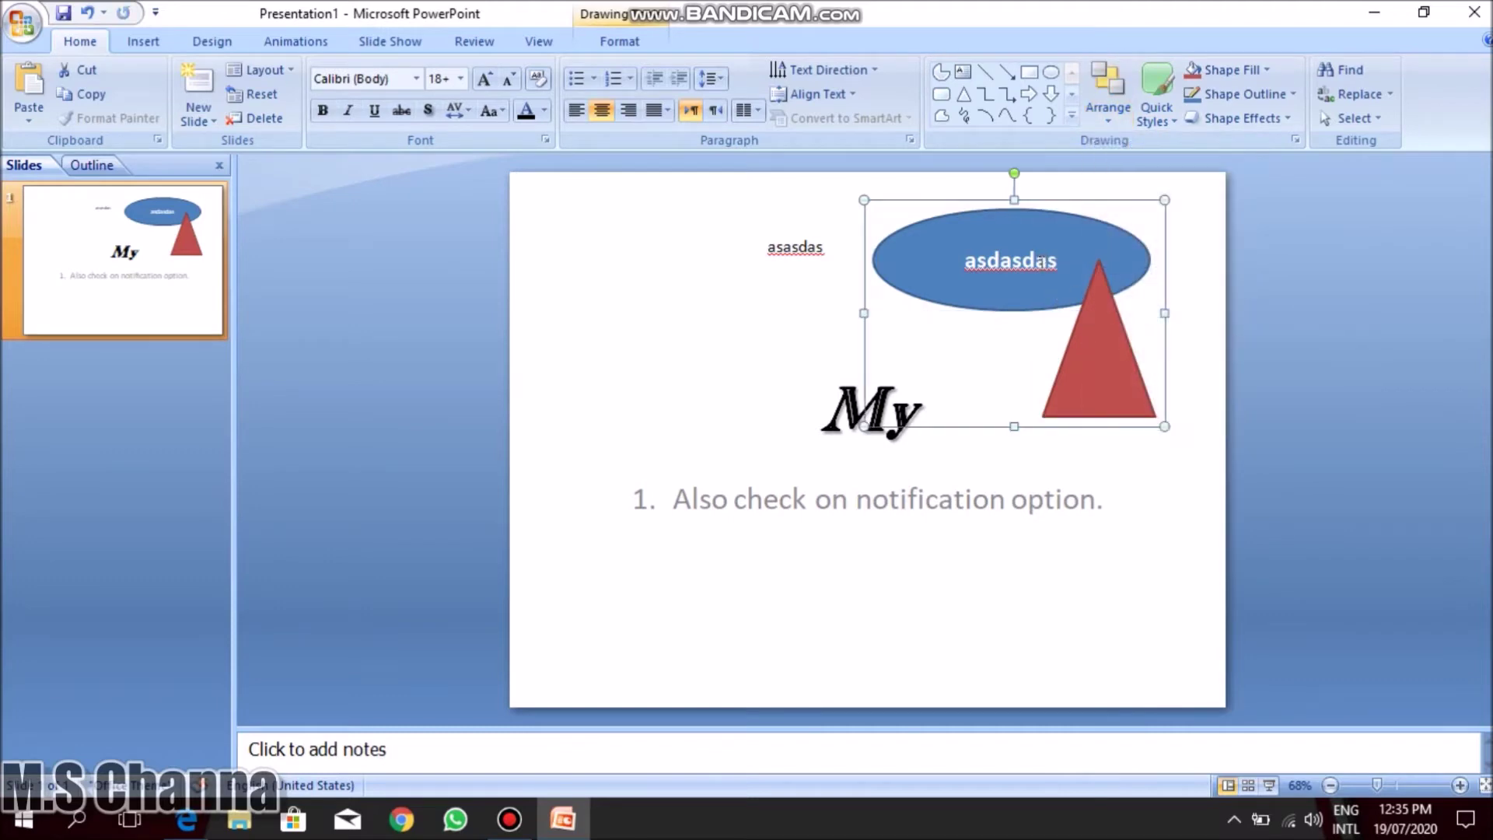
{"action": "left_click", "coordinate": [1042, 306]}
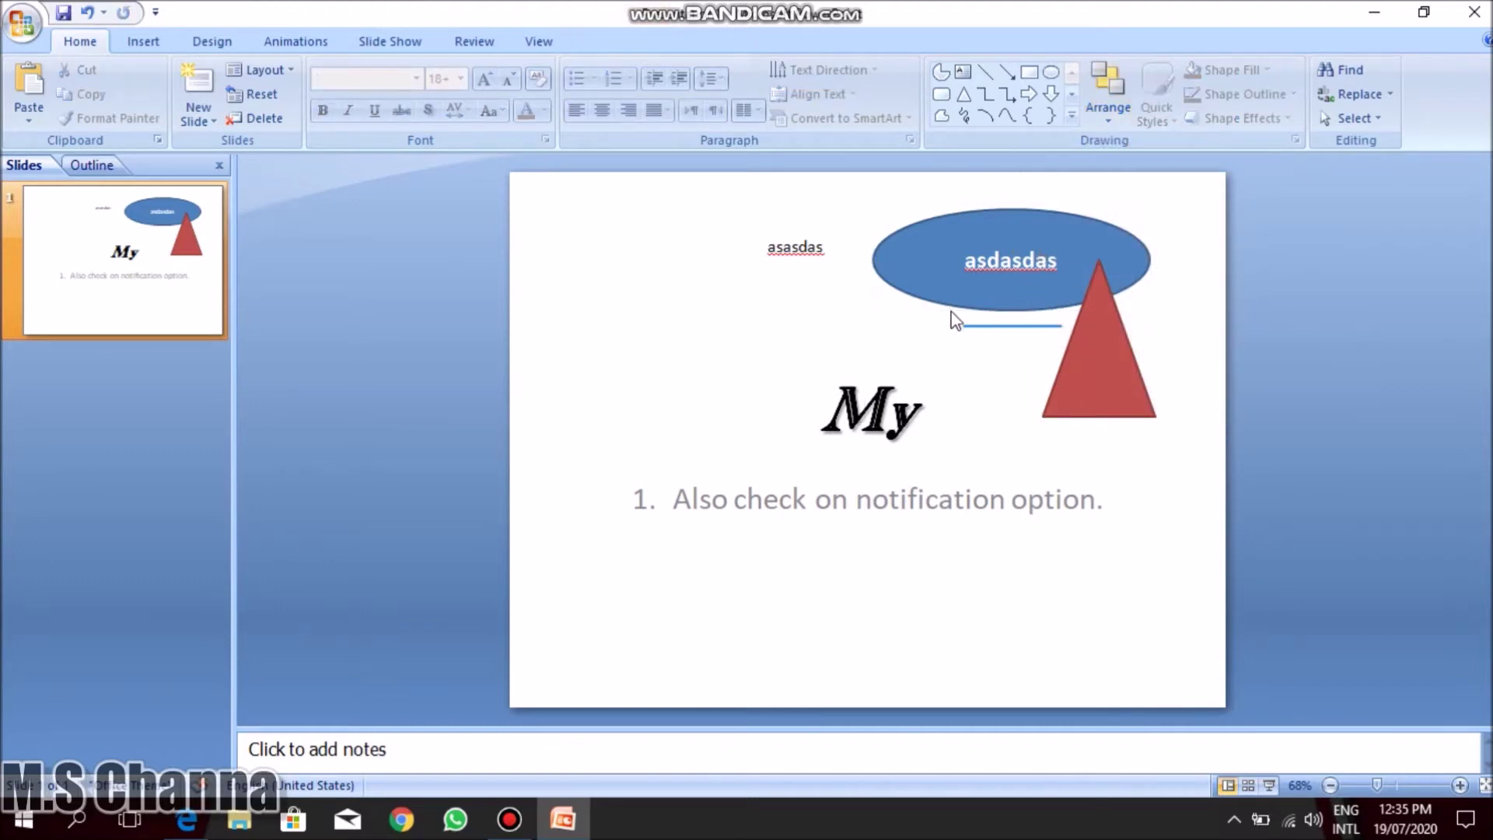
{"action": "left_click", "coordinate": [958, 366]}
{"action": "left_click", "coordinate": [964, 294]}
{"action": "mouse_move", "coordinate": [914, 290]}
{"action": "left_mouse_down"}
{"action": "mouse_move", "coordinate": [725, 299]}
{"action": "mouse_move", "coordinate": [878, 329]}
{"action": "left_mouse_up"}
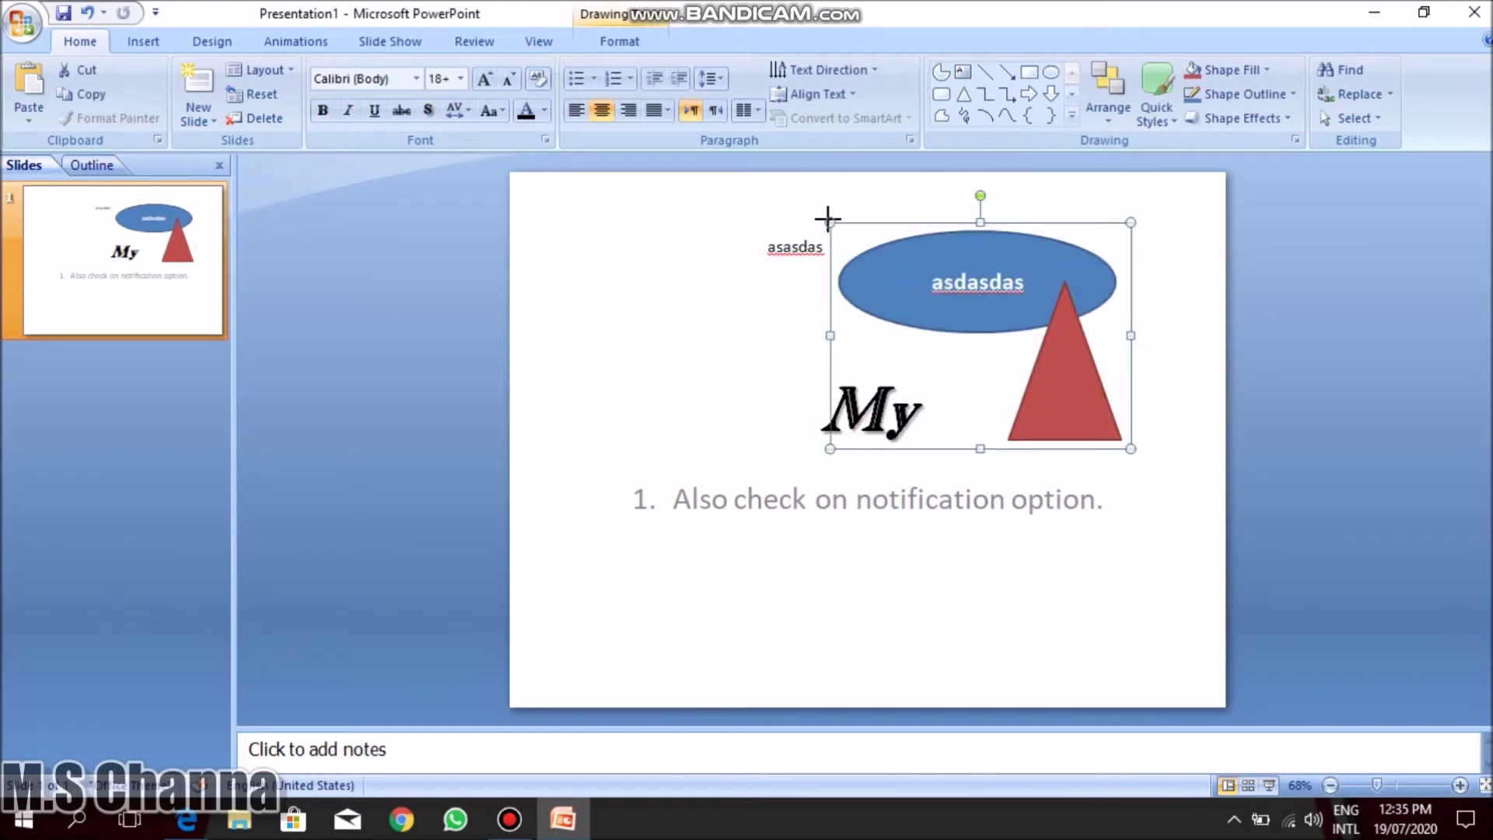
{"action": "left_click_drag", "start_coordinate": [829, 222], "coordinate": [937, 273]}
{"action": "key", "text": "ctrl+z"}
{"action": "left_click", "coordinate": [1108, 97]}
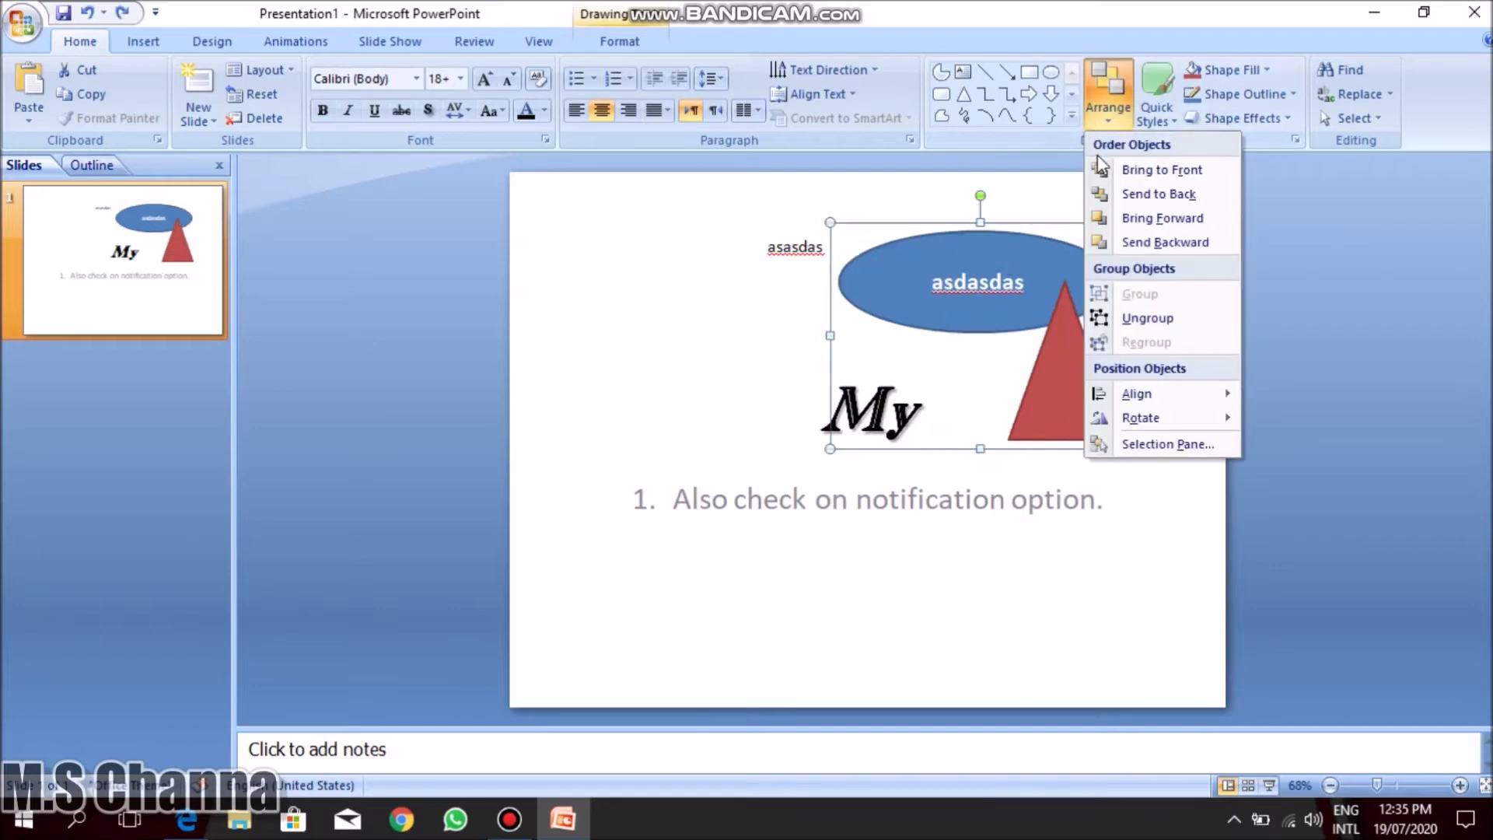
{"action": "left_click", "coordinate": [1131, 323]}
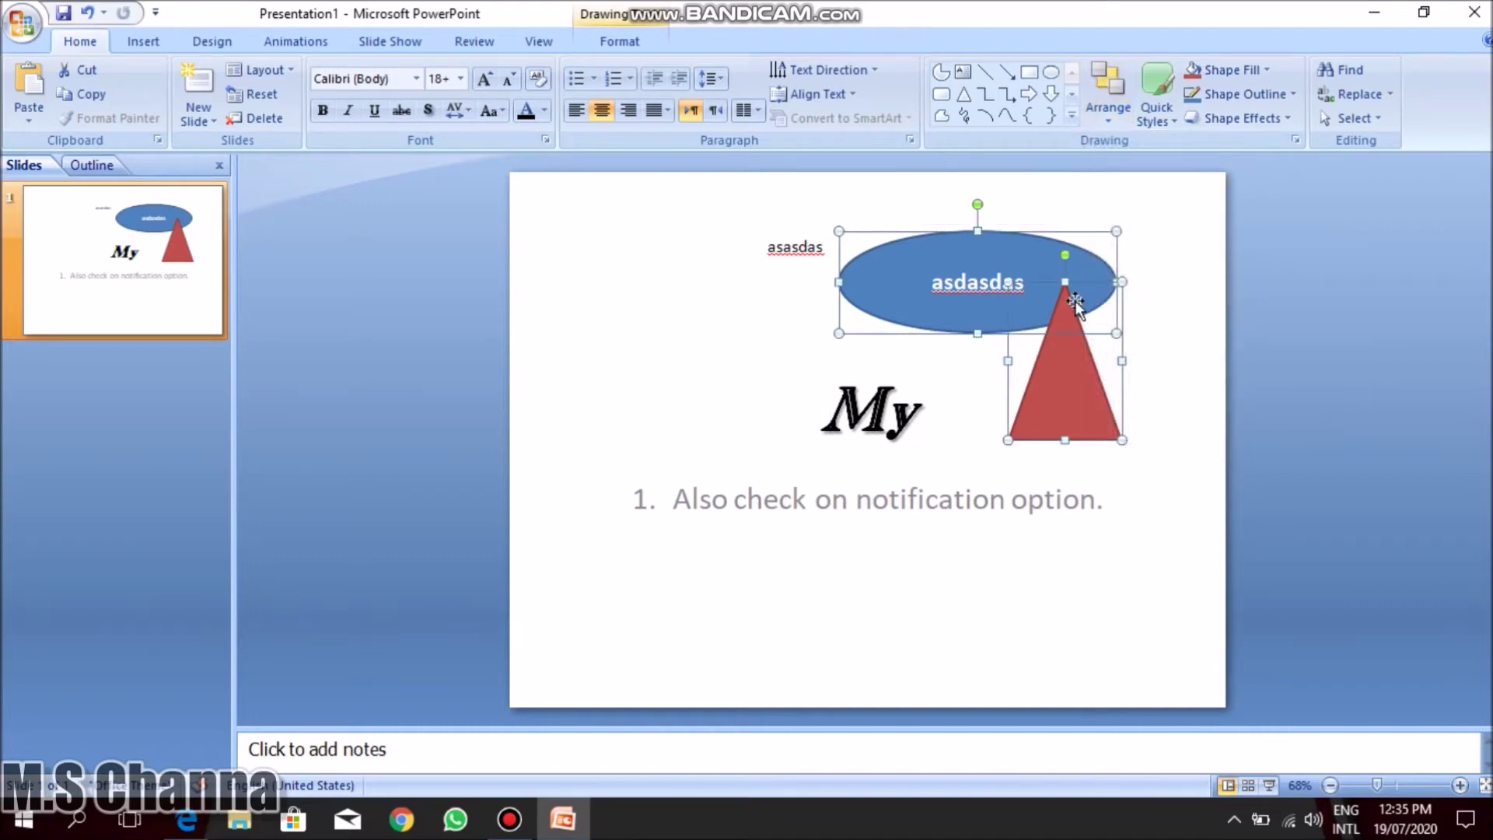
{"action": "right_click", "coordinate": [1074, 301]}
{"action": "mouse_move", "coordinate": [1131, 388]}
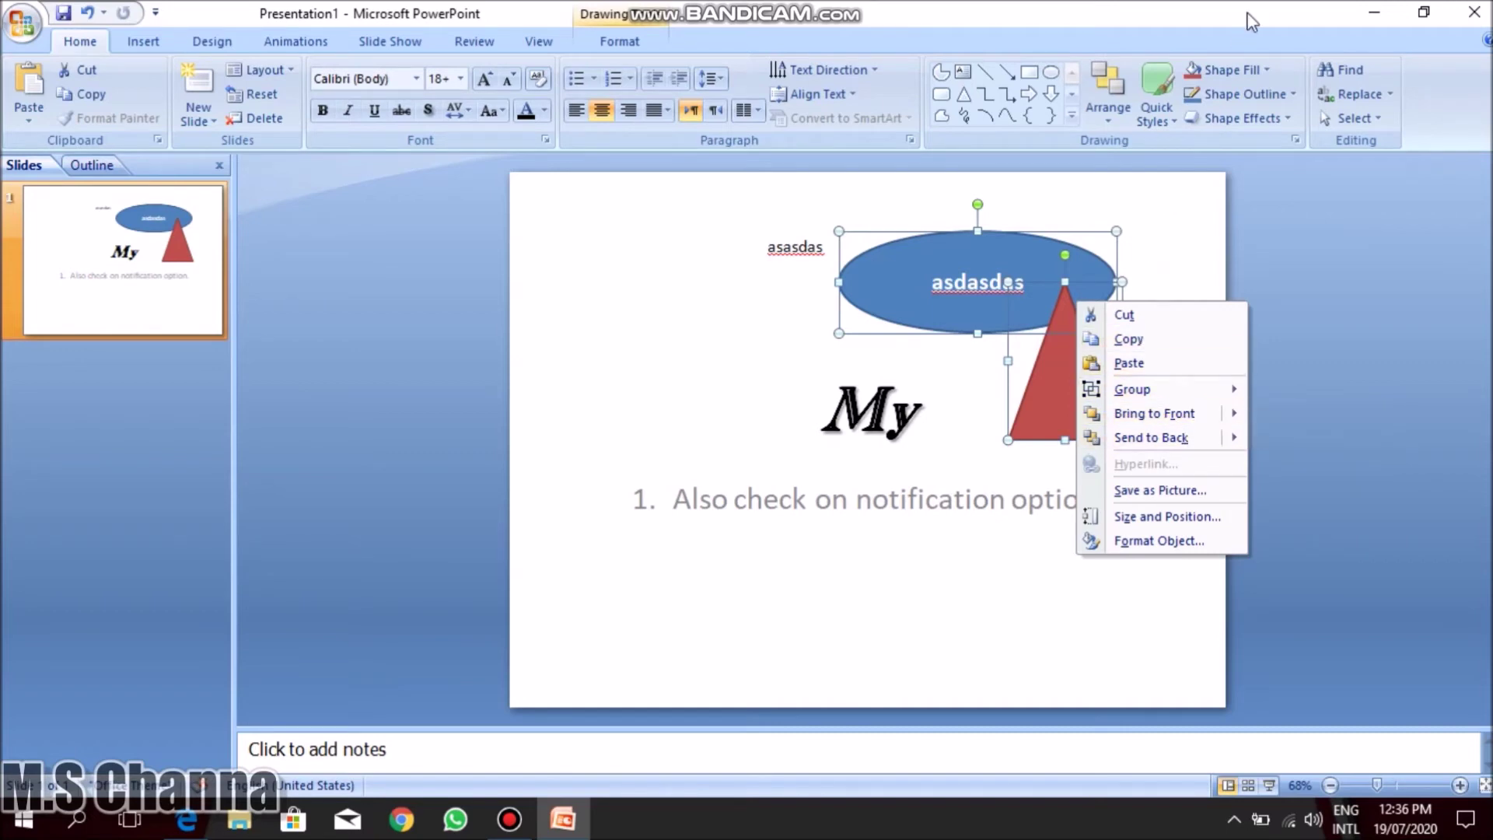
{"action": "key", "text": "Escape"}
Give the 'asdasdas' ellipse a light olive green fill, black outline and Outer shadow.
{"action": "left_click", "coordinate": [1174, 239]}
{"action": "left_click", "coordinate": [1083, 274]}
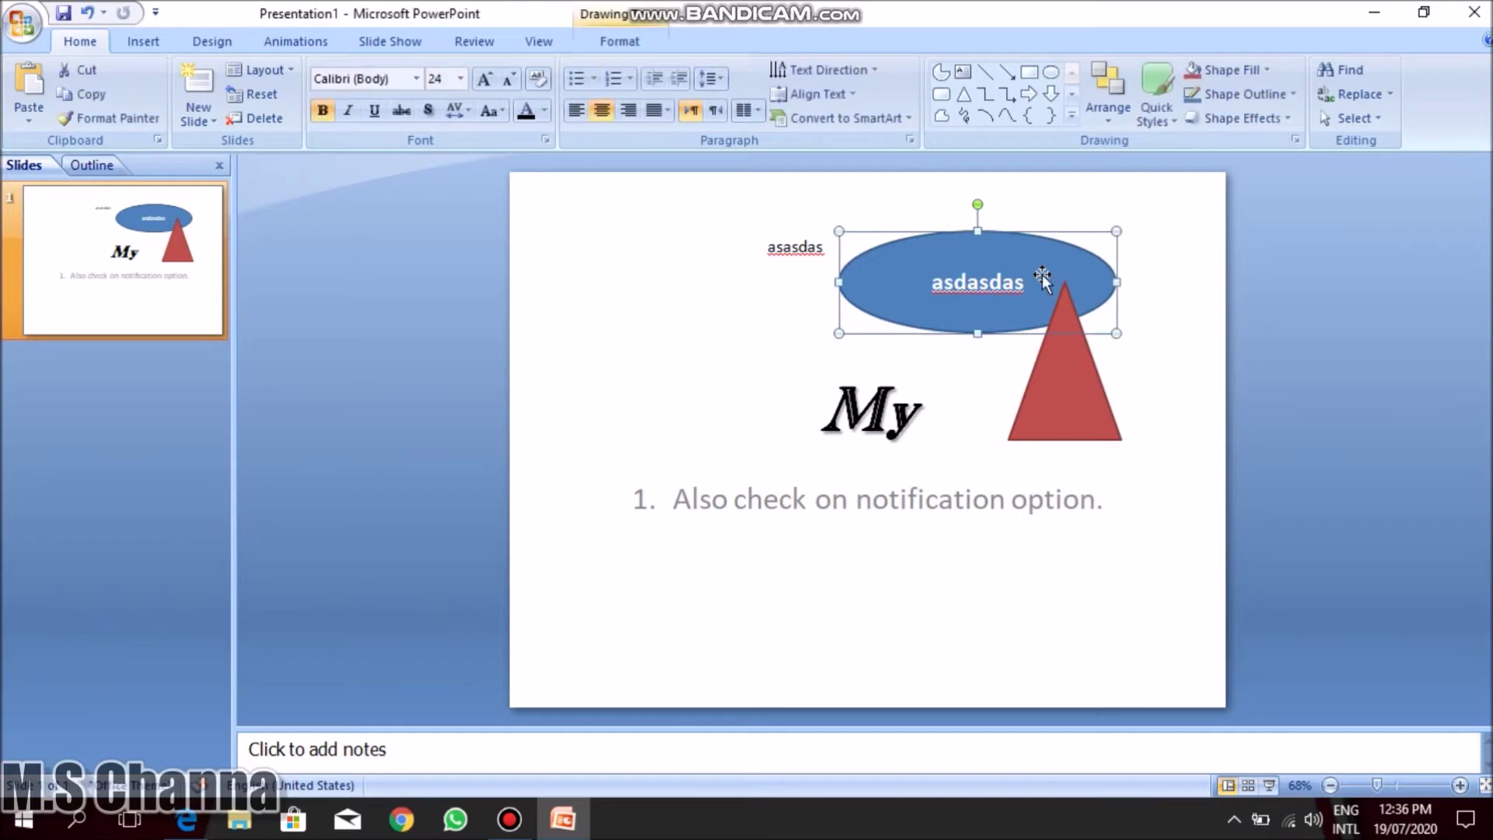
{"action": "left_click", "coordinate": [1250, 73]}
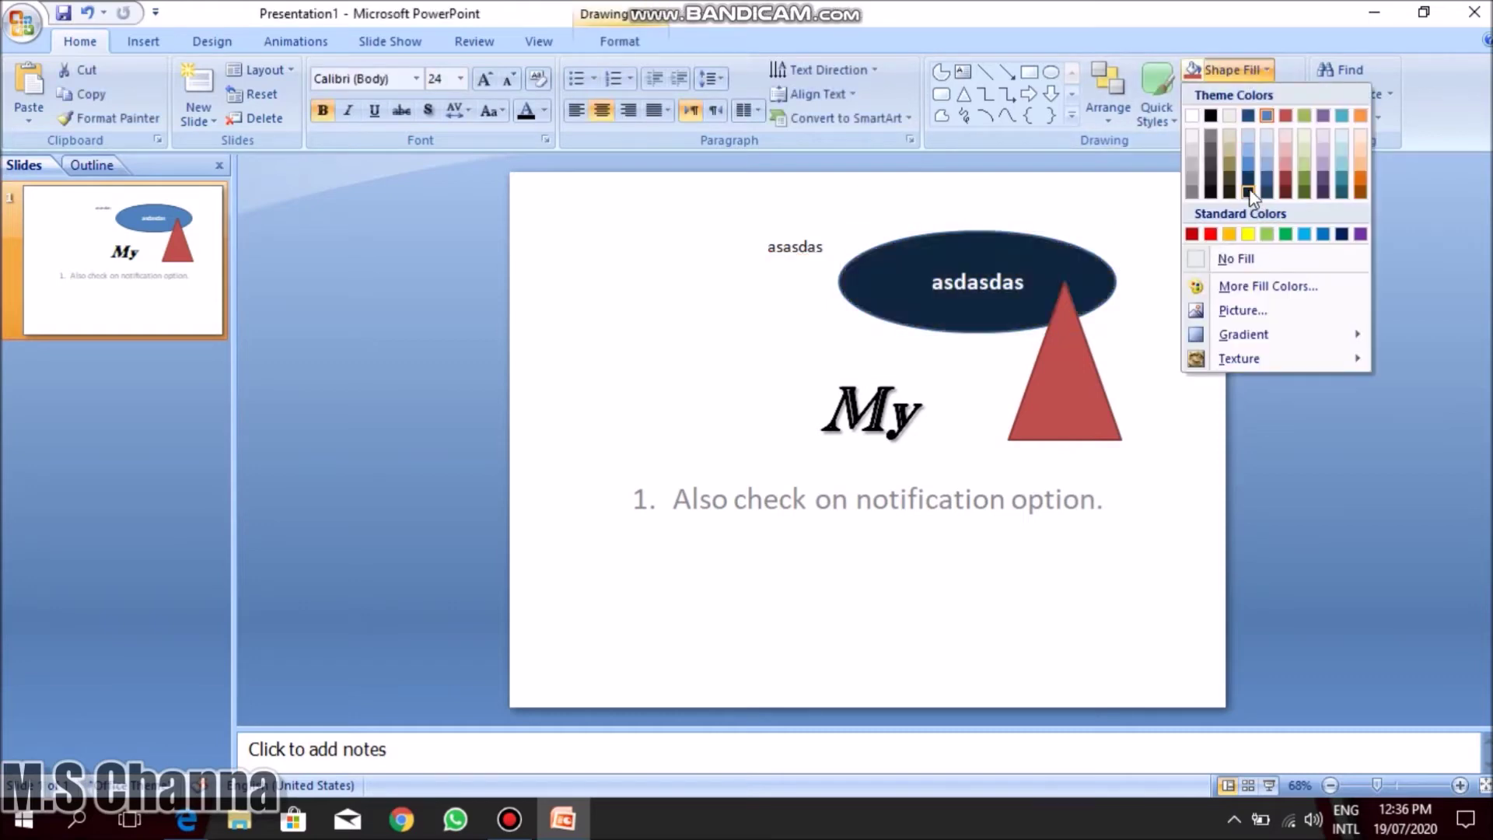
{"action": "left_click", "coordinate": [1309, 165]}
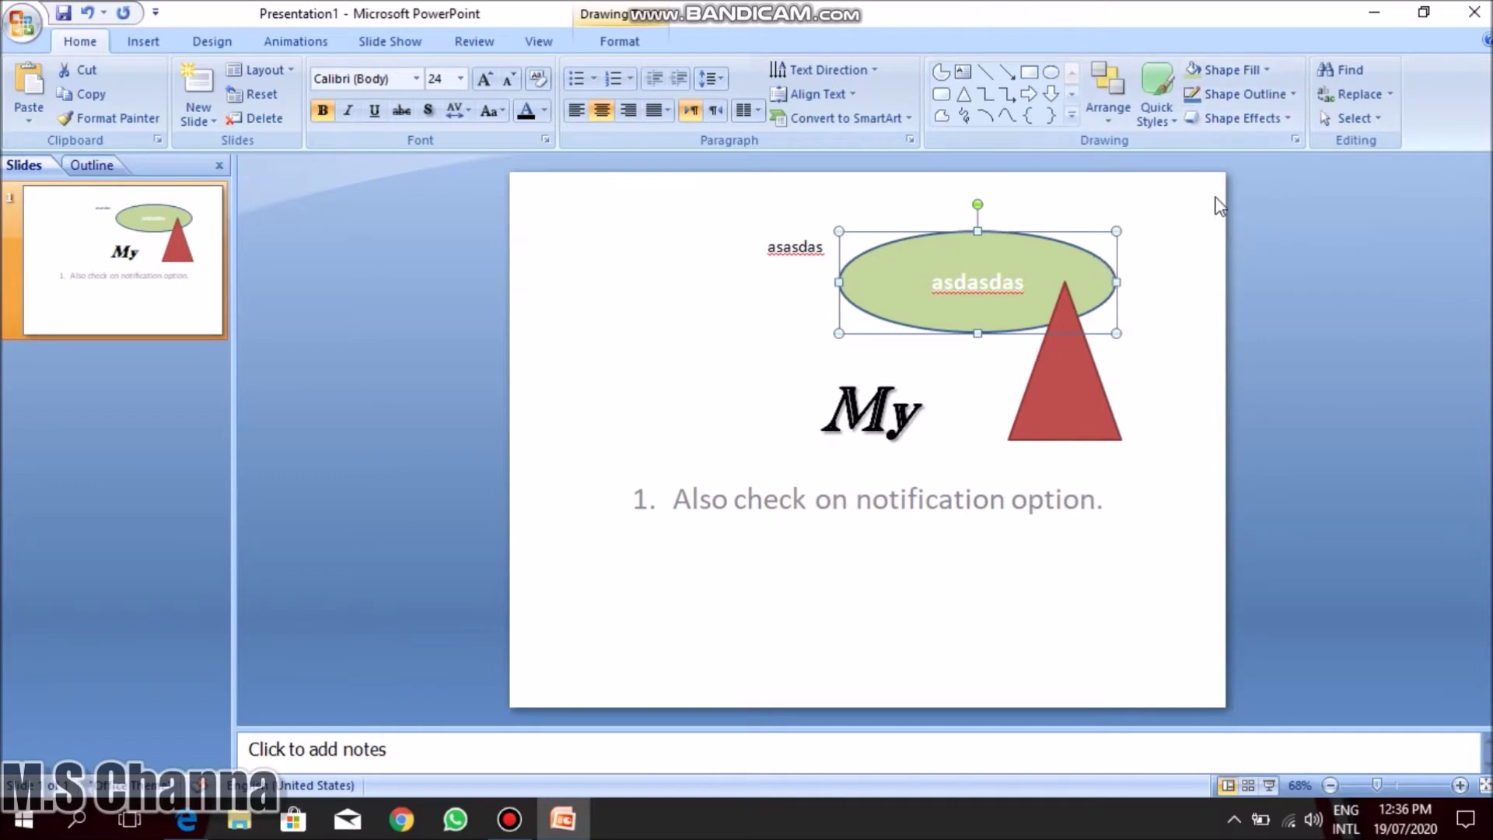
{"action": "left_click", "coordinate": [1266, 93]}
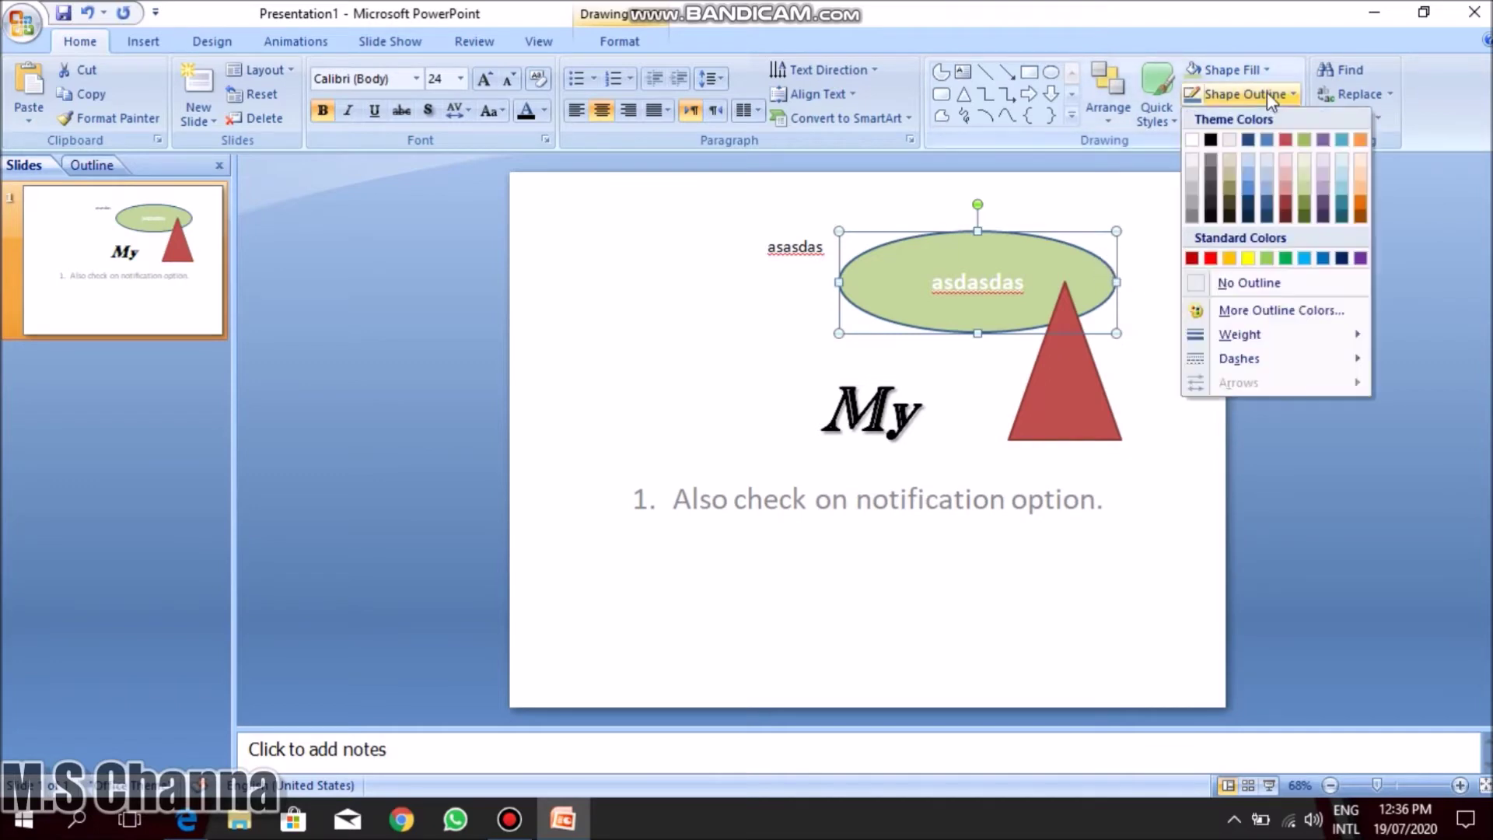
{"action": "left_click", "coordinate": [1211, 140]}
{"action": "left_click", "coordinate": [1209, 120]}
{"action": "mouse_move", "coordinate": [1254, 207]}
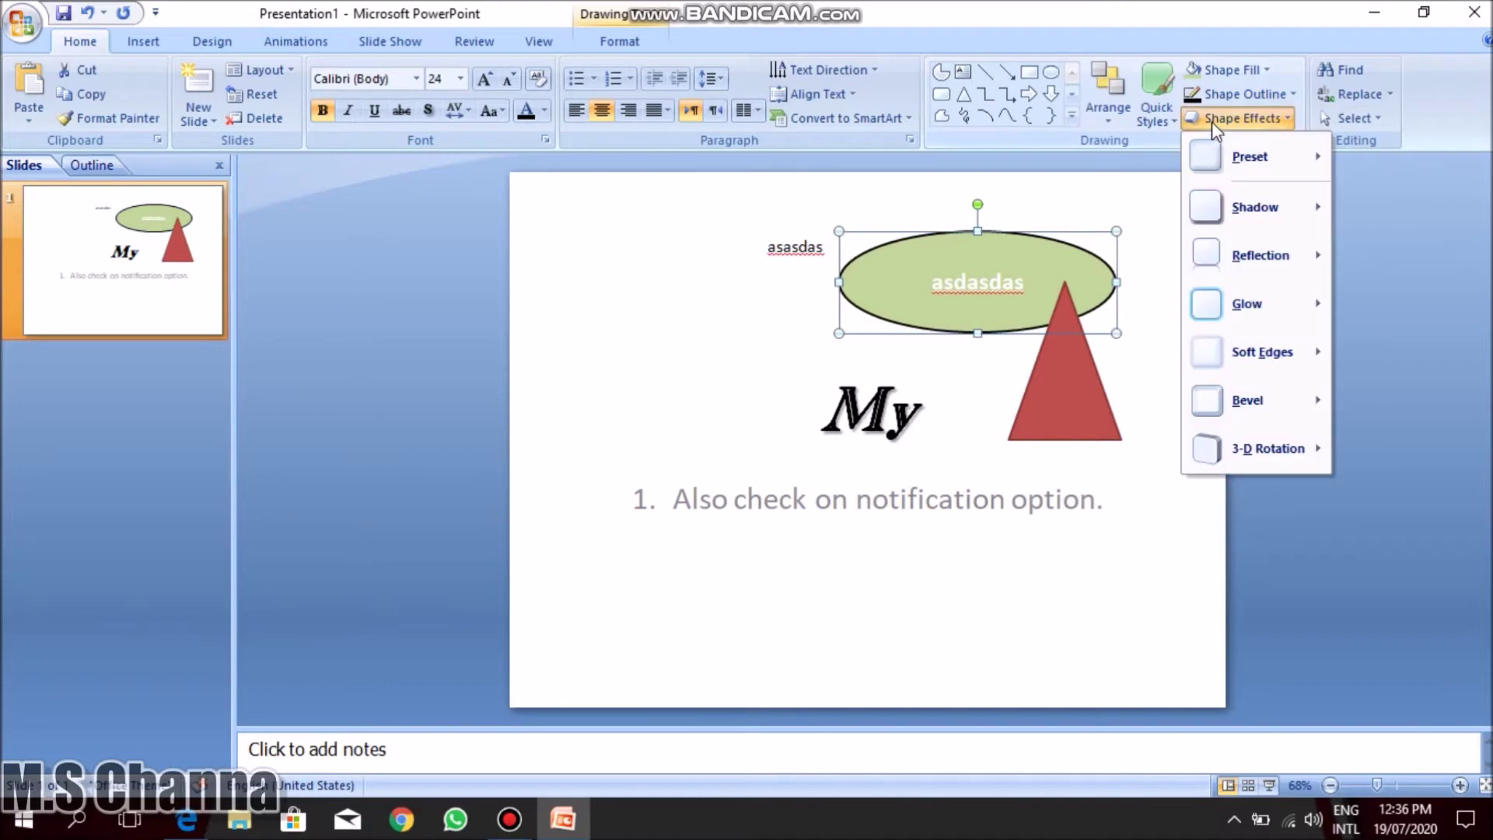
{"action": "left_click", "coordinate": [1085, 305]}
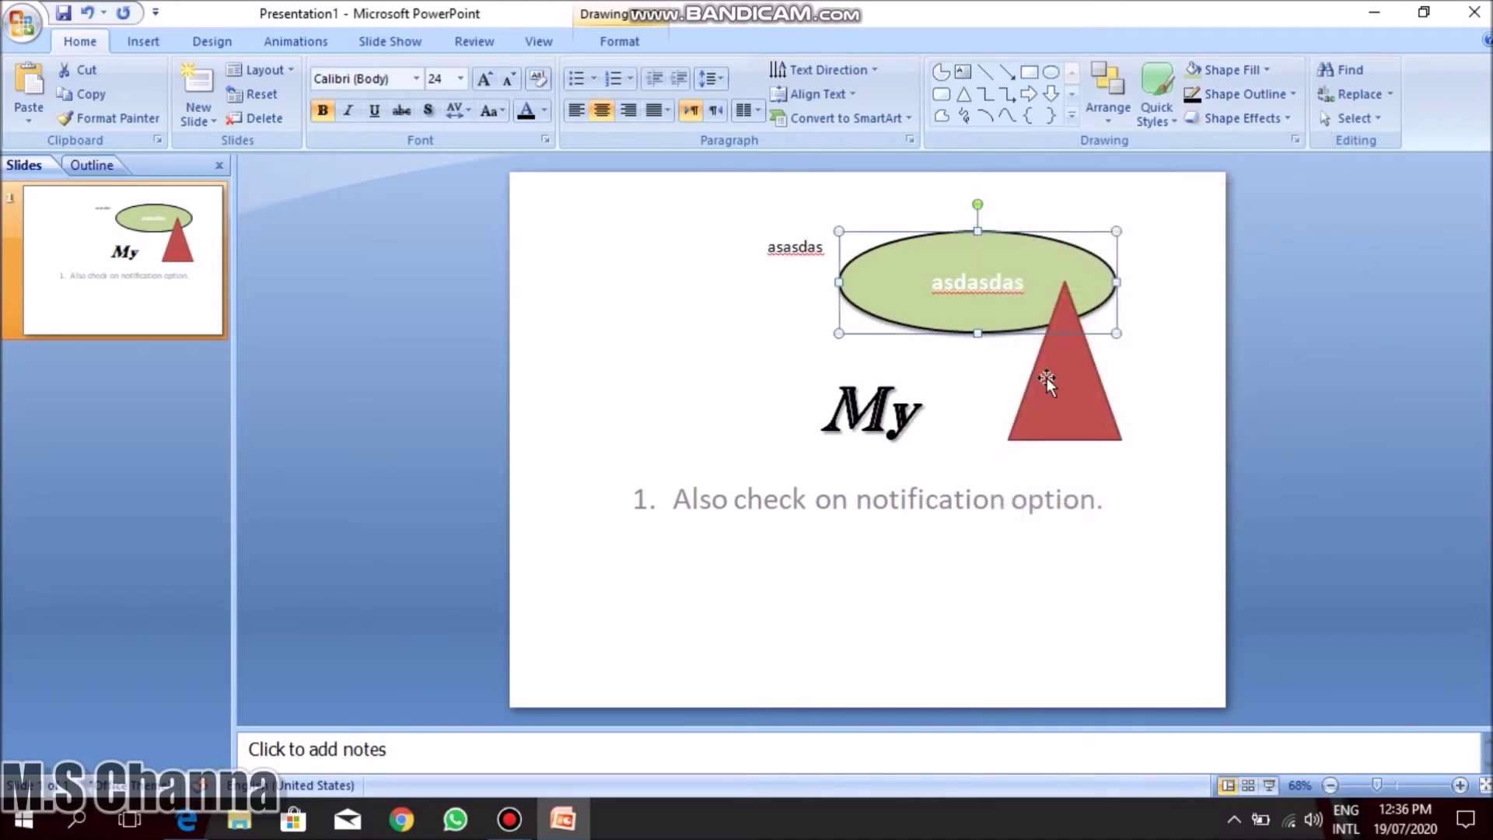
{"action": "left_click", "coordinate": [1204, 250]}
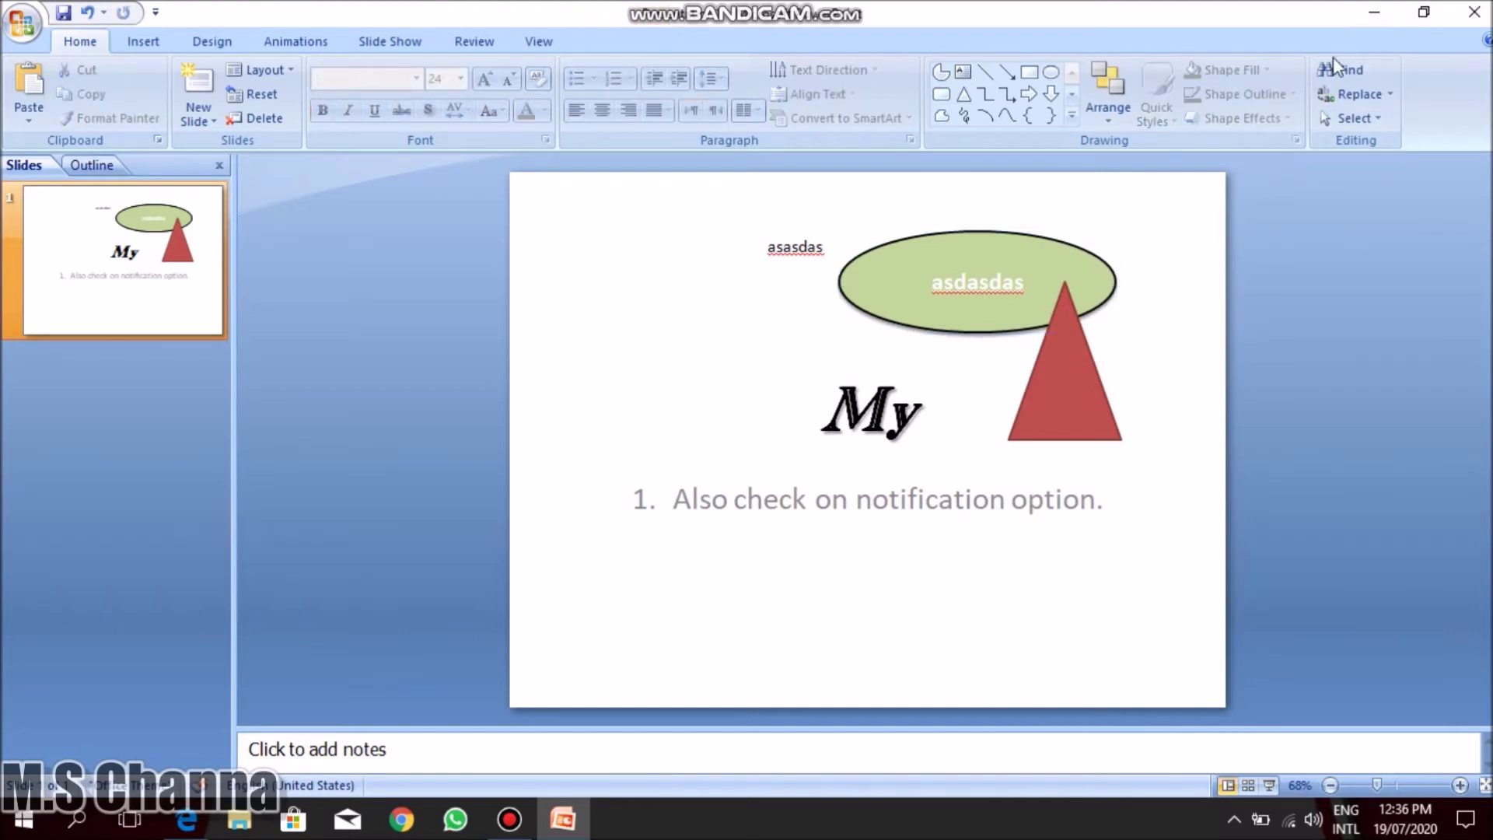
Search the presentation for 'my' to locate the title word.
{"action": "left_click", "coordinate": [1350, 72]}
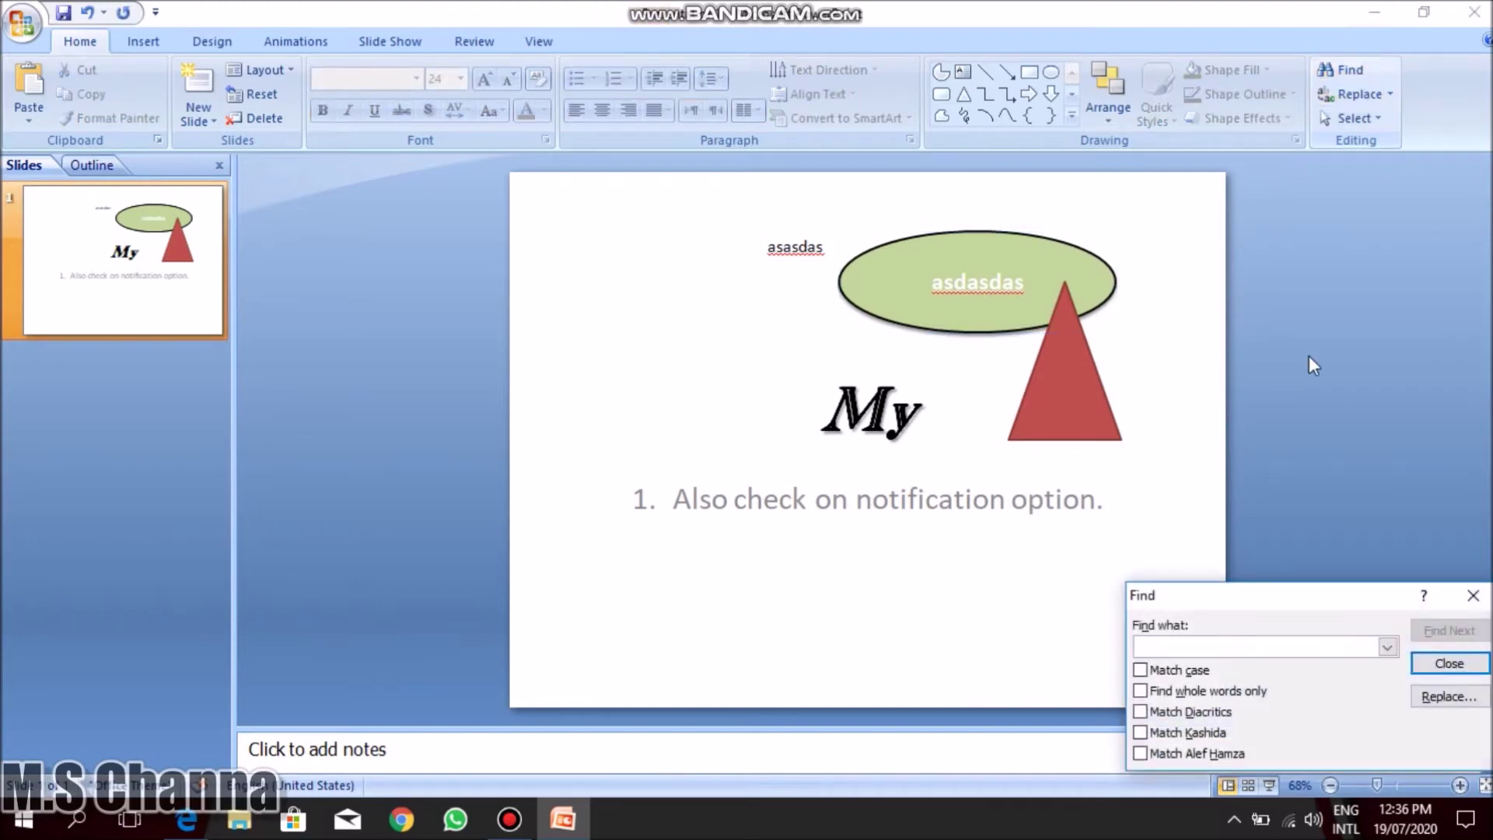
{"action": "left_click_drag", "start_coordinate": [1260, 596], "coordinate": [1207, 451]}
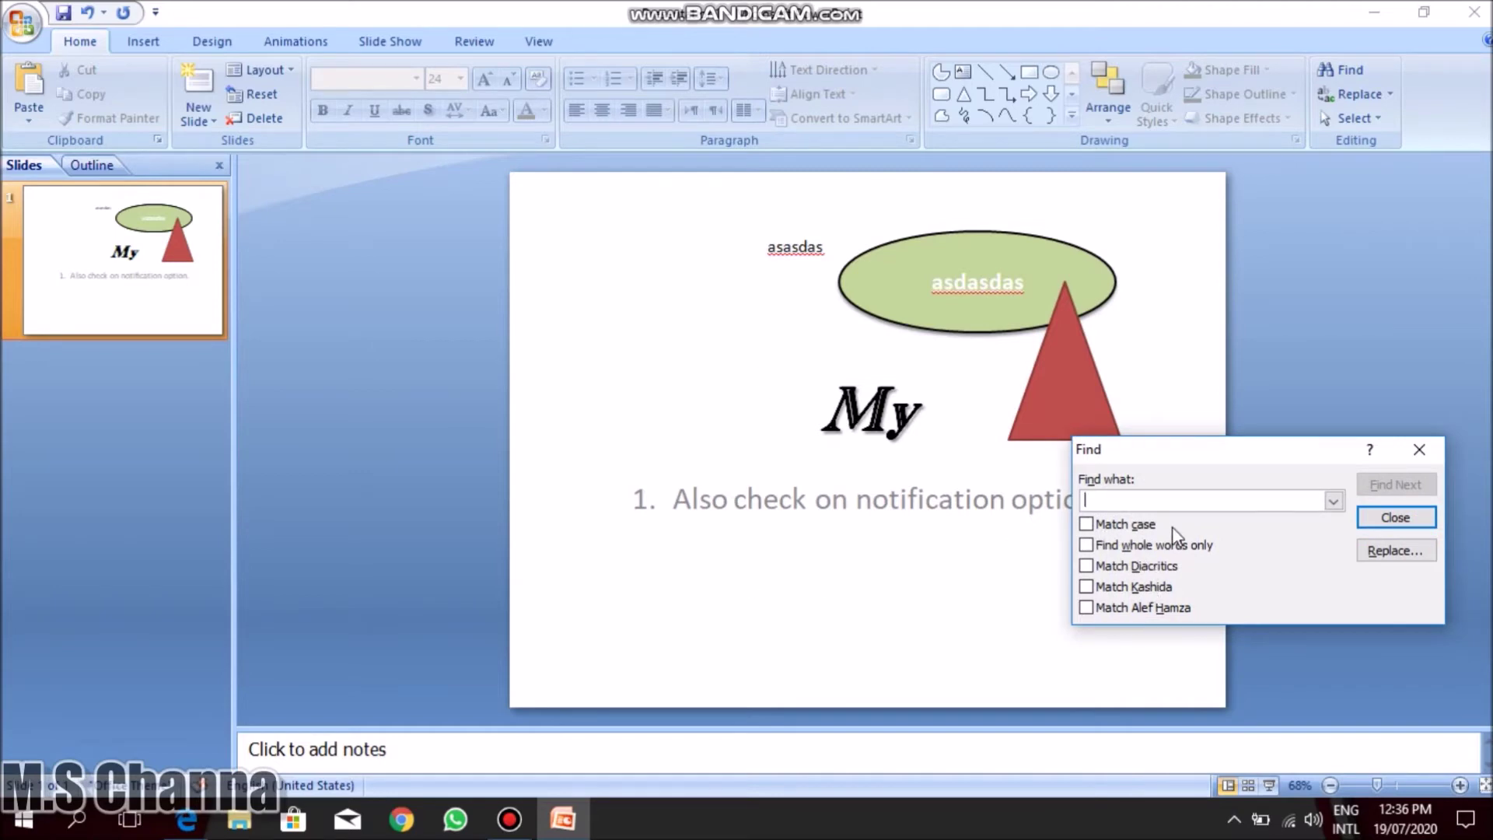
{"action": "type", "text": "my"}
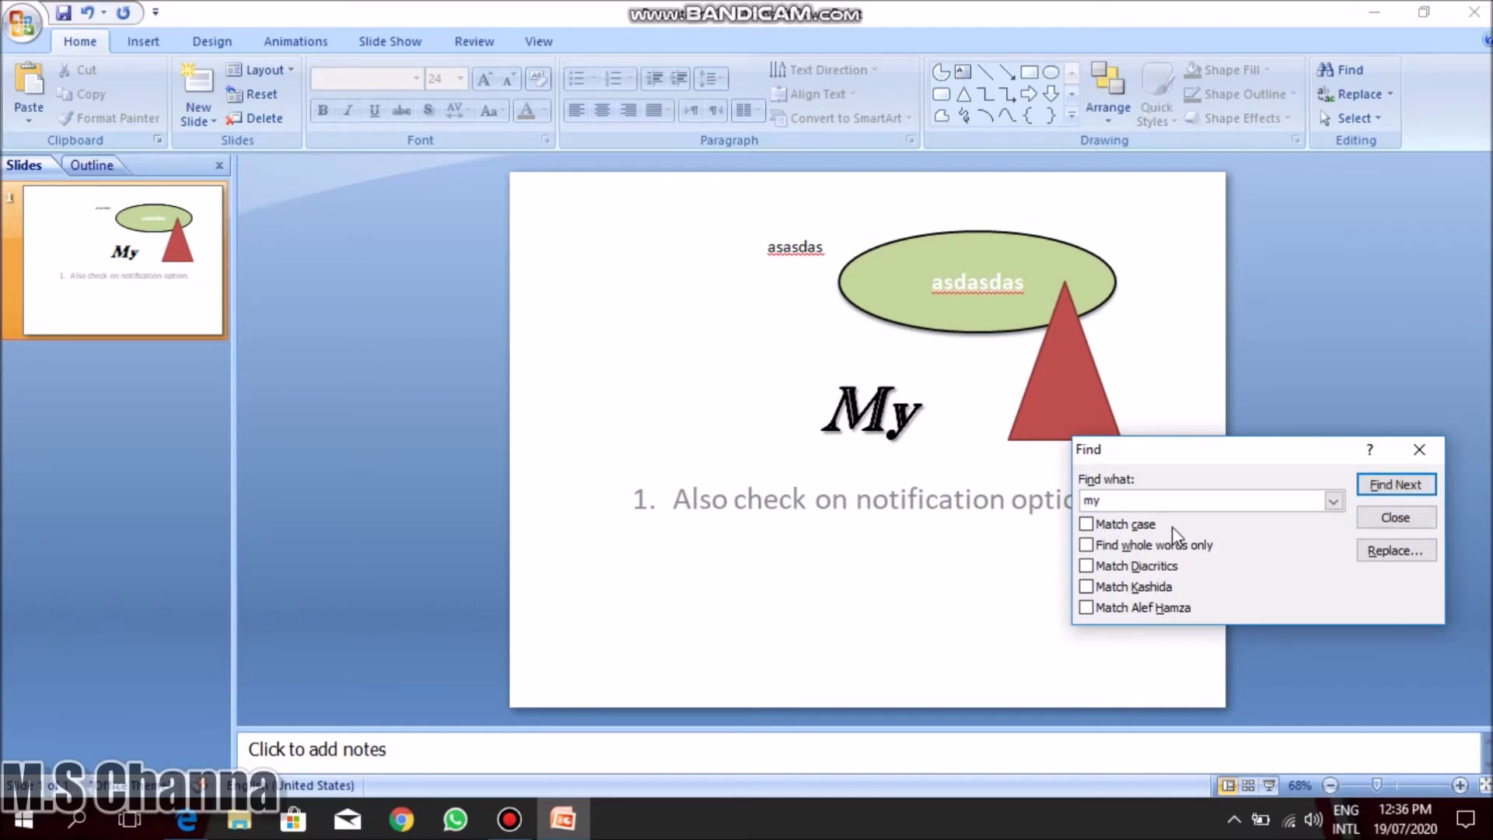
{"action": "left_click", "coordinate": [1378, 491]}
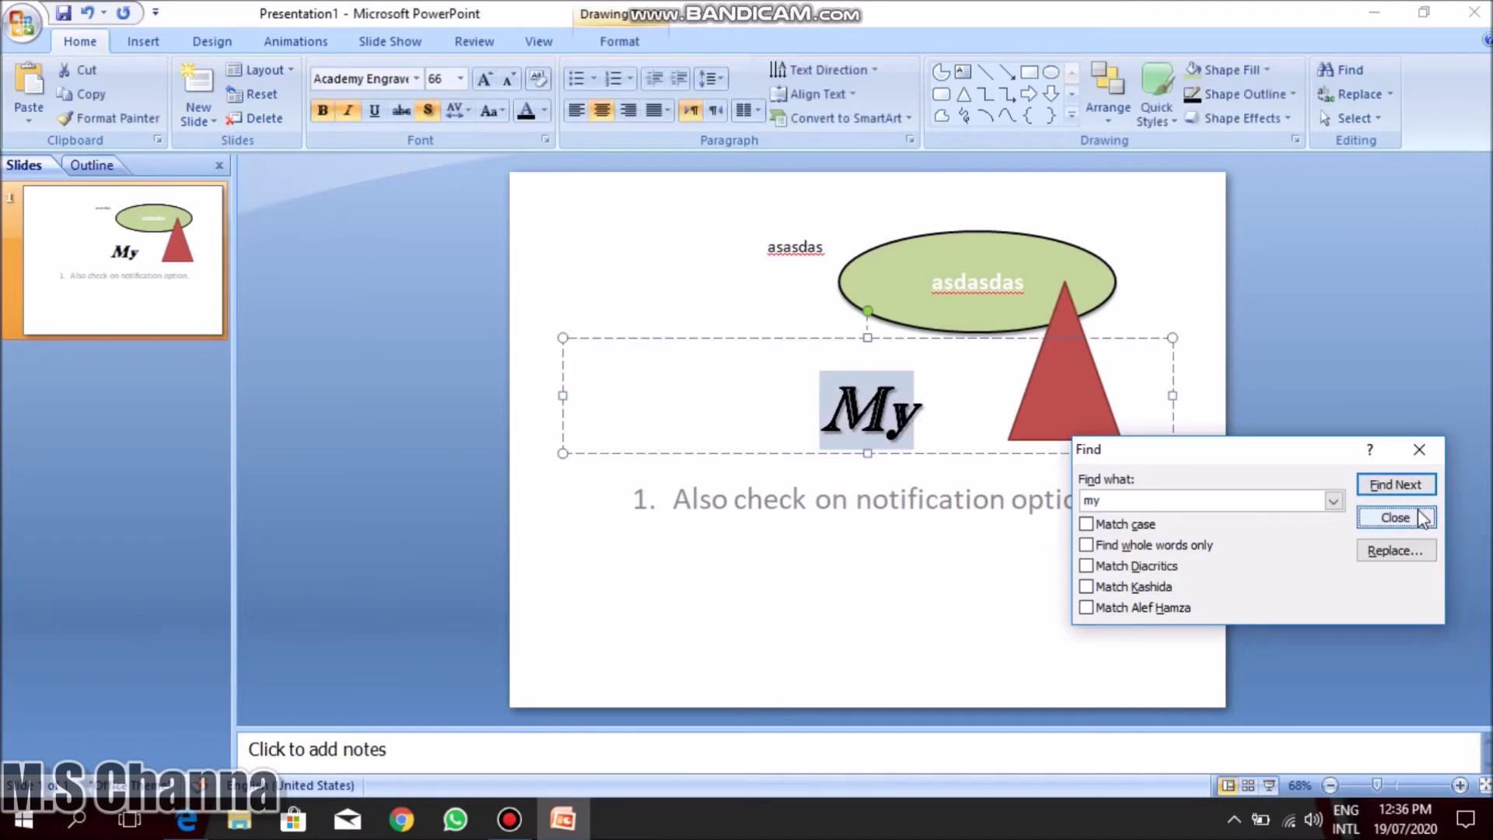
{"action": "left_click", "coordinate": [1395, 517]}
Replace the title 'My' with 'hi' and close the Replace dialog.
{"action": "left_click", "coordinate": [1359, 95]}
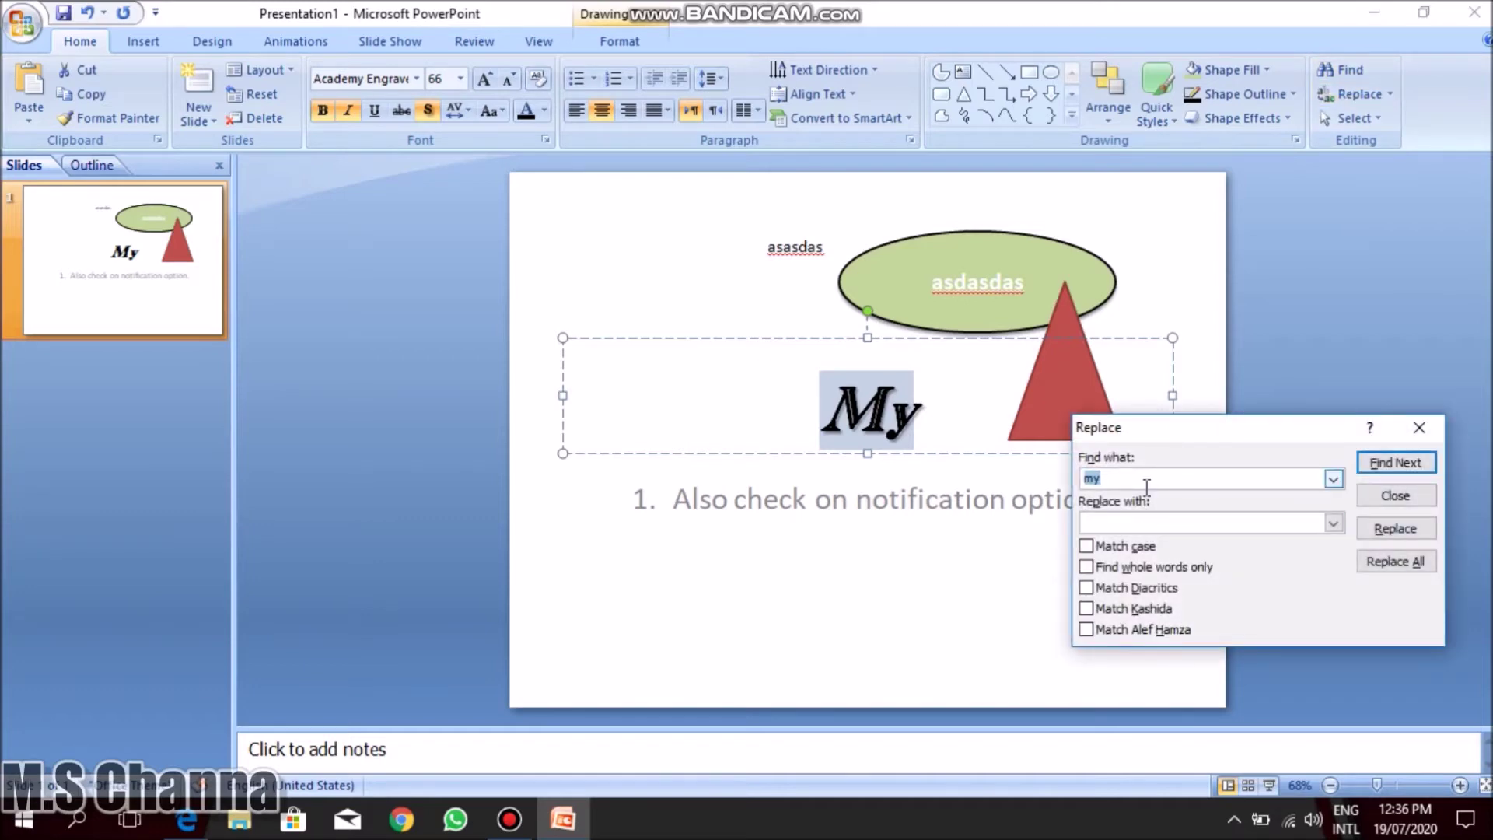
{"action": "left_click", "coordinate": [1147, 521]}
{"action": "type", "text": "hi"}
{"action": "left_click", "coordinate": [1389, 528]}
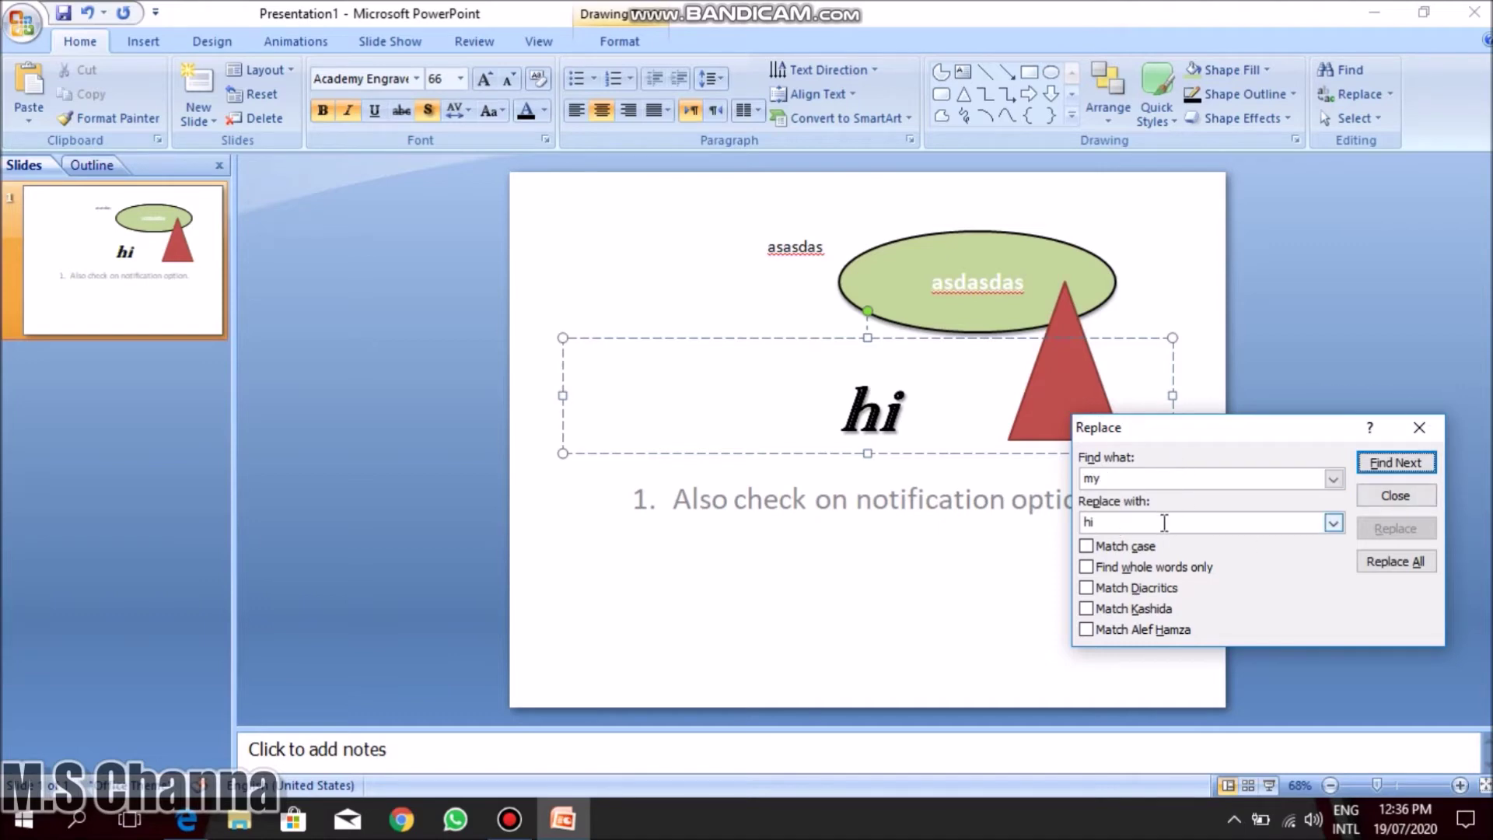
{"action": "left_click", "coordinate": [1420, 428]}
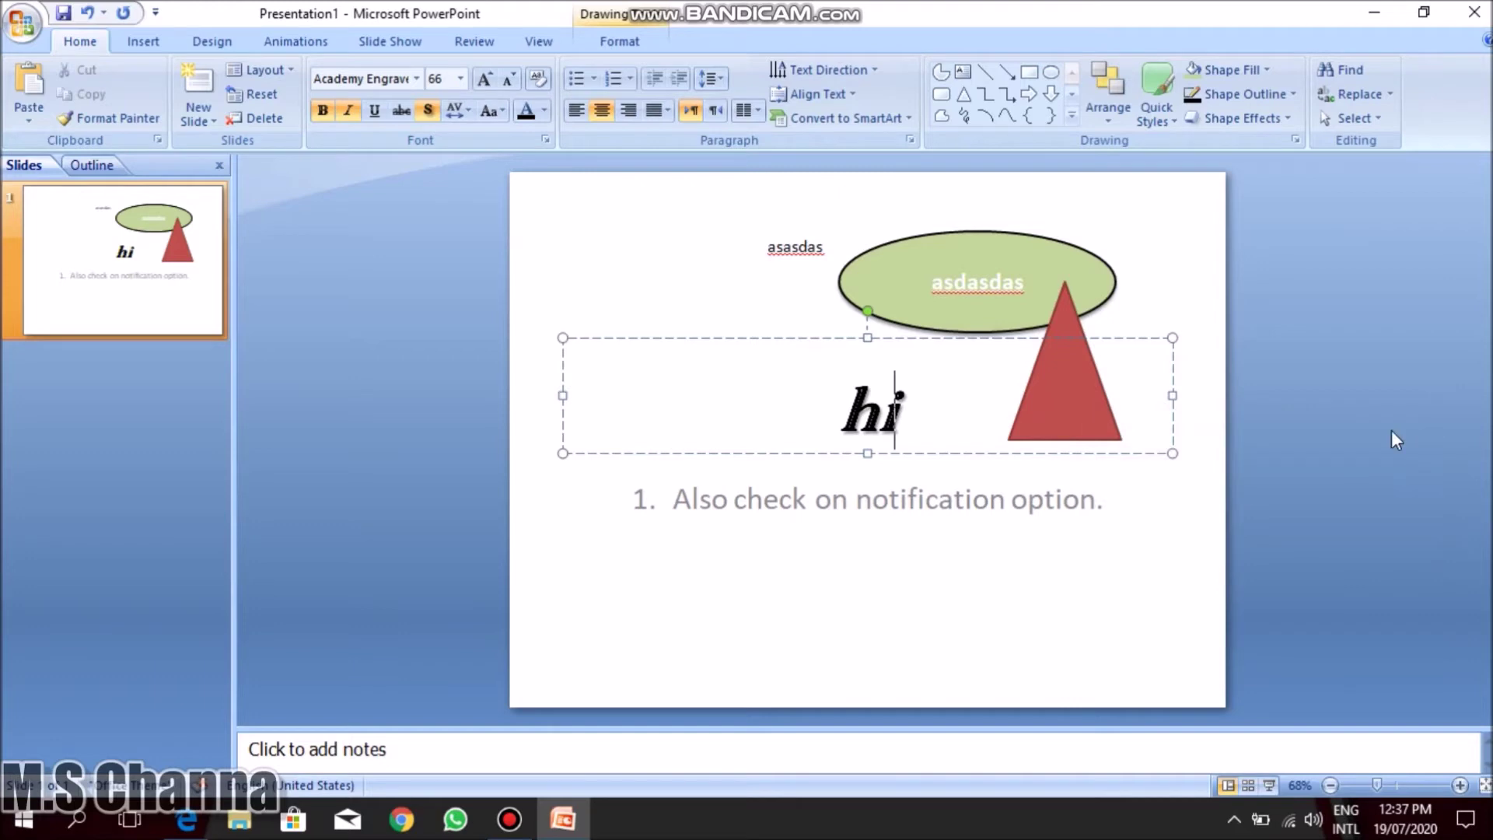
Clear the slide selection and switch to the Insert ribbon commands.
{"action": "left_click", "coordinate": [1349, 118]}
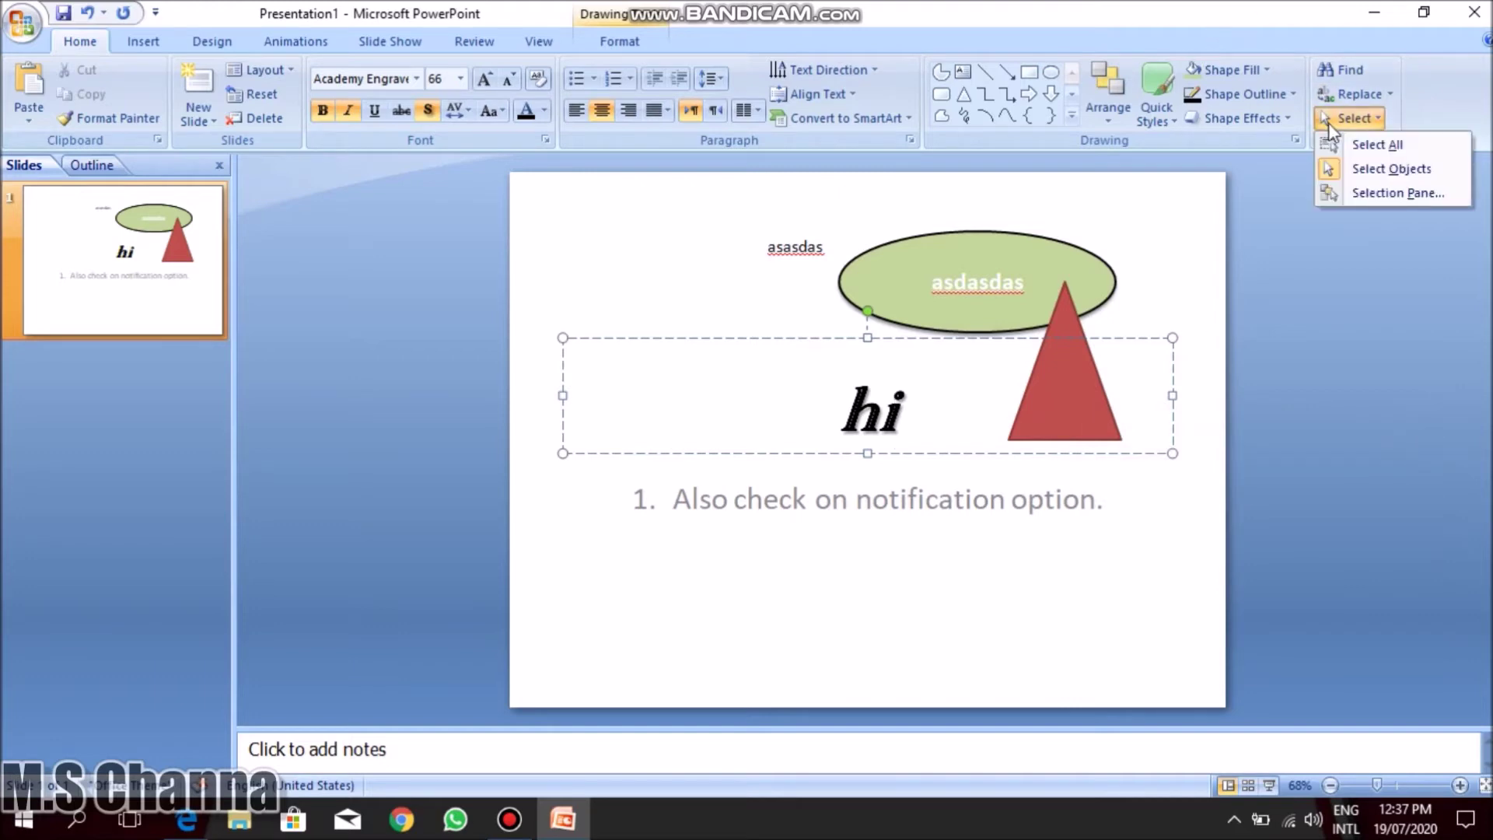
{"action": "left_click", "coordinate": [1386, 169]}
{"action": "left_click", "coordinate": [932, 304]}
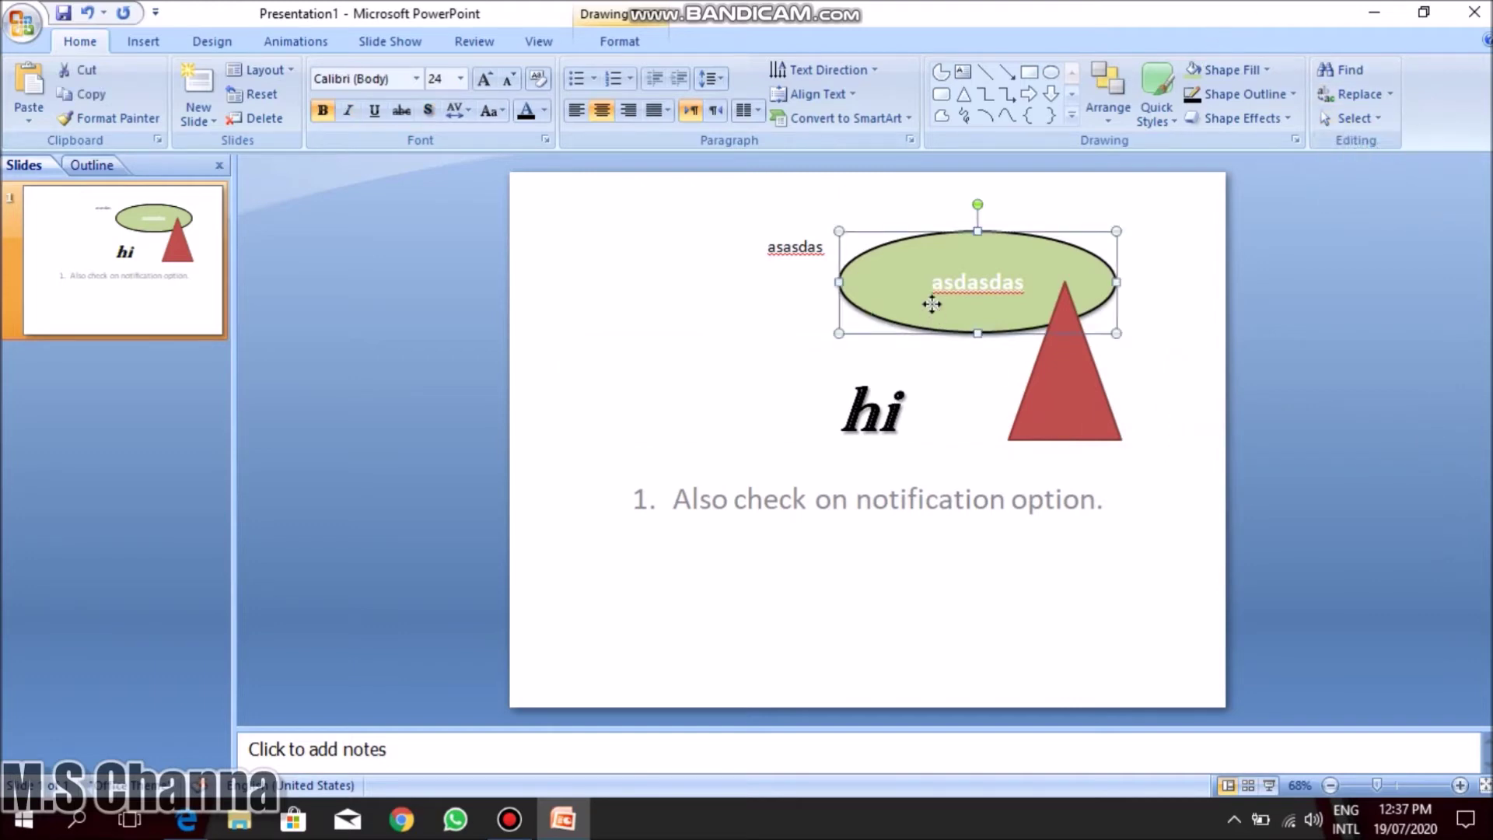
{"action": "left_click", "coordinate": [1164, 313]}
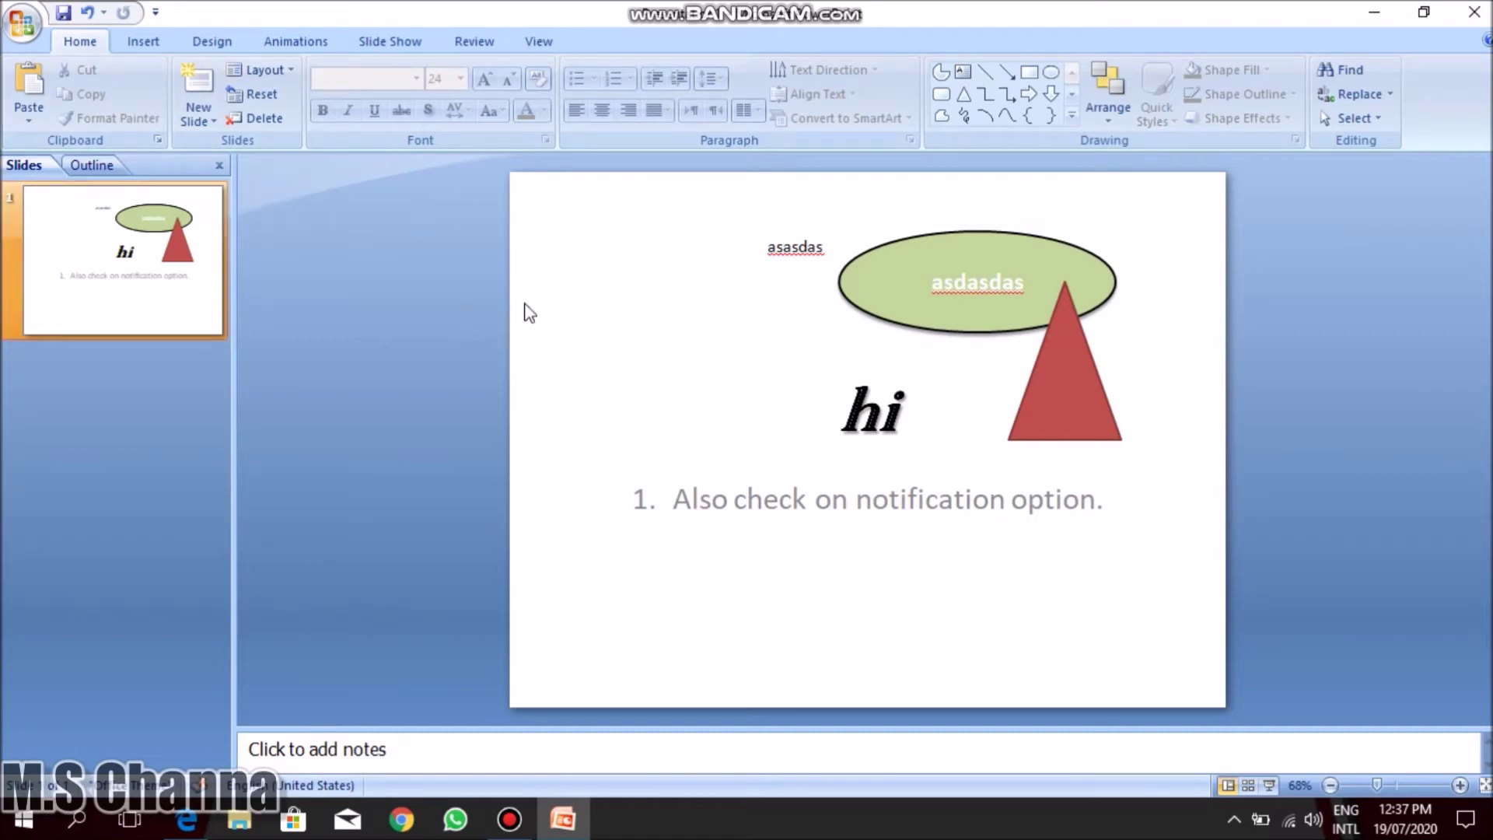
{"action": "left_click", "coordinate": [143, 45]}
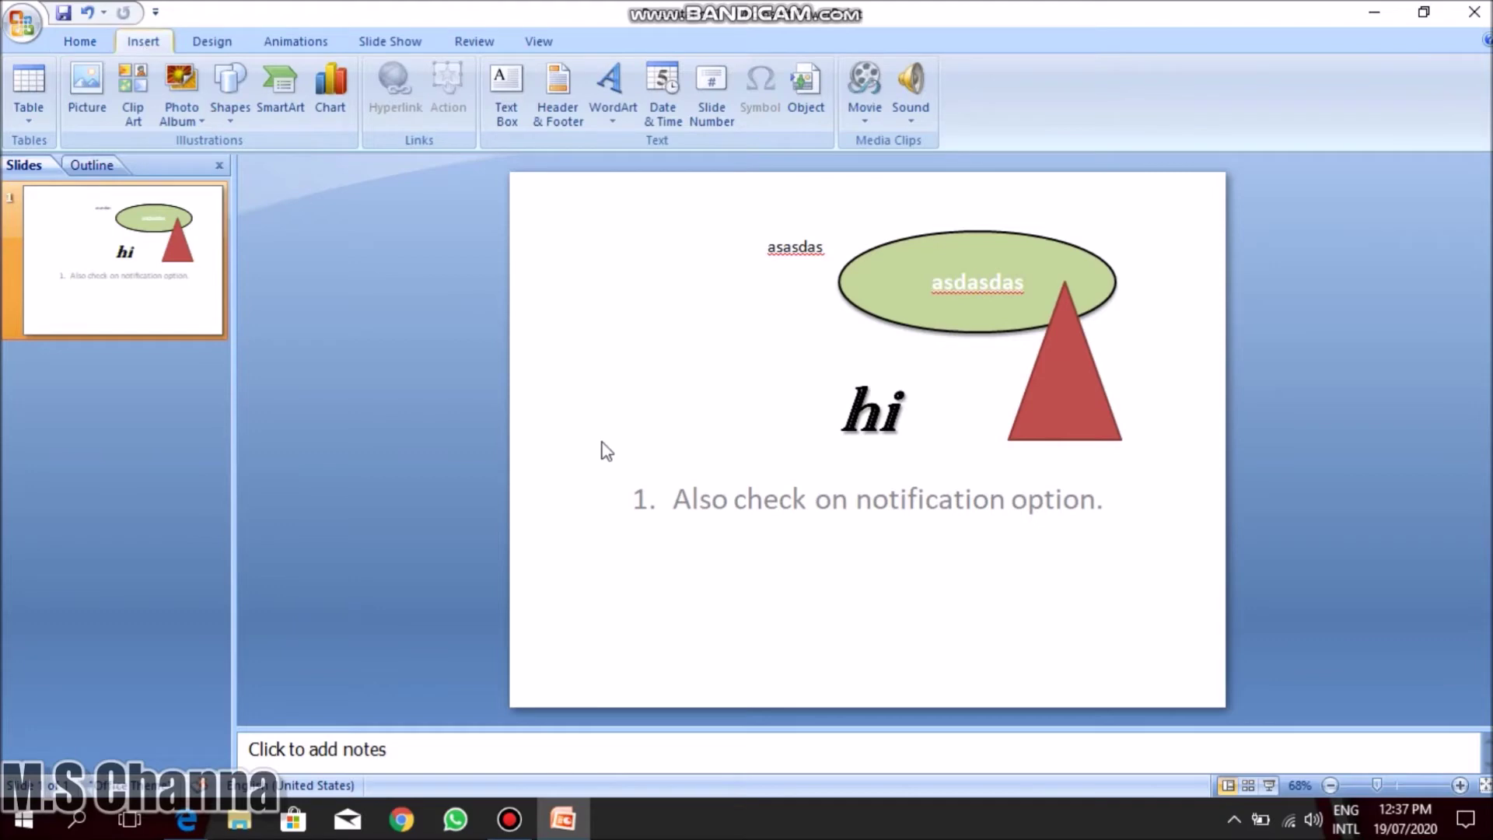
{"action": "left_click", "coordinate": [510, 818]}
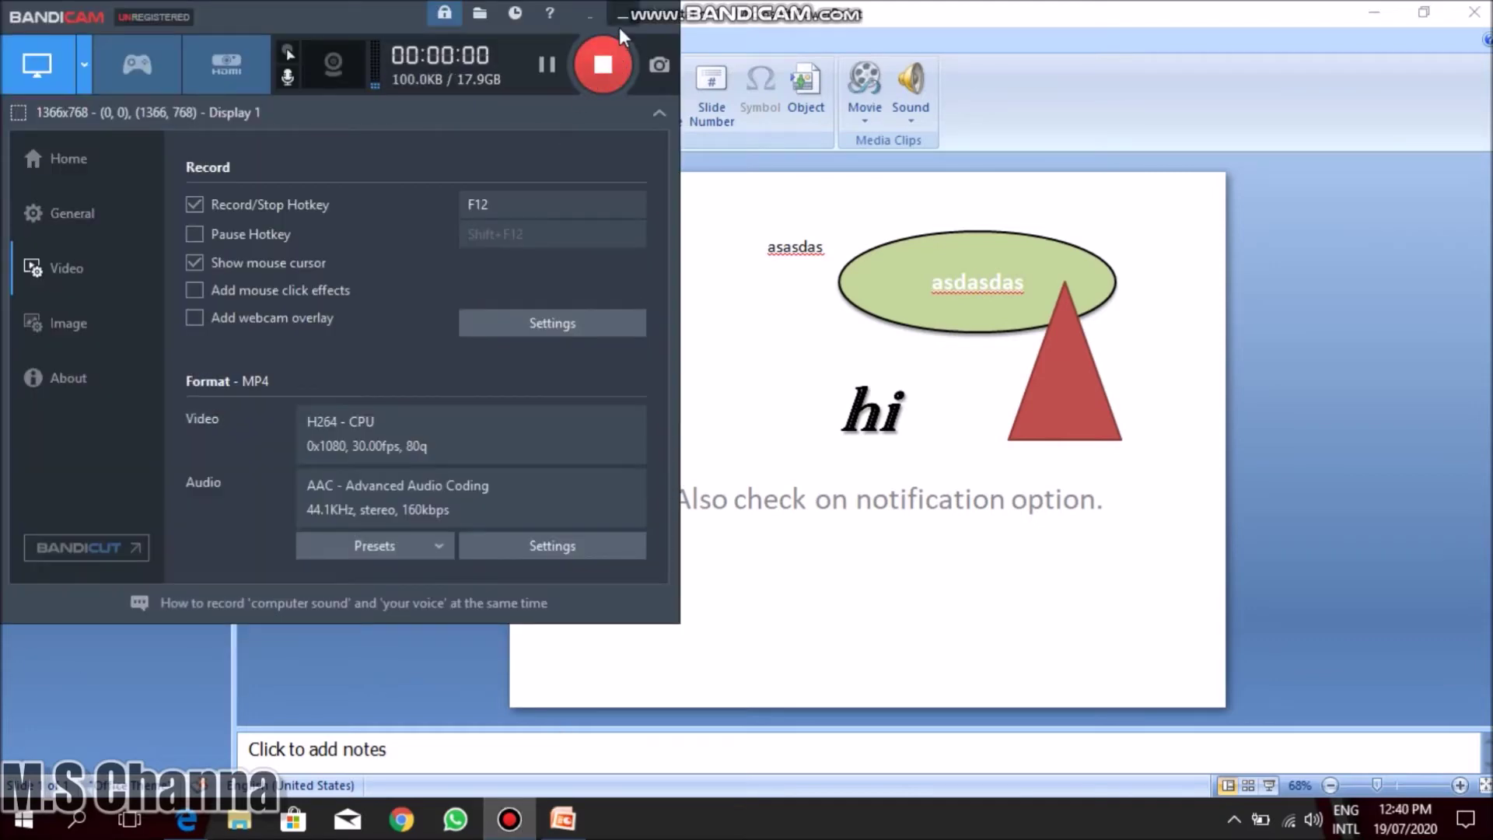
{"action": "left_click", "coordinate": [621, 17]}
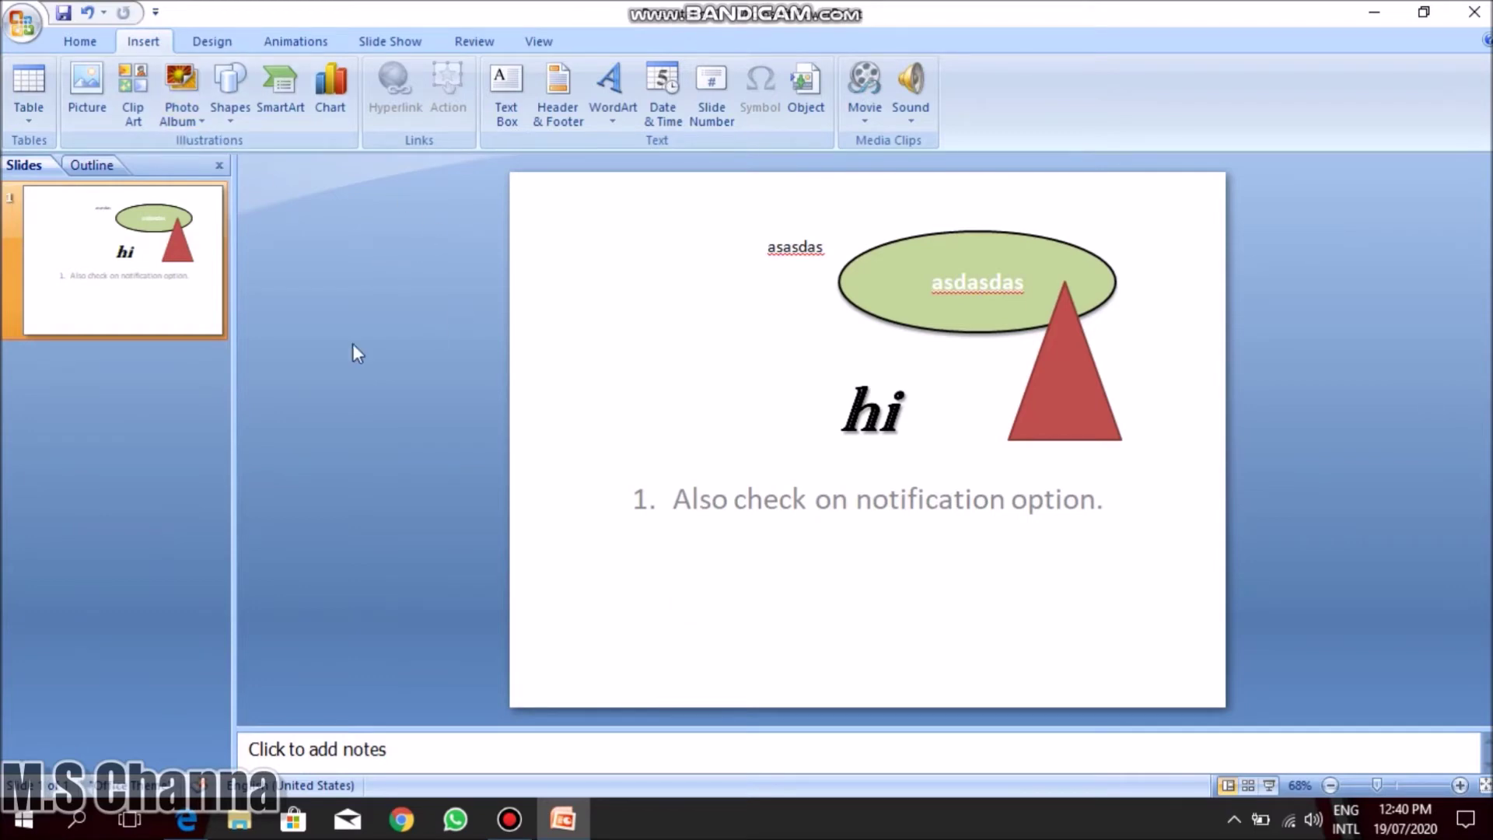
Add a new slide after slide 1 and insert a 5-column, 2-row table.
{"action": "right_click", "coordinate": [123, 277]}
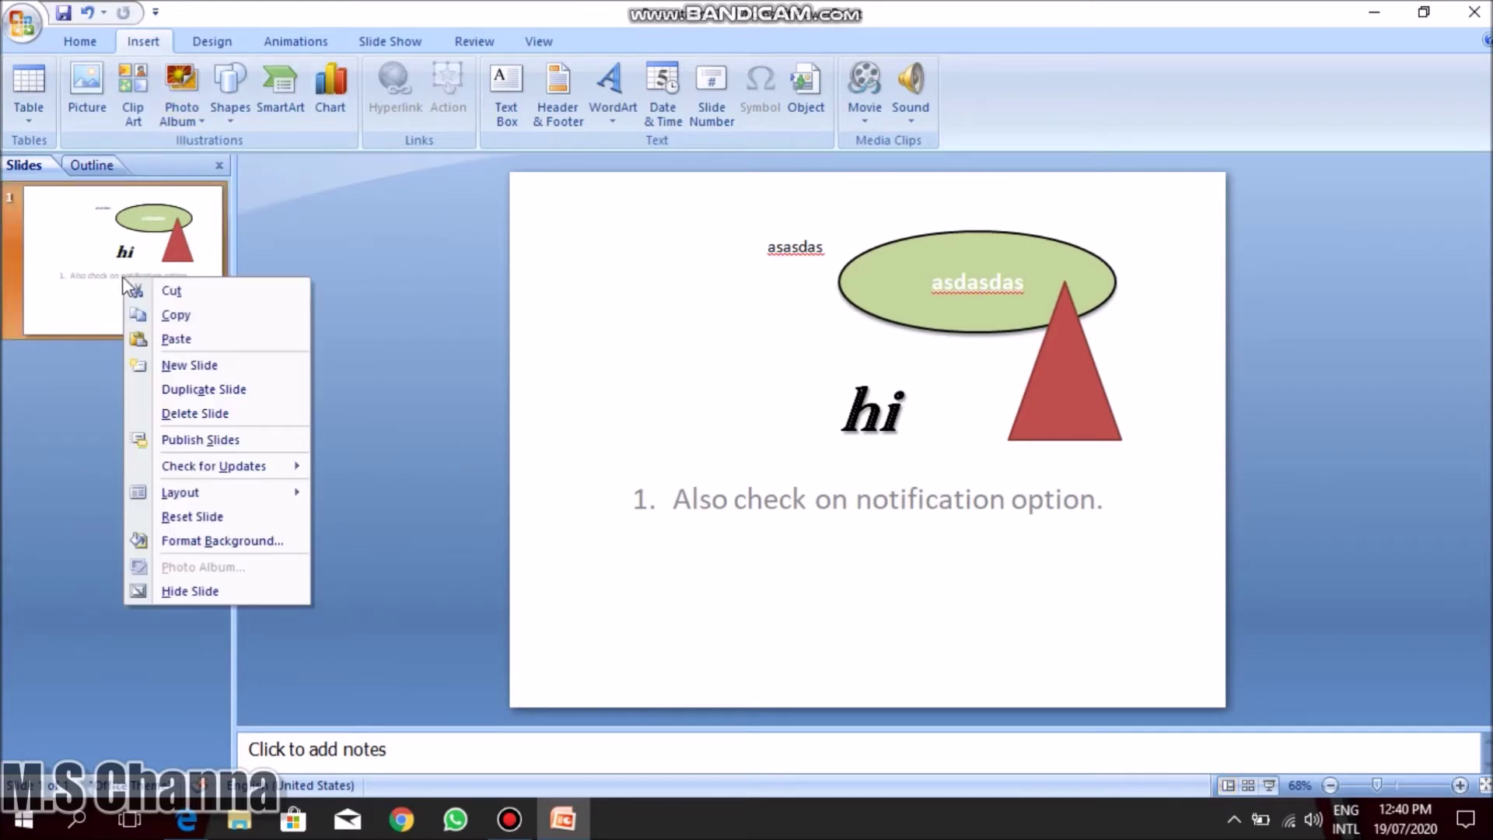
{"action": "left_click", "coordinate": [194, 364]}
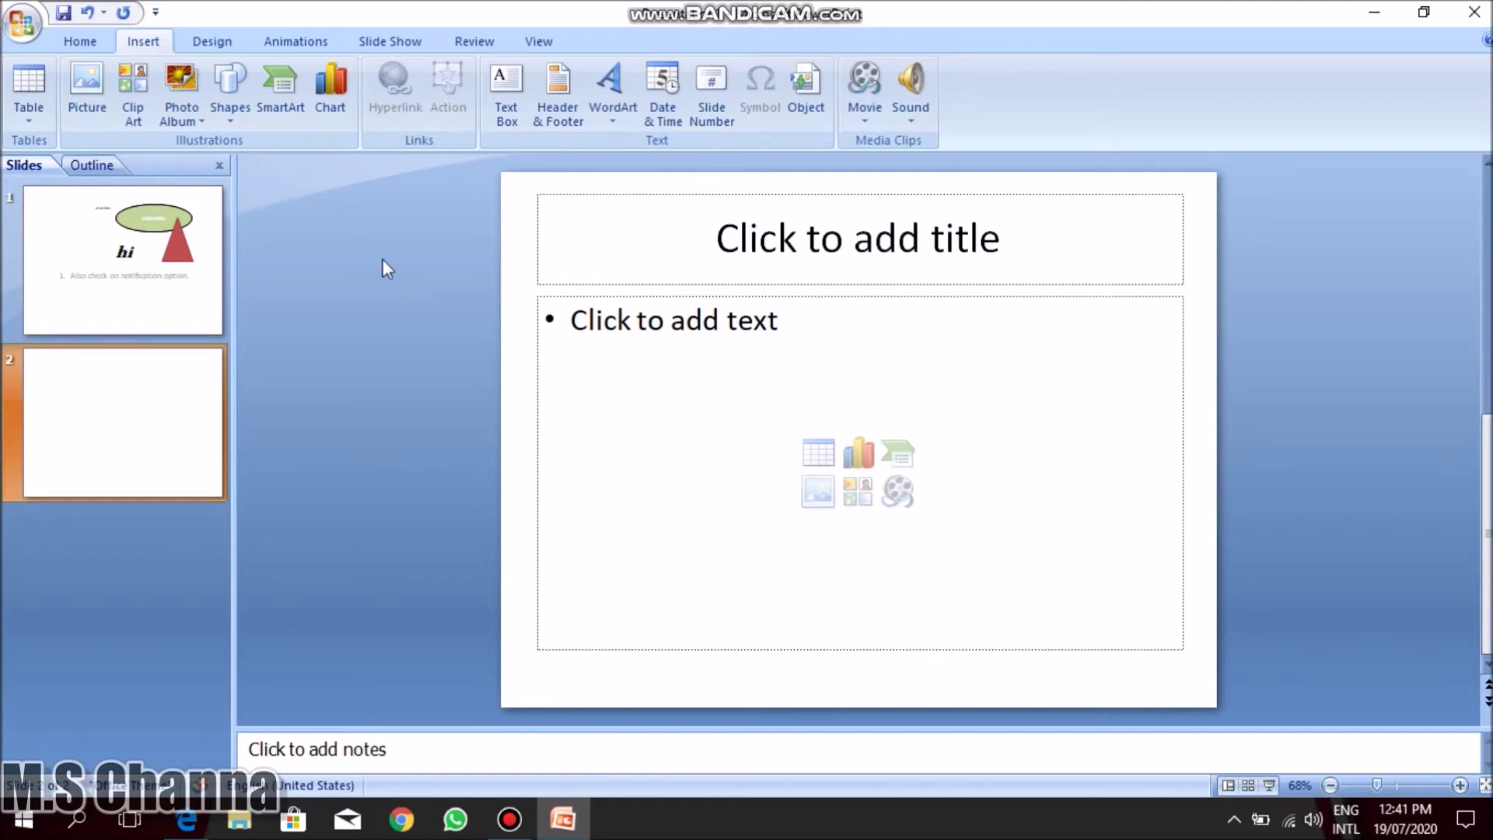
{"action": "left_click", "coordinate": [40, 119]}
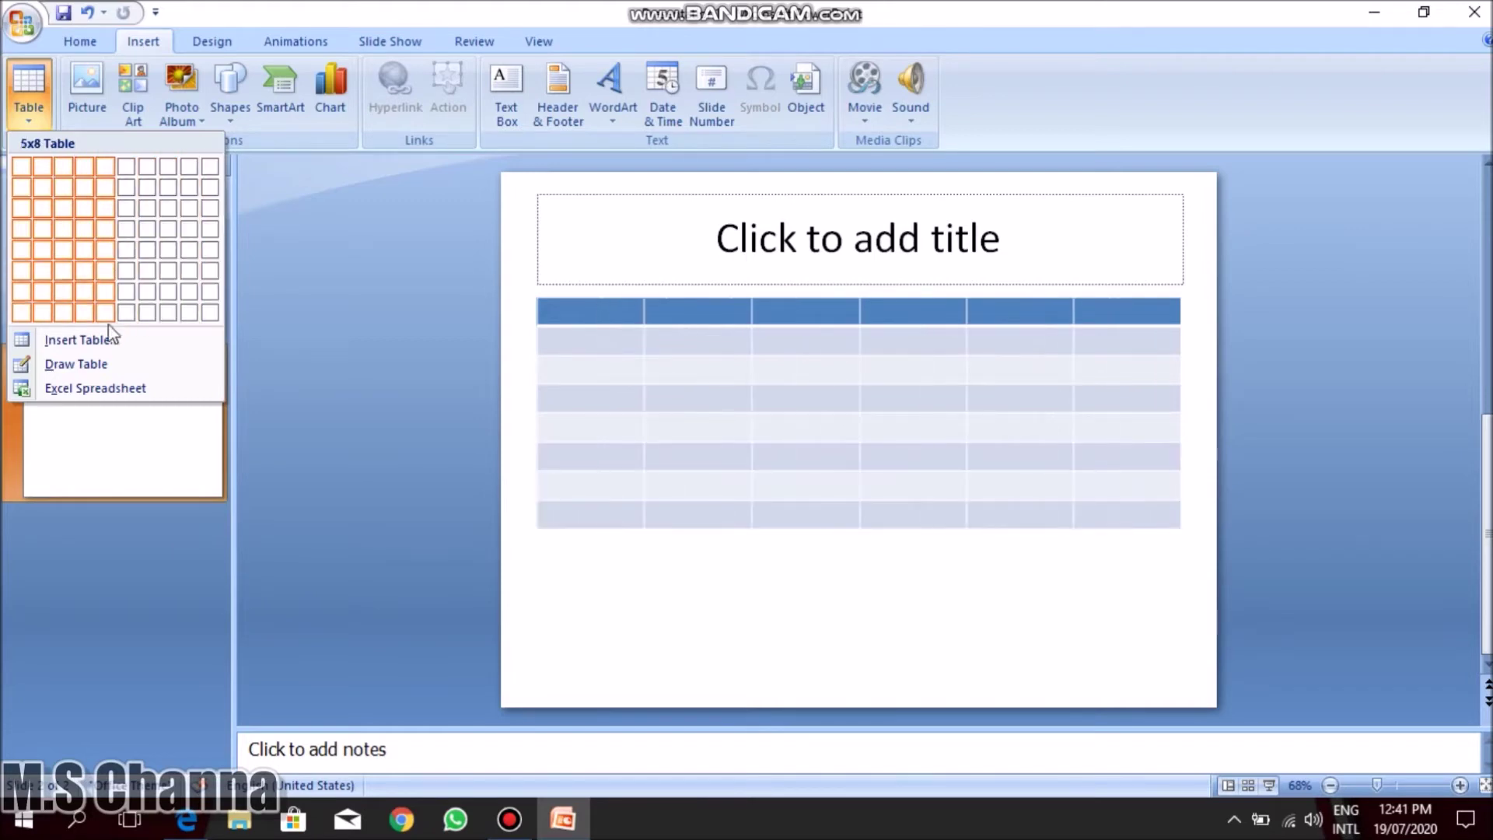
{"action": "left_click", "coordinate": [87, 343]}
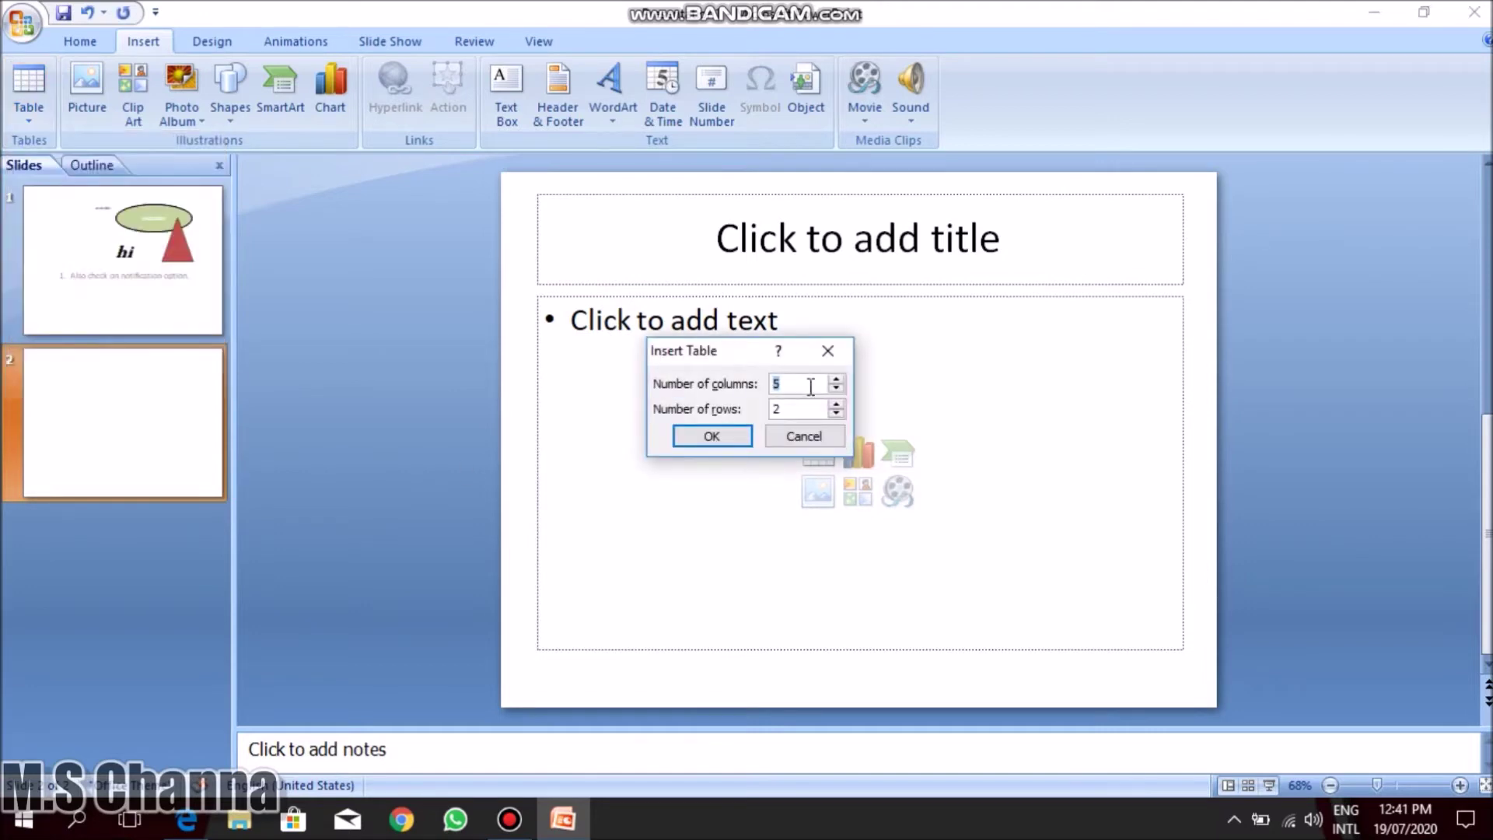
{"action": "left_click", "coordinate": [677, 430]}
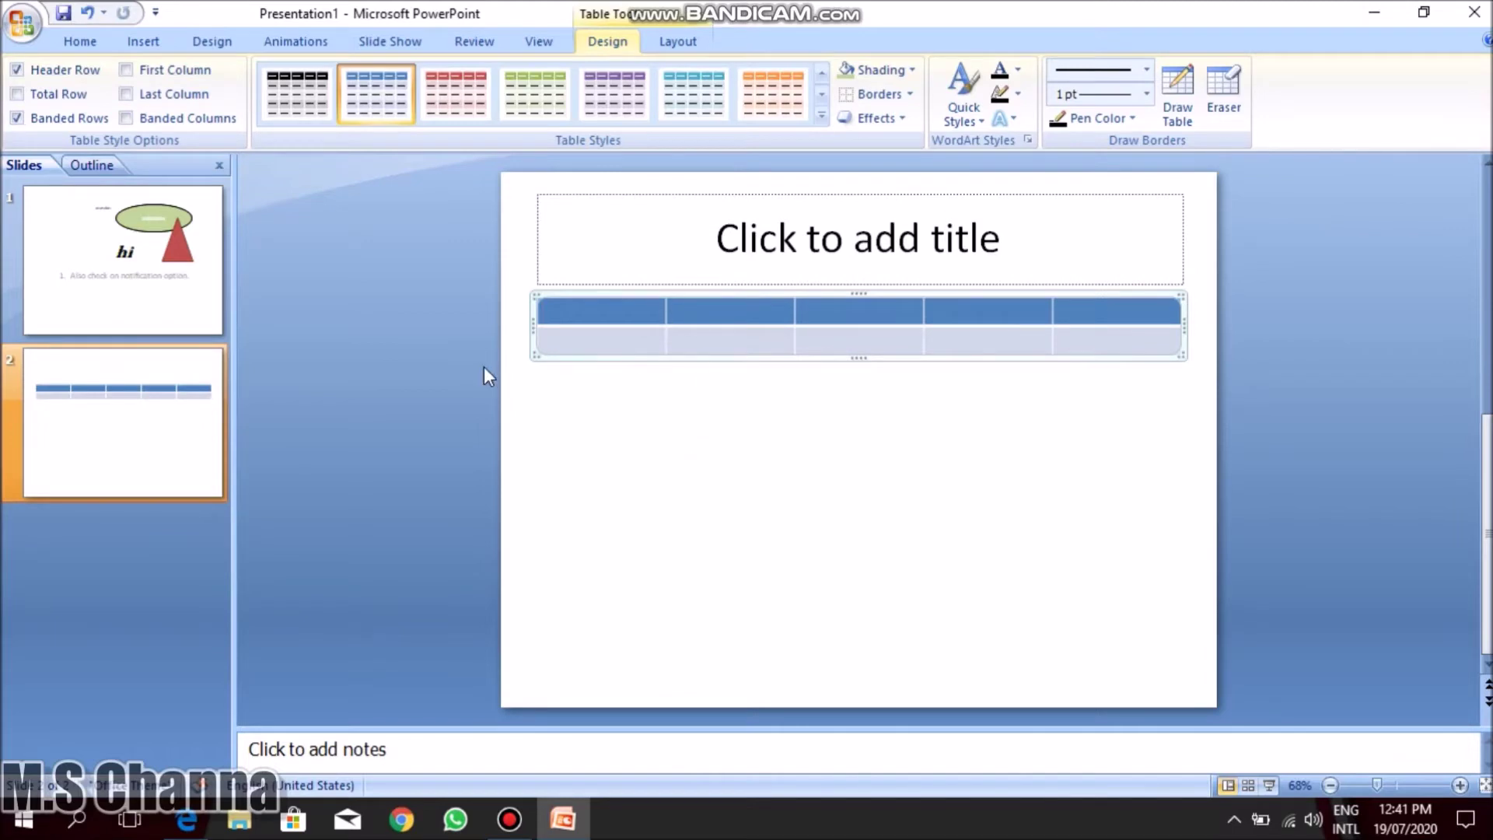
Undo the table insertion and reopen the Insert Table dropdown.
{"action": "key", "text": "ctrl+z"}
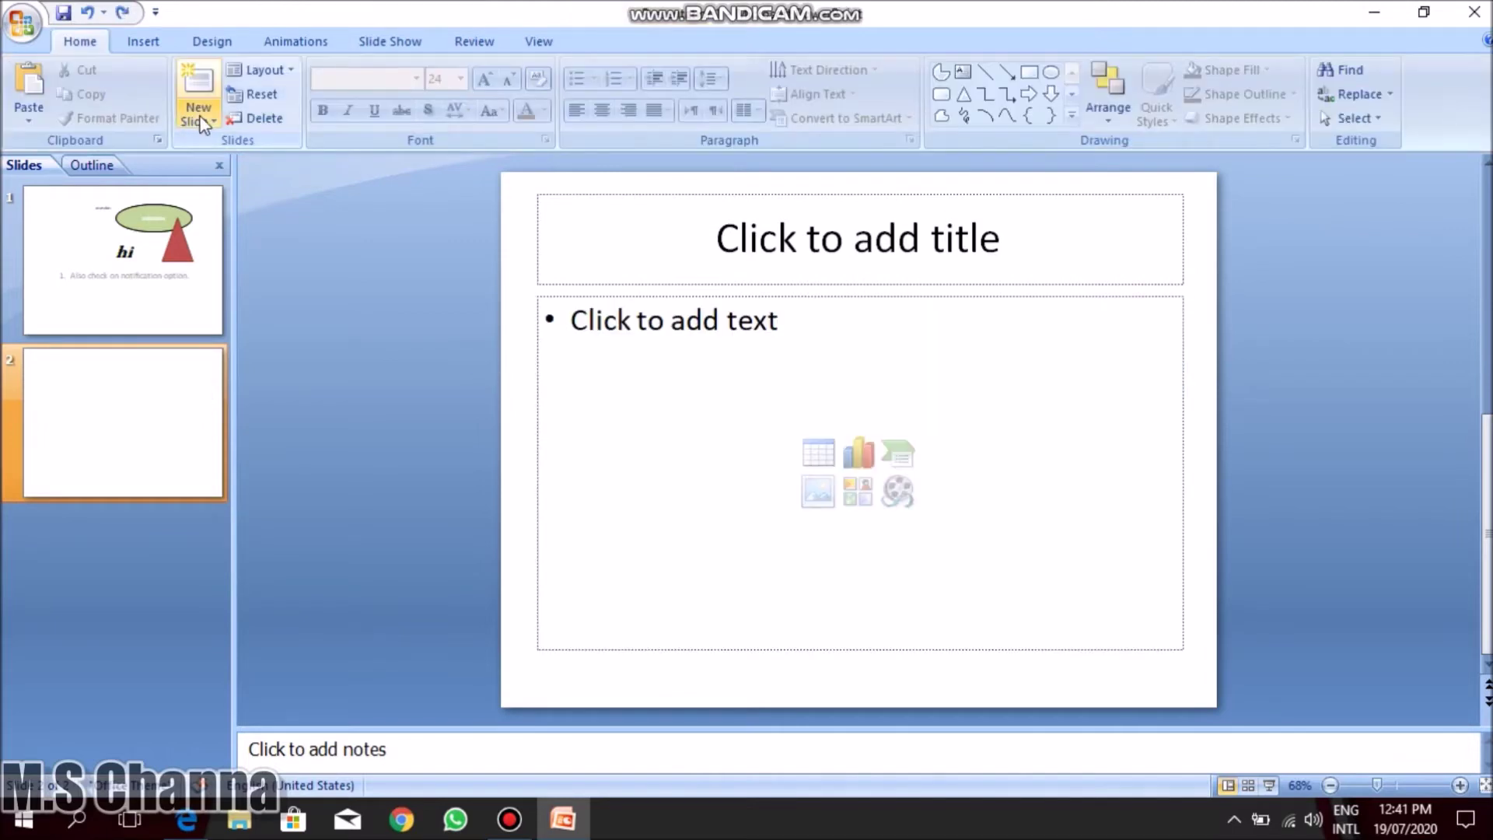
{"action": "left_click", "coordinate": [128, 42]}
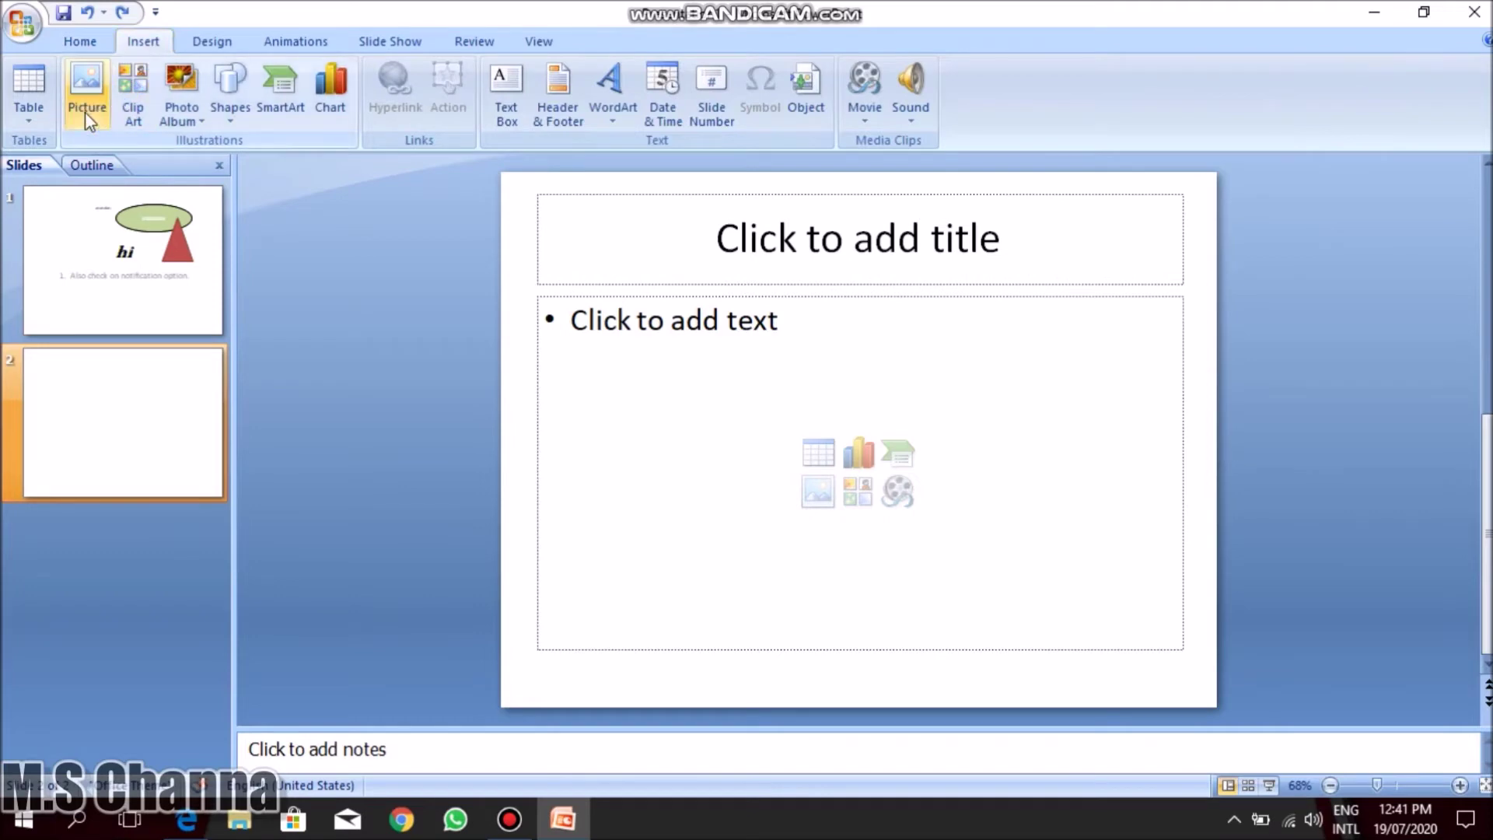
{"action": "left_click", "coordinate": [29, 97]}
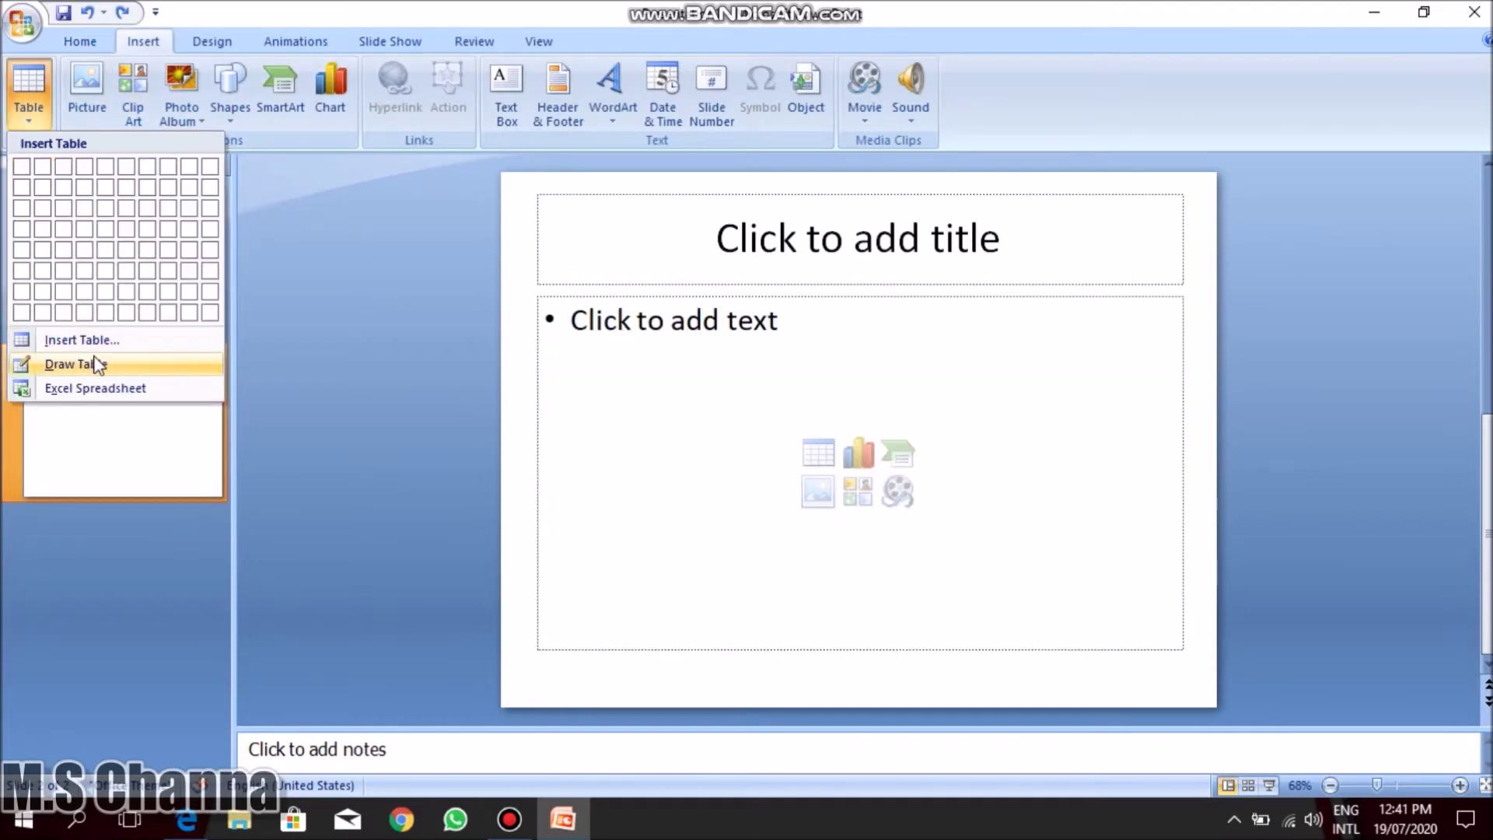
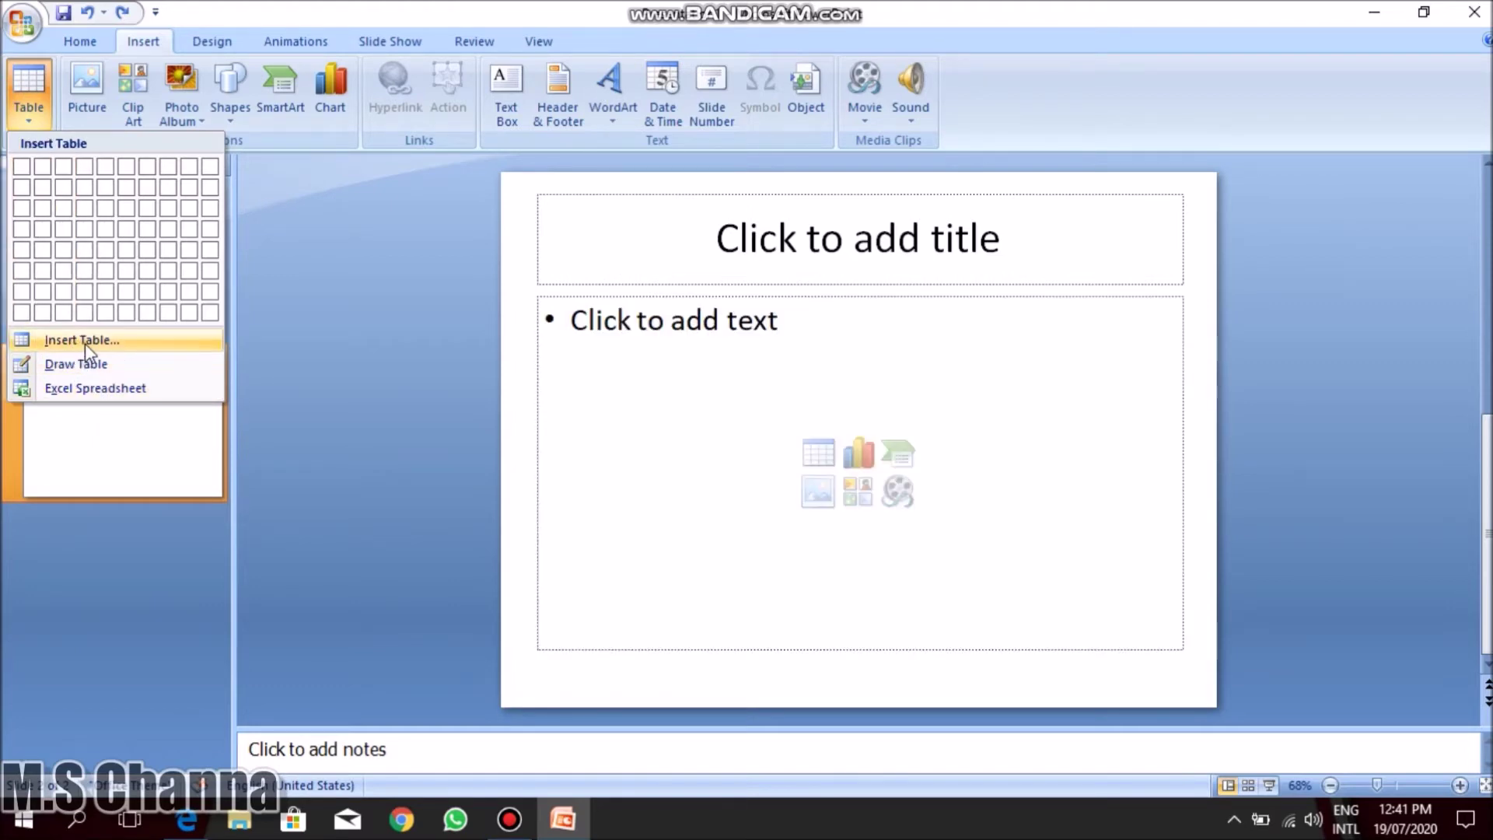
Insert a 5-column, 2-row table on slide 2 and apply Light Style 3.
{"action": "left_click", "coordinate": [86, 342]}
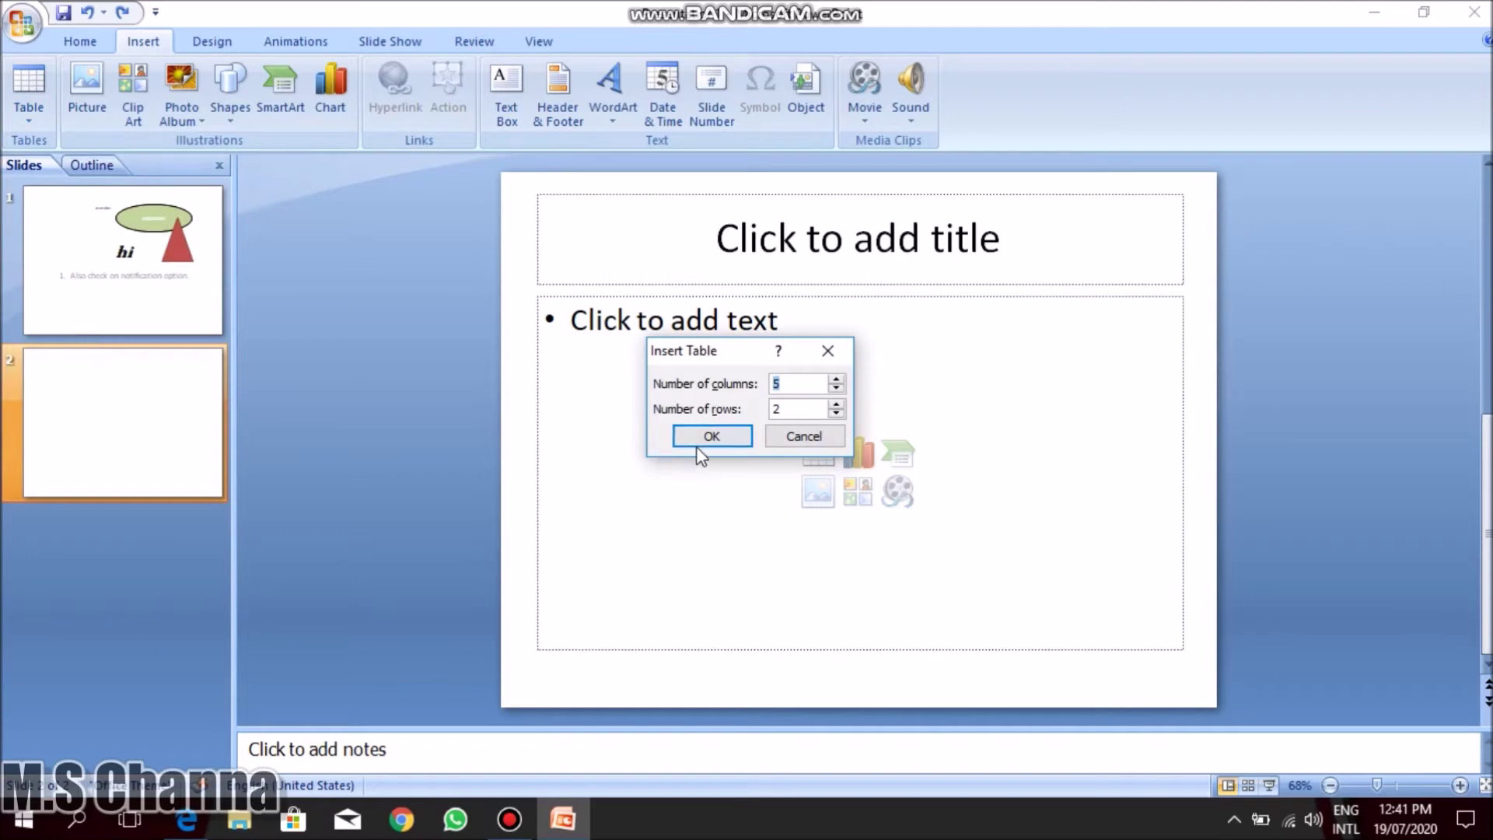
{"action": "left_click", "coordinate": [700, 439]}
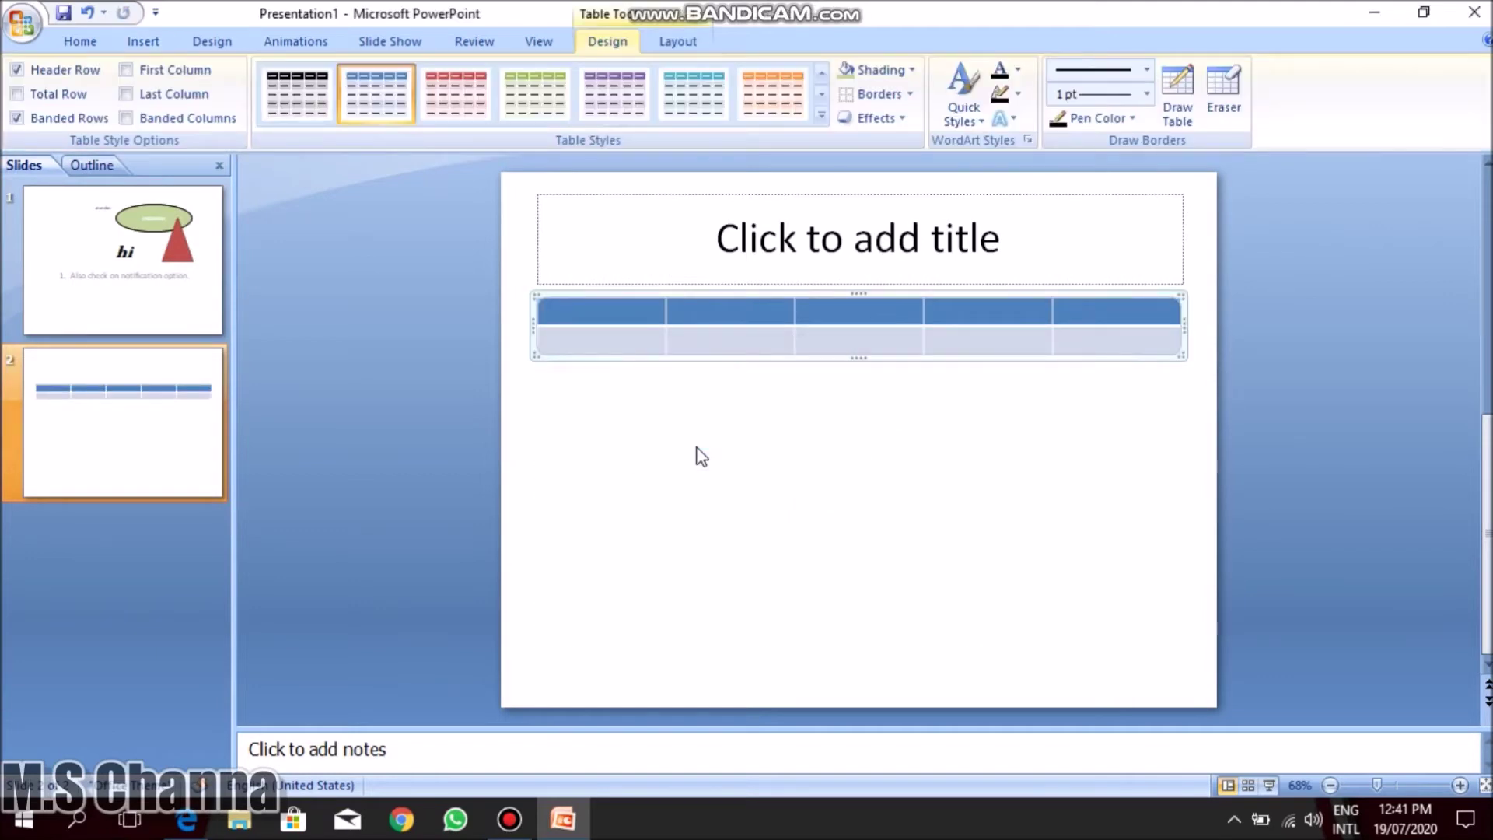
{"action": "left_click", "coordinate": [687, 109]}
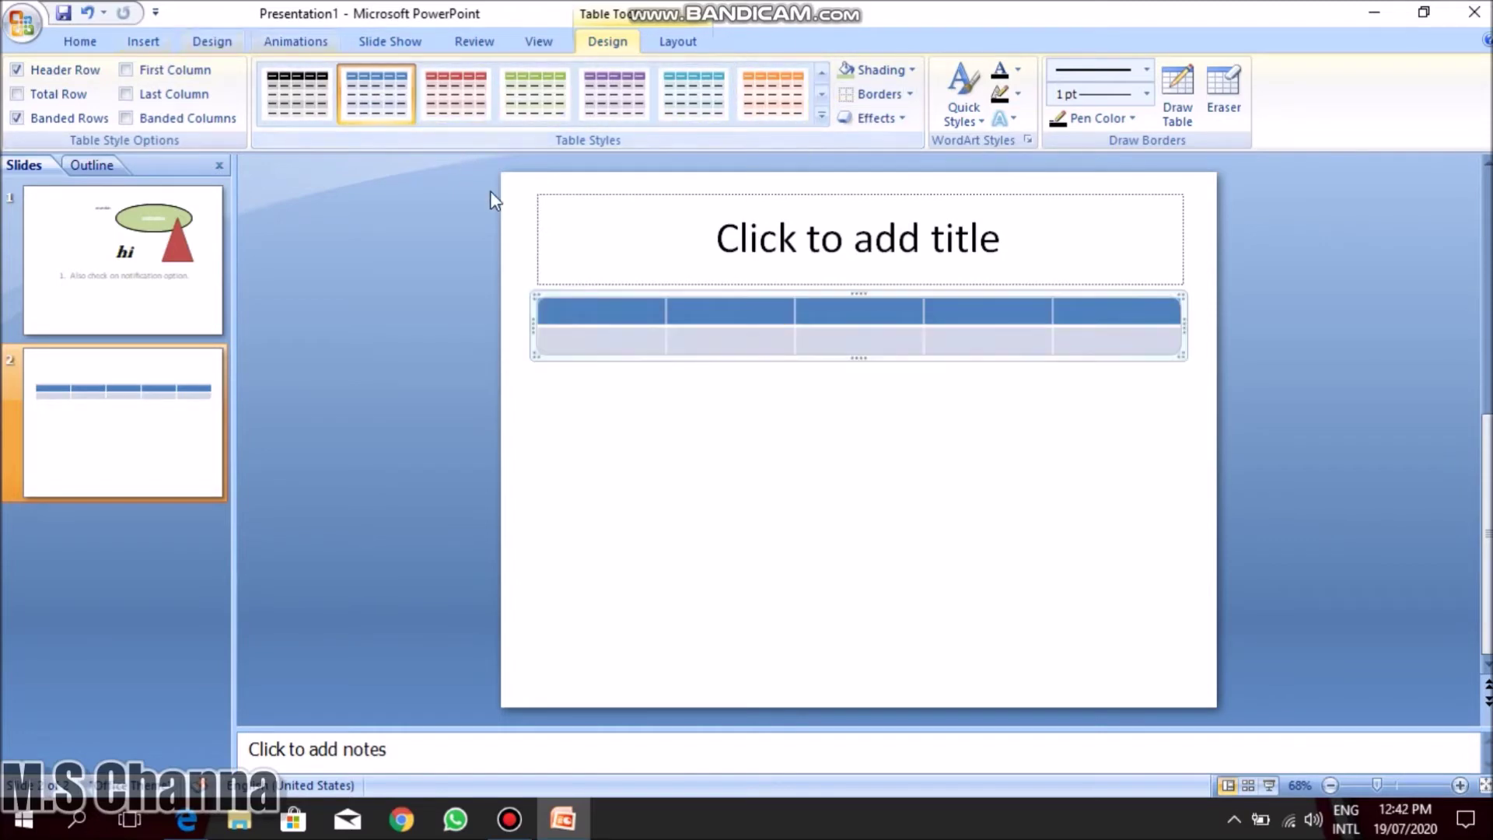
{"action": "left_click", "coordinate": [823, 116]}
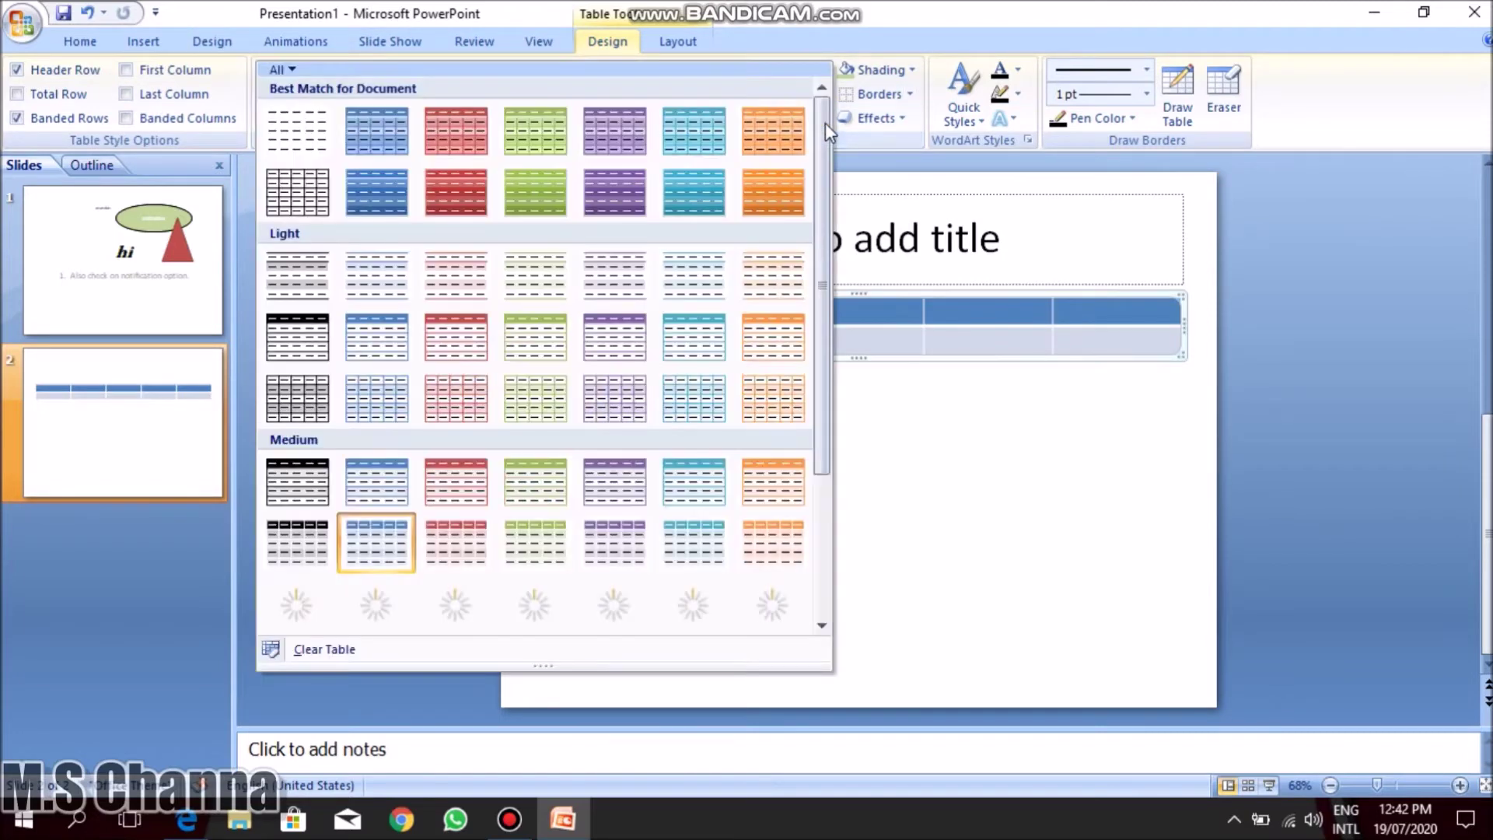
{"action": "left_click", "coordinate": [322, 404]}
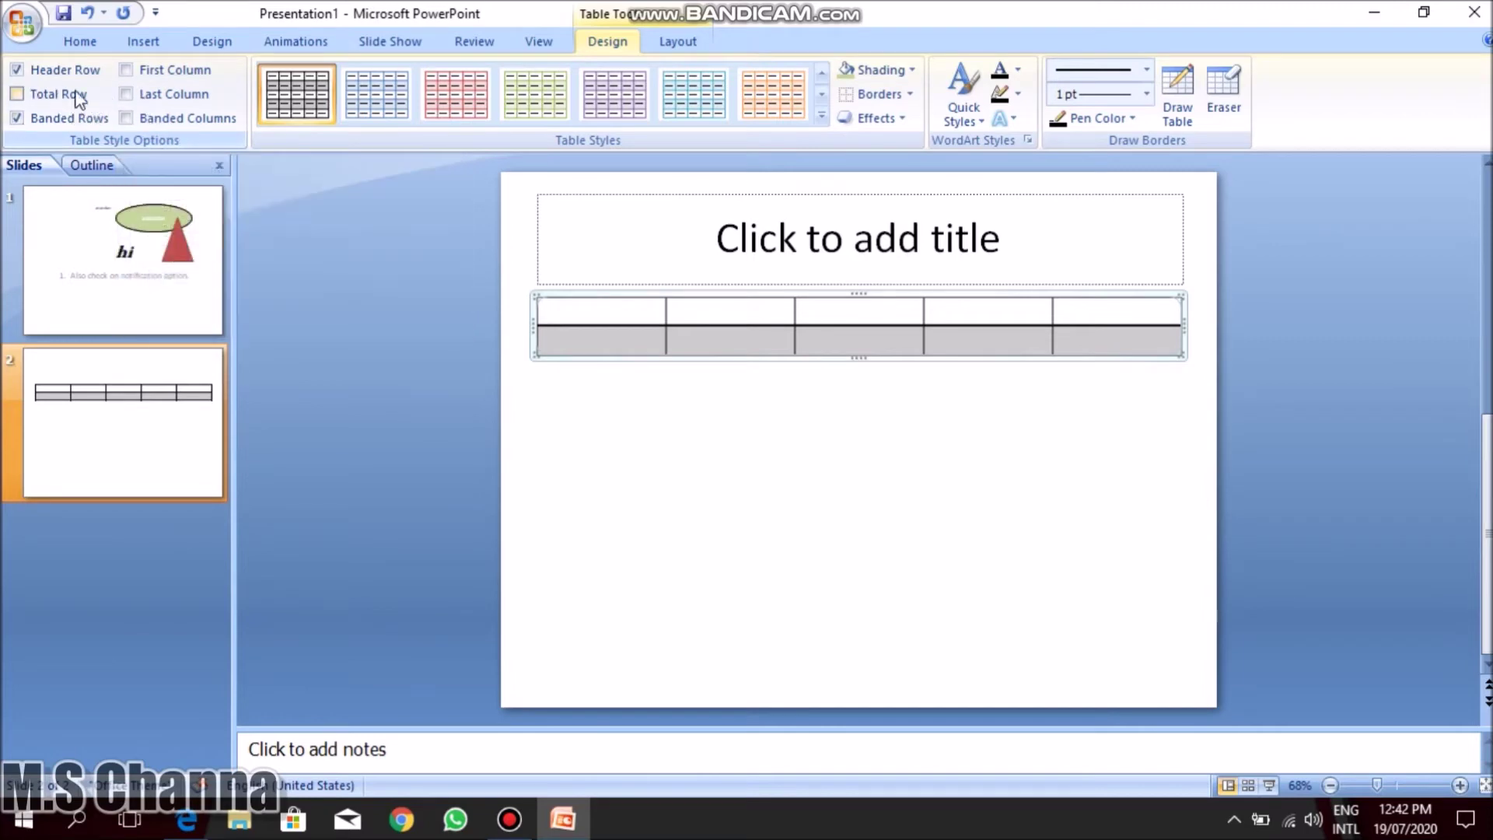
Narrow the table's first column and make its first row taller.
{"action": "left_click", "coordinate": [597, 313]}
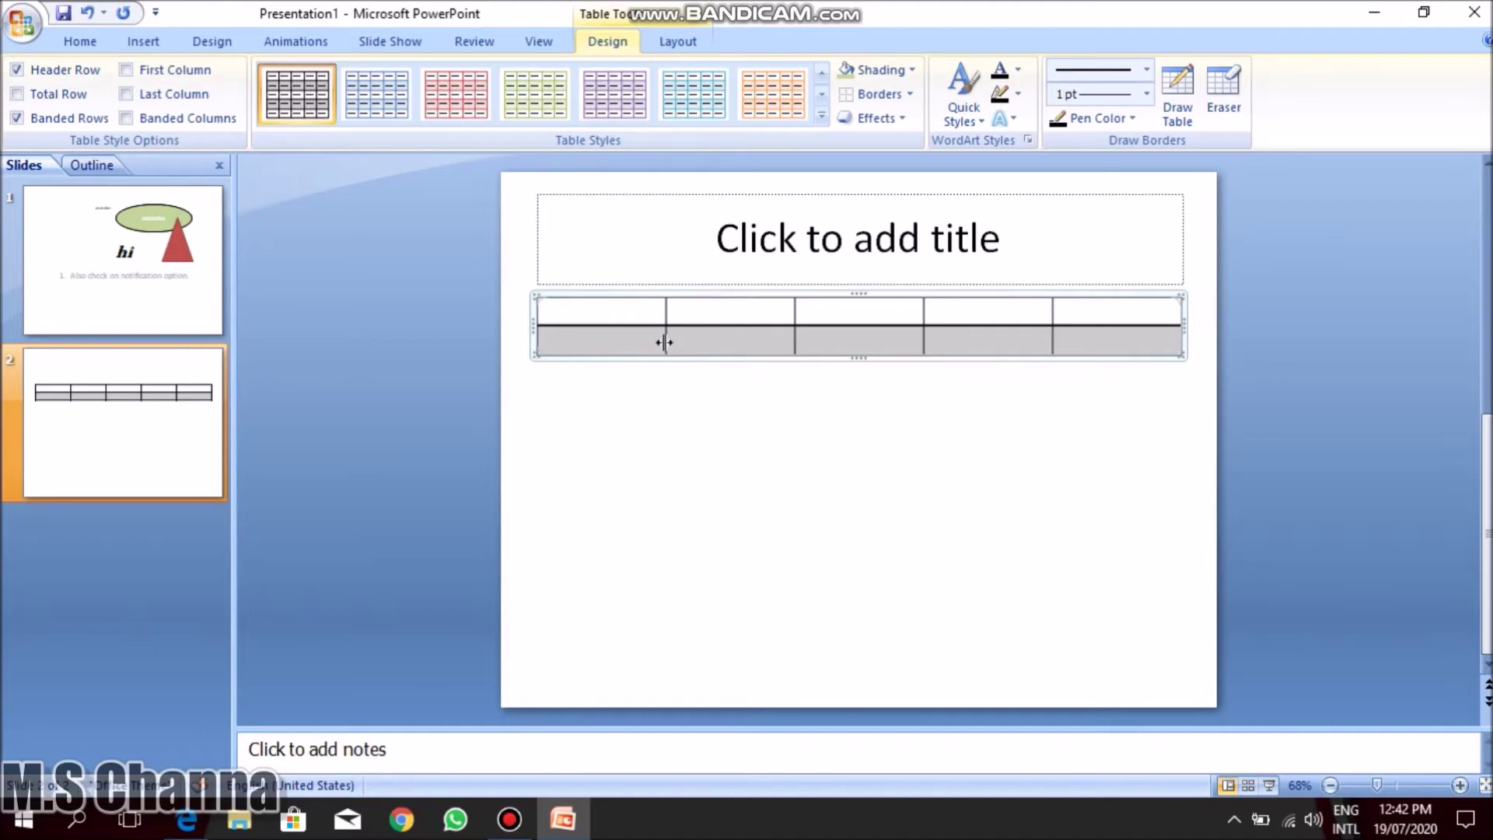
{"action": "left_click_drag", "start_coordinate": [664, 342], "coordinate": [627, 339]}
{"action": "left_click_drag", "start_coordinate": [627, 340], "coordinate": [627, 340]}
{"action": "left_click_drag", "start_coordinate": [698, 327], "coordinate": [699, 346]}
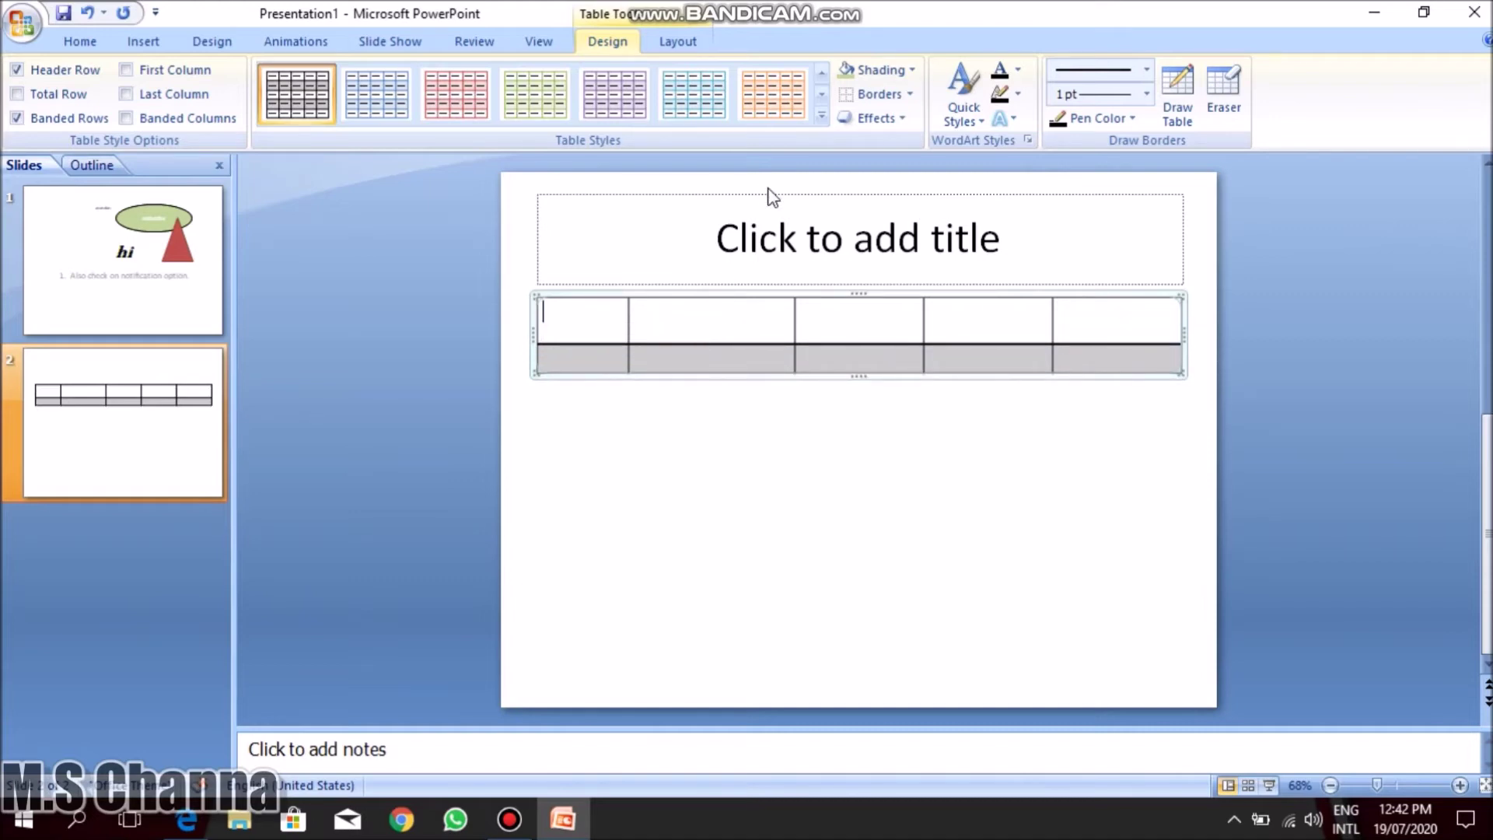
{"action": "left_click", "coordinate": [912, 76]}
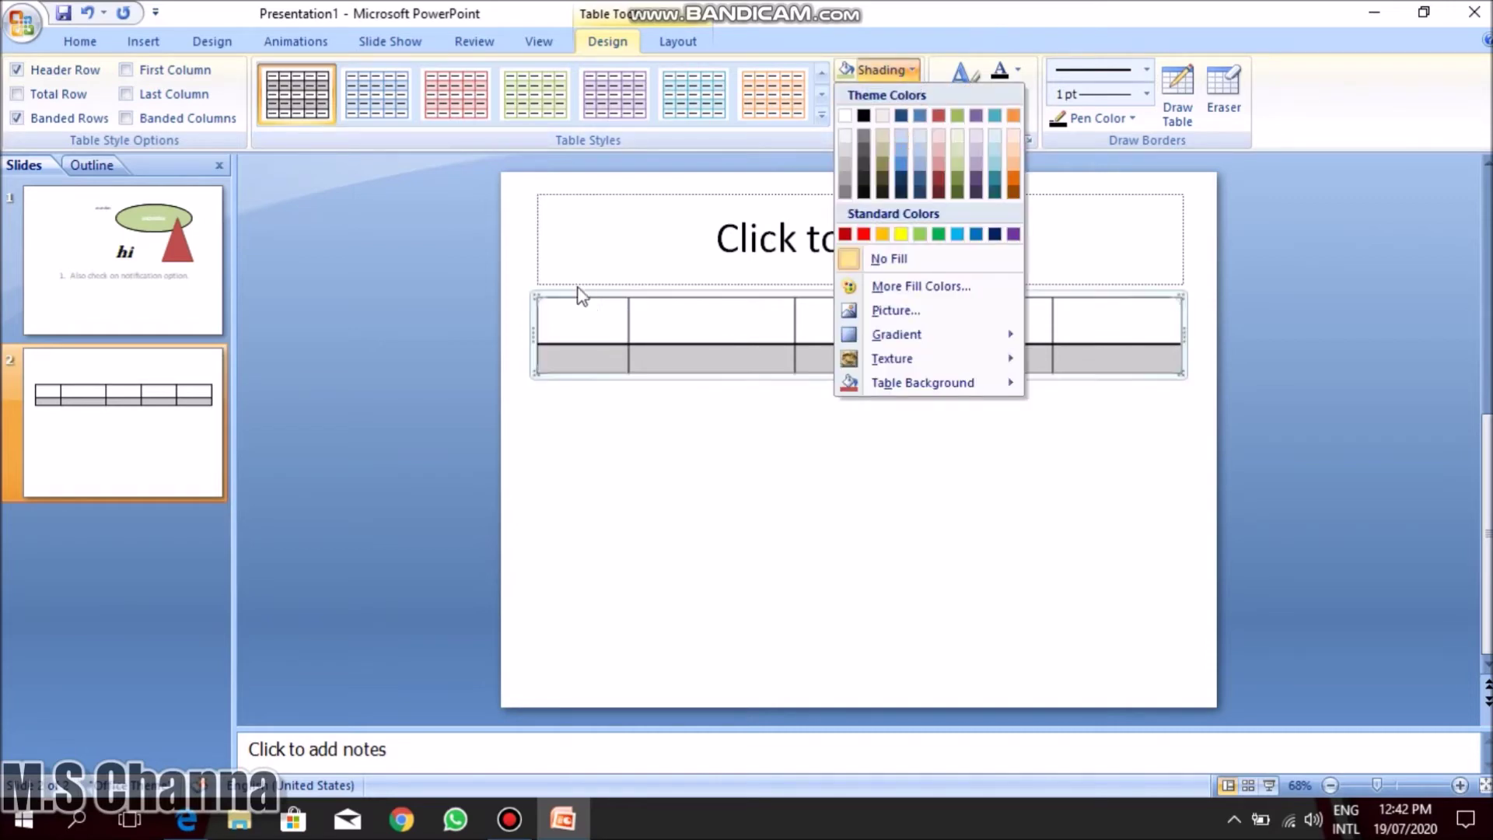
{"action": "left_click", "coordinate": [610, 311]}
{"action": "mouse_move", "coordinate": [610, 311]}
{"action": "left_mouse_down"}
{"action": "mouse_move", "coordinate": [818, 339]}
{"action": "mouse_move", "coordinate": [1067, 332]}
{"action": "left_mouse_up"}
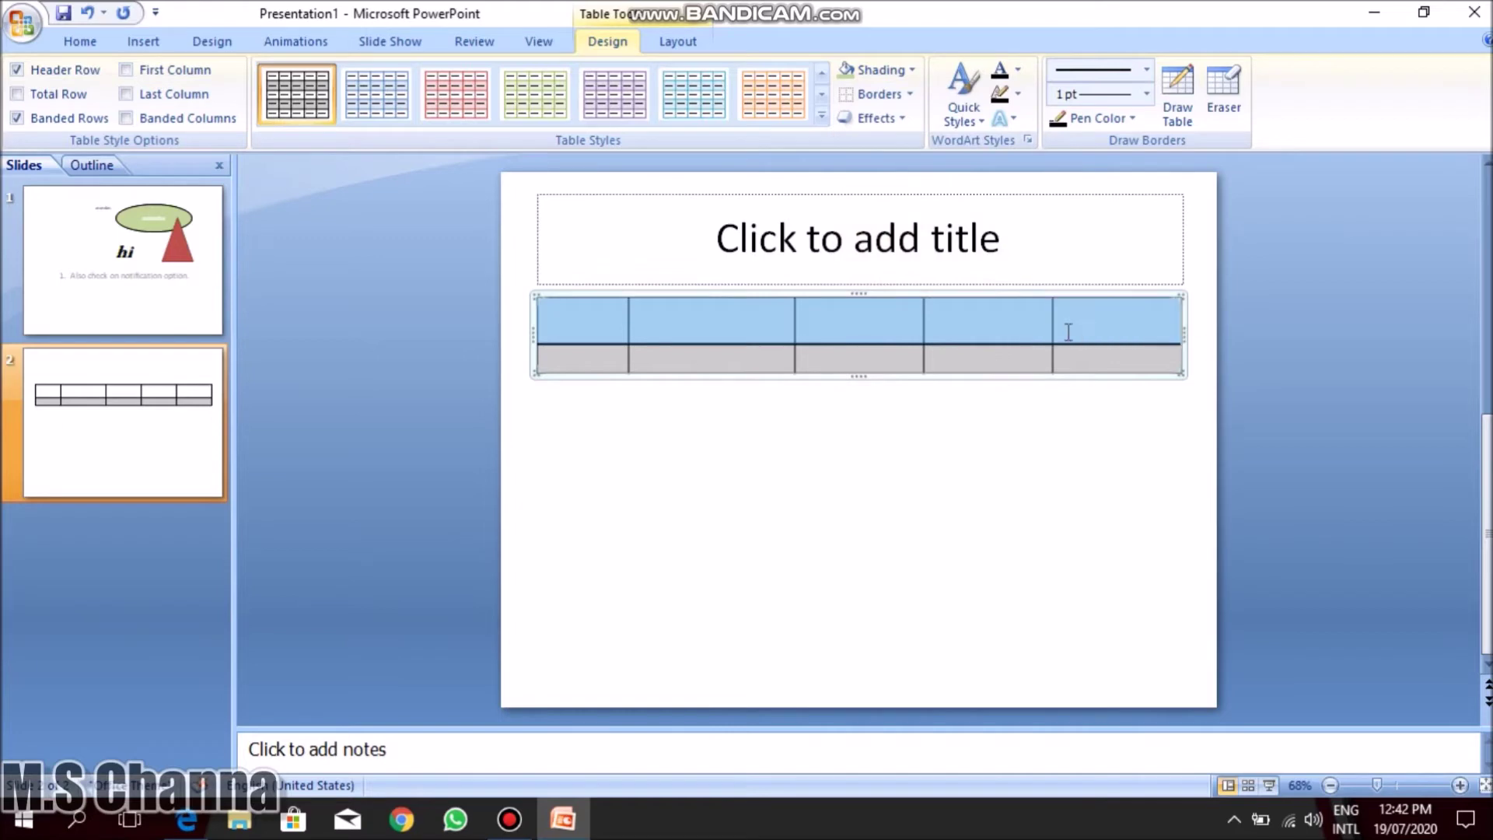
{"action": "left_click", "coordinate": [910, 70]}
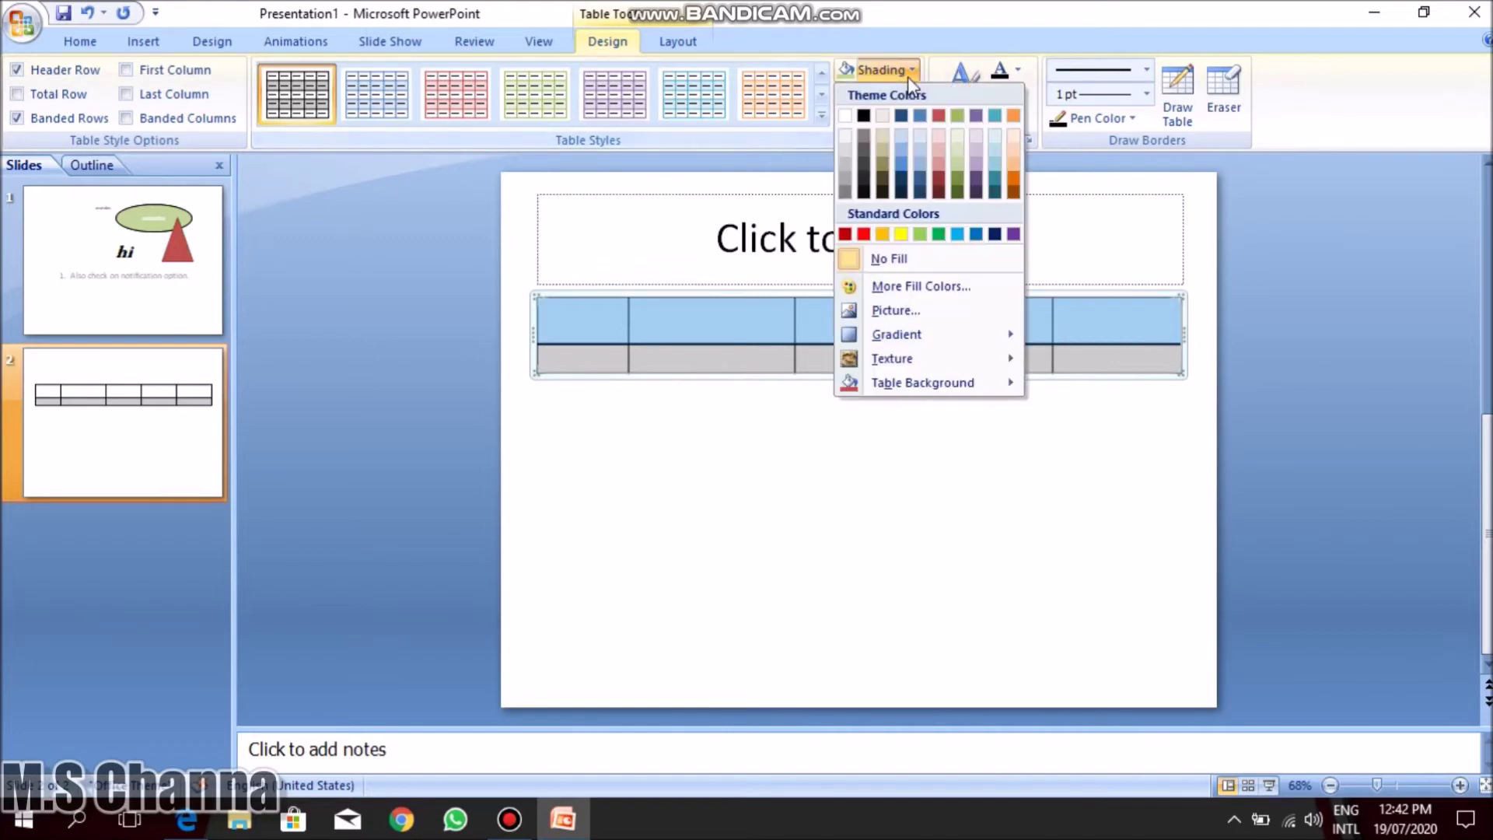
{"action": "left_click", "coordinate": [902, 236]}
{"action": "left_click", "coordinate": [793, 506]}
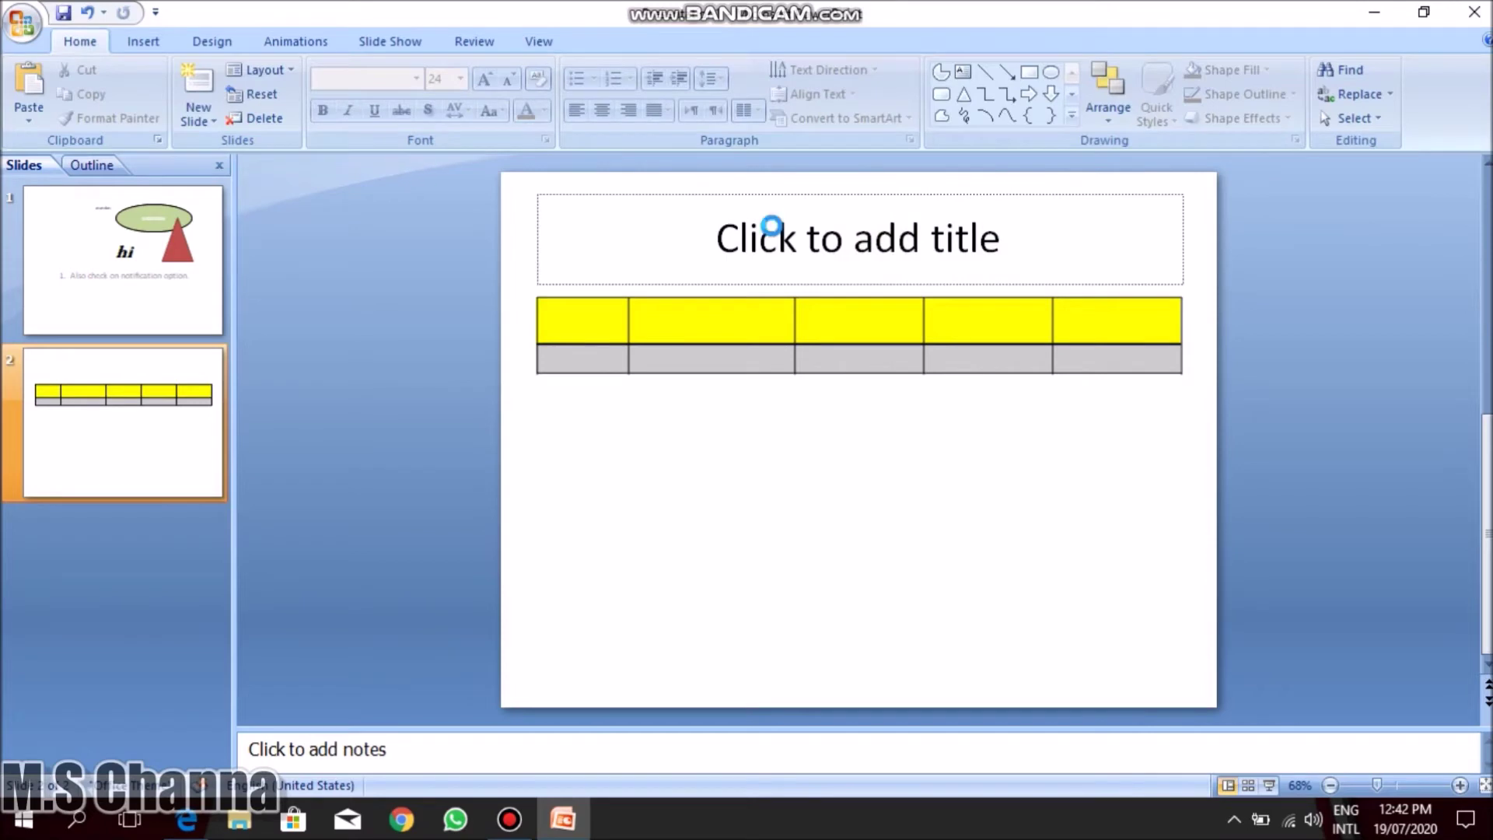
{"action": "key", "text": "ctrl+z"}
{"action": "left_click", "coordinate": [787, 329]}
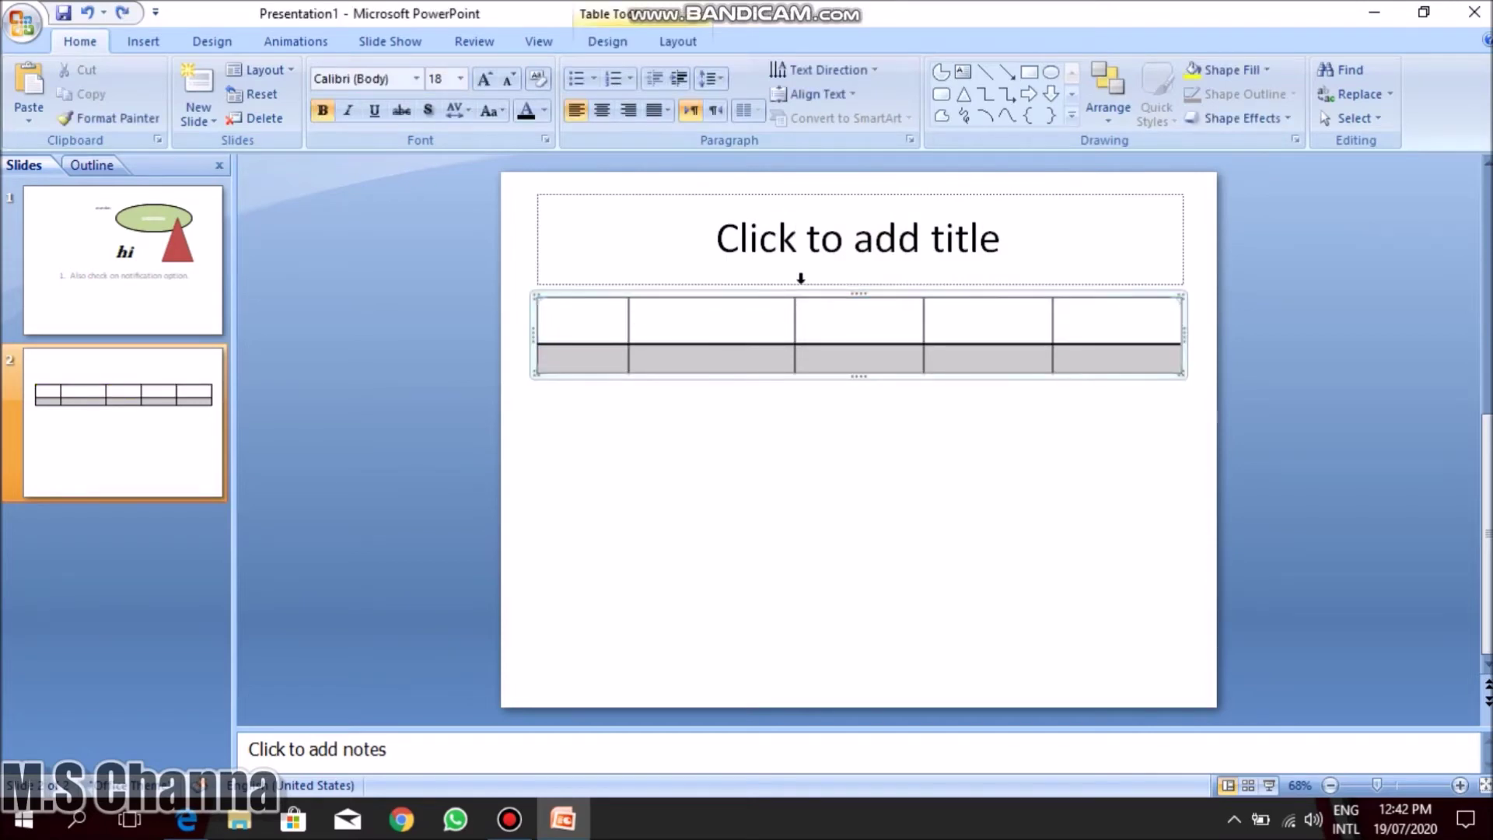
{"action": "left_click", "coordinate": [797, 300]}
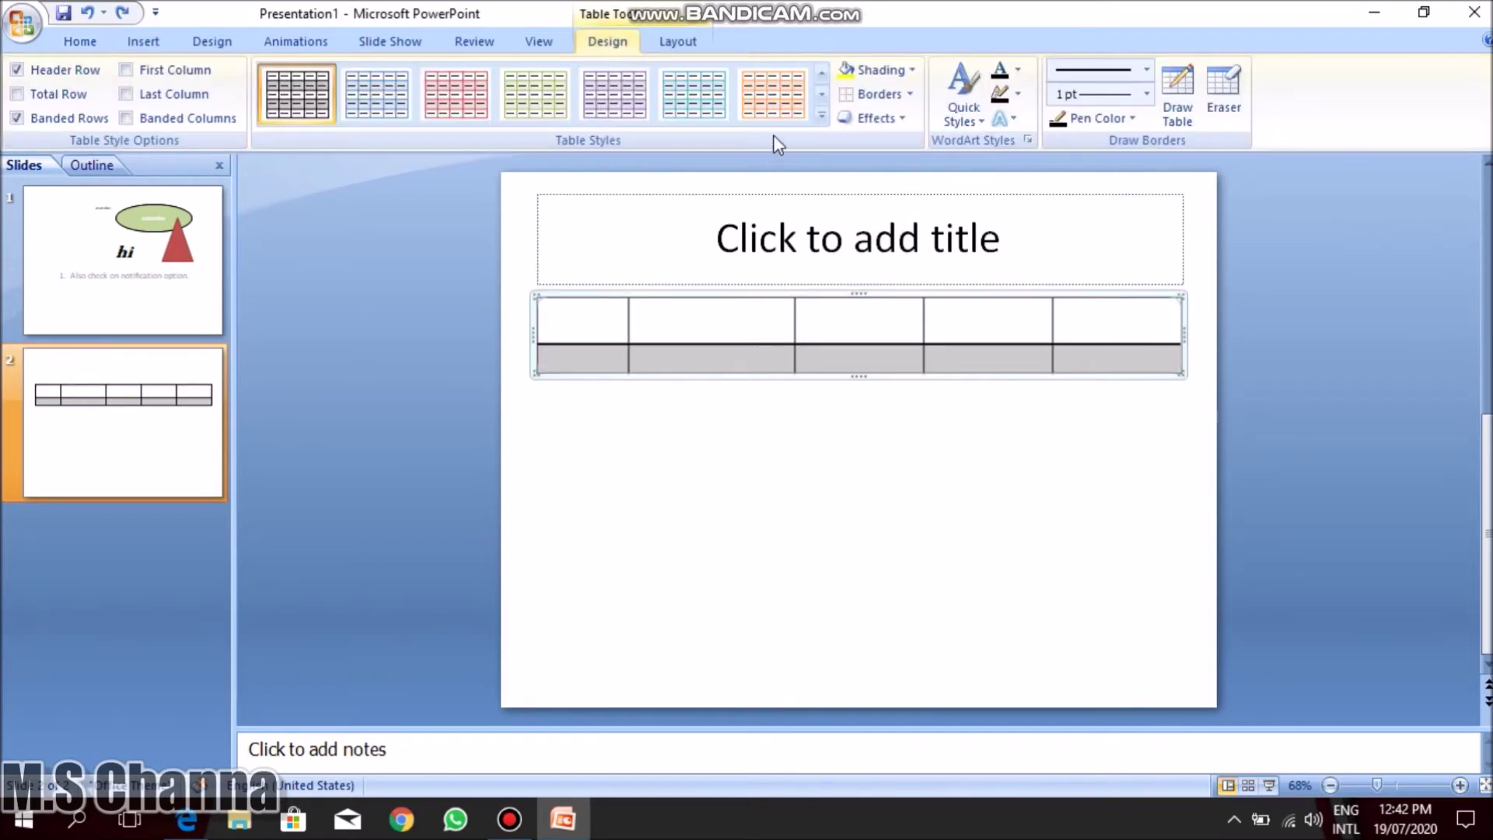
{"action": "left_click", "coordinate": [909, 94]}
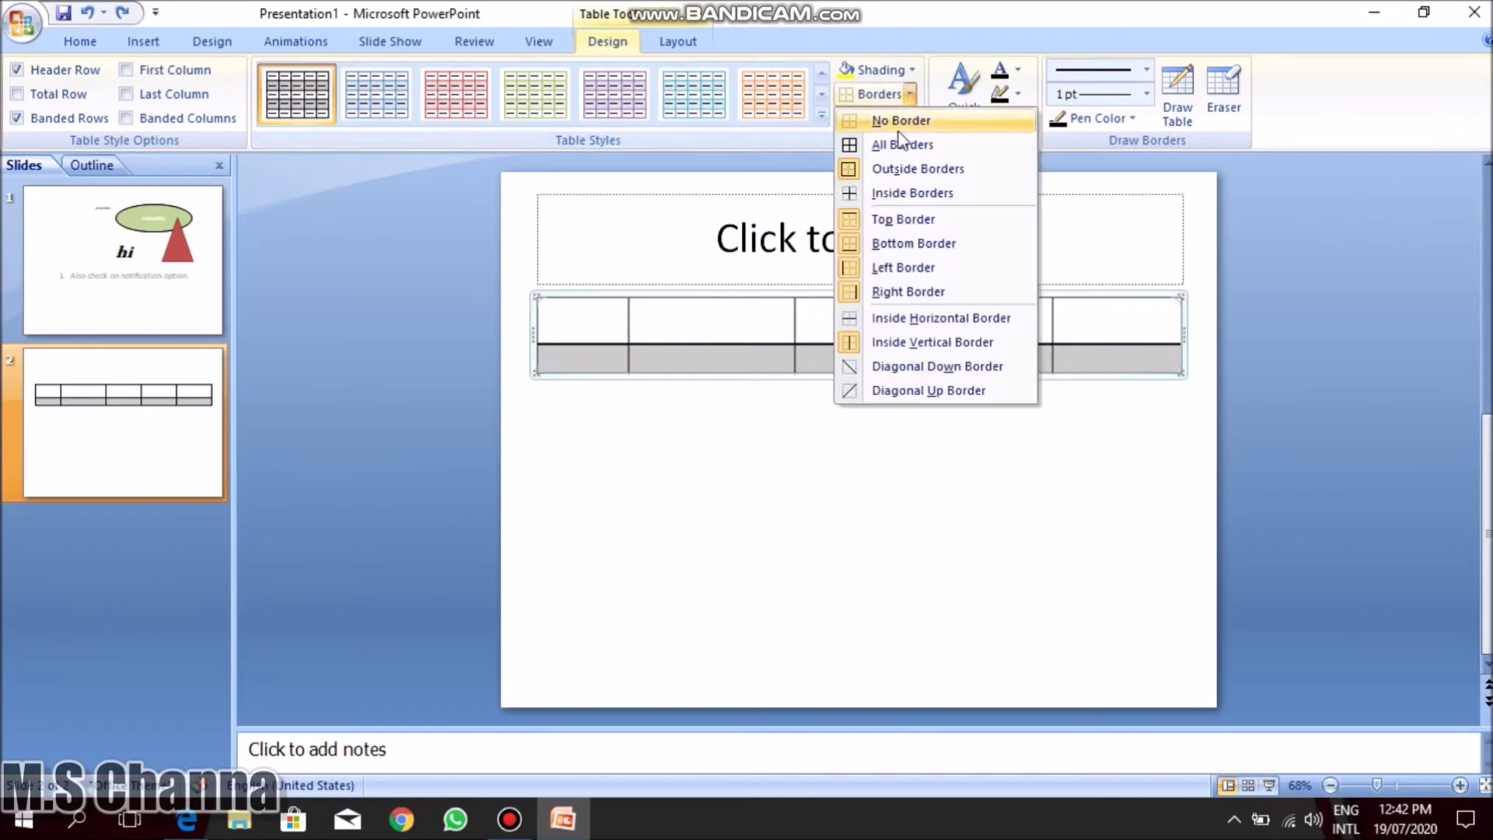
{"action": "left_click", "coordinate": [861, 148]}
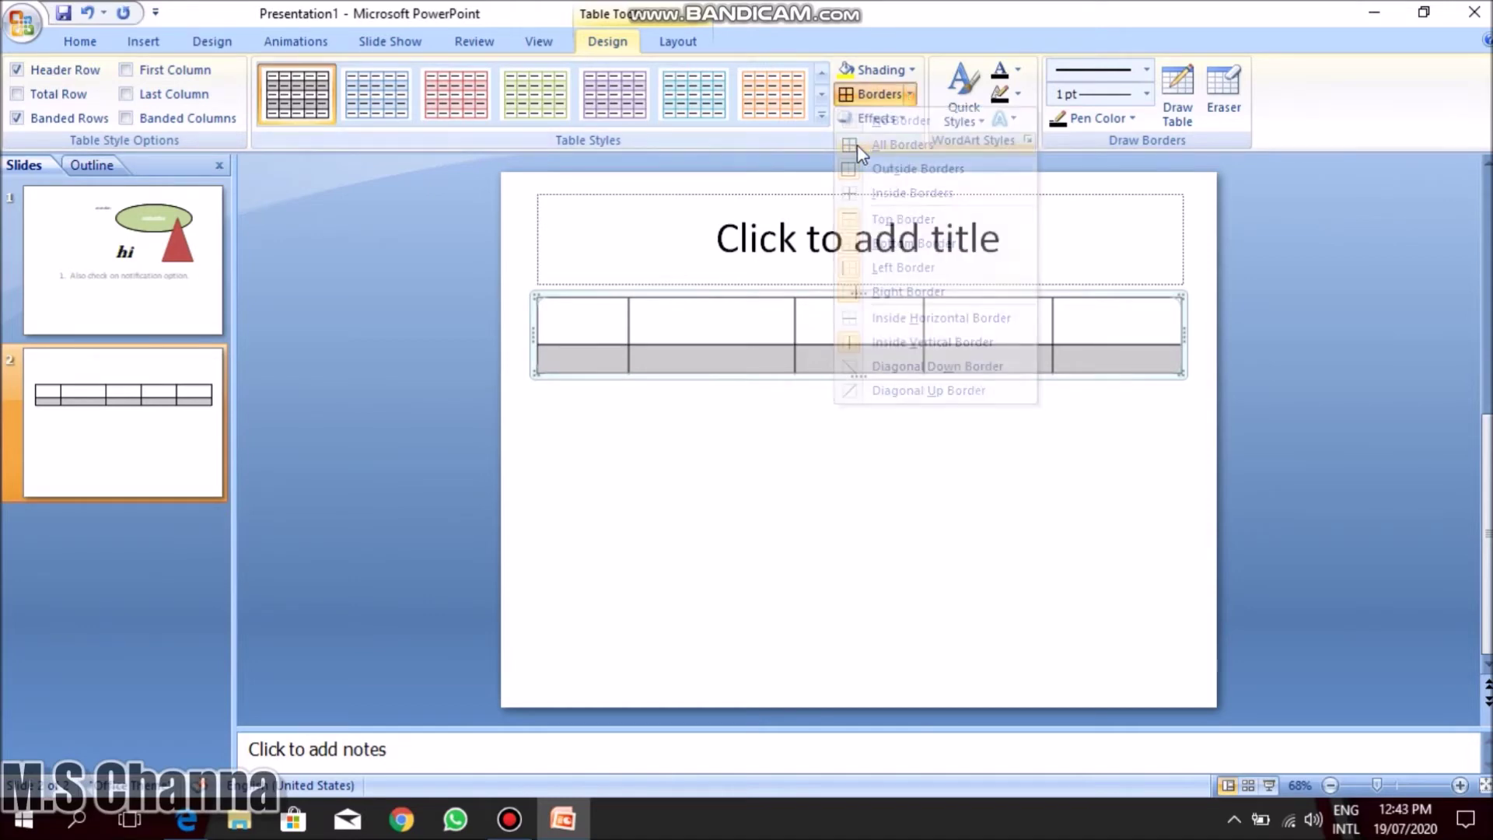
{"action": "left_click", "coordinate": [852, 325]}
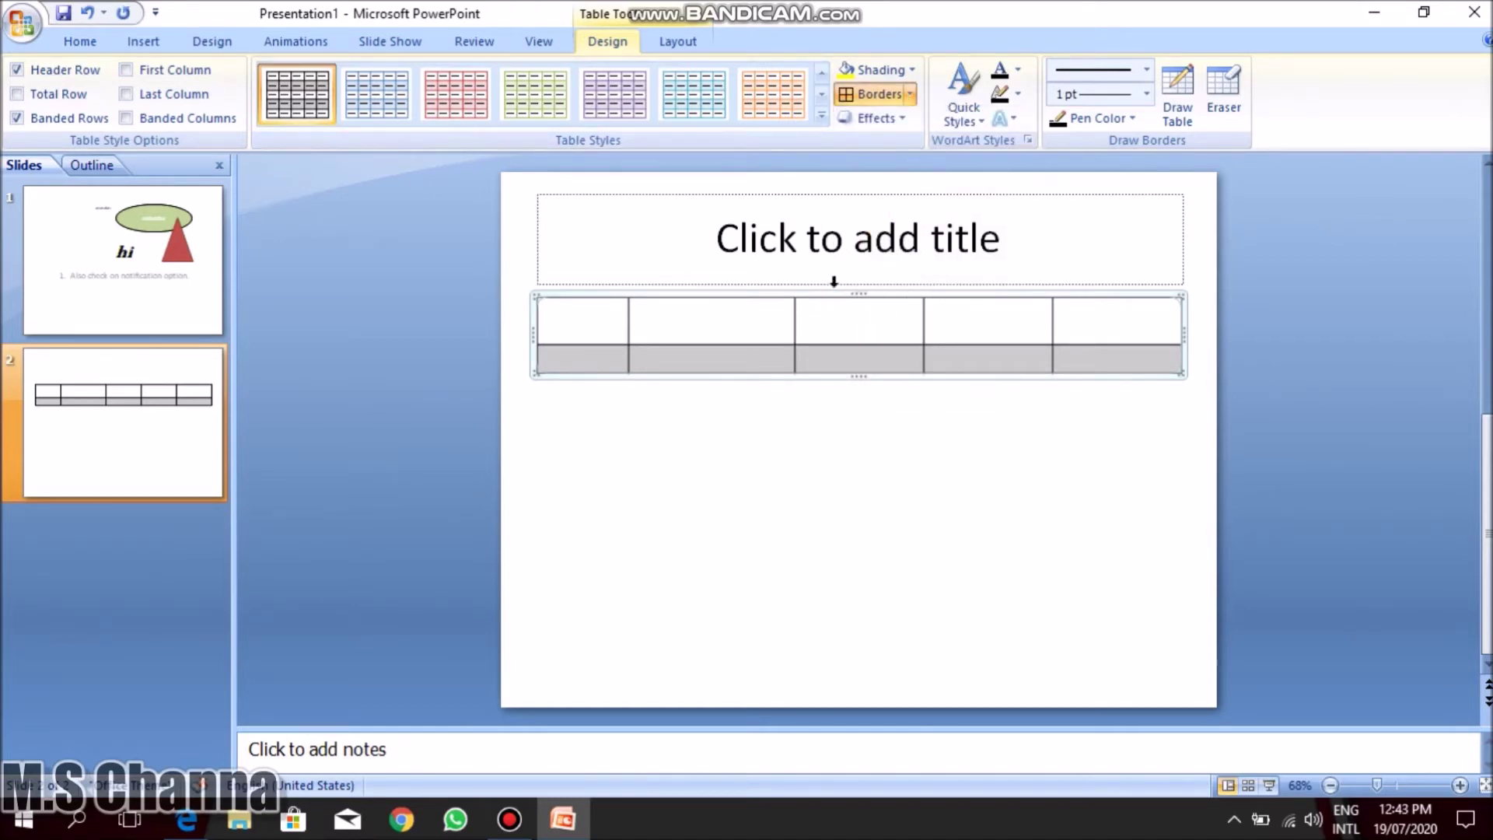
{"action": "left_click", "coordinate": [911, 94]}
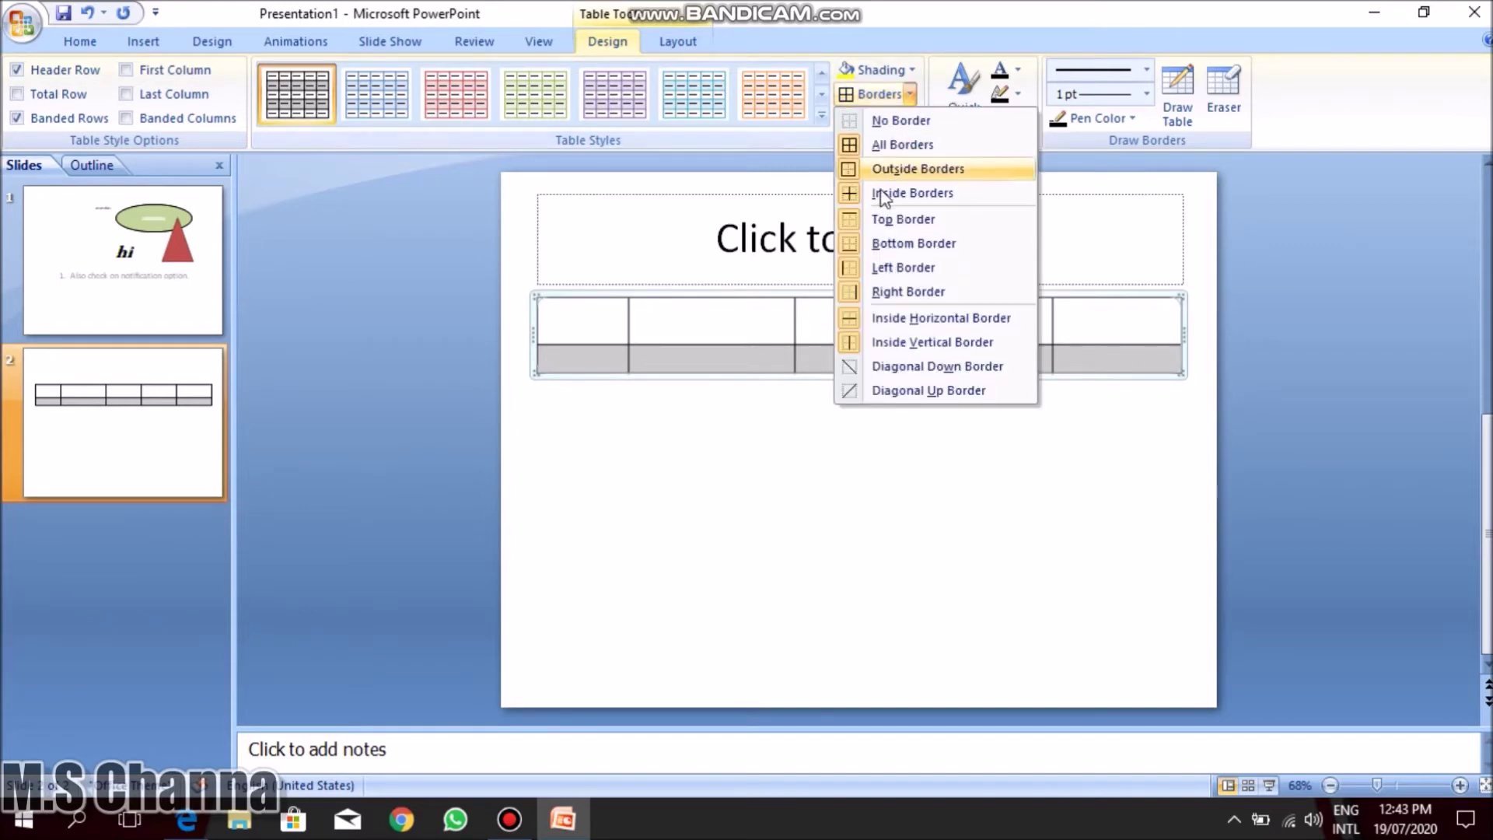
{"action": "left_click", "coordinate": [883, 127]}
{"action": "left_click", "coordinate": [828, 402]}
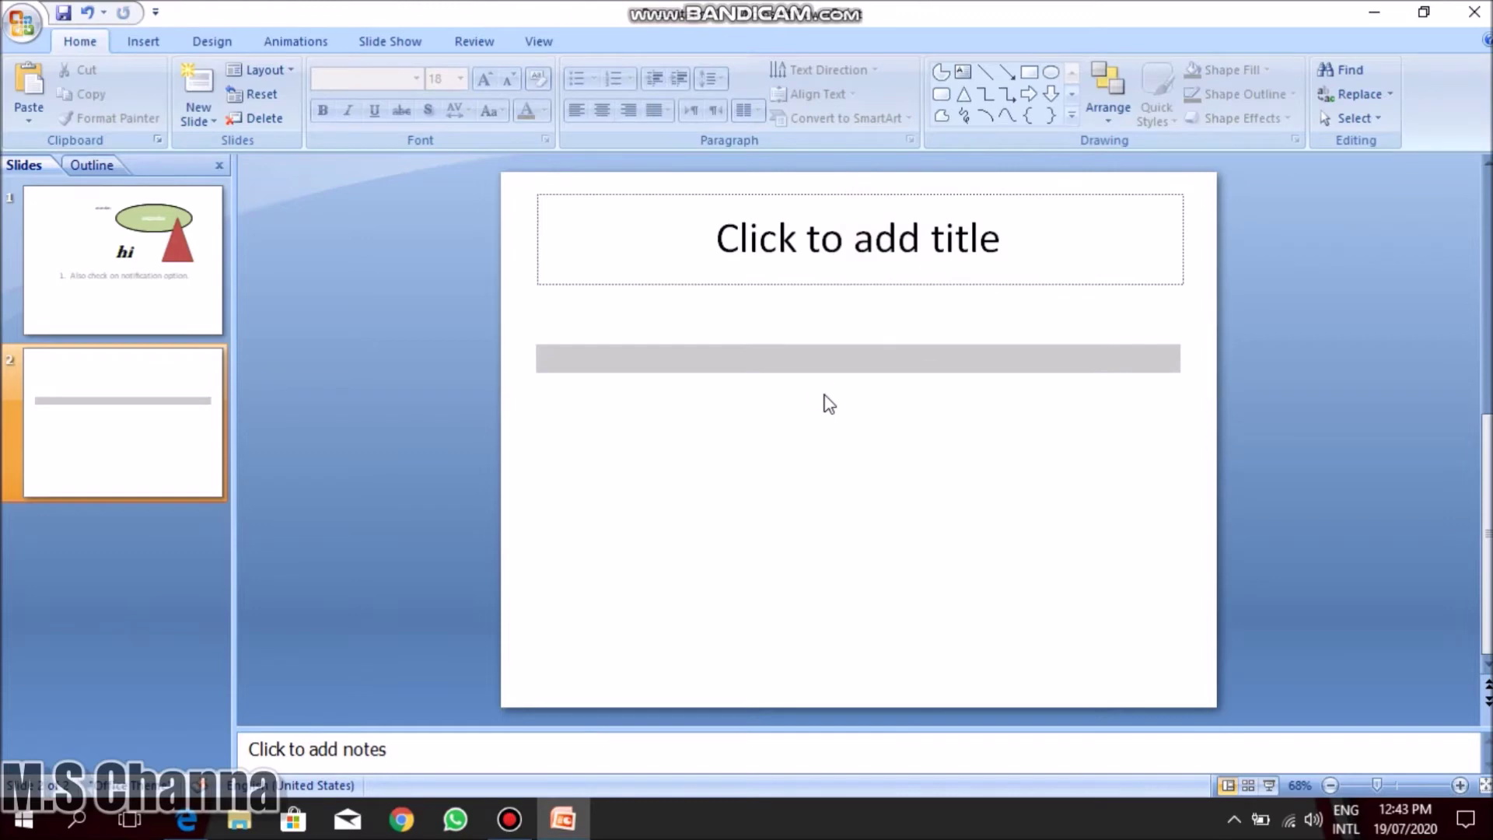
{"action": "key", "text": "ctrl+z"}
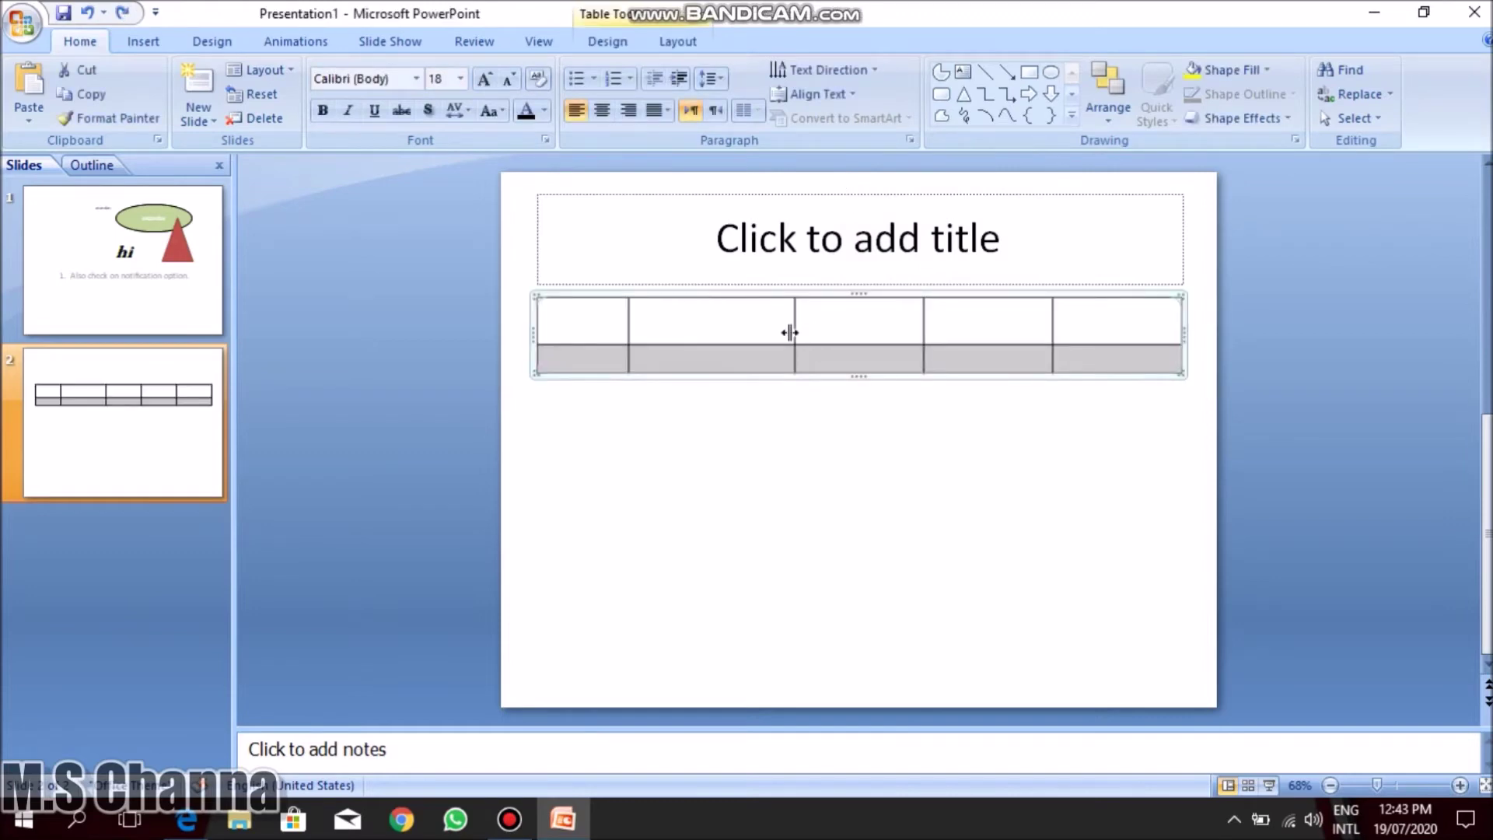
{"action": "left_click", "coordinate": [800, 297]}
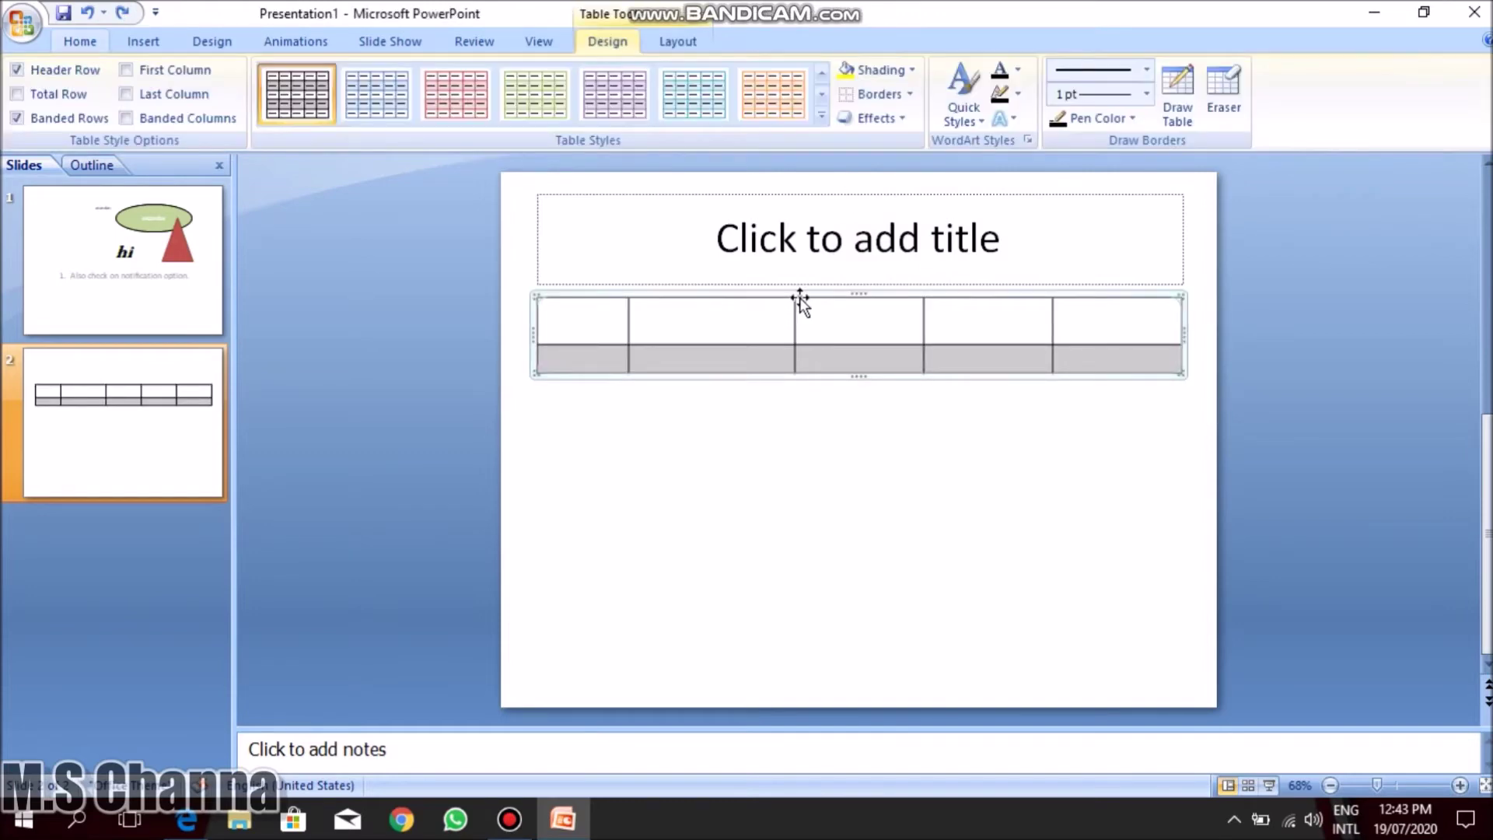
{"action": "left_click", "coordinate": [904, 125]}
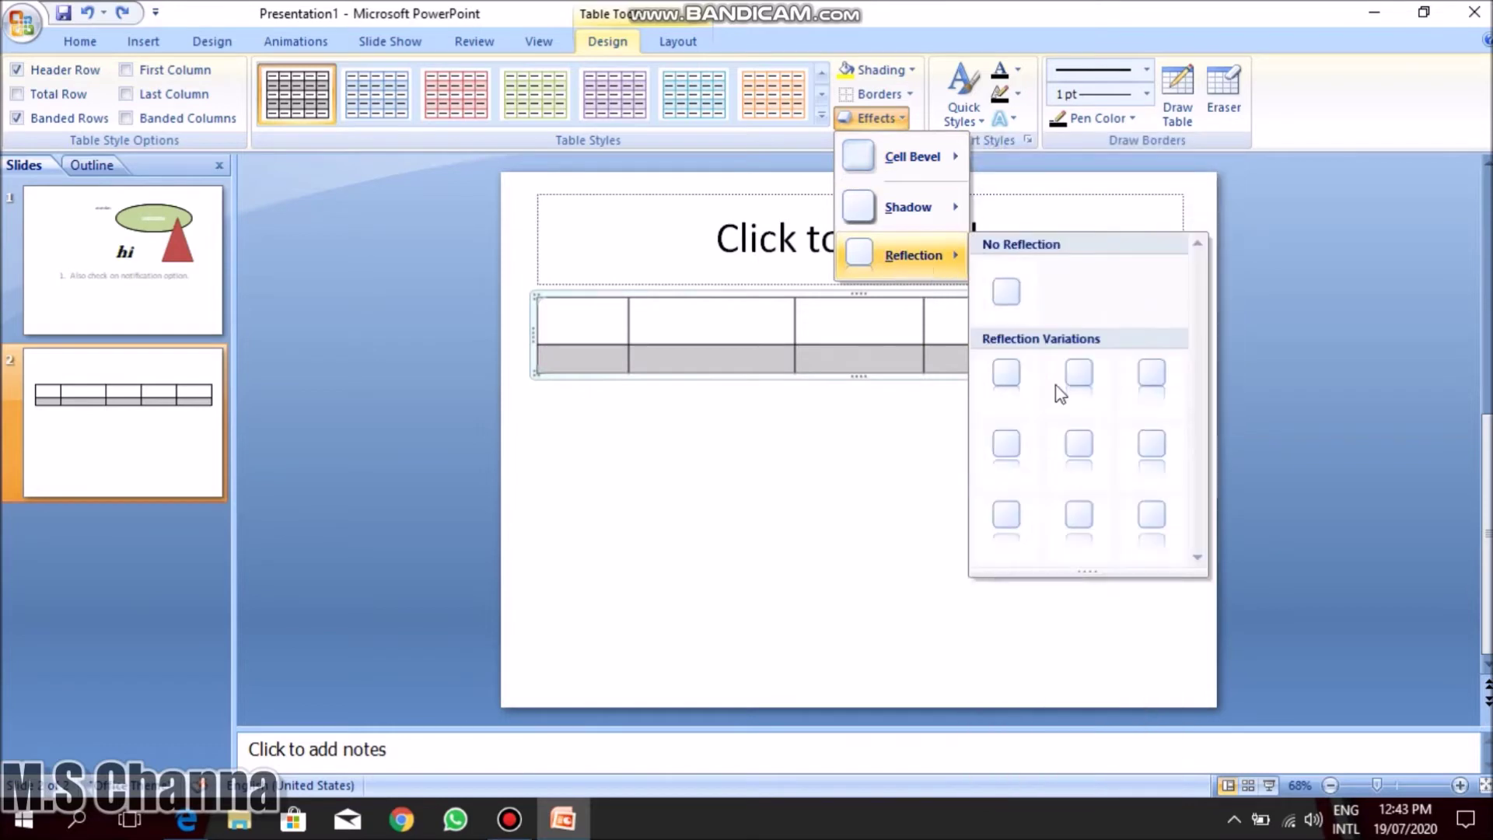
{"action": "mouse_move", "coordinate": [912, 255]}
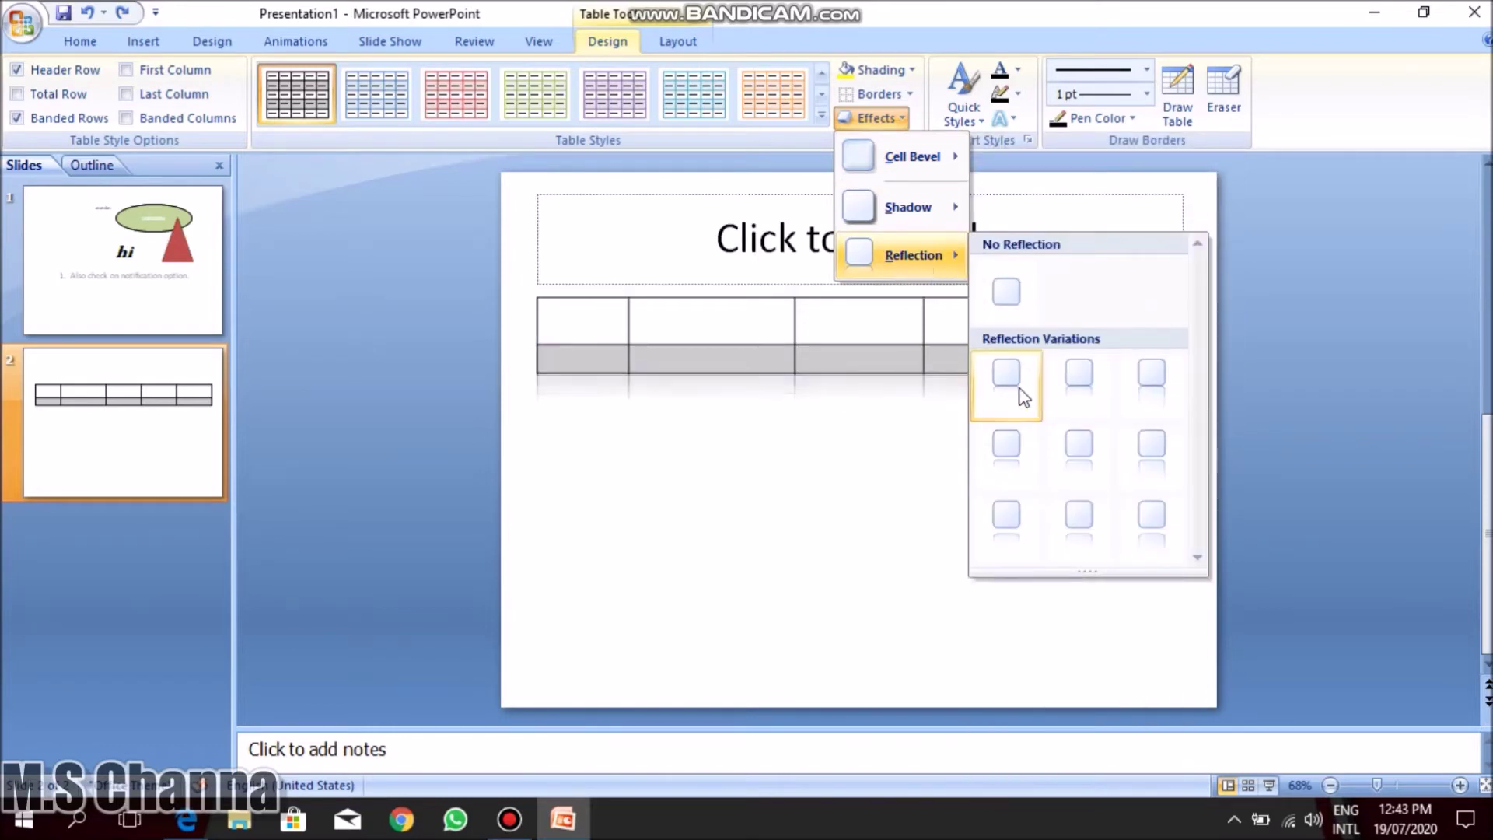
{"action": "left_click", "coordinate": [1054, 389]}
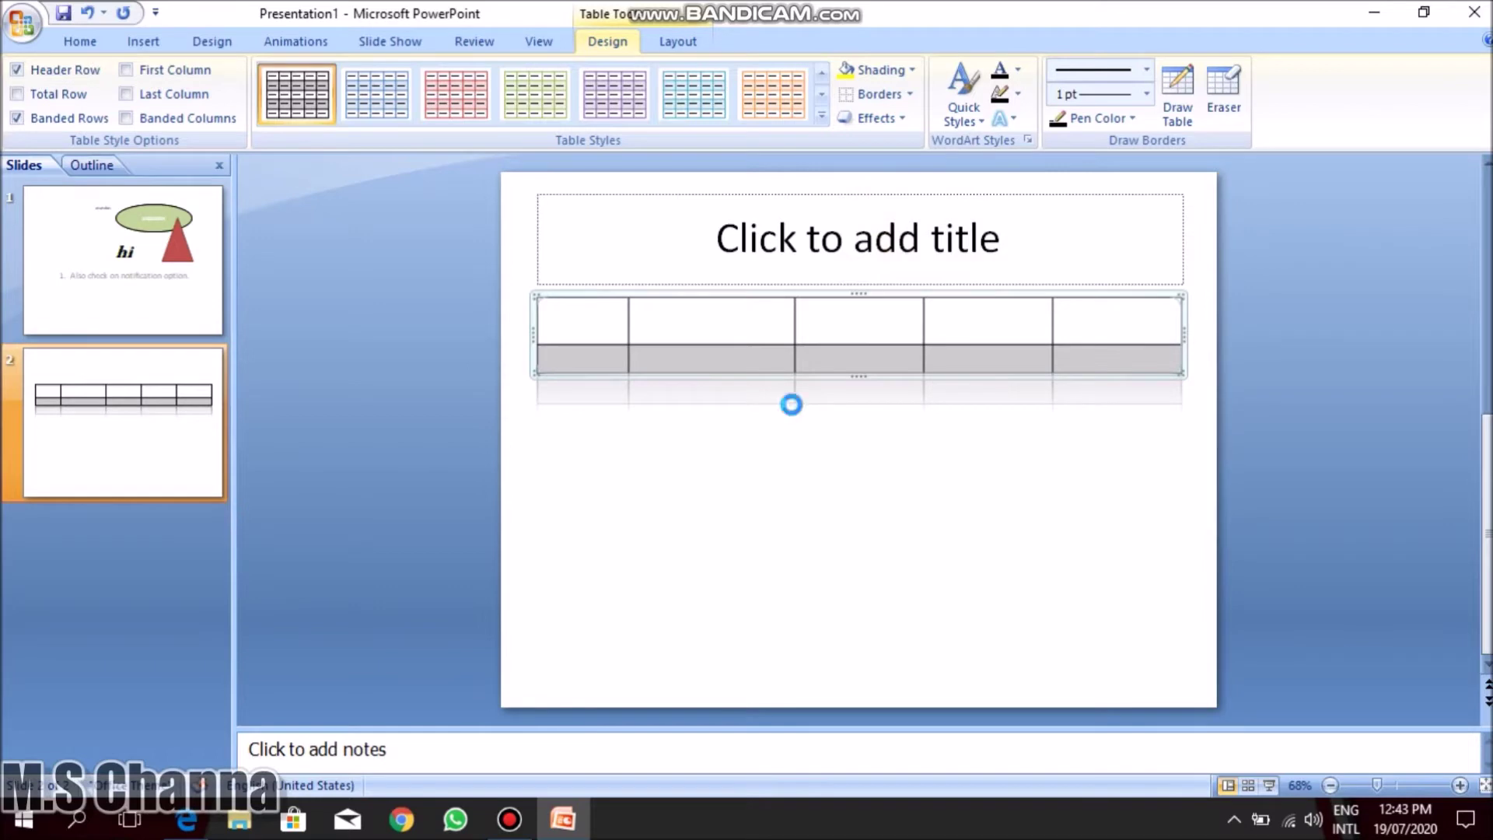
{"action": "key", "text": "ctrl+z"}
{"action": "left_click", "coordinate": [966, 117]}
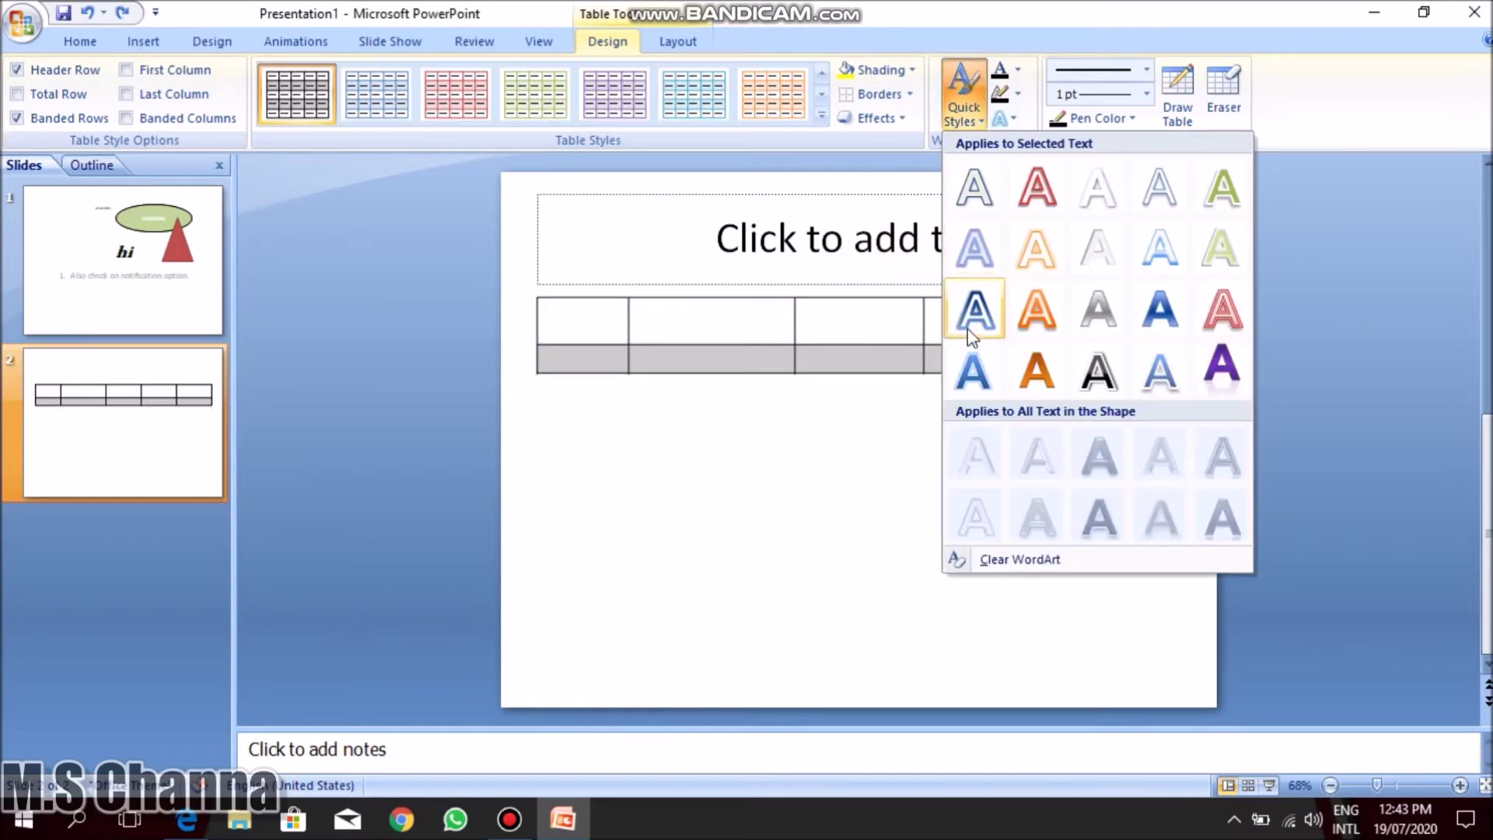
Finish typing 'ddfsdf' in the fourth header cell and try orange, then blue, WordArt styles on it.
{"action": "left_click", "coordinate": [1095, 384]}
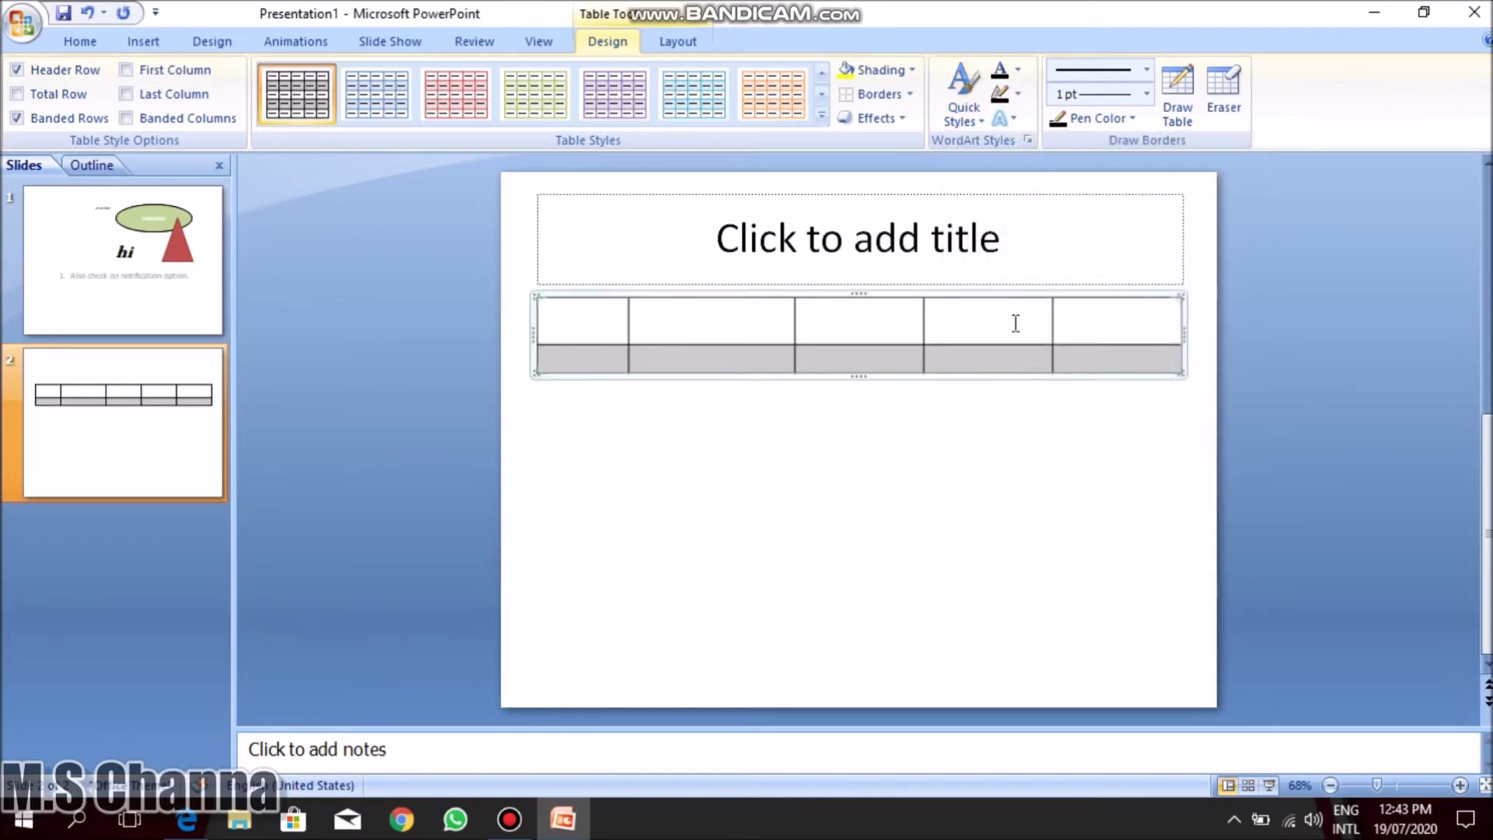
{"action": "left_click", "coordinate": [1009, 314]}
{"action": "type", "text": "ddfsdf"}
{"action": "left_click_drag", "start_coordinate": [977, 313], "coordinate": [920, 315]}
{"action": "left_click", "coordinate": [974, 123]}
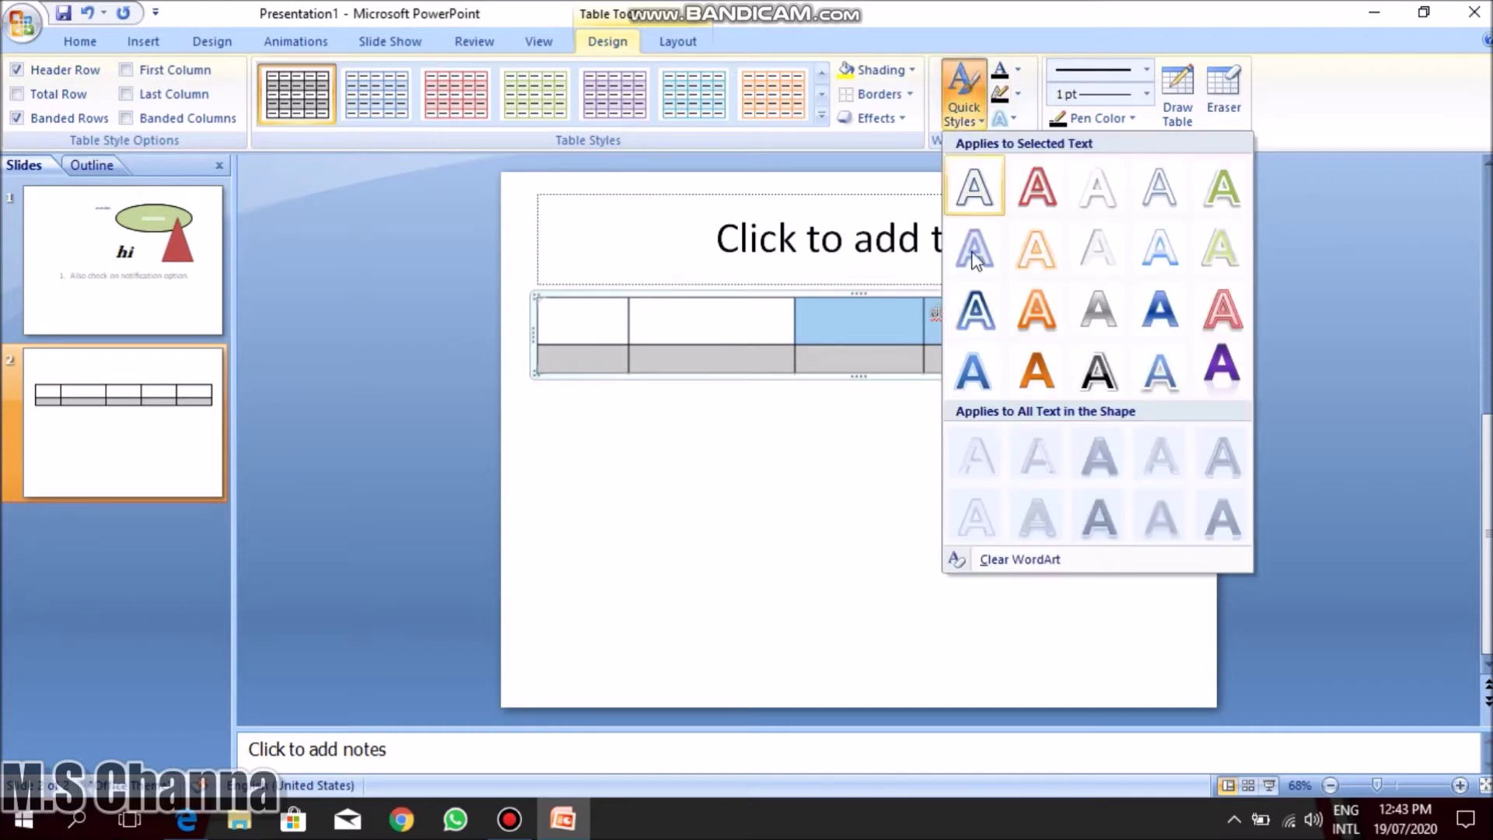
{"action": "left_click", "coordinate": [1048, 360]}
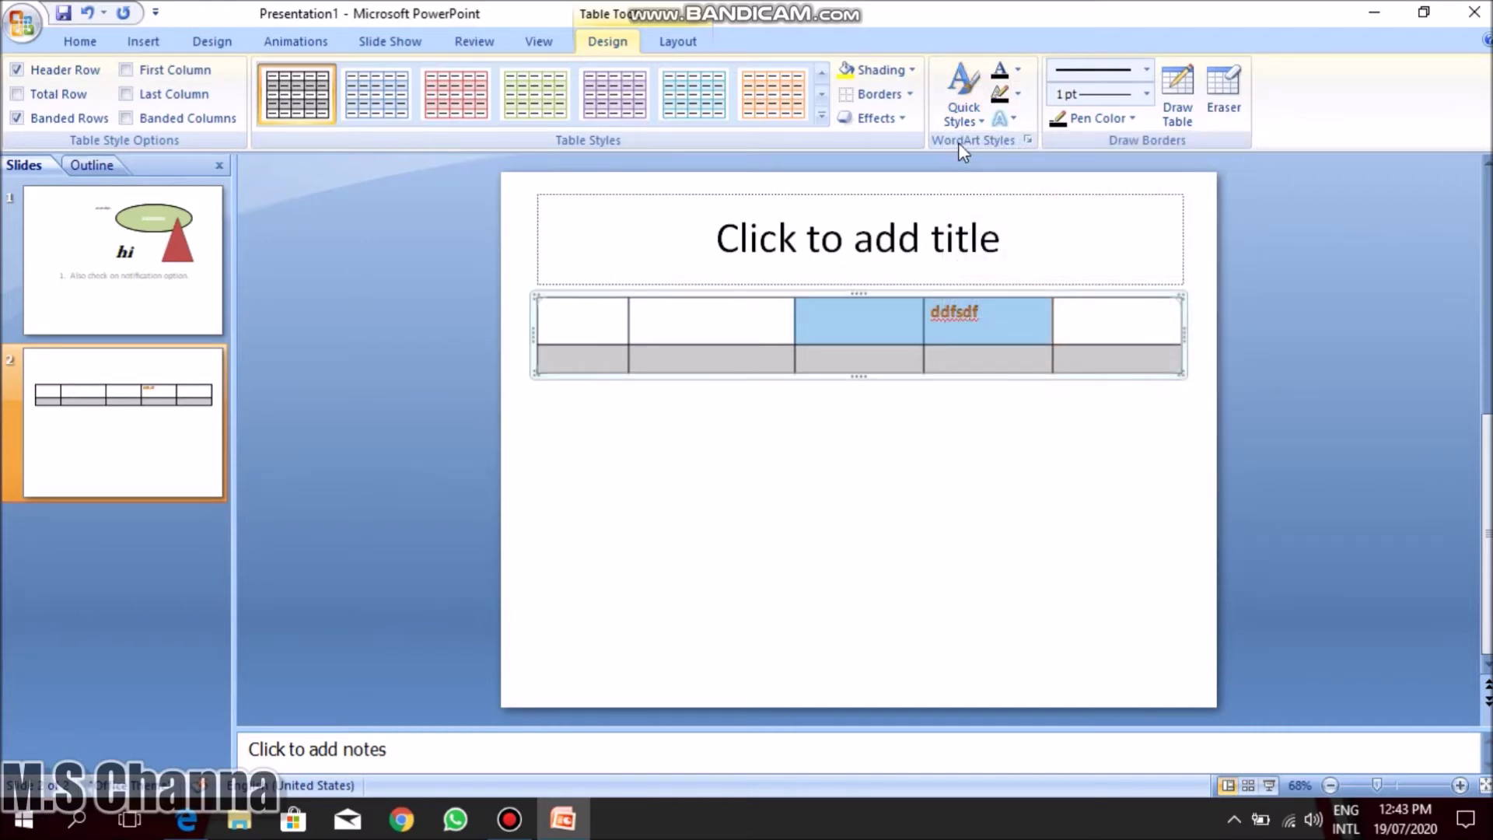
{"action": "left_click", "coordinate": [973, 123]}
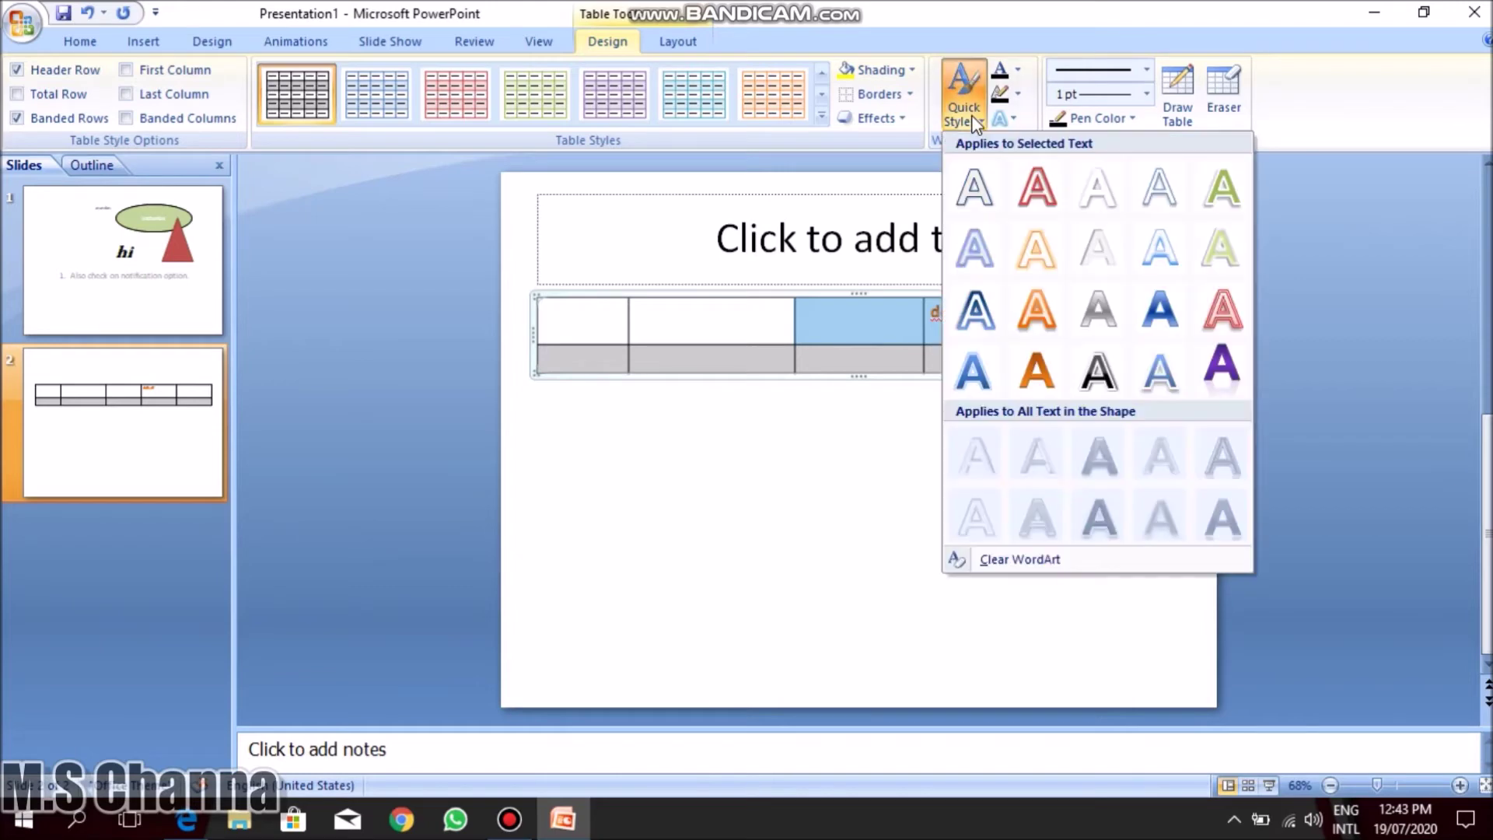
{"action": "left_click", "coordinate": [1151, 307]}
Give the ddfsdf text a grey text fill and a black text outline.
{"action": "left_click", "coordinate": [992, 325]}
{"action": "left_click_drag", "start_coordinate": [982, 319], "coordinate": [924, 319]}
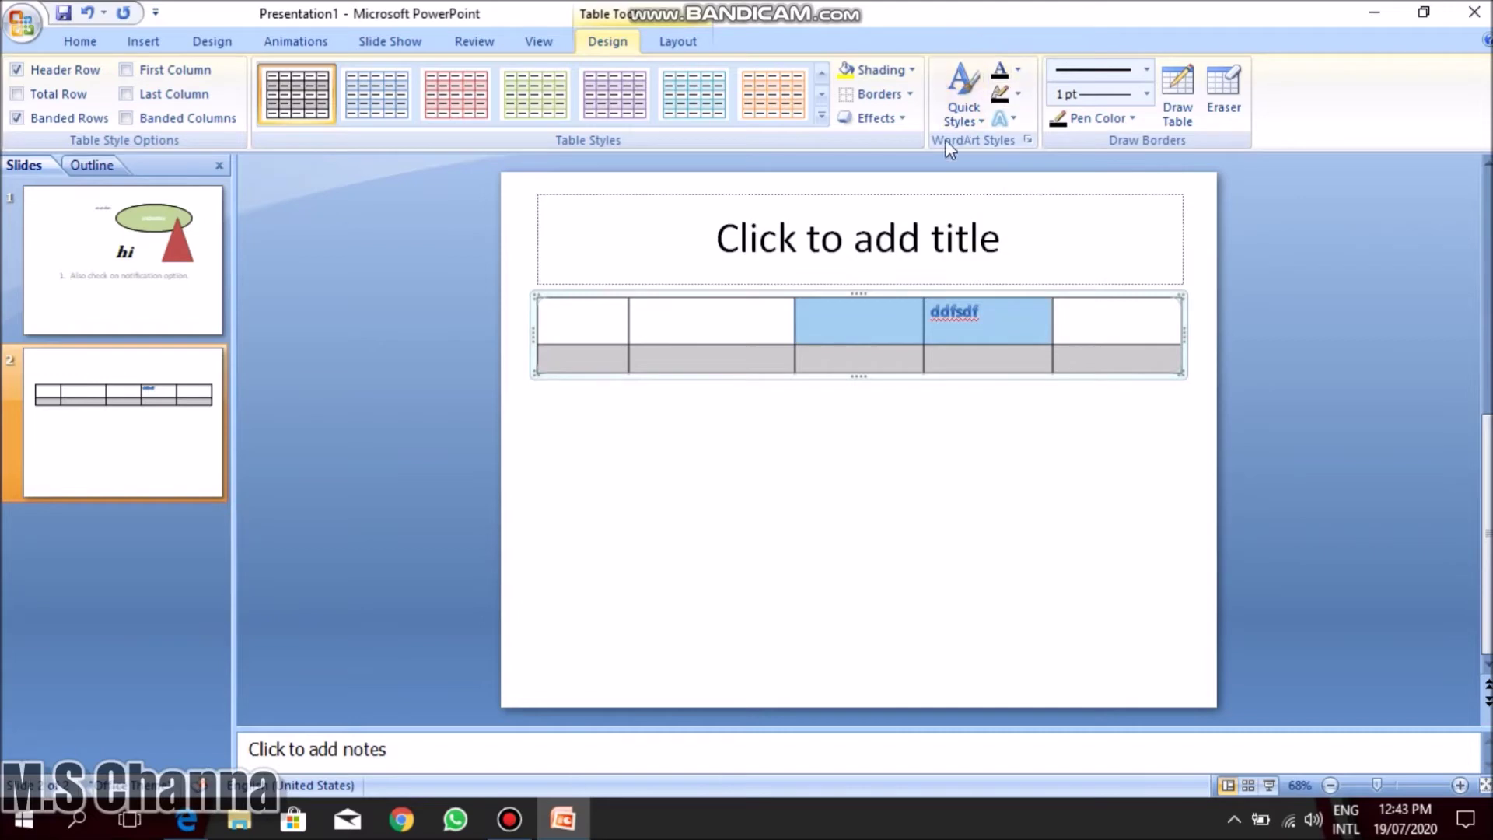
{"action": "left_click", "coordinate": [1017, 70]}
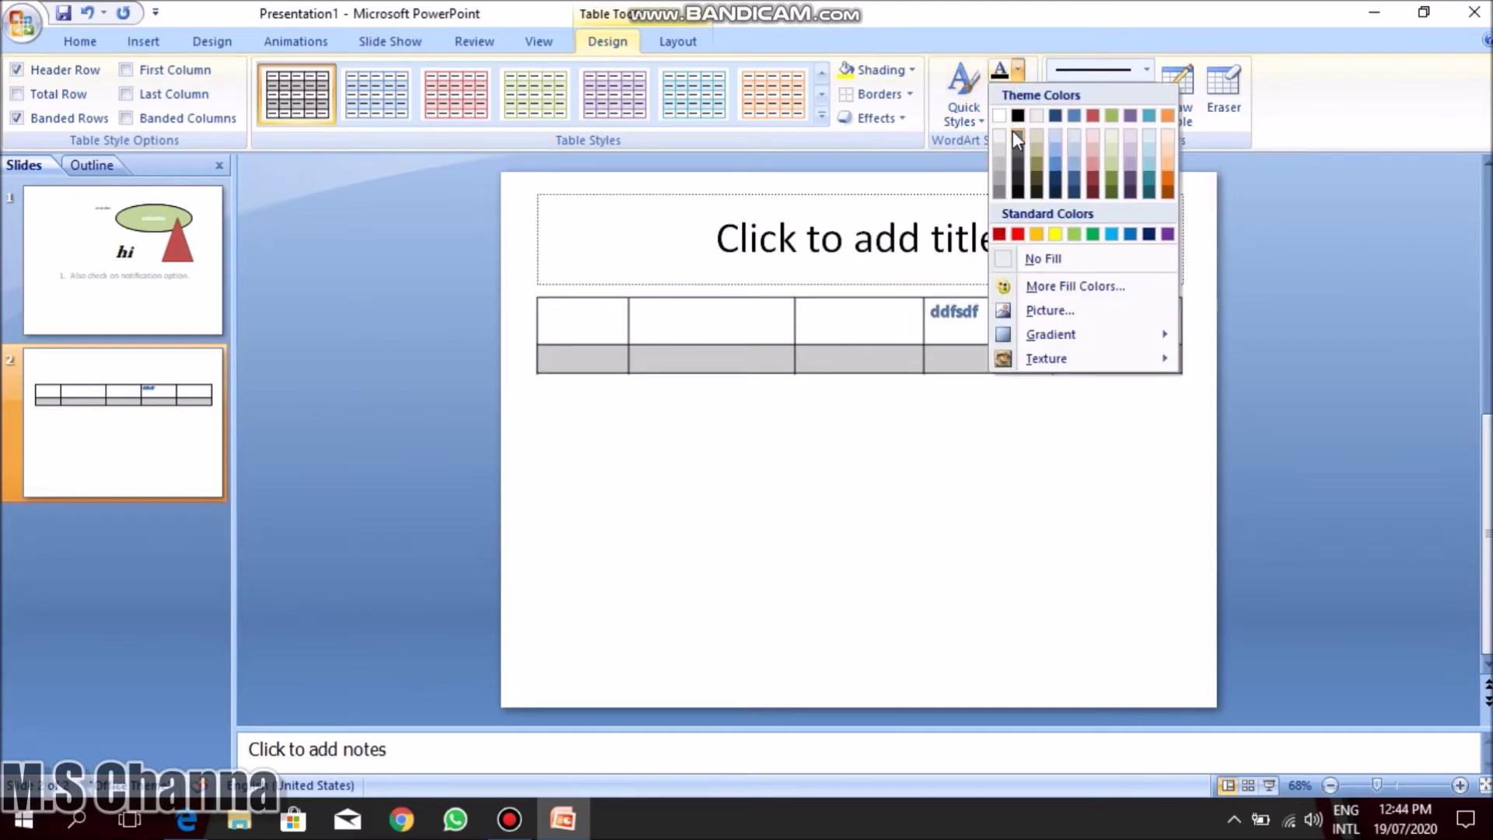
{"action": "left_click", "coordinate": [1017, 137]}
{"action": "left_click", "coordinate": [1018, 94]}
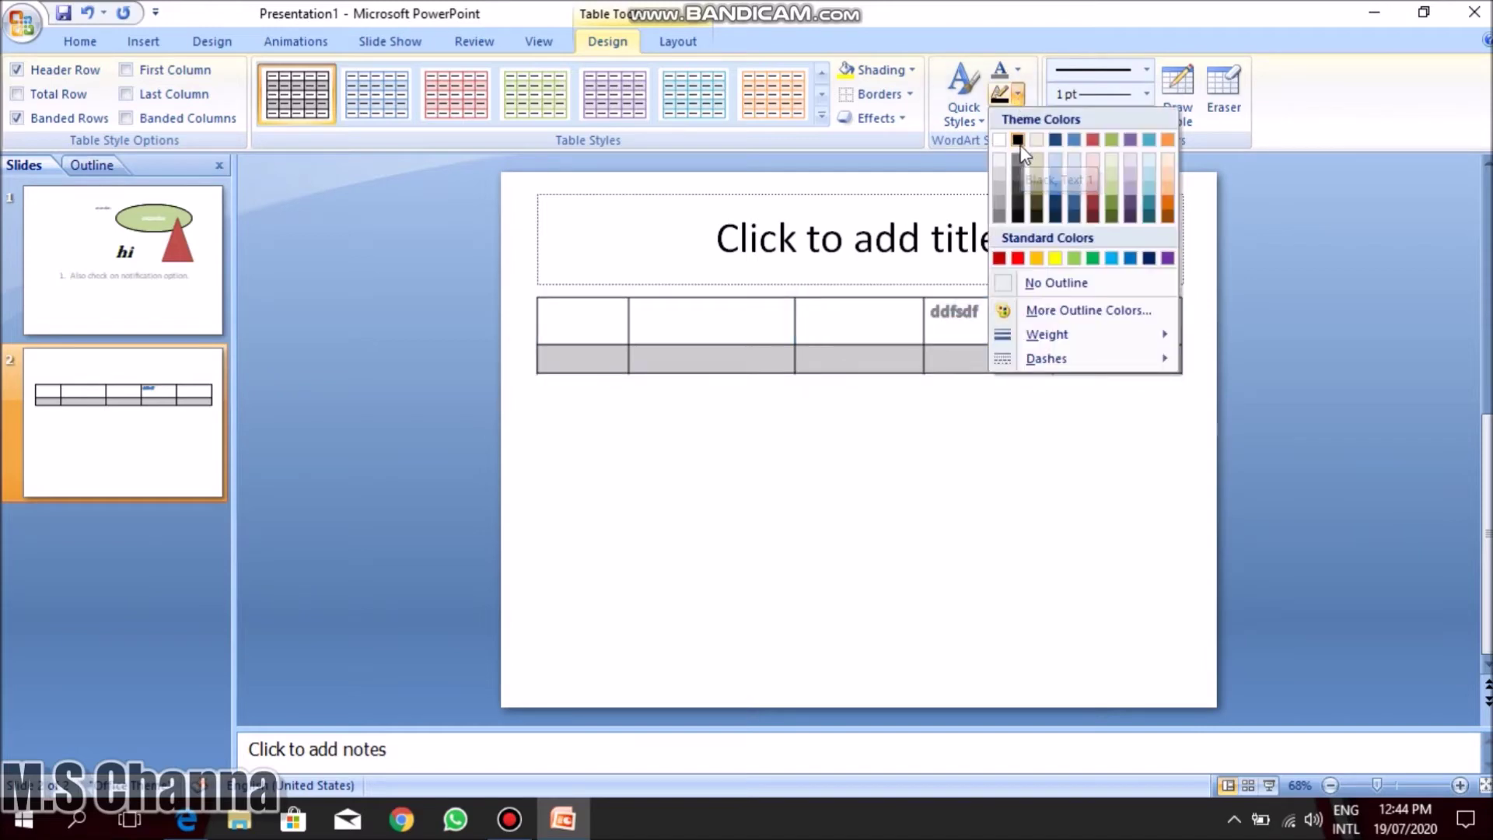
{"action": "left_click", "coordinate": [1016, 140]}
Preview reflection effects and WordArt quick styles for the ddfsdf text.
{"action": "left_click", "coordinate": [1003, 118]}
{"action": "mouse_move", "coordinate": [1067, 204]}
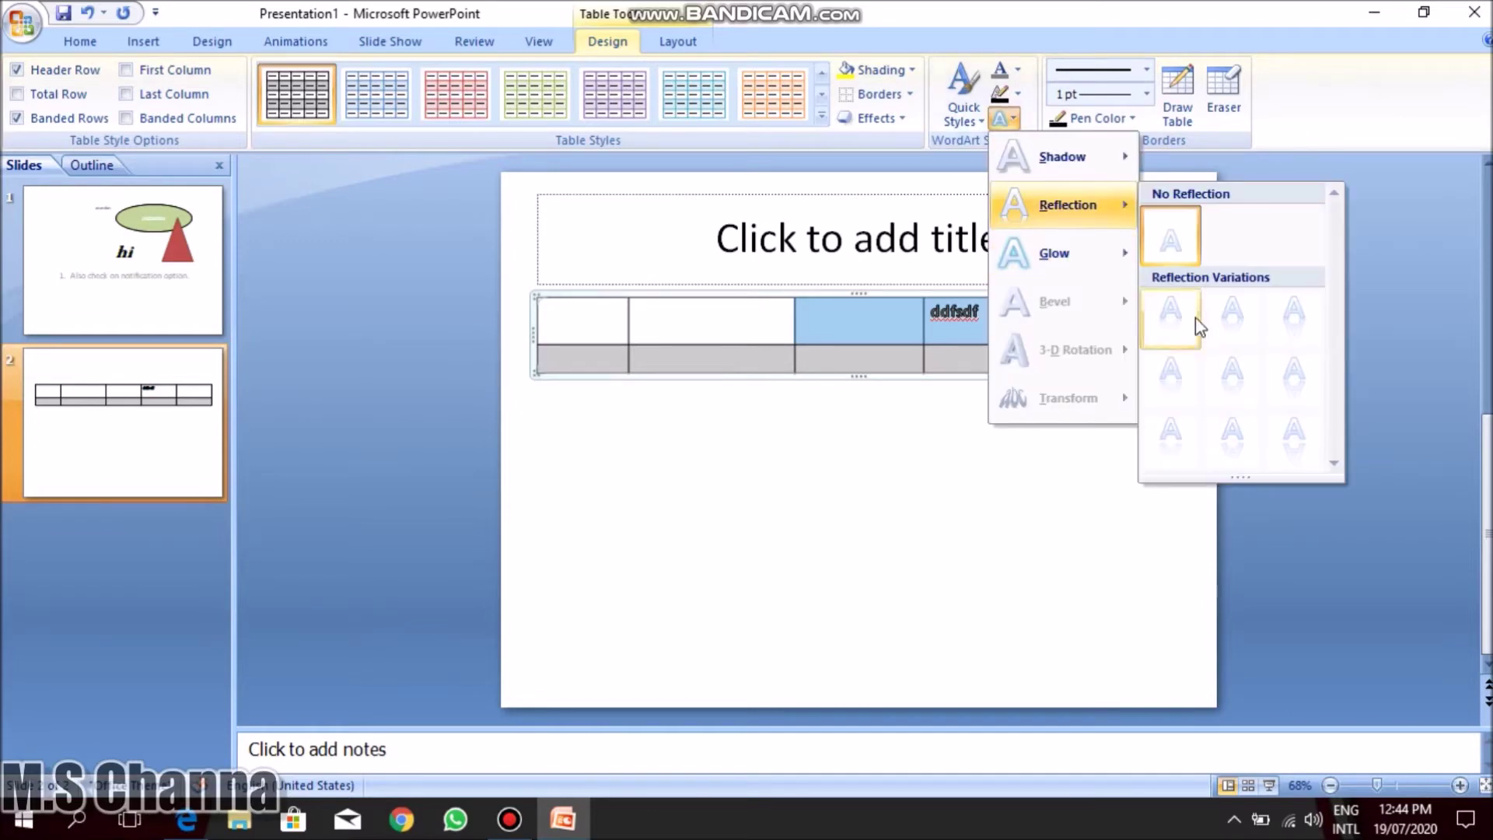
{"action": "left_click", "coordinate": [1016, 94]}
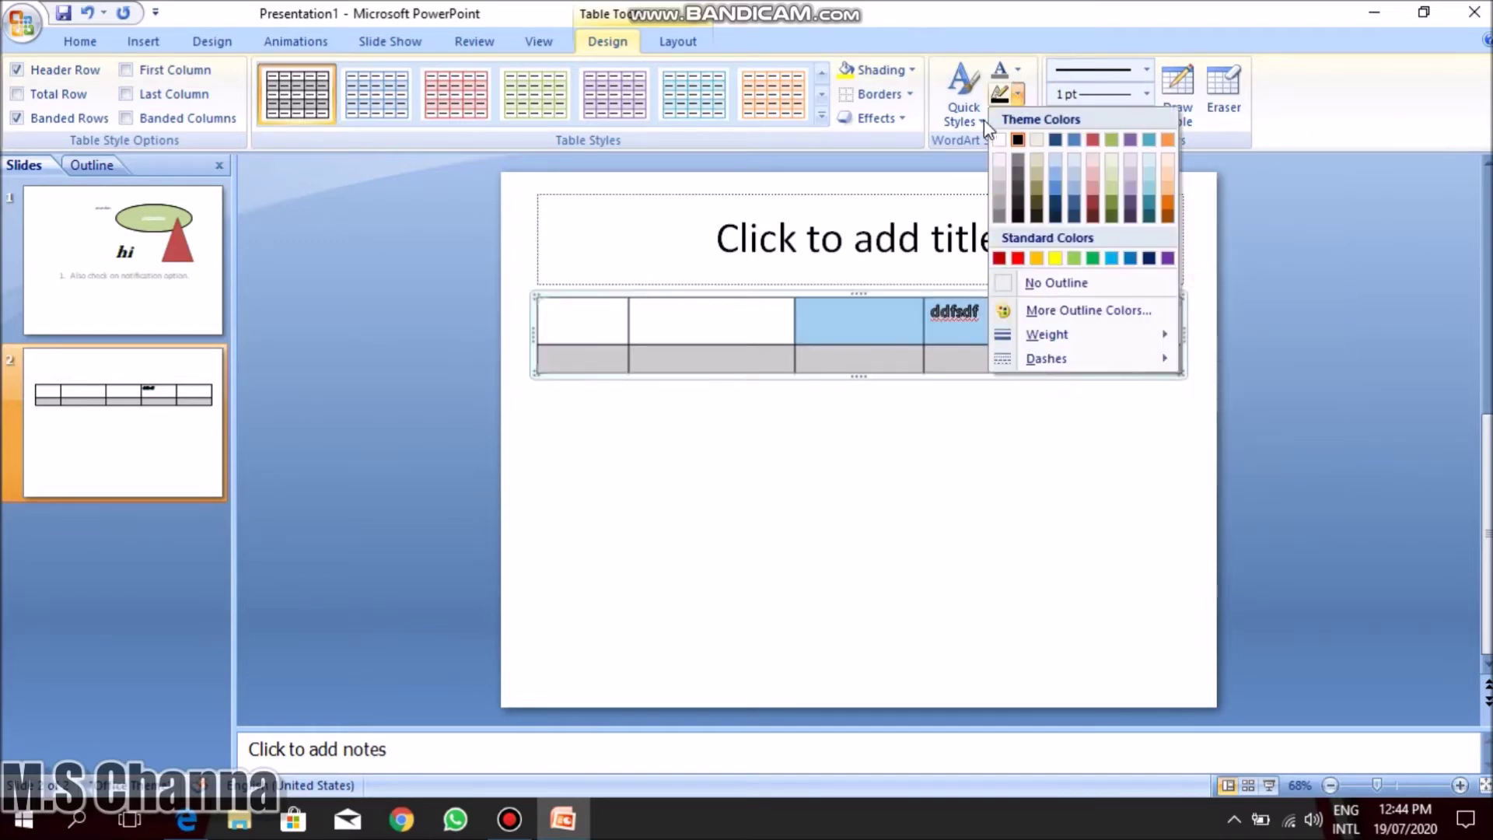
{"action": "left_click", "coordinate": [957, 121]}
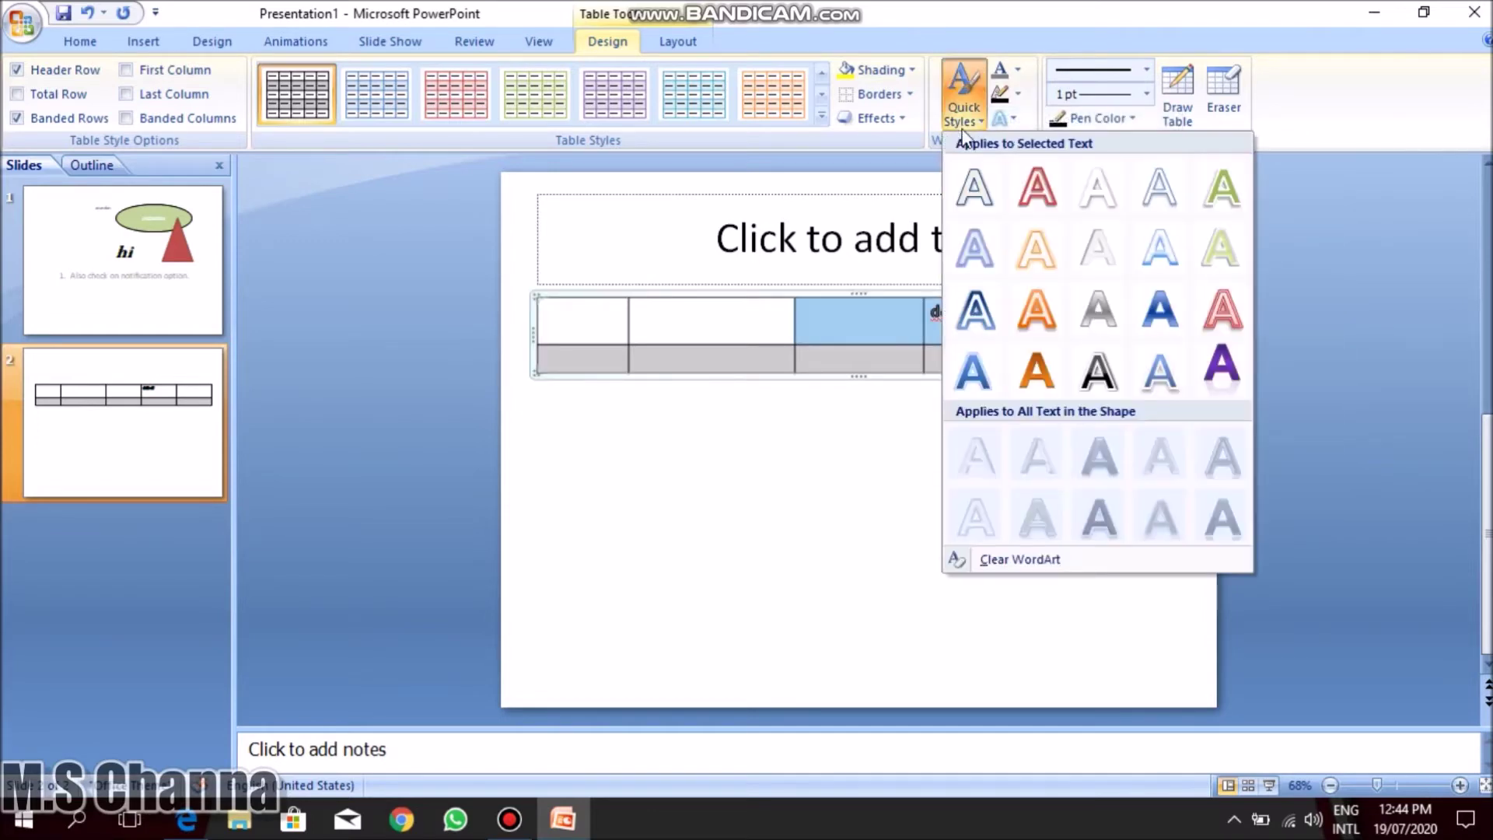
{"action": "left_click", "coordinate": [1149, 70]}
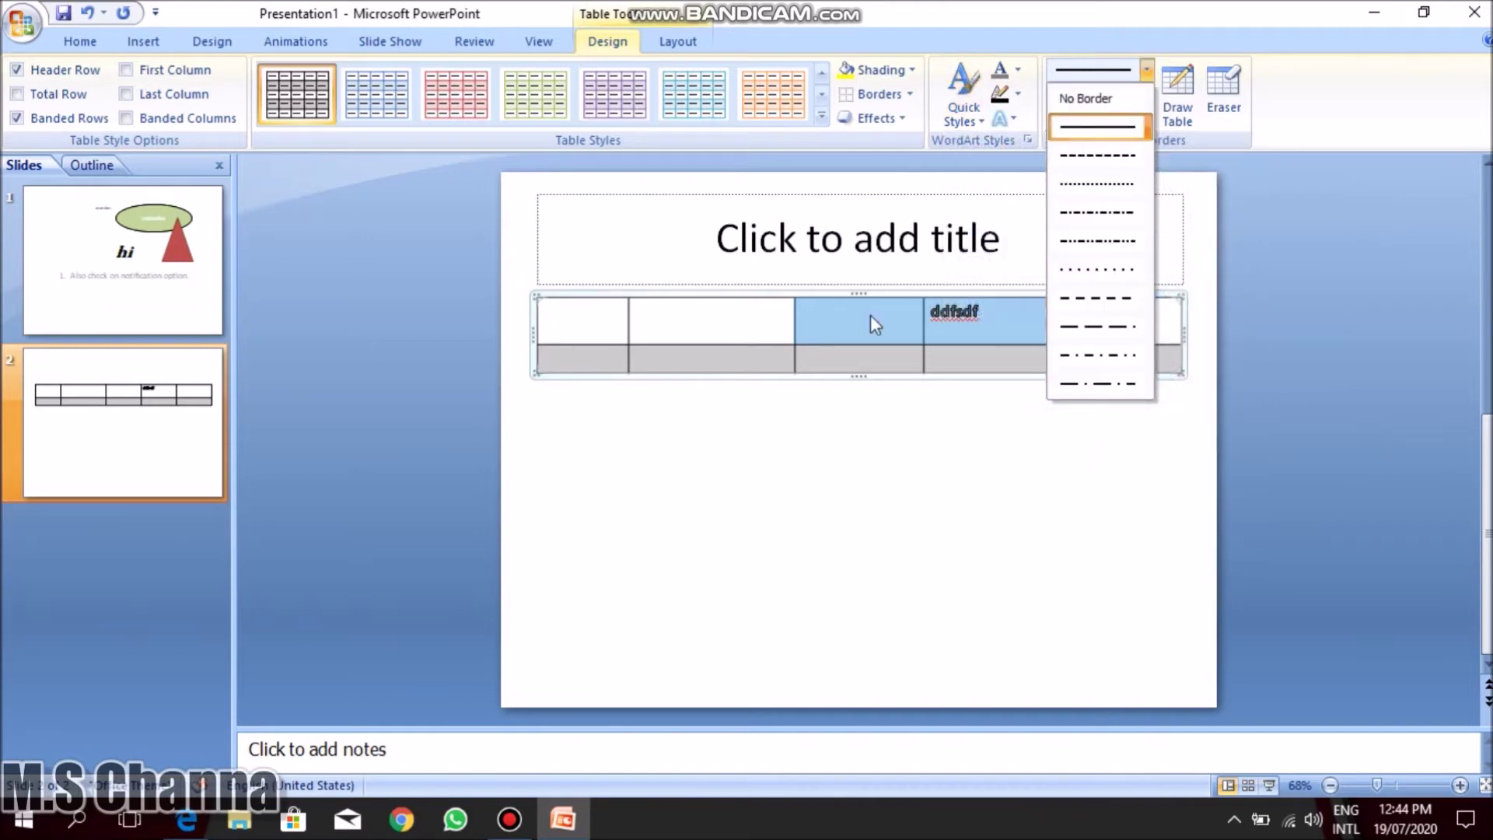
Select all table cells and try drawing dash-dot borders under the header cells, then undo.
{"action": "left_click", "coordinate": [894, 476]}
{"action": "left_click", "coordinate": [598, 311]}
{"action": "left_click_drag", "start_coordinate": [598, 311], "coordinate": [1158, 354]}
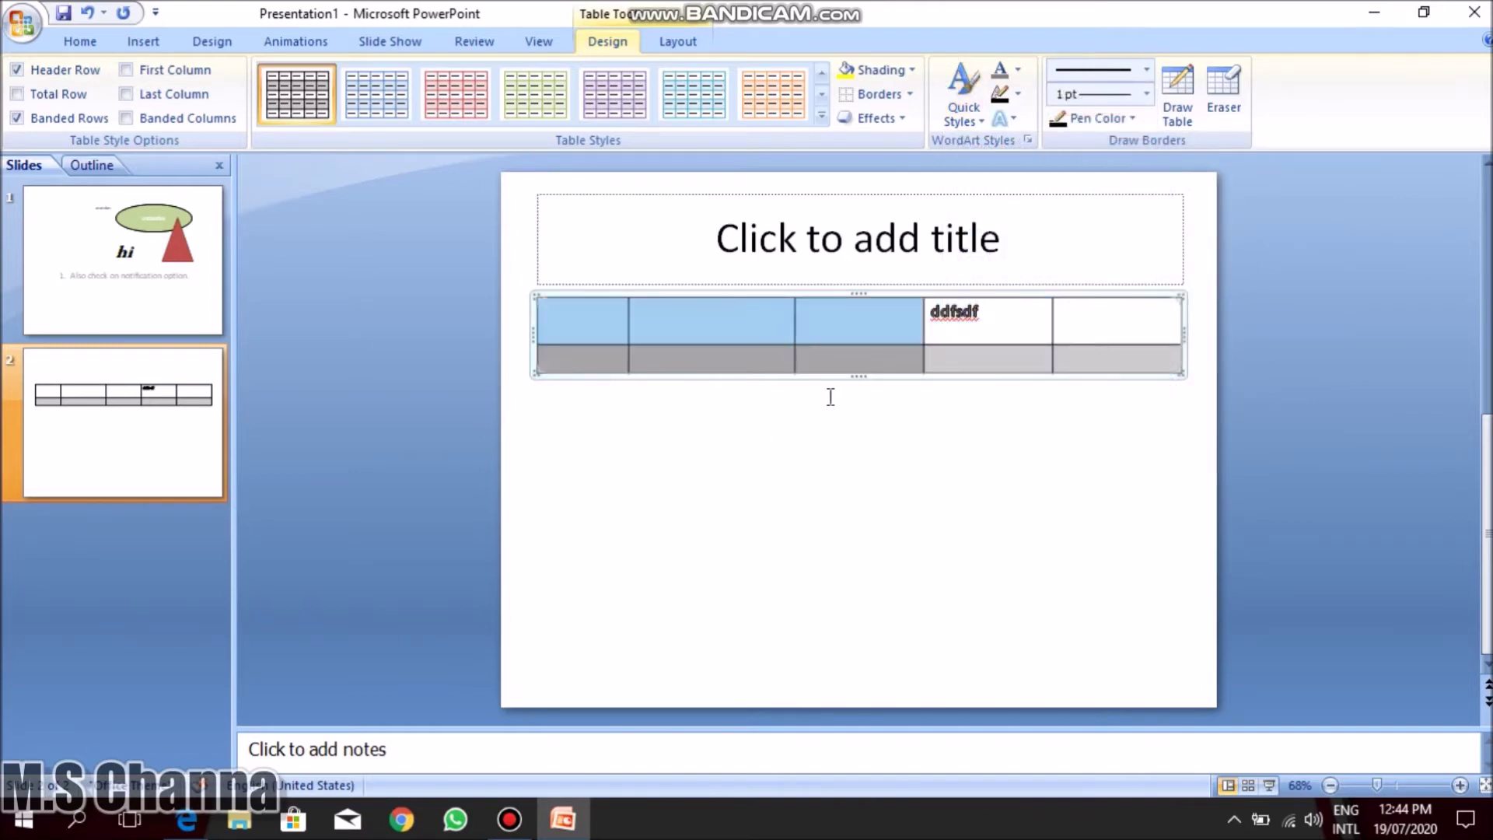
{"action": "left_click", "coordinate": [1148, 71]}
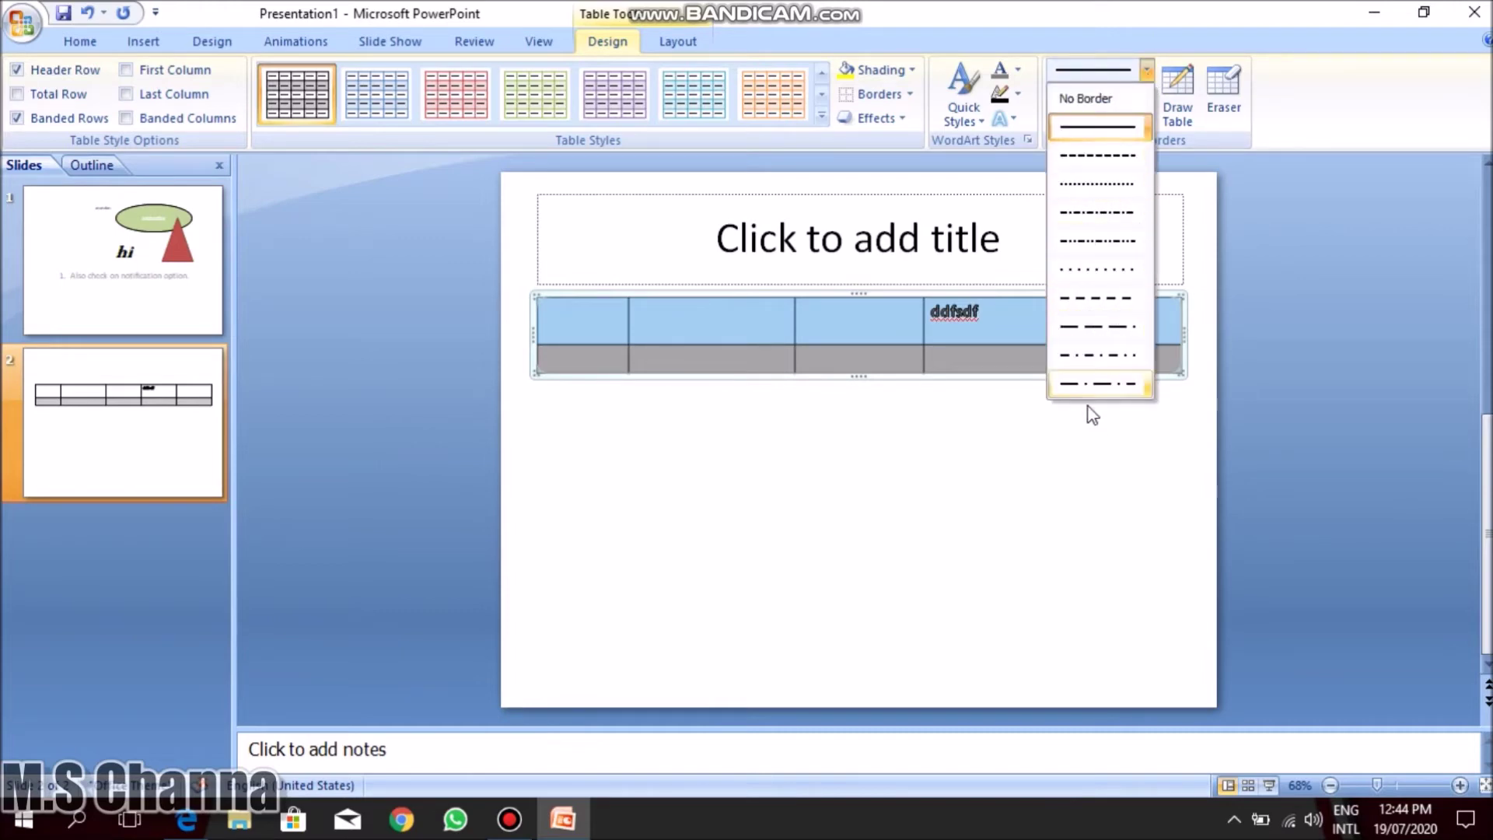
{"action": "left_click", "coordinate": [1104, 354]}
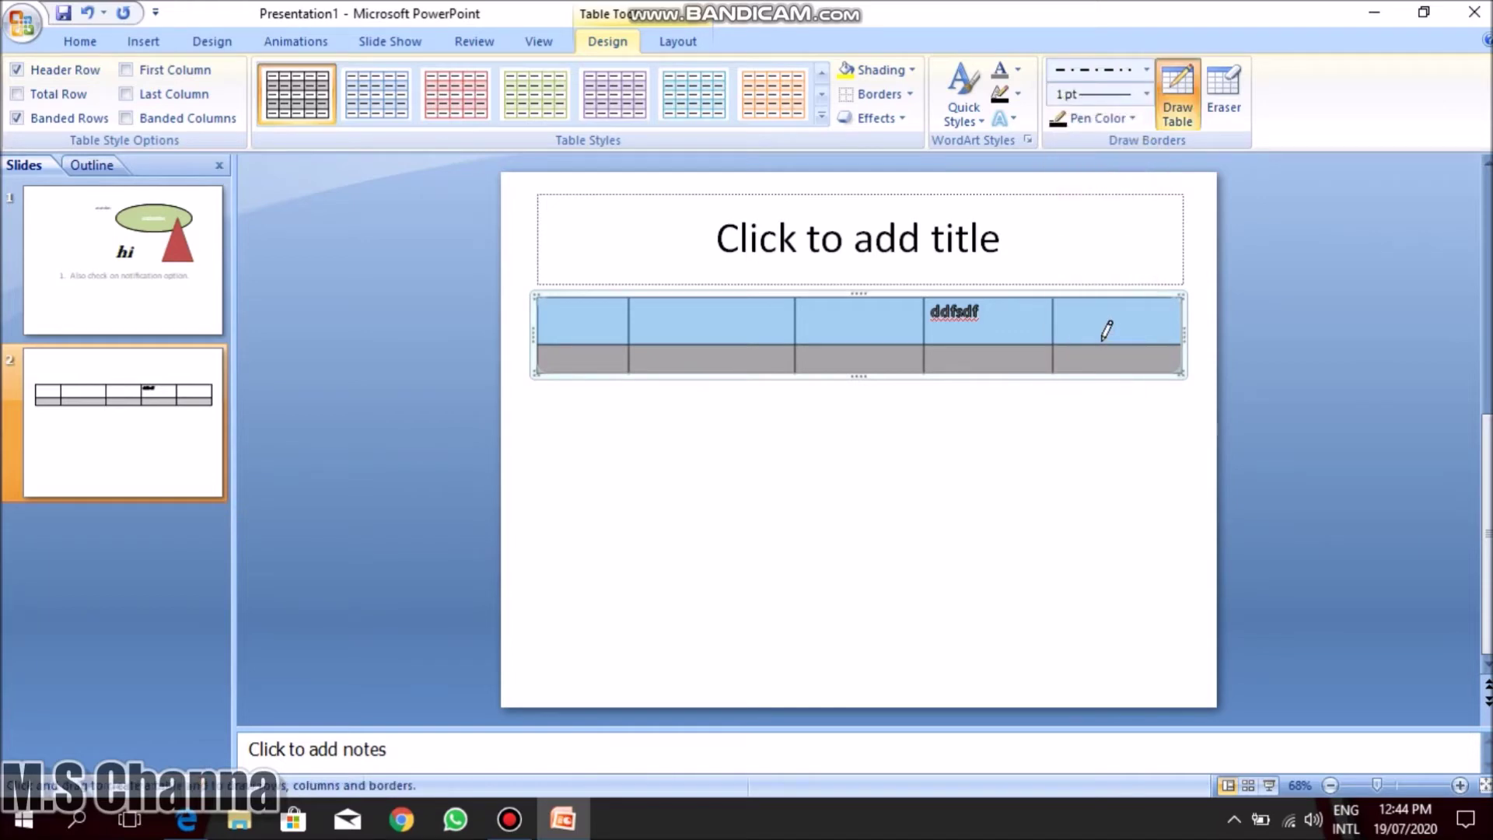
{"action": "left_click_drag", "start_coordinate": [1102, 340], "coordinate": [951, 342]}
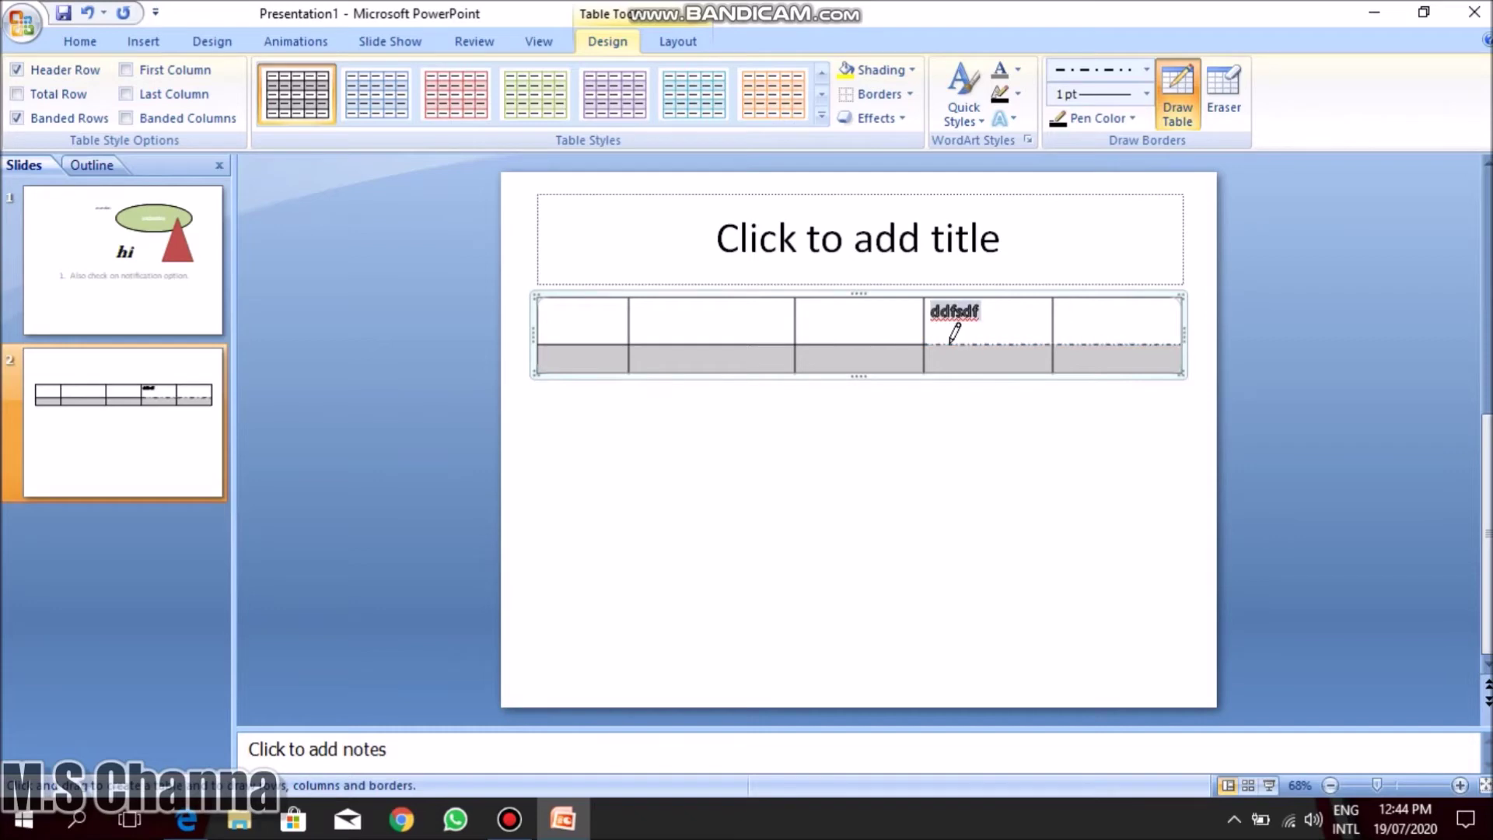
{"action": "left_click_drag", "start_coordinate": [905, 343], "coordinate": [756, 322]}
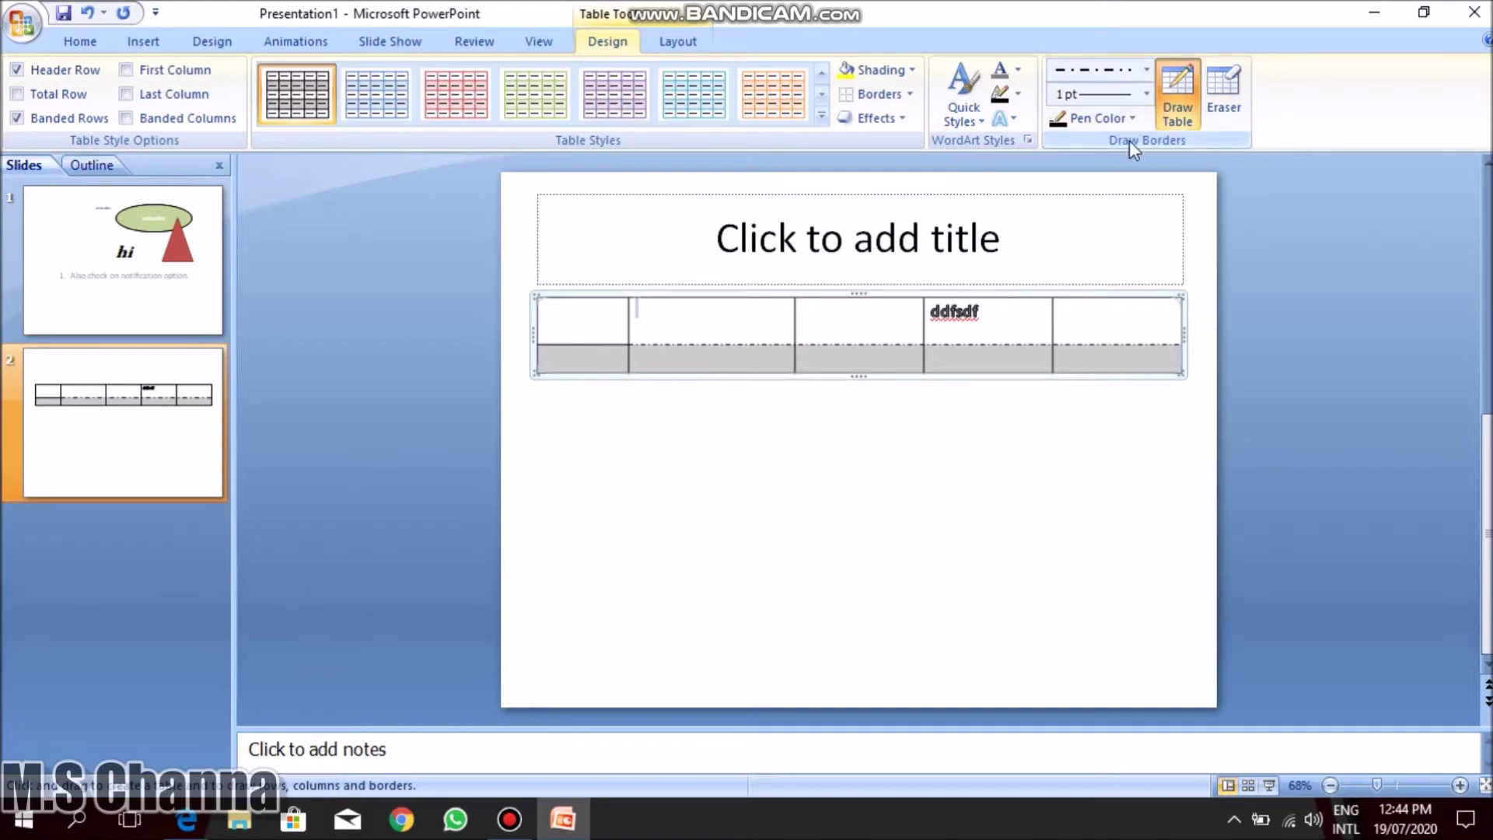
{"action": "key", "text": "ctrl+z"}
{"action": "key", "text": "ctrl+z"}
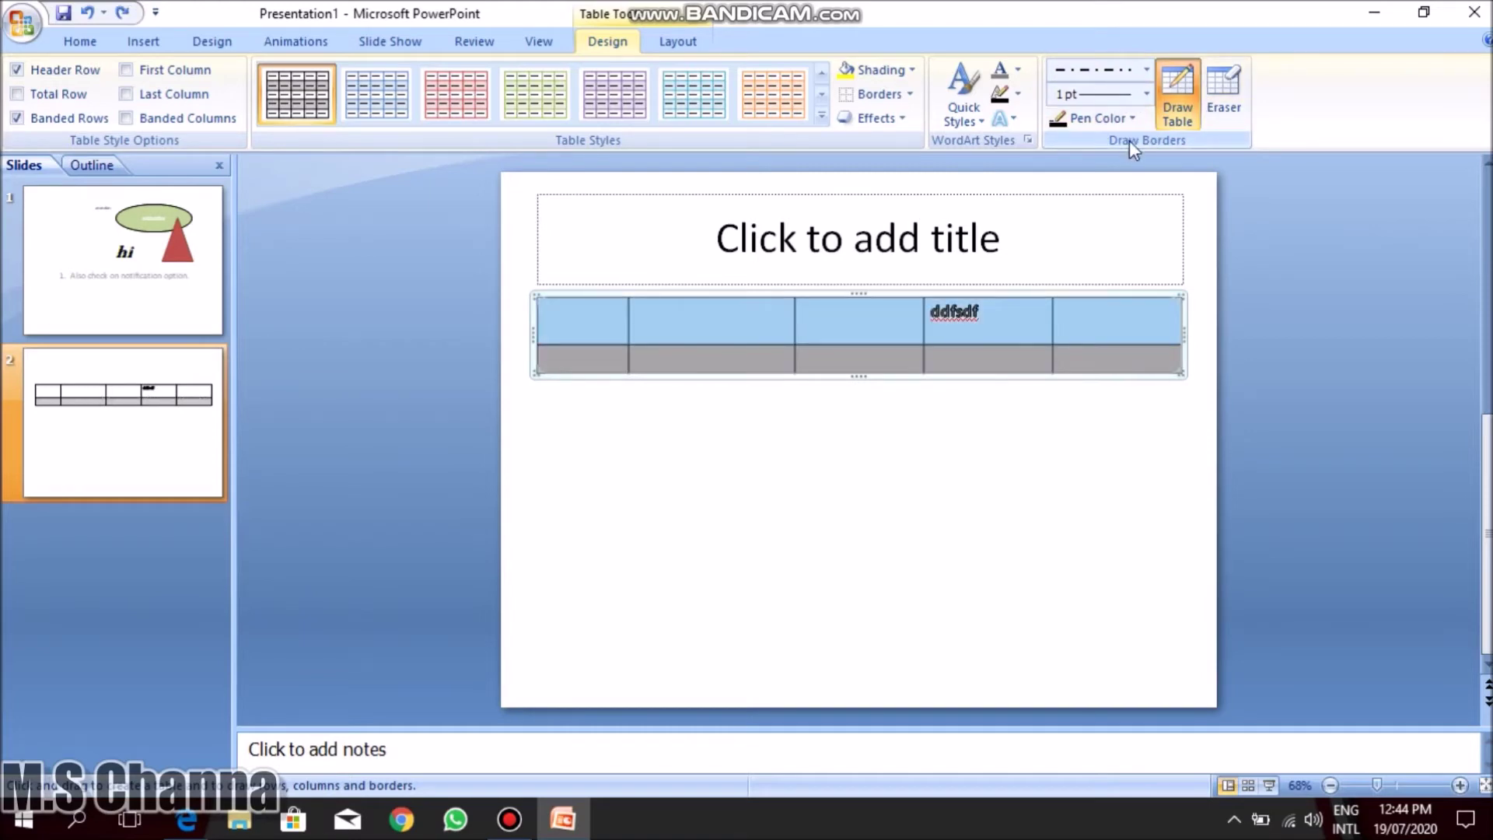
Set the border pen to red and test dashed table boxes, undoing each attempt.
{"action": "left_click", "coordinate": [1129, 120]}
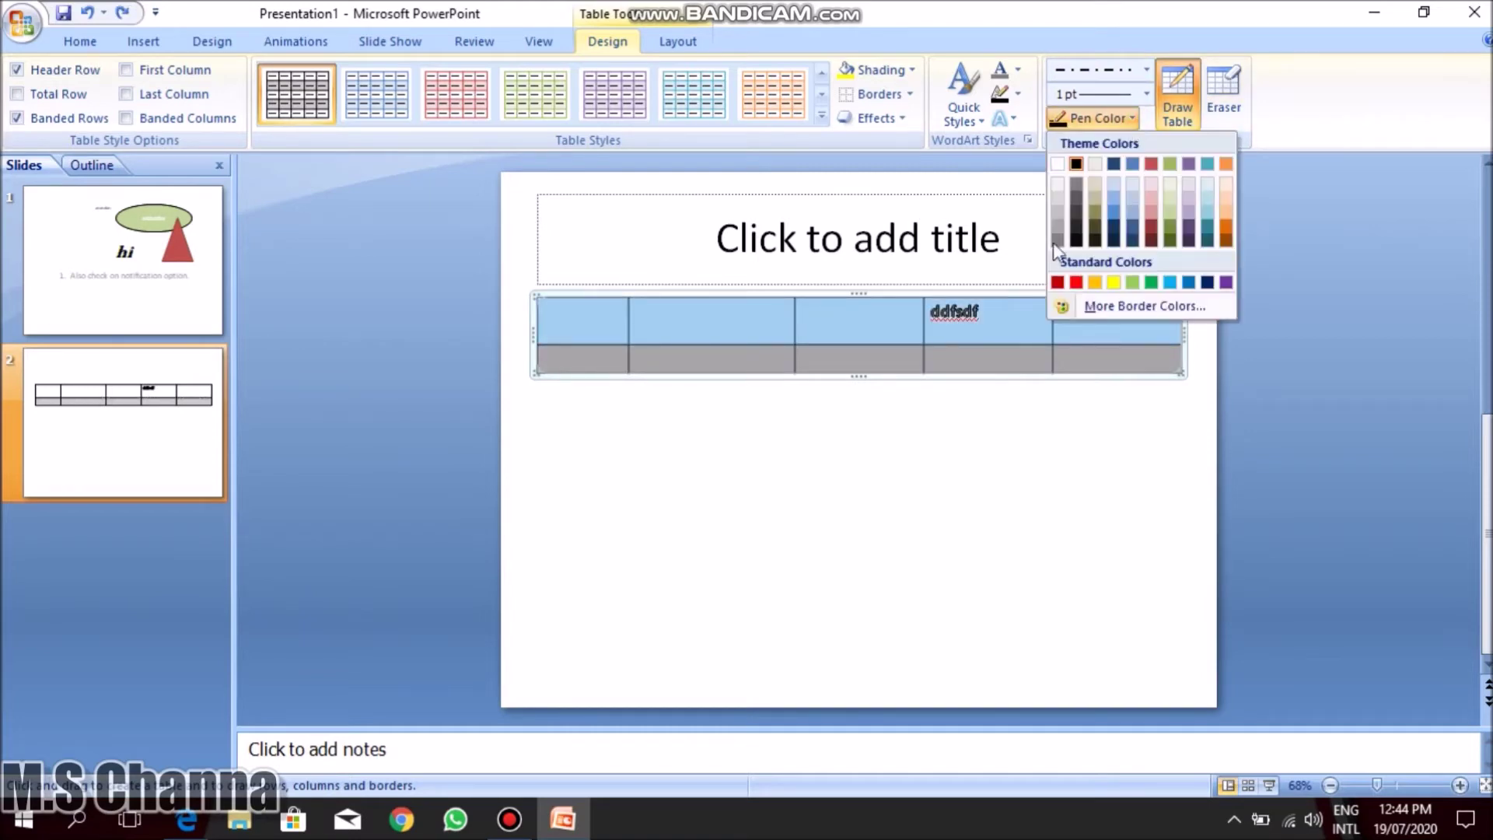
{"action": "left_click", "coordinate": [1076, 283]}
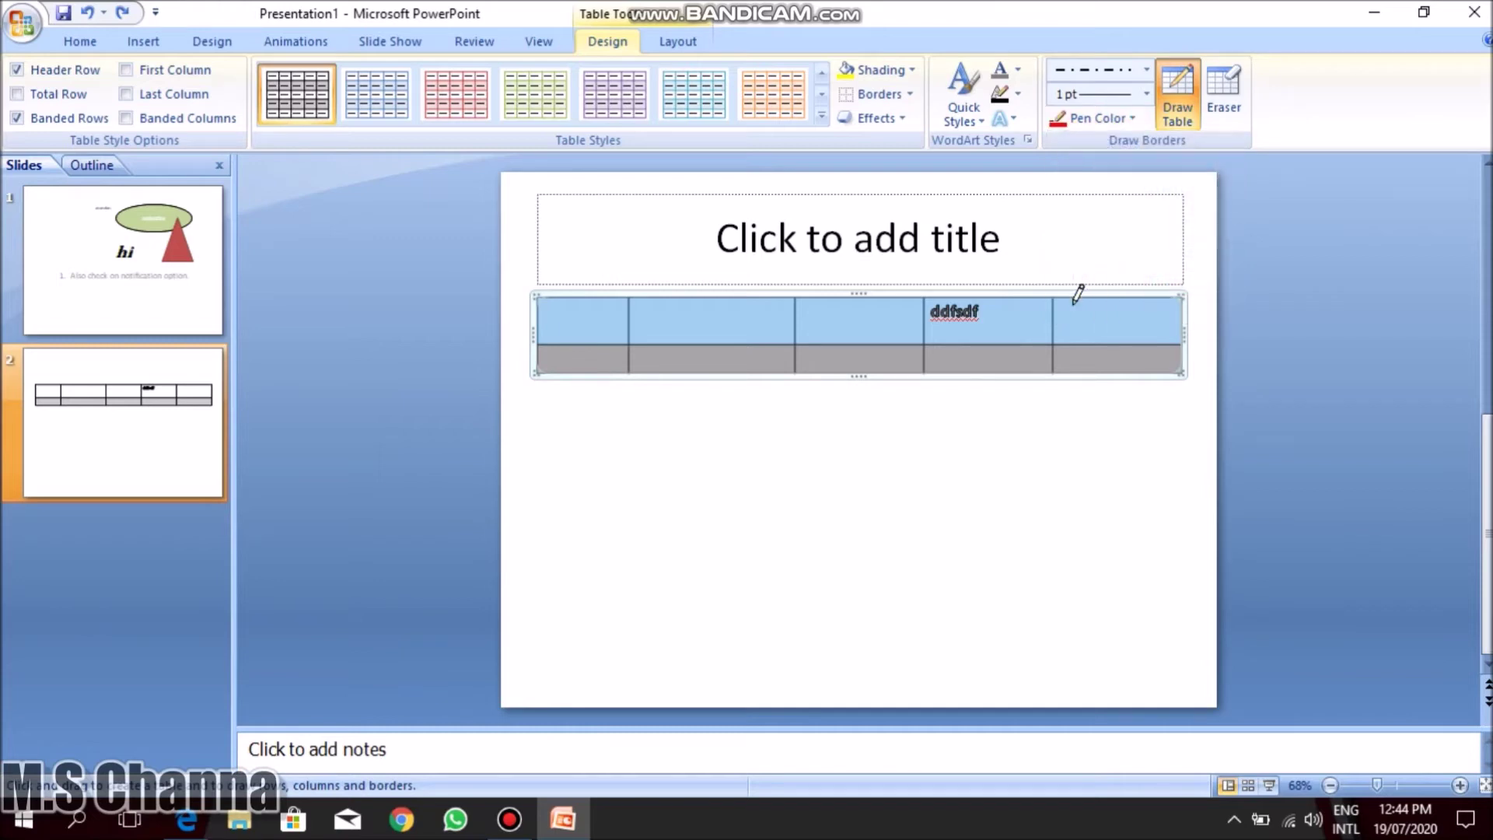
{"action": "left_click_drag", "start_coordinate": [1108, 277], "coordinate": [1003, 311]}
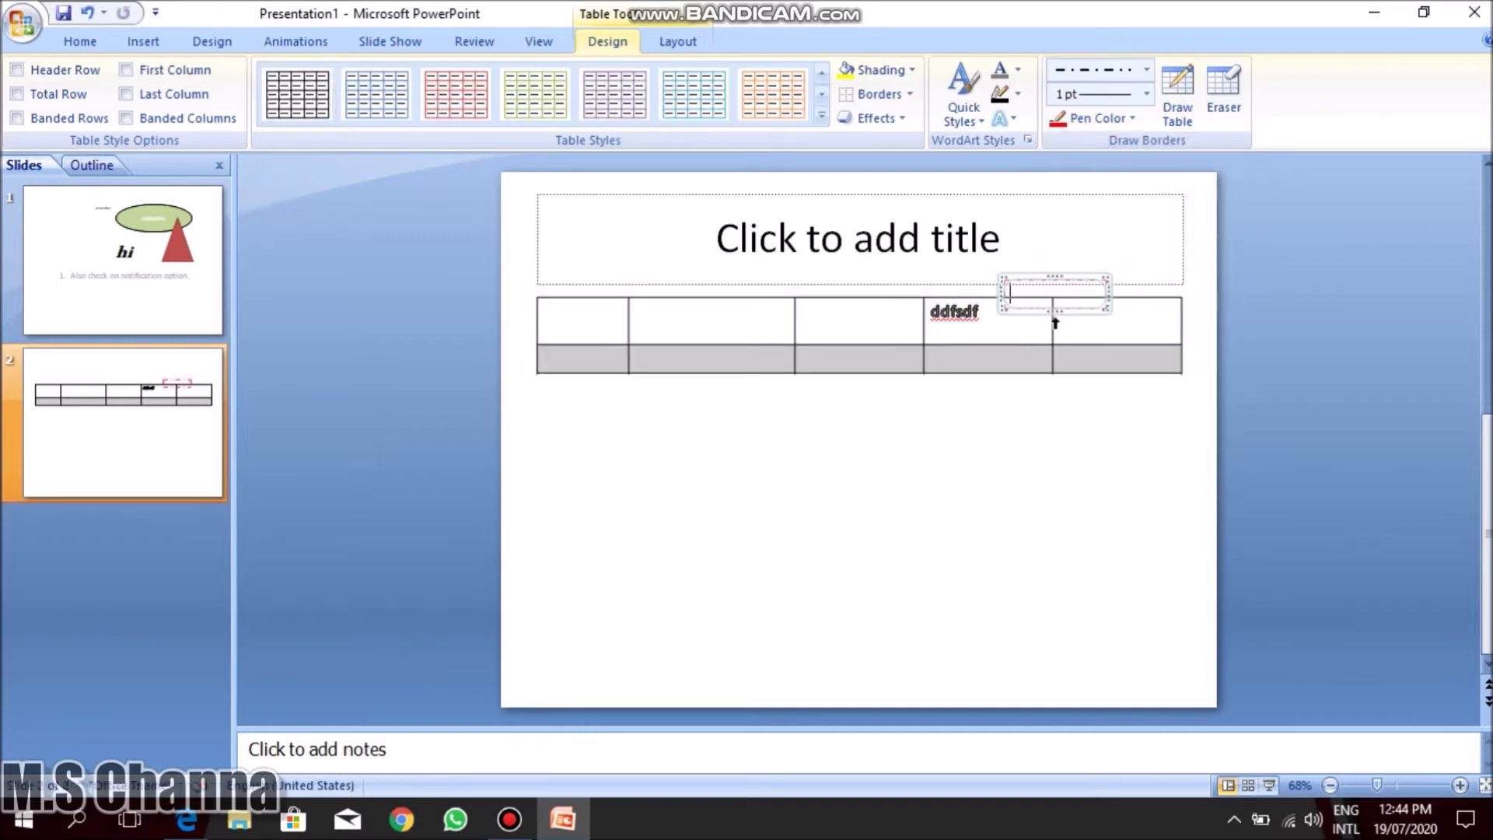
{"action": "type", "text": "zc"}
{"action": "key", "text": "ctrl+z"}
{"action": "key", "text": "ctrl+z"}
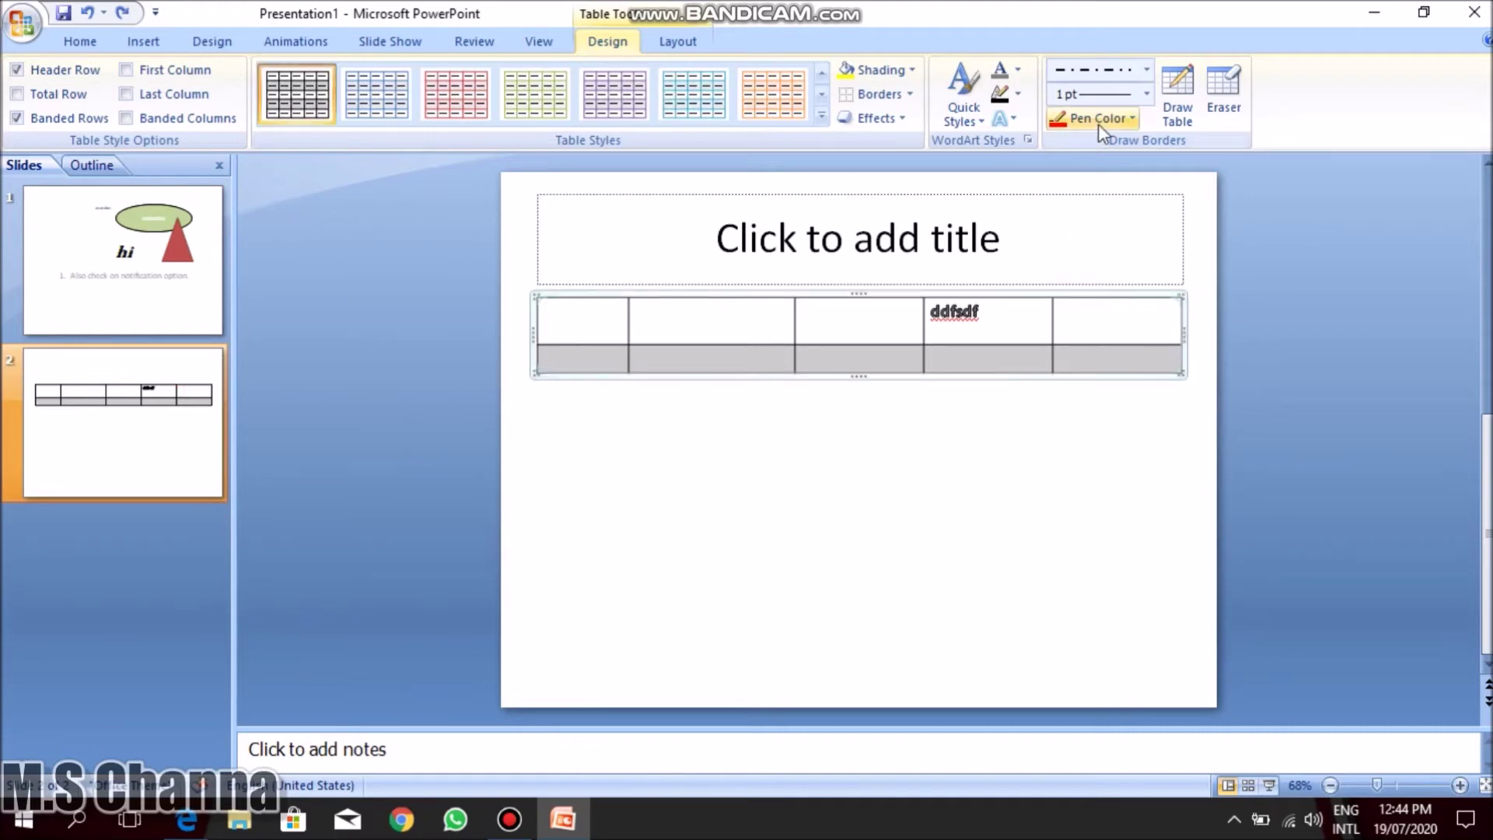
{"action": "left_click", "coordinate": [1112, 70]}
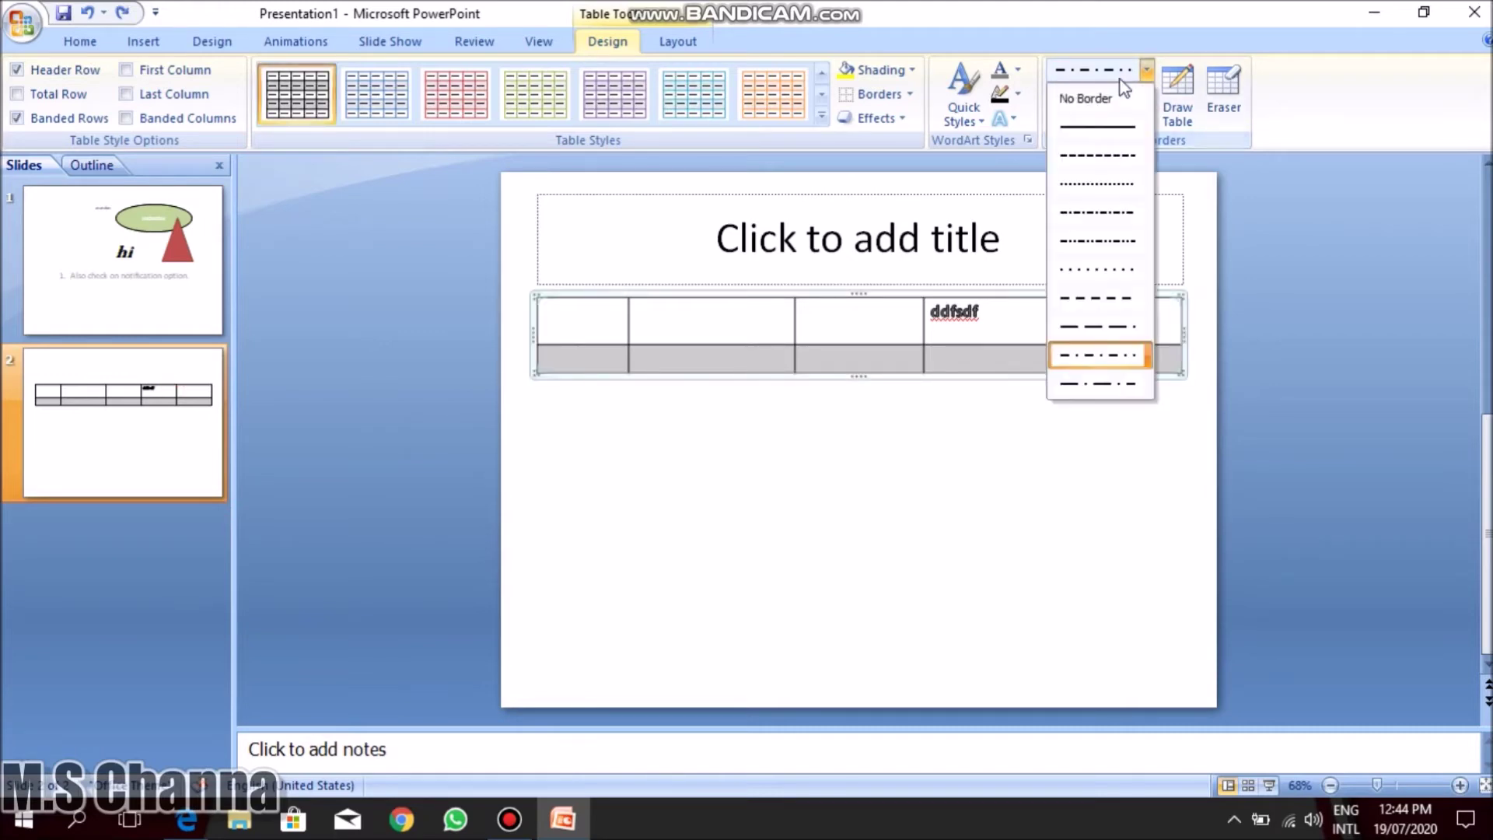
{"action": "left_click", "coordinate": [1097, 155]}
{"action": "left_click_drag", "start_coordinate": [1085, 288], "coordinate": [1015, 319]}
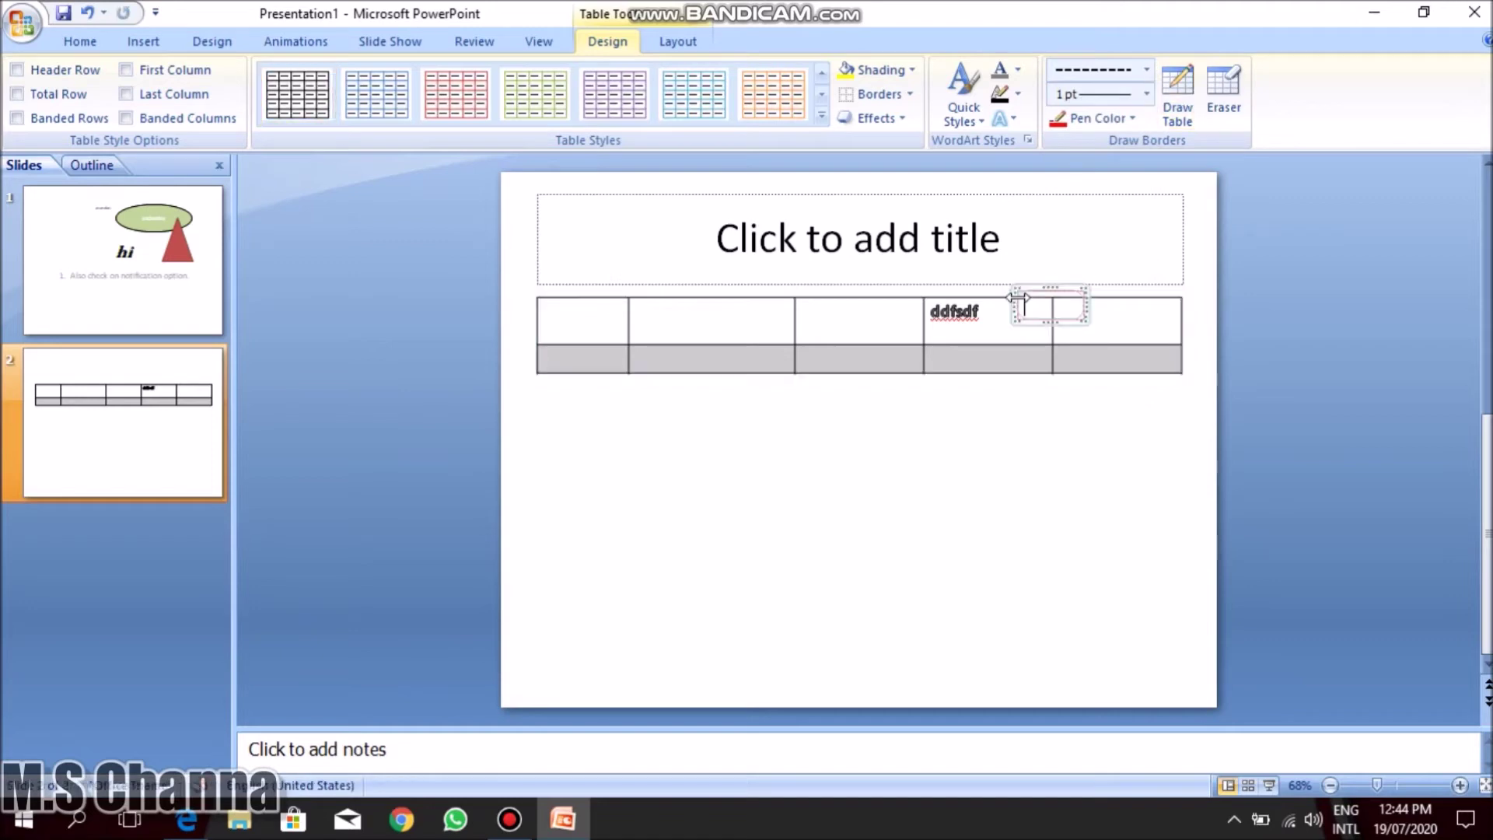
{"action": "key", "text": "ctrl+z"}
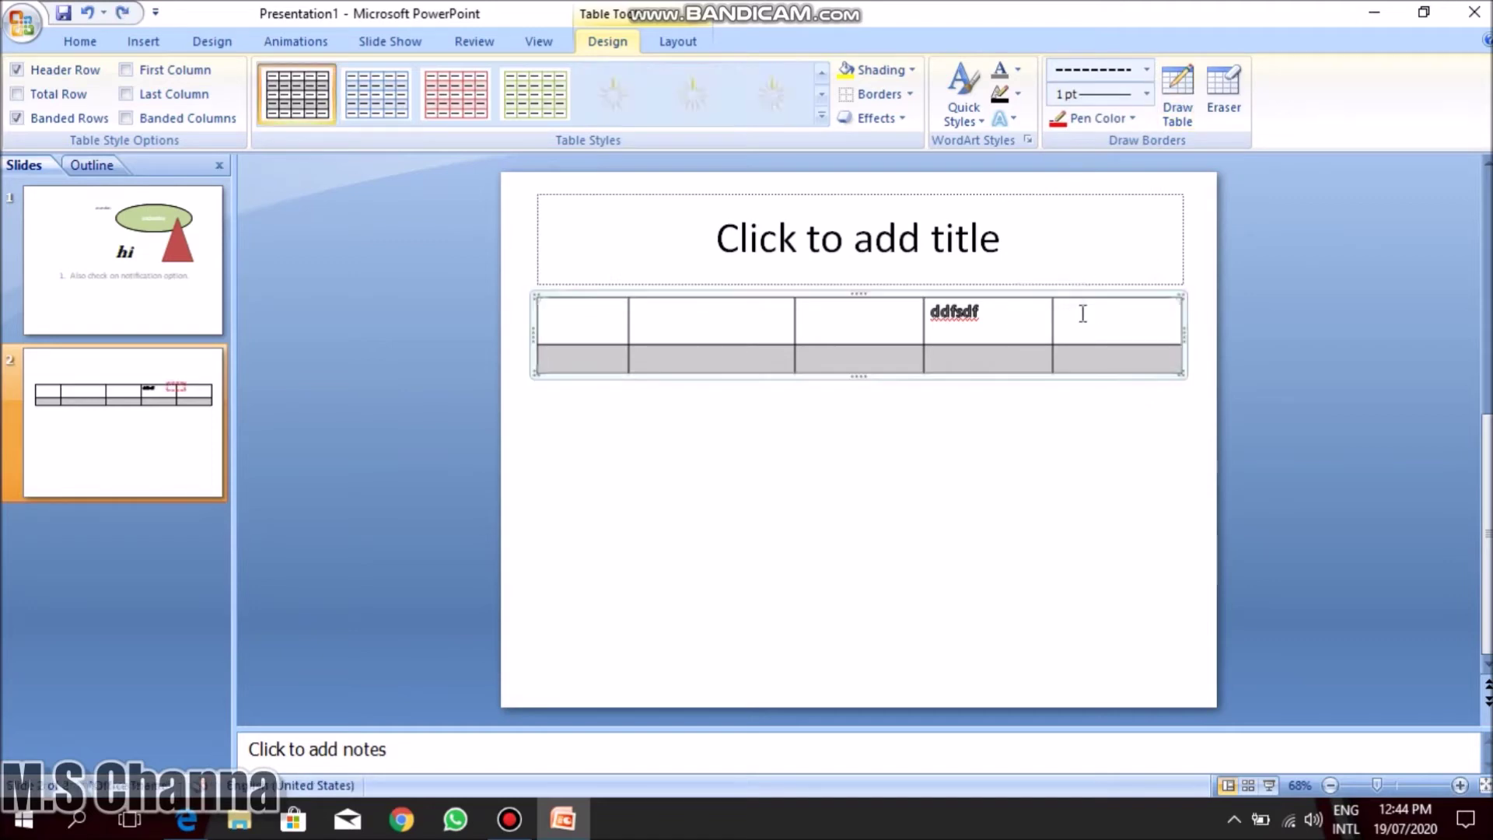
Draw a red dash-dot-dot border along the line between the two table rows.
{"action": "left_click", "coordinate": [1084, 121]}
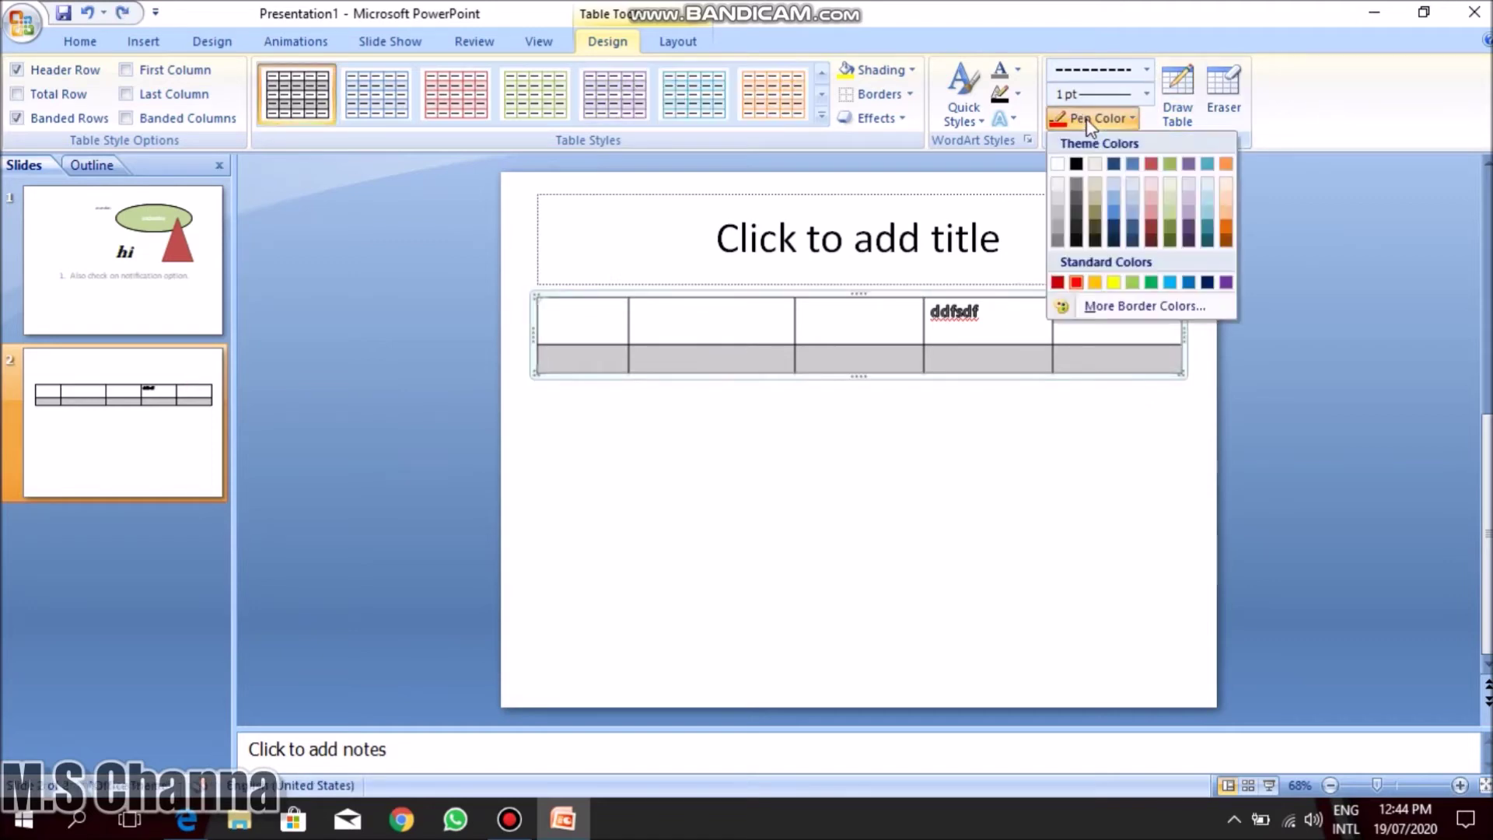
{"action": "left_click", "coordinate": [1123, 71]}
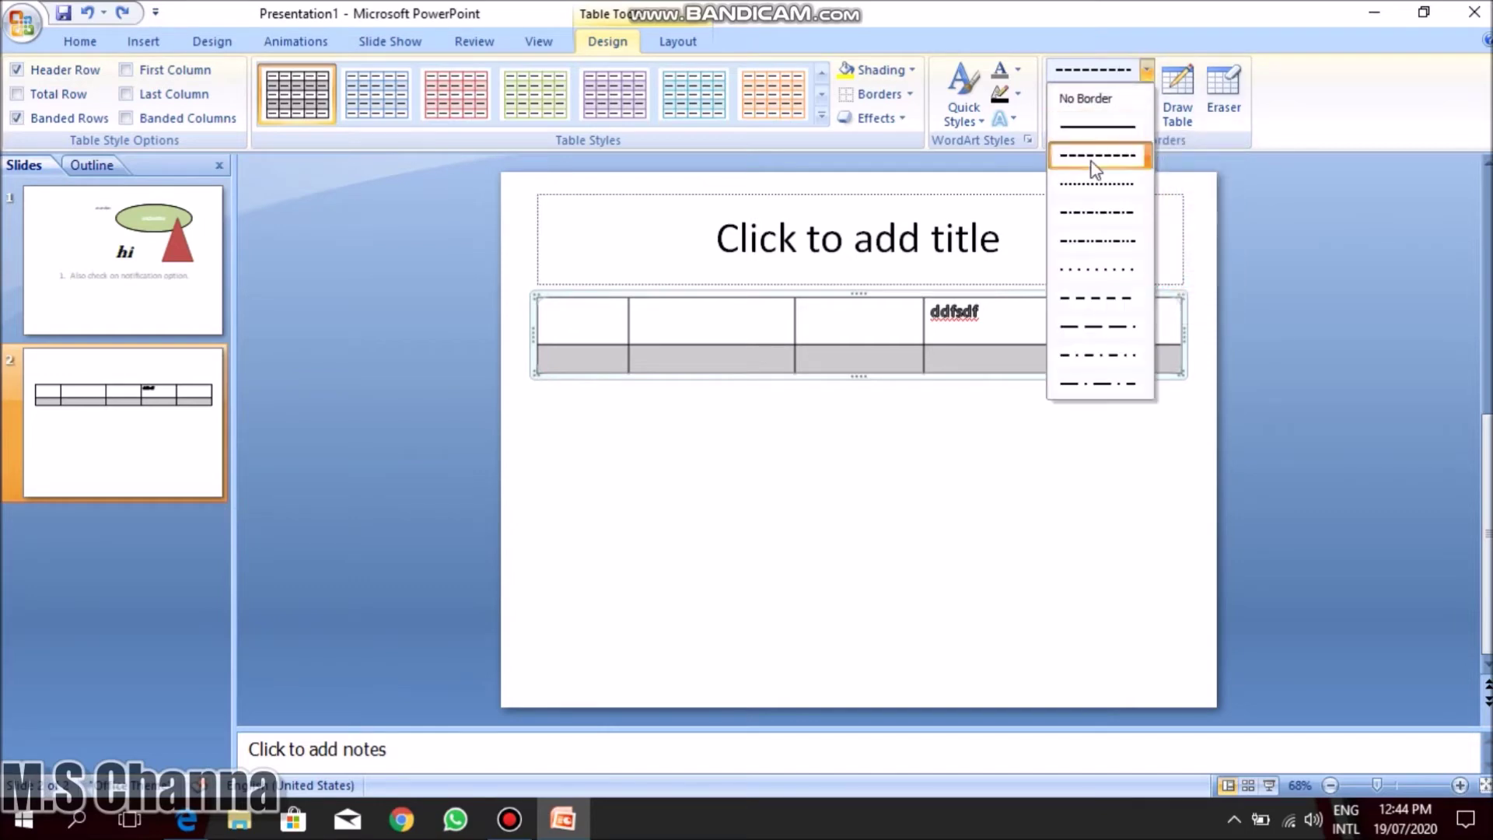
{"action": "left_click", "coordinate": [1091, 243]}
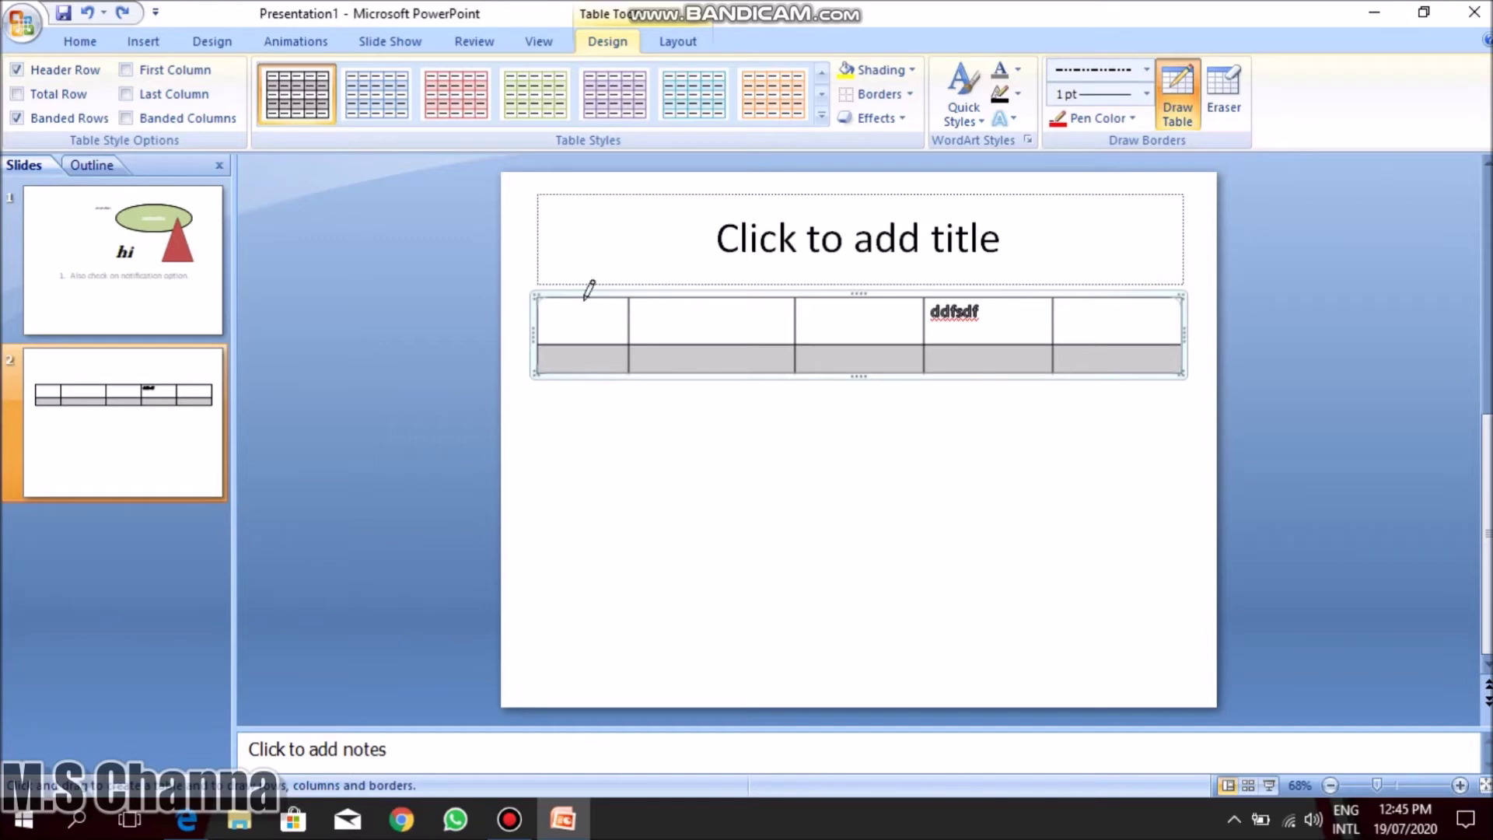
{"action": "left_click_drag", "start_coordinate": [616, 342], "coordinate": [662, 362]}
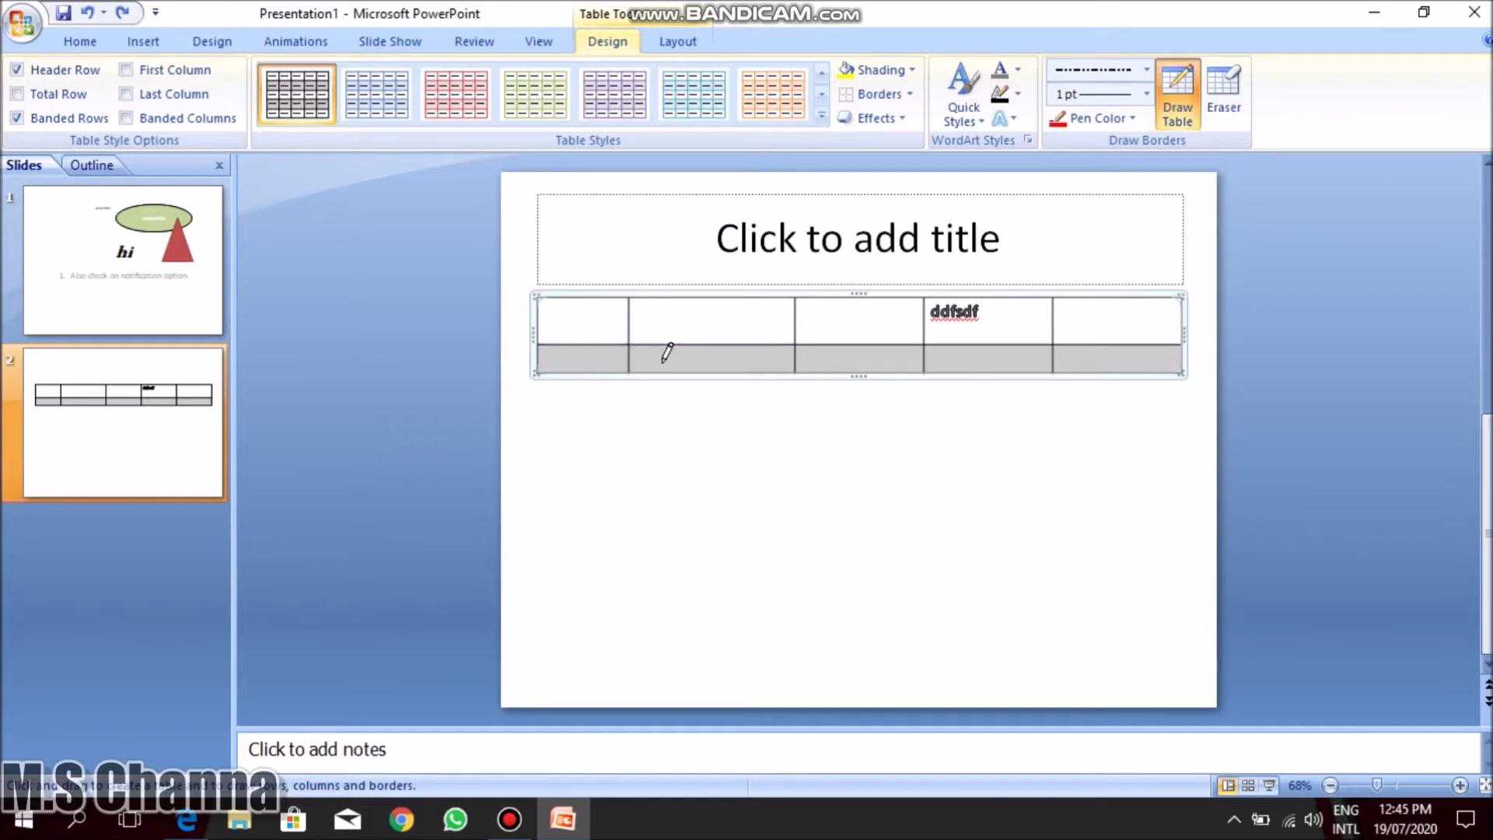
{"action": "left_click", "coordinate": [846, 343]}
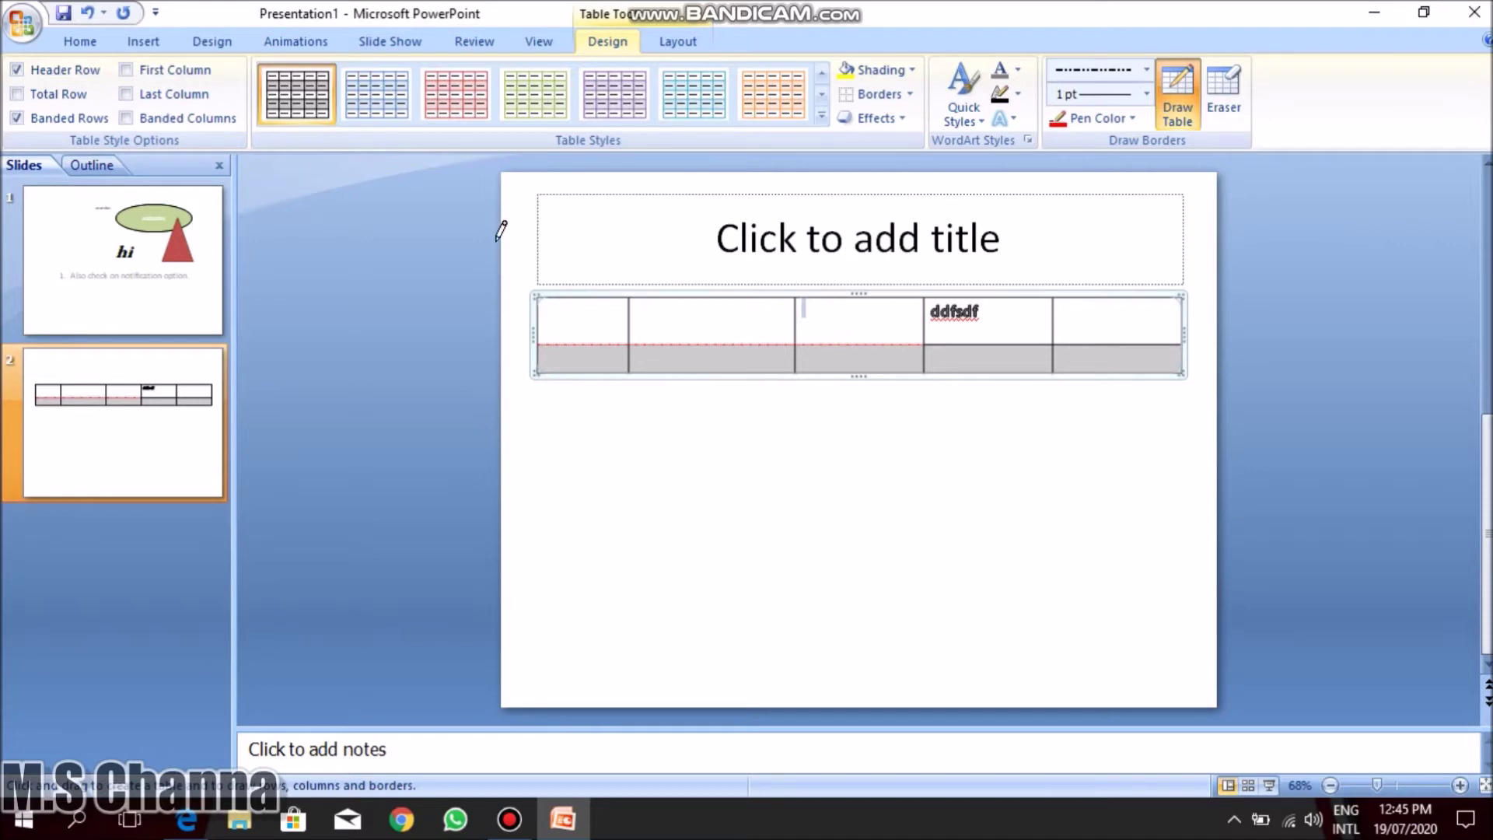
Delete the ddfsdf text from the fourth cell and turn off border drawing.
{"action": "key", "text": "shift+Right"}
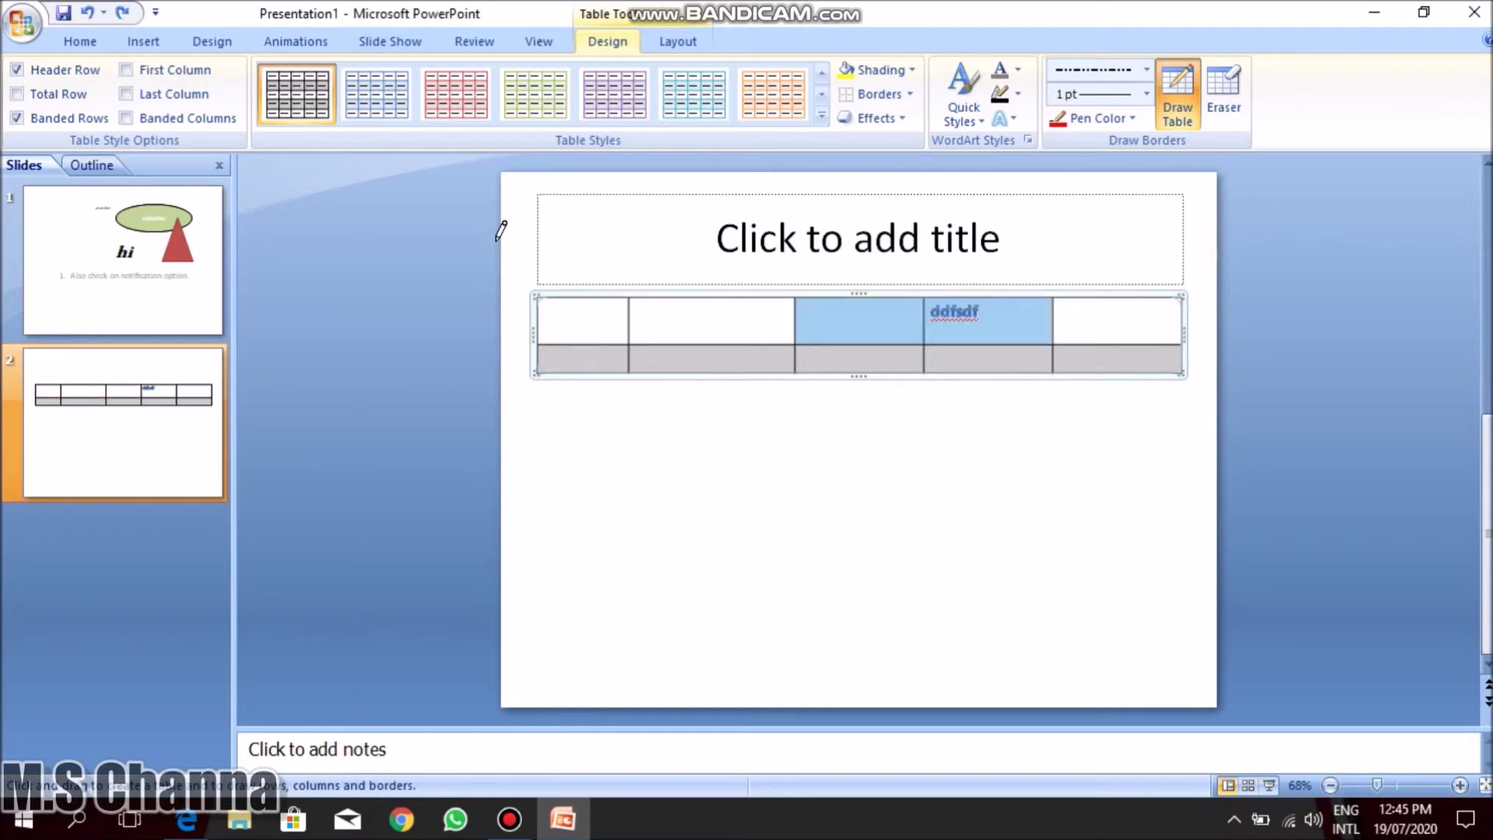
{"action": "left_click", "coordinate": [148, 42]}
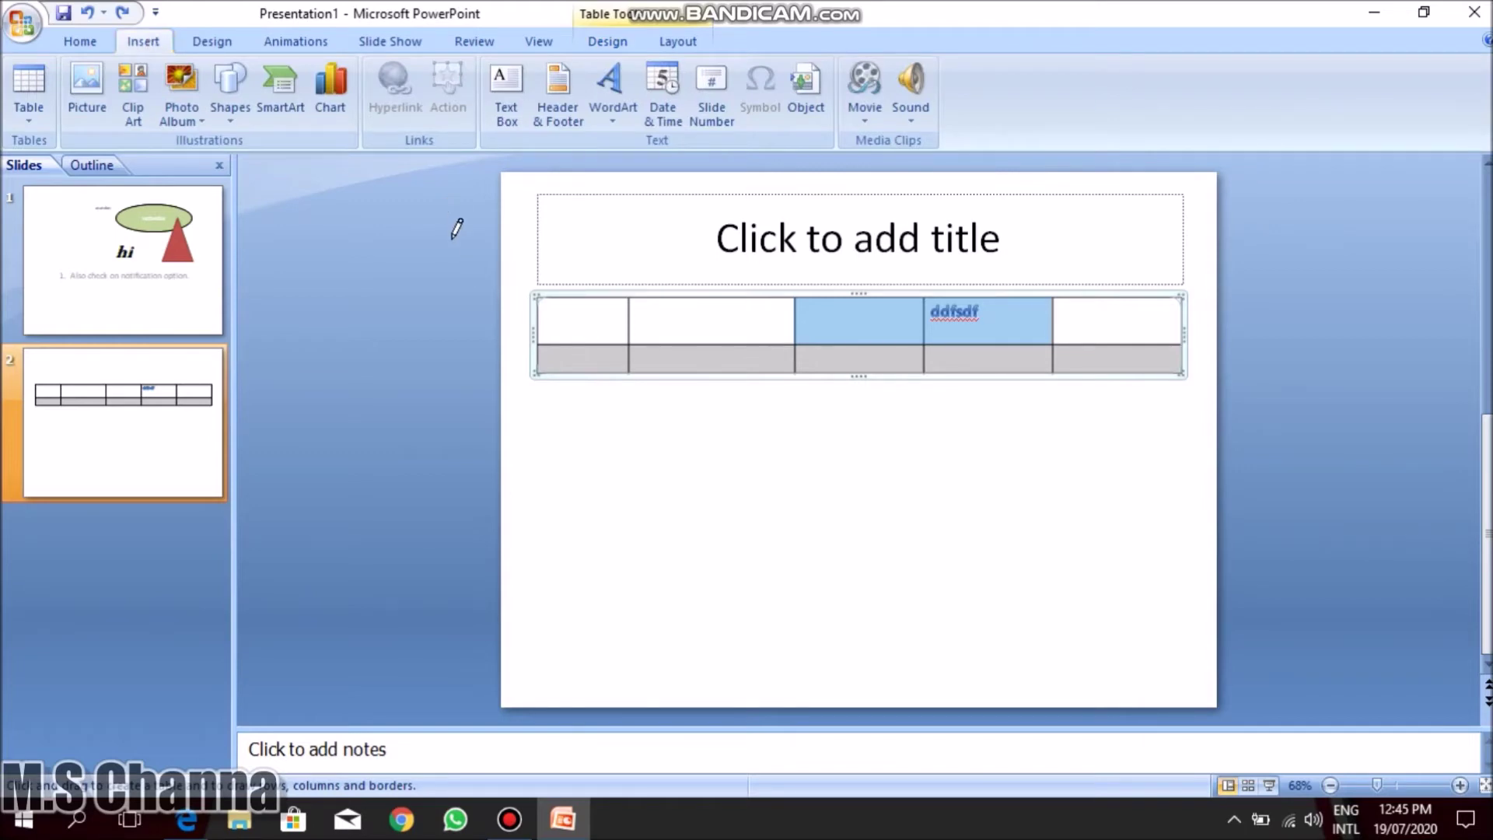
{"action": "key", "text": "ctrl+z"}
{"action": "key", "text": "ctrl+z"}
{"action": "key", "text": "ctrl+z"}
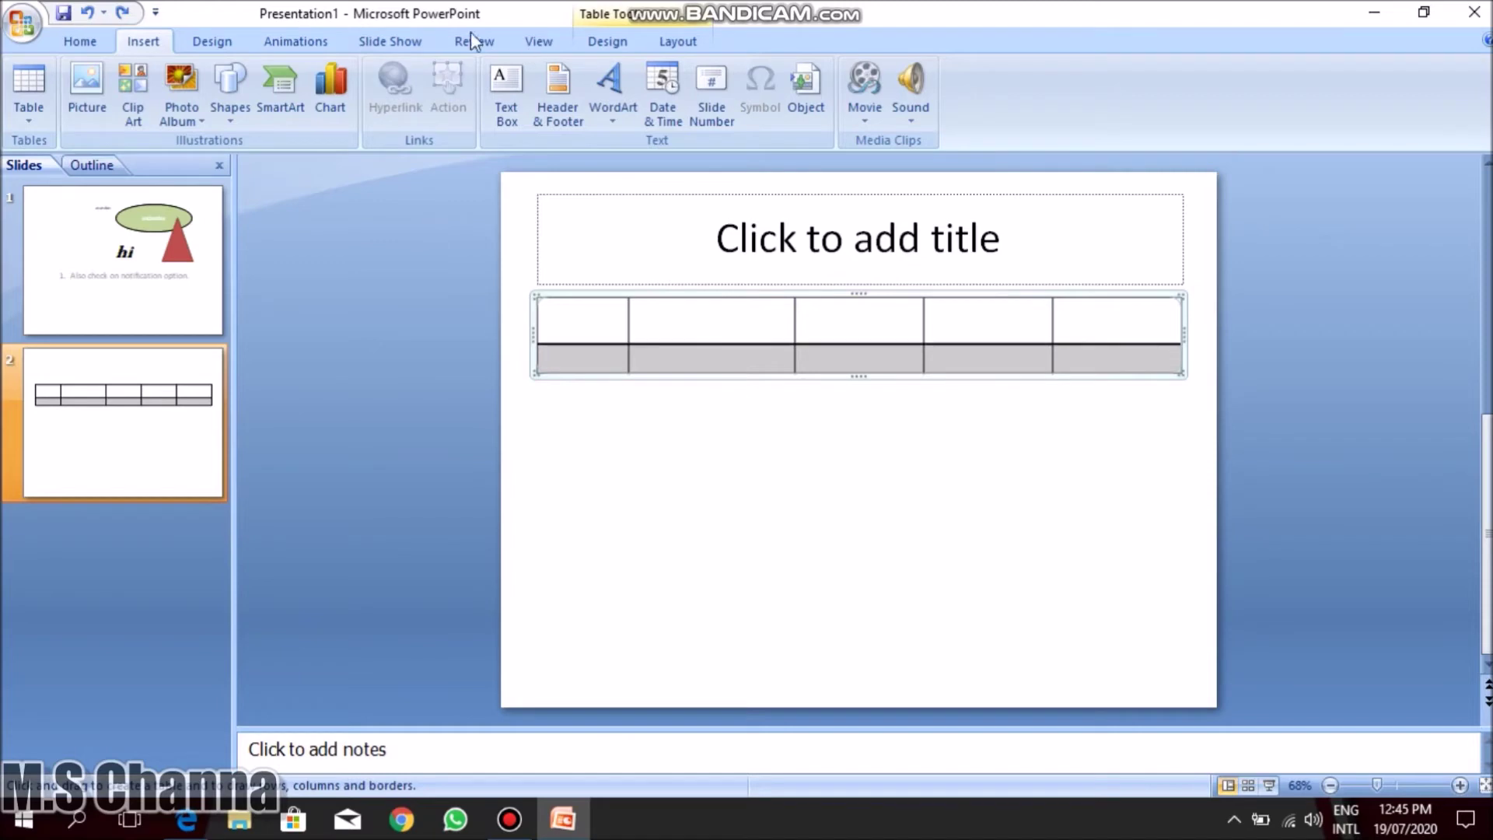
{"action": "left_click", "coordinate": [618, 44]}
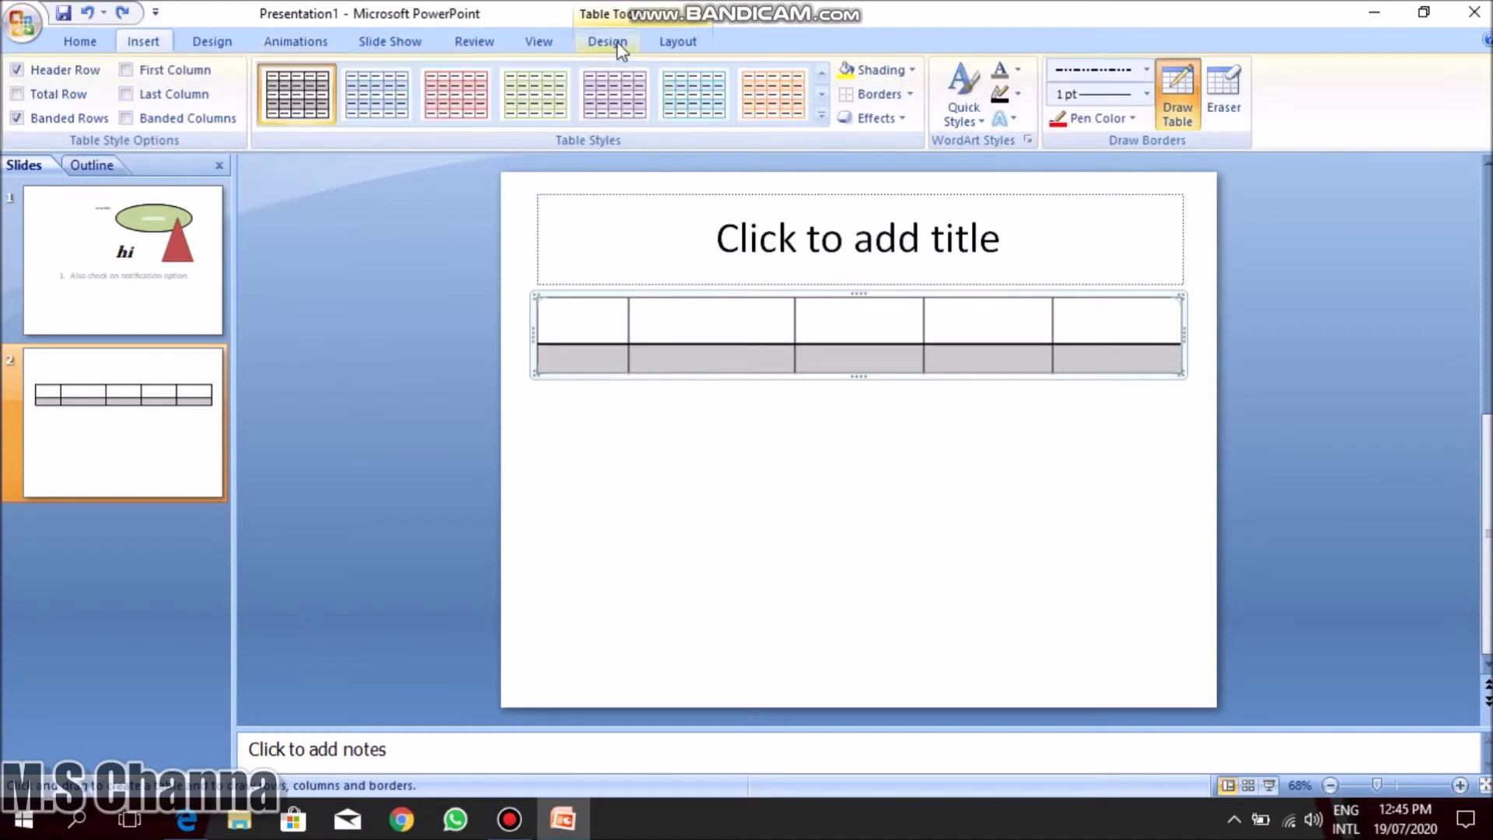
{"action": "left_click", "coordinate": [1176, 109]}
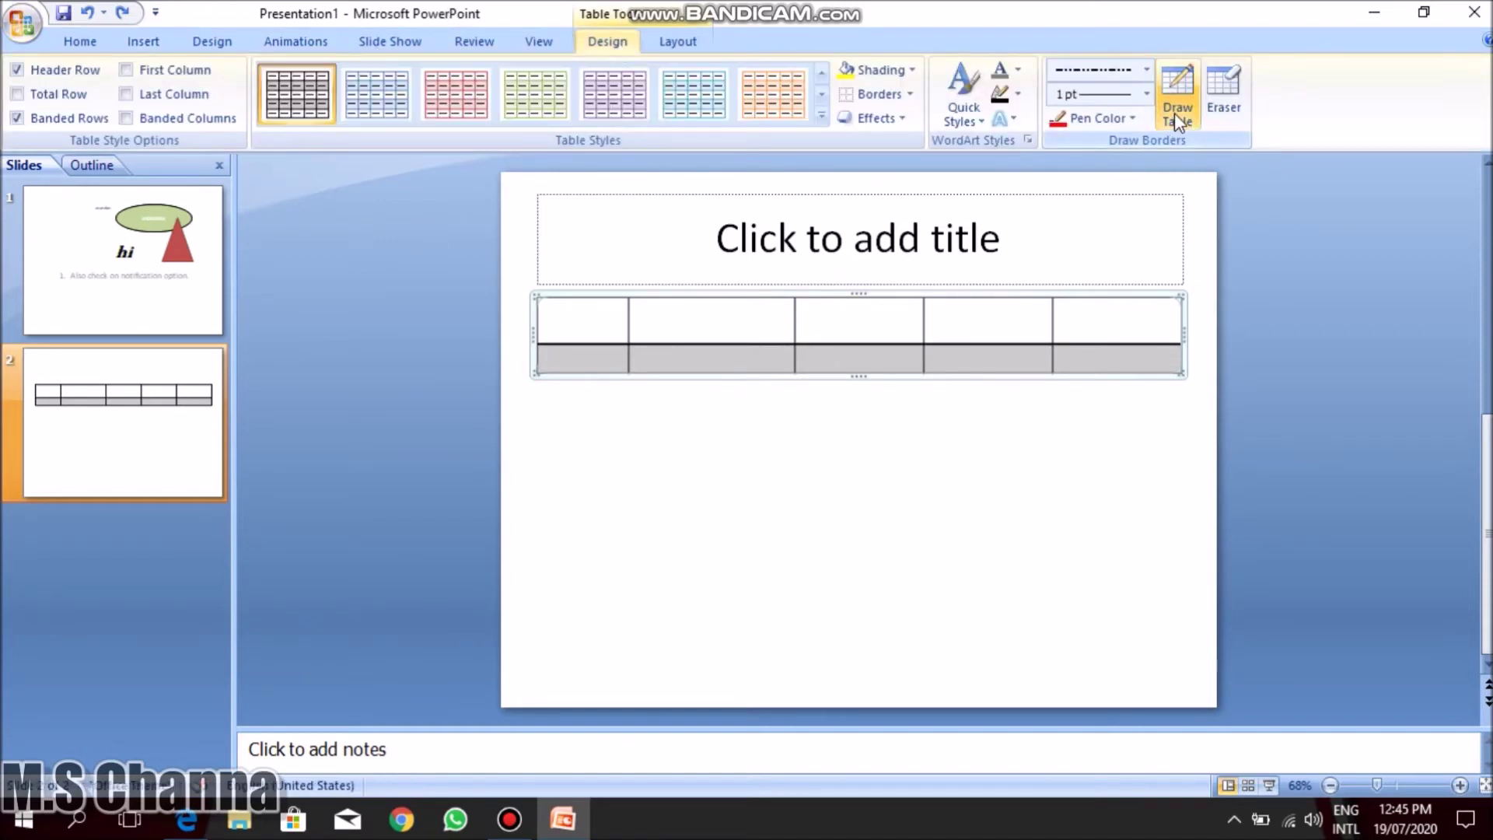
{"action": "left_click", "coordinate": [145, 41]}
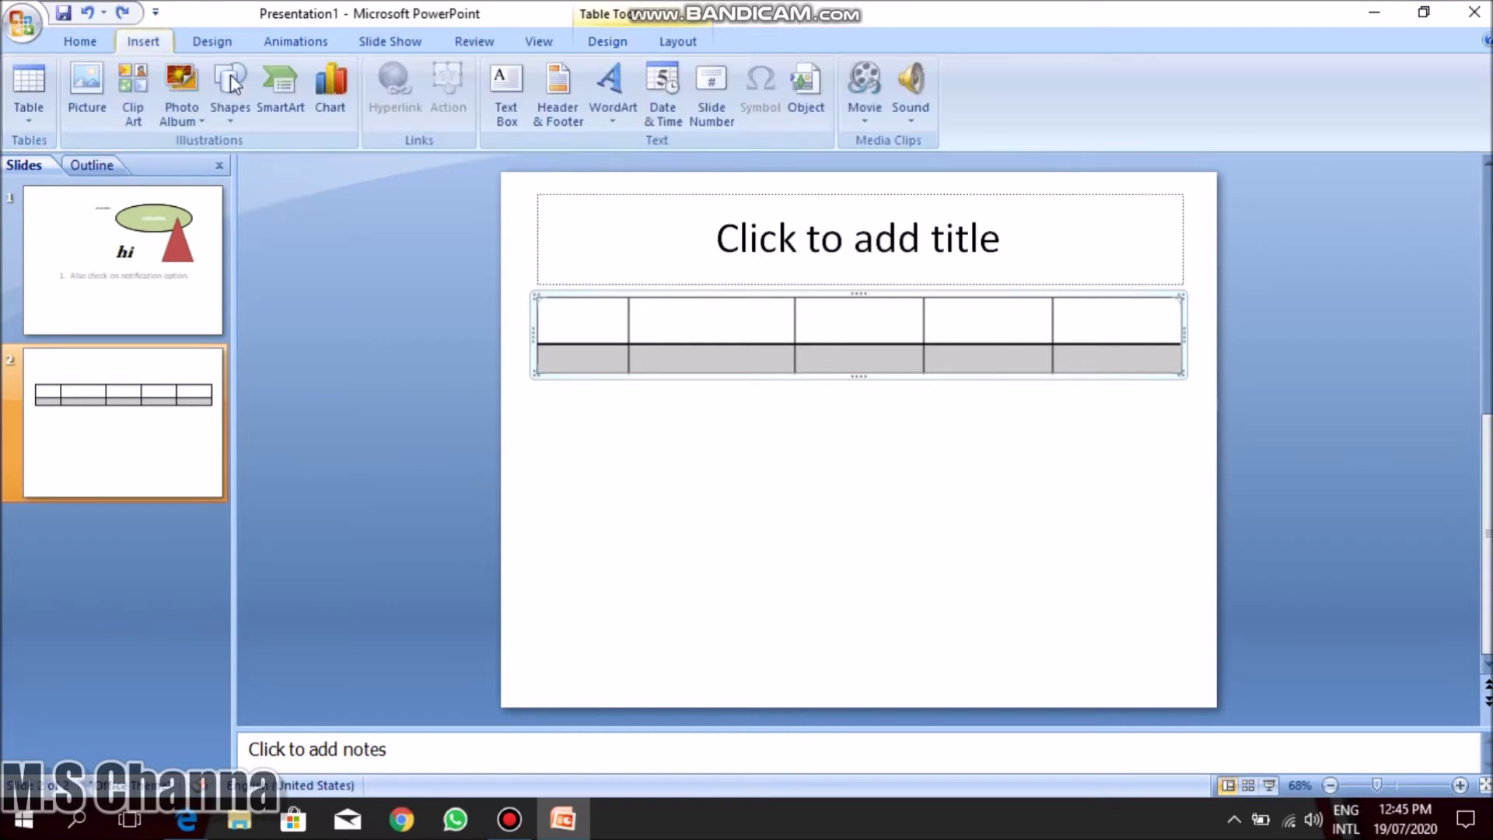
Insert the WhatsApp logo picture and resize it to 14.93 × 17.91 cm, keeping it upright.
{"action": "left_click", "coordinate": [74, 121]}
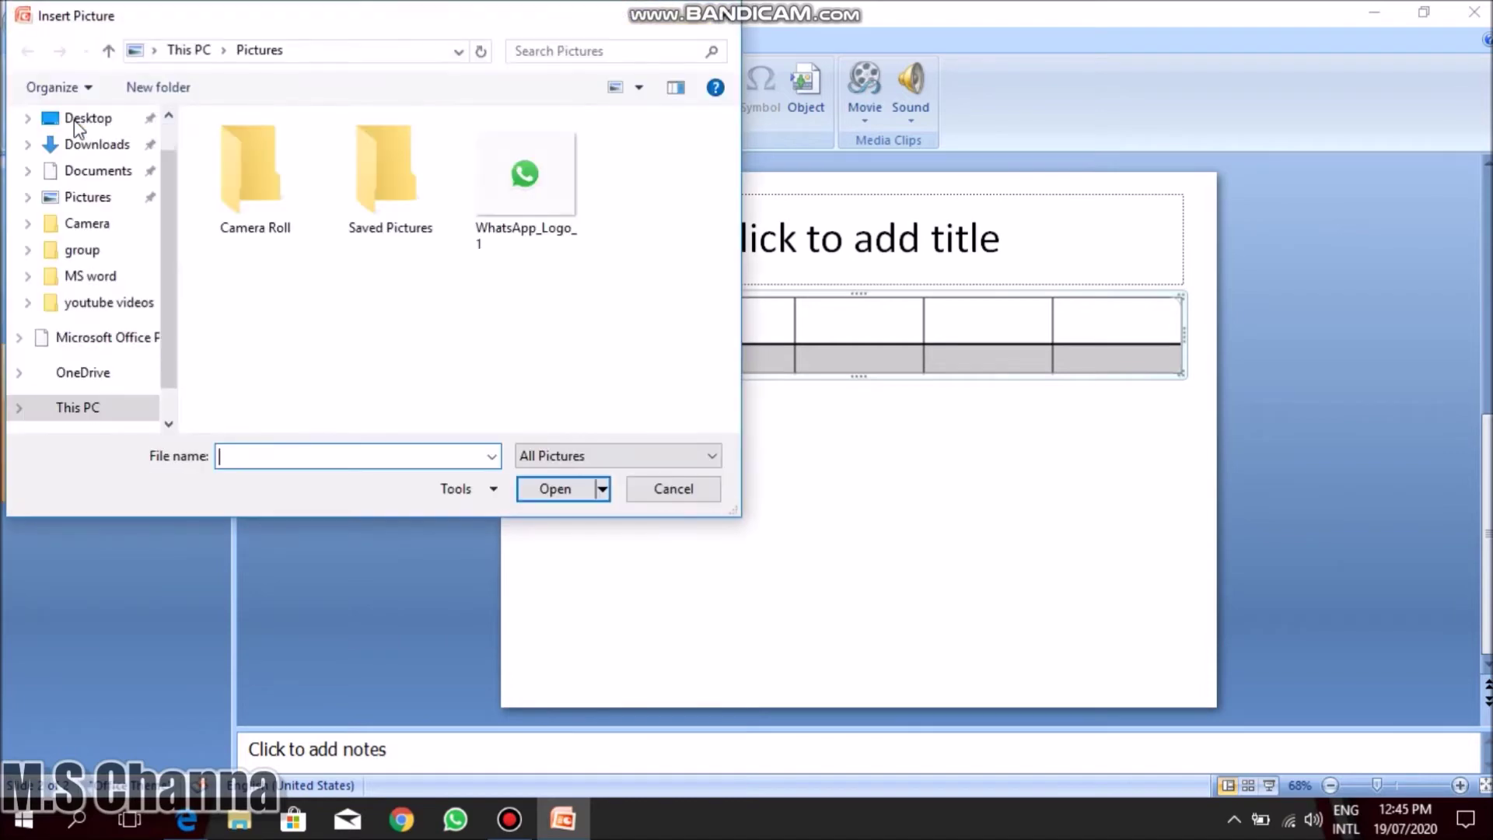
{"action": "double_click", "coordinate": [505, 177]}
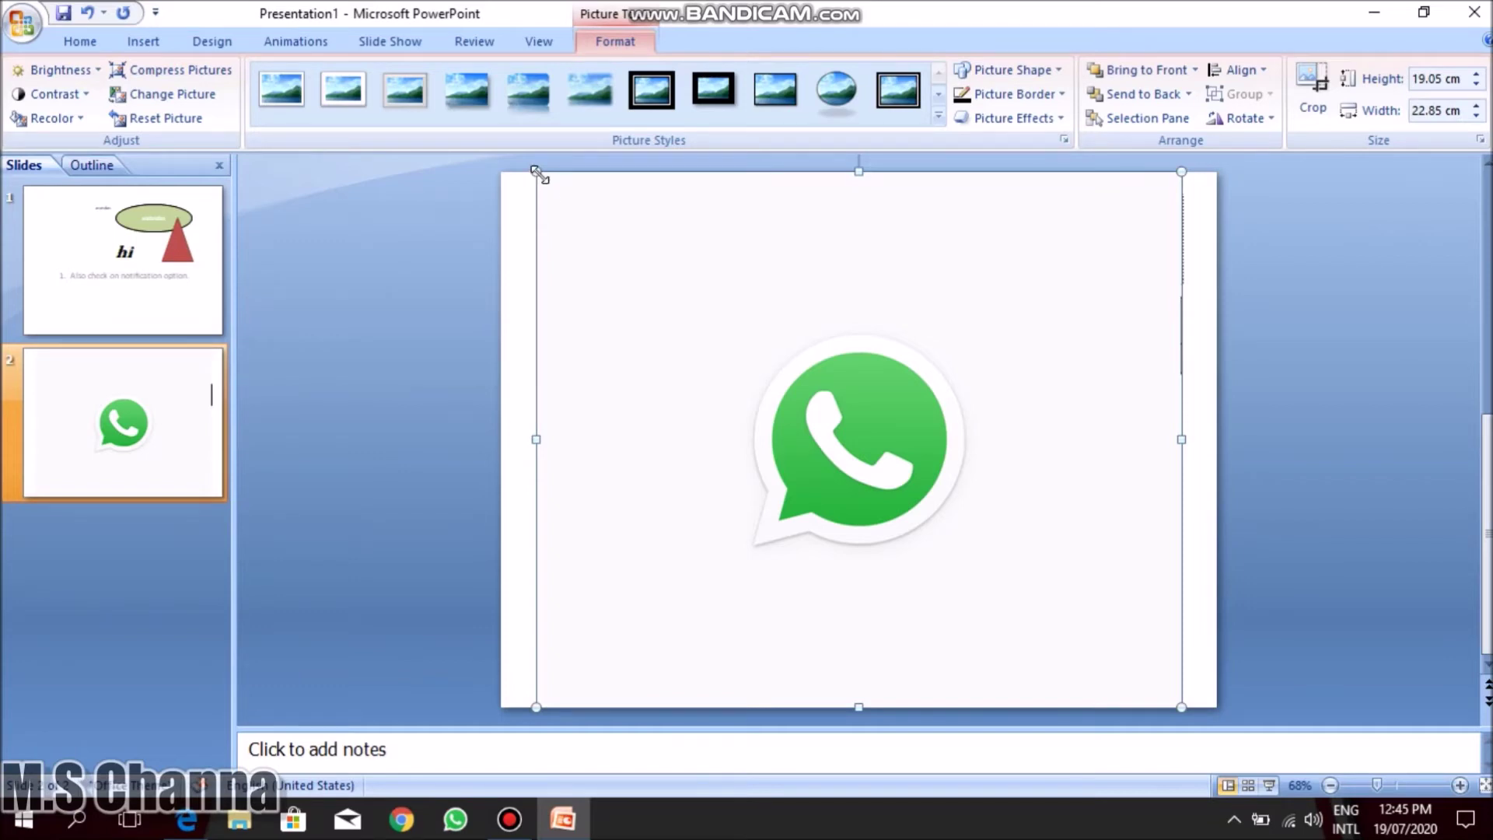
{"action": "left_click_drag", "start_coordinate": [536, 171], "coordinate": [675, 287]}
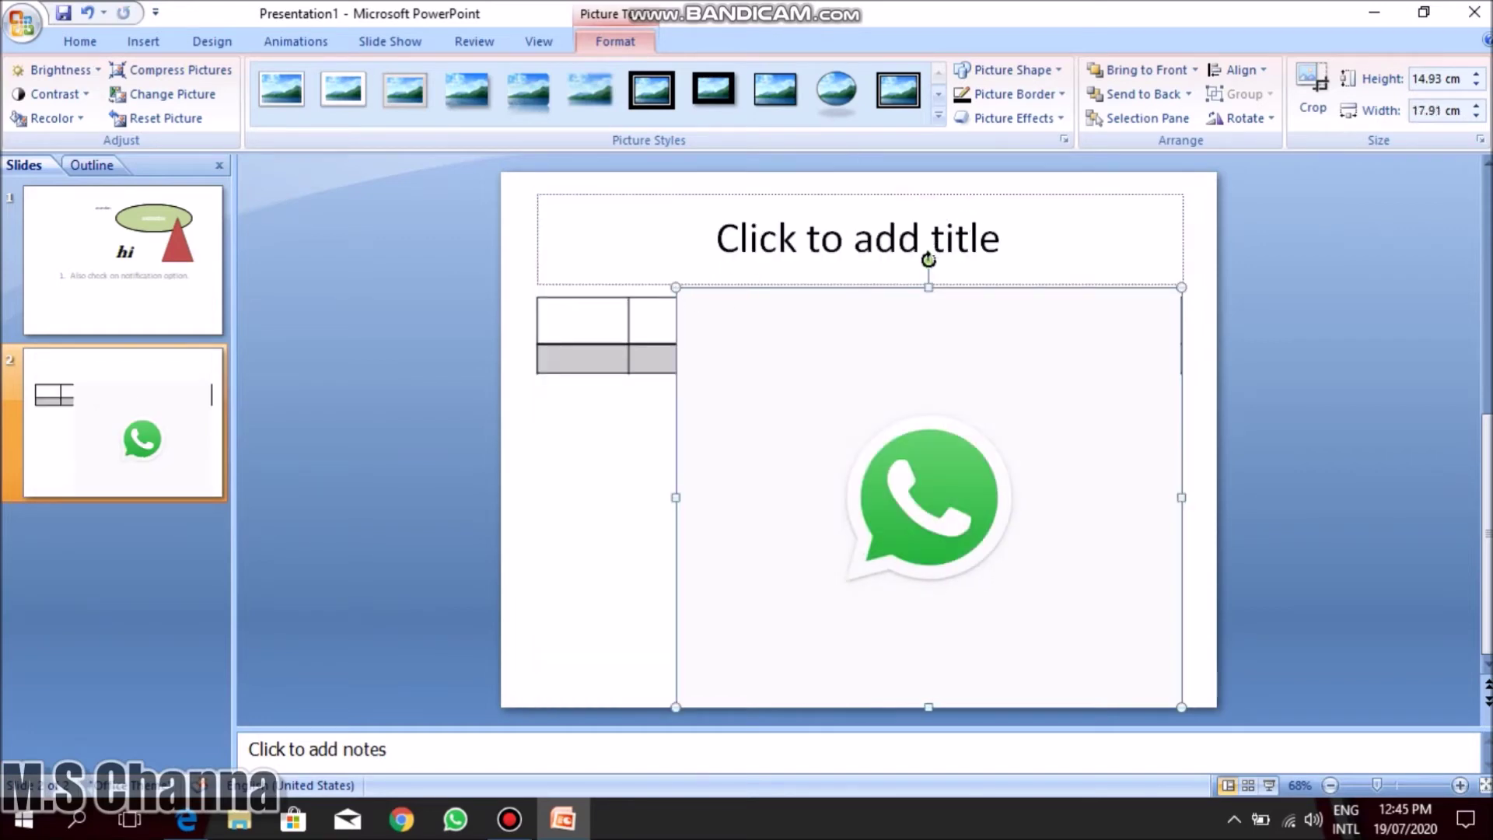
{"action": "left_click_drag", "start_coordinate": [928, 259], "coordinate": [1027, 296]}
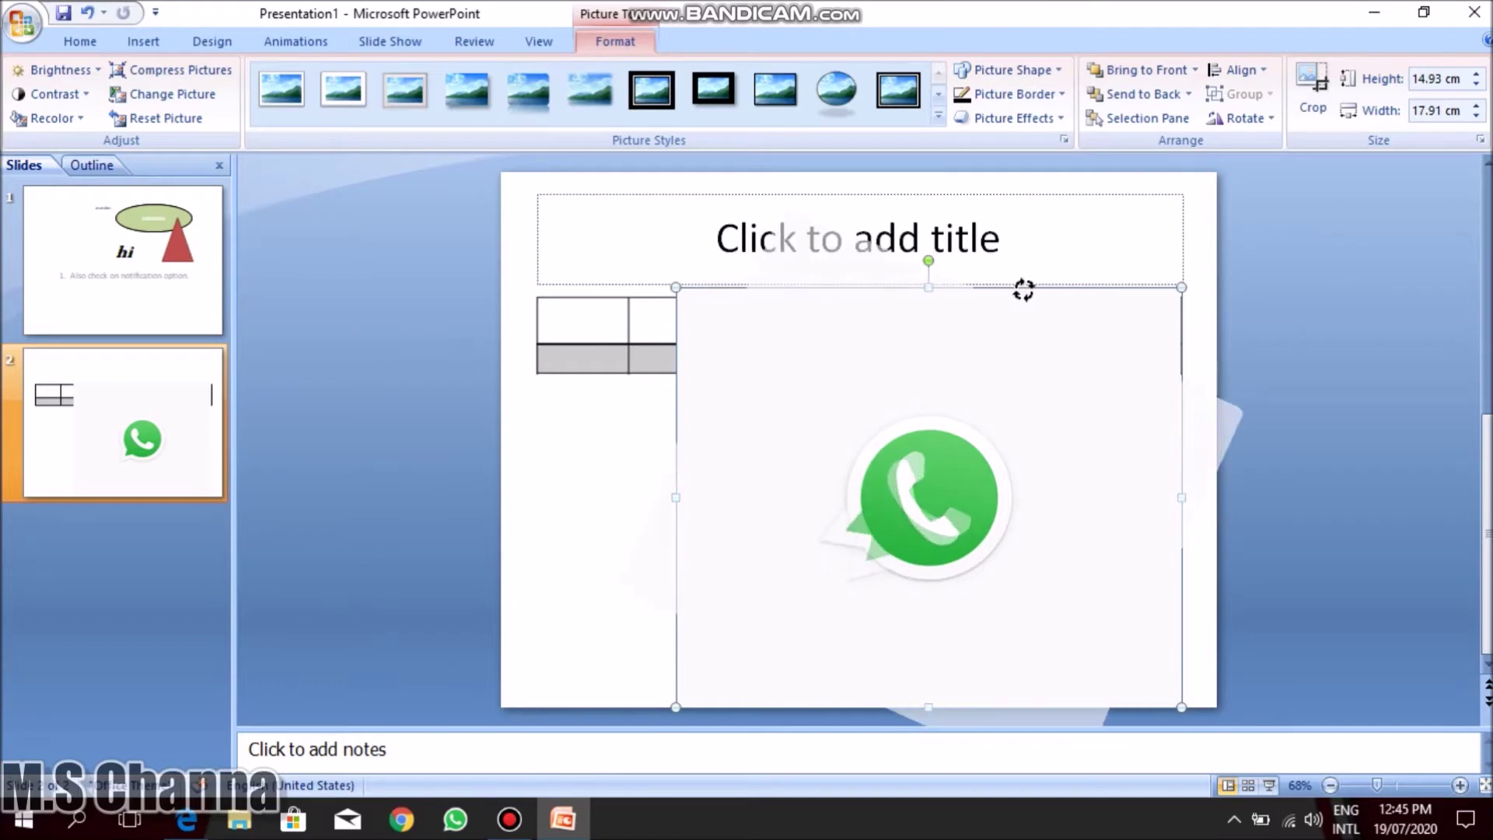
{"action": "key", "text": "ctrl+z"}
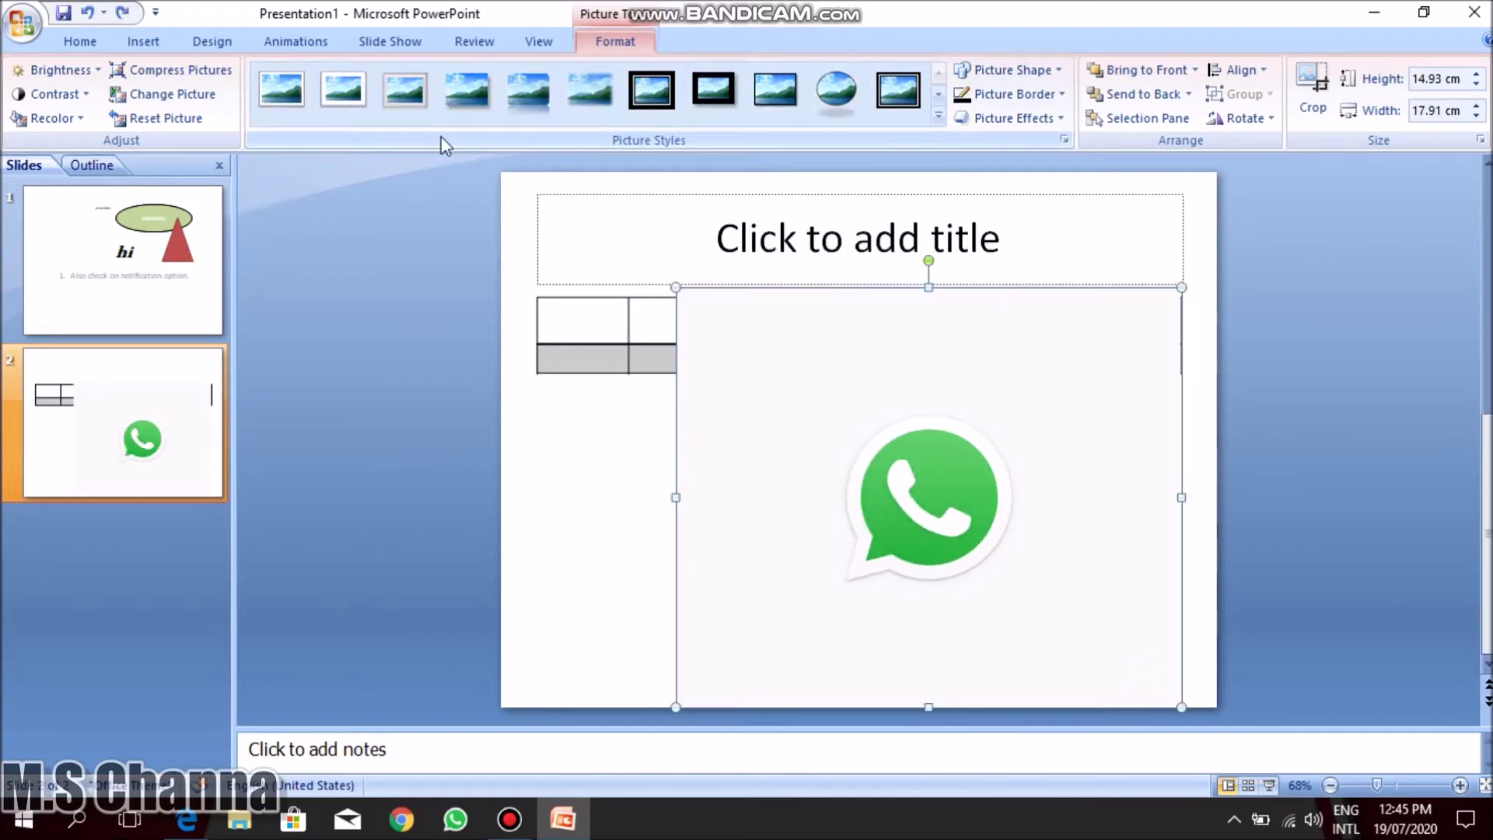
Raise the WhatsApp picture's contrast to +40%, leaving brightness and colour unchanged.
{"action": "left_click", "coordinate": [78, 72]}
{"action": "left_click", "coordinate": [88, 77]}
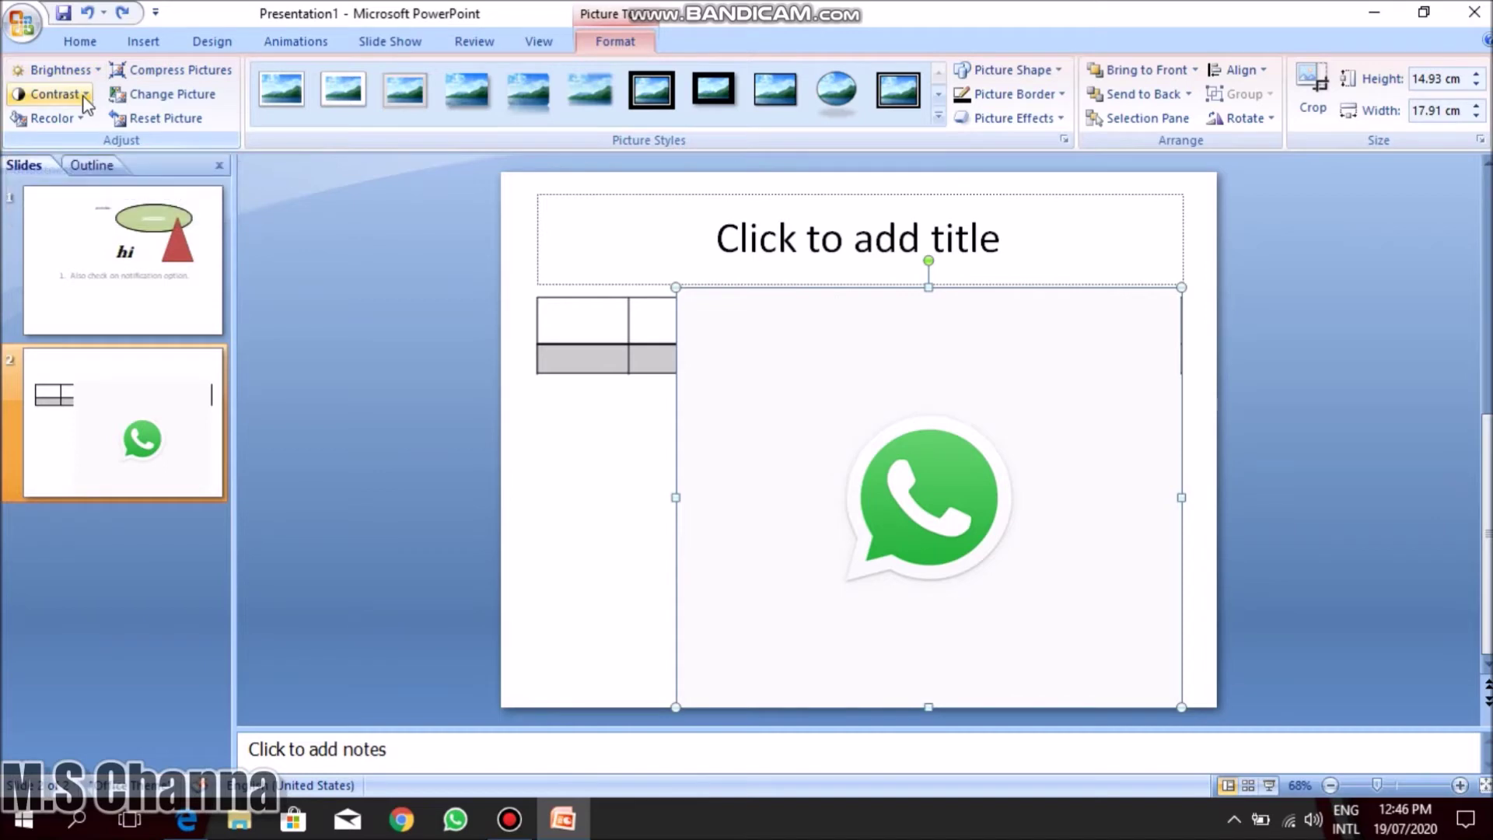
{"action": "left_click", "coordinate": [66, 94]}
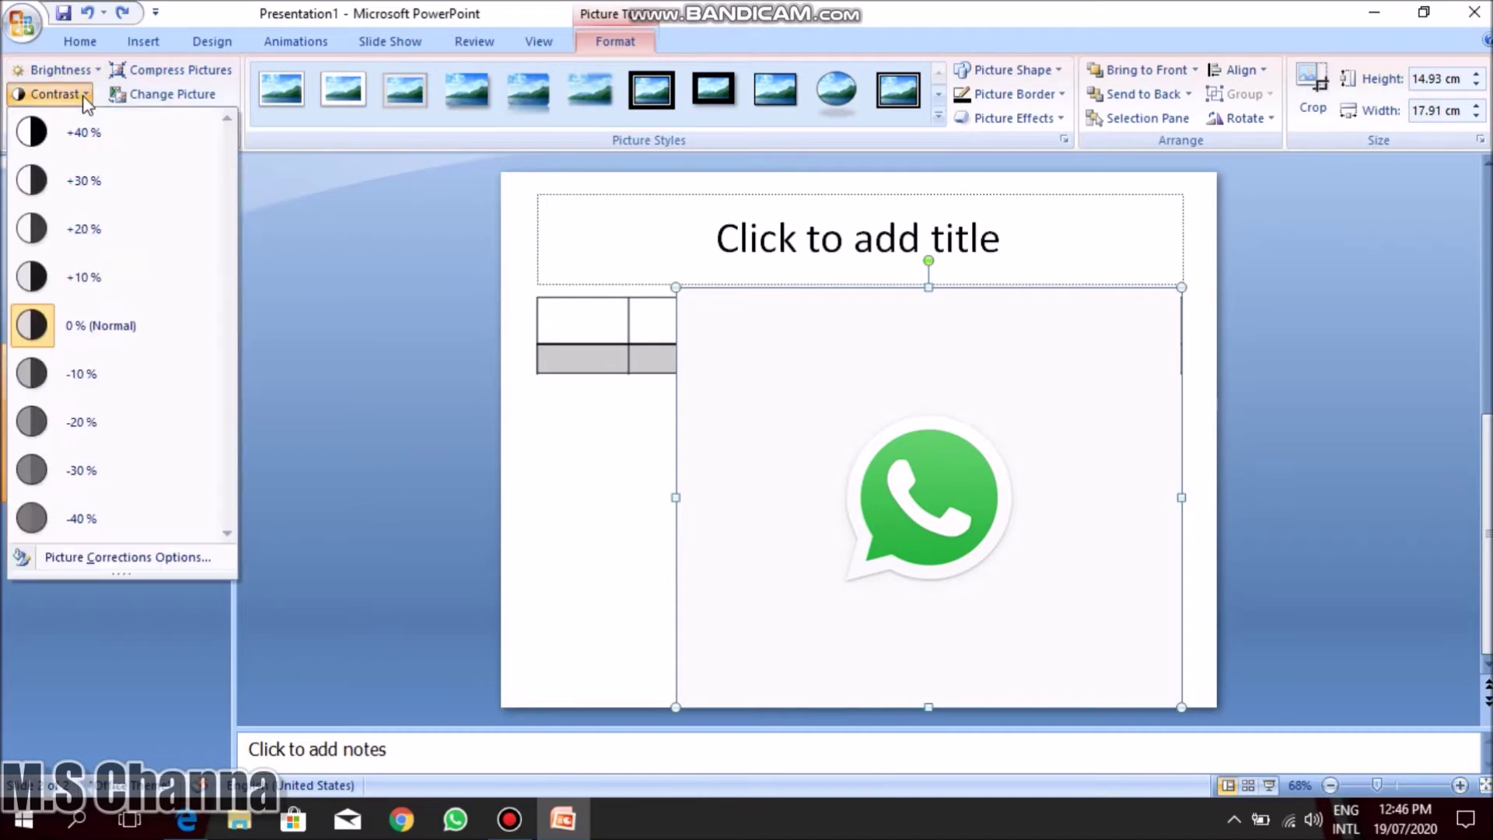
{"action": "left_click", "coordinate": [71, 155]}
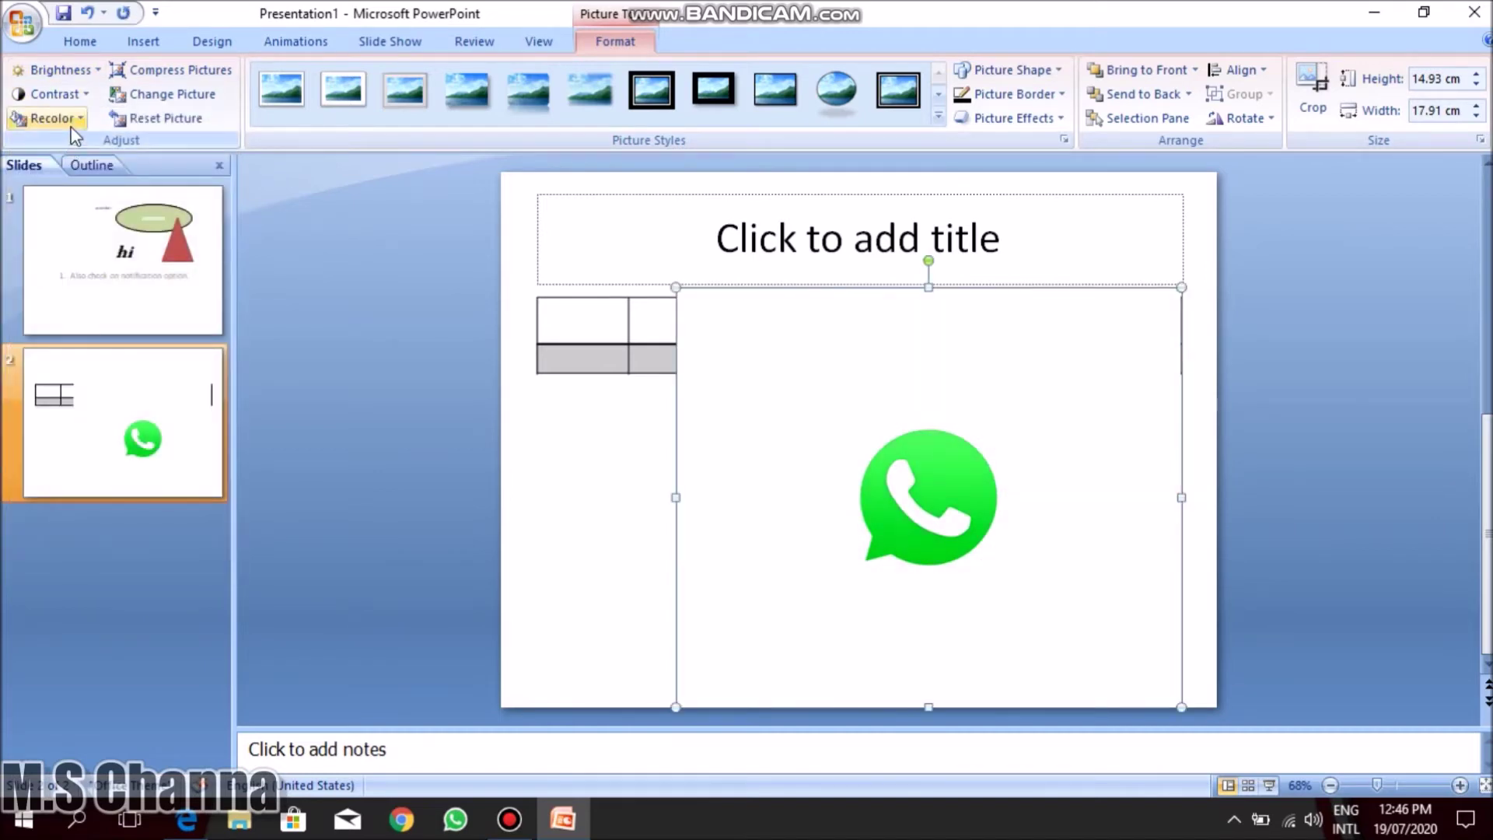
{"action": "left_click", "coordinate": [76, 125]}
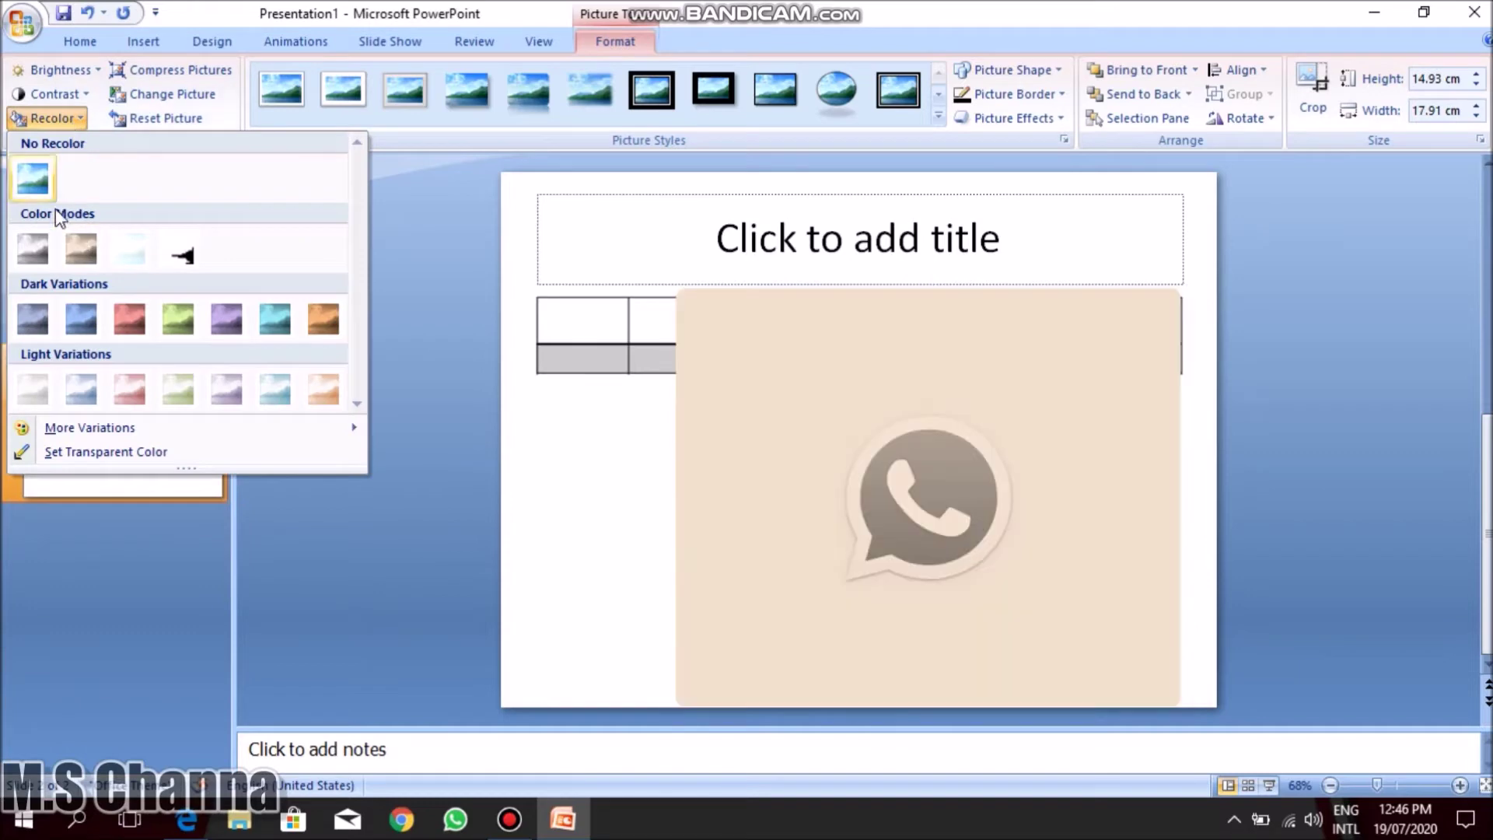
{"action": "left_click", "coordinate": [74, 123]}
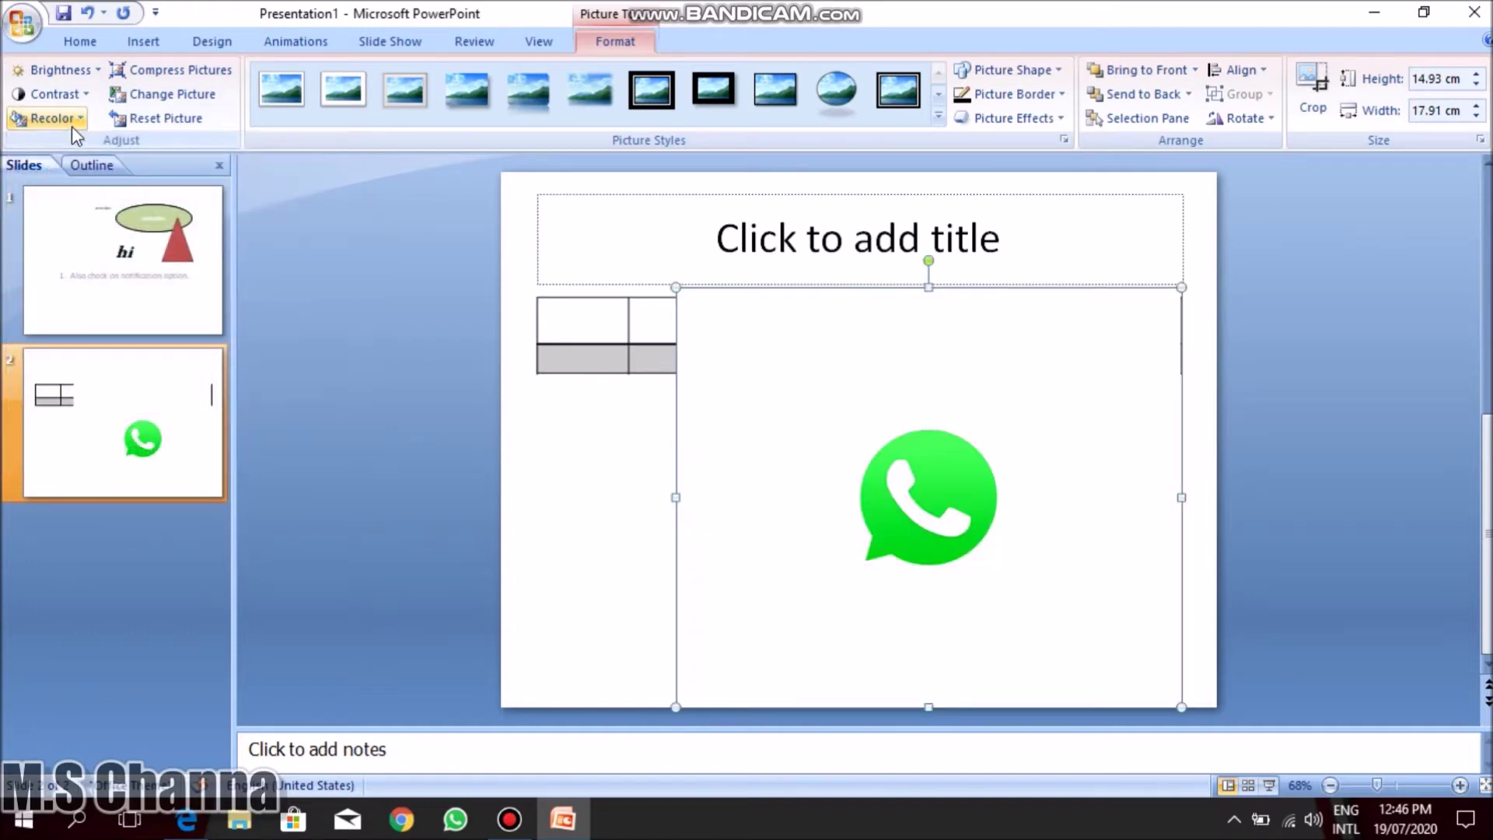
Compress the picture, then shrink it to 11.33 × 13.59 cm over the table's middle.
{"action": "left_click", "coordinate": [131, 74]}
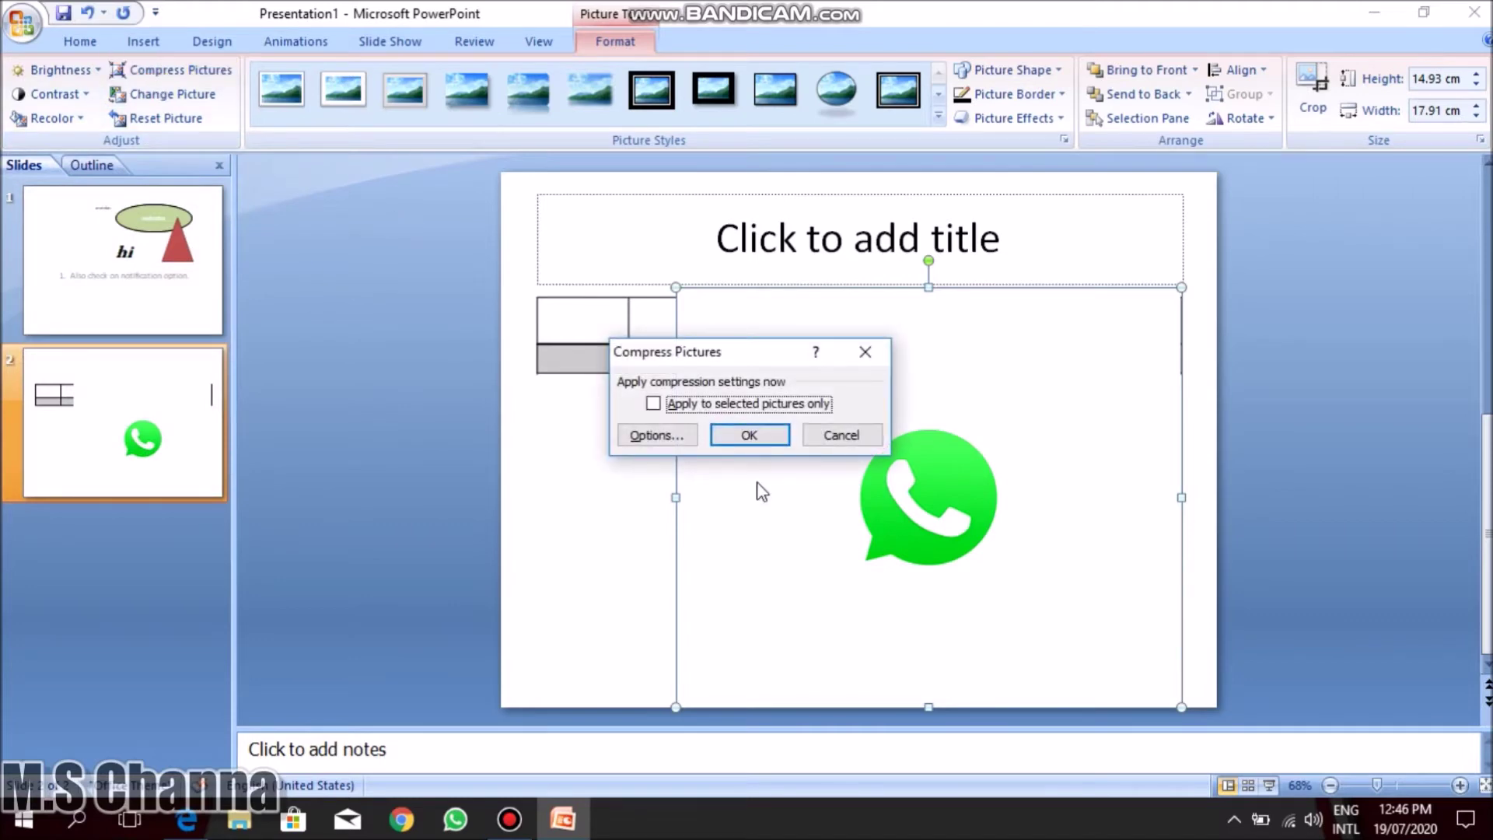
{"action": "left_click", "coordinate": [714, 432]}
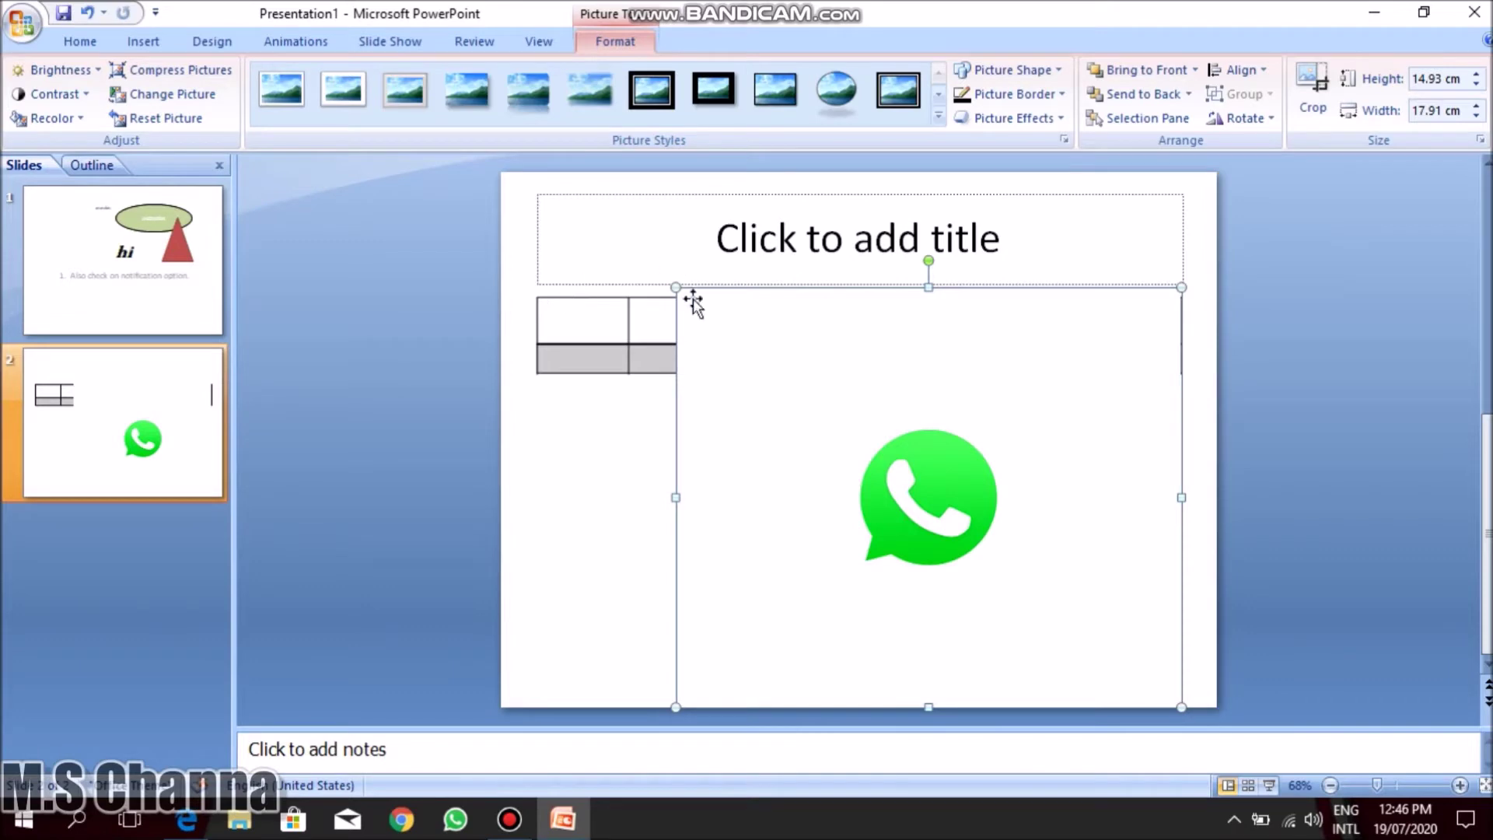
{"action": "left_click_drag", "start_coordinate": [676, 286], "coordinate": [797, 388]}
{"action": "left_click_drag", "start_coordinate": [907, 464], "coordinate": [827, 369]}
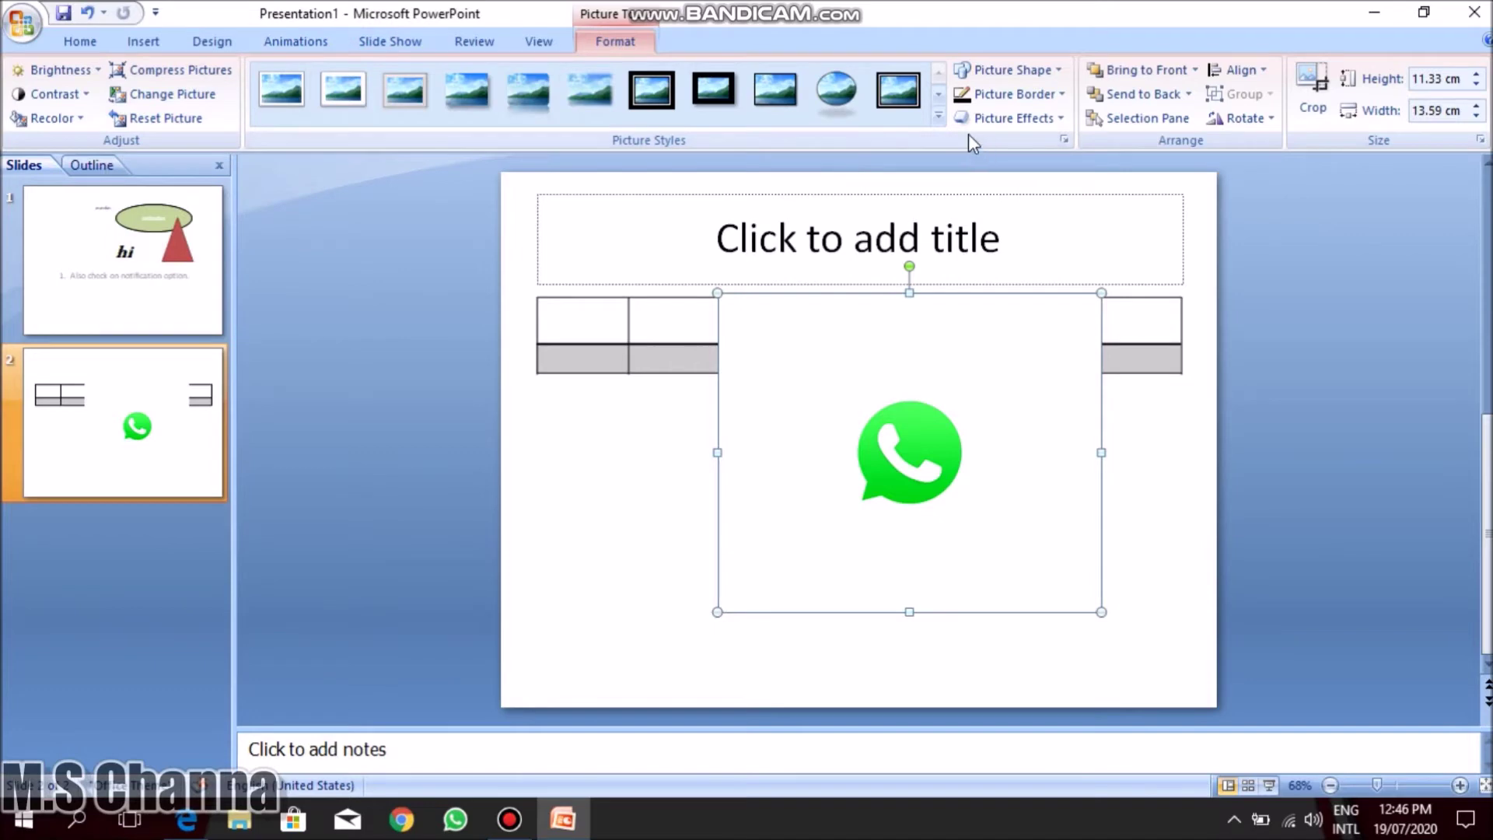
Apply an oval framed picture style with shadow, then reshape the picture to Flowchart: Punched Tape.
{"action": "left_click", "coordinate": [939, 116]}
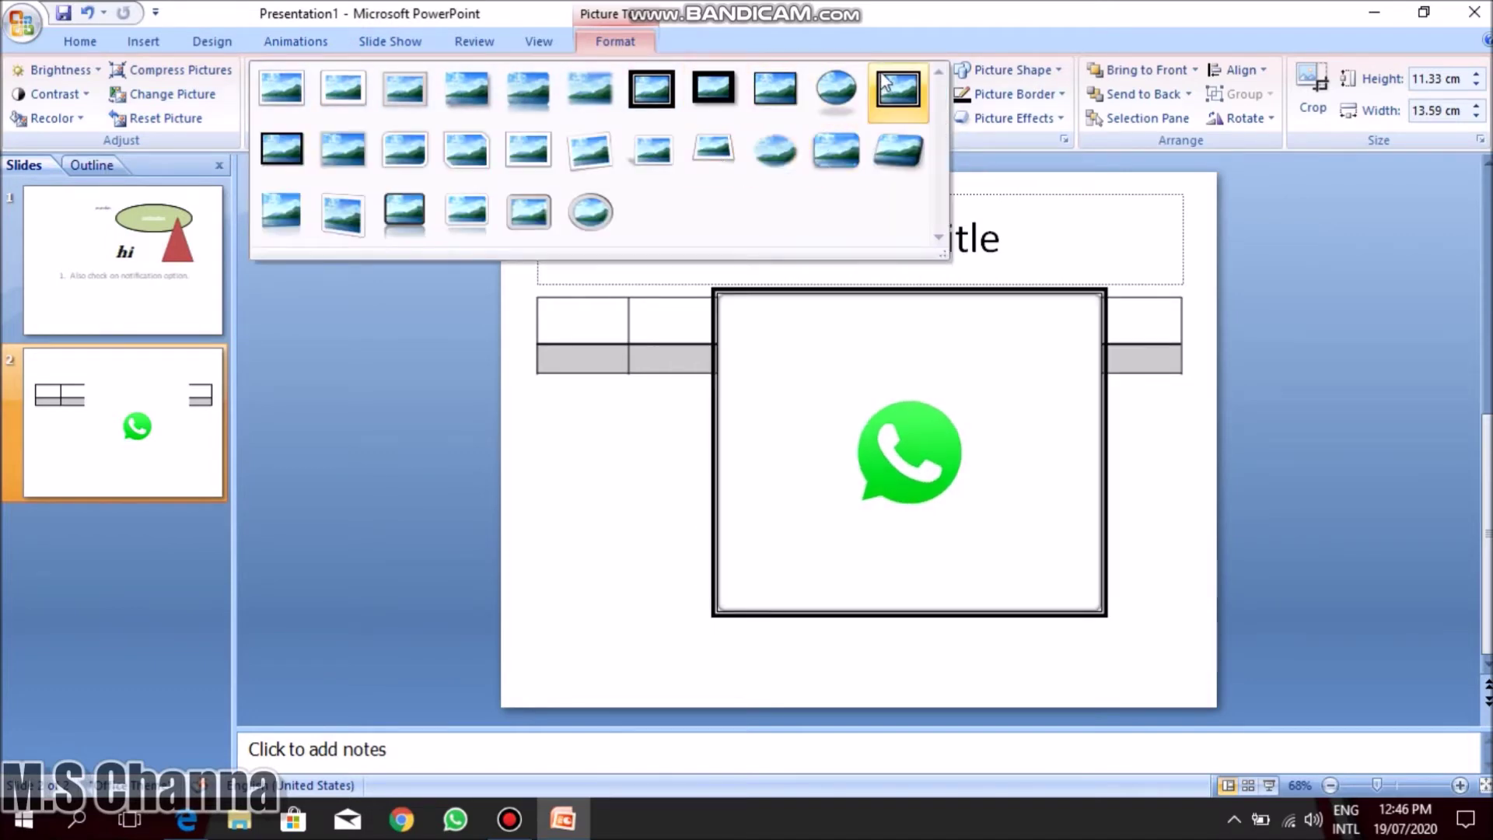
{"action": "left_click", "coordinate": [845, 84]}
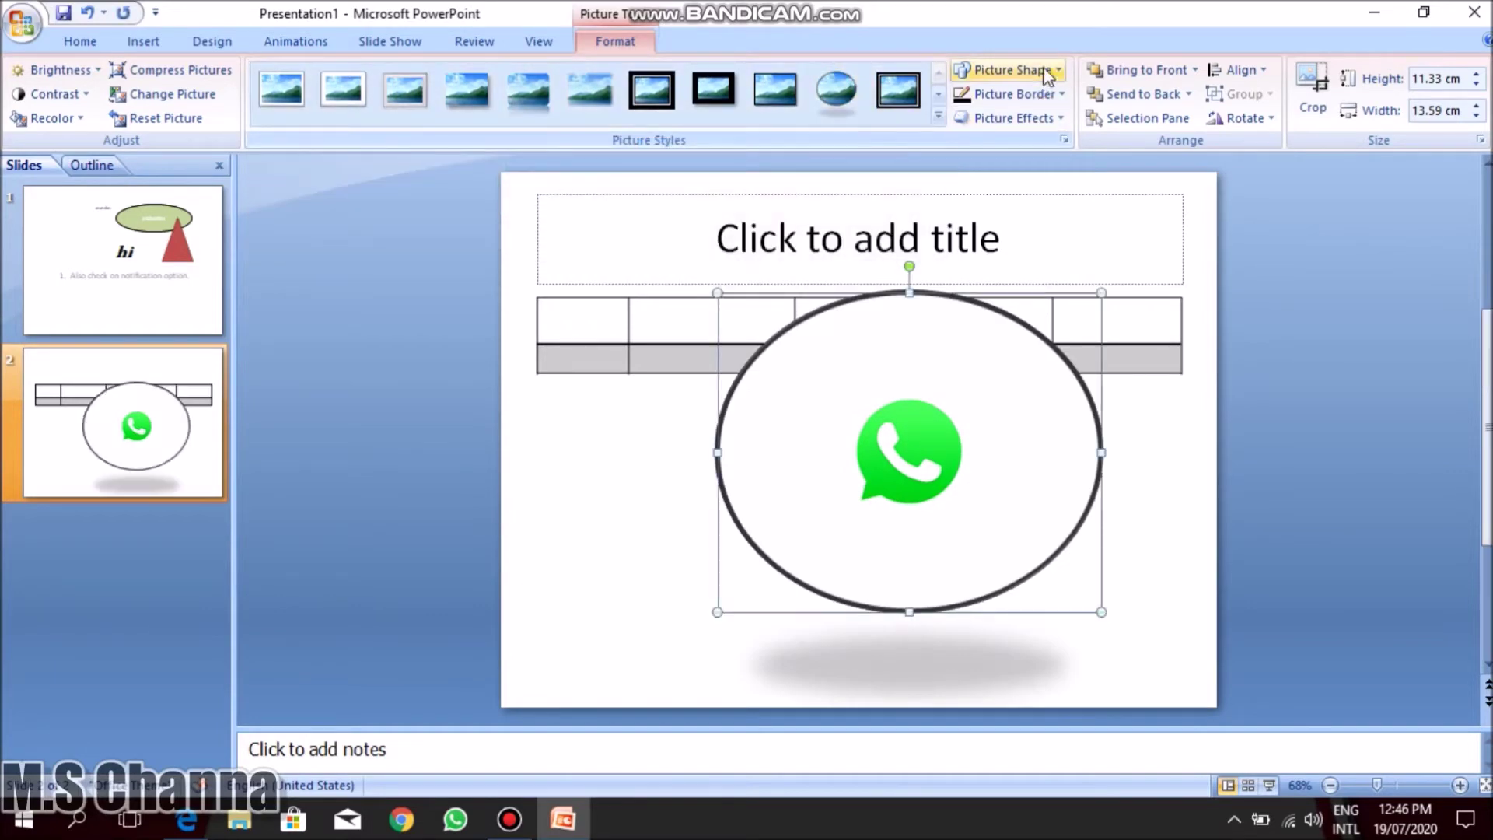
{"action": "left_click", "coordinate": [1048, 72]}
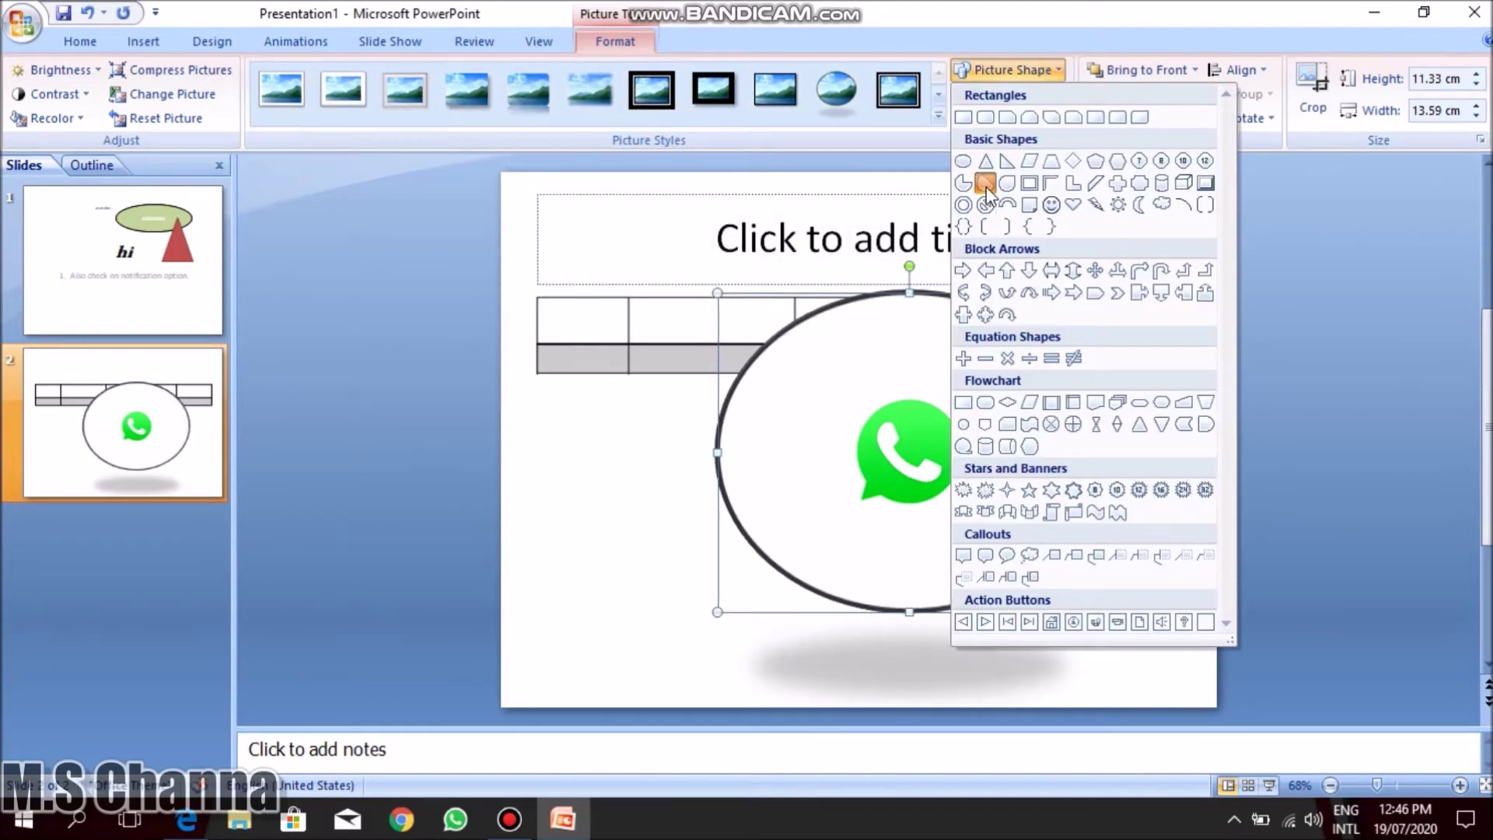
{"action": "left_click", "coordinate": [986, 187]}
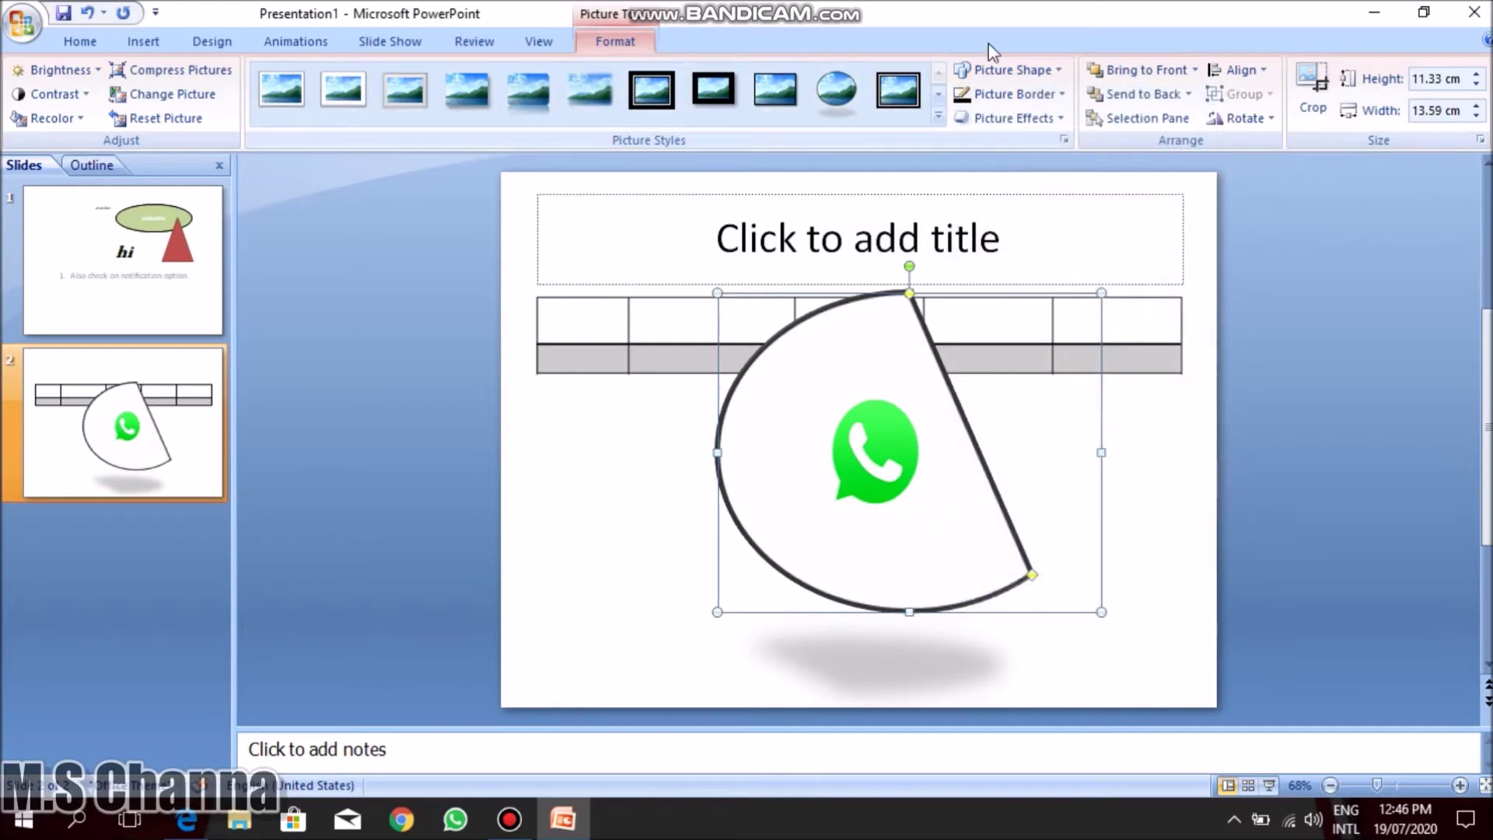
{"action": "left_click", "coordinate": [961, 70]}
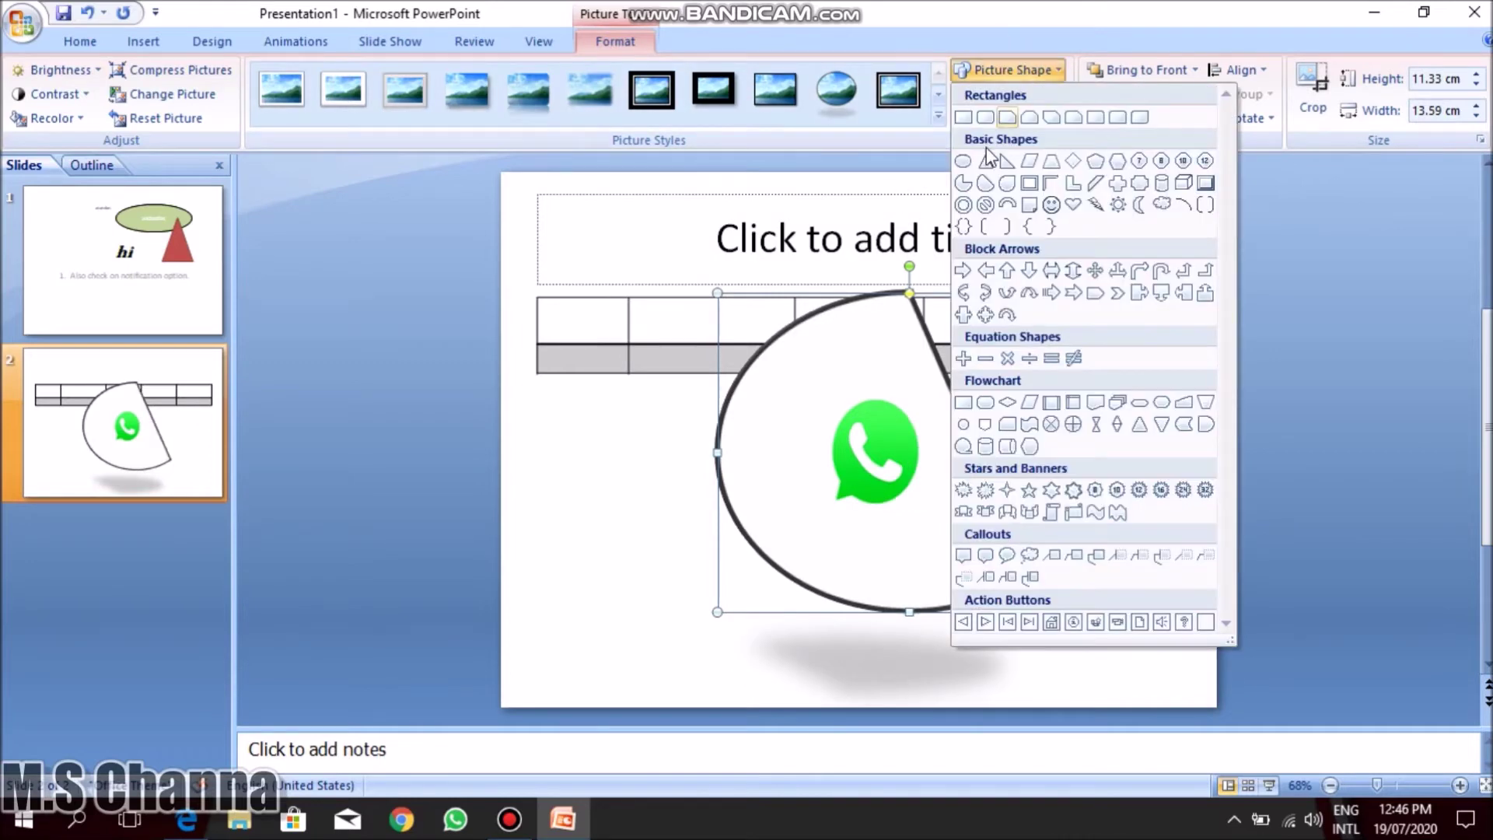
{"action": "left_click", "coordinate": [1007, 313]}
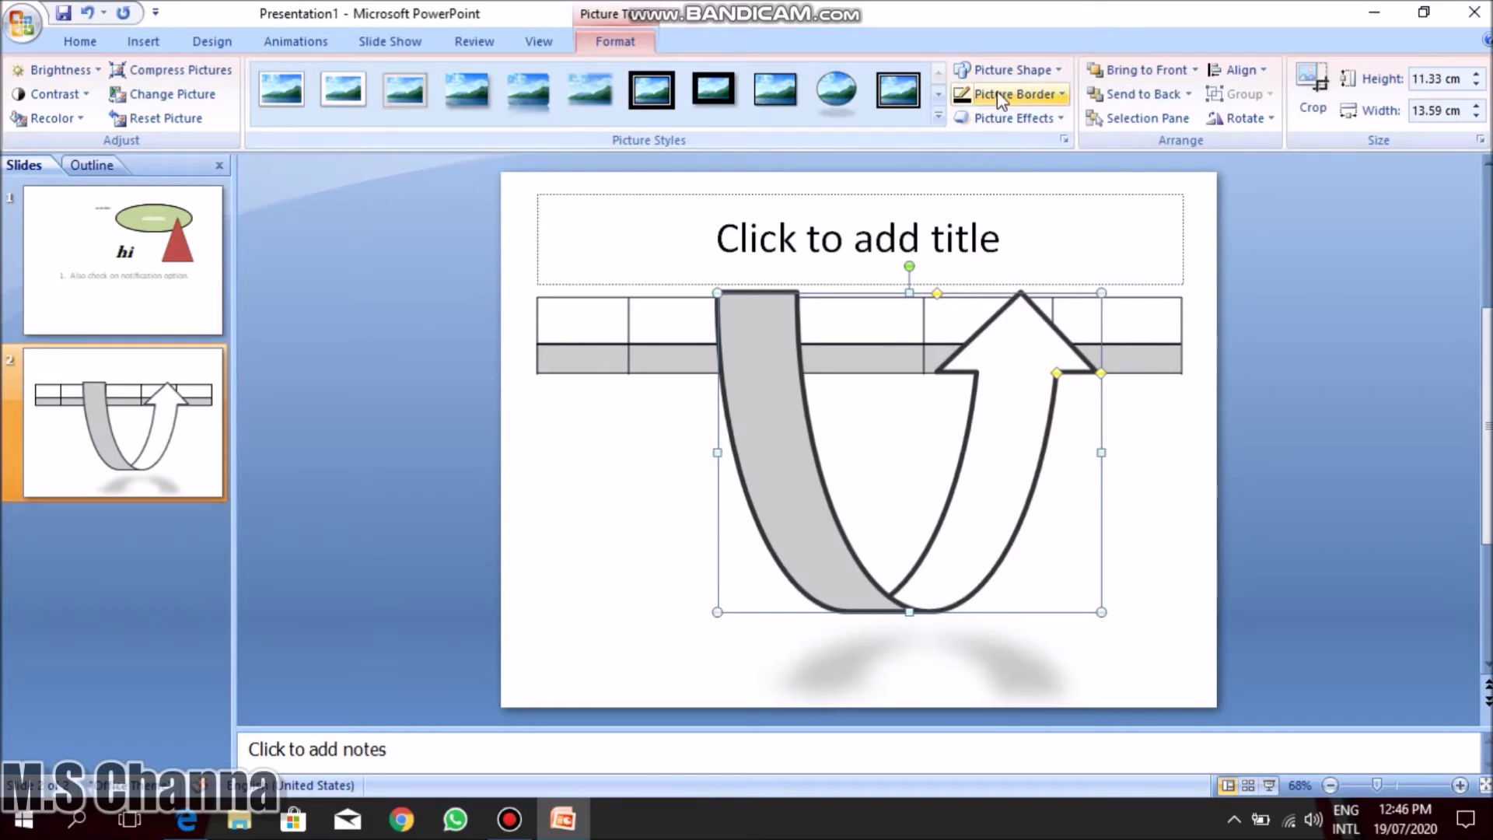
{"action": "left_click", "coordinate": [1003, 72]}
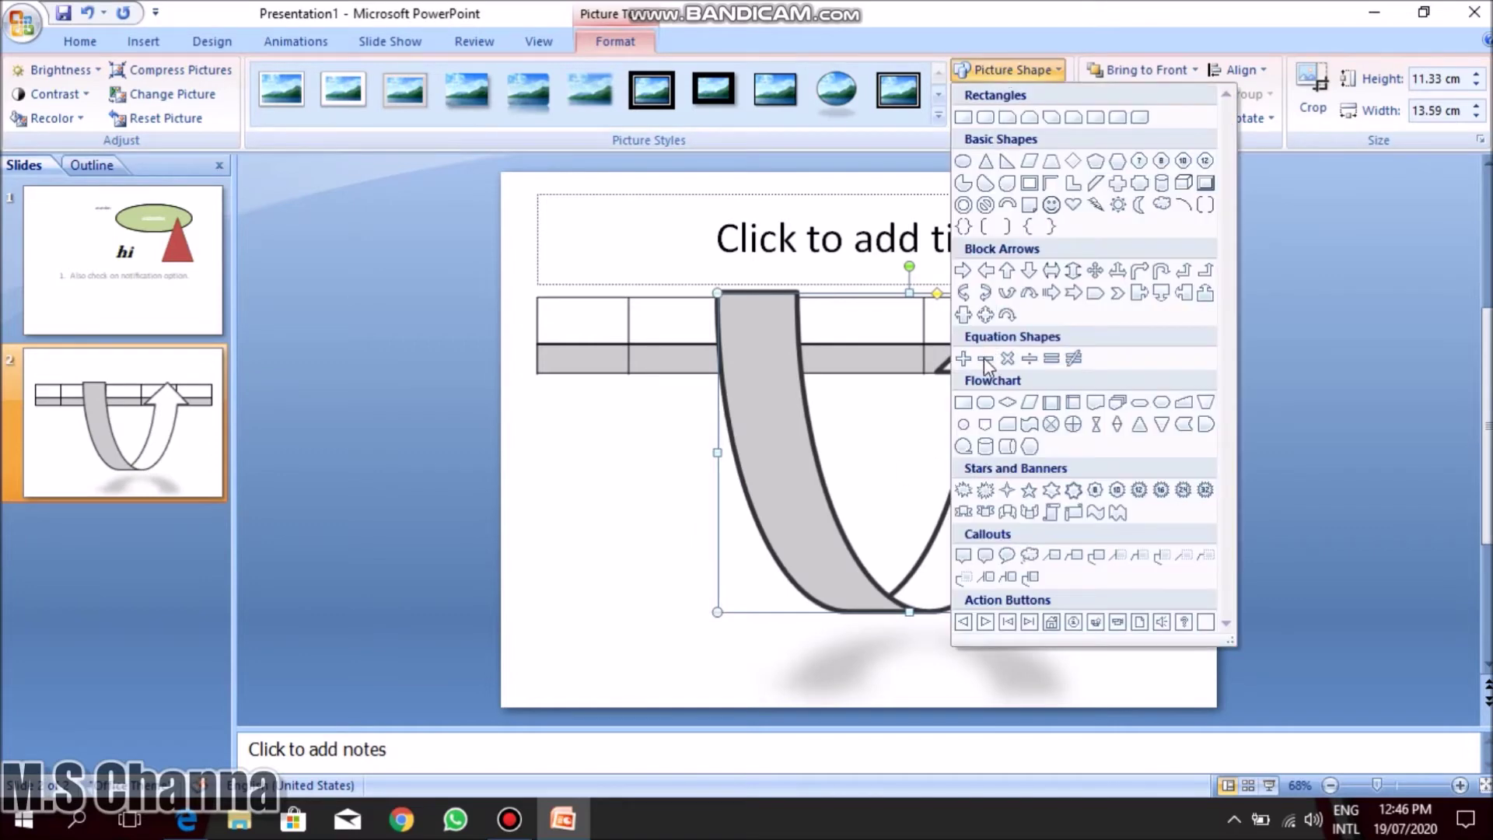
{"action": "left_click", "coordinate": [1023, 426]}
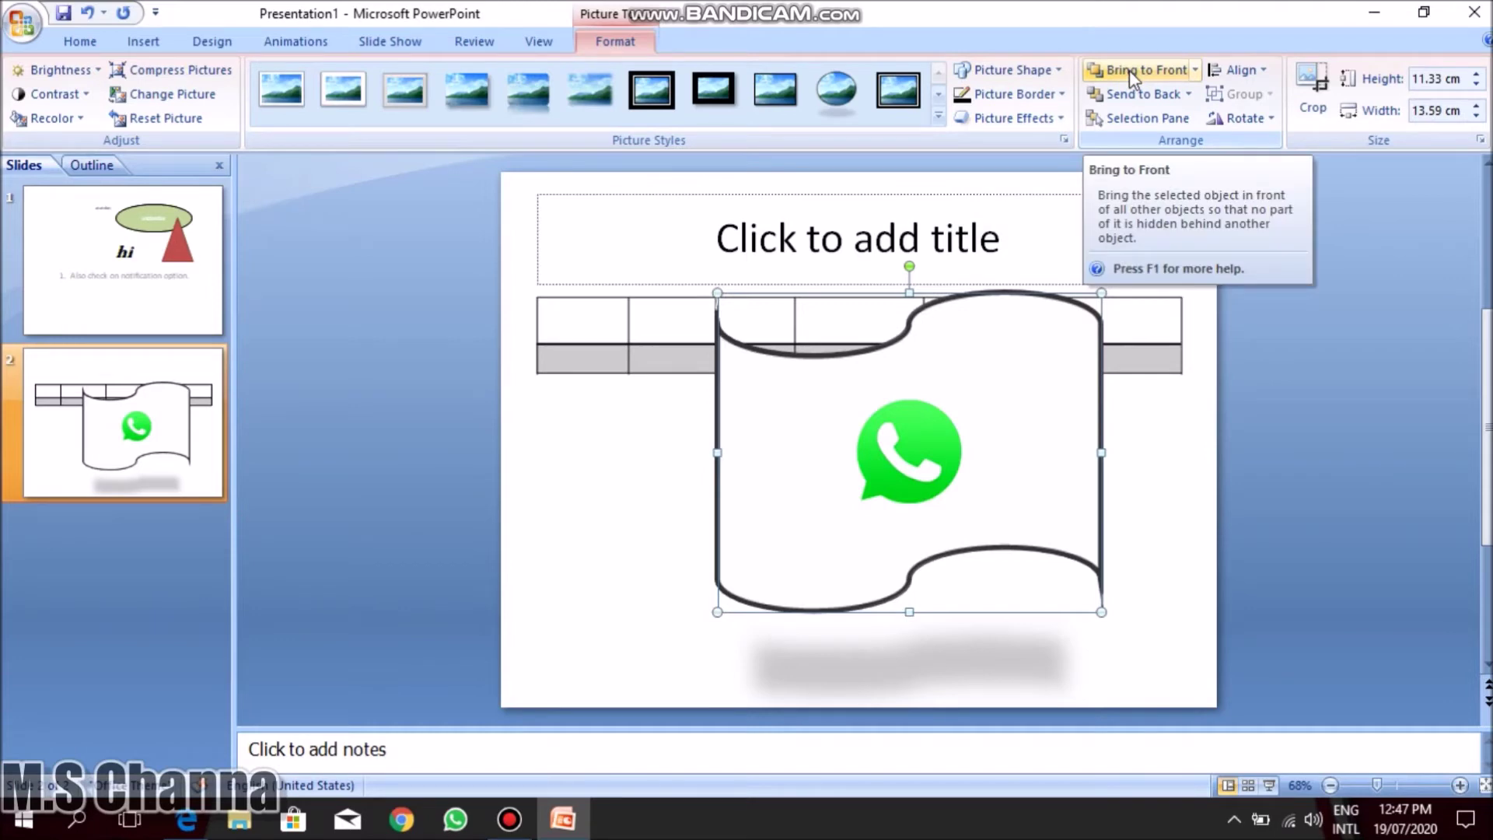
Align the punched-tape picture to the slide's right edge and rotate it 90° clockwise.
{"action": "left_click", "coordinate": [1235, 72]}
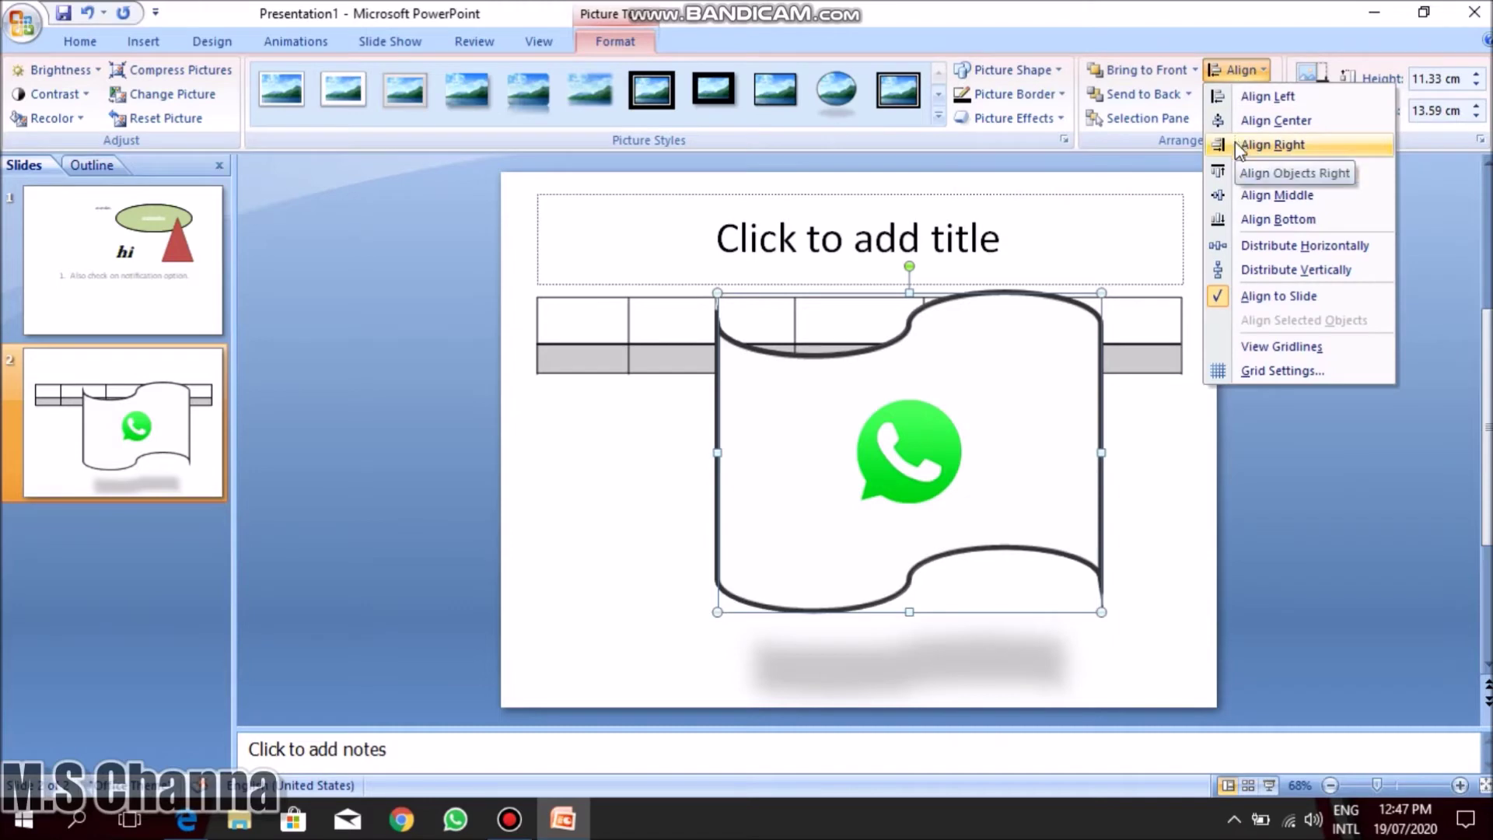
{"action": "left_click", "coordinate": [1238, 98]}
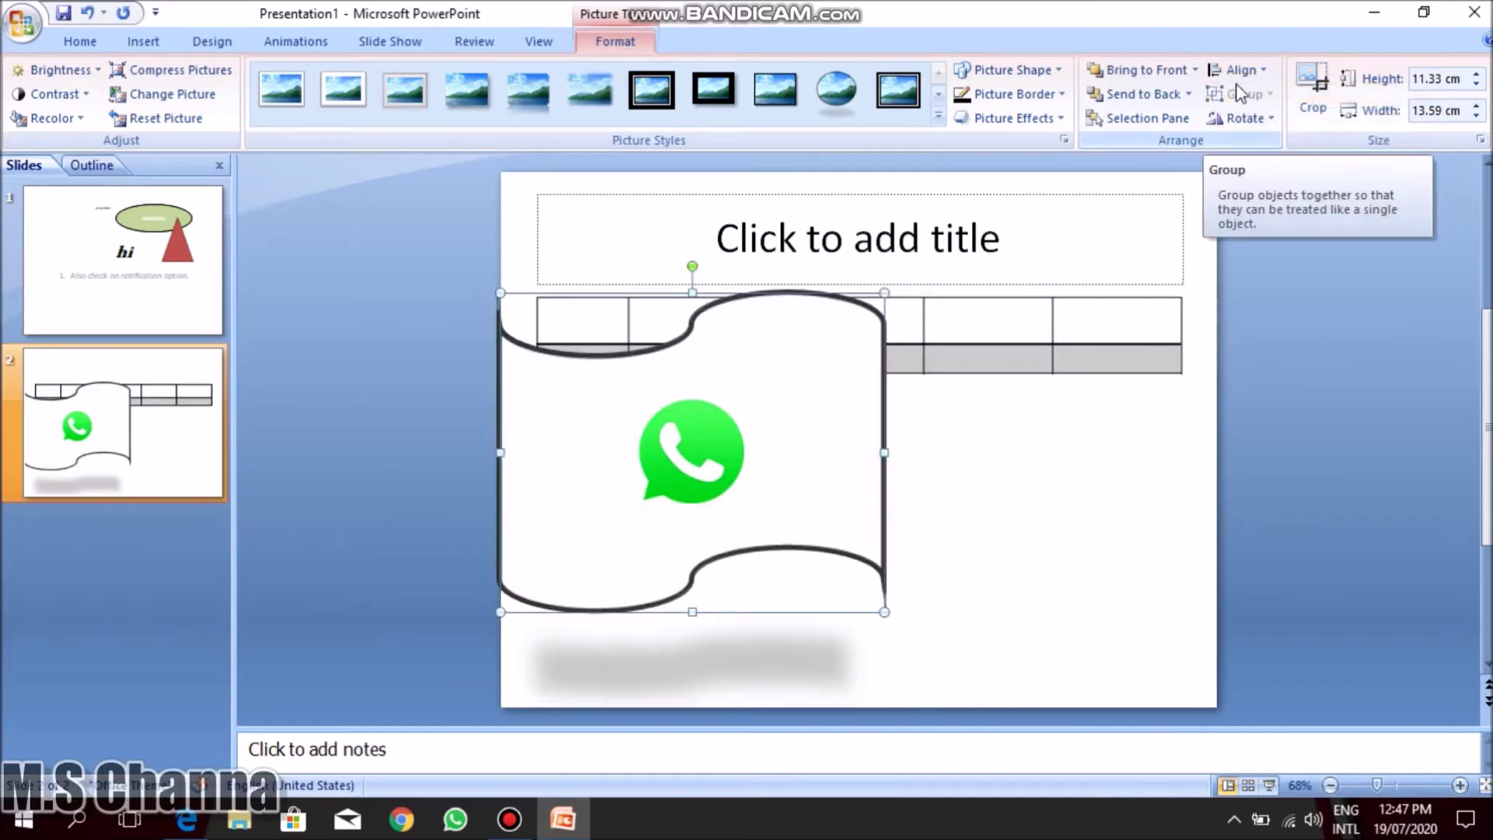
{"action": "left_click", "coordinate": [1235, 70]}
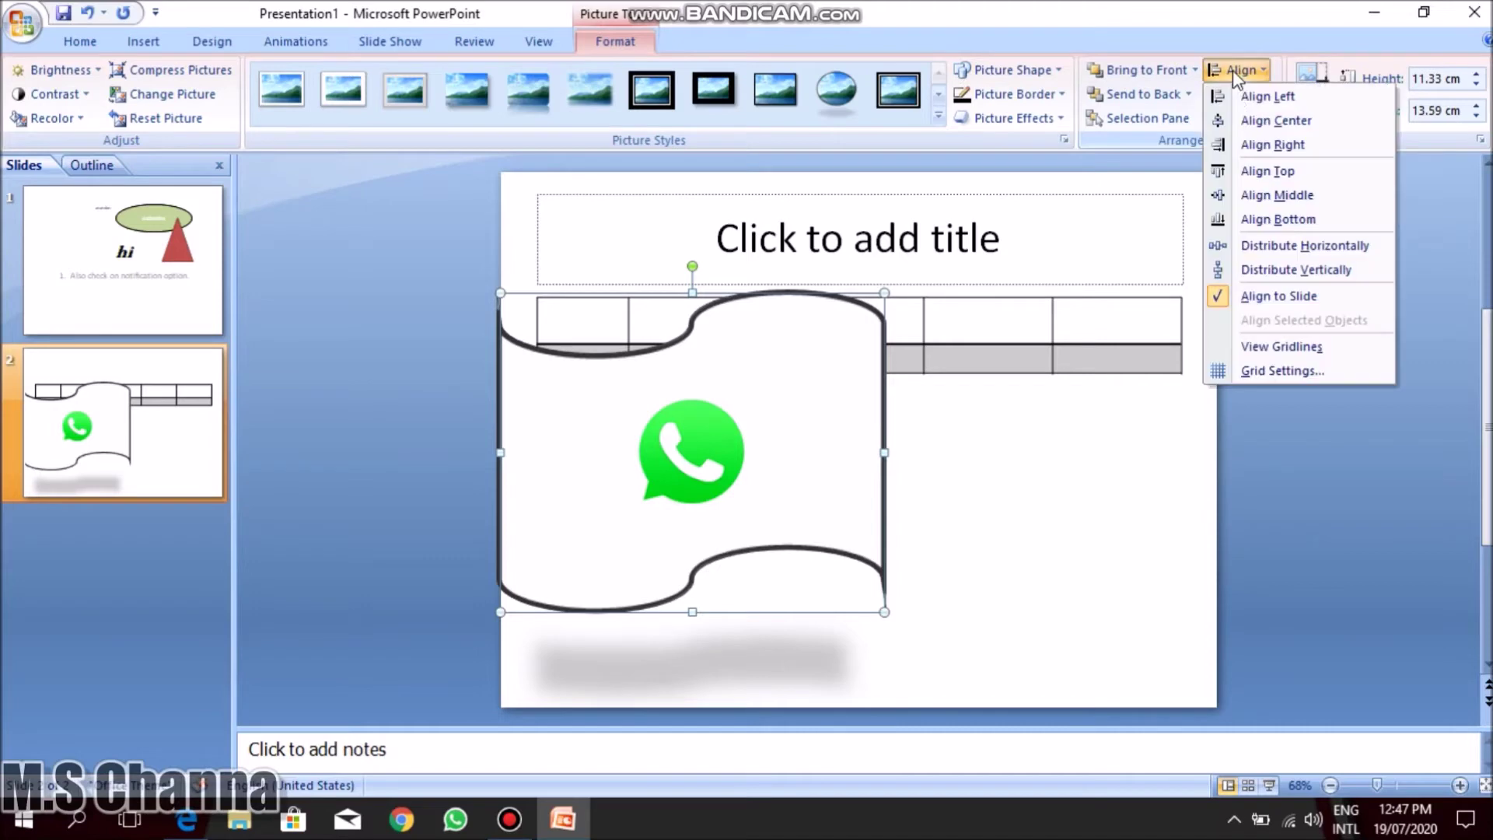
{"action": "left_click", "coordinate": [1272, 145]}
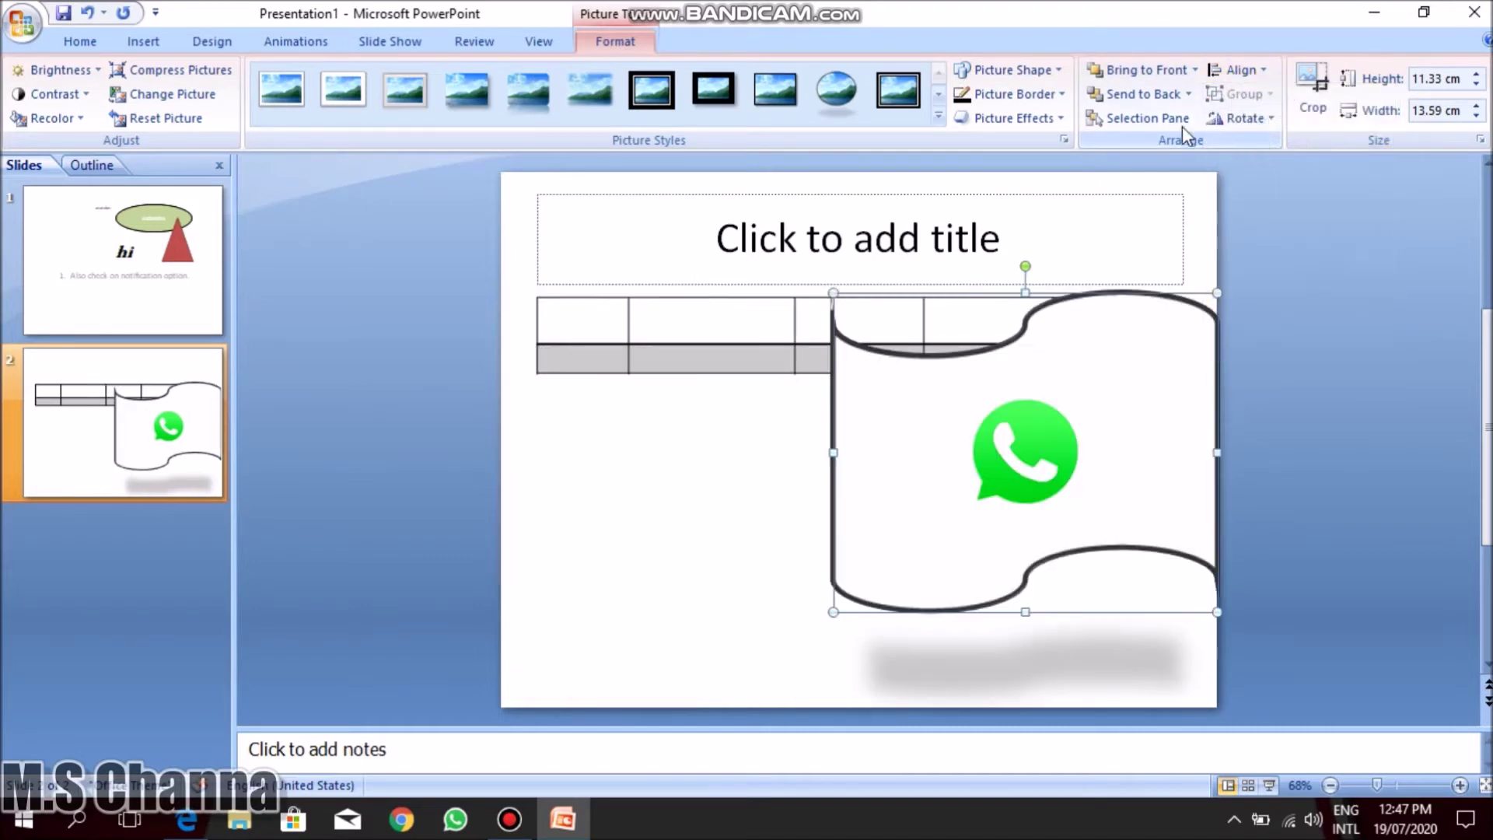
{"action": "left_click", "coordinate": [1246, 117]}
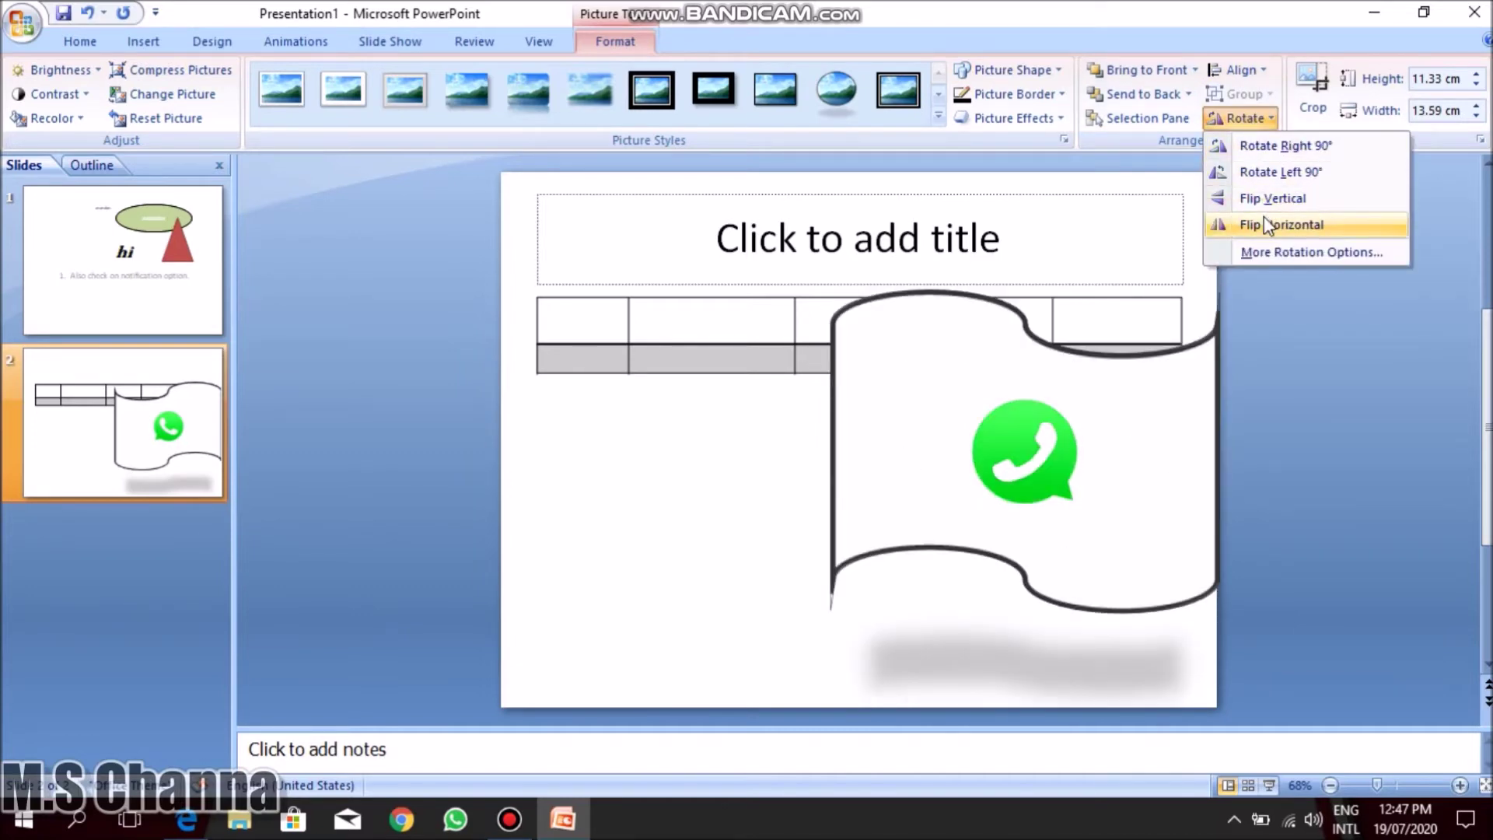
{"action": "left_click", "coordinate": [1259, 155]}
{"action": "left_click", "coordinate": [1310, 98]}
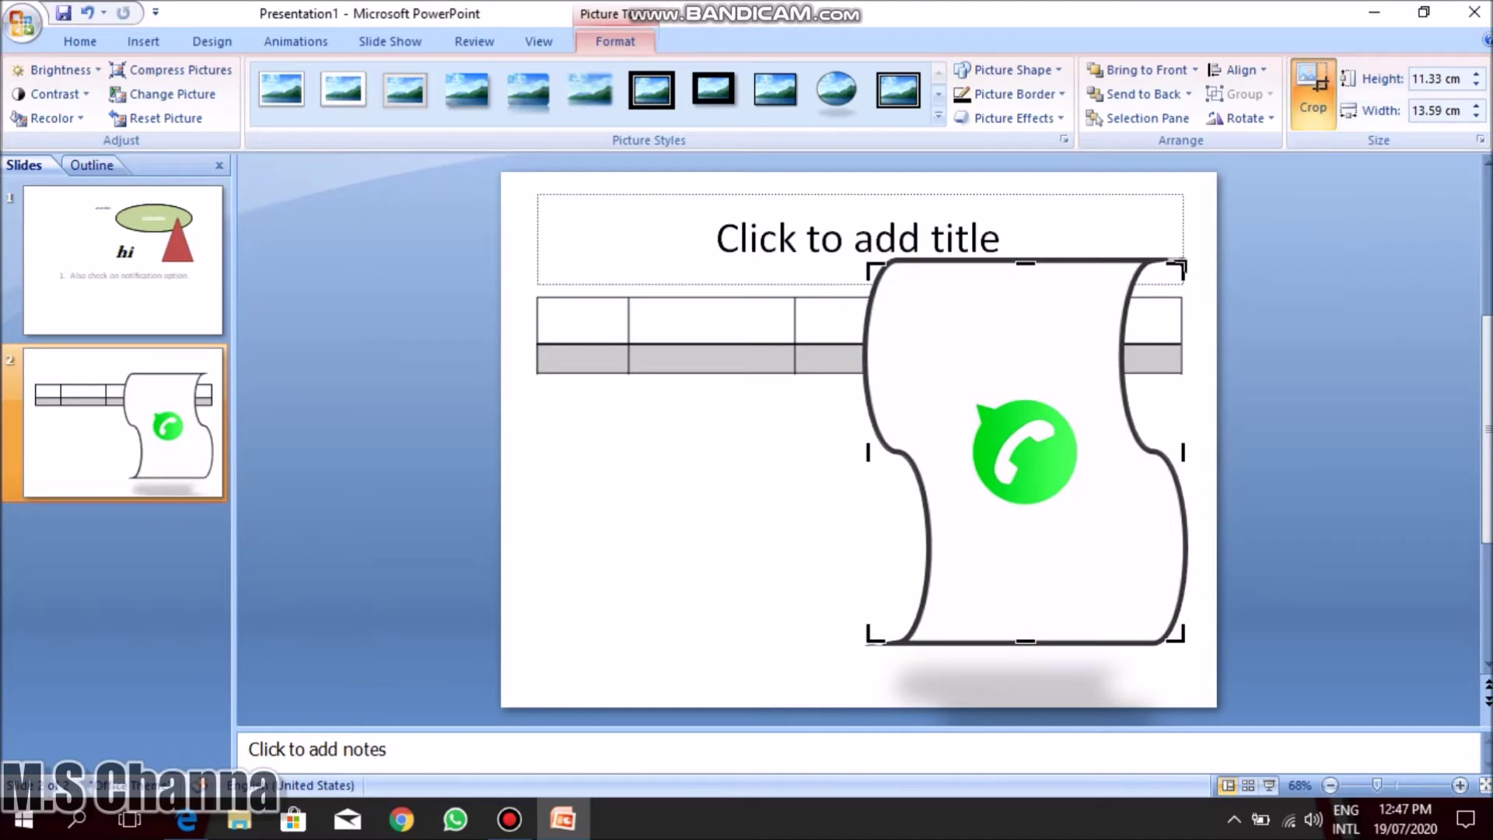
Crop the WhatsApp picture down to 5.2 × 6.6 cm.
{"action": "left_click_drag", "start_coordinate": [1182, 260], "coordinate": [1135, 272]}
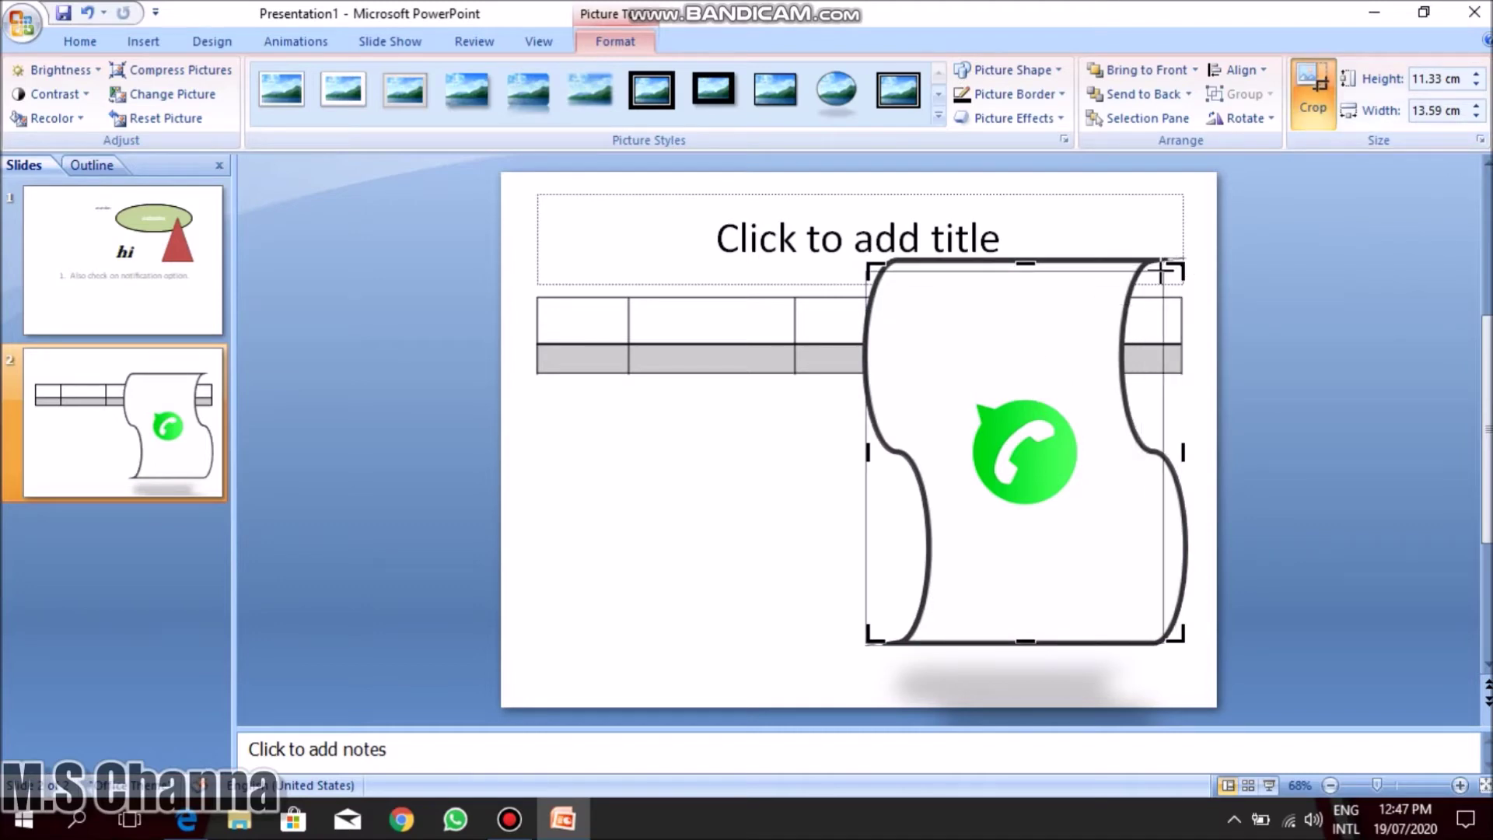
{"action": "left_click_drag", "start_coordinate": [1136, 272], "coordinate": [1103, 282]}
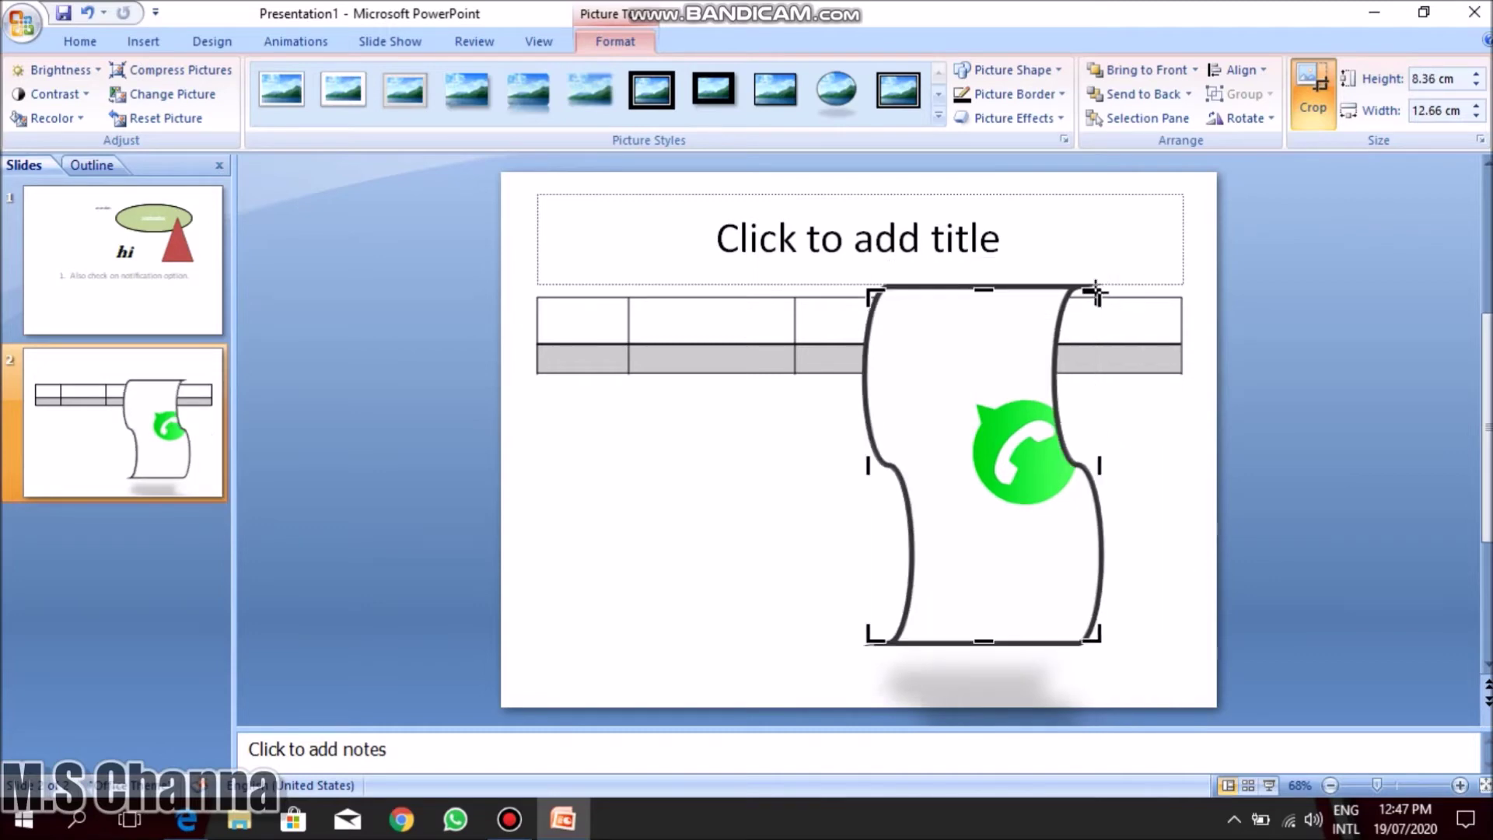
{"action": "left_click_drag", "start_coordinate": [1096, 291], "coordinate": [1102, 373]}
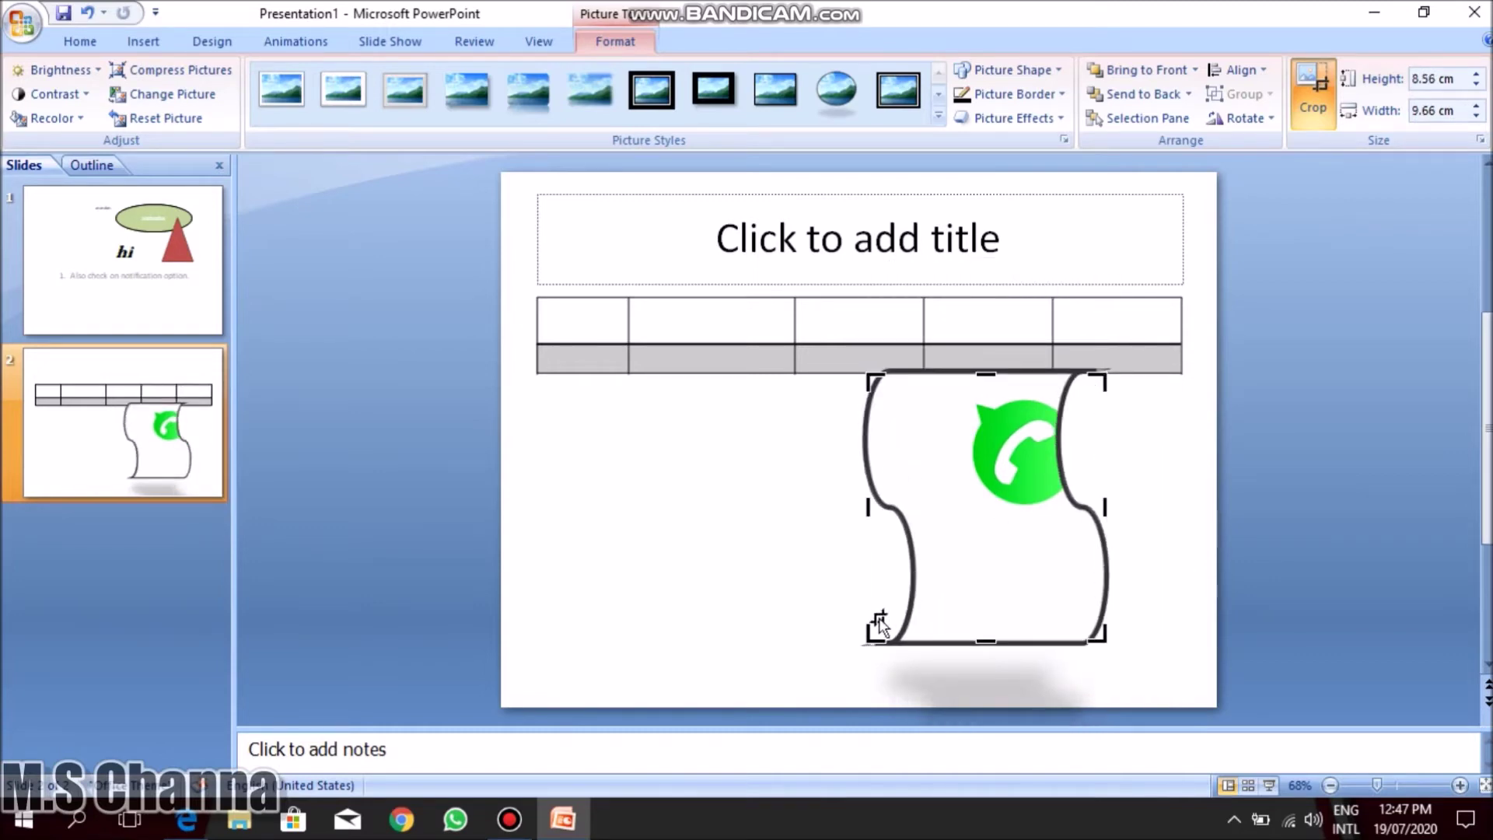
{"action": "left_click_drag", "start_coordinate": [885, 619], "coordinate": [963, 557]}
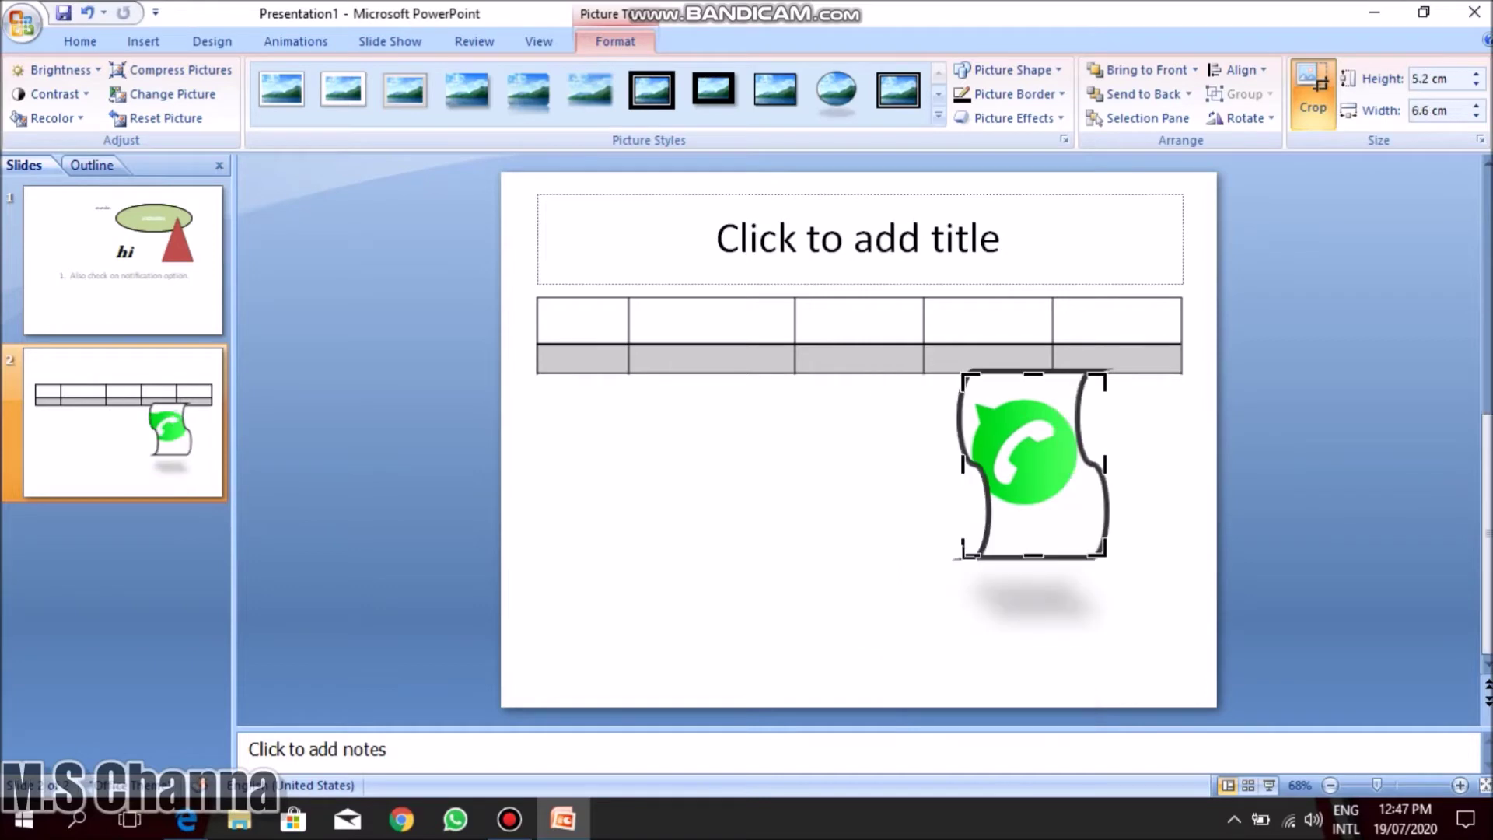
{"action": "left_click", "coordinate": [786, 550]}
Move the cropped picture down and left, below the table's right side.
{"action": "left_click", "coordinate": [1039, 493]}
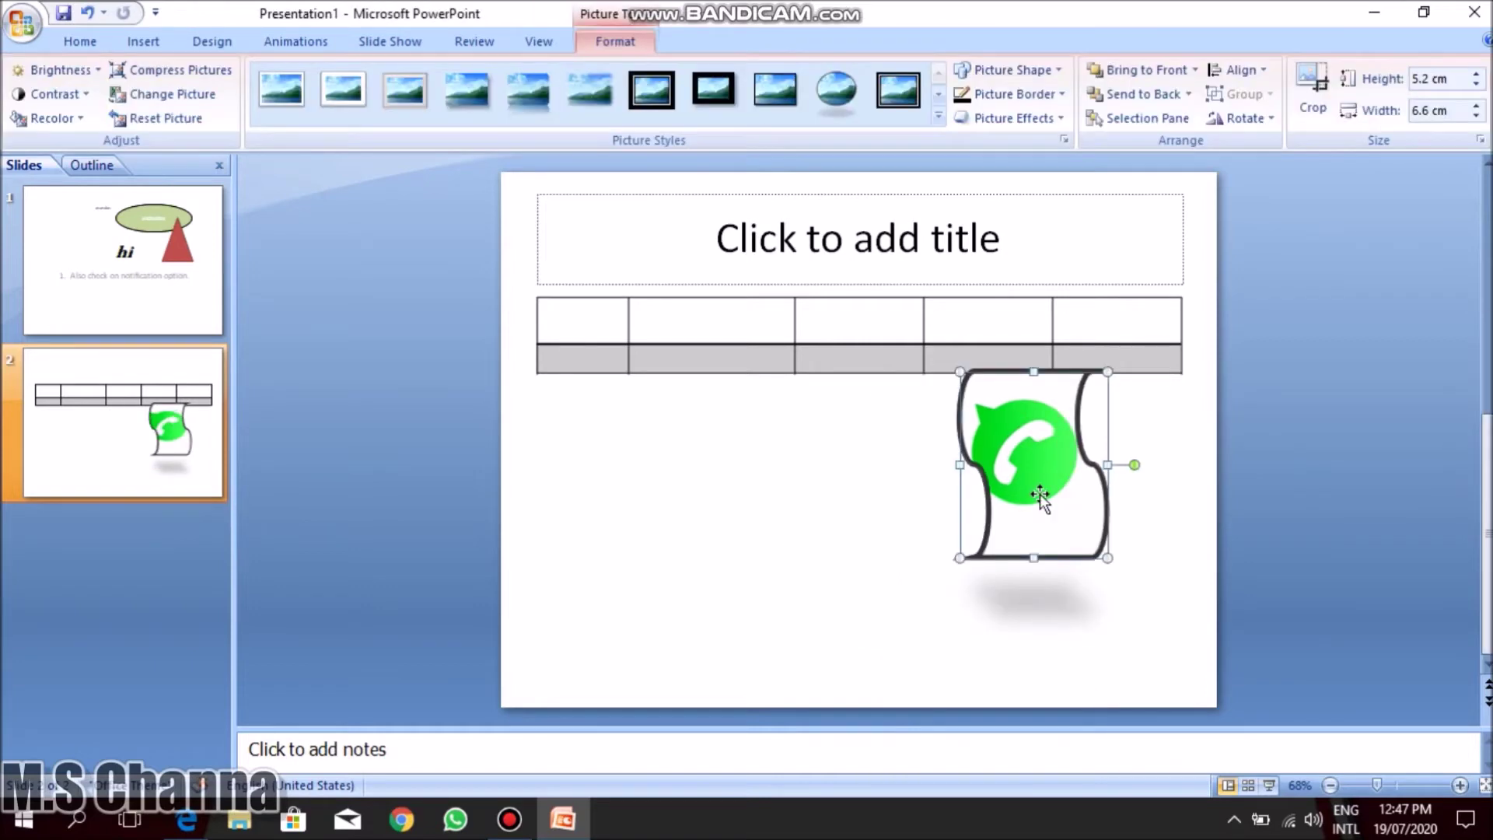
{"action": "left_click_drag", "start_coordinate": [1039, 493], "coordinate": [983, 520]}
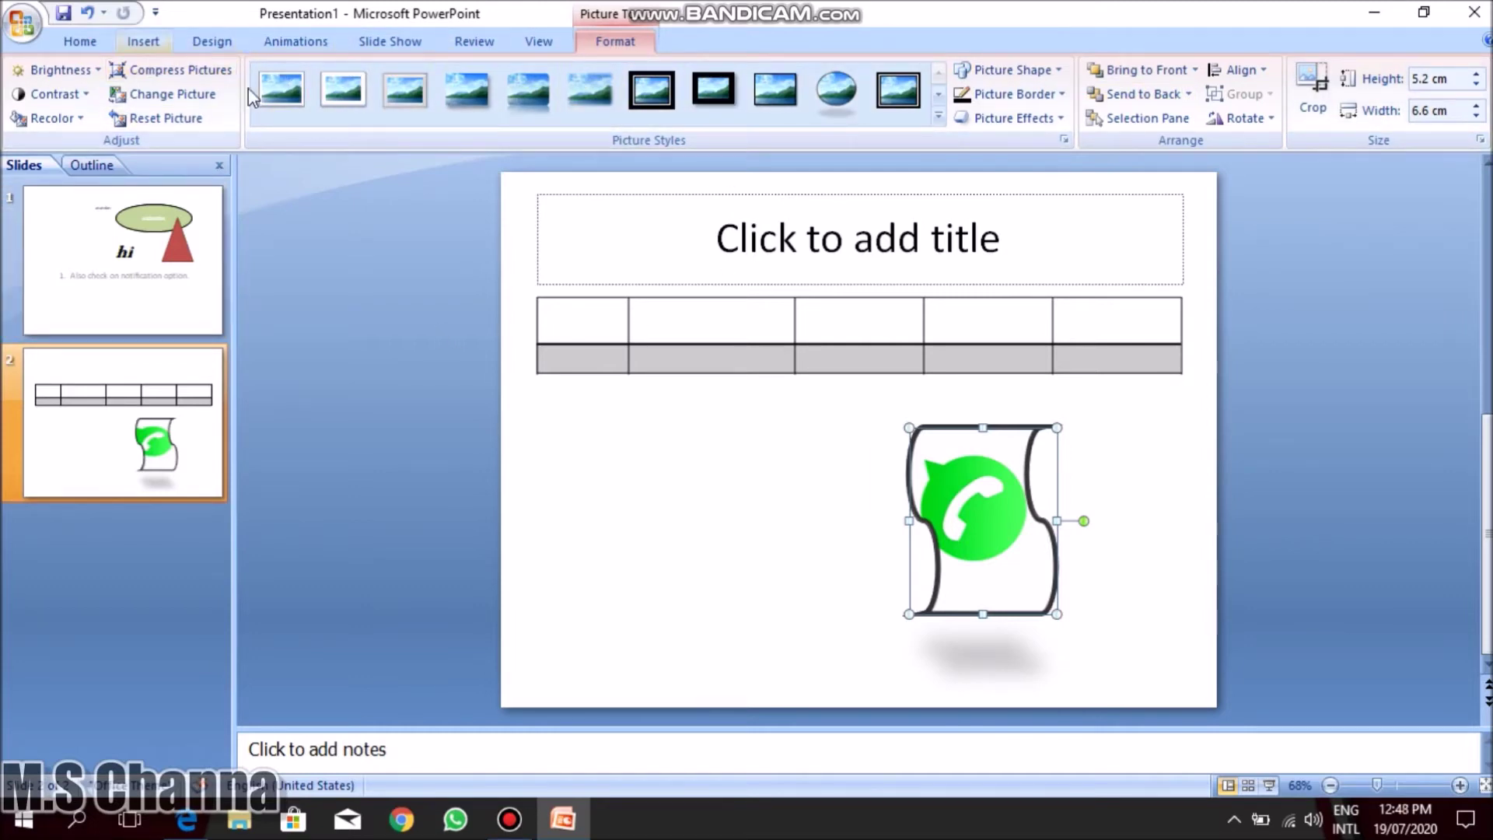
{"action": "left_click", "coordinate": [134, 49]}
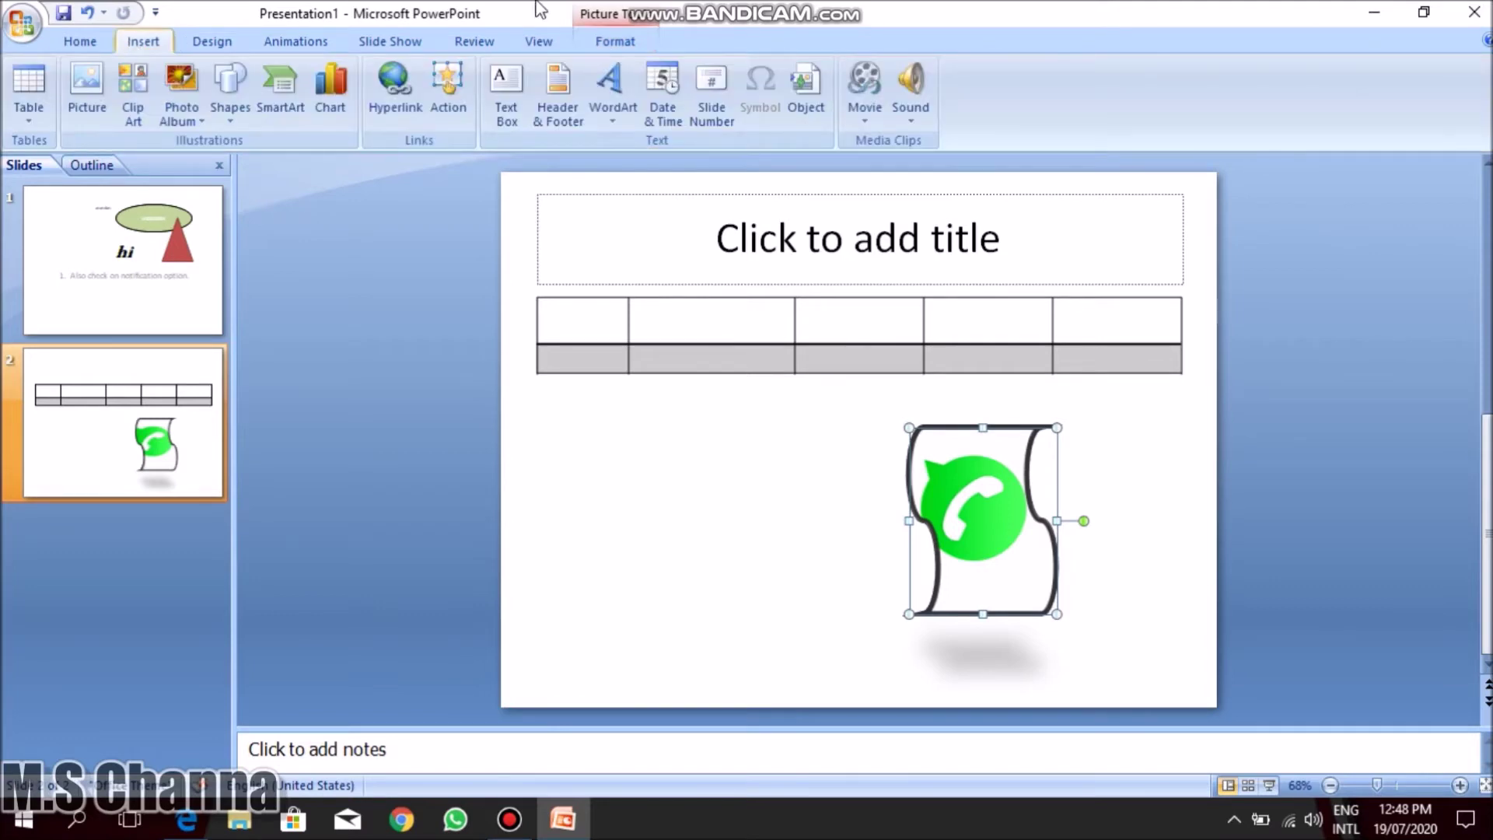
{"action": "left_click", "coordinate": [618, 48]}
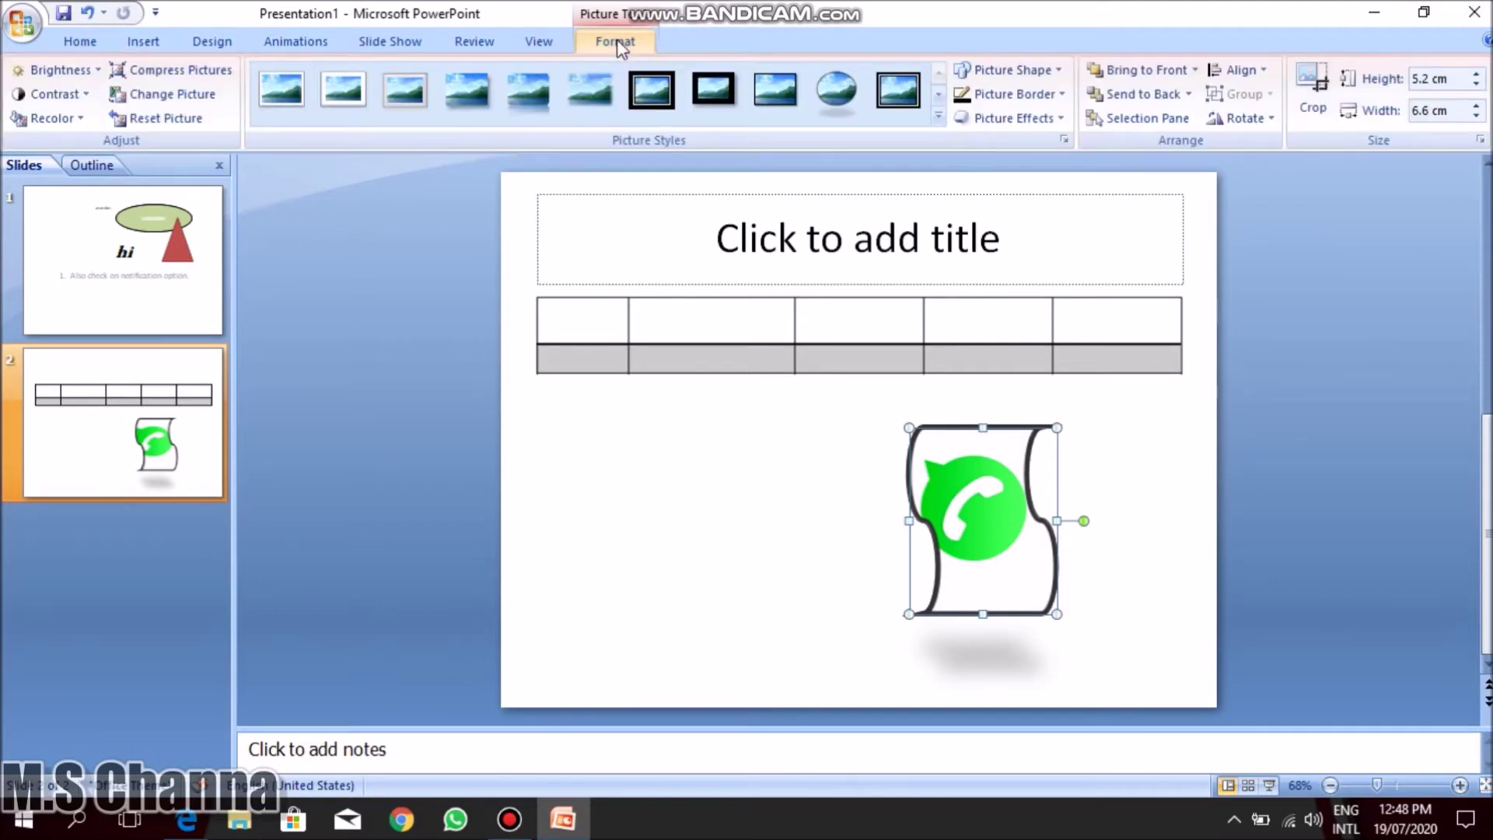
{"action": "left_click", "coordinate": [84, 43]}
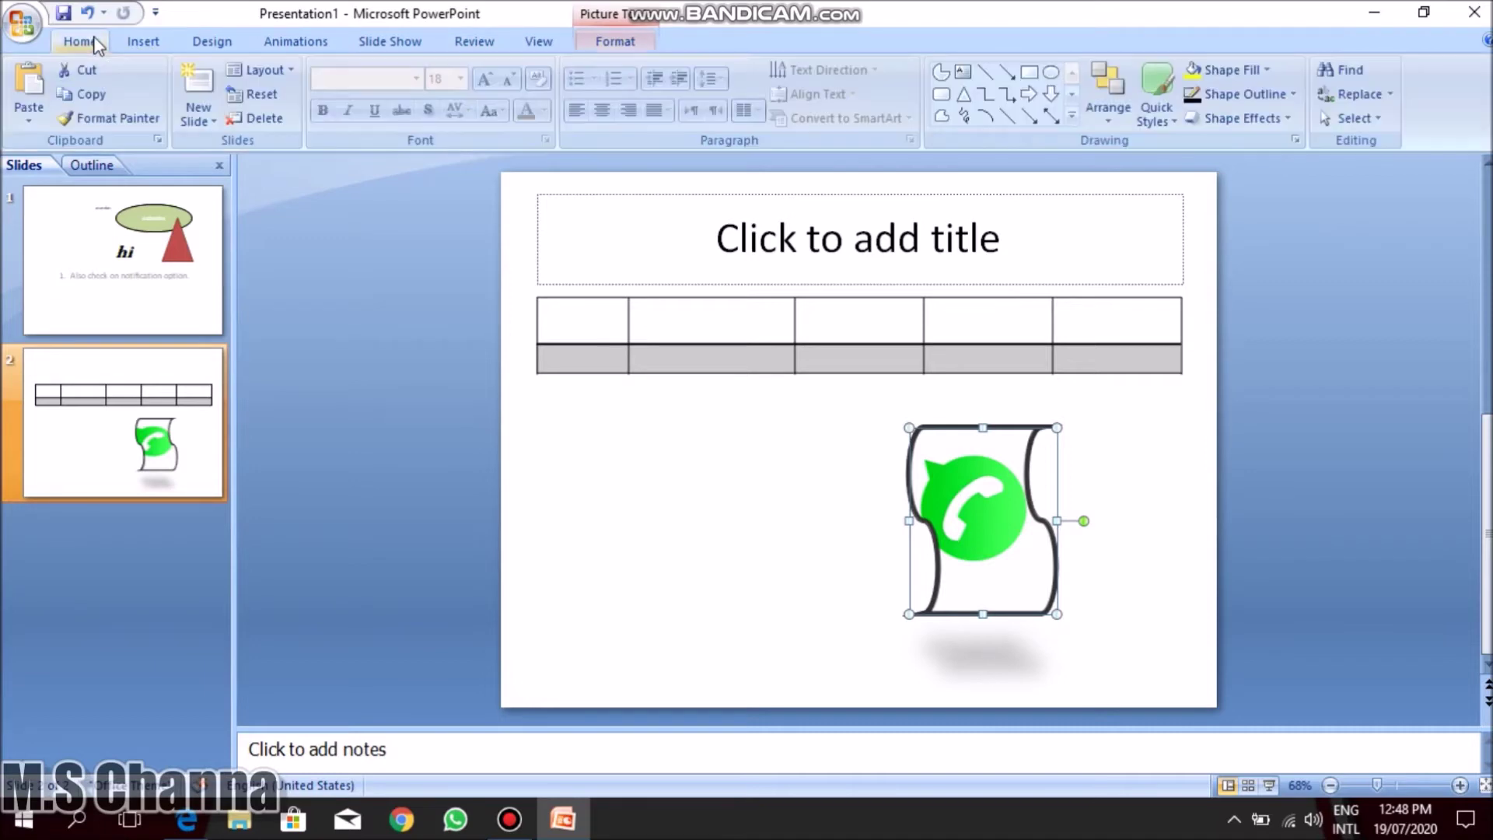
Draw a rounded rectangle below the table, left of the picture, and apply a teal shape style.
{"action": "left_click", "coordinate": [941, 95]}
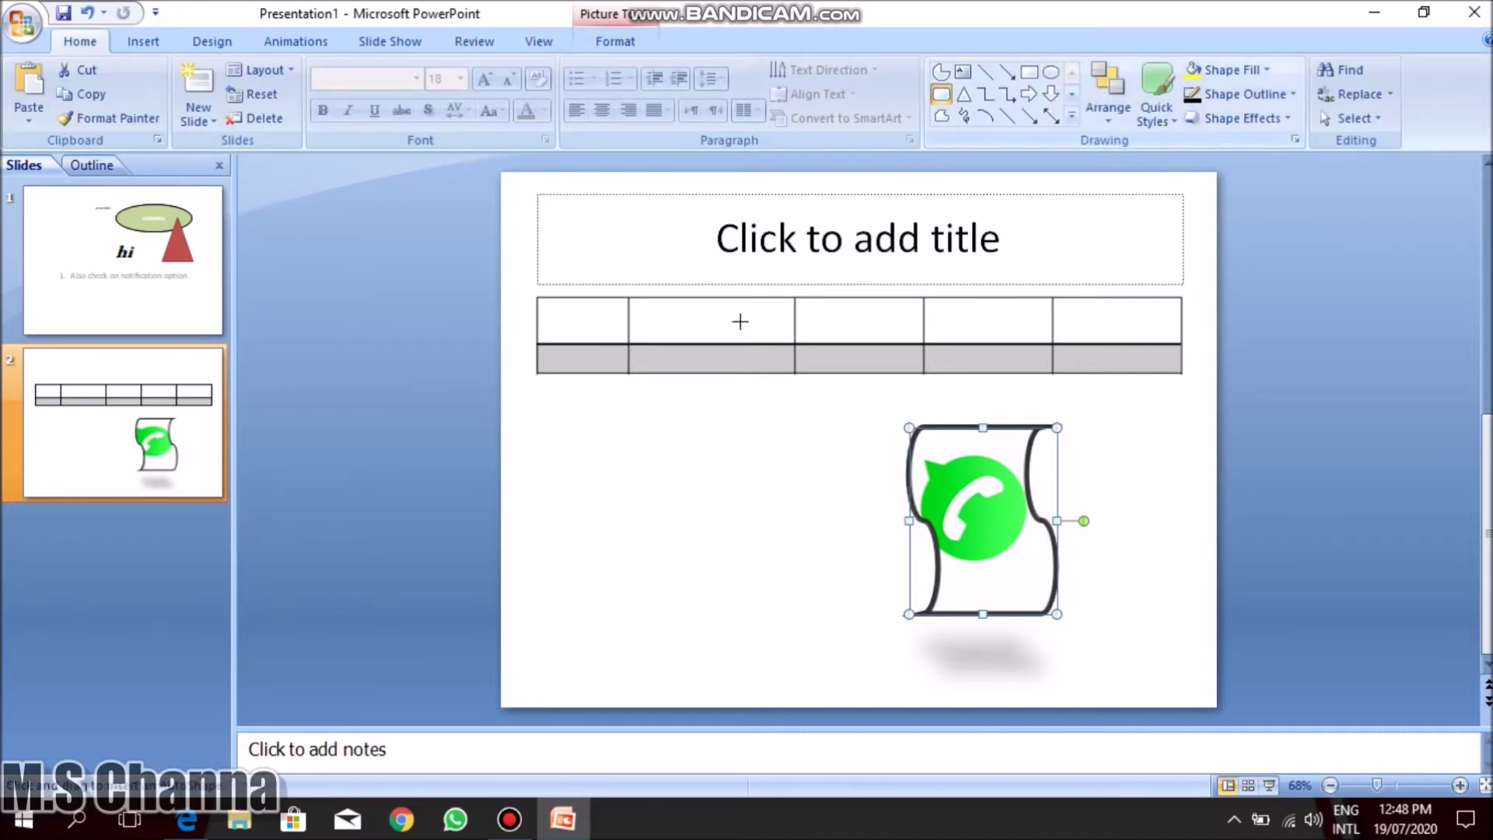
{"action": "left_click_drag", "start_coordinate": [587, 450], "coordinate": [780, 535]}
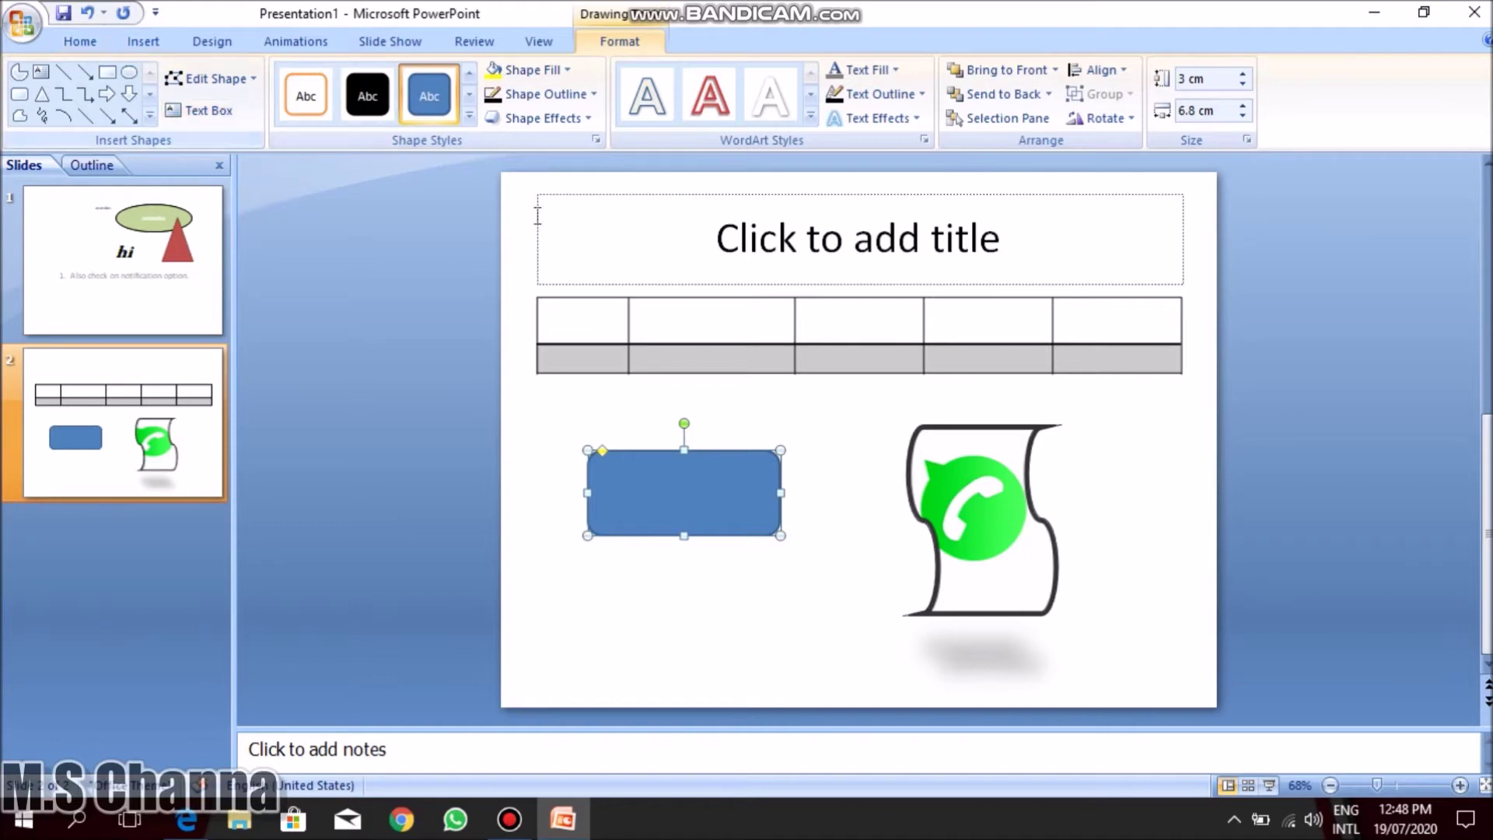
{"action": "left_click", "coordinate": [470, 115]}
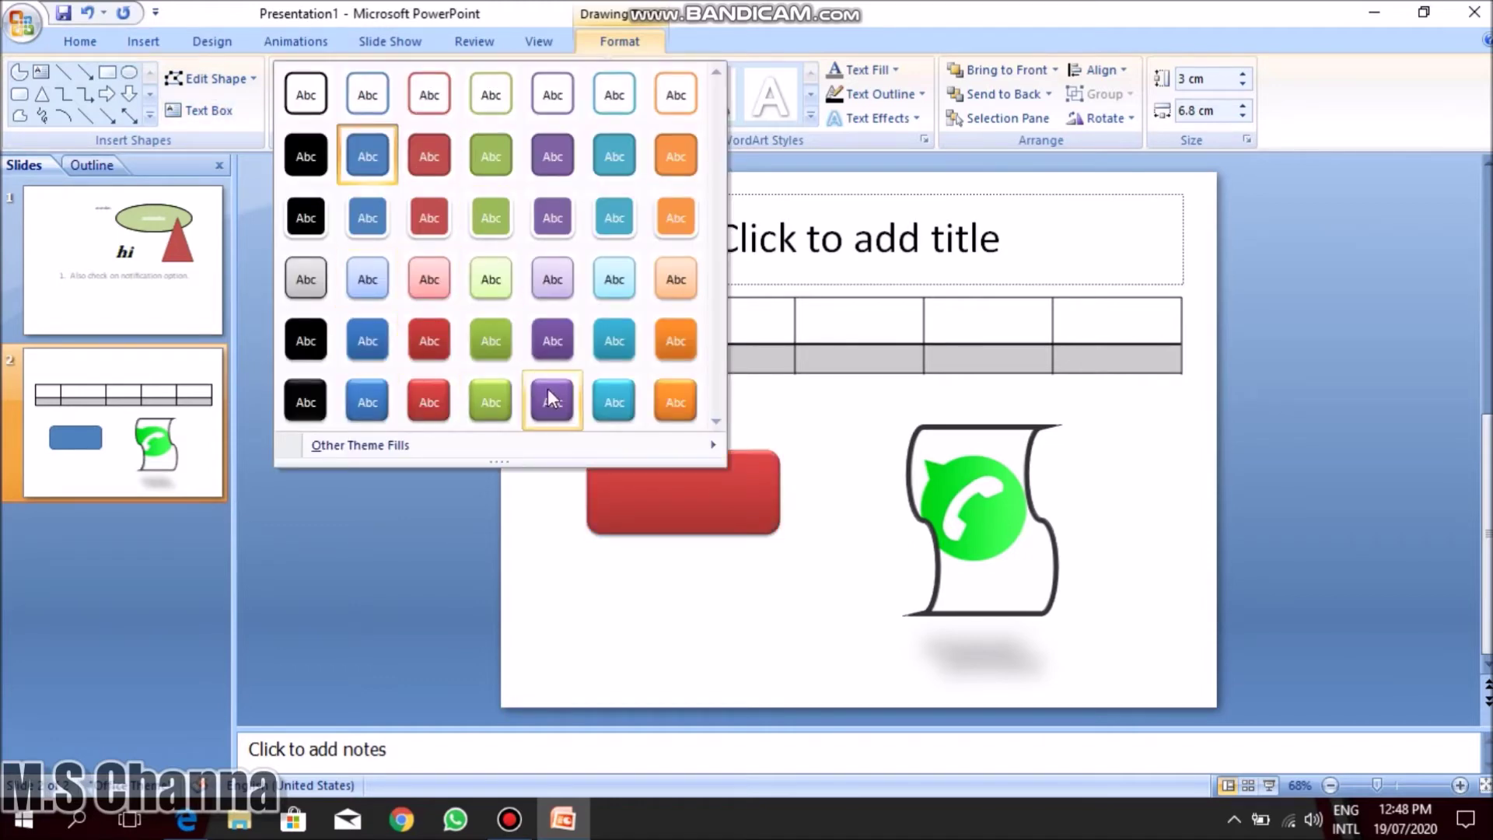
{"action": "left_click", "coordinate": [595, 335]}
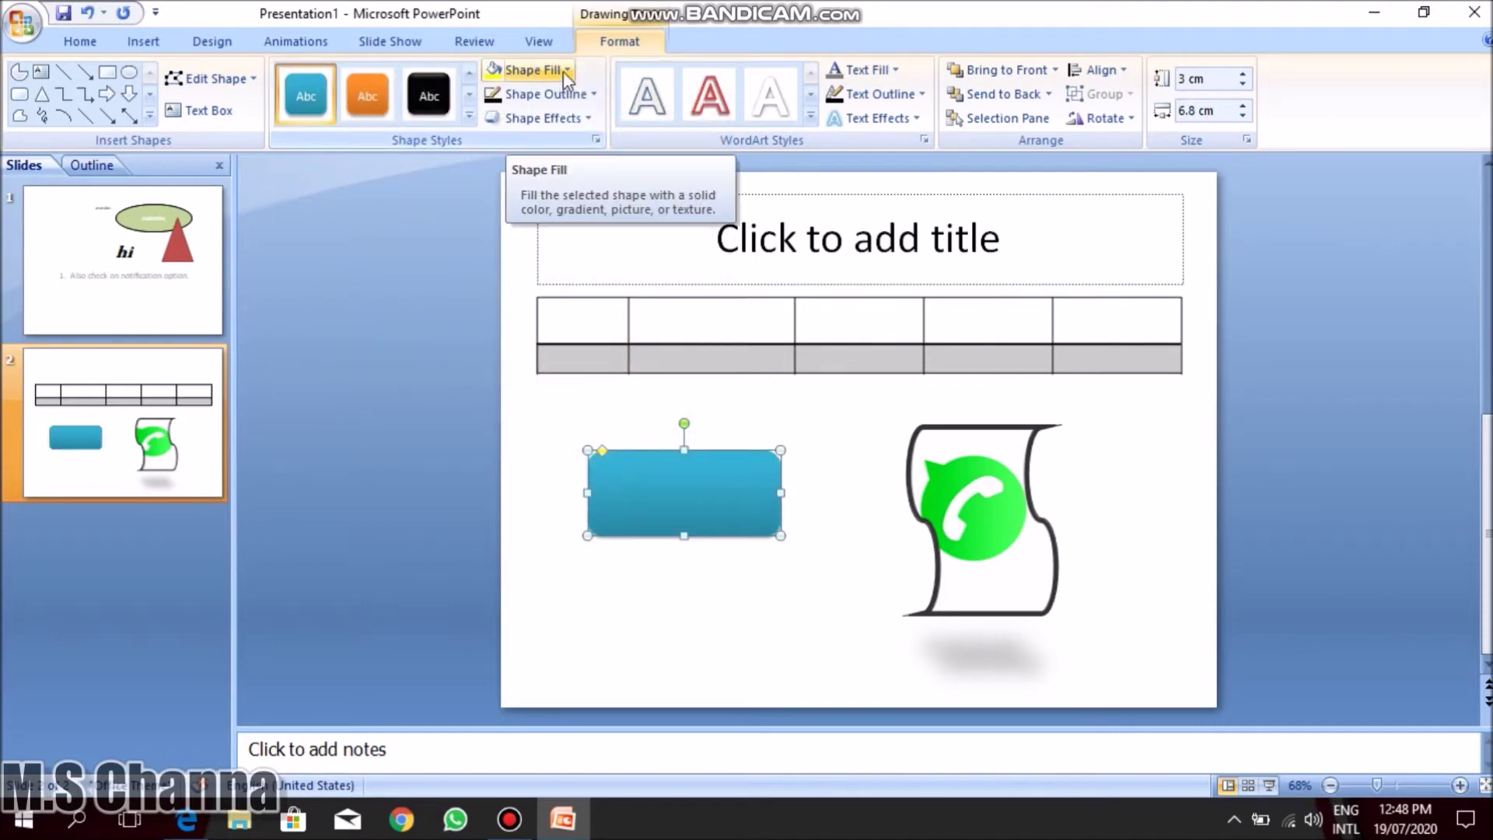
Fill the rectangle light green and give its text a purple WordArt style.
{"action": "left_click", "coordinate": [563, 71]}
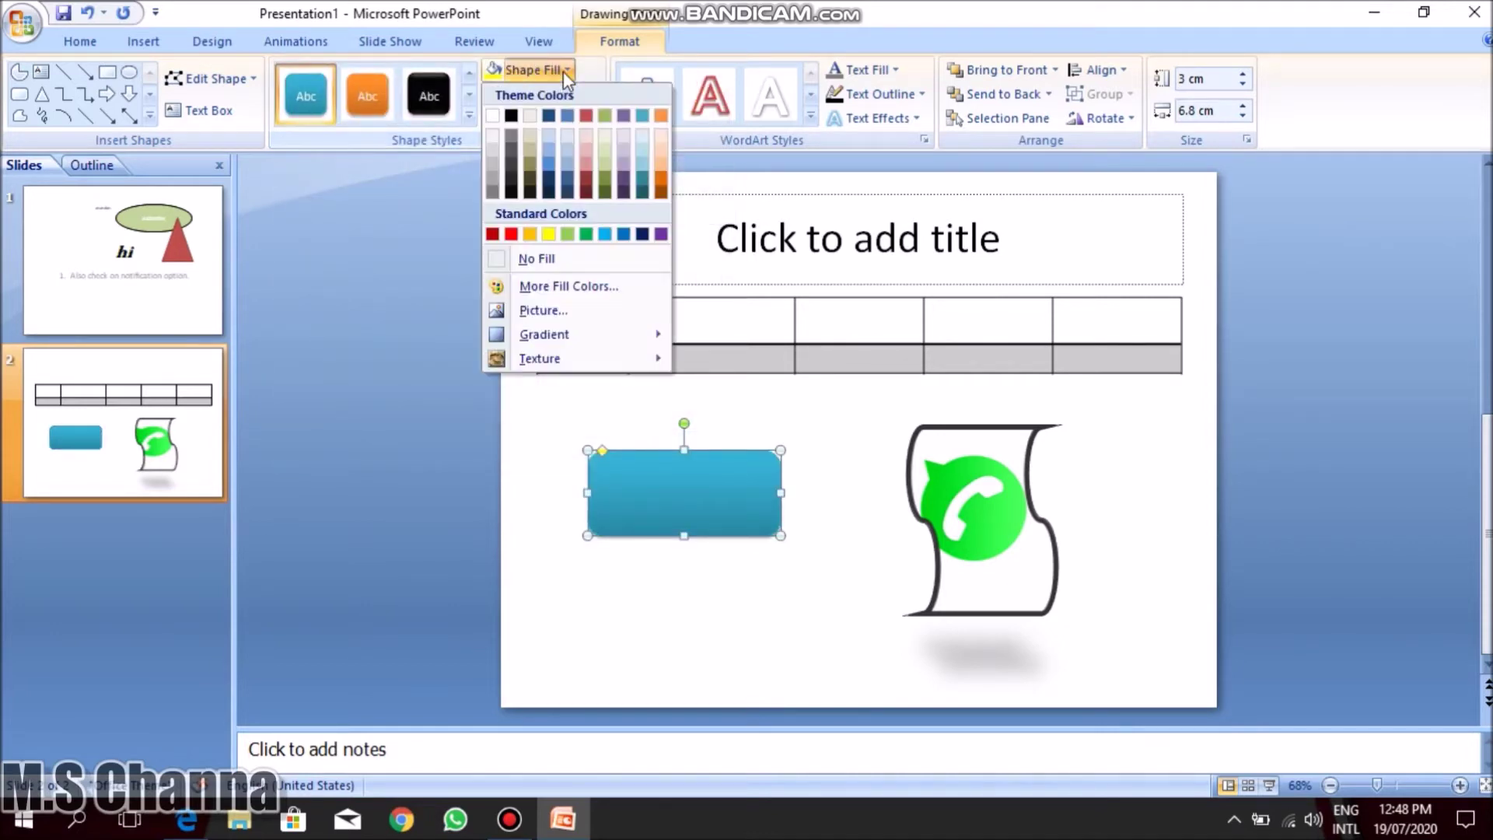
{"action": "left_click", "coordinate": [600, 166]}
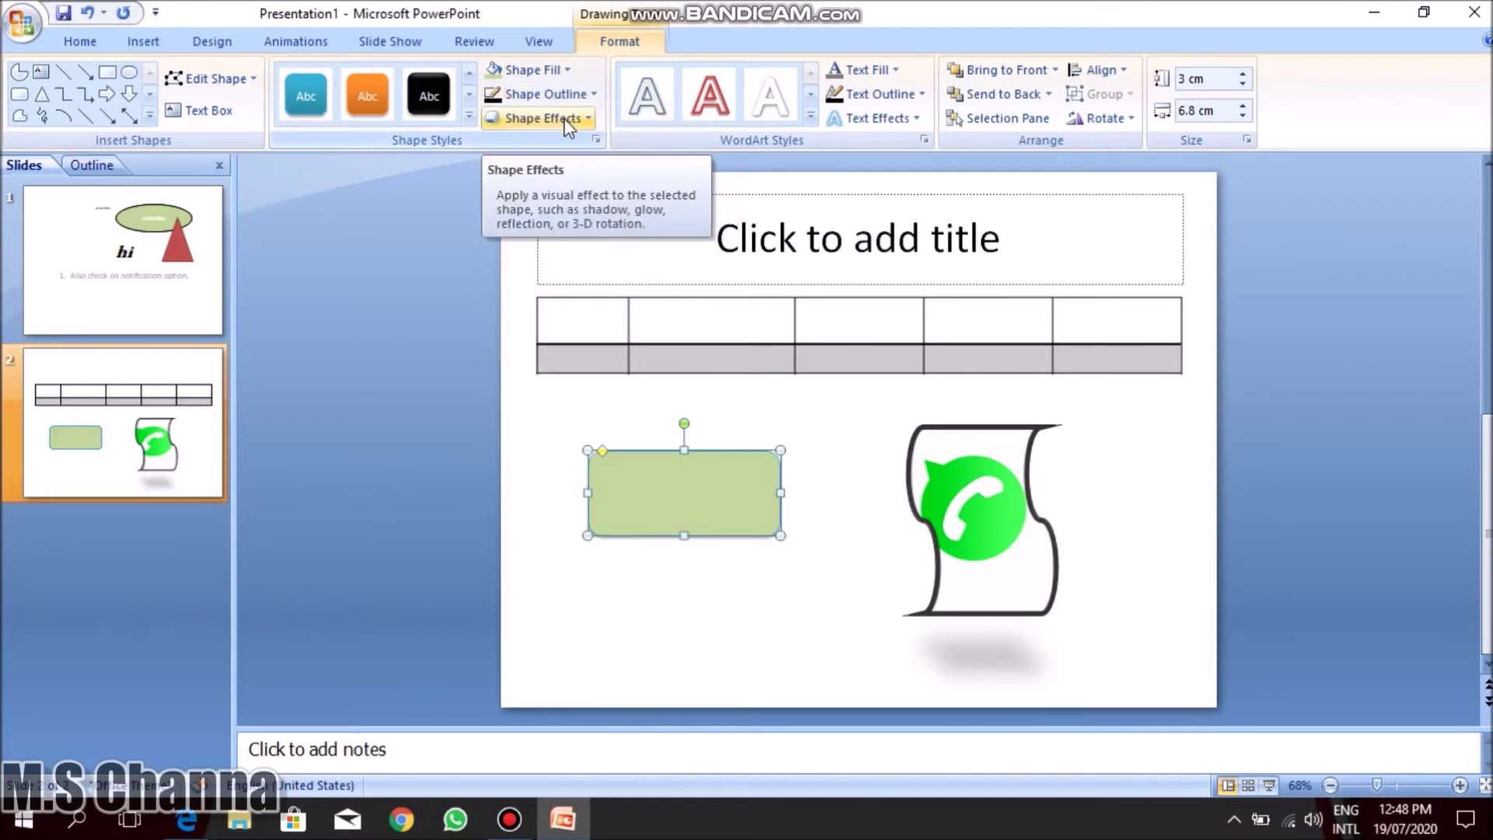
{"action": "left_click", "coordinate": [810, 116]}
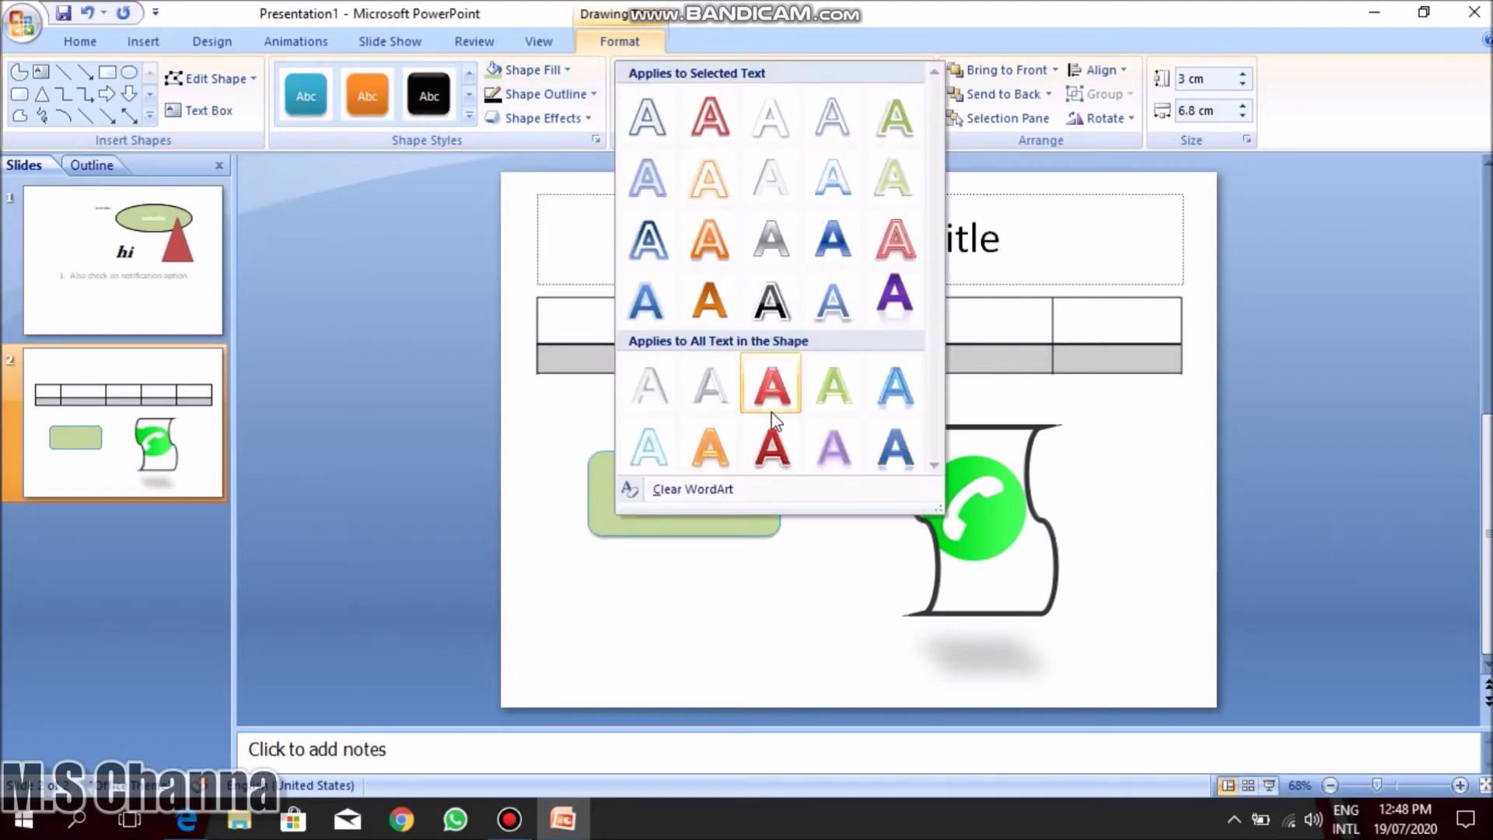
{"action": "left_click", "coordinate": [889, 314]}
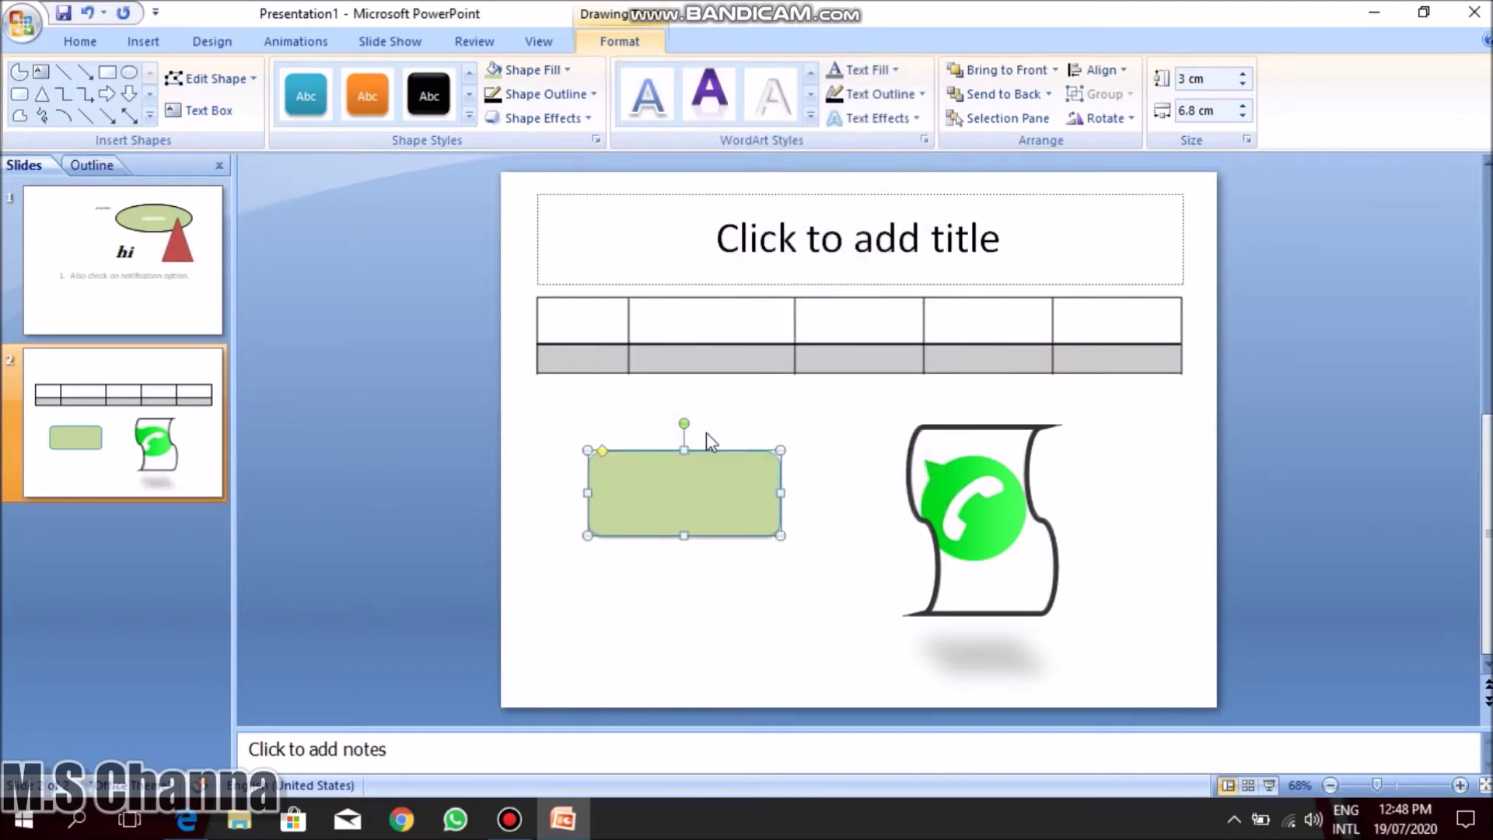
{"action": "right_click", "coordinate": [691, 474]}
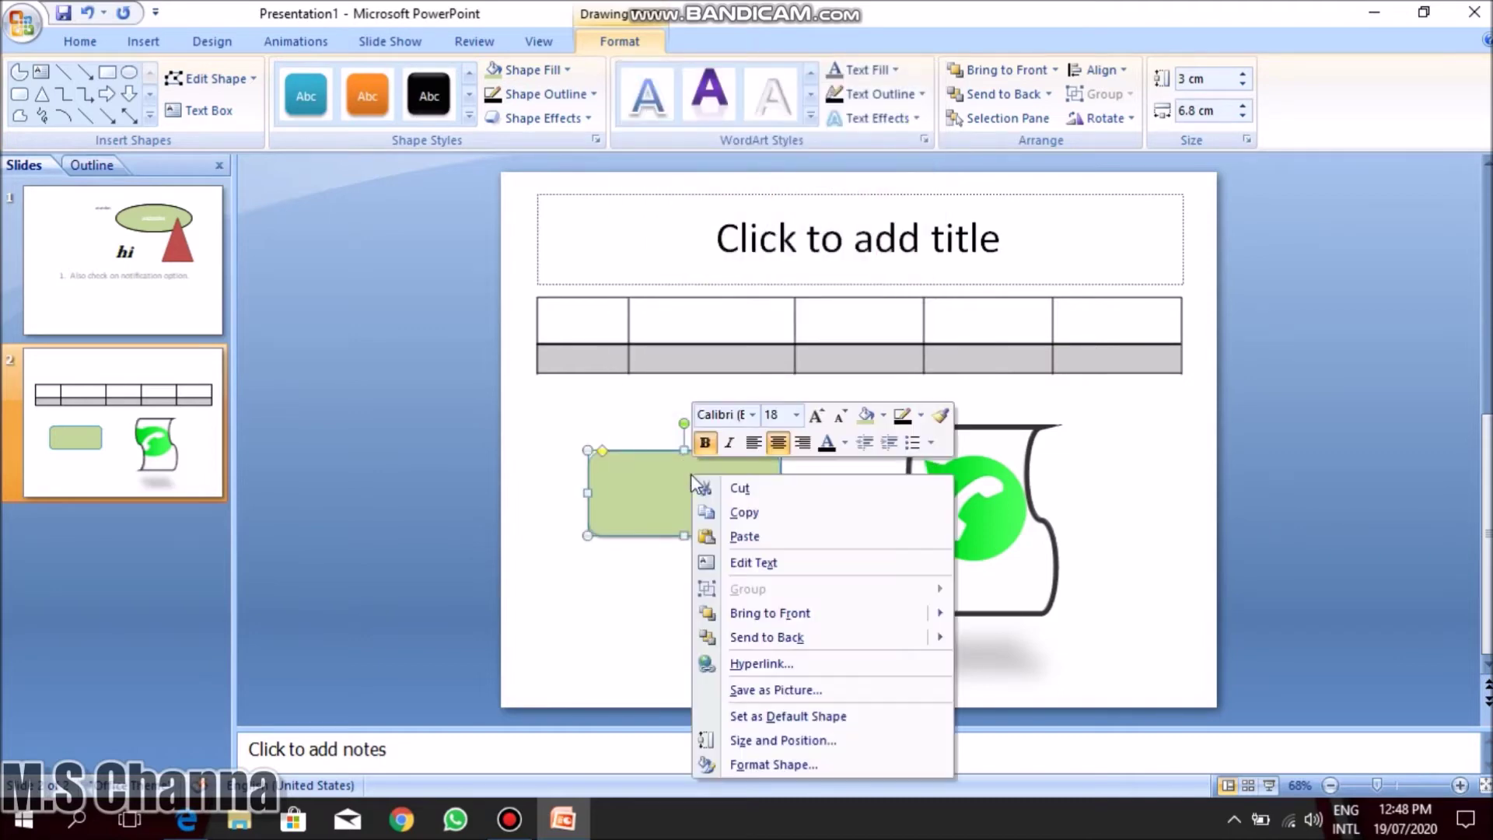
Type SDSD into the shape and change it to a Flowchart: Summing Junction ellipse.
{"action": "left_click", "coordinate": [741, 567]}
{"action": "type", "text": "SDSD"}
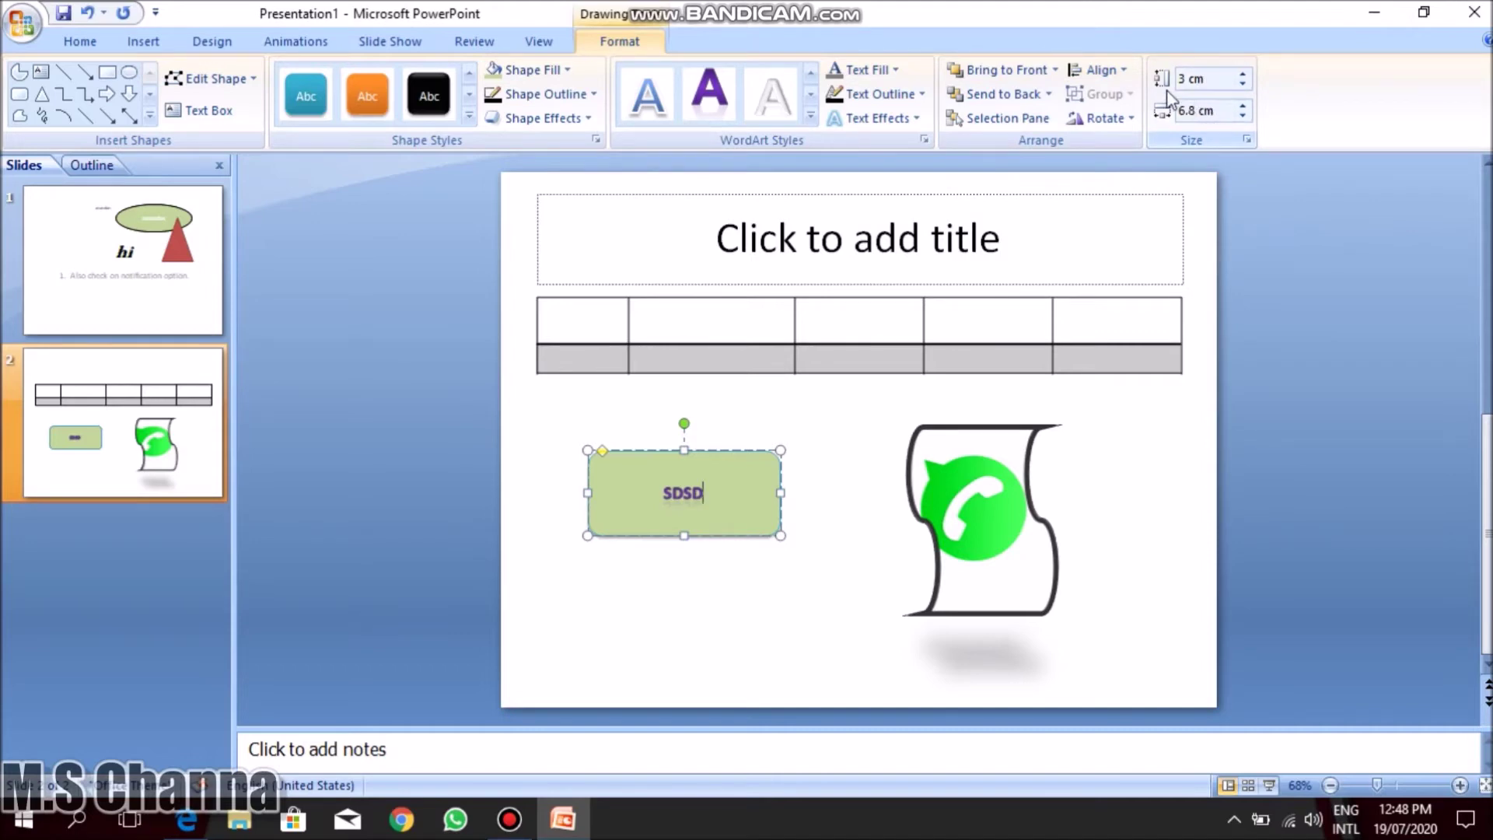
{"action": "left_click", "coordinate": [219, 83]}
{"action": "mouse_move", "coordinate": [241, 105]}
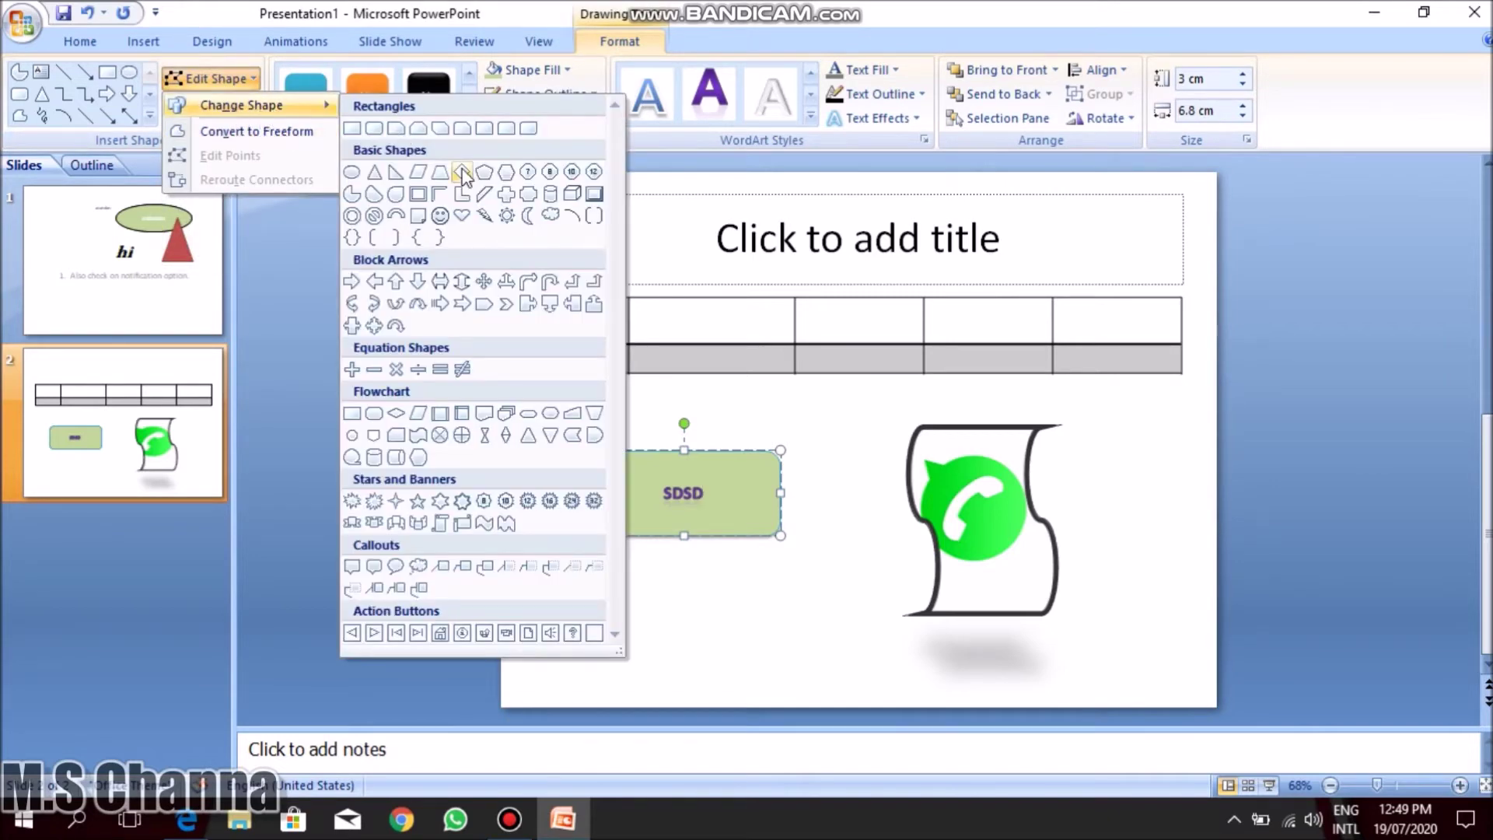
{"action": "left_click", "coordinate": [420, 193]}
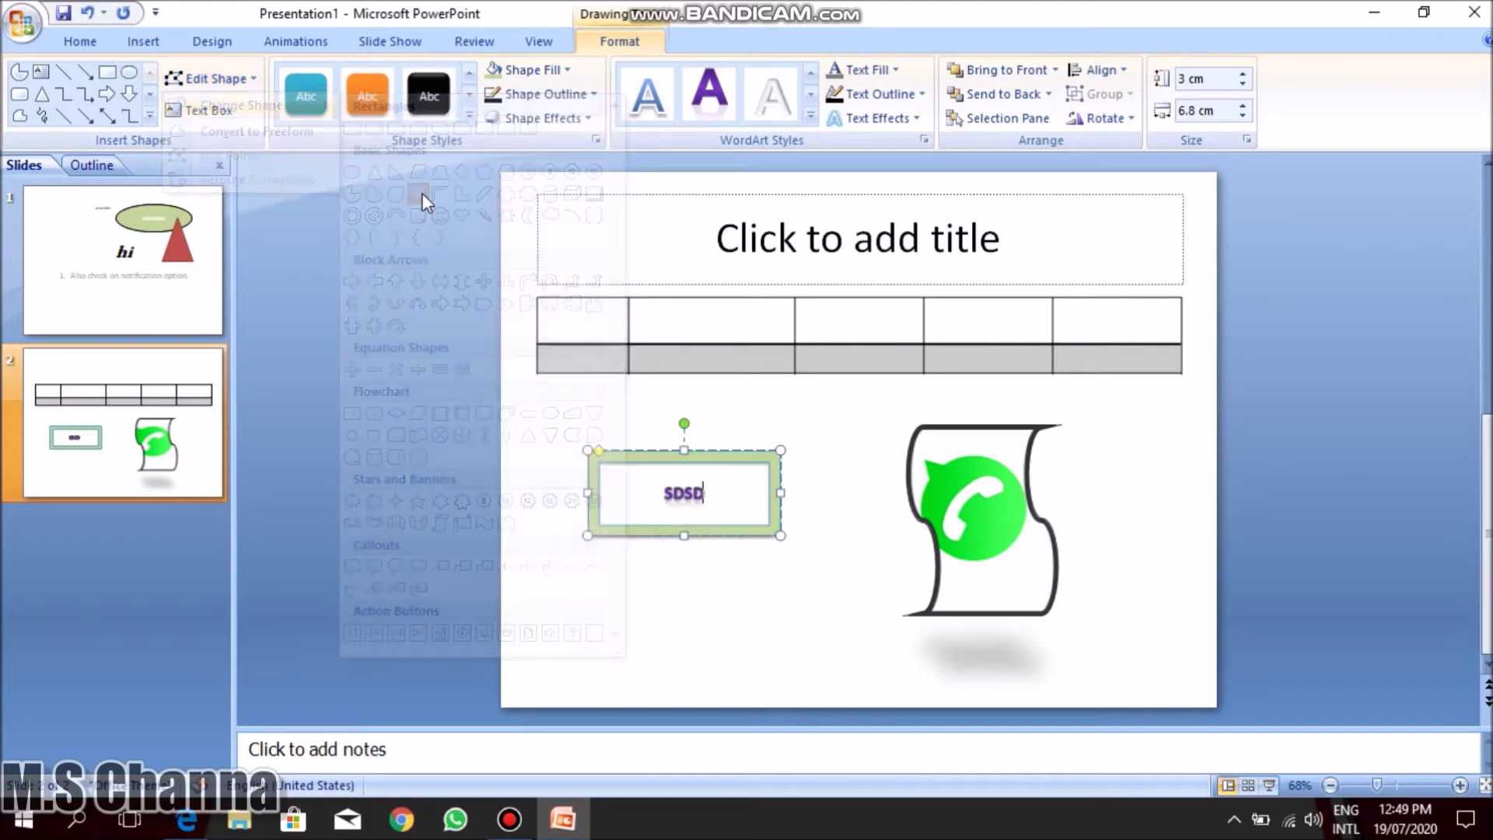
{"action": "left_click", "coordinate": [255, 81]}
{"action": "mouse_move", "coordinate": [241, 105]}
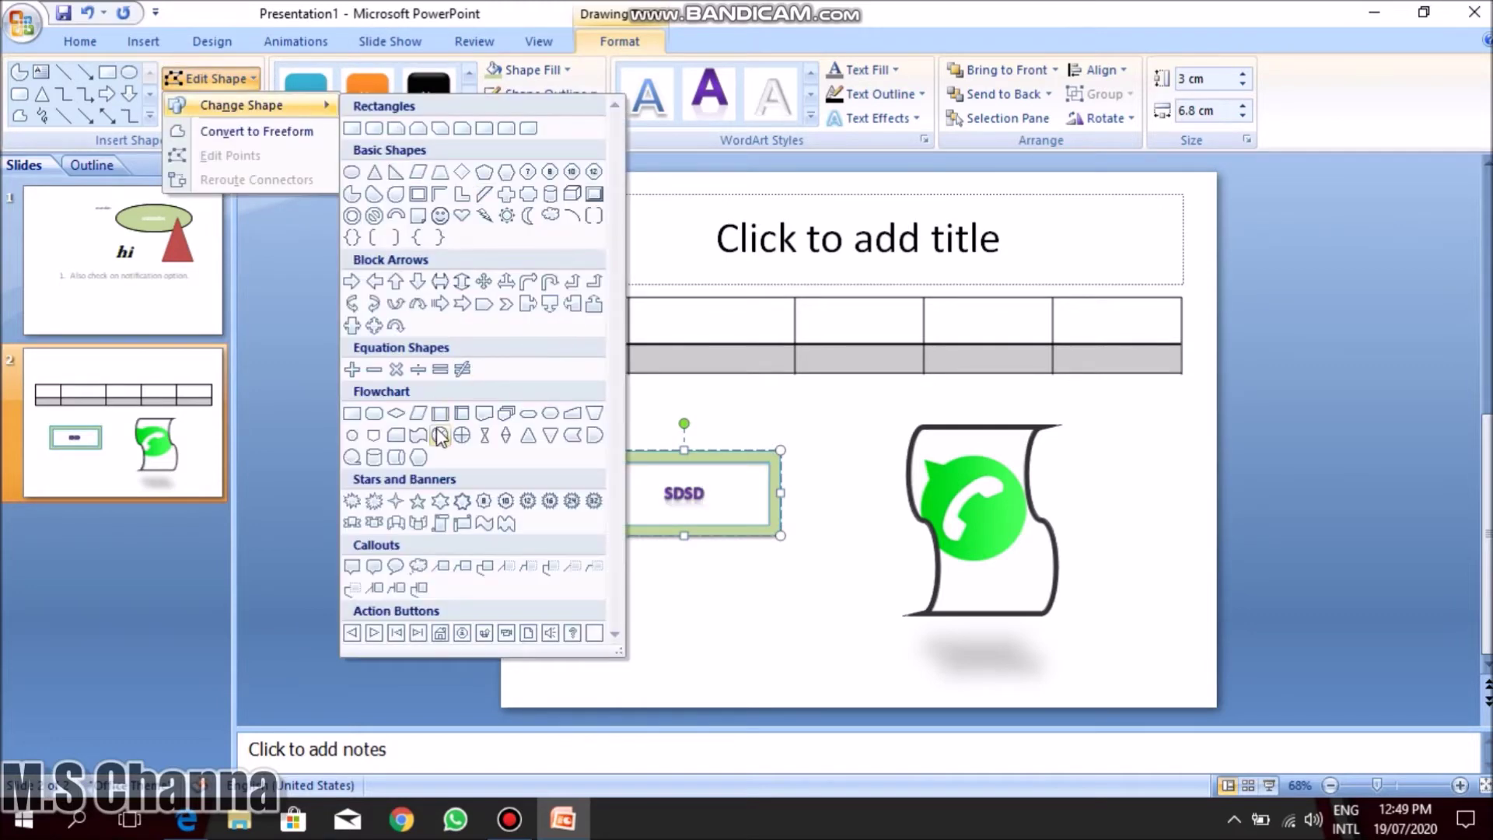
{"action": "left_click", "coordinate": [440, 435]}
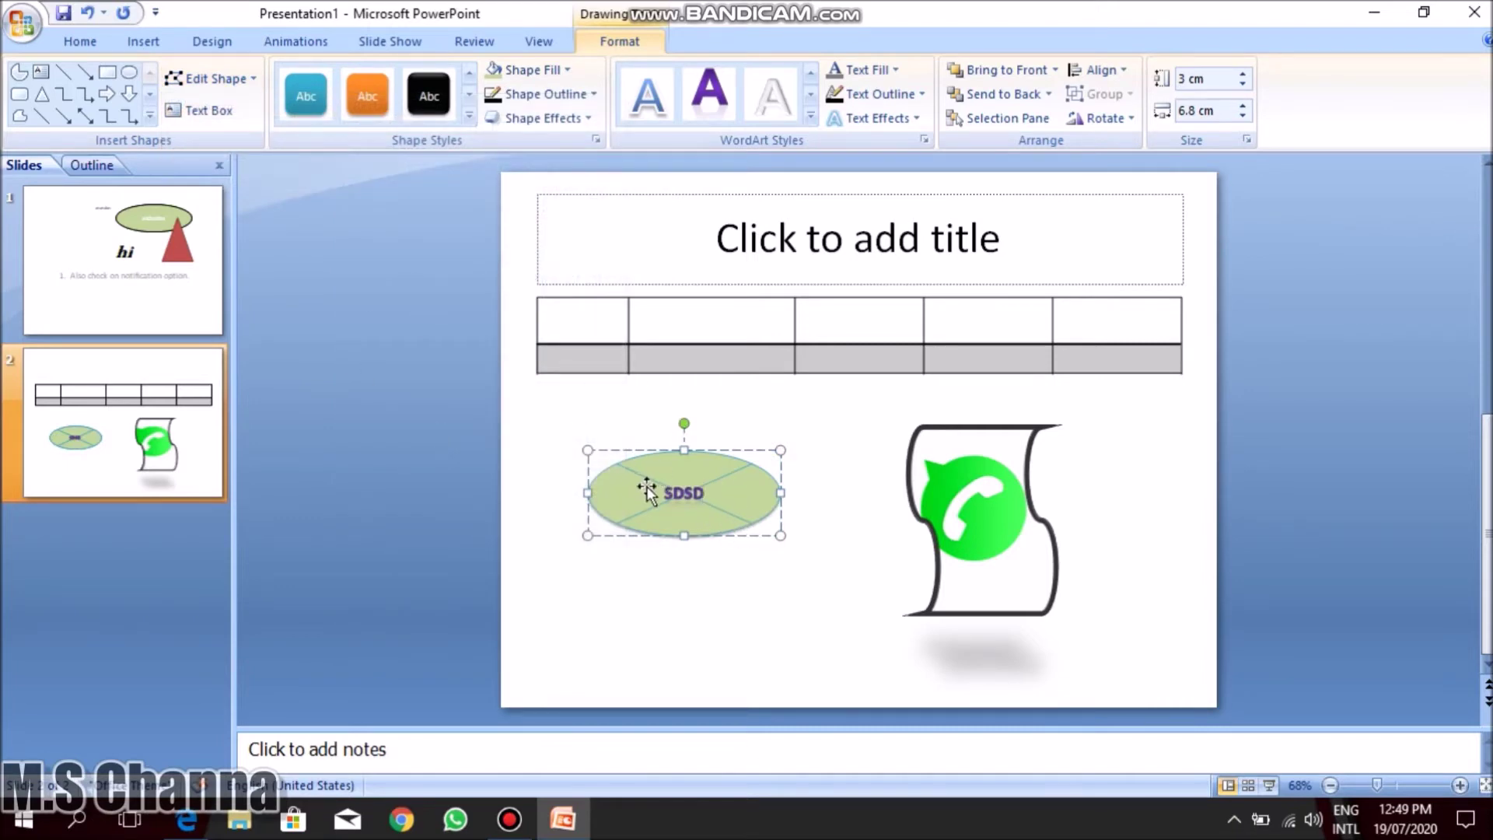
Select the SDSD text in the ellipse, cancelling trial text box and down arrow tools.
{"action": "left_click", "coordinate": [200, 115]}
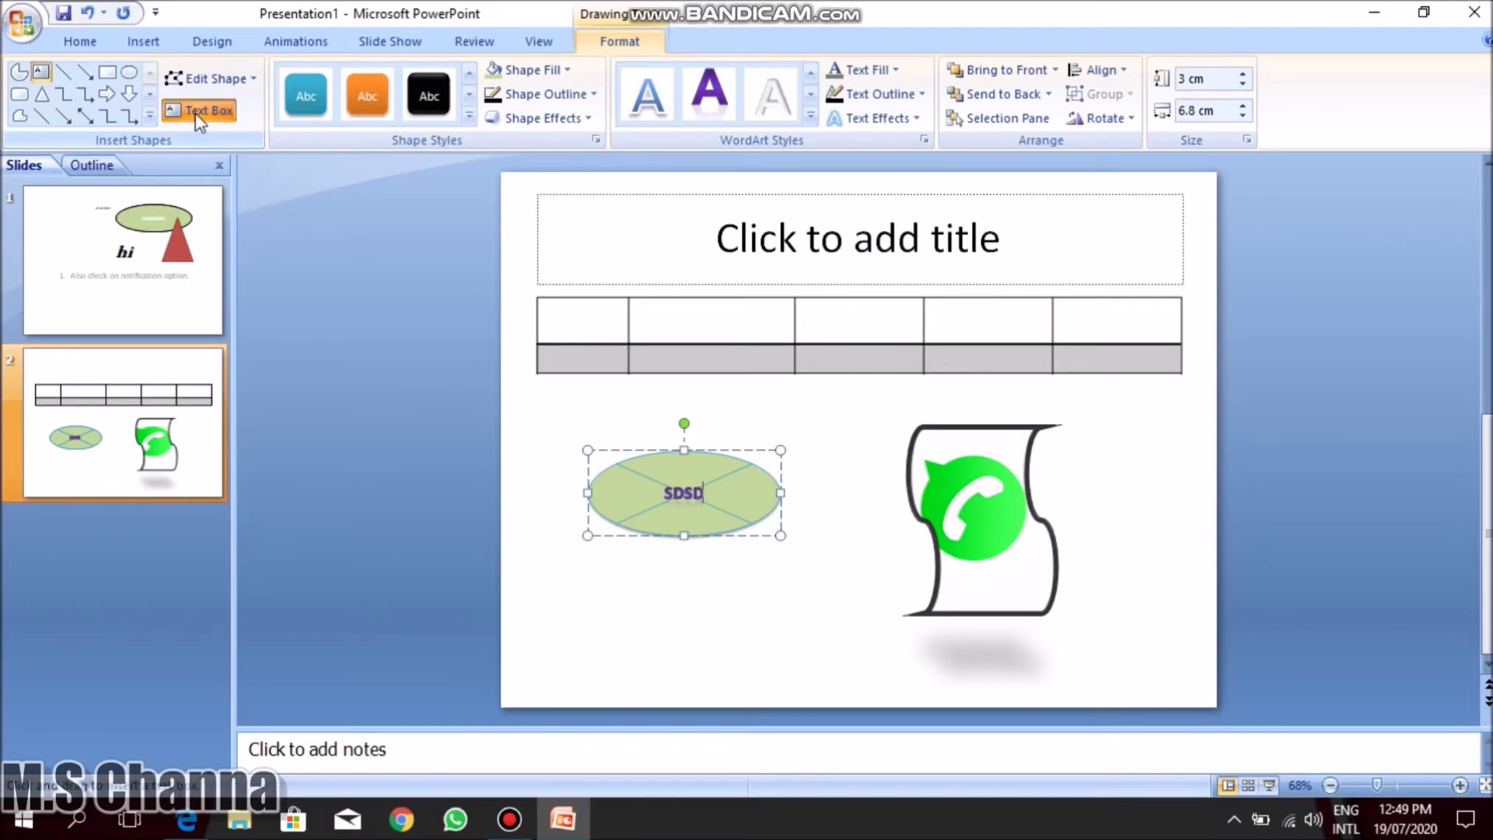
{"action": "double_click", "coordinate": [686, 497]}
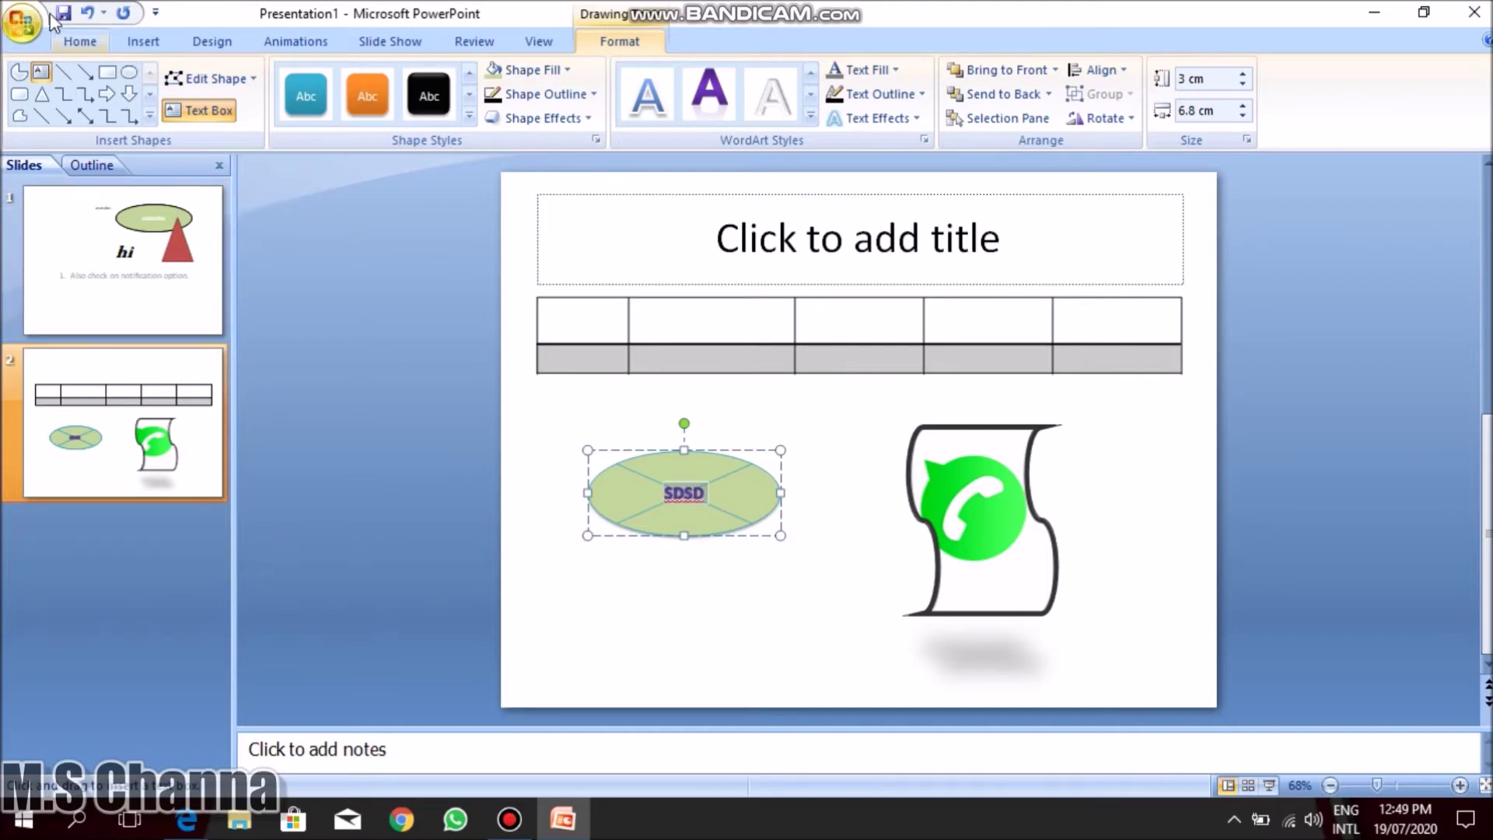
{"action": "left_click", "coordinate": [130, 99]}
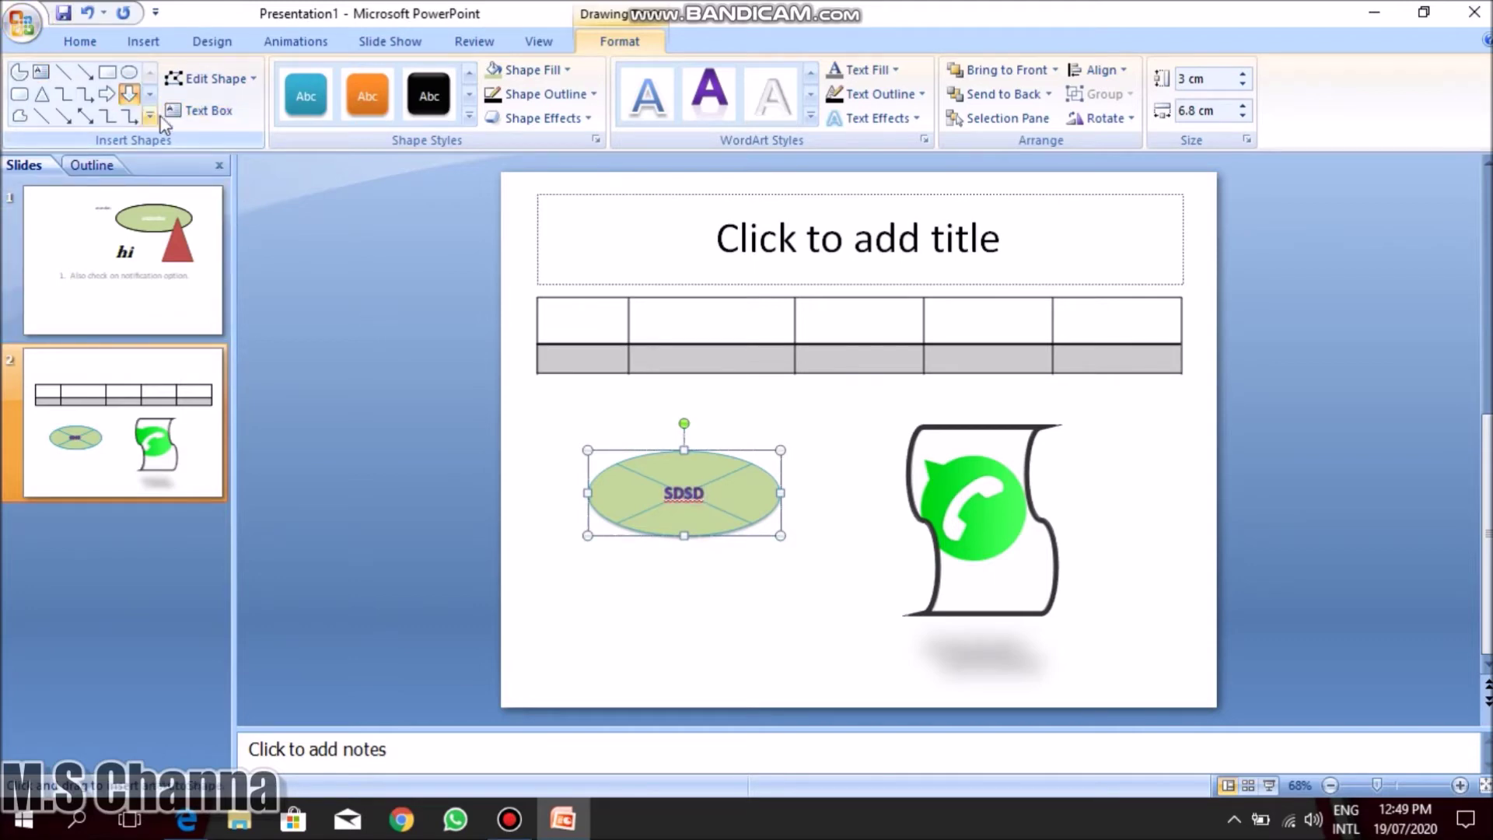
{"action": "key", "text": "Escape"}
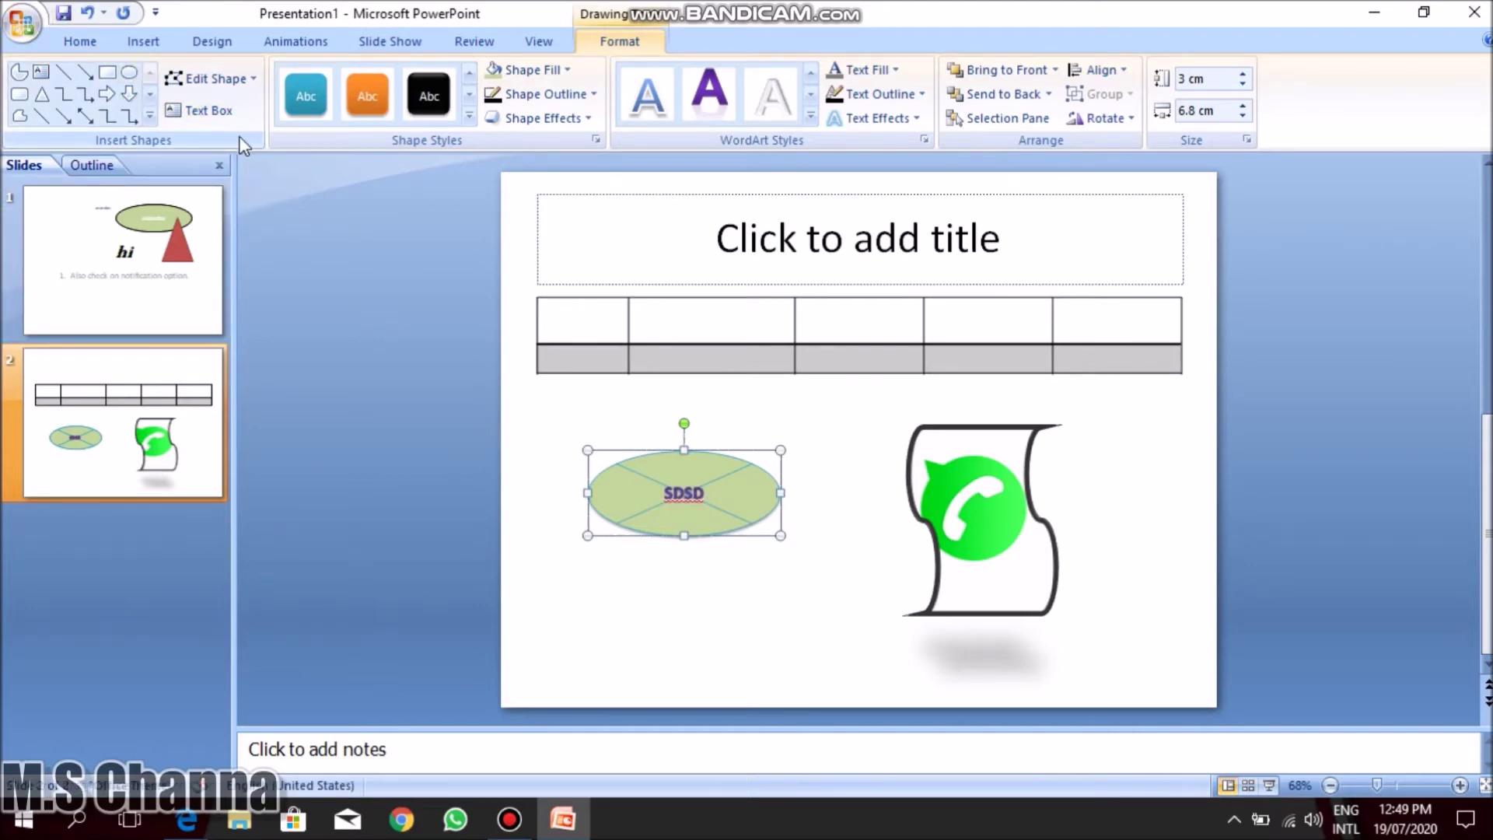
{"action": "left_click", "coordinate": [126, 45]}
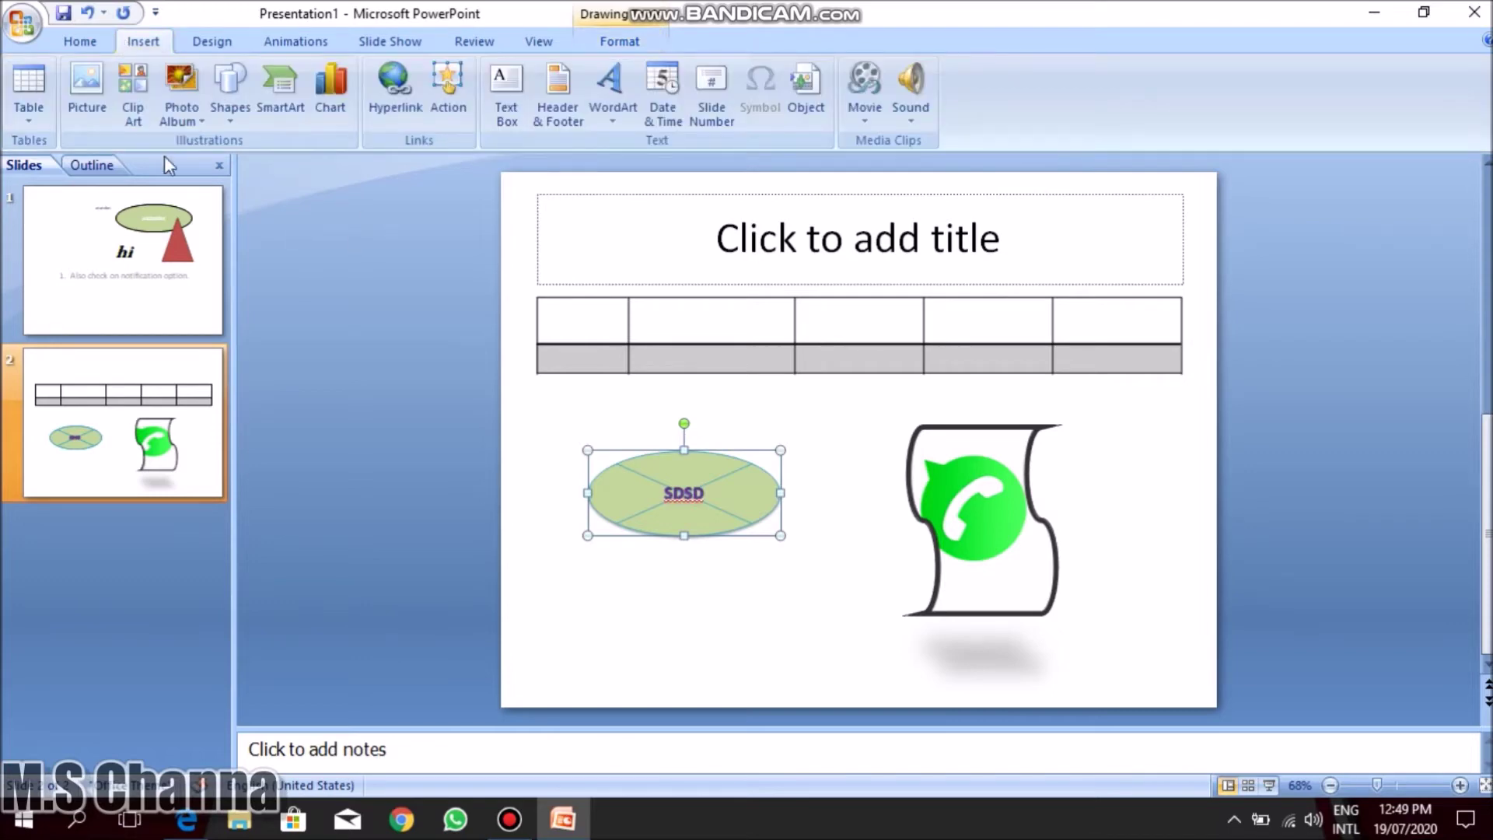
Find the gear clip art by clearing the 'book' search and insert it onto slide 2.
{"action": "left_click", "coordinate": [133, 113]}
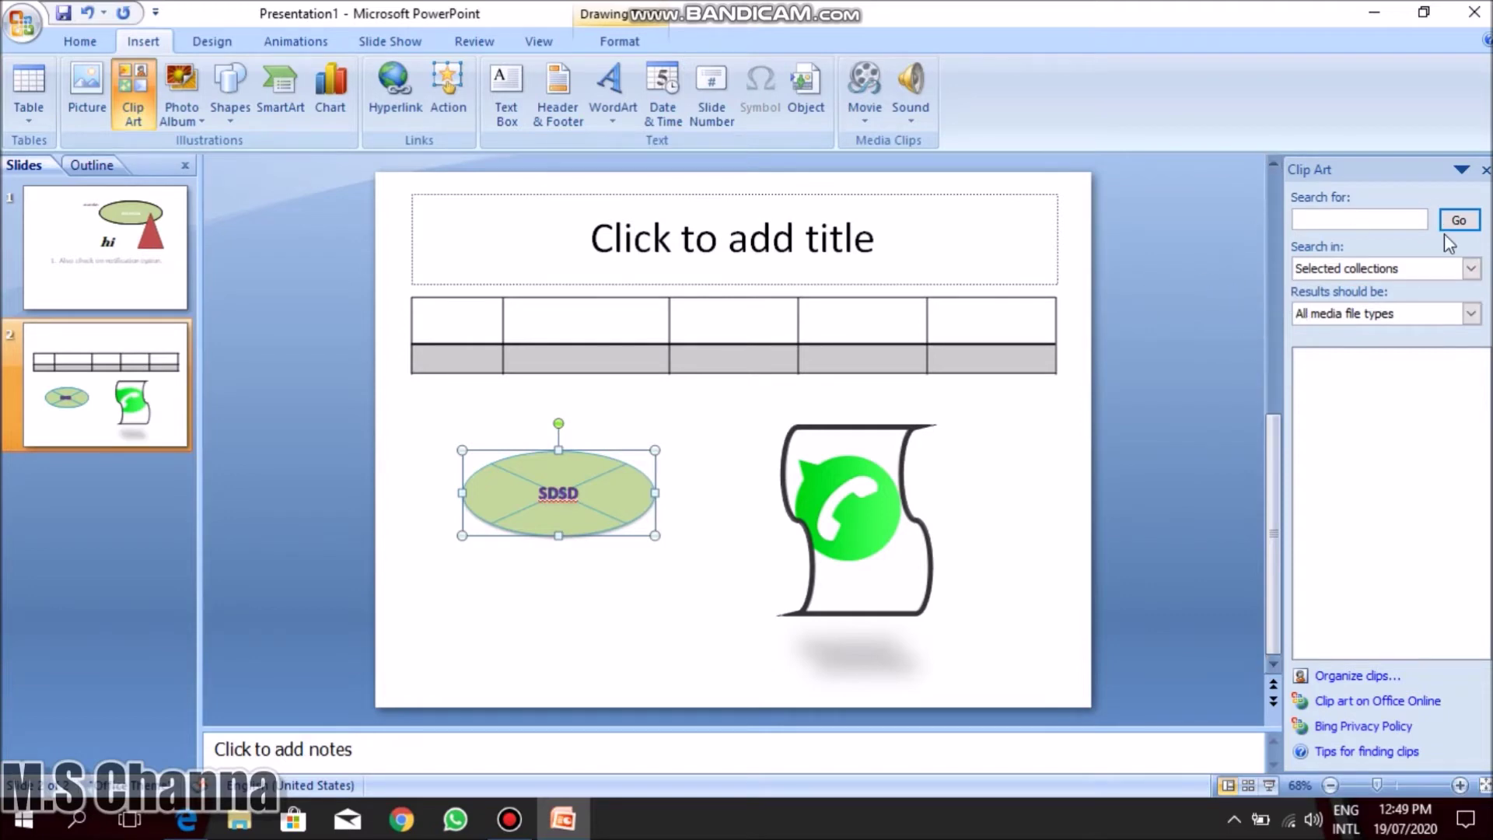
{"action": "left_click", "coordinate": [1321, 223]}
{"action": "type", "text": "book"}
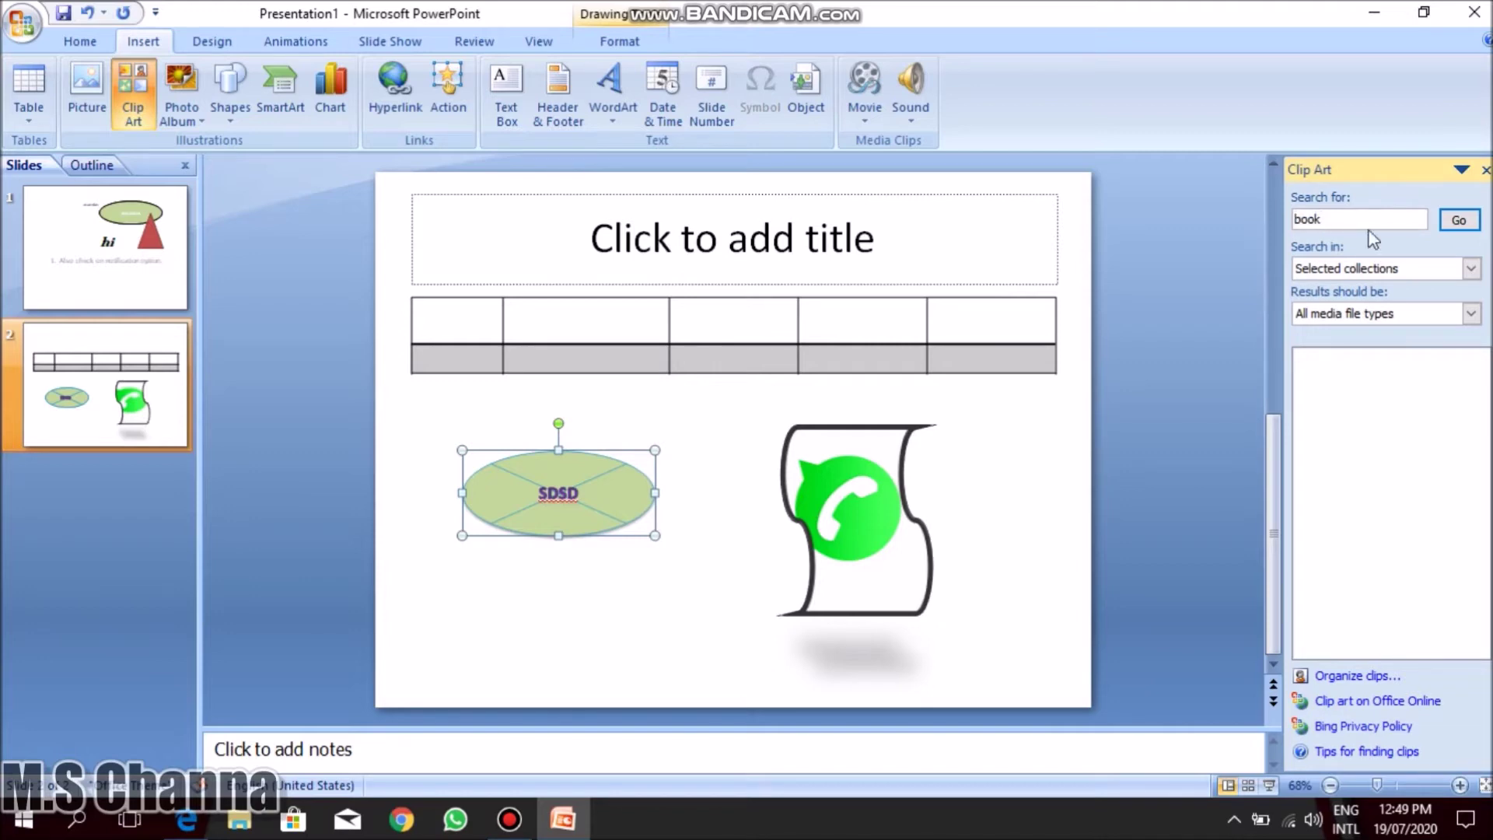
{"action": "left_click", "coordinate": [1448, 224]}
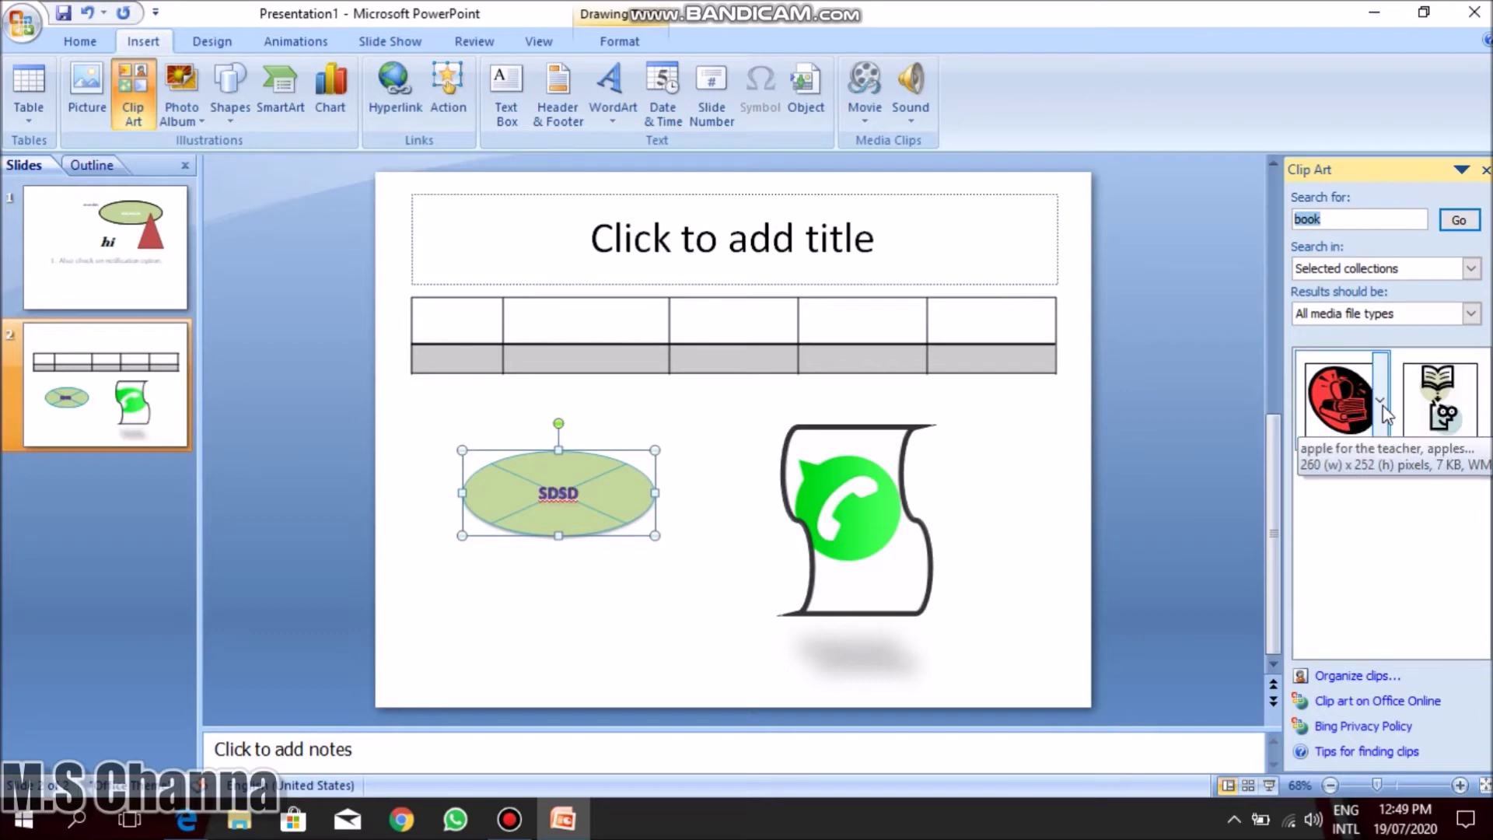
{"action": "key", "text": "BackSpace"}
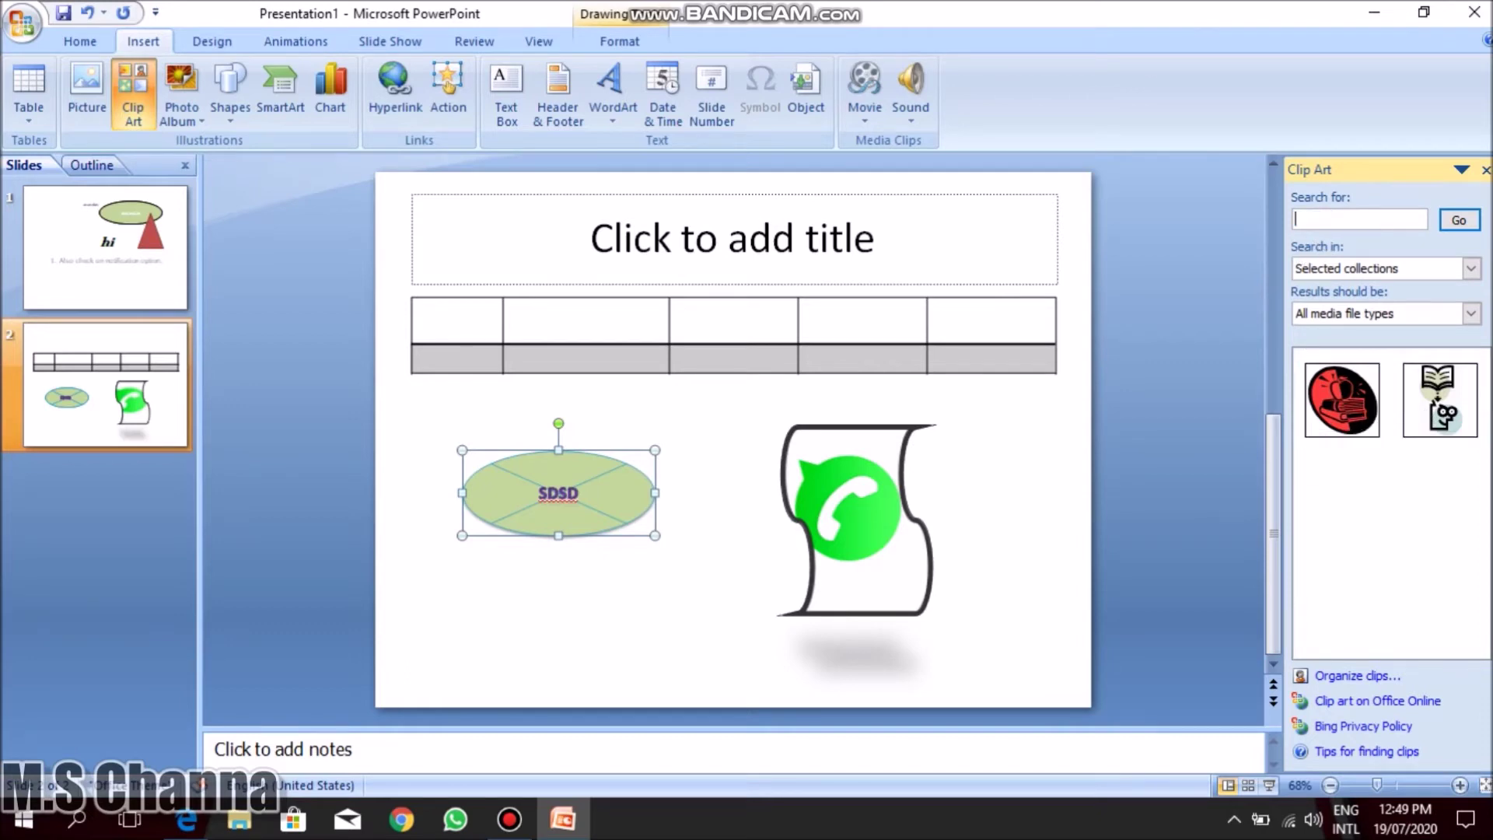
{"action": "left_click", "coordinate": [1453, 222]}
{"action": "left_click_drag", "start_coordinate": [1480, 383], "coordinate": [1480, 465]}
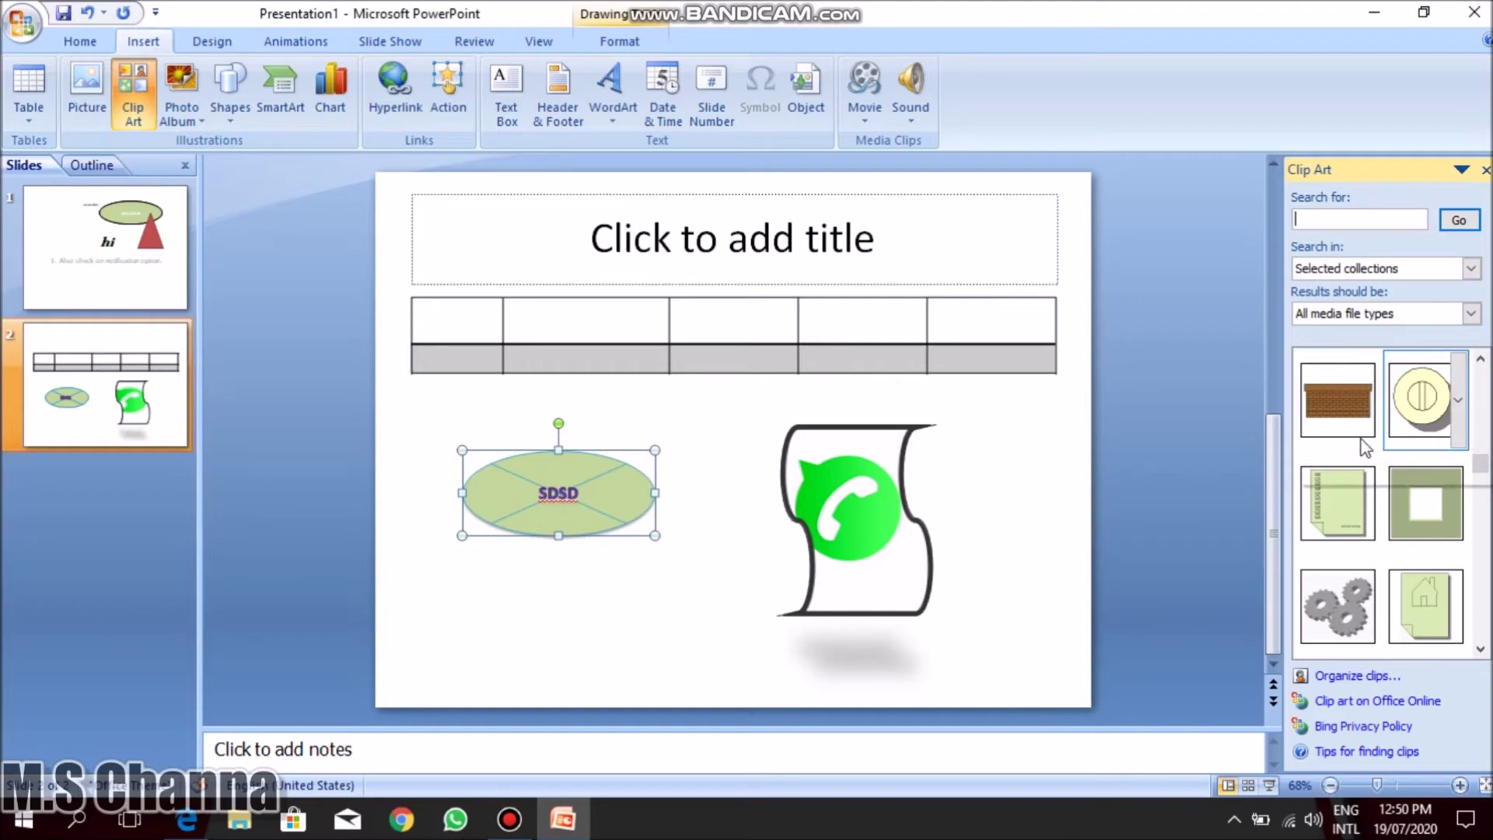
{"action": "left_click", "coordinate": [1330, 591]}
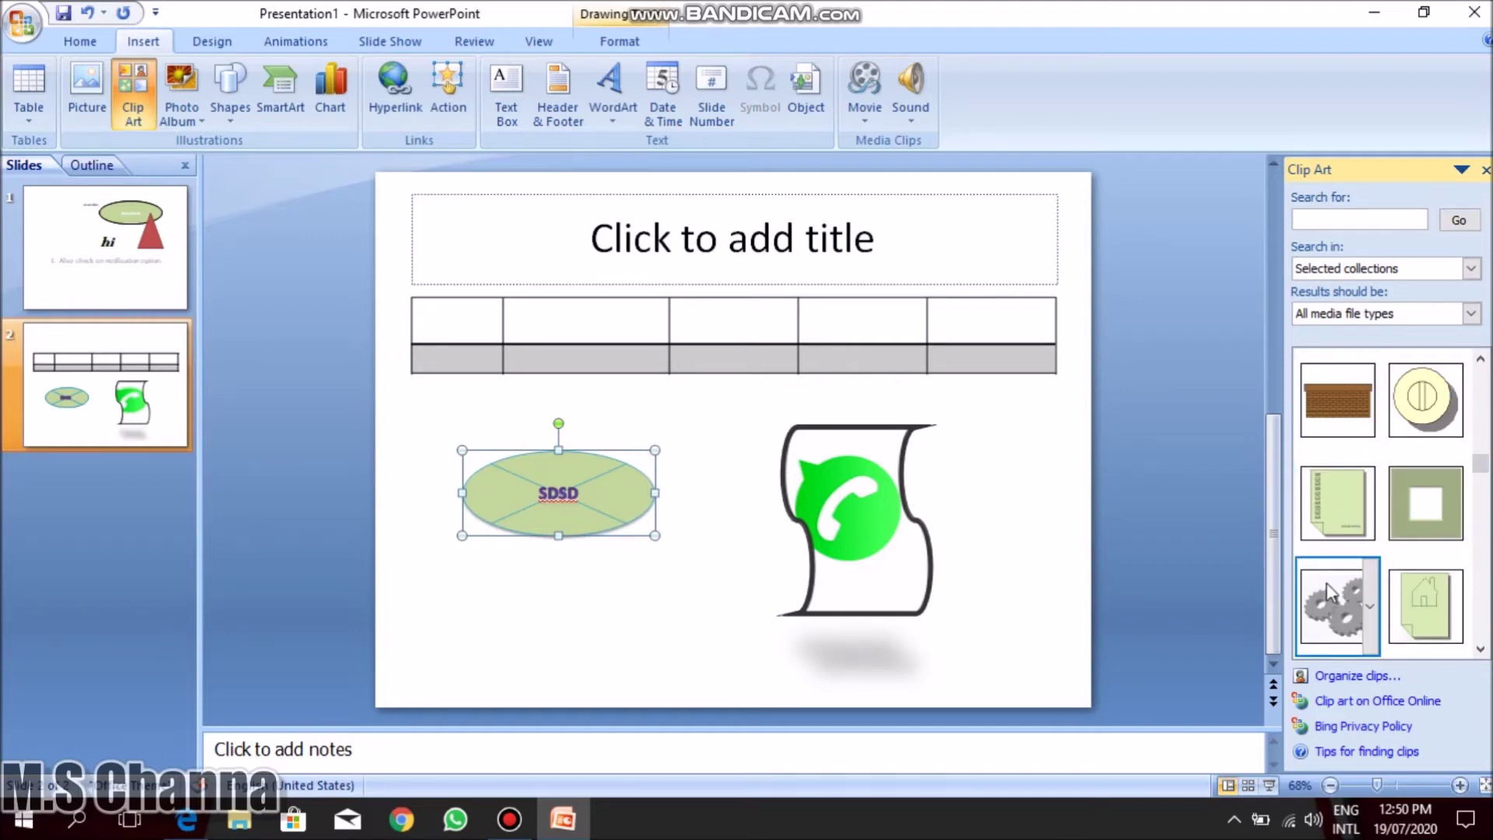
Shrink the gears and place them at lower left, overlapping the SDSD ellipse.
{"action": "left_click", "coordinate": [831, 363]}
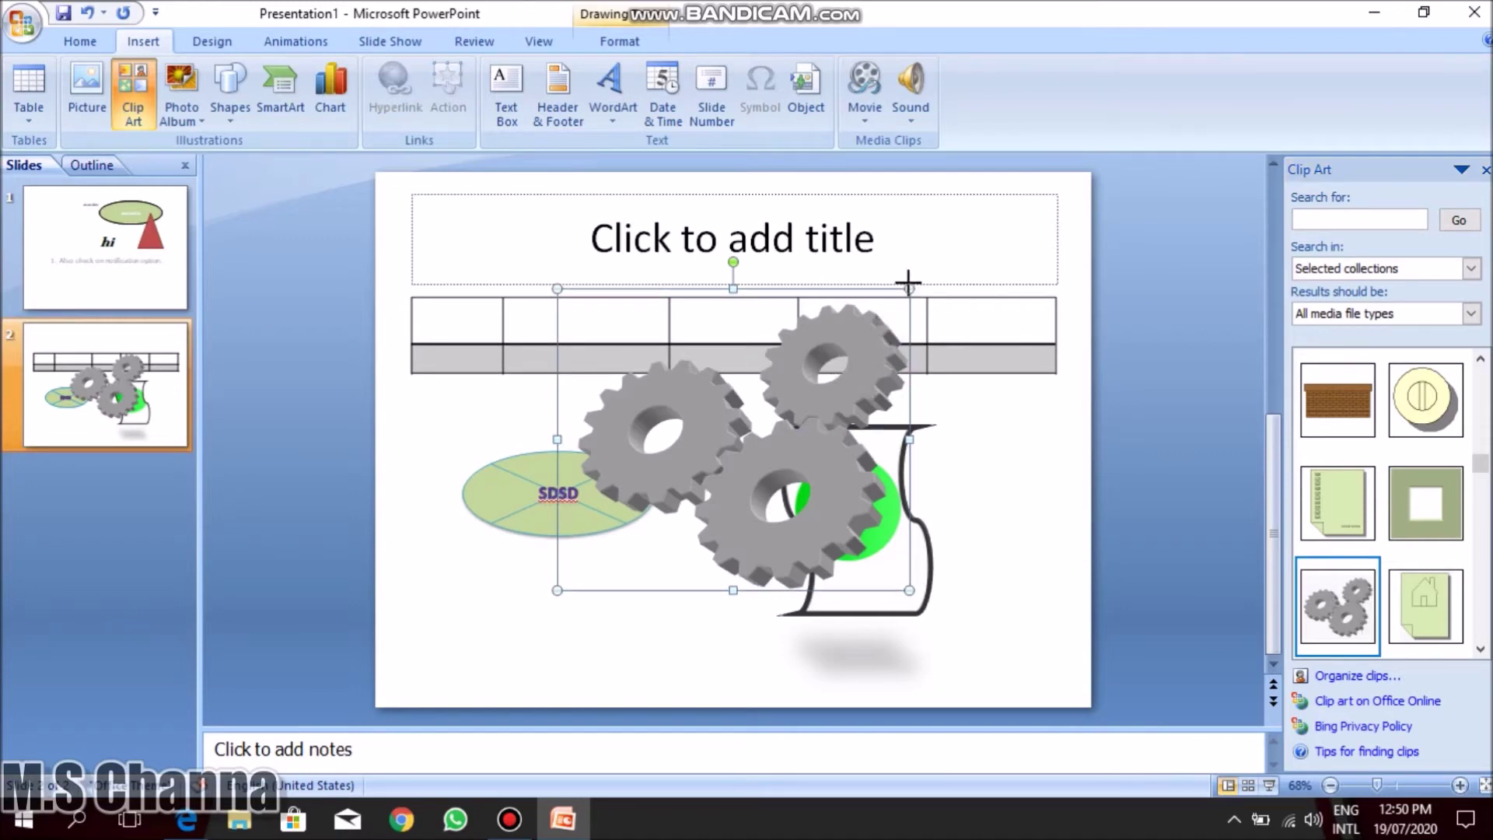
{"action": "left_click_drag", "start_coordinate": [908, 289], "coordinate": [833, 425]}
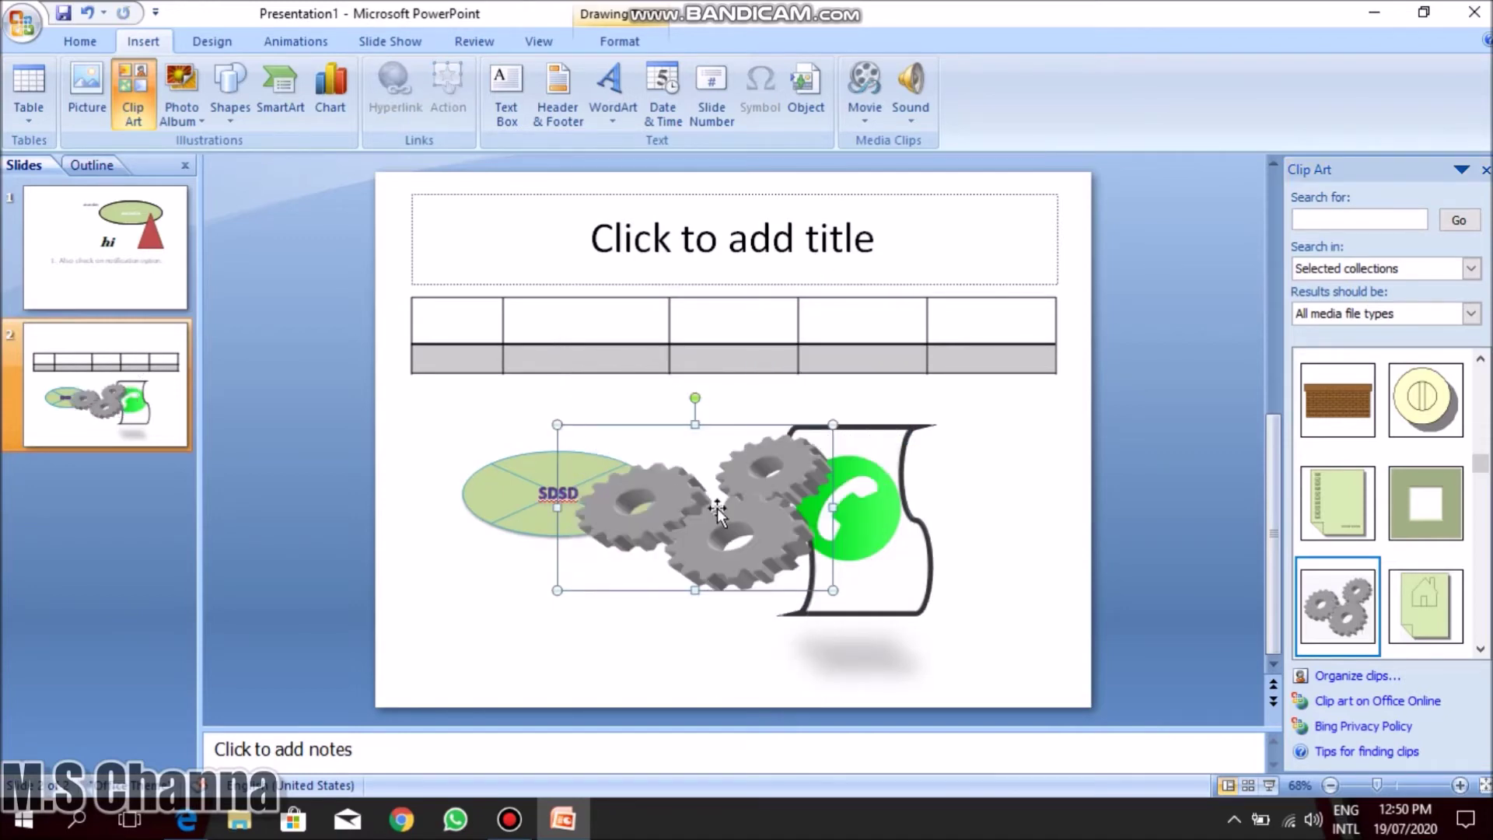
{"action": "left_click_drag", "start_coordinate": [717, 507], "coordinate": [645, 574]}
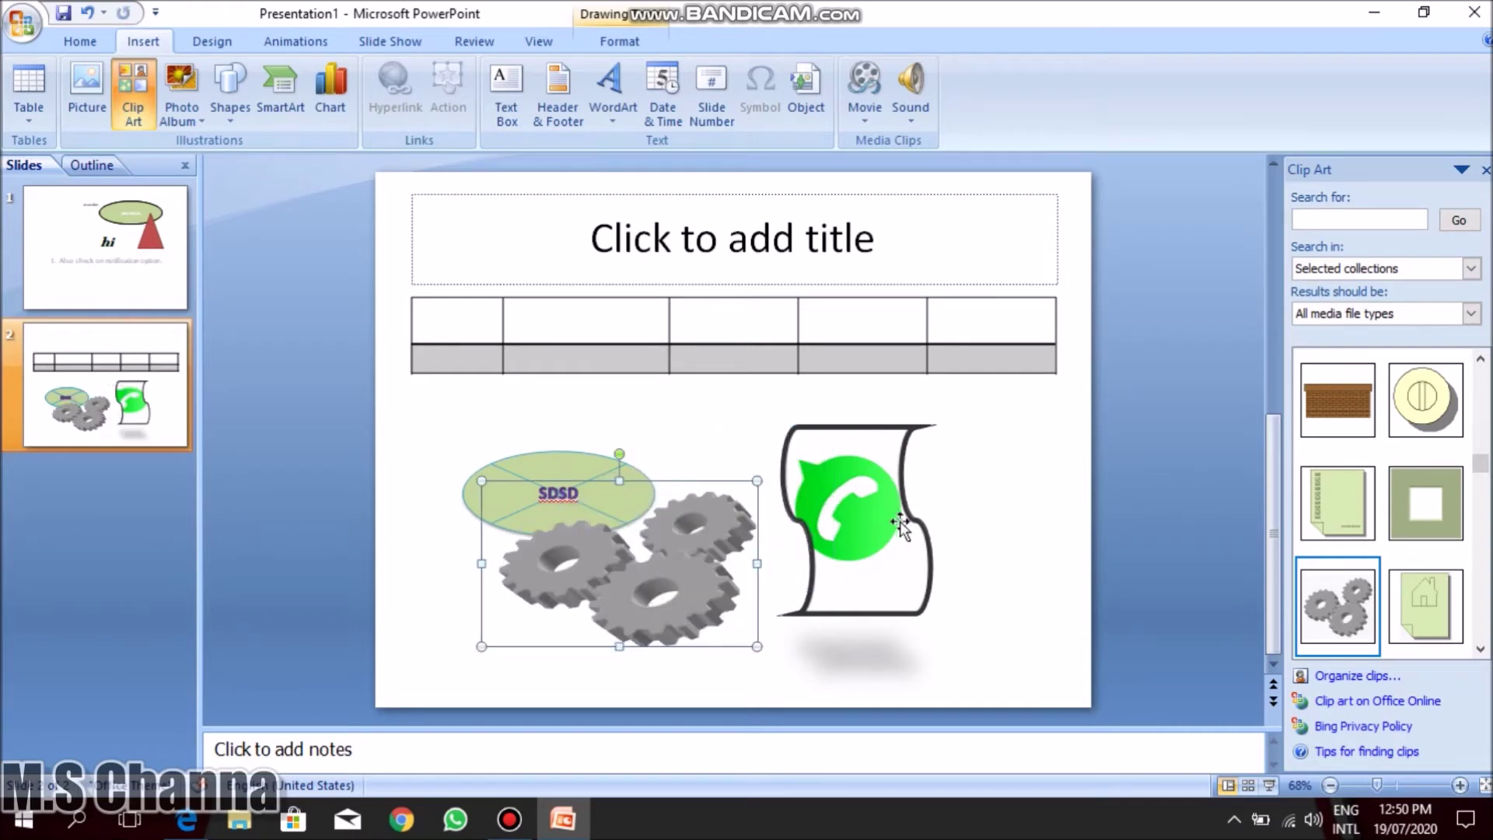
{"action": "left_click", "coordinate": [898, 527]}
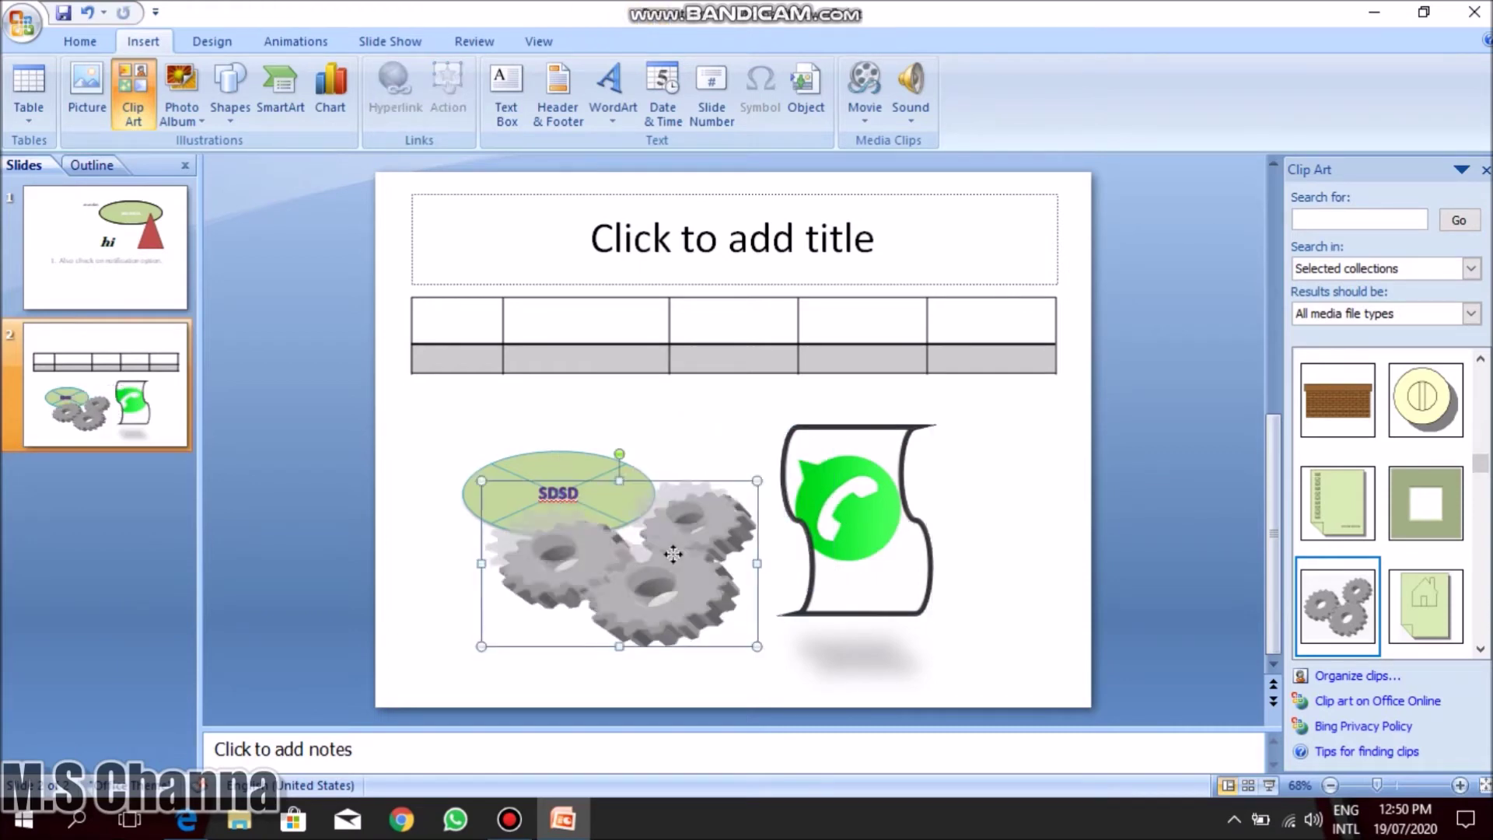
{"action": "left_click_drag", "start_coordinate": [678, 563], "coordinate": [673, 553]}
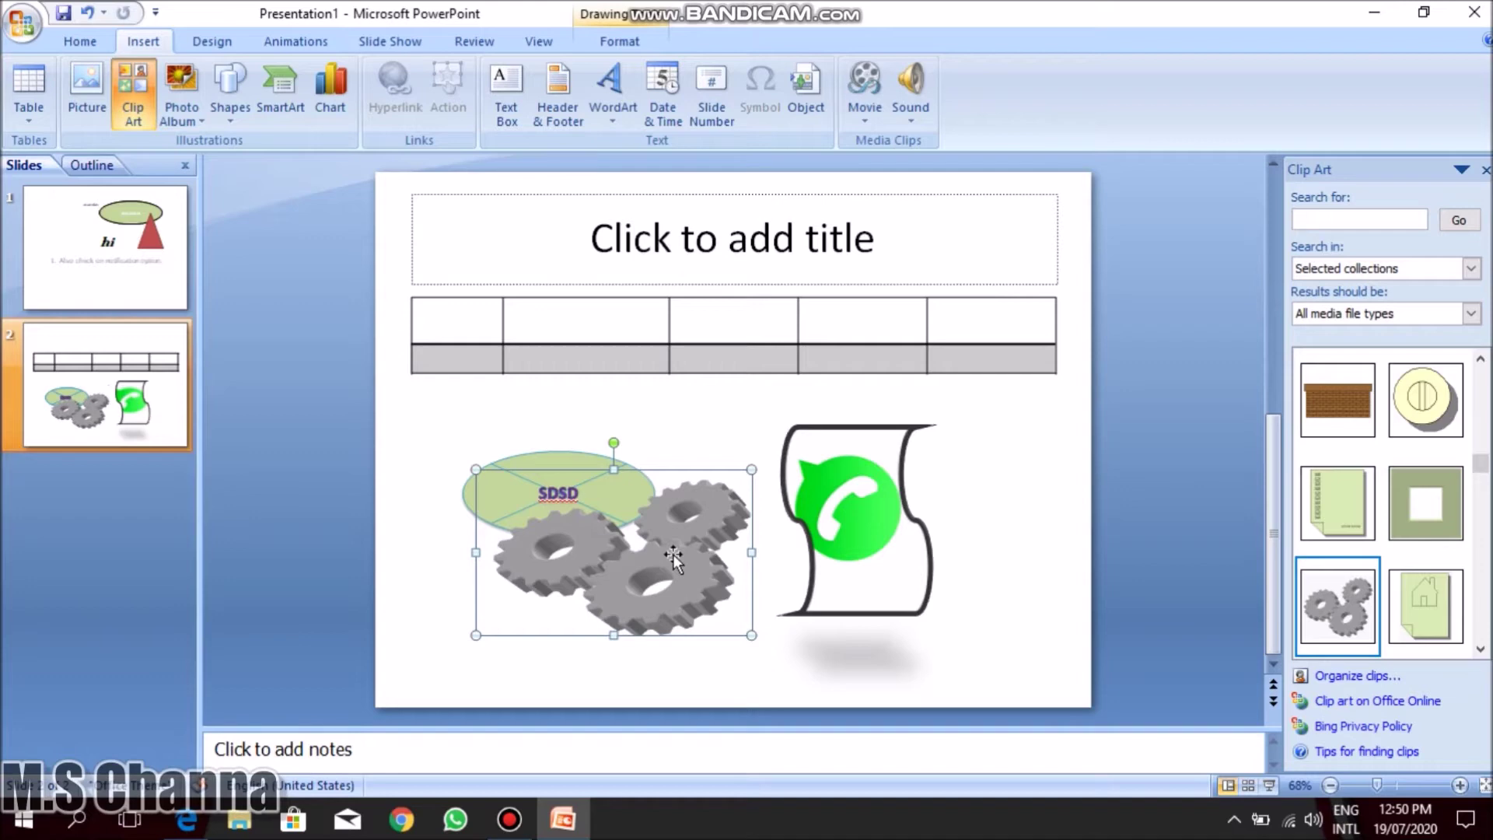
{"action": "left_click", "coordinate": [858, 557]}
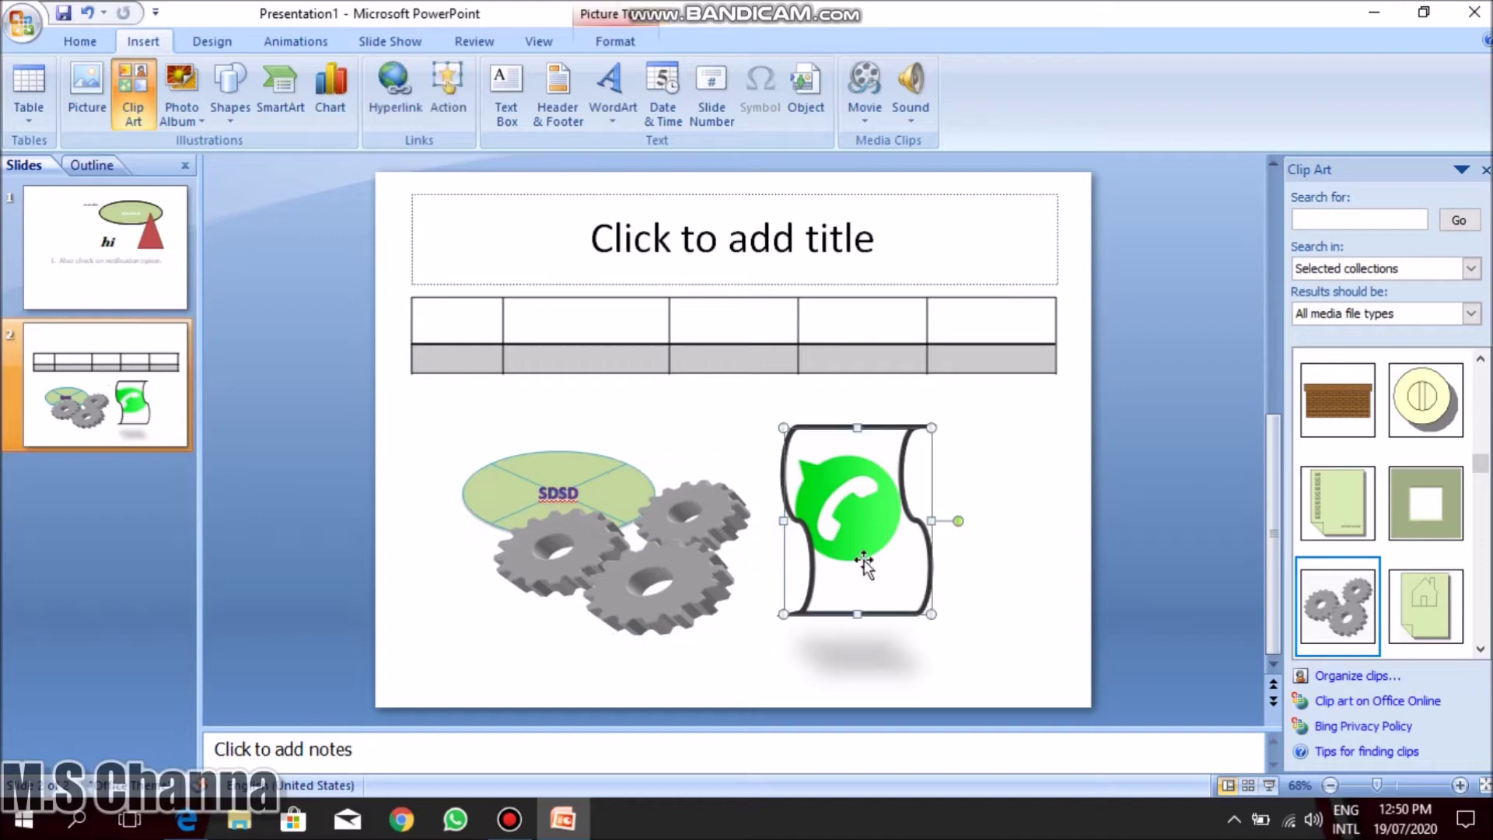
{"action": "left_click", "coordinate": [683, 578]}
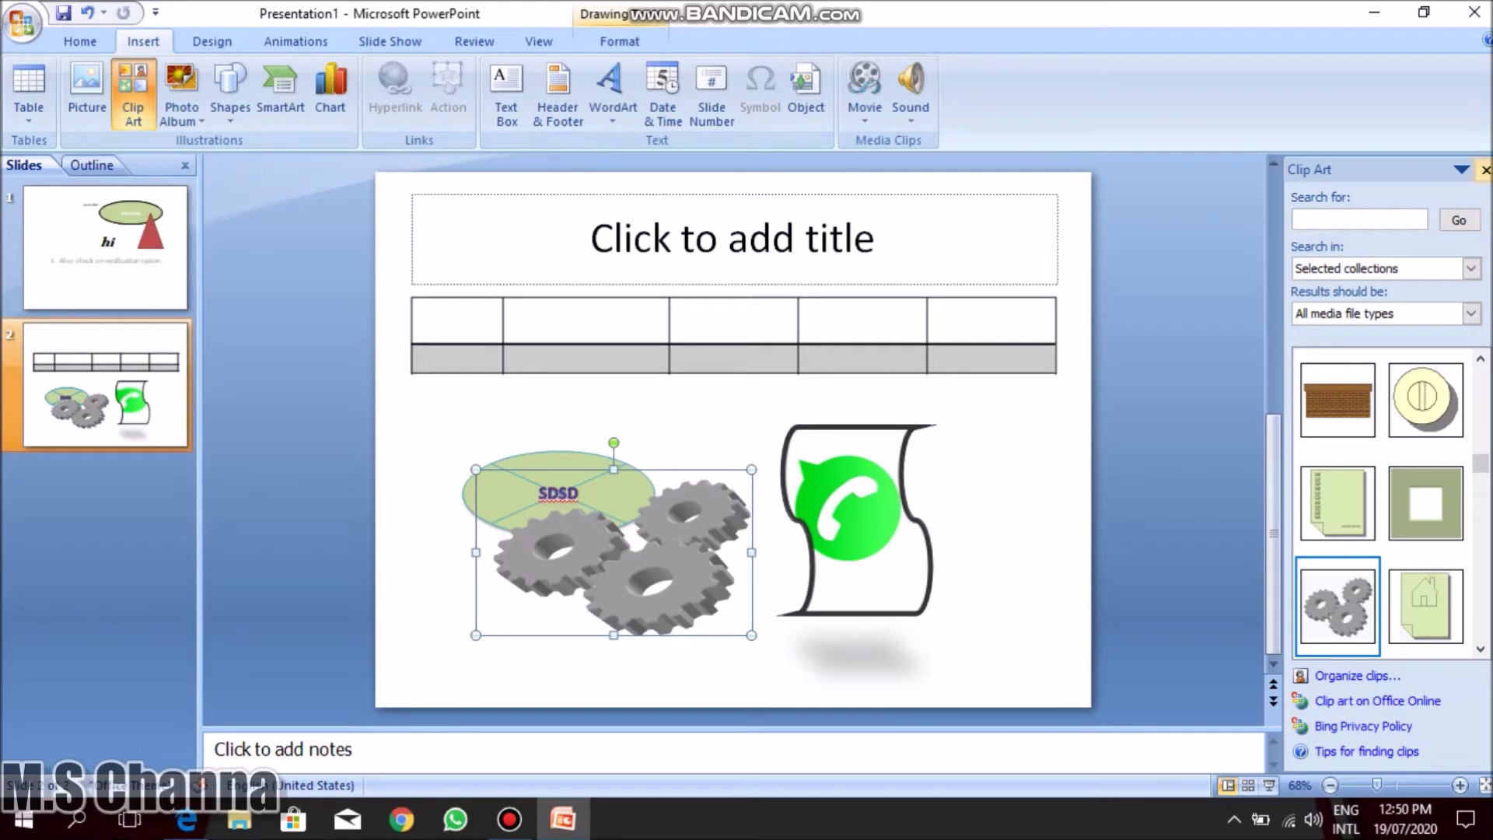
{"action": "left_click", "coordinate": [1485, 169]}
Delete all three gear pieces from slide 2.
{"action": "left_click", "coordinate": [801, 529]}
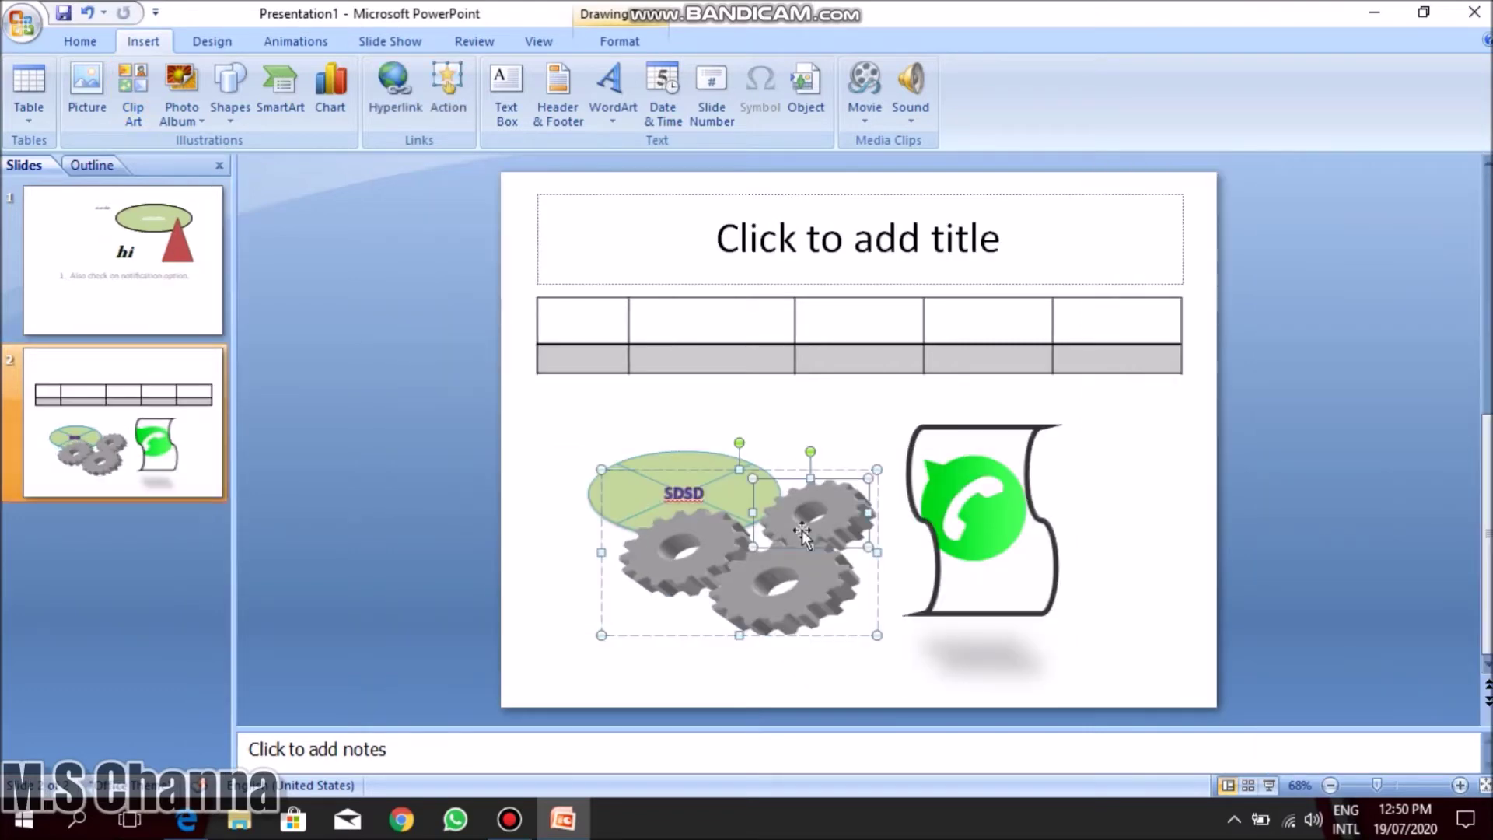
{"action": "key", "text": "Delete"}
{"action": "left_click", "coordinate": [795, 564]}
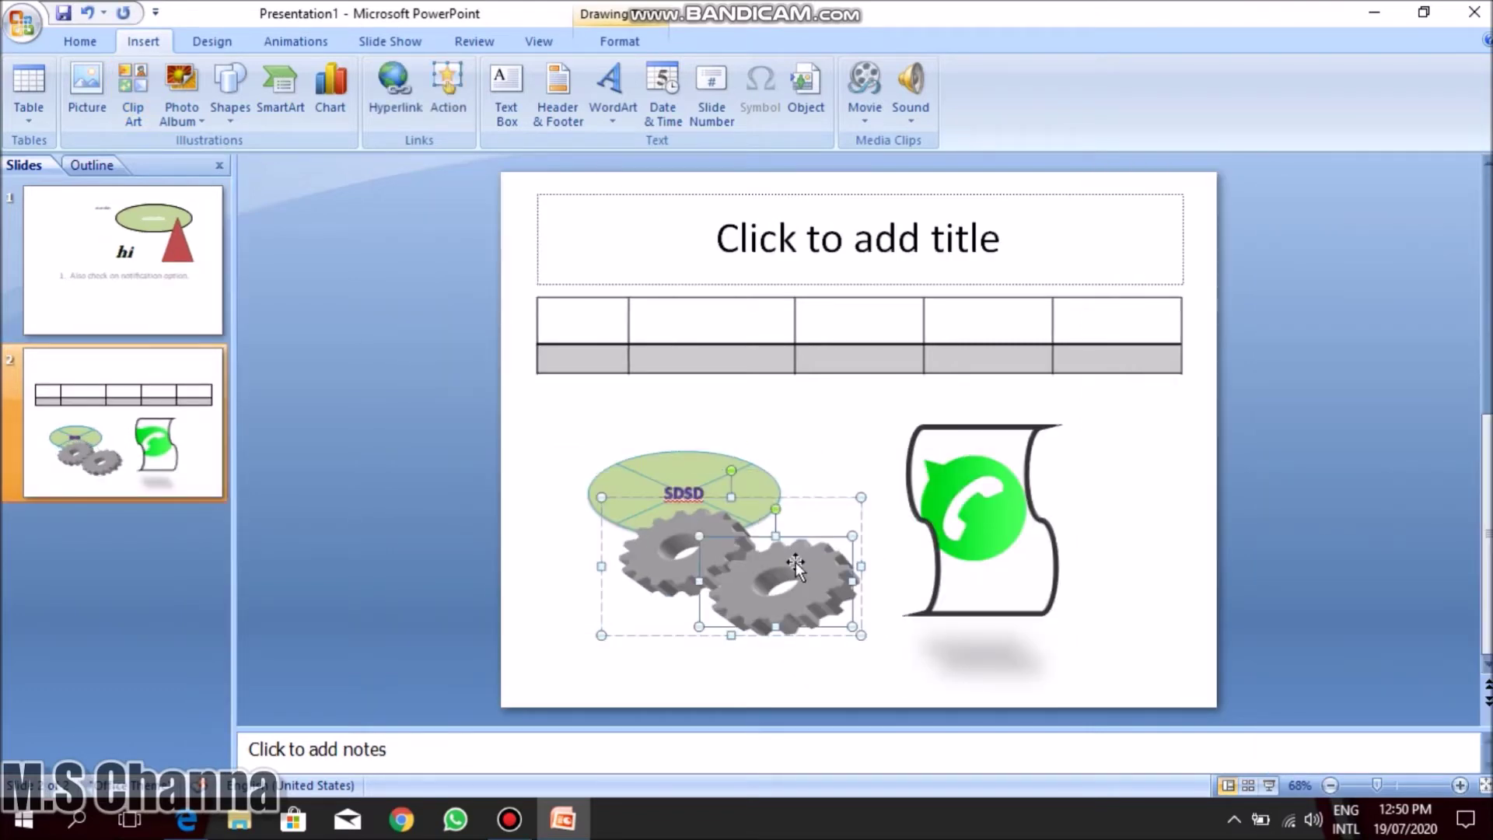
{"action": "key", "text": "Delete"}
{"action": "left_click", "coordinate": [701, 552]}
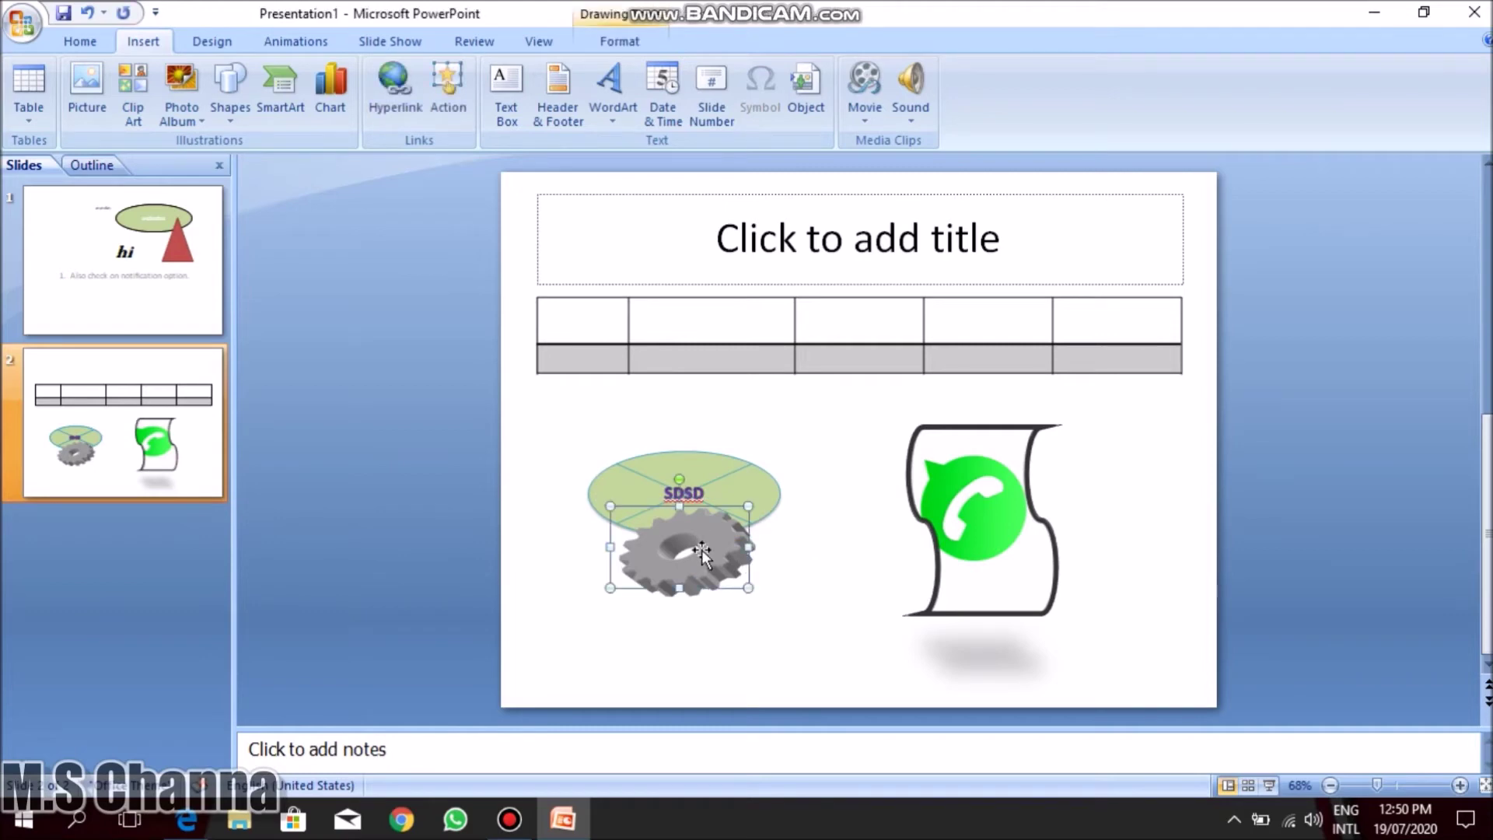
{"action": "key", "text": "Delete"}
Delete the SDSD ellipse, the WhatsApp image and the table.
{"action": "left_click", "coordinate": [701, 524]}
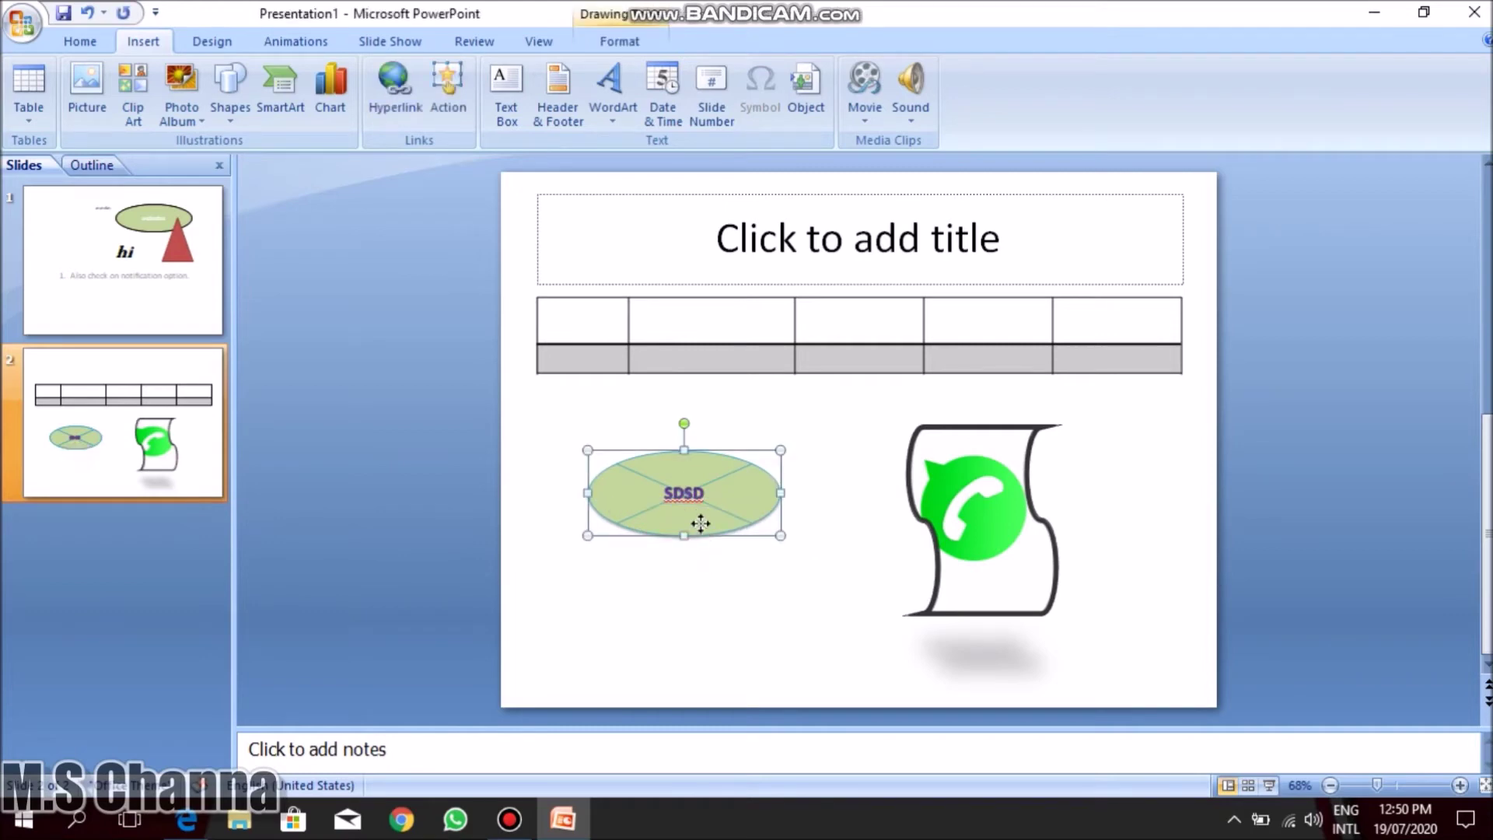
{"action": "key", "text": "Delete"}
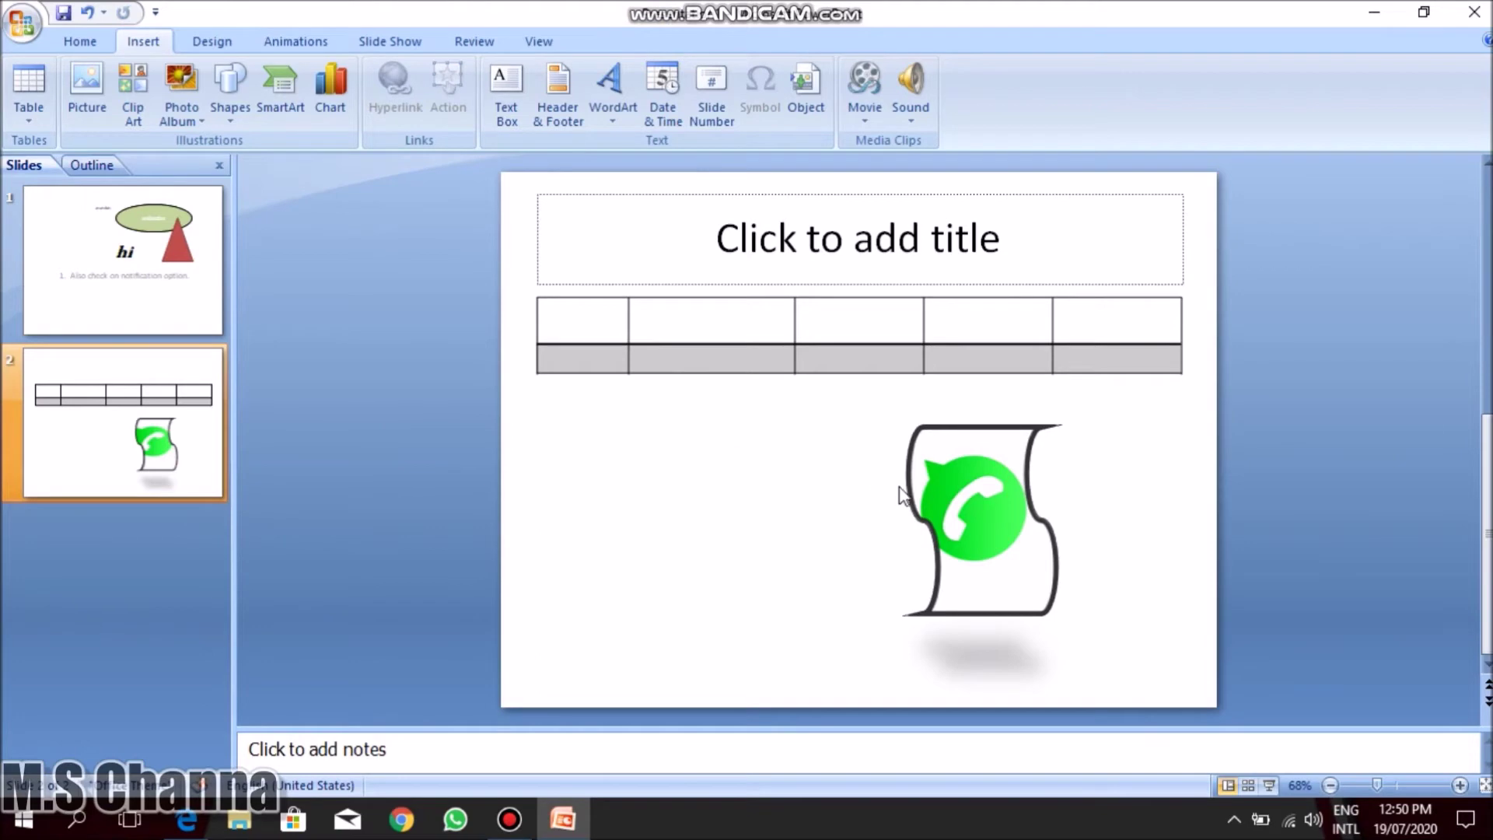
{"action": "left_click", "coordinate": [900, 490]}
{"action": "key", "text": "Delete"}
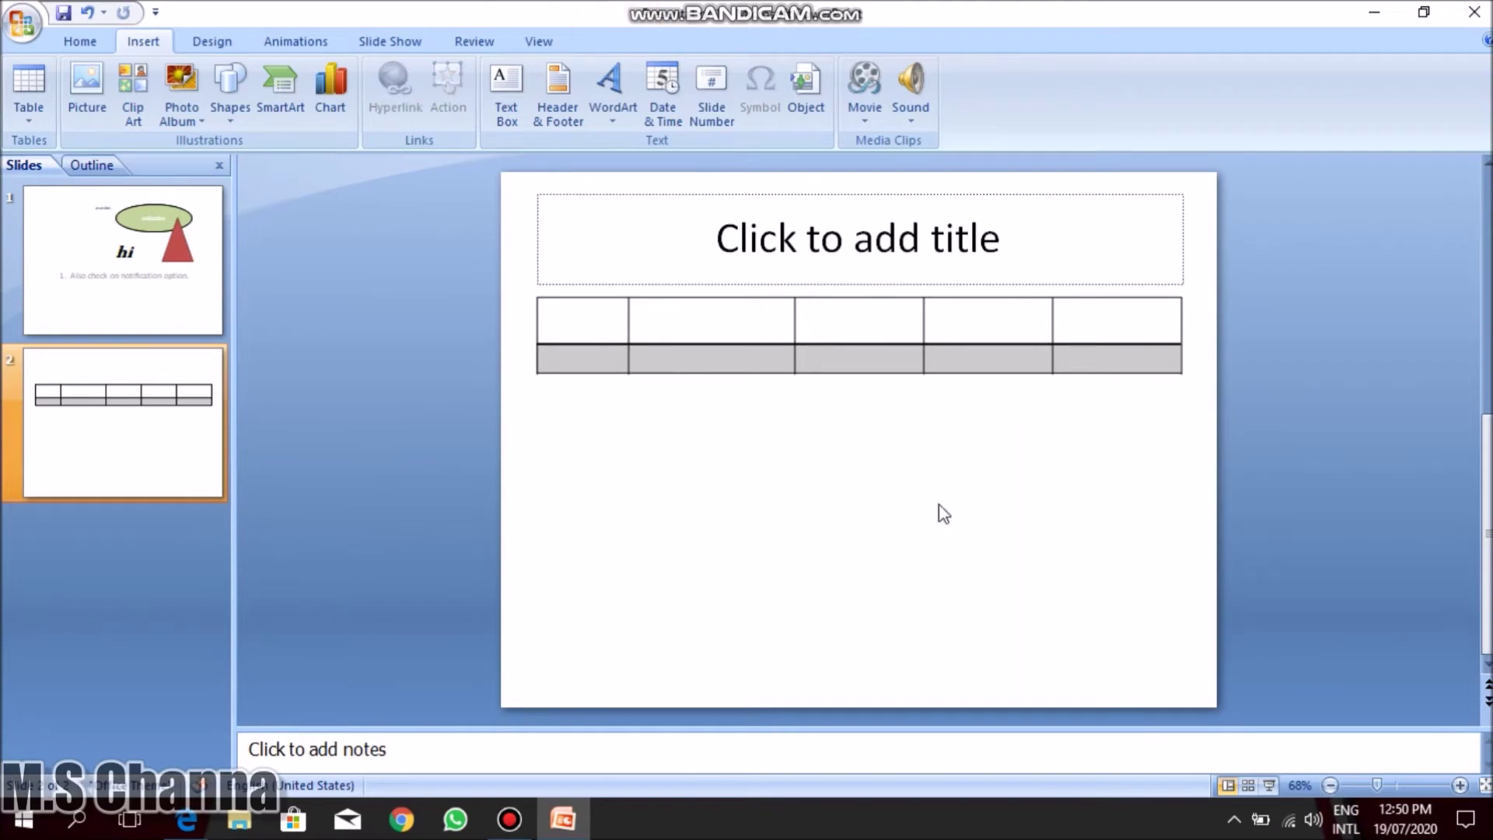
{"action": "left_click", "coordinate": [872, 370]}
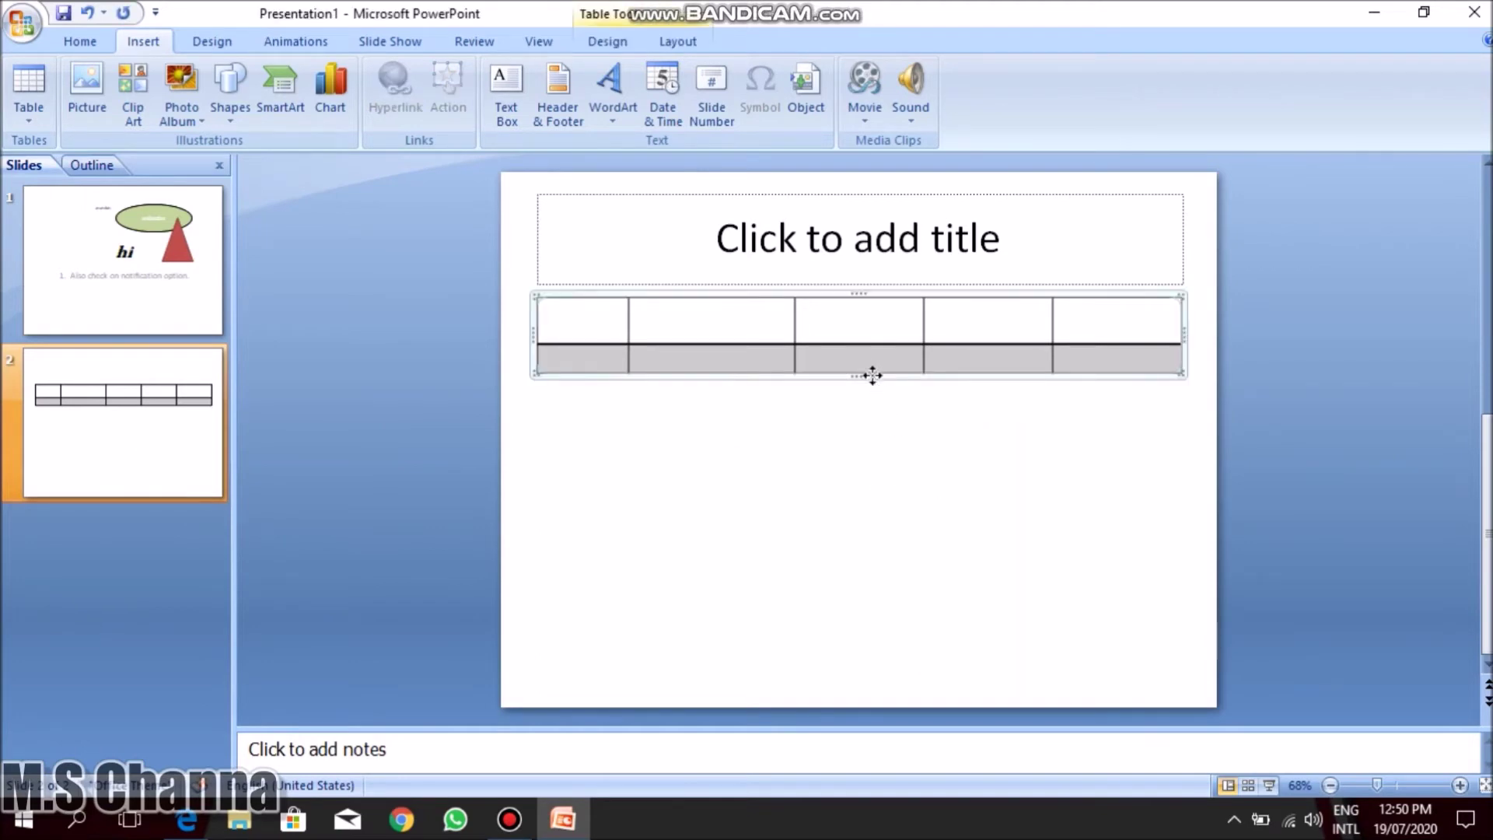
{"action": "key", "text": "Delete"}
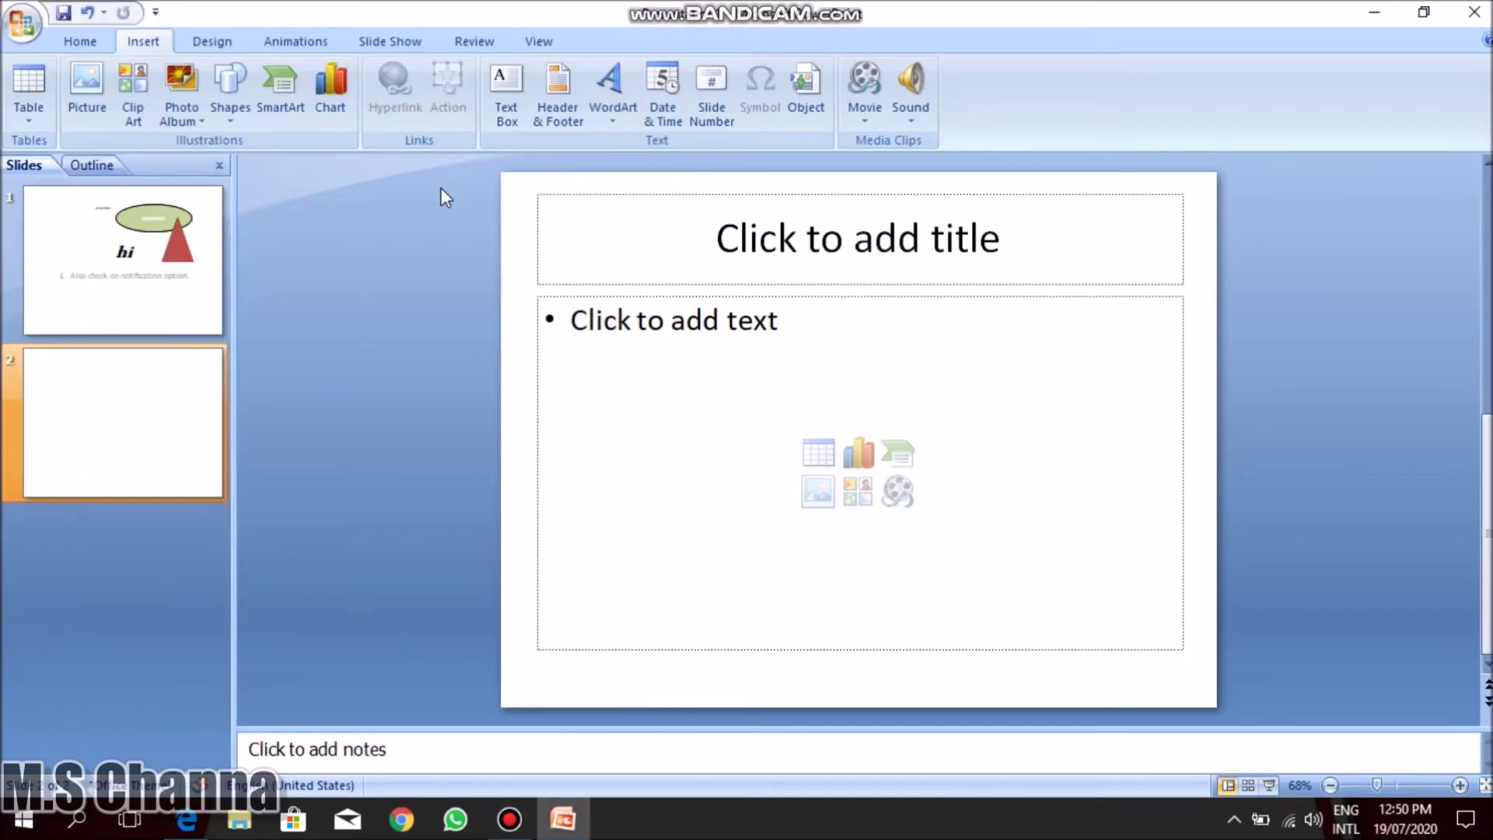
{"action": "left_click", "coordinate": [201, 122]}
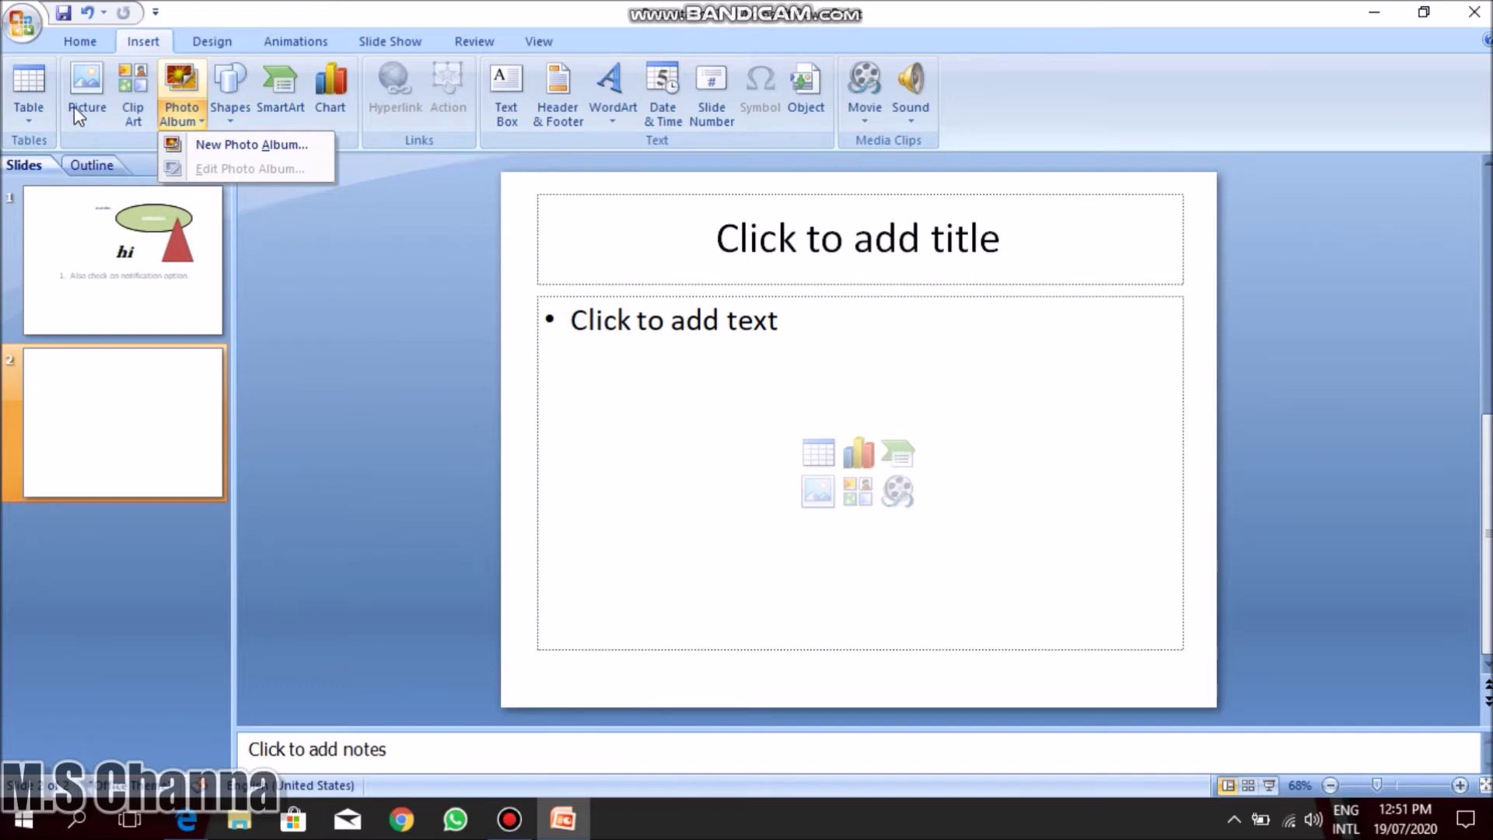
Start a new photo album with 20190606_200835, 20190606_200904 and 20190729_185027 from E:\Pictures\ETC.
{"action": "left_click", "coordinate": [191, 147]}
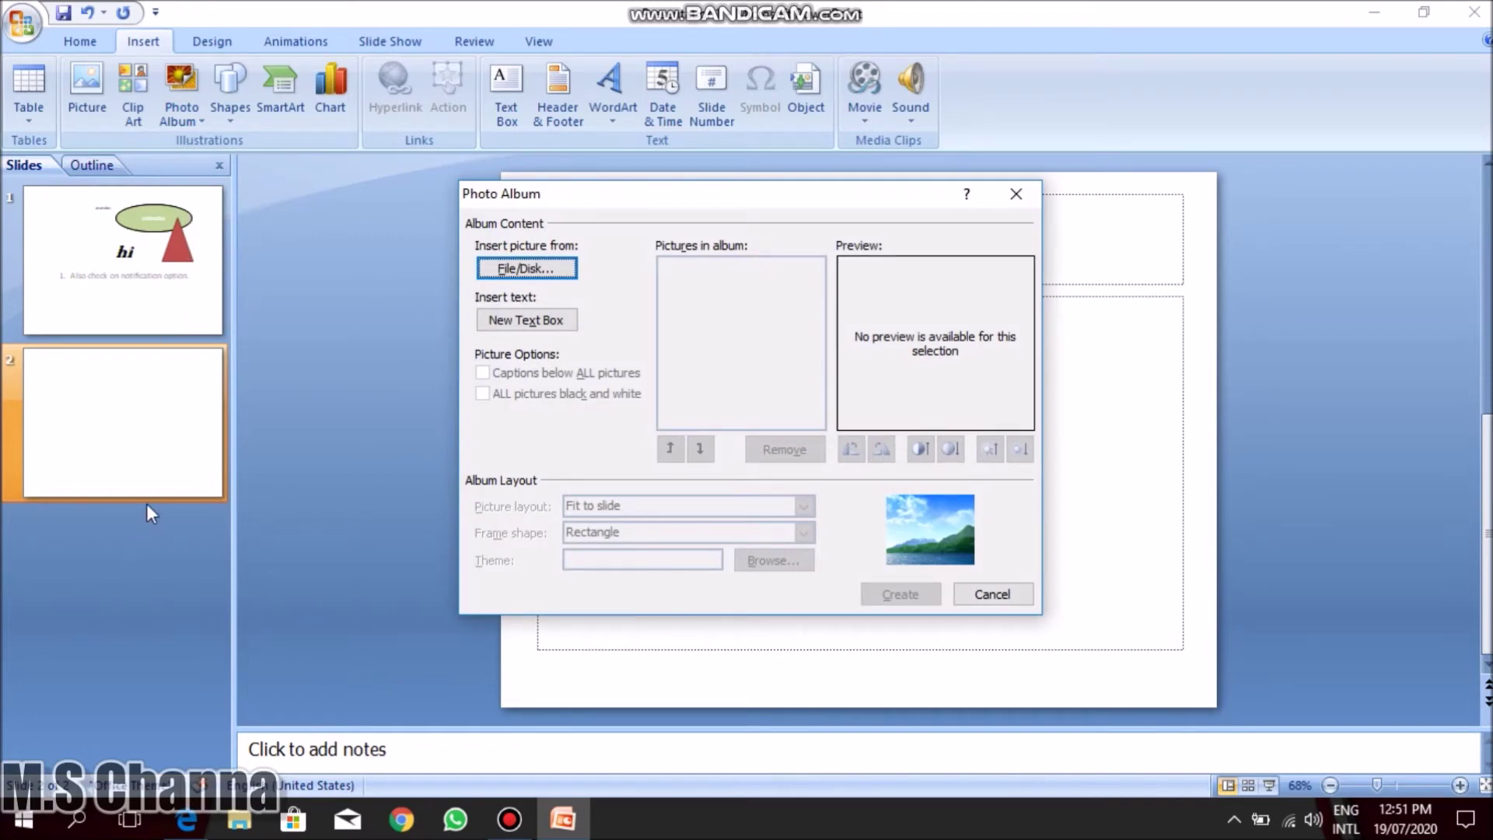
{"action": "left_click", "coordinate": [563, 276]}
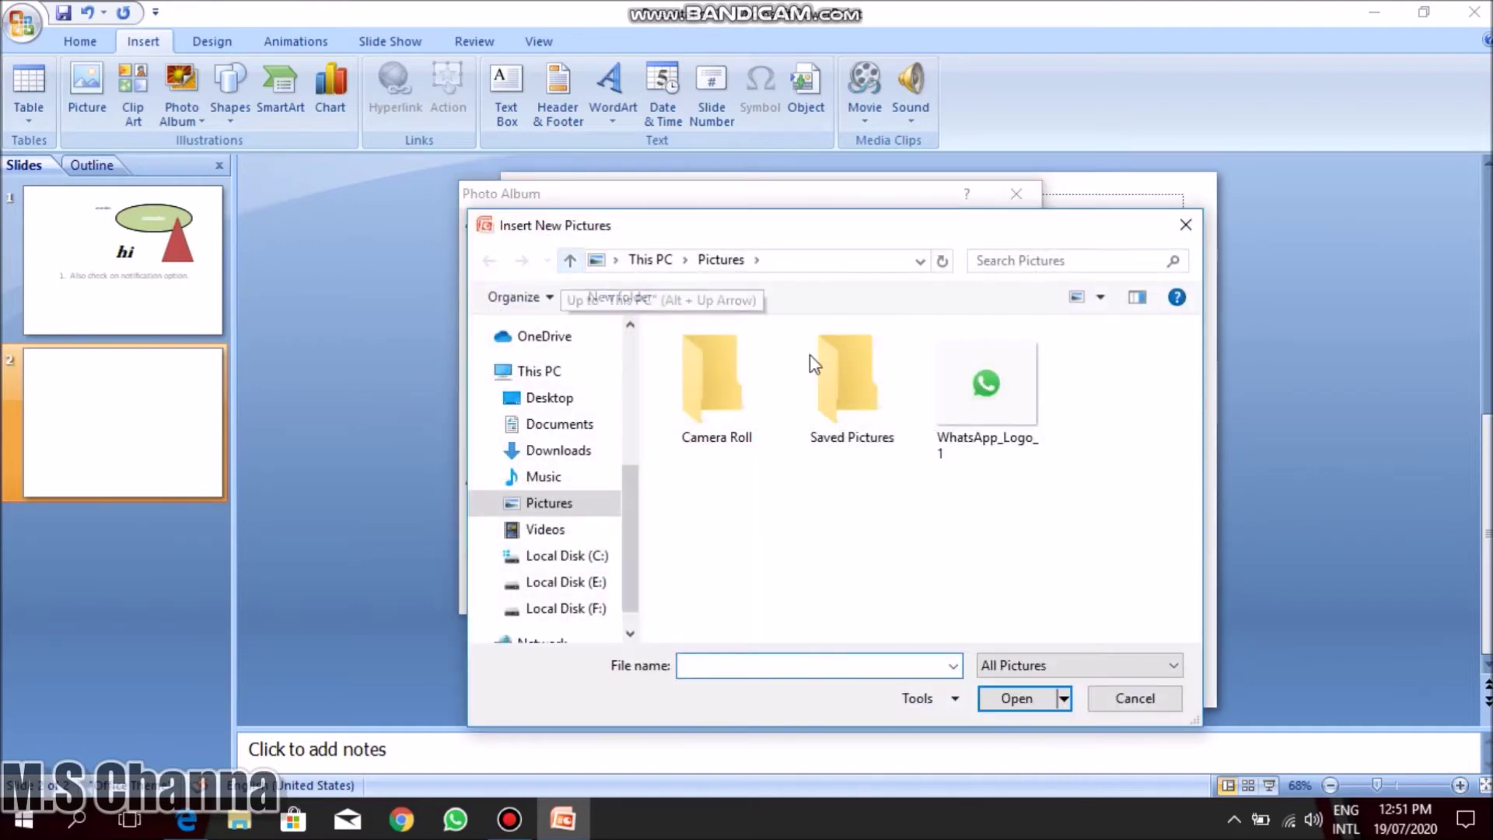
{"action": "left_click", "coordinate": [834, 393]}
{"action": "double_click", "coordinate": [833, 393]}
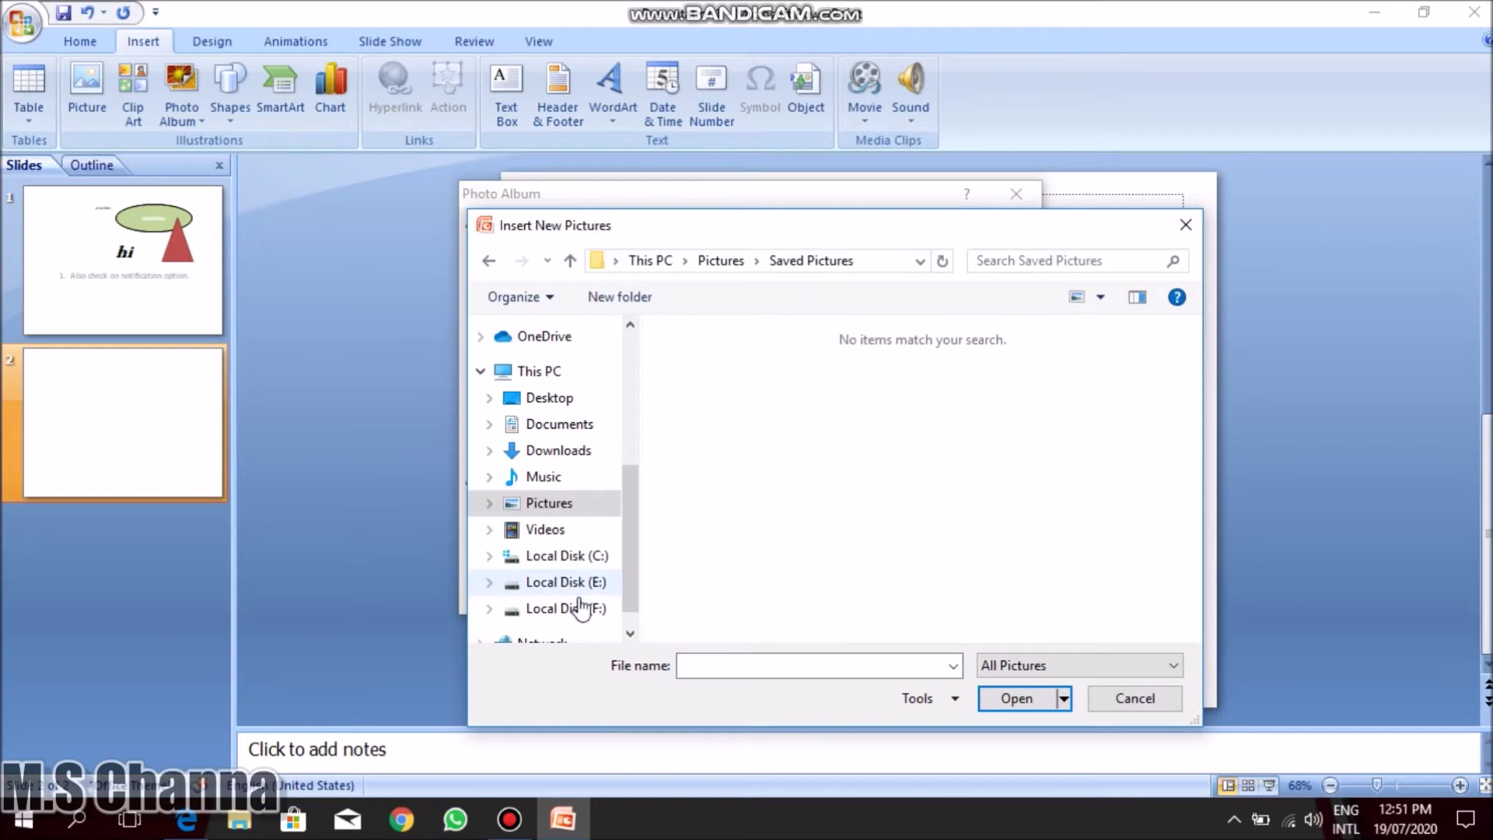
{"action": "left_click", "coordinate": [554, 608]}
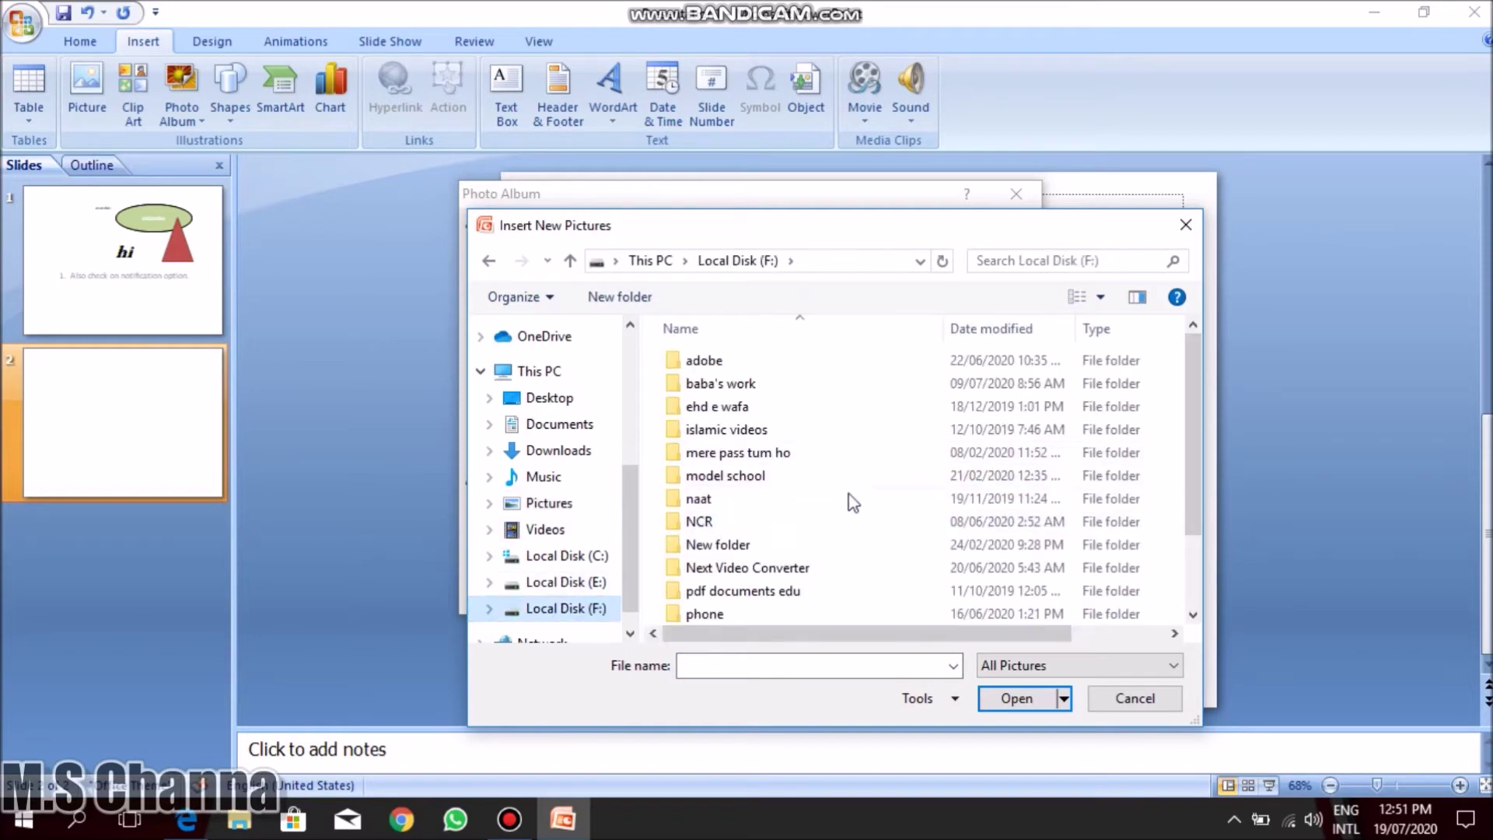
{"action": "left_click_drag", "start_coordinate": [1198, 419], "coordinate": [1198, 465]}
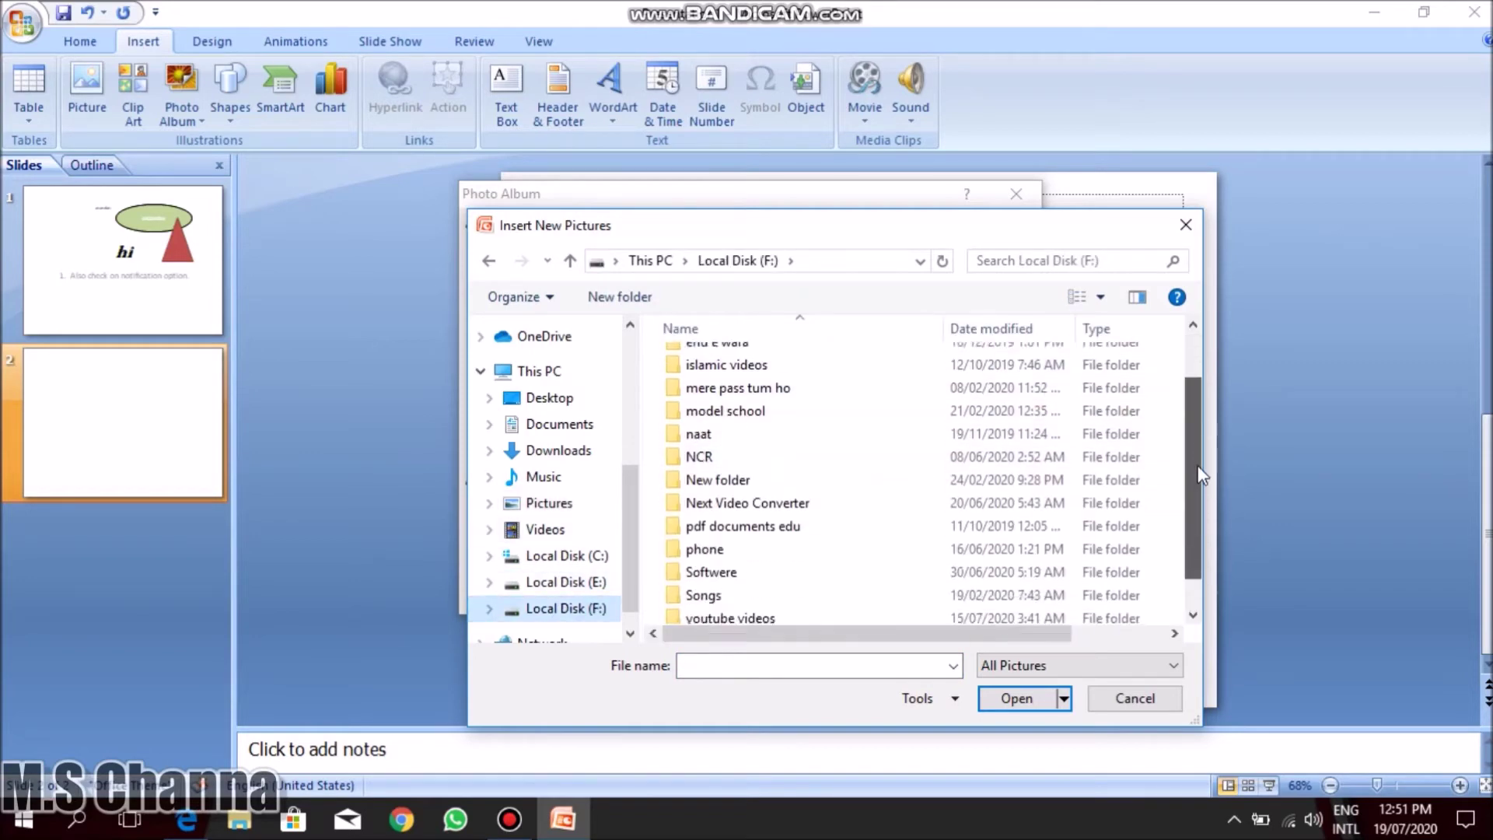
{"action": "left_click", "coordinate": [559, 582]}
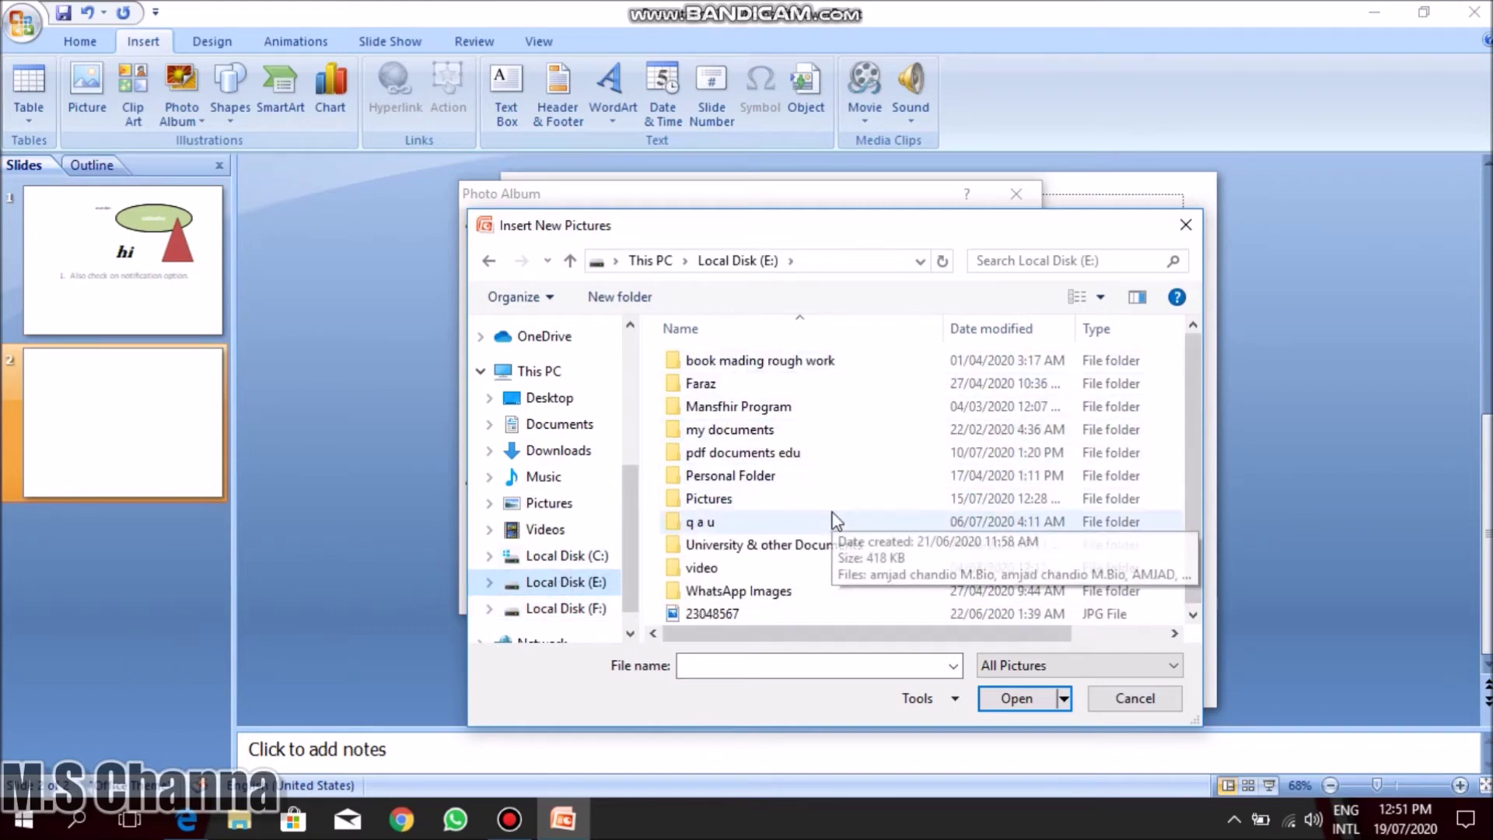
{"action": "left_click", "coordinate": [713, 501]}
{"action": "double_click", "coordinate": [713, 502]}
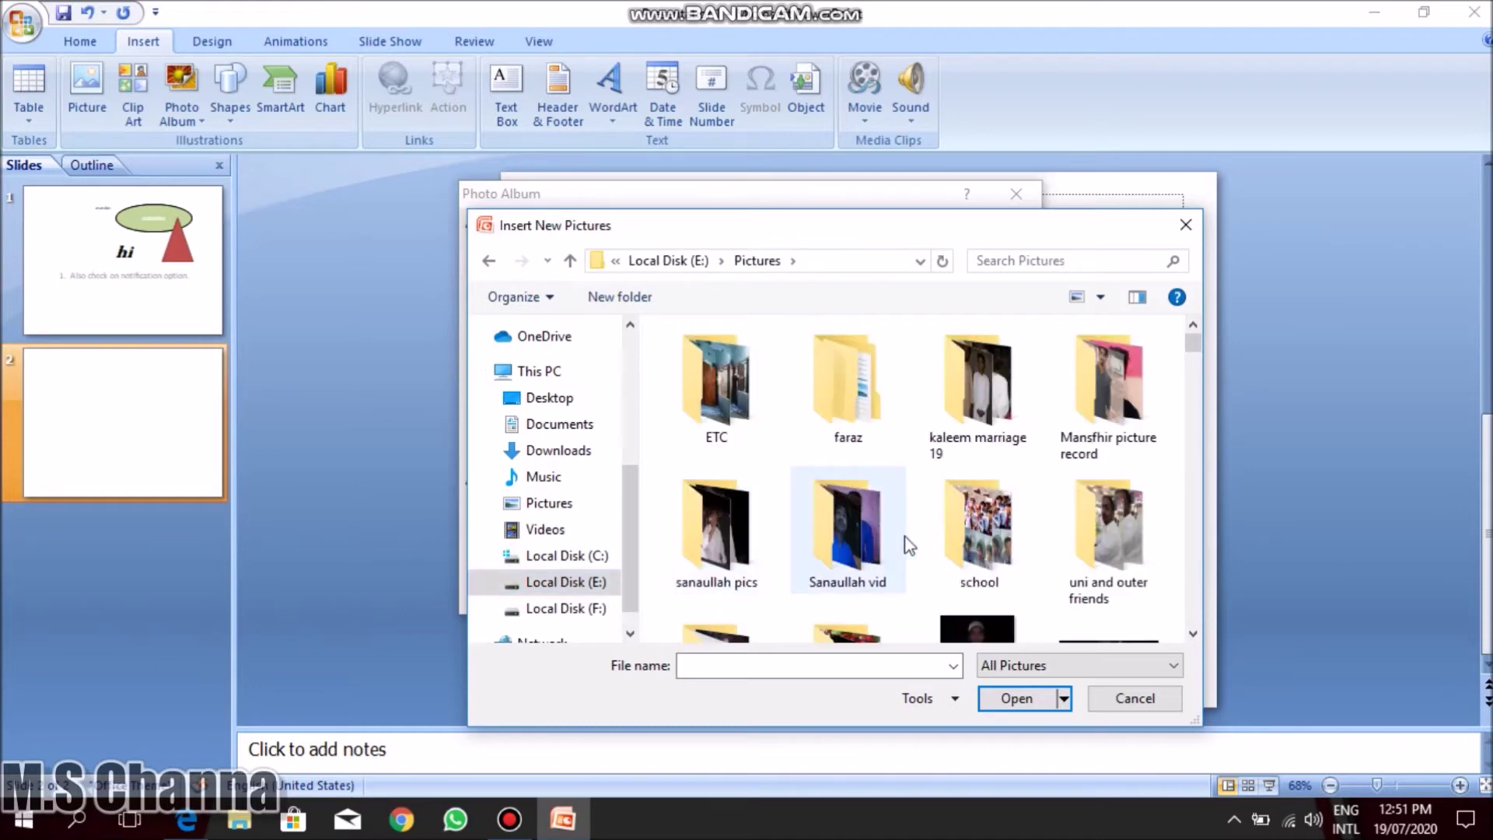
{"action": "double_click", "coordinate": [728, 437]}
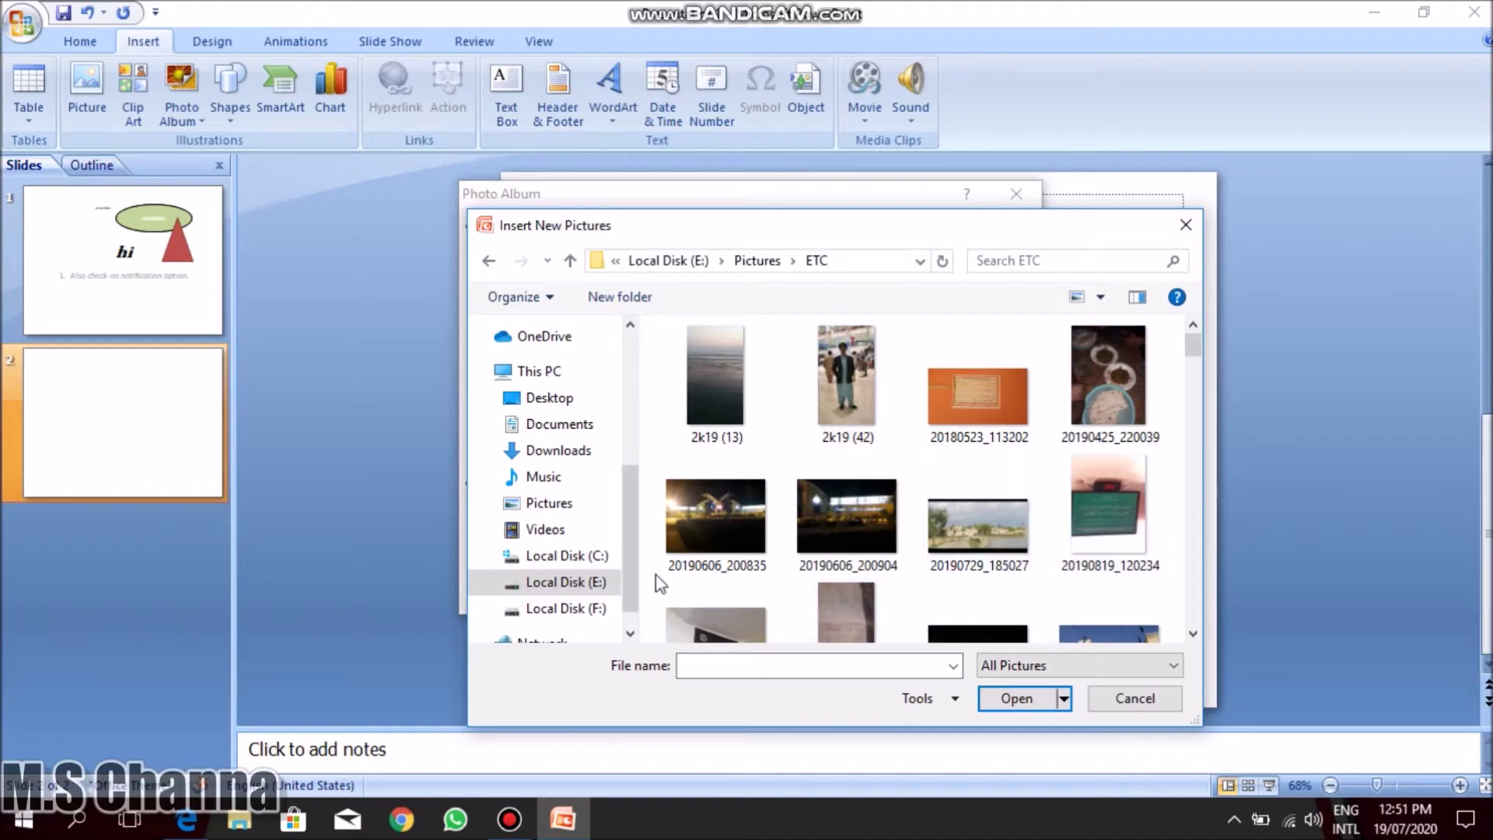
{"action": "left_click_drag", "start_coordinate": [651, 565], "coordinate": [972, 498]}
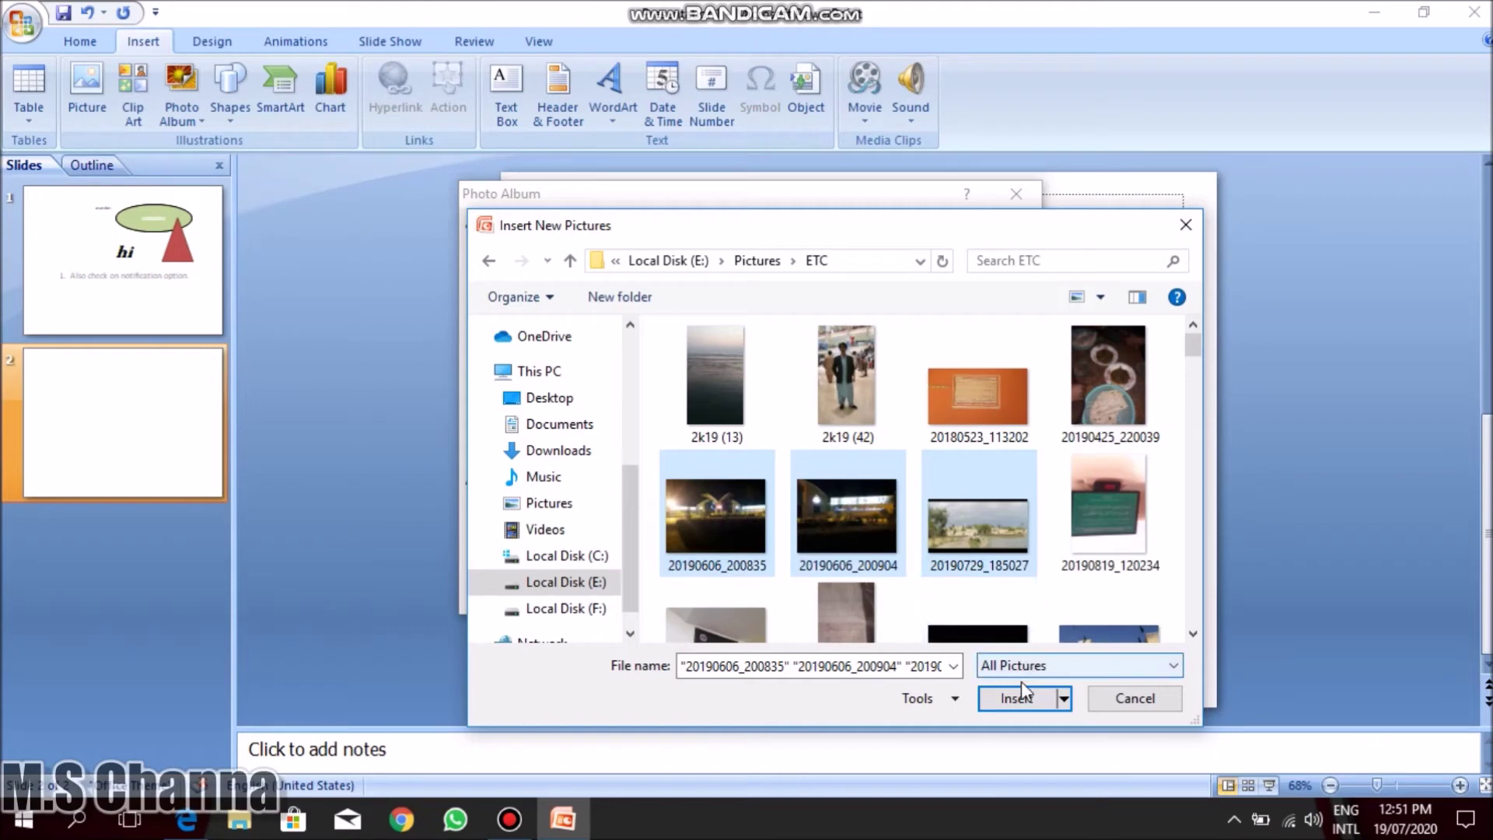
{"action": "left_click", "coordinate": [1013, 699]}
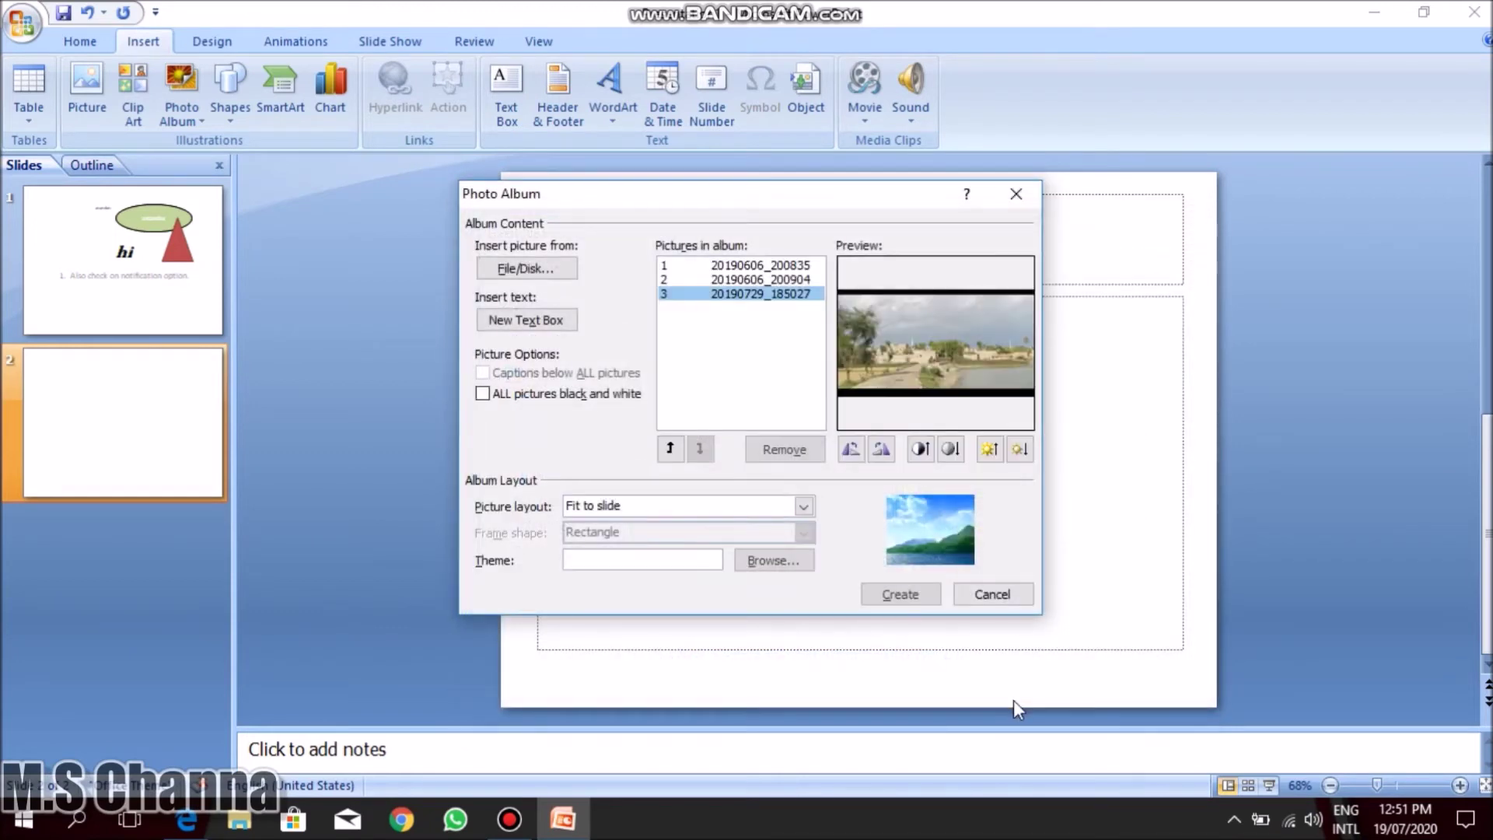
Preview the three album photos and keep the Fit to slide picture layout.
{"action": "left_click", "coordinate": [729, 269]}
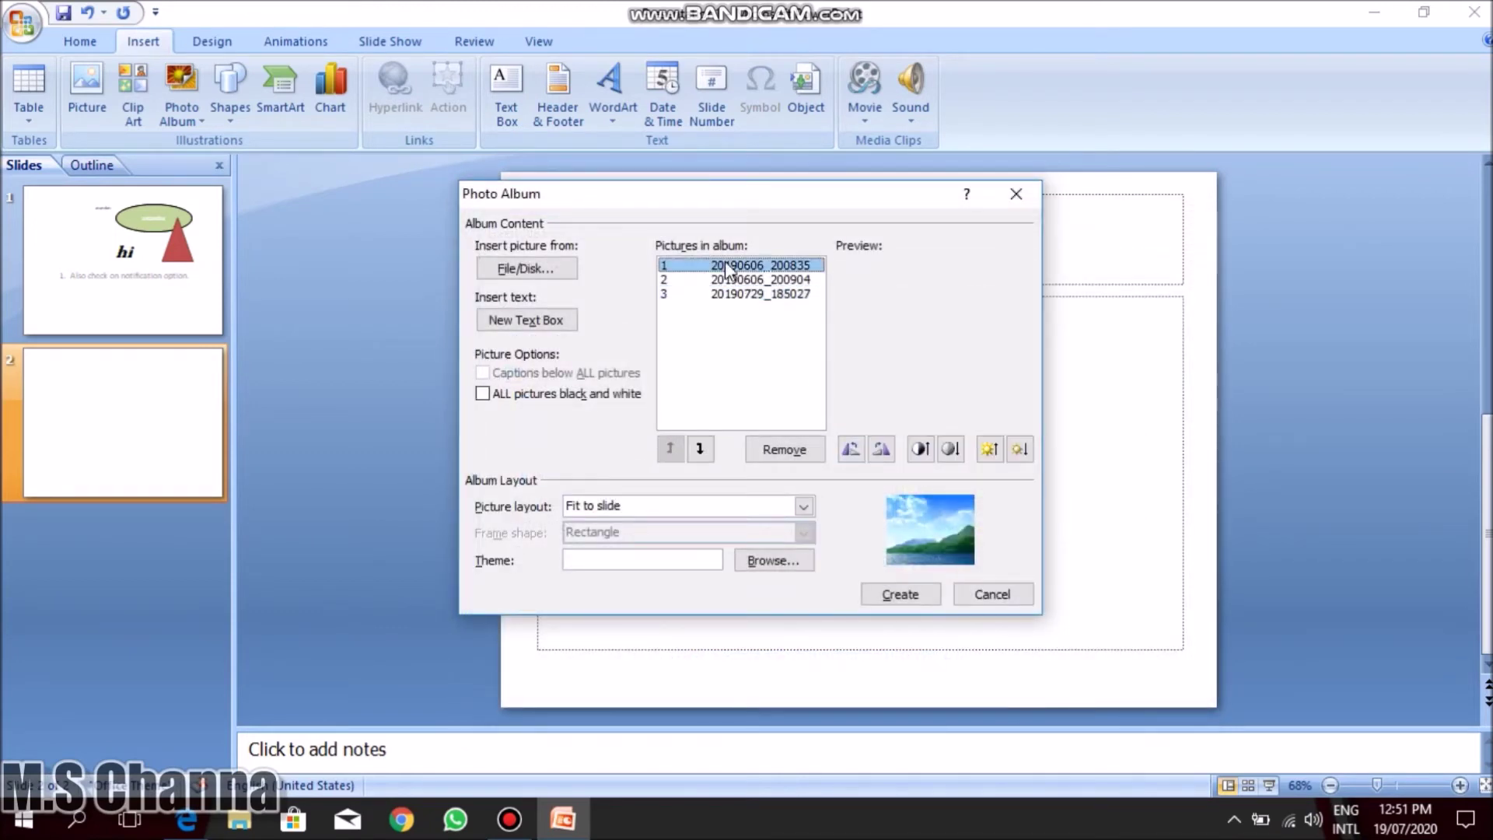
{"action": "left_click", "coordinate": [716, 285]}
{"action": "left_click", "coordinate": [719, 295]}
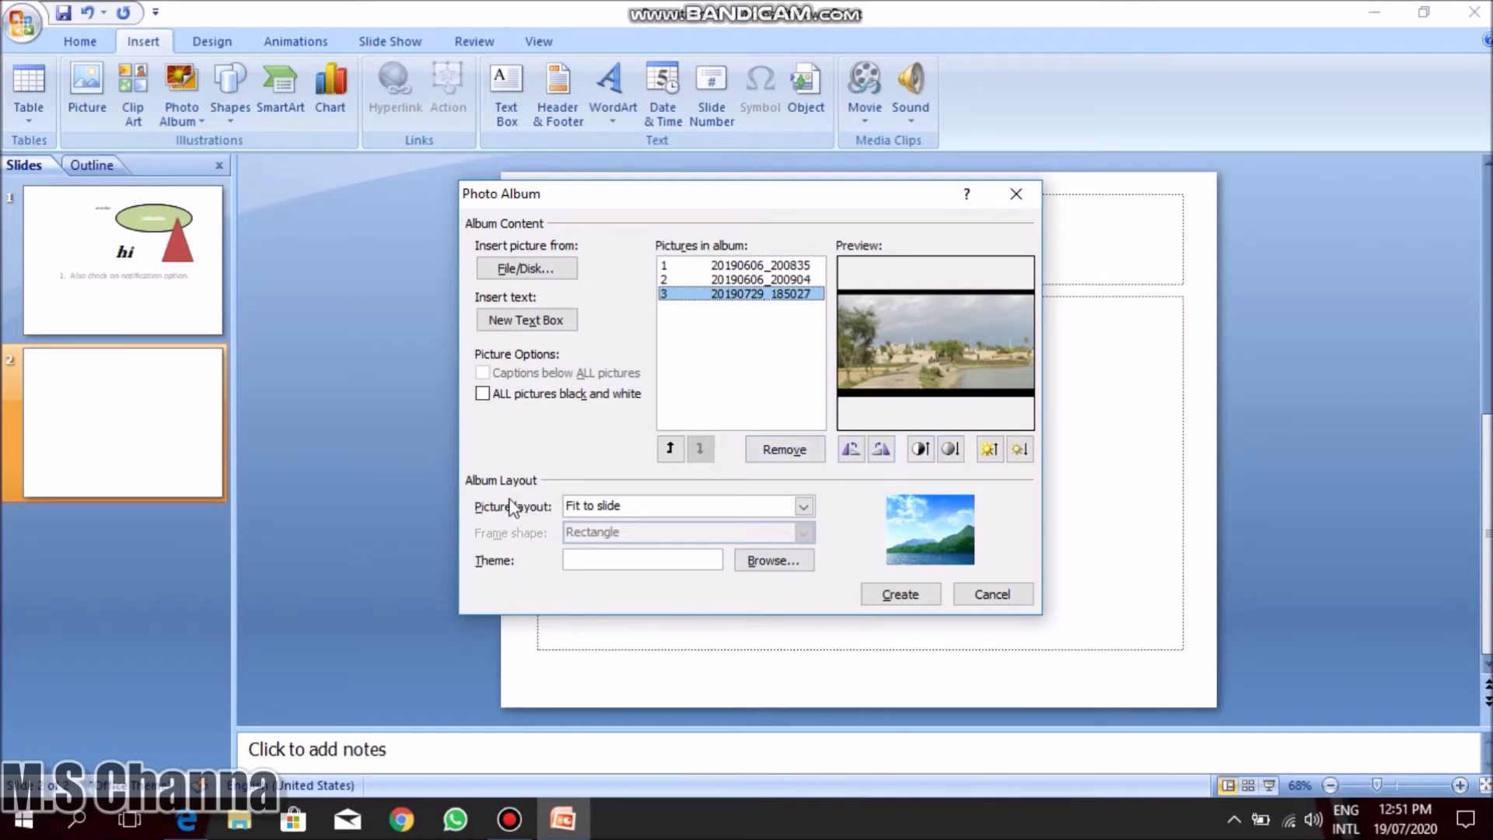
{"action": "left_click", "coordinate": [805, 507]}
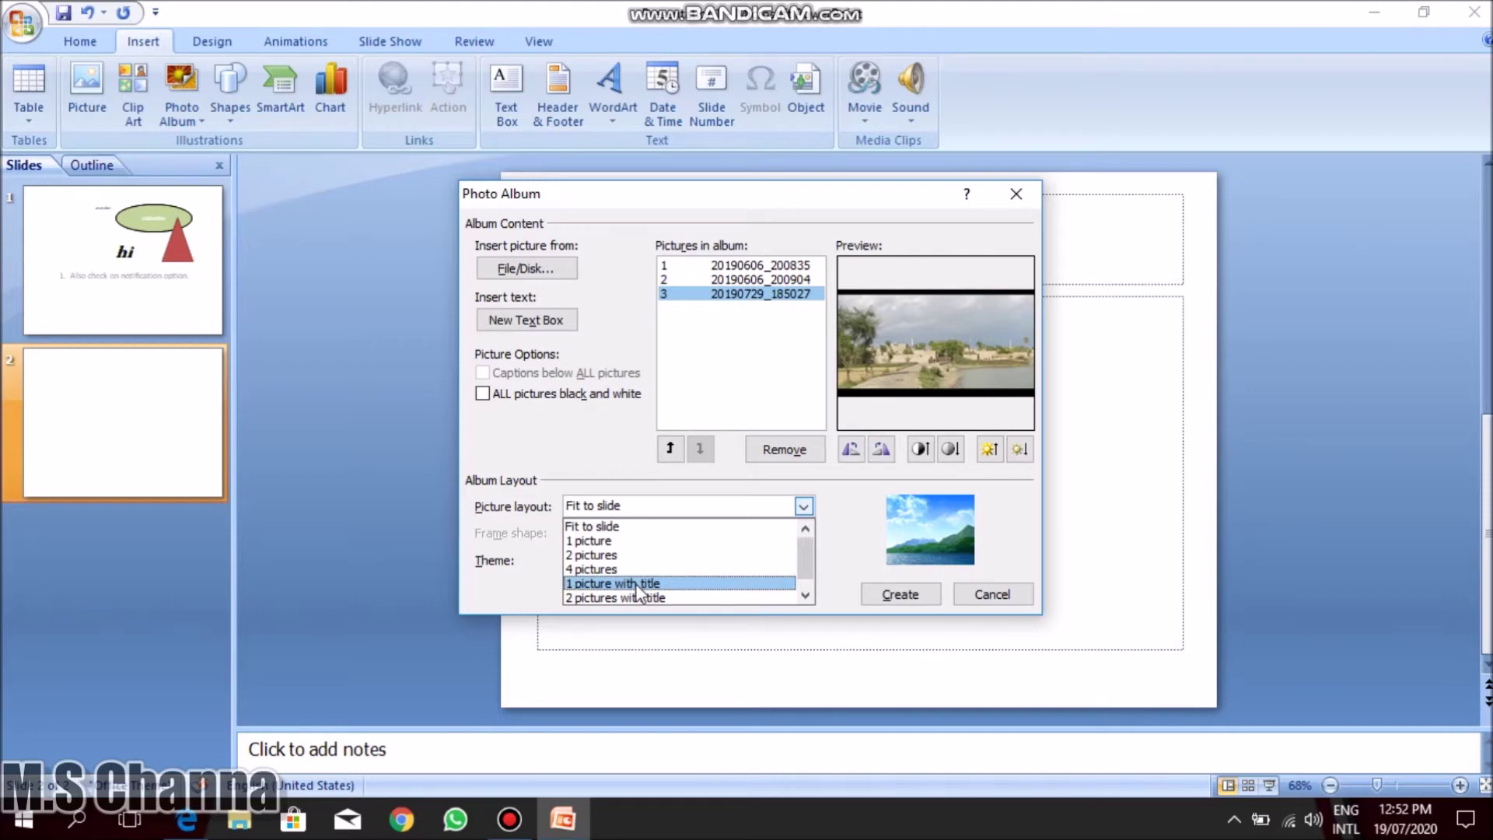
{"action": "left_click", "coordinate": [583, 433]}
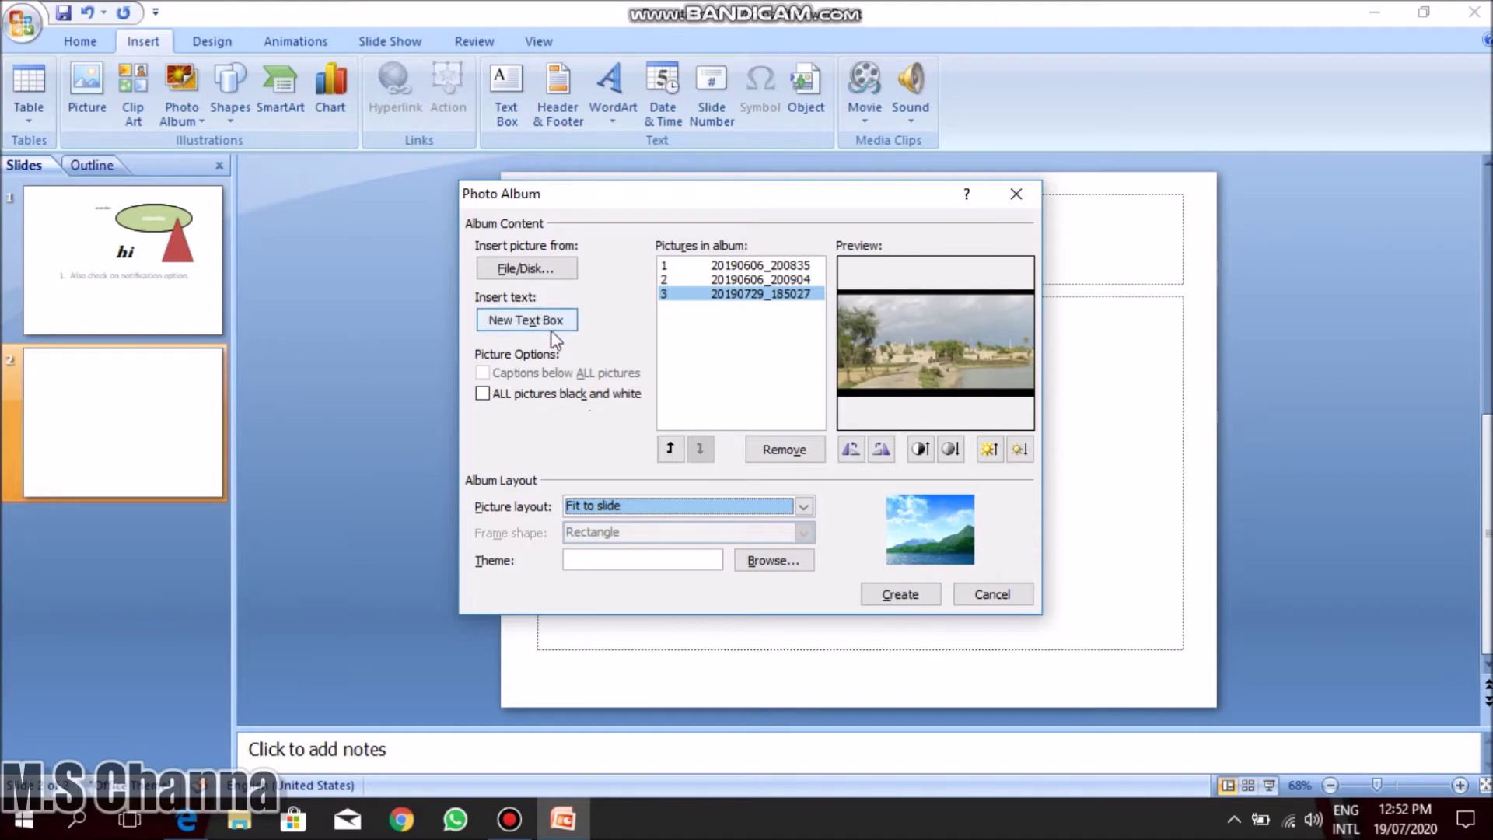
Add a new text box as the fourth album item.
{"action": "left_click", "coordinate": [558, 326]}
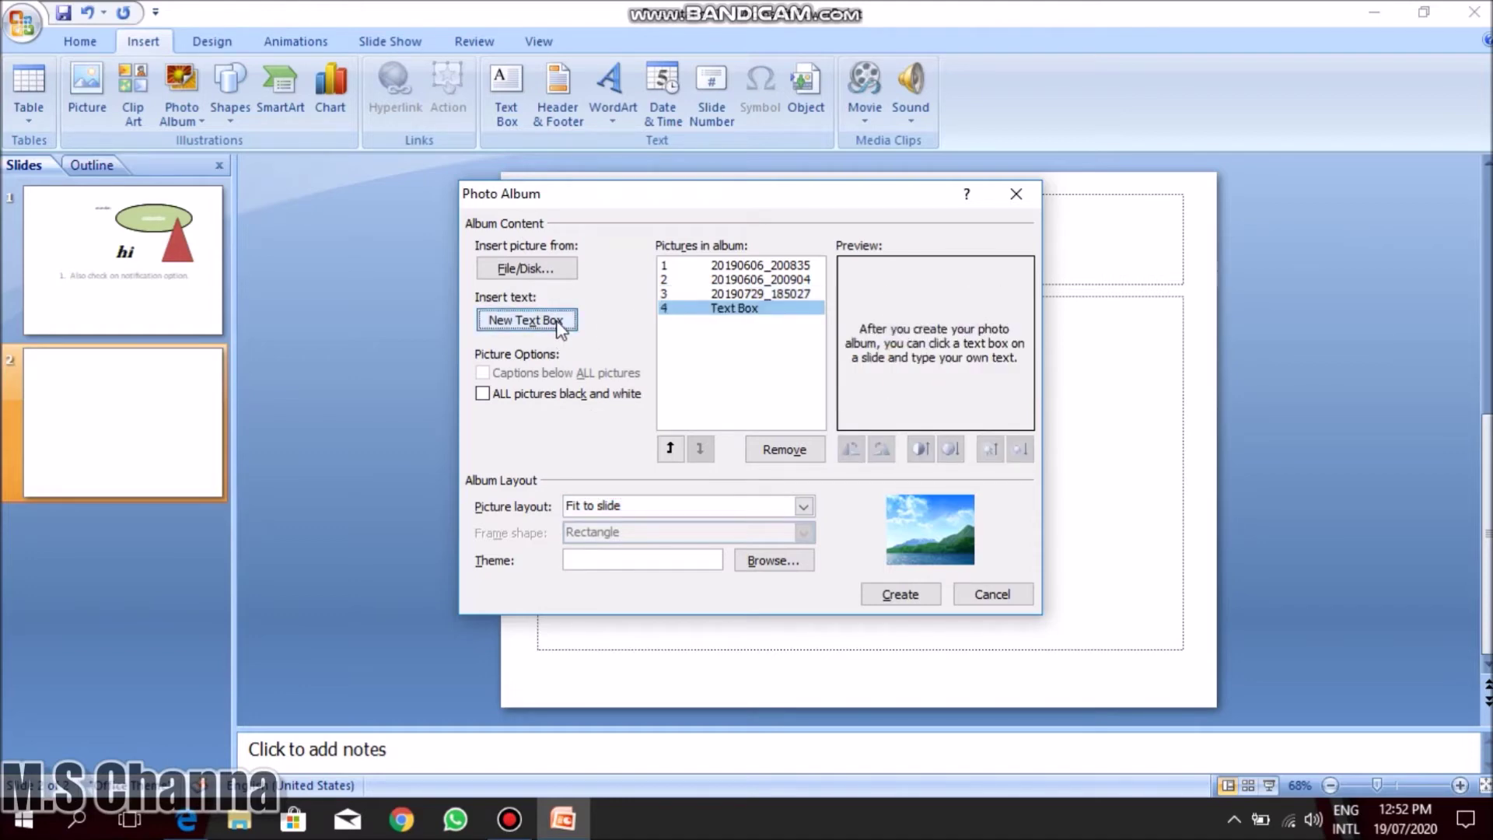
{"action": "left_click_drag", "start_coordinate": [707, 307], "coordinate": [709, 271]}
{"action": "left_click", "coordinate": [739, 308]}
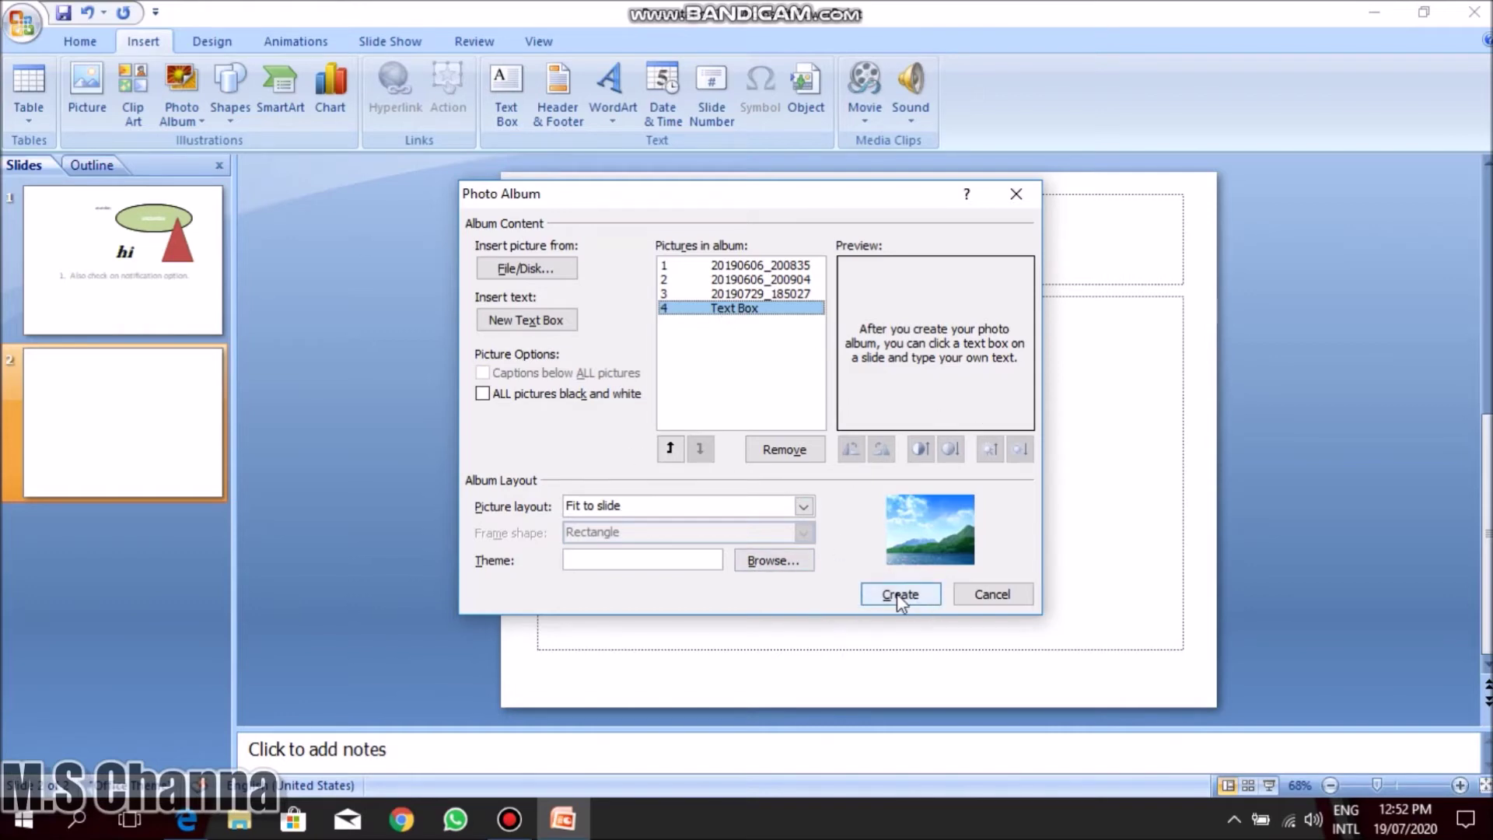
{"action": "left_click", "coordinate": [641, 558]}
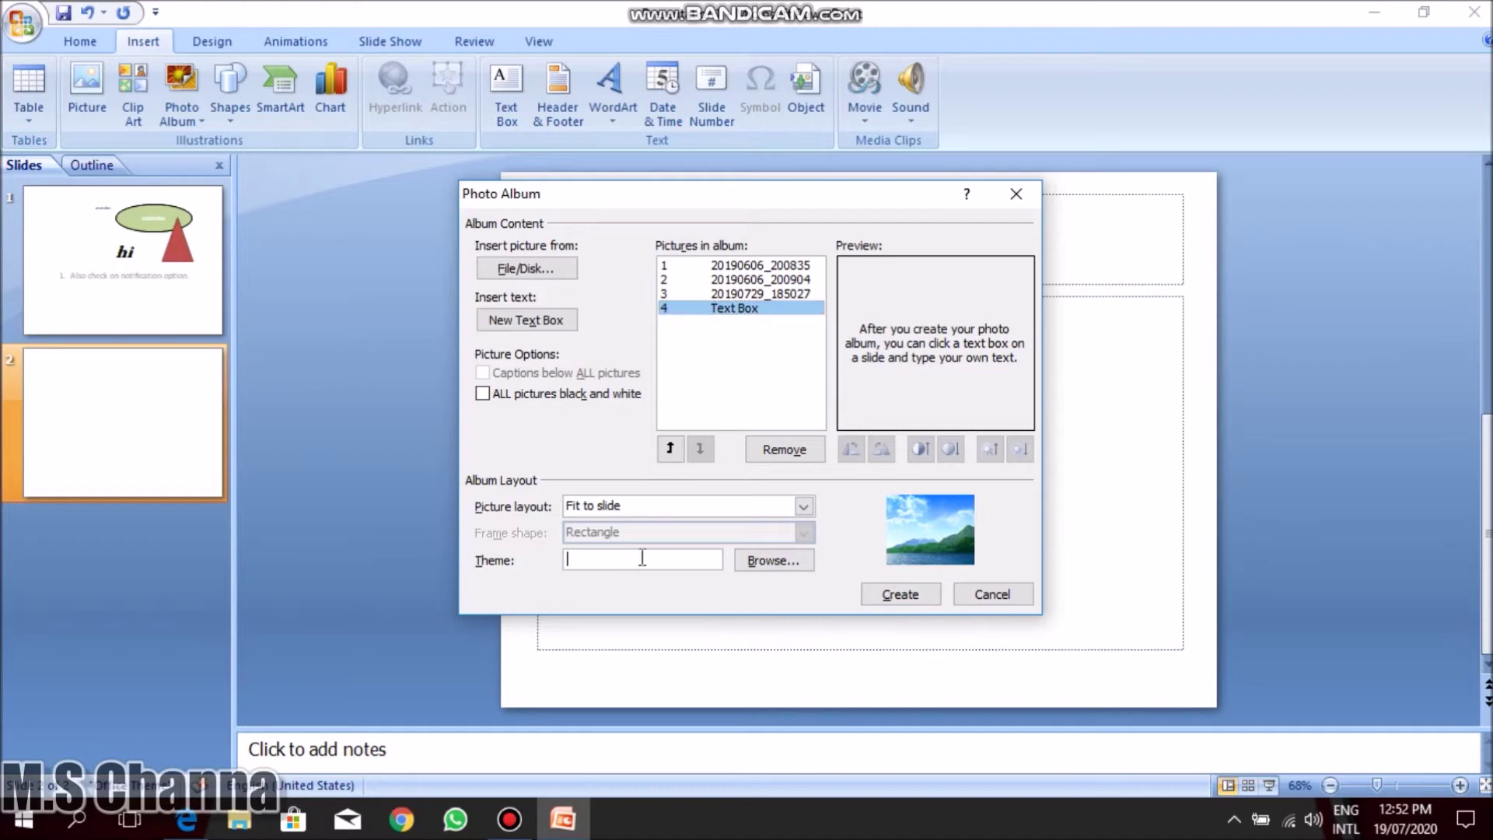
Choose the Aspect theme for the album and create the presentation.
{"action": "left_click", "coordinate": [739, 558]}
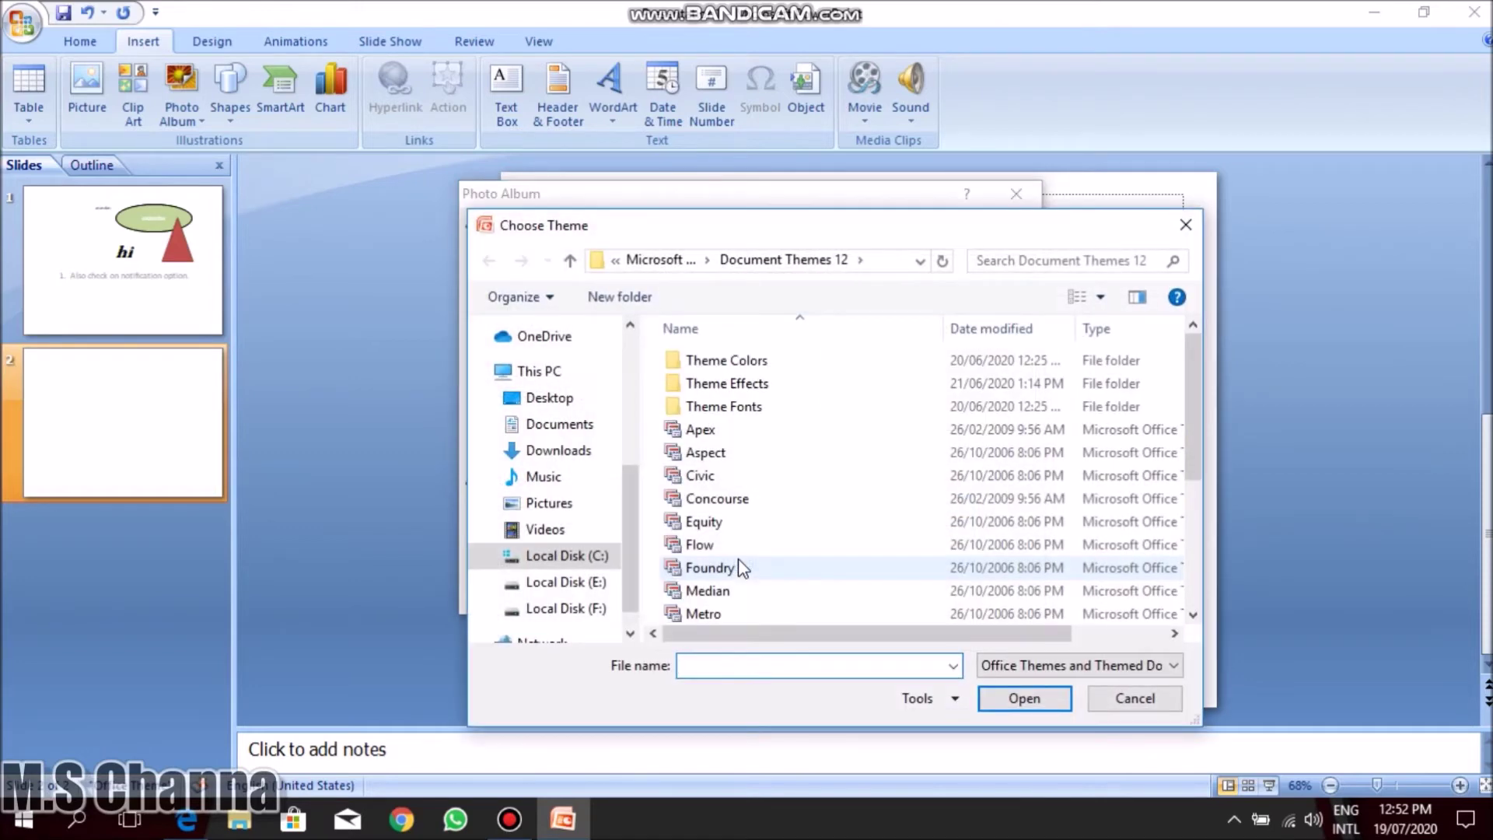
{"action": "left_click", "coordinate": [710, 459]}
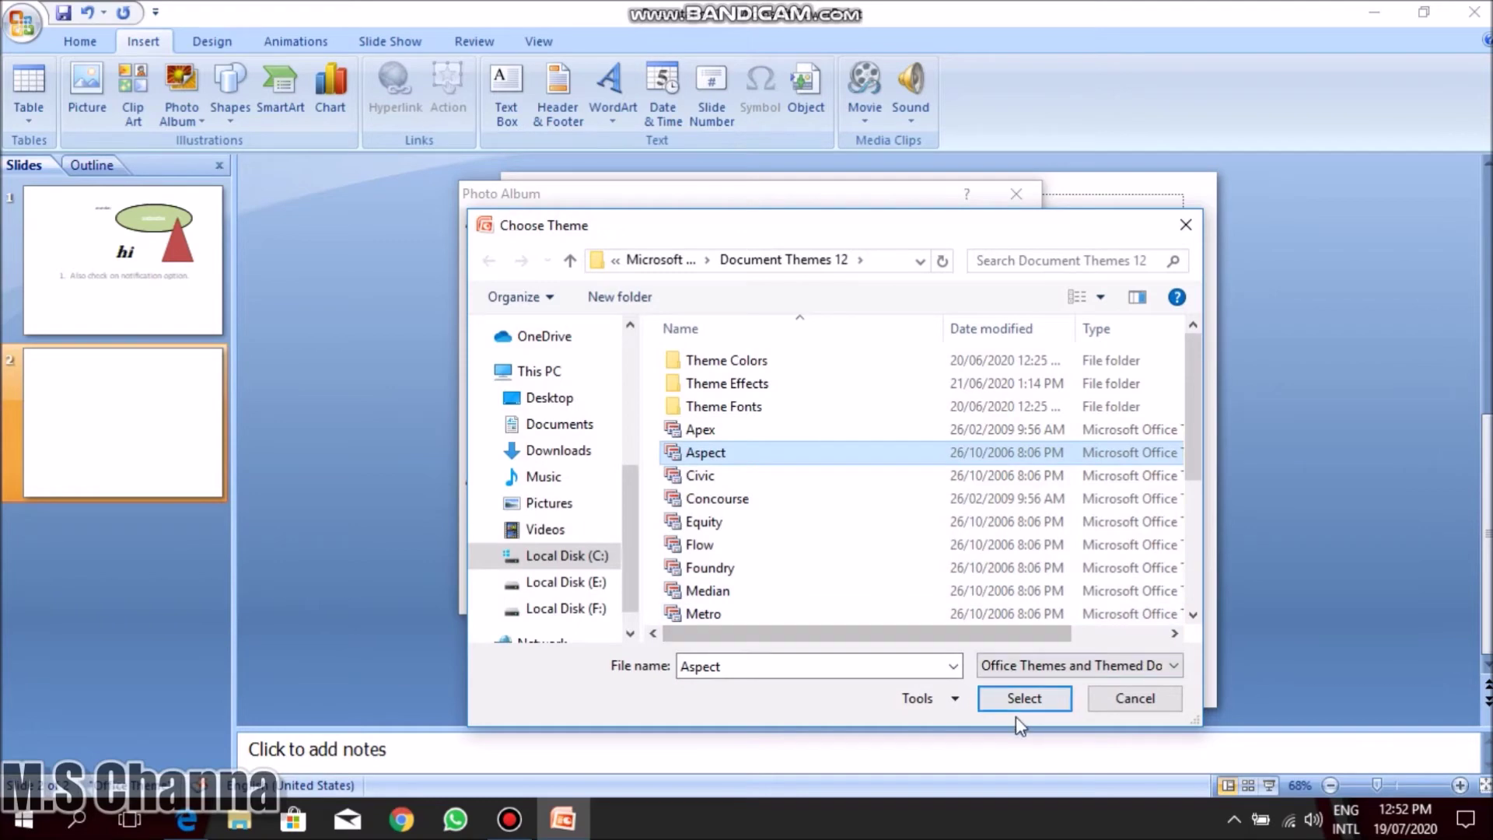
{"action": "left_click", "coordinate": [1020, 700]}
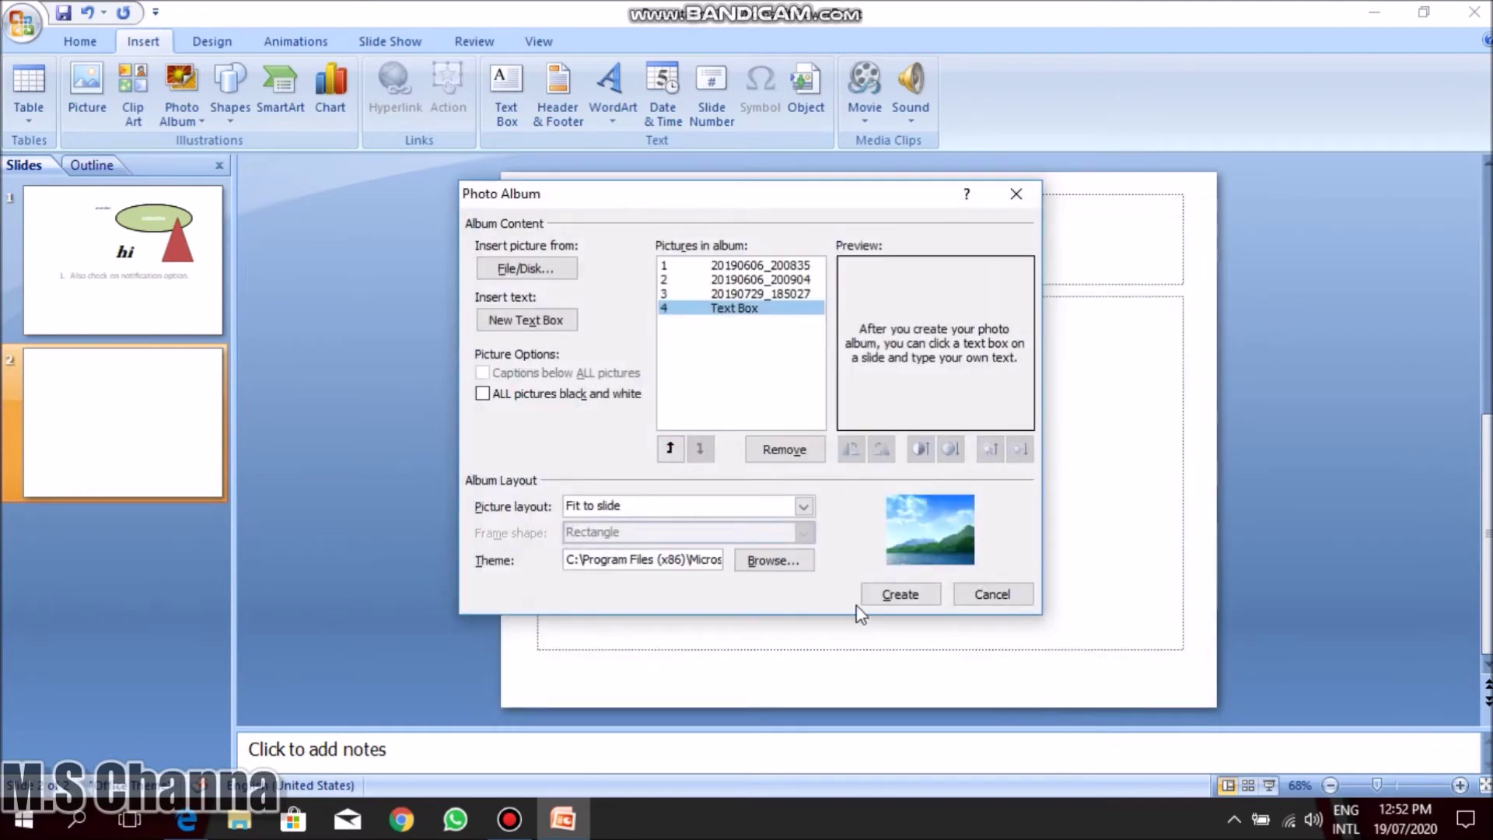
{"action": "left_click", "coordinate": [894, 597]}
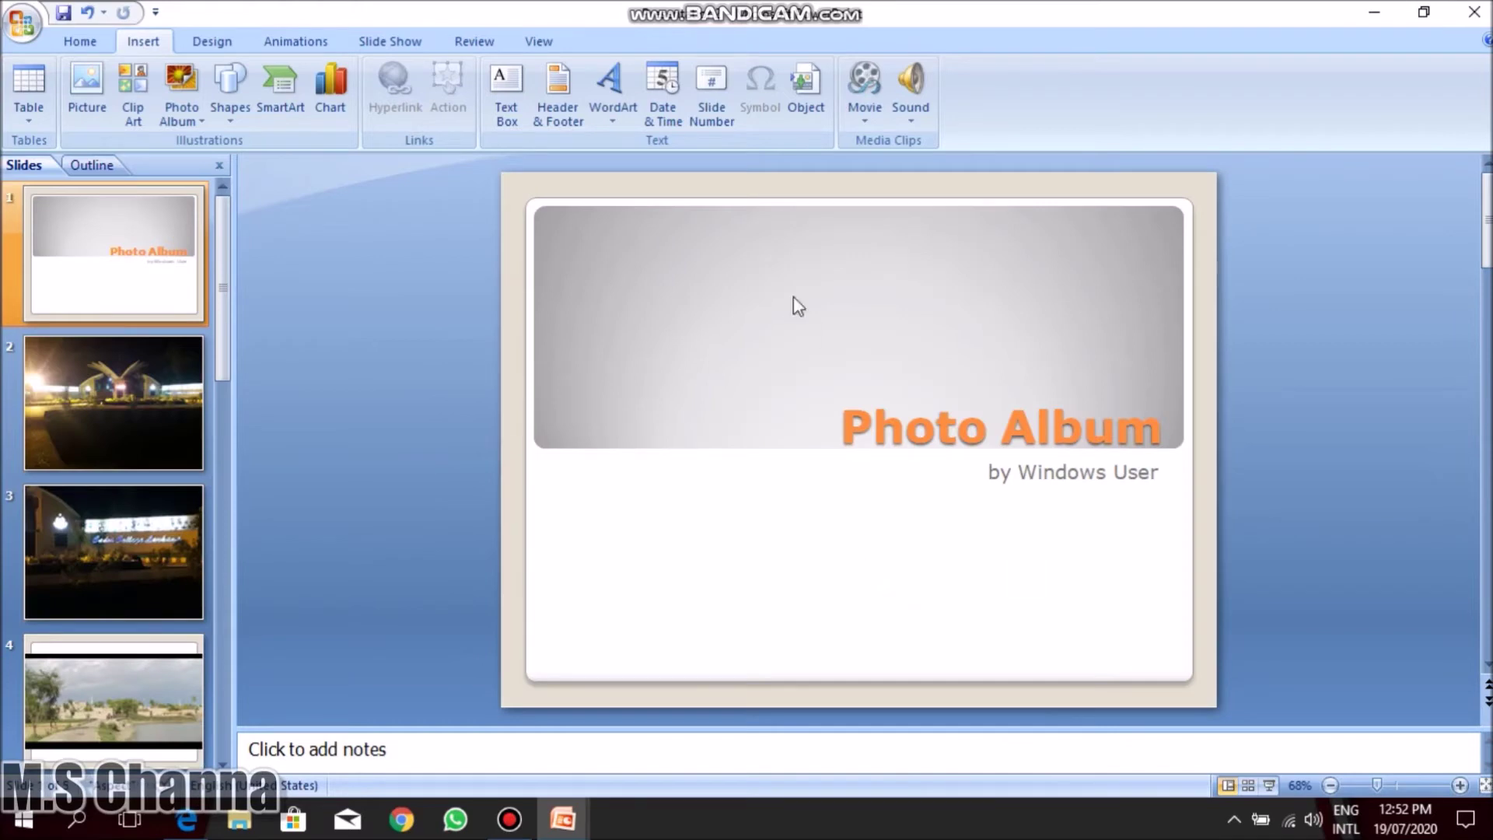
Inspect the Photo Album title slide and page through the photo slides.
{"action": "left_click", "coordinate": [961, 434]}
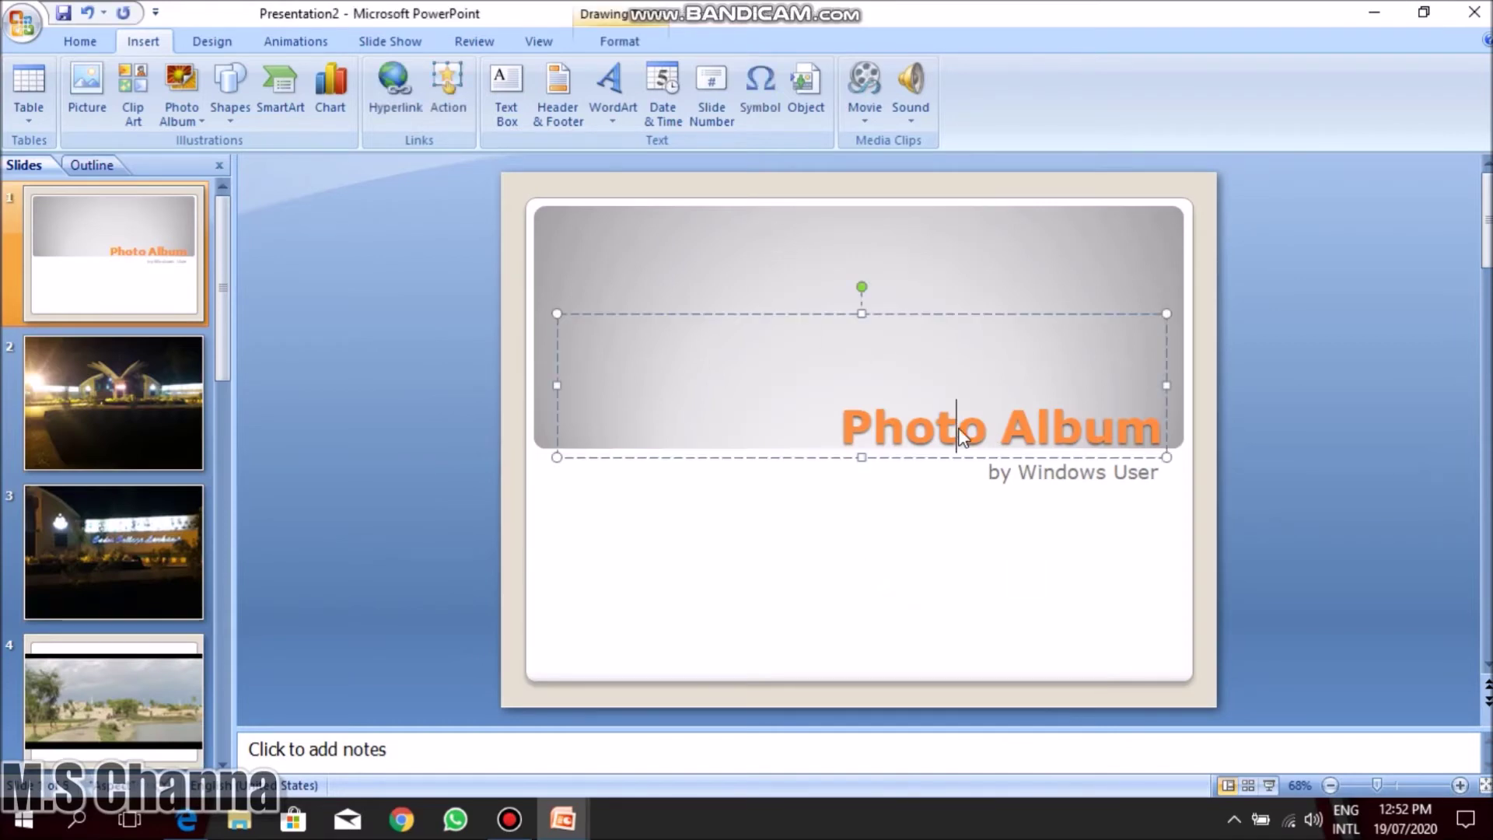
{"action": "double_click", "coordinate": [958, 428]}
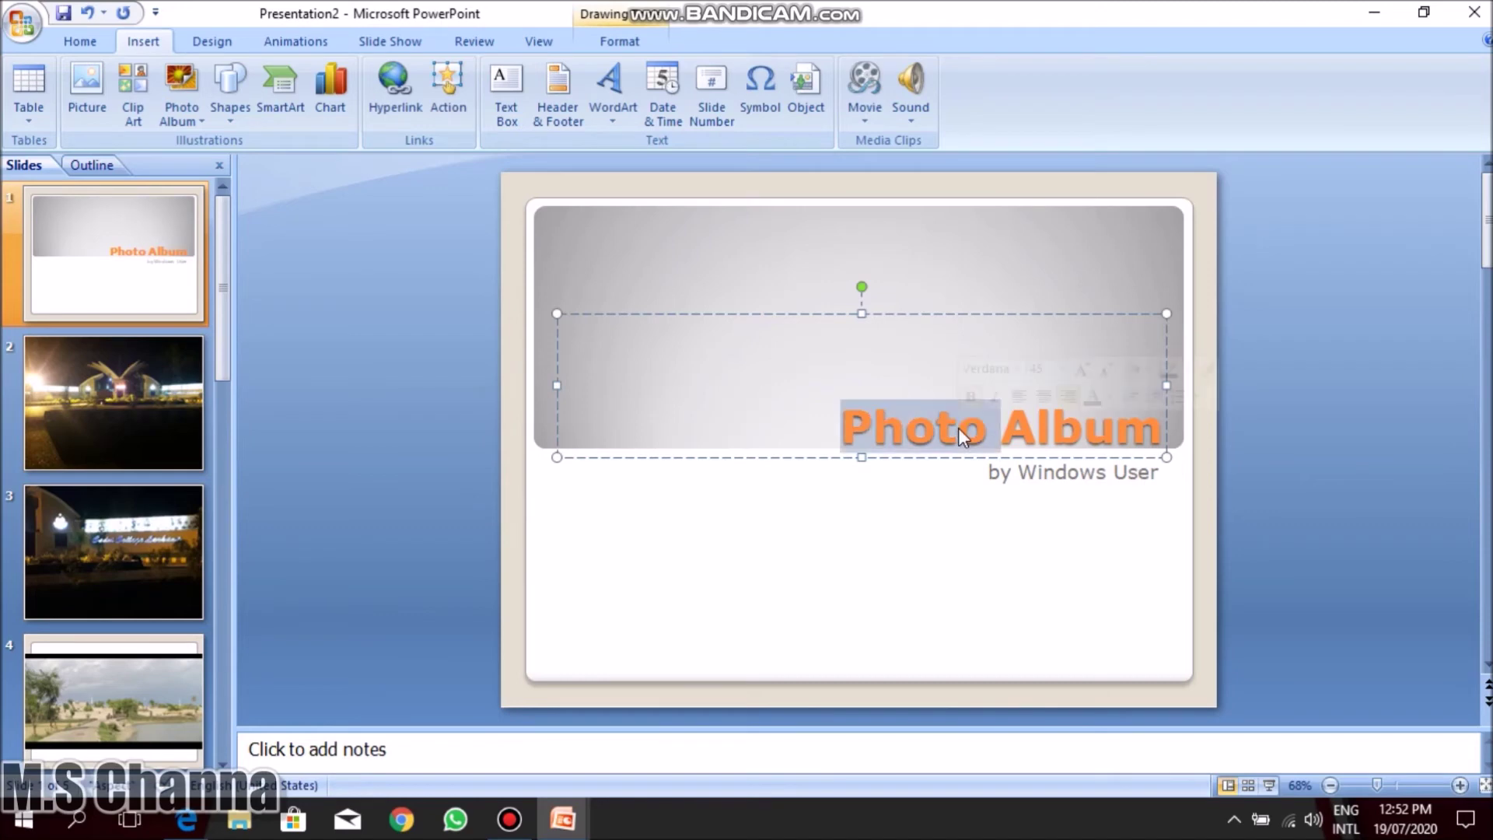
{"action": "left_click", "coordinate": [840, 506]}
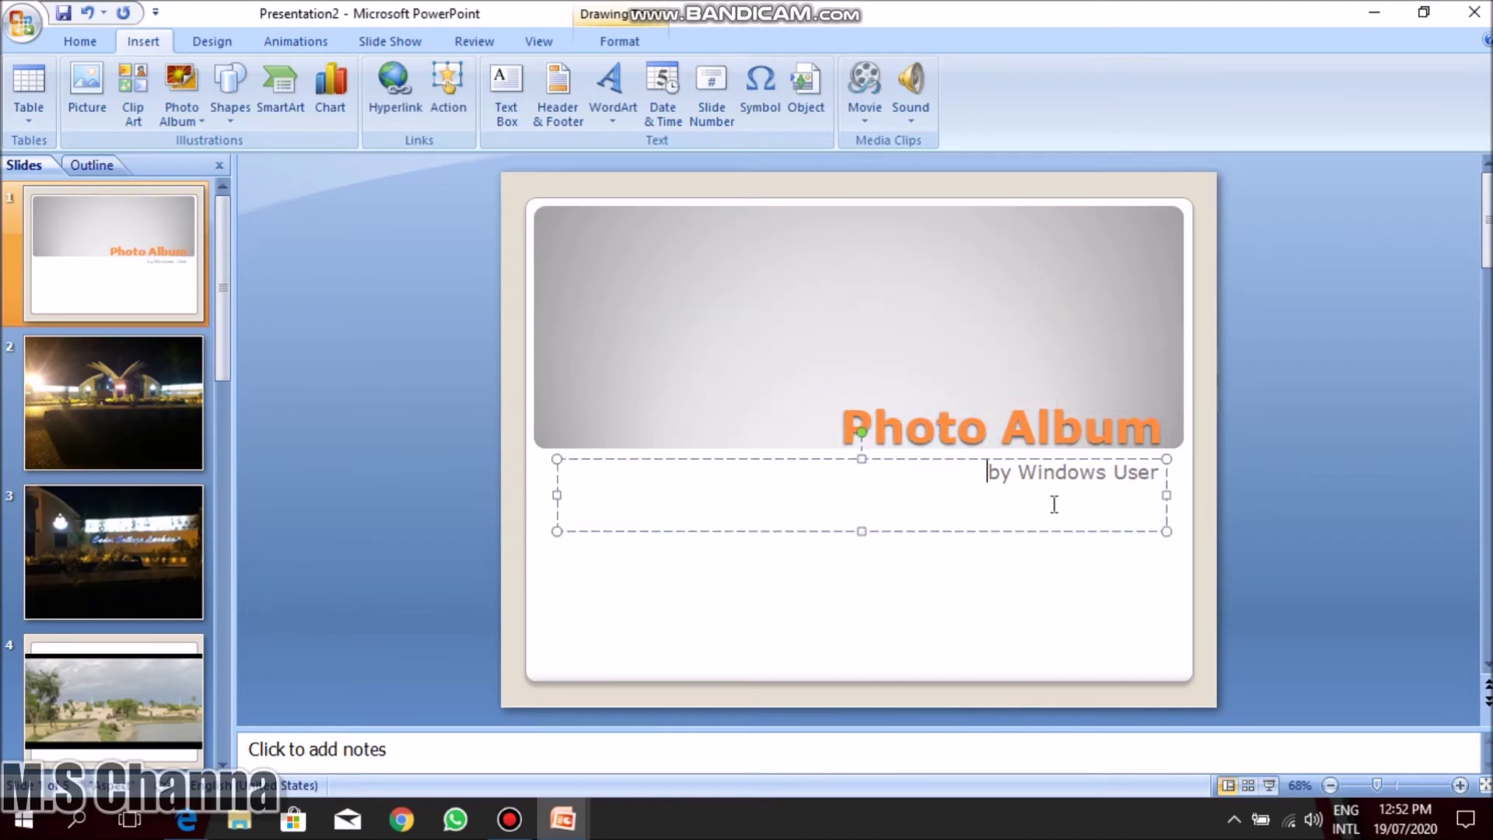
{"action": "left_click", "coordinate": [129, 362]}
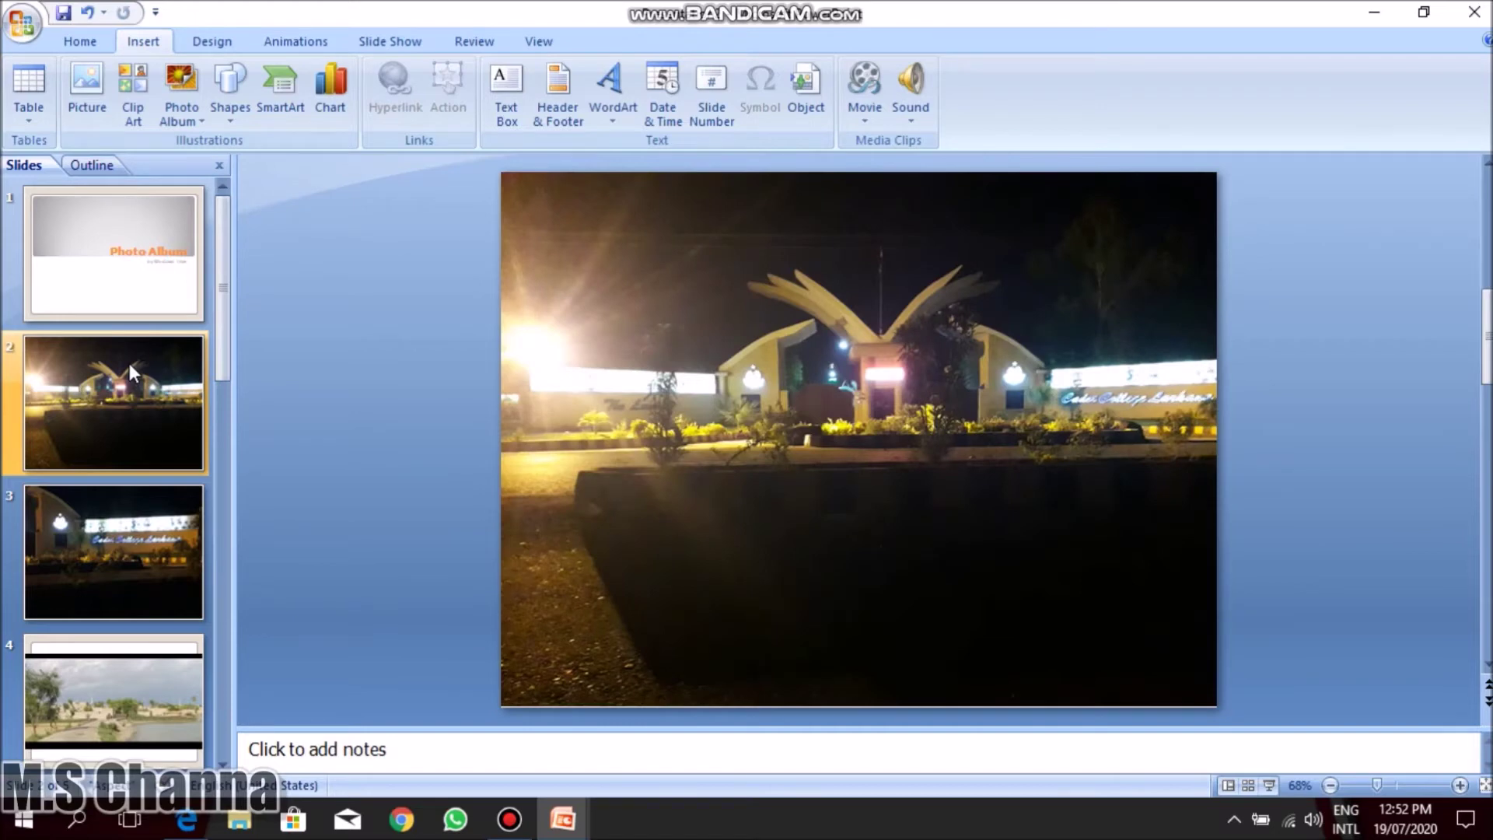
{"action": "key", "text": "Down"}
{"action": "key", "text": "Down"}
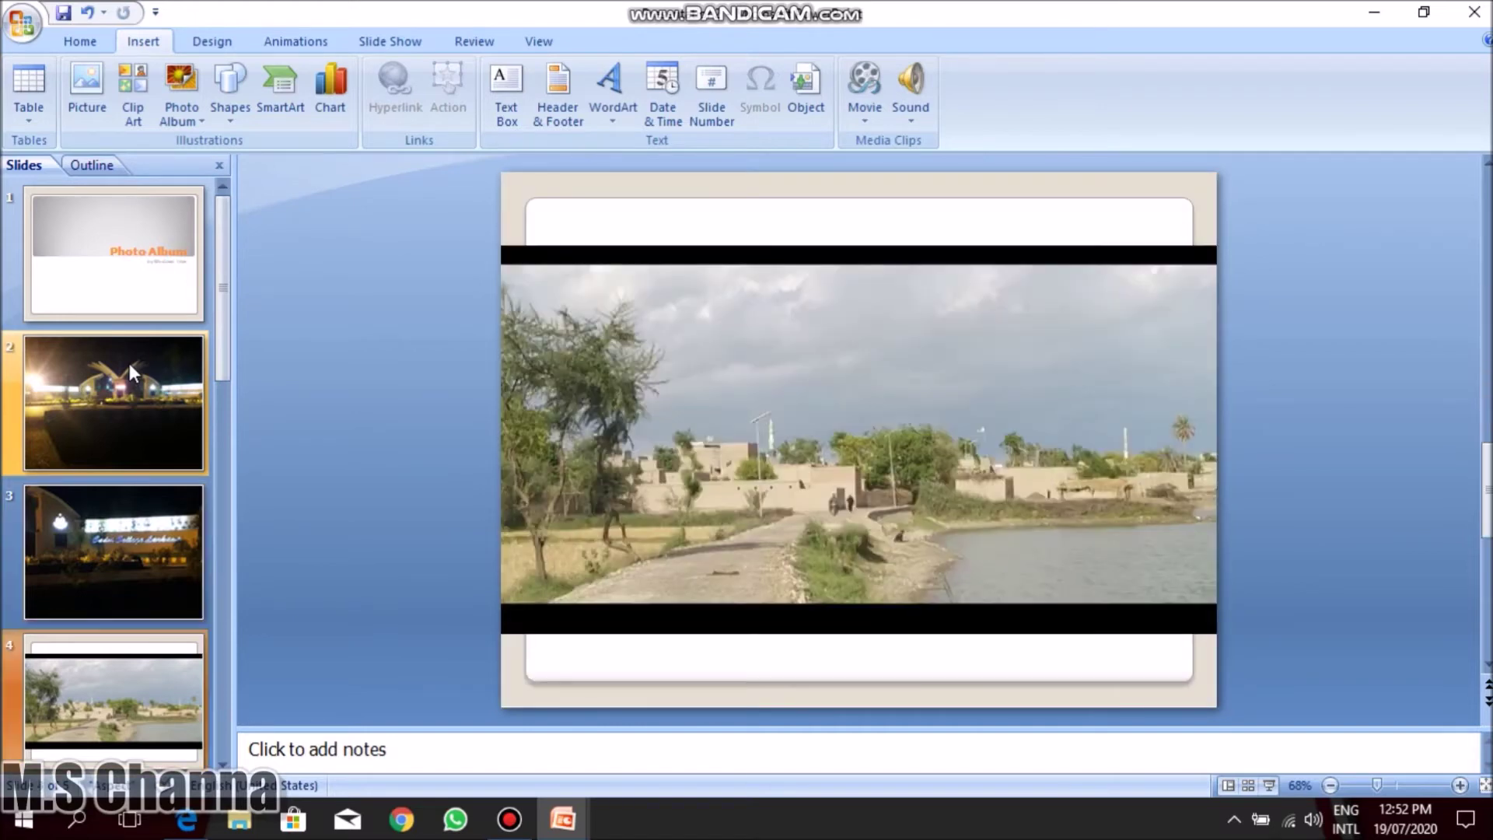
{"action": "key", "text": "Down"}
{"action": "key", "text": "Up"}
{"action": "key", "text": "Up"}
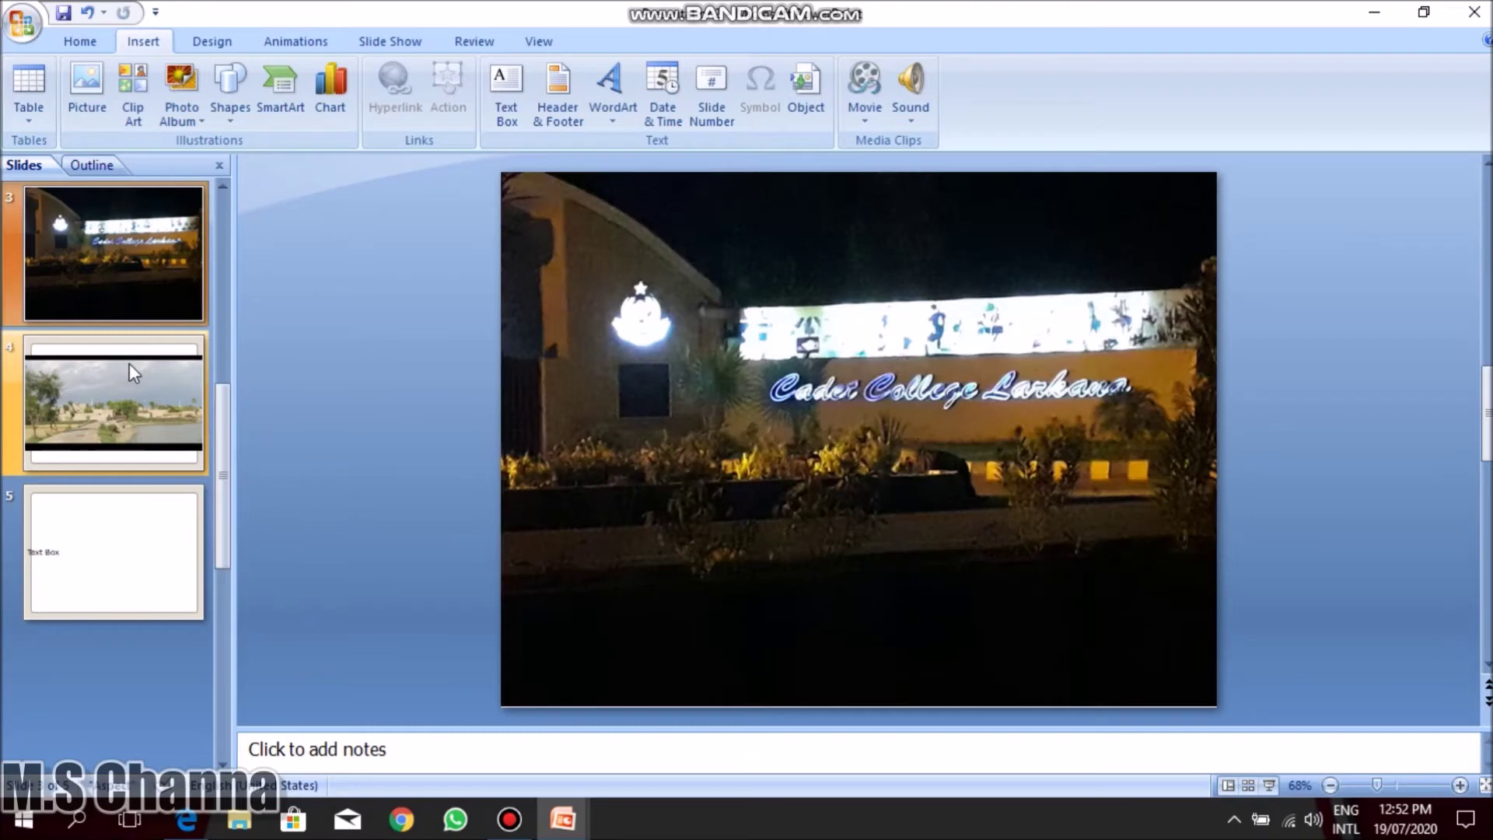
{"action": "key", "text": "Home"}
{"action": "key", "text": "Down"}
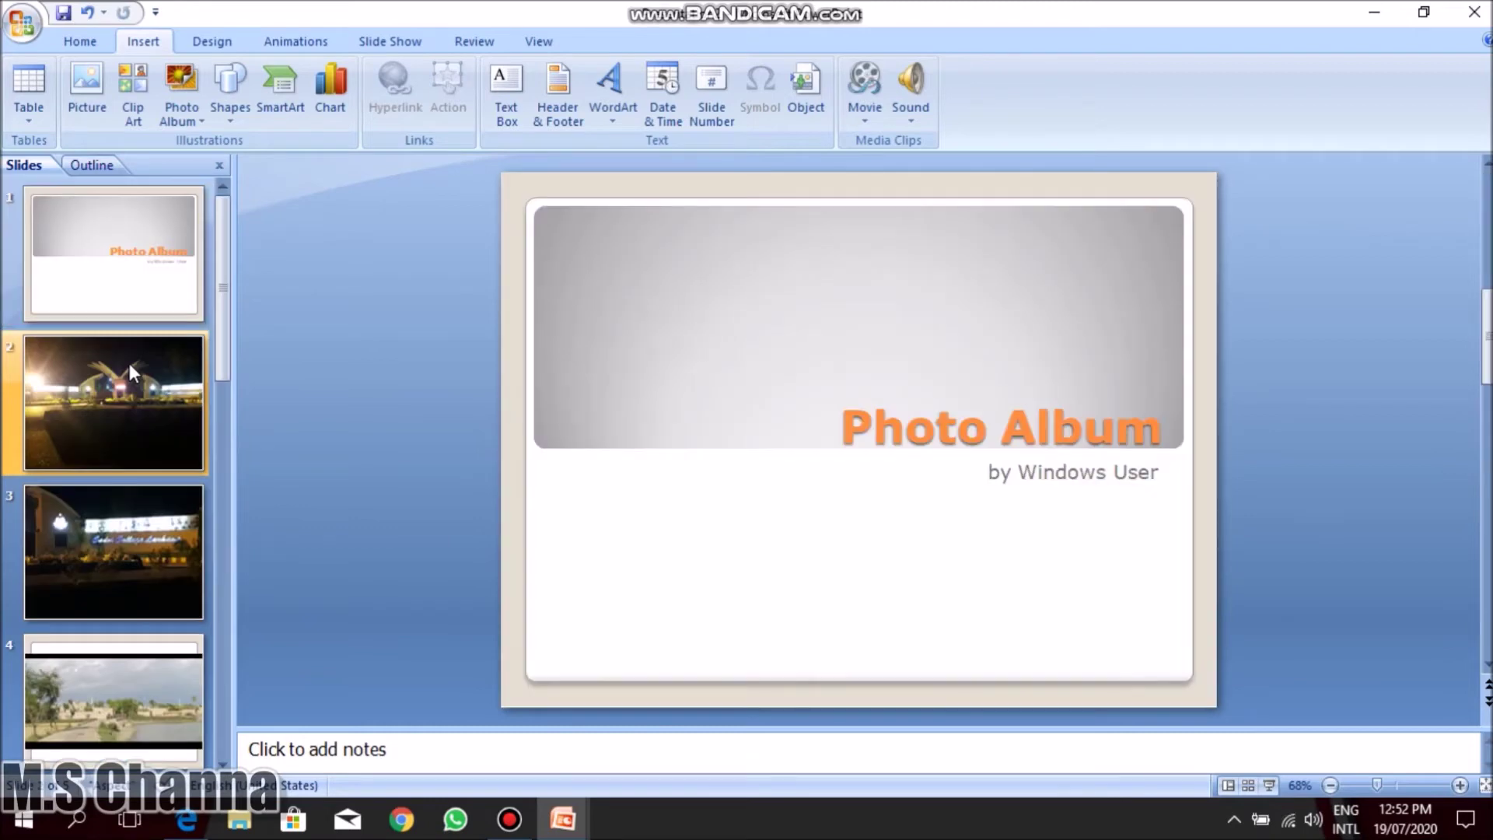
{"action": "key", "text": "Down"}
{"action": "key", "text": "Down"}
{"action": "key", "text": "Down"}
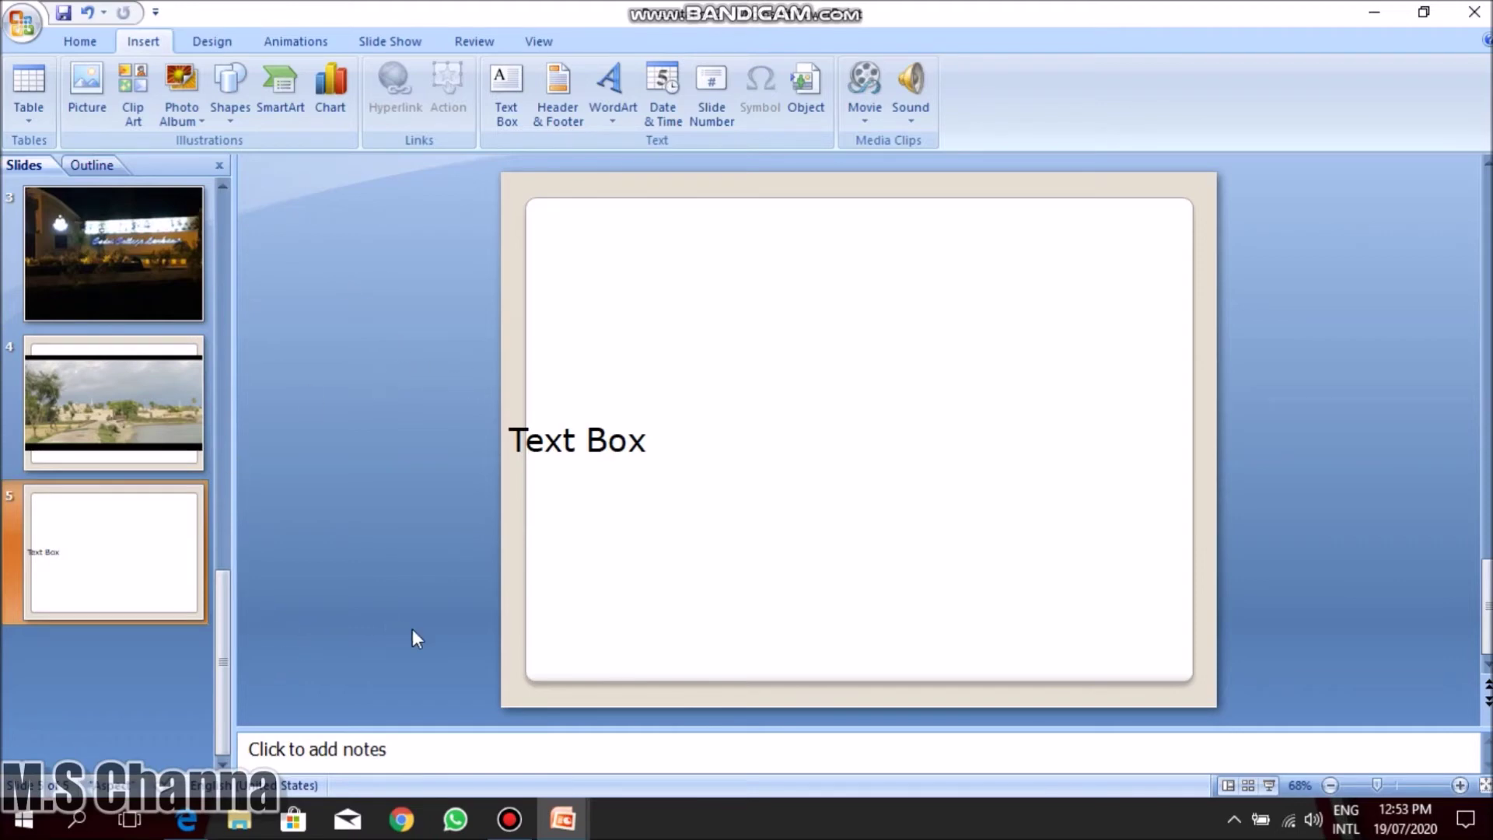
{"action": "left_click_drag", "start_coordinate": [230, 686], "coordinate": [223, 323]}
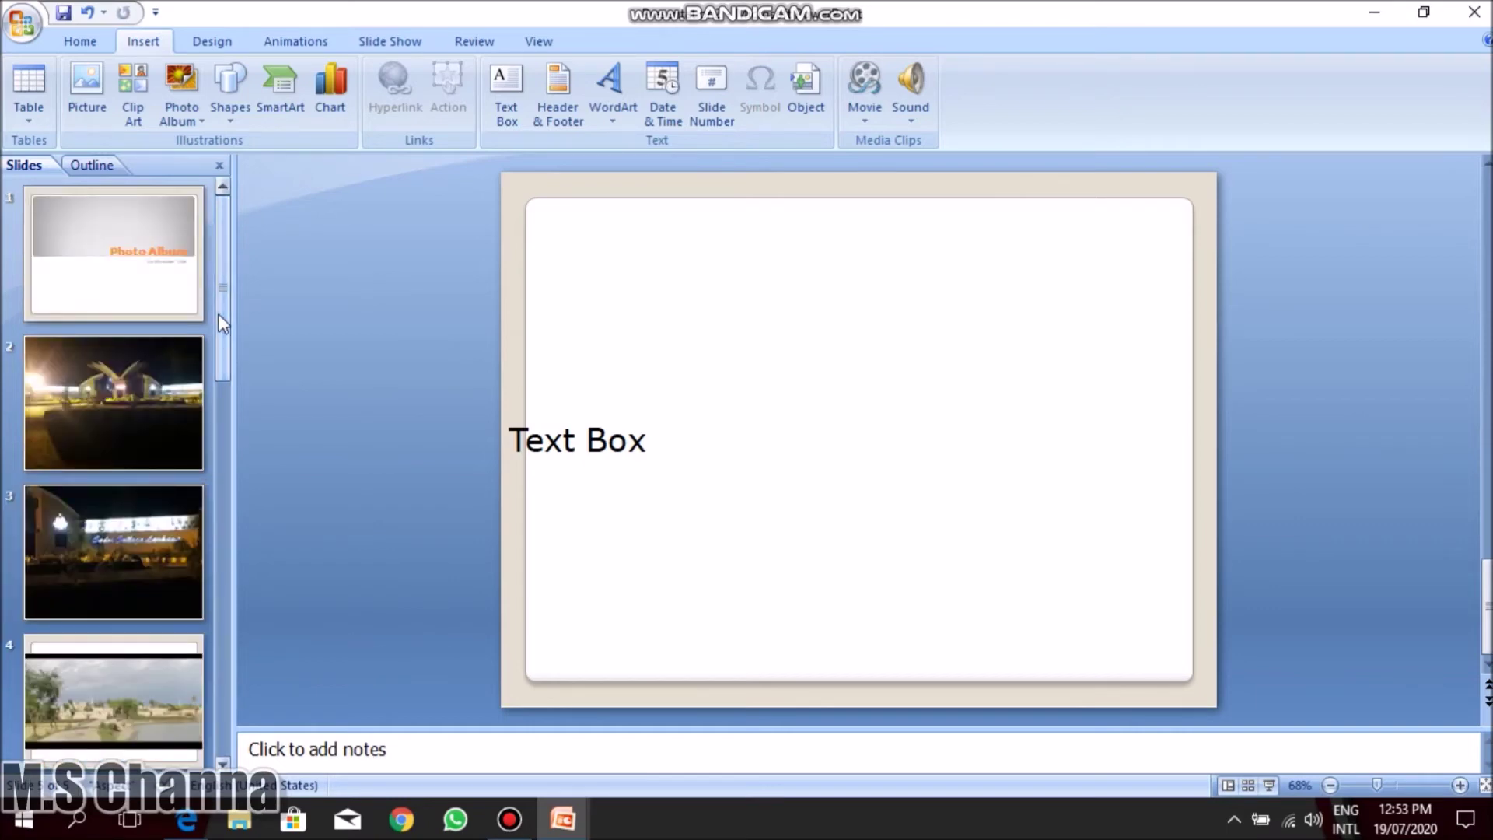
Switch to the original presentation and back to the album's 'Text Box' slide 5.
{"action": "left_click", "coordinate": [562, 819]}
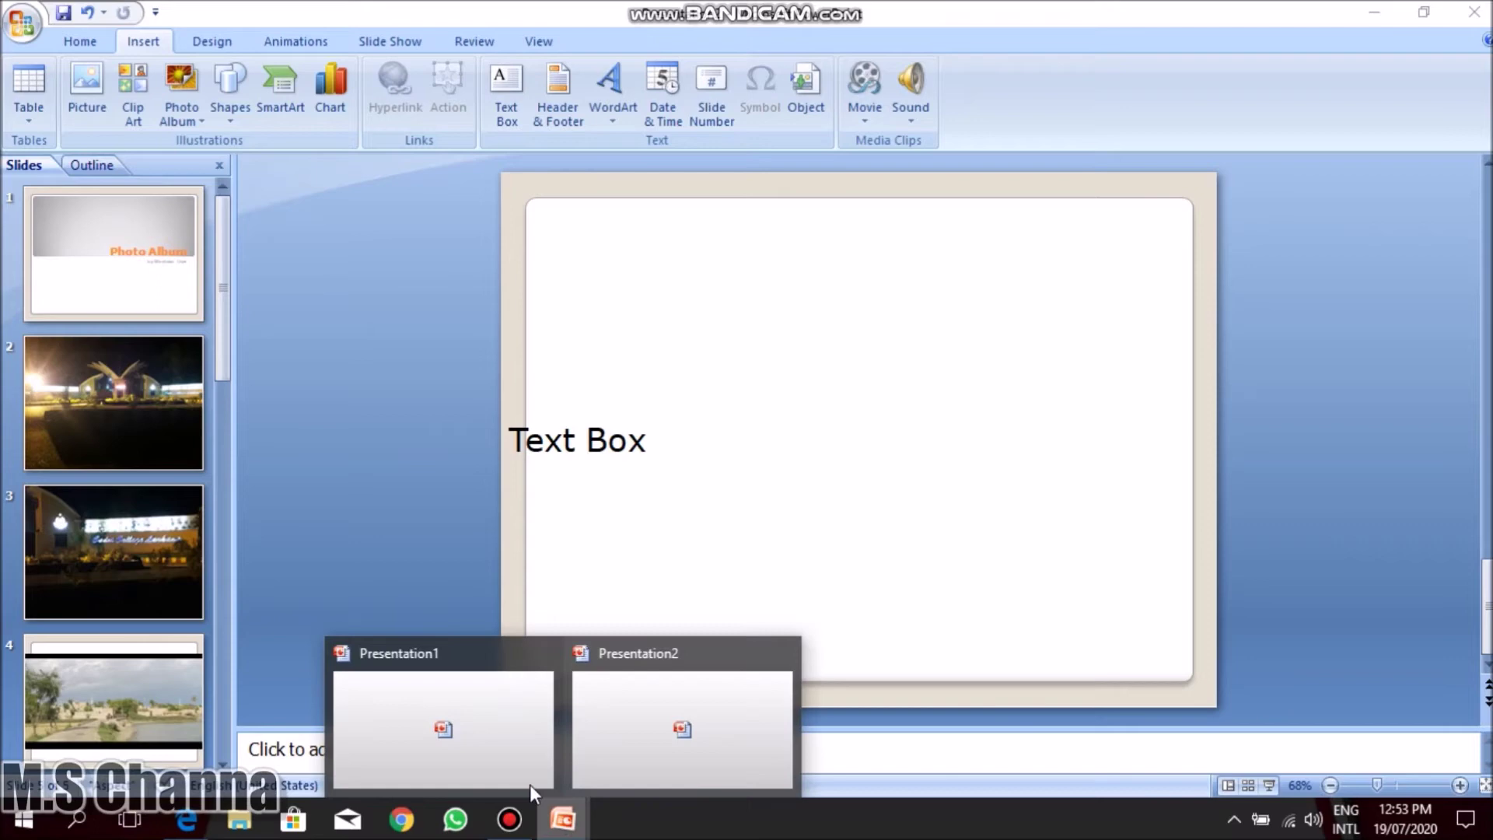
{"action": "left_click", "coordinate": [487, 732]}
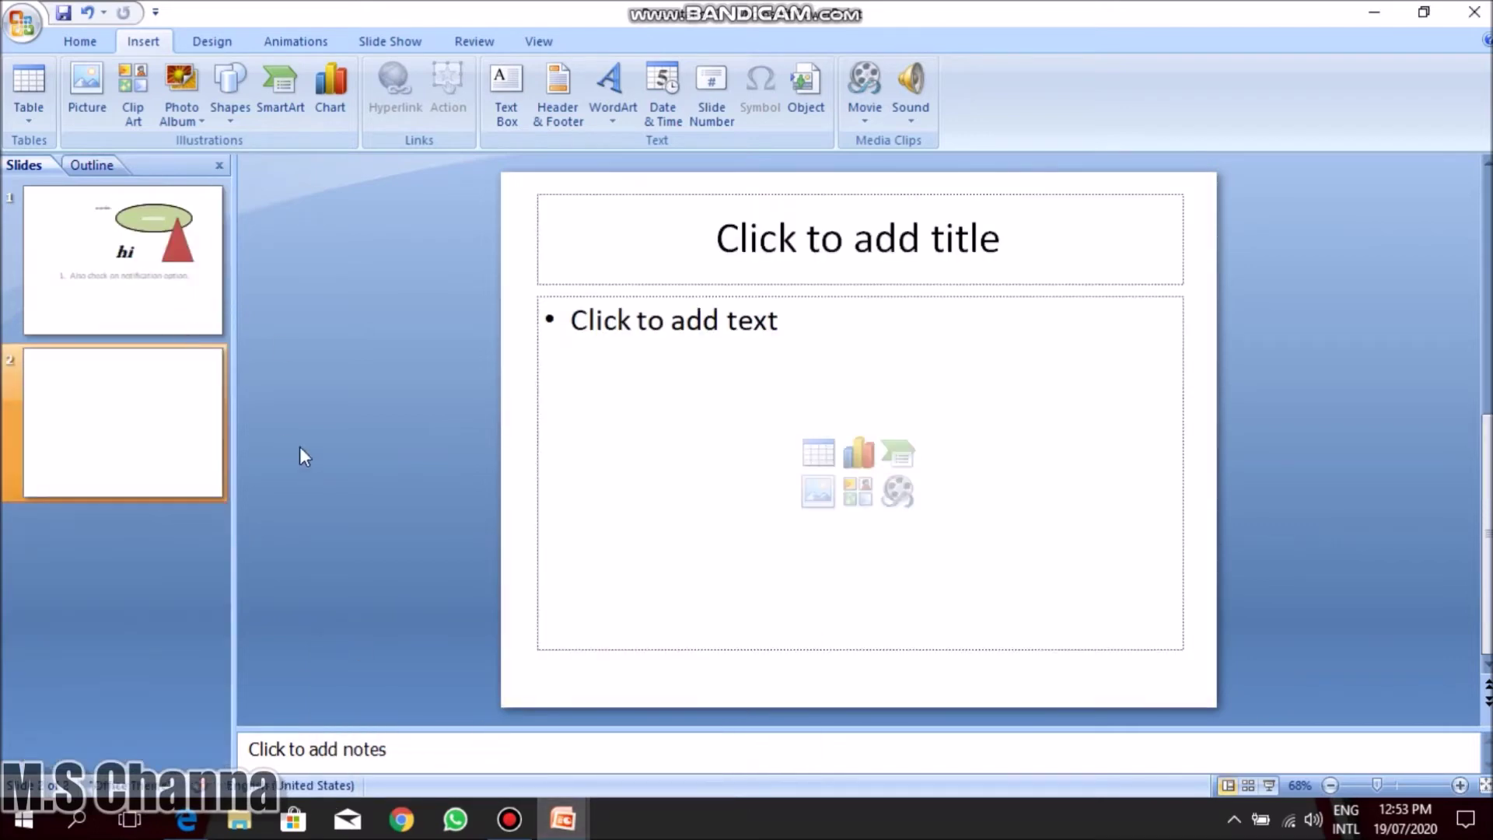
{"action": "left_click", "coordinate": [572, 819]}
{"action": "left_click", "coordinate": [642, 758]}
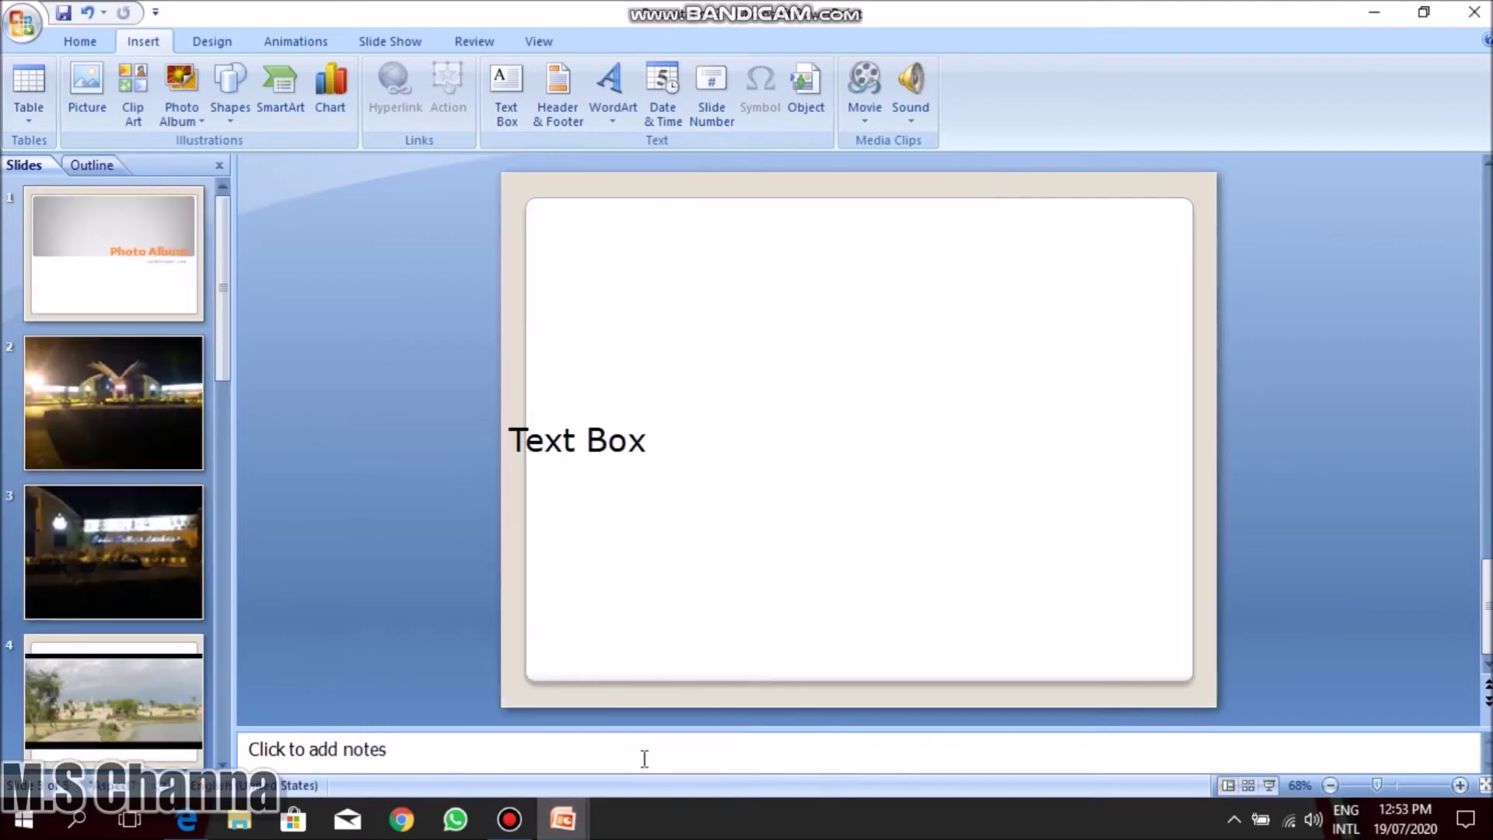
Replace 'Text Box' on slide 5 with 'thankyou', indented toward the slide centre.
{"action": "left_click", "coordinate": [567, 449]}
{"action": "left_click_drag", "start_coordinate": [543, 440], "coordinate": [678, 440]}
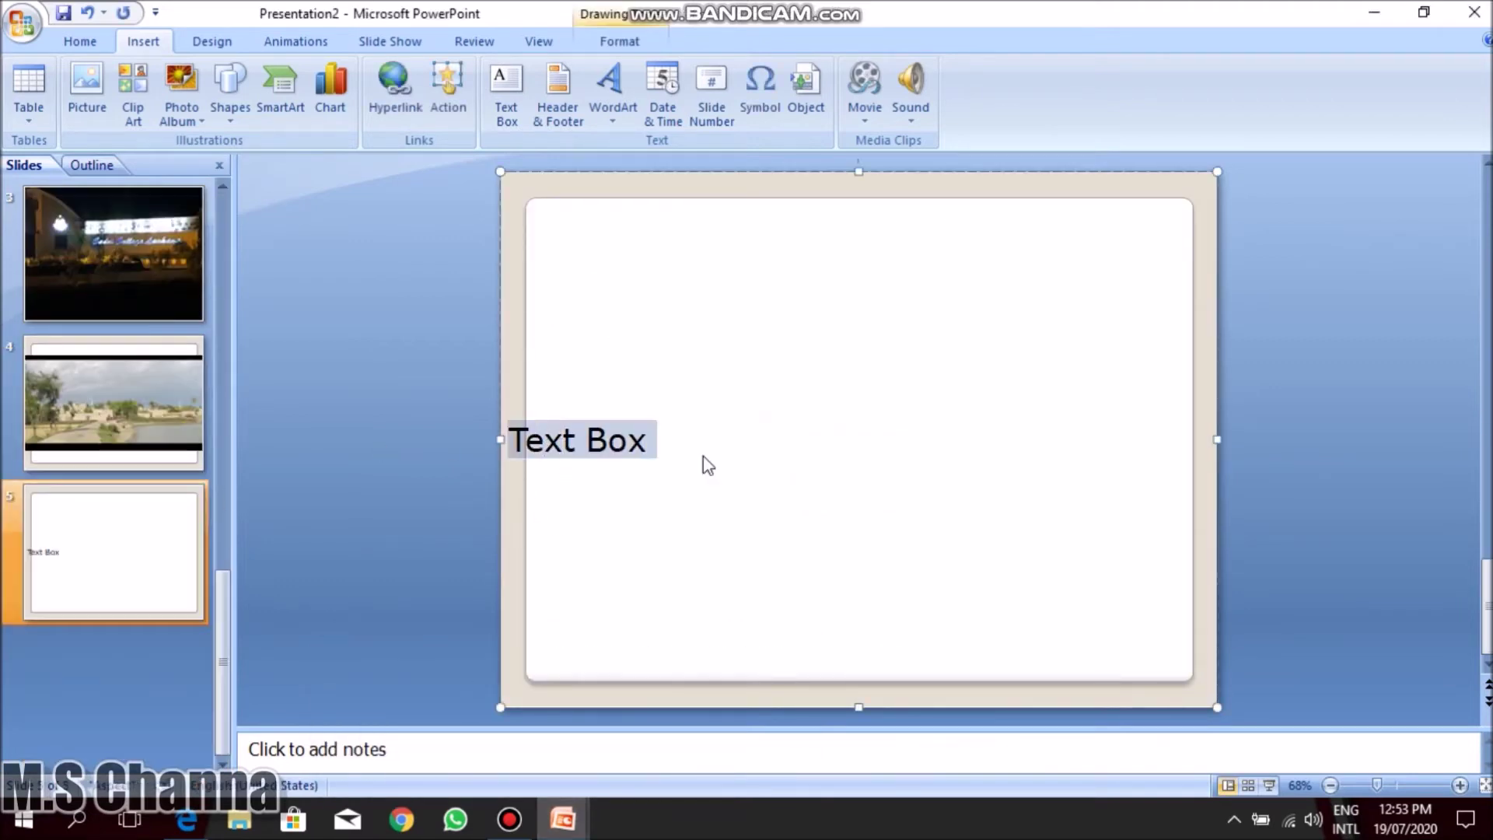
{"action": "type", "text": "sasas"}
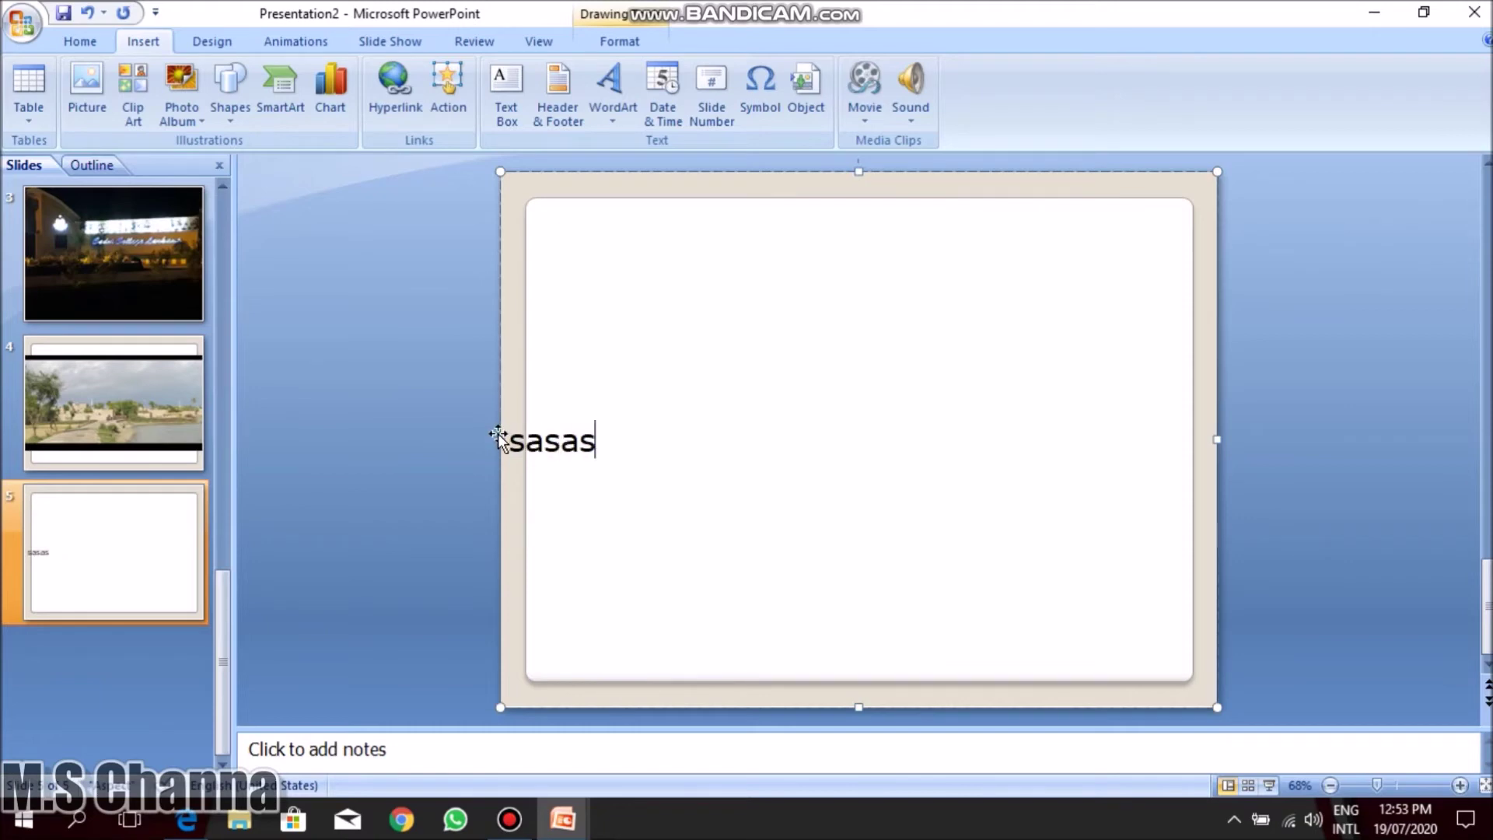
{"action": "left_click", "coordinate": [515, 448]}
{"action": "key", "text": "Tab"}
{"action": "key", "text": "Tab"}
{"action": "key", "text": "Tab"}
{"action": "key", "text": "Escape"}
{"action": "key", "text": "Escape"}
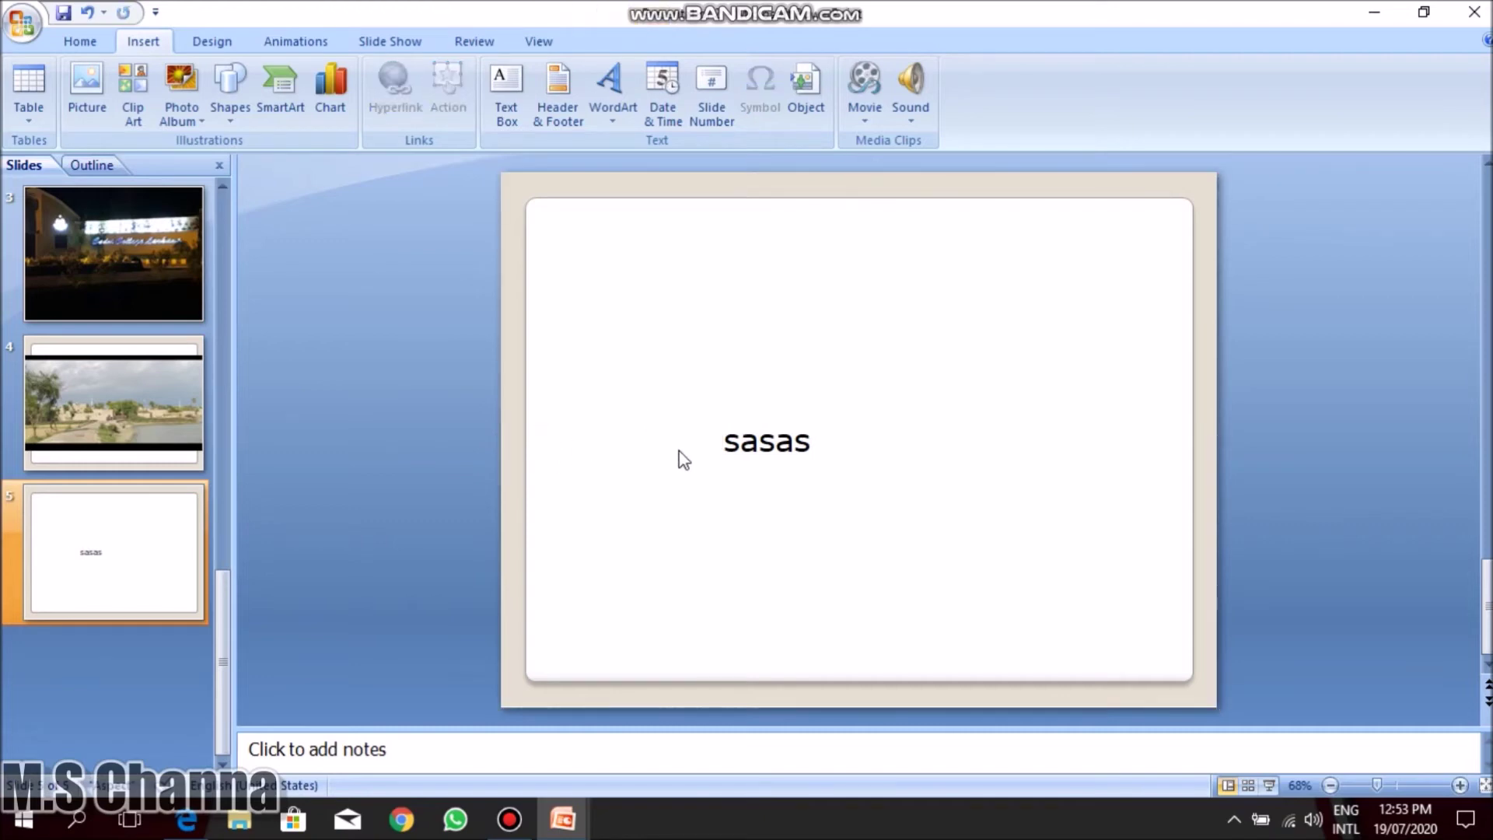
{"action": "double_click", "coordinate": [748, 443]}
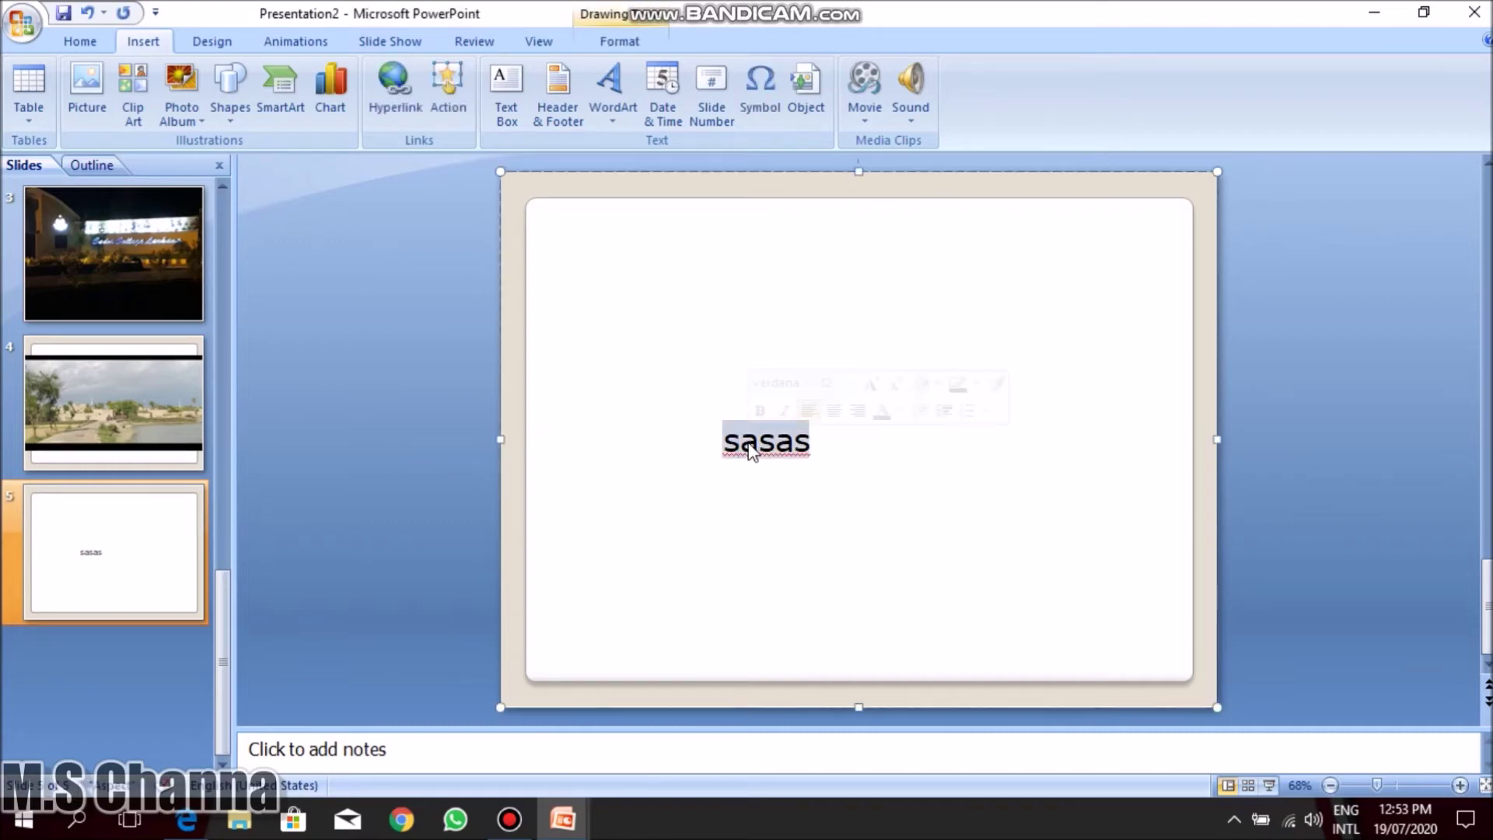
{"action": "type", "text": "thankyou"}
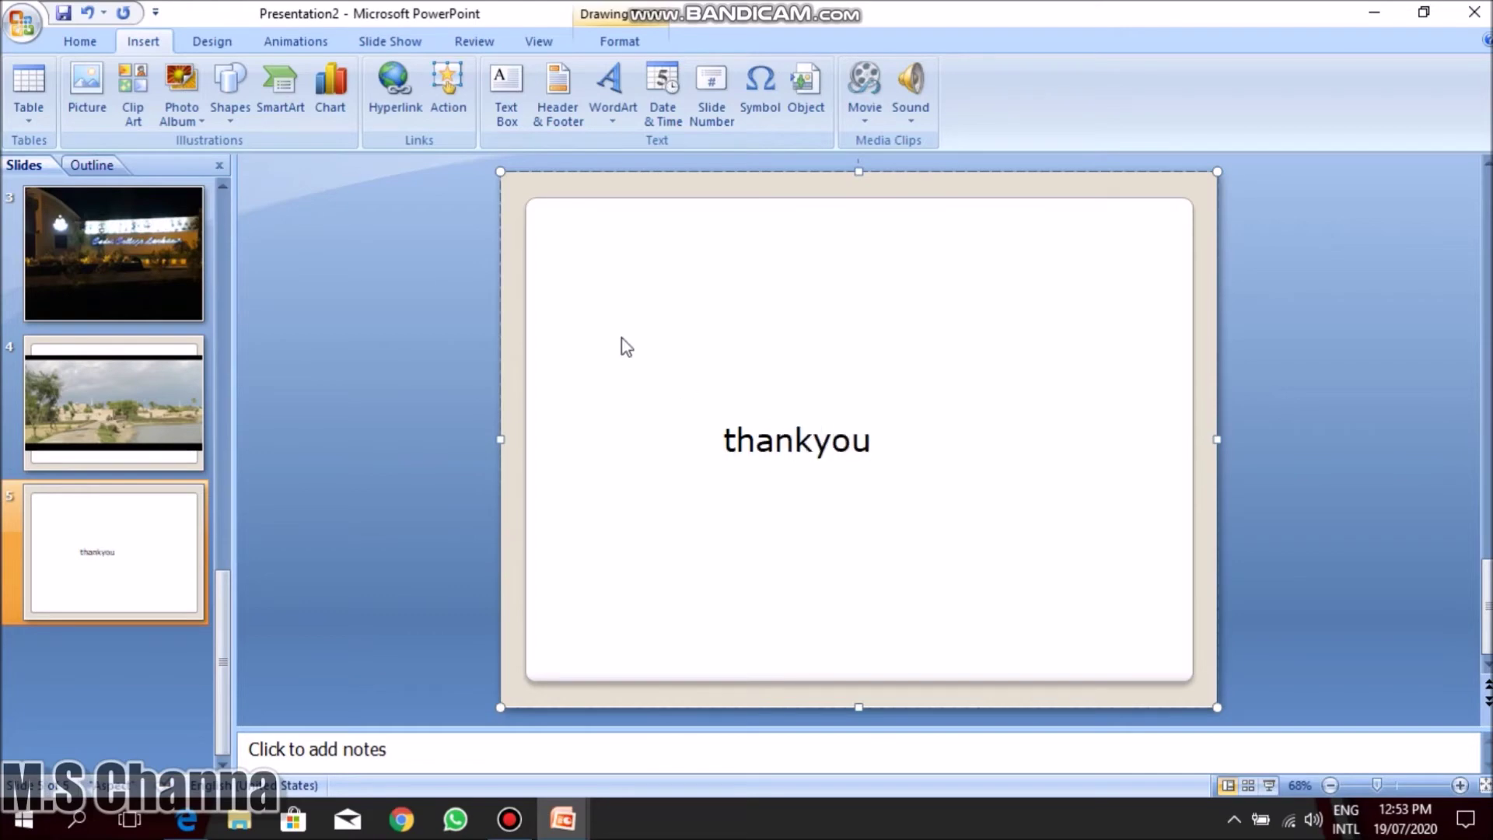
{"action": "left_click", "coordinate": [507, 326]}
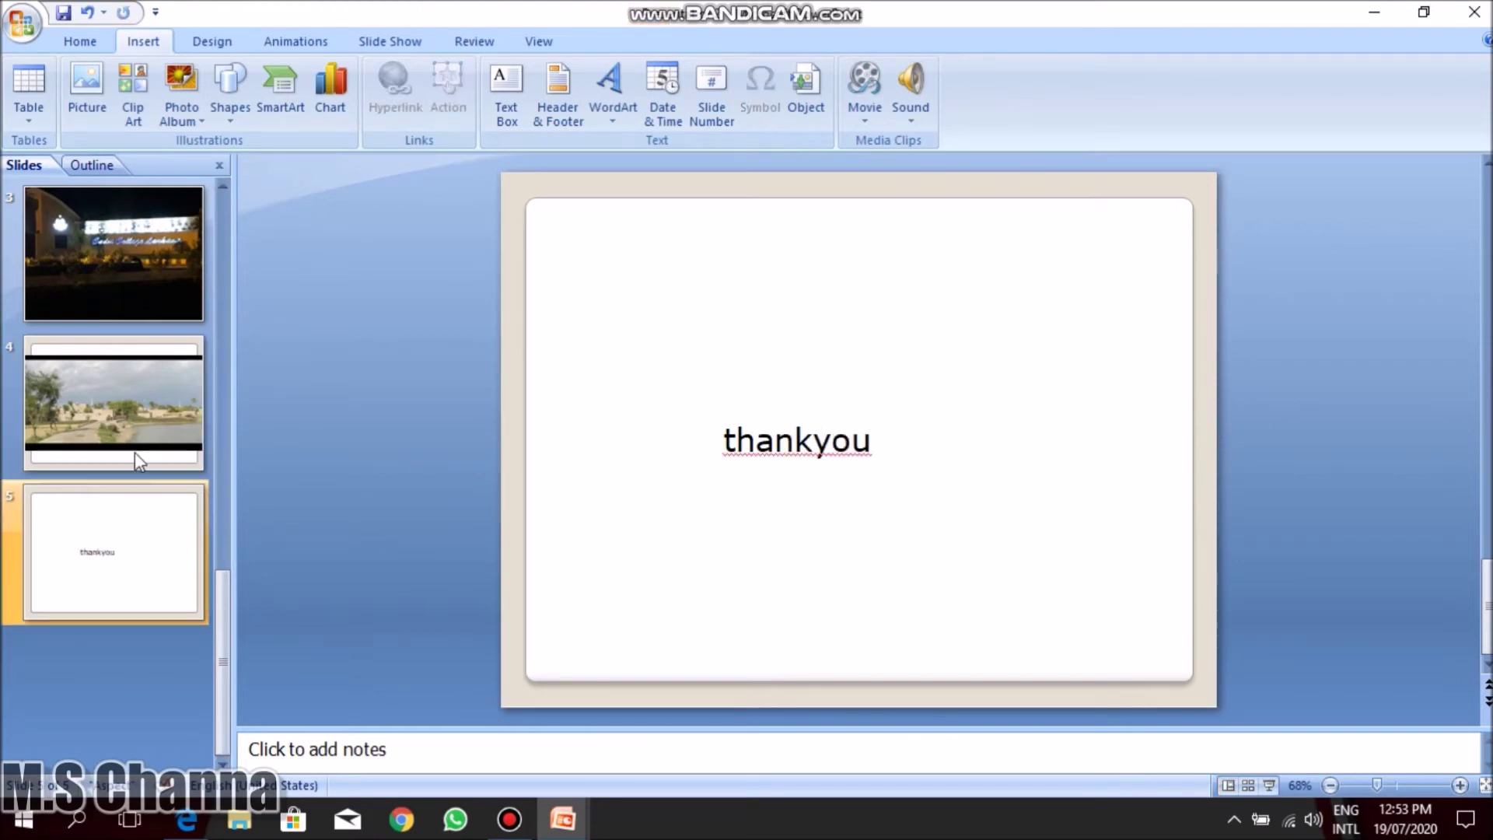
{"action": "left_click", "coordinate": [187, 443]}
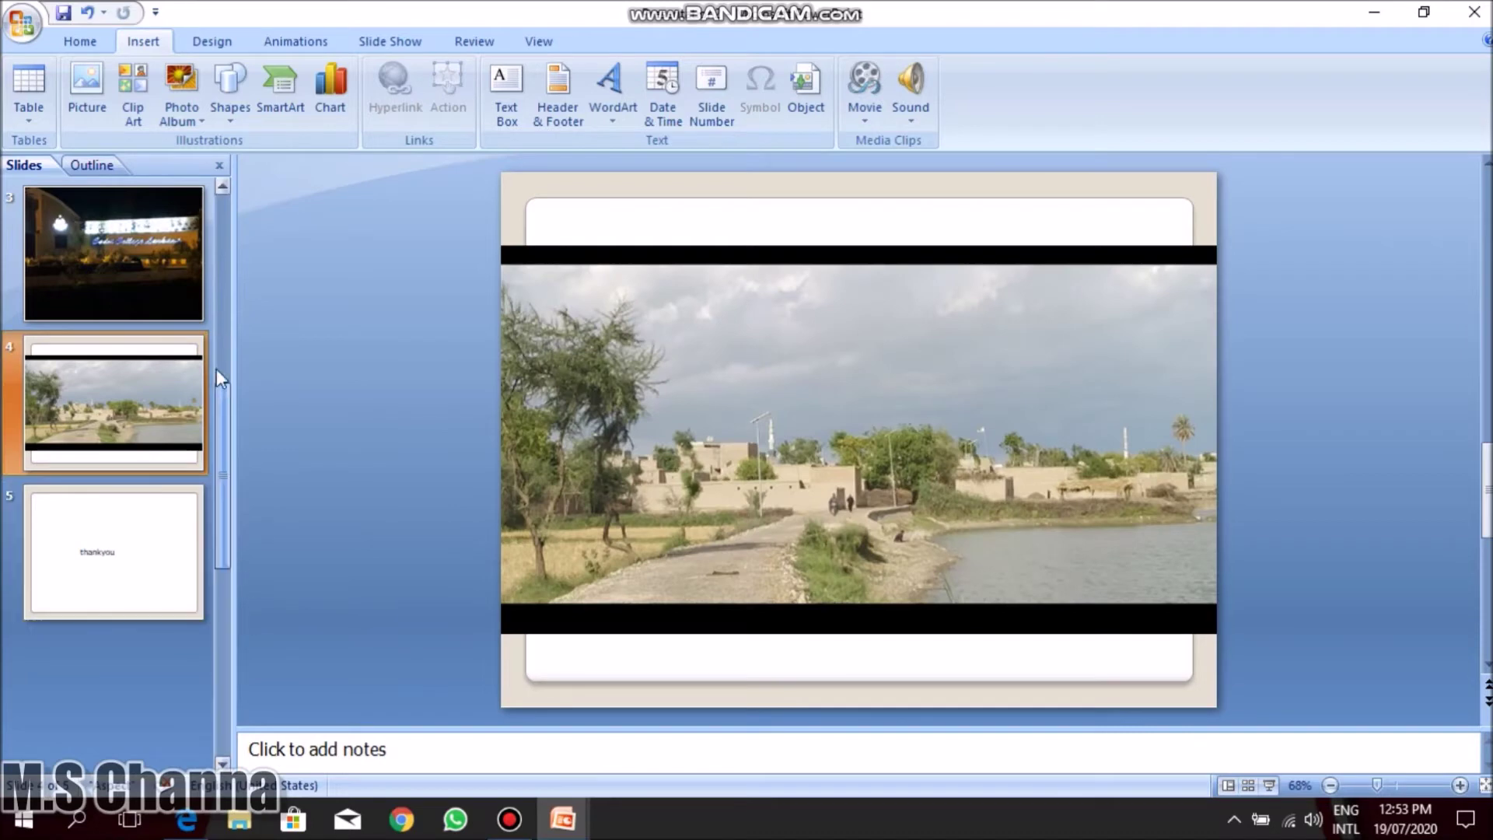
Browse the album's title slide and photo slides 2 through 4.
{"action": "scroll", "coordinate": [219, 395], "scroll_direction": "up", "scroll_amount": 1}
{"action": "left_click", "coordinate": [136, 253]}
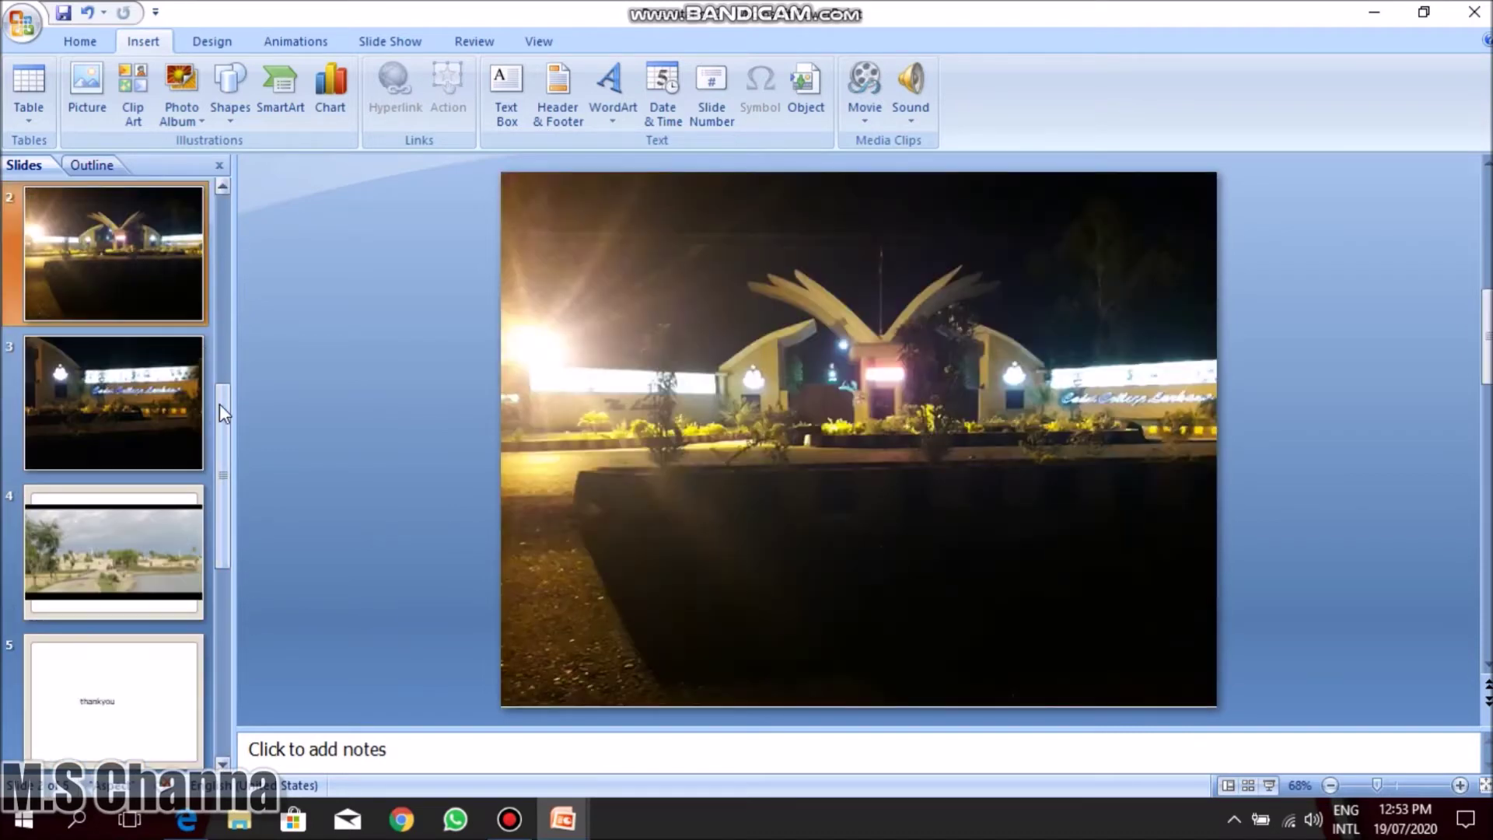
{"action": "left_click_drag", "start_coordinate": [219, 405], "coordinate": [225, 222]}
{"action": "left_click", "coordinate": [161, 247]}
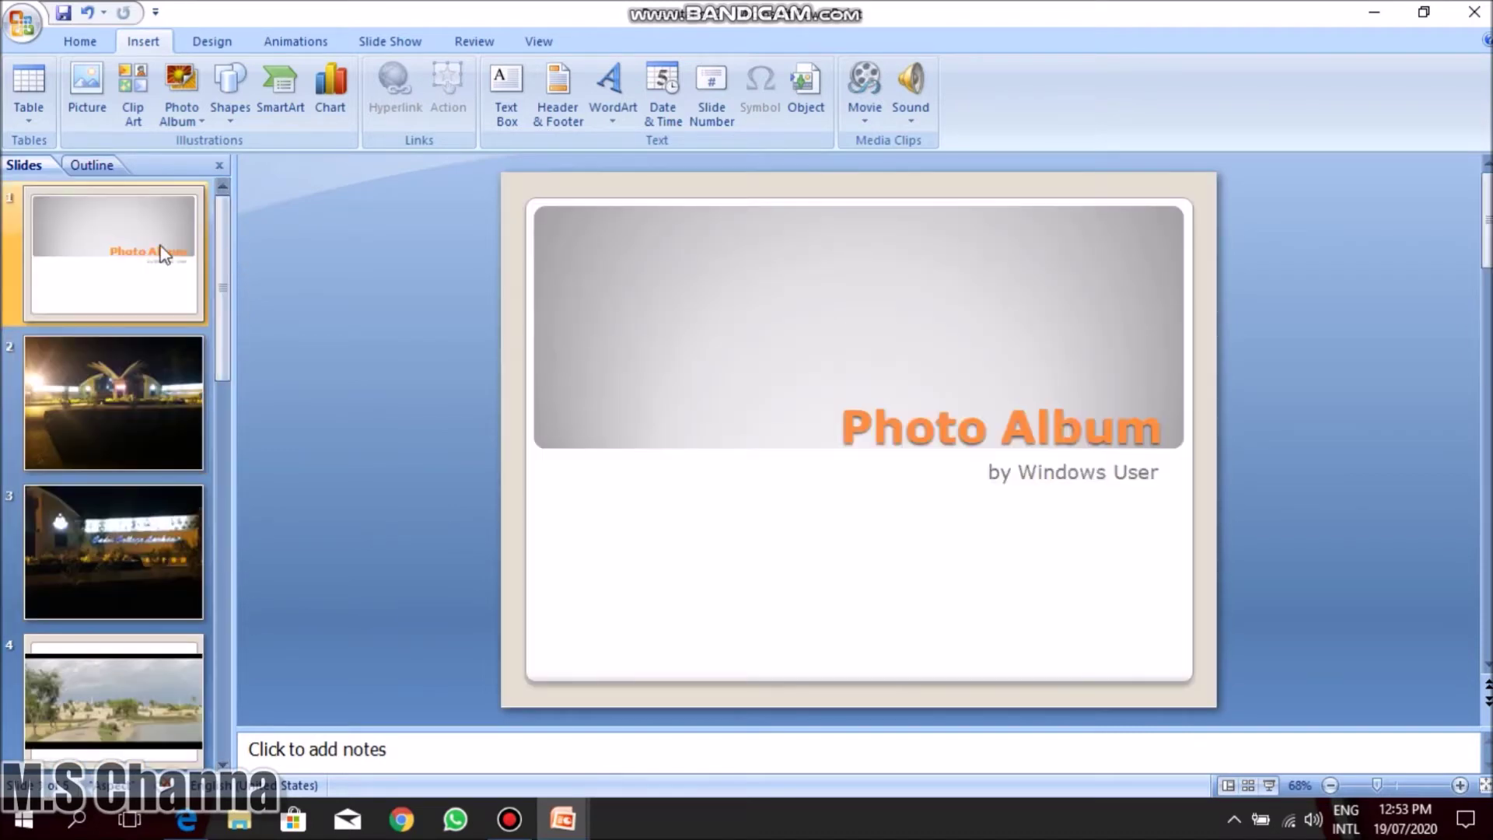
{"action": "left_click", "coordinate": [146, 386]}
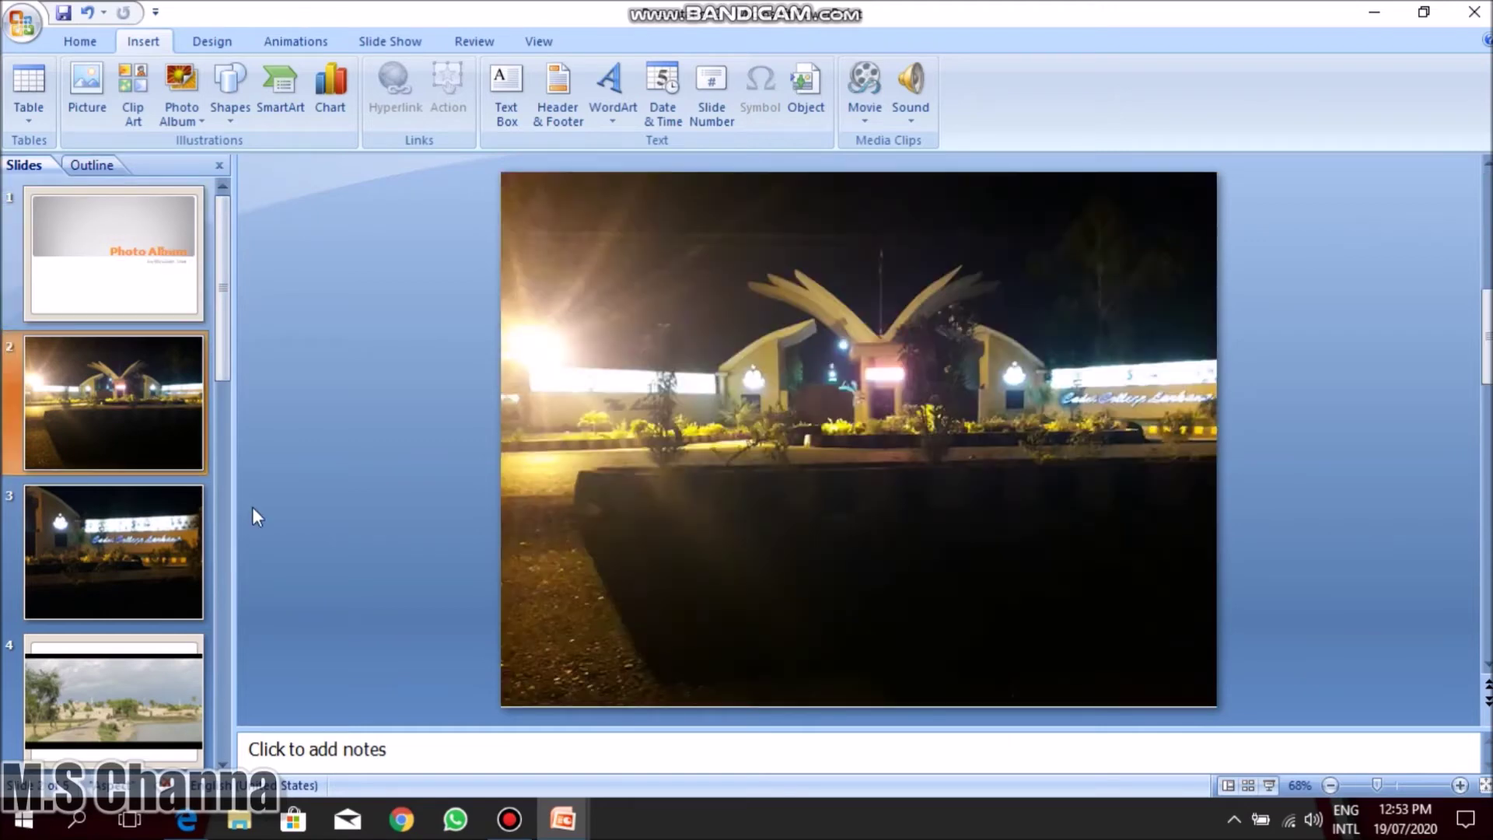
{"action": "left_click", "coordinate": [175, 566]}
{"action": "left_click", "coordinate": [180, 659]}
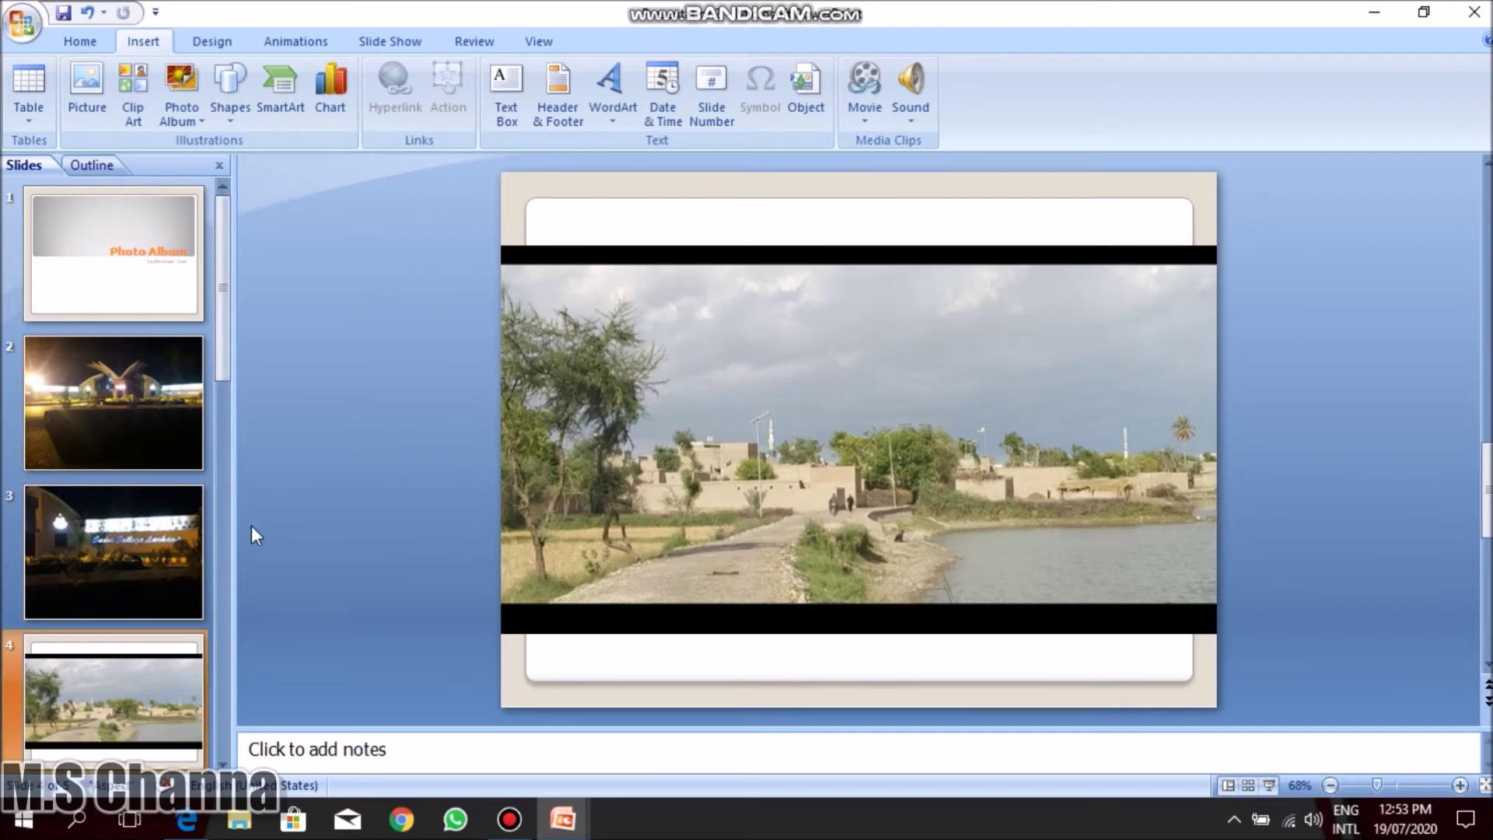
Close Presentation2 without saving changes.
{"action": "left_click", "coordinate": [563, 831]}
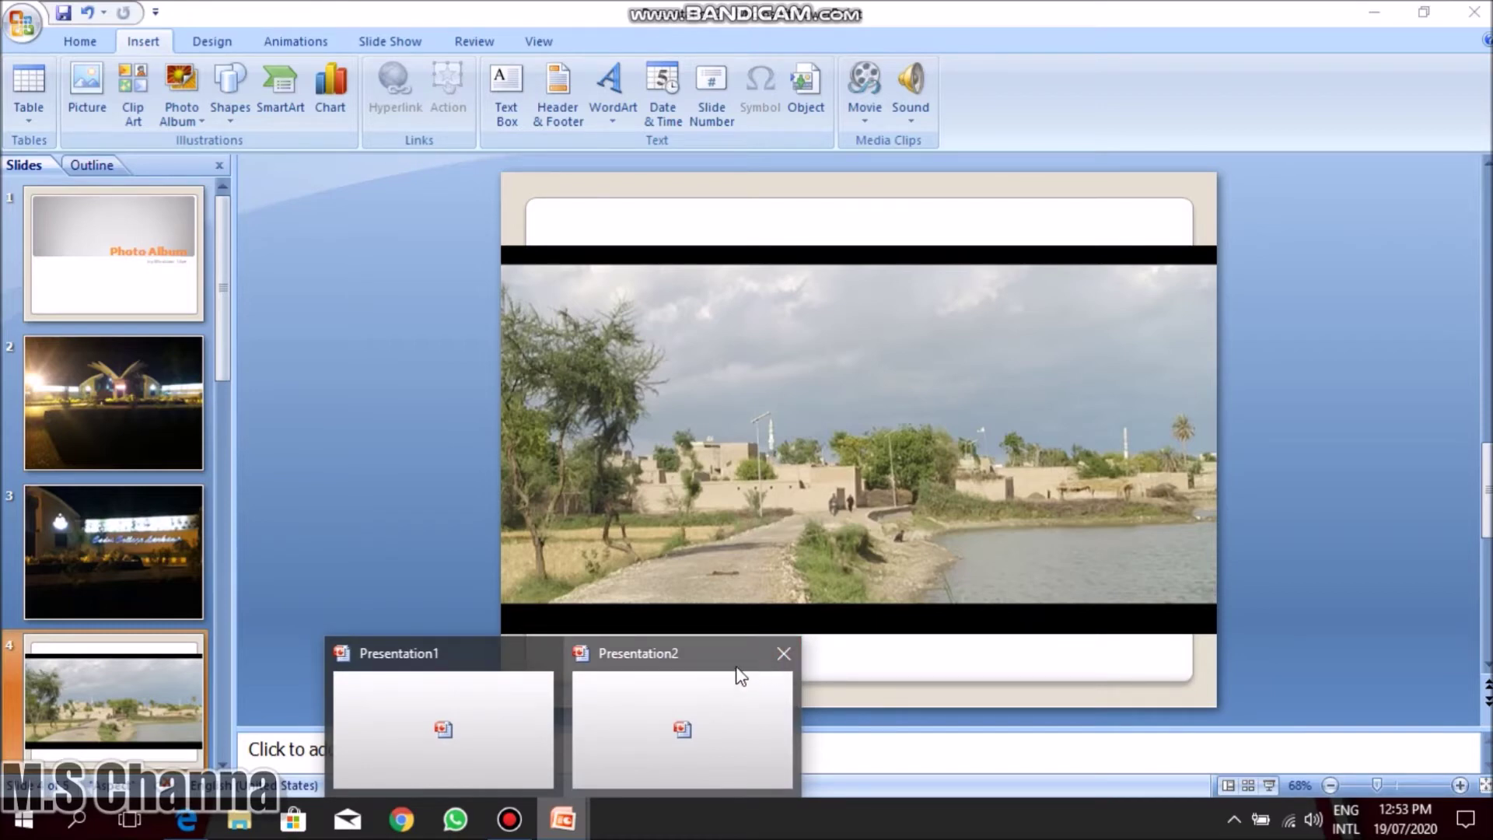
{"action": "left_click", "coordinate": [784, 655]}
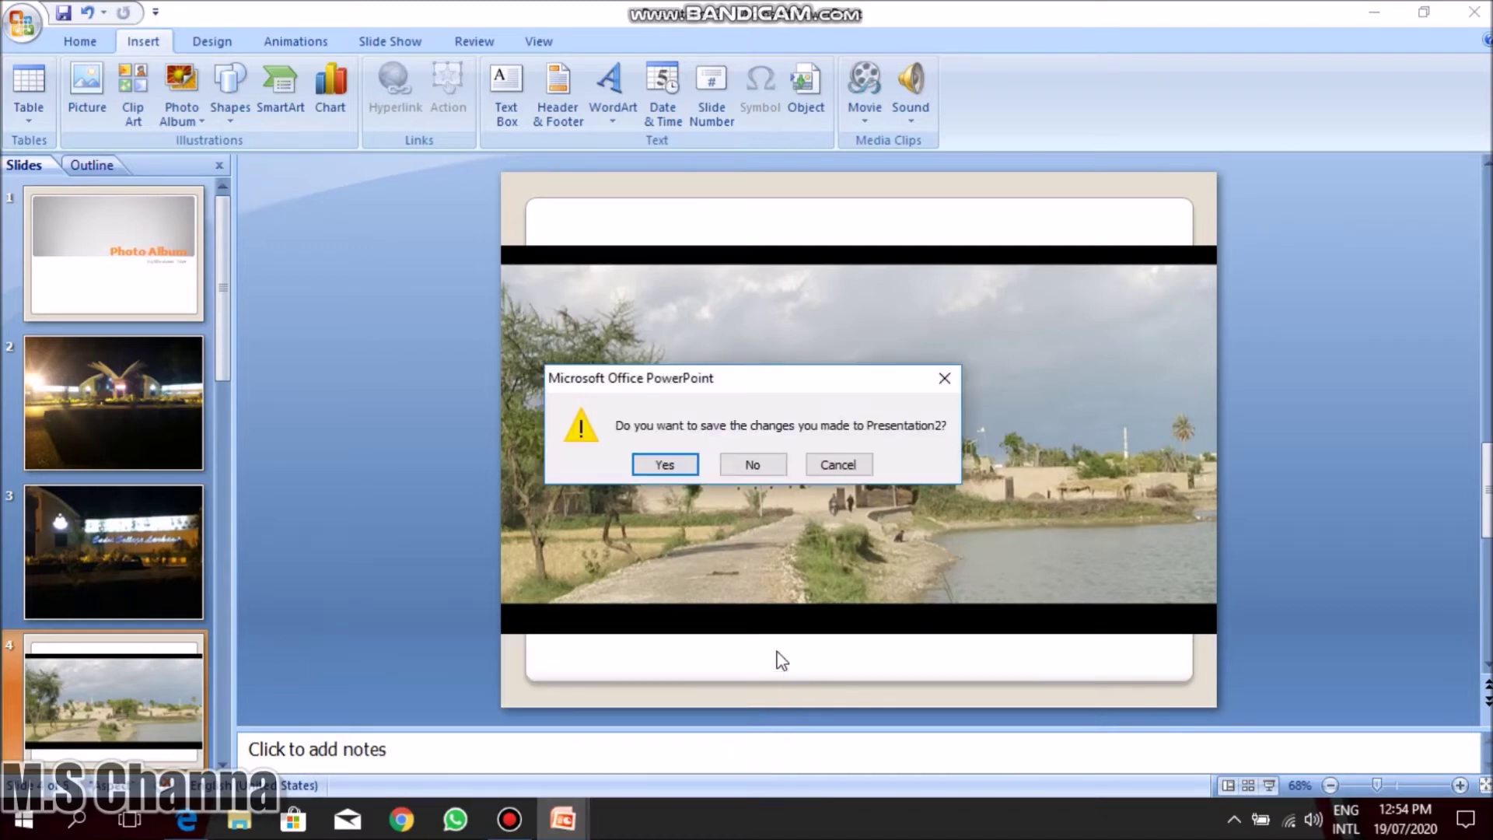
{"action": "left_click", "coordinate": [758, 464]}
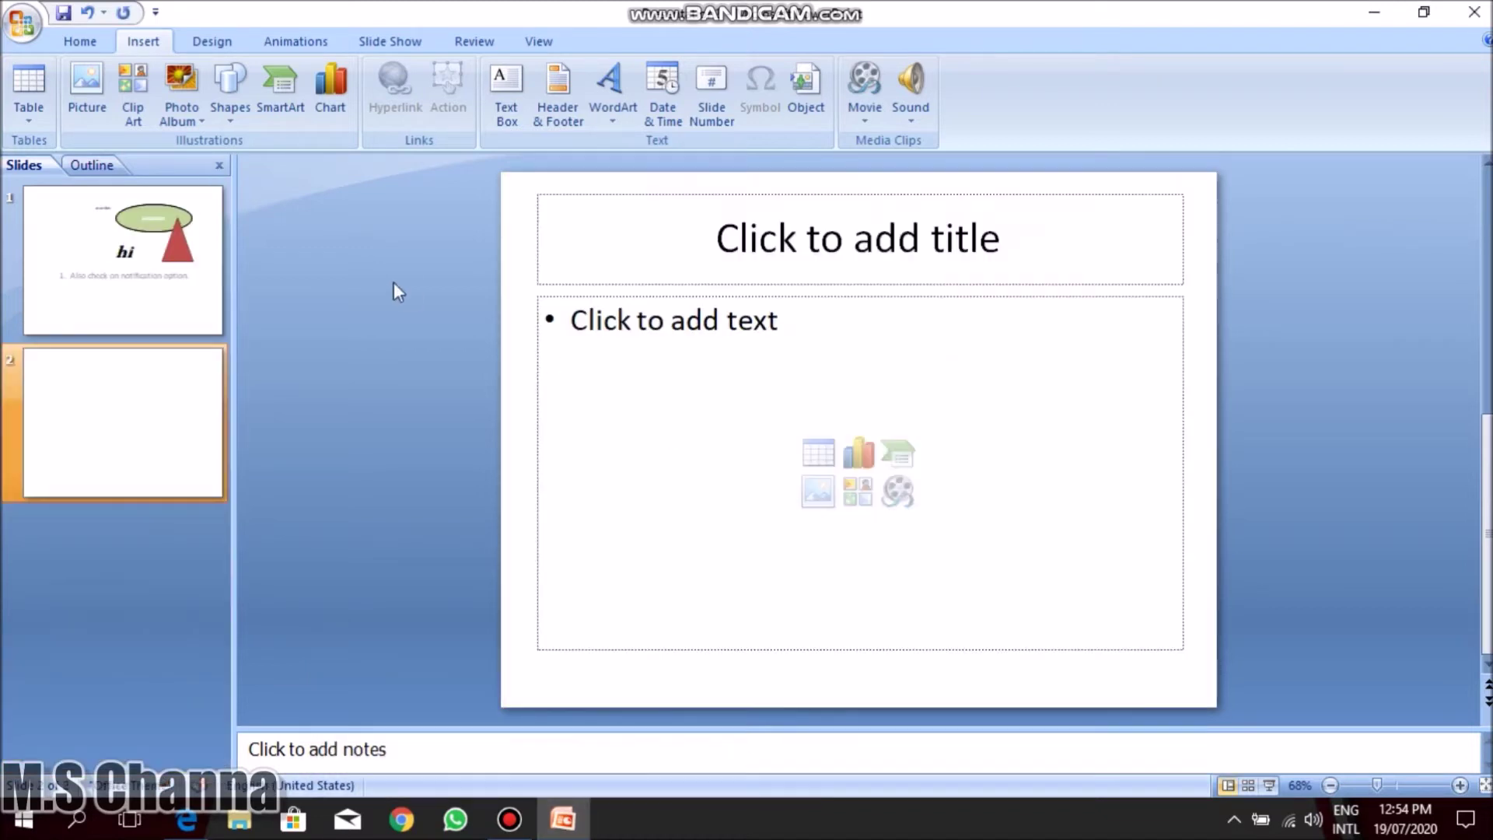
{"action": "left_click", "coordinate": [227, 120]}
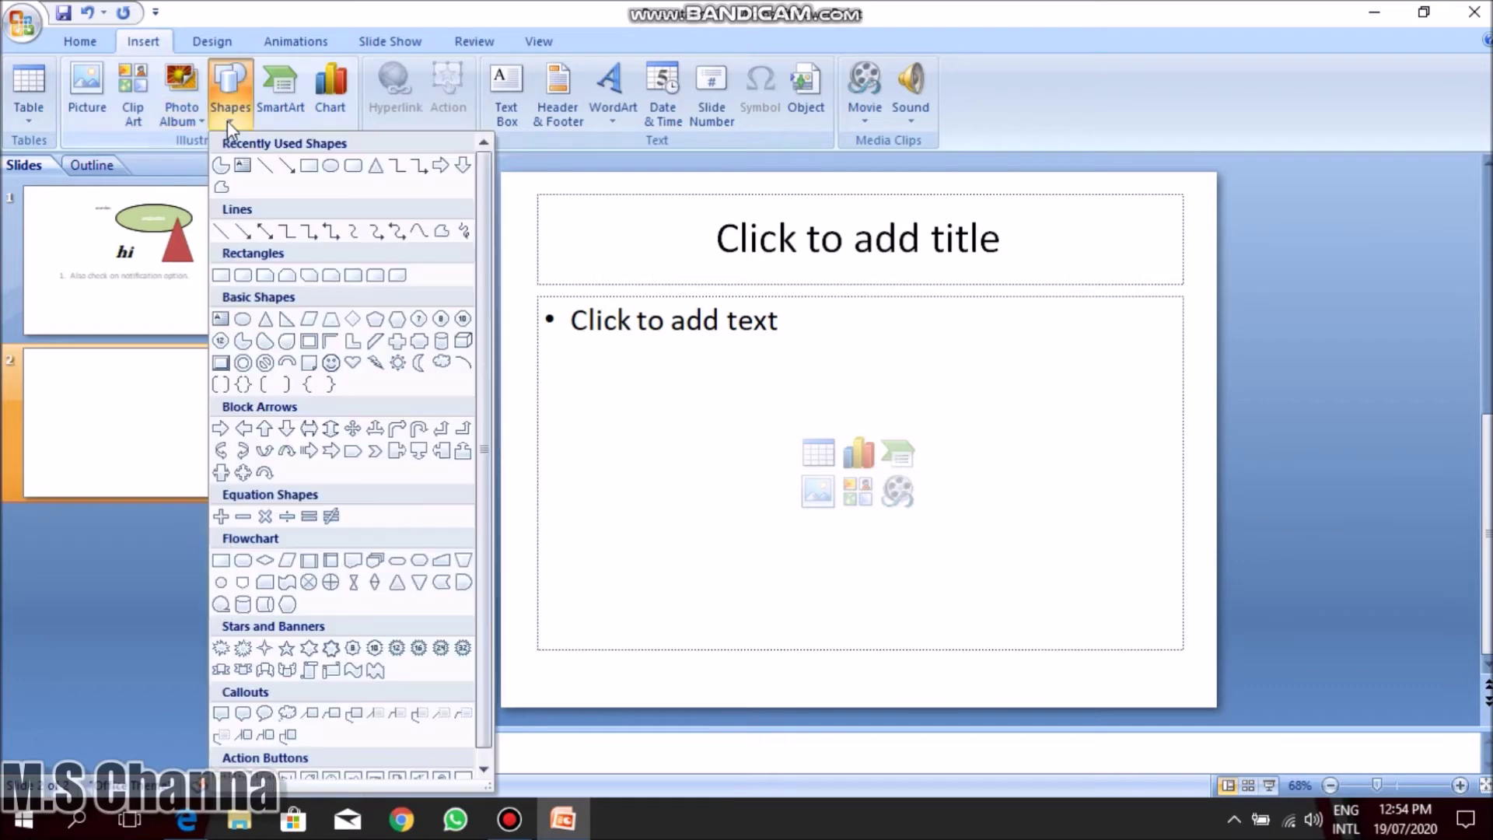
{"action": "left_click", "coordinate": [227, 120]}
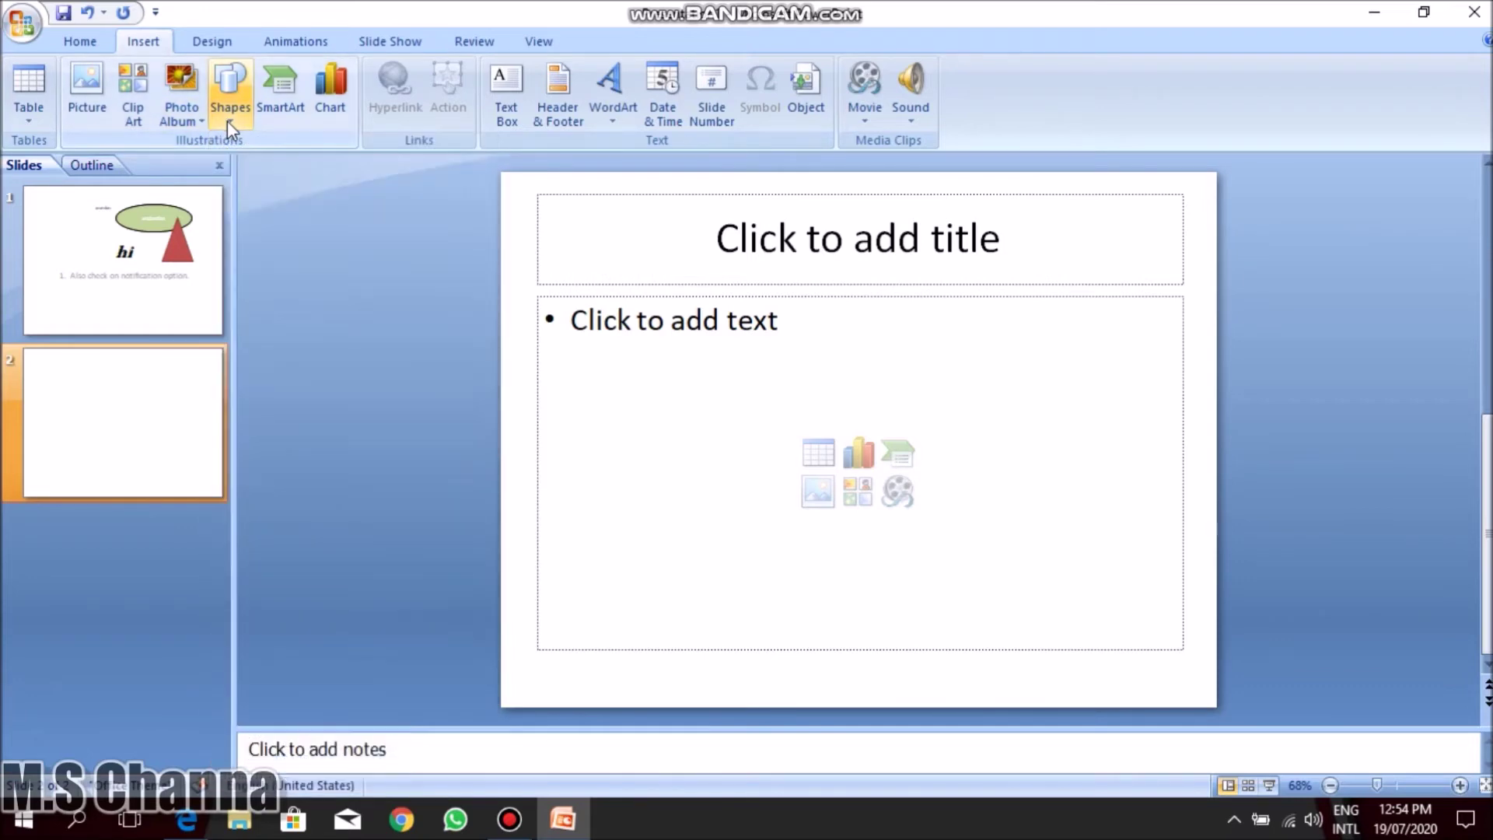
{"action": "left_click", "coordinate": [284, 109]}
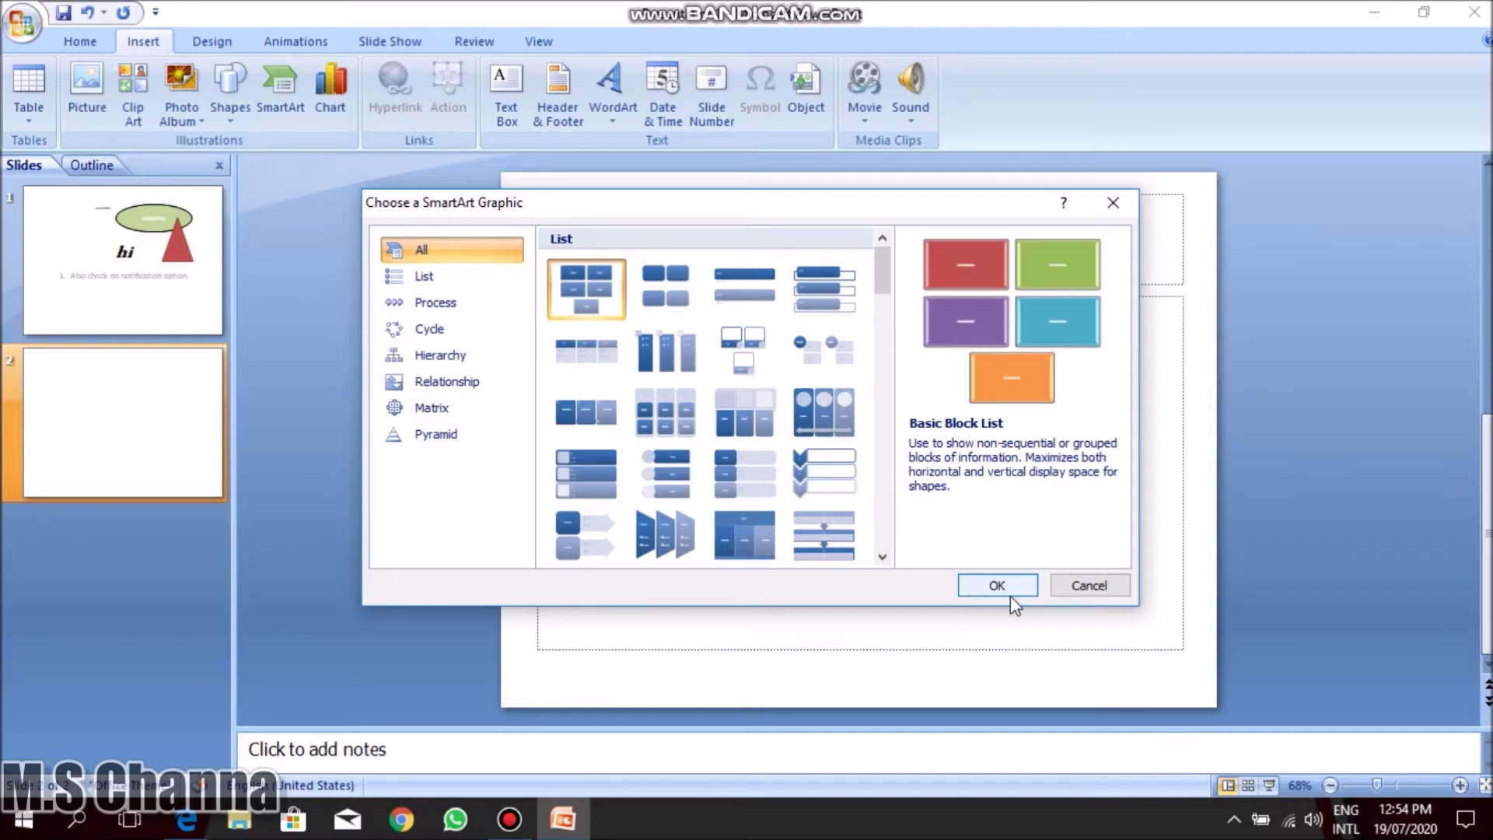
{"action": "left_click", "coordinate": [1052, 591]}
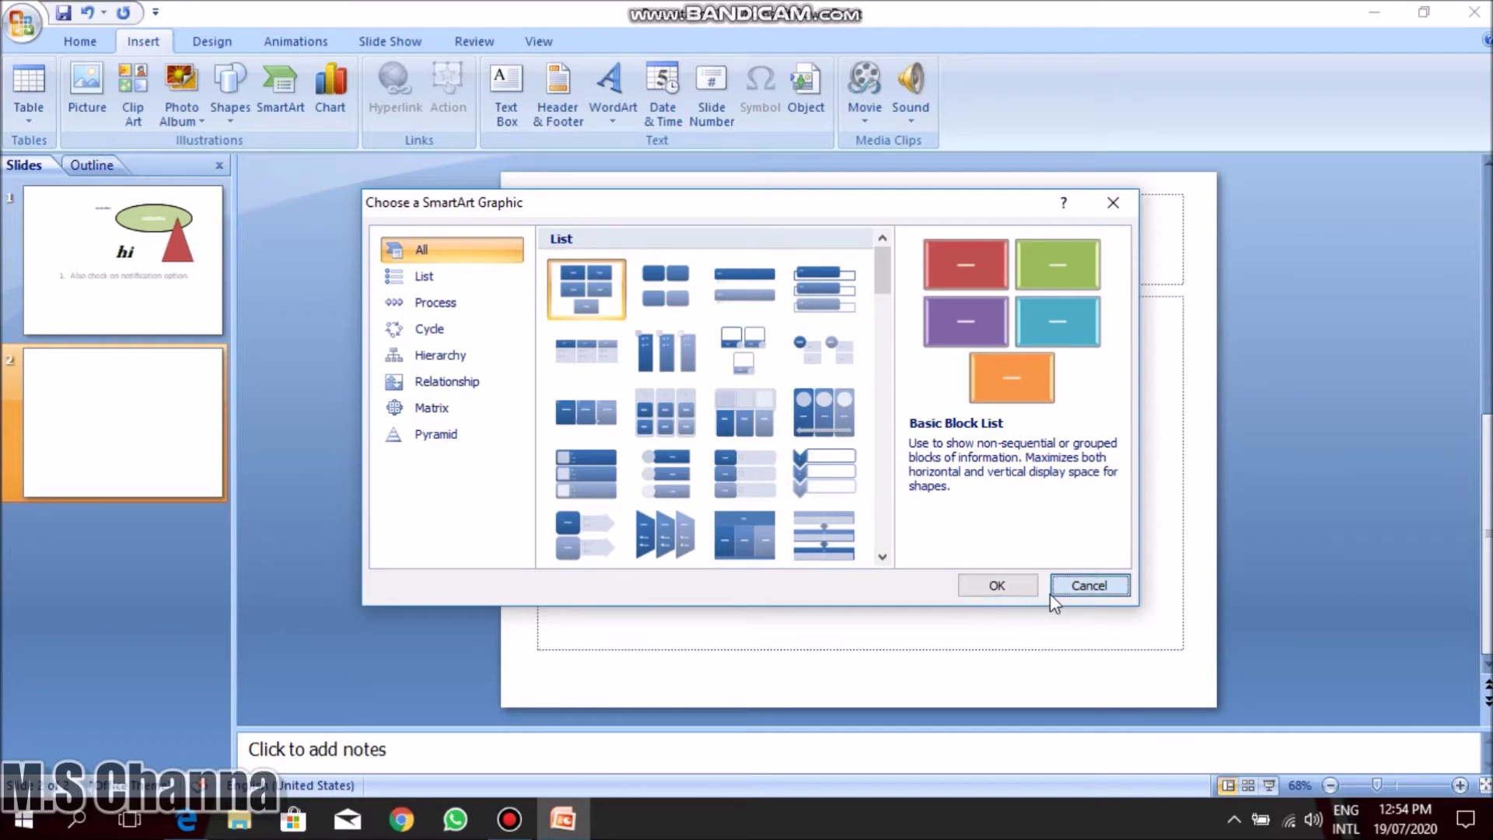
Insert a Stacked Column chart on the blank slide 2.
{"action": "left_click", "coordinate": [315, 94]}
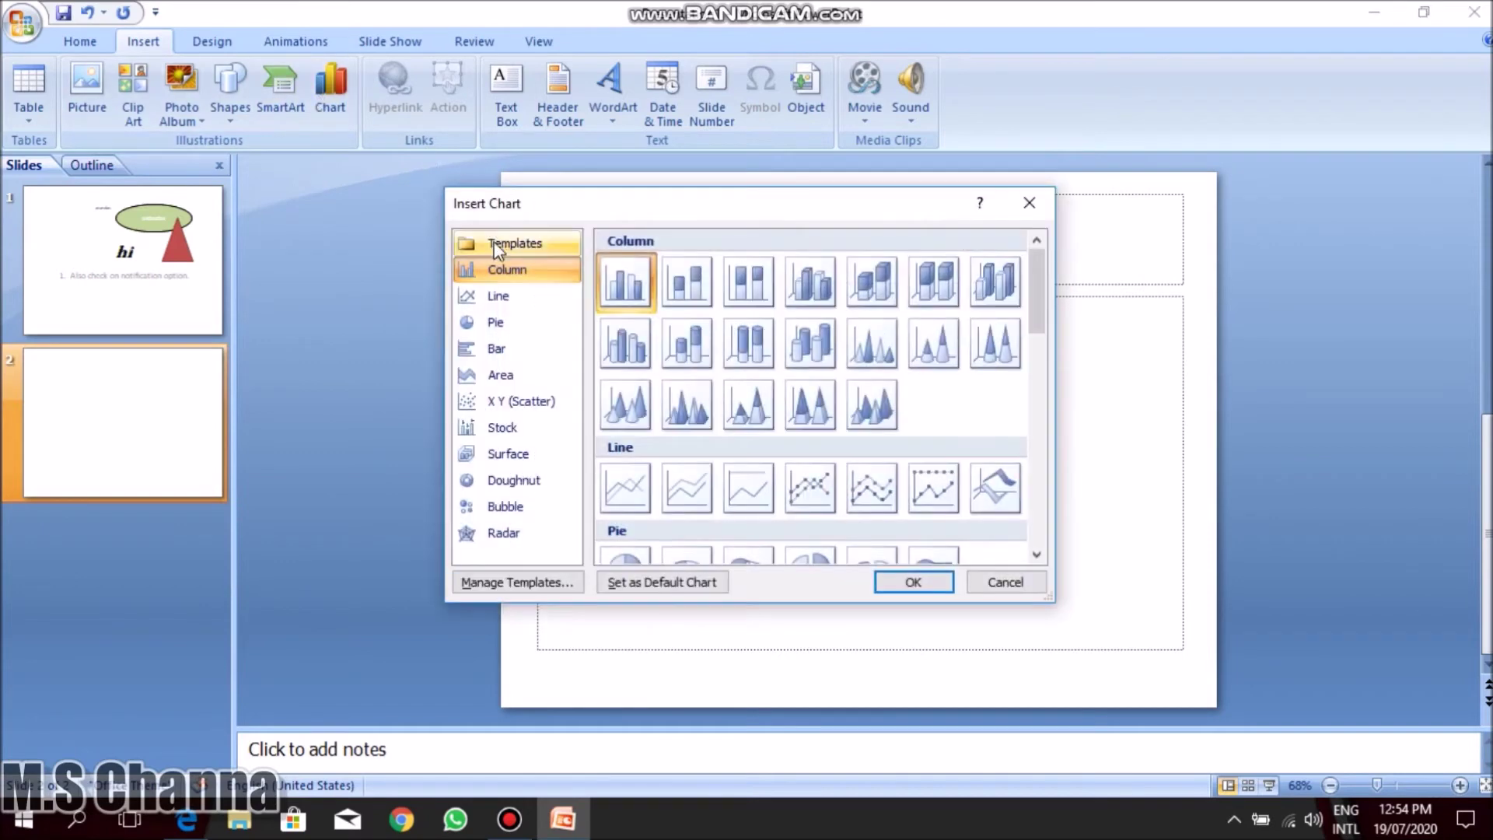
{"action": "left_click", "coordinate": [687, 291]}
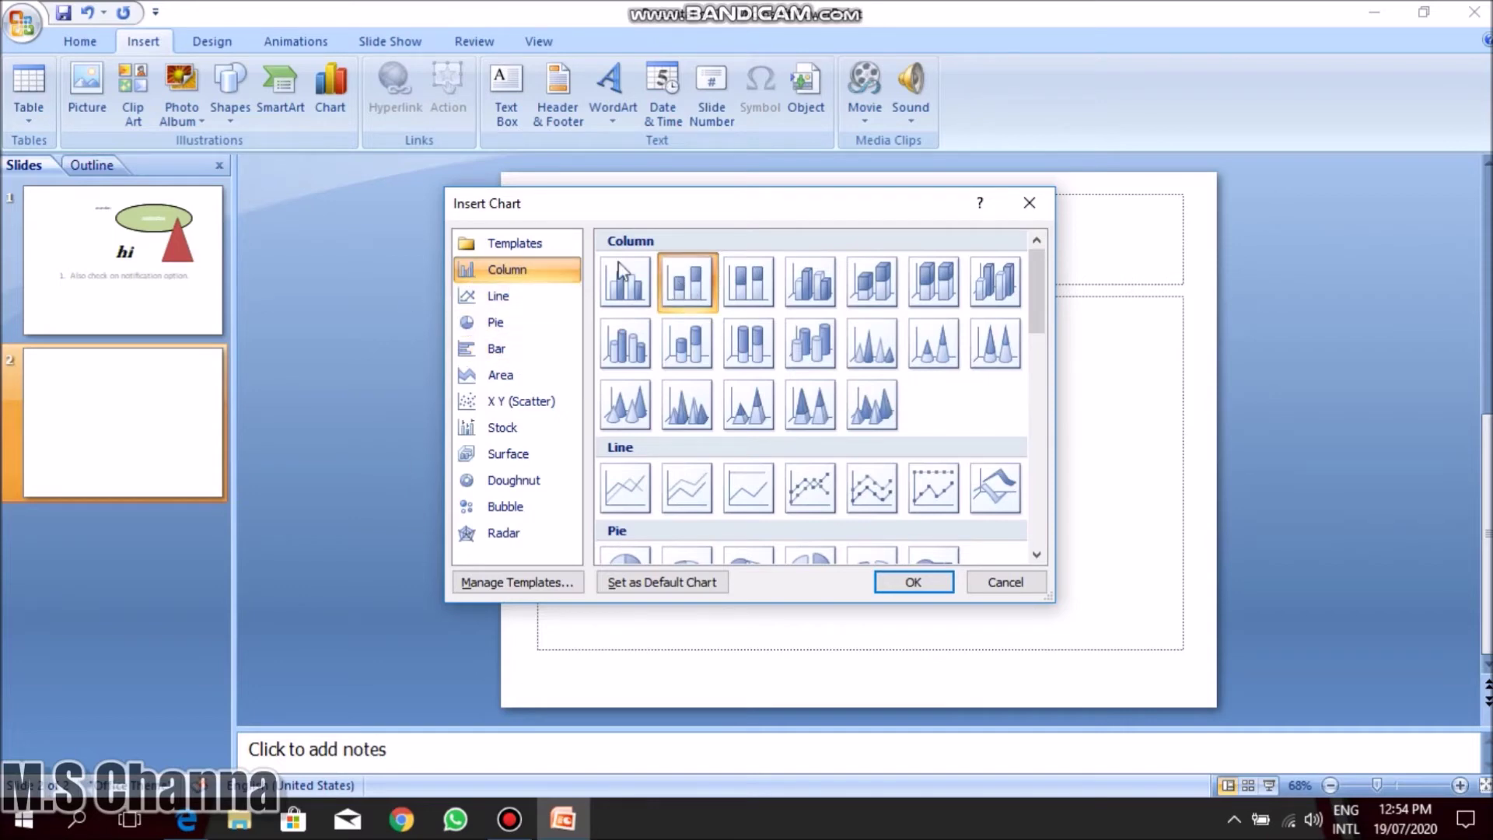
{"action": "double_click", "coordinate": [691, 288]}
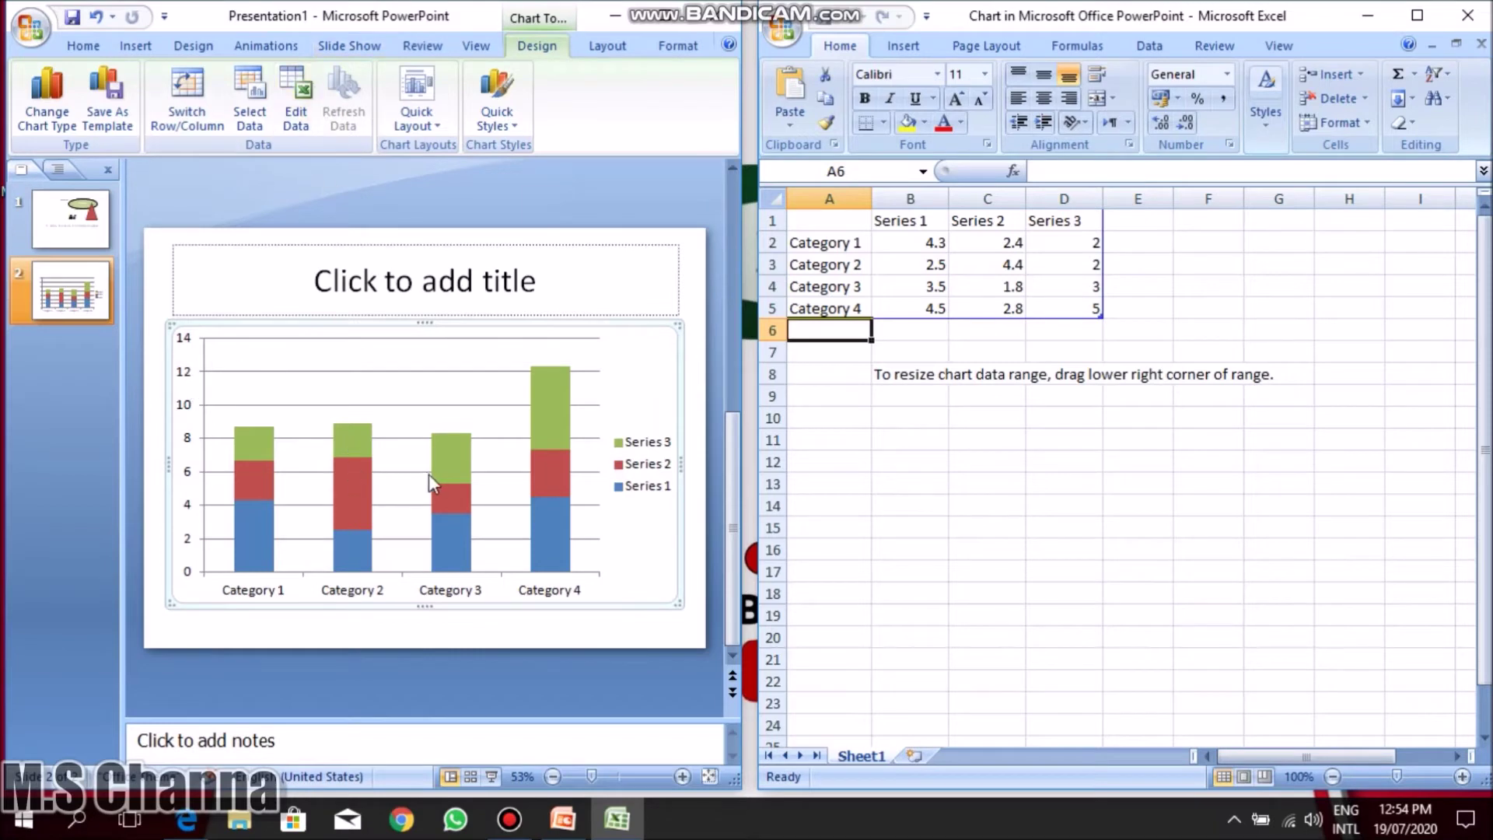
Clear the Category 3 and 4 rows (A4:D5) from the chart data and close Excel.
{"action": "left_click", "coordinate": [831, 289]}
{"action": "left_click_drag", "start_coordinate": [831, 289], "coordinate": [1045, 310]}
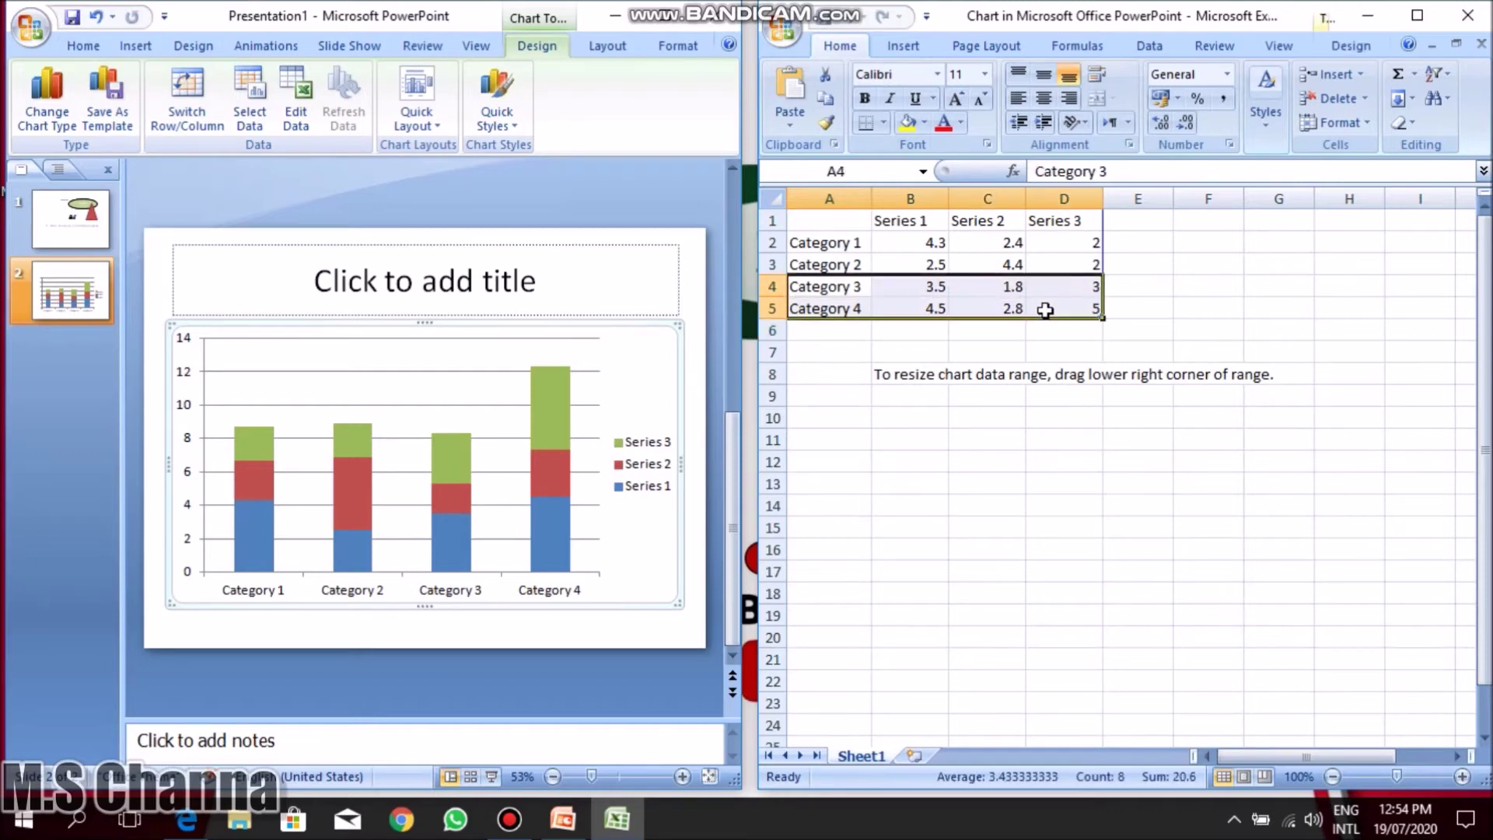
{"action": "key", "text": "Delete"}
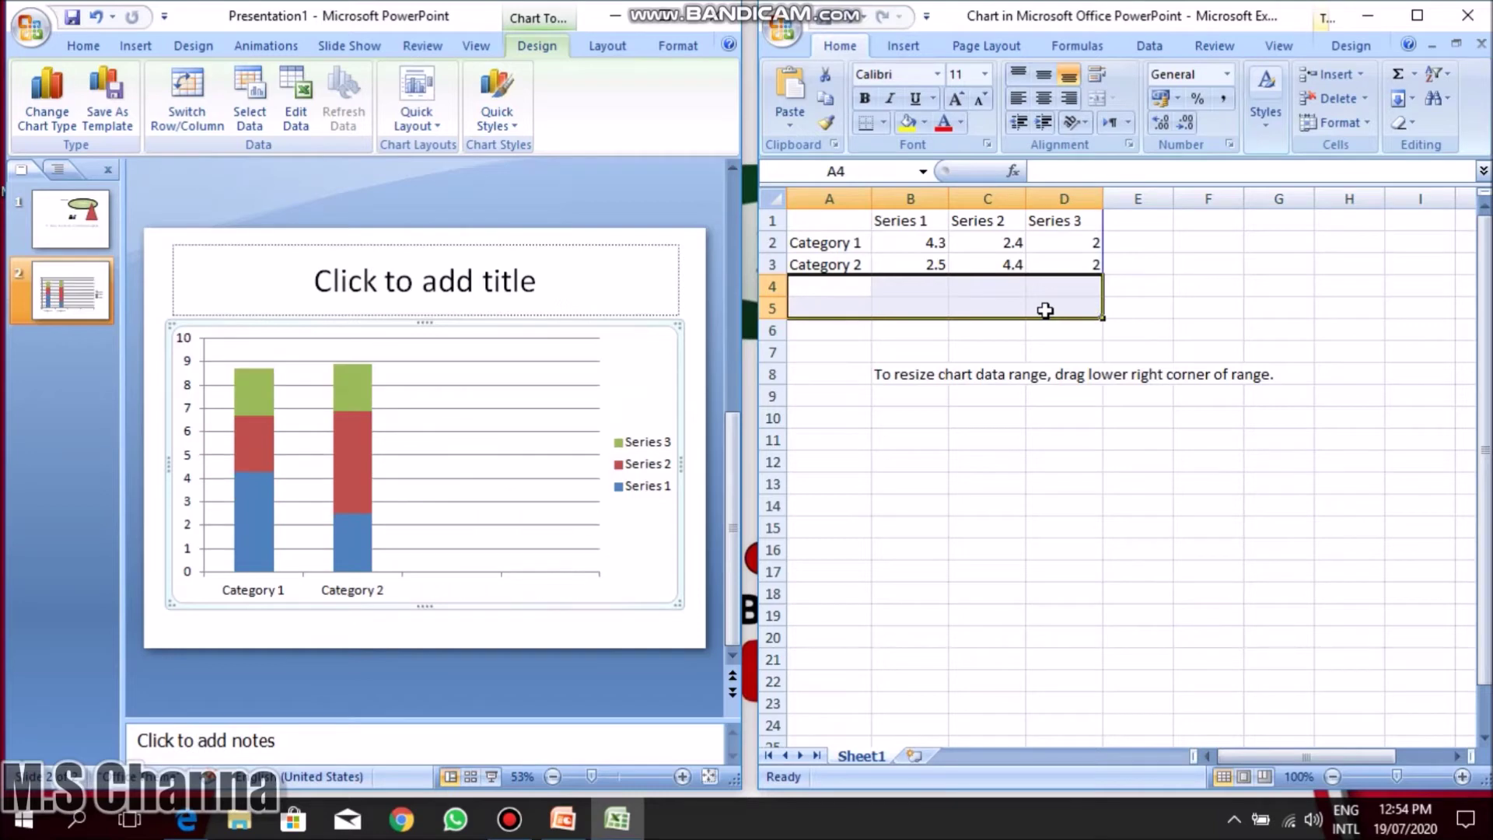
{"action": "left_click", "coordinate": [852, 258]}
{"action": "left_click", "coordinate": [850, 244]}
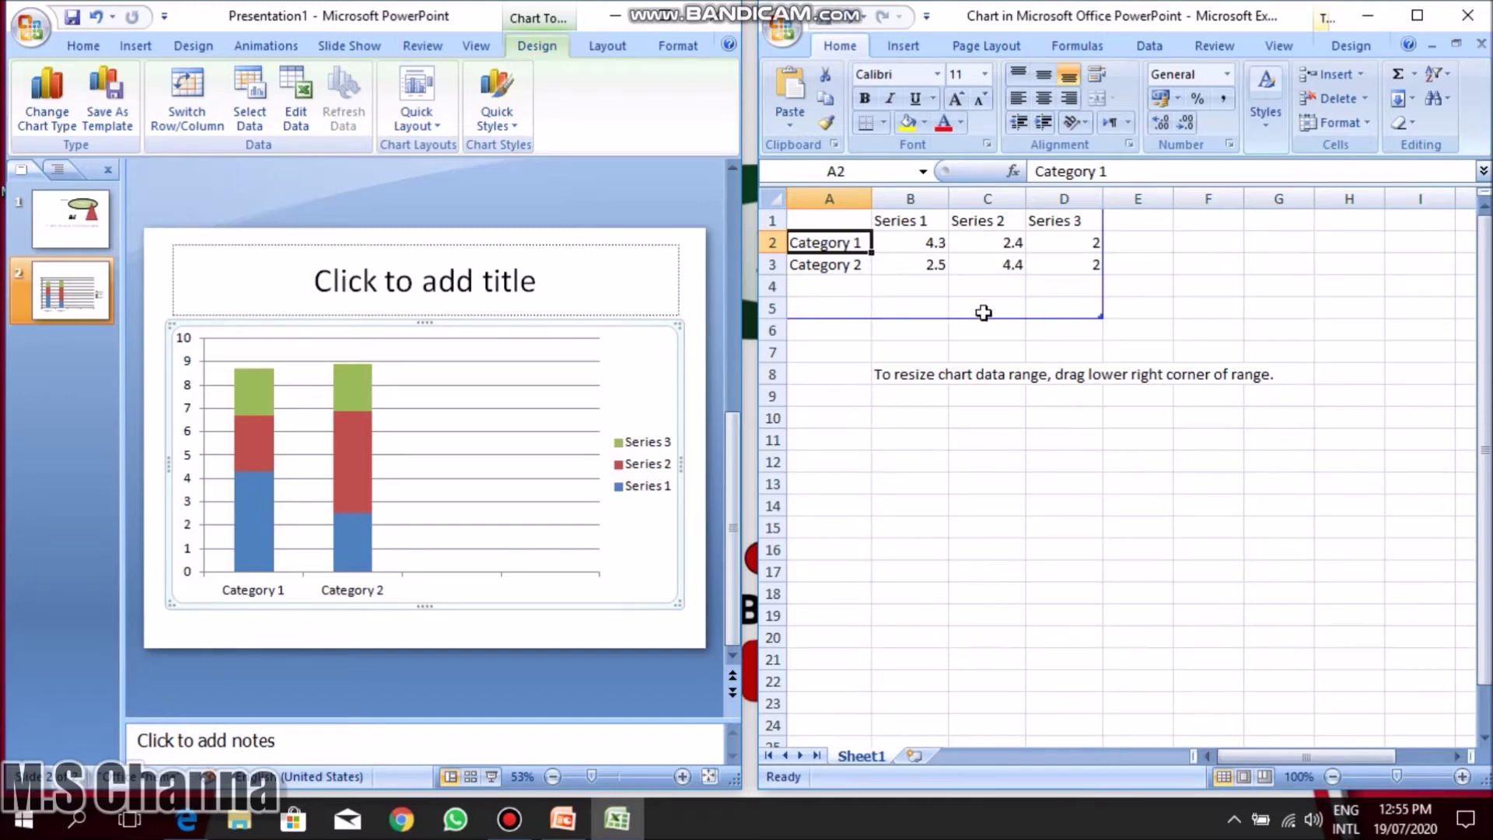
{"action": "left_click", "coordinate": [933, 330]}
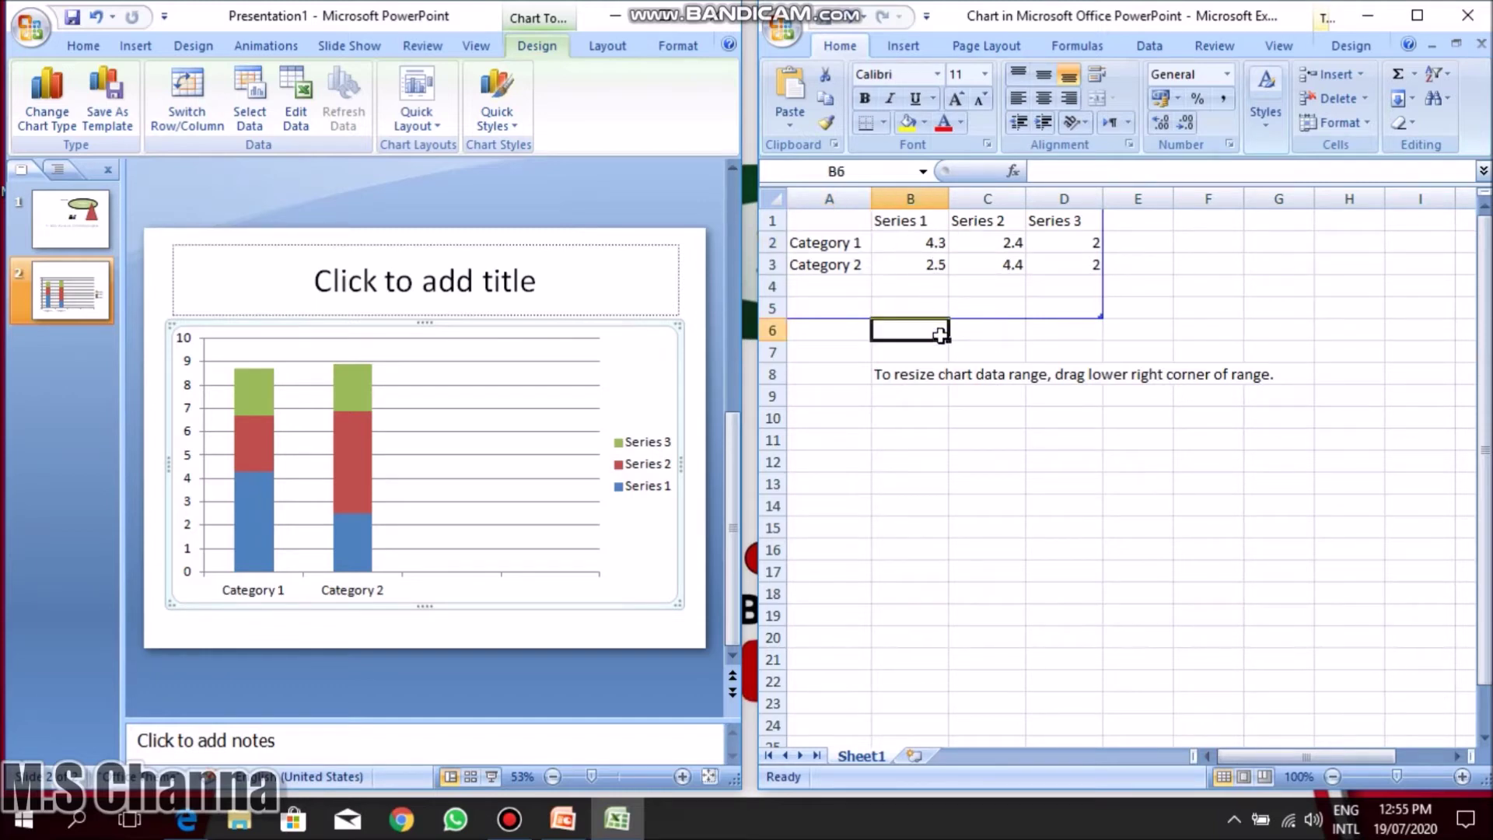
{"action": "left_click", "coordinate": [890, 265]}
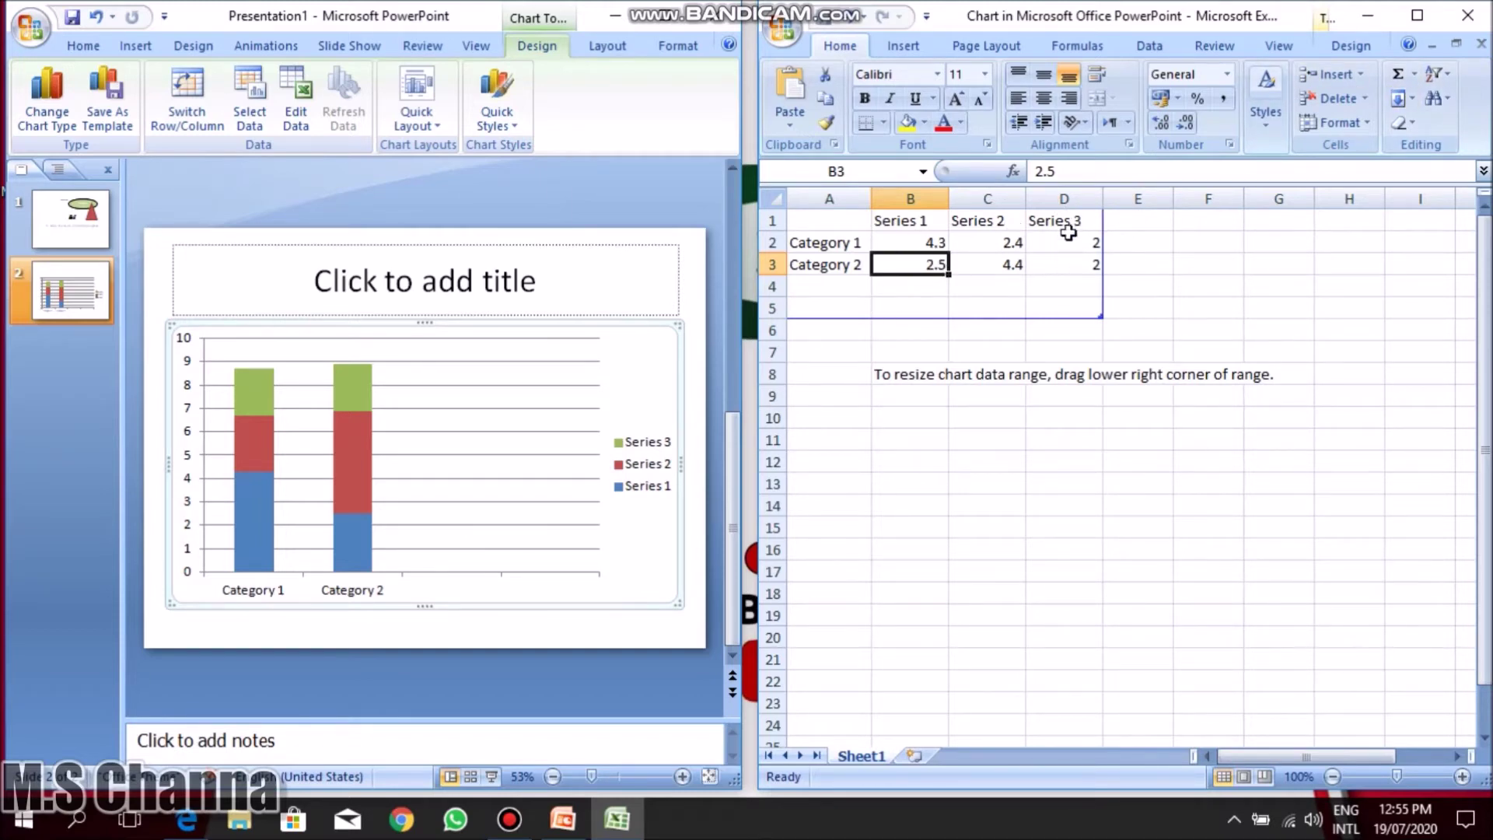
{"action": "left_click", "coordinate": [1468, 18]}
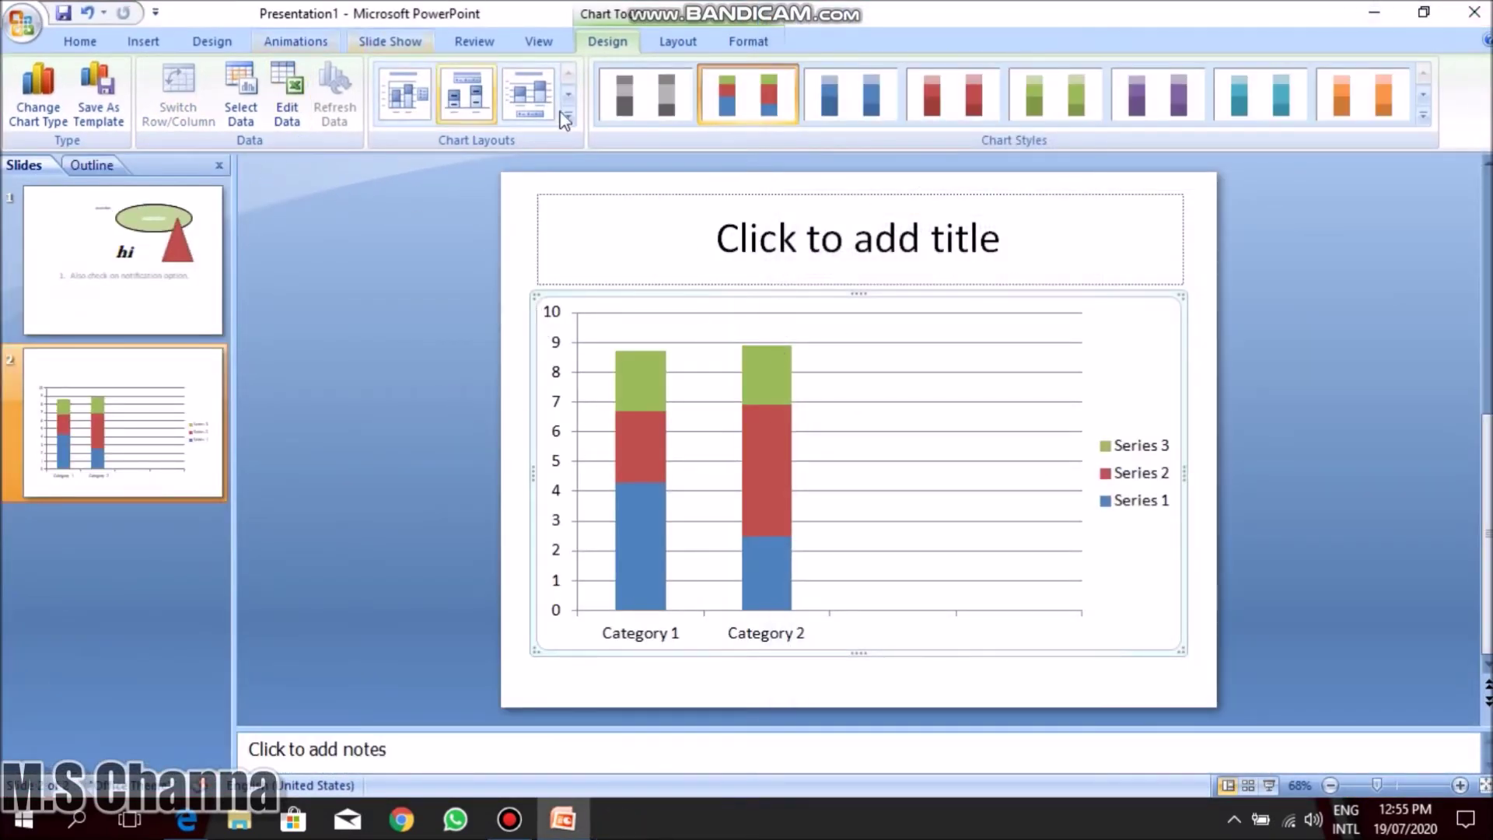
Give the chart the purple chart style and Layout 9 with title and data labels.
{"action": "left_click", "coordinate": [1157, 93]}
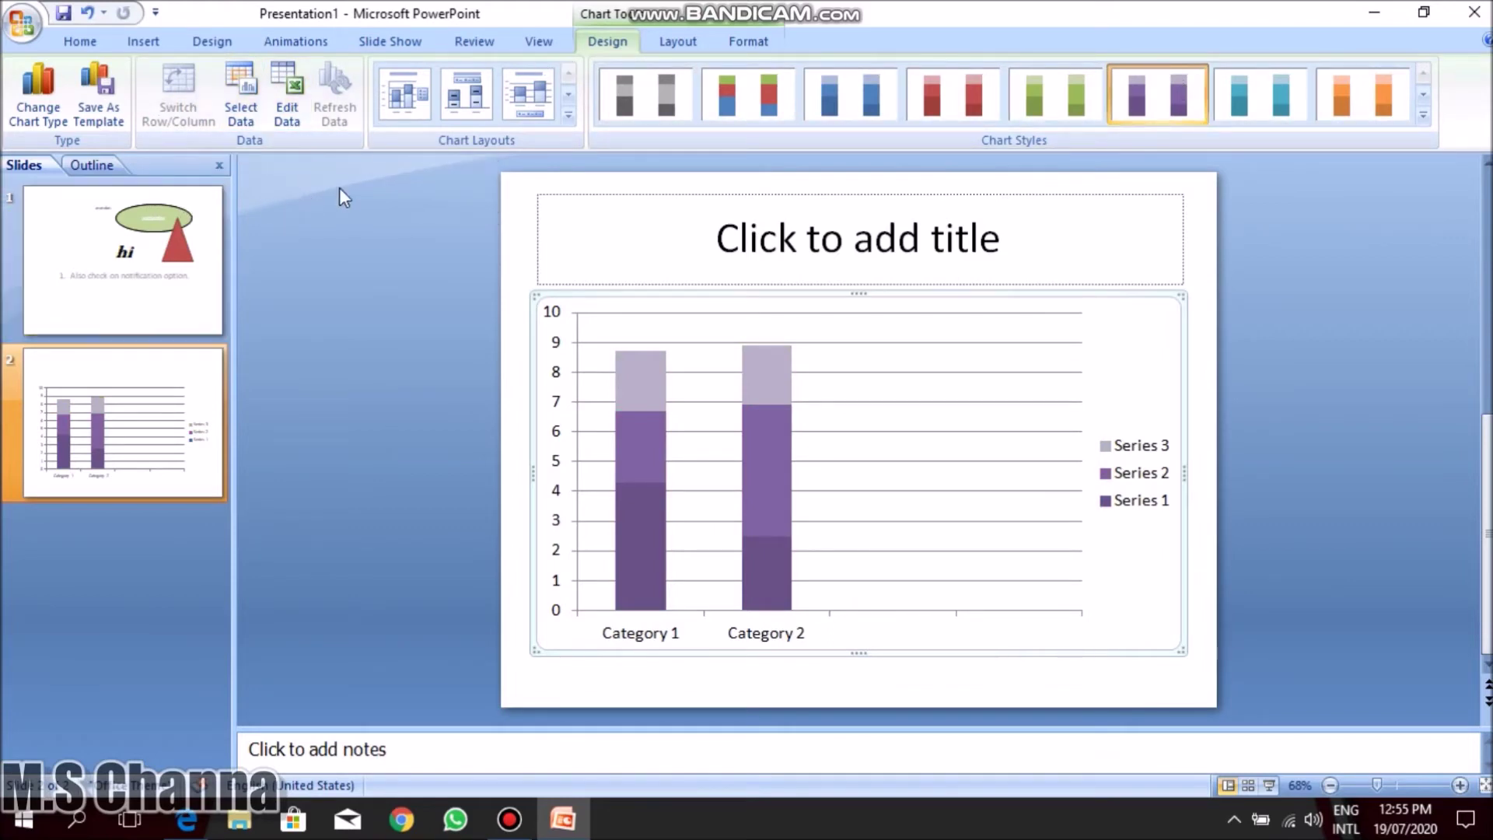
{"action": "left_click", "coordinate": [568, 115]}
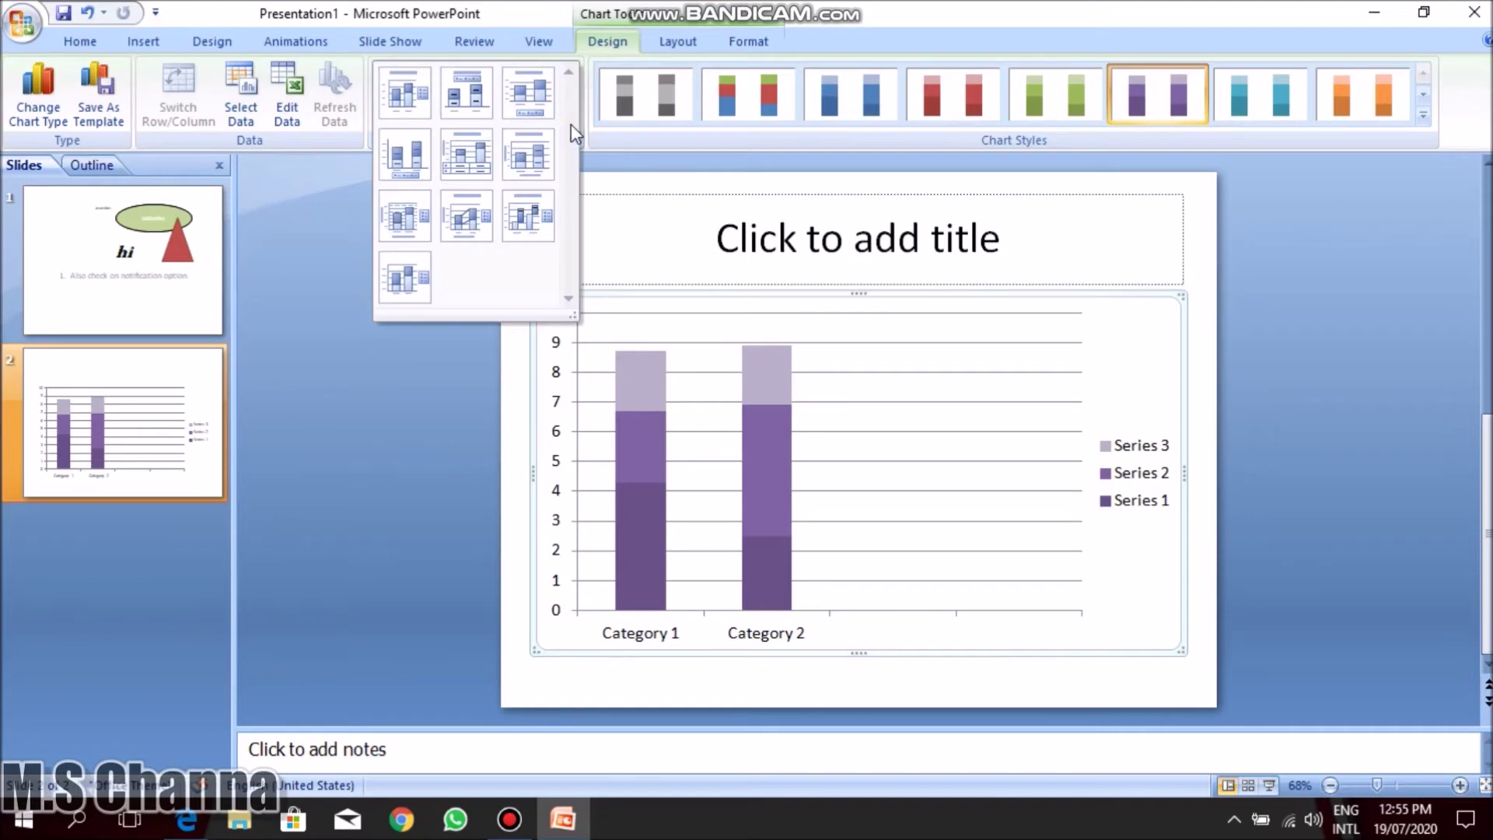
{"action": "left_click", "coordinate": [529, 230]}
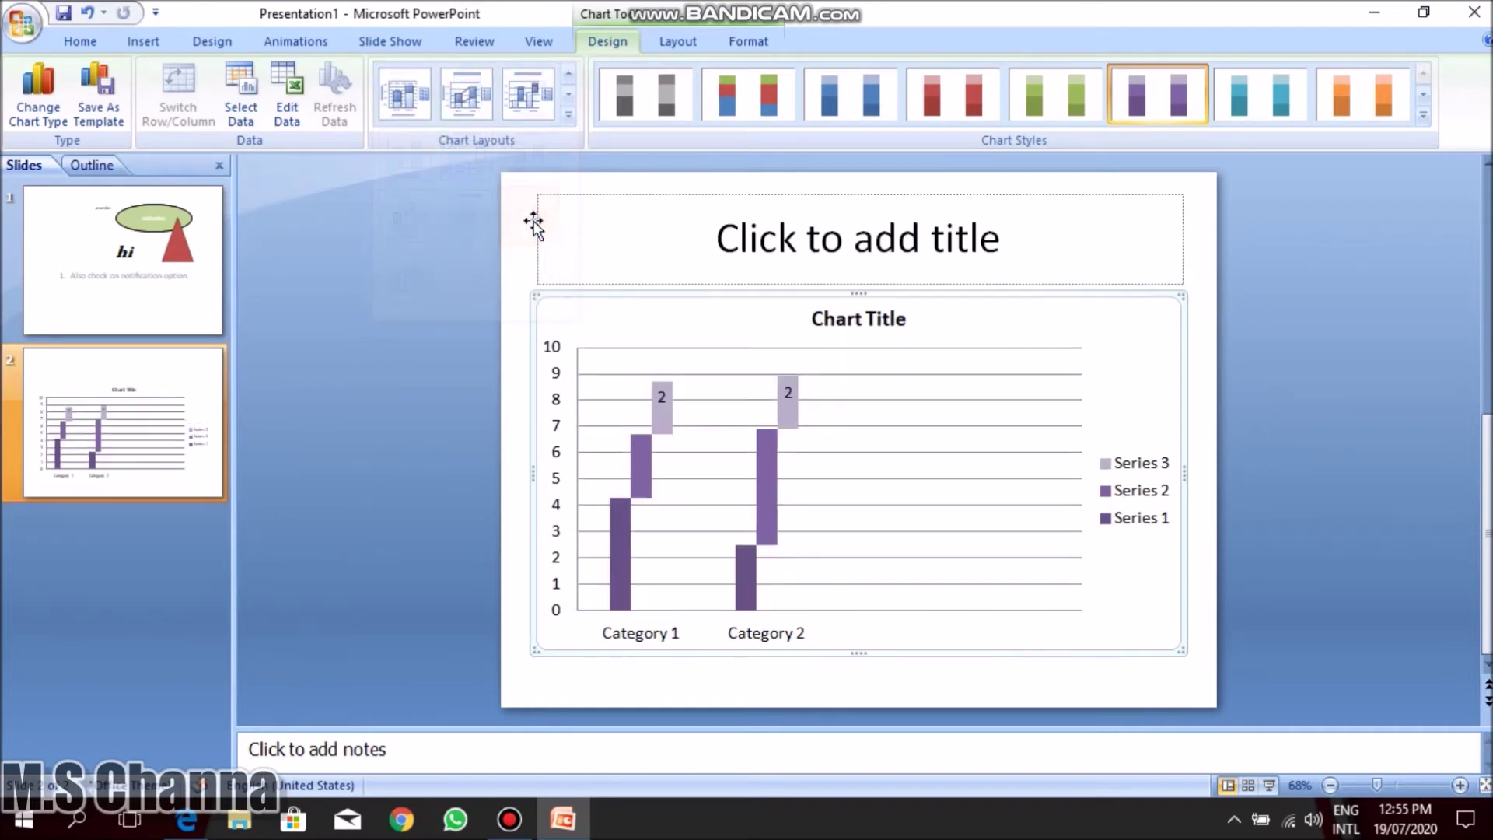
Select the whole stacked column chart and delete it from slide 2.
{"action": "left_click", "coordinate": [471, 254]}
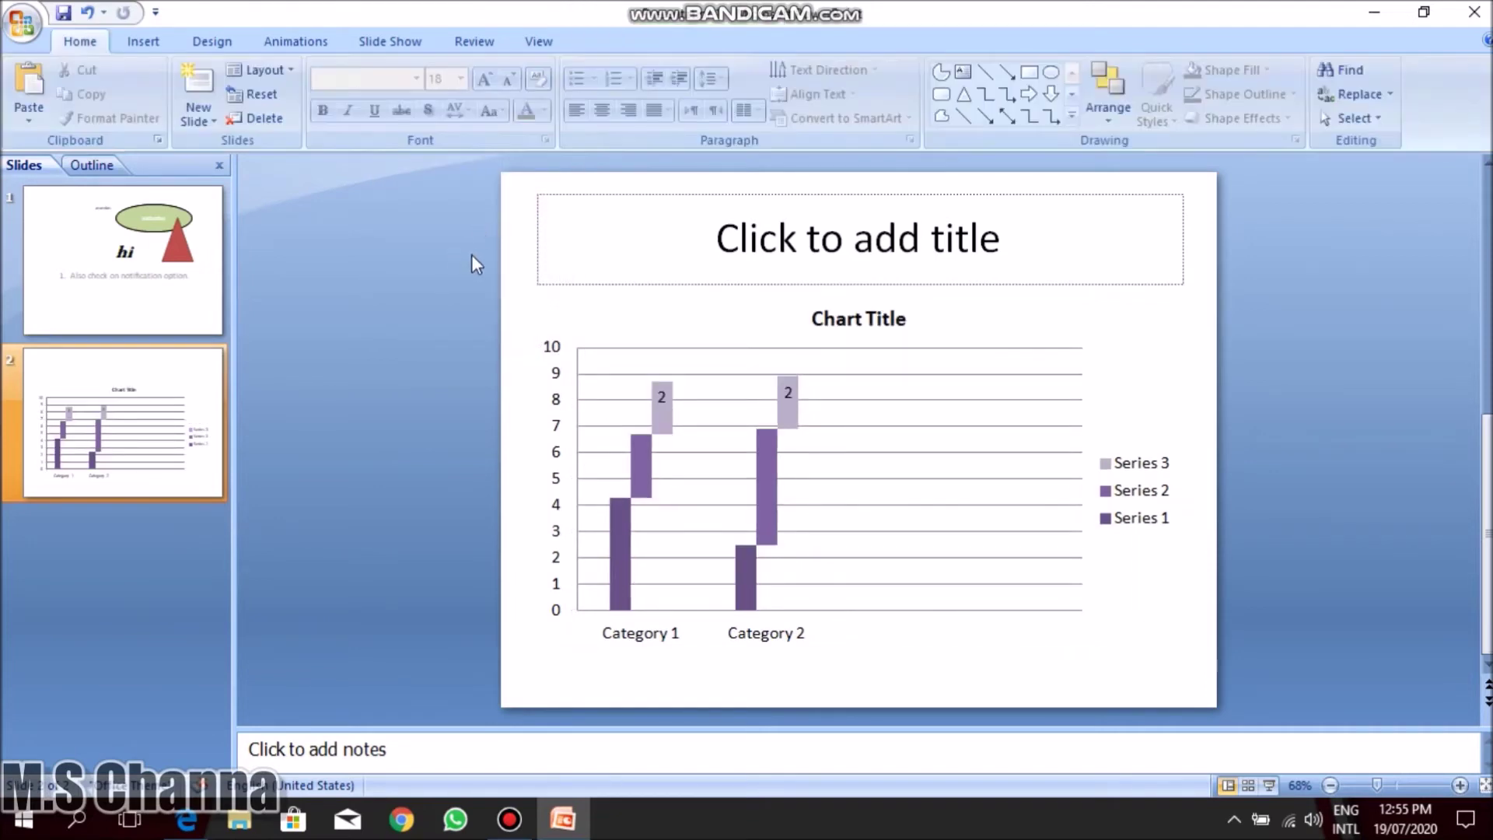
{"action": "left_click", "coordinate": [649, 365]}
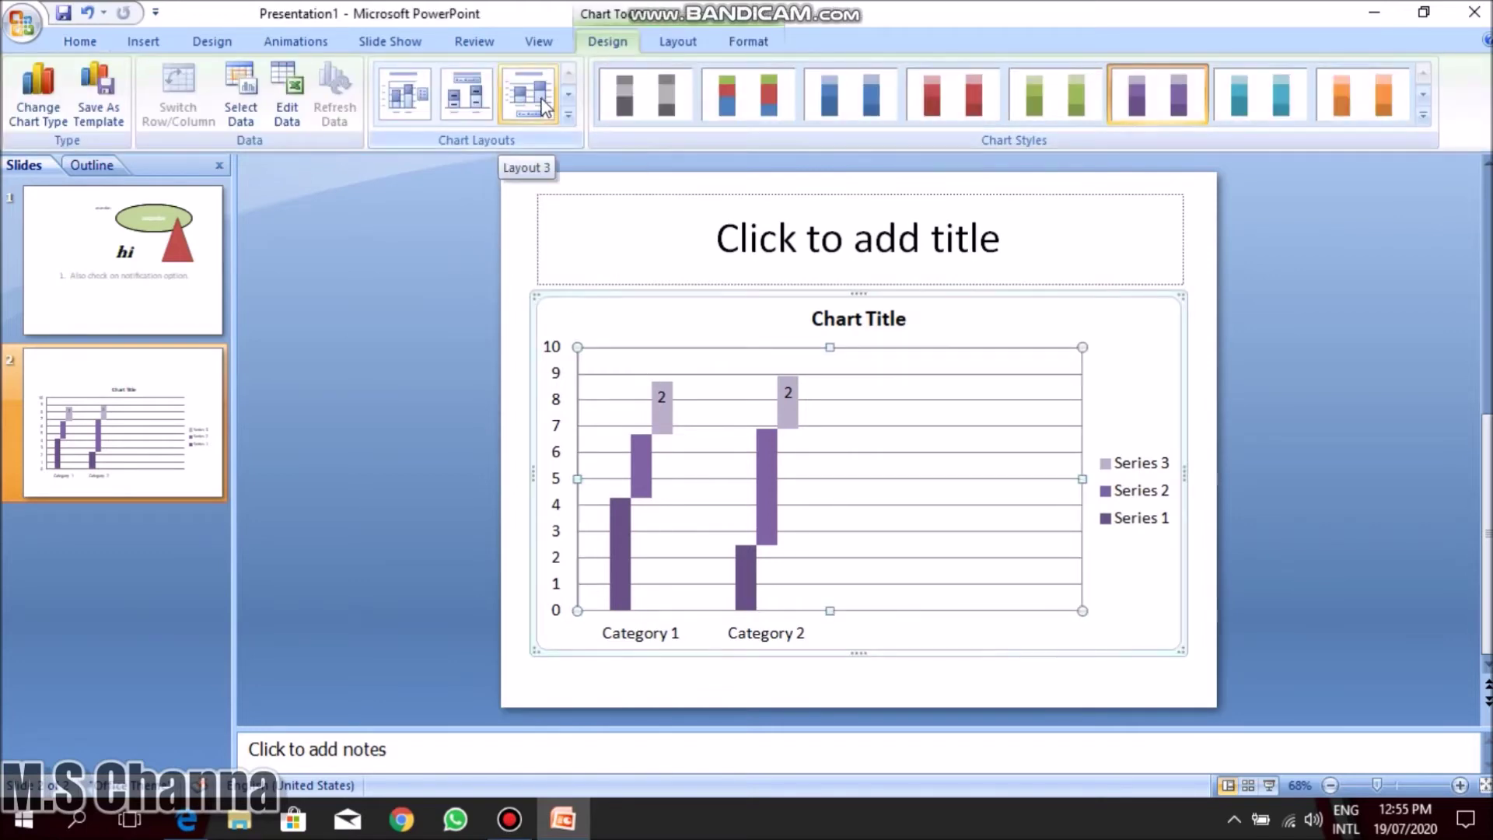
{"action": "left_click", "coordinate": [588, 321]}
{"action": "key", "text": "Delete"}
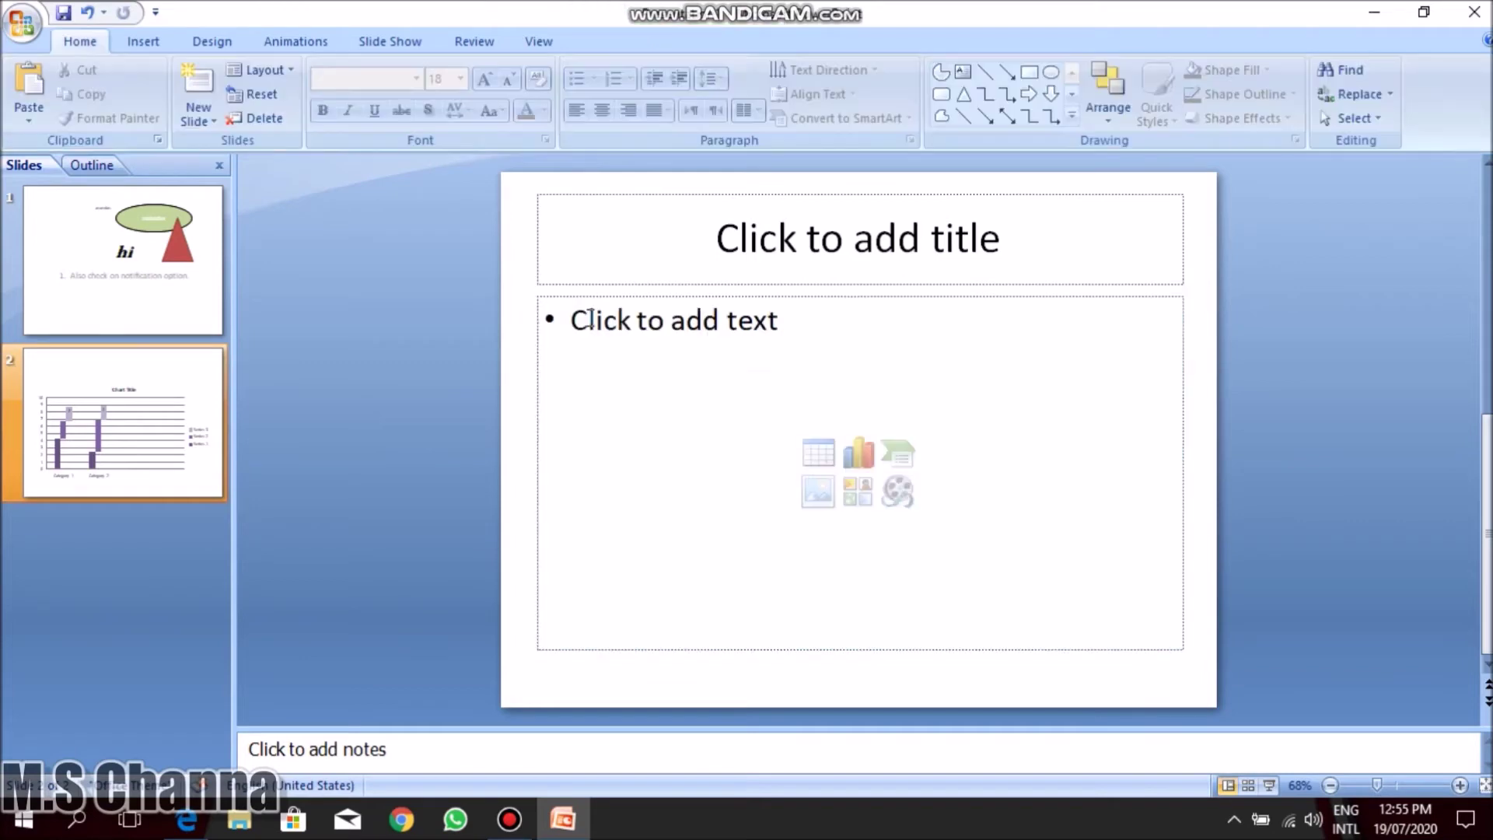
Browse the Area, Stock, Surface, Doughnut, Bubble and Radar types in Insert Chart, then cancel.
{"action": "left_click", "coordinate": [160, 41]}
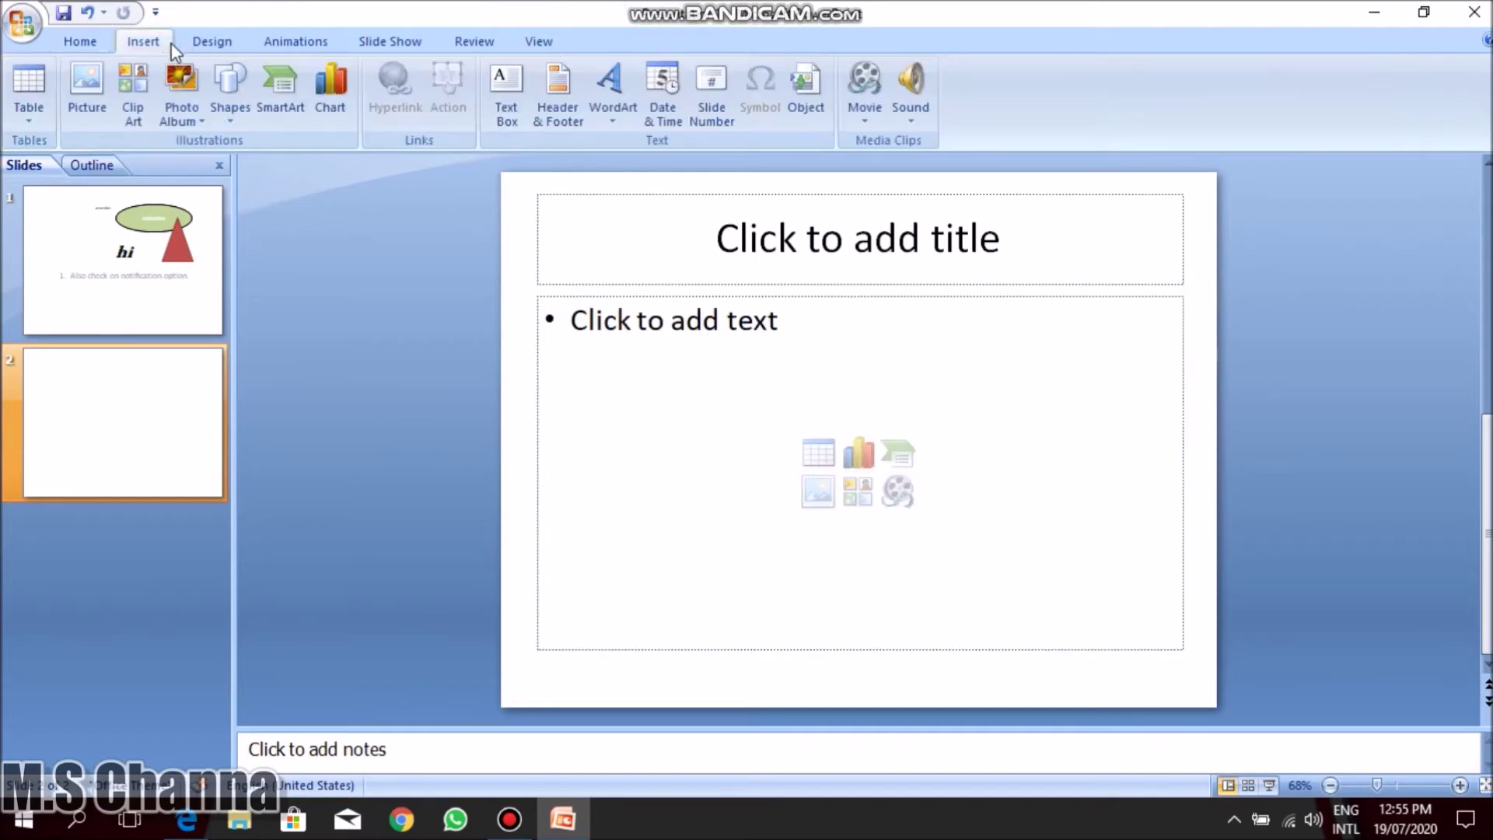
{"action": "left_click", "coordinate": [330, 101]}
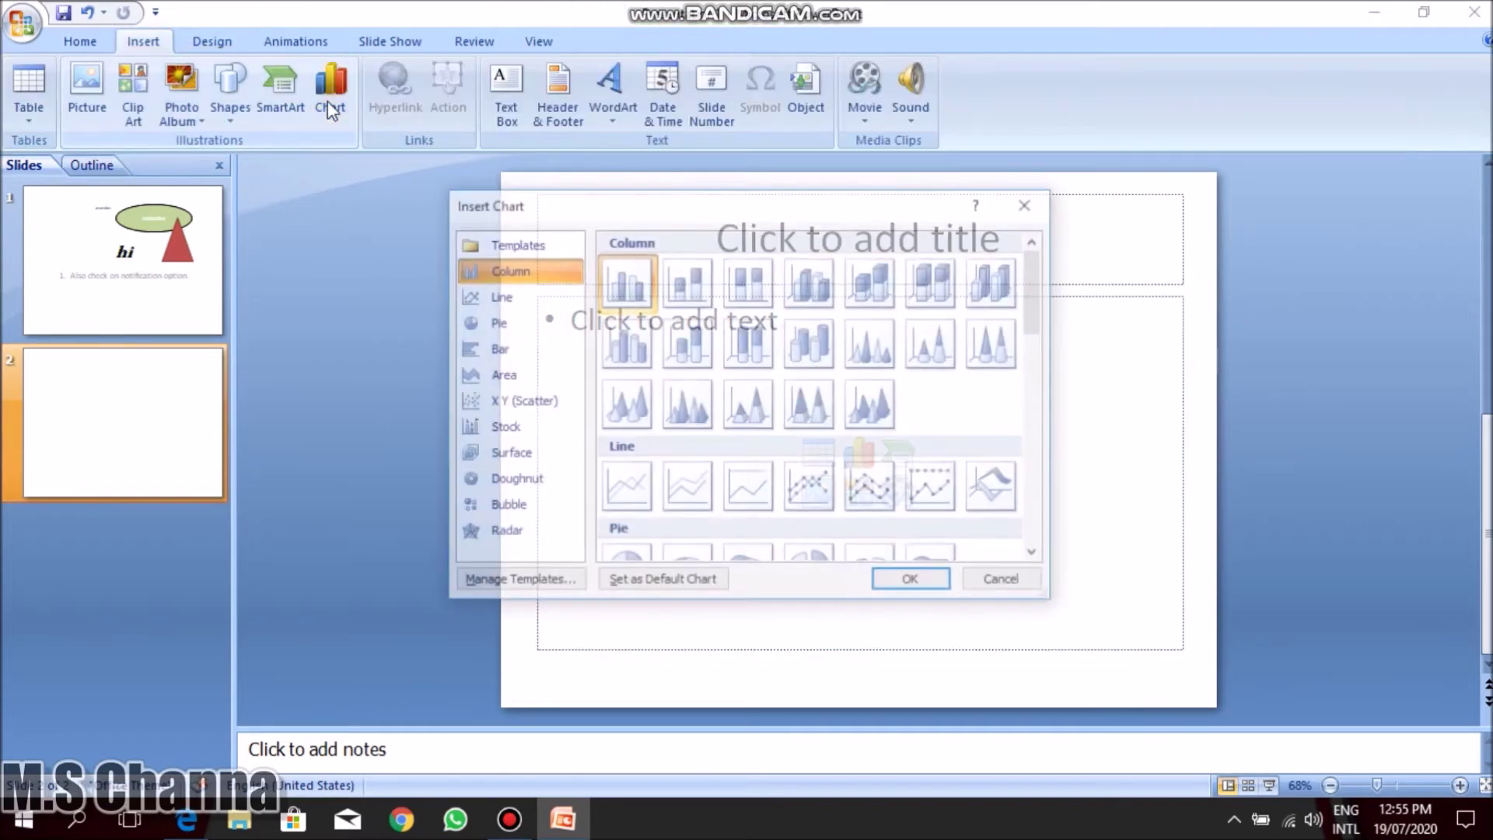
{"action": "left_click", "coordinate": [476, 374]}
{"action": "left_click", "coordinate": [504, 427]}
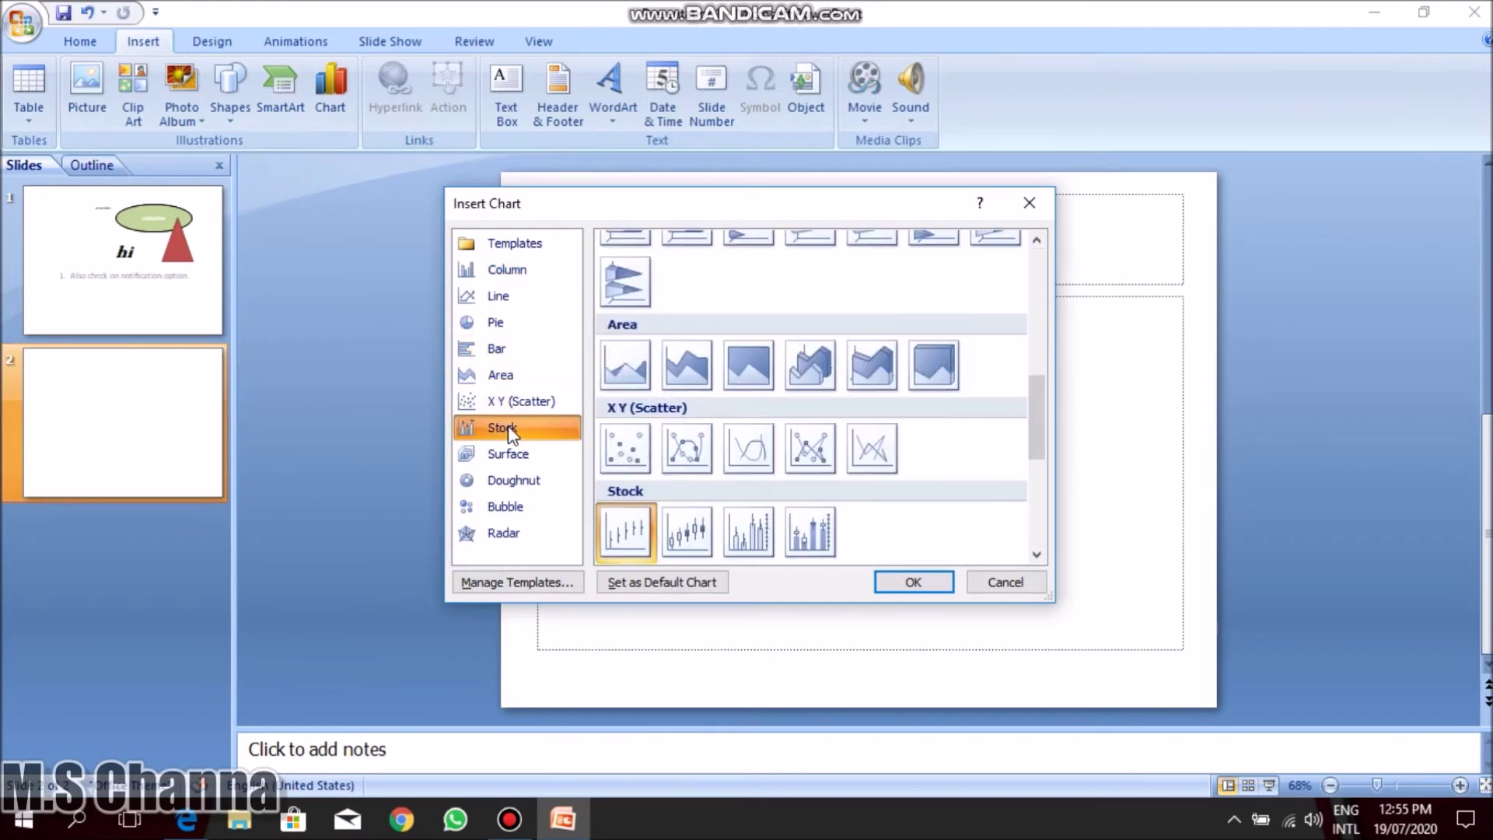
{"action": "left_click", "coordinate": [507, 454]}
{"action": "left_click", "coordinate": [507, 507]}
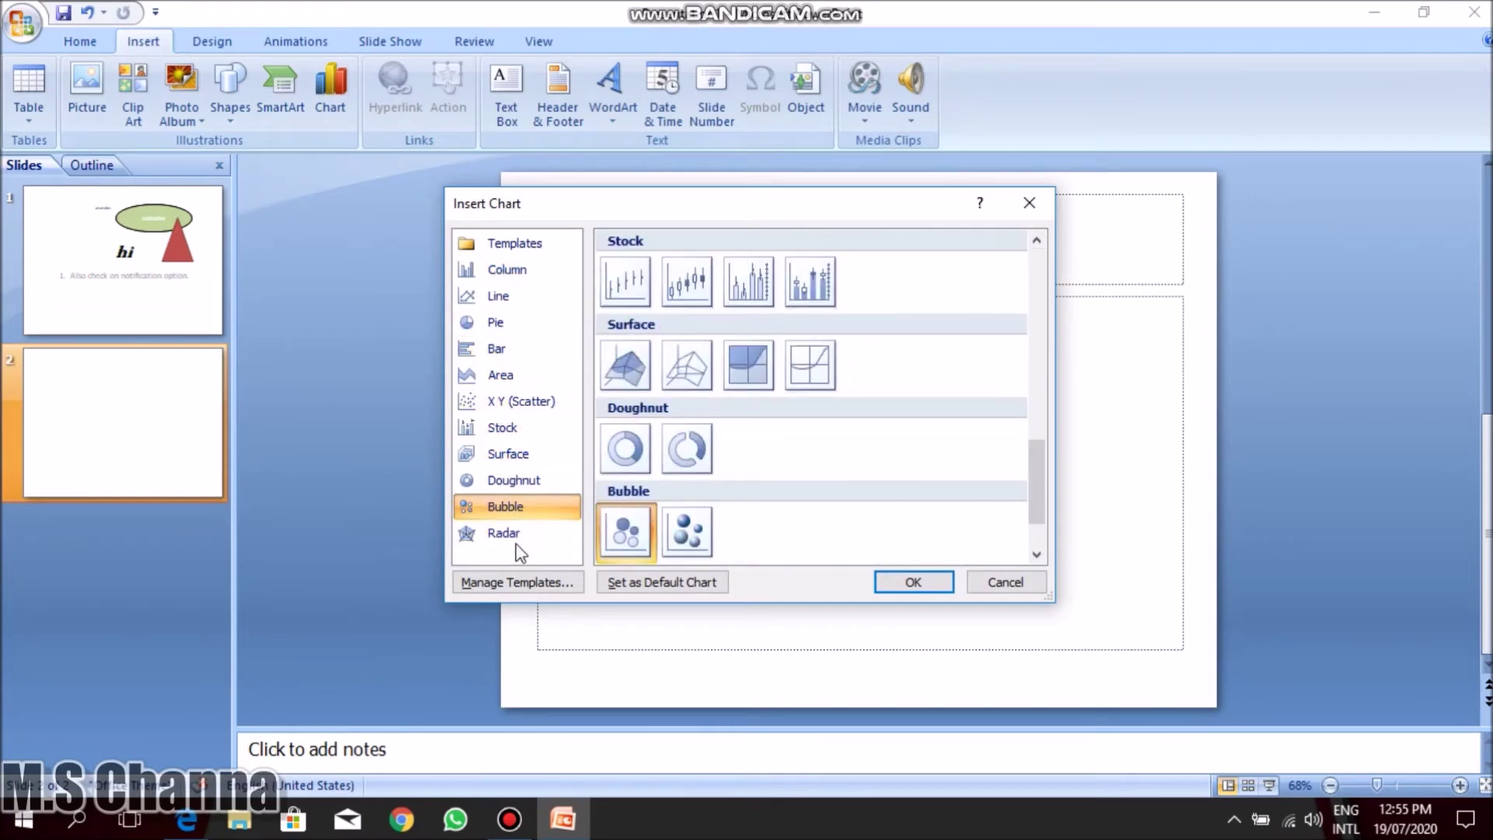
{"action": "left_click", "coordinate": [513, 536]}
{"action": "left_click", "coordinate": [504, 481]}
{"action": "left_click", "coordinate": [507, 454]}
{"action": "left_click", "coordinate": [503, 428]}
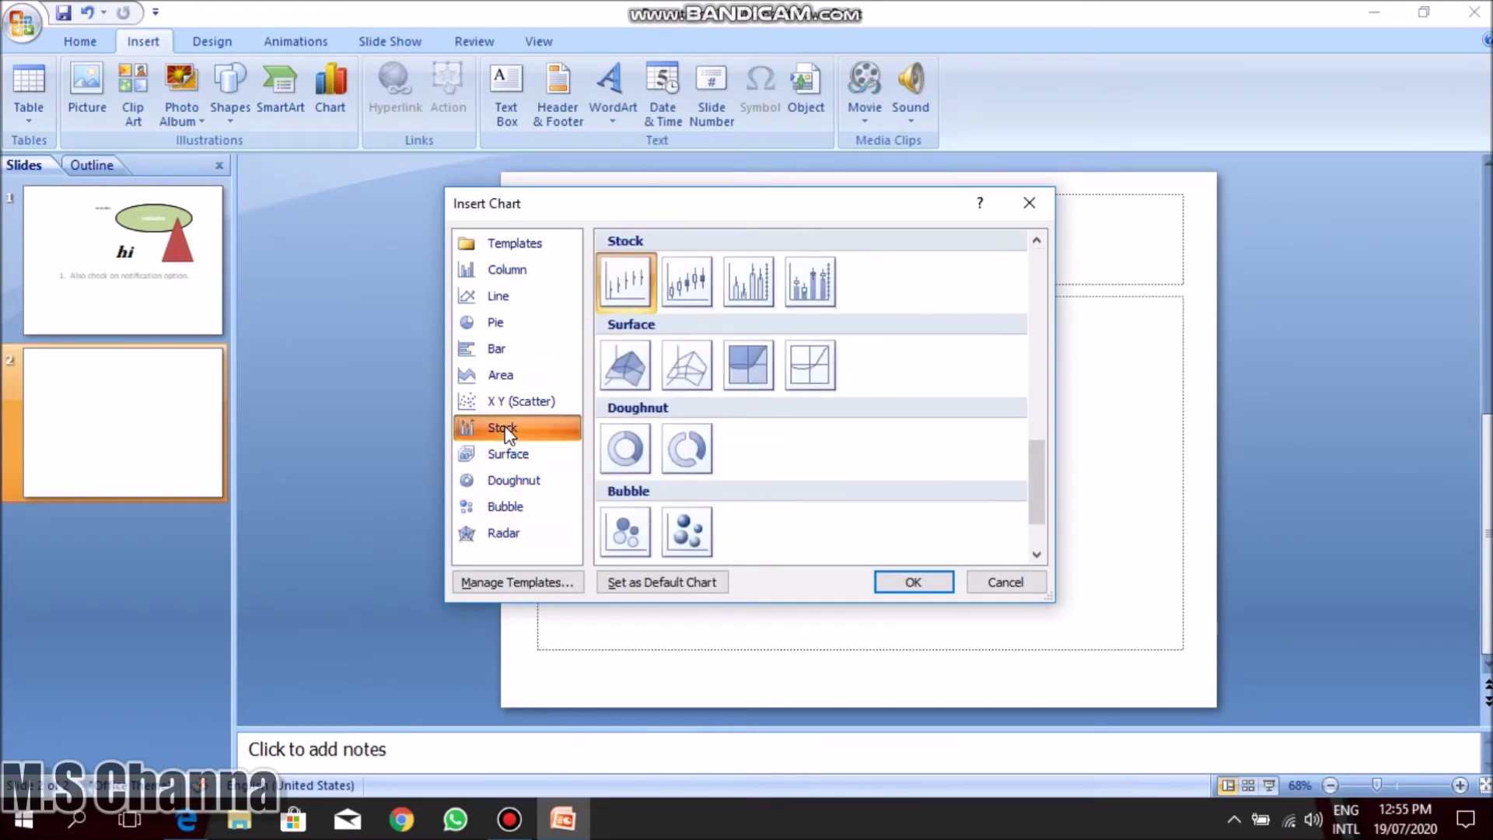
{"action": "left_click", "coordinate": [499, 374]}
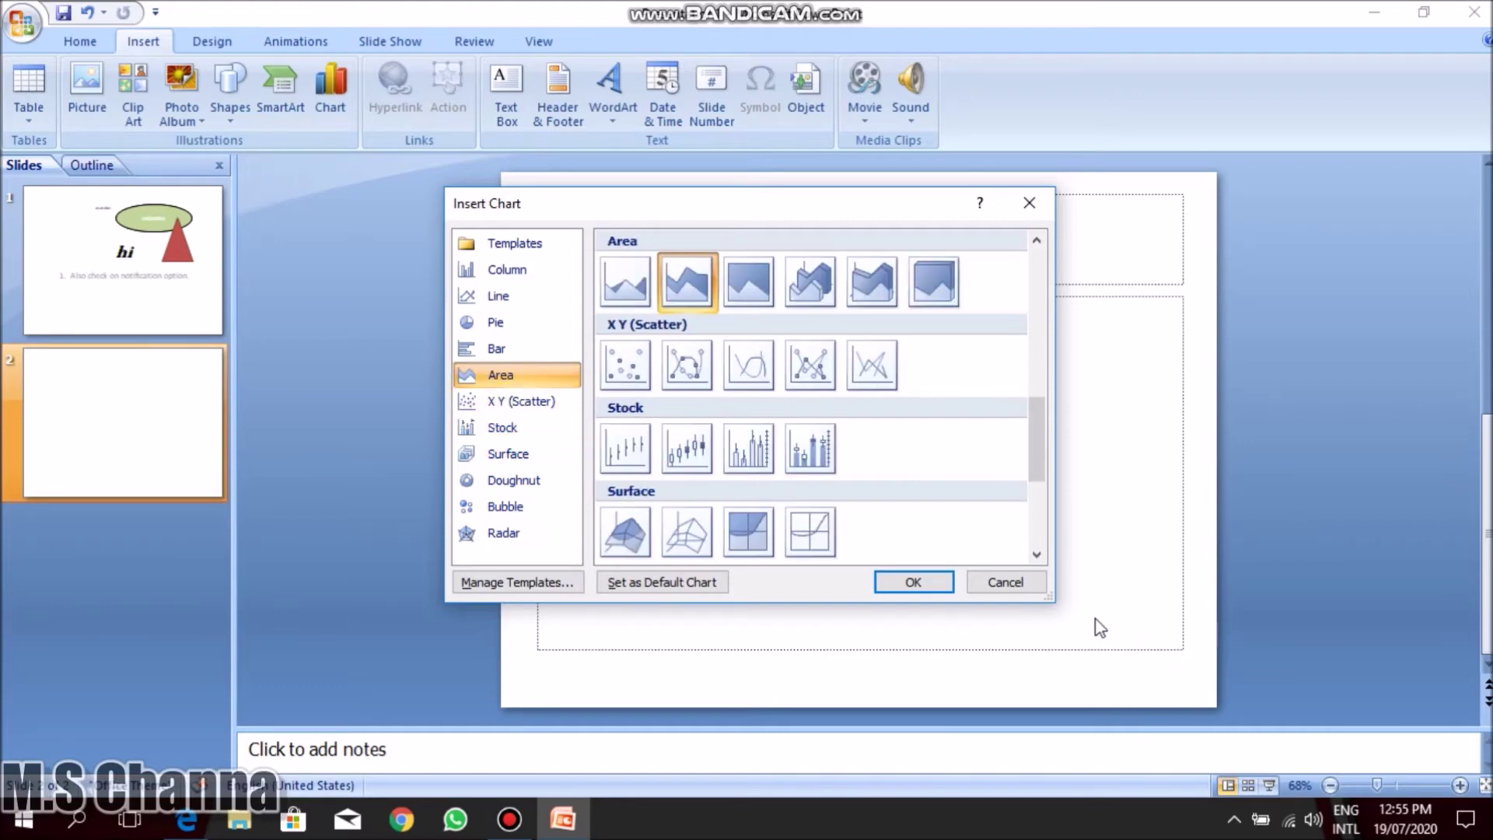
{"action": "left_click", "coordinate": [1001, 583]}
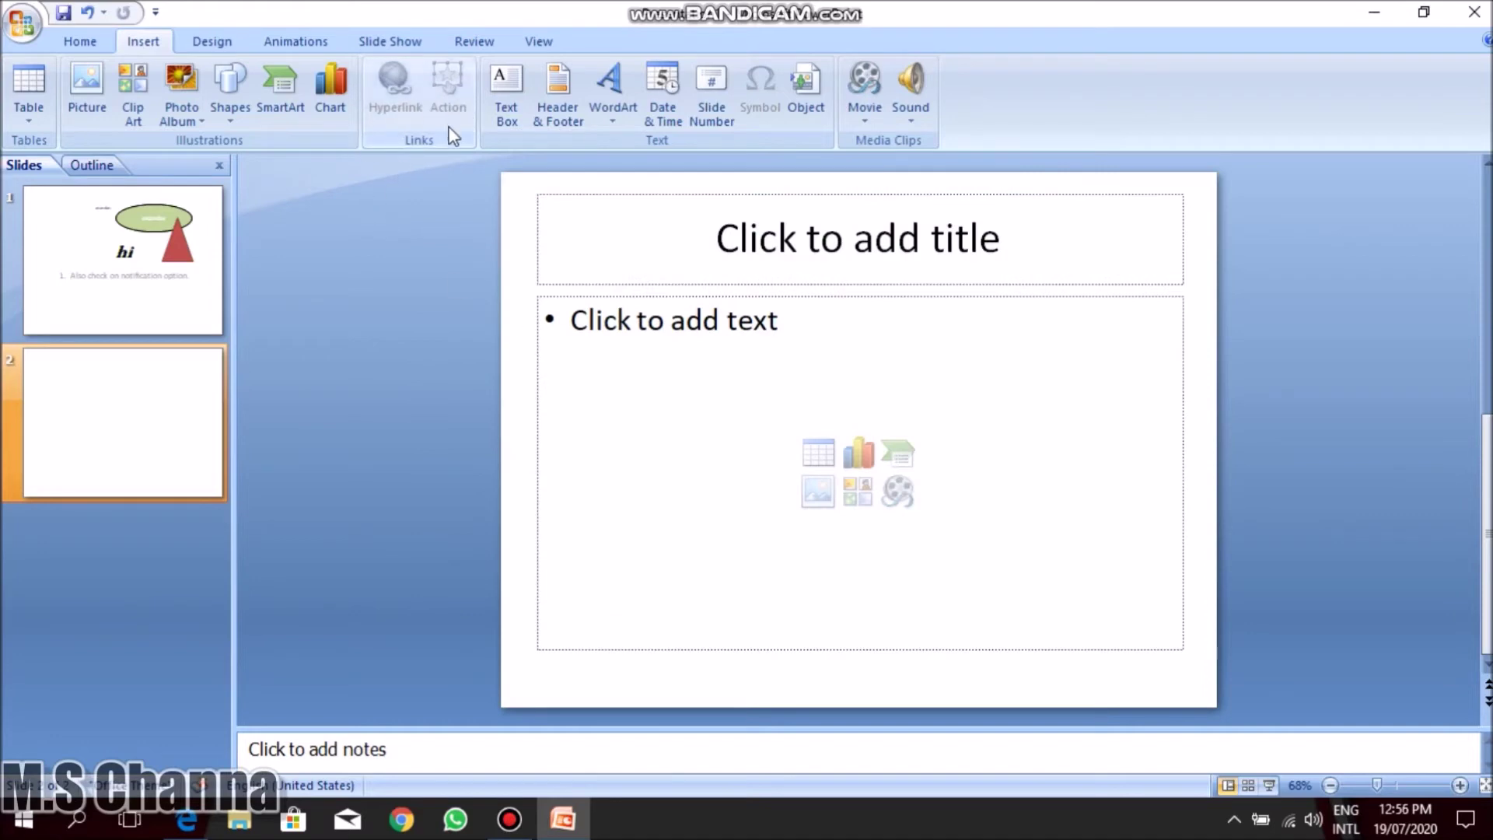
Delete the title placeholder from slide 2.
{"action": "left_click", "coordinate": [553, 285]}
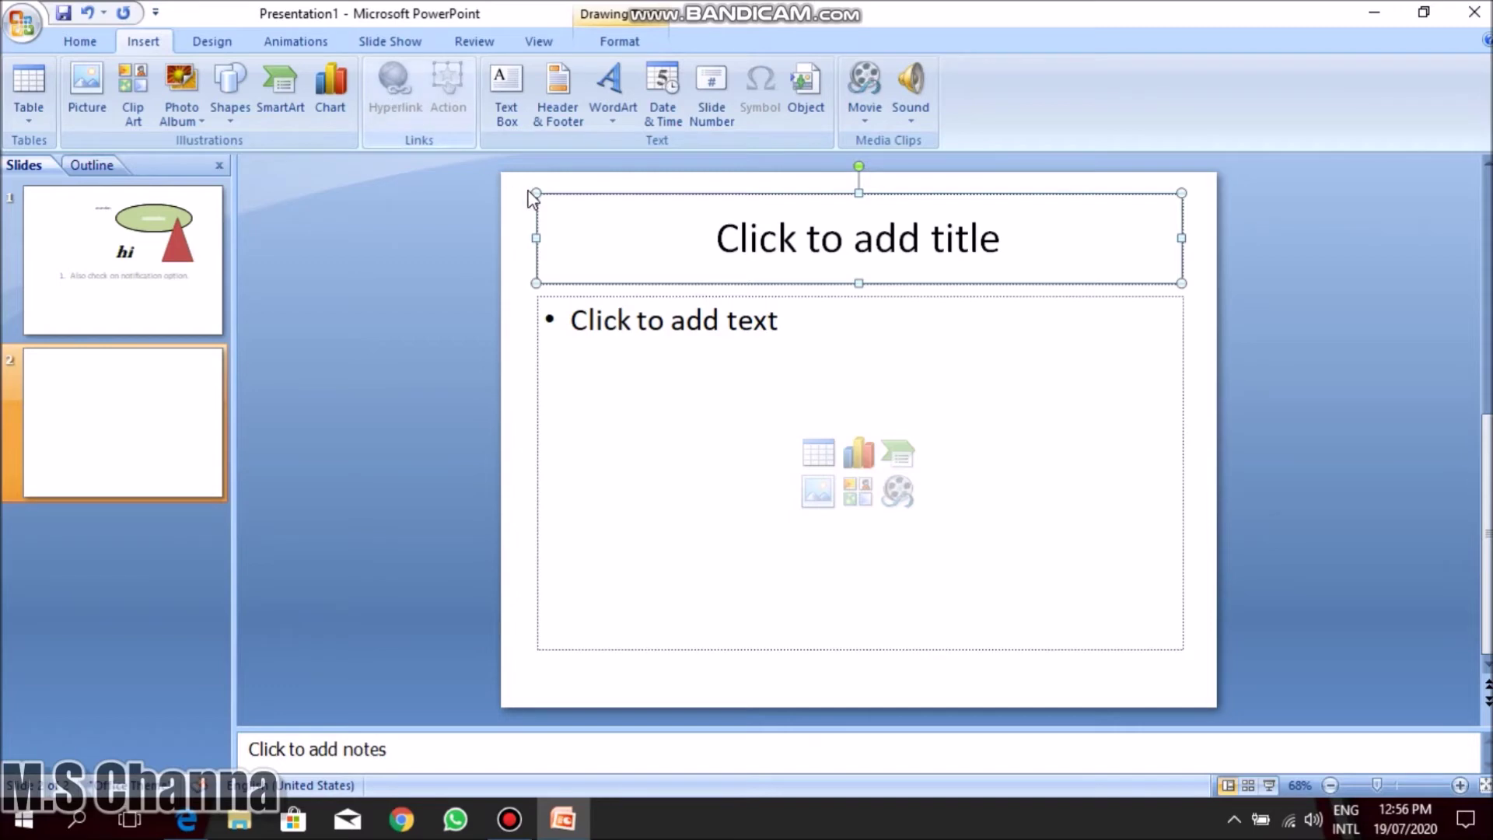
{"action": "right_click", "coordinate": [586, 284]}
{"action": "left_click", "coordinate": [517, 326]}
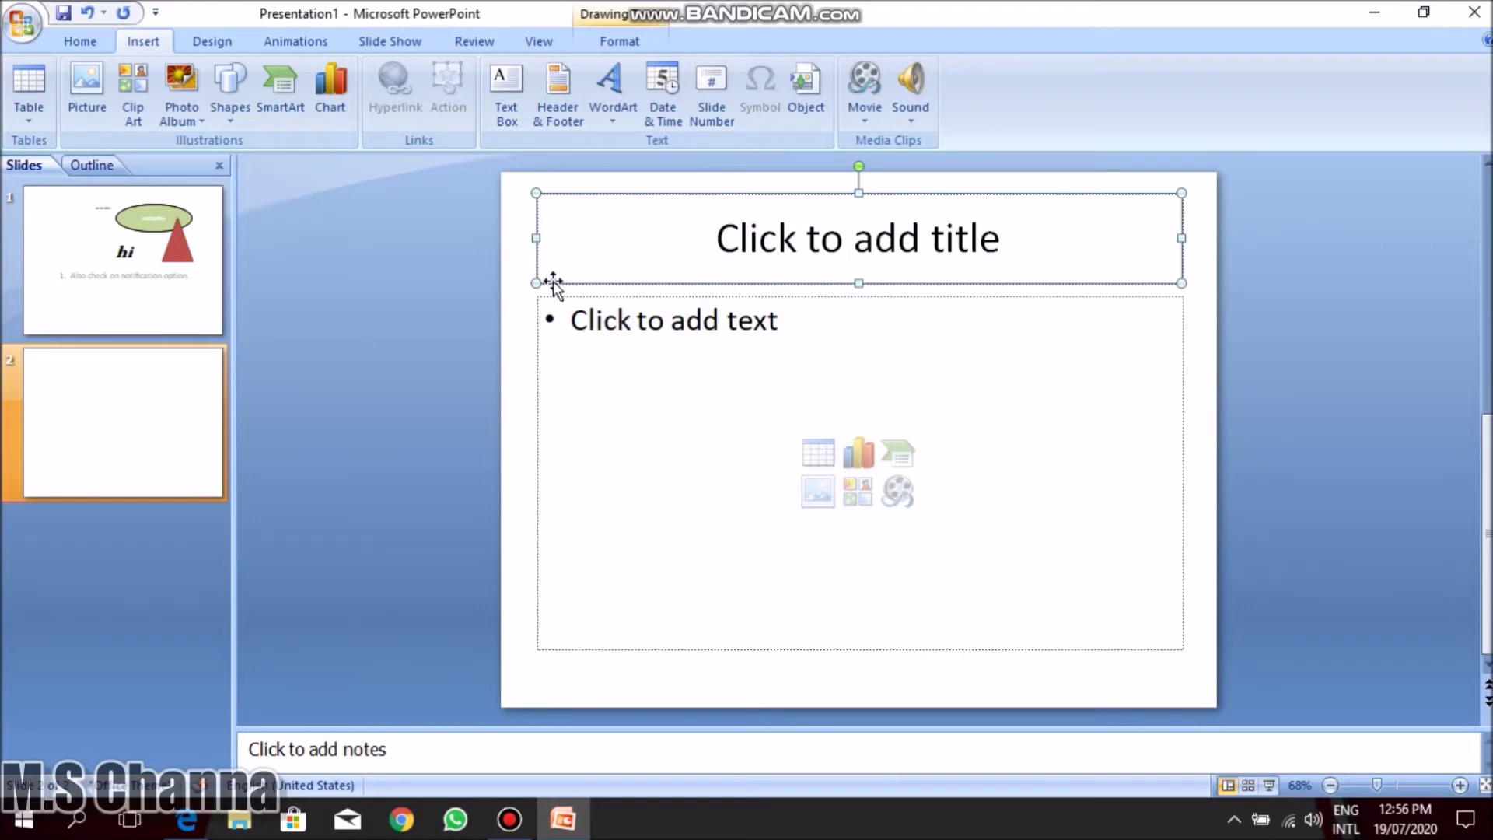
{"action": "key", "text": "Delete"}
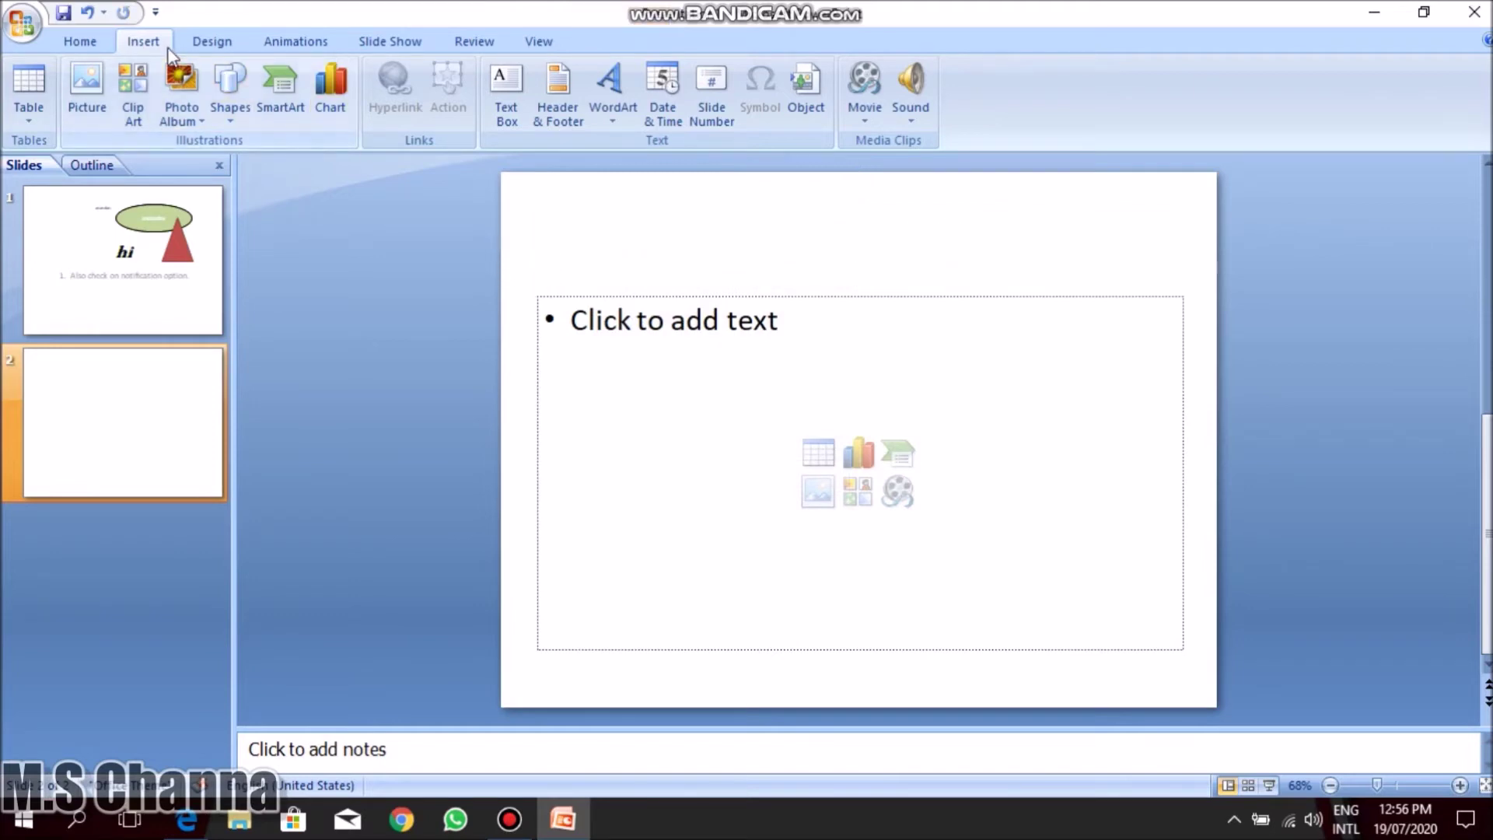
Choose the play-style shape from the Action Buttons row of the Shapes gallery.
{"action": "left_click", "coordinate": [235, 124]}
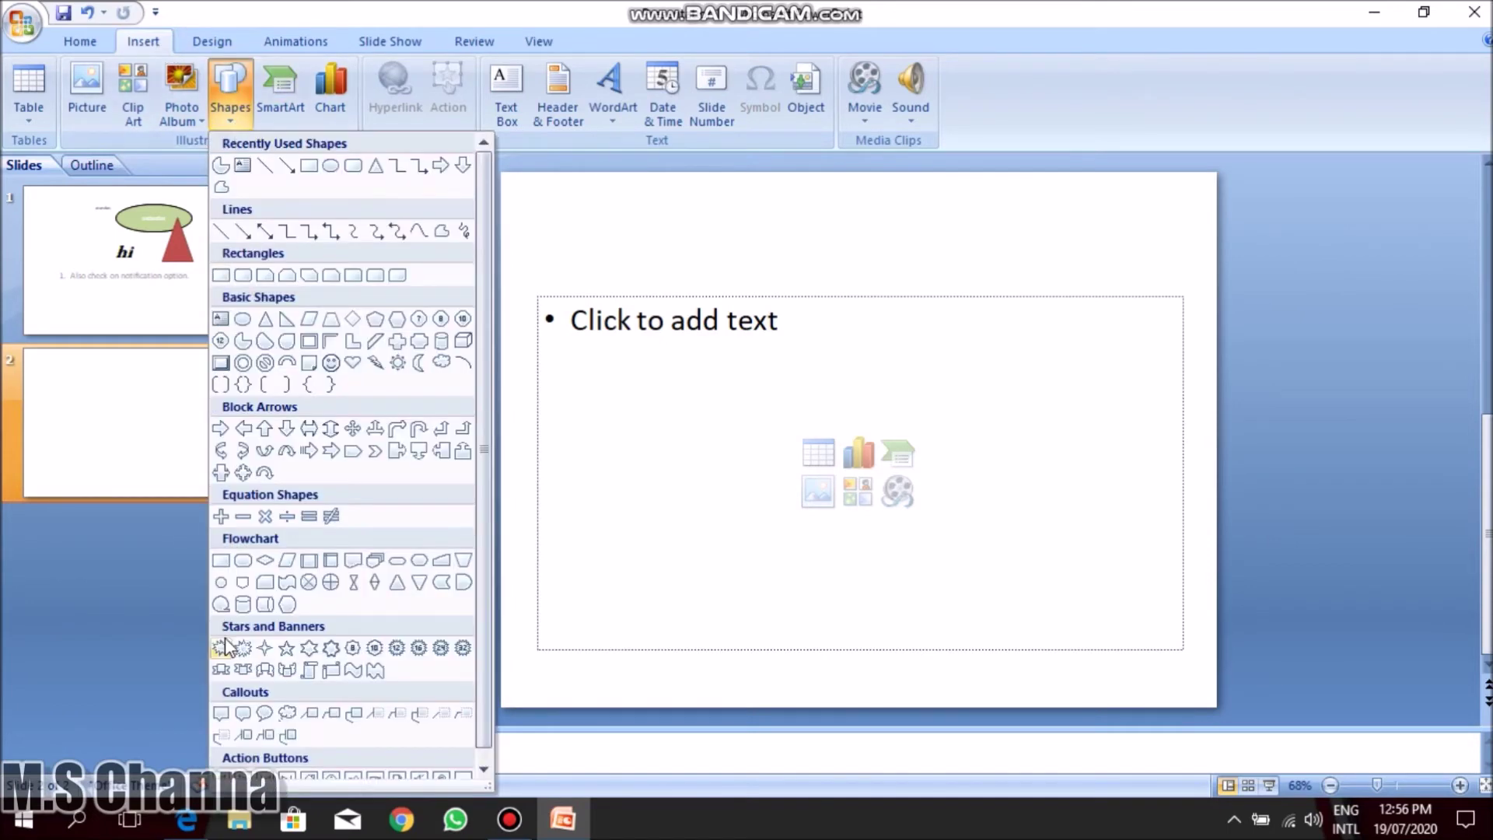
{"action": "scroll", "coordinate": [487, 716], "scroll_direction": "down", "scroll_amount": 1}
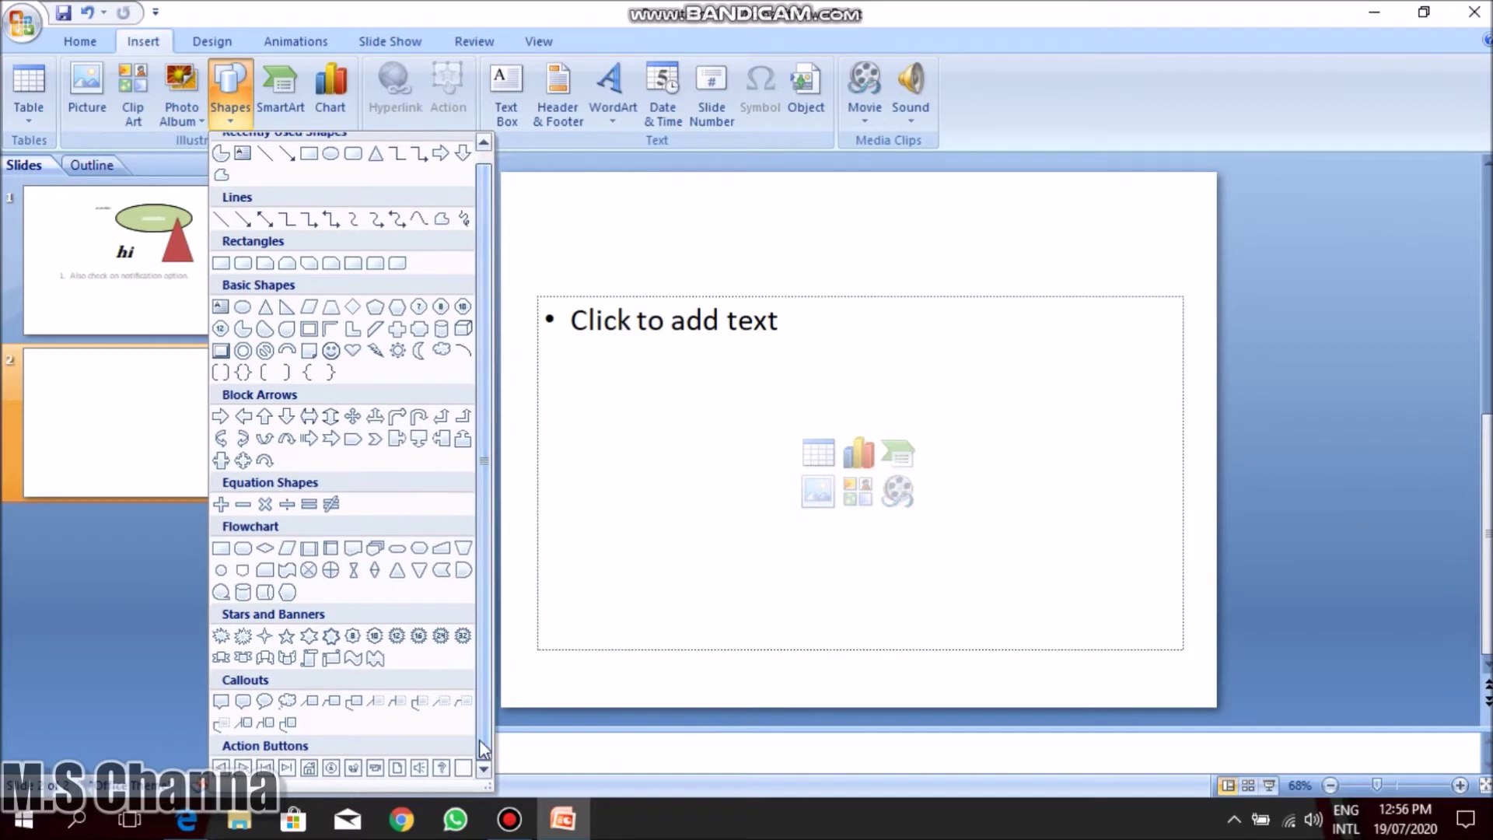
{"action": "left_click", "coordinate": [243, 768]}
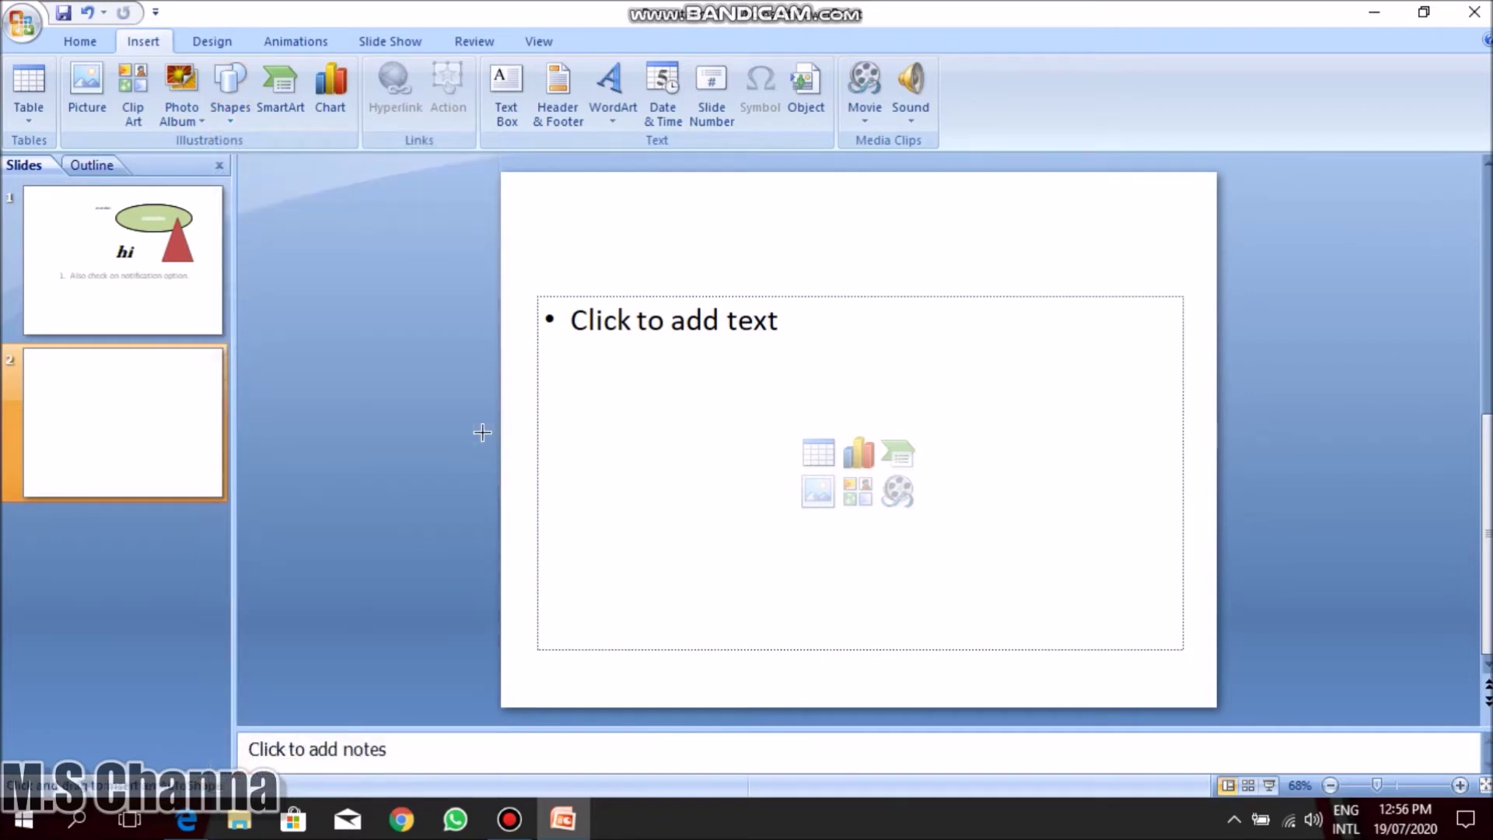
Draw the action button at slide 2's top-left and hyperlink it to First Slide.
{"action": "left_click_drag", "start_coordinate": [560, 186], "coordinate": [640, 227]}
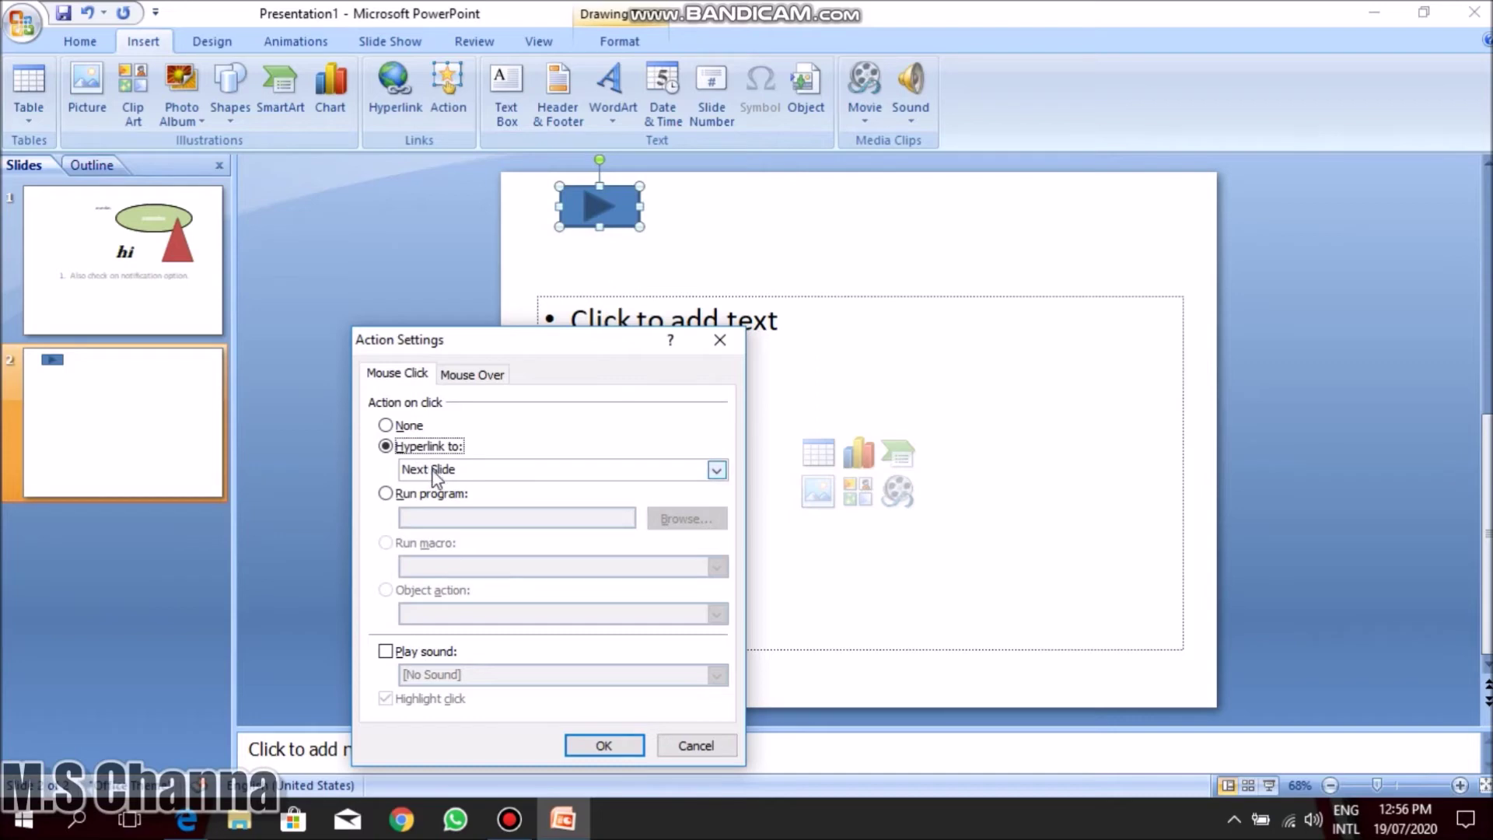
{"action": "left_click", "coordinate": [433, 471]}
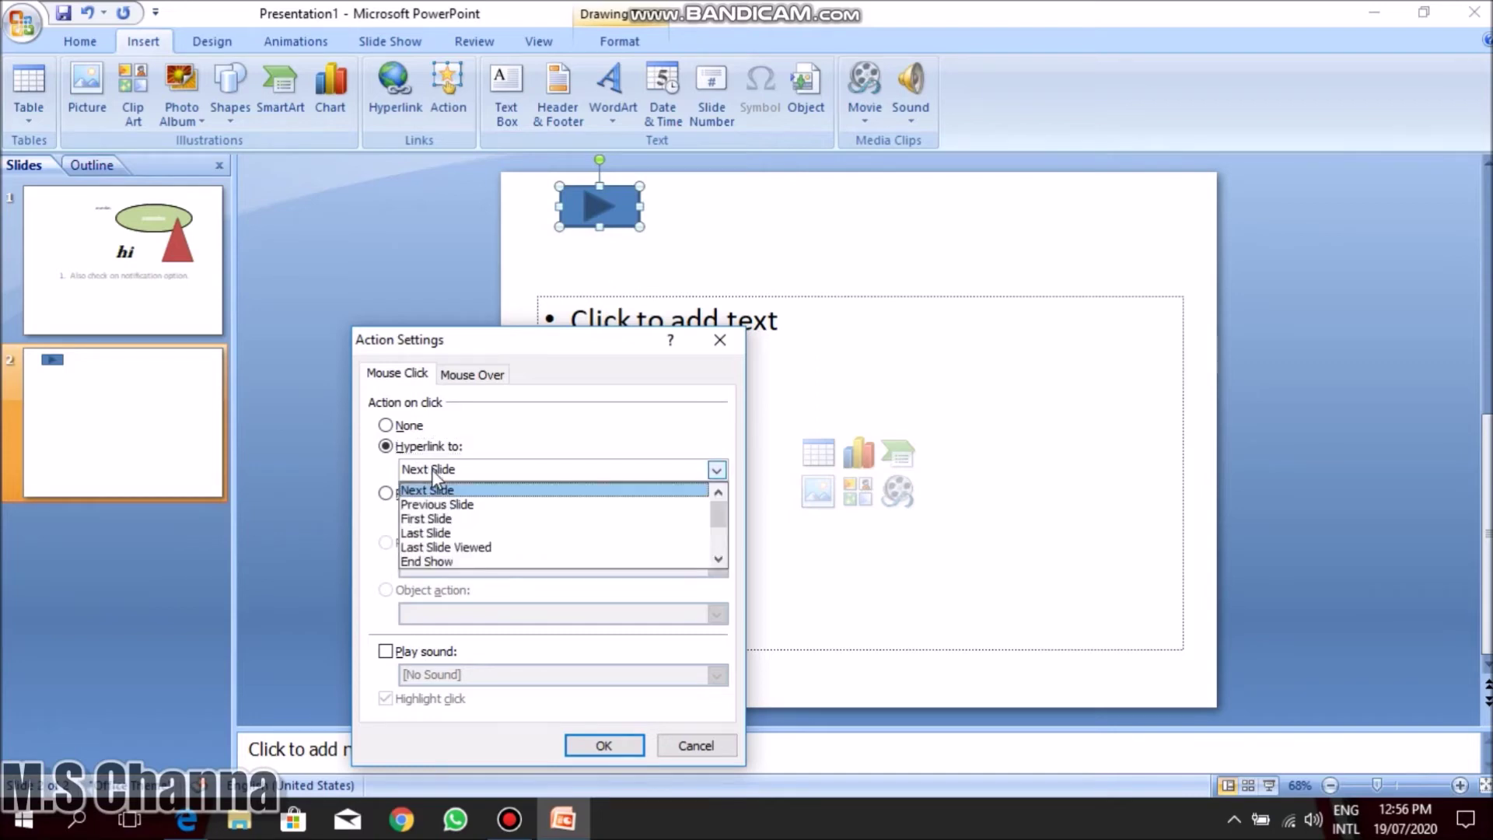
{"action": "left_click", "coordinate": [432, 469]}
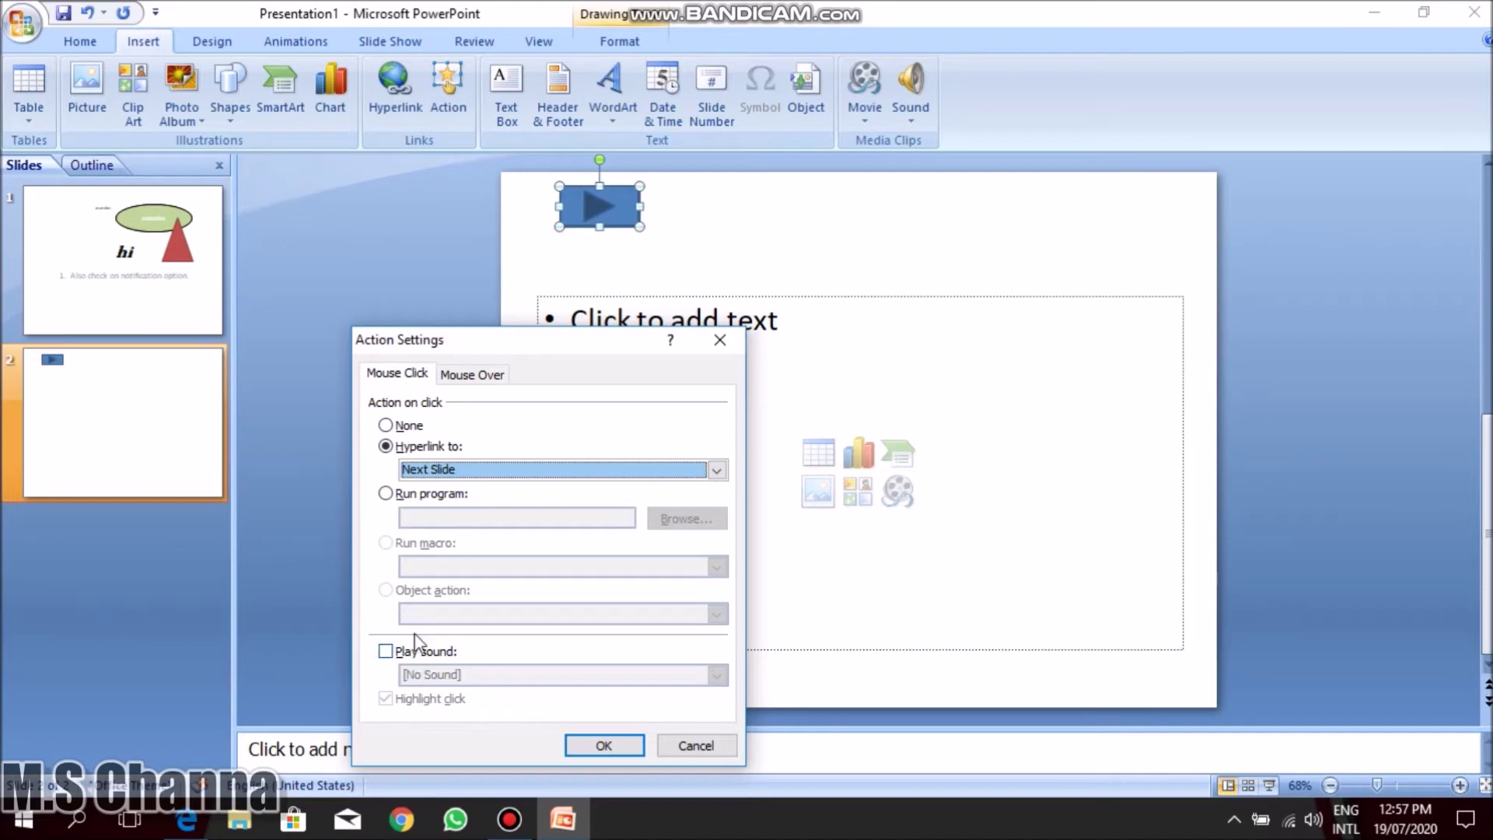
{"action": "left_click", "coordinate": [459, 470]}
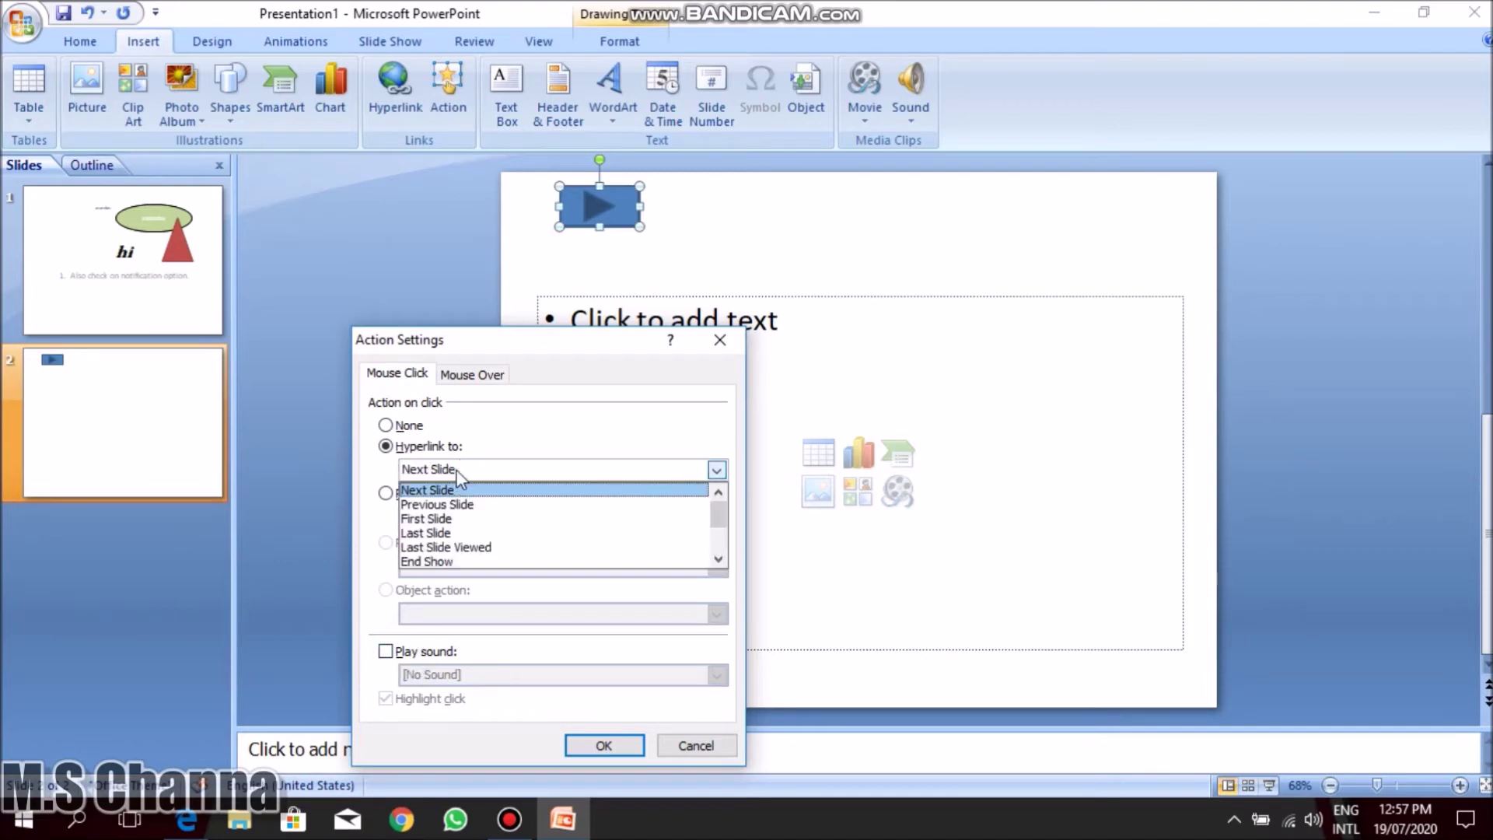
{"action": "left_click", "coordinate": [436, 519]}
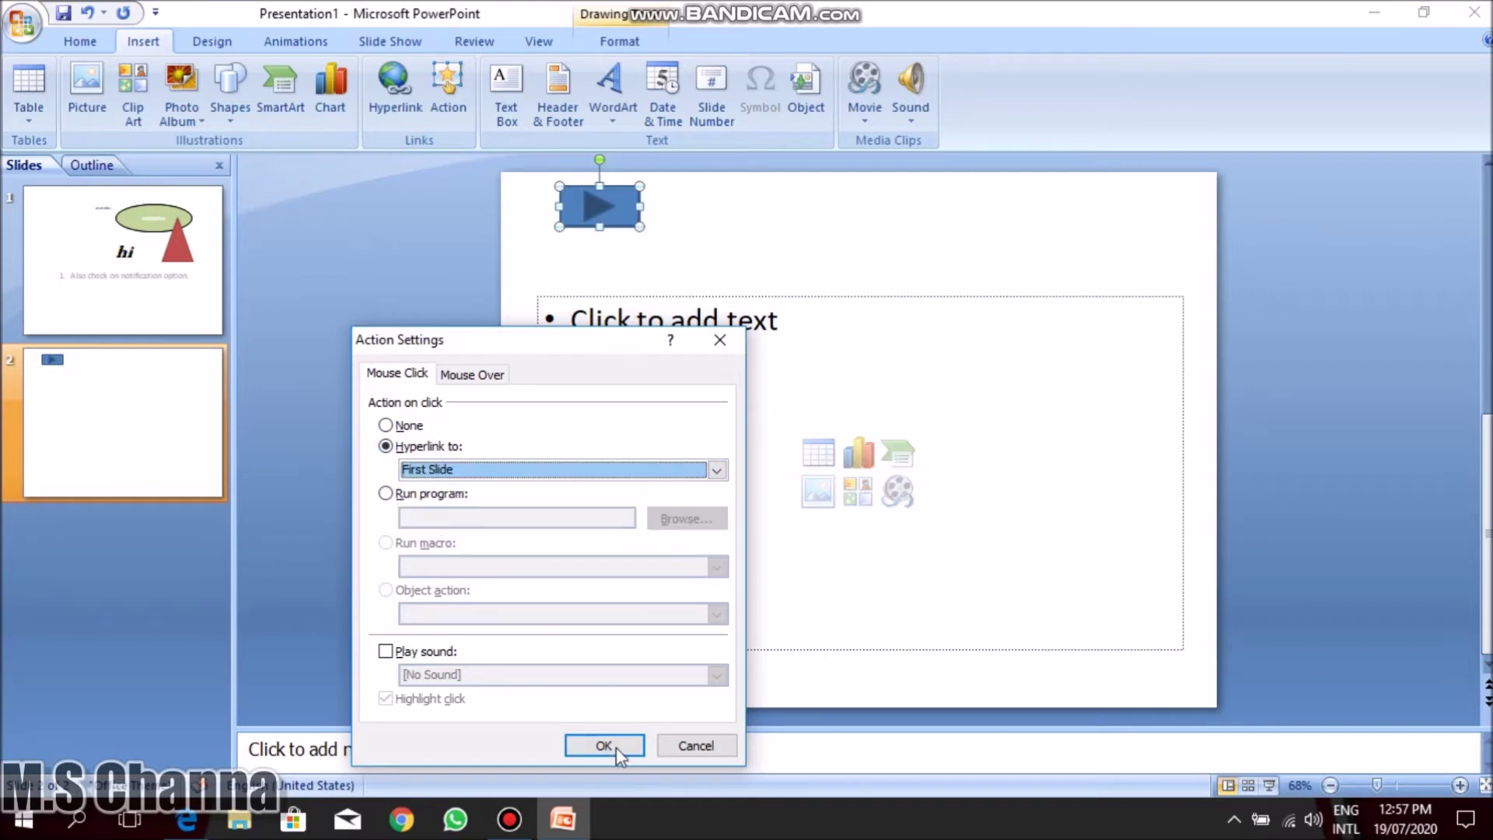
{"action": "left_click", "coordinate": [618, 751]}
{"action": "left_click", "coordinate": [753, 281]}
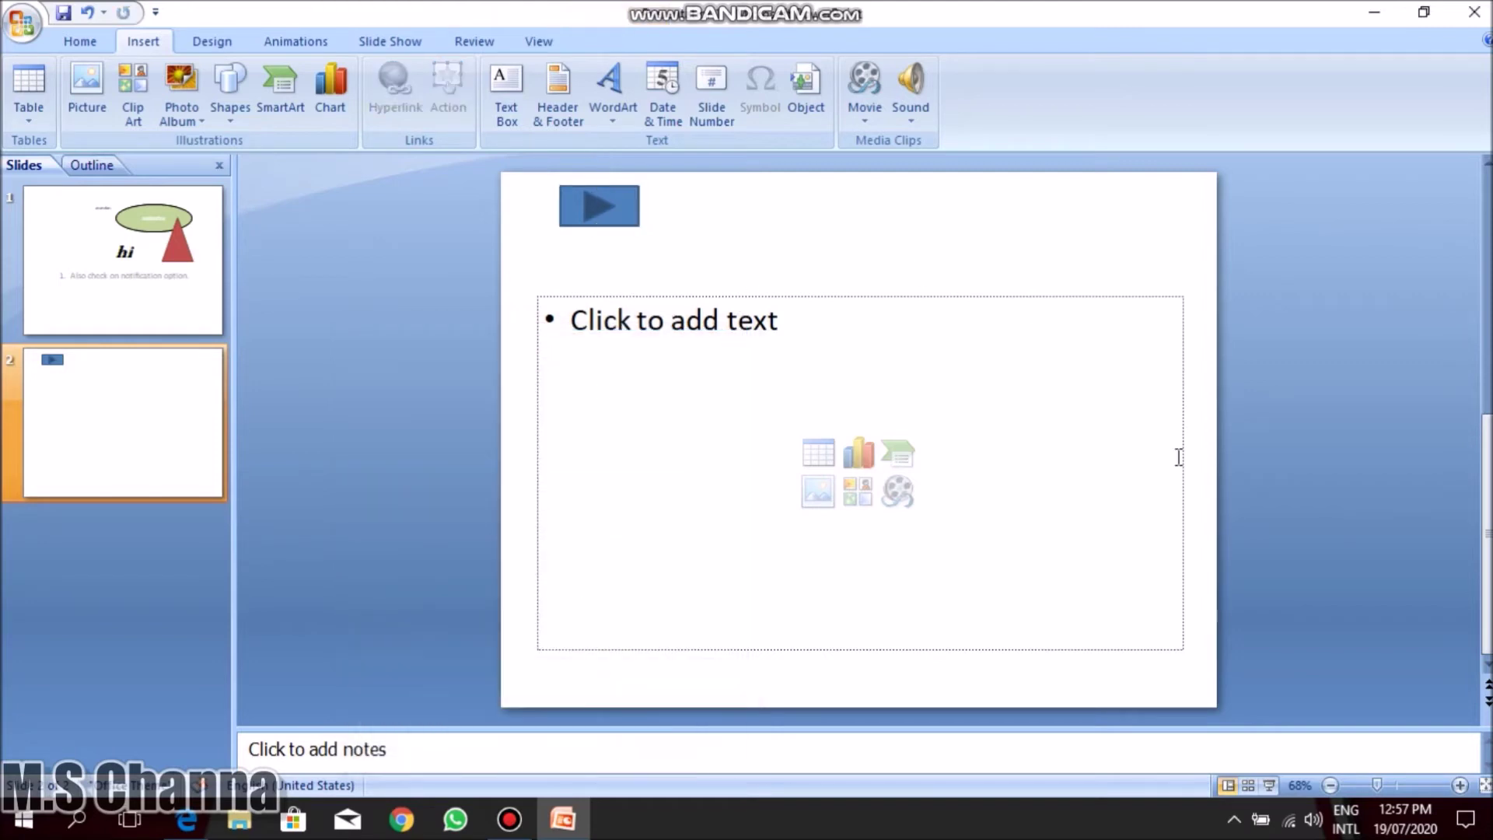
Run the slide show, use the action button to jump to slide 1, then end the show.
{"action": "left_click", "coordinate": [1268, 785]}
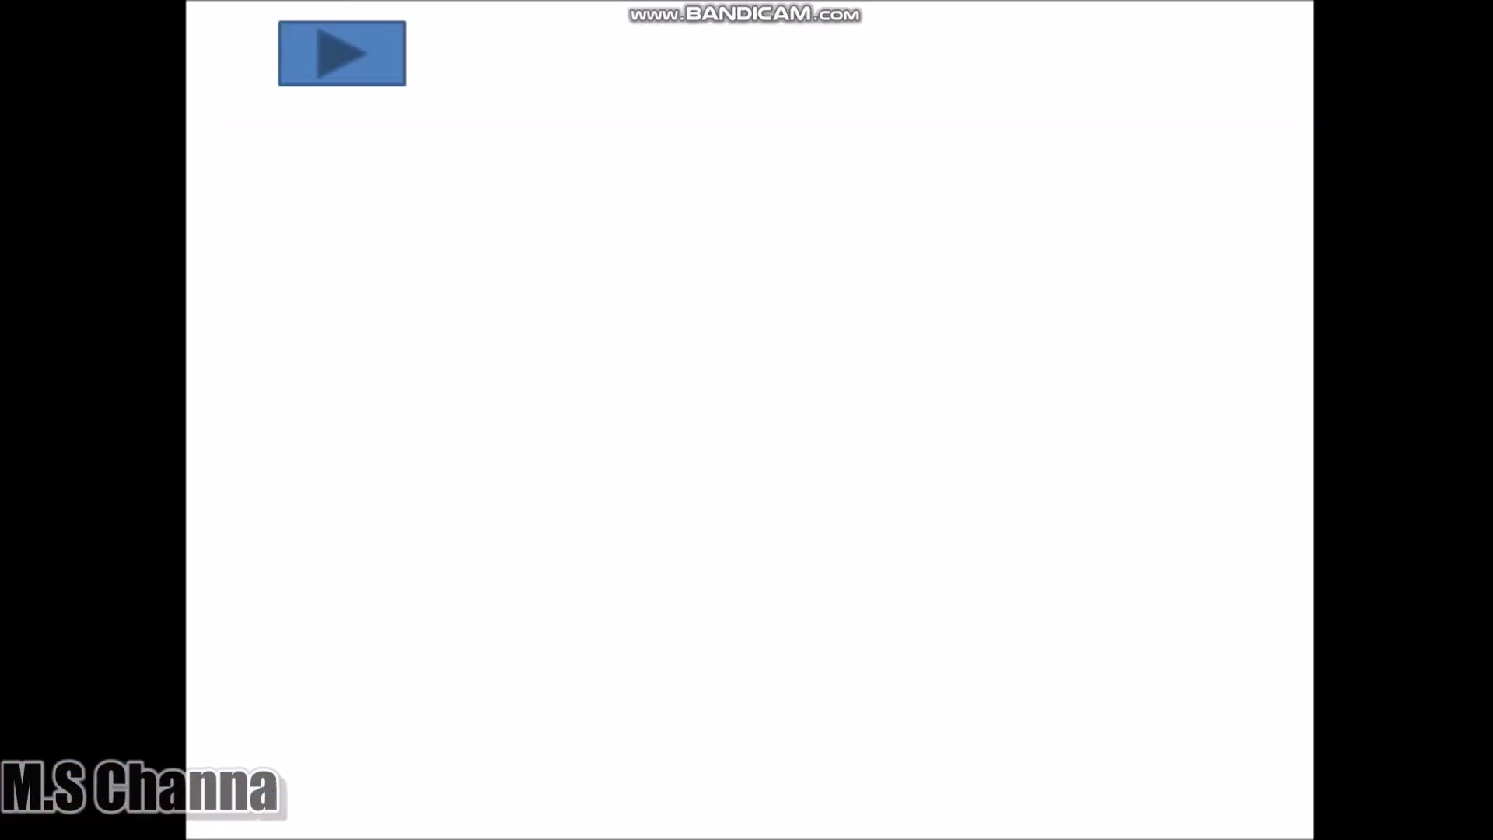
{"action": "left_click", "coordinate": [363, 62]}
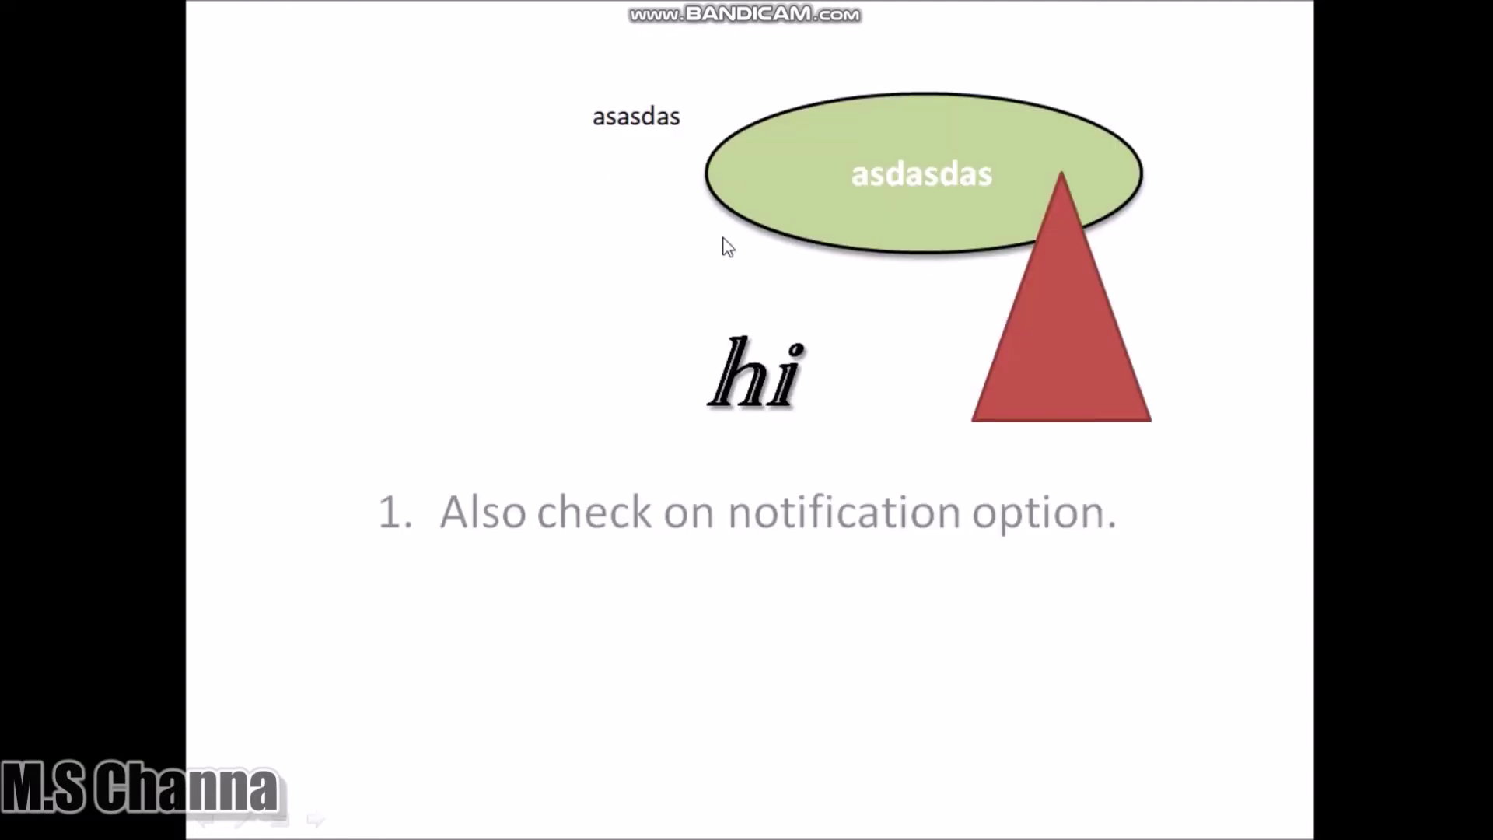
{"action": "key", "text": "Escape"}
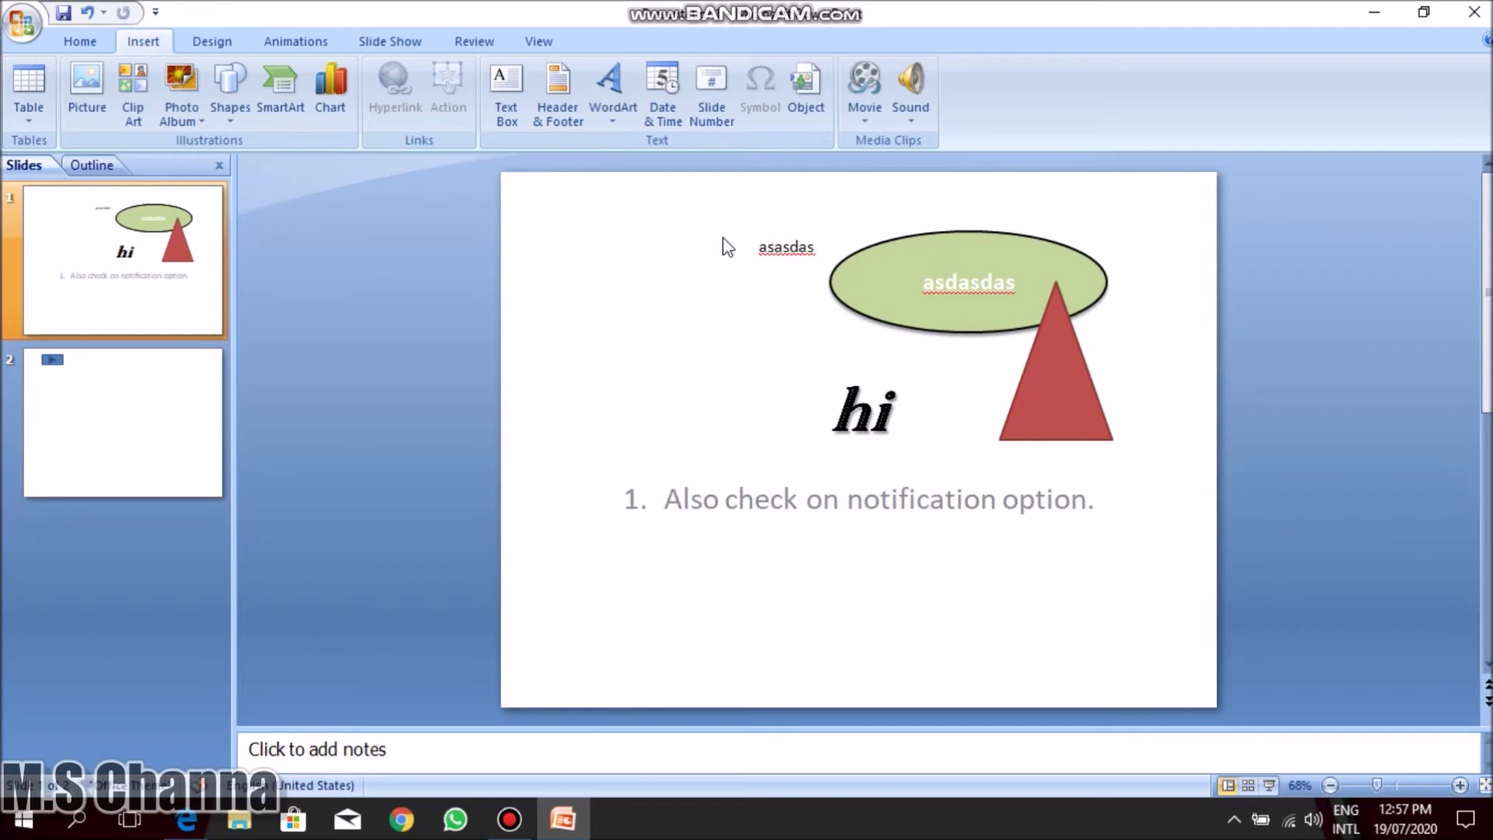
Reopen Edit Hyperlink for slide 2's action button and scroll the Hyperlink to destinations.
{"action": "left_click", "coordinate": [180, 423]}
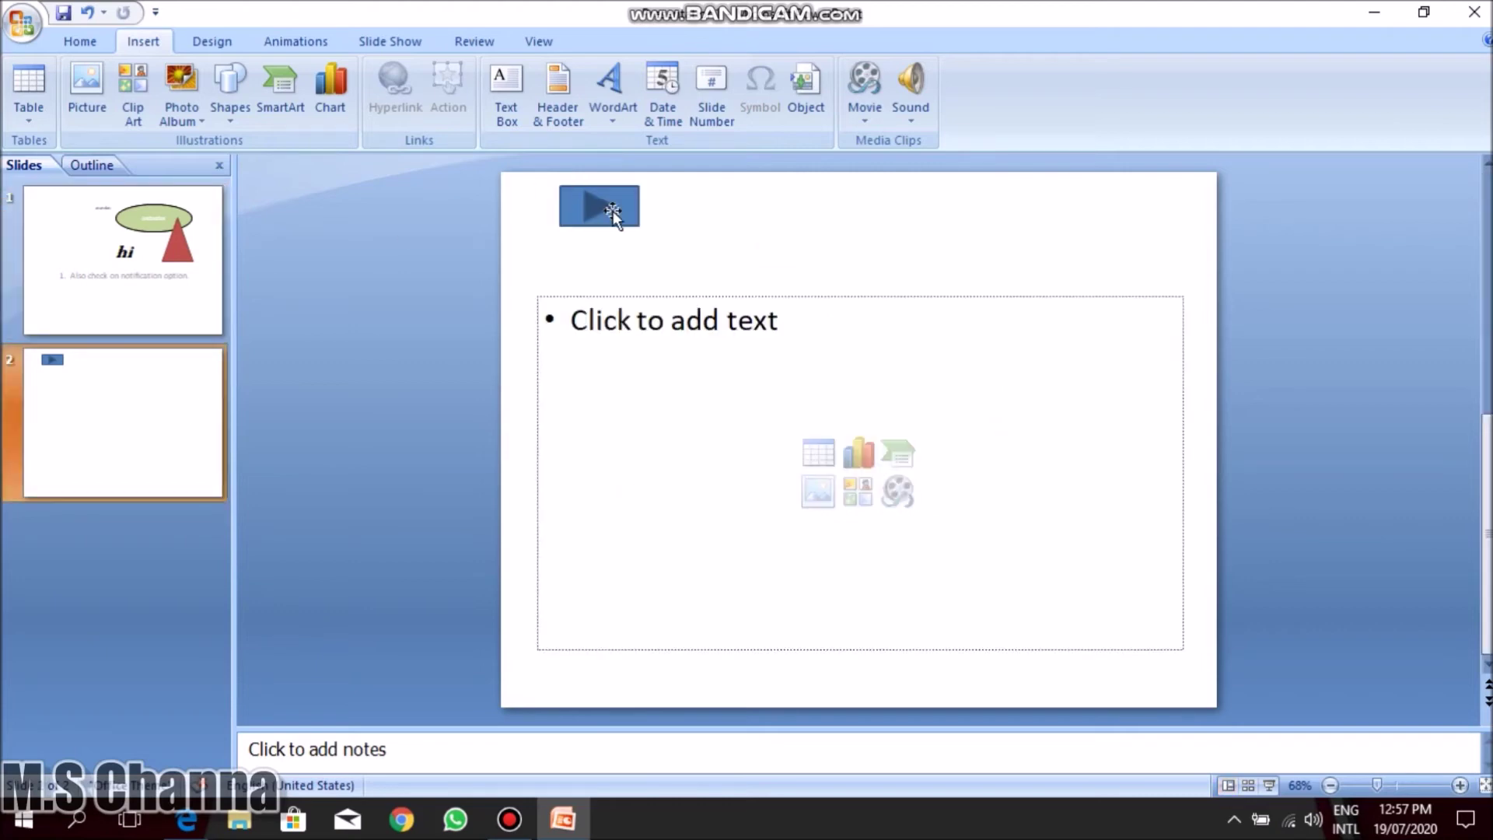
{"action": "left_click", "coordinate": [613, 212]}
{"action": "right_click", "coordinate": [613, 212]}
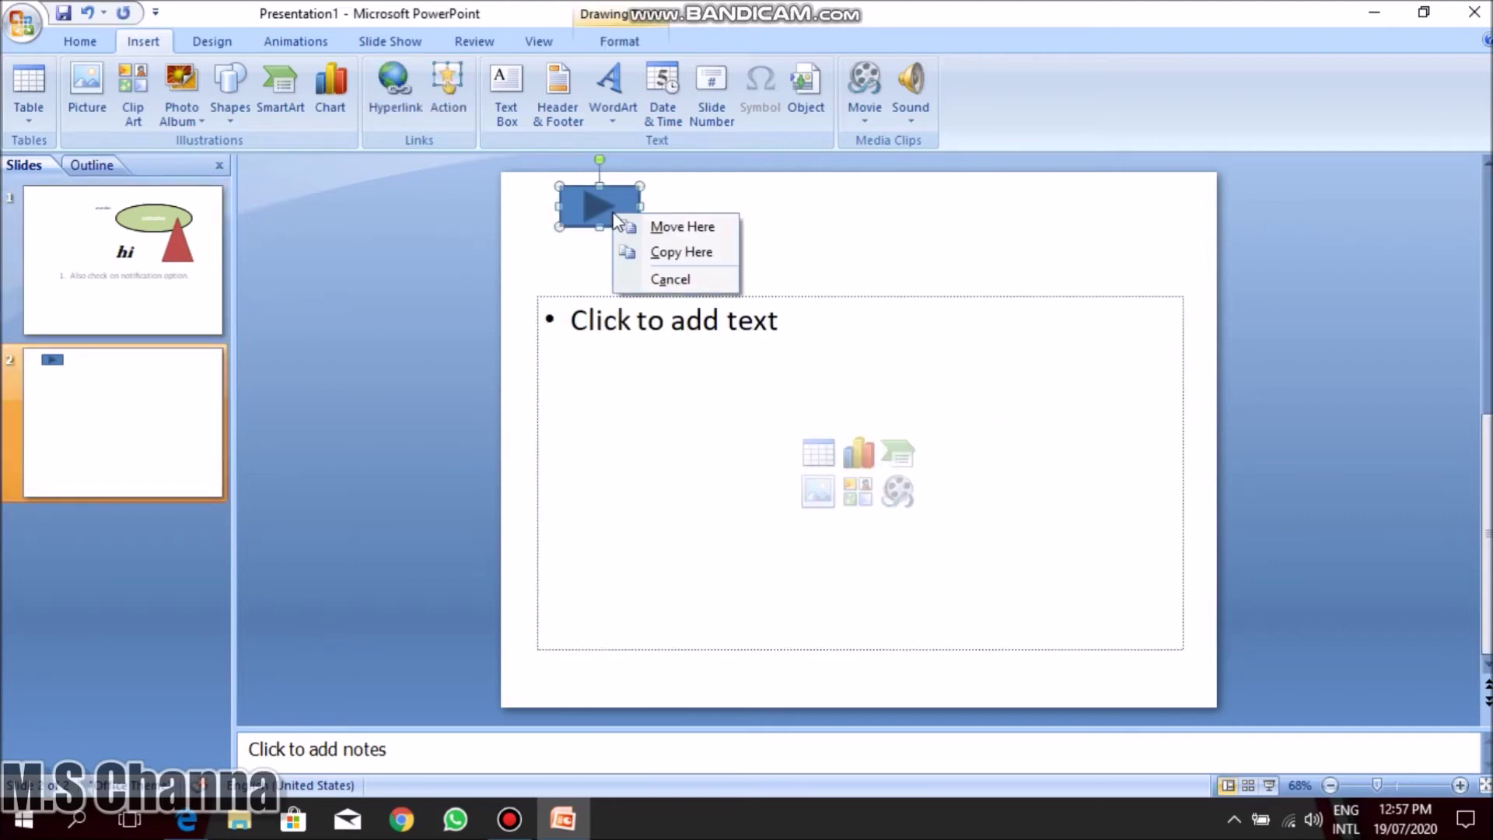
{"action": "key", "text": "Escape"}
{"action": "right_click", "coordinate": [598, 207]}
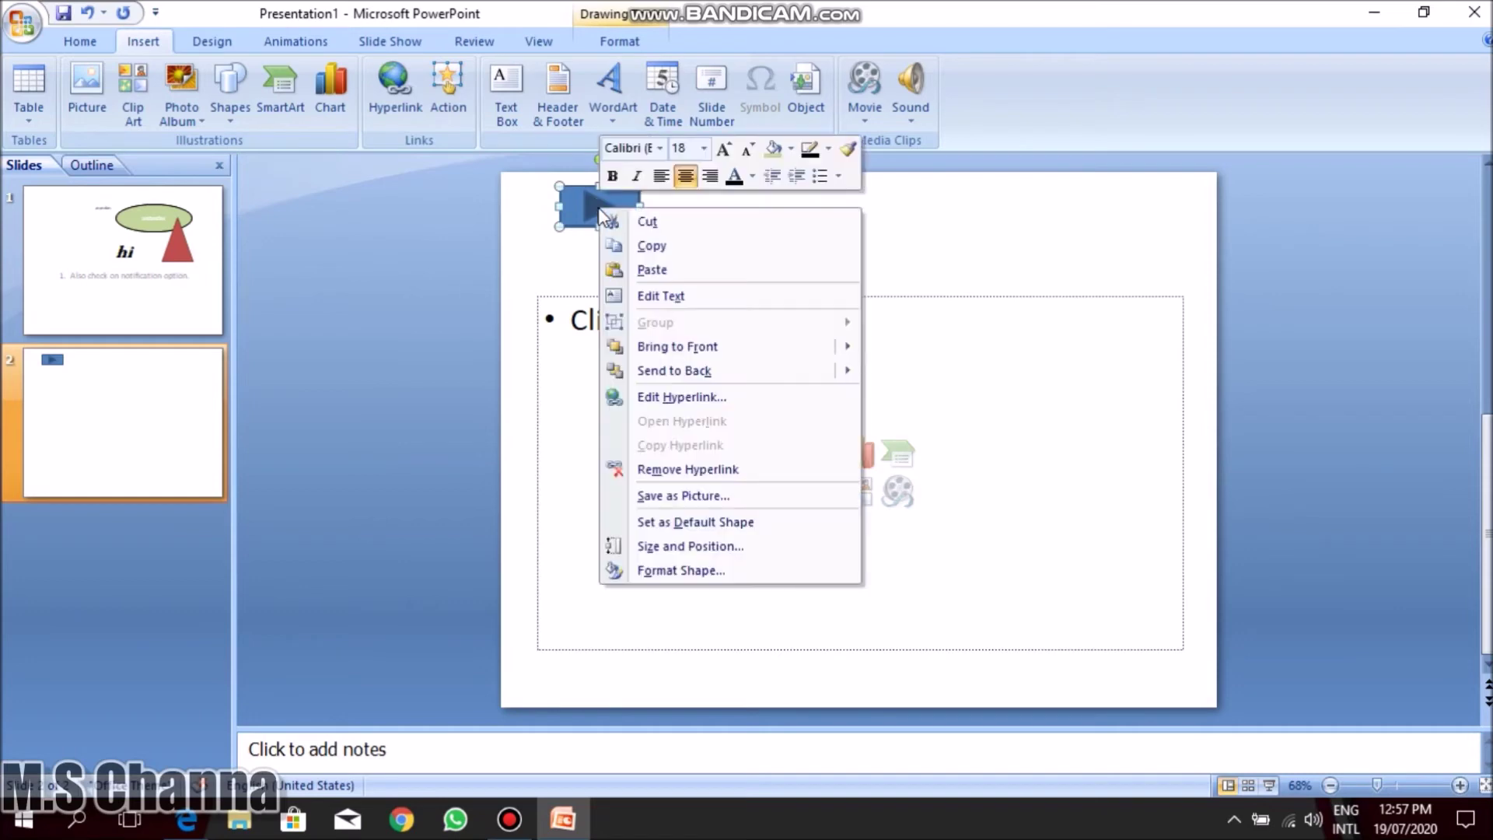
{"action": "left_click", "coordinate": [672, 397]}
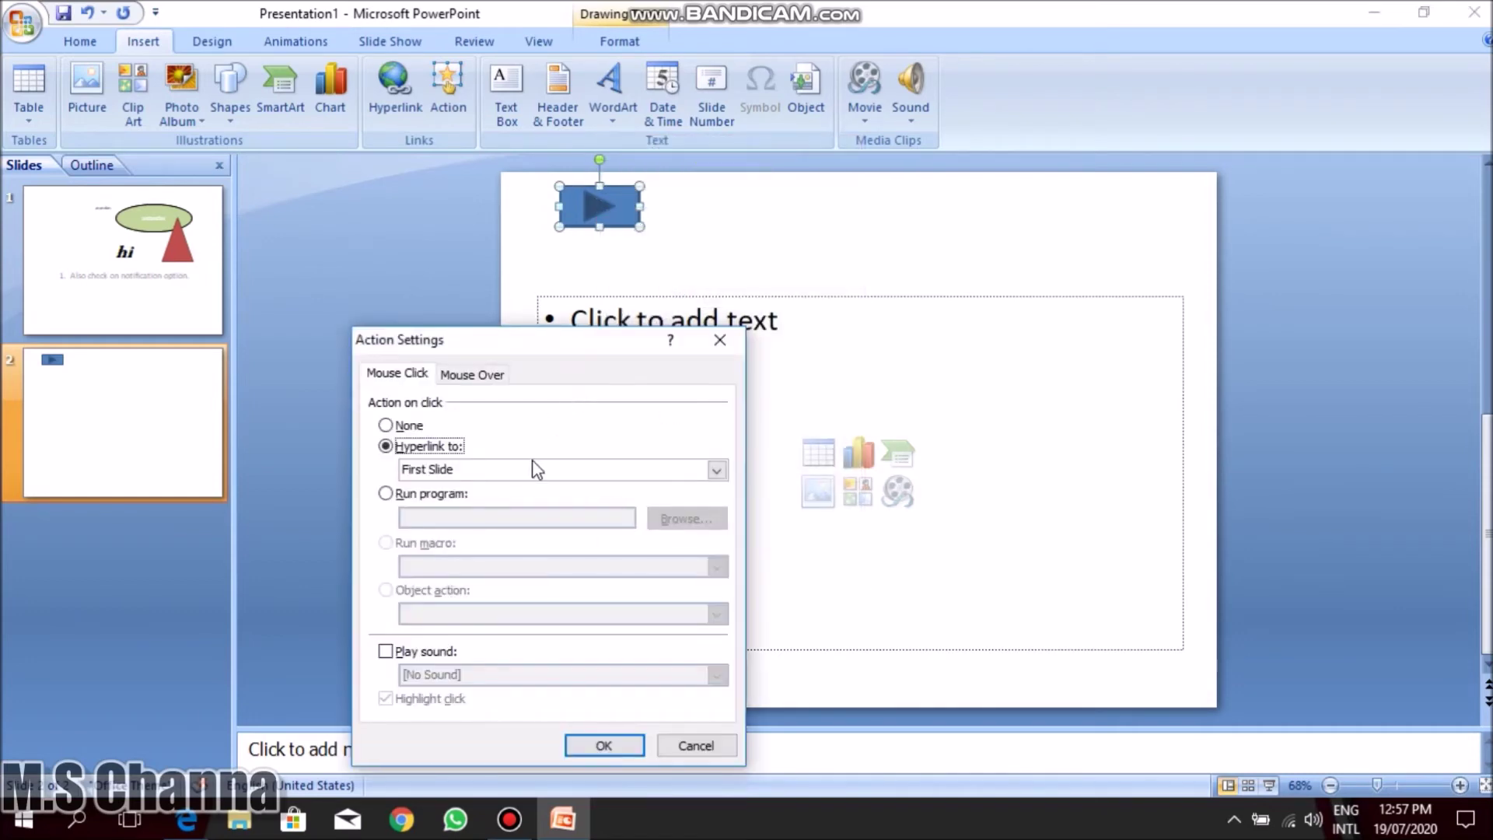
{"action": "left_click", "coordinate": [521, 470]}
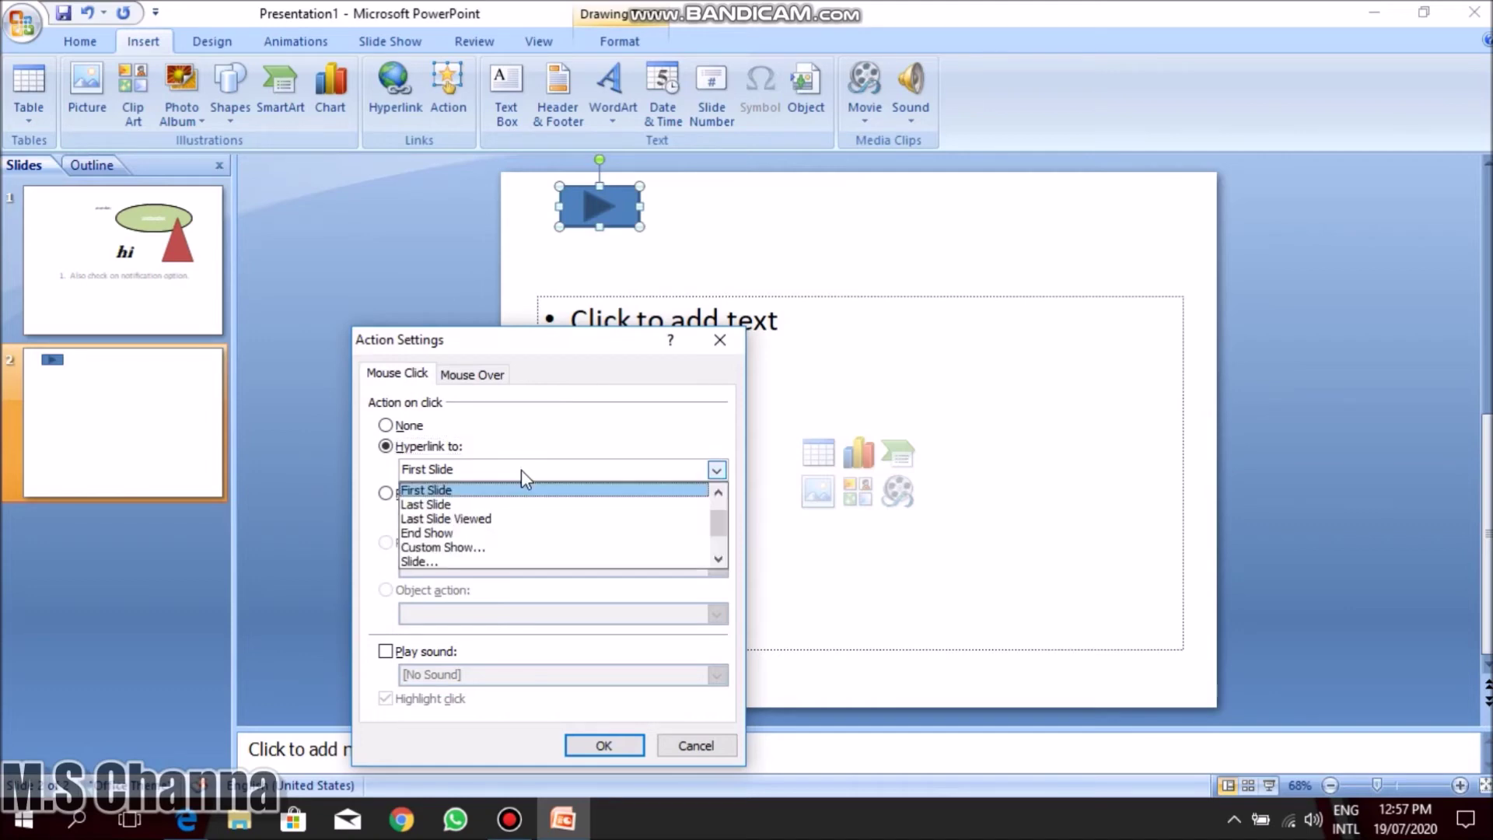
{"action": "left_click_drag", "start_coordinate": [722, 531], "coordinate": [722, 543]}
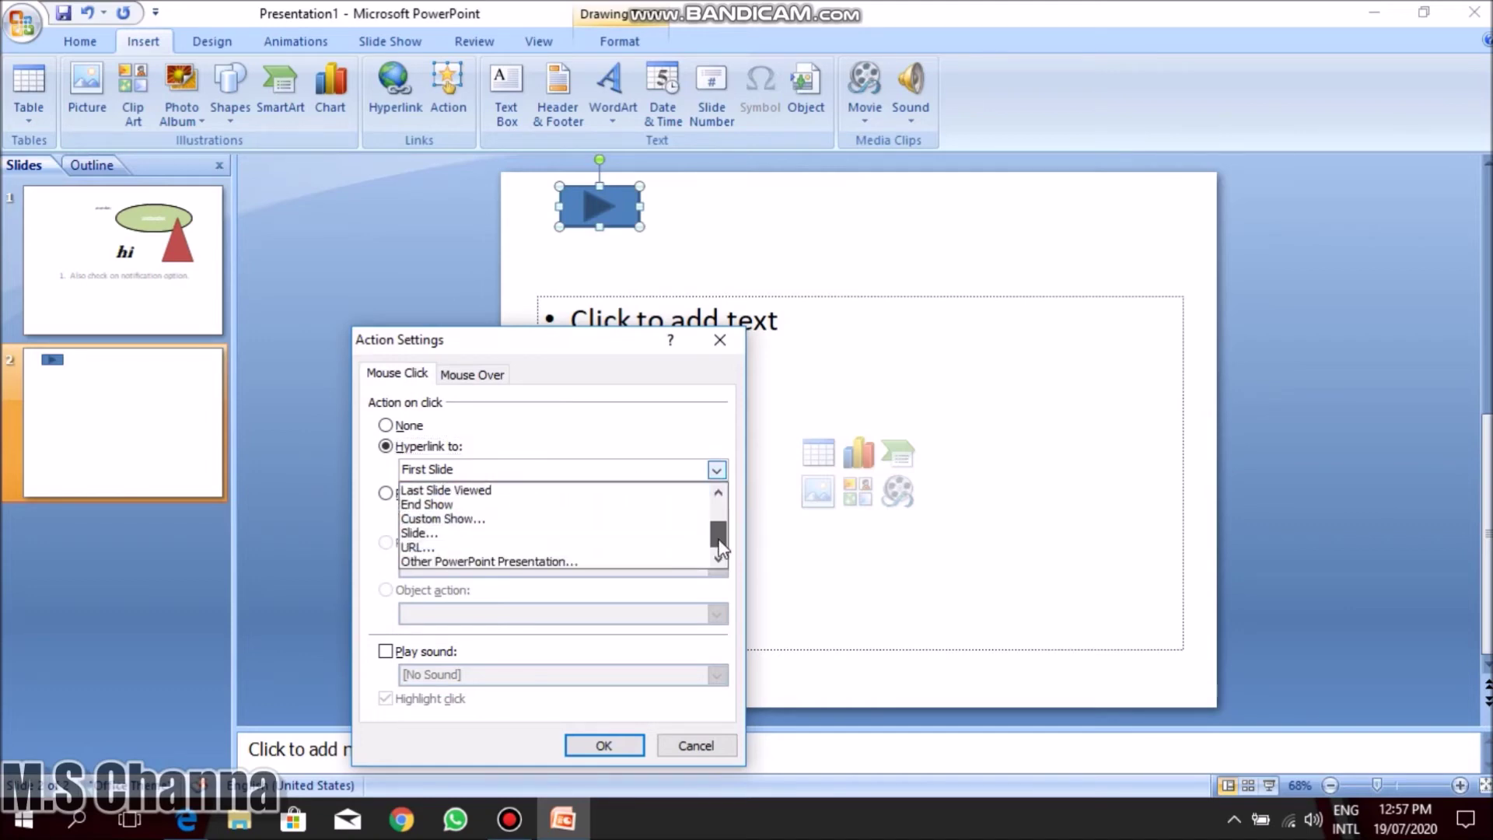
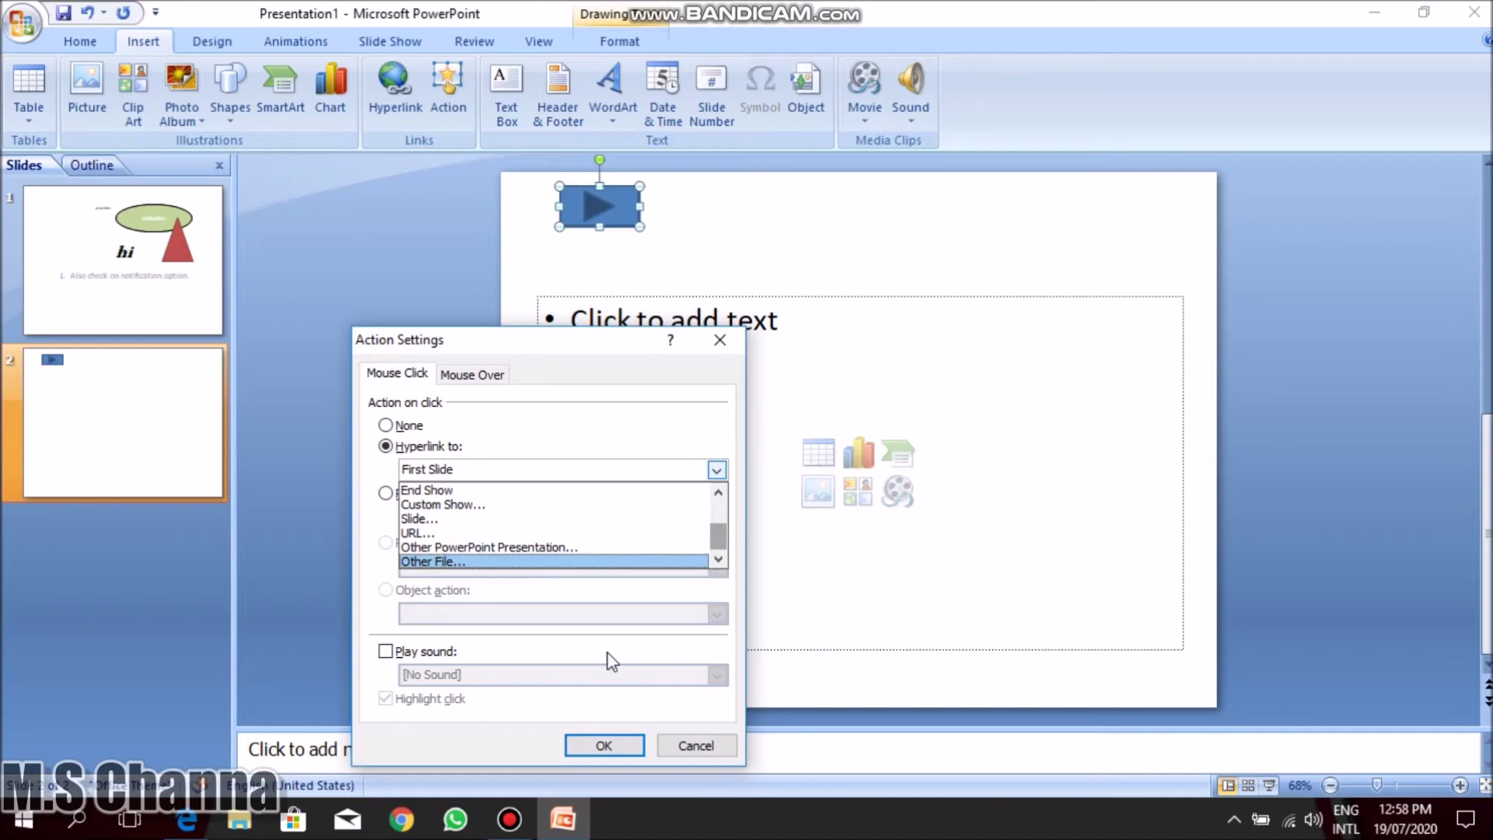
Close Action Settings with the First Slide link, then delete the action button from slide 2.
{"action": "left_click", "coordinate": [657, 743]}
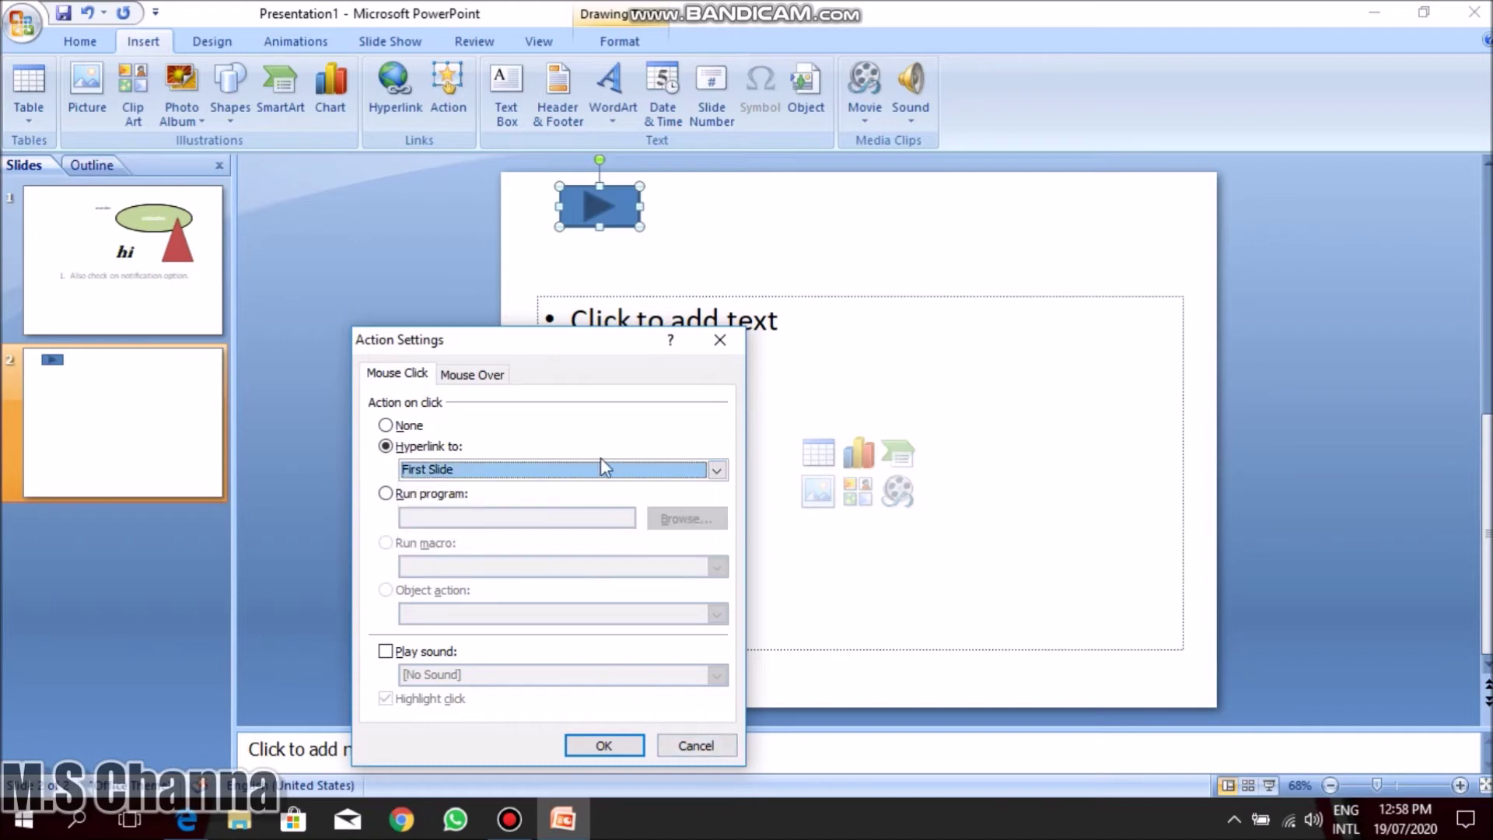
{"action": "left_click", "coordinate": [690, 744]}
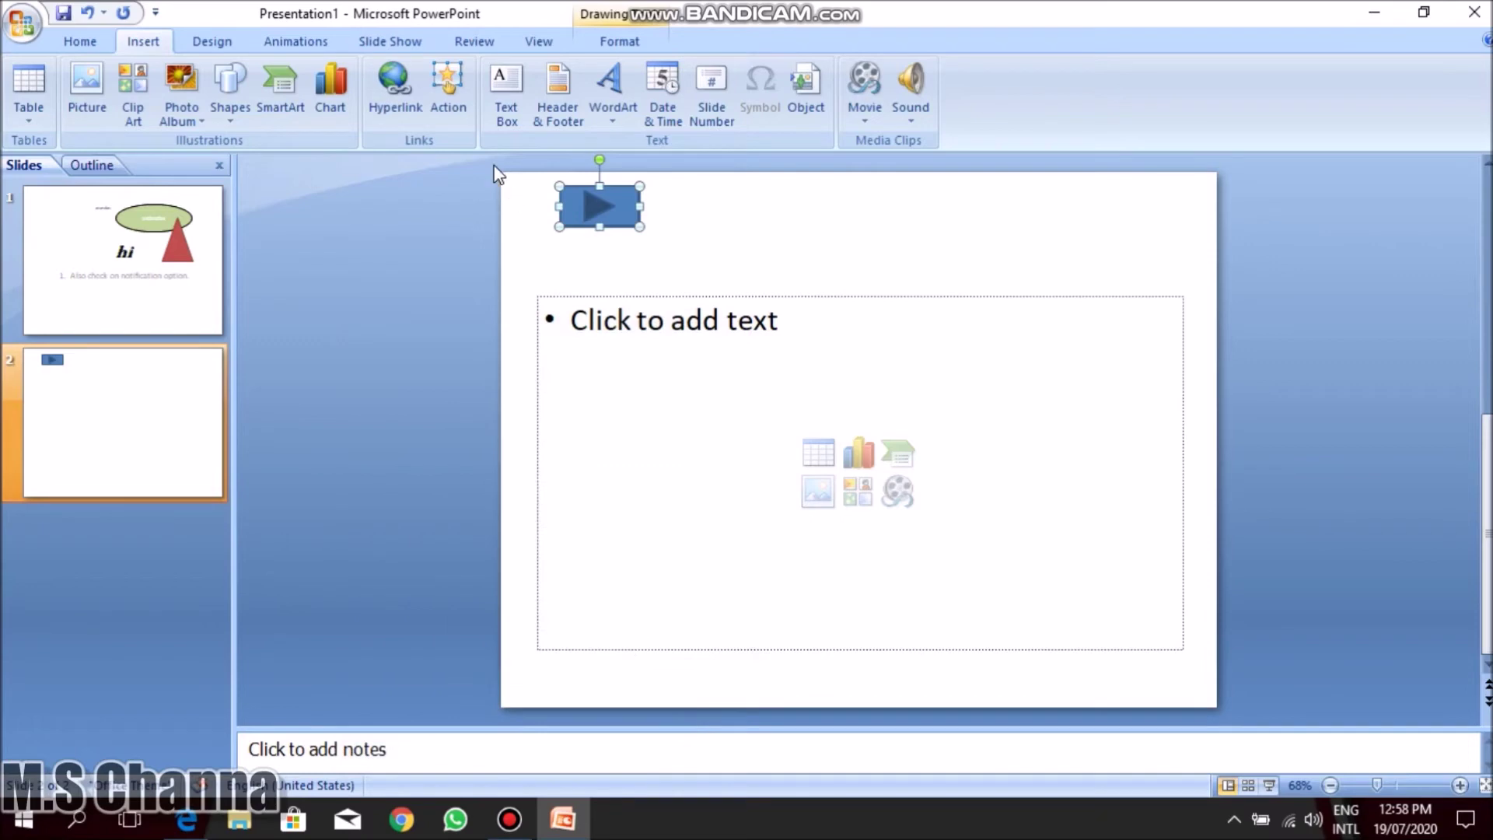
{"action": "left_click", "coordinate": [465, 78]}
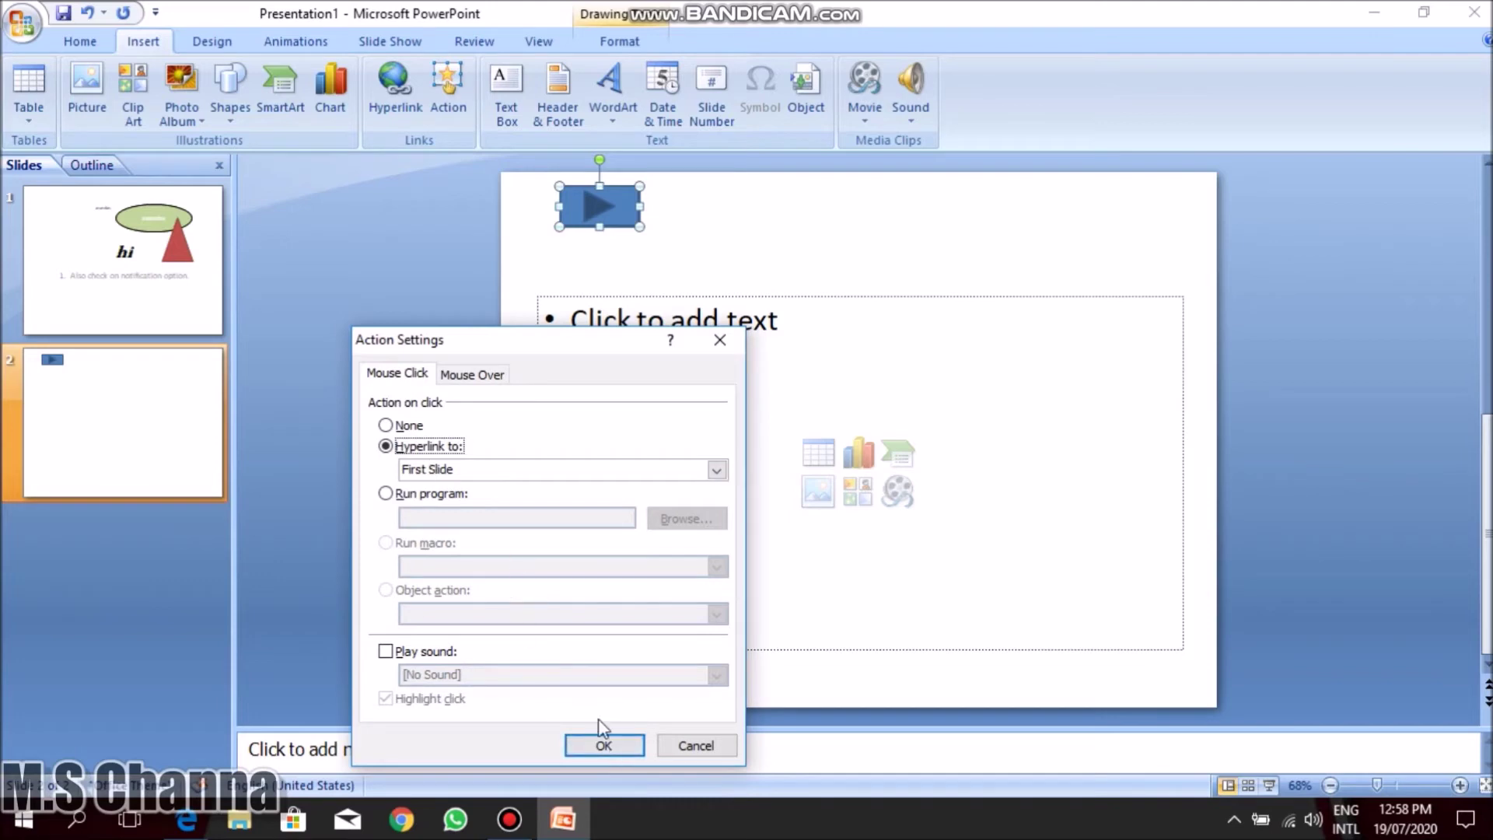
{"action": "left_click", "coordinate": [603, 745]}
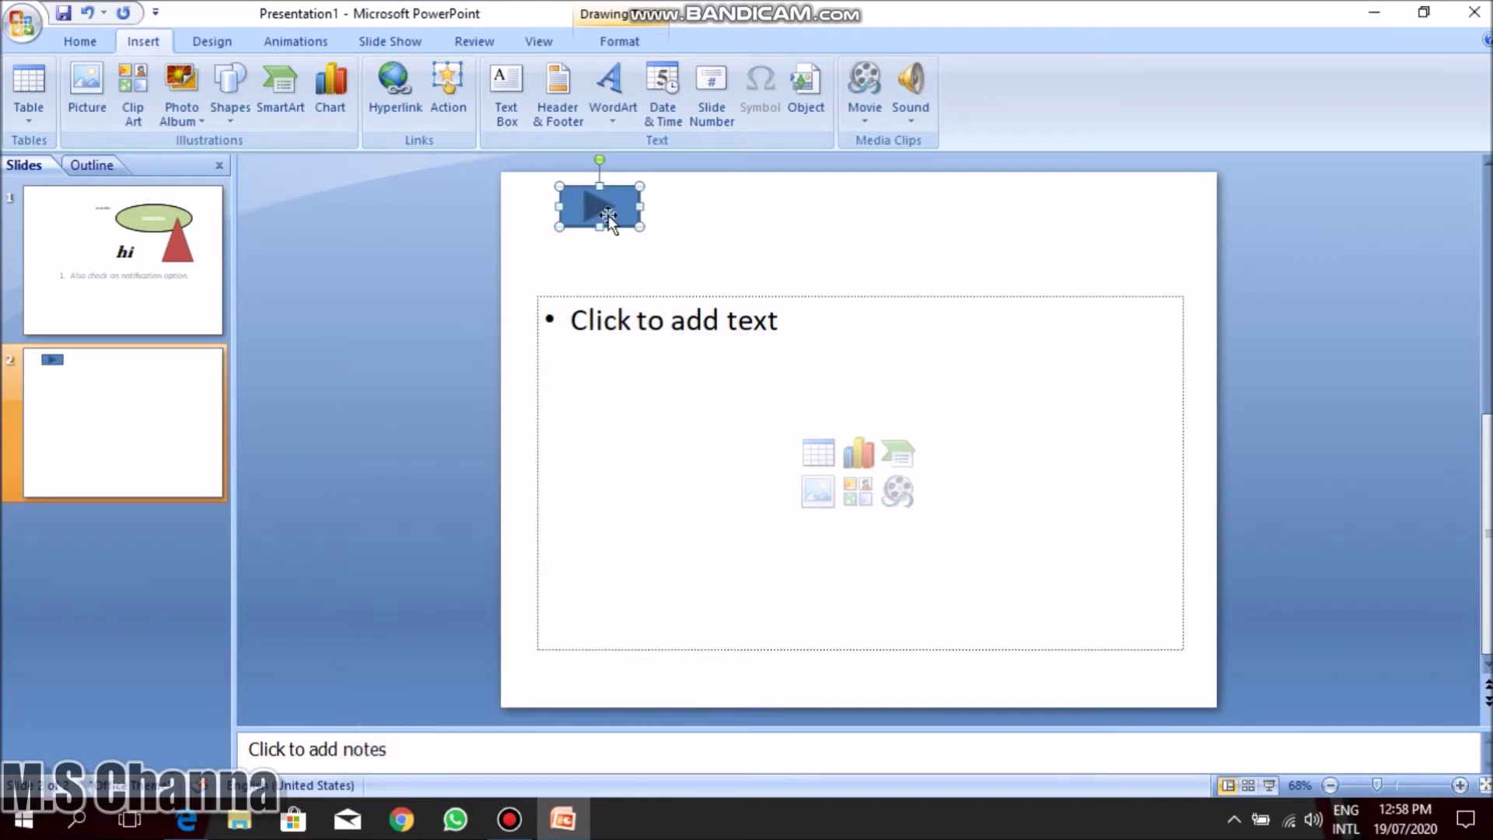
{"action": "key", "text": "Delete"}
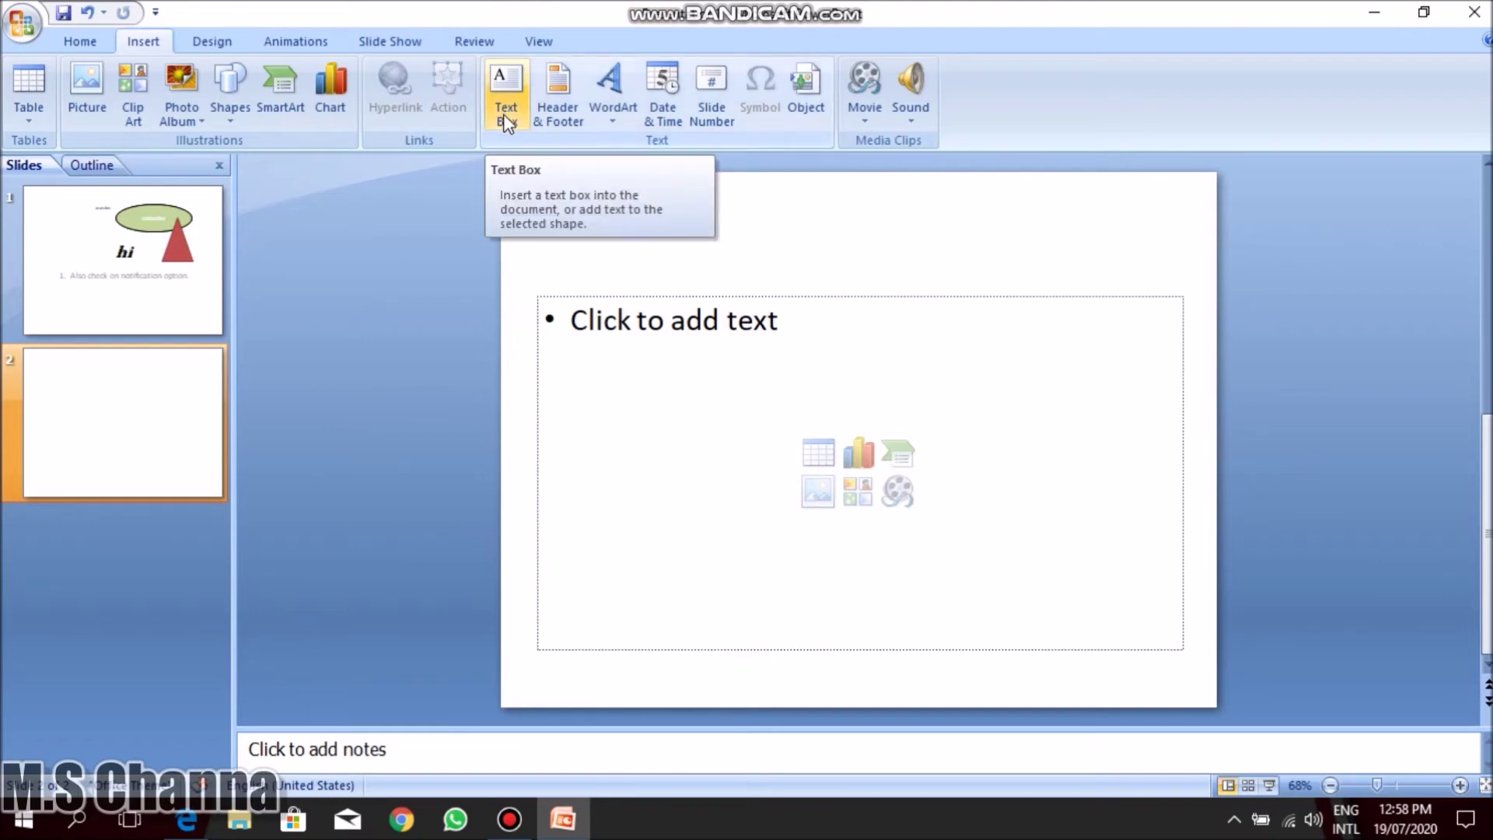
Add the 7/19/2020 date to the footer of all slides via Header & Footer.
{"action": "left_click", "coordinate": [560, 123]}
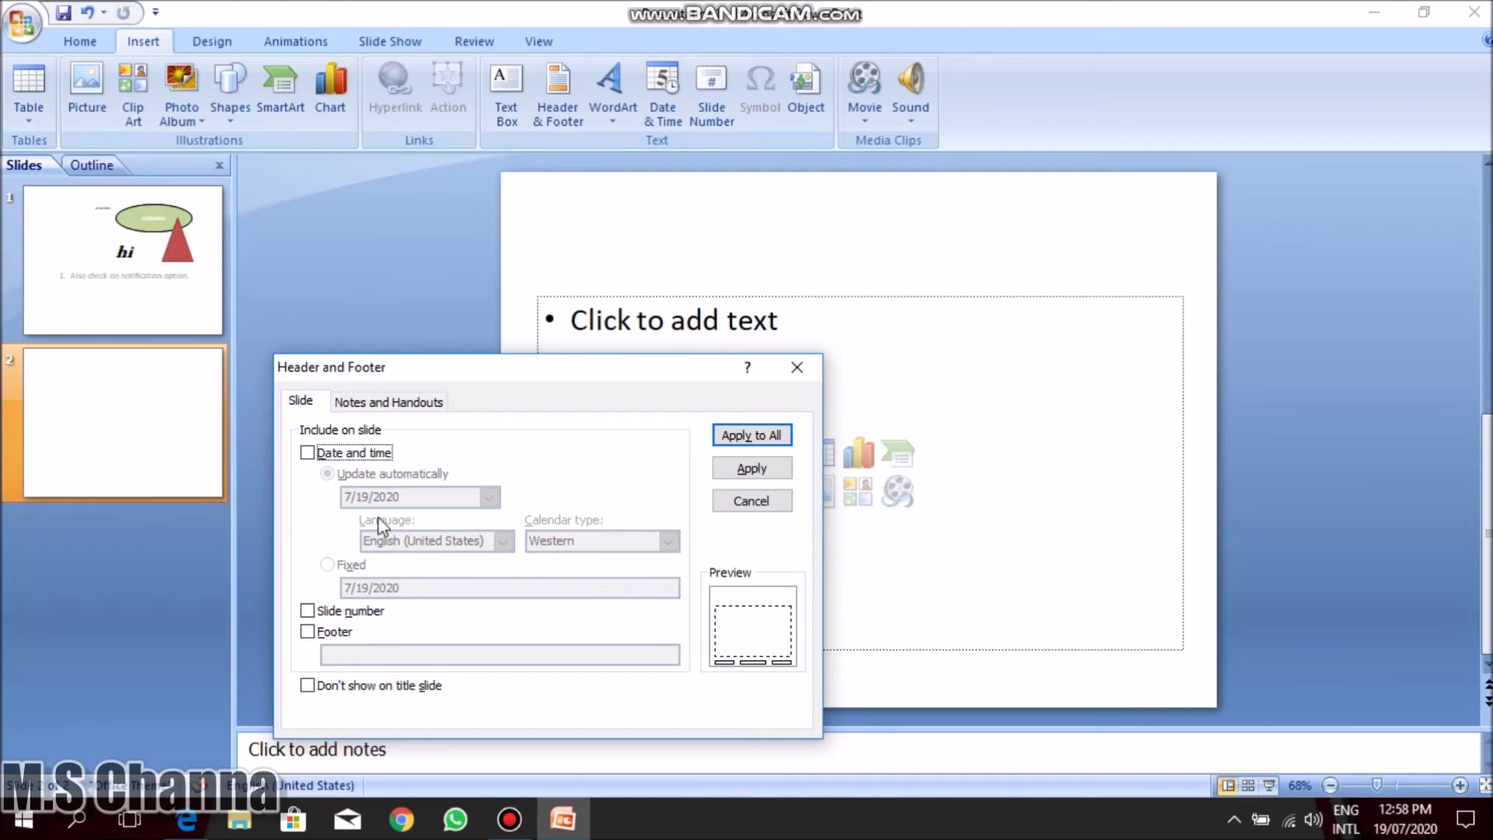
{"action": "left_click", "coordinate": [353, 454]}
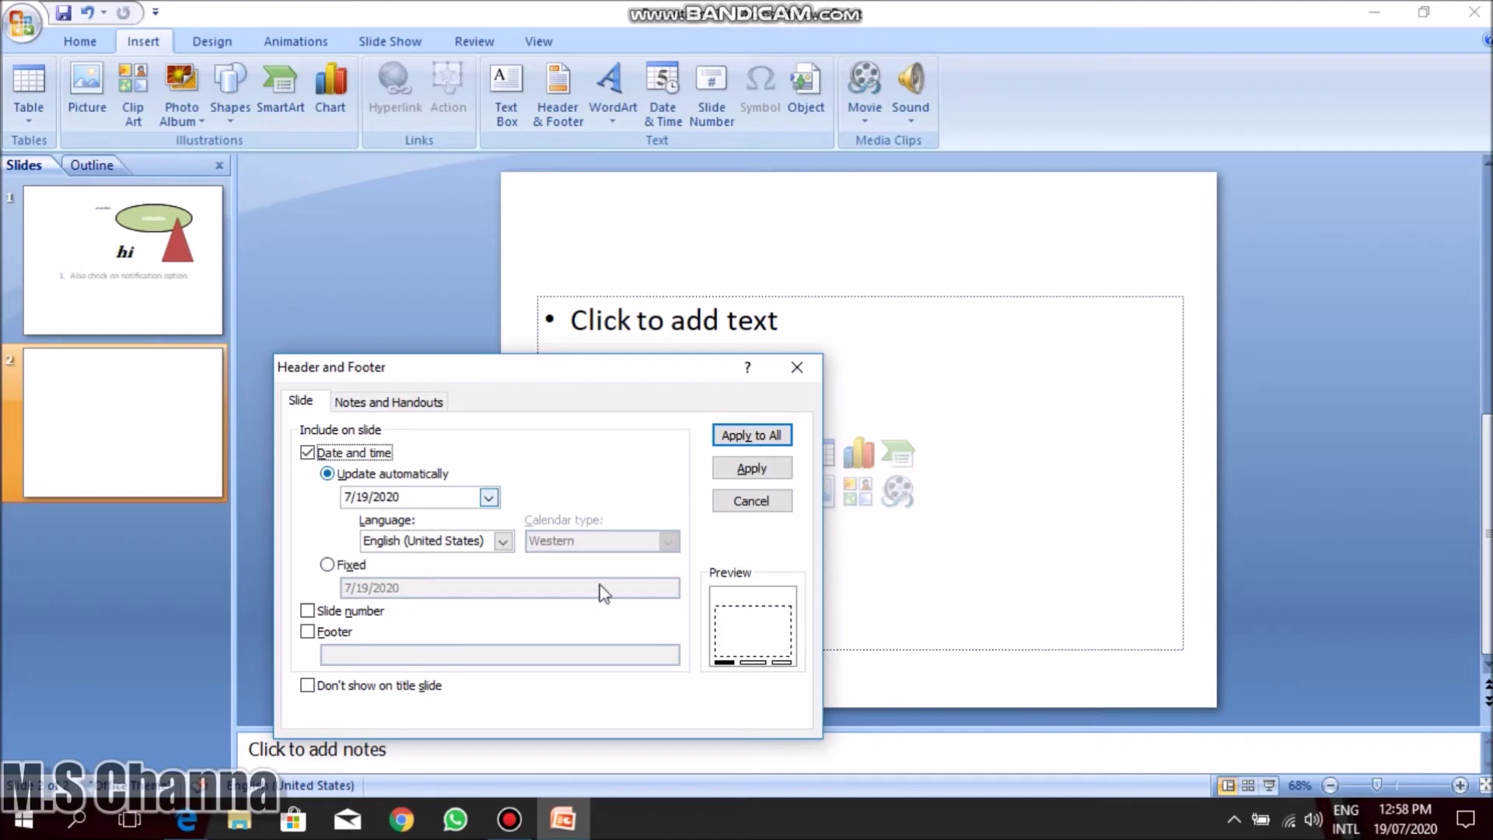
{"action": "left_click", "coordinate": [751, 435]}
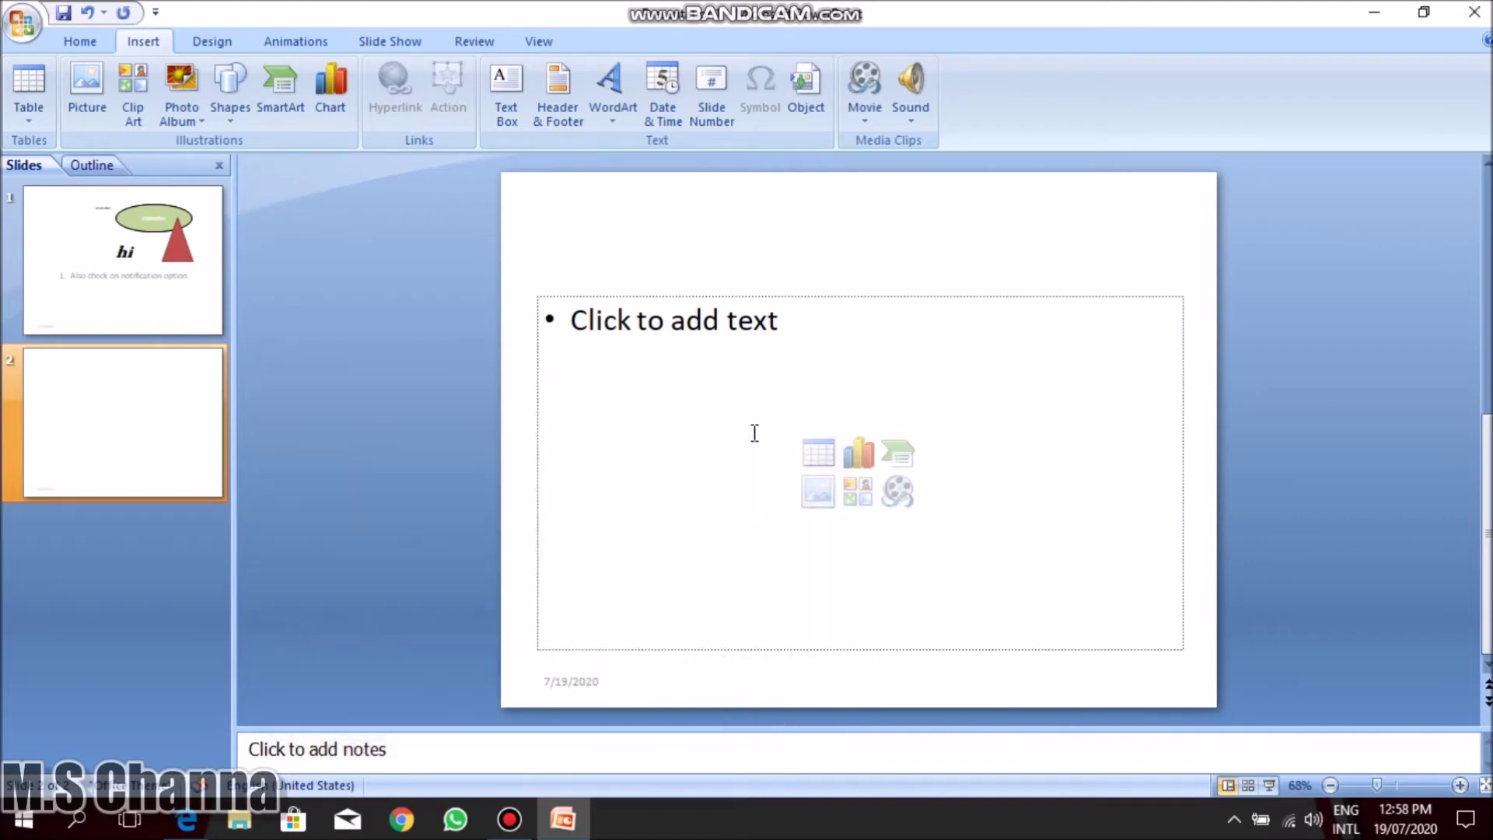
Drag slide 2's date footer to the bottom right and check slide 1's footer.
{"action": "left_click", "coordinate": [563, 687]}
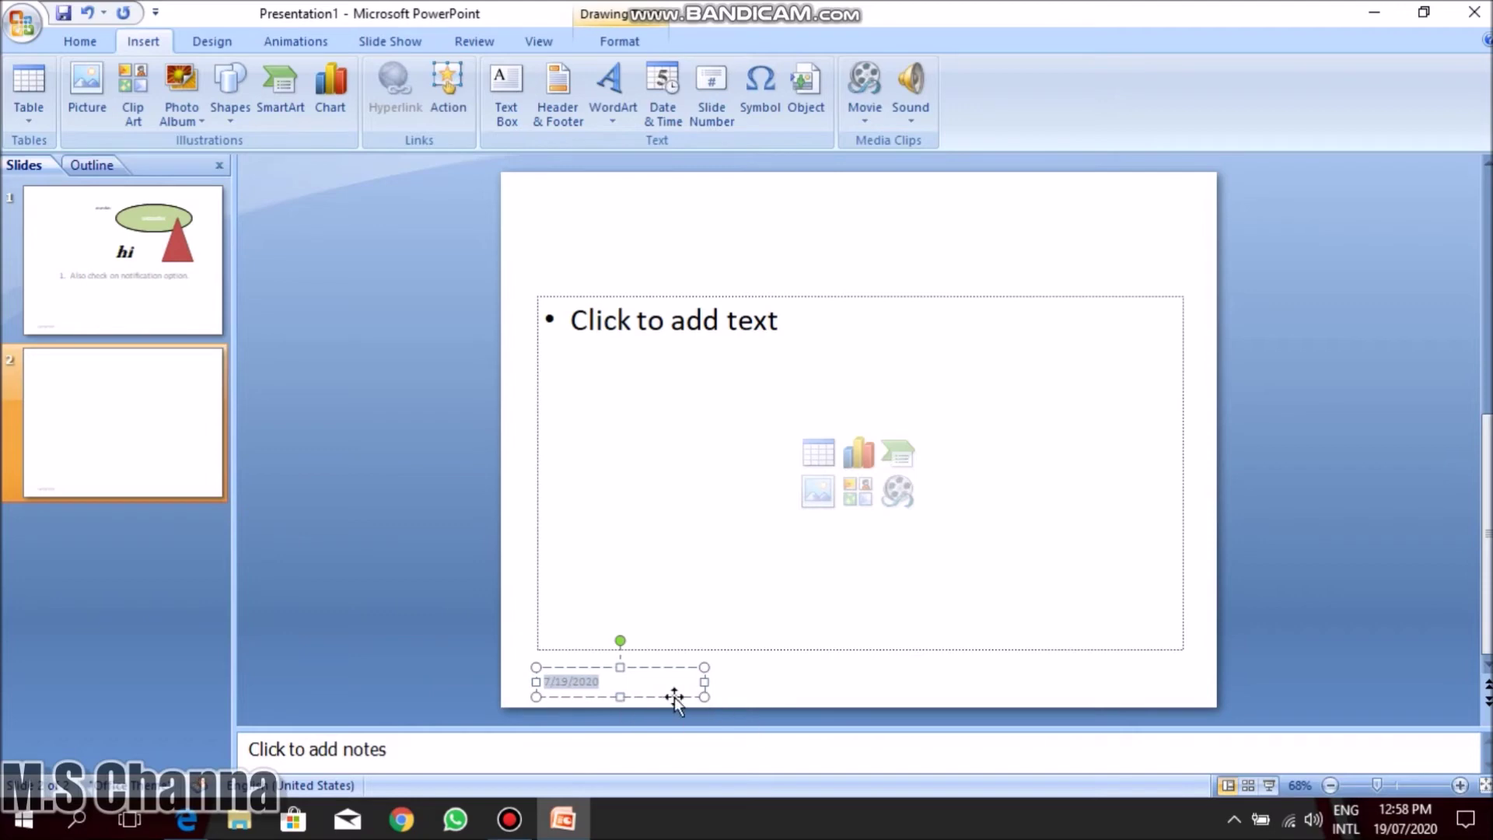
{"action": "left_click_drag", "start_coordinate": [674, 696], "coordinate": [1053, 703]}
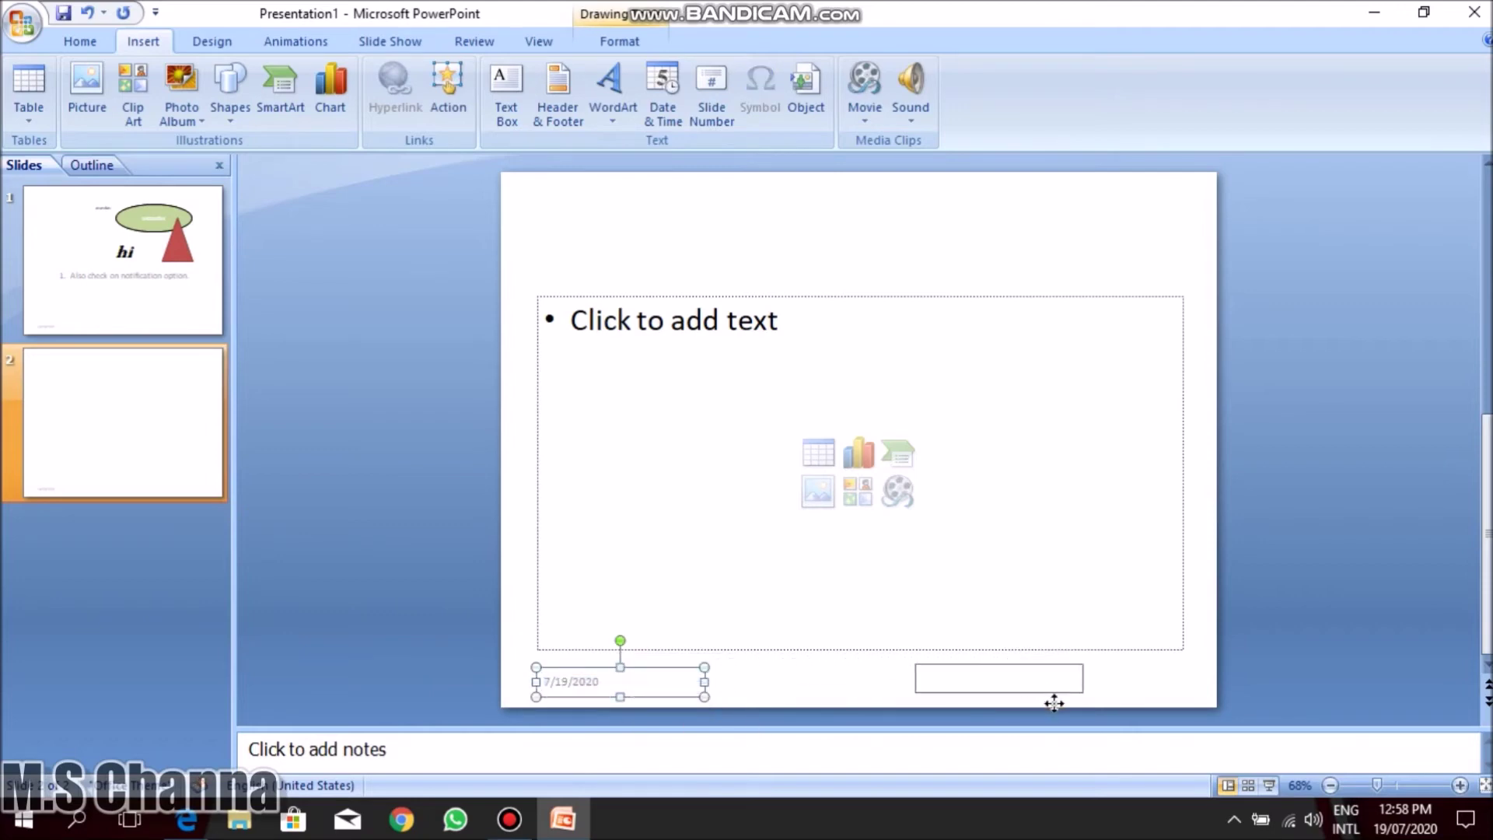
{"action": "left_click", "coordinate": [179, 305]}
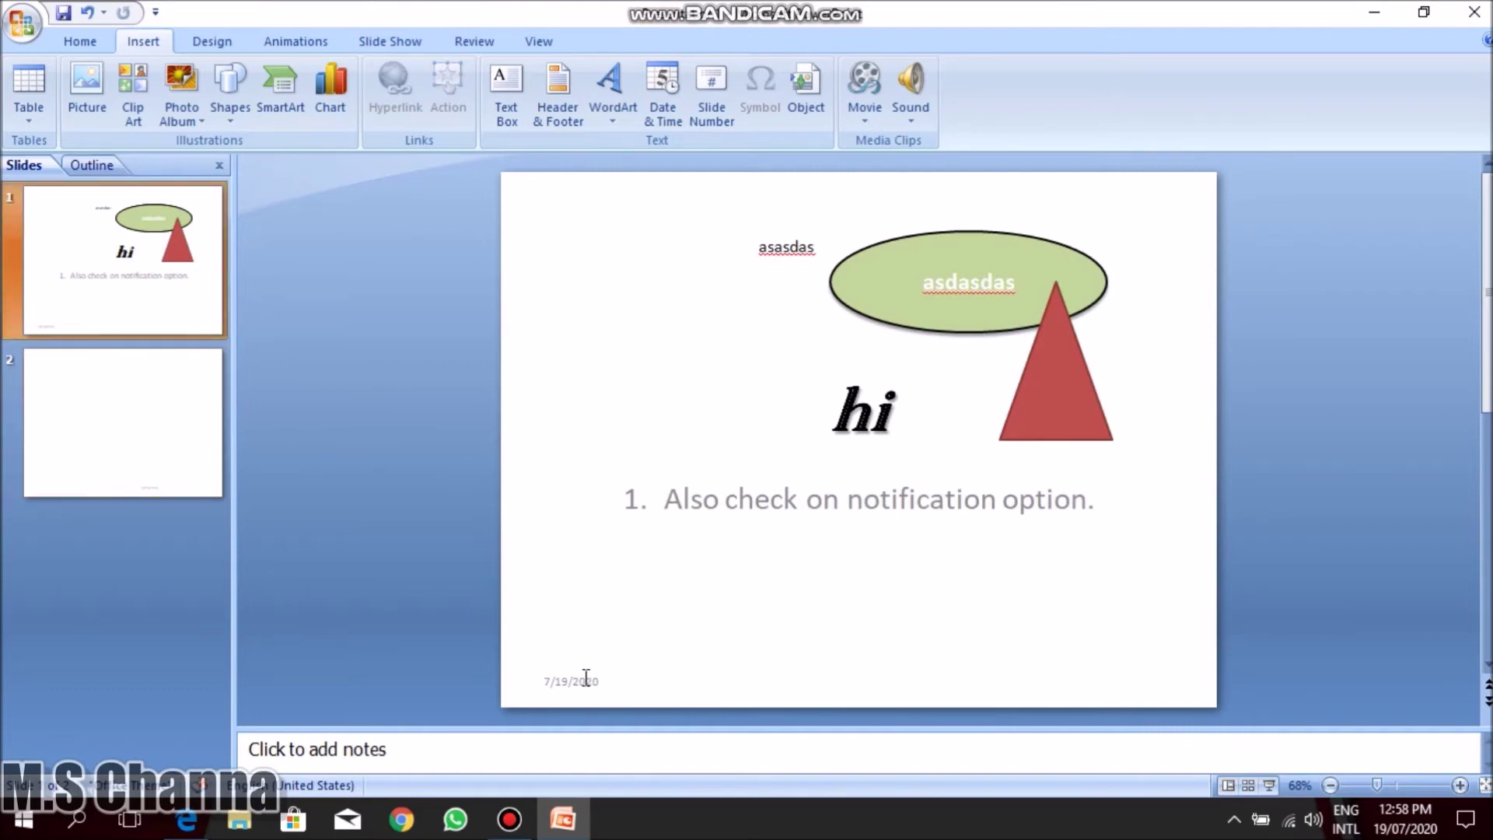
{"action": "left_click", "coordinate": [122, 465]}
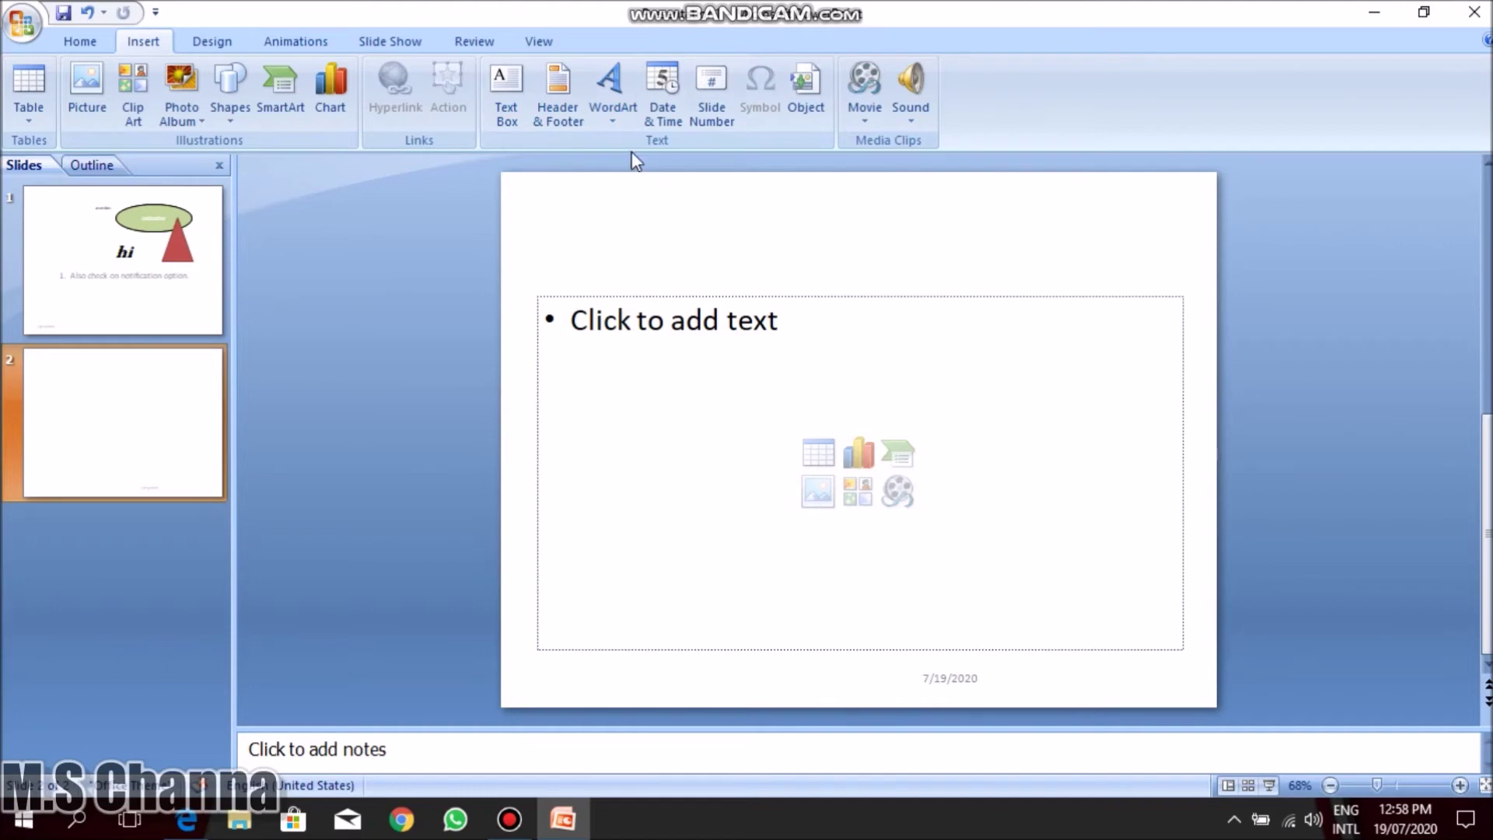
{"action": "left_click", "coordinate": [611, 92]}
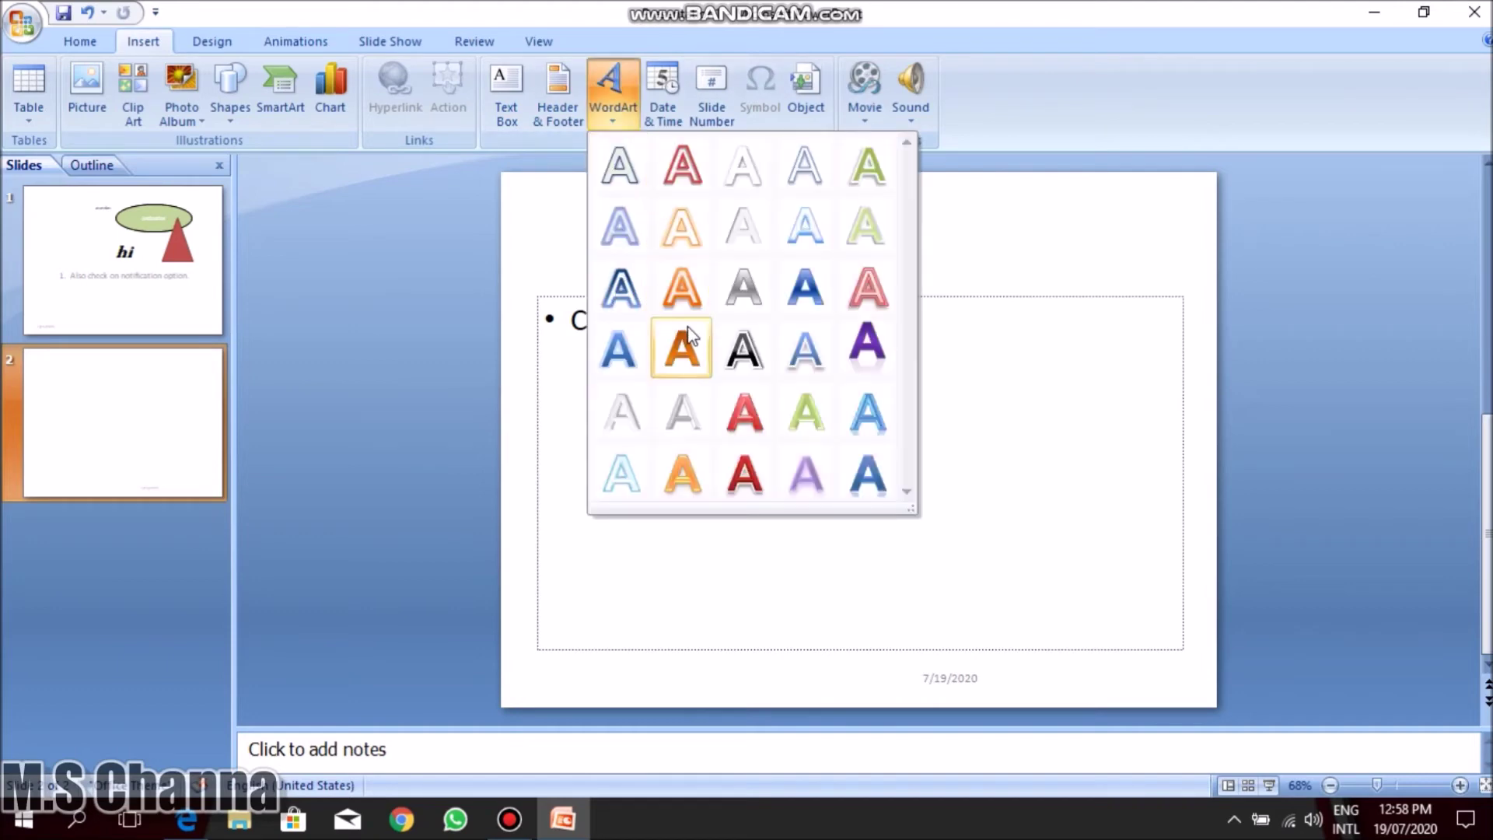
{"action": "left_click", "coordinate": [619, 286]}
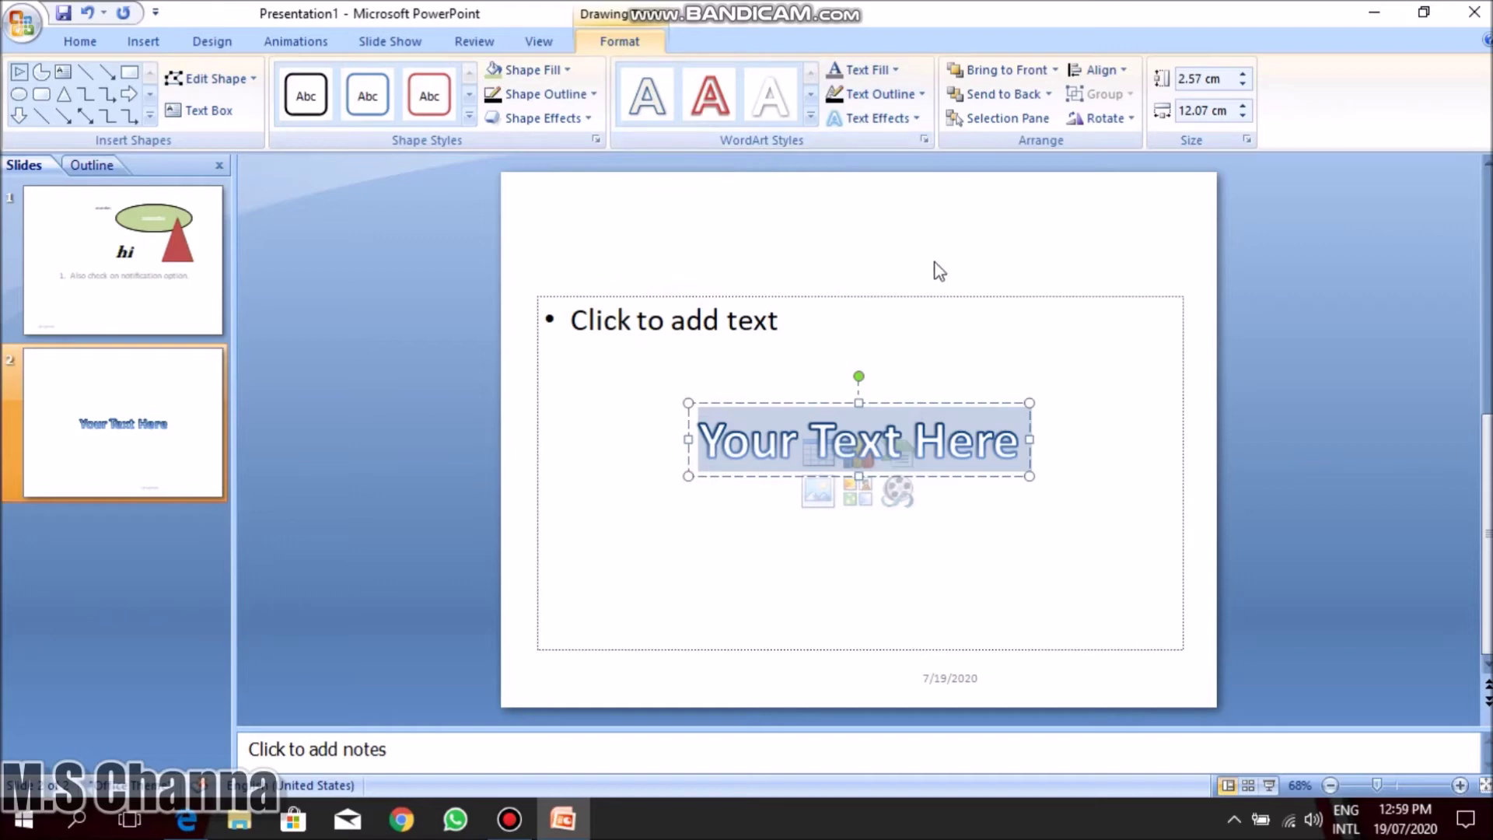
{"action": "key", "text": "ctrl+z"}
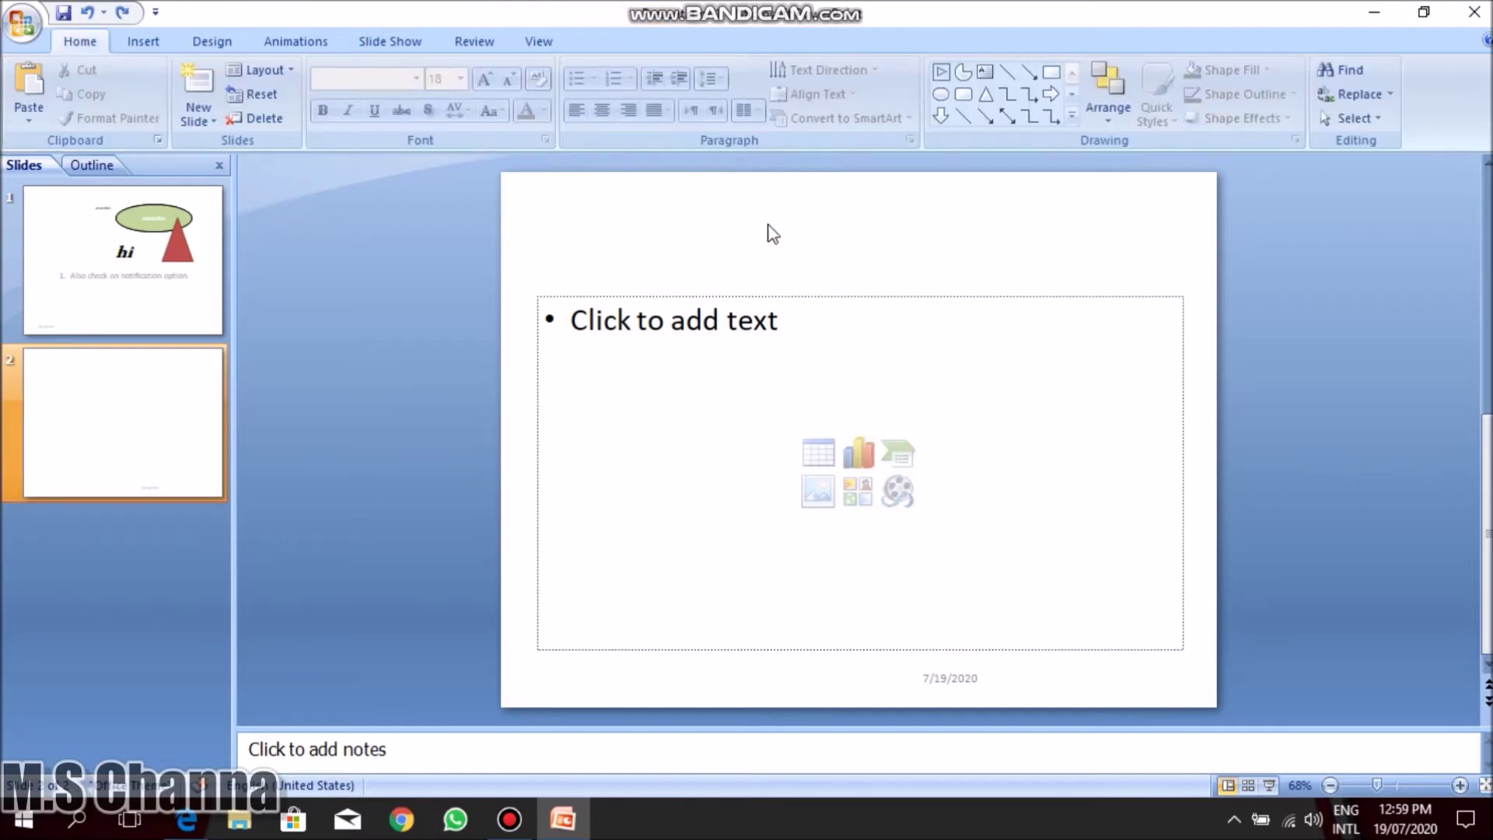
{"action": "left_click", "coordinate": [145, 41]}
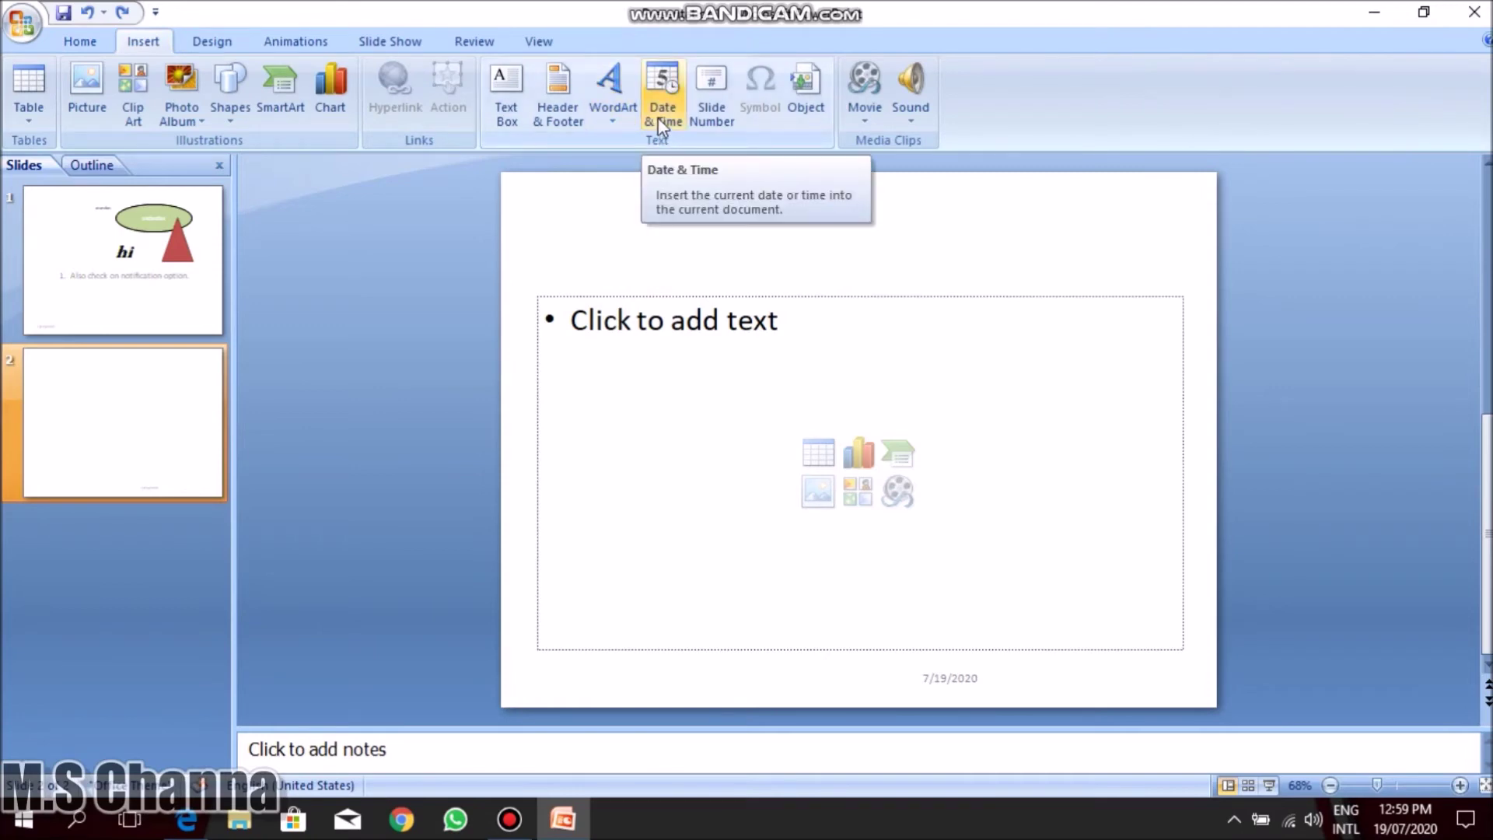
Check Slide number in Header and Footer and apply it to all slides, giving slide 2 the number 2.
{"action": "left_click", "coordinate": [717, 110]}
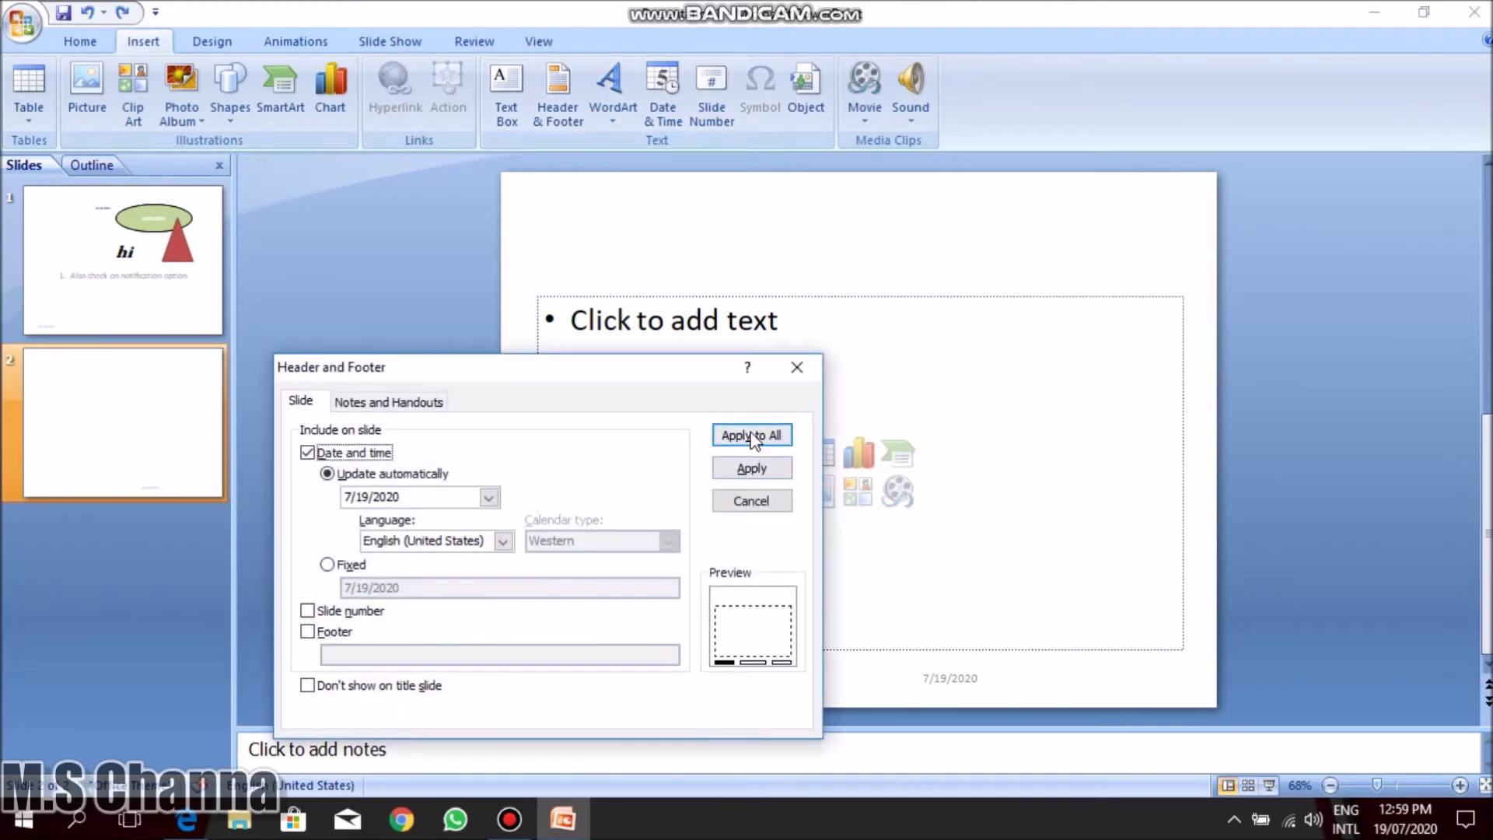
{"action": "left_click", "coordinate": [753, 436]}
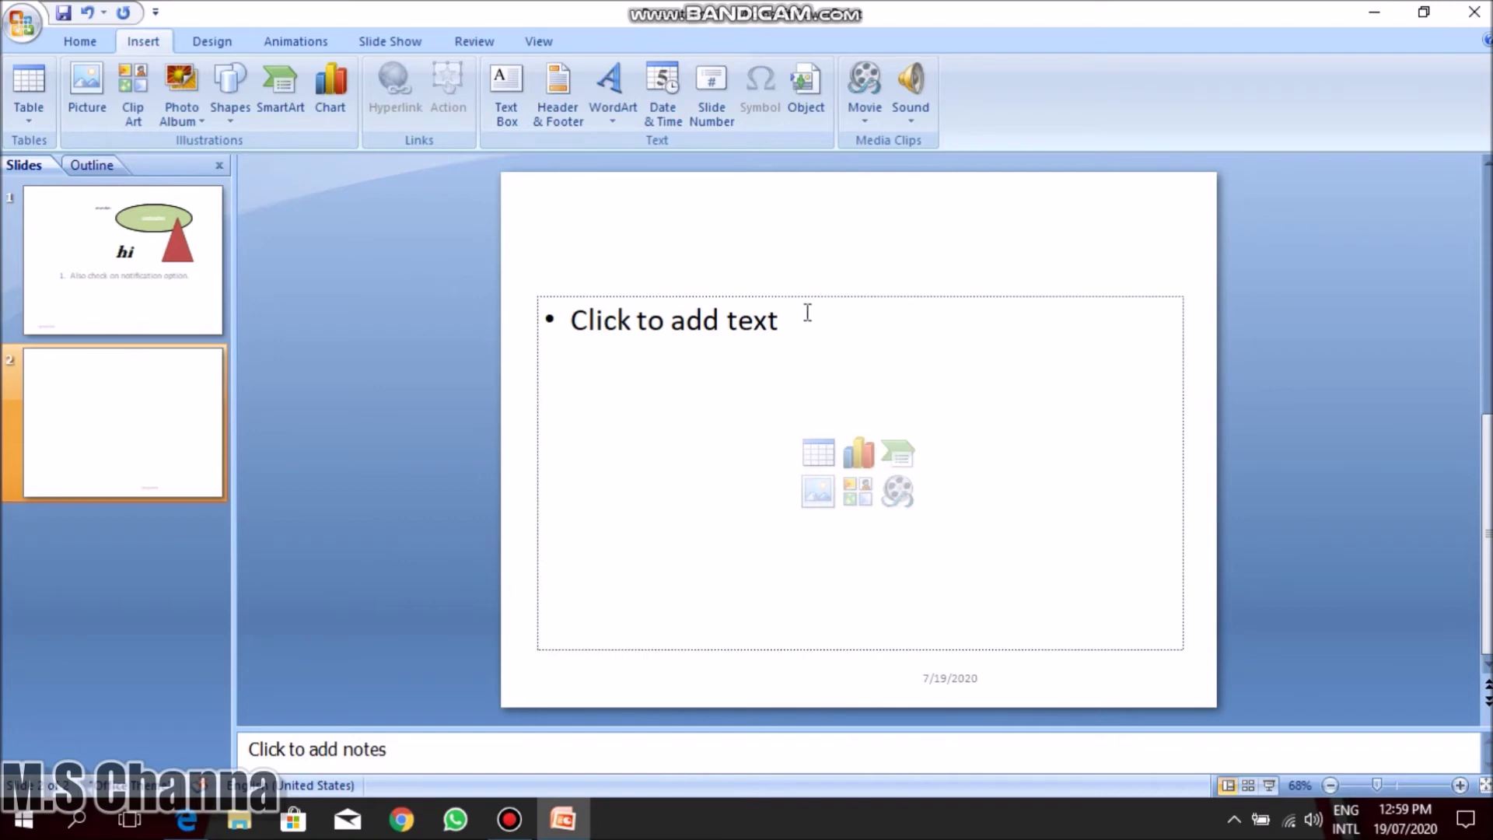
{"action": "left_click", "coordinate": [691, 116]}
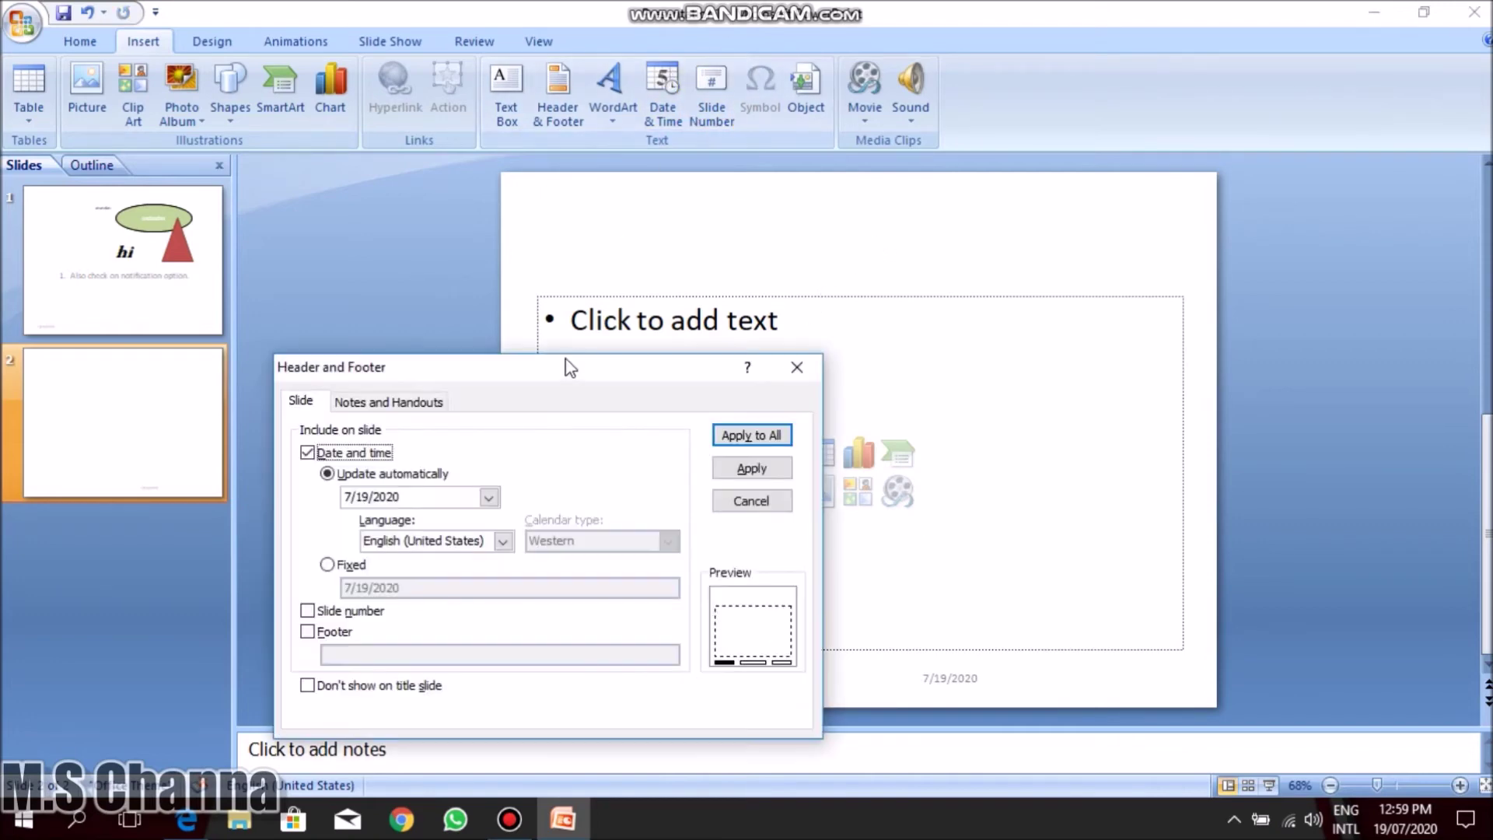
{"action": "left_click", "coordinate": [308, 612]}
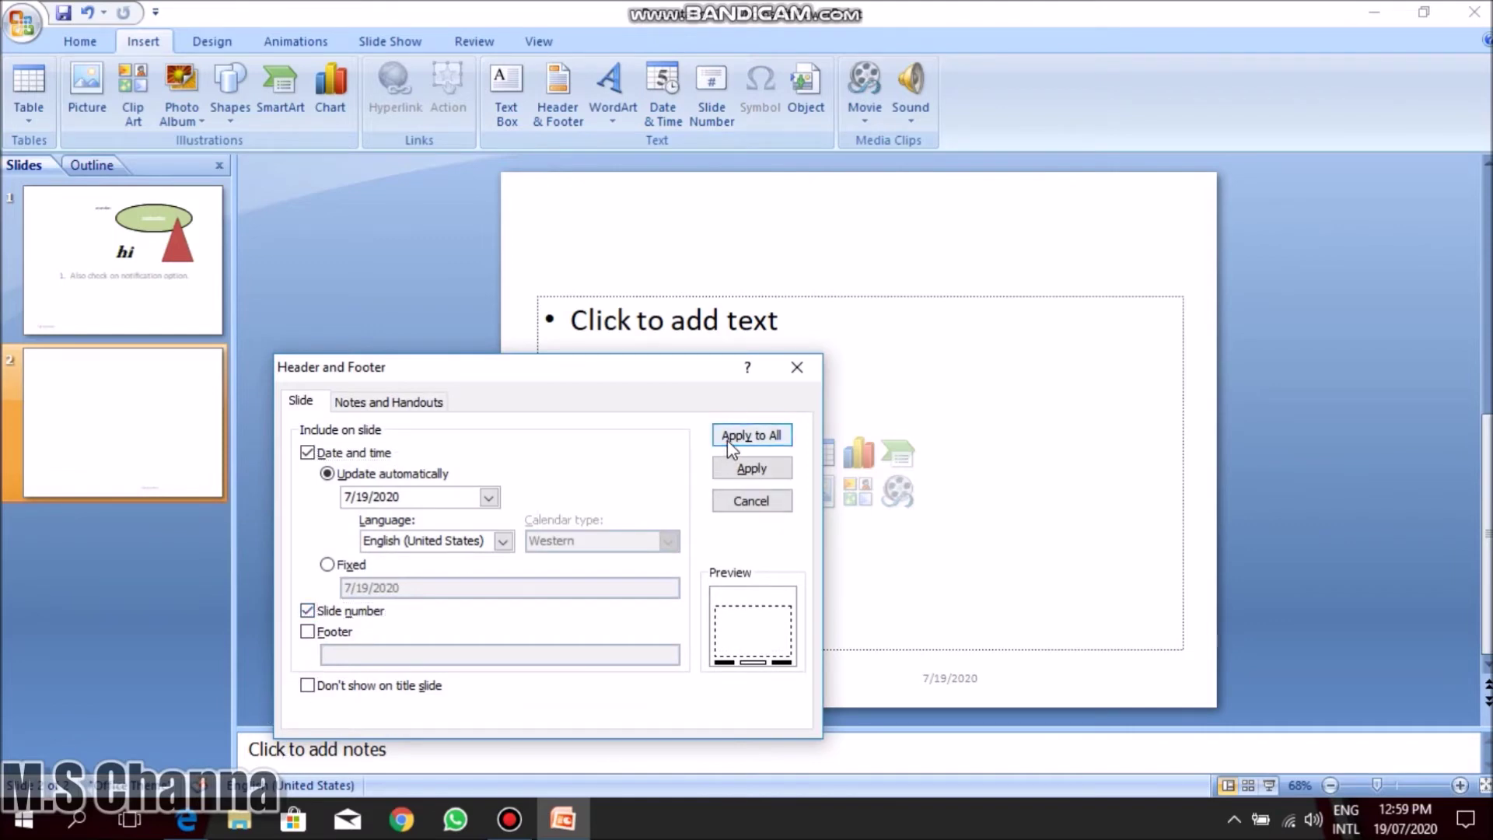
{"action": "left_click", "coordinate": [726, 437]}
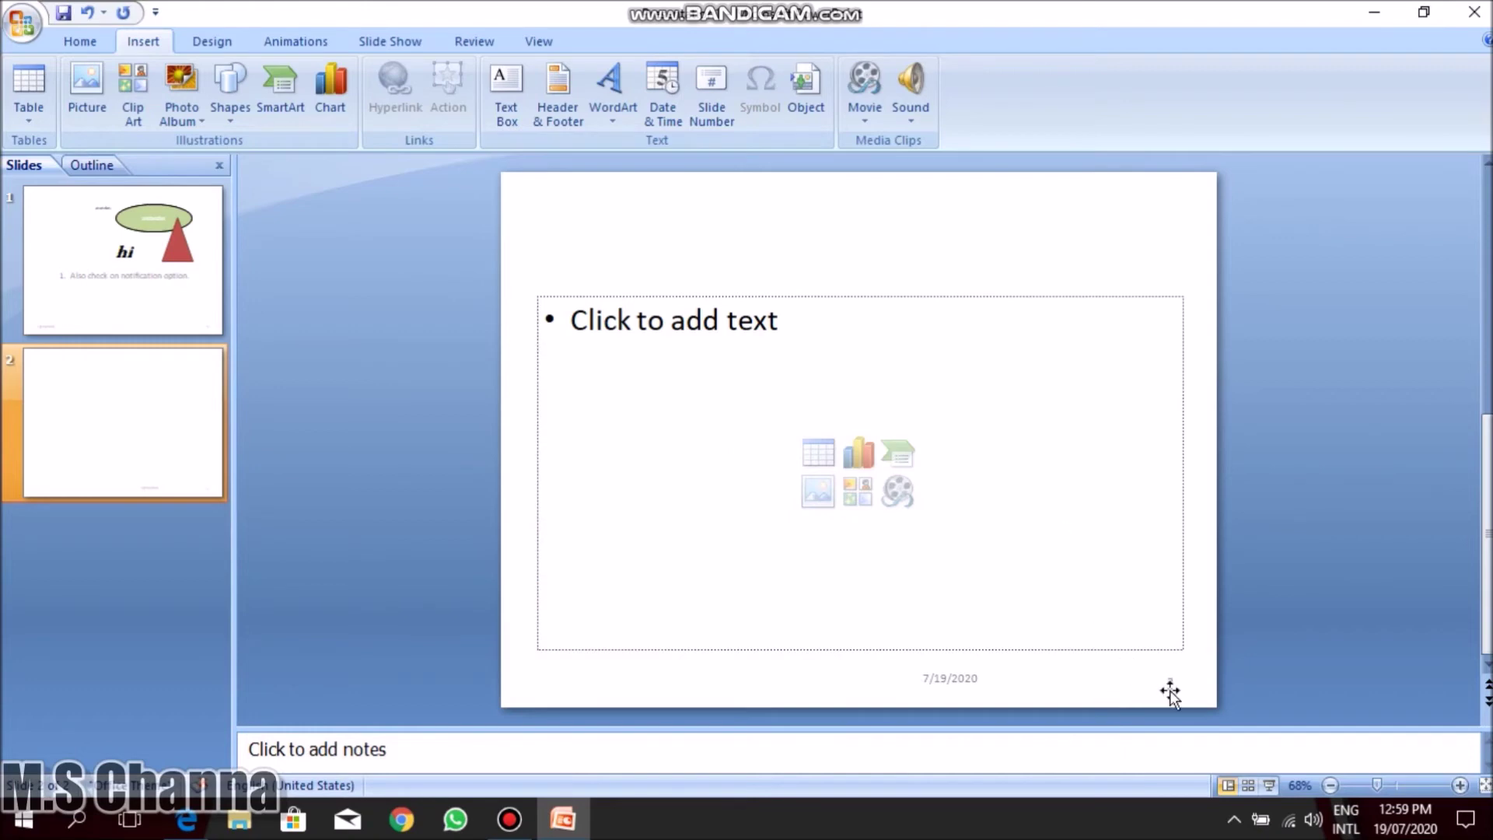
{"action": "left_click", "coordinate": [818, 114]}
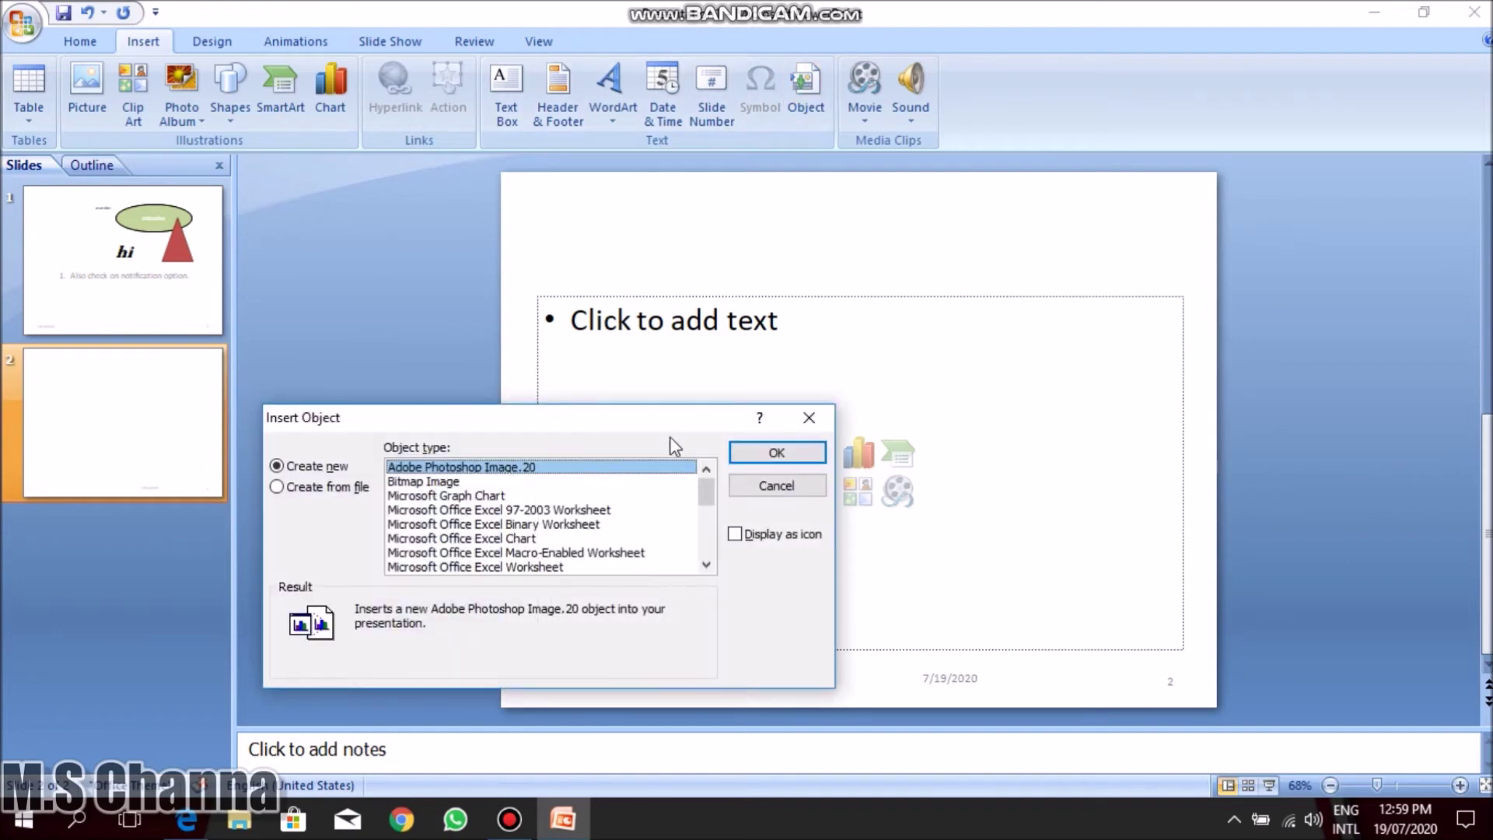
Insert a Microsoft Office Word Document object on slide 2, type and undo 'sf', then exit it.
{"action": "left_click_drag", "start_coordinate": [717, 503], "coordinate": [709, 544]}
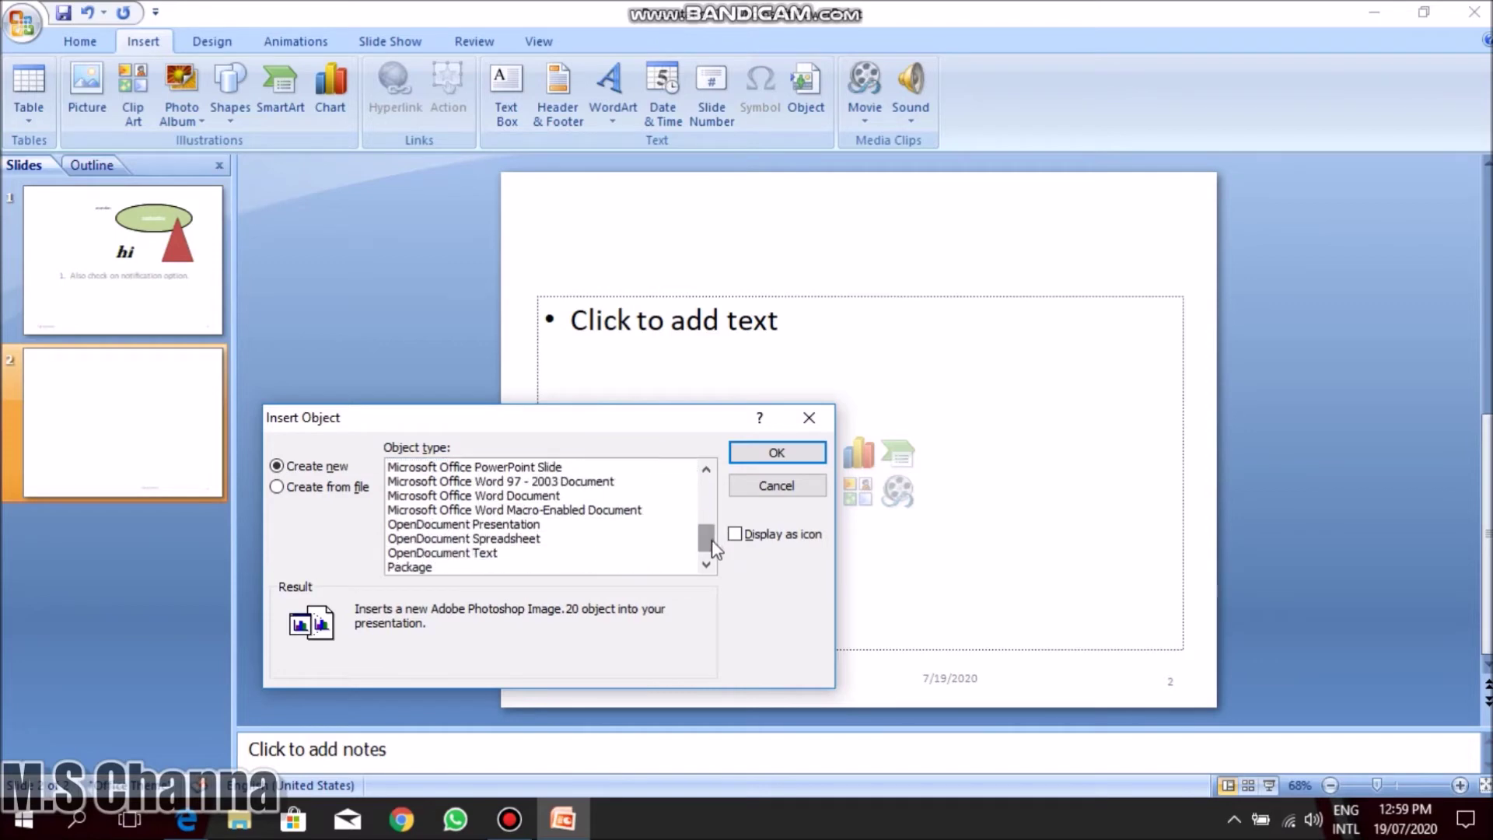
{"action": "left_click", "coordinate": [675, 498]}
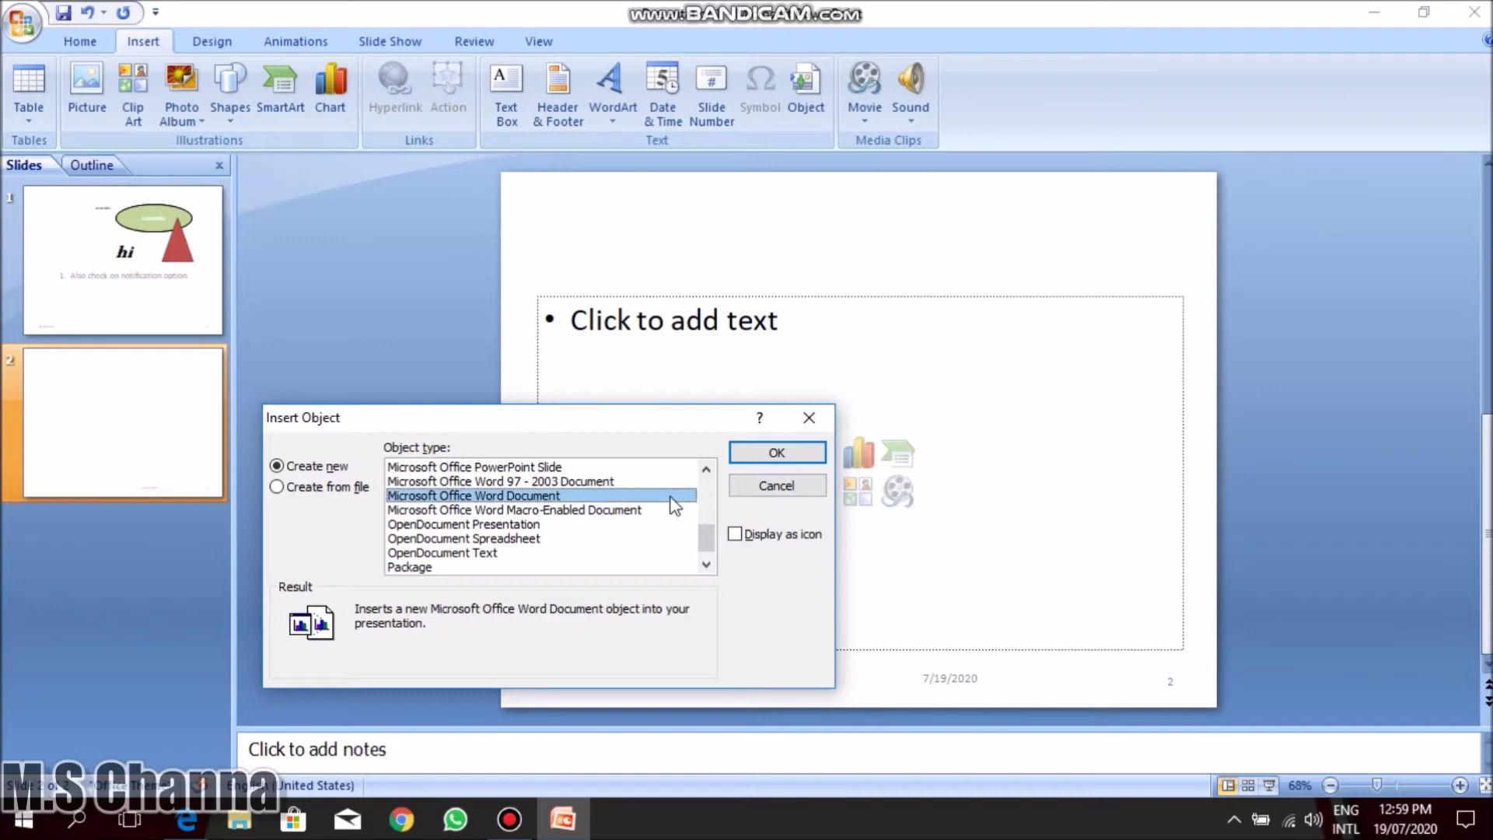
{"action": "double_click", "coordinate": [669, 495]}
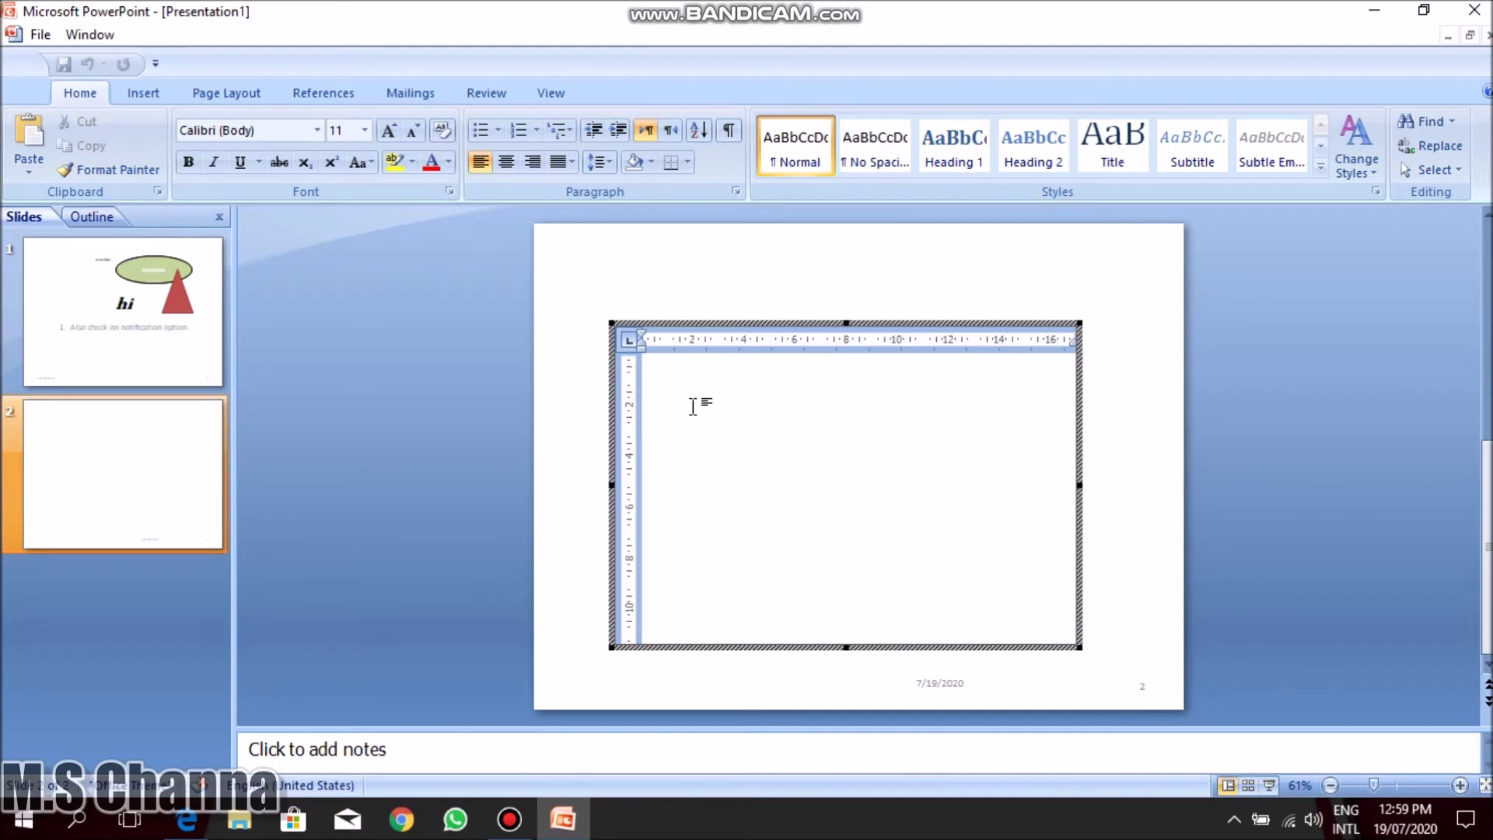
{"action": "type", "text": "sfdfdfsdf"}
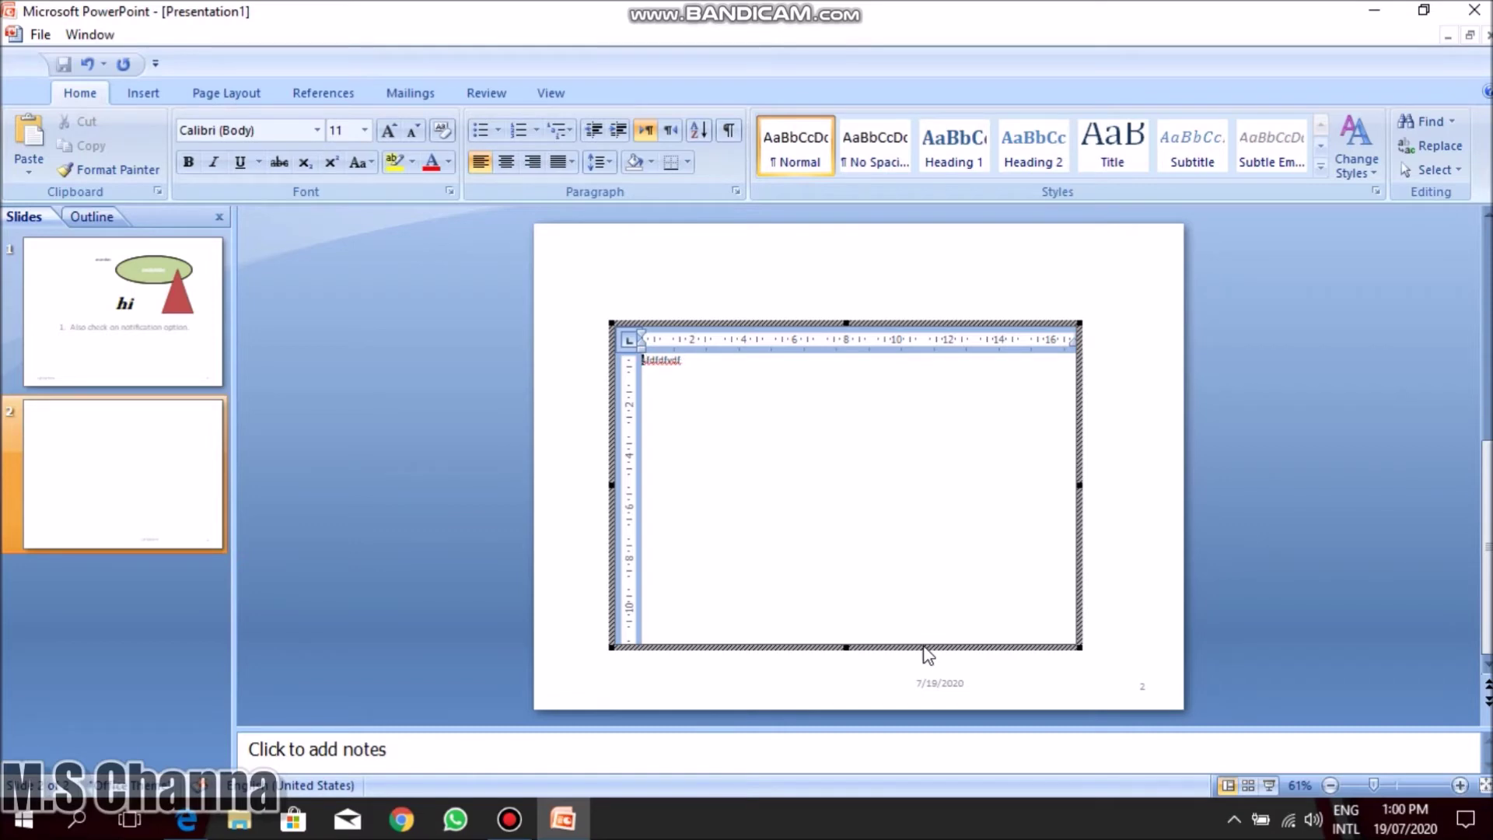
{"action": "key", "text": "ctrl+z"}
{"action": "left_click", "coordinate": [922, 657]}
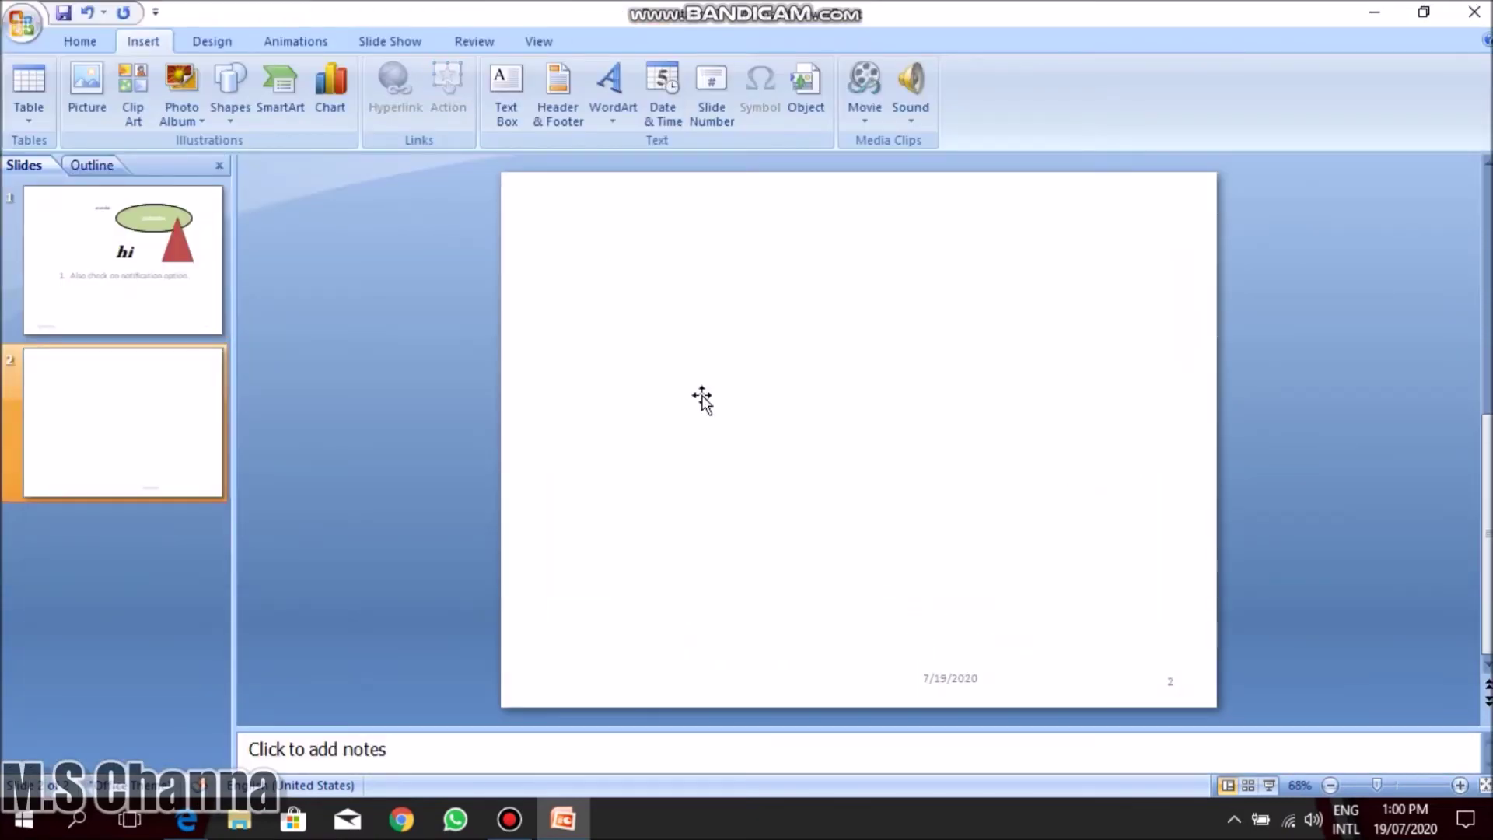
Insert a sound file from the naat folder on slide 2, set to play automatically.
{"action": "left_click", "coordinate": [864, 118]}
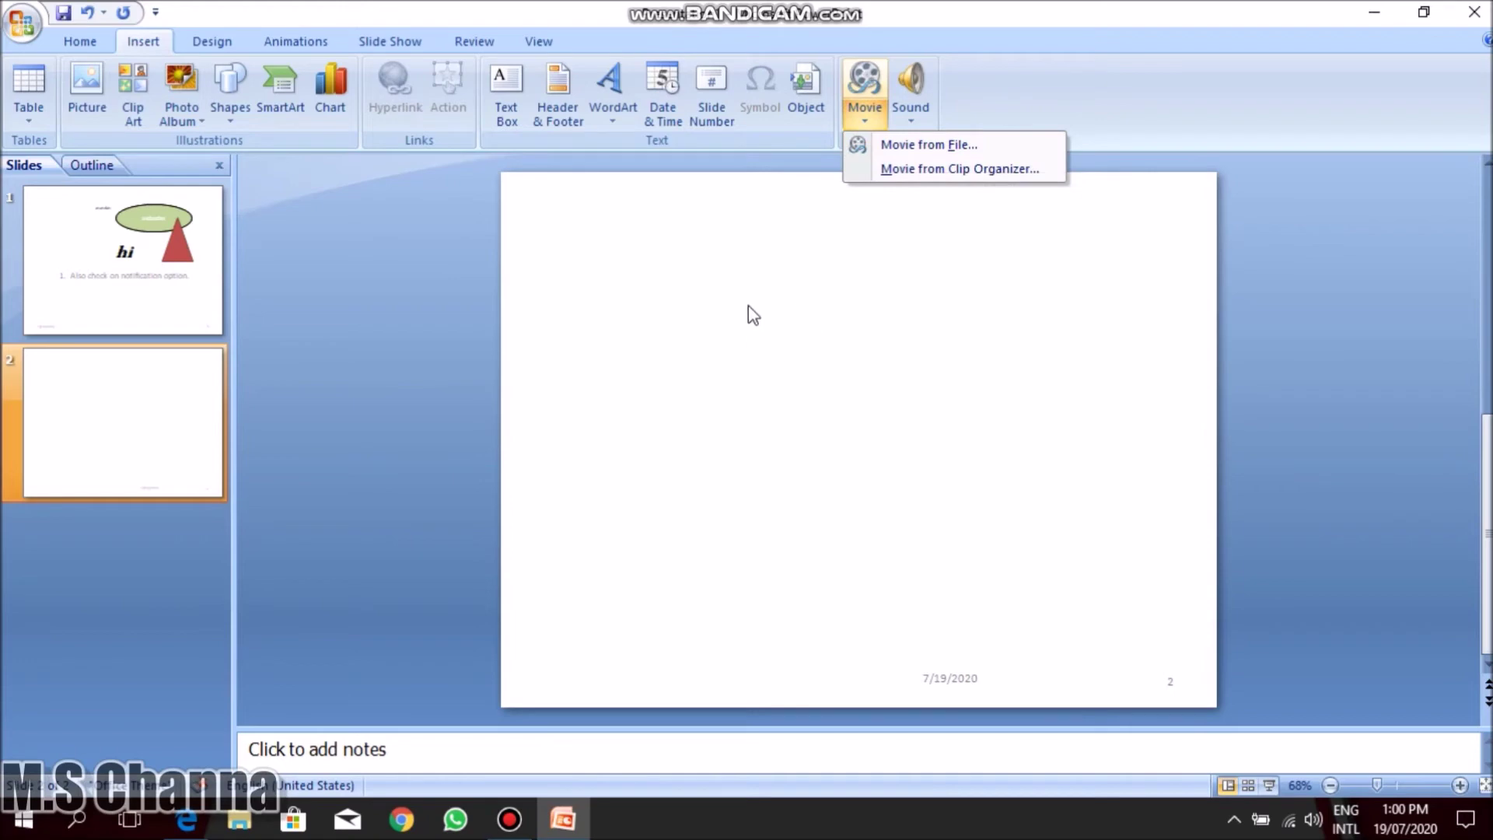
{"action": "left_click", "coordinate": [916, 117]}
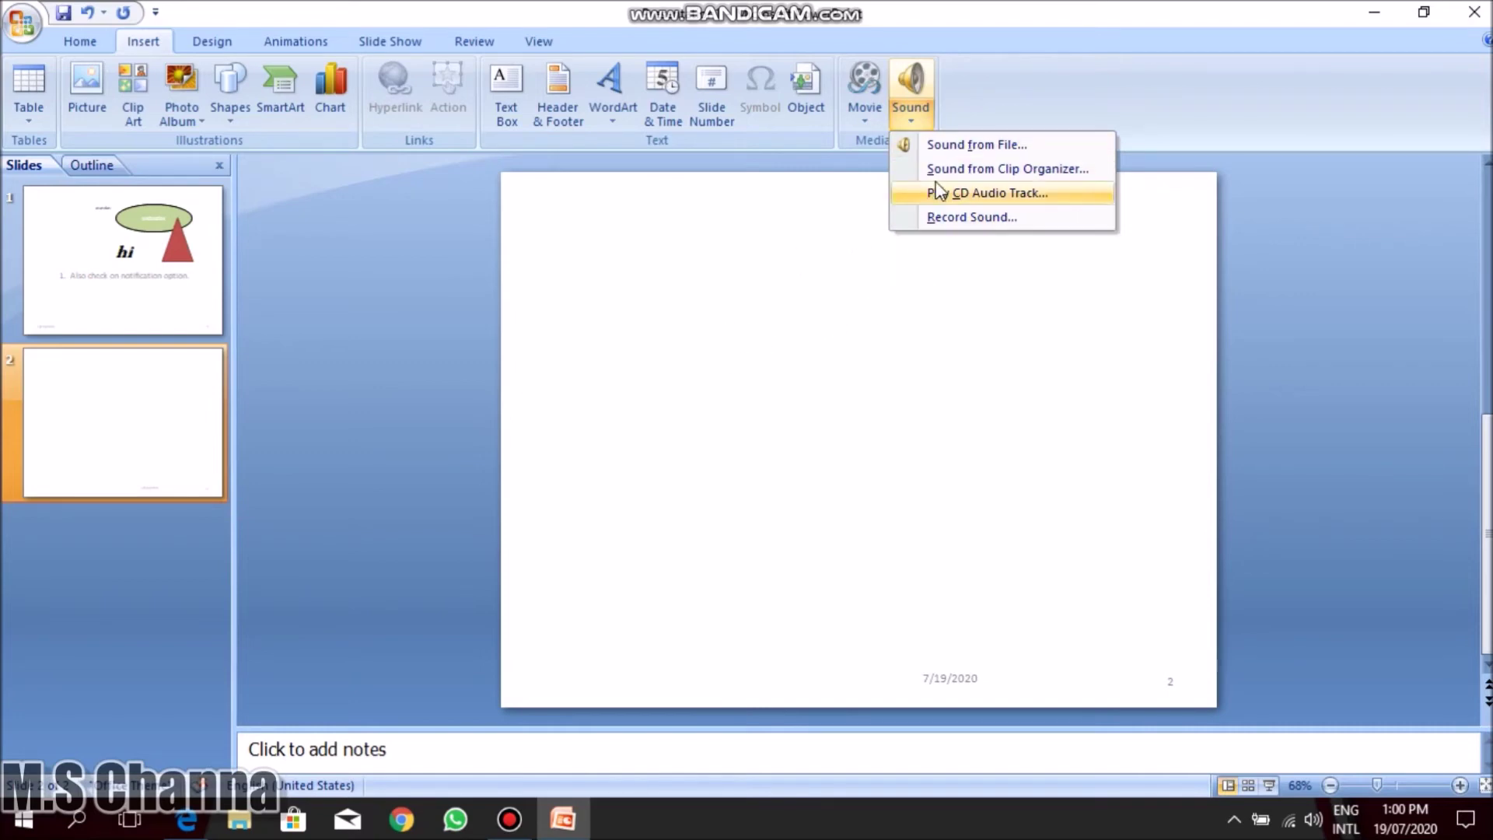
{"action": "left_click", "coordinate": [942, 155]}
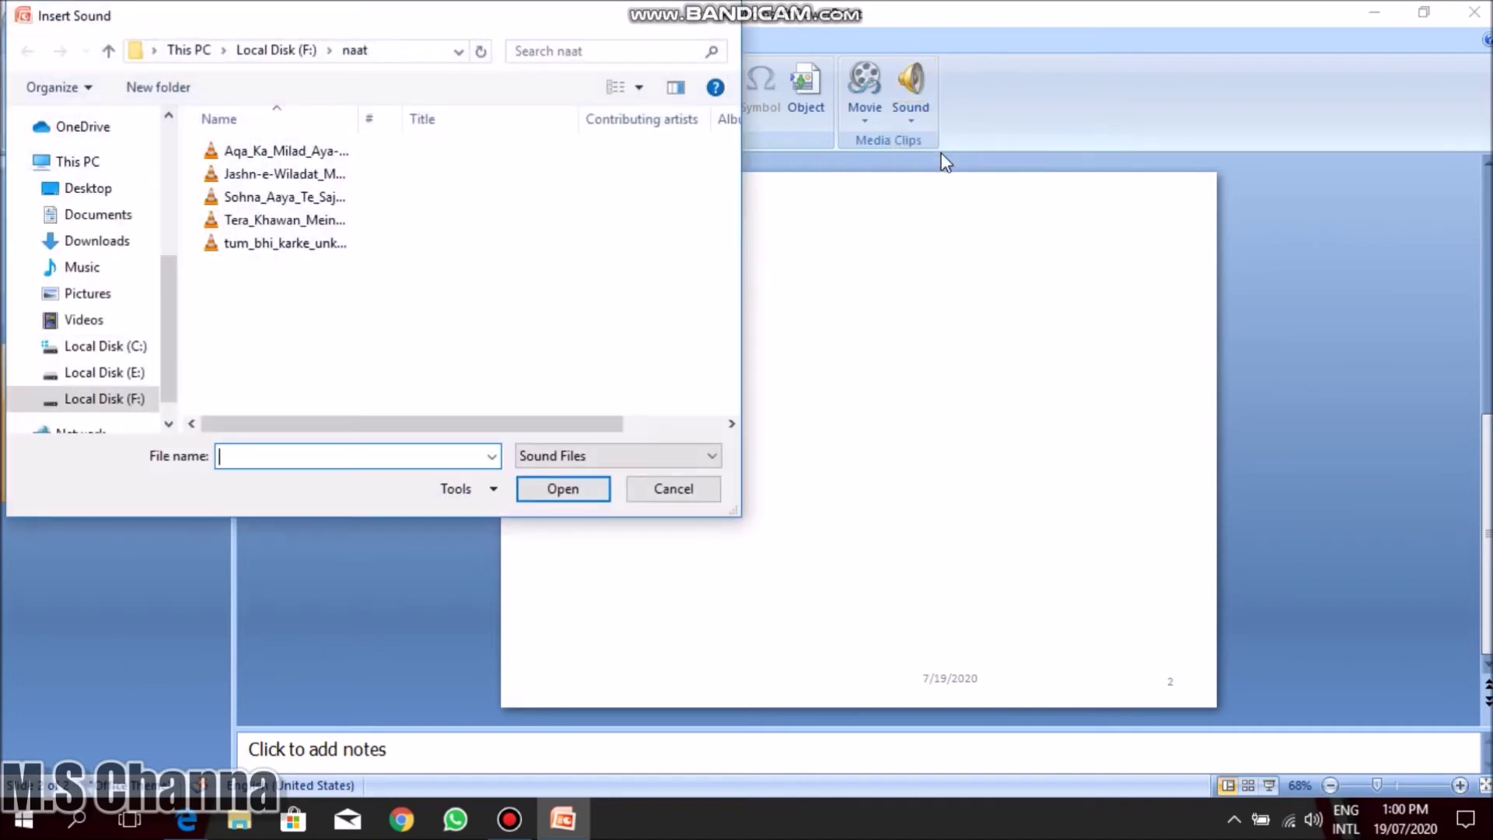
{"action": "double_click", "coordinate": [288, 225]}
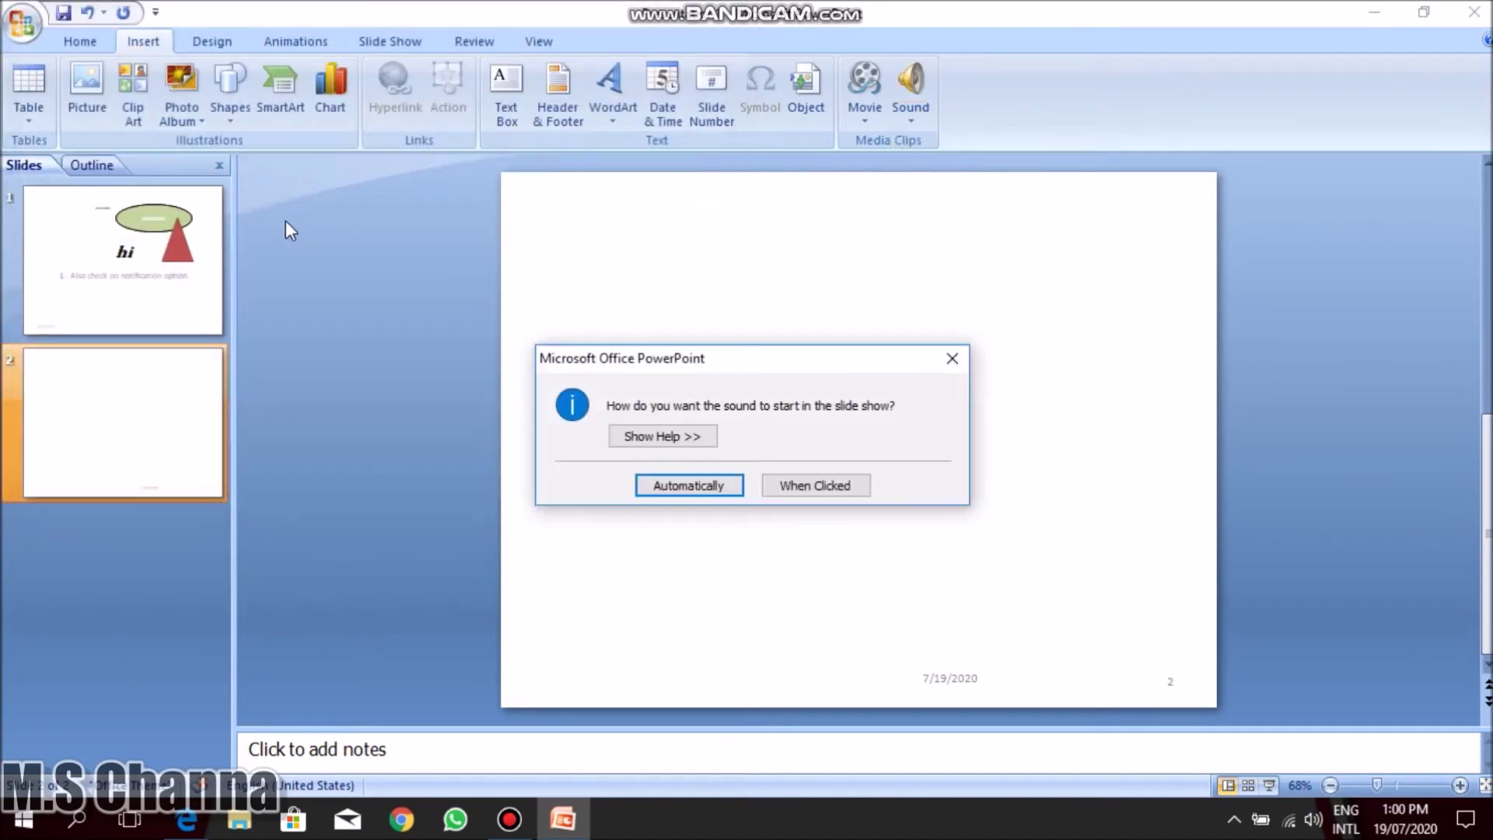
{"action": "left_click", "coordinate": [683, 486]}
{"action": "left_click", "coordinate": [995, 439]}
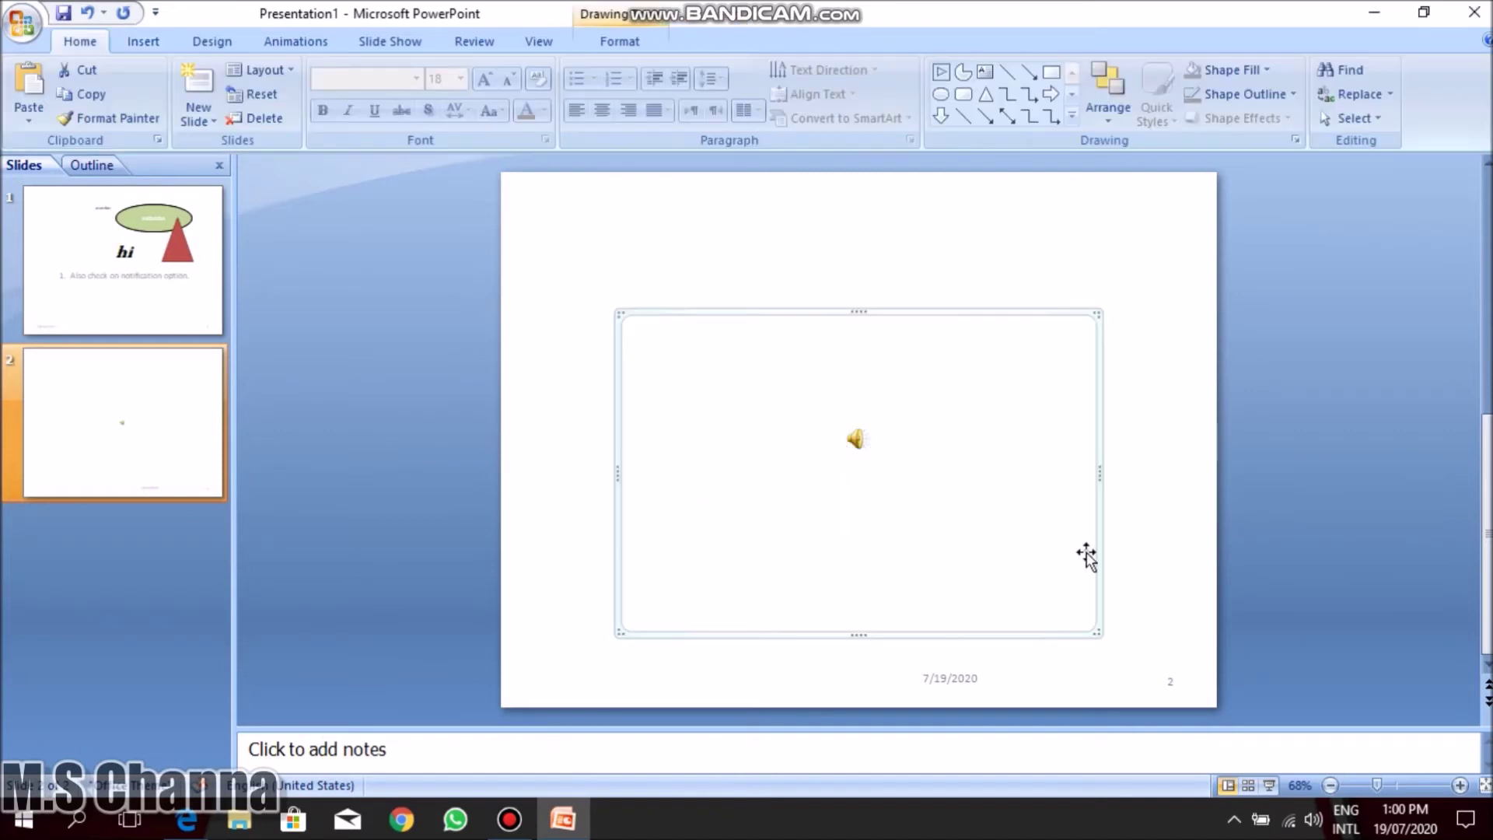
Preview slide 2 in the slide show, then delete the sound icon.
{"action": "left_click", "coordinate": [1270, 785]}
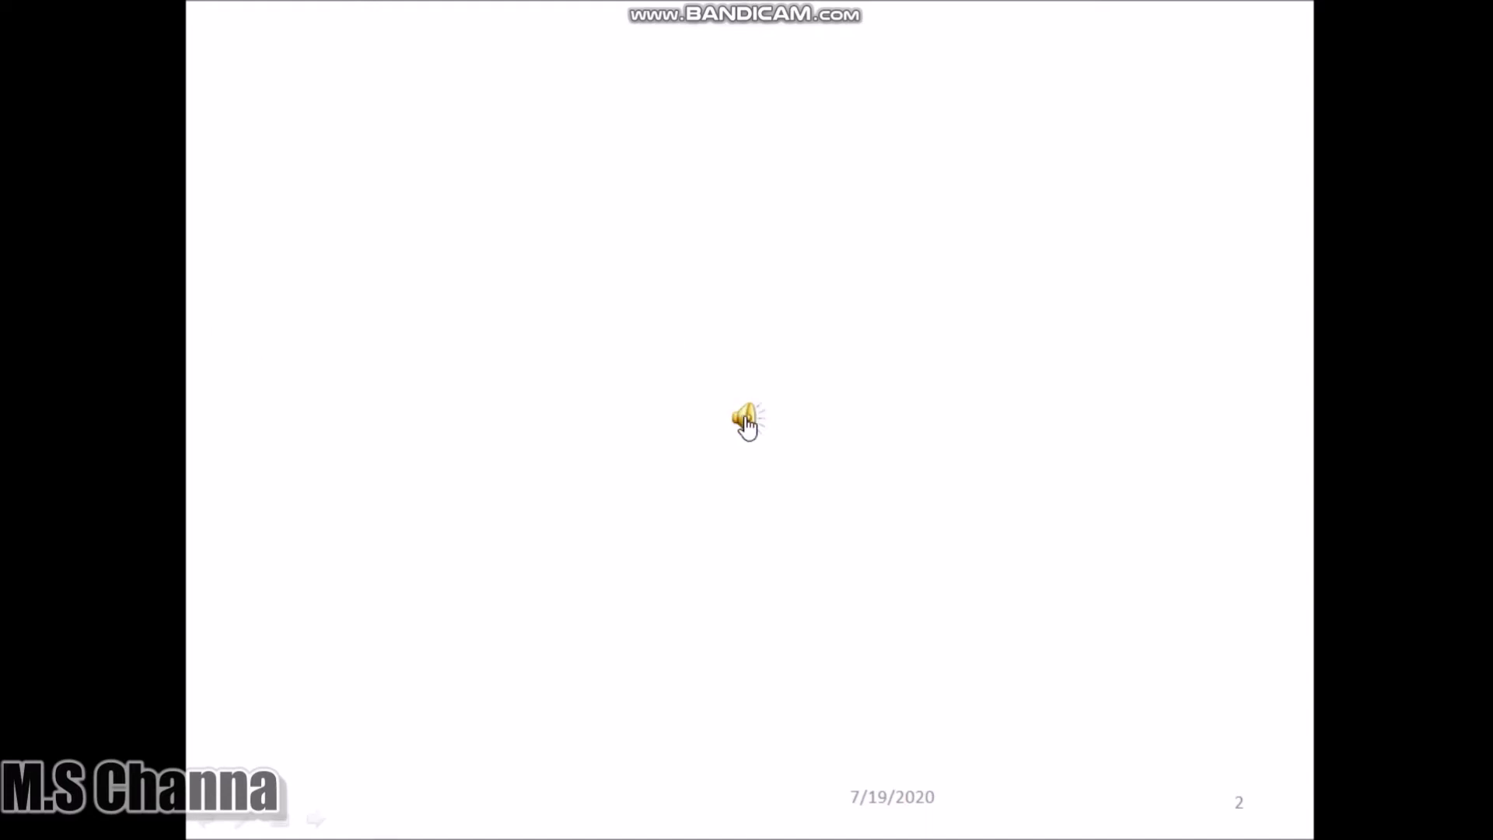
{"action": "key", "text": "Escape"}
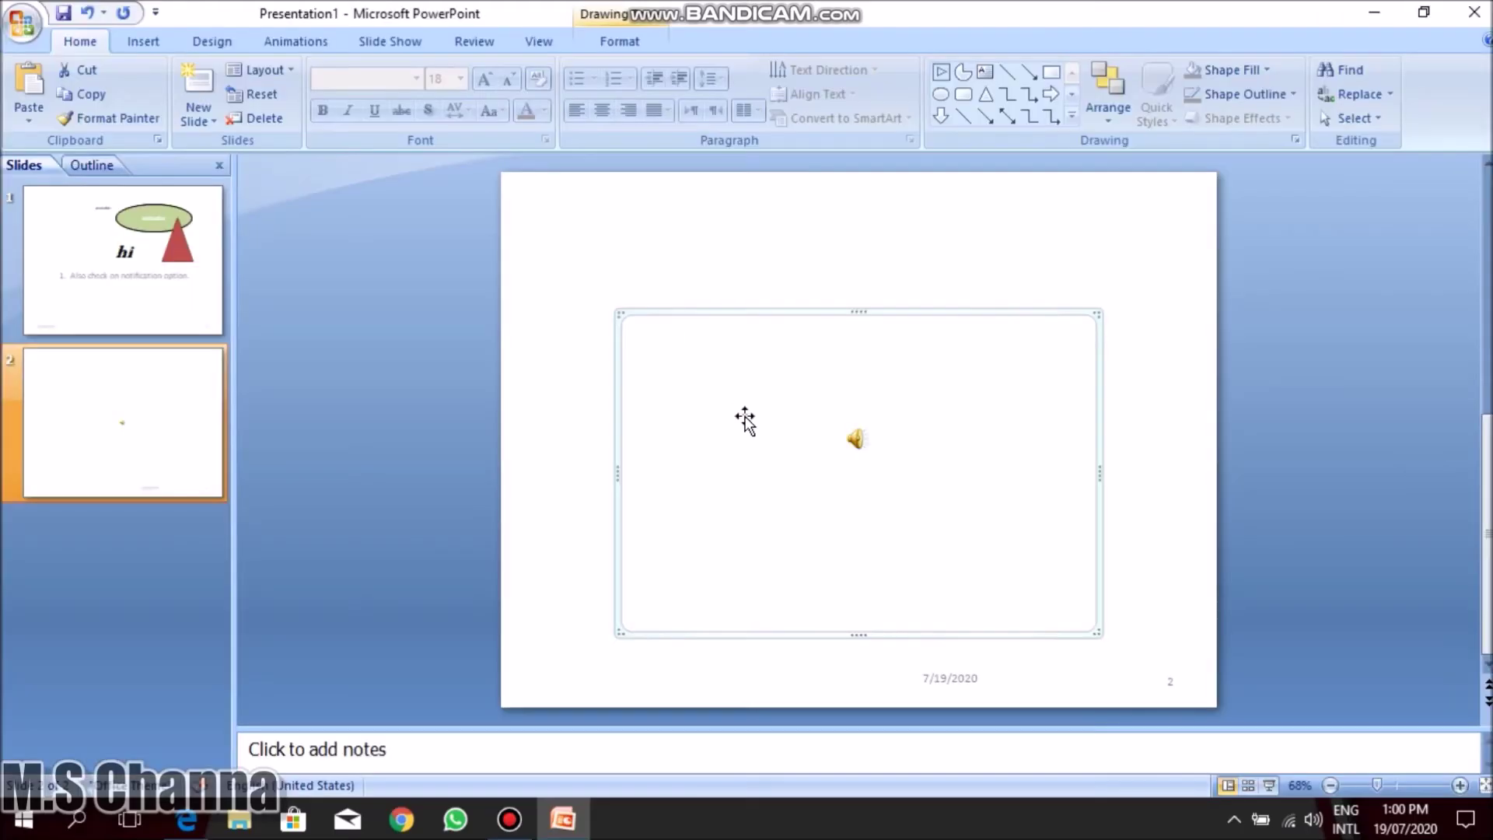
{"action": "left_click", "coordinate": [747, 218]}
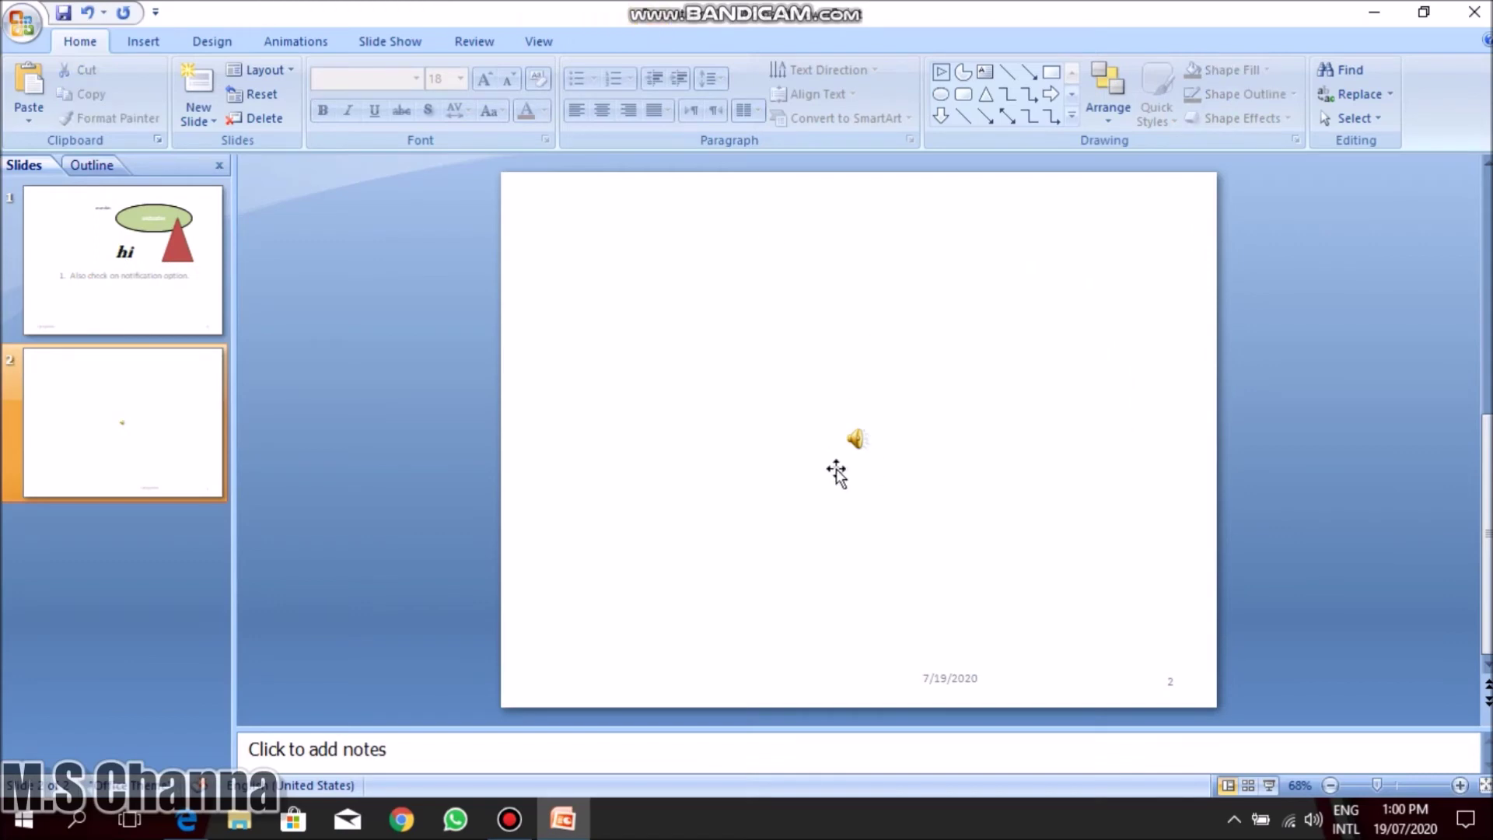
{"action": "left_click", "coordinate": [859, 437]}
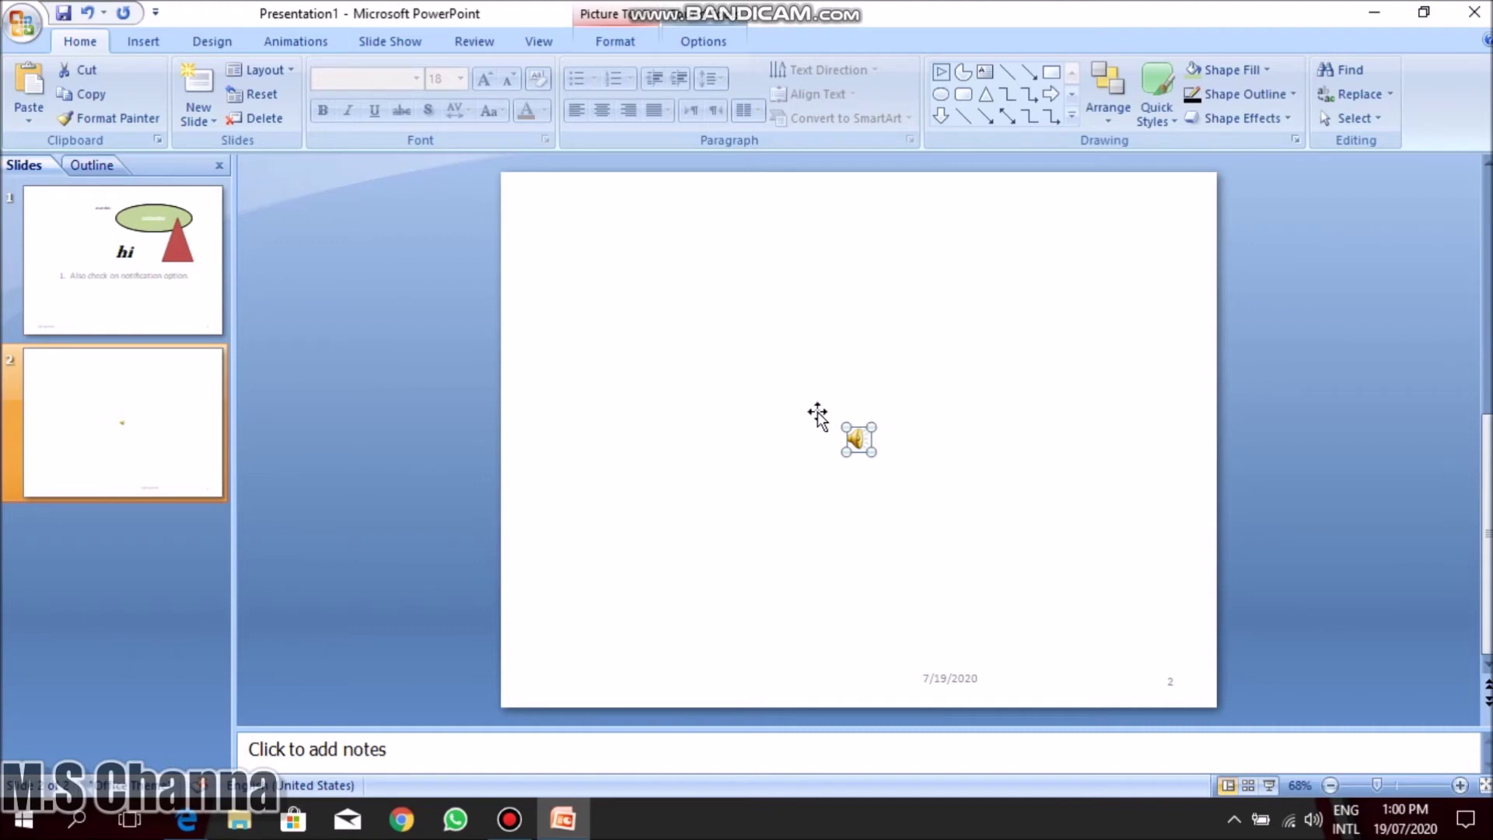
{"action": "key", "text": "Delete"}
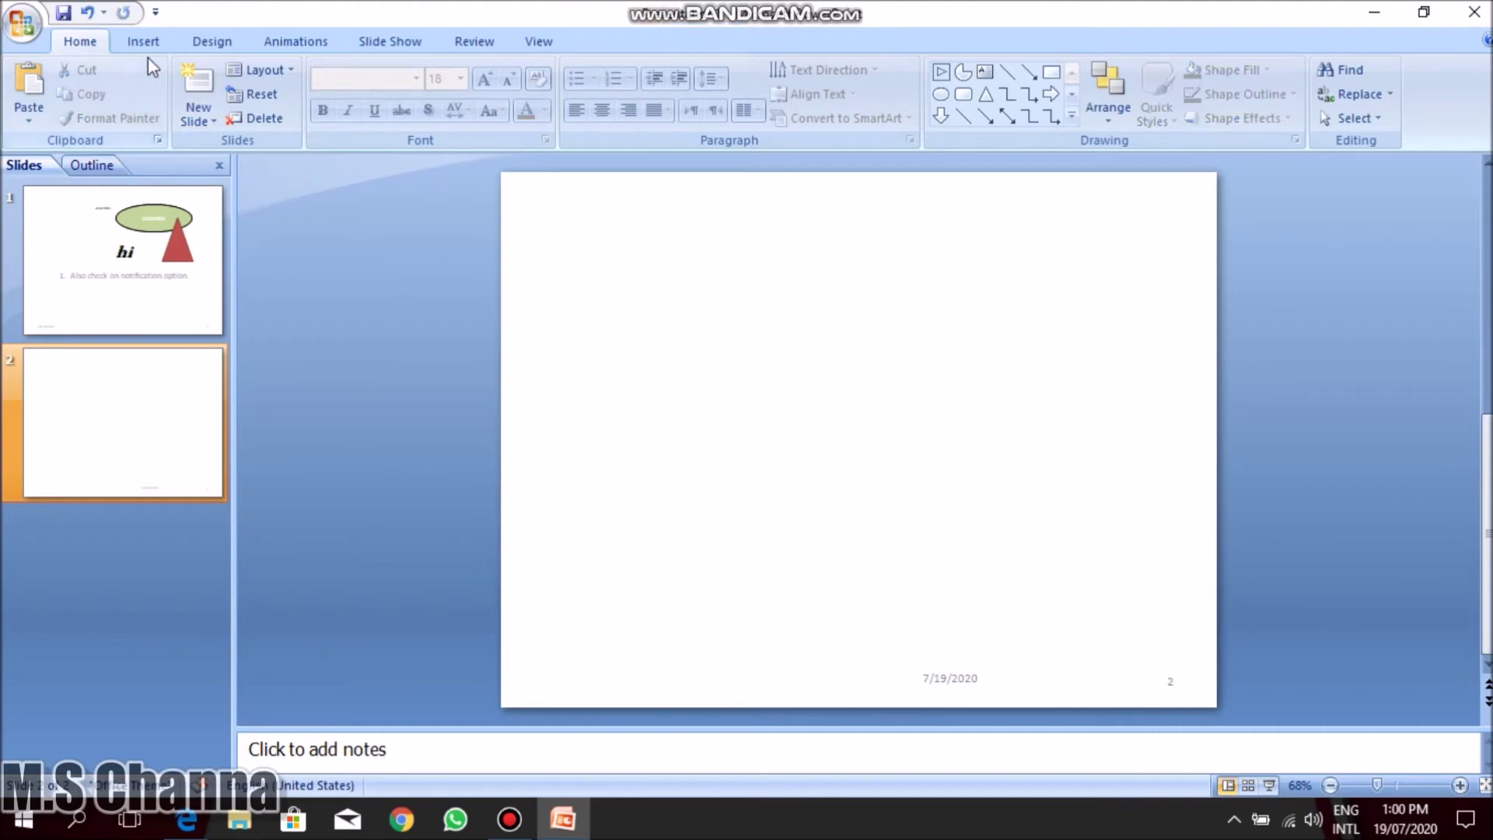
{"action": "left_click", "coordinate": [145, 44]}
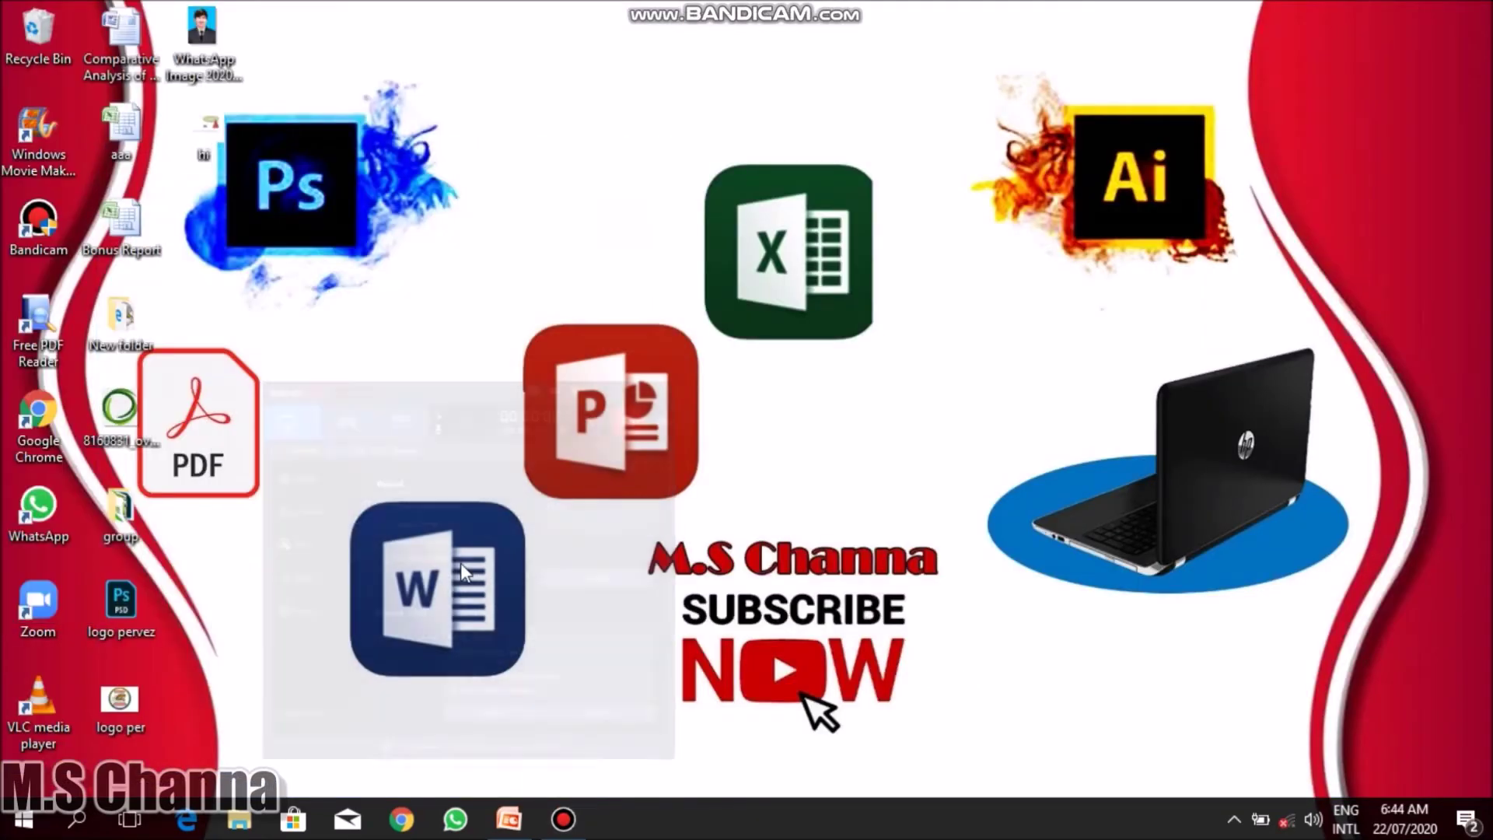
Restore PowerPoint from the taskbar and show the Design tab's themes.
{"action": "left_click", "coordinate": [512, 817]}
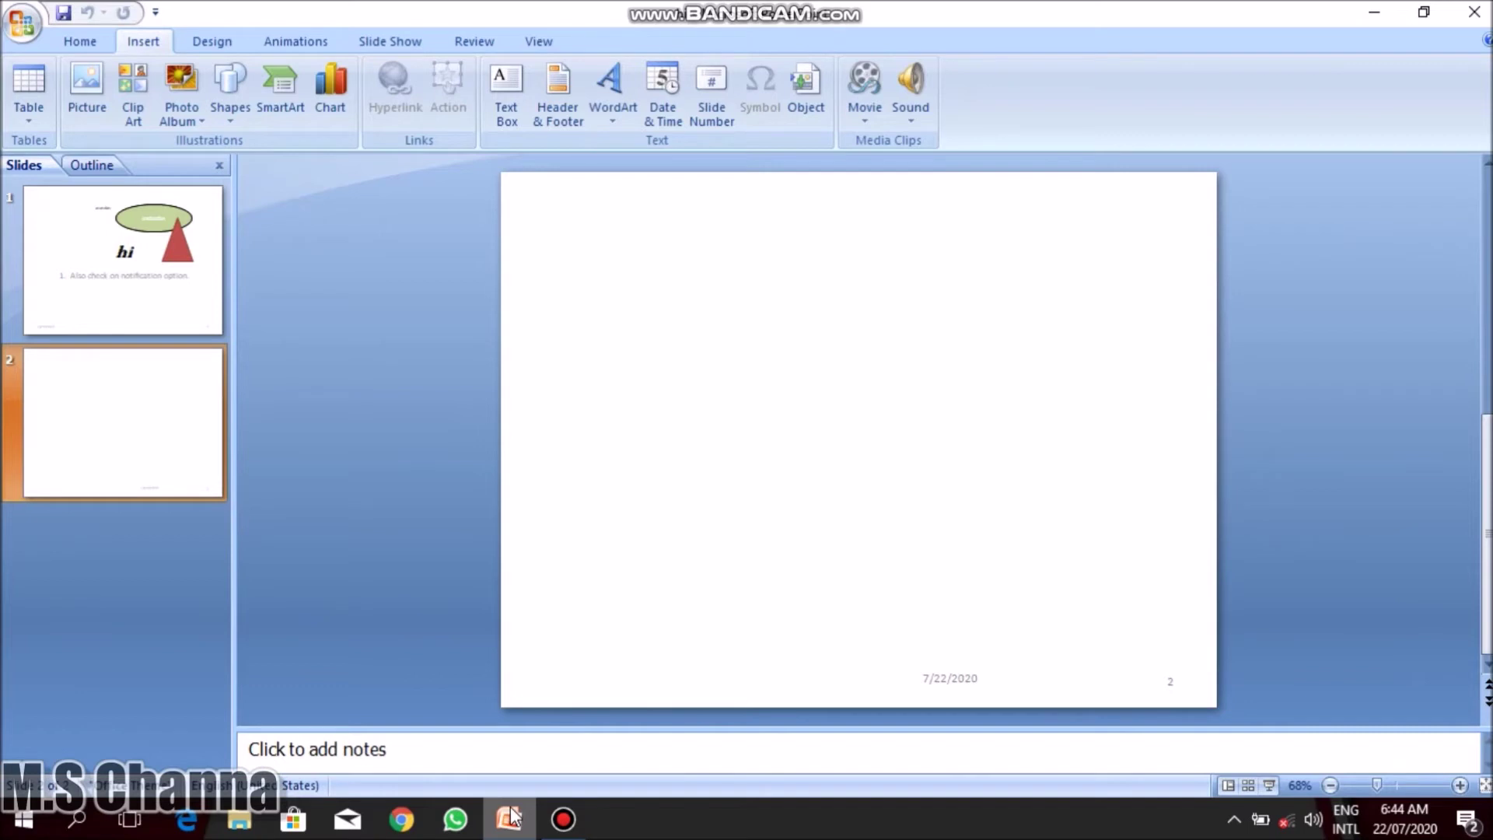
{"action": "left_click", "coordinate": [195, 35]}
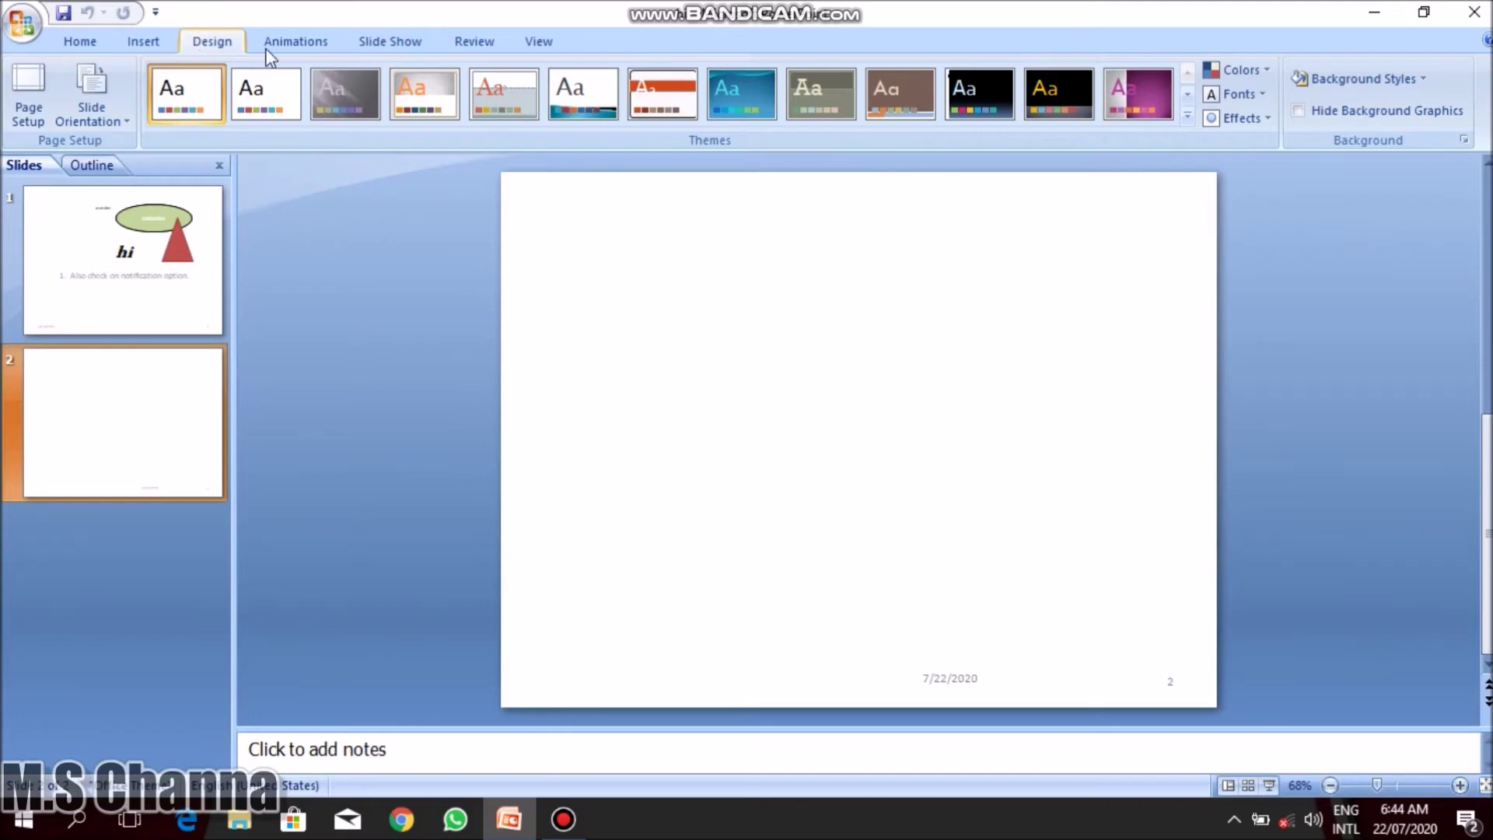
Test reordering the slides, then try the blue-swoosh and purple themes.
{"action": "mouse_move", "coordinate": [155, 420]}
{"action": "left_mouse_down"}
{"action": "mouse_move", "coordinate": [164, 272]}
{"action": "mouse_move", "coordinate": [198, 216]}
{"action": "left_mouse_up"}
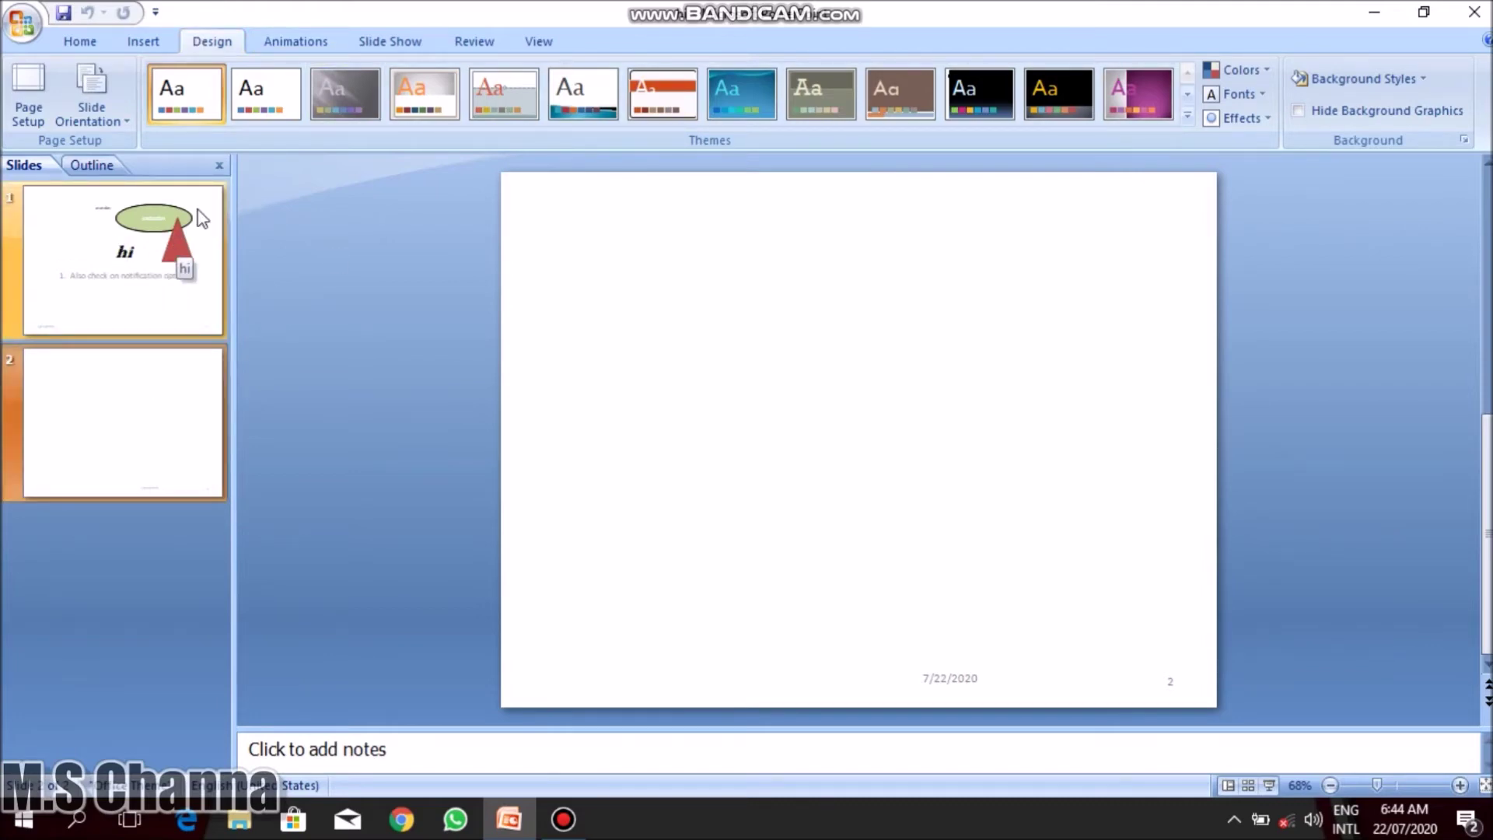
{"action": "left_click_drag", "start_coordinate": [198, 216], "coordinate": [170, 354]}
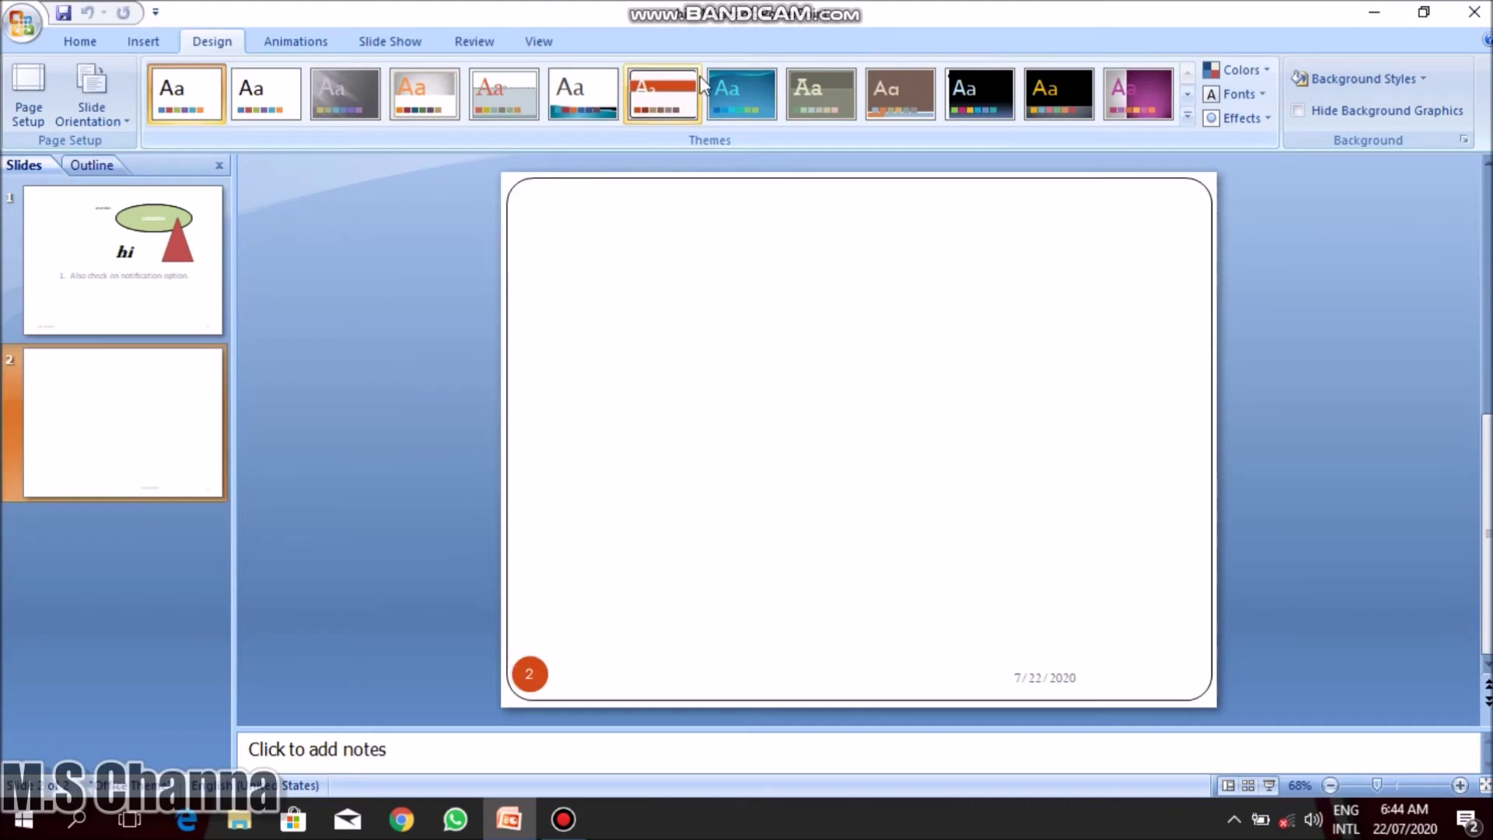
{"action": "left_click", "coordinate": [605, 84]}
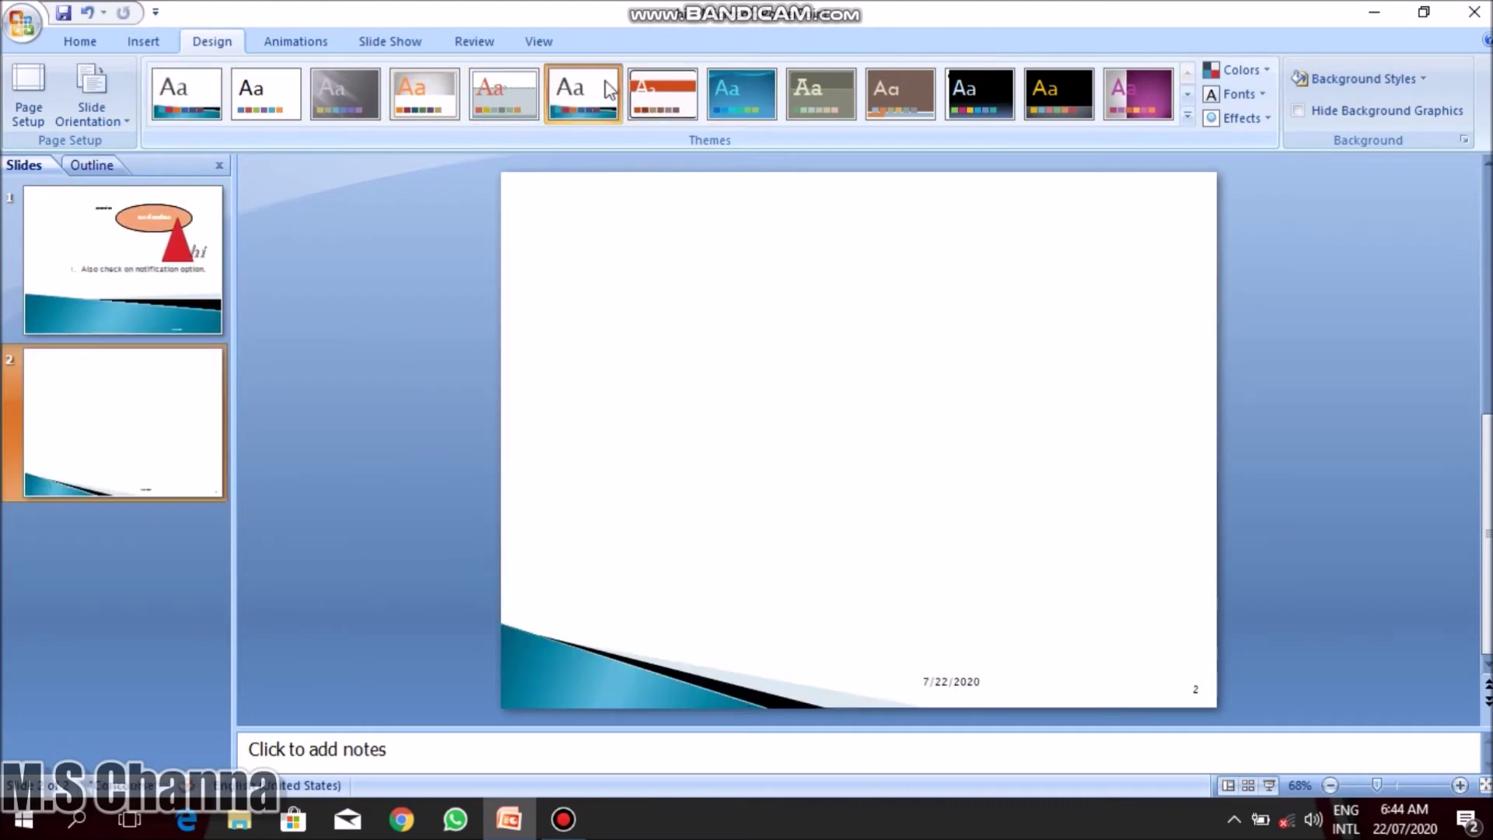
{"action": "left_click", "coordinate": [1189, 118]}
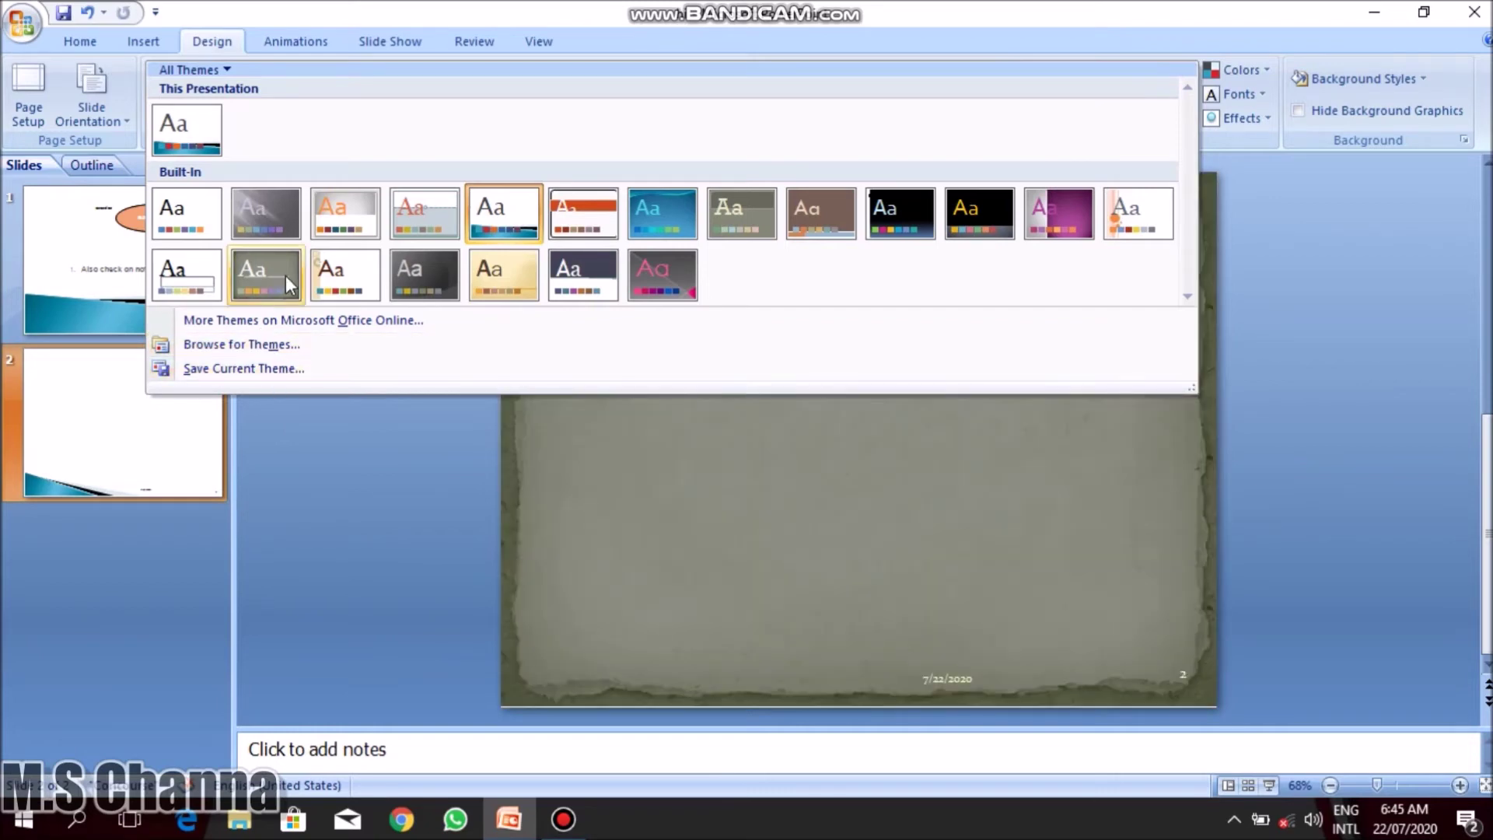
{"action": "left_click", "coordinate": [1071, 191]}
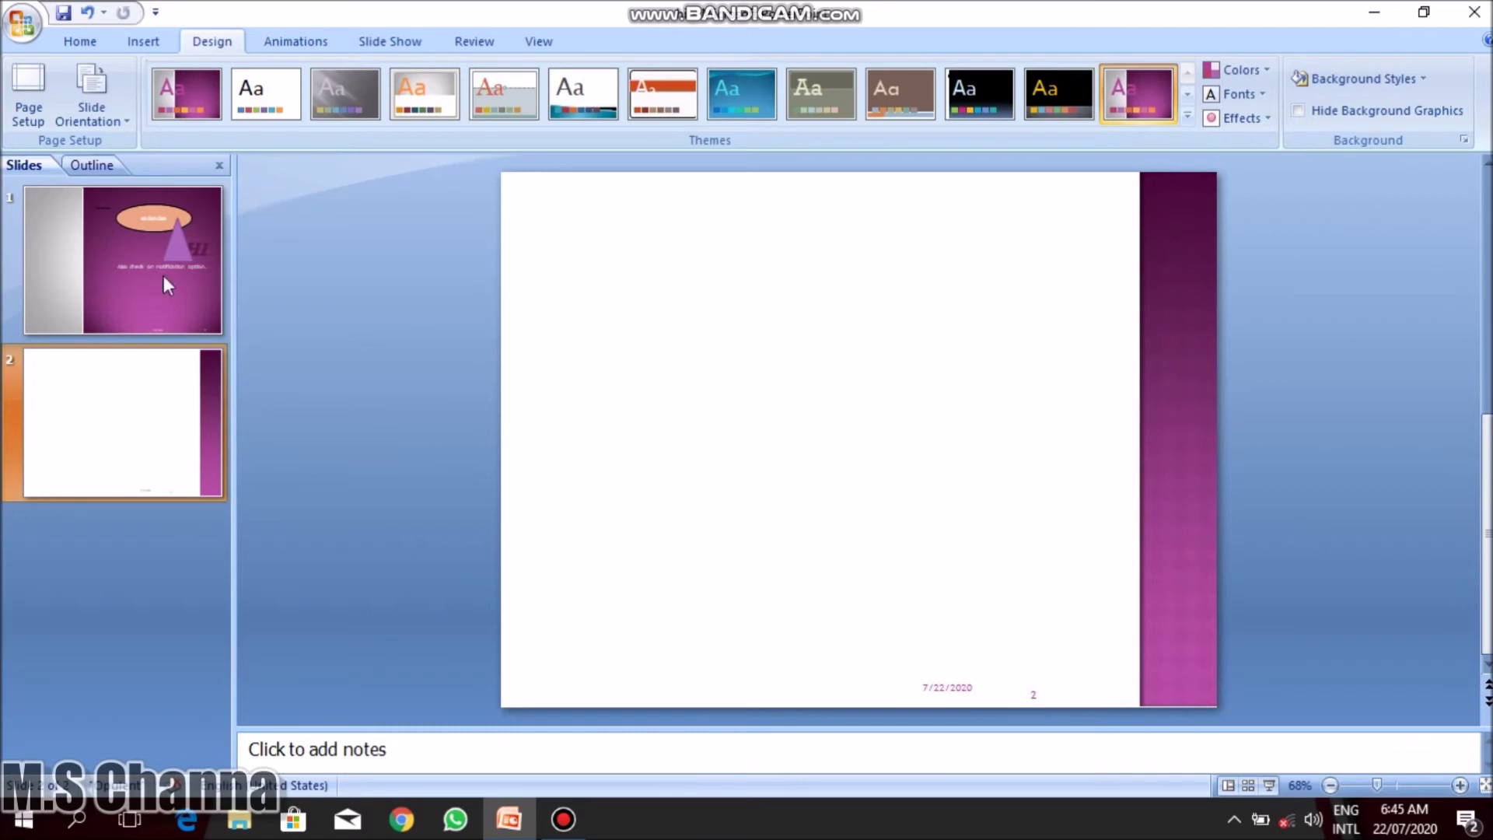
Apply the orange-banded theme to both slides and move slide 1's asdasdas oval to the lower left.
{"action": "left_click", "coordinate": [124, 240]}
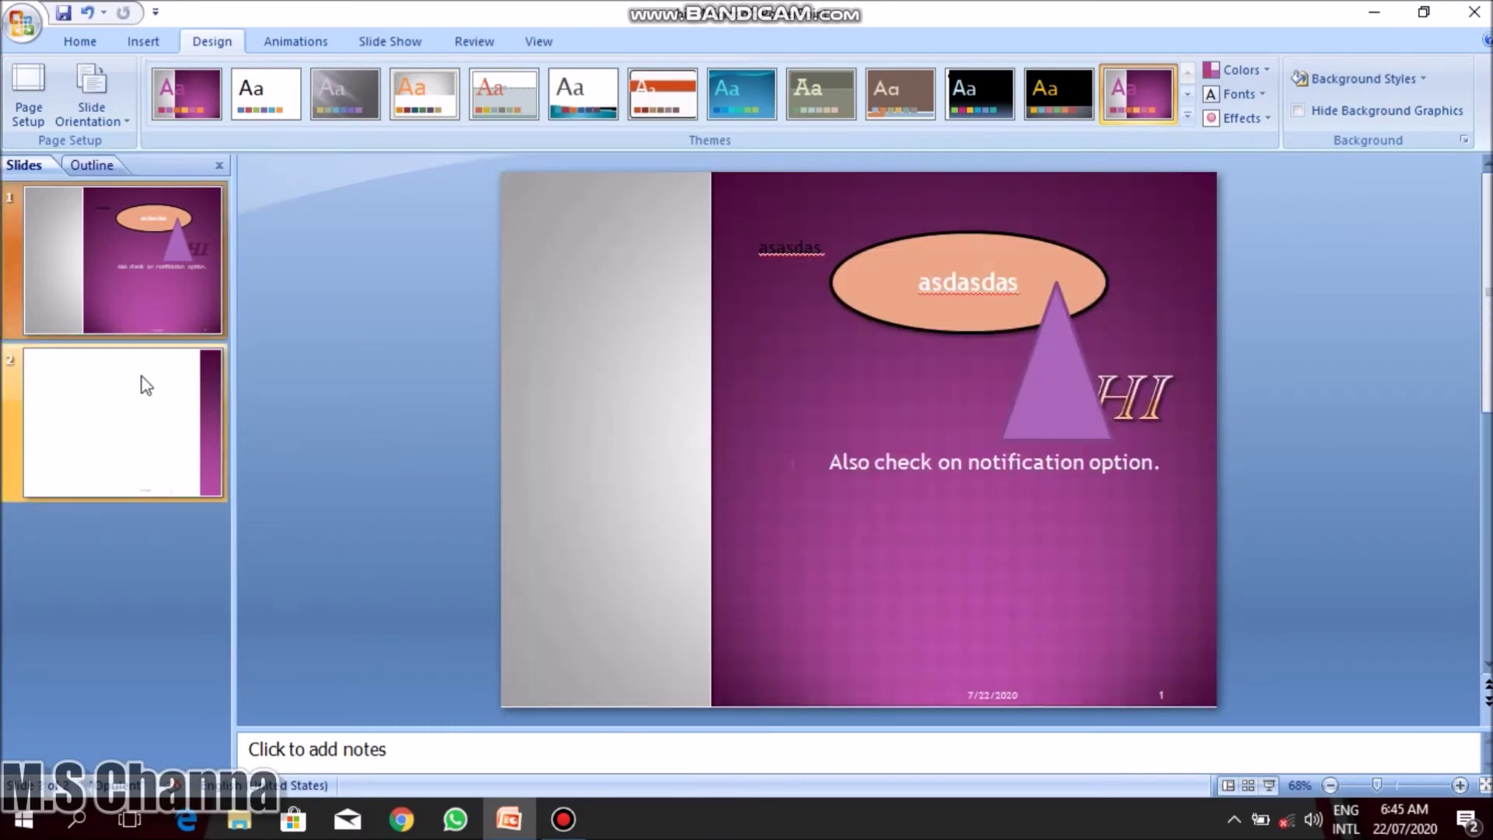
{"action": "left_click", "coordinate": [146, 385]}
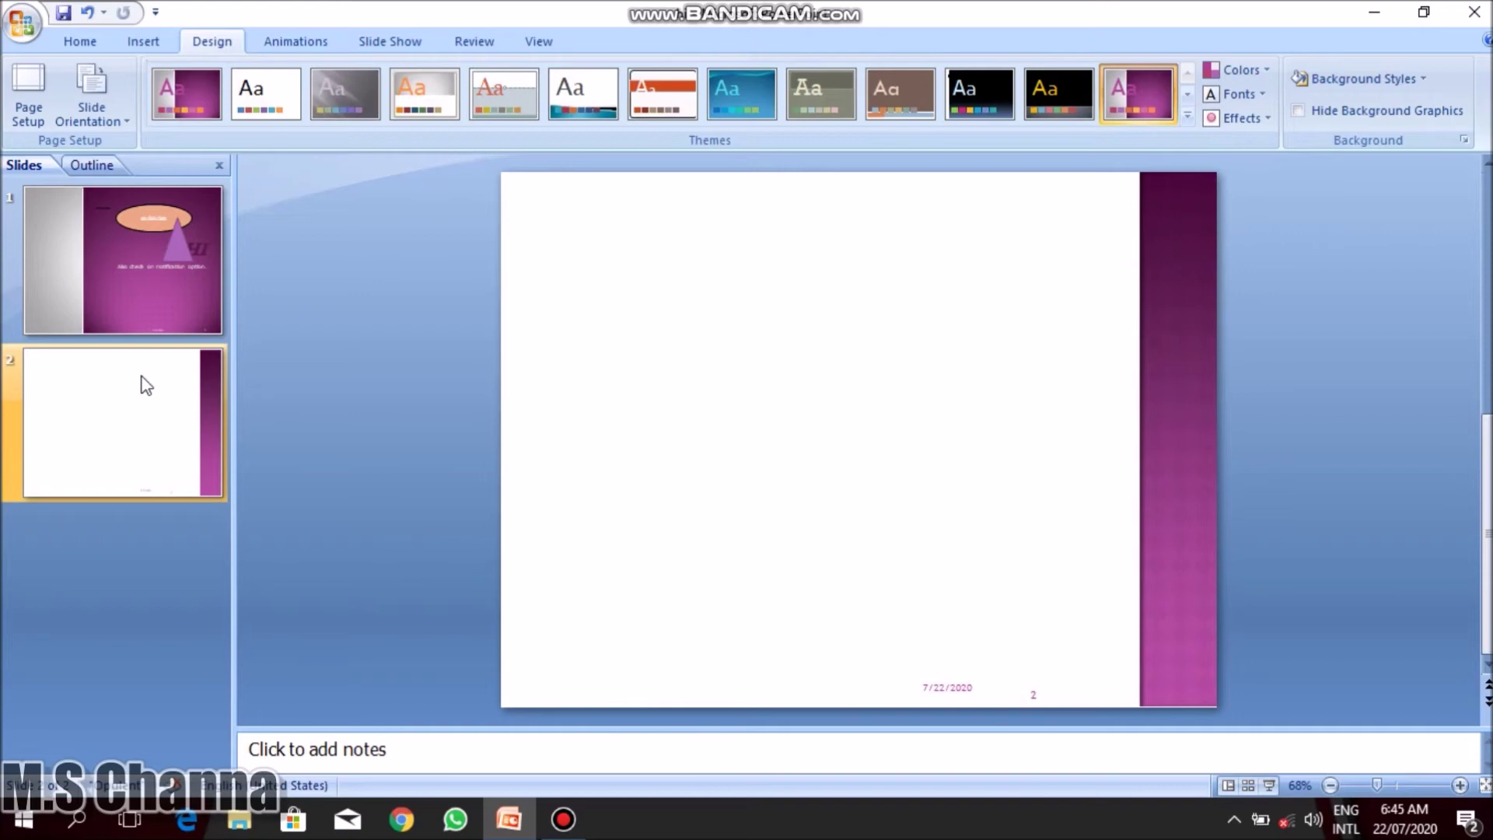
{"action": "left_click", "coordinate": [150, 315]}
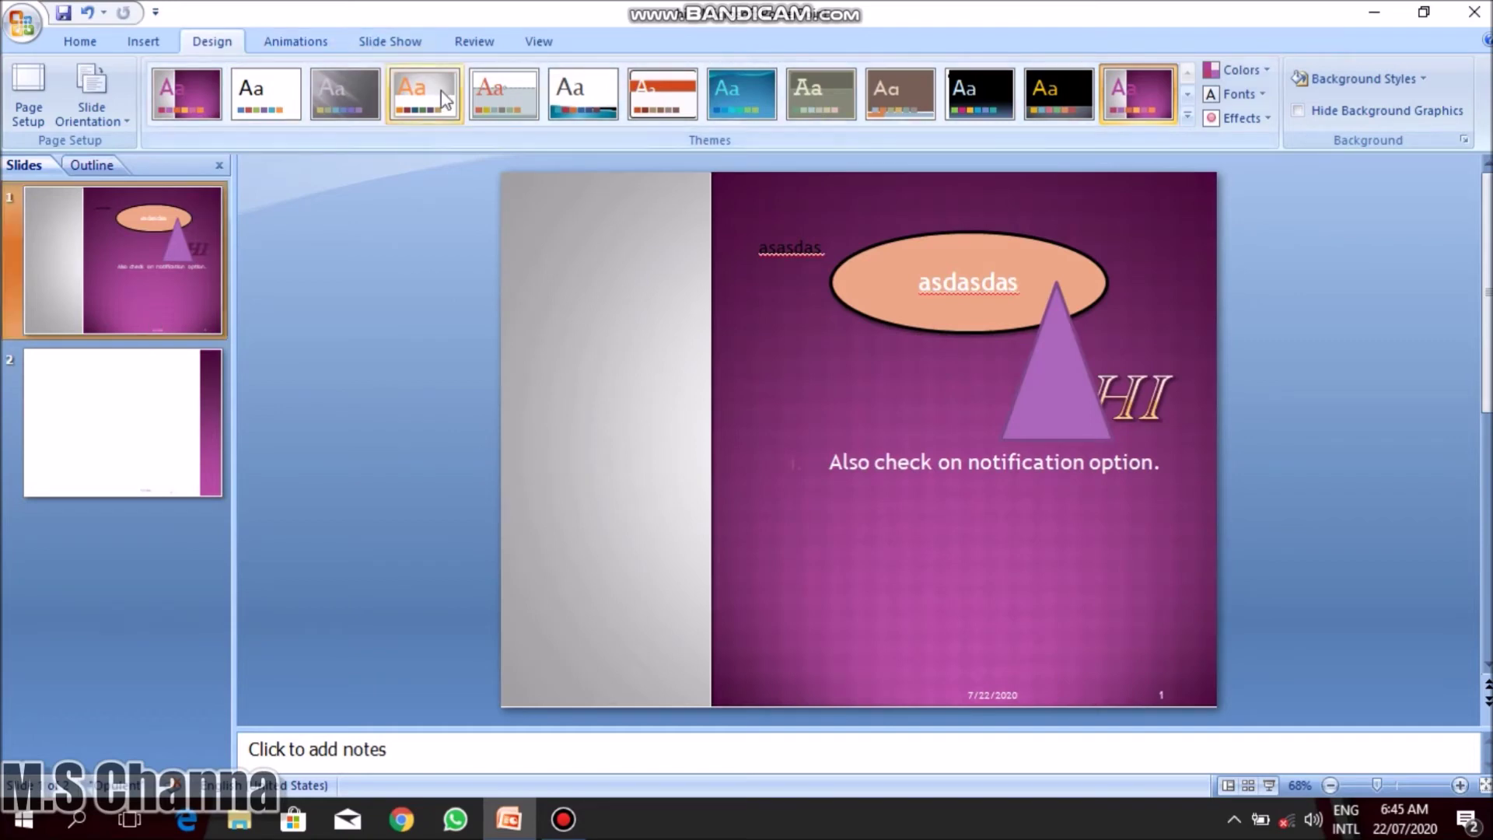
{"action": "left_click", "coordinate": [657, 84]}
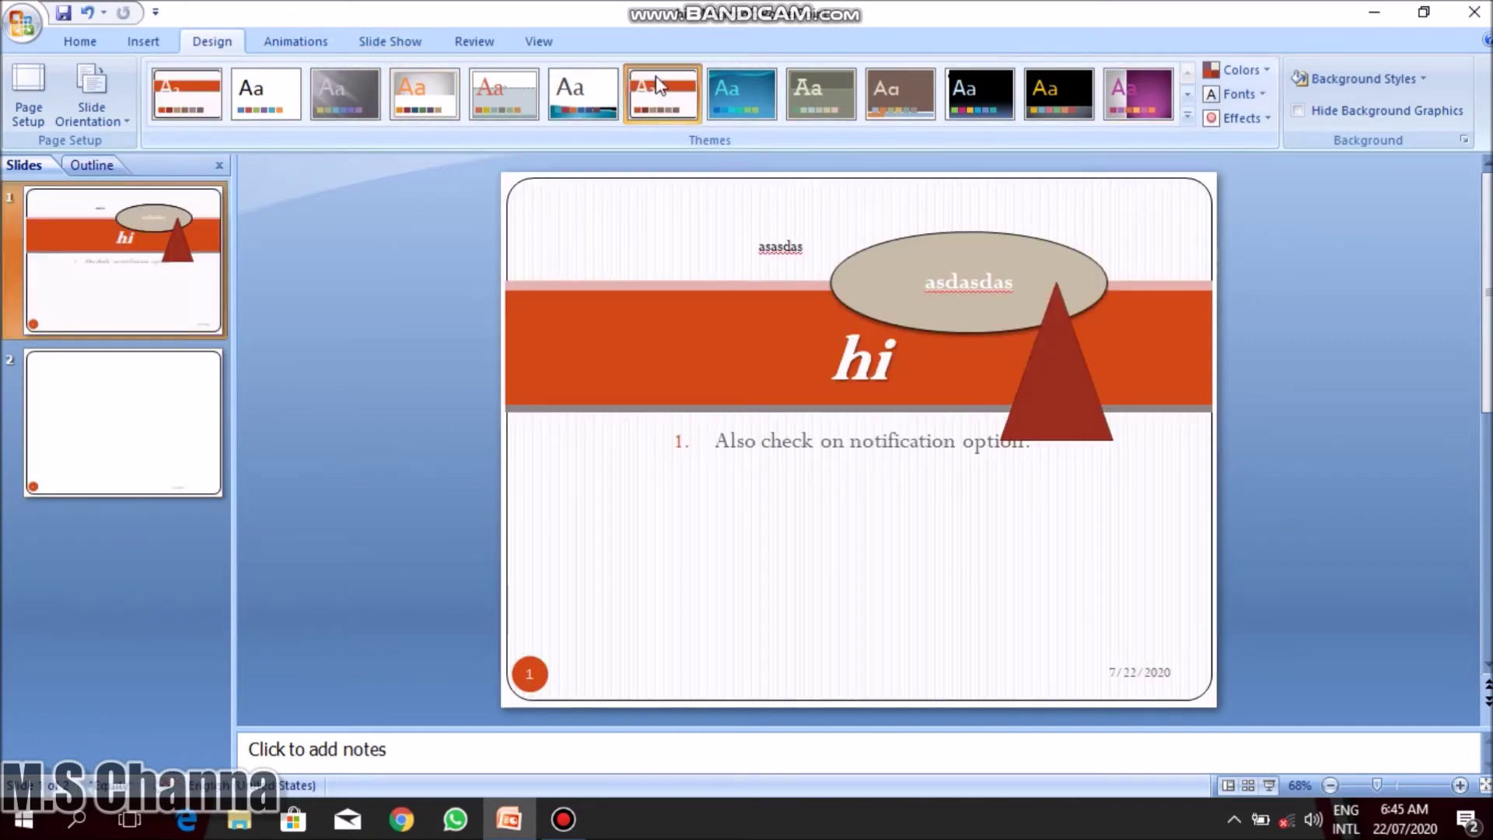
{"action": "left_click", "coordinate": [150, 472]}
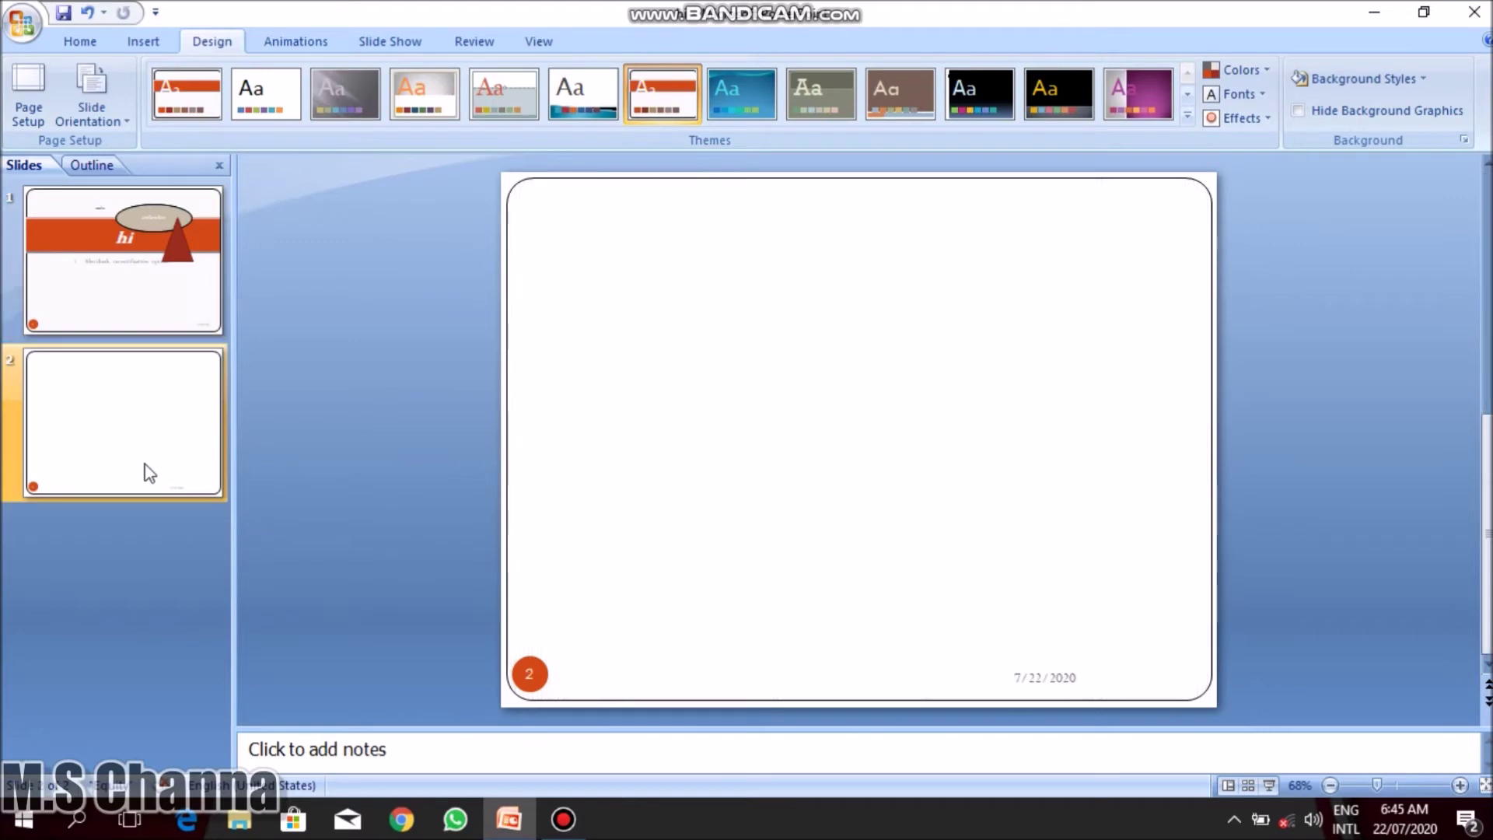
{"action": "left_click", "coordinate": [194, 285]}
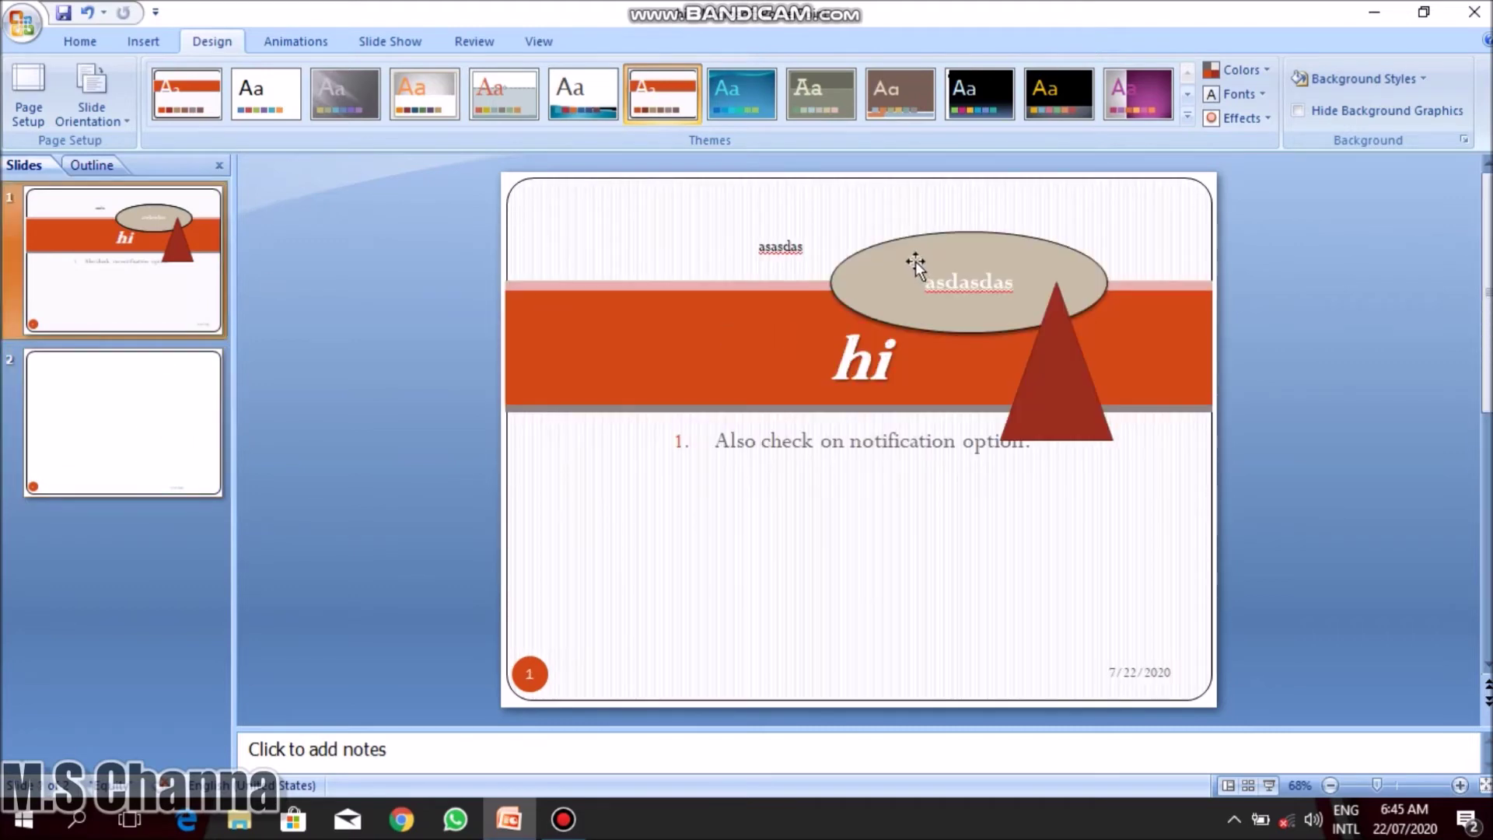
{"action": "mouse_move", "coordinate": [916, 261]}
{"action": "left_mouse_down"}
{"action": "mouse_move", "coordinate": [727, 538]}
{"action": "mouse_move", "coordinate": [665, 536]}
{"action": "left_mouse_up"}
Change the oval's text to 'subscribe' and the title from 'hi' to 'M.S Channa'.
{"action": "double_click", "coordinate": [729, 559]}
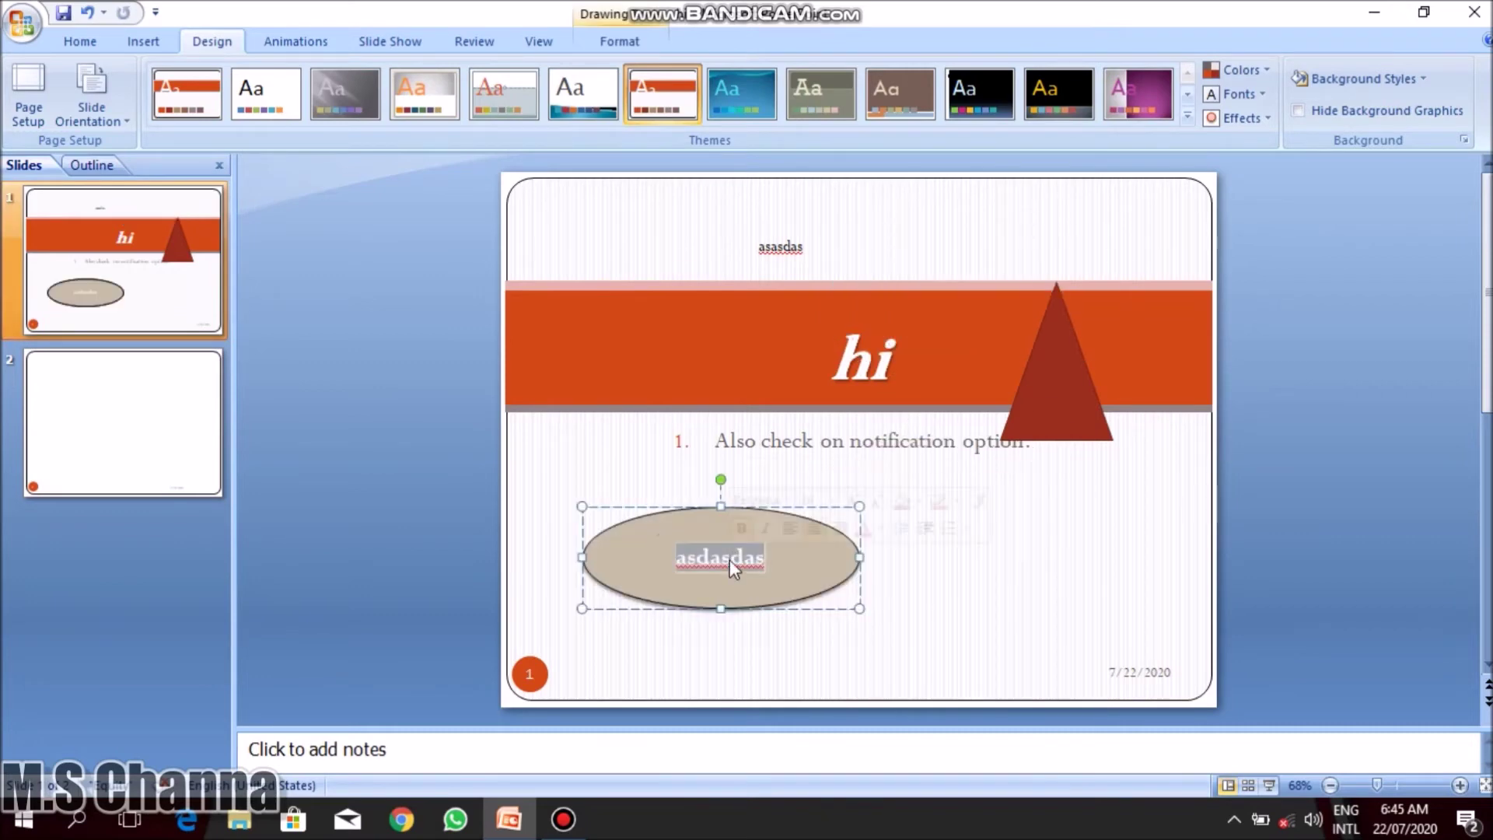
{"action": "key", "text": "BackSpace"}
{"action": "type", "text": "subscribe"}
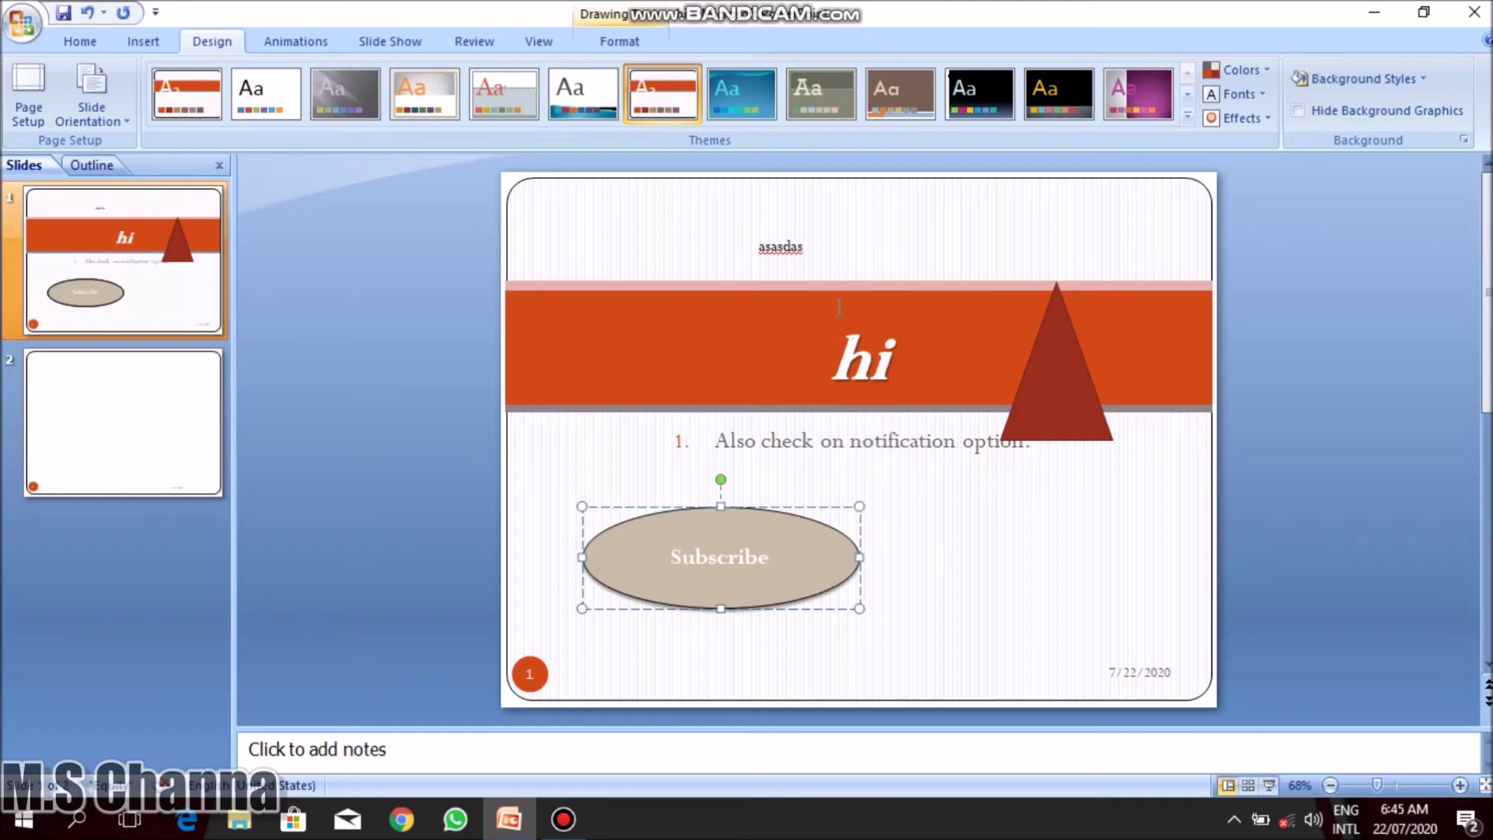
{"action": "double_click", "coordinate": [851, 340]}
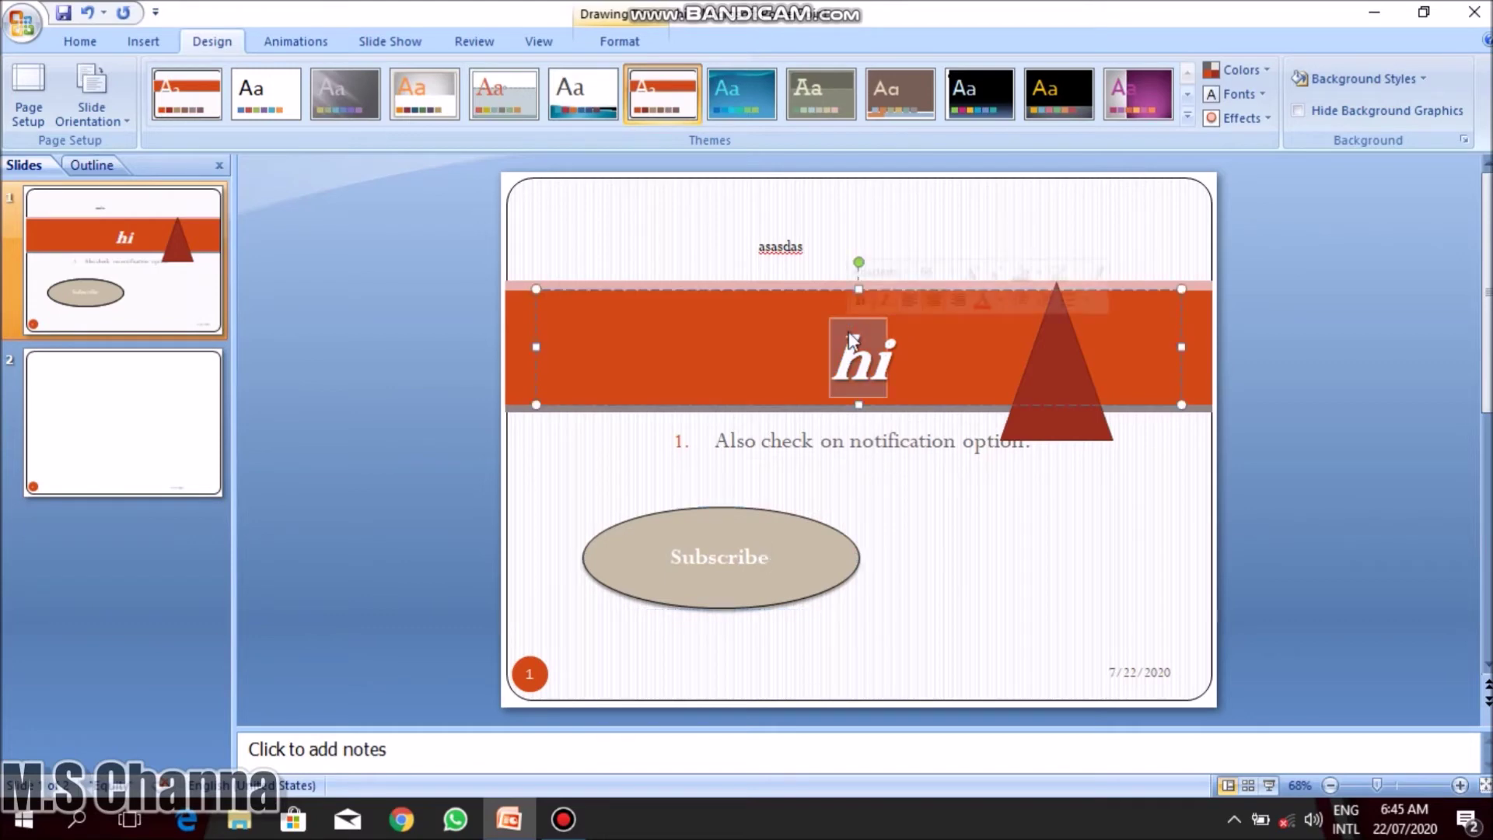
{"action": "type", "text": "M."}
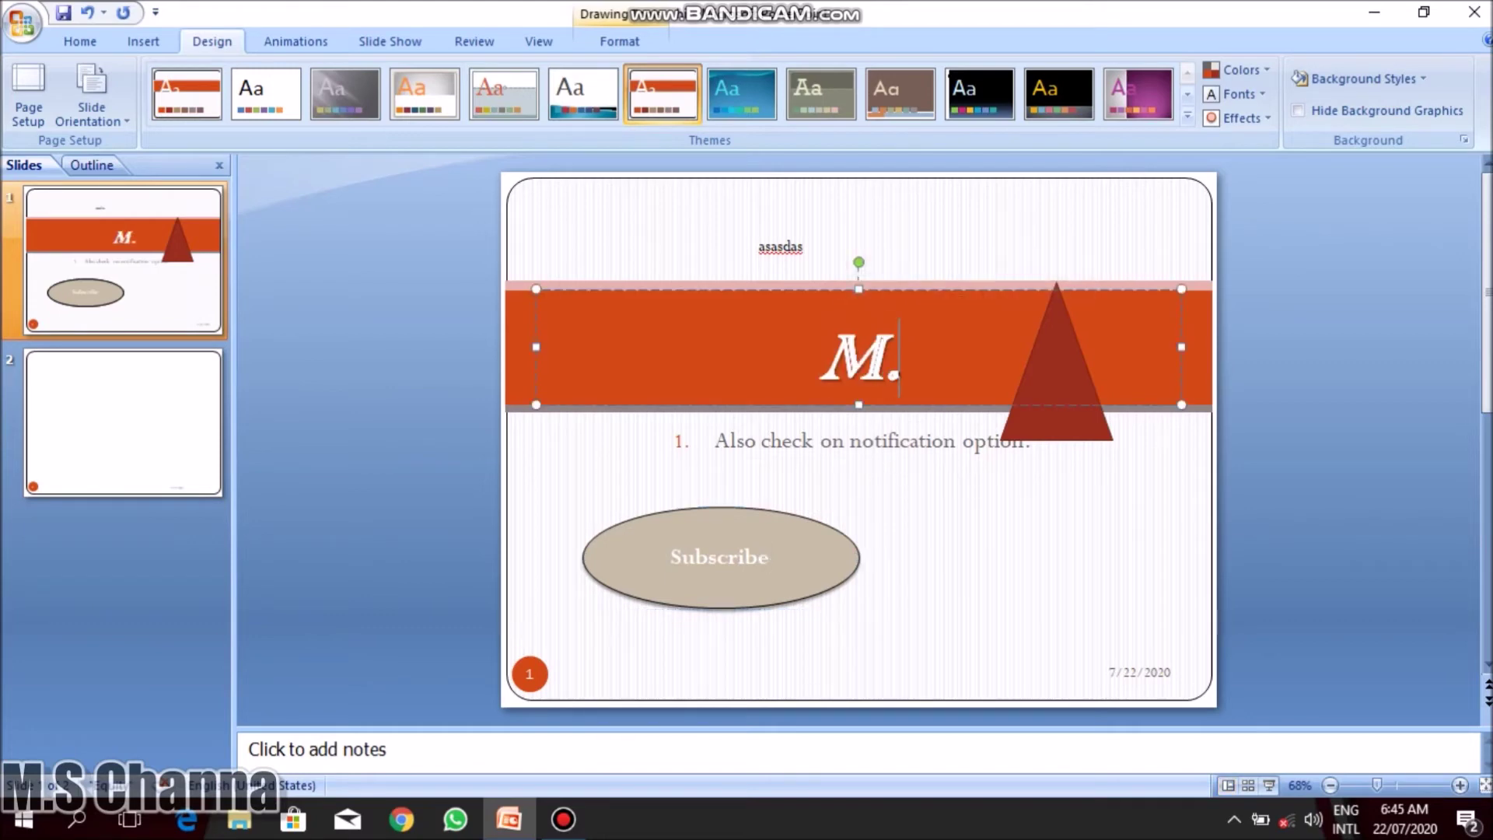
{"action": "type", "text": "S"}
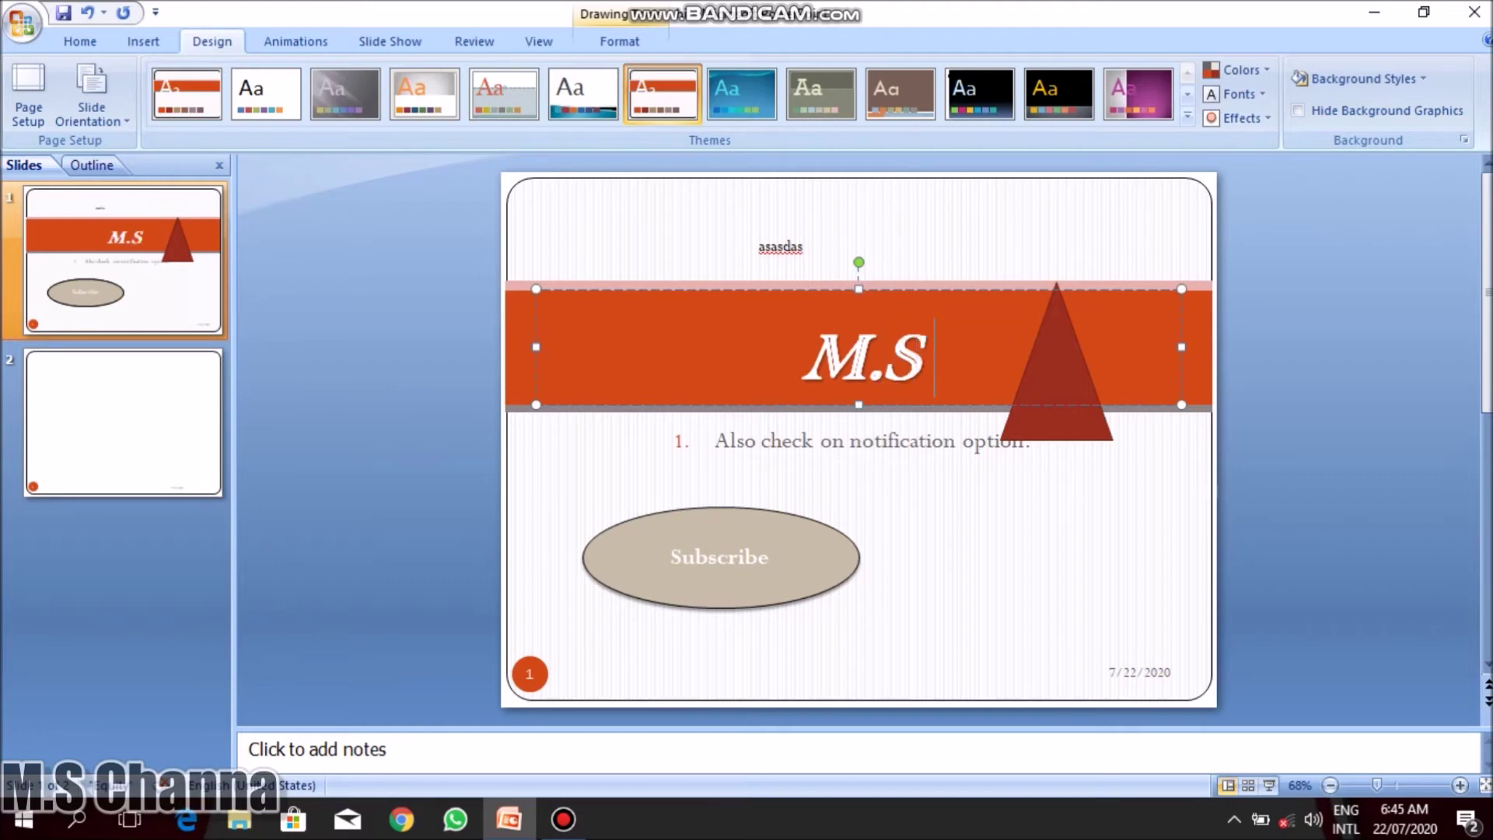
{"action": "type", "text": " Ch"}
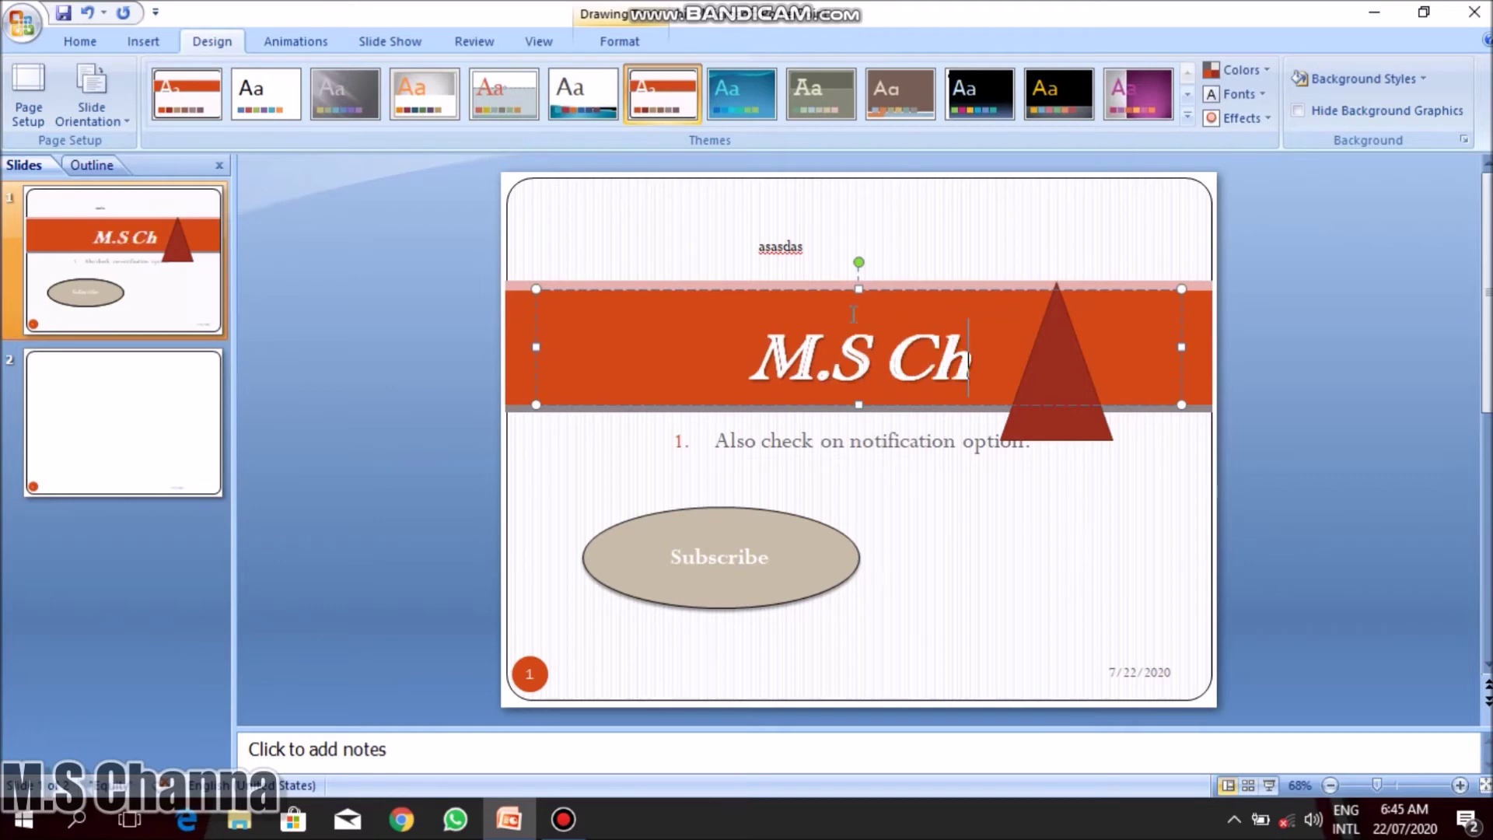
{"action": "type", "text": "anna"}
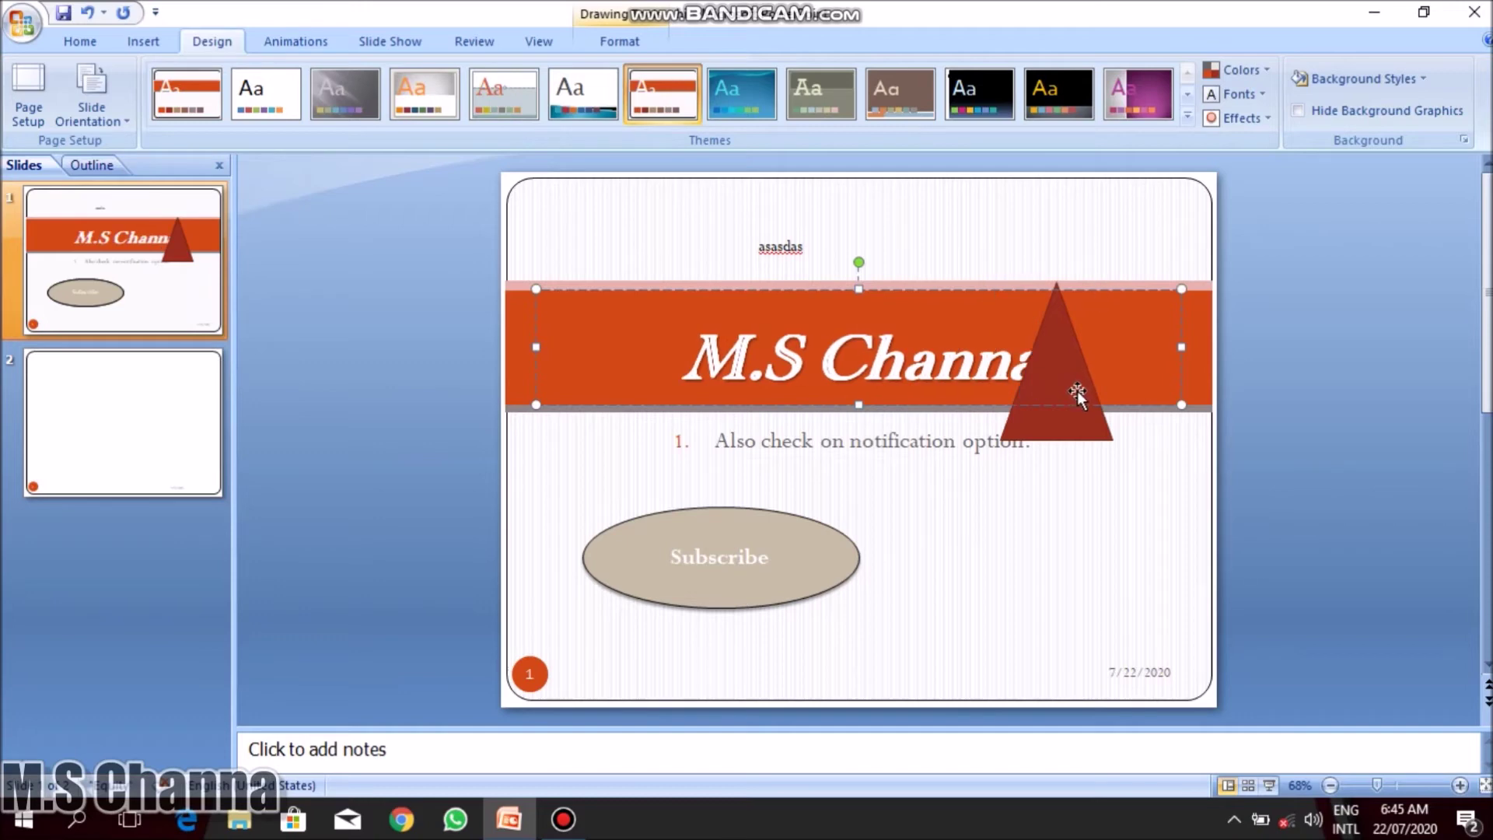
Move the red triangle down to the lower right, nudge it up-right, and select the top box's text.
{"action": "left_click", "coordinate": [1077, 426]}
{"action": "left_click_drag", "start_coordinate": [1076, 426], "coordinate": [1072, 598]}
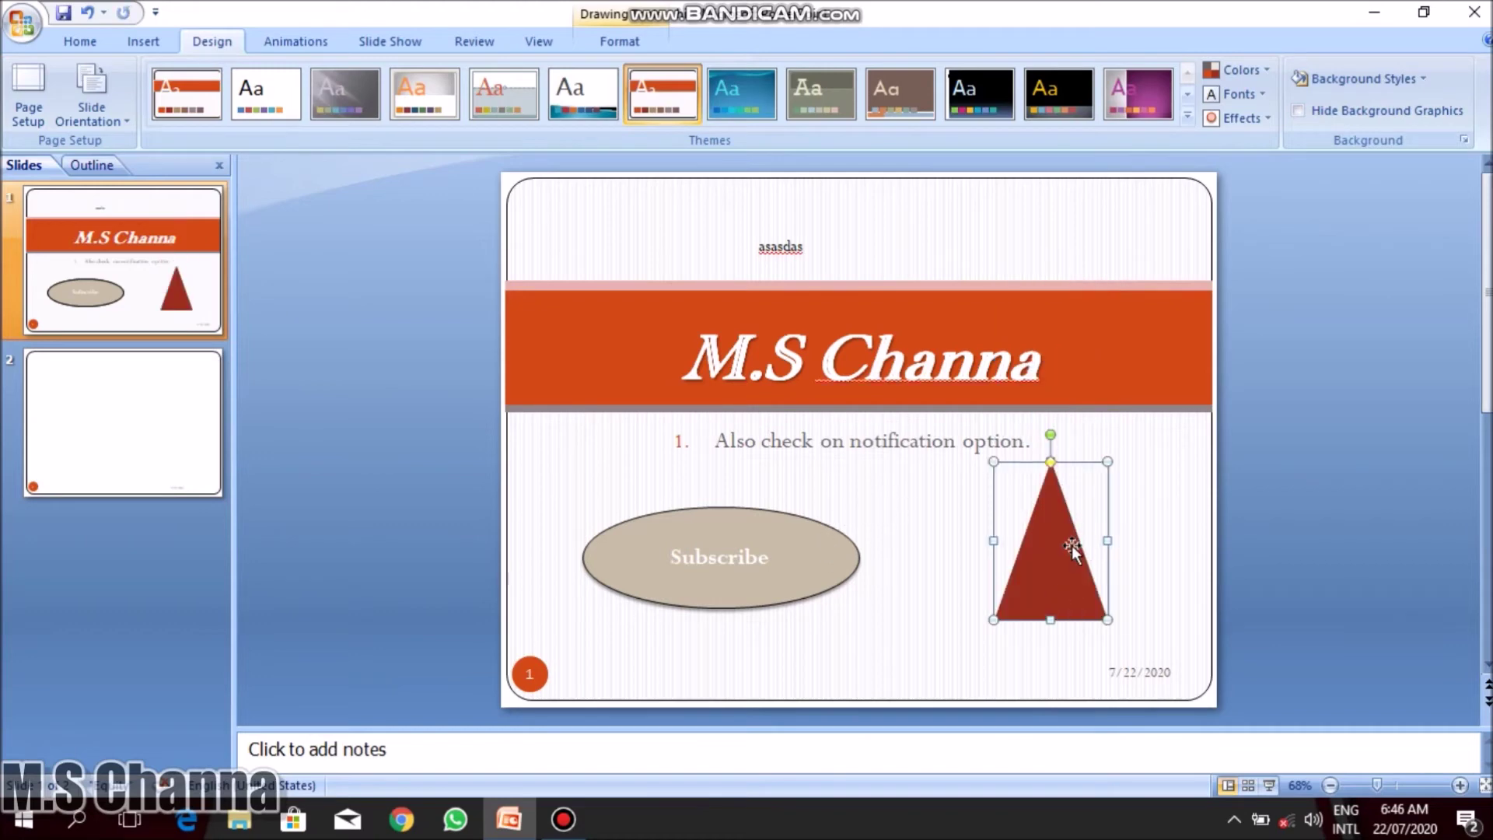
{"action": "left_click_drag", "start_coordinate": [1072, 547], "coordinate": [1077, 536]}
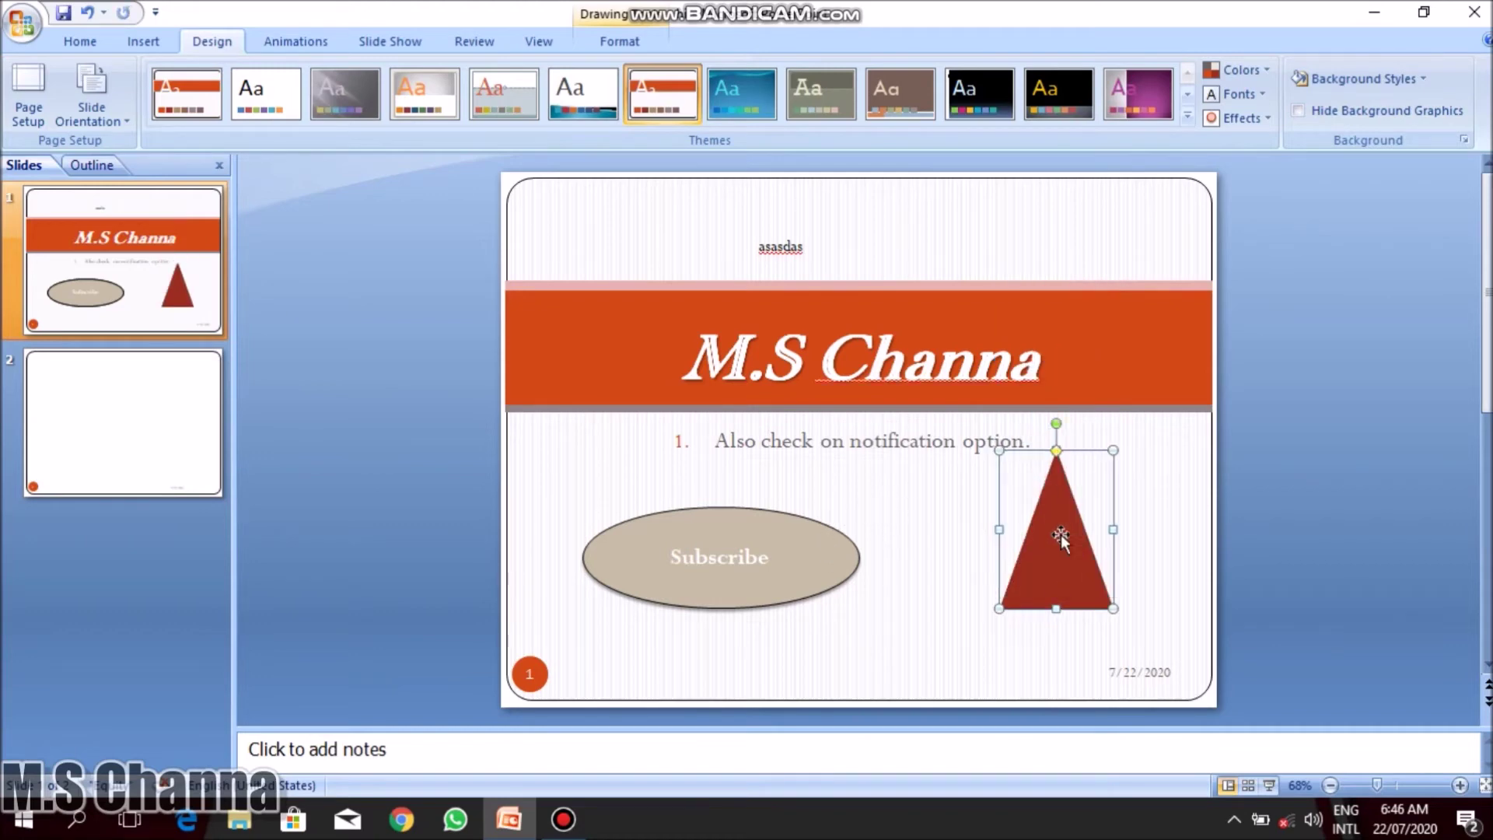
{"action": "left_click_drag", "start_coordinate": [748, 244], "coordinate": [781, 252]}
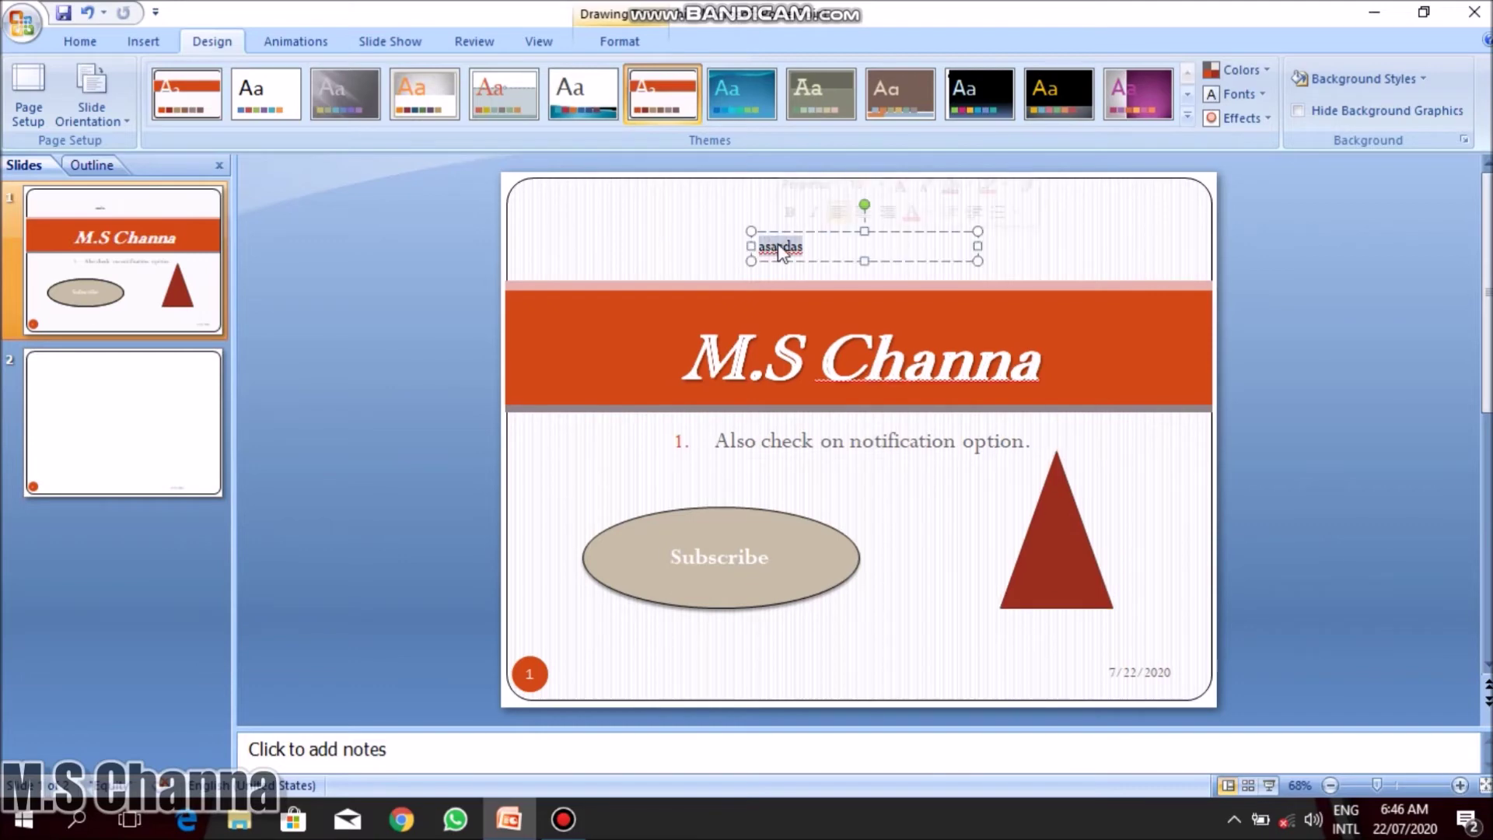
Type 'Dear viers' in the top box, make it bold, and correct it to 'Dear viwers'.
{"action": "type", "text": "Dear "}
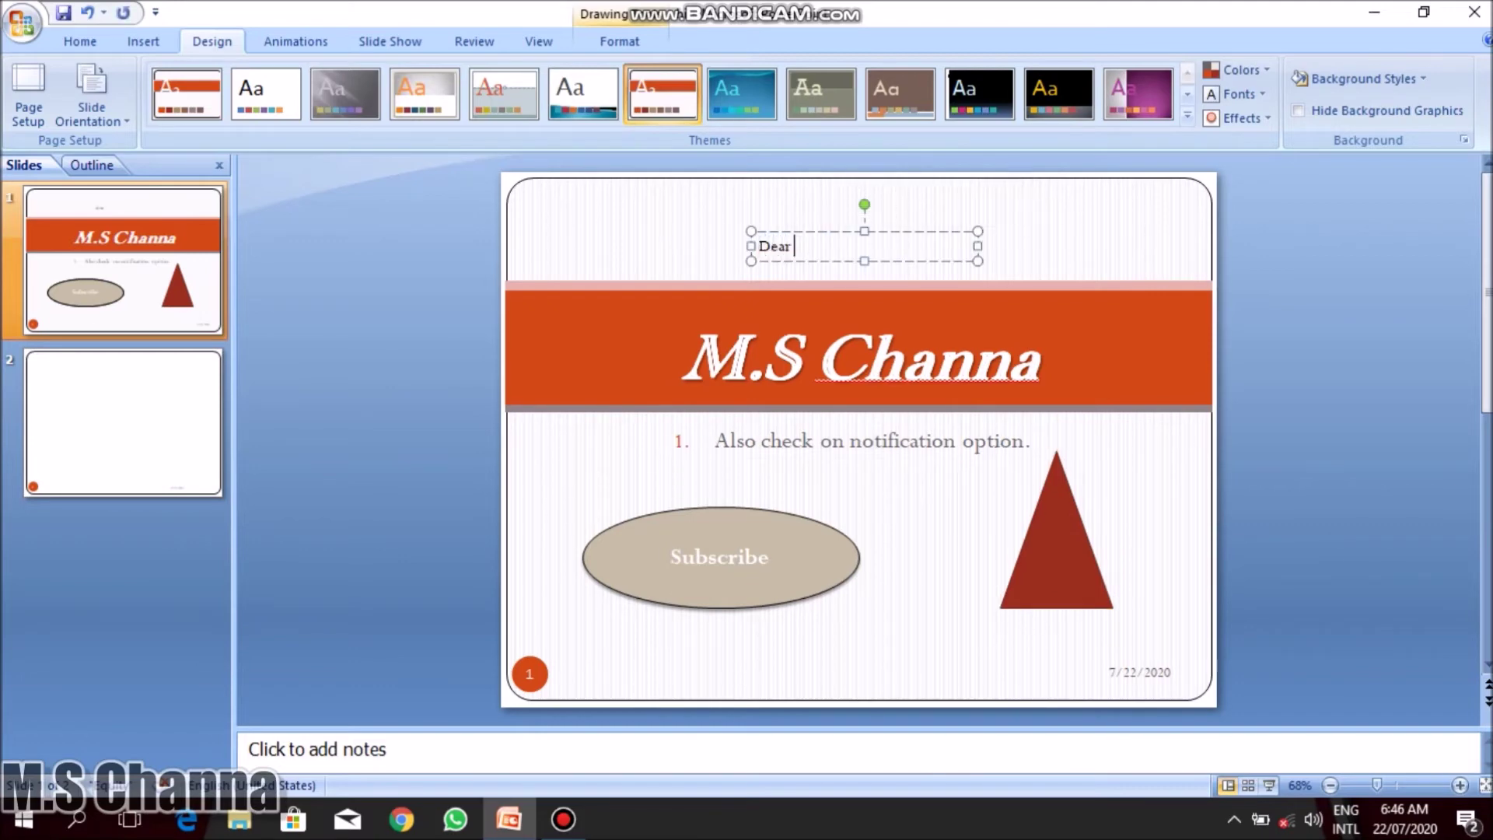
{"action": "type", "text": "viers"}
{"action": "left_click", "coordinate": [888, 466]}
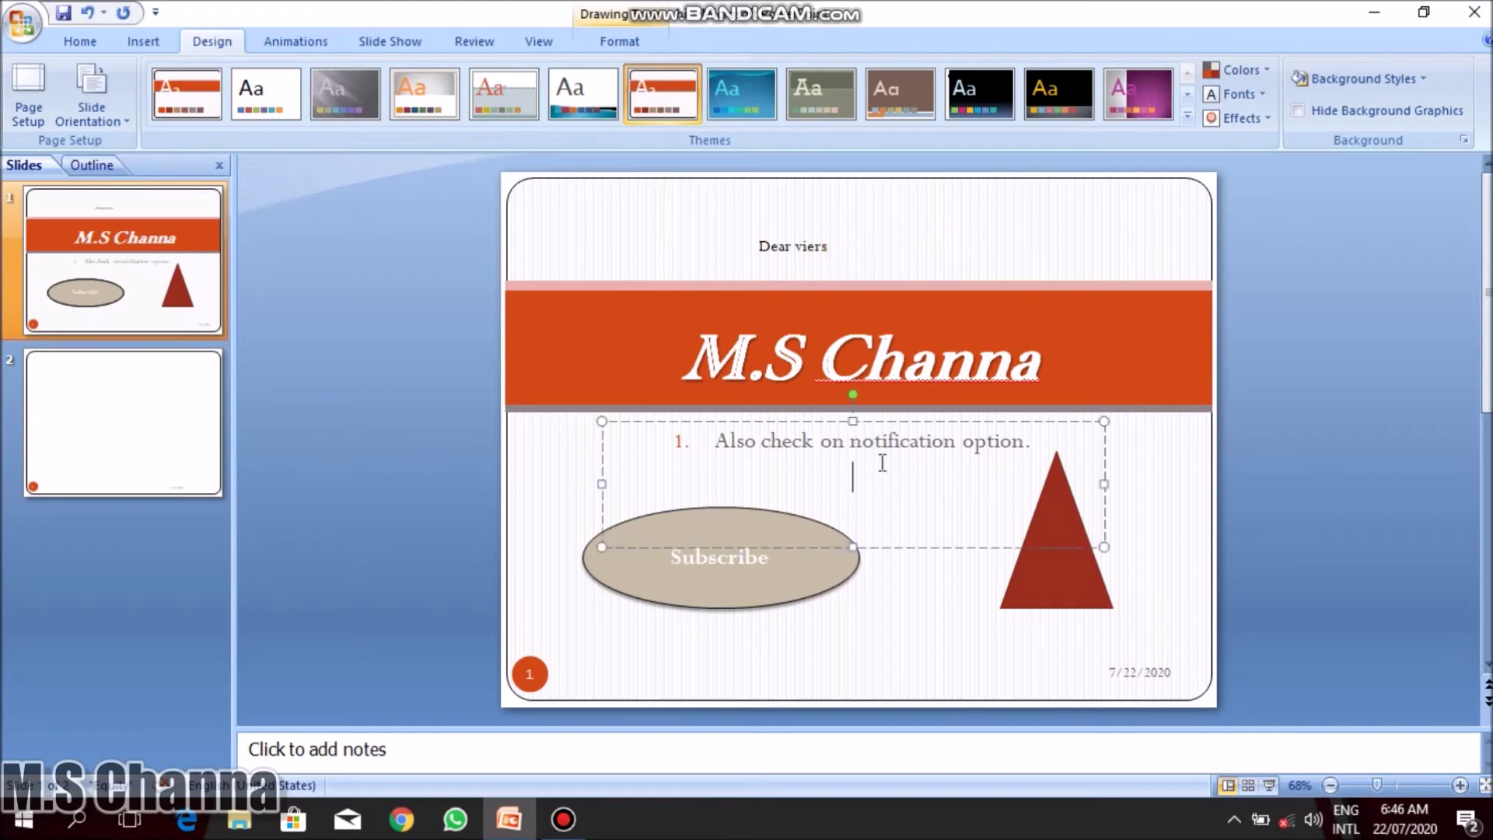
{"action": "left_click", "coordinate": [798, 221]}
{"action": "left_click", "coordinate": [796, 246]}
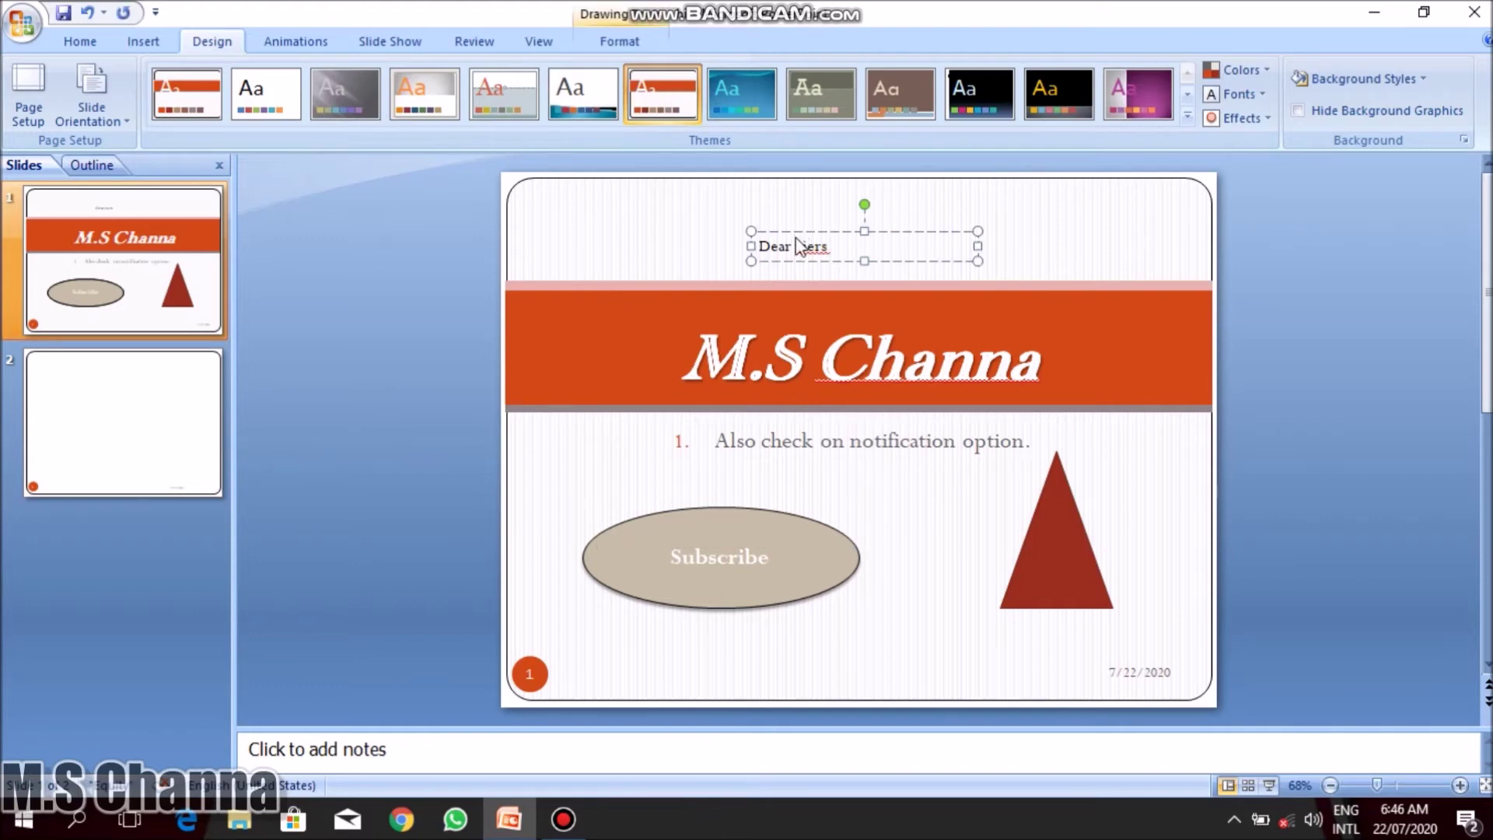
{"action": "triple_click", "coordinate": [796, 246]}
{"action": "key", "text": "ctrl+b"}
{"action": "left_click", "coordinate": [809, 248]}
{"action": "type", "text": "w"}
{"action": "left_click", "coordinate": [835, 246]}
Bold the bullet line 'Also check on notification option.' and remove bold from Subscribe.
{"action": "left_click", "coordinate": [826, 340]}
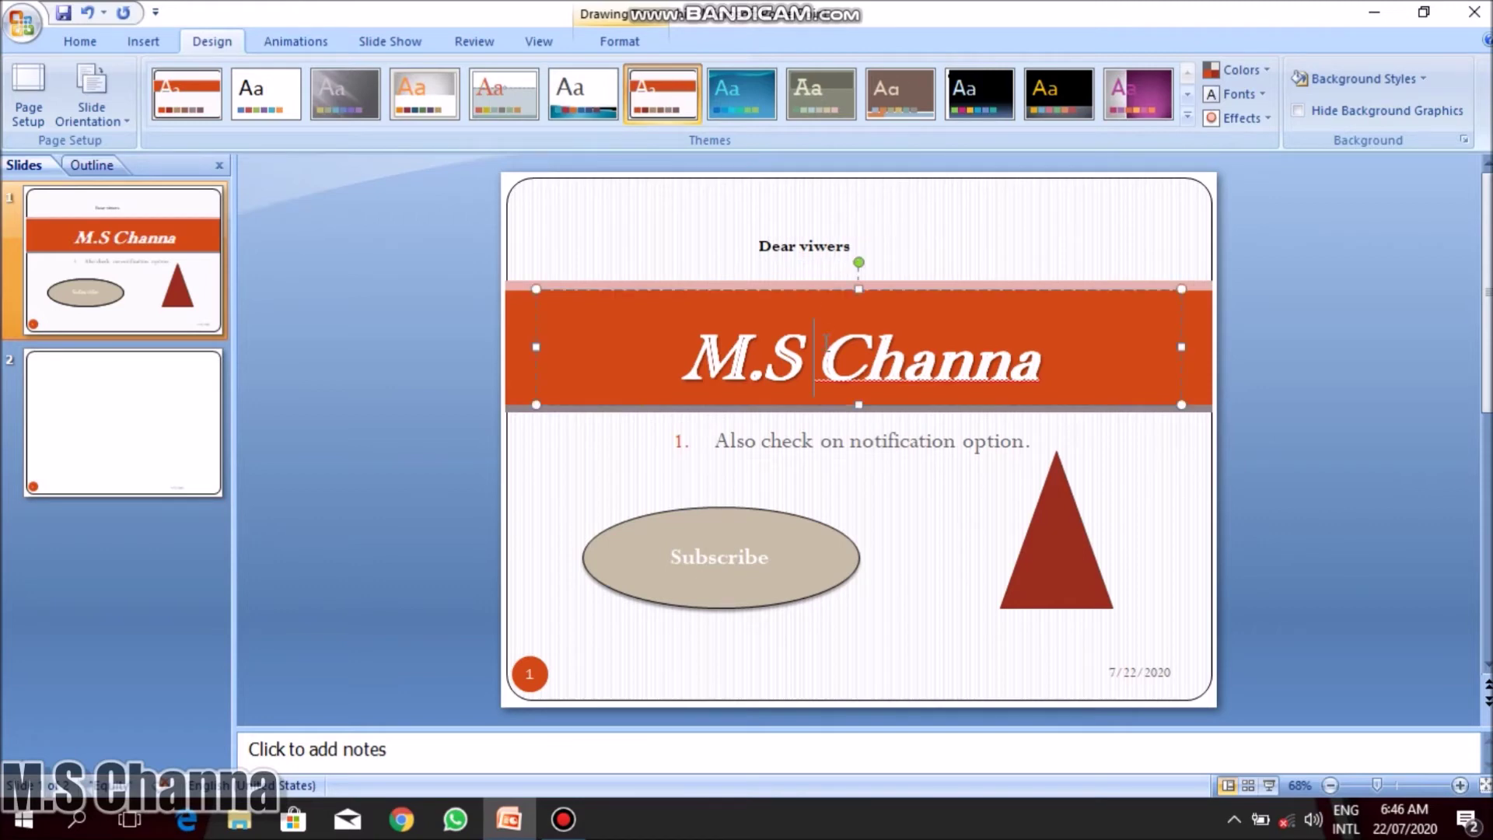
{"action": "left_click", "coordinate": [902, 460]}
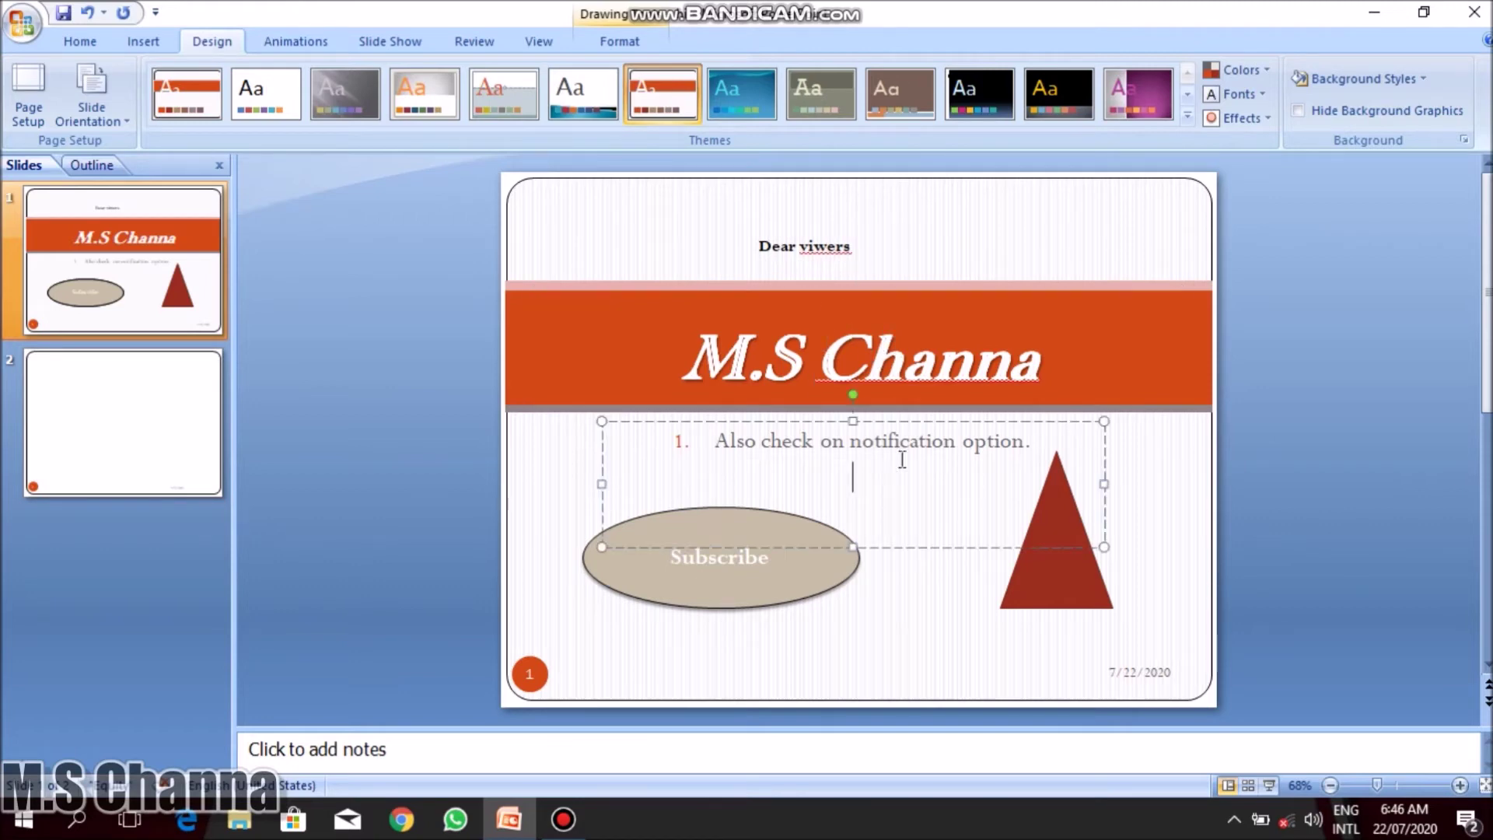
{"action": "triple_click", "coordinate": [795, 457]}
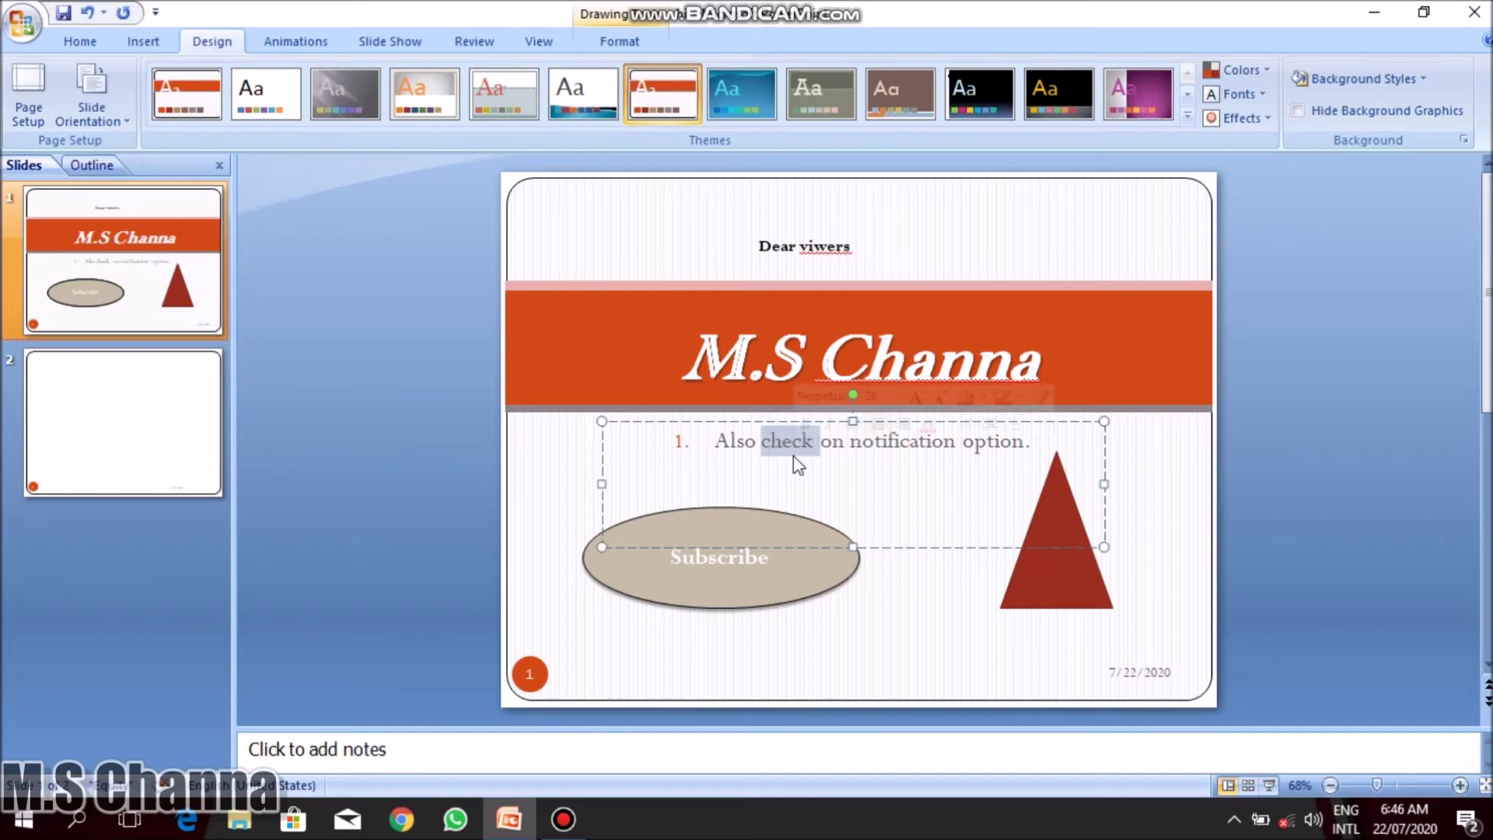
{"action": "key", "text": "ctrl+b"}
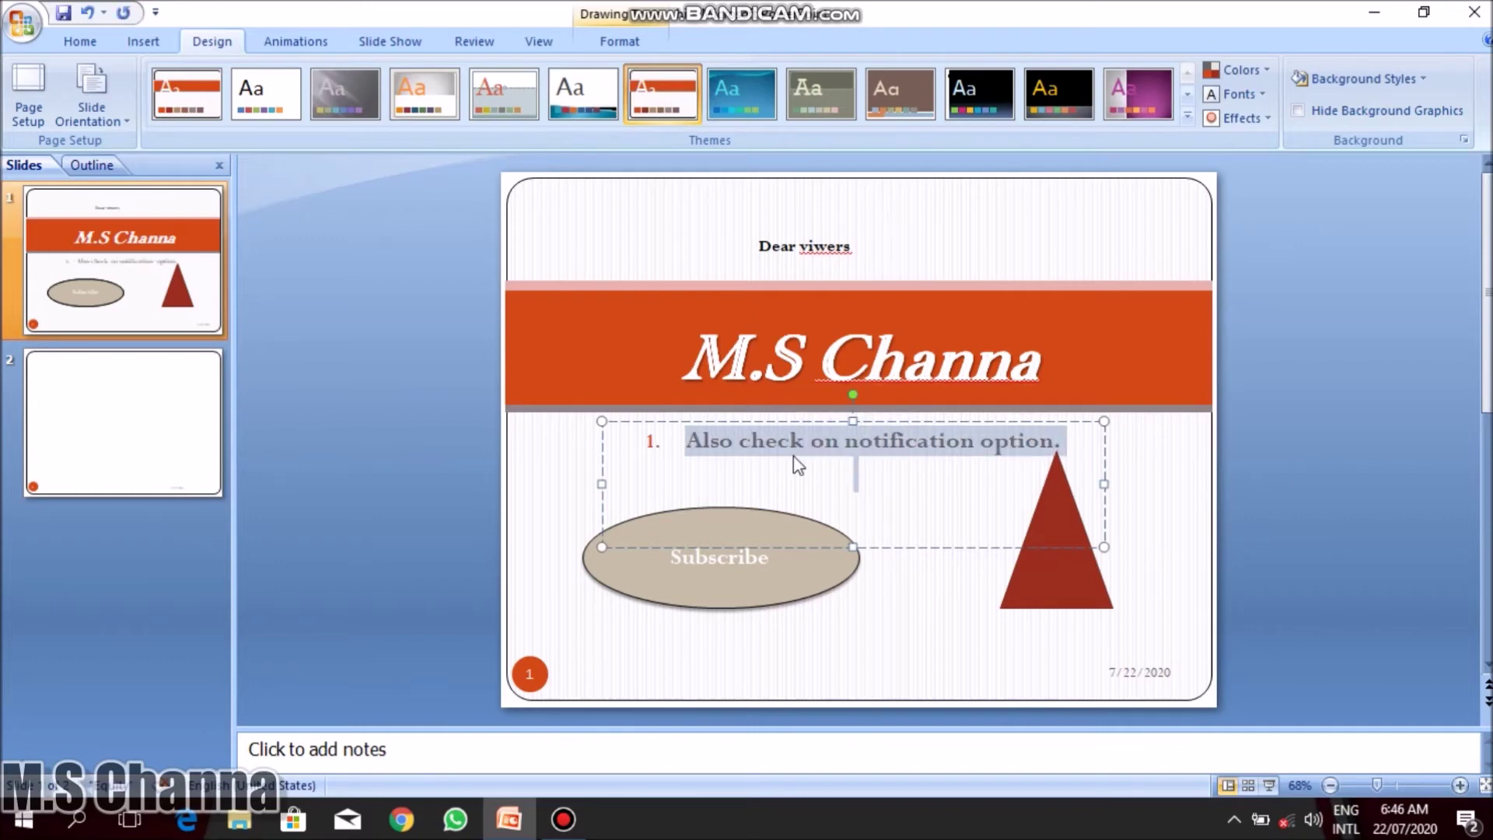
{"action": "double_click", "coordinate": [744, 564]}
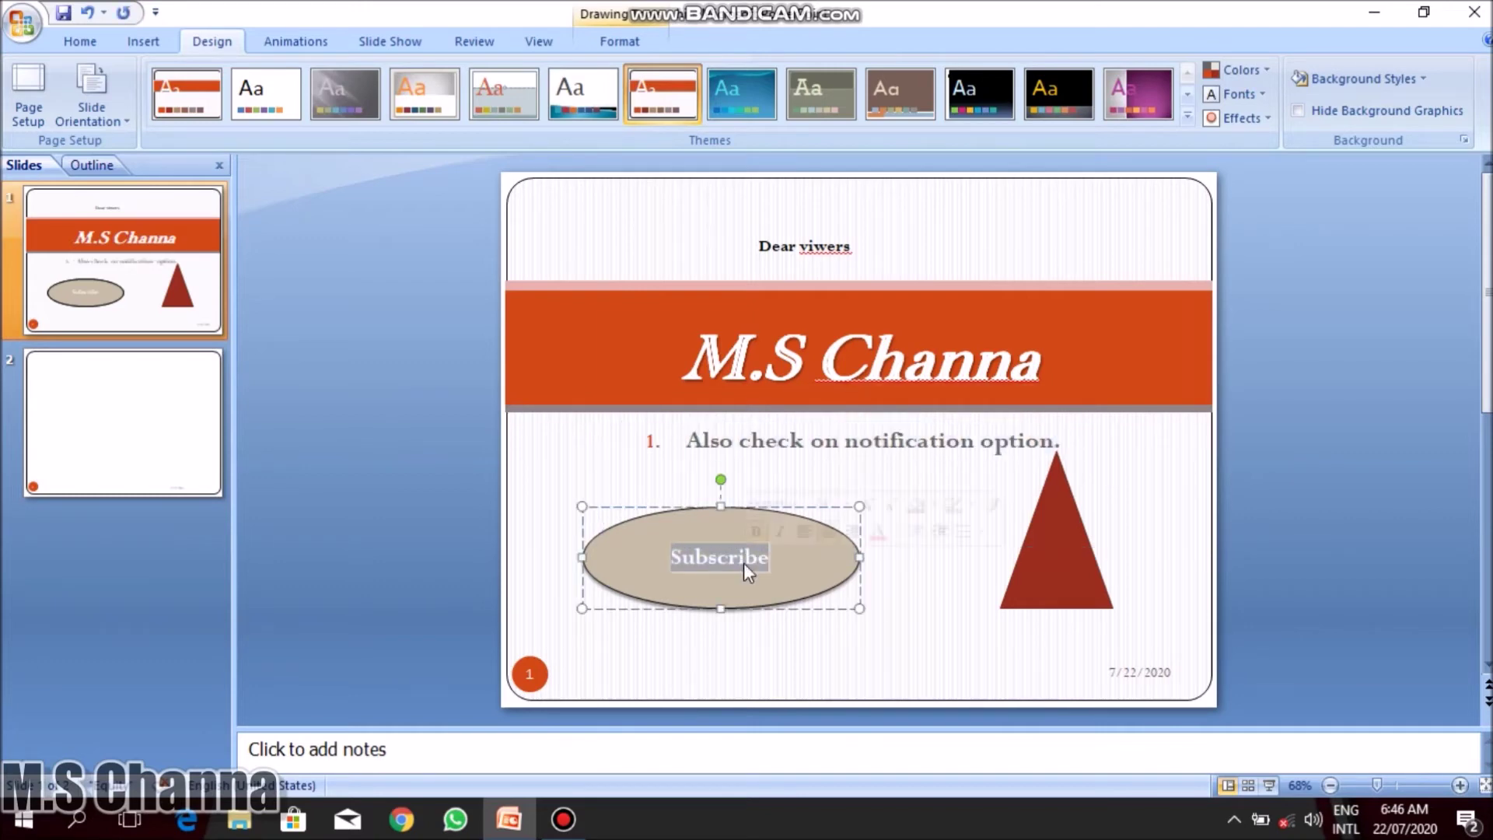
{"action": "key", "text": "ctrl+b"}
{"action": "key", "text": "ctrl+b"}
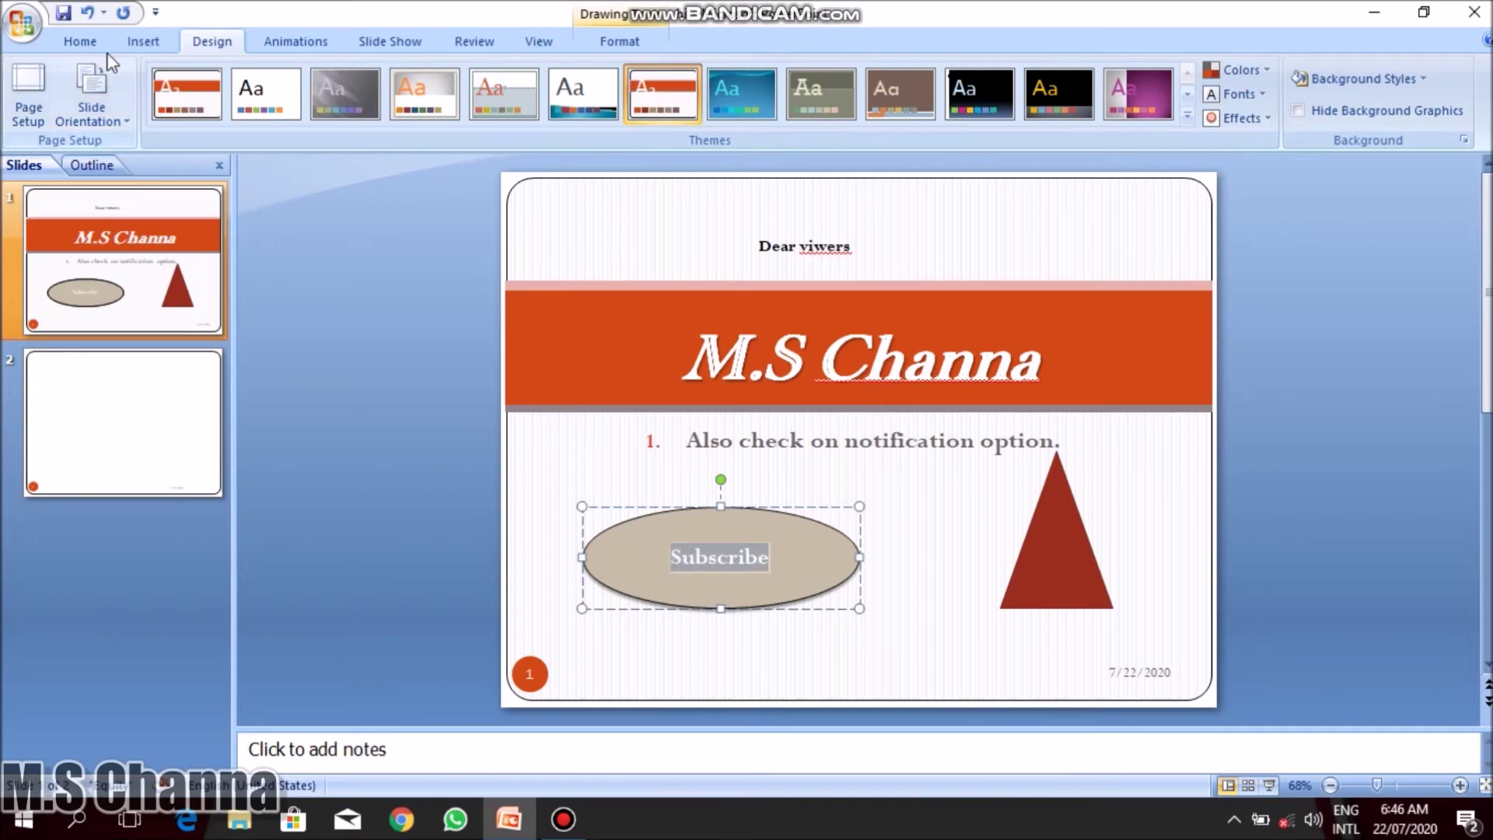
{"action": "left_click", "coordinate": [85, 41]}
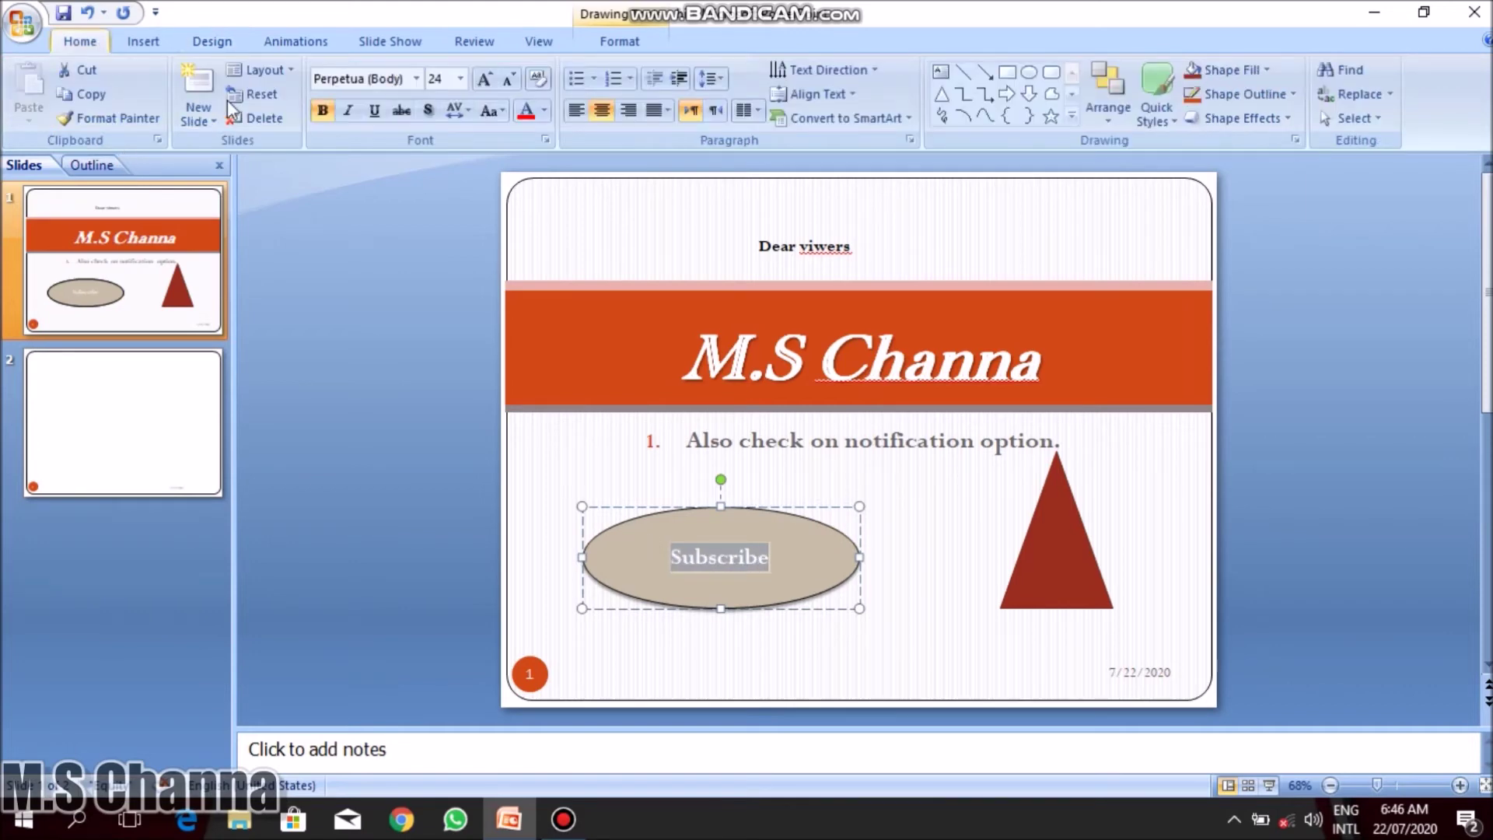
Grow Subscribe to 40 pt, recolour it from blue to black, and make it italic.
{"action": "left_click", "coordinate": [543, 112]}
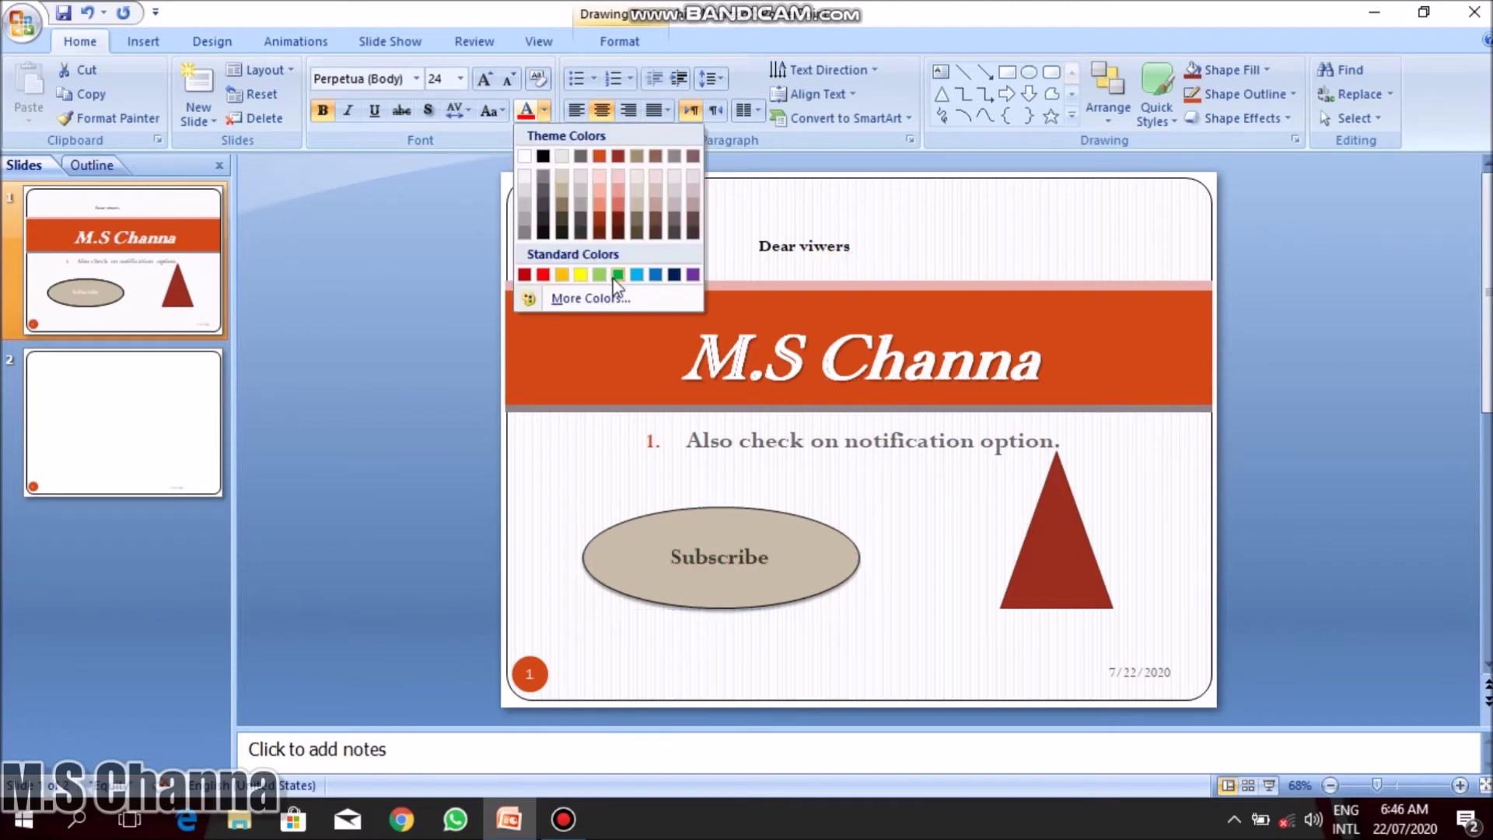
{"action": "left_click", "coordinate": [656, 275]}
{"action": "left_click", "coordinate": [485, 76]}
{"action": "left_click", "coordinate": [485, 76]}
{"action": "left_click", "coordinate": [485, 76]}
{"action": "left_click", "coordinate": [486, 76]}
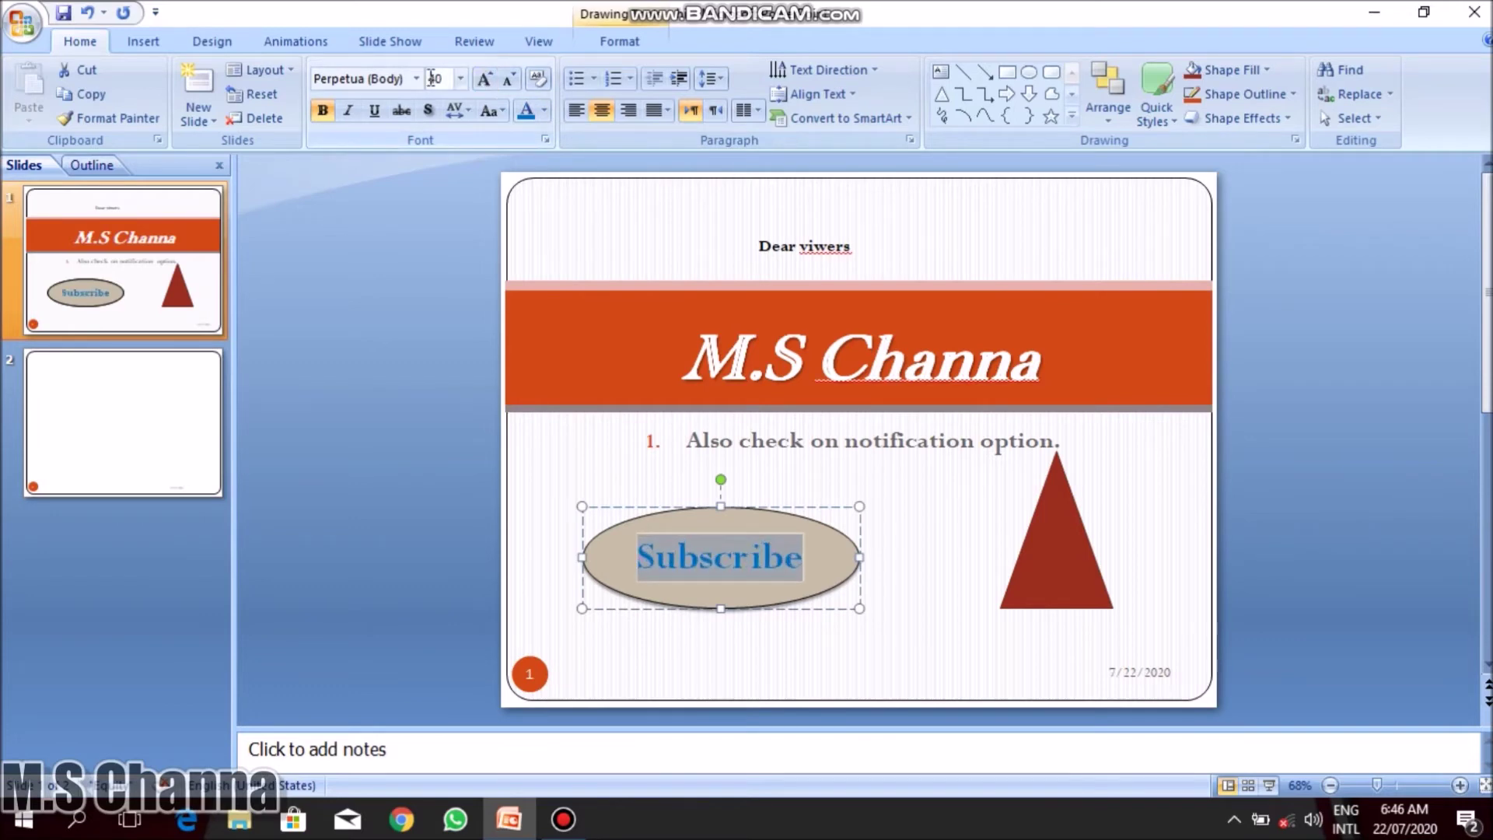
{"action": "left_click", "coordinate": [544, 111]}
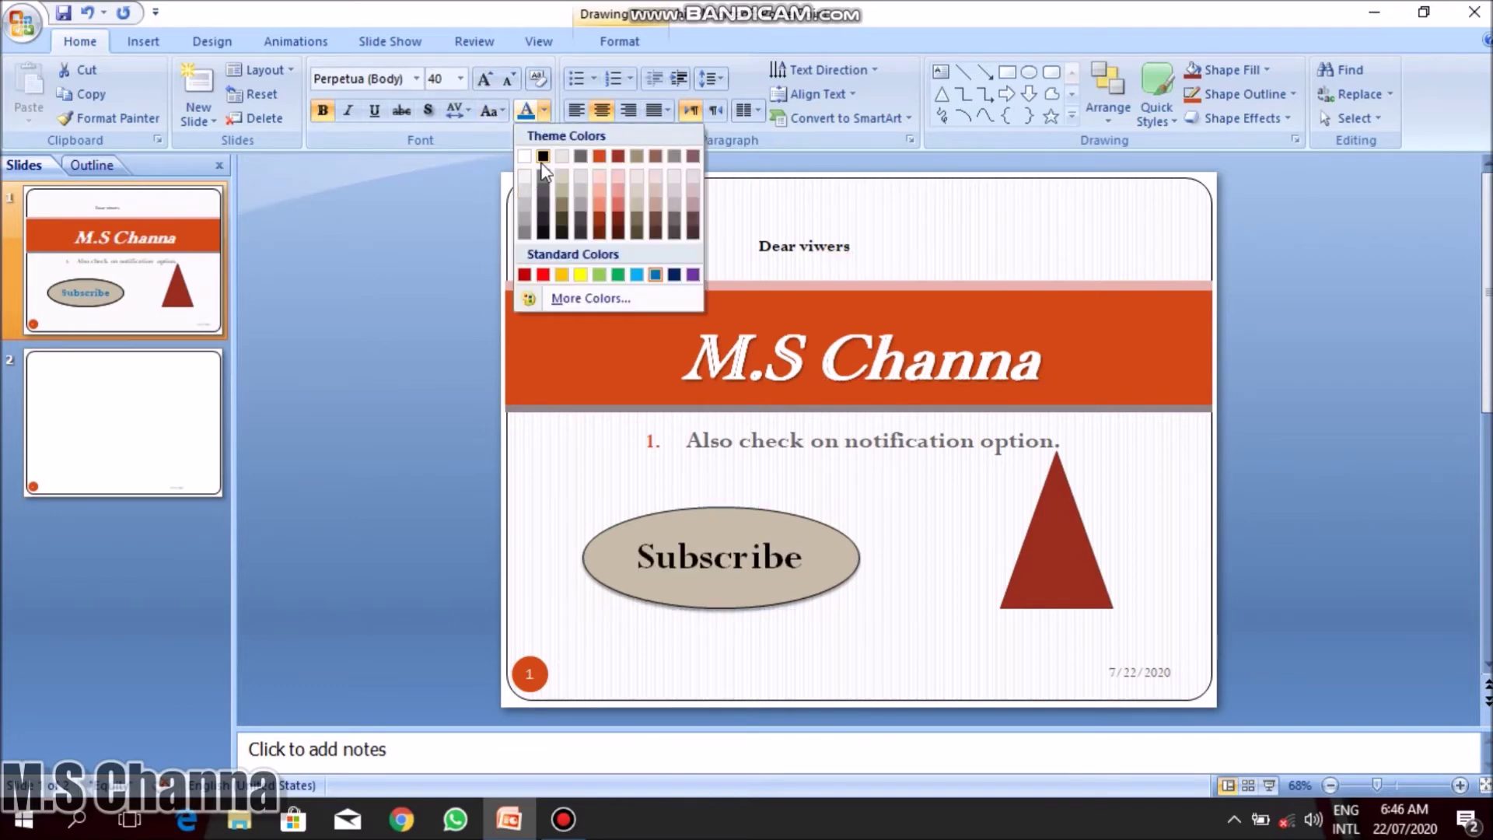
{"action": "left_click", "coordinate": [543, 160]}
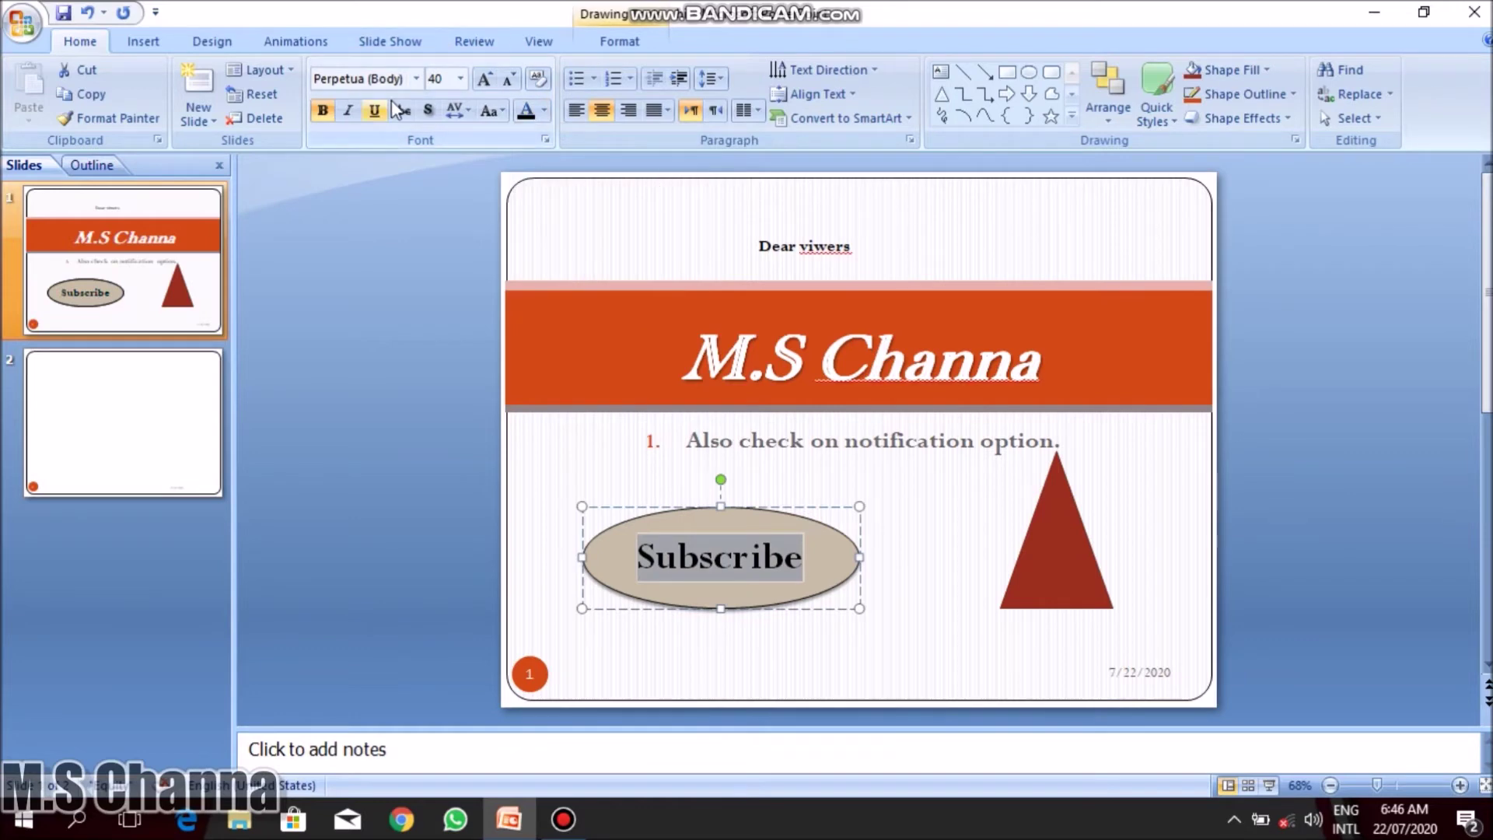
{"action": "left_click", "coordinate": [349, 111]}
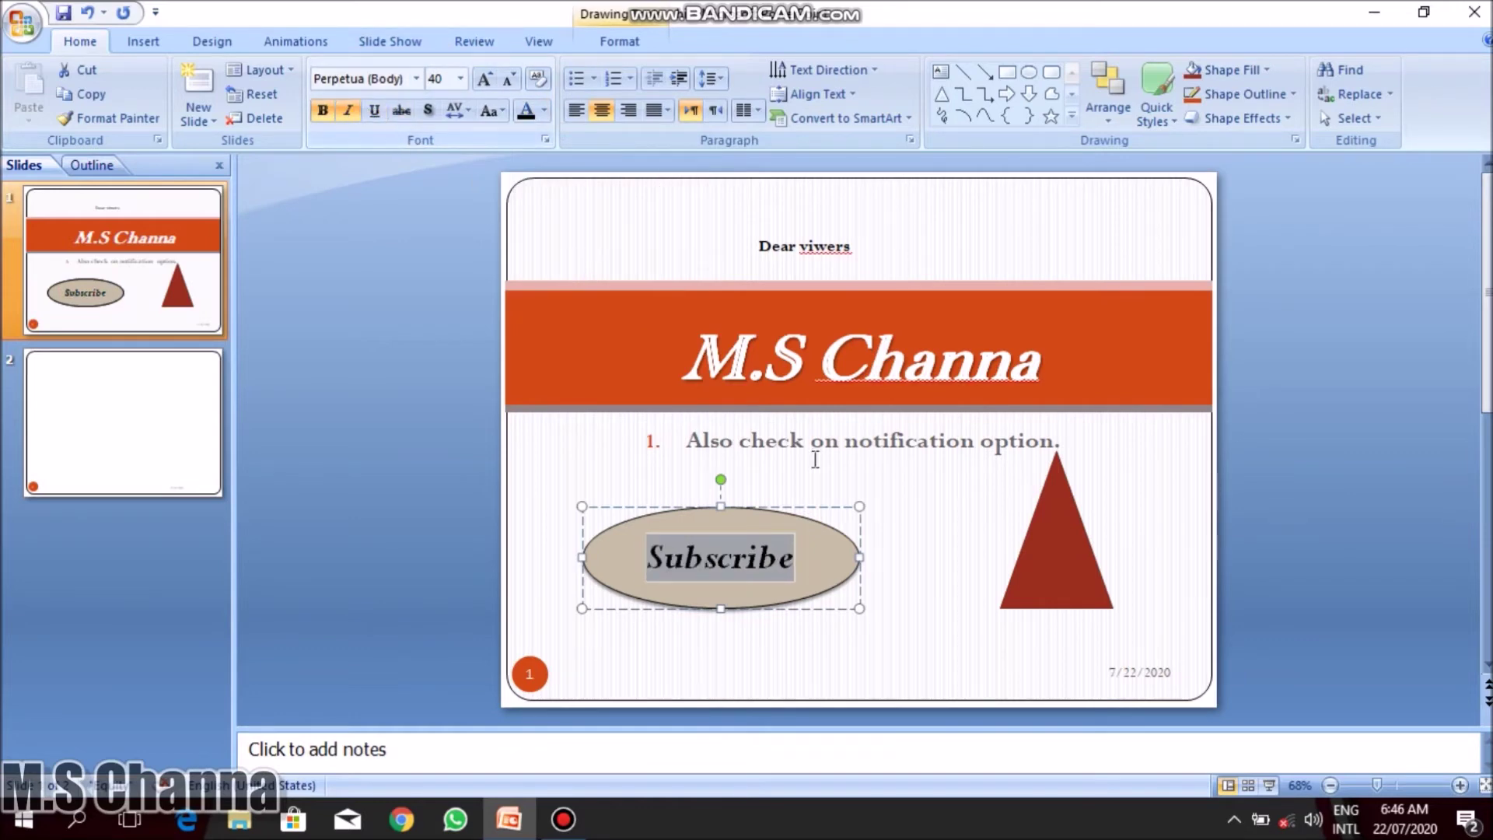
{"action": "left_click", "coordinate": [862, 695]}
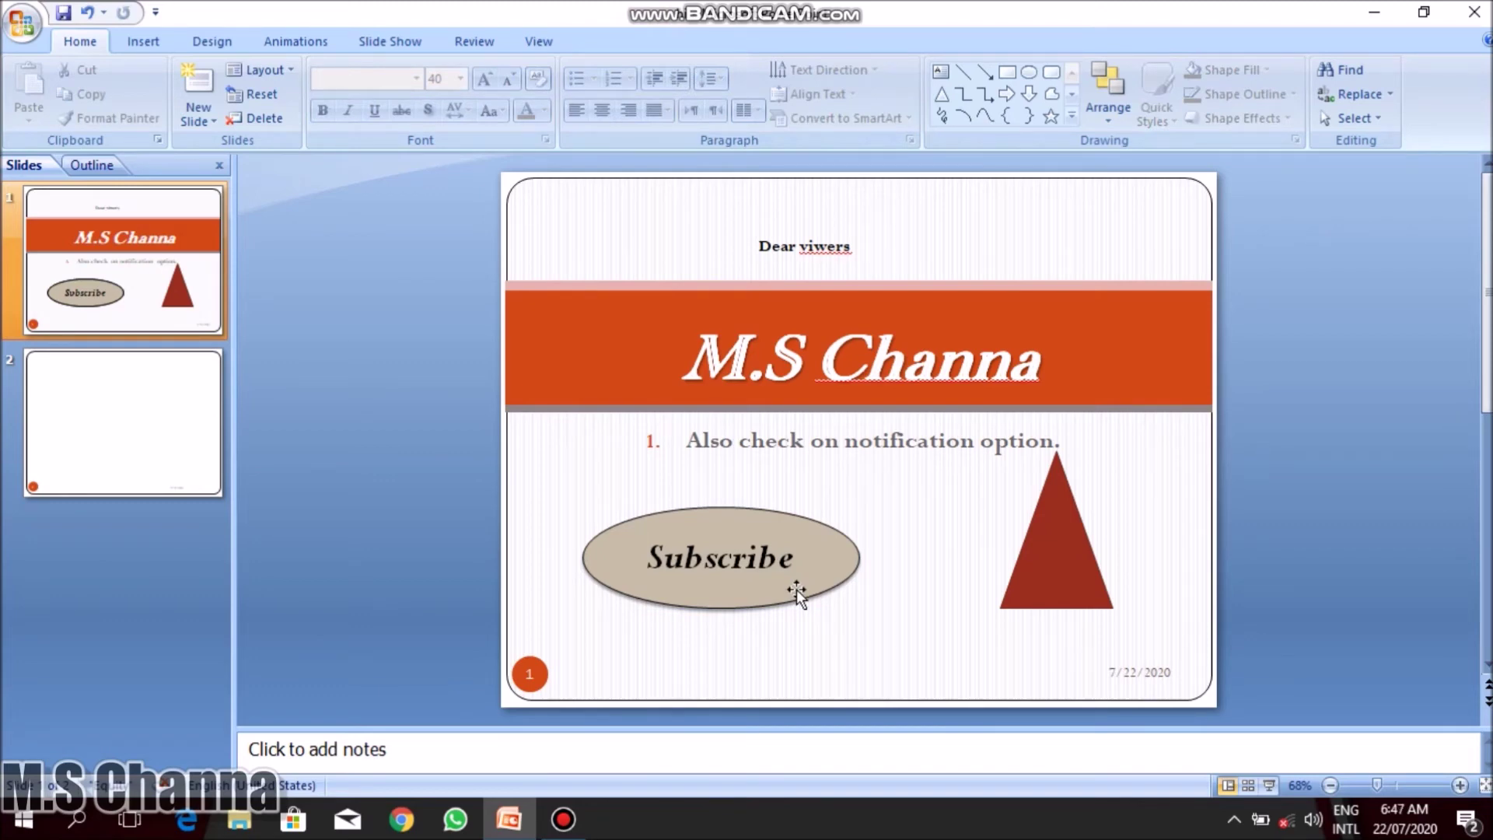
Move the Subscribe oval to the banner's top right and correct the greeting to 'Dear viewers'.
{"action": "left_click_drag", "start_coordinate": [796, 589], "coordinate": [1147, 343]}
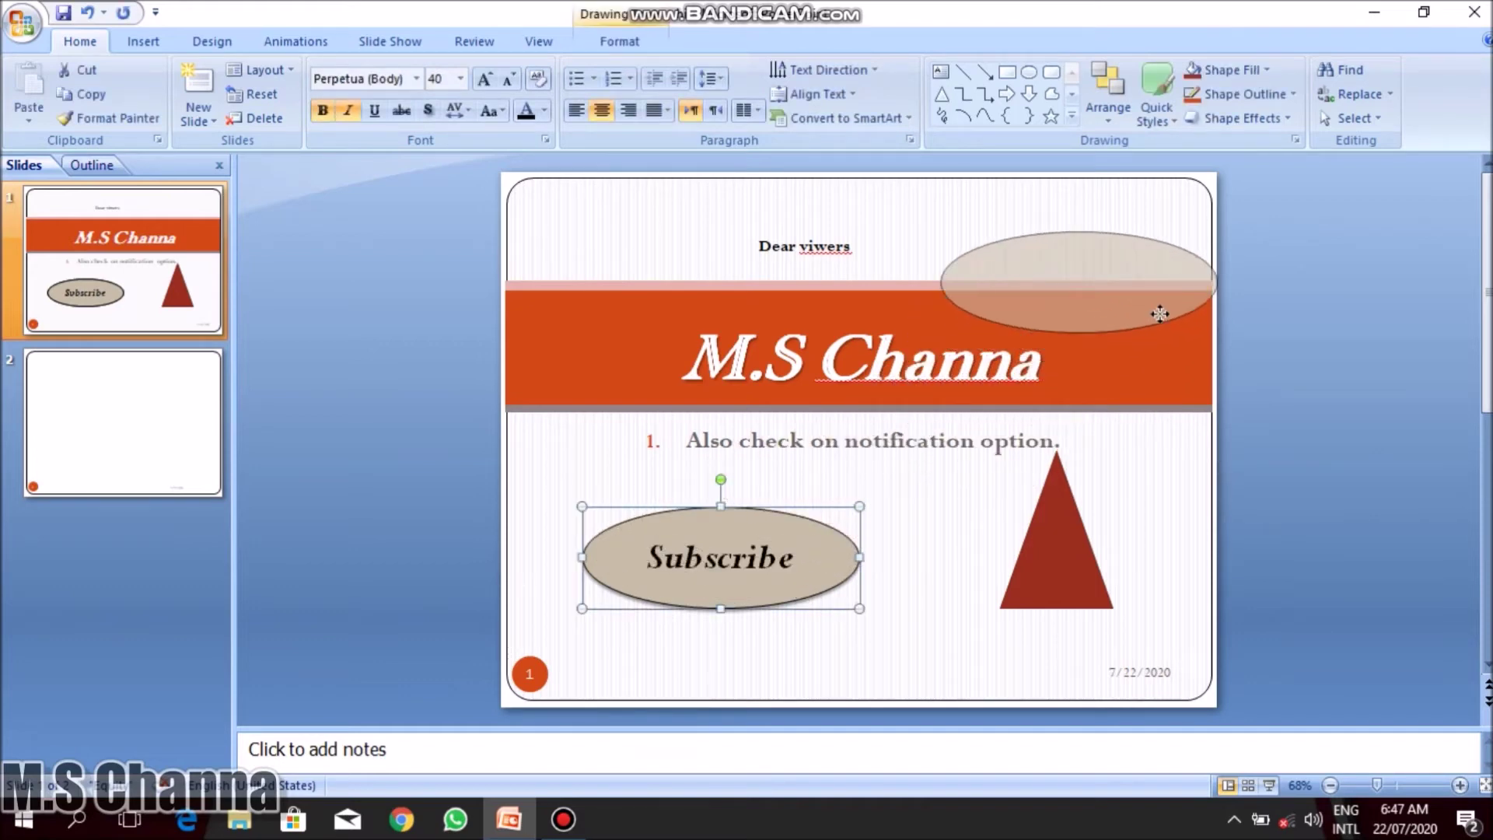
{"action": "left_click_drag", "start_coordinate": [1147, 343], "coordinate": [1159, 311]}
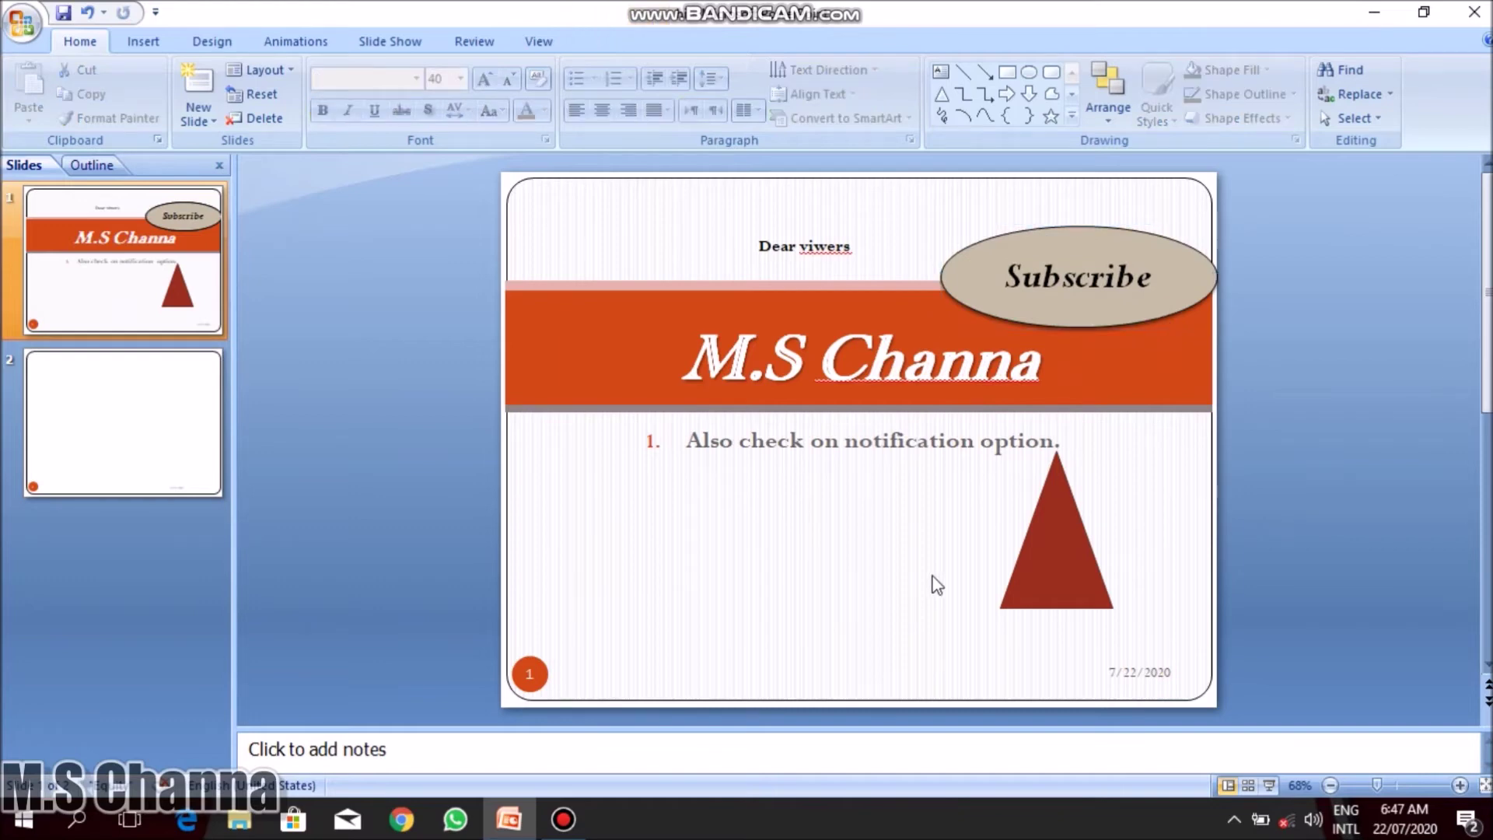
{"action": "left_click", "coordinate": [809, 246]}
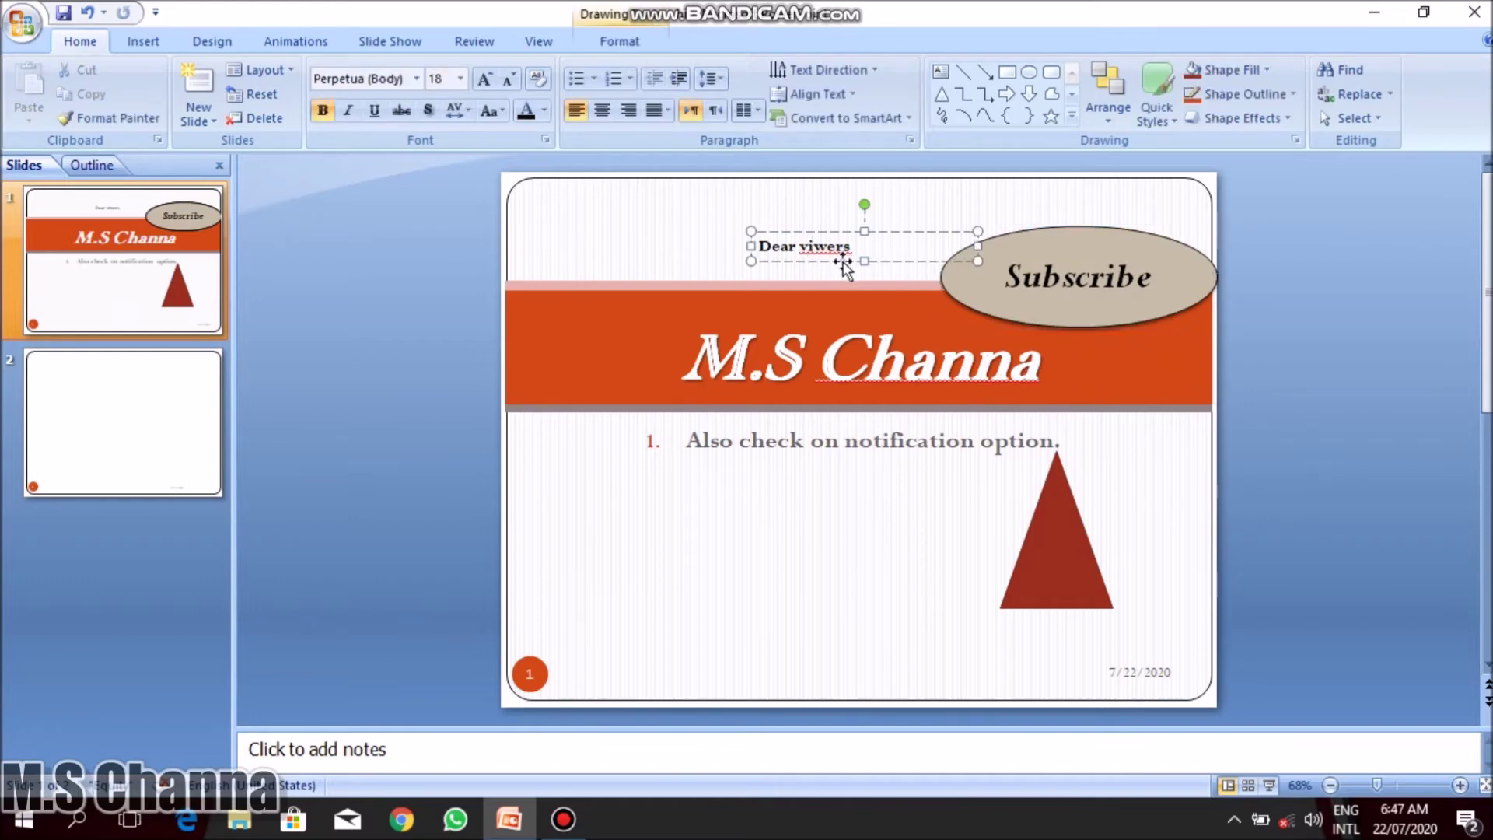
{"action": "right_click", "coordinate": [840, 253]}
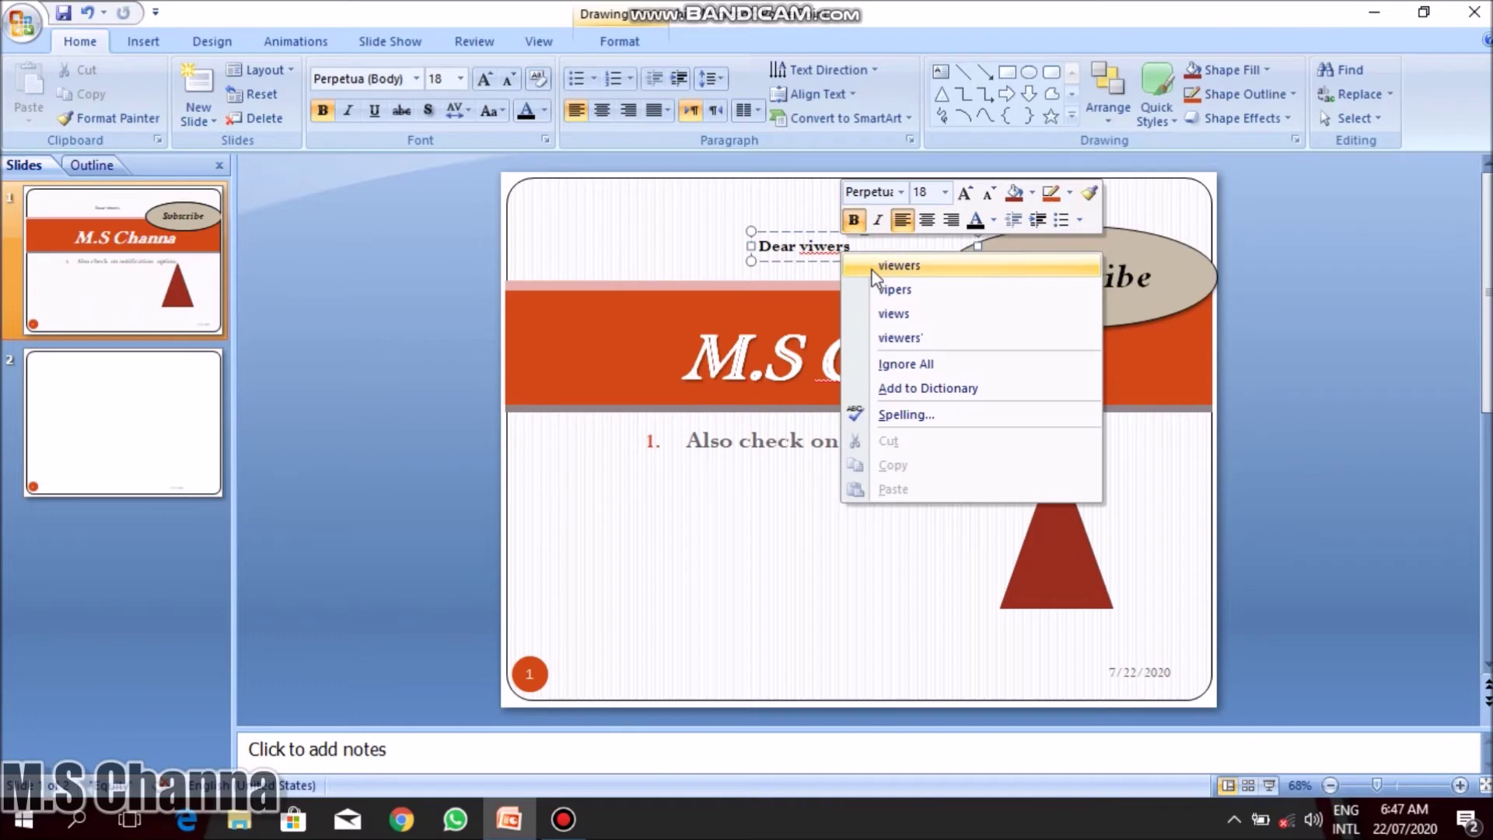
{"action": "left_click", "coordinate": [873, 268]}
{"action": "left_click", "coordinate": [809, 618]}
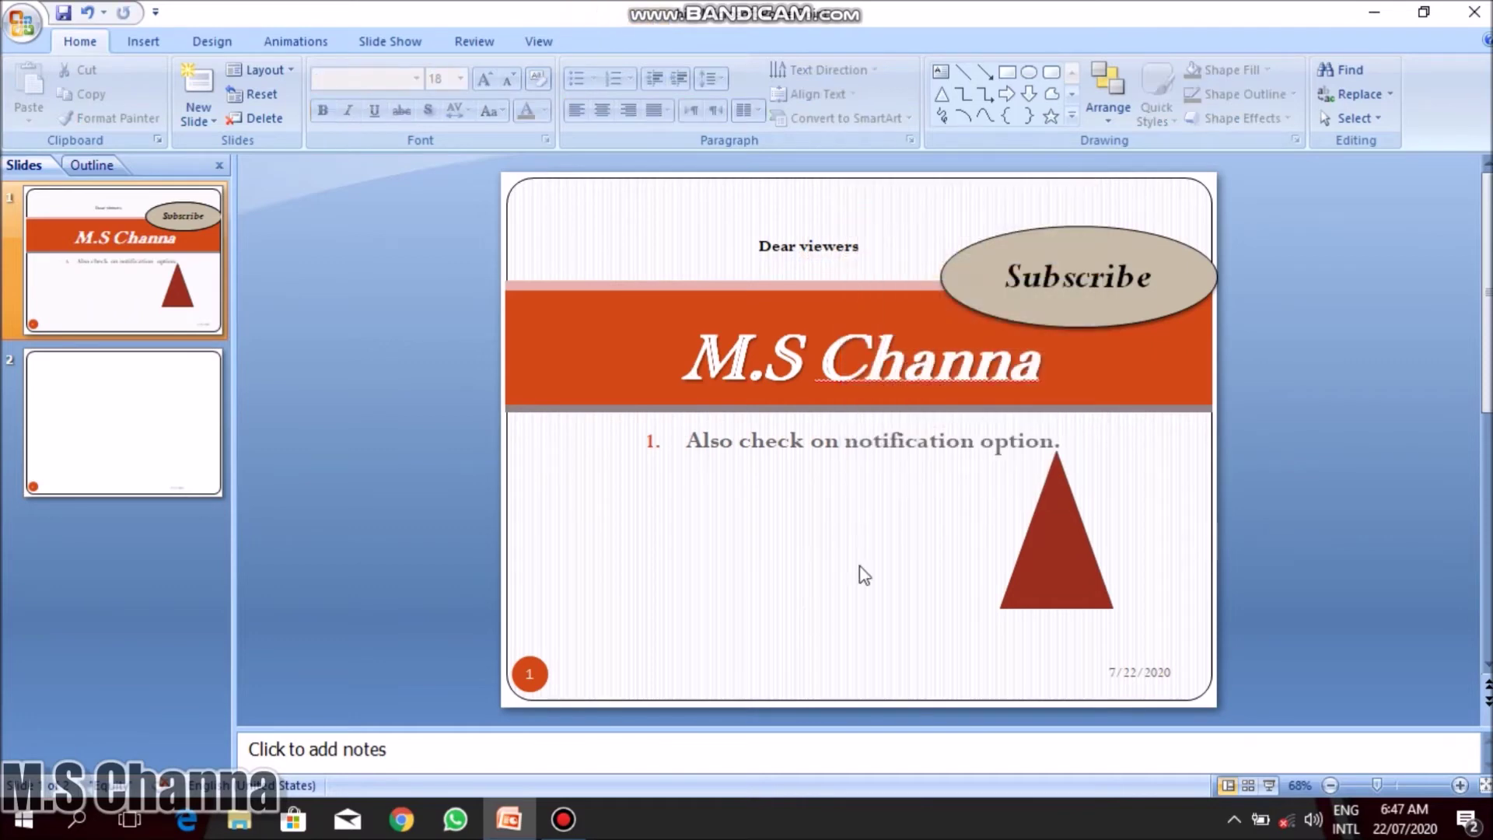
Move the triangle left, the bullet text beside it, and the greeting box to the triangle's base.
{"action": "left_click", "coordinate": [751, 441]}
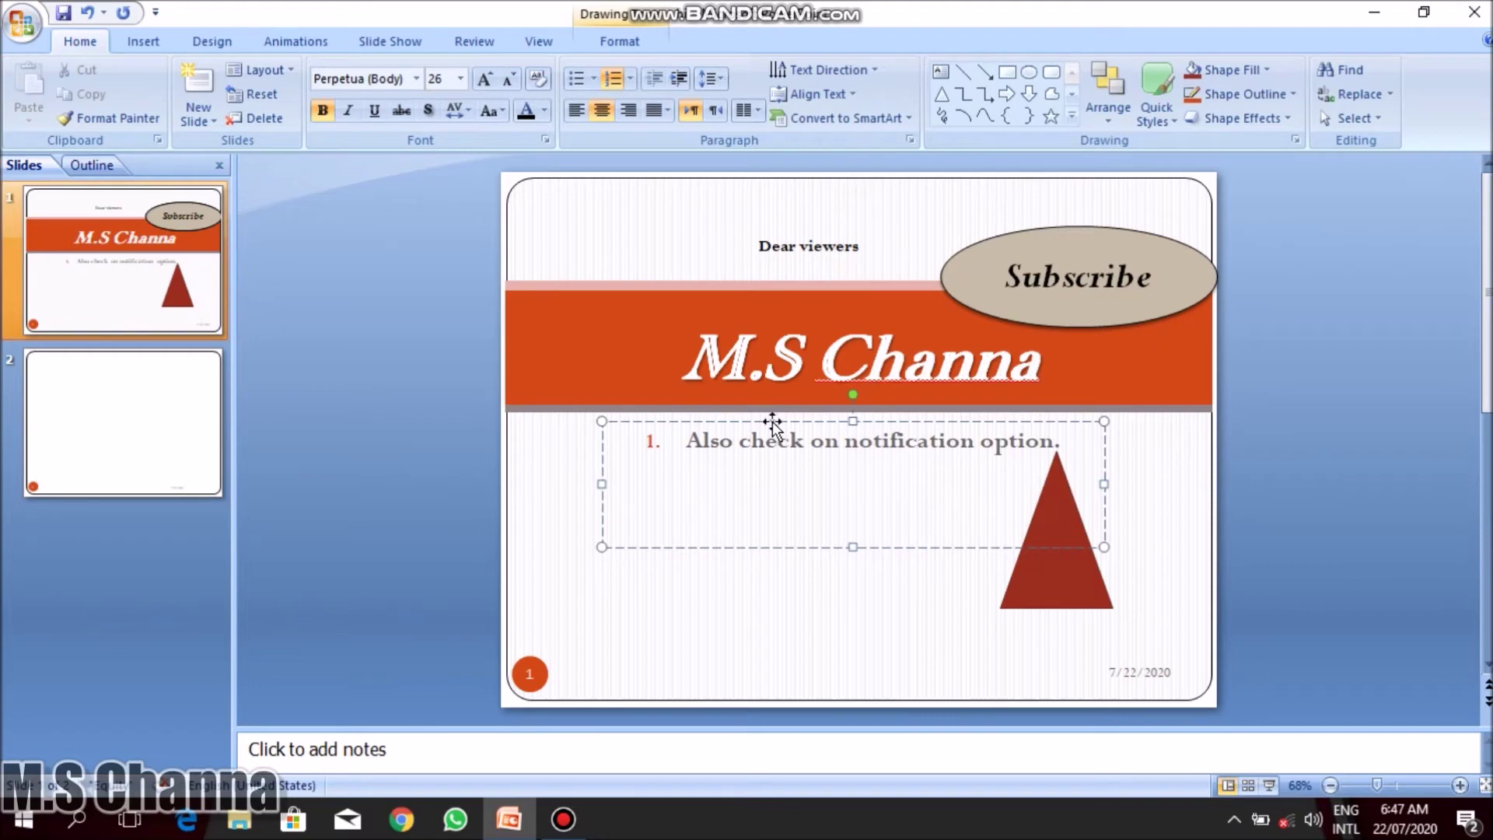
{"action": "left_click", "coordinate": [772, 421]}
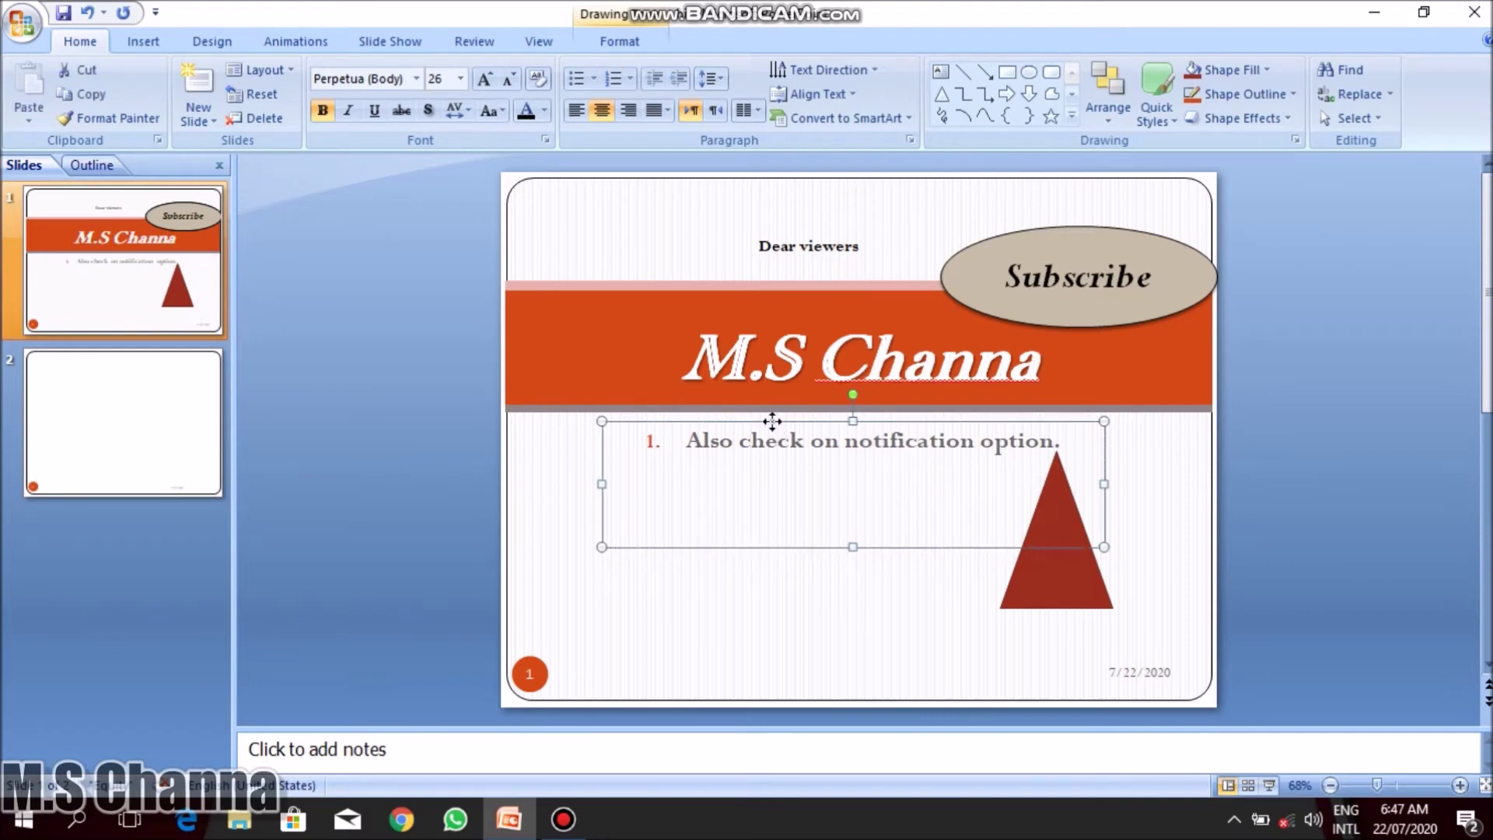
{"action": "left_click_drag", "start_coordinate": [772, 421], "coordinate": [768, 453]}
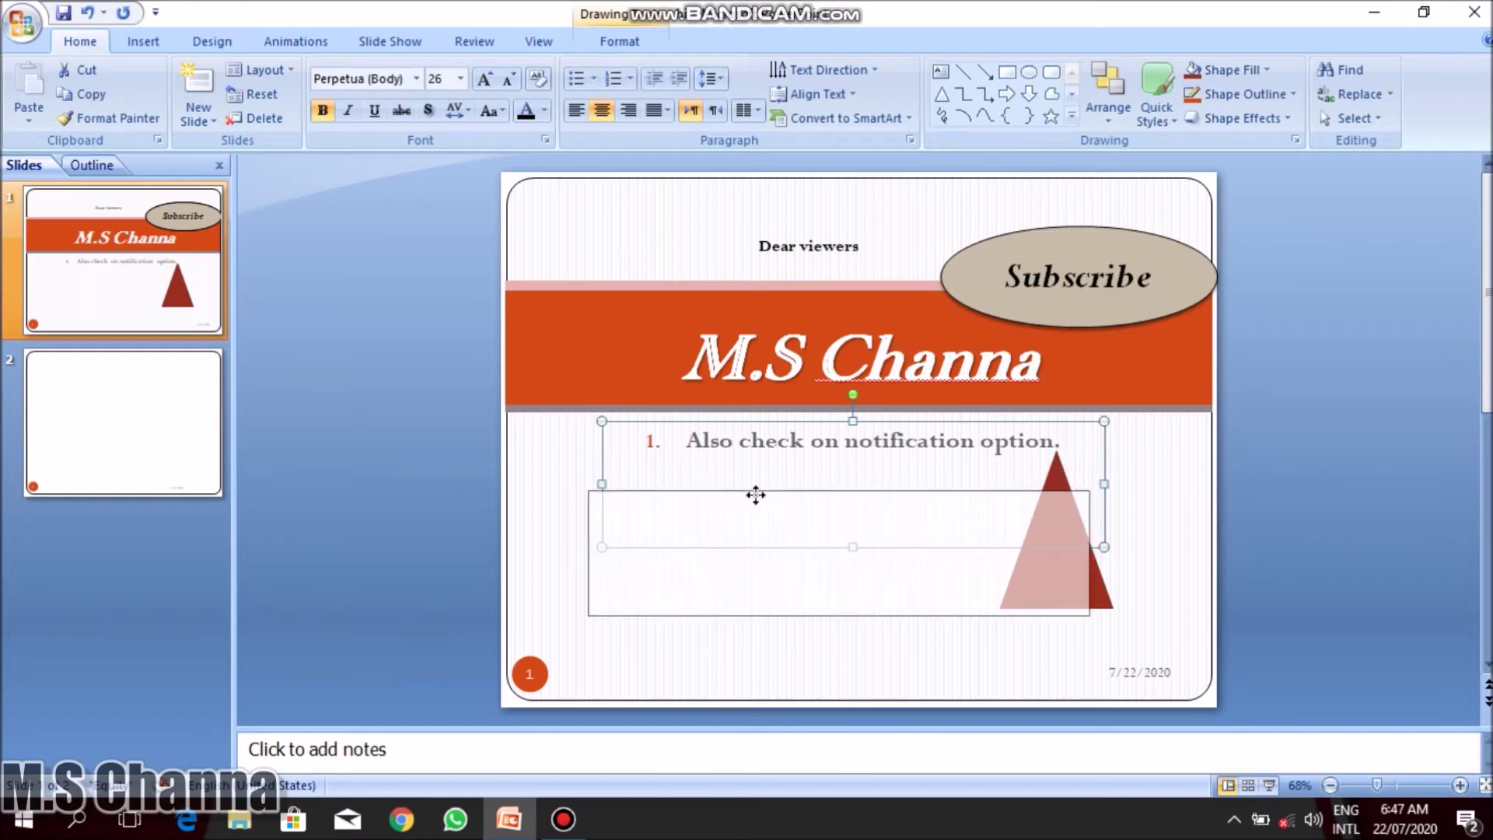
{"action": "left_click_drag", "start_coordinate": [769, 454], "coordinate": [731, 490]}
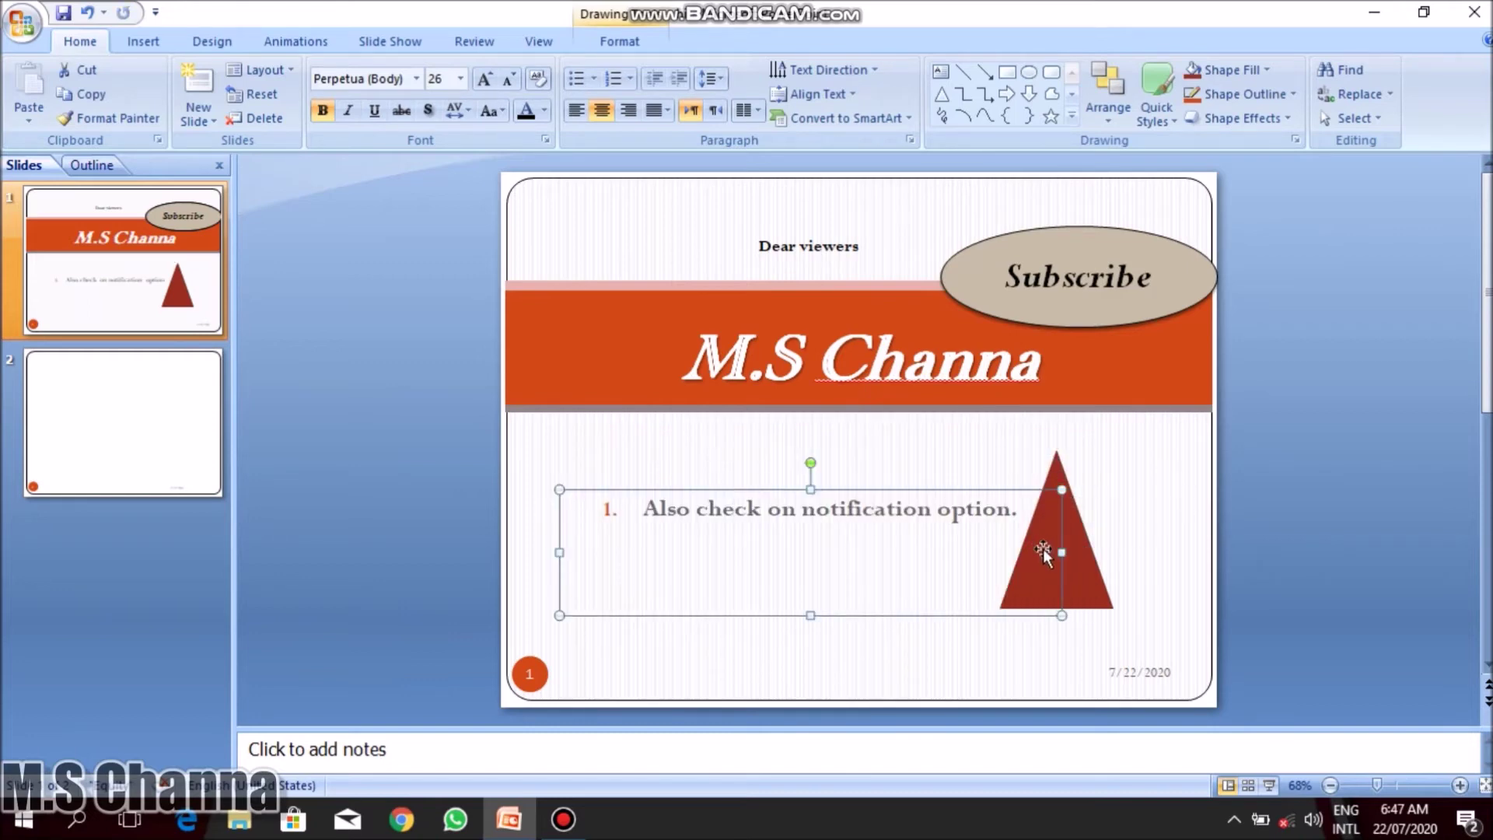
{"action": "left_click", "coordinate": [1077, 560]}
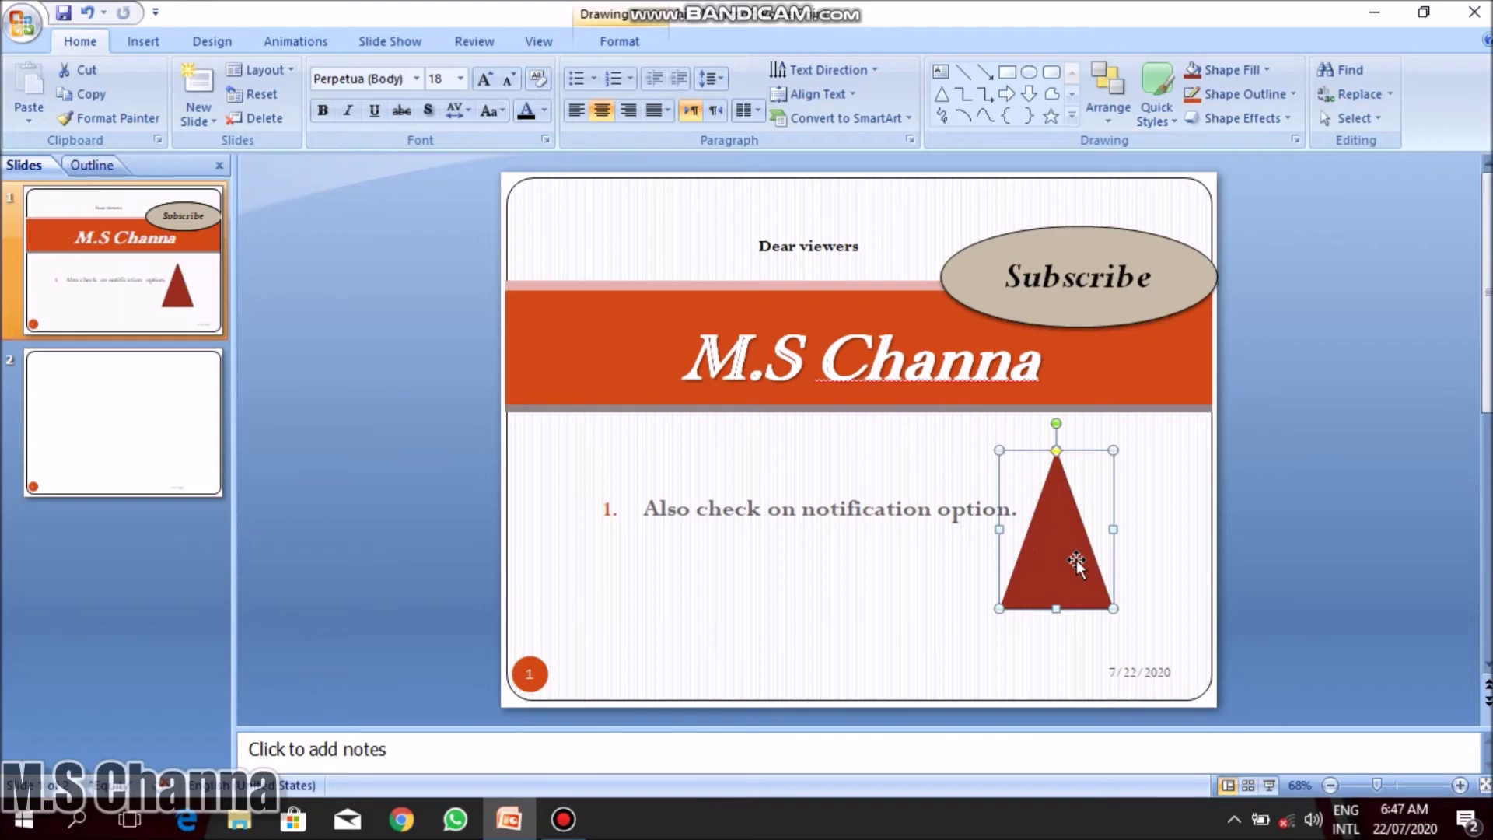
{"action": "mouse_move", "coordinate": [1076, 560]}
{"action": "left_mouse_down"}
{"action": "mouse_move", "coordinate": [1095, 560]}
{"action": "mouse_move", "coordinate": [582, 554]}
{"action": "mouse_move", "coordinate": [608, 545]}
{"action": "left_mouse_up"}
{"action": "left_click", "coordinate": [735, 509]}
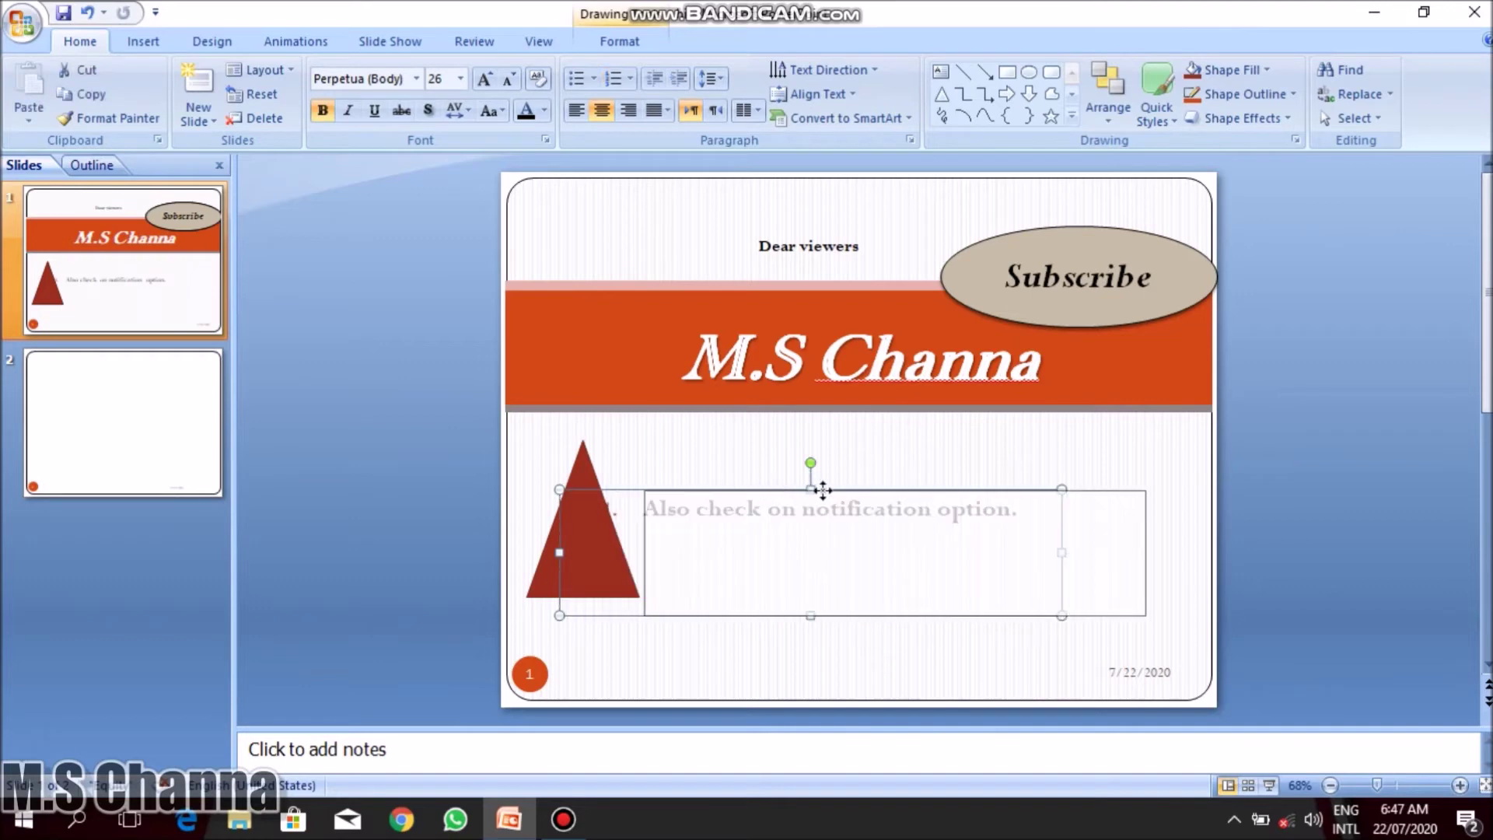
{"action": "left_click_drag", "start_coordinate": [740, 491], "coordinate": [824, 491]}
{"action": "left_click_drag", "start_coordinate": [778, 258], "coordinate": [538, 595]}
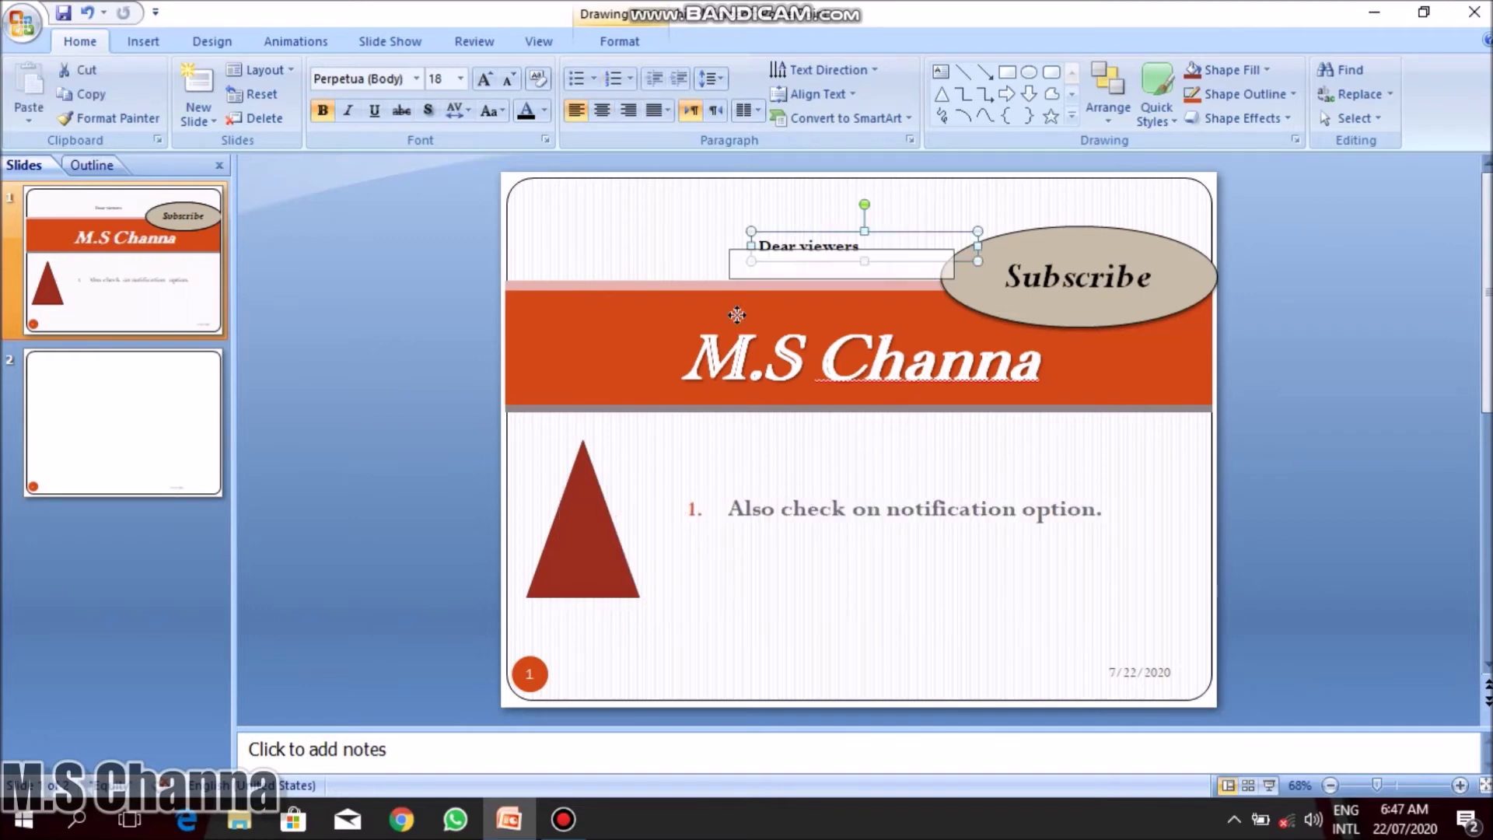
{"action": "left_click_drag", "start_coordinate": [538, 595], "coordinate": [565, 589]}
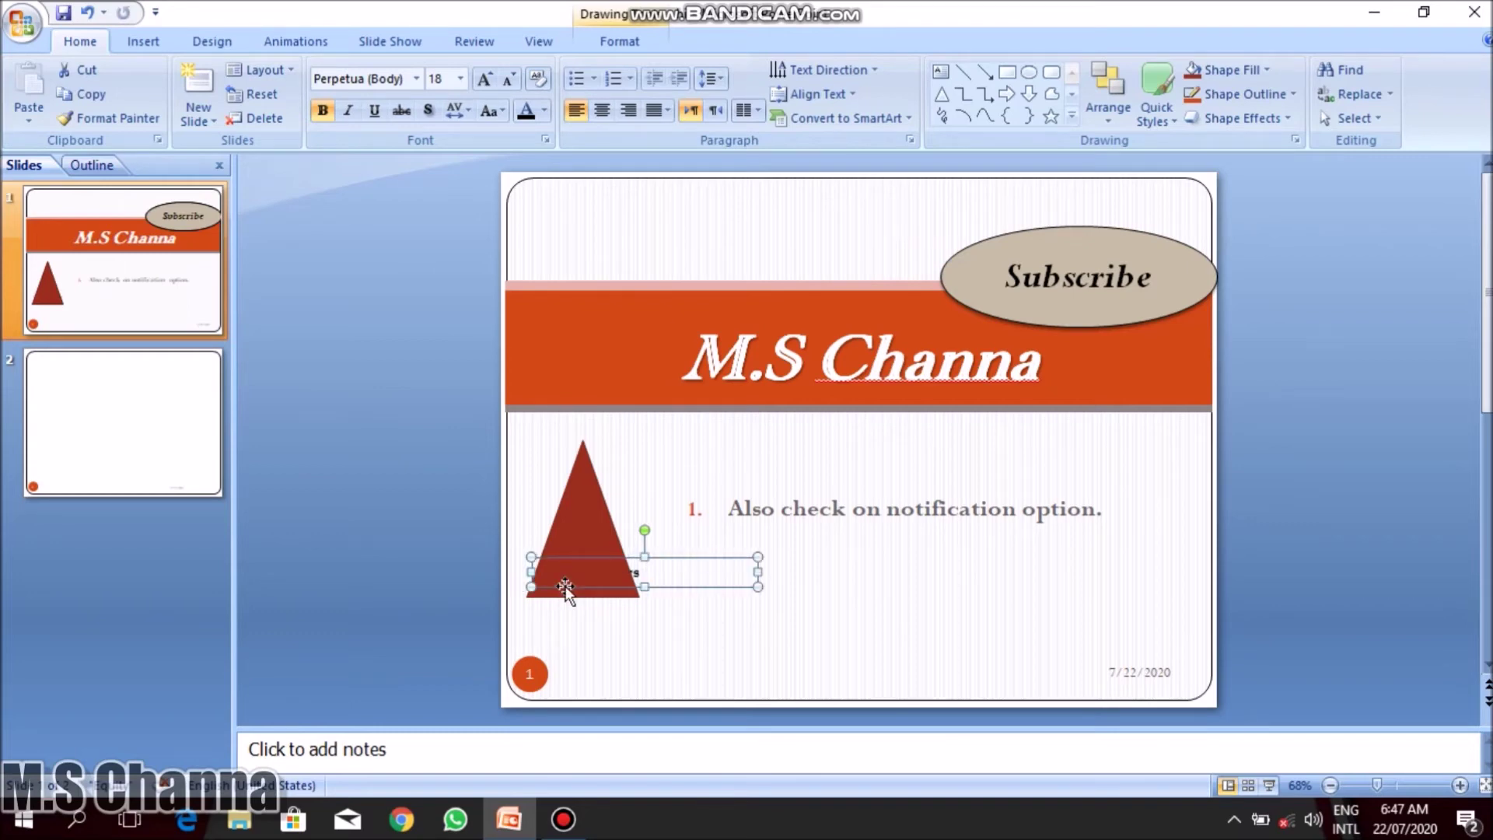
Bring the Dear viewers text box in front of the triangle.
{"action": "left_click", "coordinate": [1108, 109]}
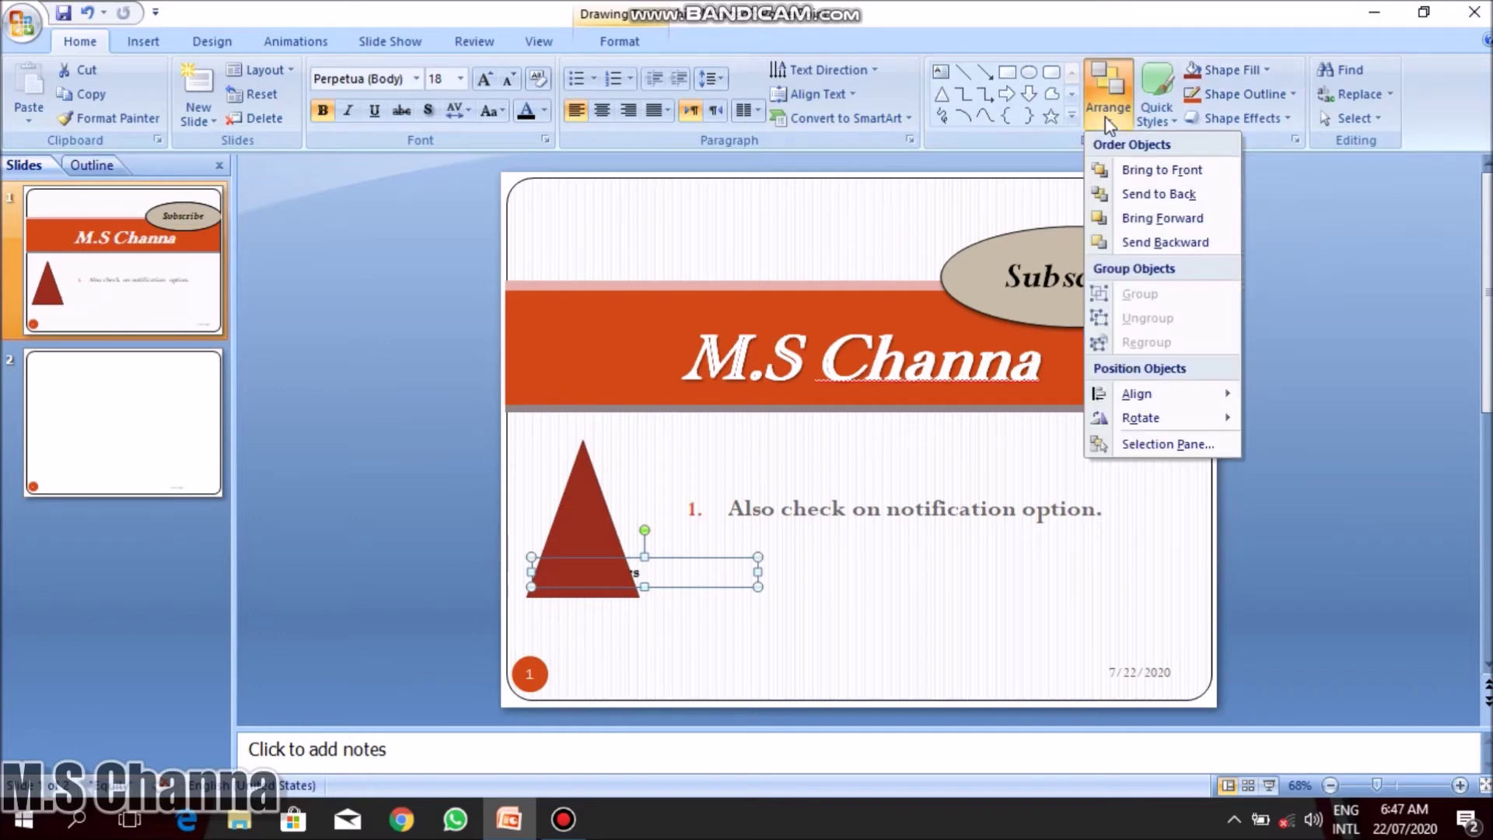
{"action": "left_click", "coordinate": [1128, 222]}
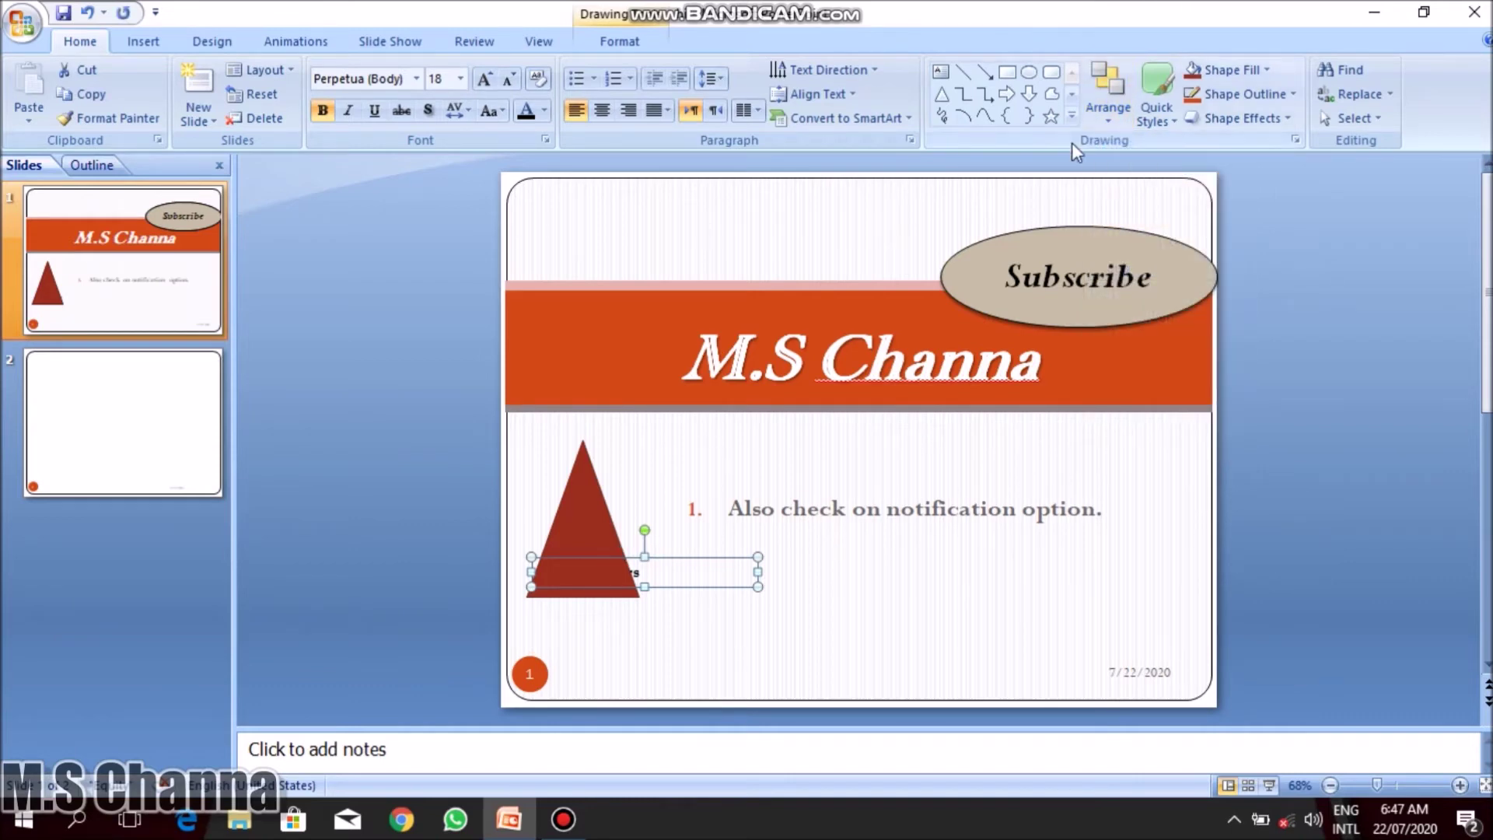
{"action": "left_click", "coordinate": [1107, 124]}
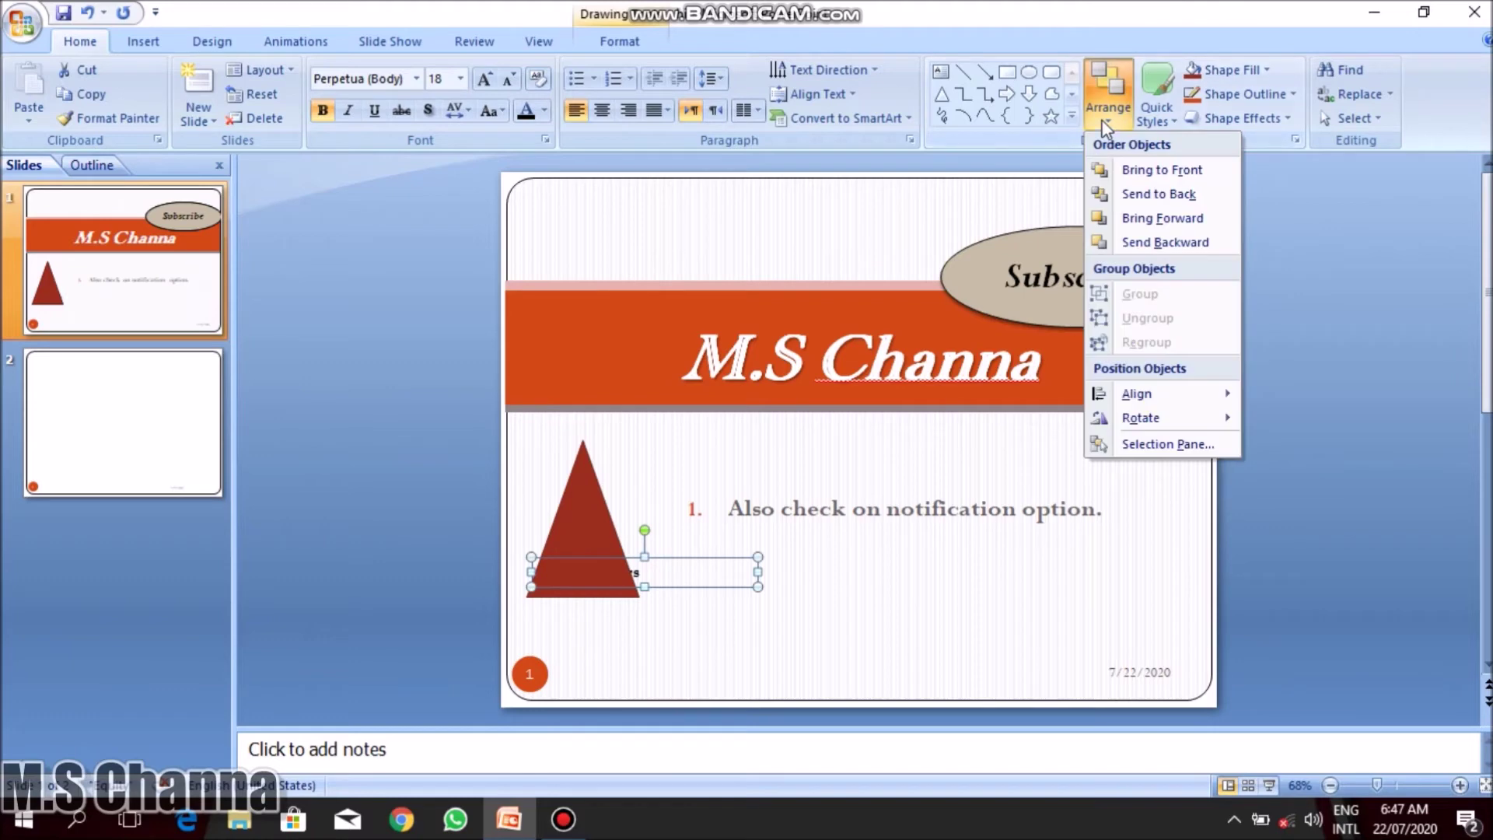
{"action": "left_click", "coordinate": [1187, 172]}
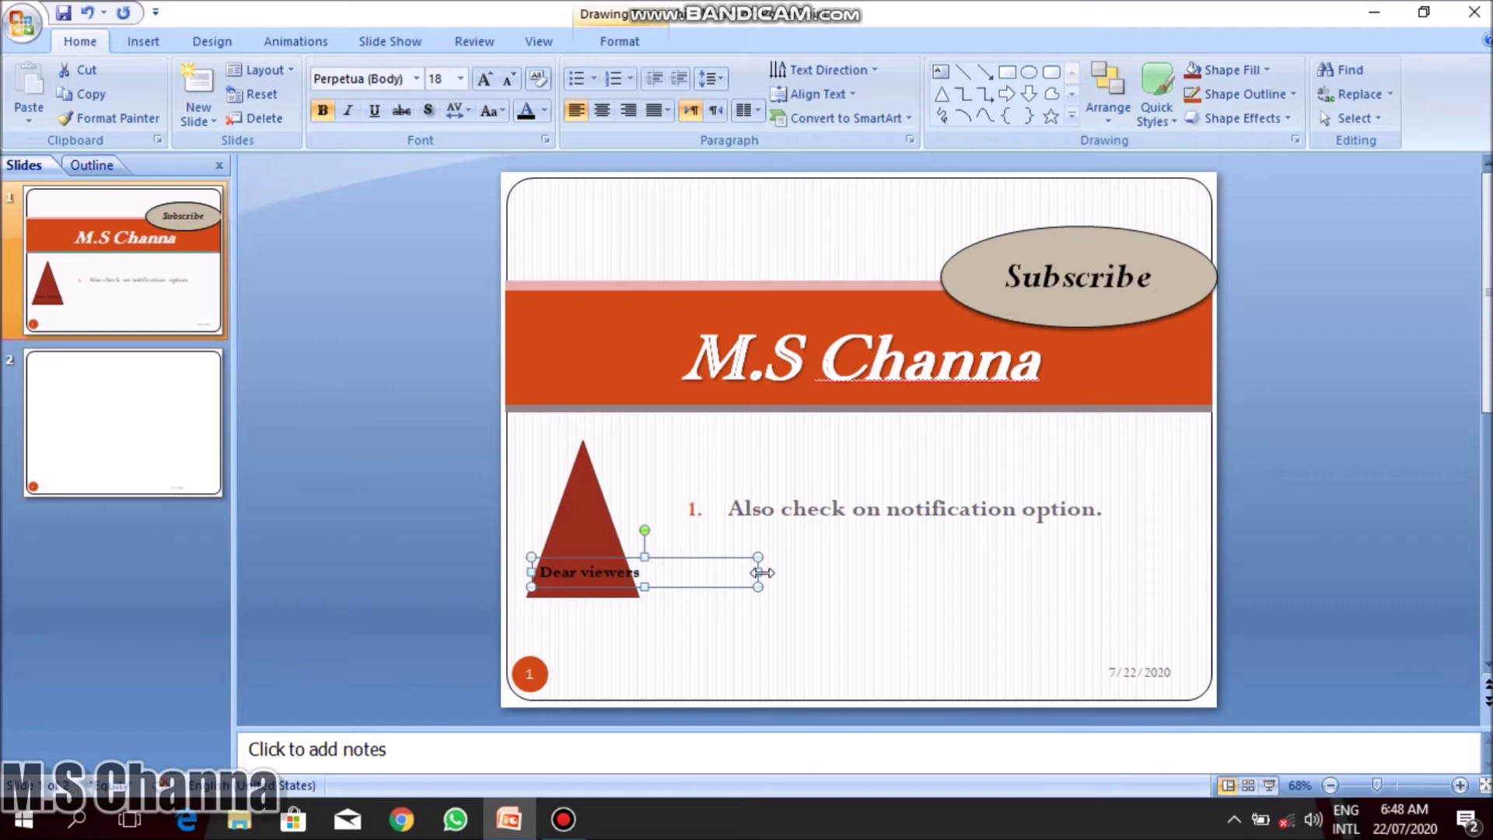
{"action": "left_click", "coordinate": [691, 581]}
Split 'Dear viewers' onto two lines and move the box up onto the triangle.
{"action": "left_click", "coordinate": [590, 574]}
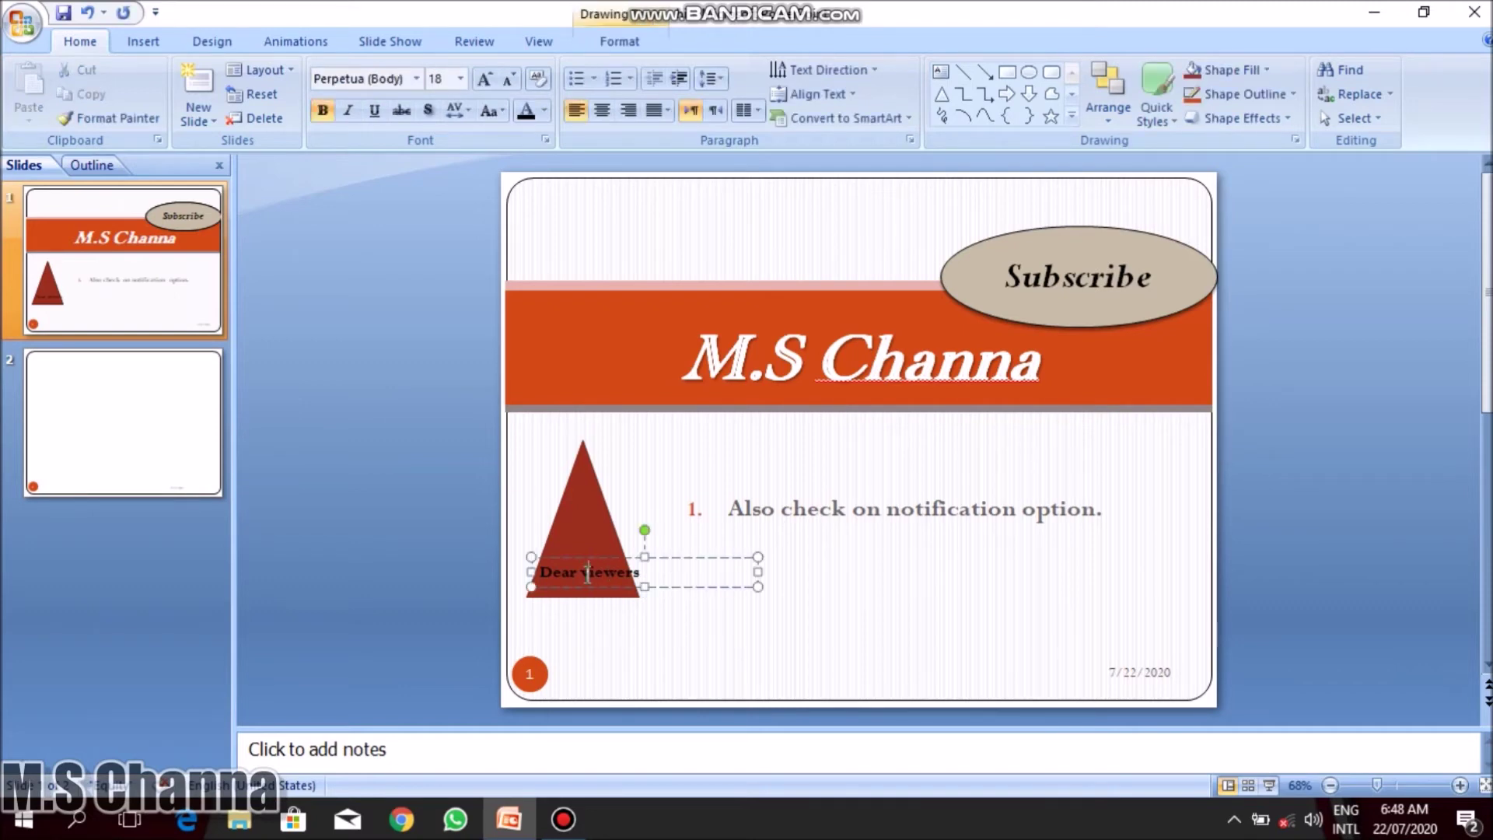
{"action": "key", "text": "Return"}
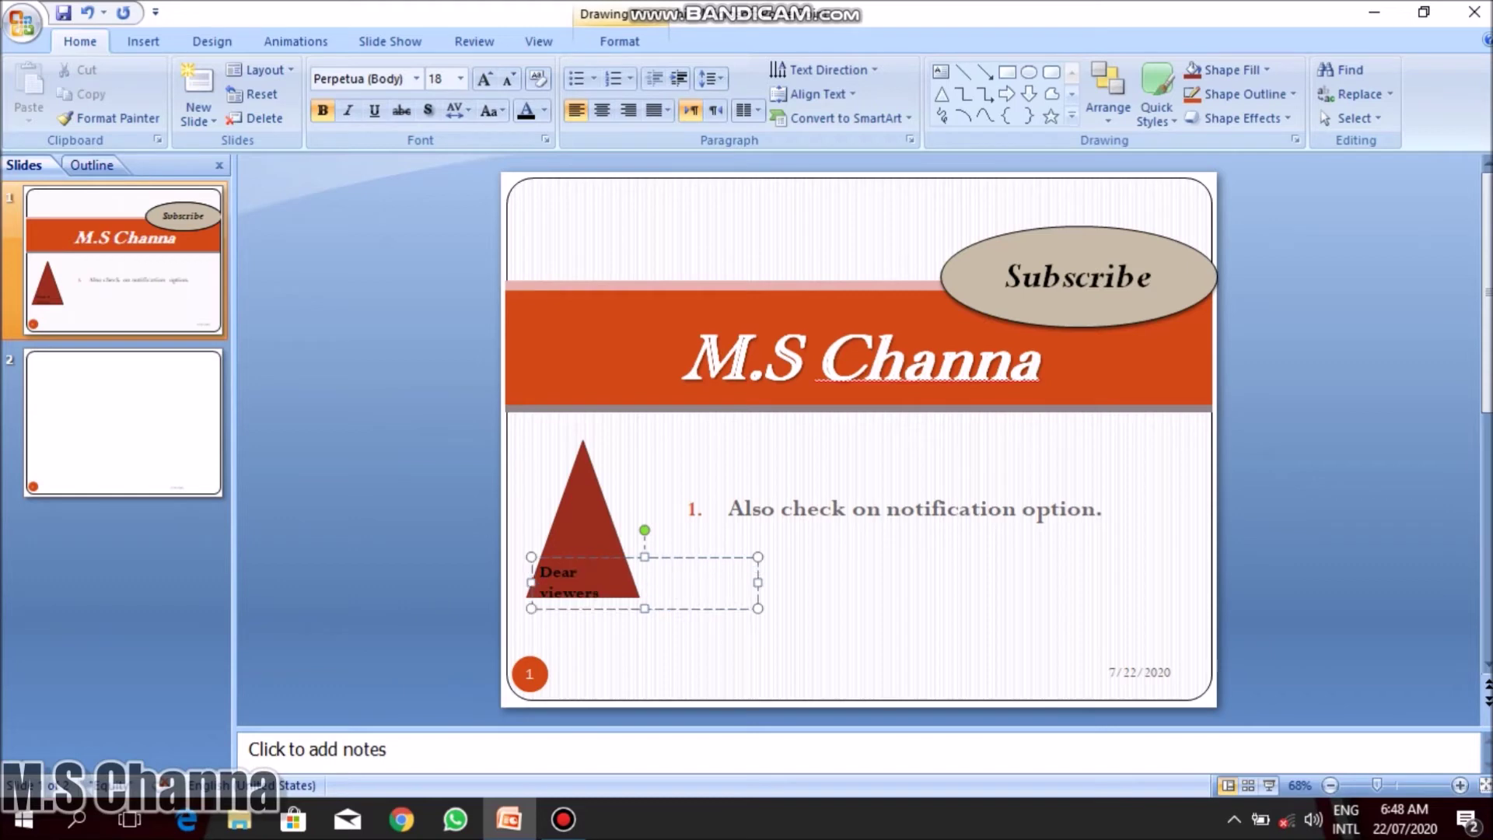
{"action": "left_click", "coordinate": [623, 556]}
{"action": "left_click_drag", "start_coordinate": [622, 556], "coordinate": [642, 544]}
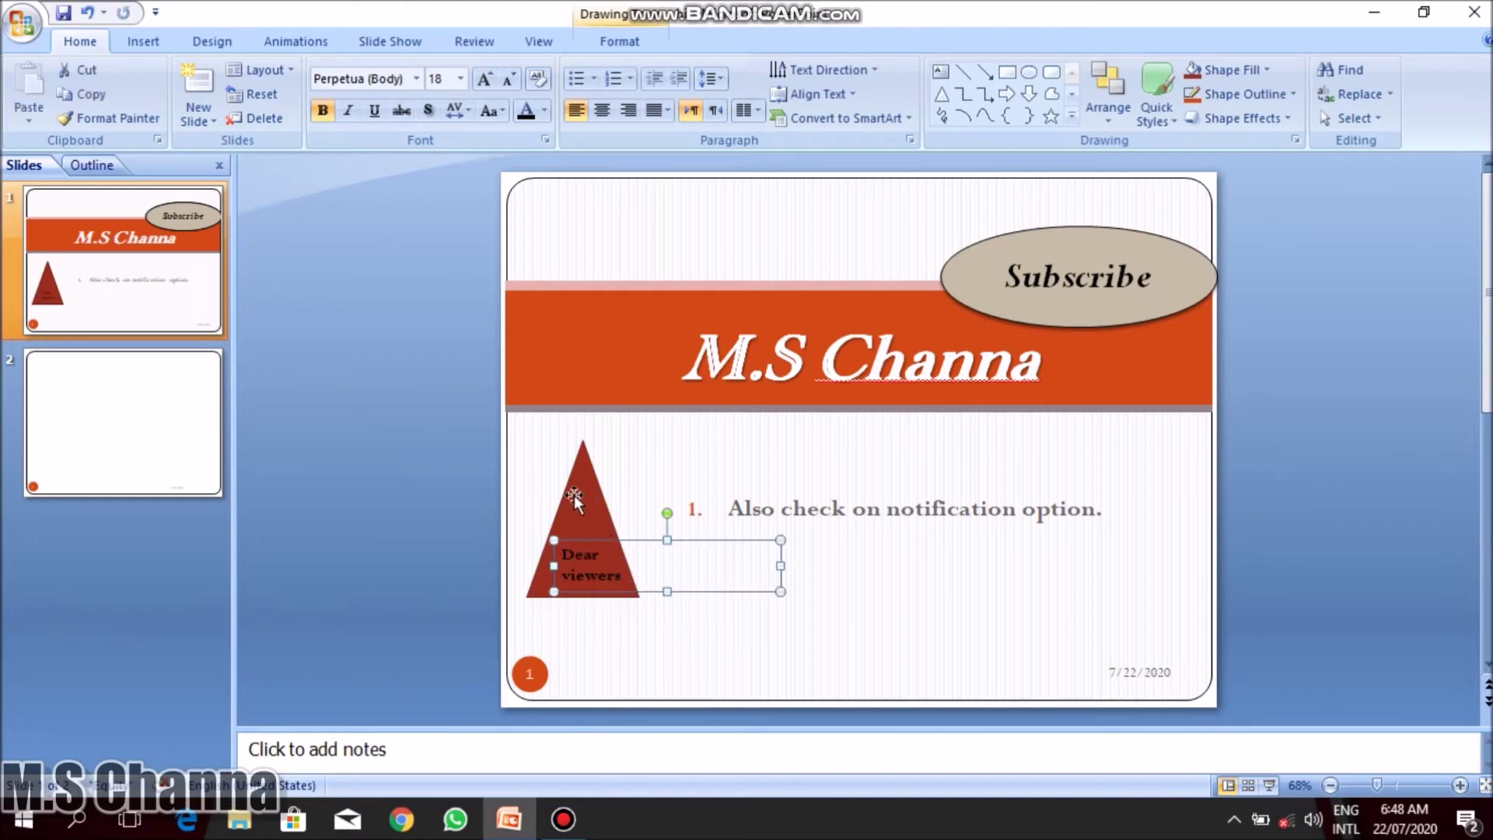
Make all the Dear viewers text white.
{"action": "left_click", "coordinate": [567, 566]}
{"action": "key", "text": "ctrl+a"}
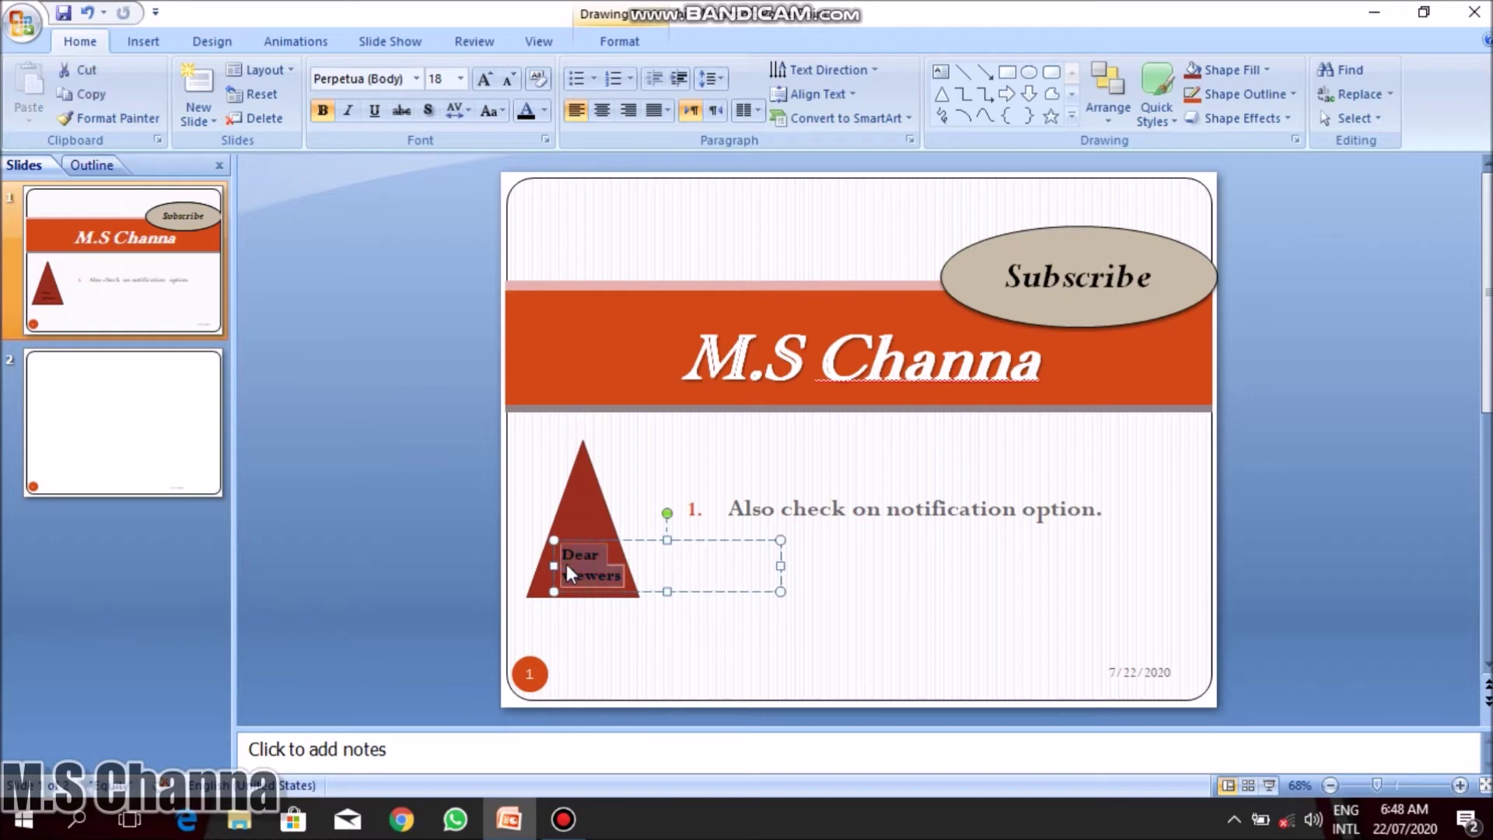
{"action": "left_click", "coordinate": [546, 111]}
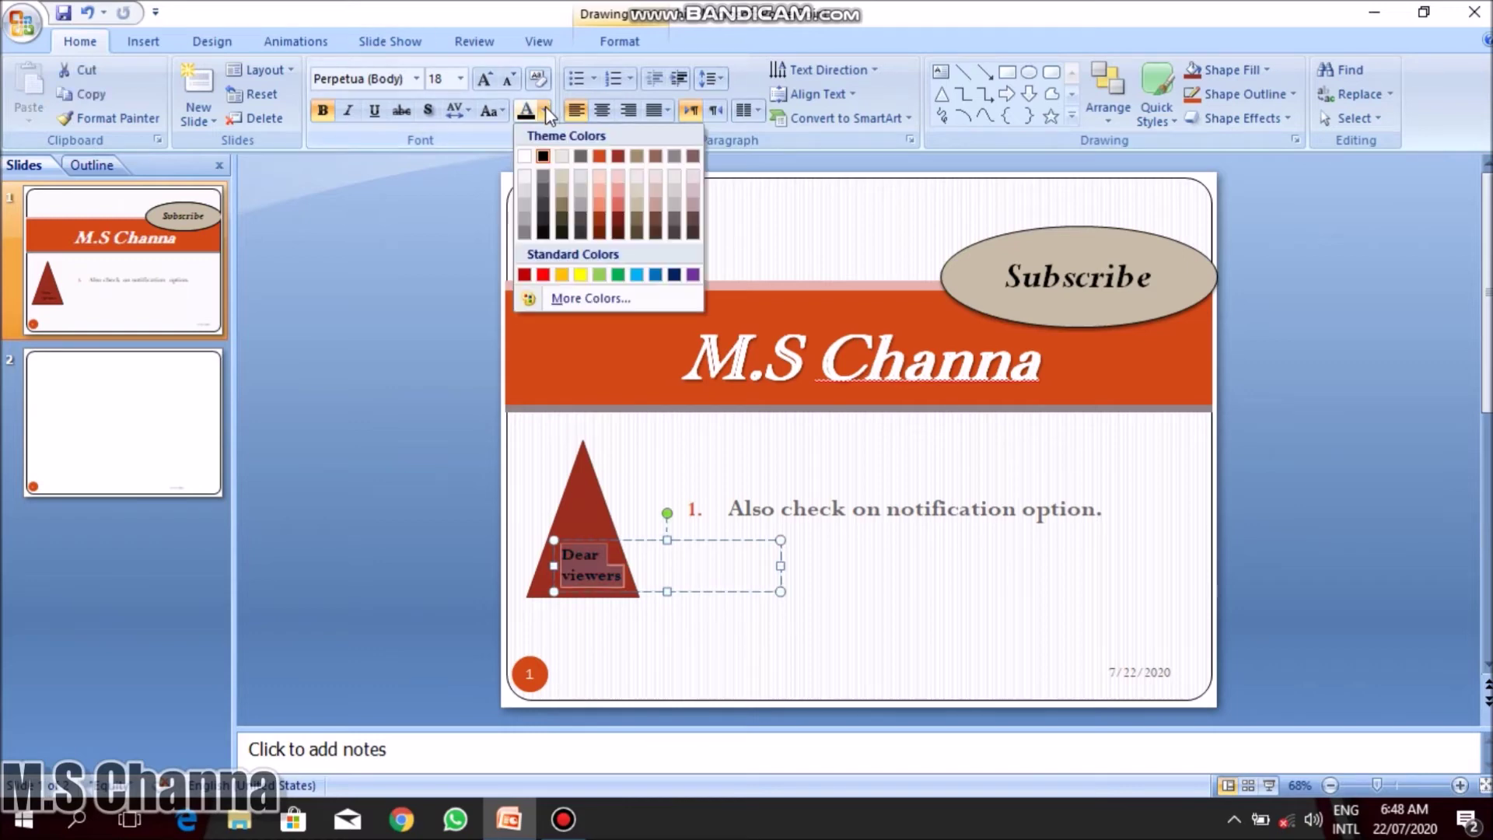
{"action": "left_click", "coordinate": [525, 158]}
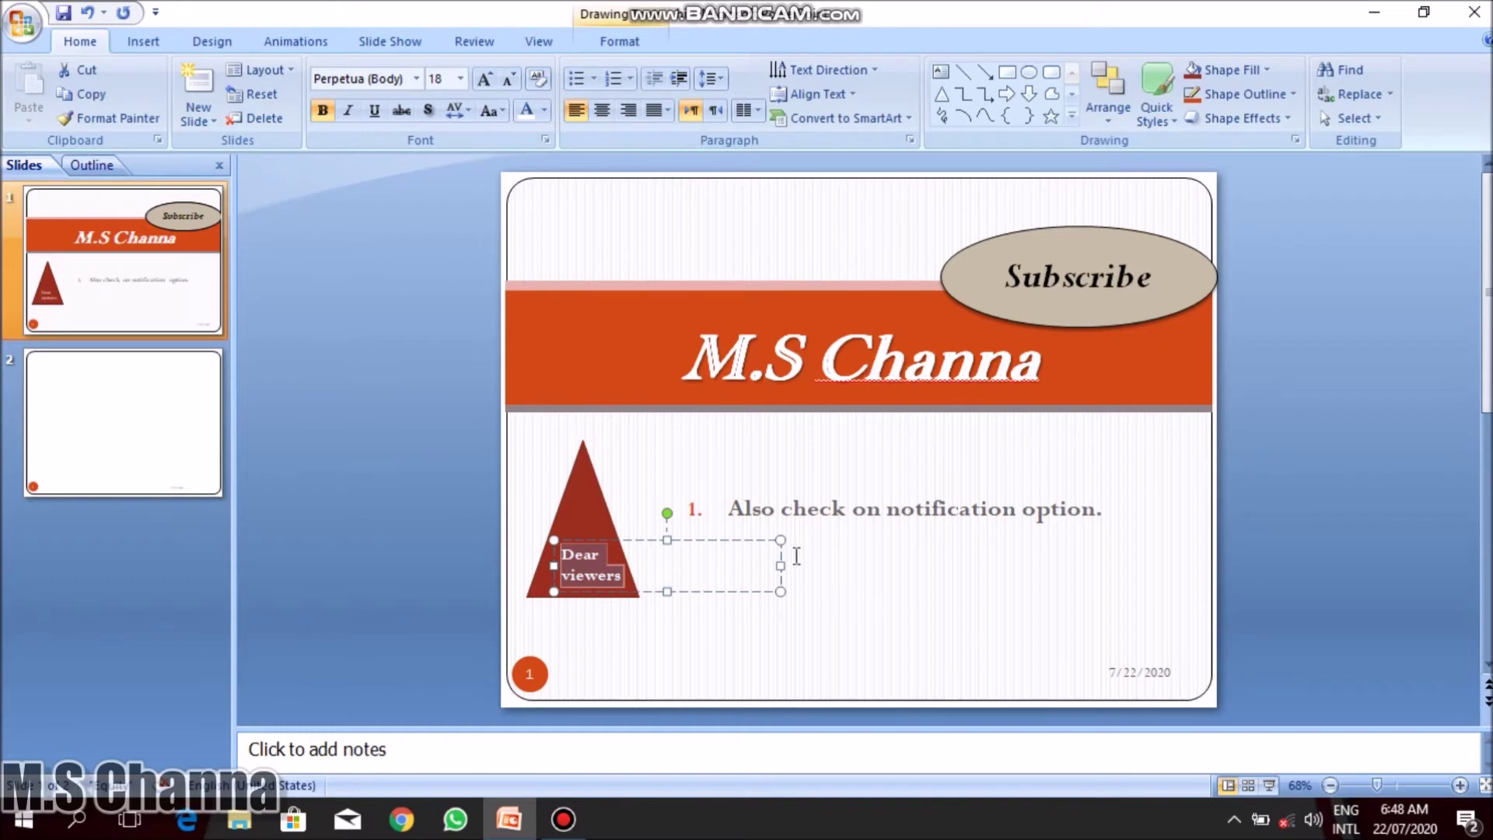
Narrow the text box to fit the triangle, centre the text, and nudge it into place.
{"action": "left_click_drag", "start_coordinate": [782, 565], "coordinate": [639, 565]}
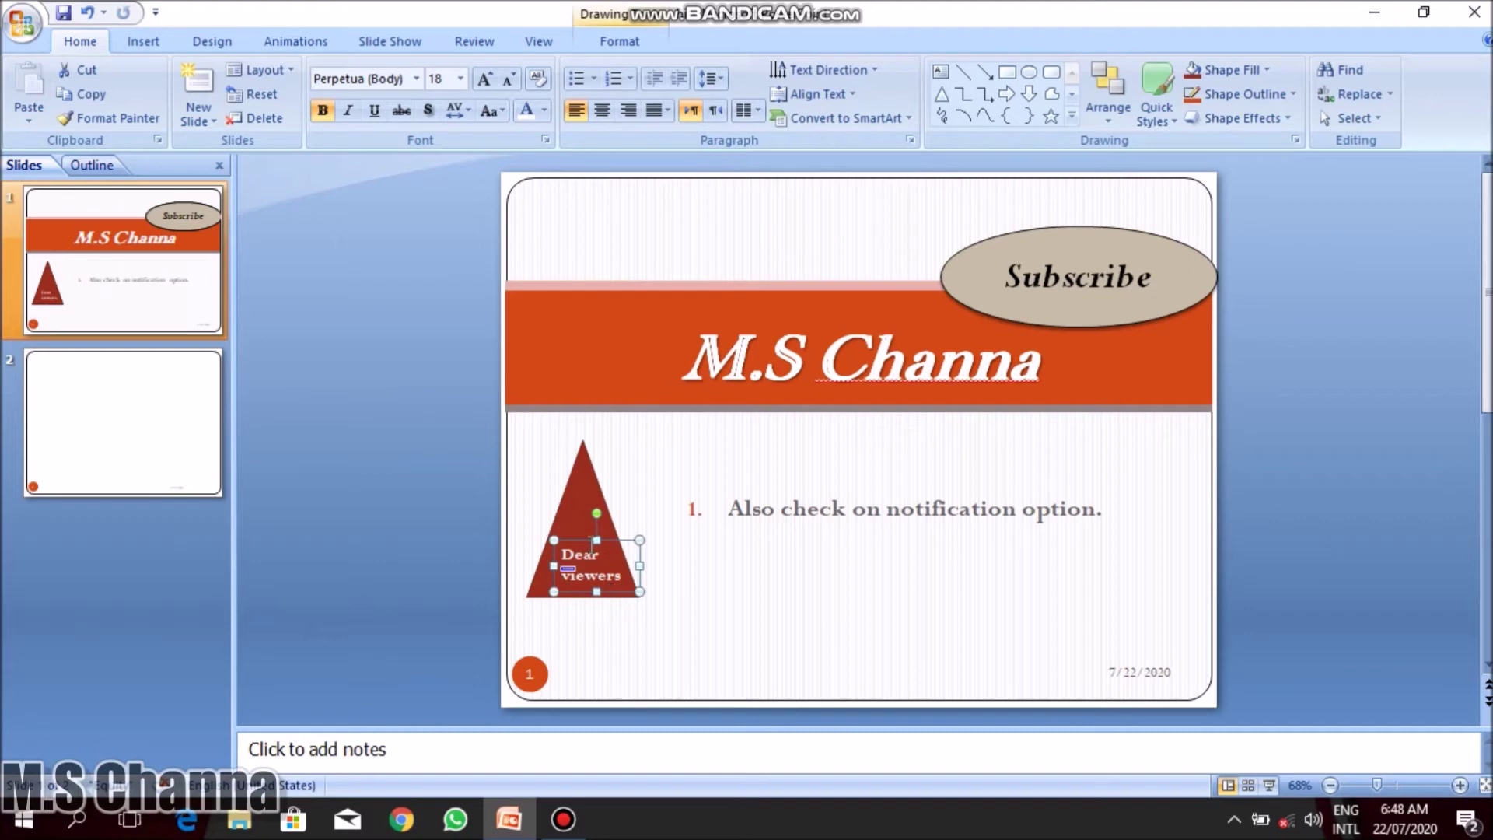
{"action": "key", "text": "ctrl+e"}
{"action": "left_click_drag", "start_coordinate": [638, 558], "coordinate": [631, 558]}
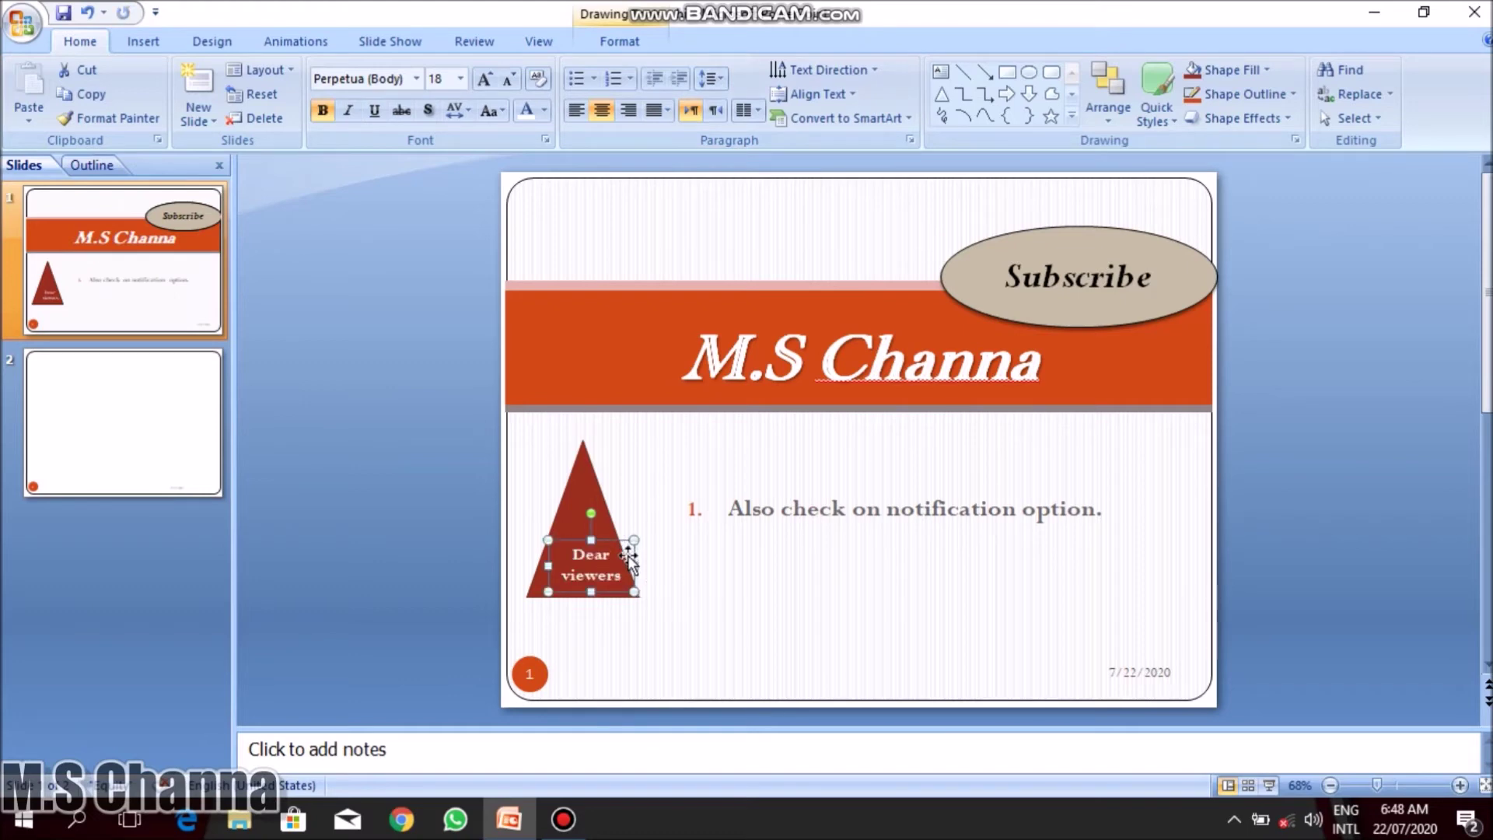
{"action": "double_click", "coordinate": [634, 558]}
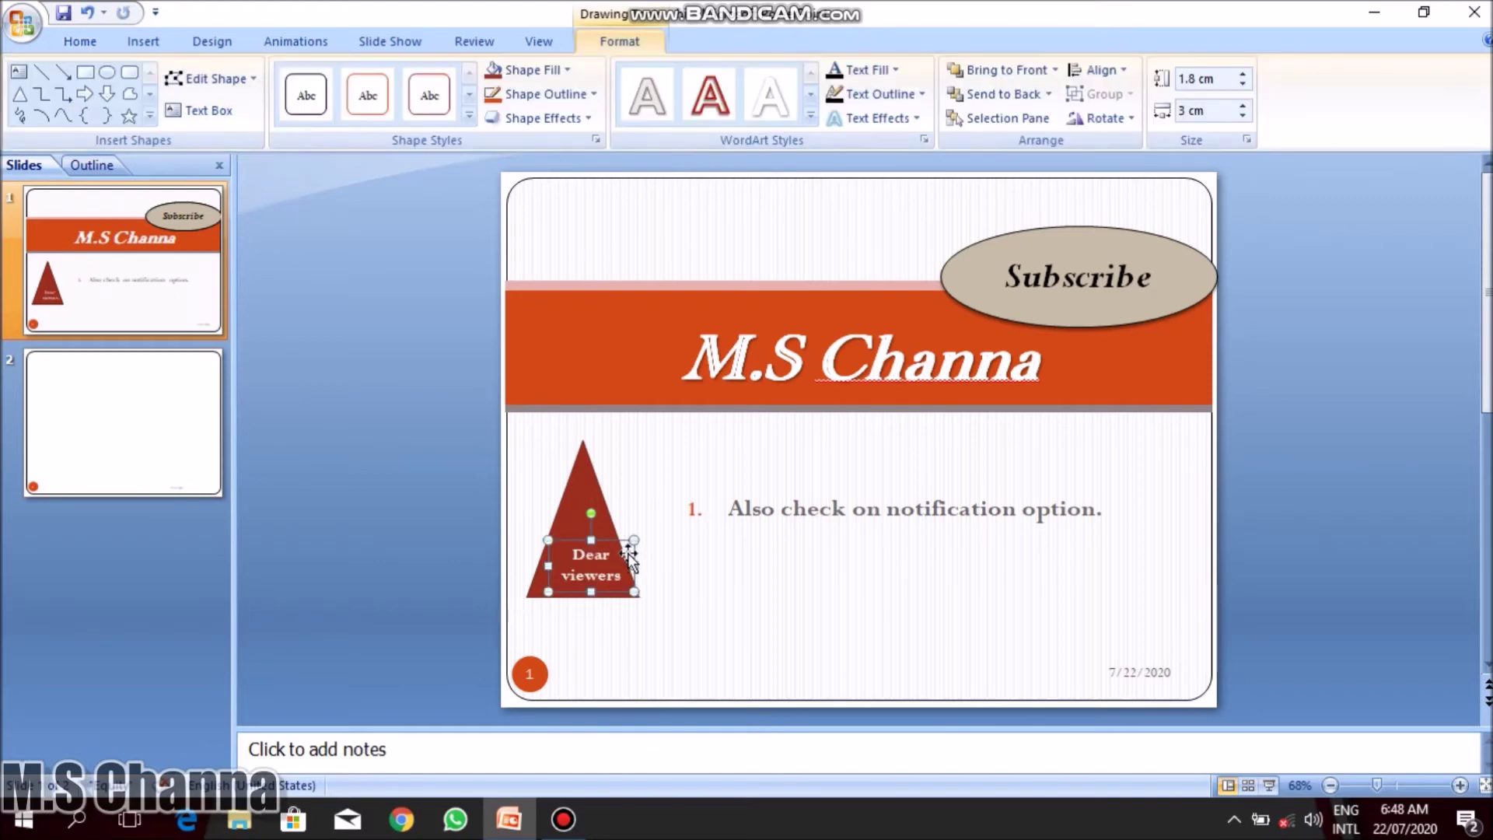
{"action": "left_click_drag", "start_coordinate": [635, 557], "coordinate": [622, 552]}
{"action": "left_click", "coordinate": [658, 554]}
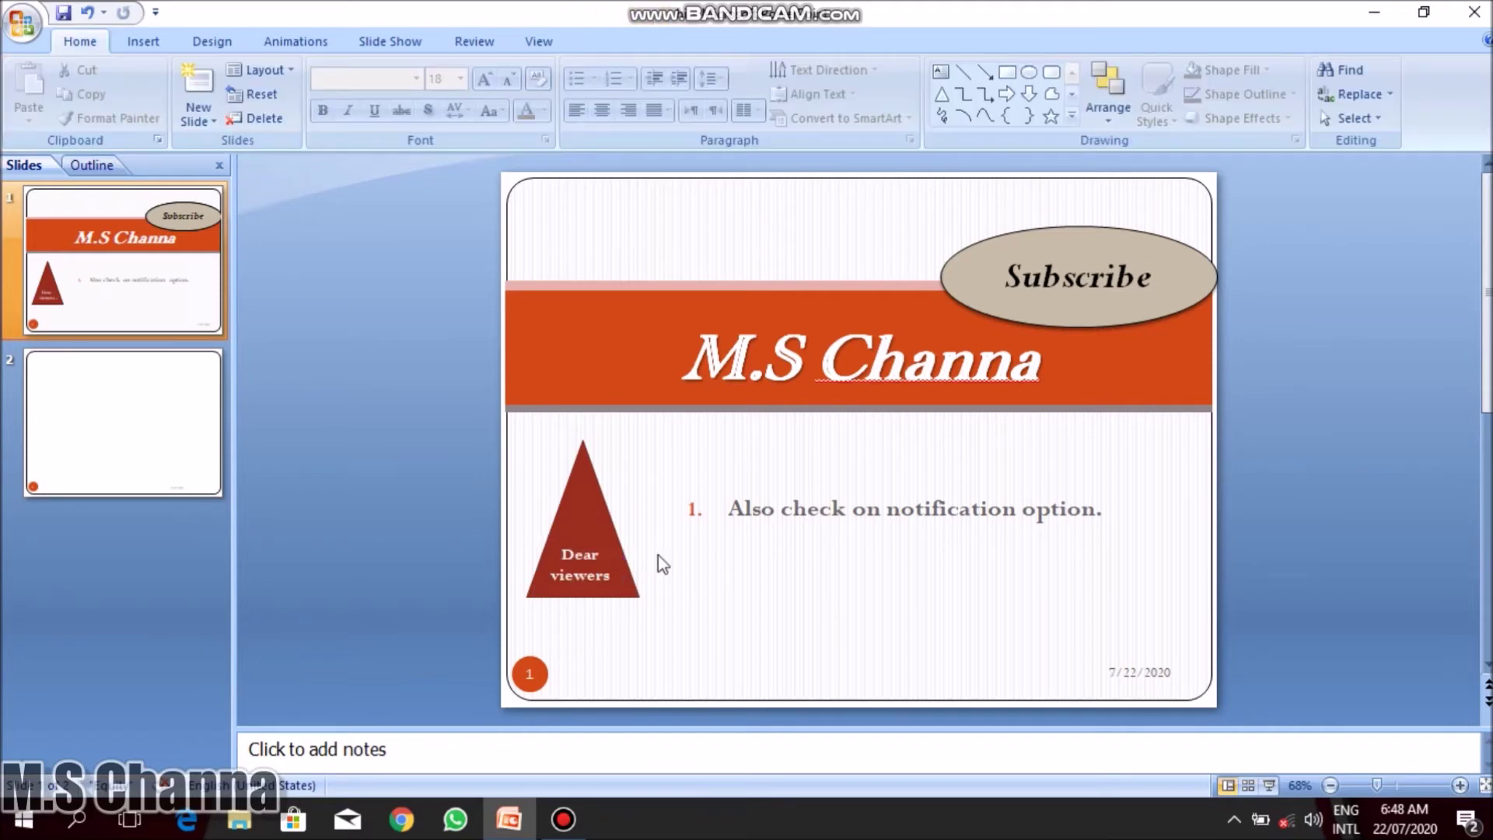
Turn off numbering on the notification line, drop its box lower, and give it an arrow bullet.
{"action": "left_click", "coordinate": [707, 513]}
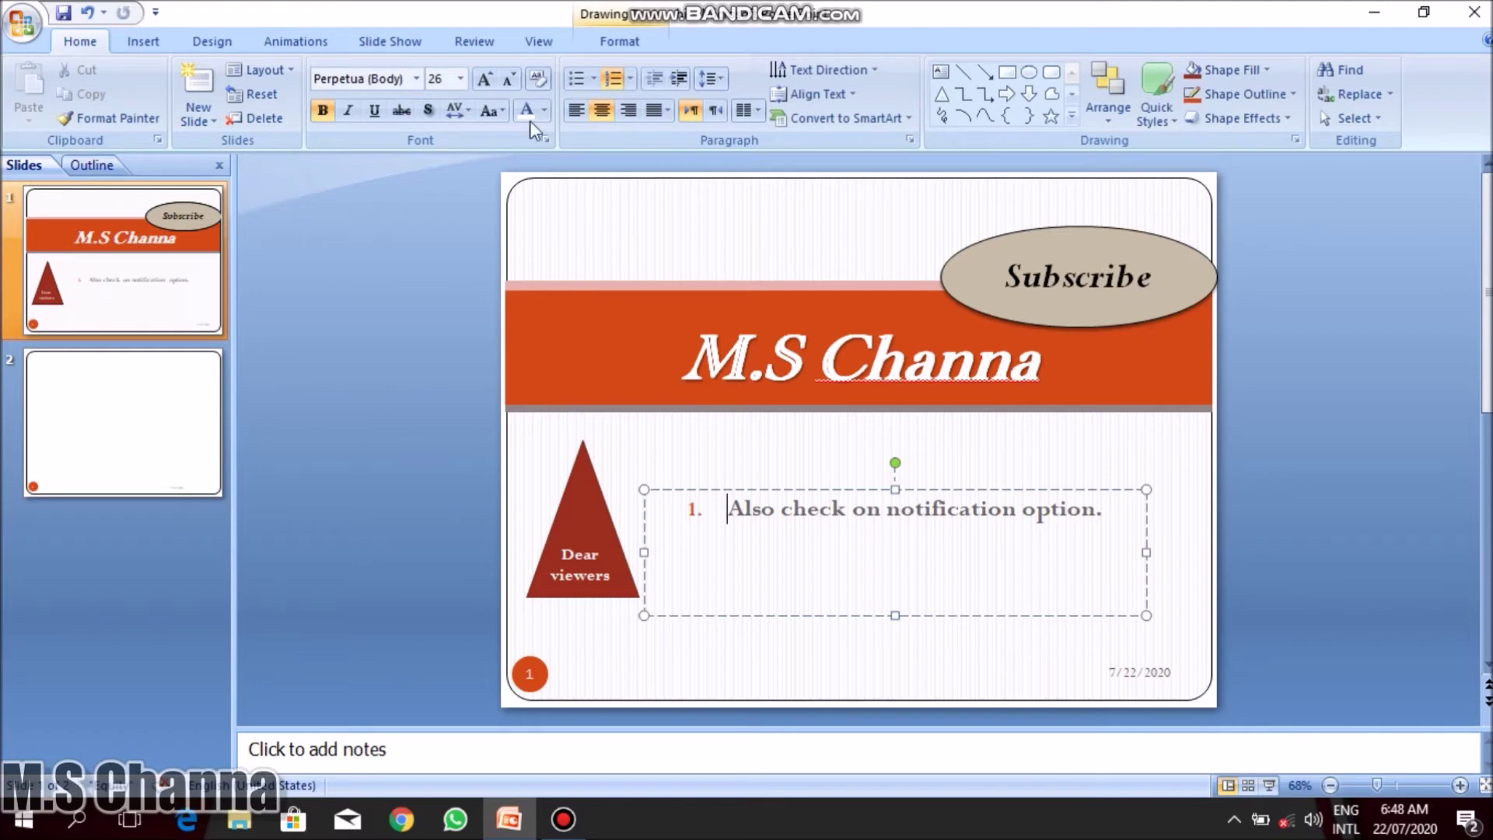
{"action": "left_click", "coordinate": [614, 78]}
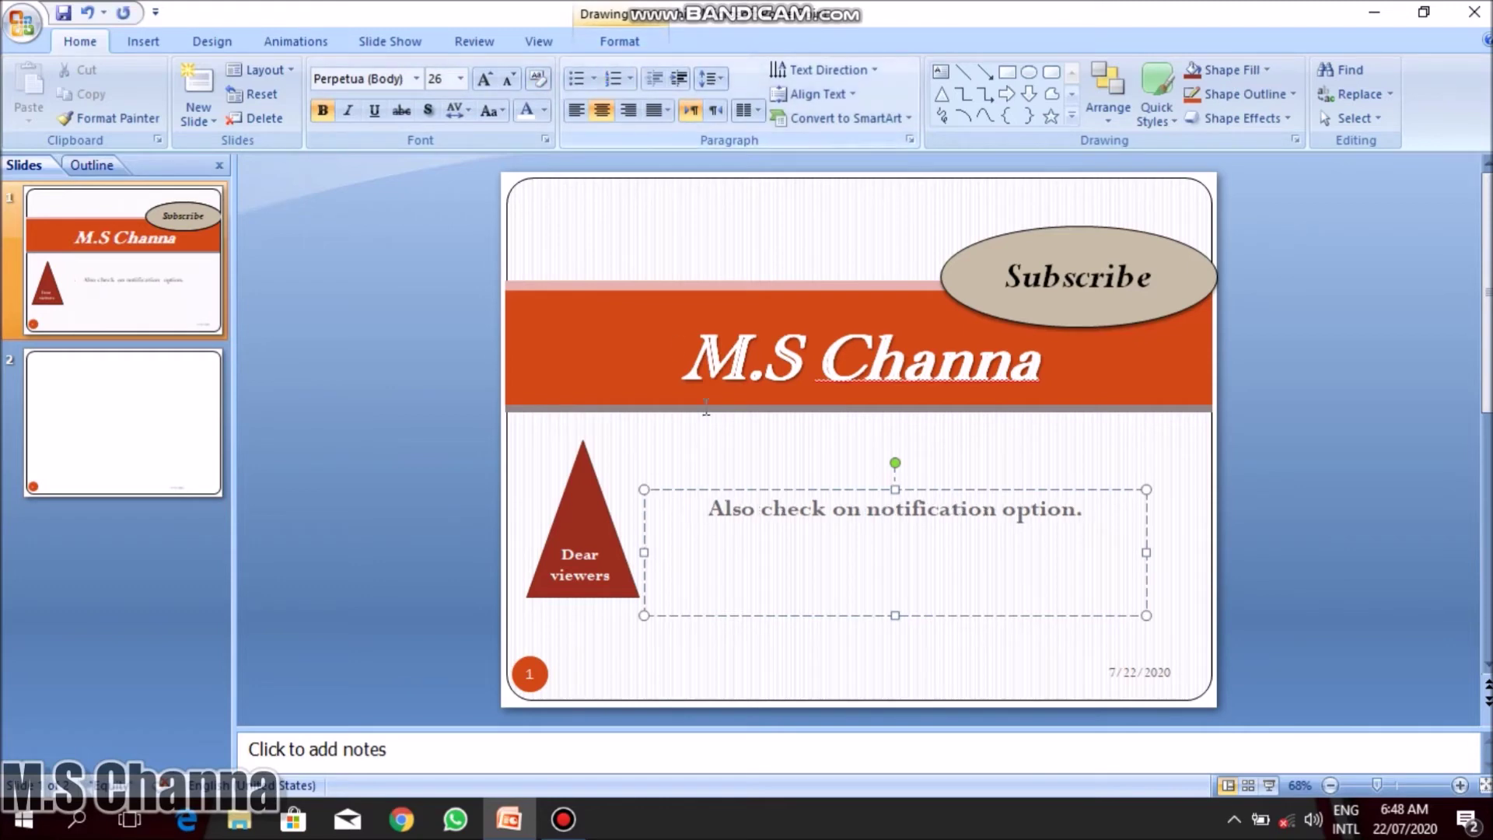
{"action": "left_click", "coordinate": [841, 490]}
{"action": "left_click_drag", "start_coordinate": [838, 507], "coordinate": [827, 547]}
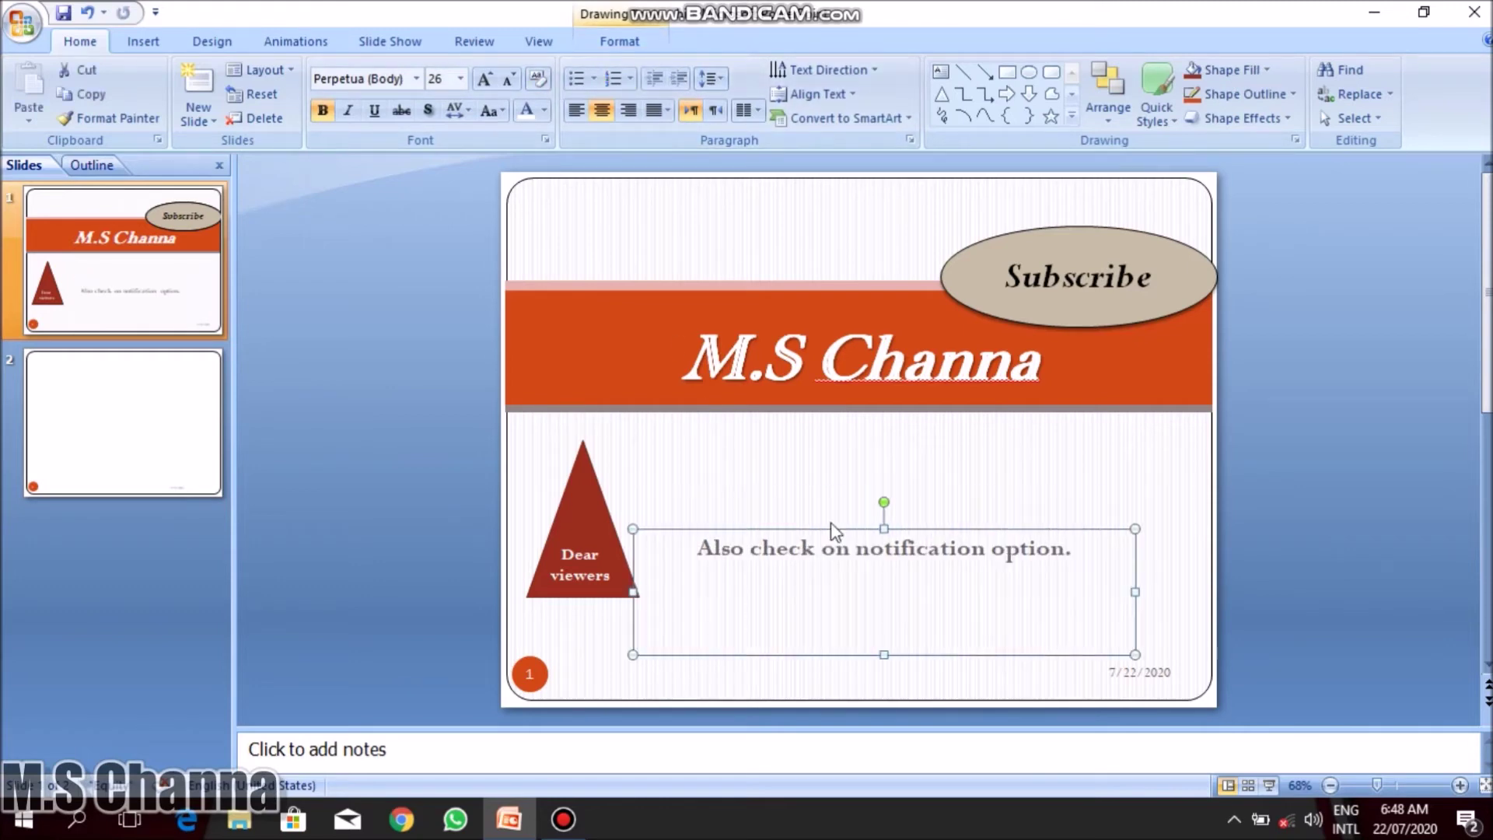
{"action": "left_click", "coordinate": [591, 80]}
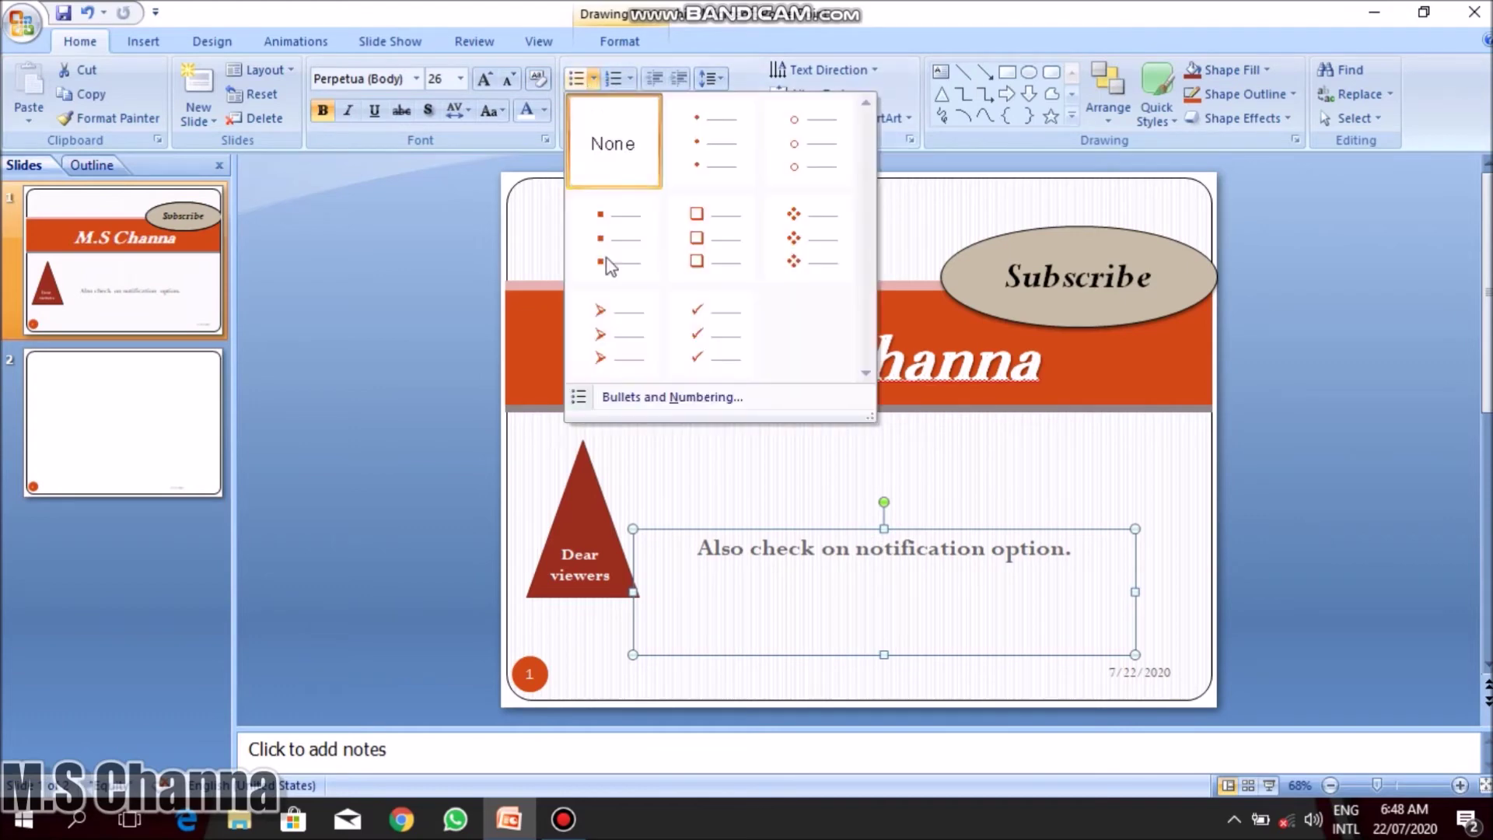
{"action": "left_click", "coordinate": [641, 319]}
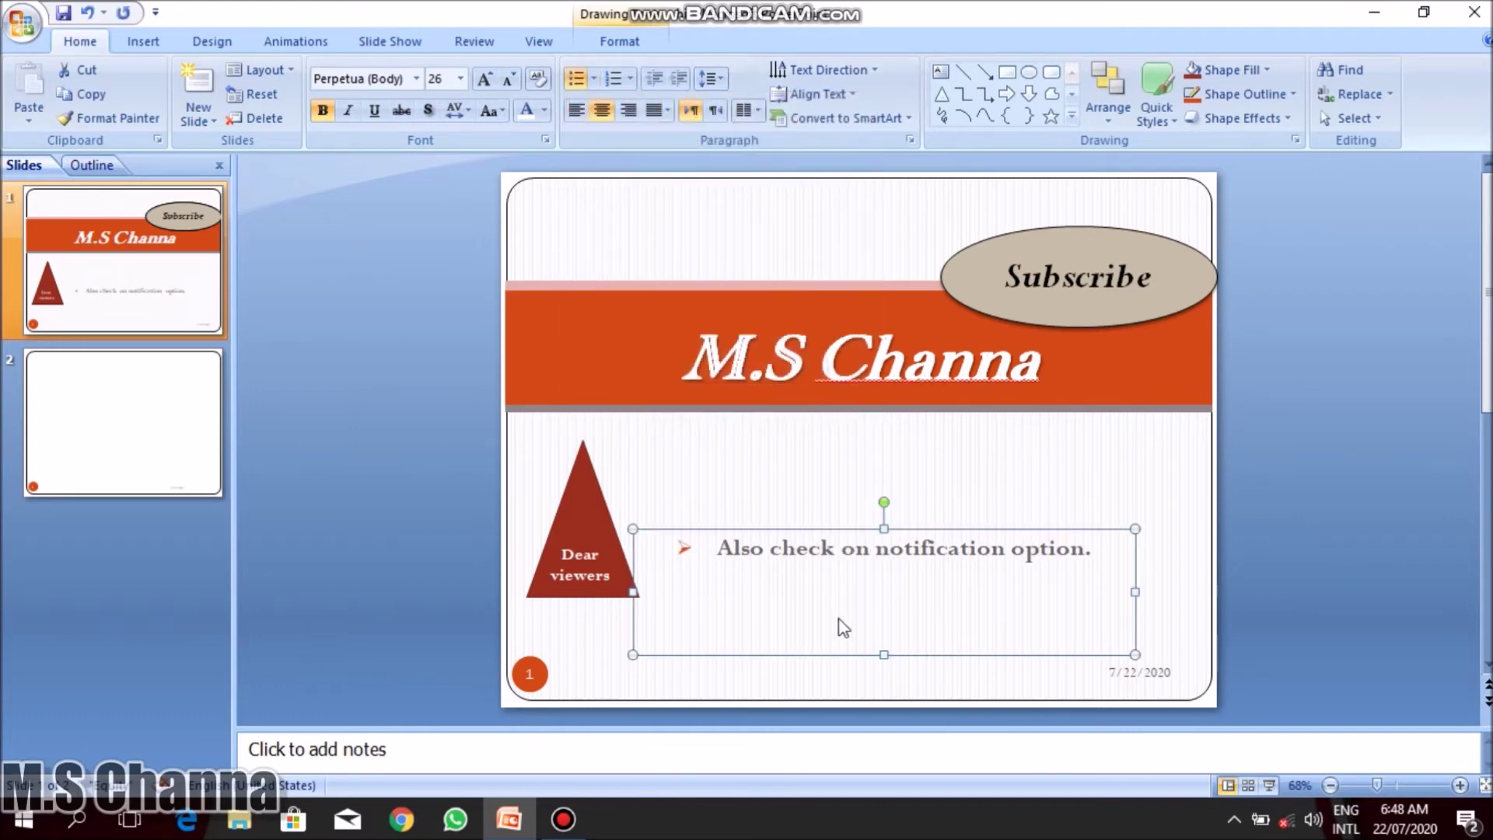
{"action": "left_click", "coordinate": [846, 482]}
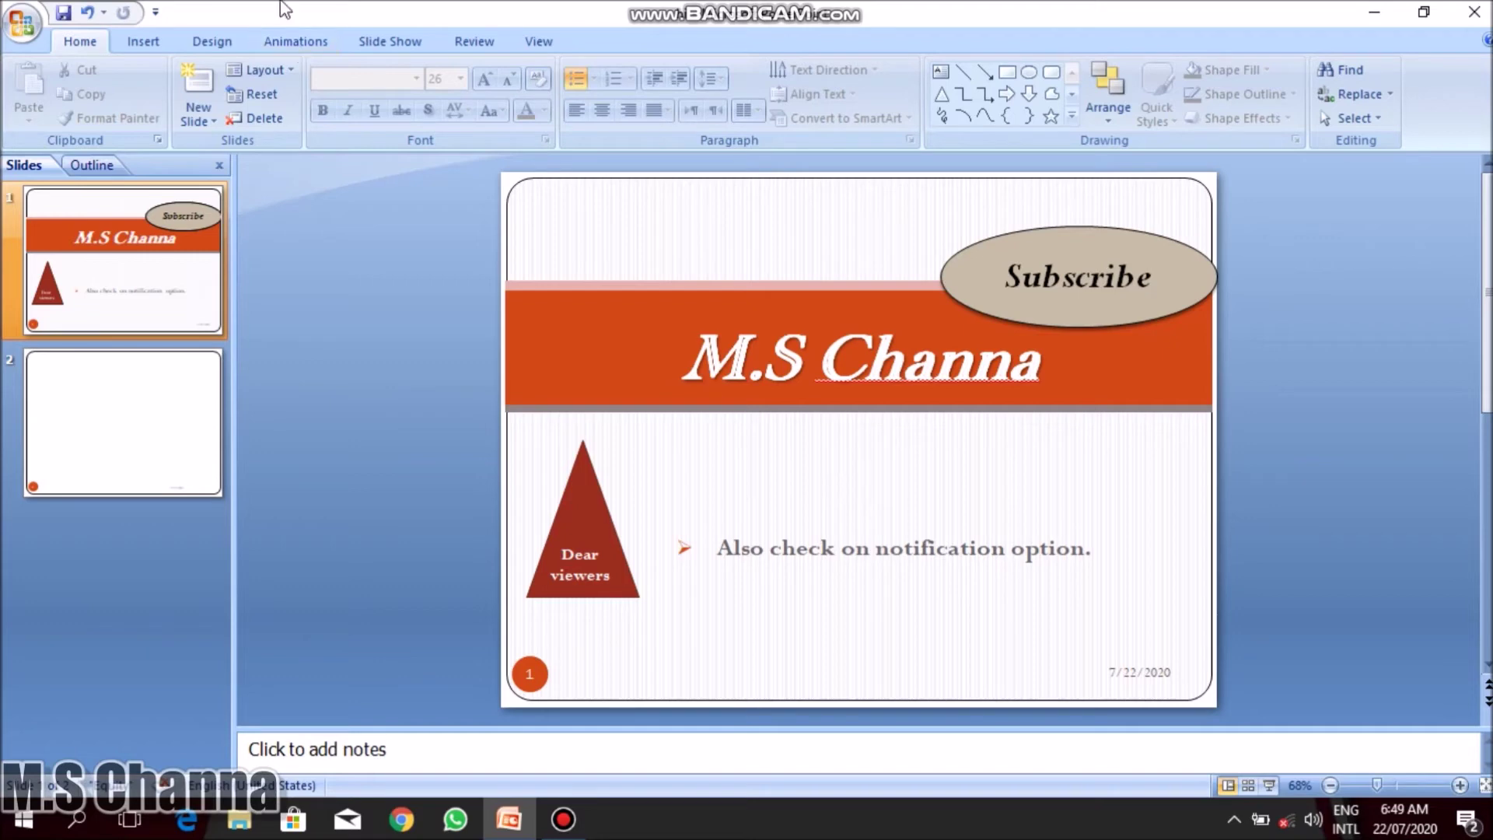
On the Design tab, check slide orientation and Page Setup without changes, then open the theme Colors list.
{"action": "left_click", "coordinate": [230, 44]}
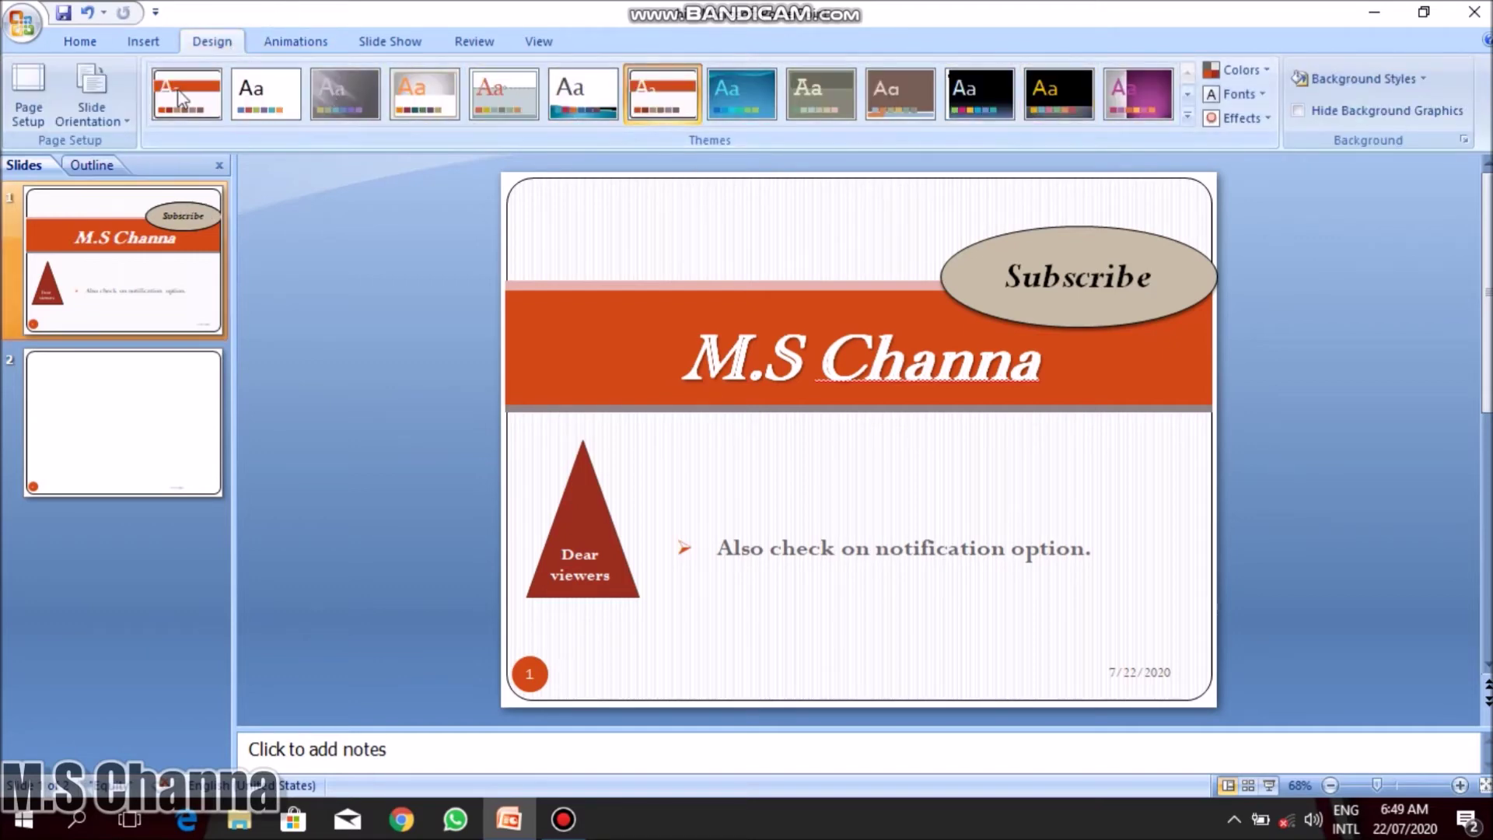
{"action": "left_click", "coordinate": [124, 130]}
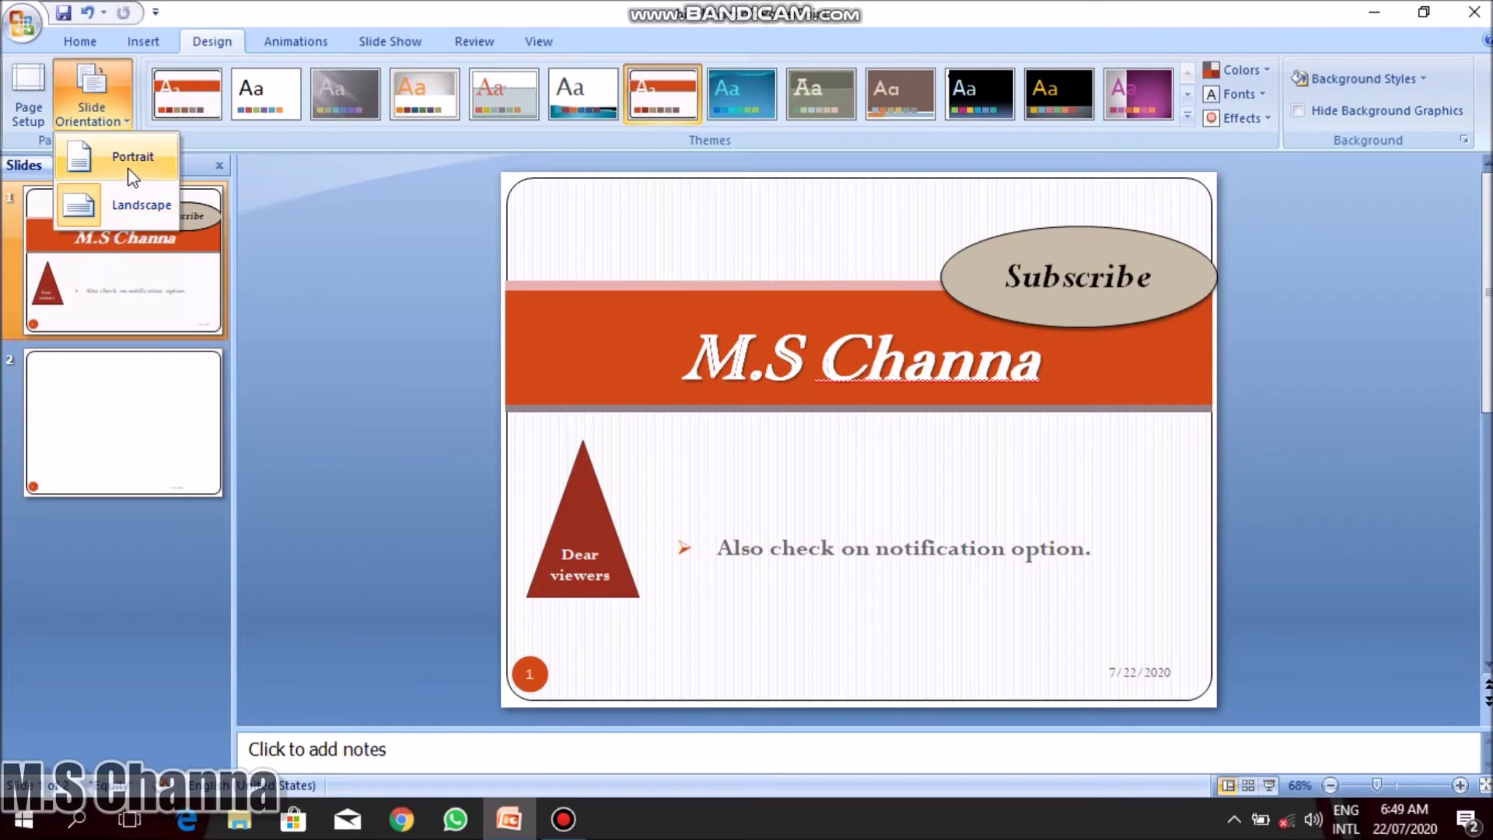
{"action": "left_click", "coordinate": [24, 78]}
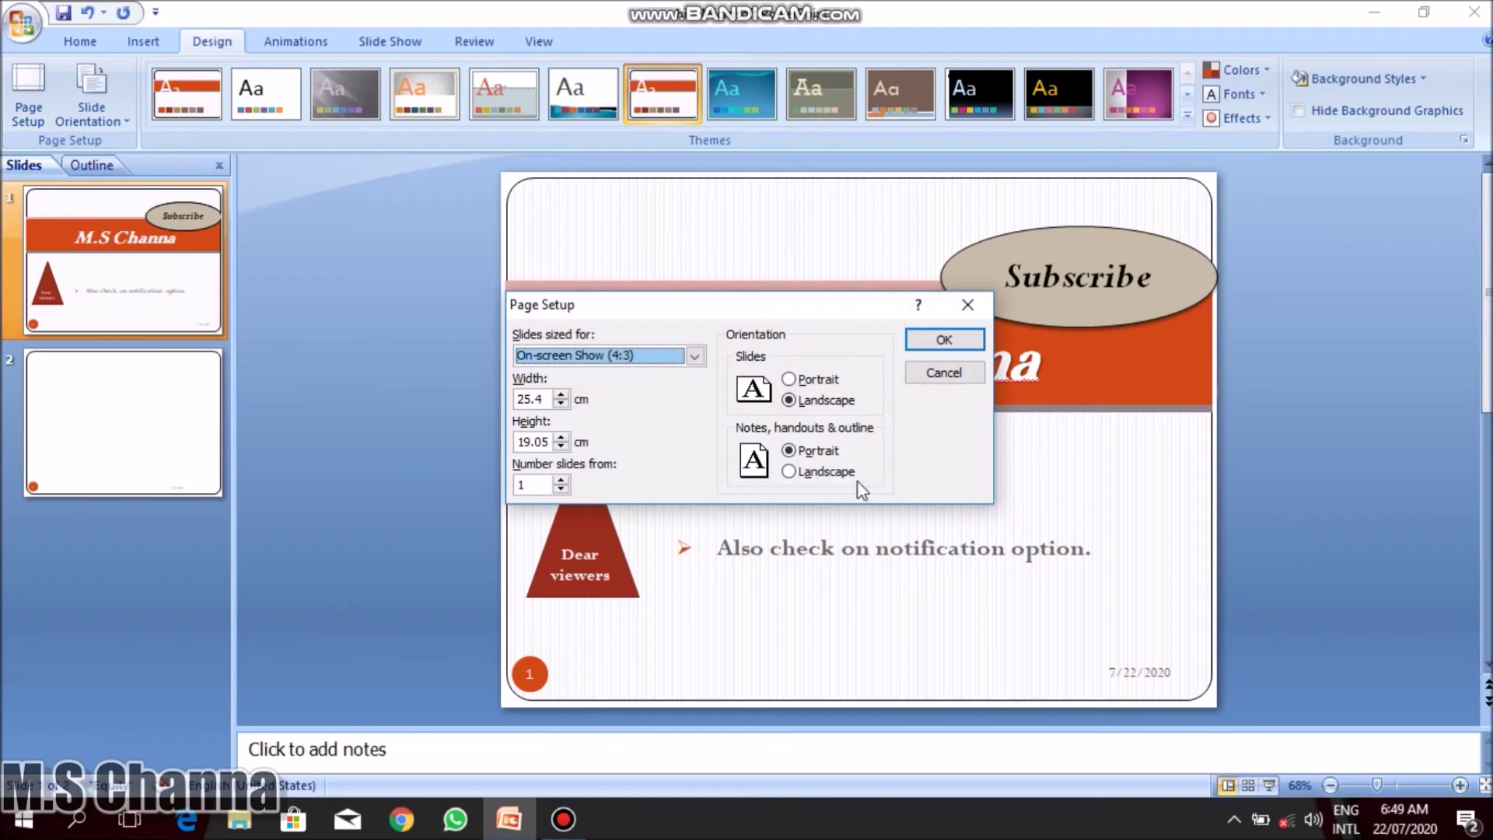
{"action": "left_click", "coordinate": [968, 376]}
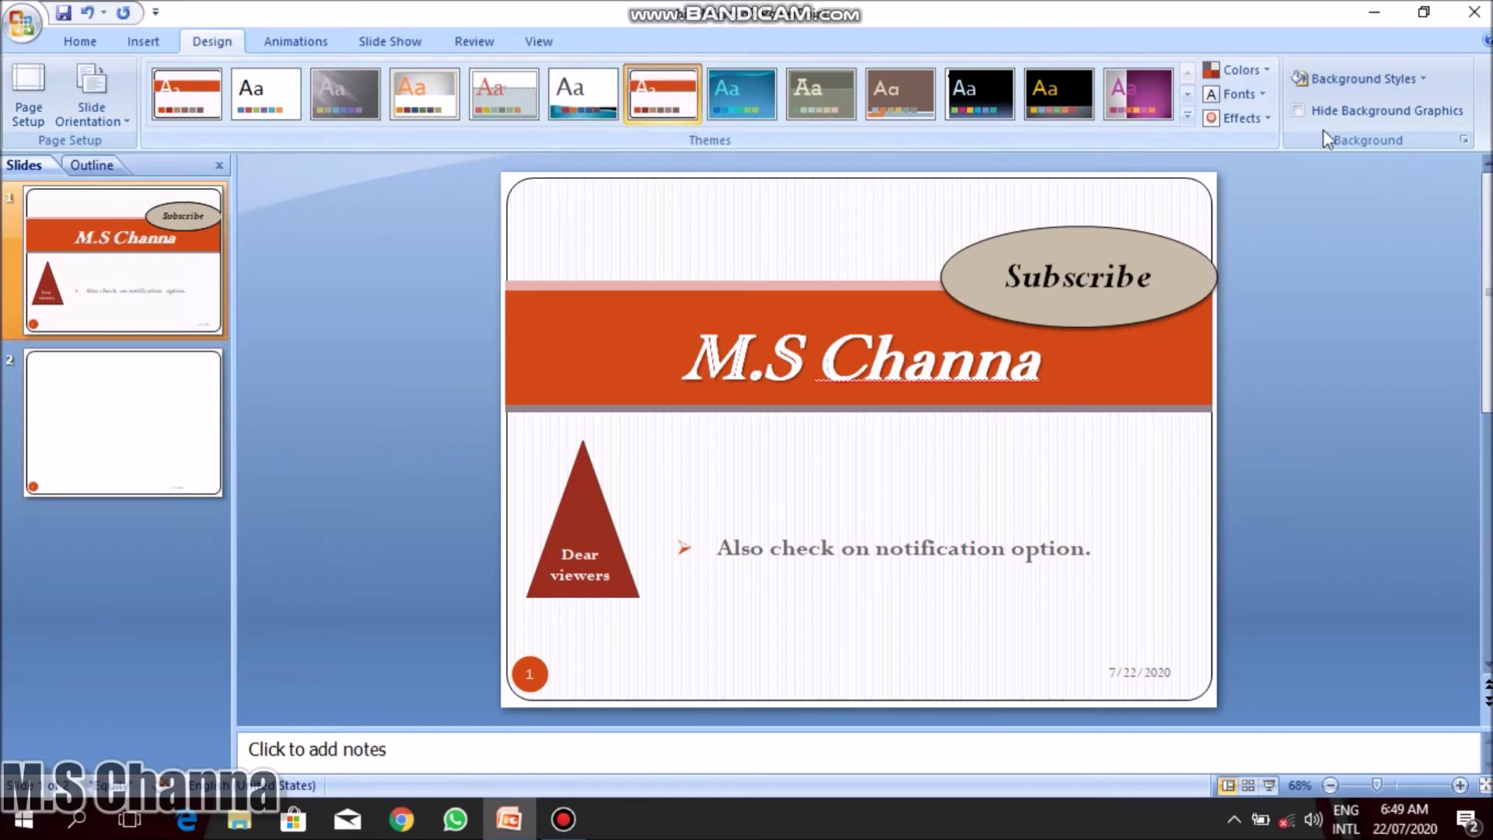
{"action": "left_click", "coordinate": [1265, 76]}
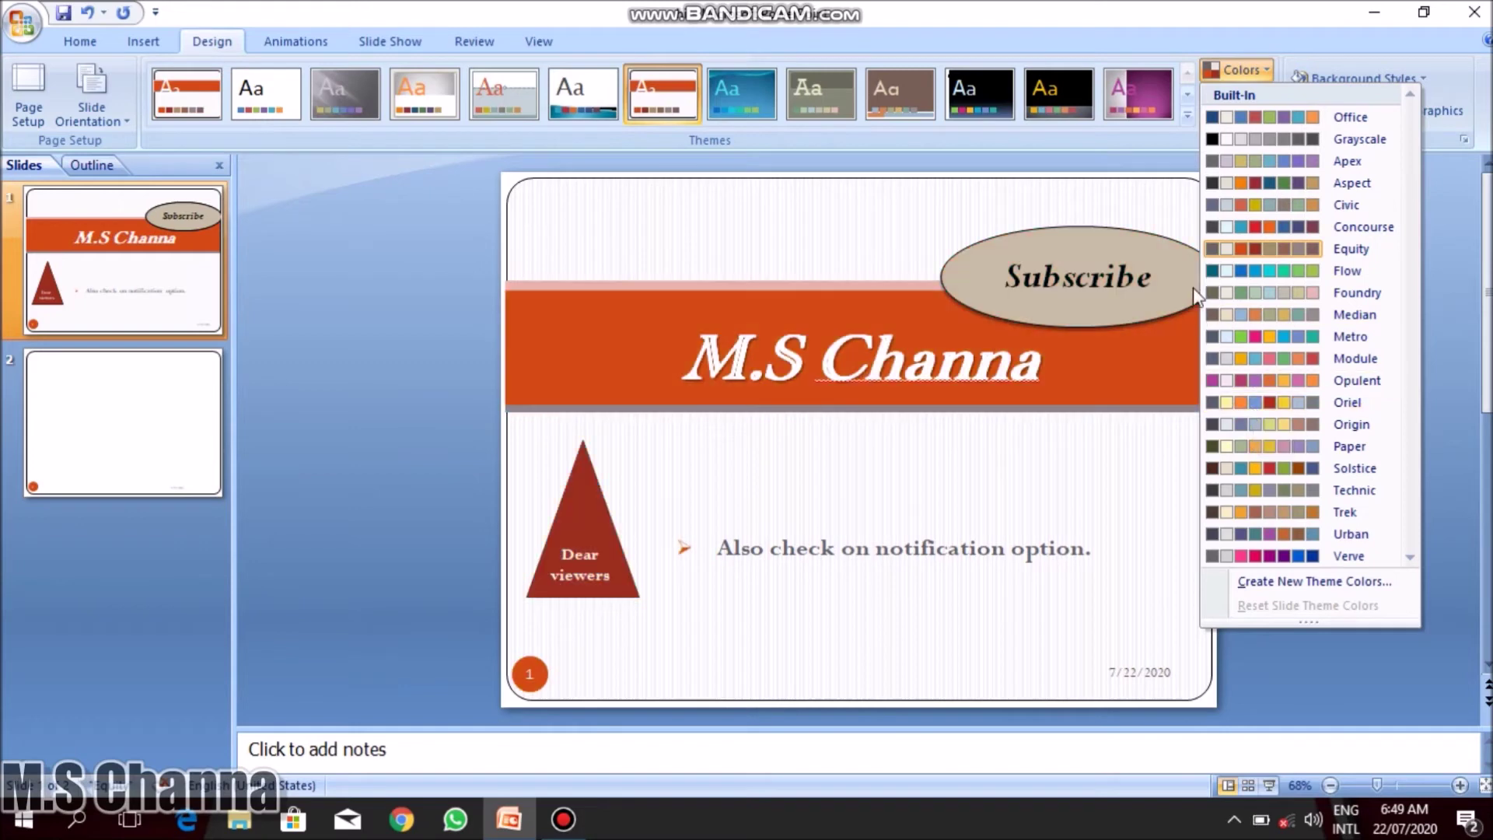
Browse the theme fonts without choosing, then apply the Metro theme effects.
{"action": "left_click", "coordinate": [1249, 9]}
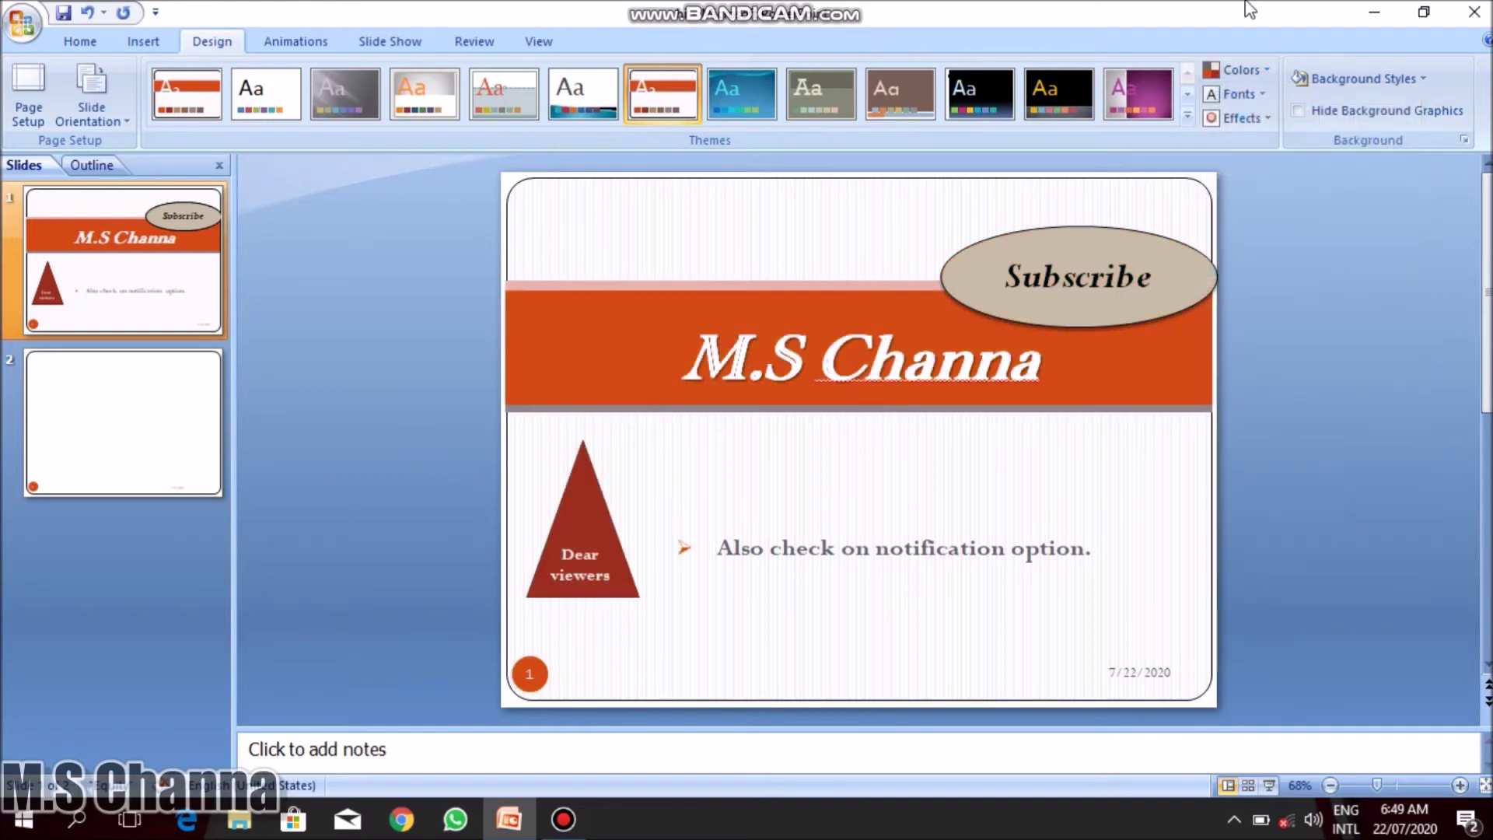
{"action": "left_click", "coordinate": [1249, 96]}
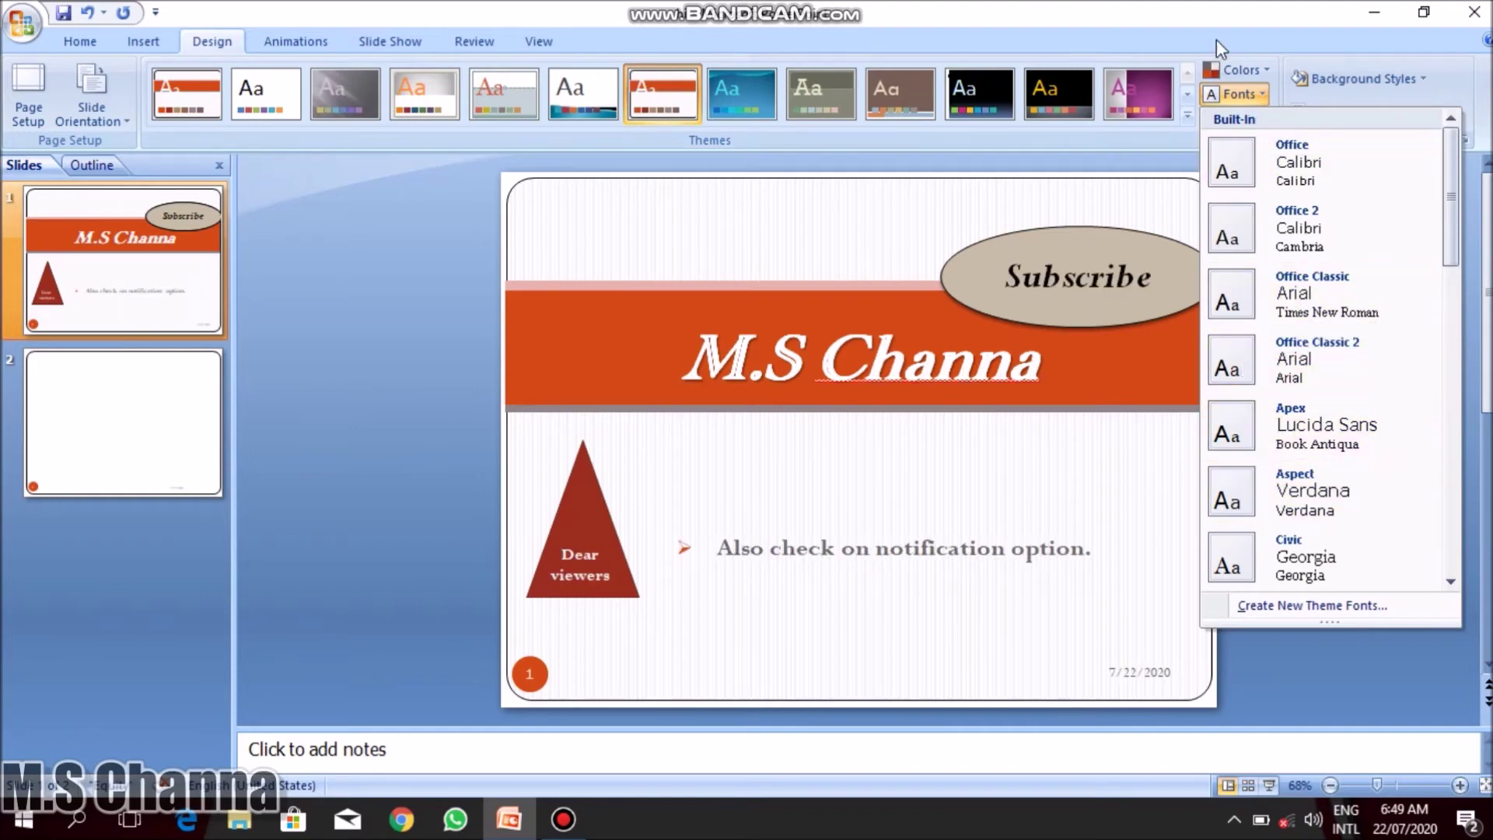
{"action": "left_click", "coordinate": [1223, 76]}
{"action": "left_click", "coordinate": [1257, 120]}
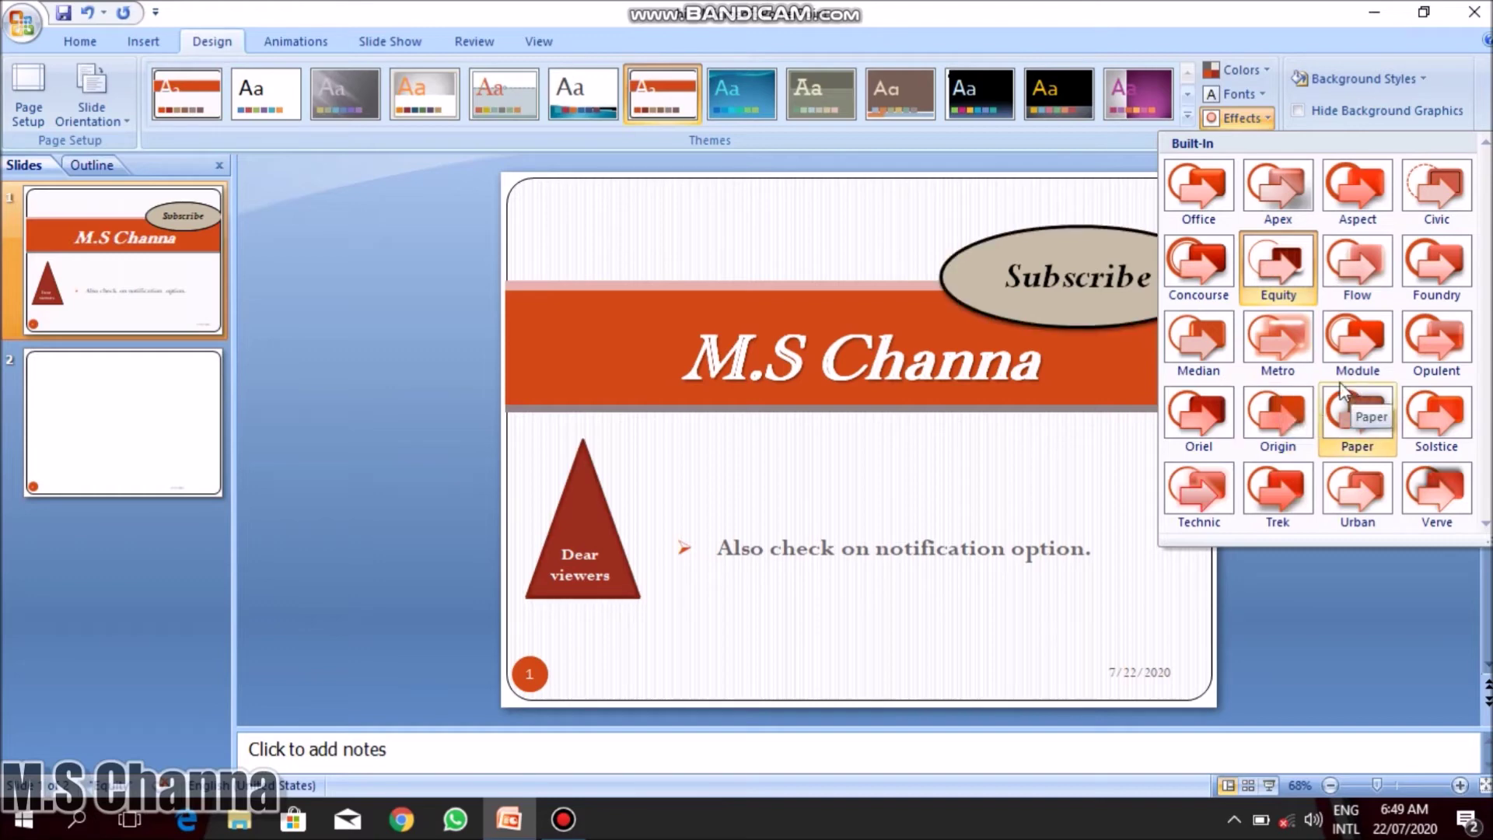
{"action": "left_click", "coordinate": [1292, 359]}
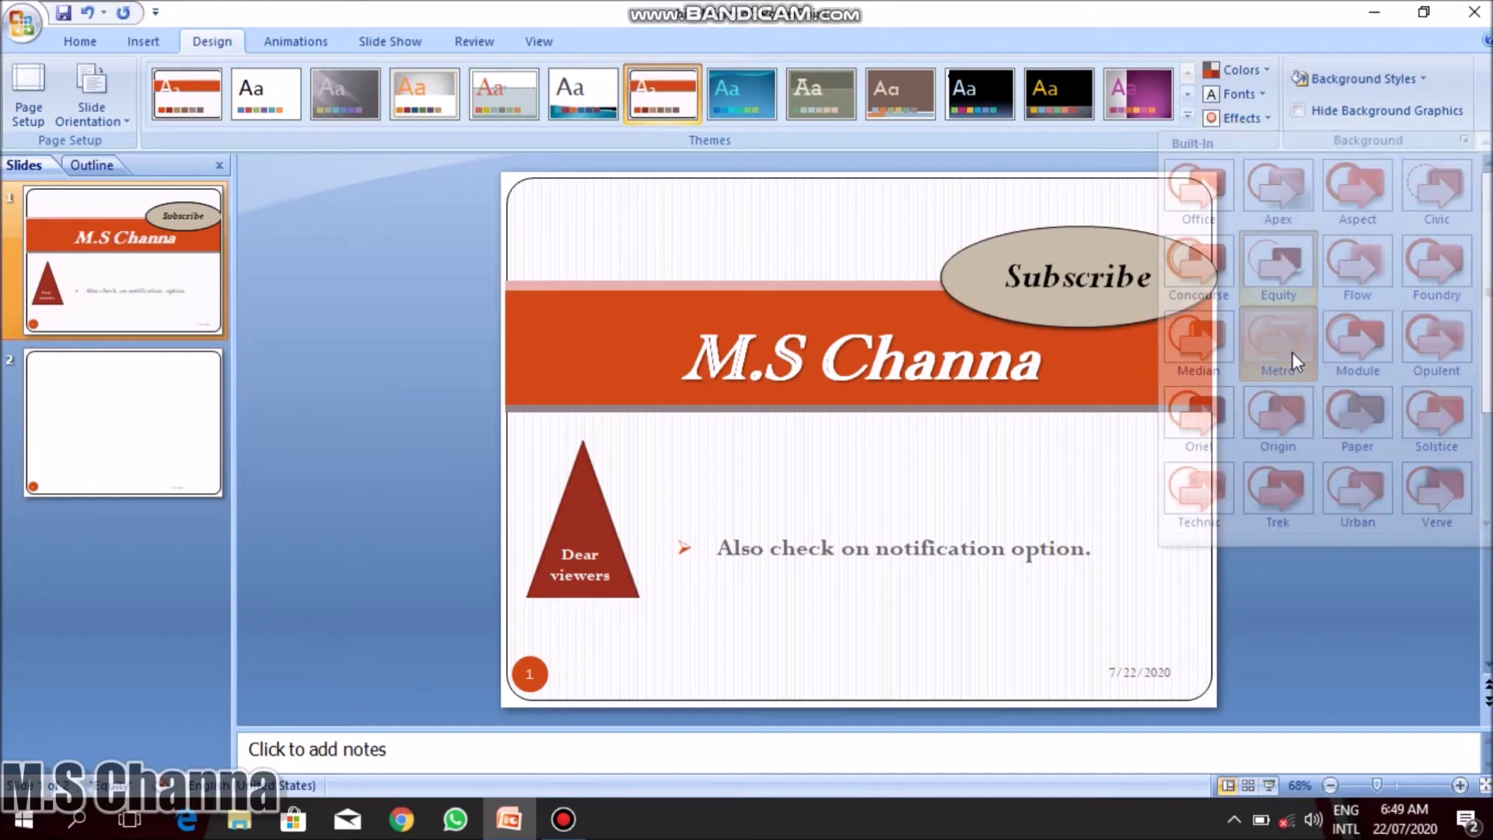
With the M.S Channa title selected, browse theme fonts and effects, then open Background Styles.
{"action": "left_click", "coordinate": [1018, 379]}
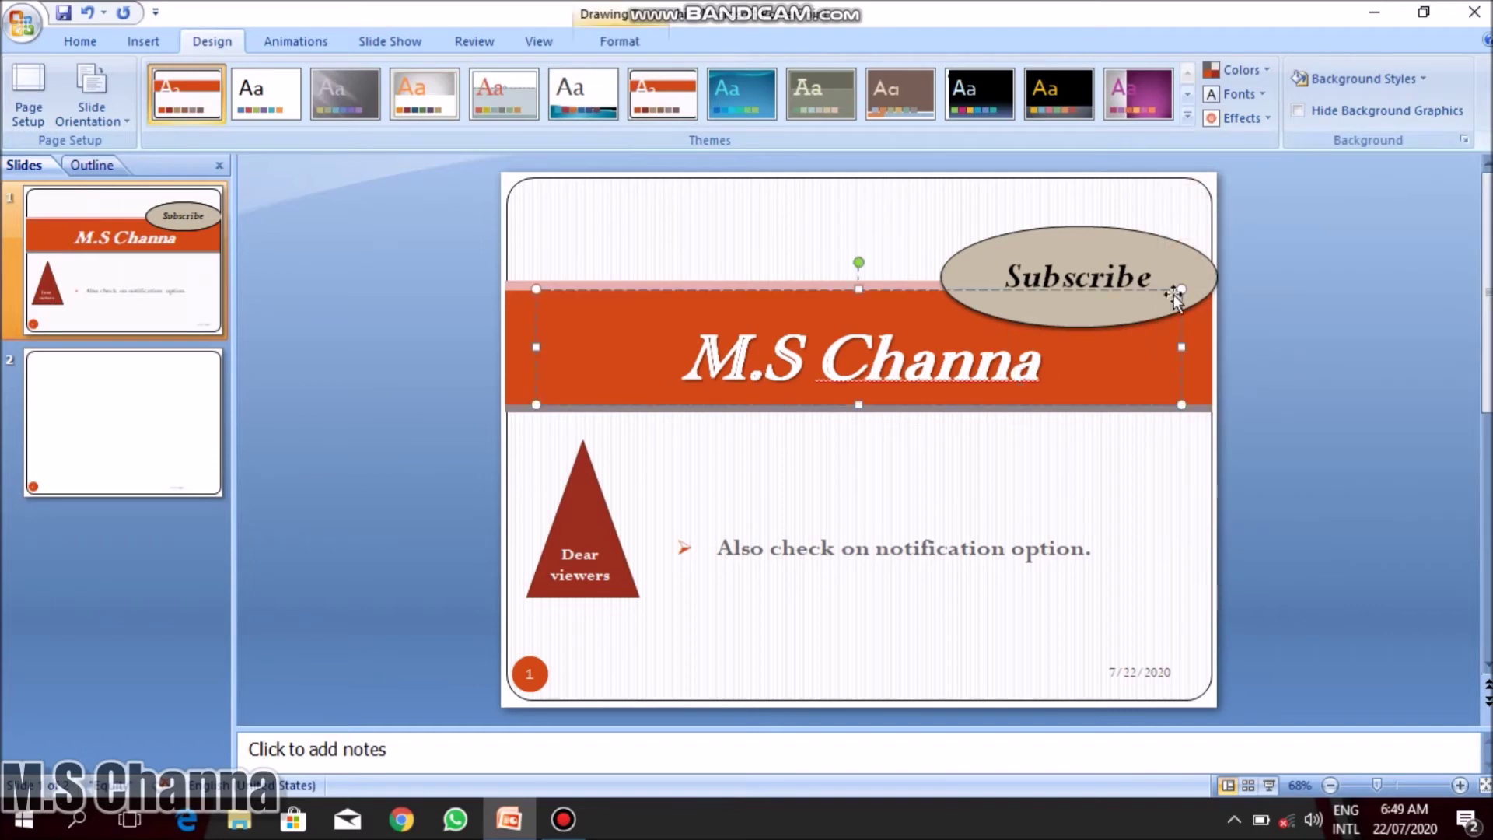
{"action": "left_click", "coordinate": [1230, 101]}
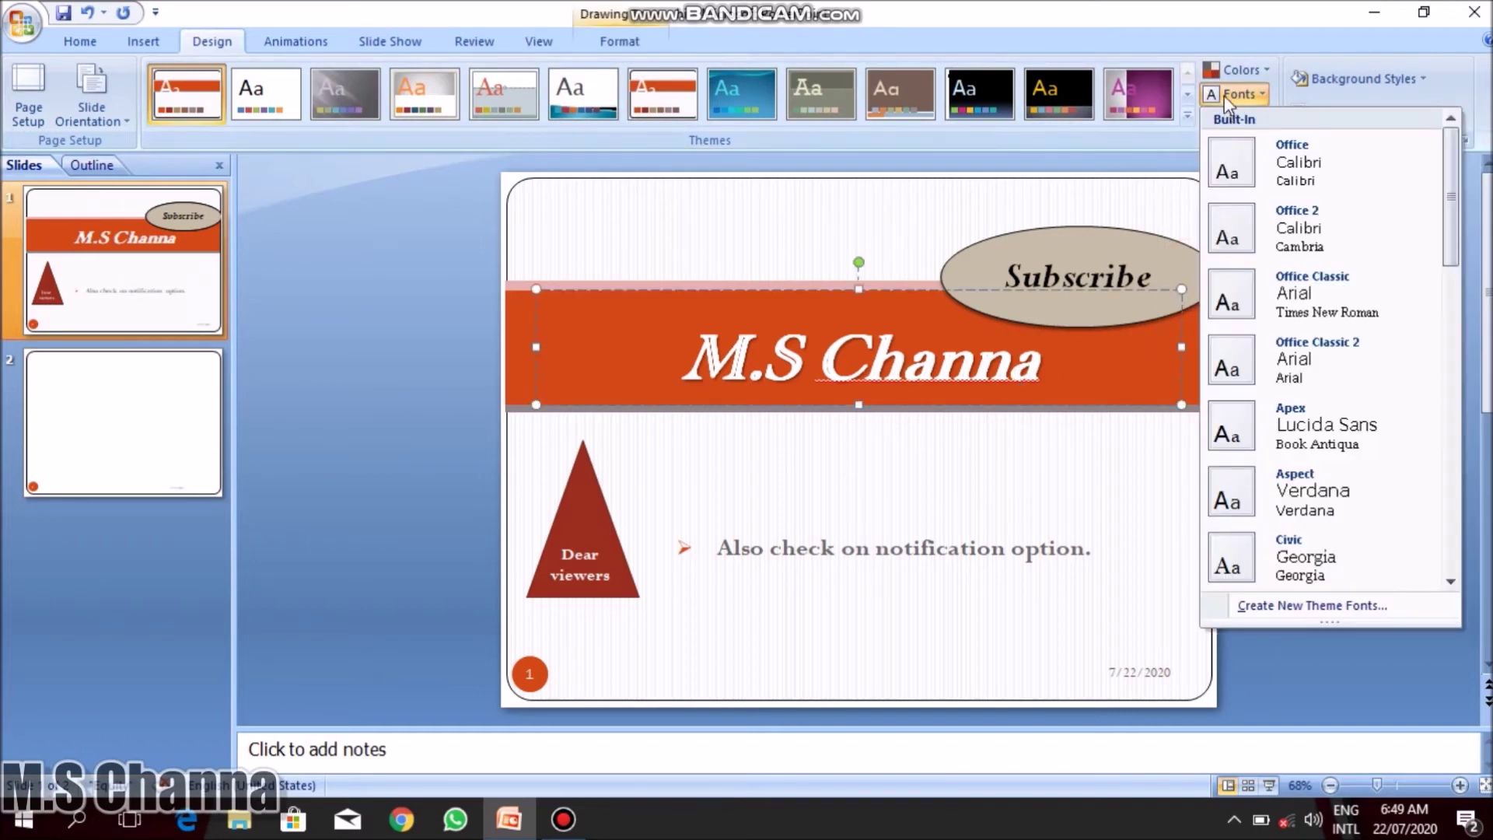
{"action": "left_click", "coordinate": [1225, 99]}
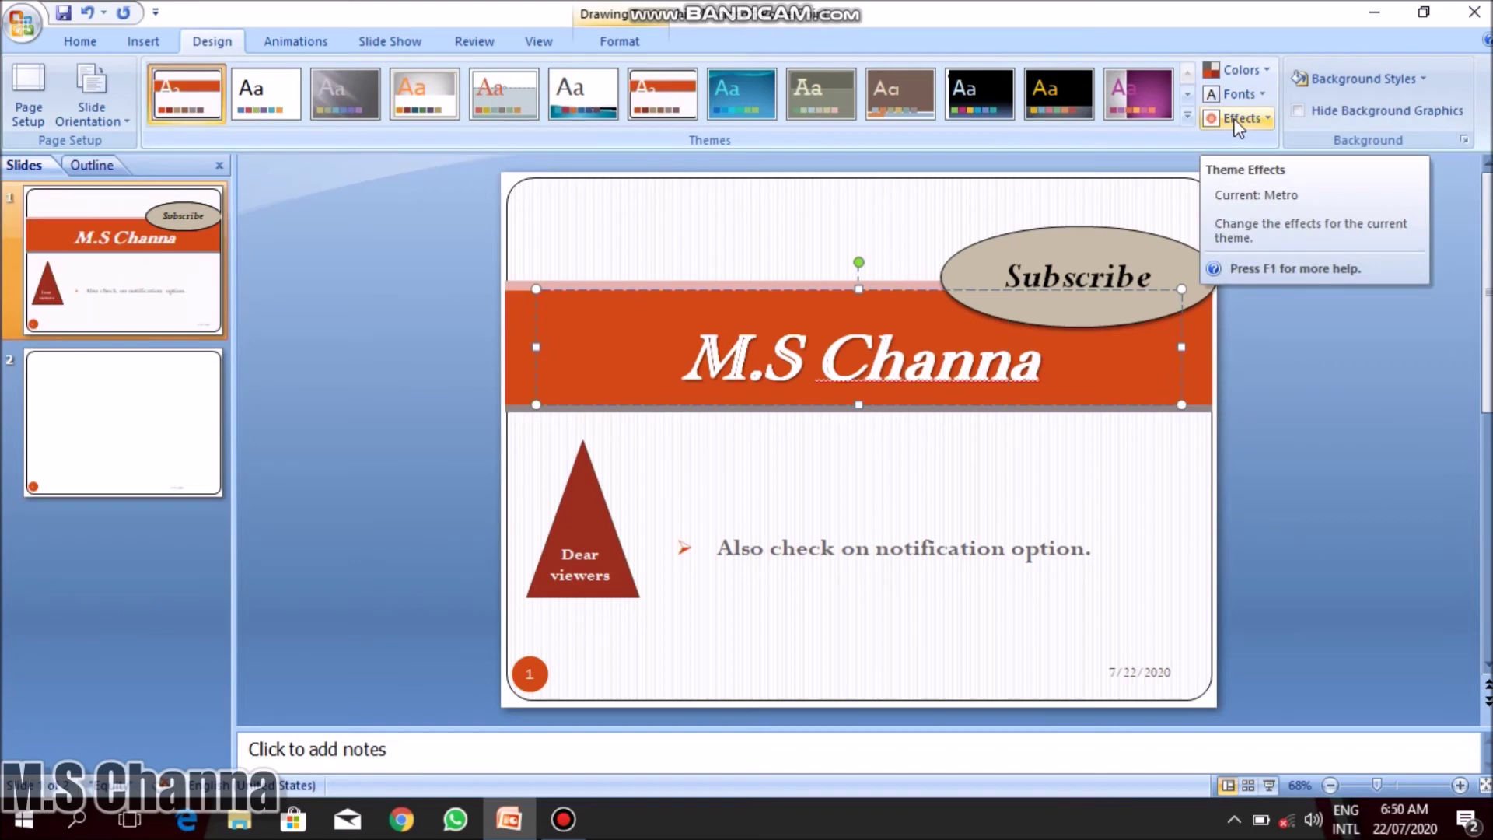
{"action": "left_click", "coordinate": [1236, 120]}
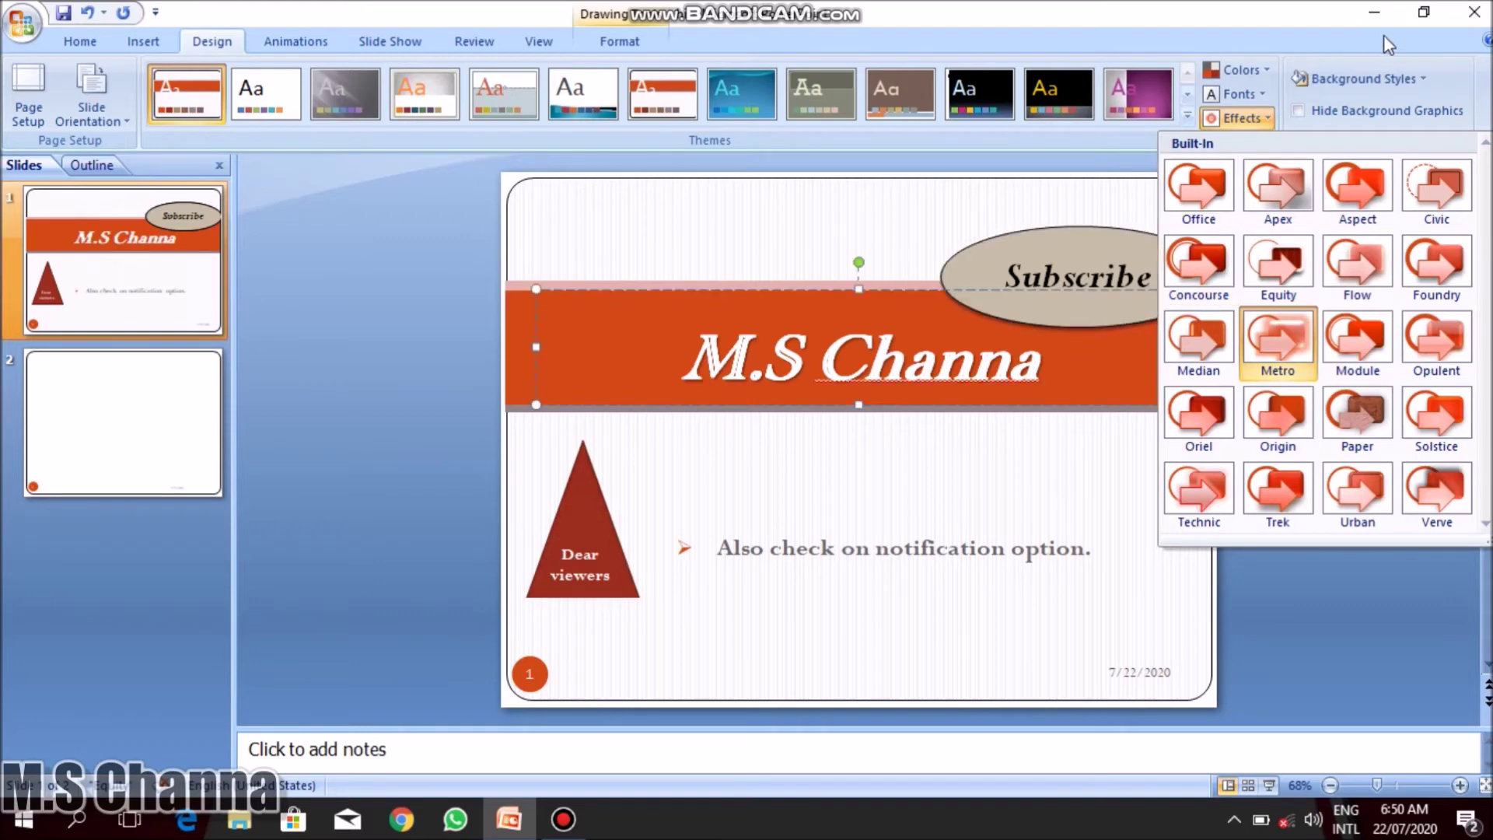
{"action": "left_click", "coordinate": [1379, 79]}
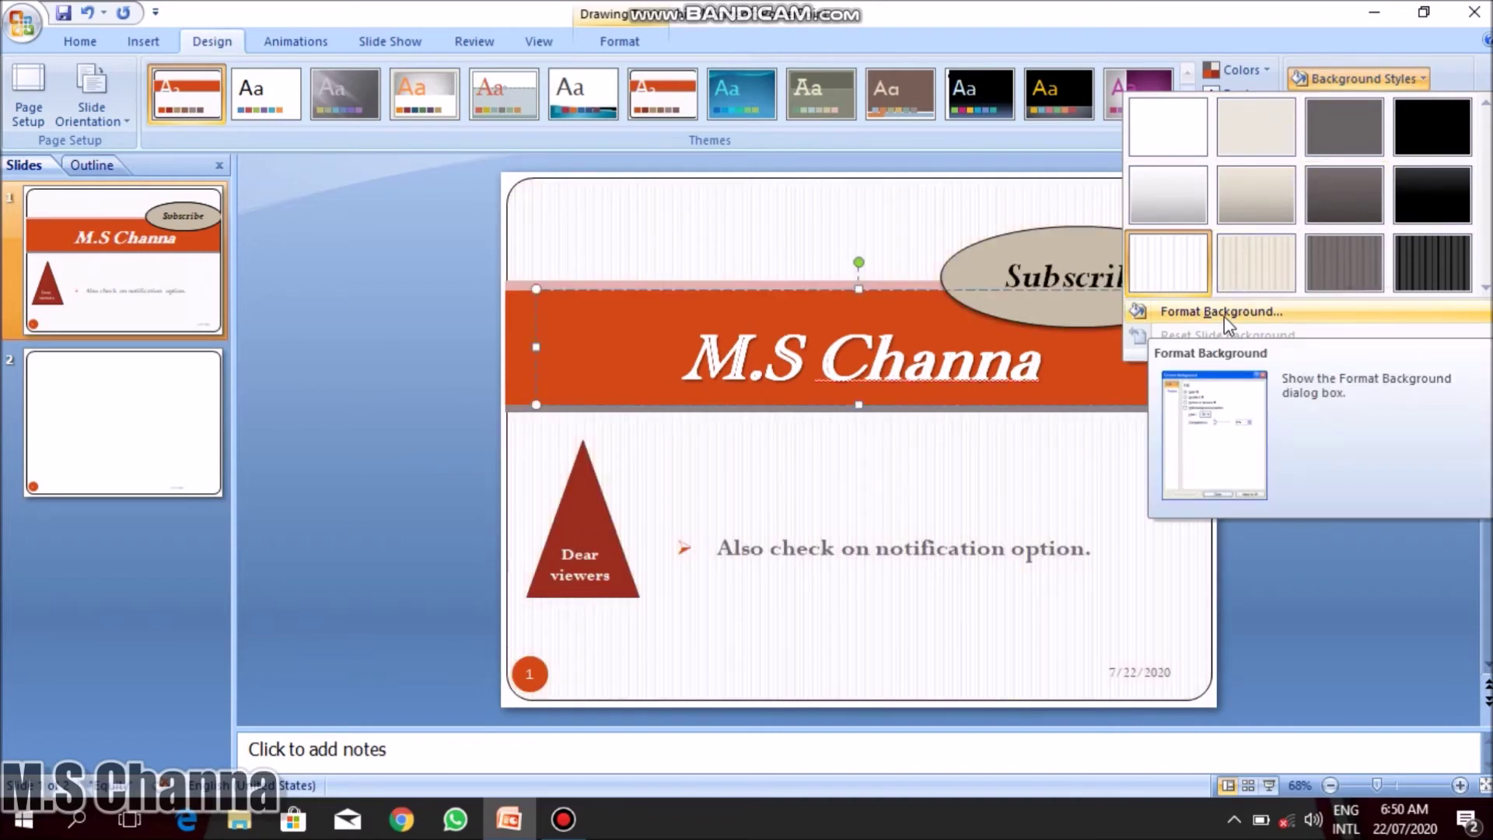
In Format Background, try solid and gradient fills, then choose a picture texture fill.
{"action": "left_click", "coordinate": [1224, 314]}
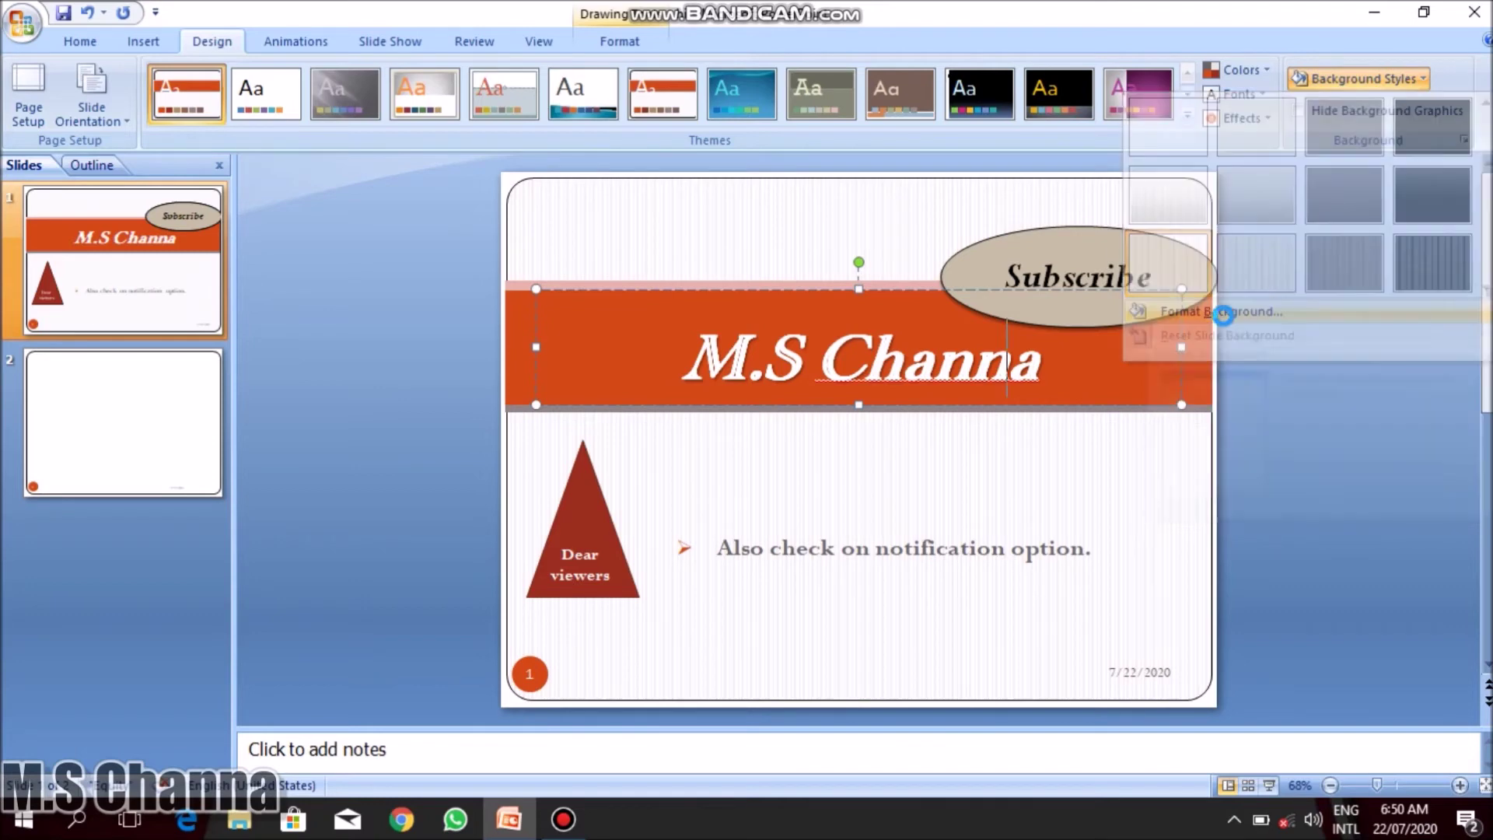
{"action": "left_click", "coordinate": [659, 236]}
{"action": "left_click", "coordinate": [663, 256]}
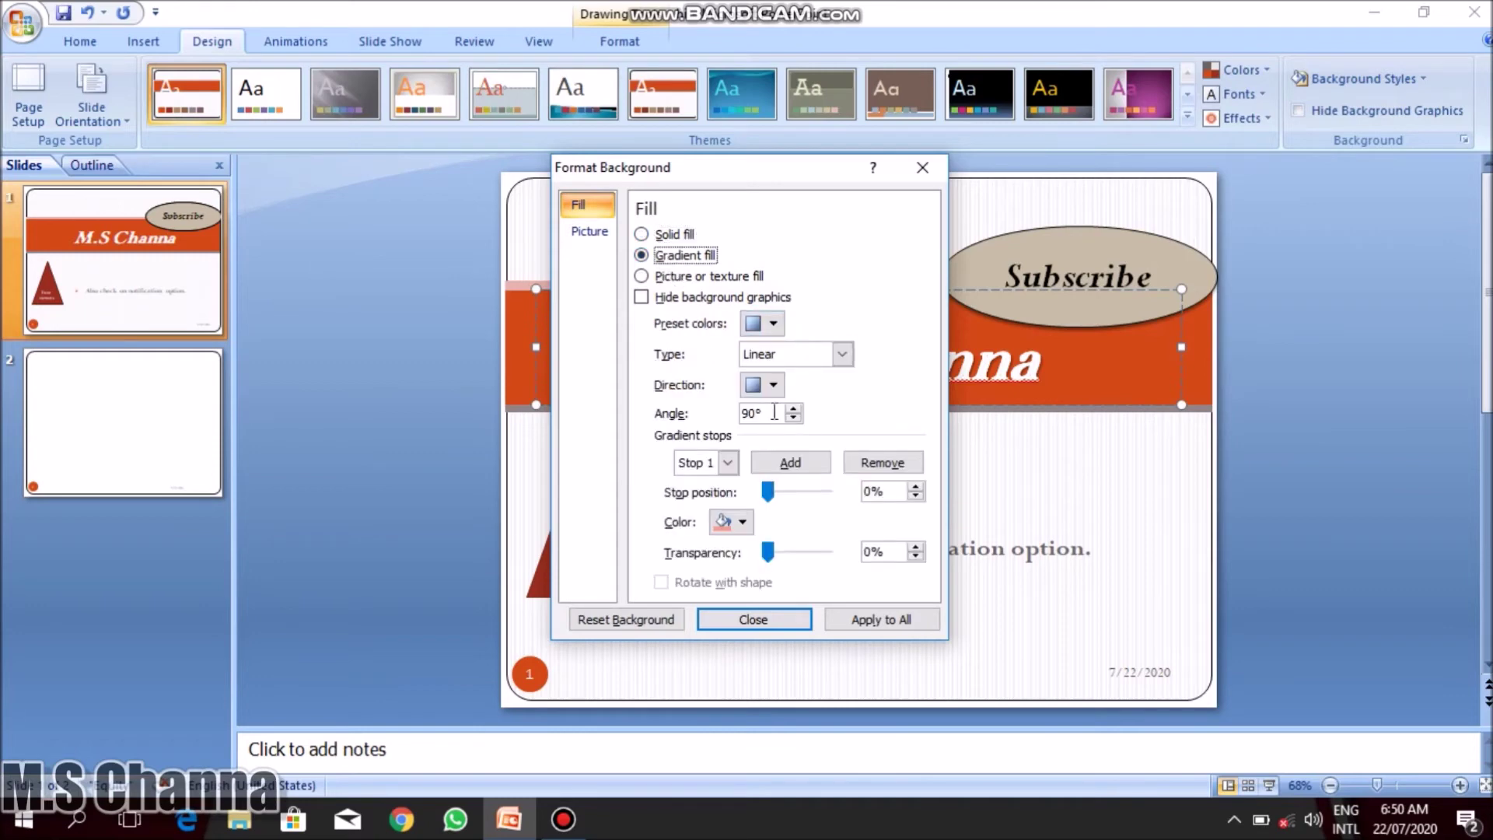
{"action": "left_click", "coordinate": [775, 385]}
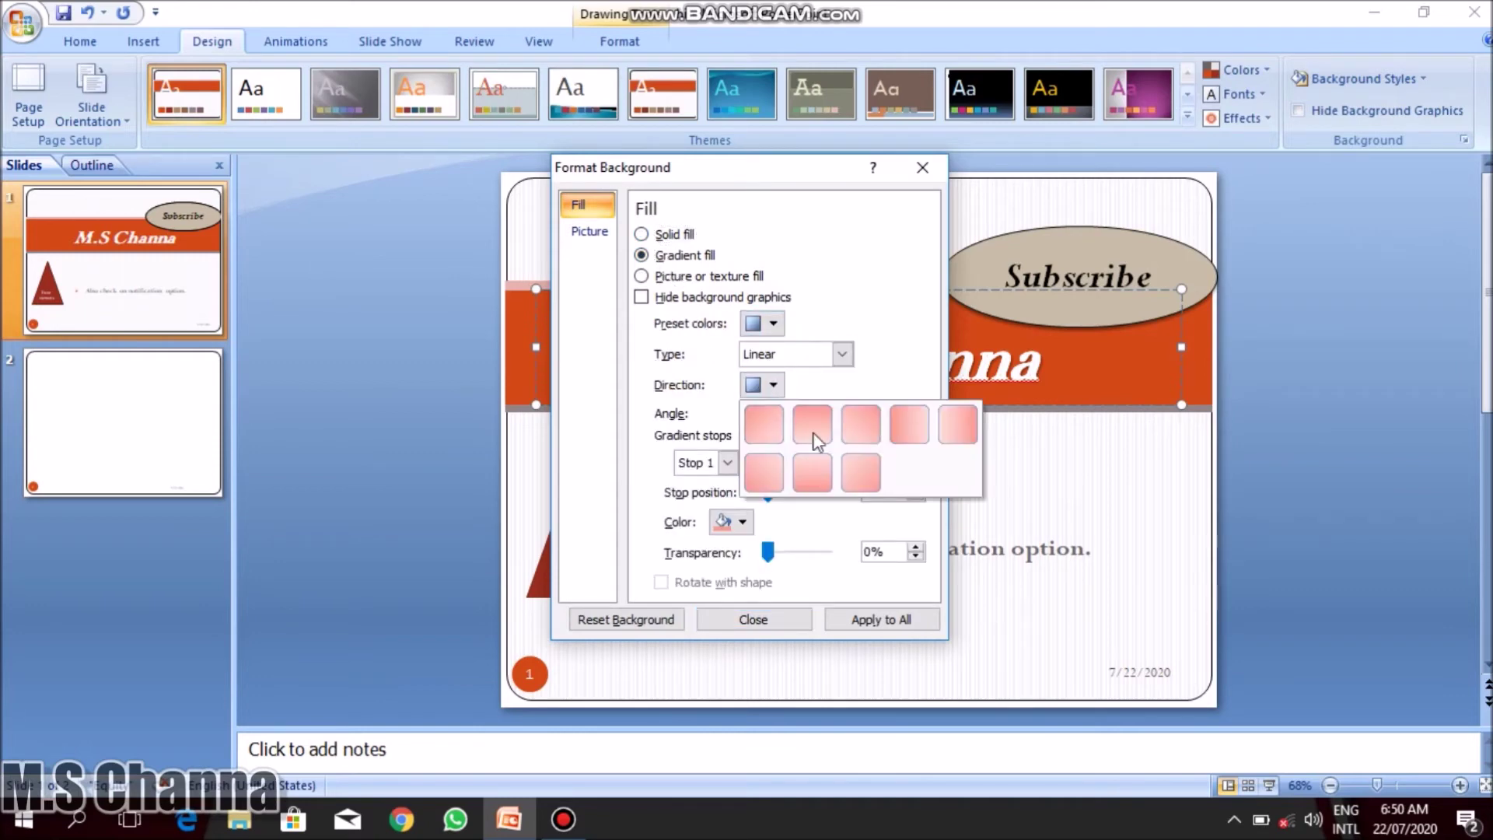
{"action": "left_click", "coordinate": [693, 278]}
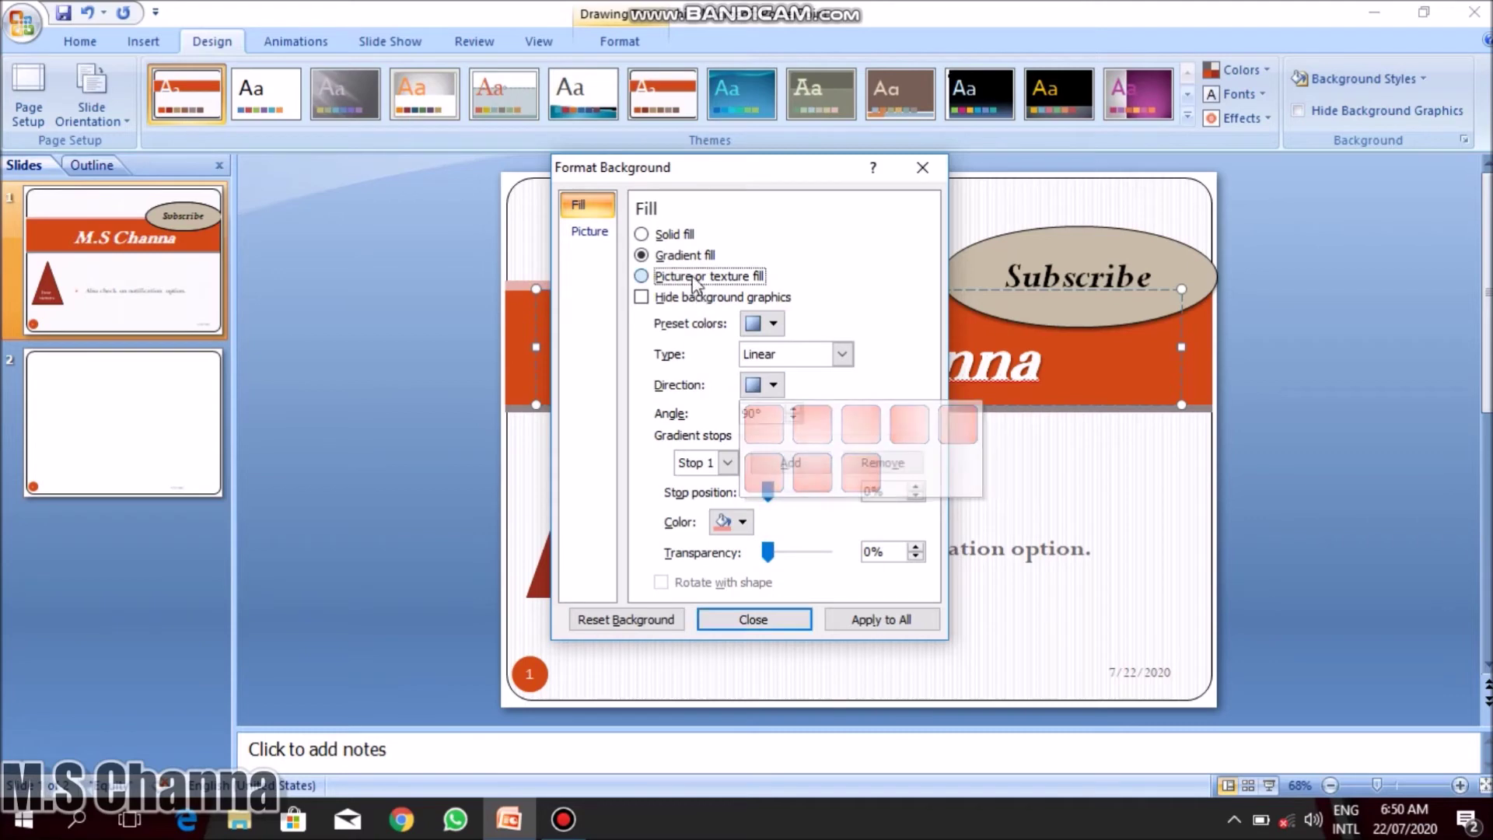
{"action": "left_click", "coordinate": [745, 323]}
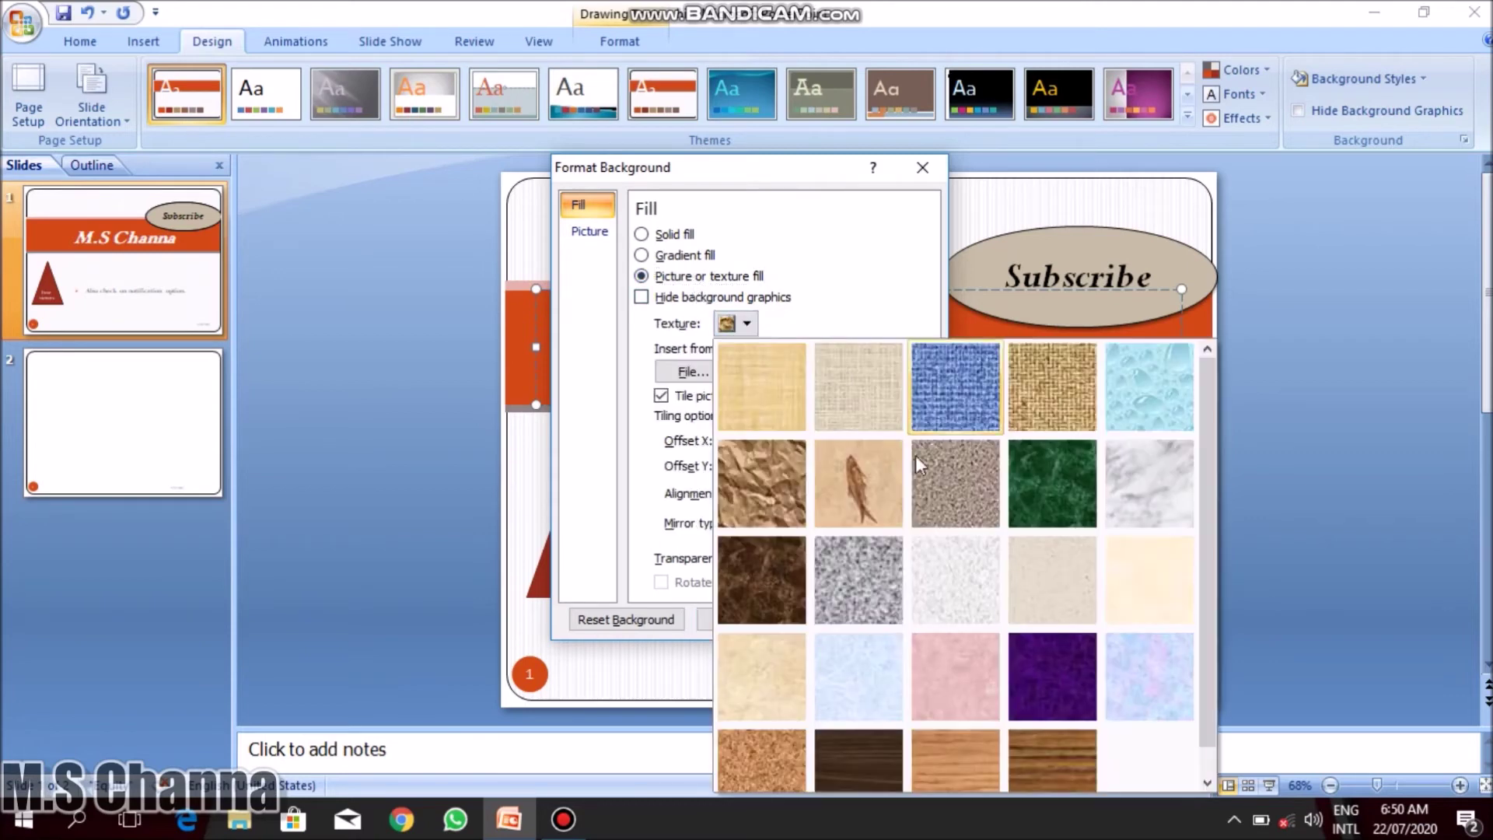
{"action": "left_click", "coordinate": [927, 400]}
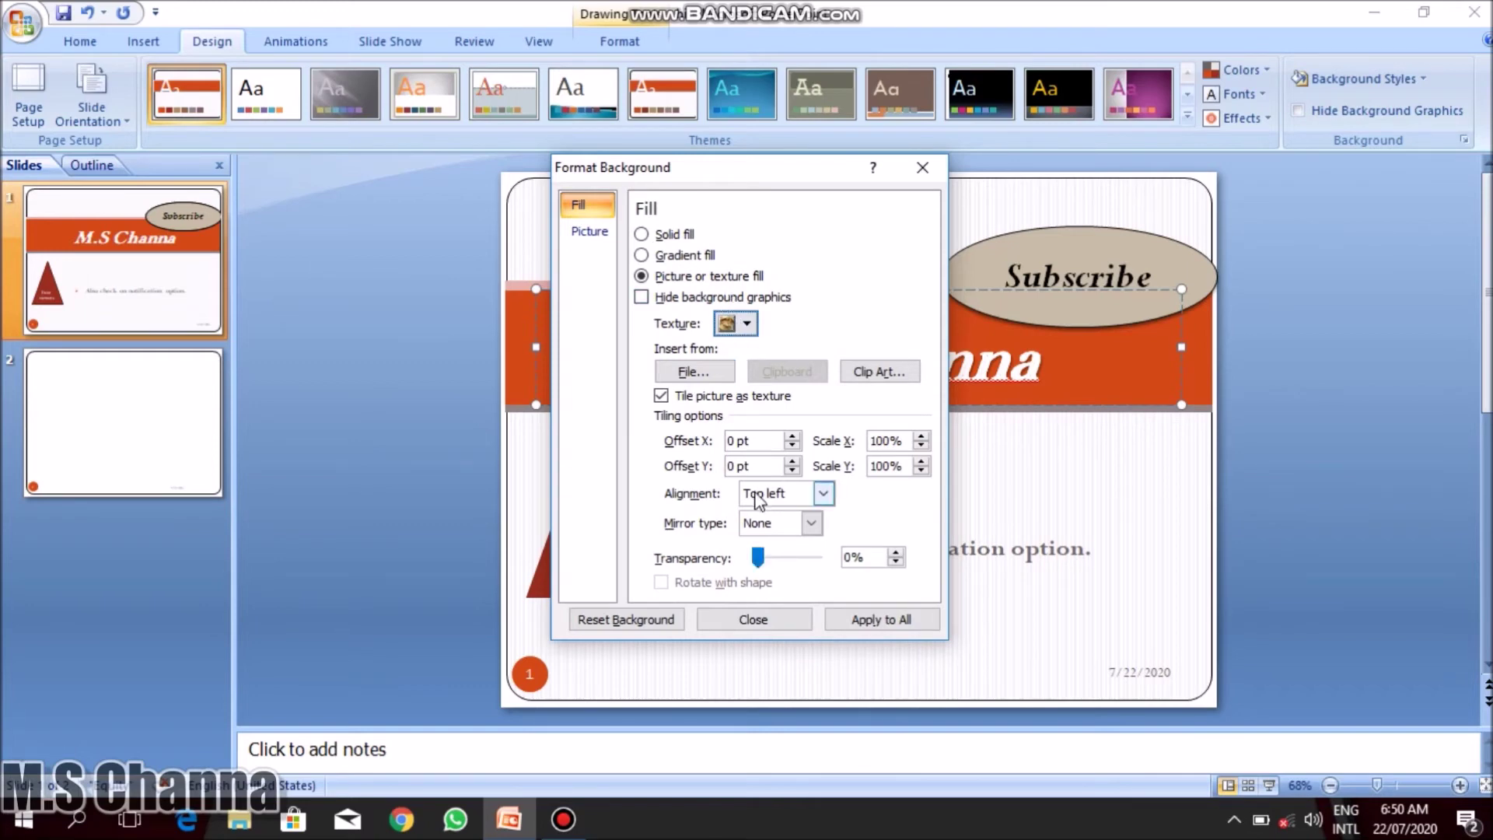
Adjust the texture transparency, settling on 90%, and apply it to all slides.
{"action": "left_click_drag", "start_coordinate": [758, 557], "coordinate": [793, 558]}
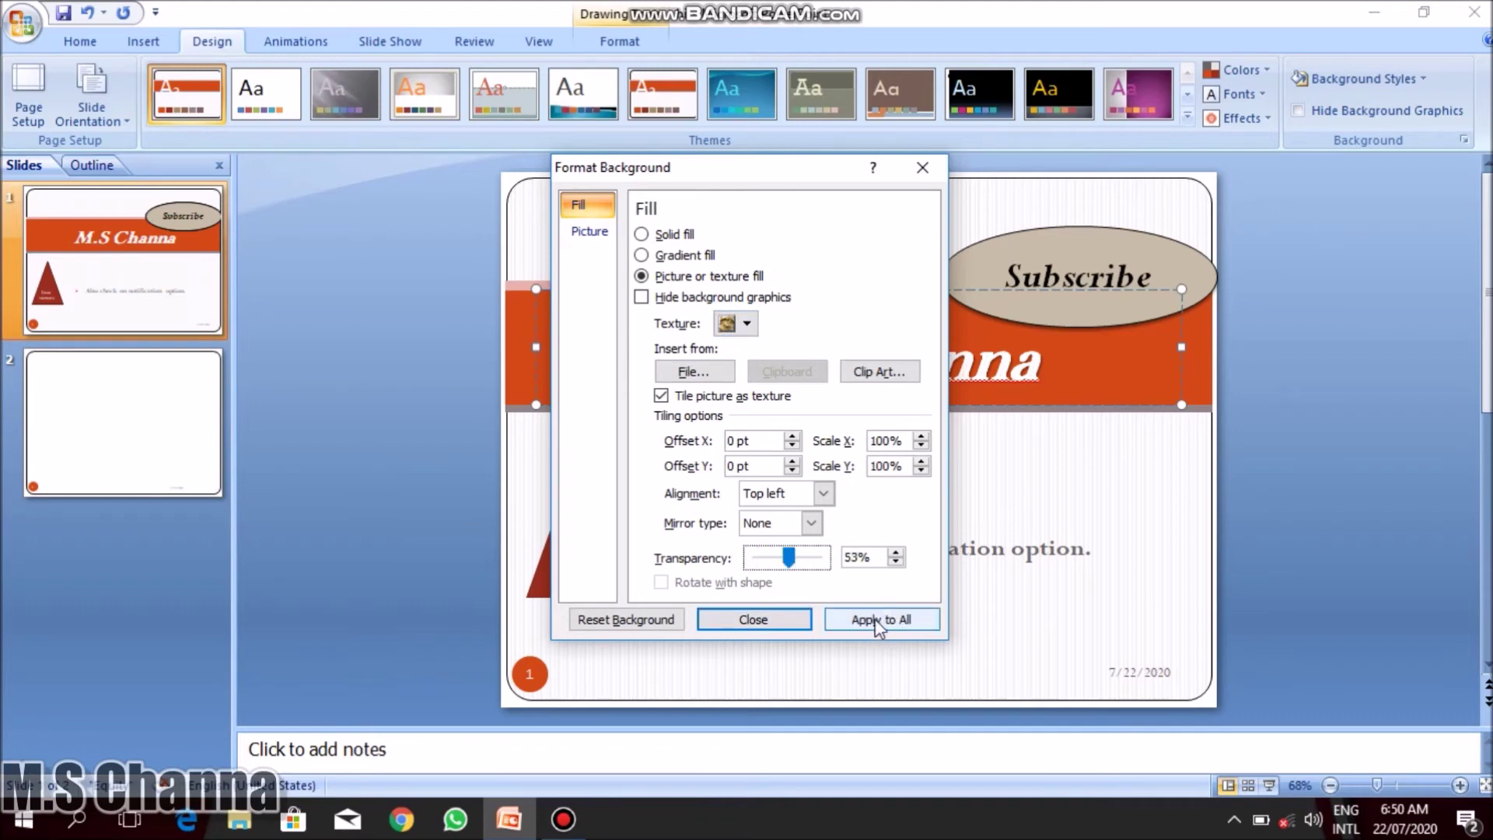
{"action": "left_click", "coordinate": [916, 619]}
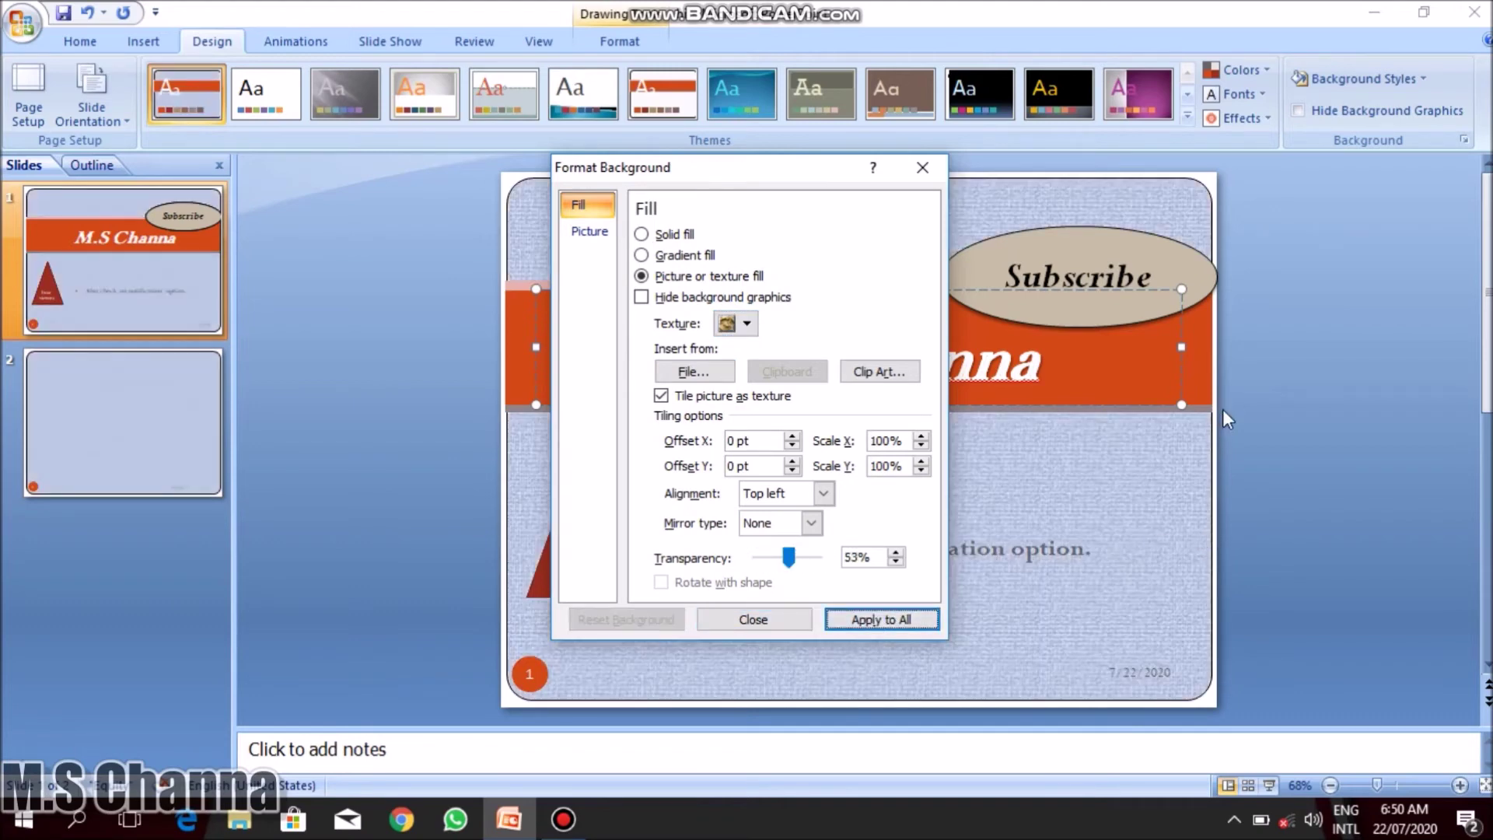
{"action": "left_click_drag", "start_coordinate": [790, 561], "coordinate": [823, 567]}
{"action": "left_click", "coordinate": [867, 621]}
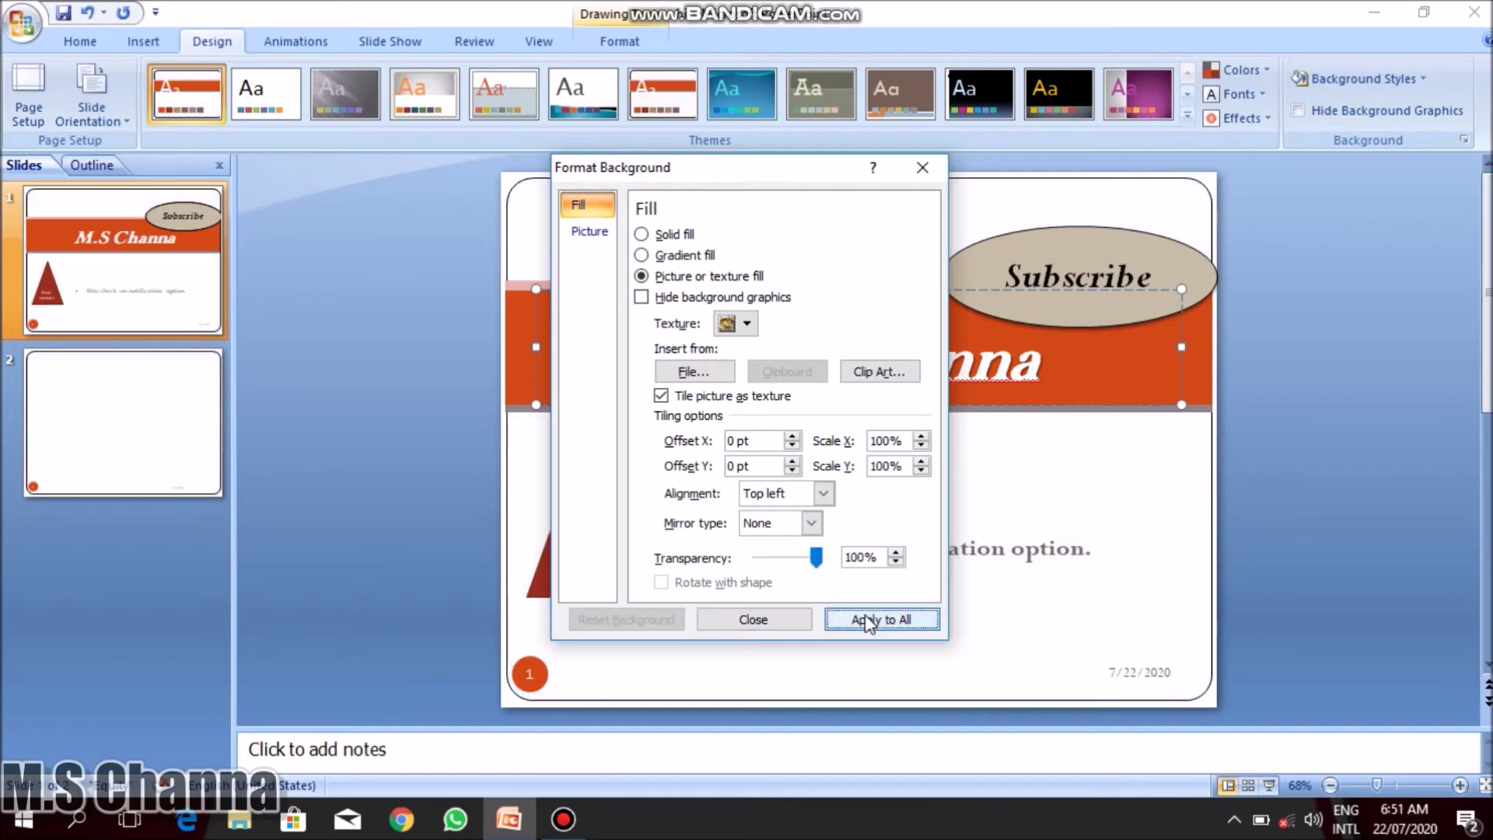
{"action": "left_click_drag", "start_coordinate": [816, 557], "coordinate": [813, 560]}
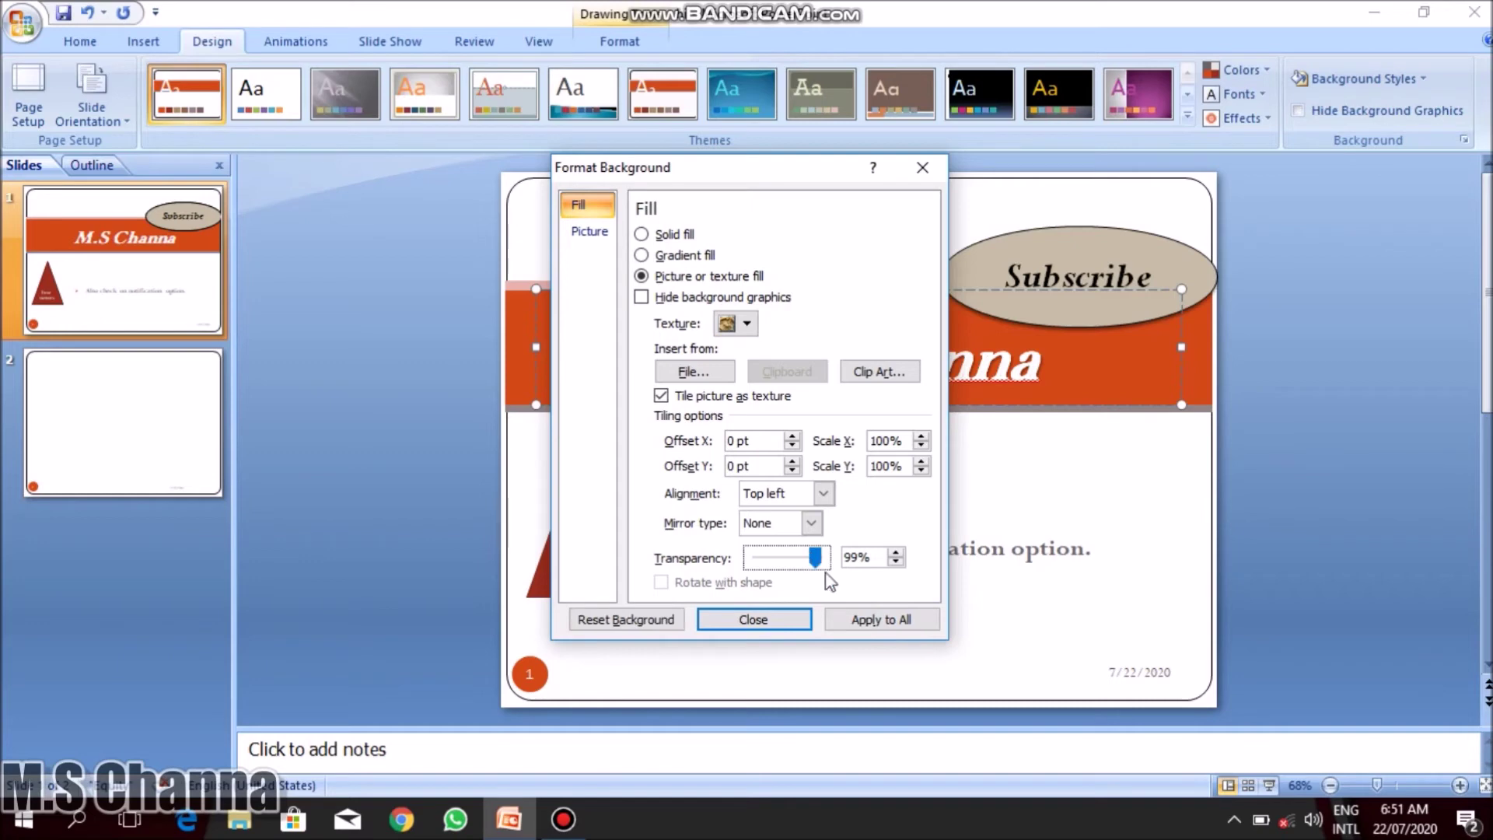
{"action": "left_click", "coordinate": [900, 629]}
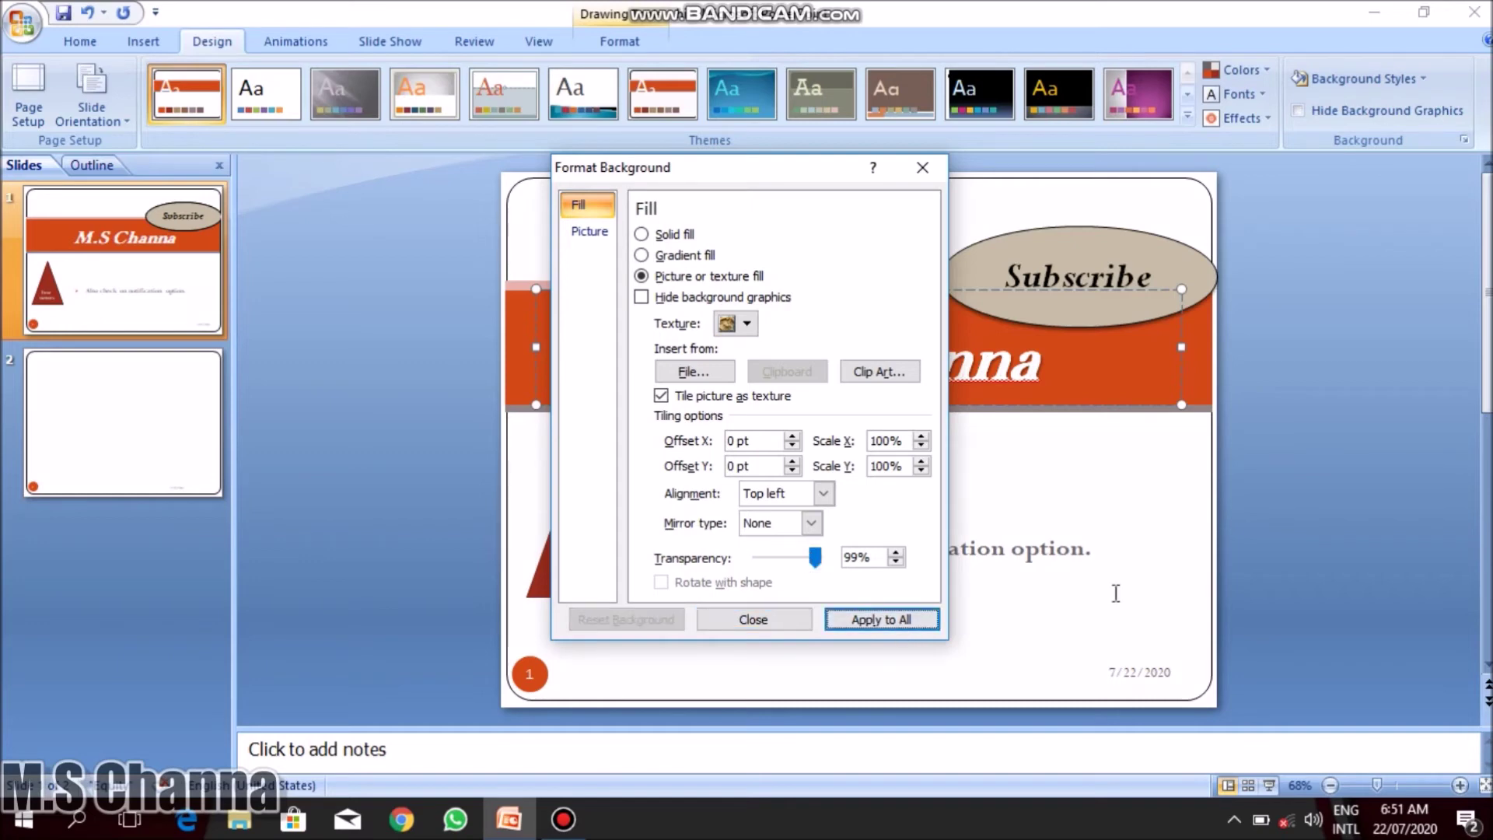
{"action": "left_click", "coordinate": [800, 557]}
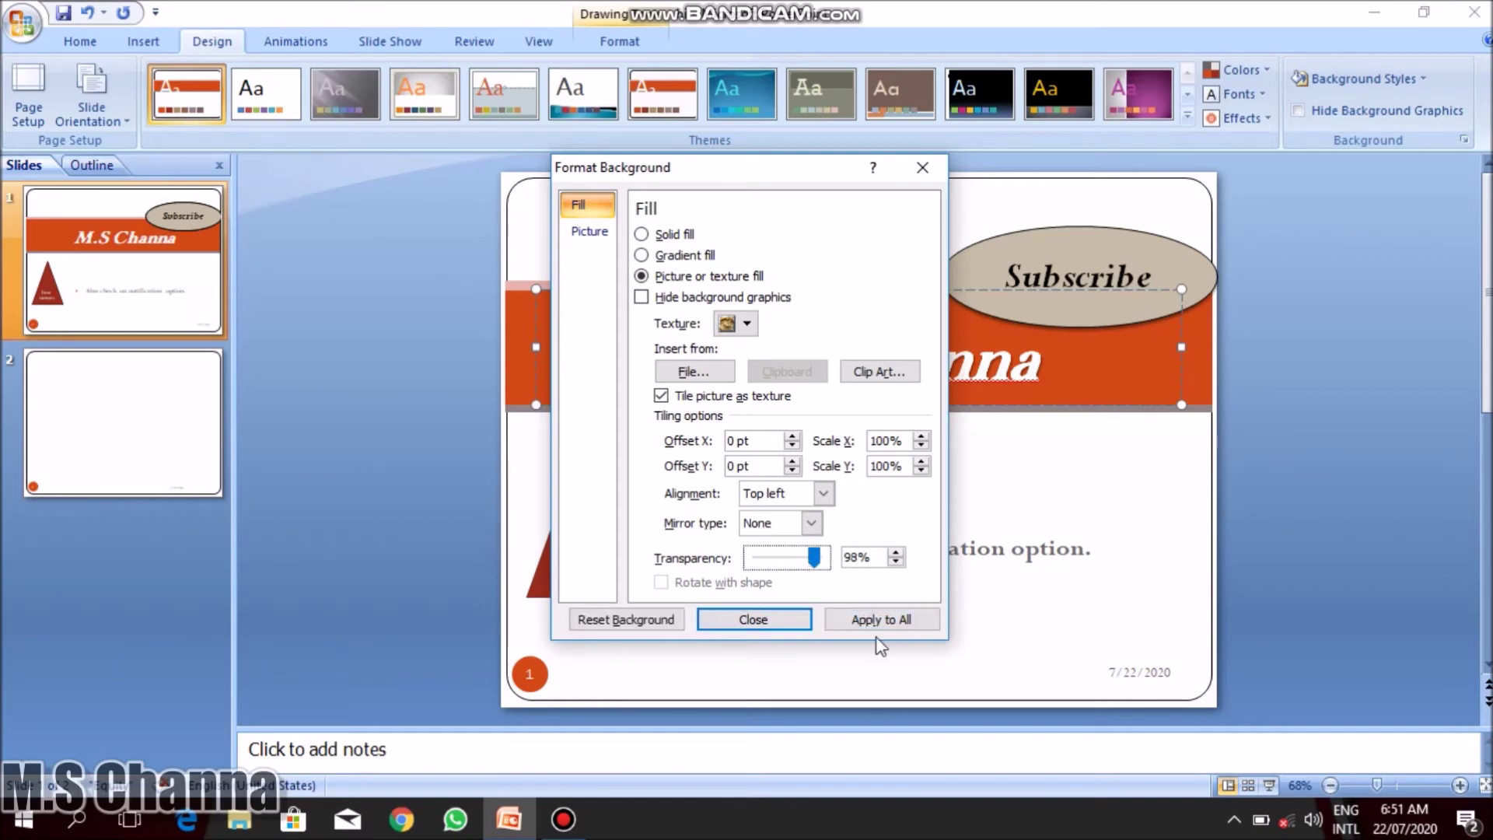
{"action": "left_click", "coordinate": [869, 626]}
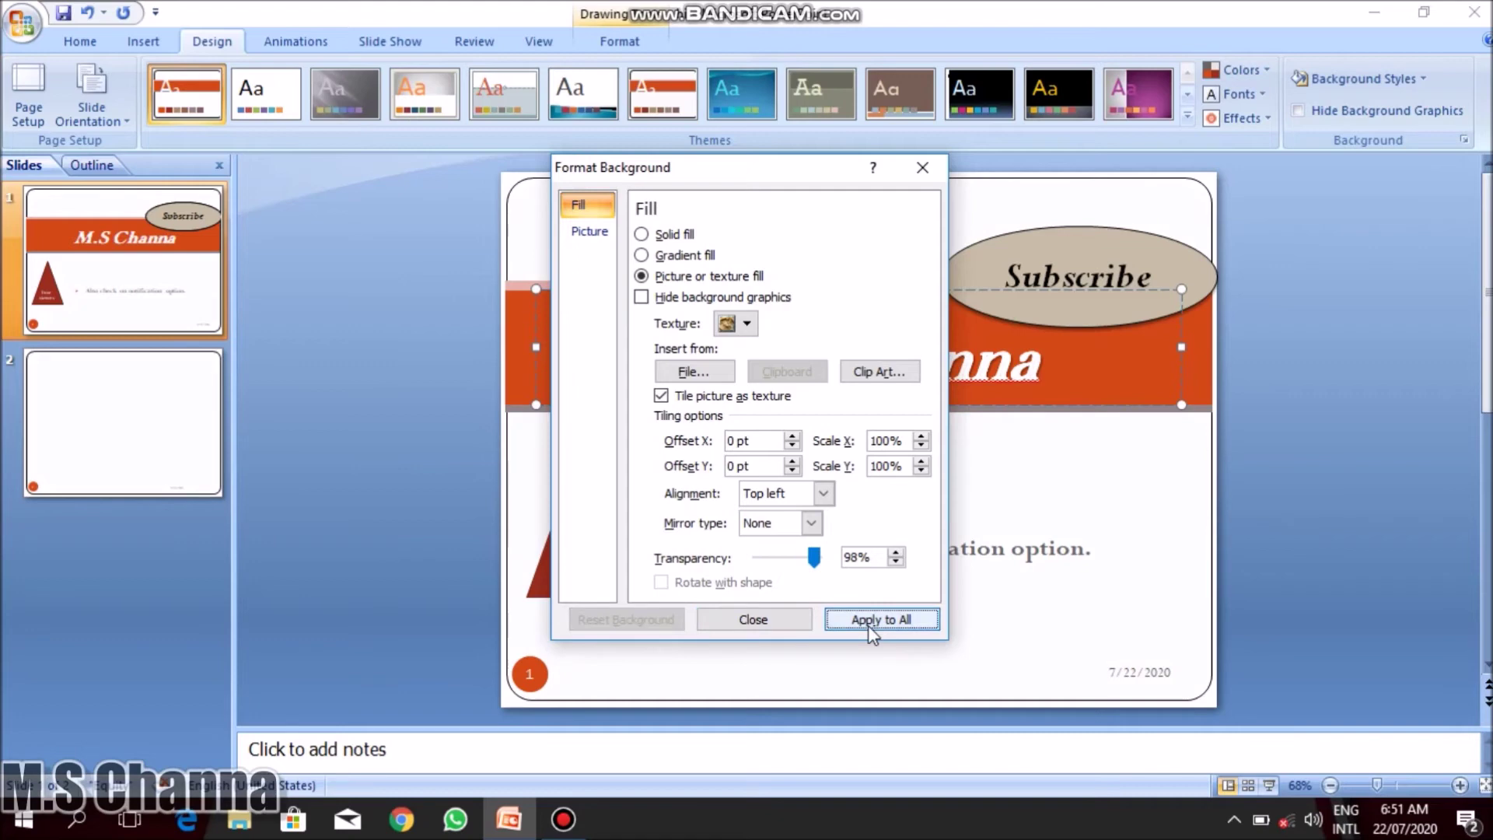
{"action": "left_click", "coordinate": [801, 557]}
{"action": "left_click", "coordinate": [787, 558]}
{"action": "left_click", "coordinate": [788, 558]}
{"action": "left_click", "coordinate": [787, 558]}
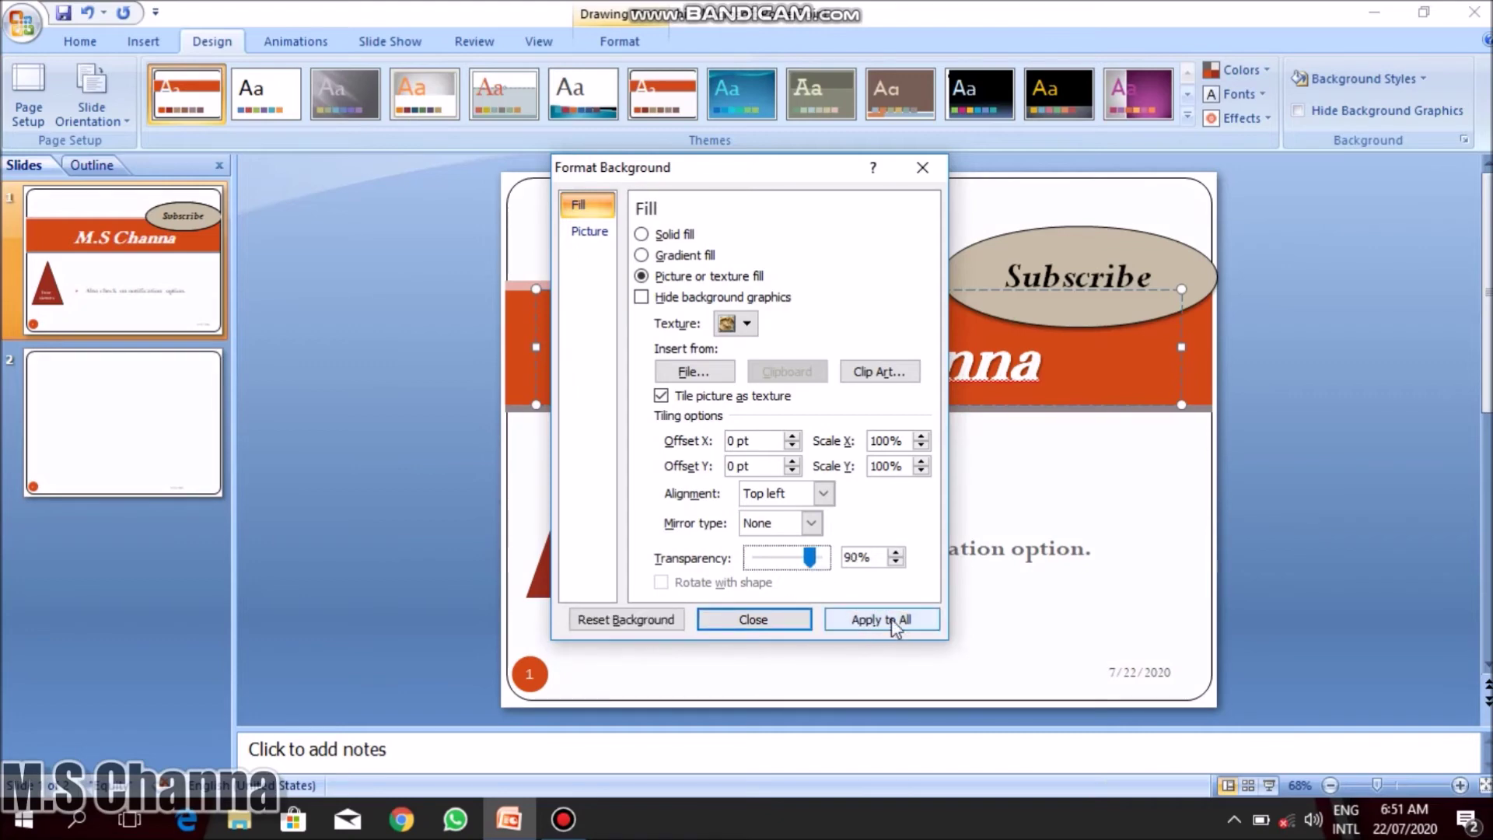
{"action": "left_click", "coordinate": [891, 620]}
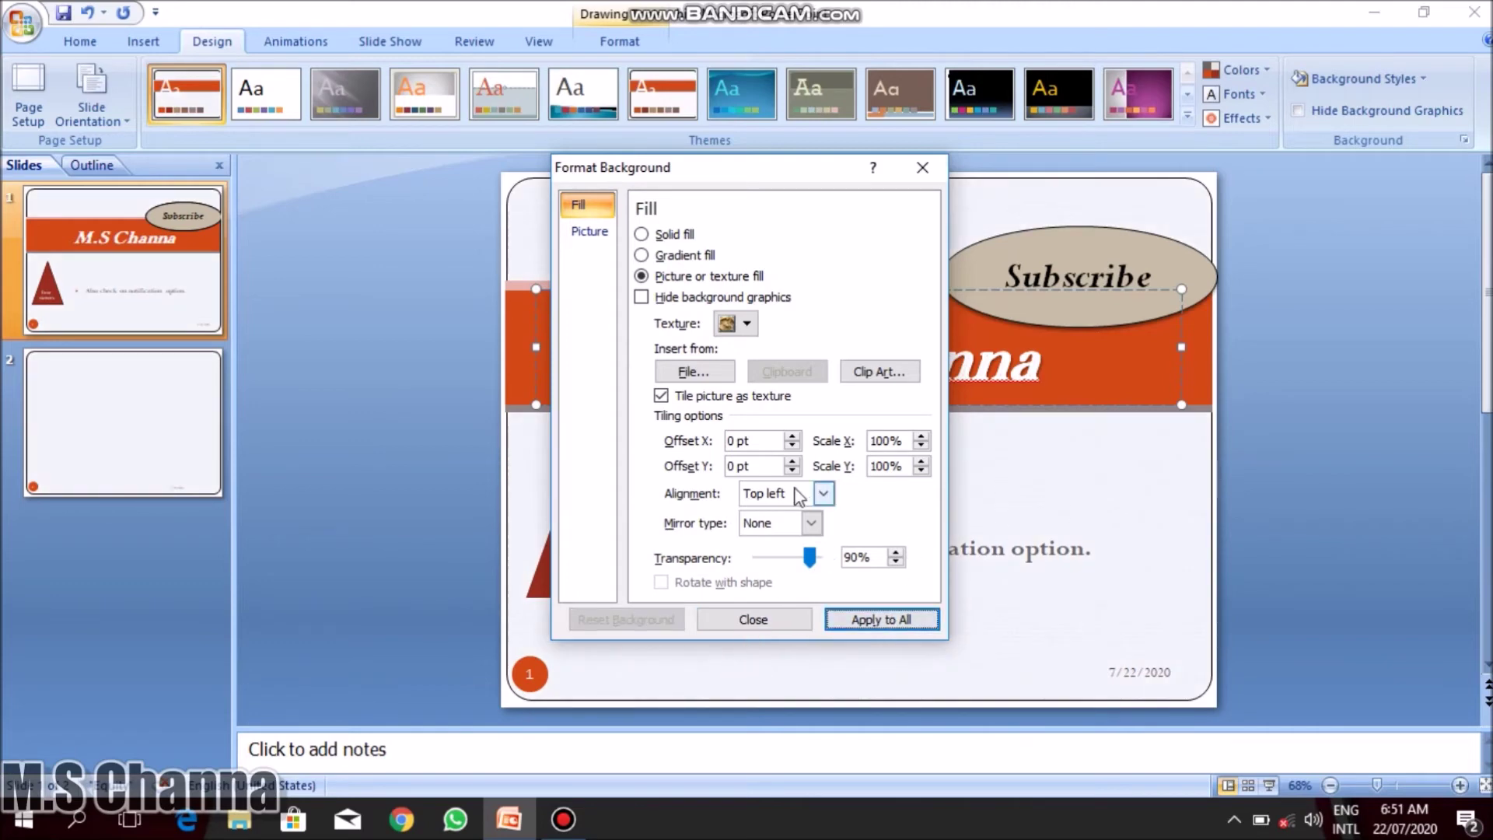
Toggle Hide background graphics to compare, leave graphics shown, and close the dialog.
{"action": "left_click", "coordinate": [668, 298]}
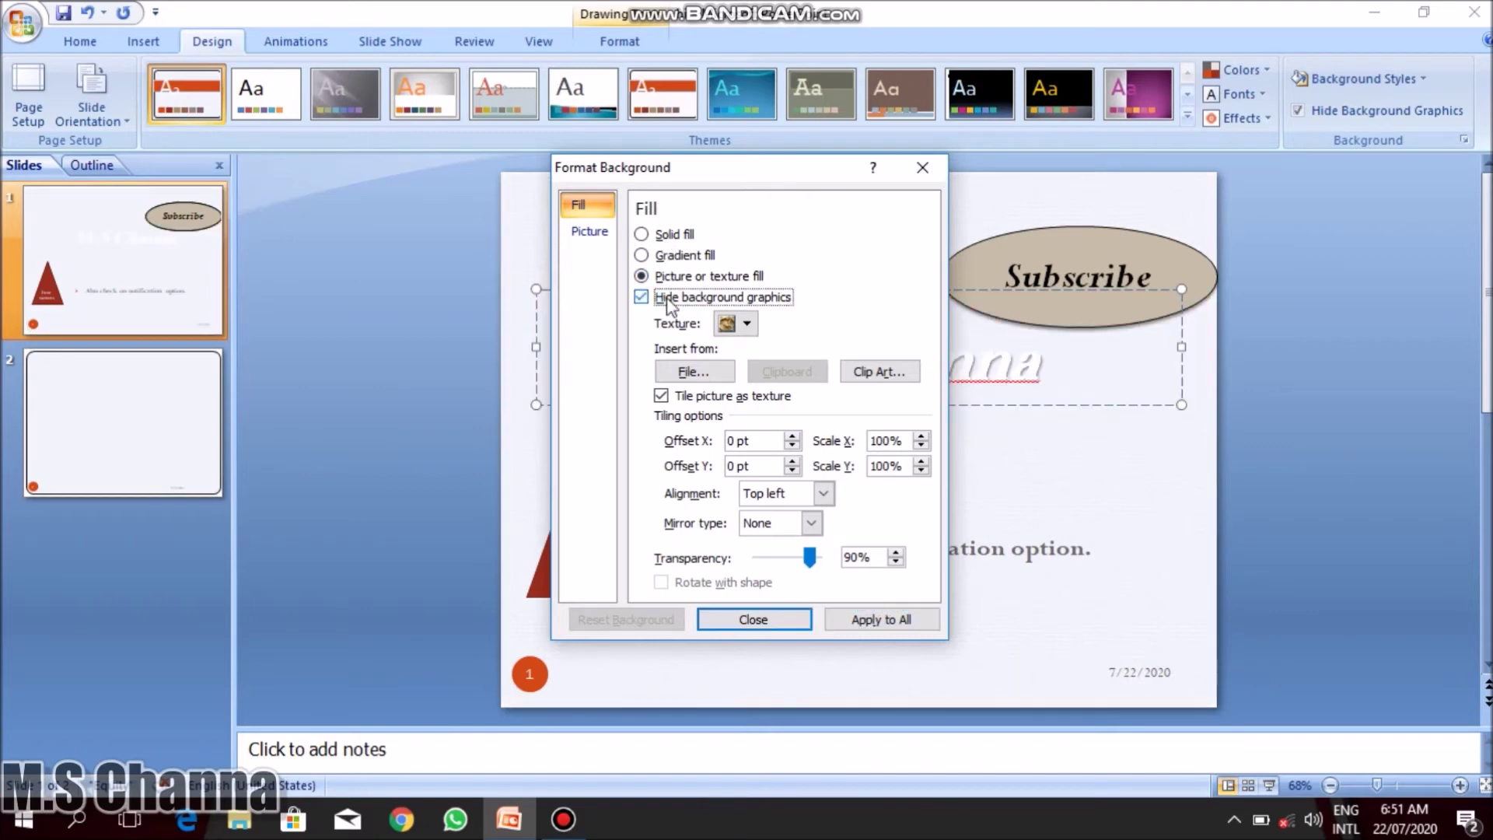
{"action": "left_click", "coordinate": [668, 298]}
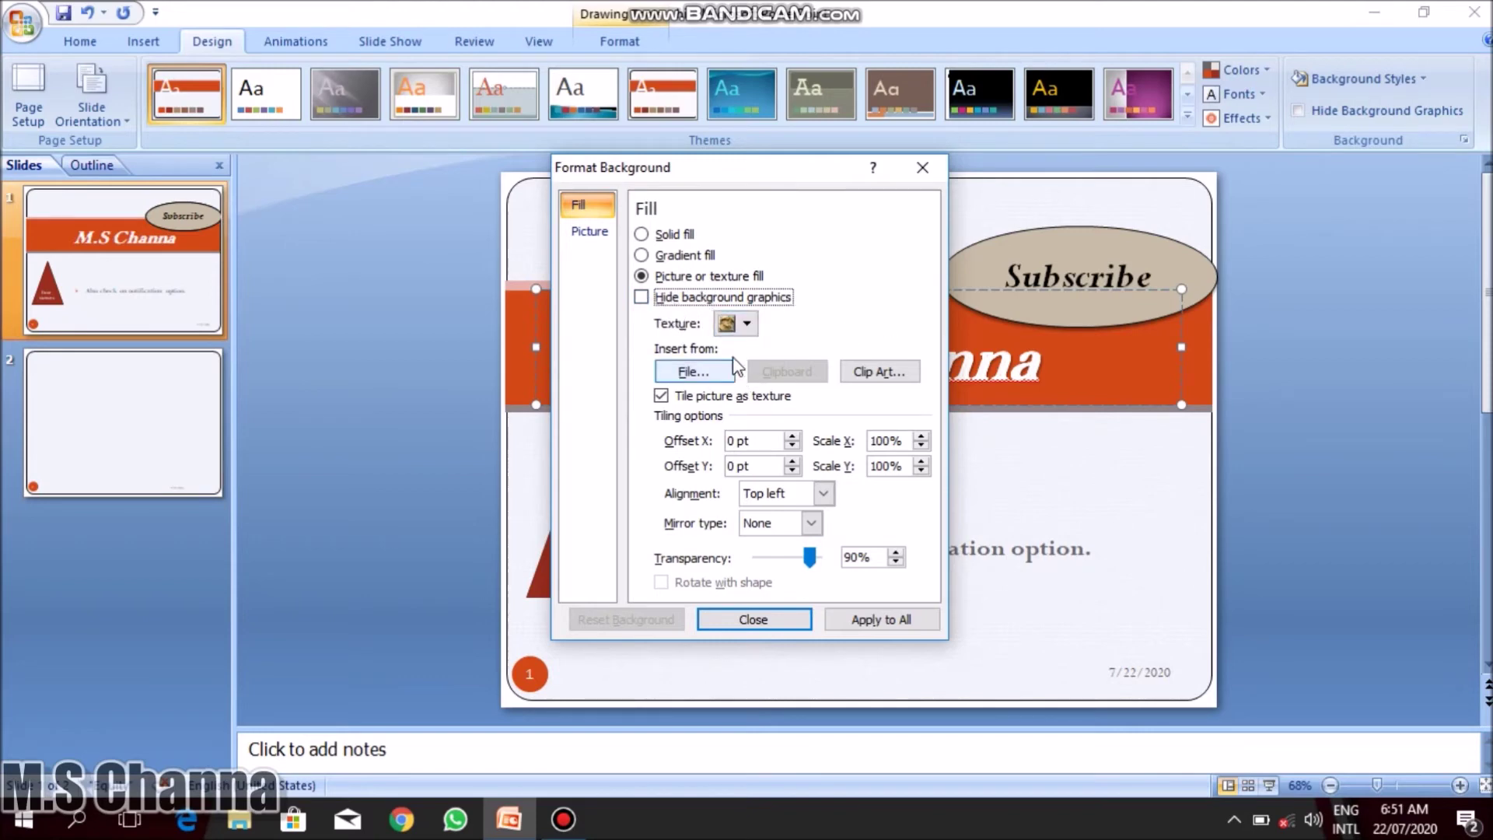
{"action": "left_click", "coordinate": [725, 300]}
{"action": "left_click", "coordinate": [724, 301]}
{"action": "left_click", "coordinate": [770, 620]}
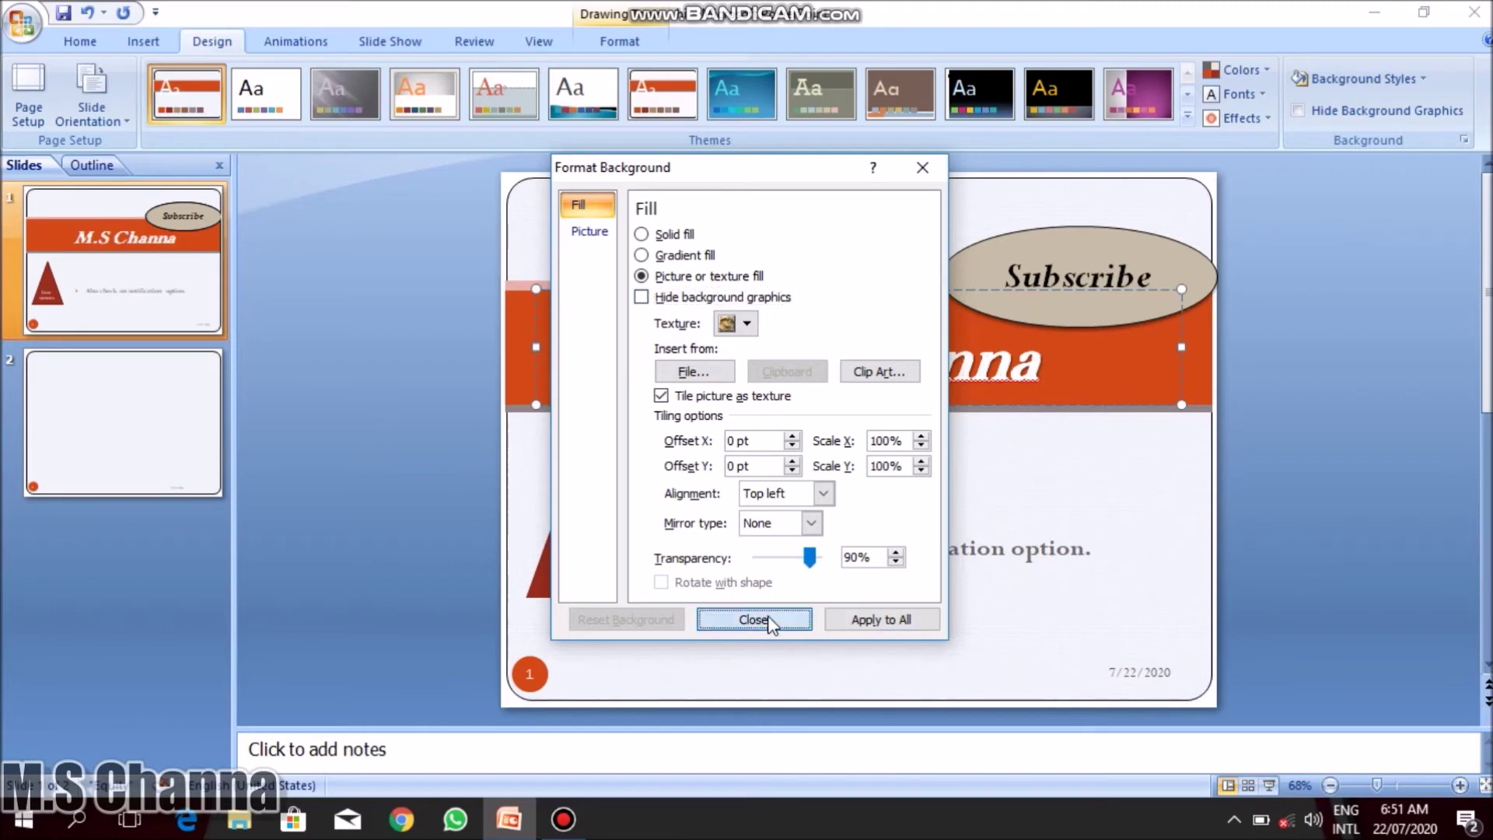
Deselect the title and give slide 1 a Fade transition from the Animations tab.
{"action": "left_click", "coordinate": [968, 518]}
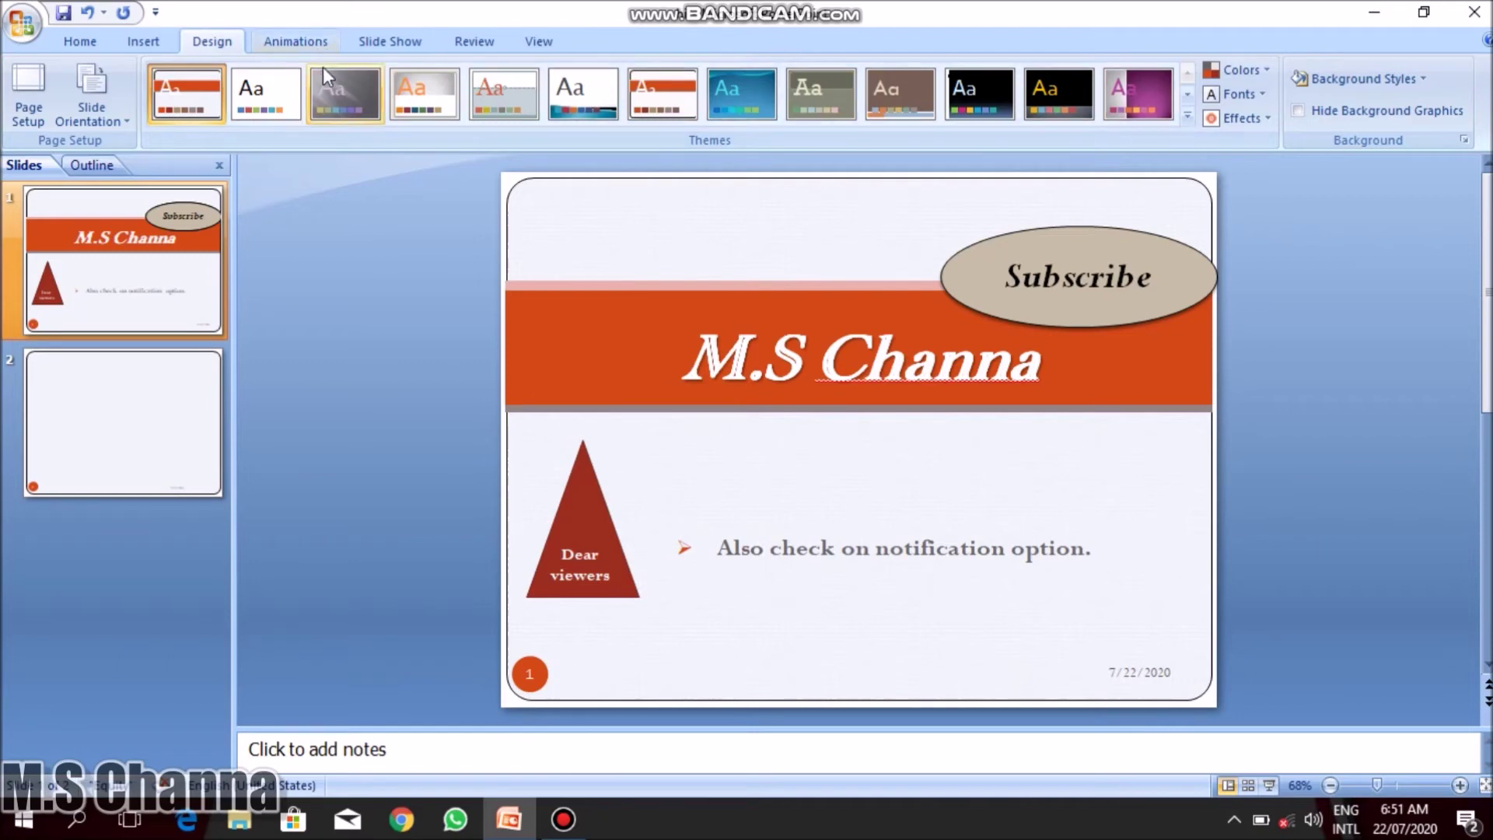
{"action": "left_click", "coordinate": [304, 41]}
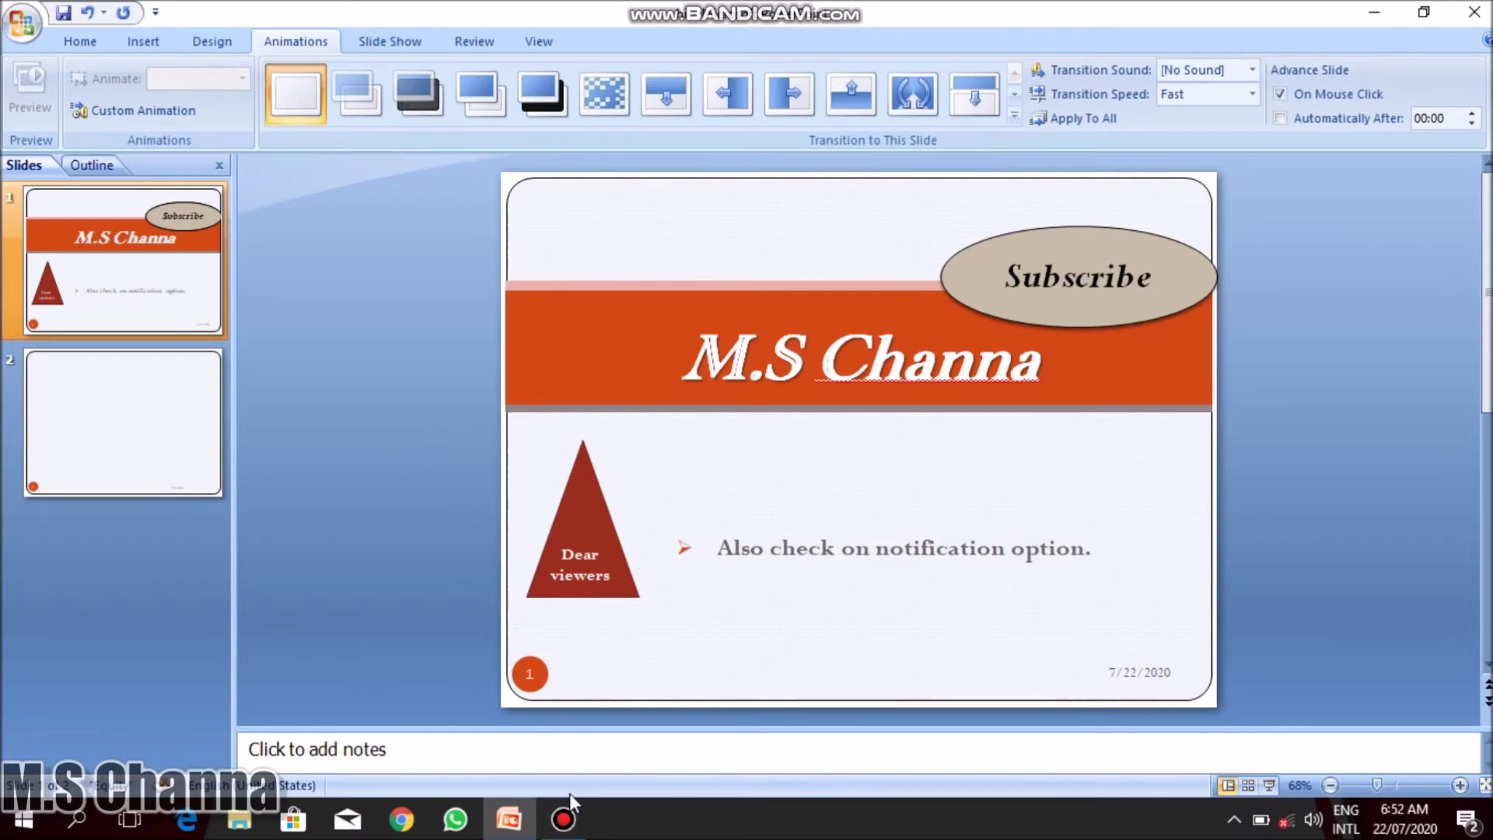
{"action": "left_click", "coordinate": [564, 818]}
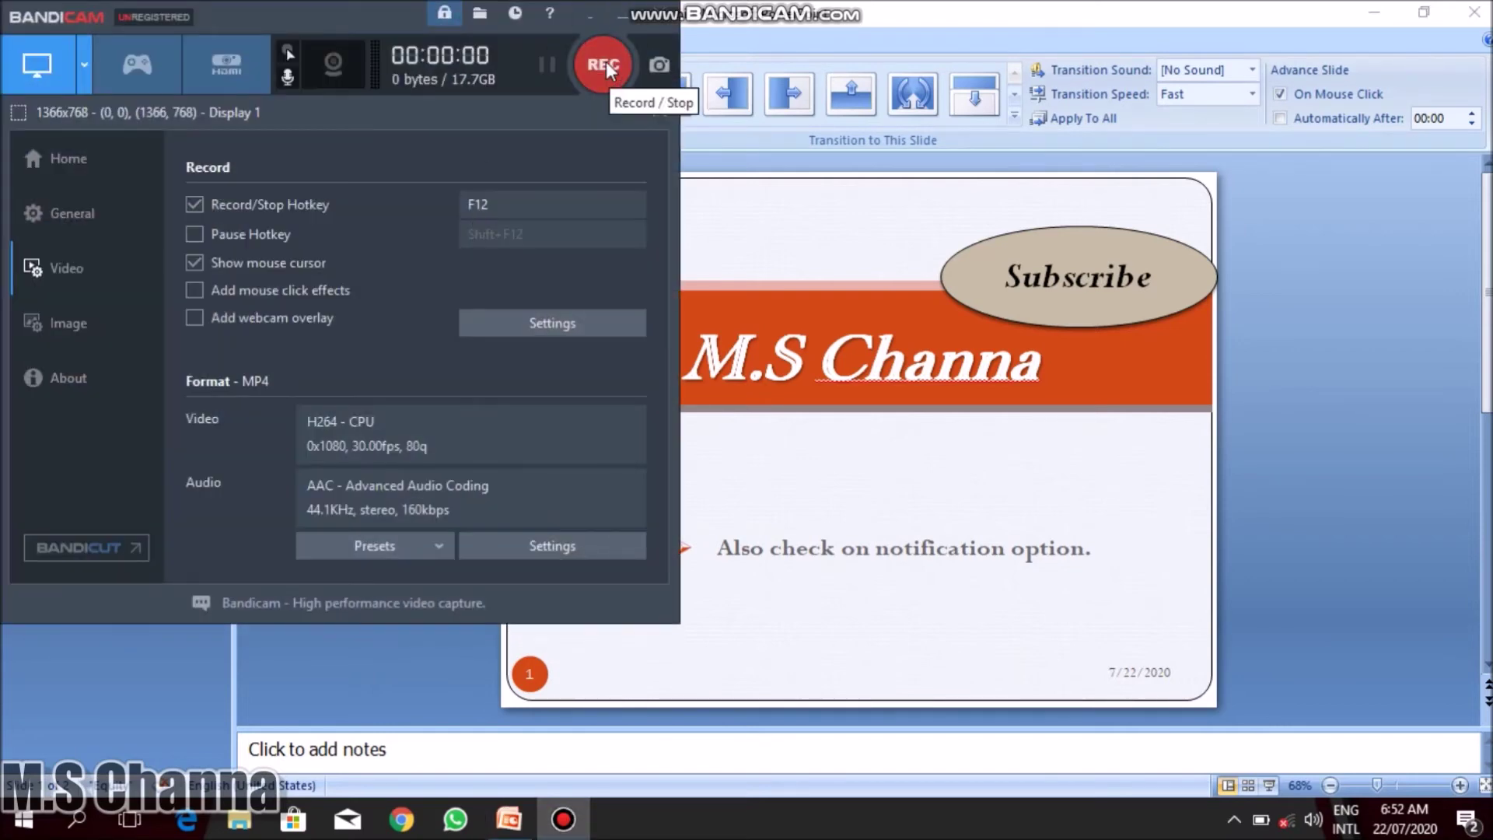
{"action": "left_click", "coordinate": [624, 17]}
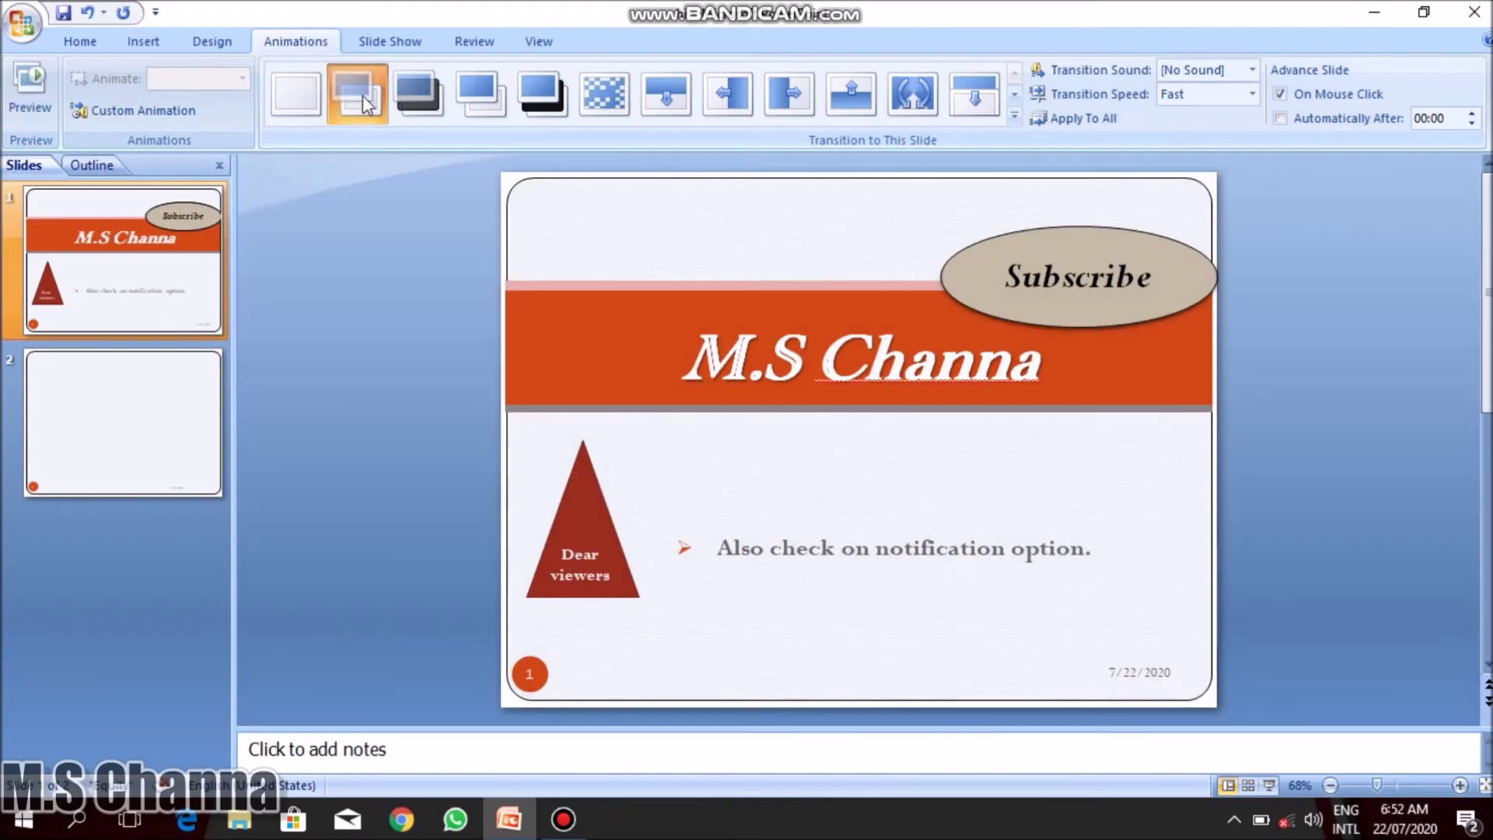
{"action": "left_click", "coordinate": [362, 95]}
Replace slide 1's transition with vertical blinds, preview it, and apply it to all slides.
{"action": "left_click", "coordinate": [29, 115]}
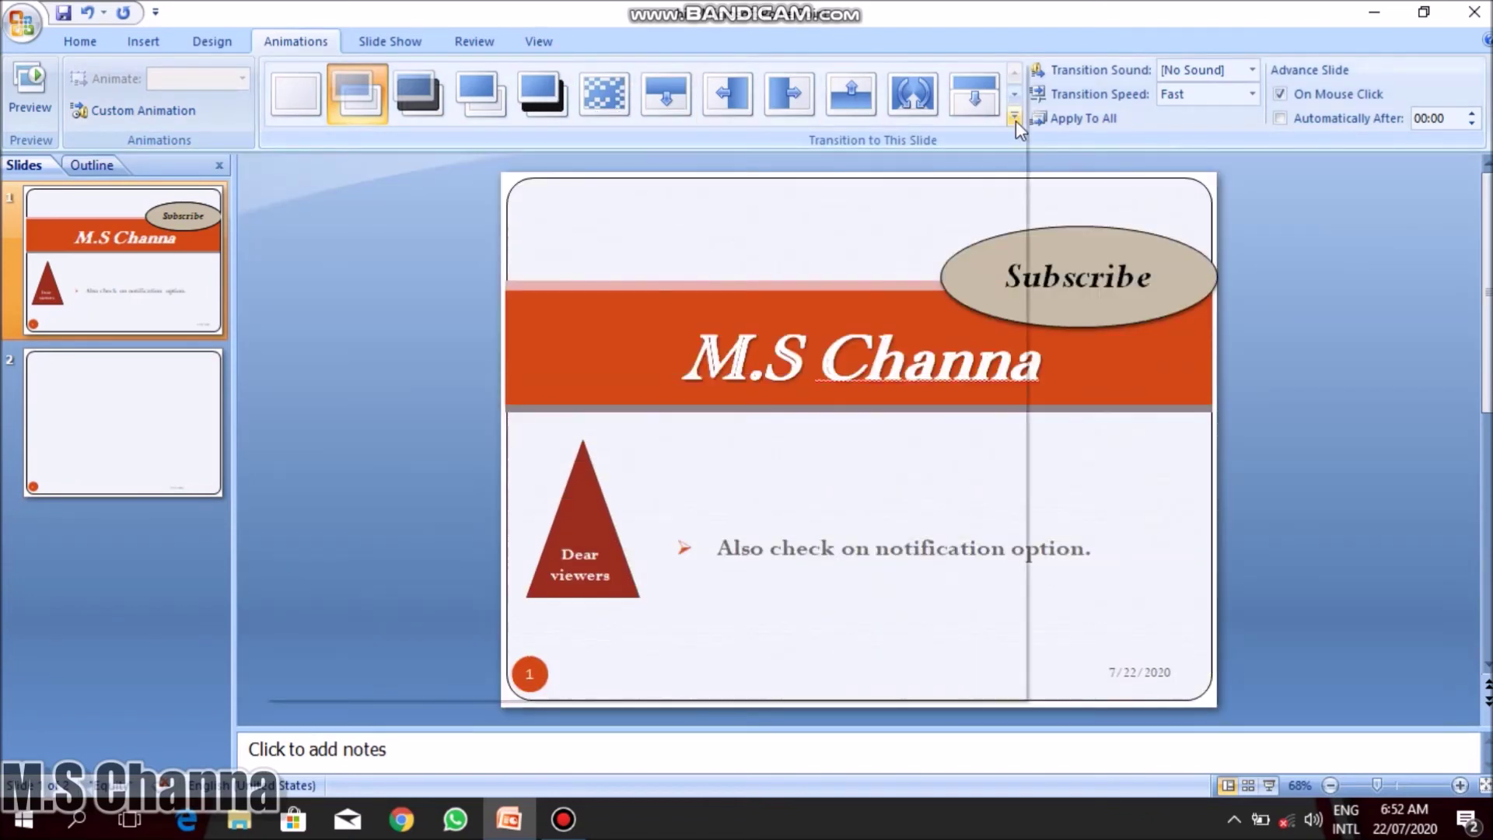
{"action": "left_click", "coordinate": [1015, 117]}
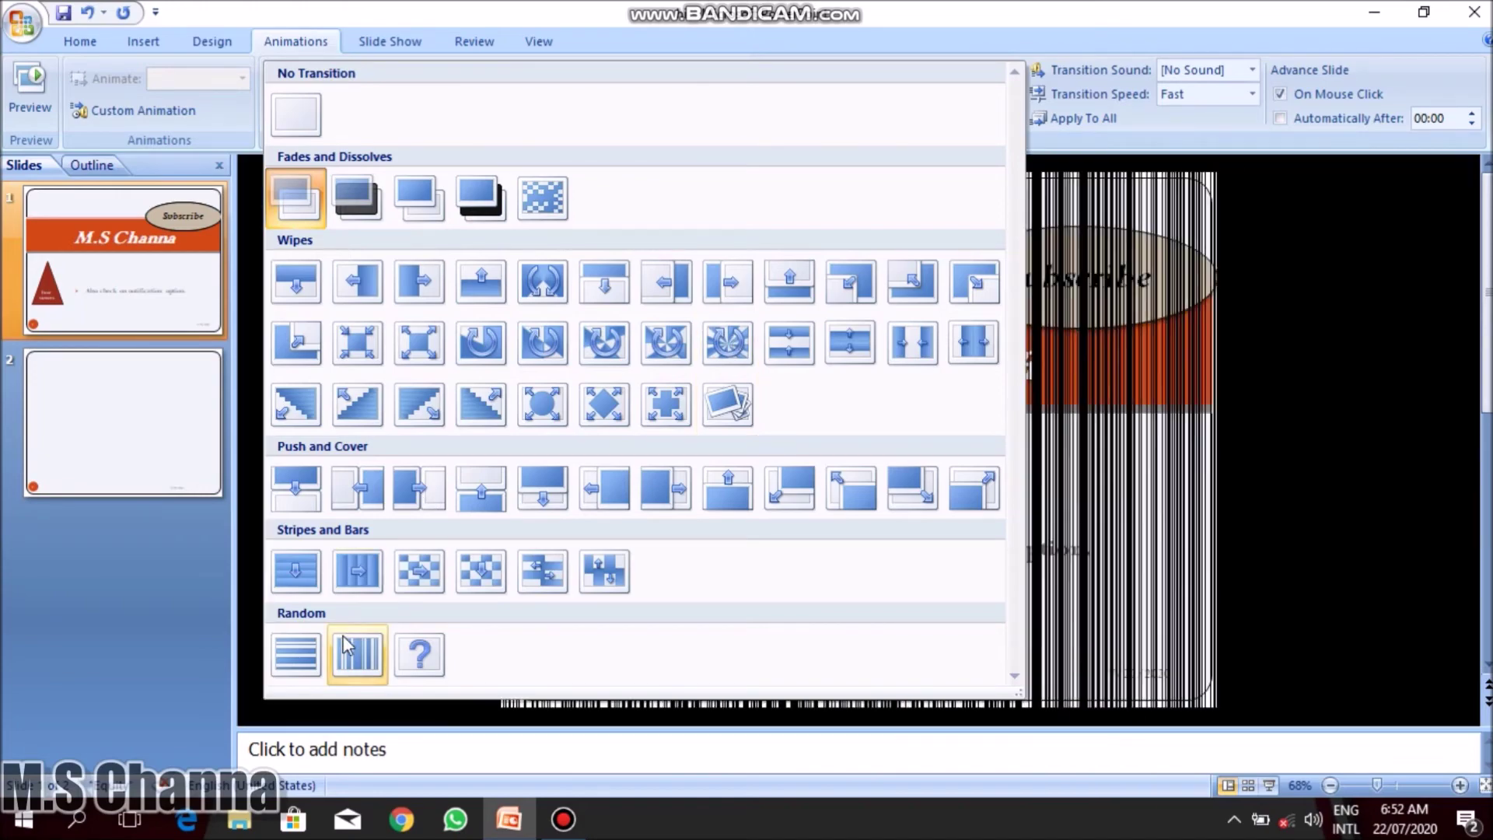
{"action": "left_click", "coordinate": [342, 637]}
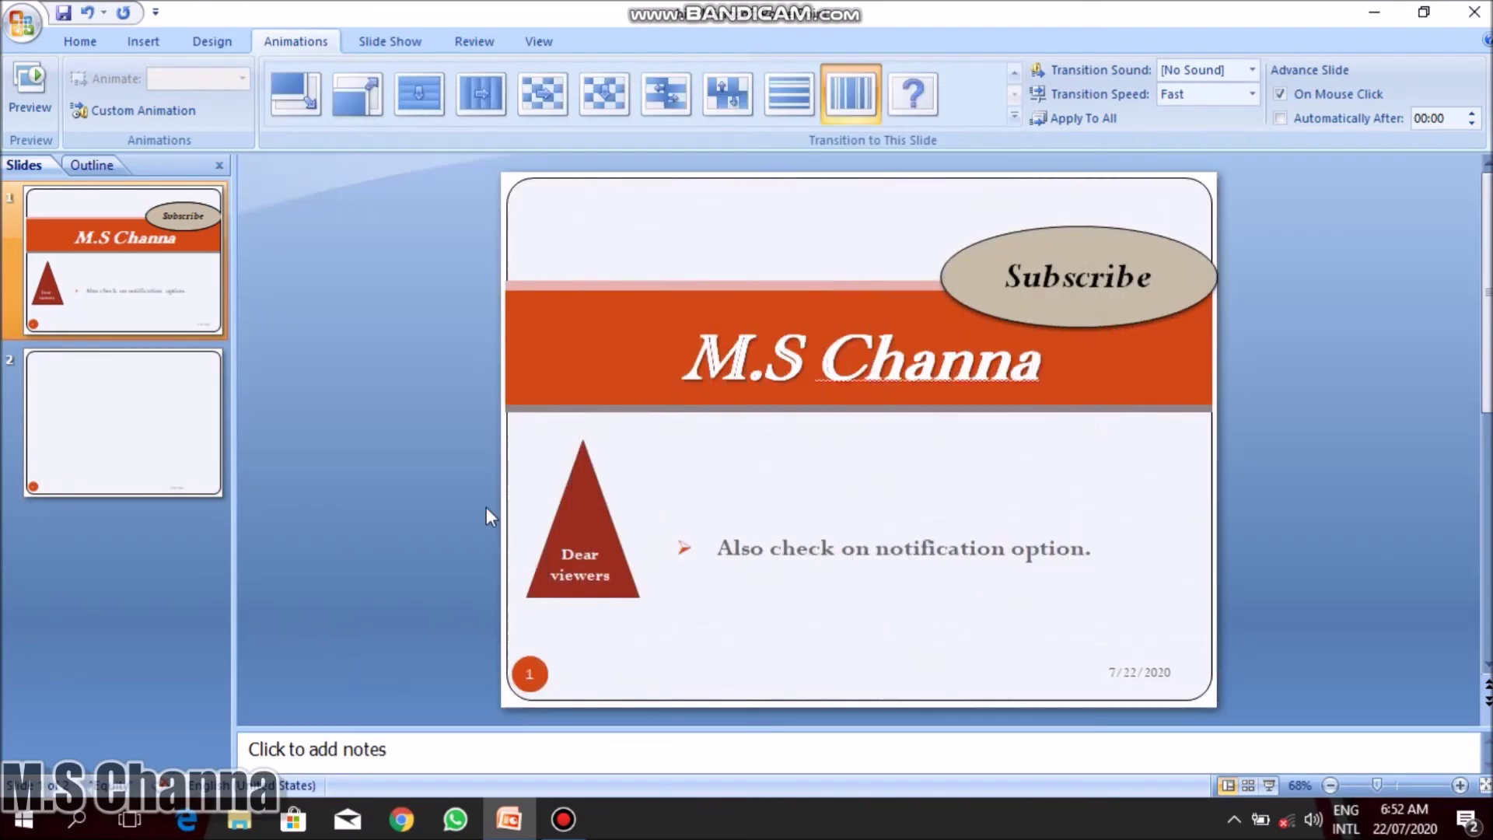
{"action": "left_click", "coordinate": [40, 113]}
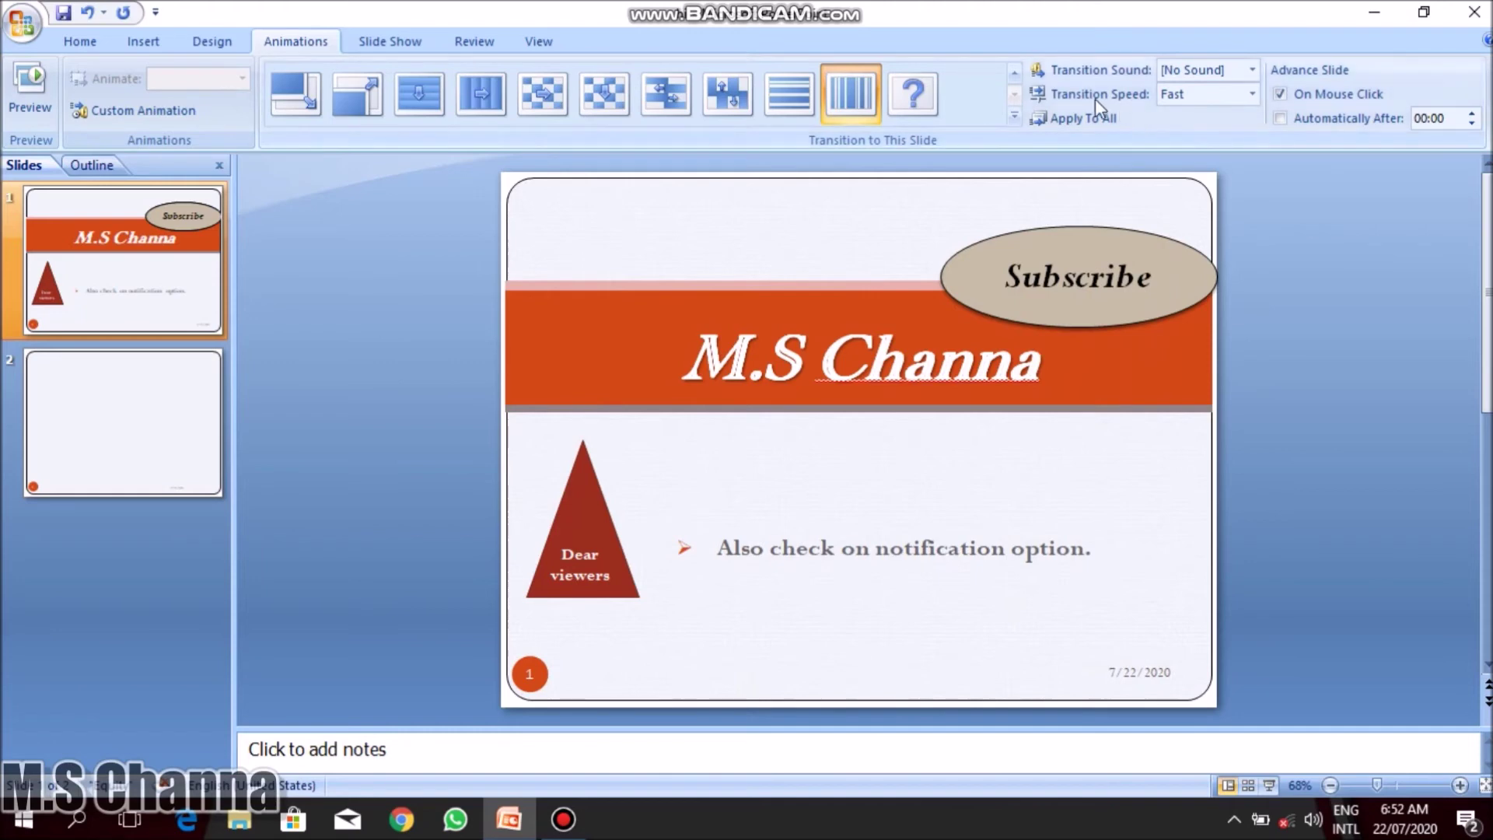
{"action": "left_click", "coordinate": [1066, 126]}
{"action": "left_click", "coordinate": [877, 113]}
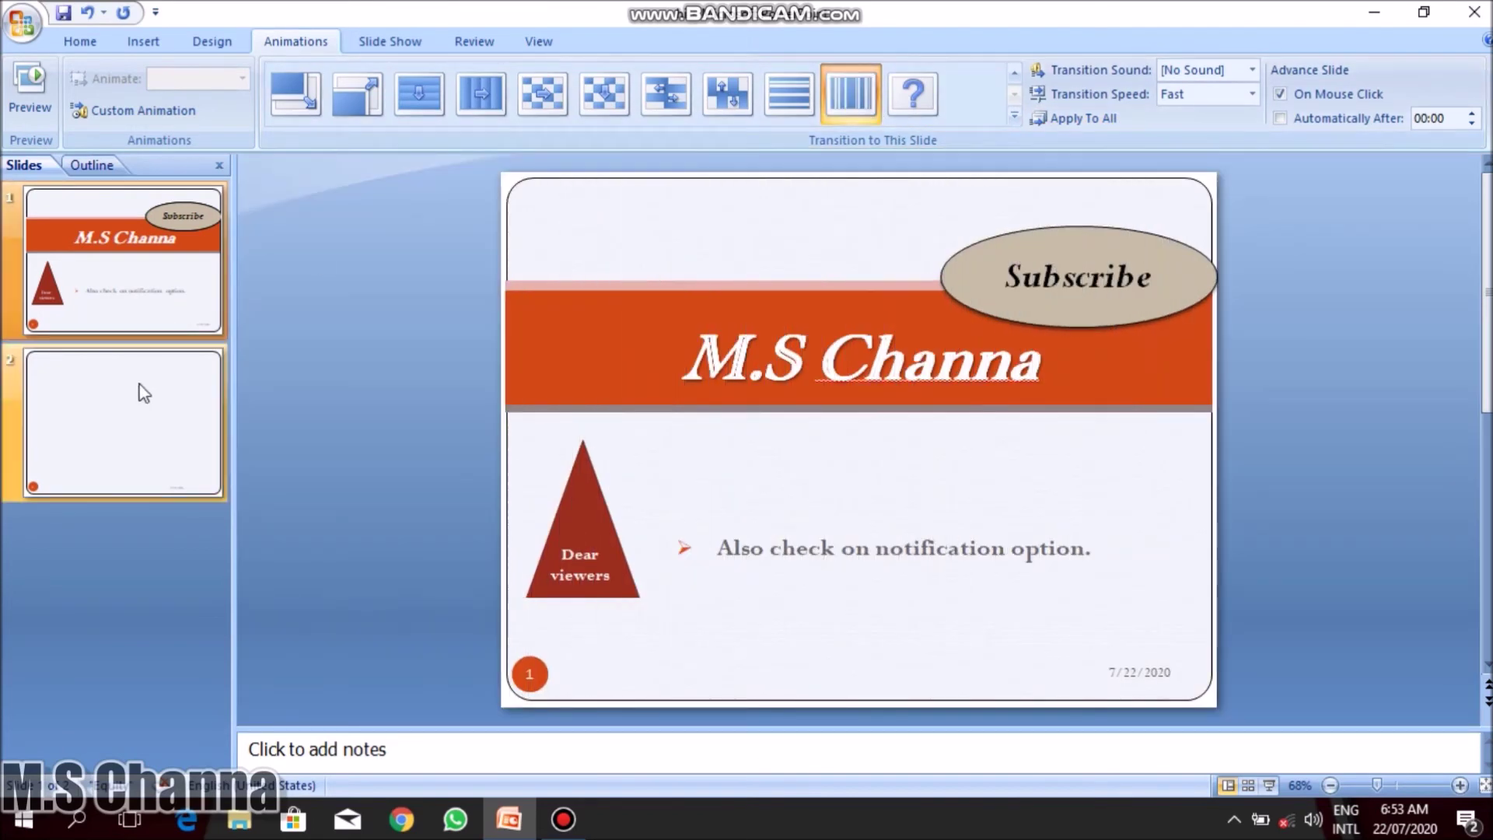
Preview slide 2's transition, then return to slide 1 and open the Transition Sound list.
{"action": "left_click", "coordinate": [144, 393]}
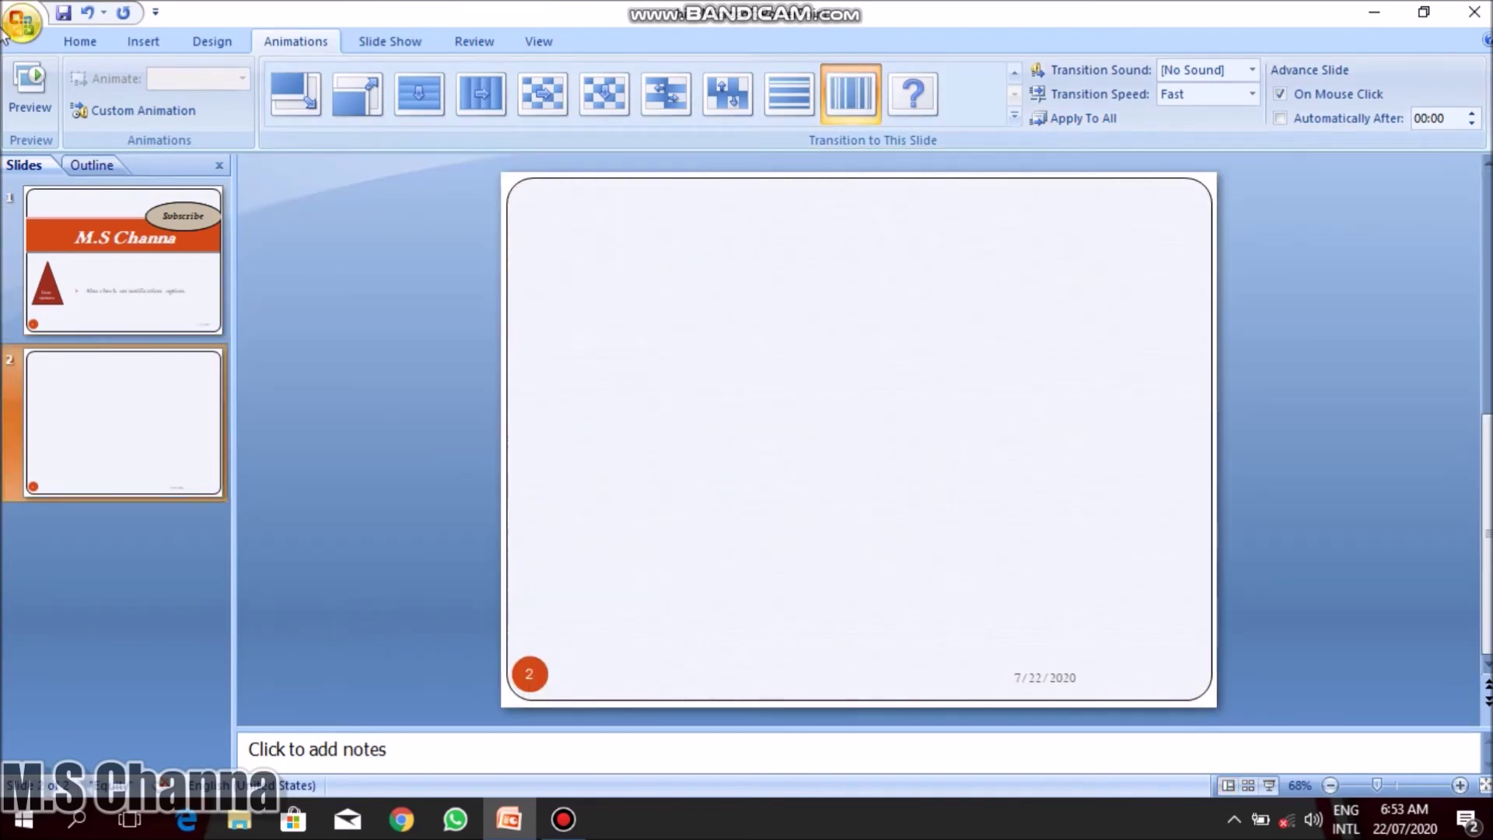
{"action": "left_click", "coordinate": [24, 94]}
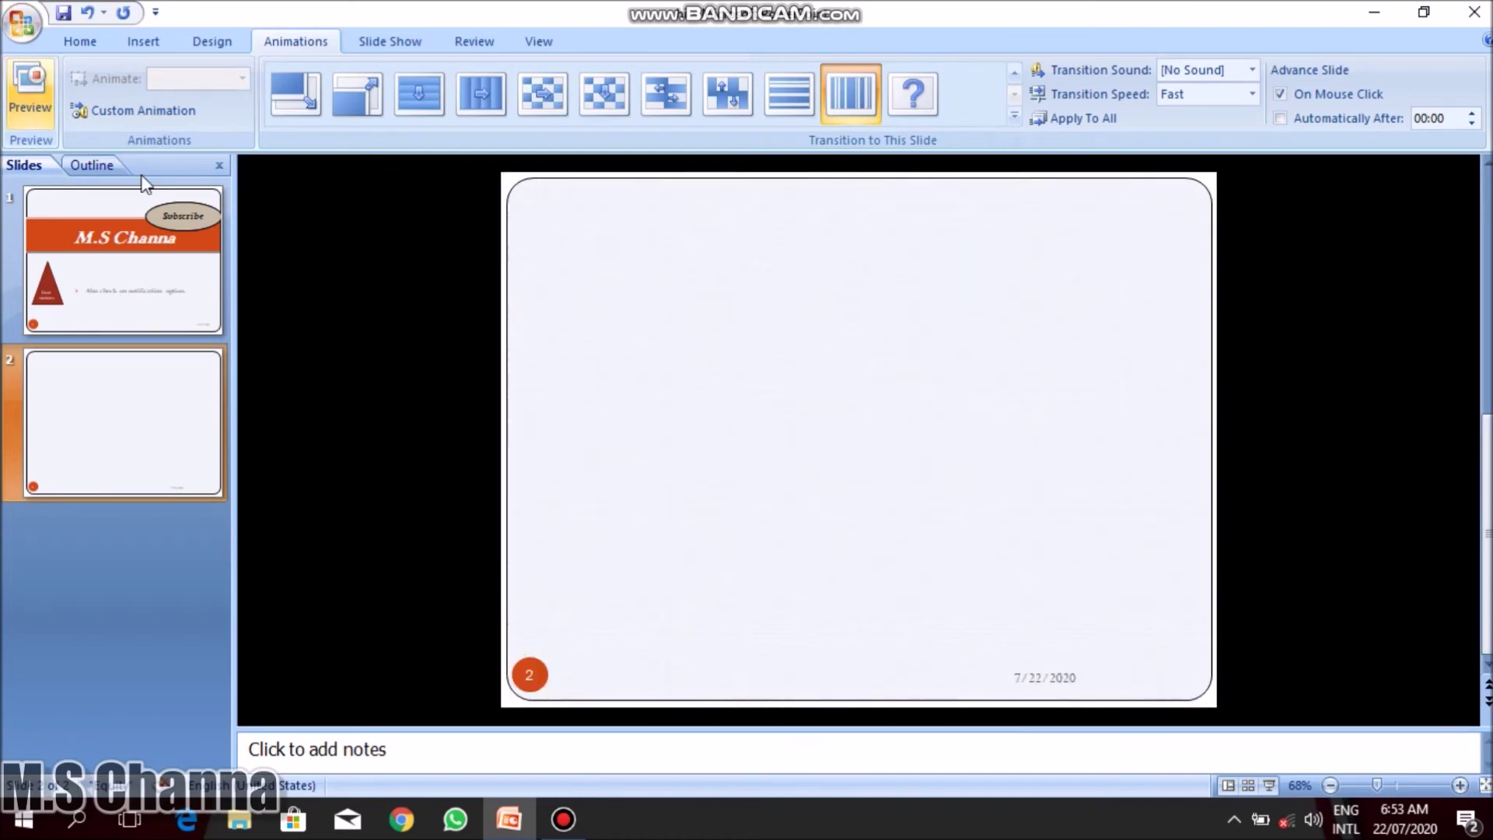
{"action": "left_click", "coordinate": [111, 253]}
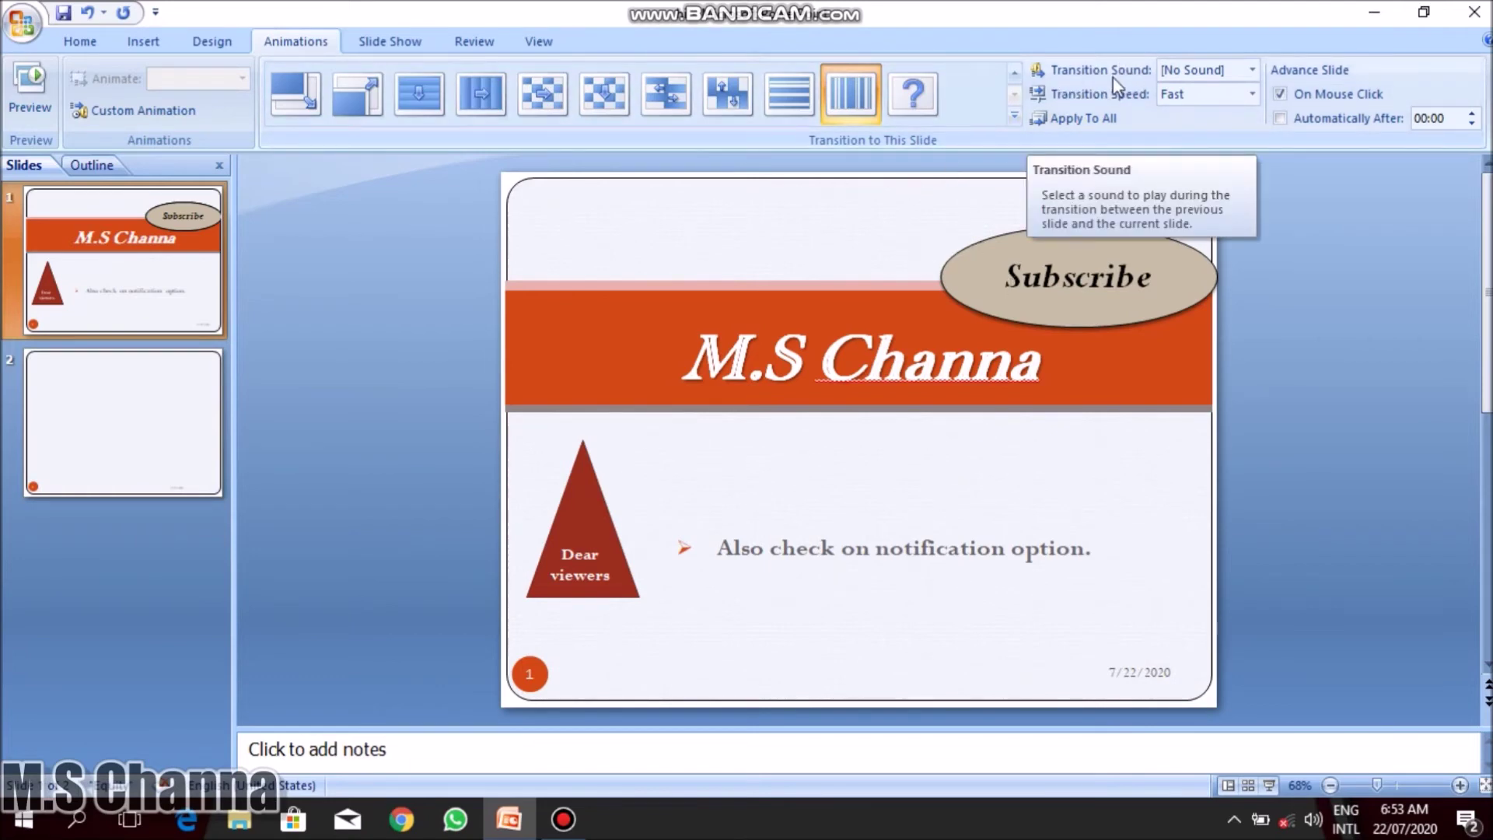
{"action": "left_click", "coordinate": [1253, 72]}
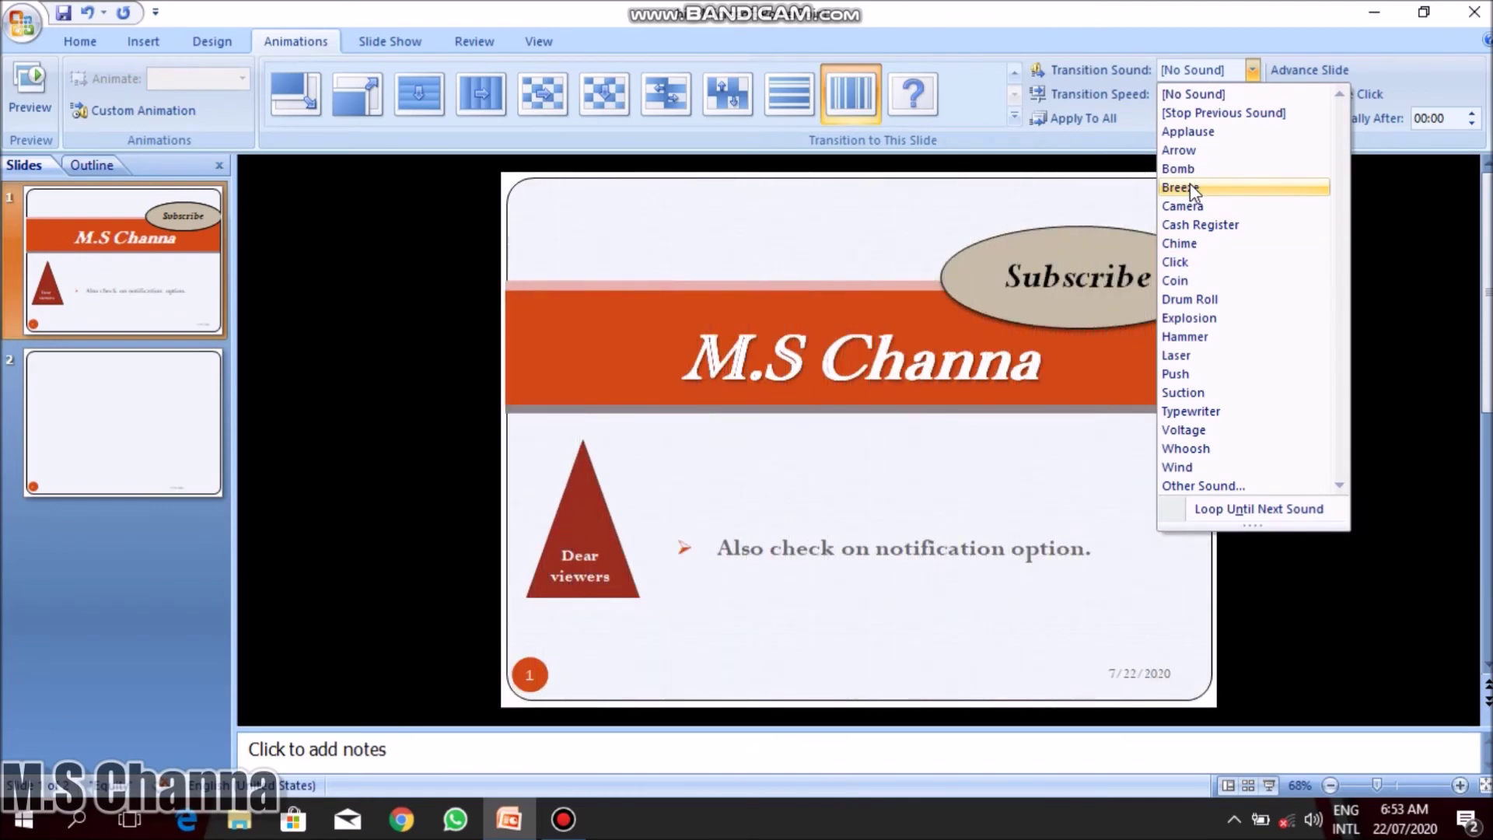
Give slide 1's transition the Breeze sound at Slow speed, then test it in the slide show.
{"action": "left_click", "coordinate": [1190, 187]}
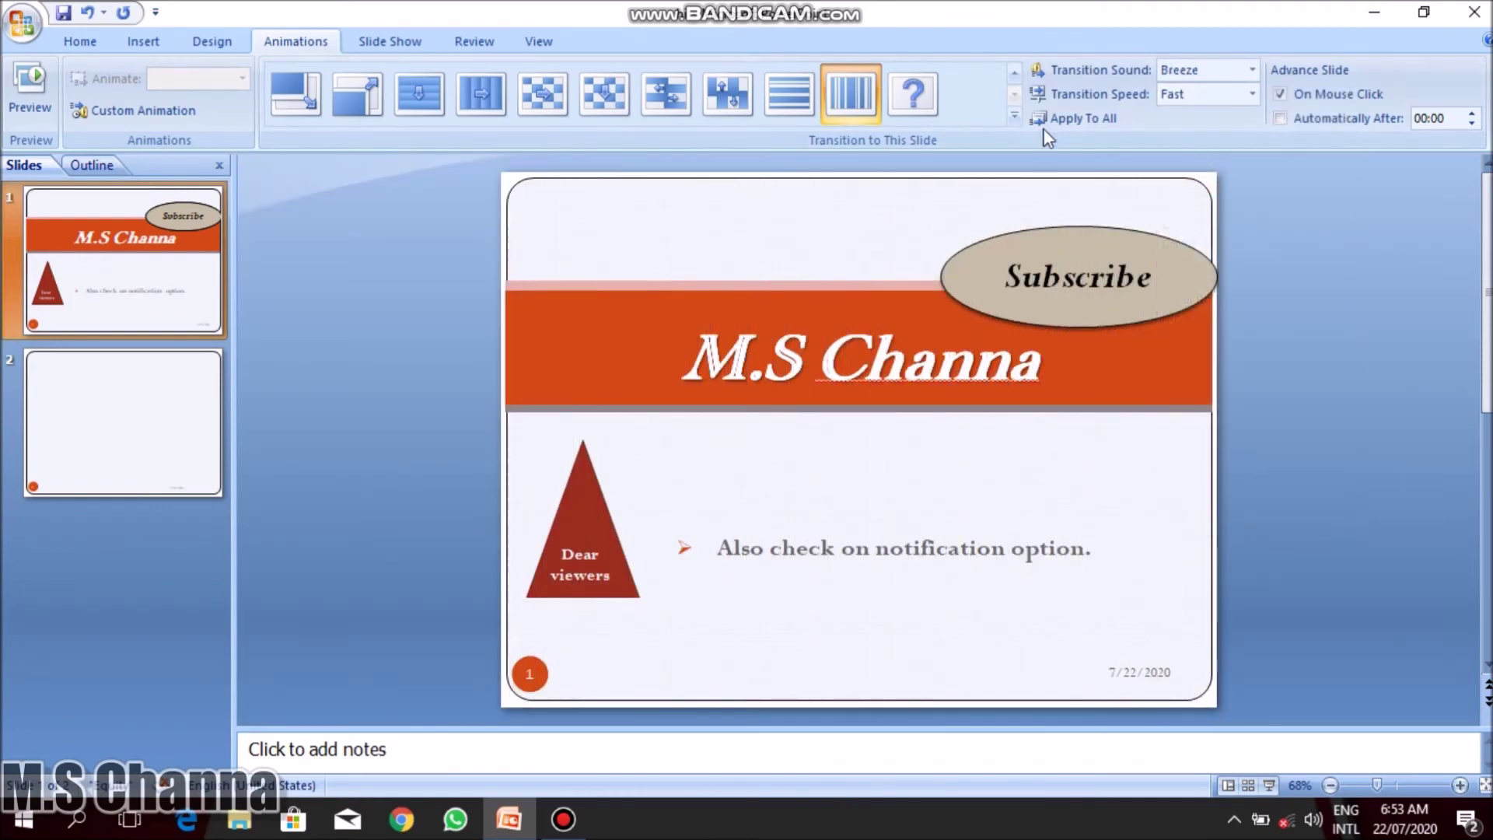
{"action": "left_click", "coordinate": [1197, 70]}
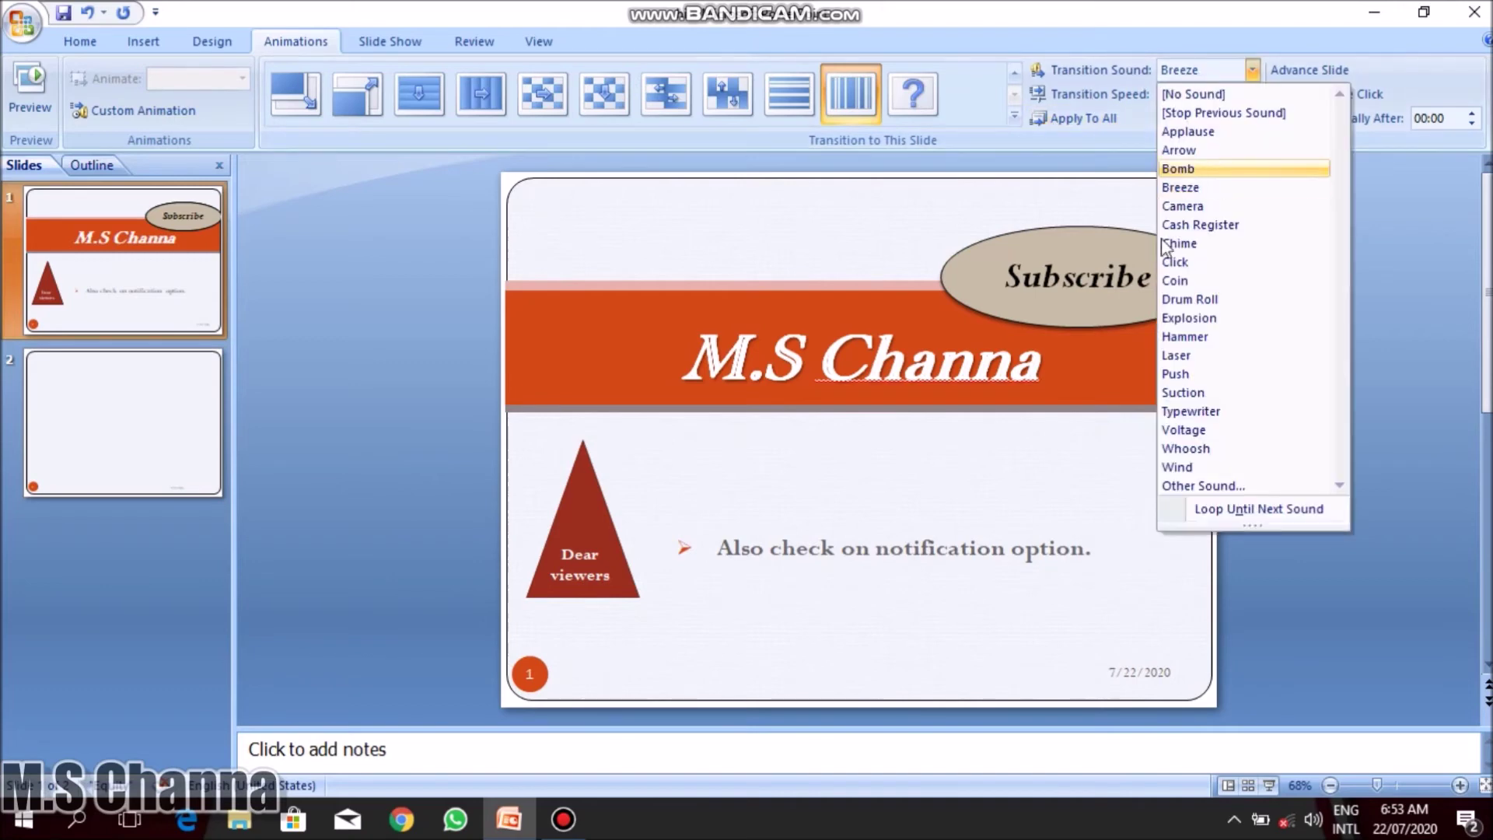
{"action": "left_click", "coordinate": [1186, 188]}
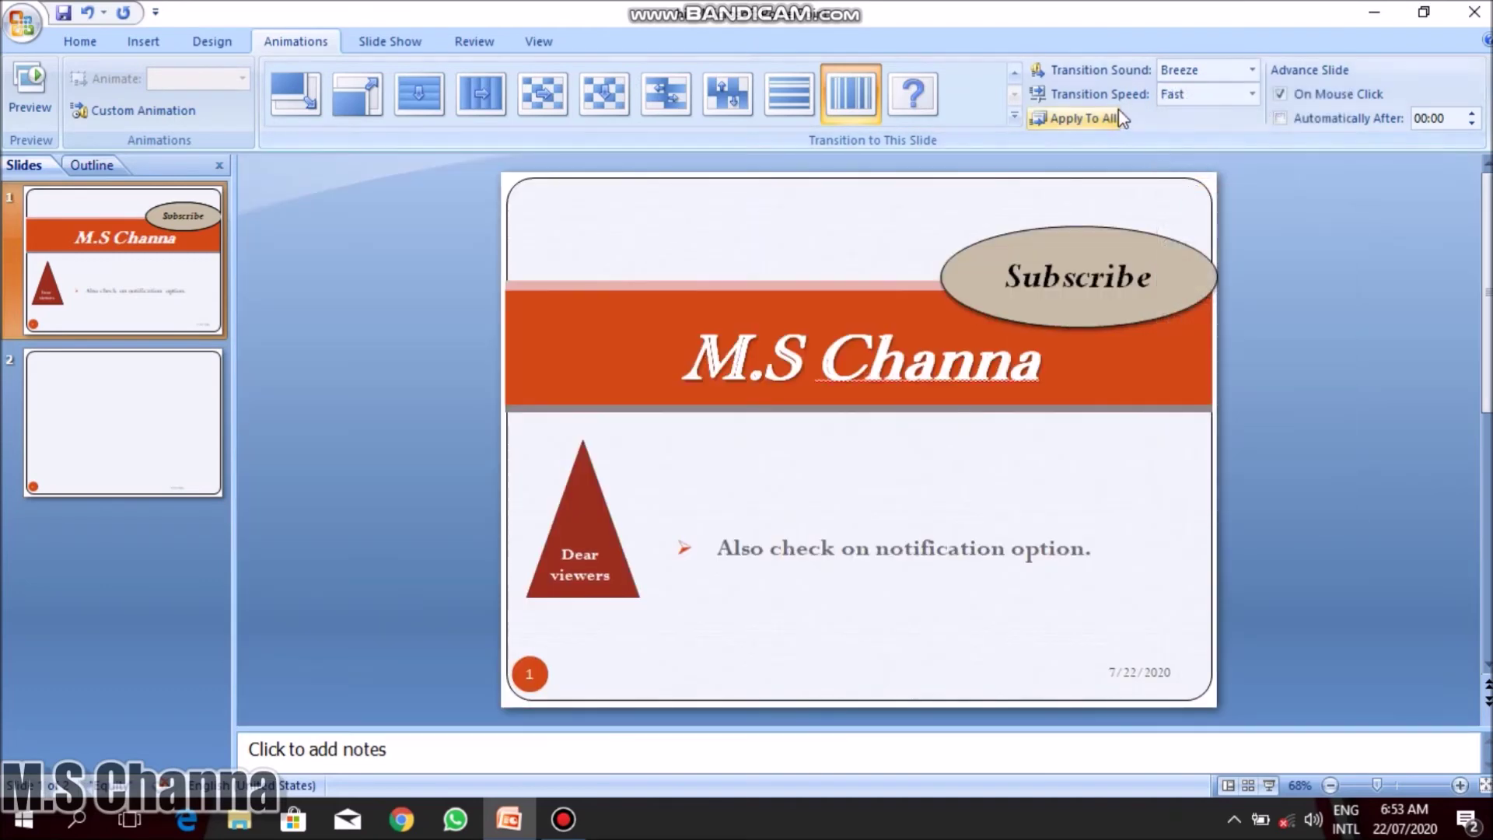
{"action": "left_click", "coordinate": [1182, 94]}
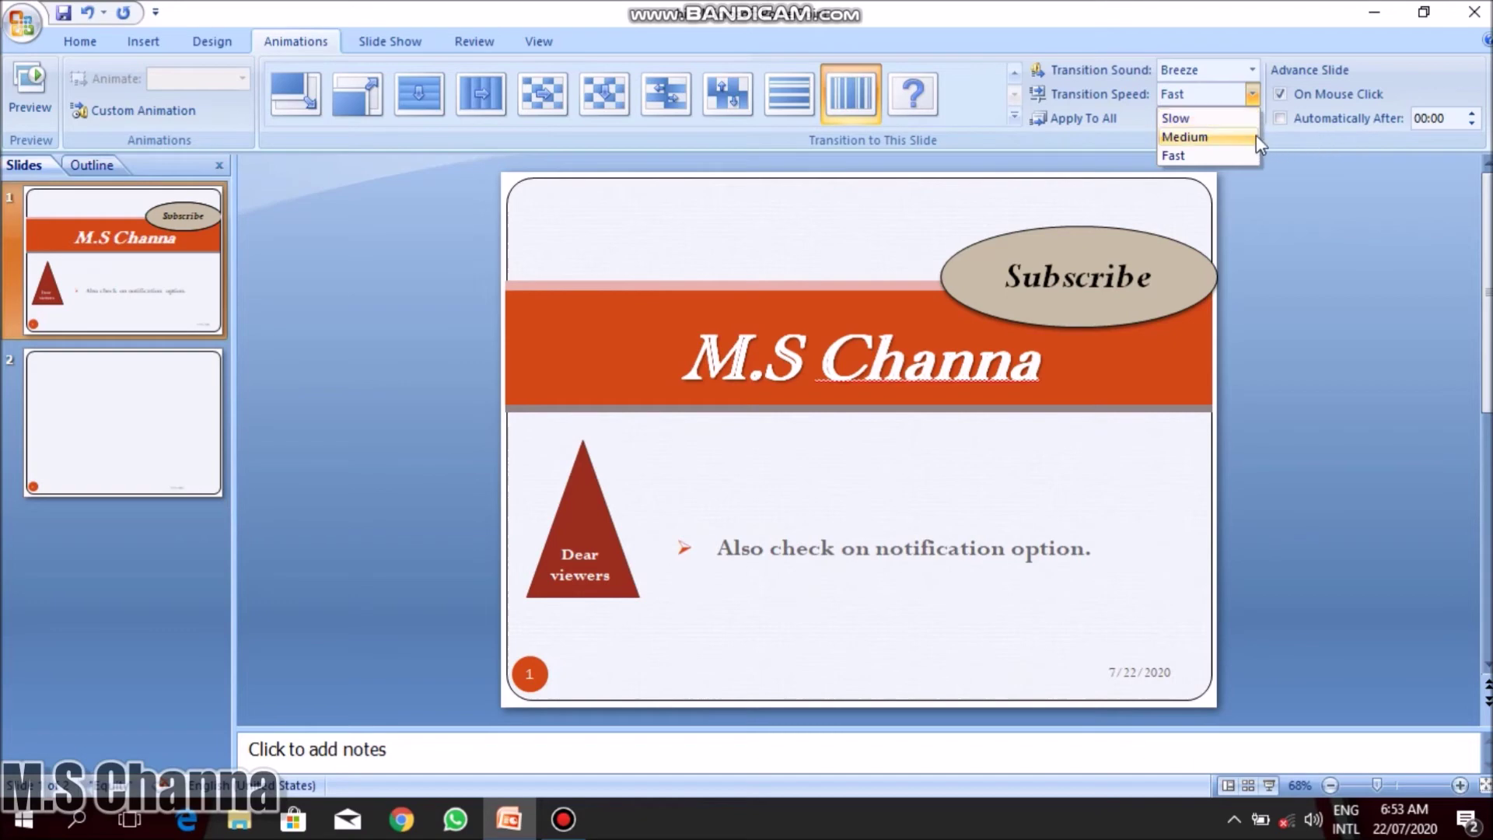
{"action": "left_click", "coordinate": [1208, 125]}
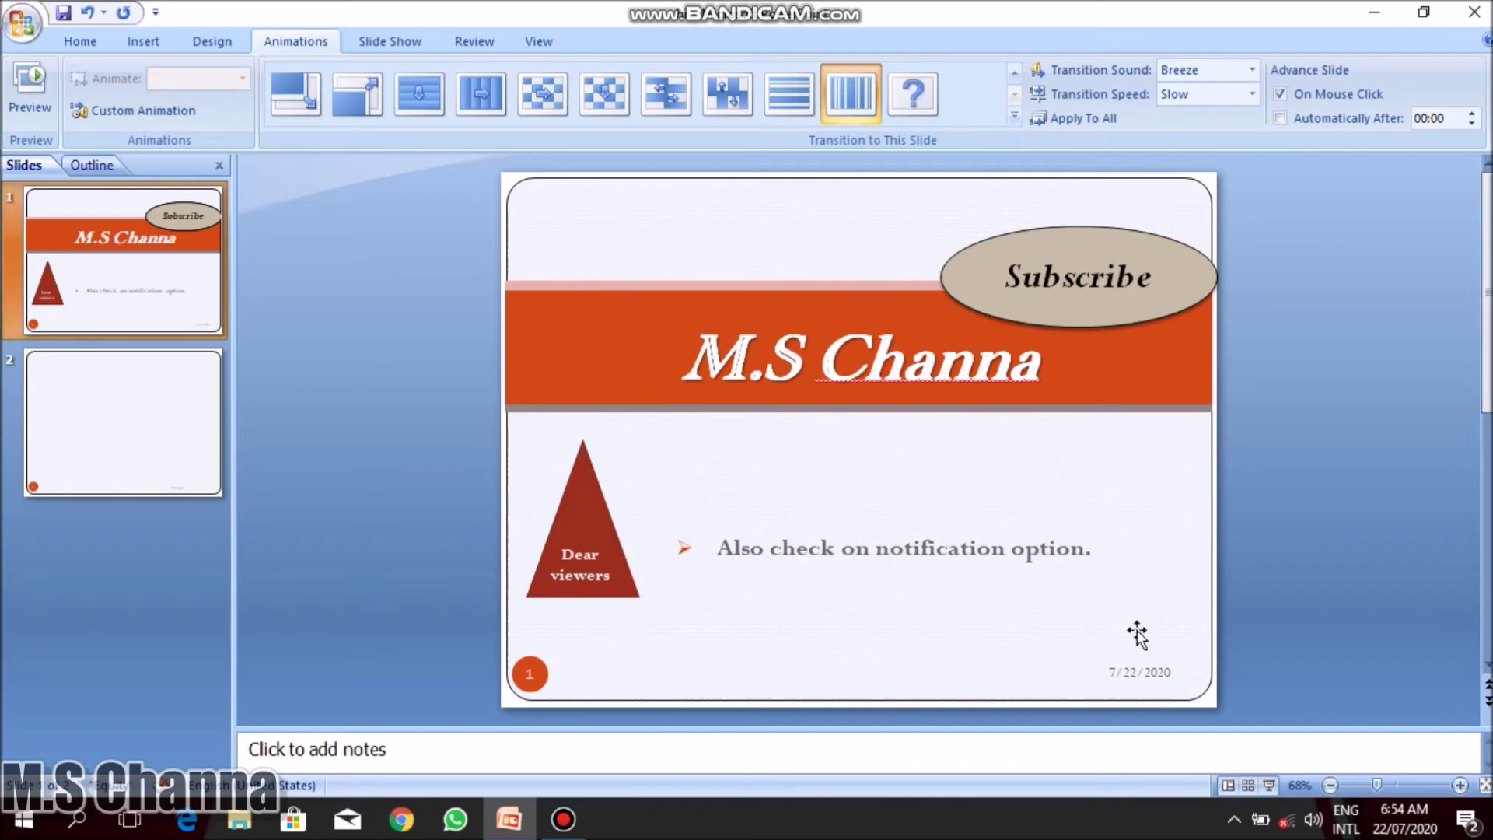
{"action": "left_click", "coordinate": [1267, 787]}
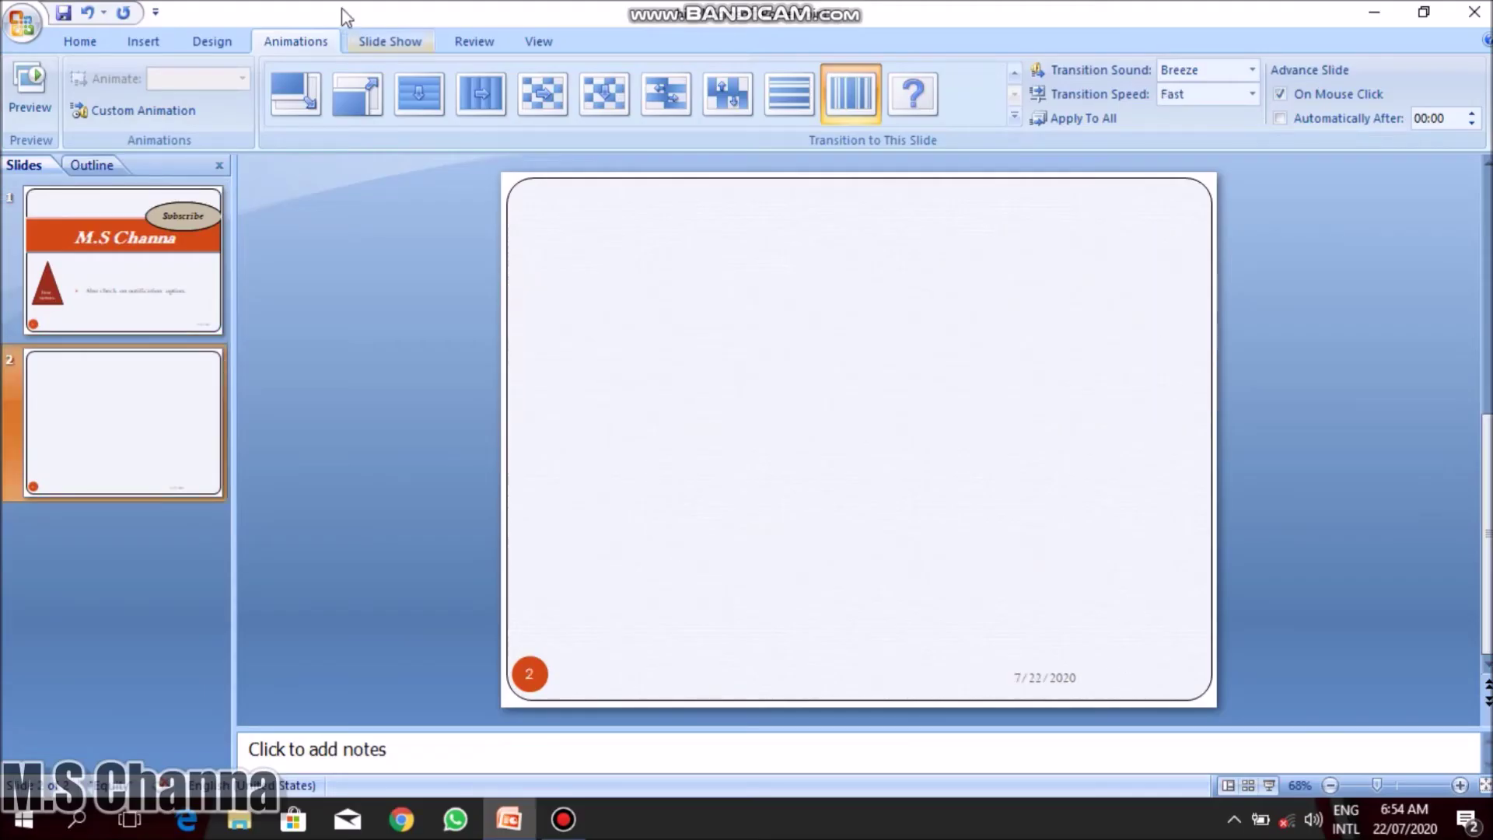
{"action": "left_click", "coordinate": [166, 215]}
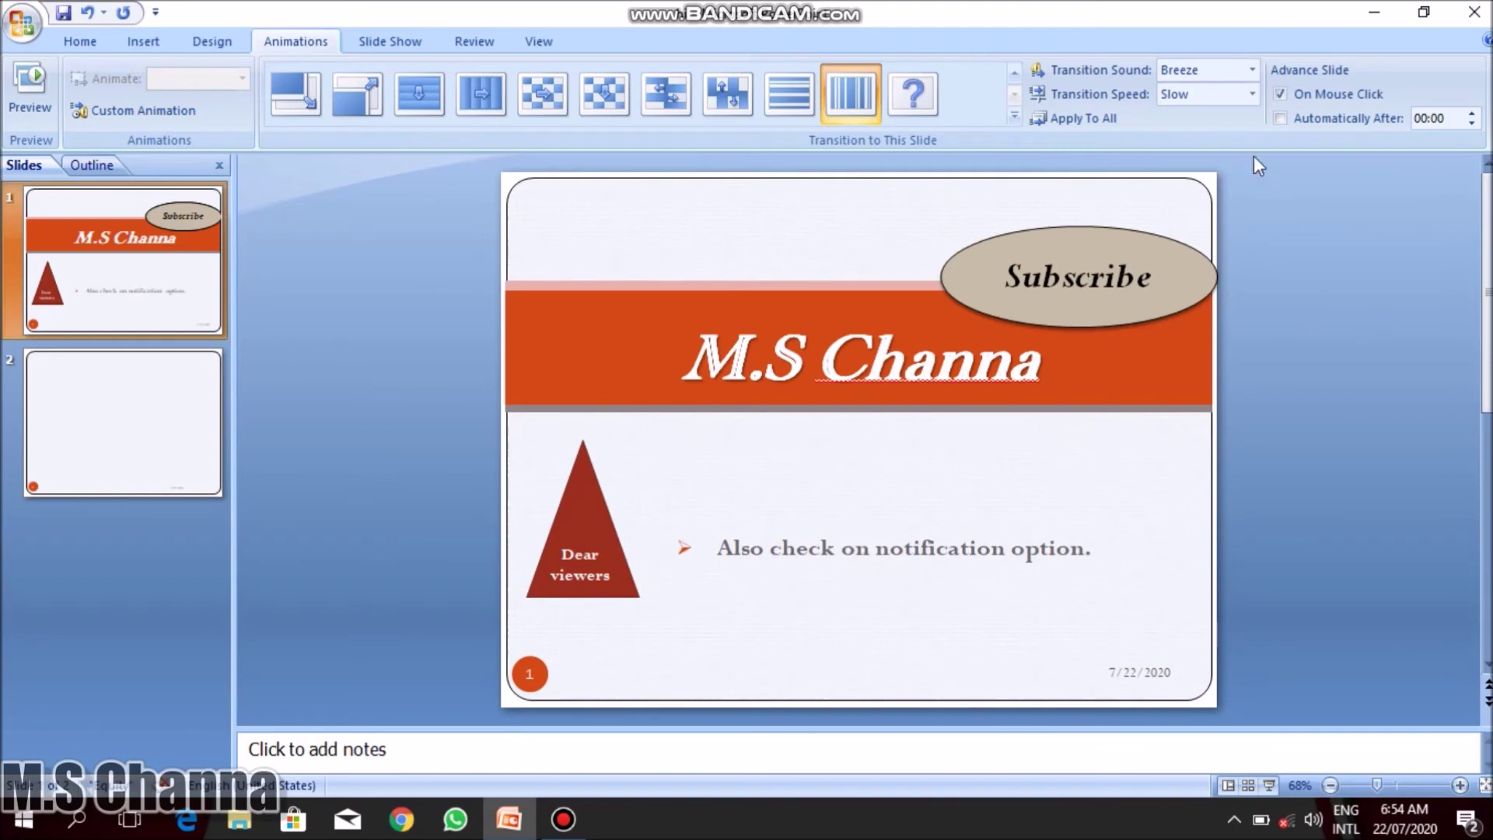
Turn off On Mouse Click and make slide 1 advance automatically after 00:03.
{"action": "left_click", "coordinate": [1280, 94]}
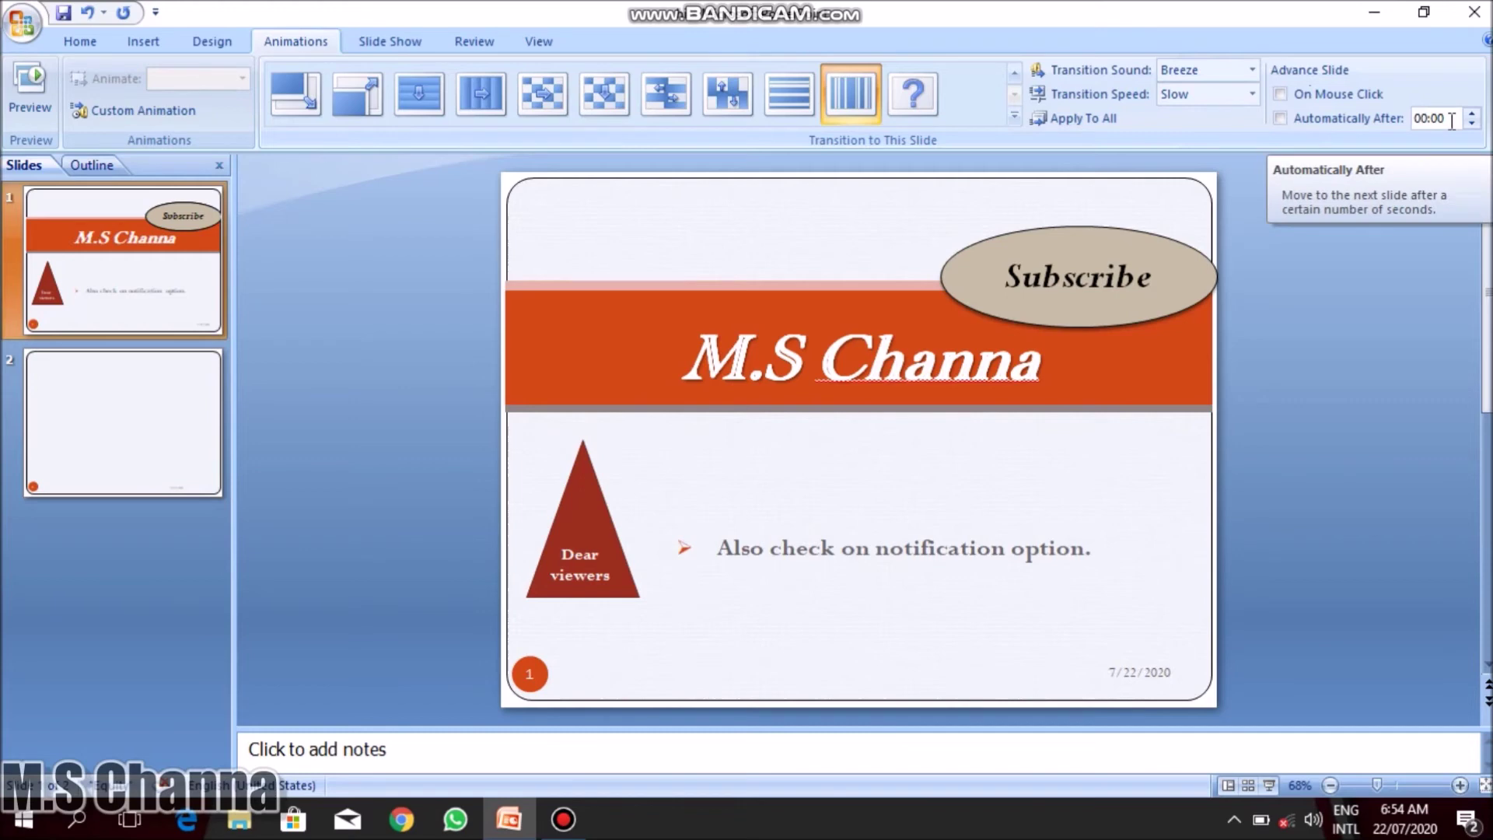
{"action": "left_click", "coordinate": [1451, 118]}
{"action": "left_click", "coordinate": [1451, 119]}
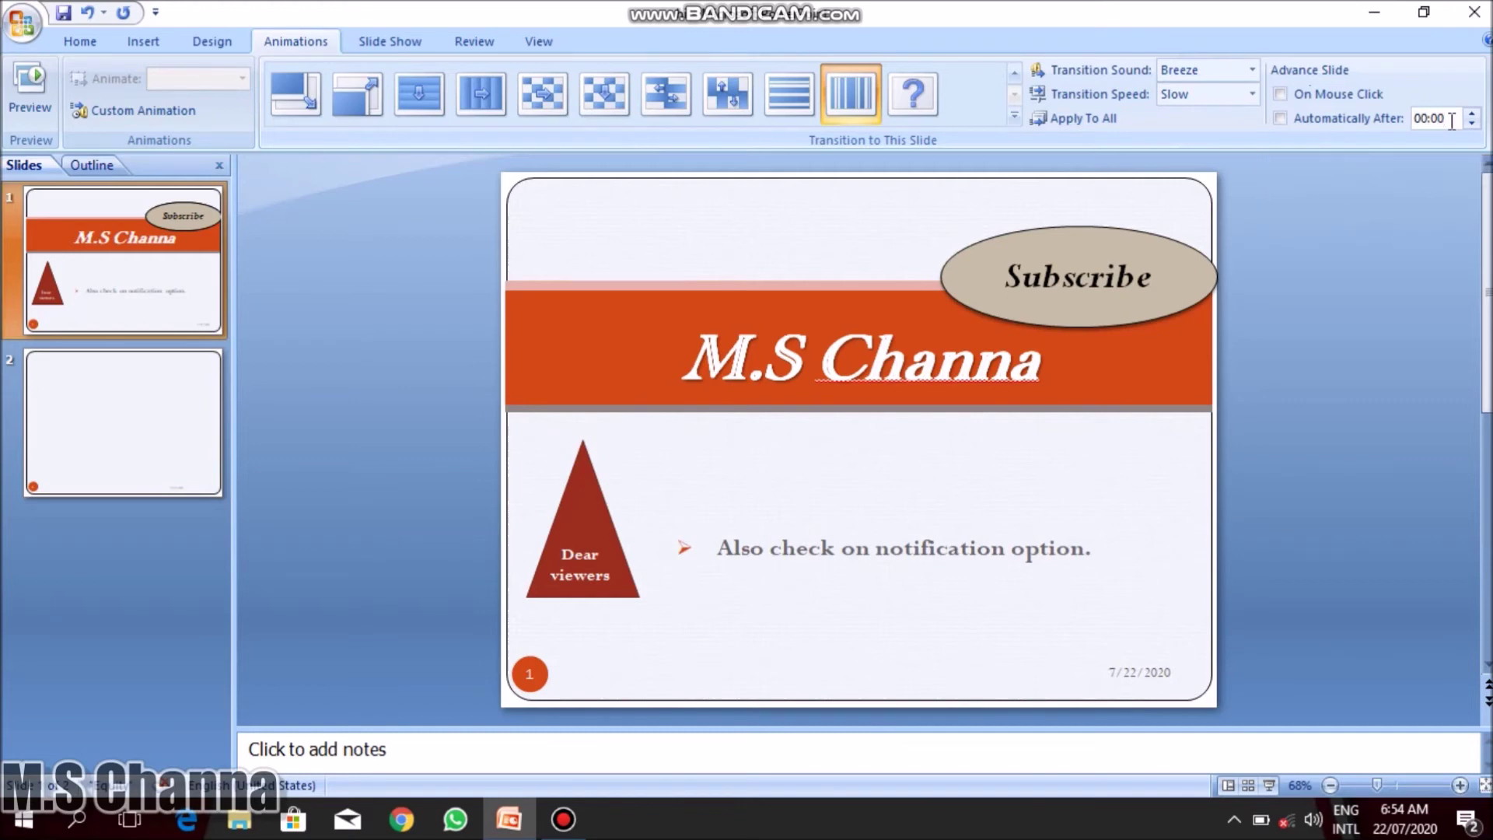
{"action": "key", "text": "BackSpace"}
{"action": "type", "text": "3"}
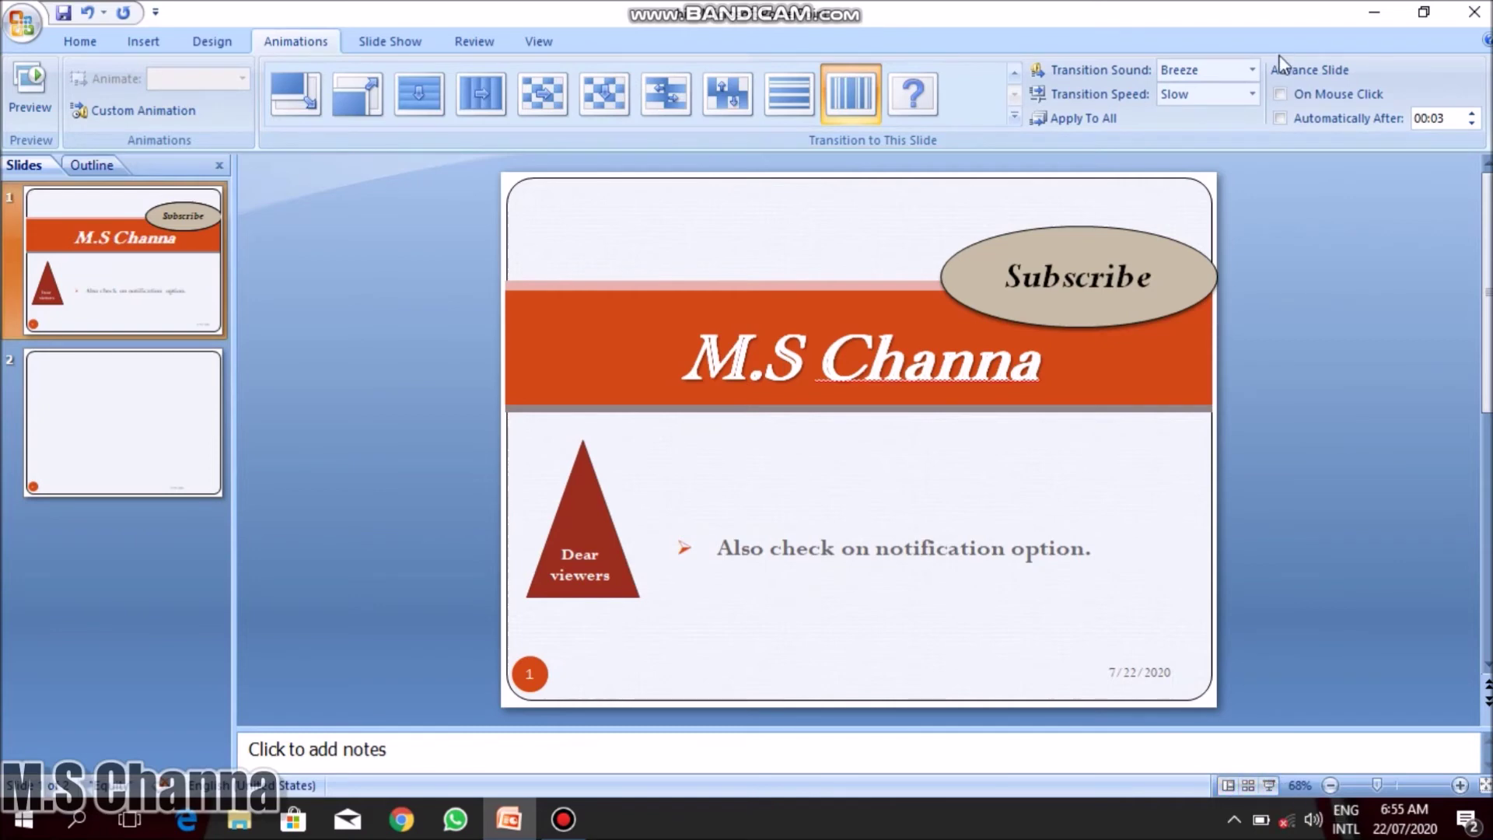
{"action": "left_click", "coordinate": [1279, 119]}
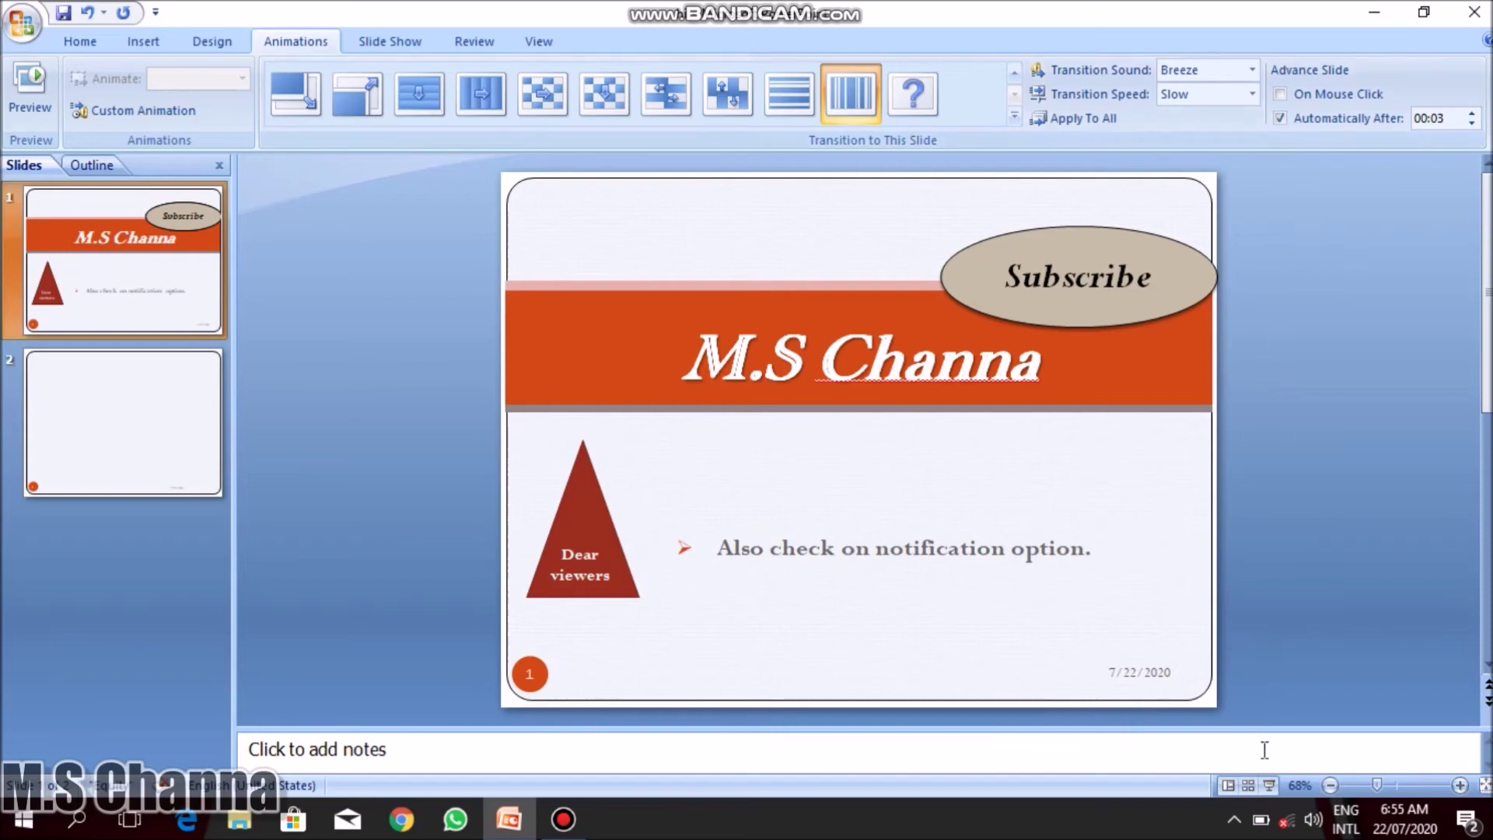
Run the slide show to test the 3-second timing, then return to slide 1.
{"action": "left_click", "coordinate": [1267, 786]}
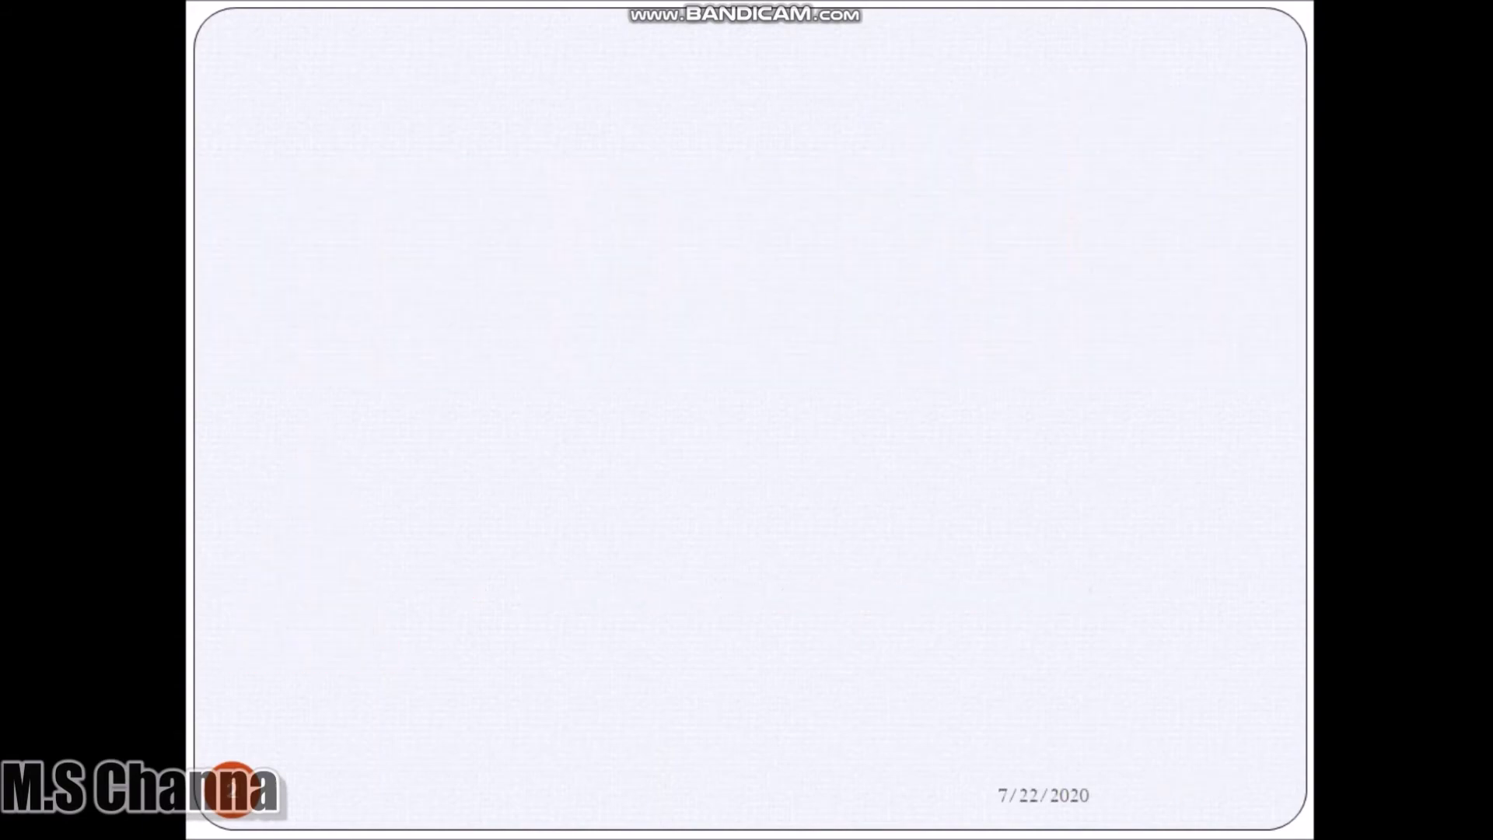
{"action": "key", "text": "Escape"}
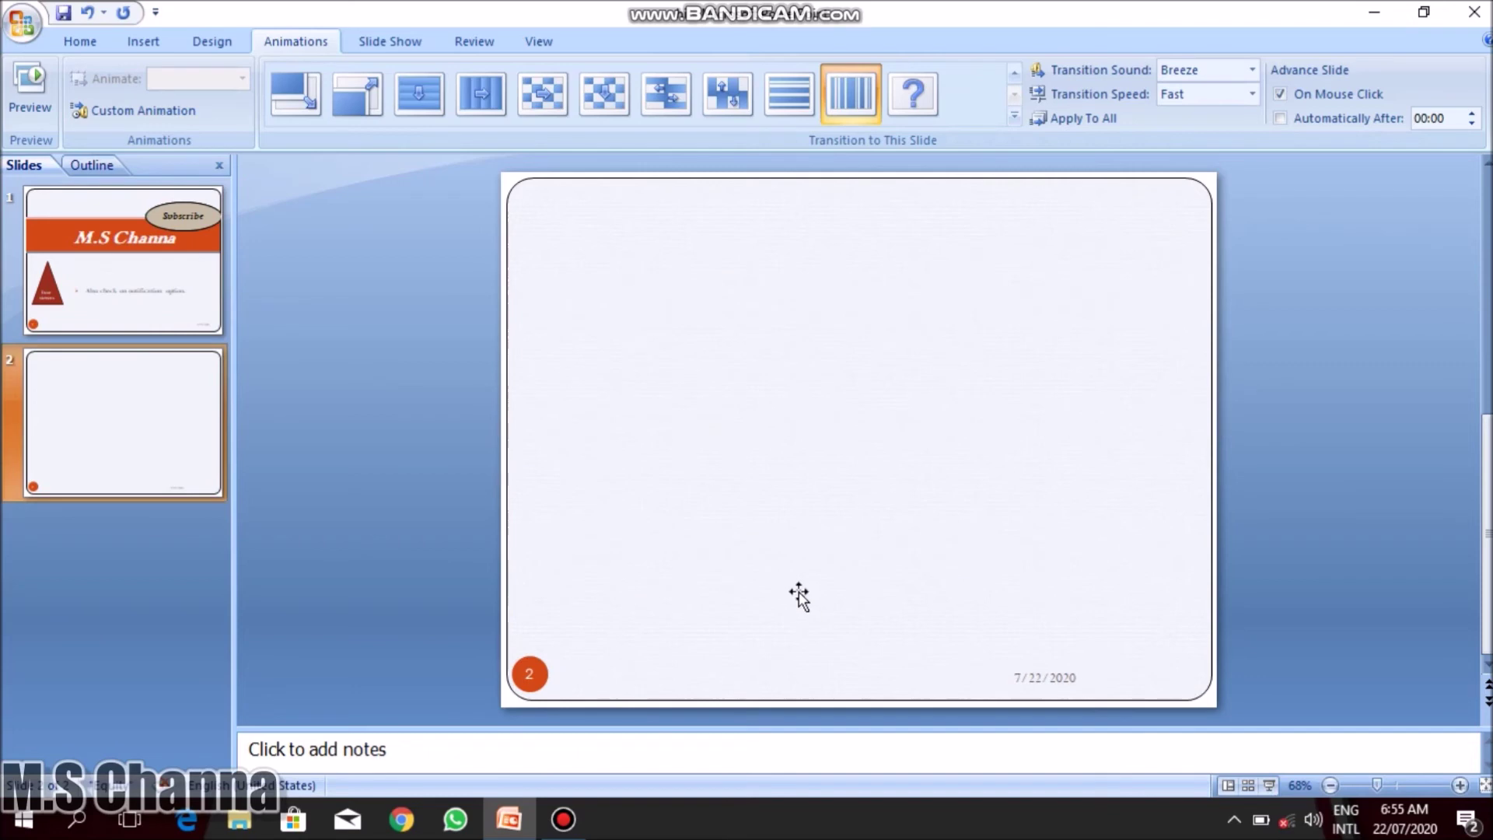
{"action": "left_click", "coordinate": [202, 307]}
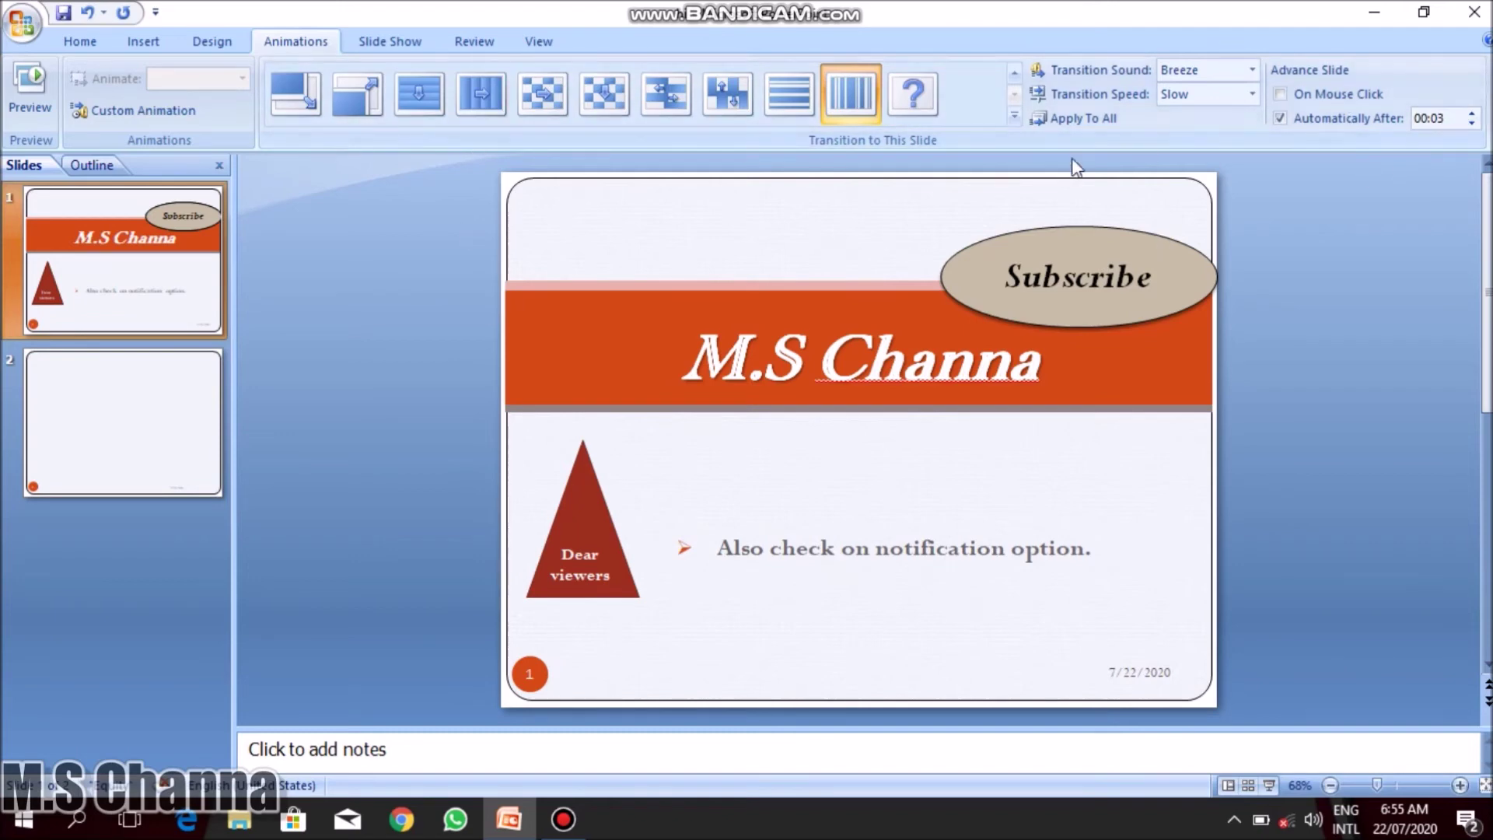
{"action": "left_click", "coordinate": [49, 615]}
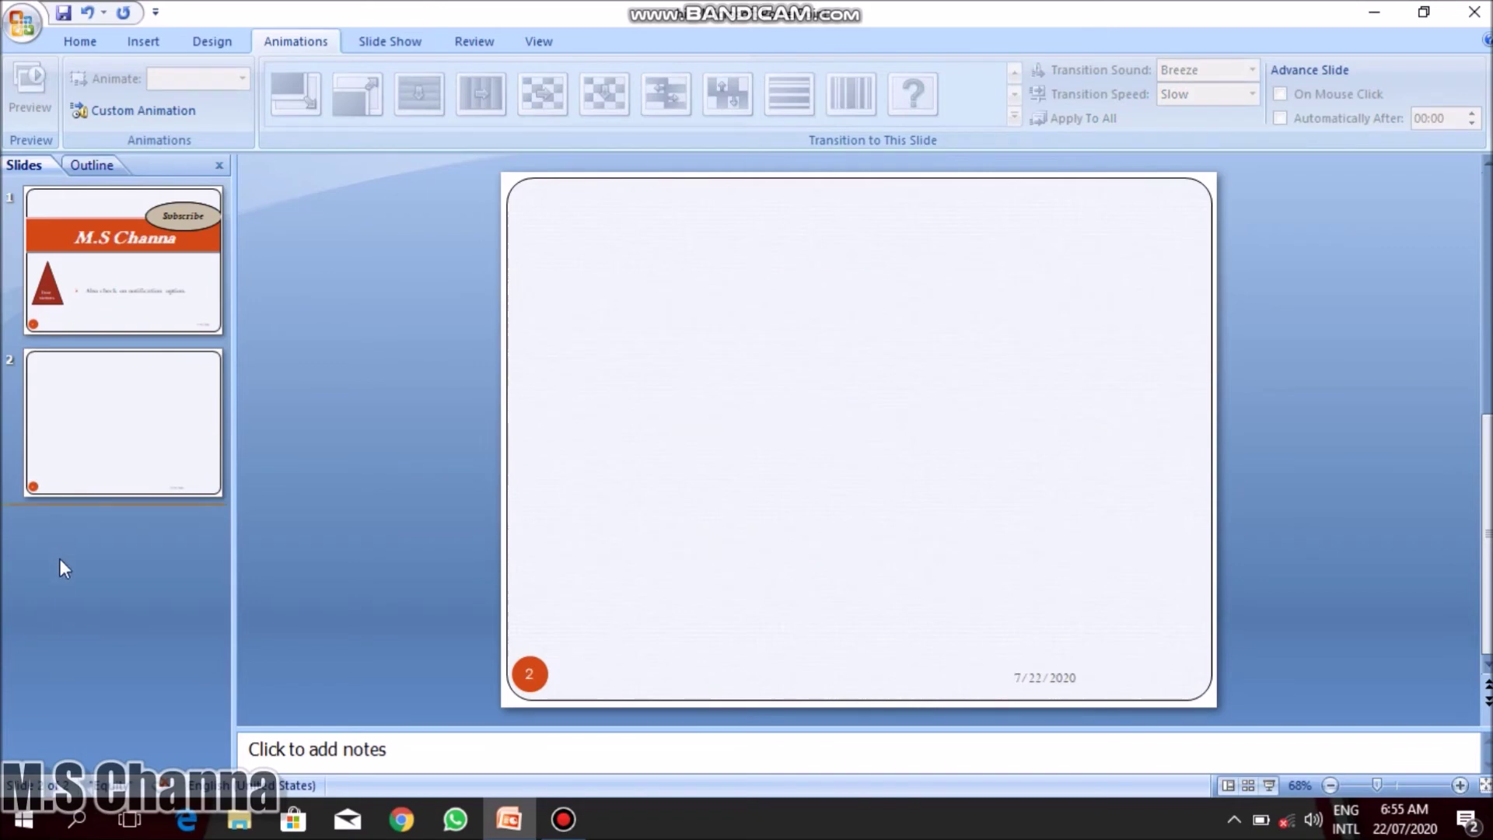
Give both slides automatic advance after 3 seconds and Medium transition speed.
{"action": "key", "text": "ctrl+a"}
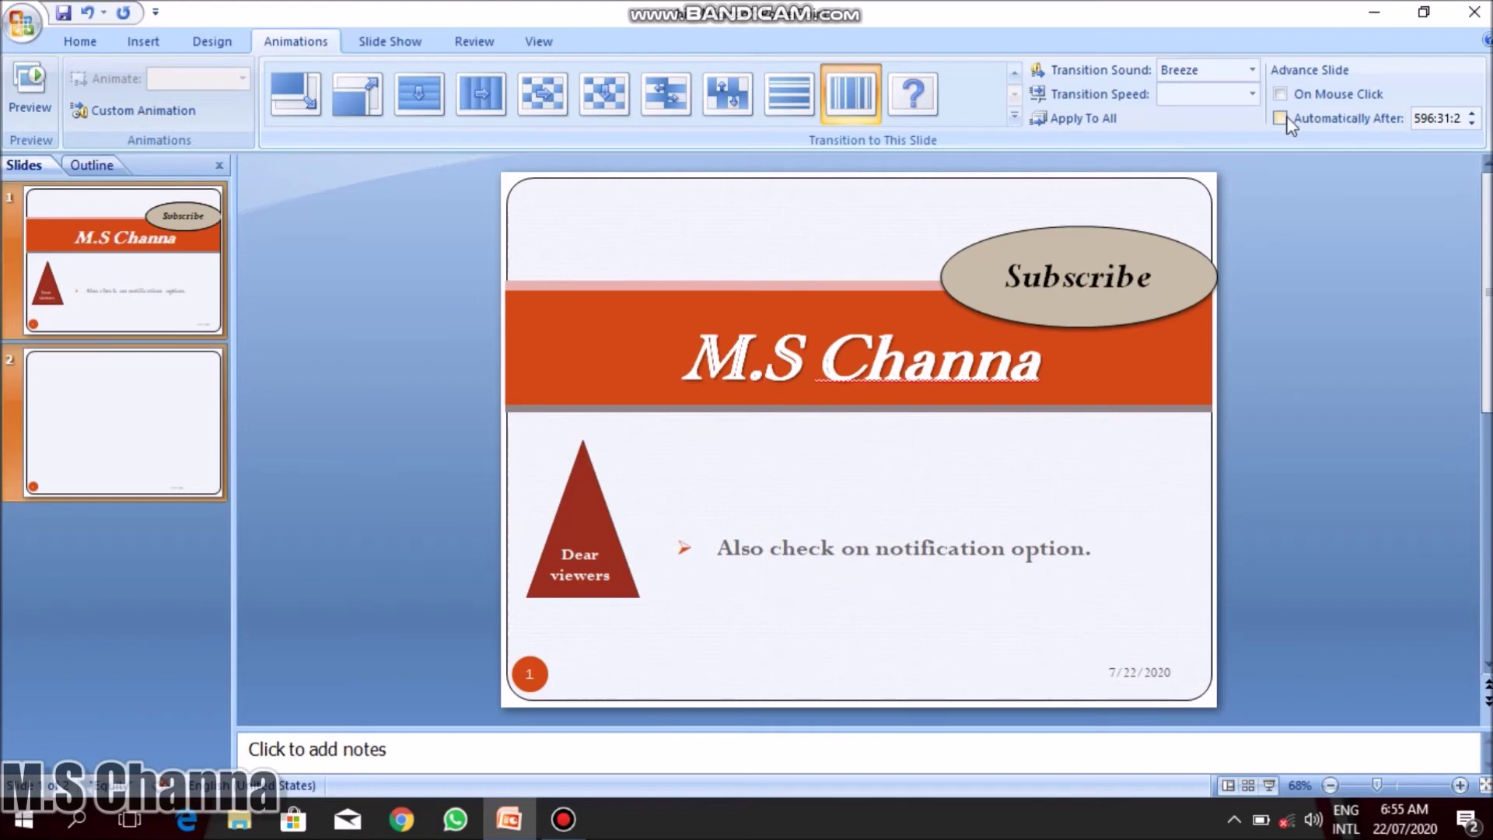
{"action": "key", "text": "Return"}
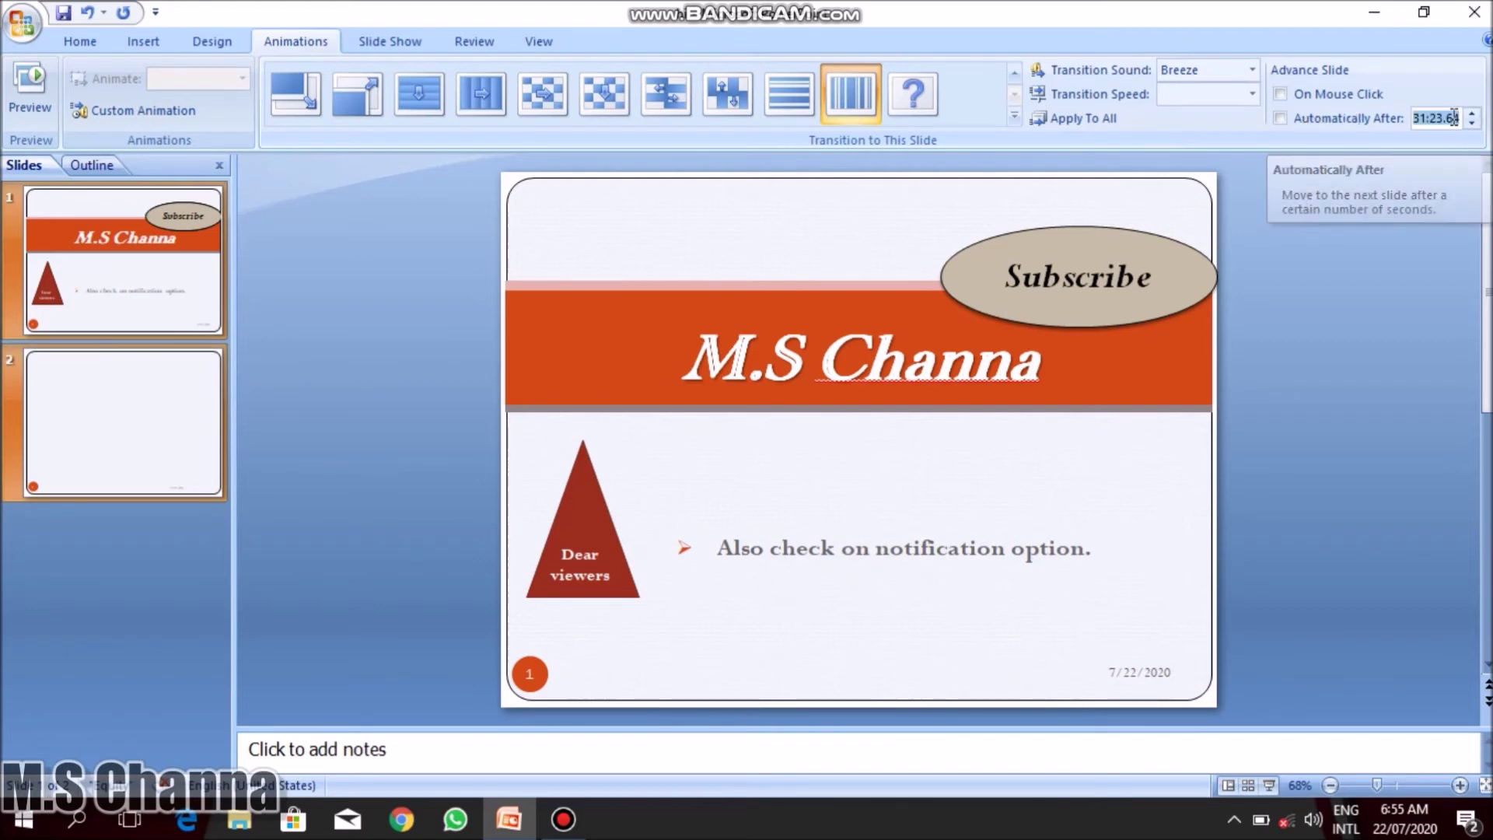
{"action": "type", "text": "3"}
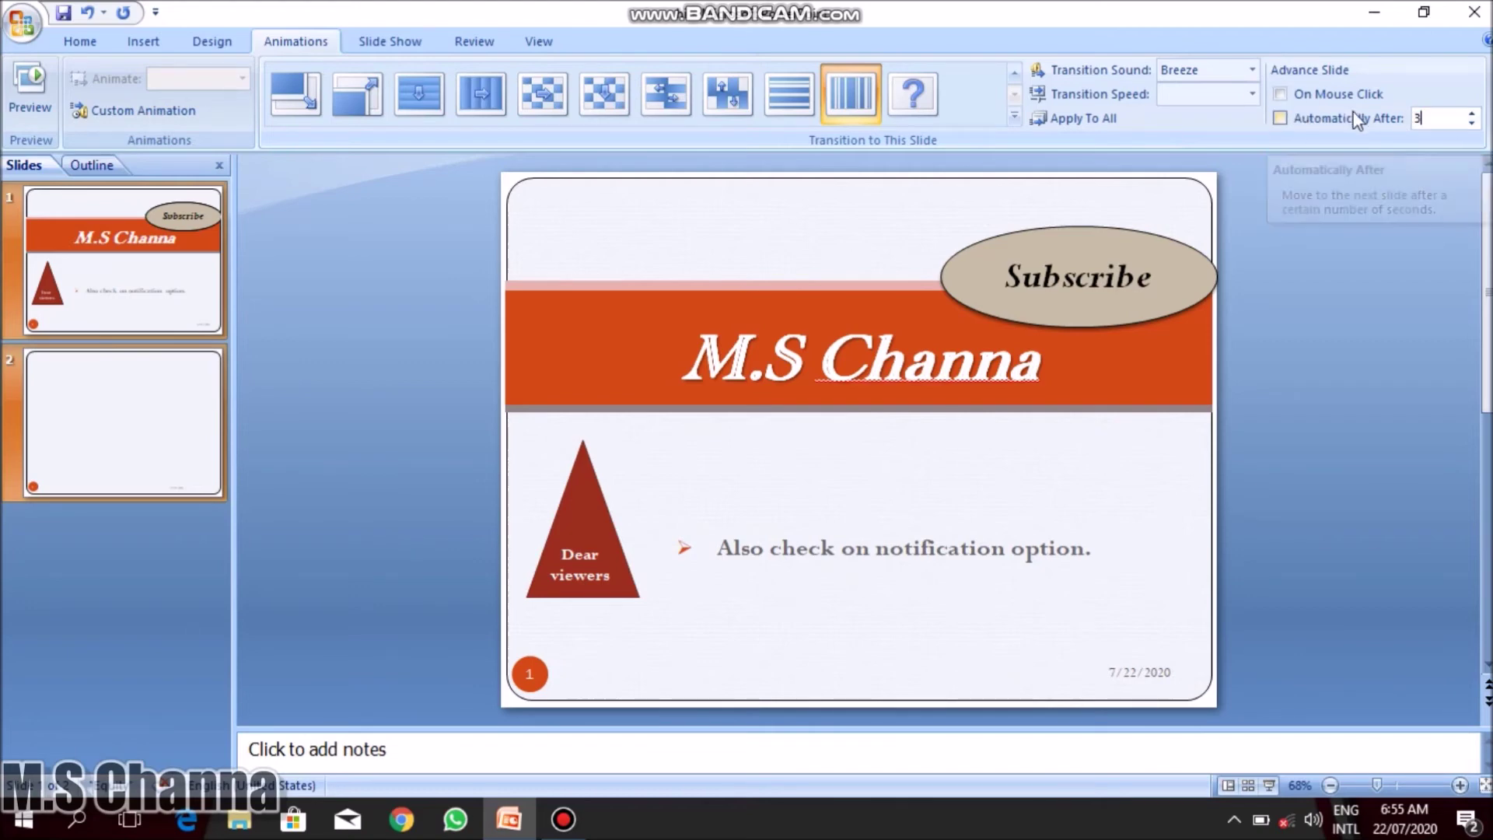
{"action": "left_click", "coordinate": [1280, 117]}
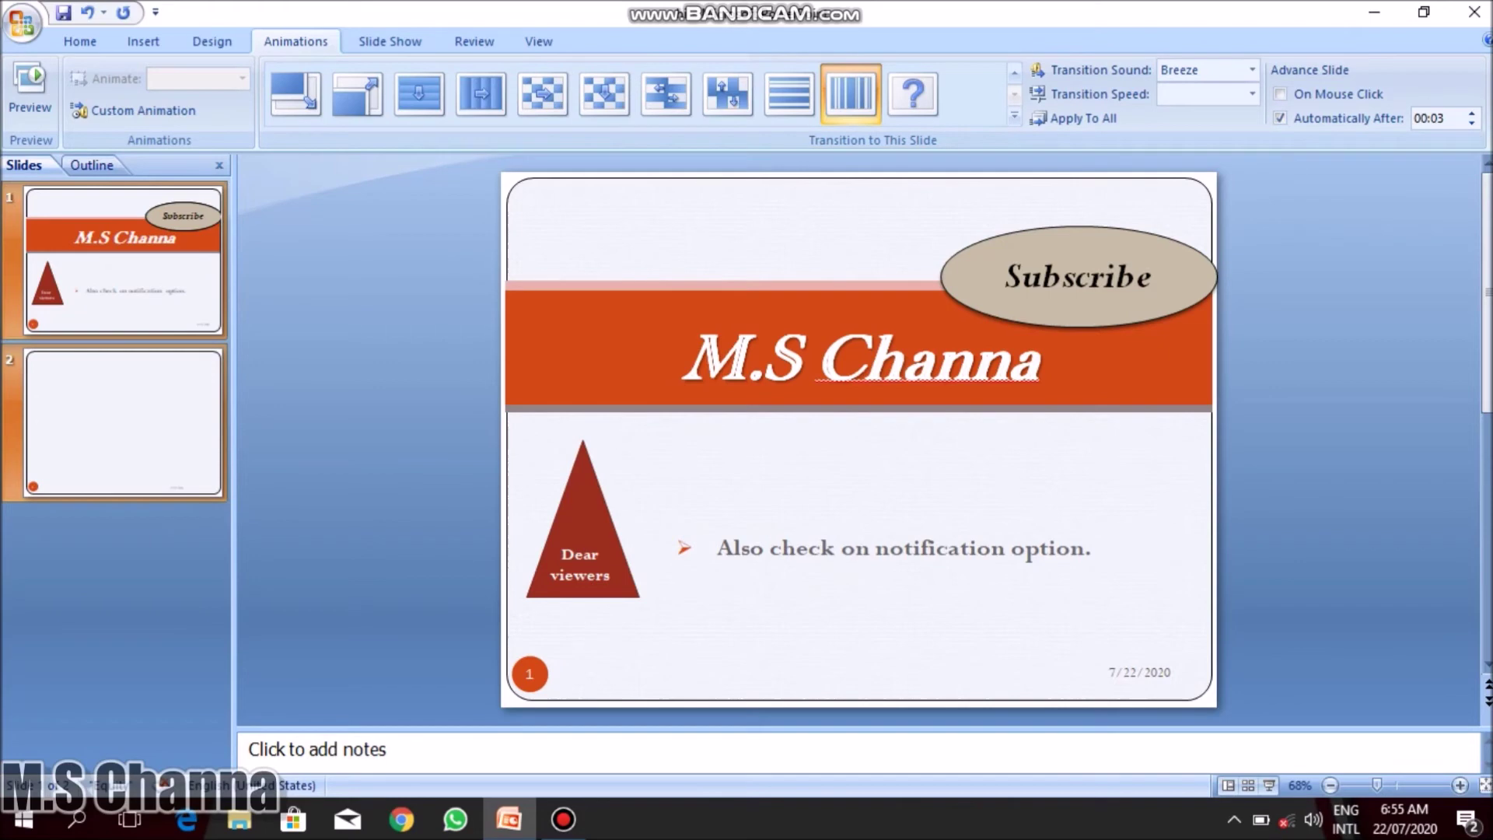
{"action": "left_click", "coordinate": [1229, 95]}
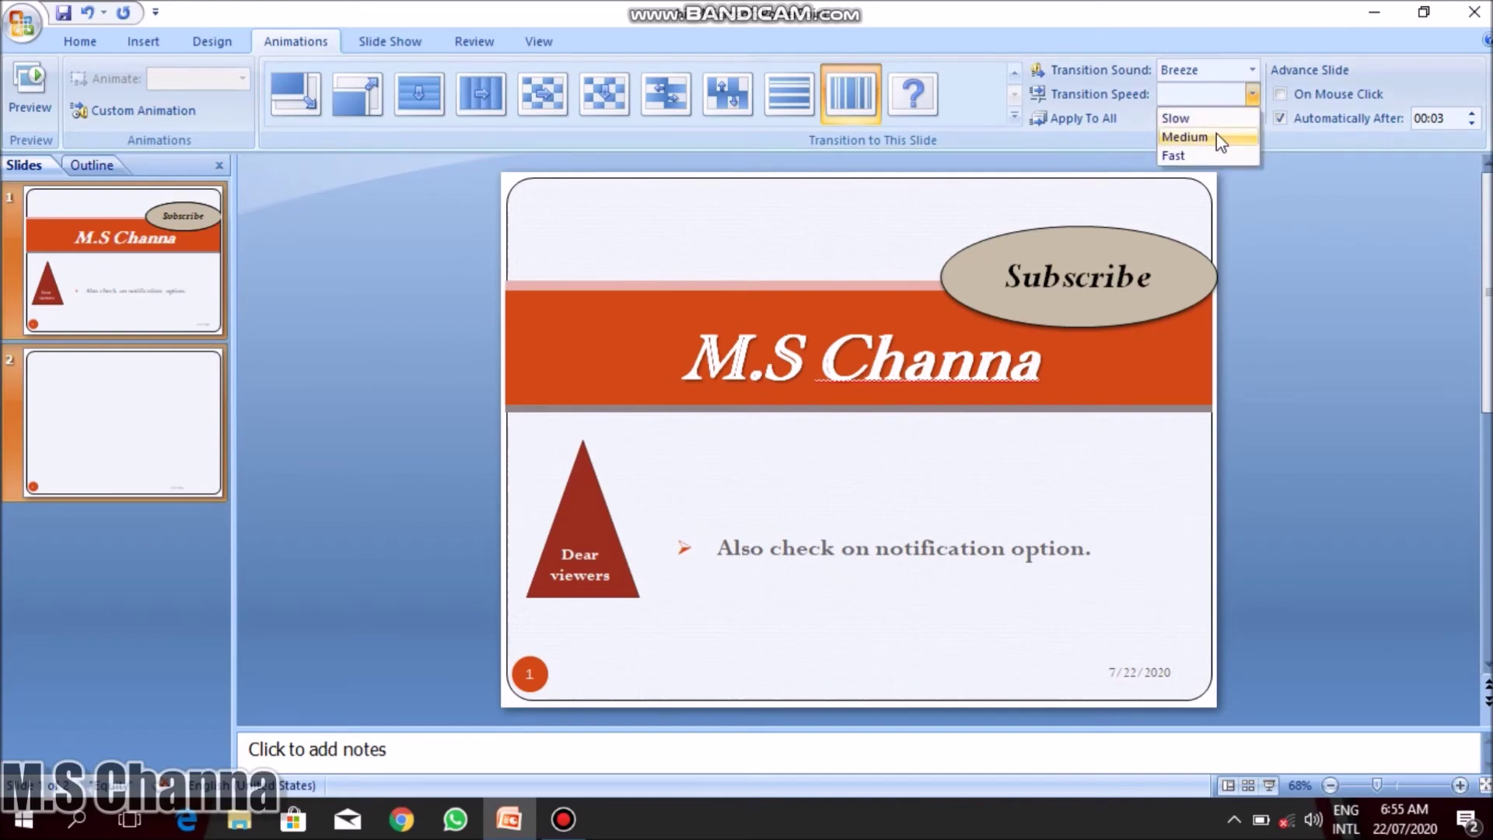
{"action": "left_click", "coordinate": [1186, 137]}
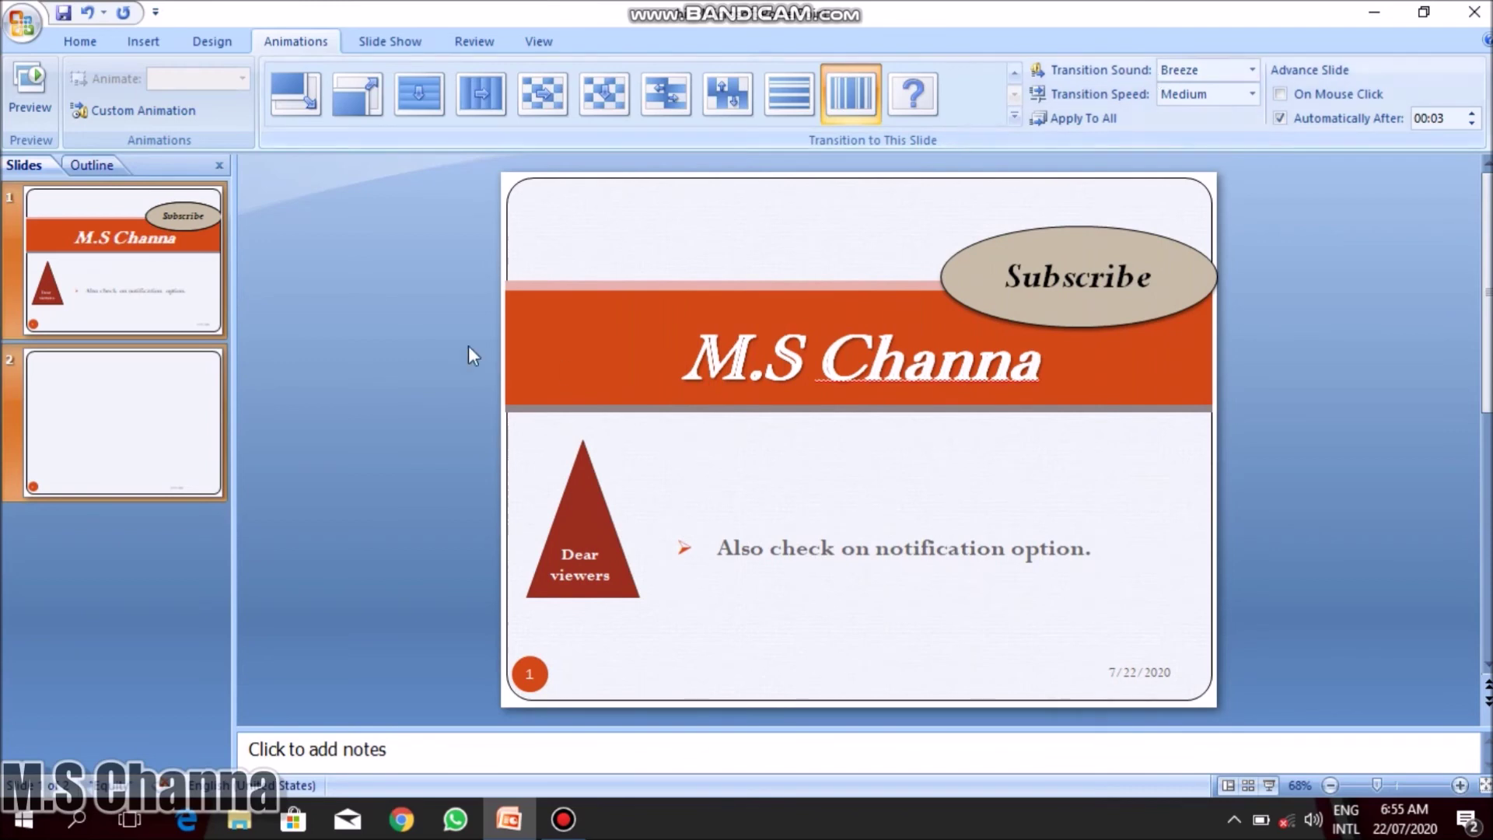
Open slide 2 to check its transition settings and start a new screen recording.
{"action": "left_click", "coordinate": [123, 642]}
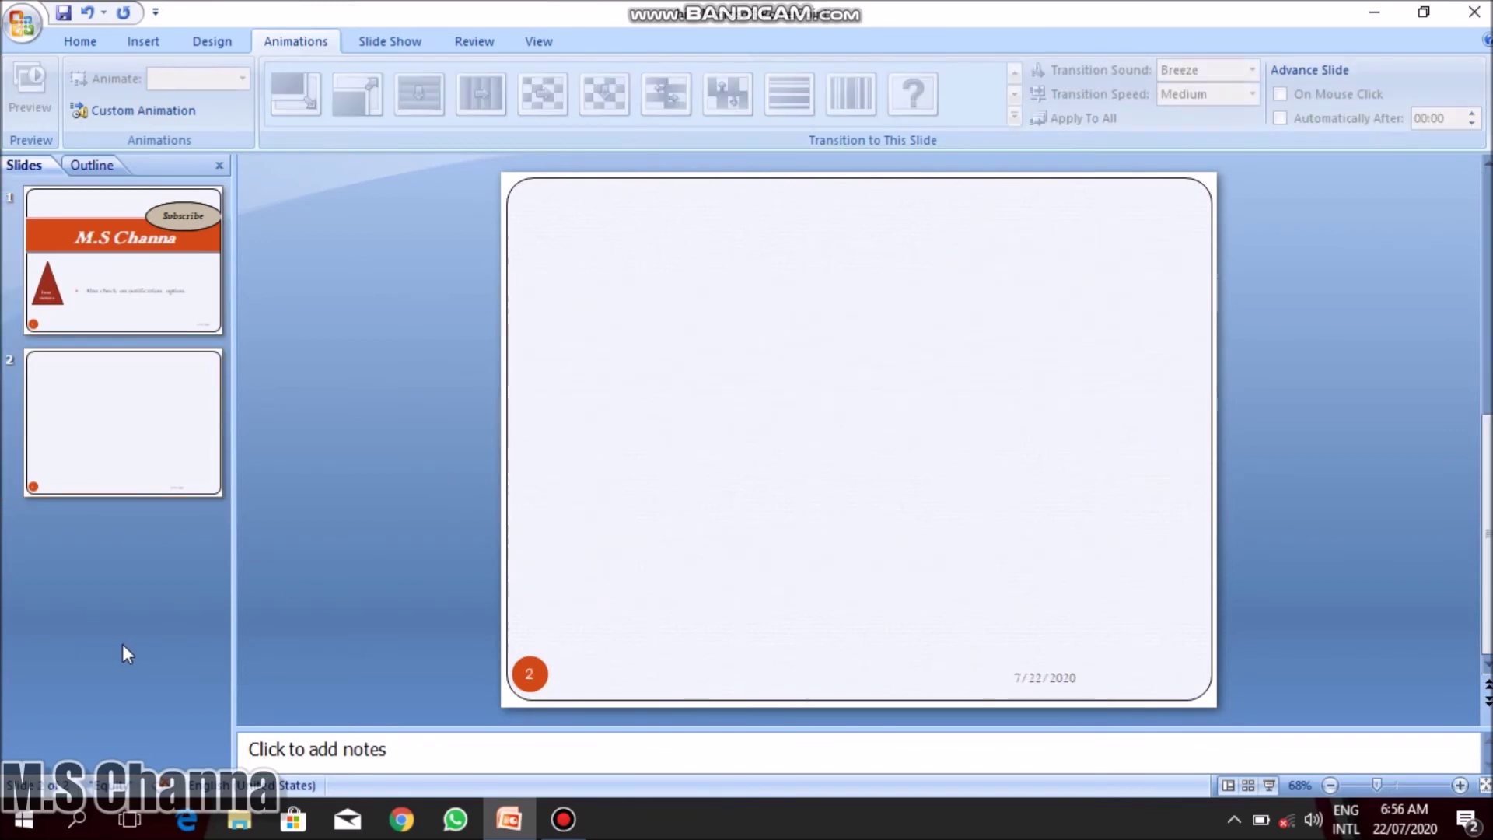
{"action": "left_click", "coordinate": [578, 402]}
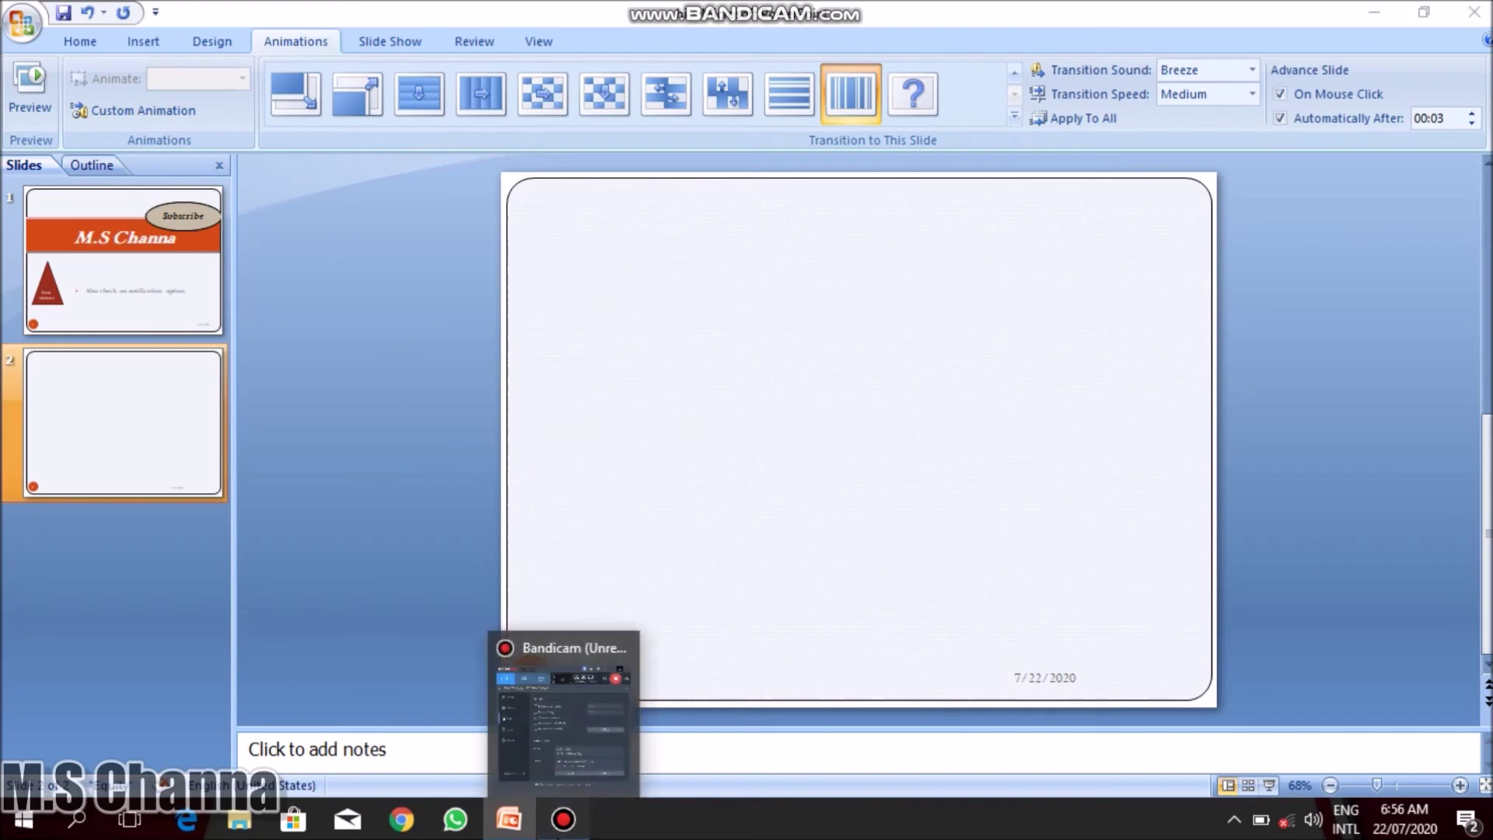
{"action": "left_click", "coordinate": [561, 824]}
{"action": "left_click", "coordinate": [603, 64]}
{"action": "left_click", "coordinate": [603, 64]}
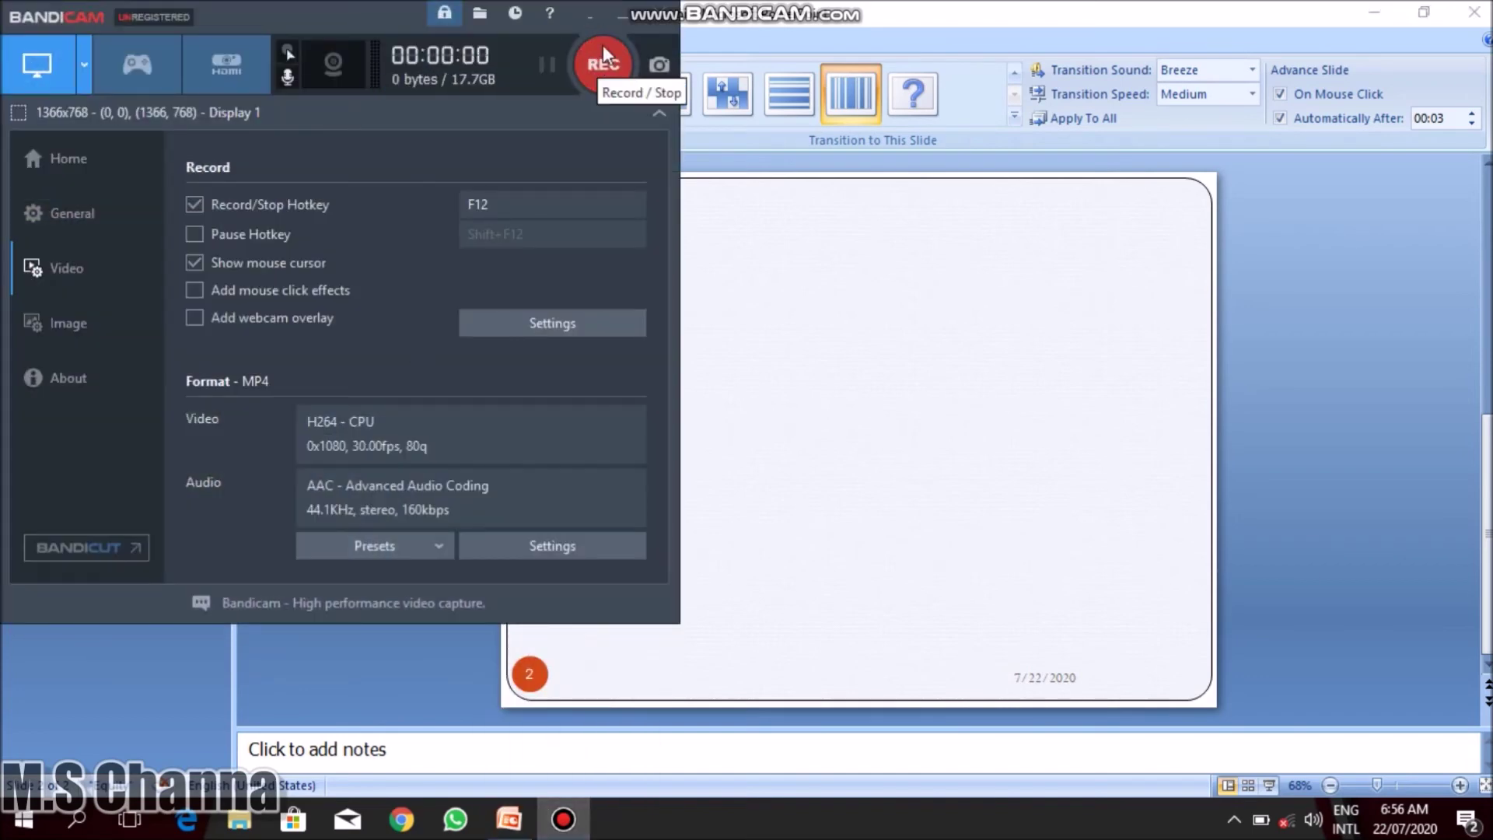
Hide Bandicam, show the Custom Animation pane, and preview slide 1's transition.
{"action": "left_click", "coordinate": [622, 25]}
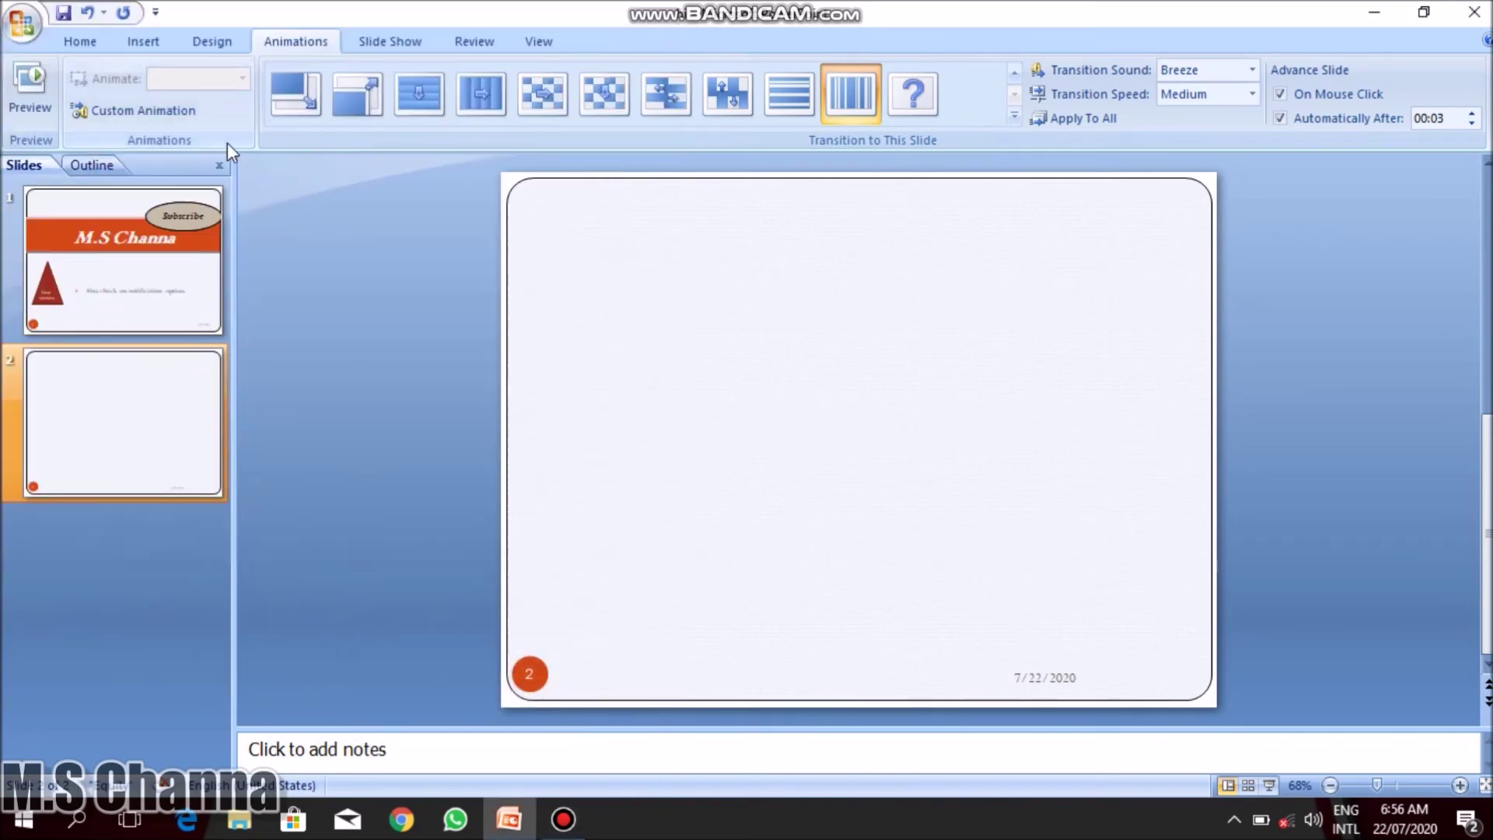
{"action": "left_click", "coordinate": [192, 120]}
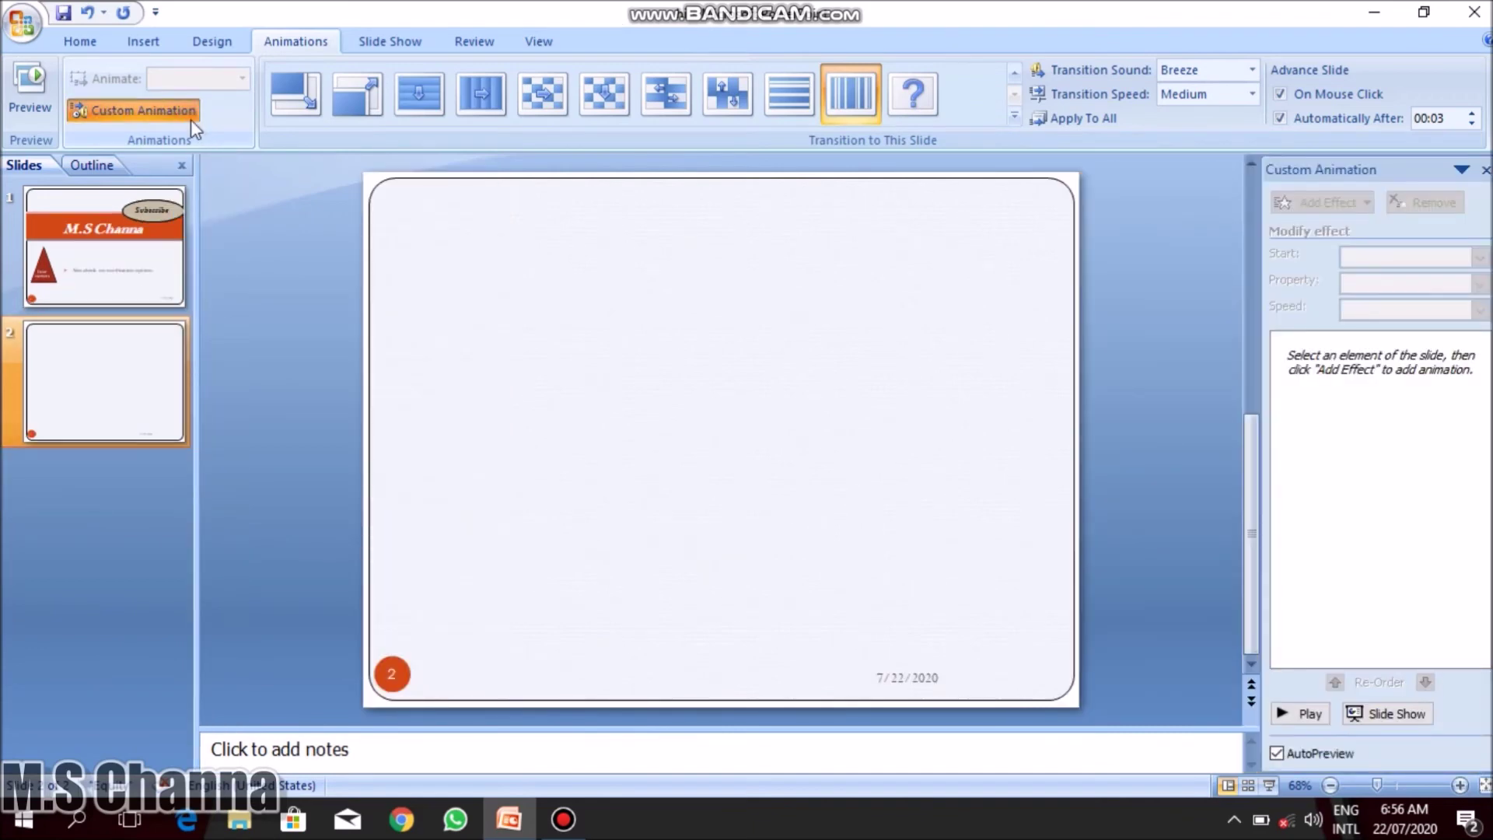
{"action": "left_click", "coordinate": [137, 226]}
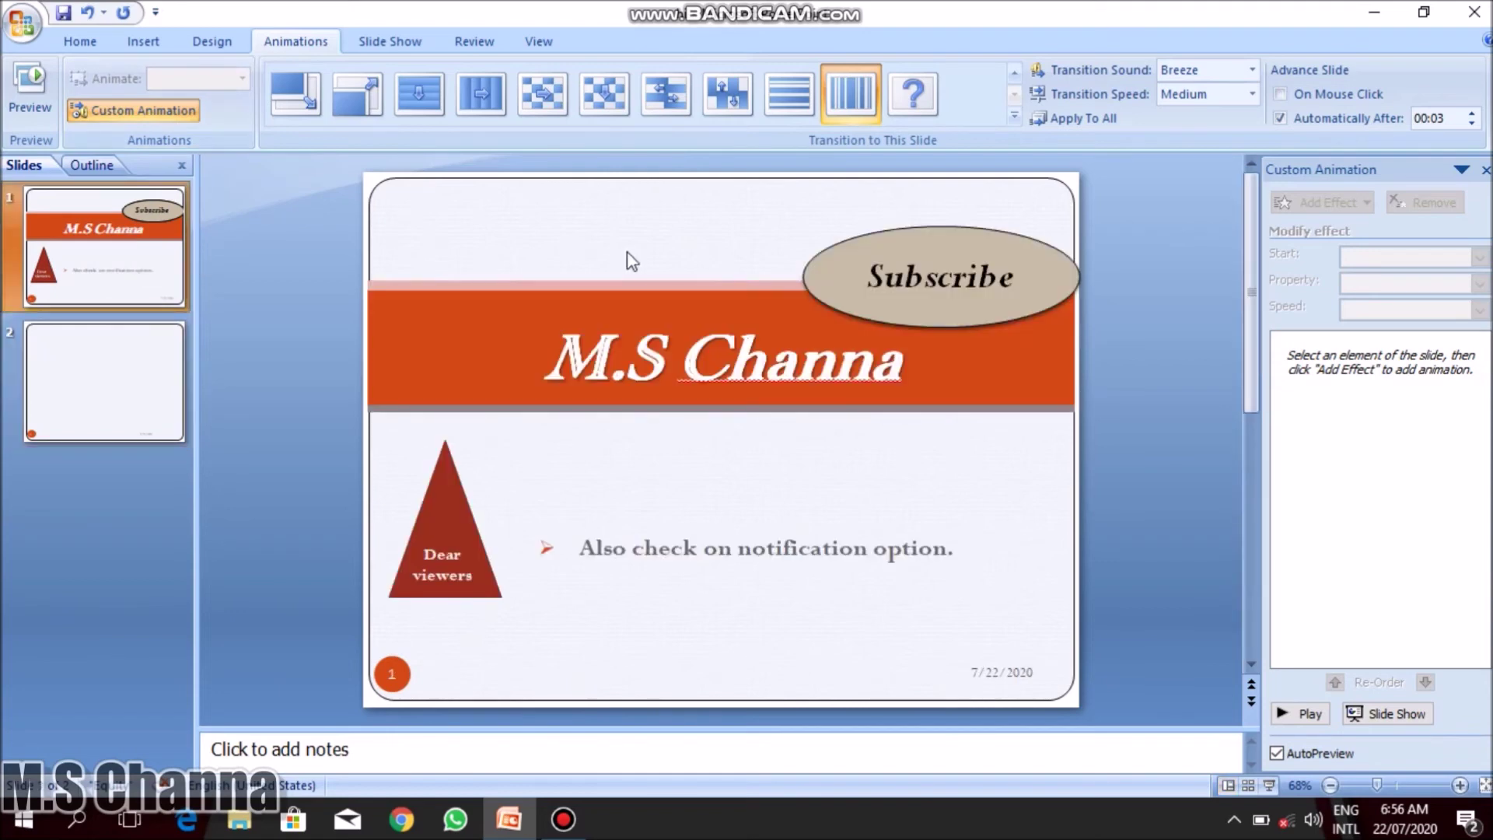
{"action": "left_click", "coordinate": [30, 86]}
Select the Subscribe oval as a whole shape and bring up Add Effect's full entrance list.
{"action": "left_click", "coordinate": [937, 267]}
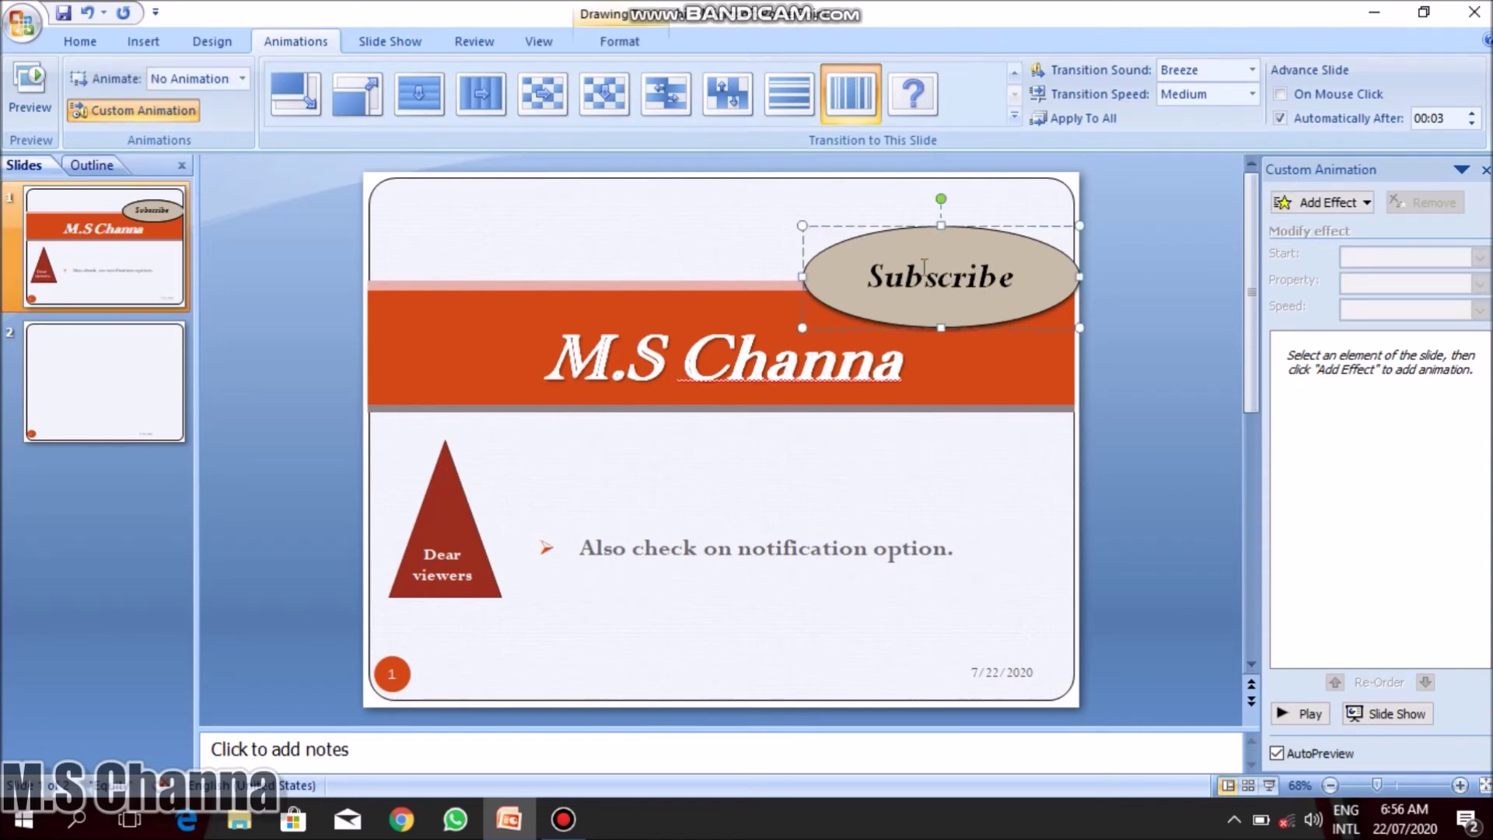
{"action": "left_click", "coordinate": [851, 228]}
{"action": "left_click", "coordinate": [421, 510]}
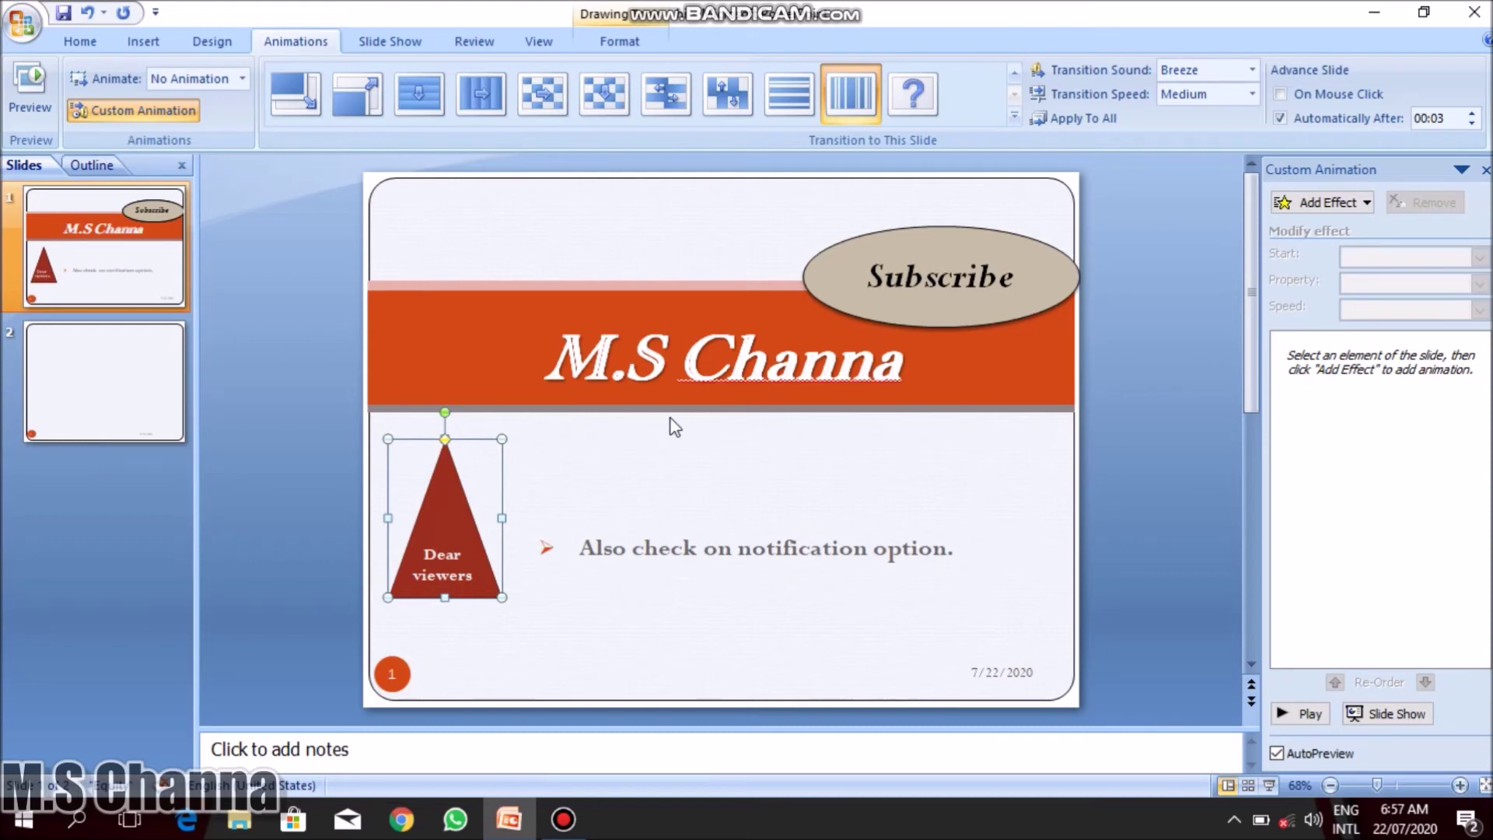
{"action": "left_click", "coordinate": [645, 549]}
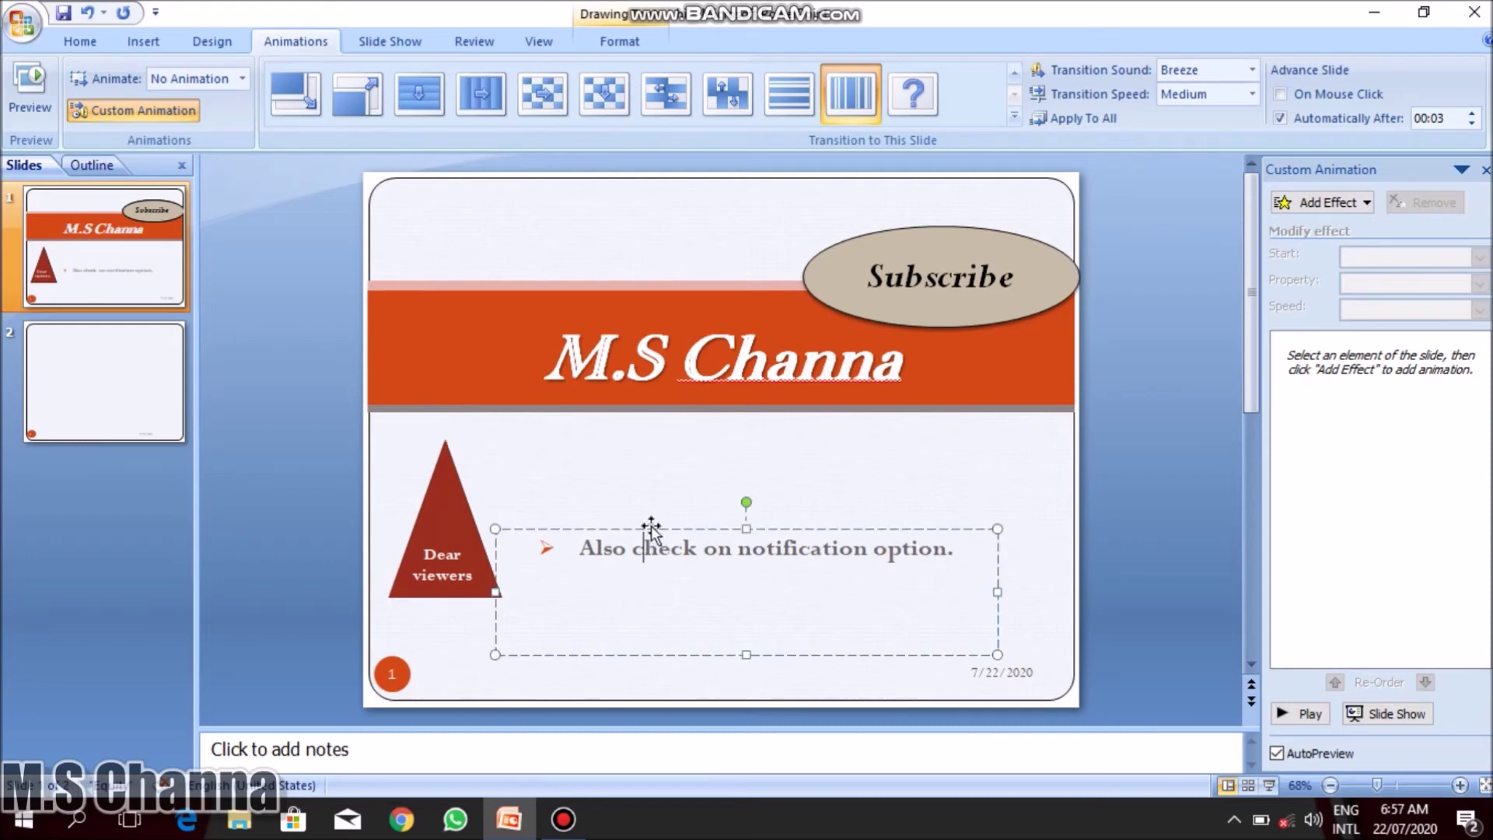
{"action": "key", "text": "Escape"}
{"action": "key", "text": "Escape"}
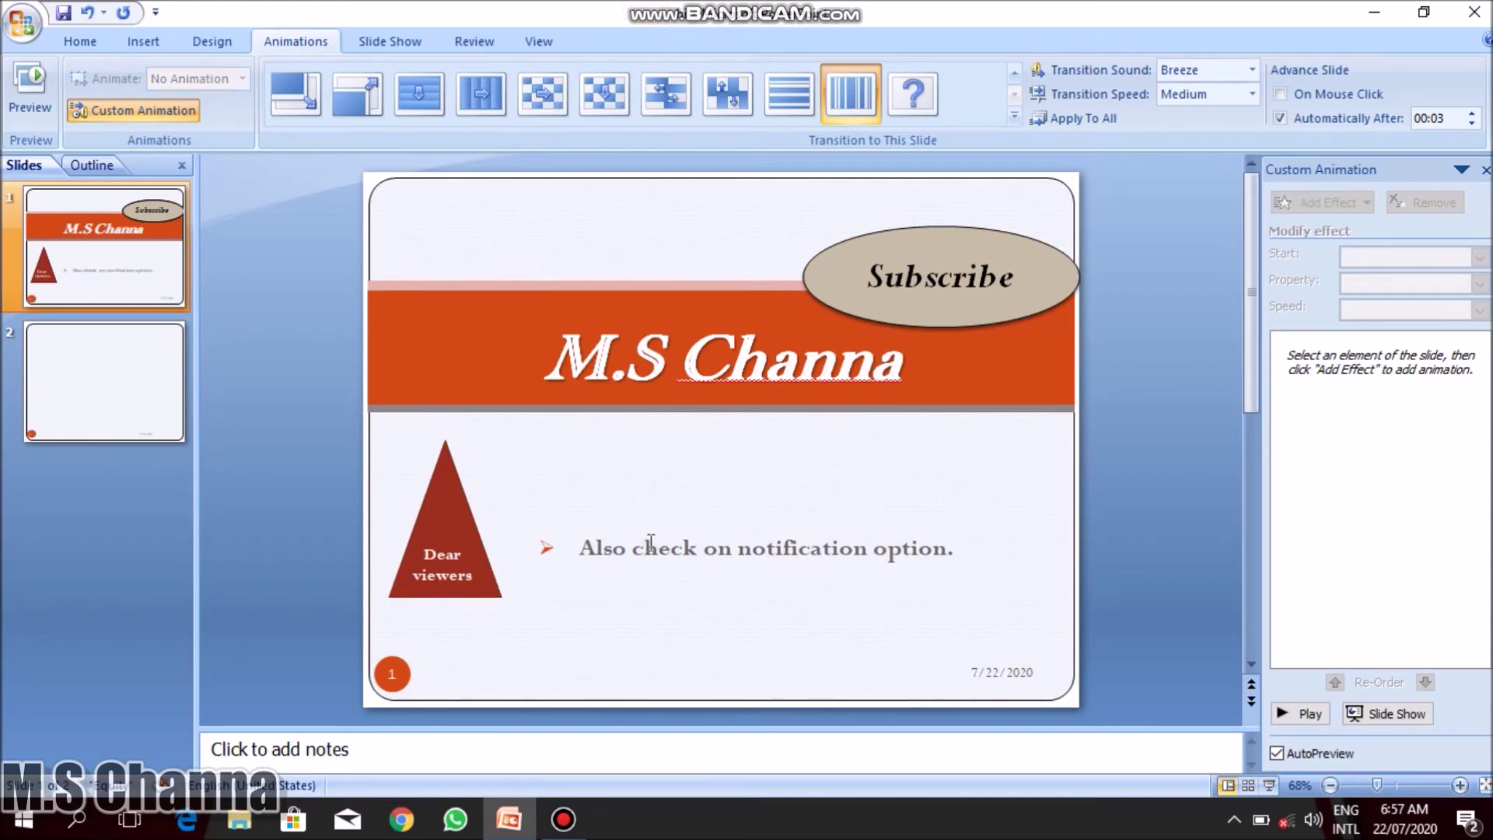
{"action": "left_click", "coordinate": [650, 530]}
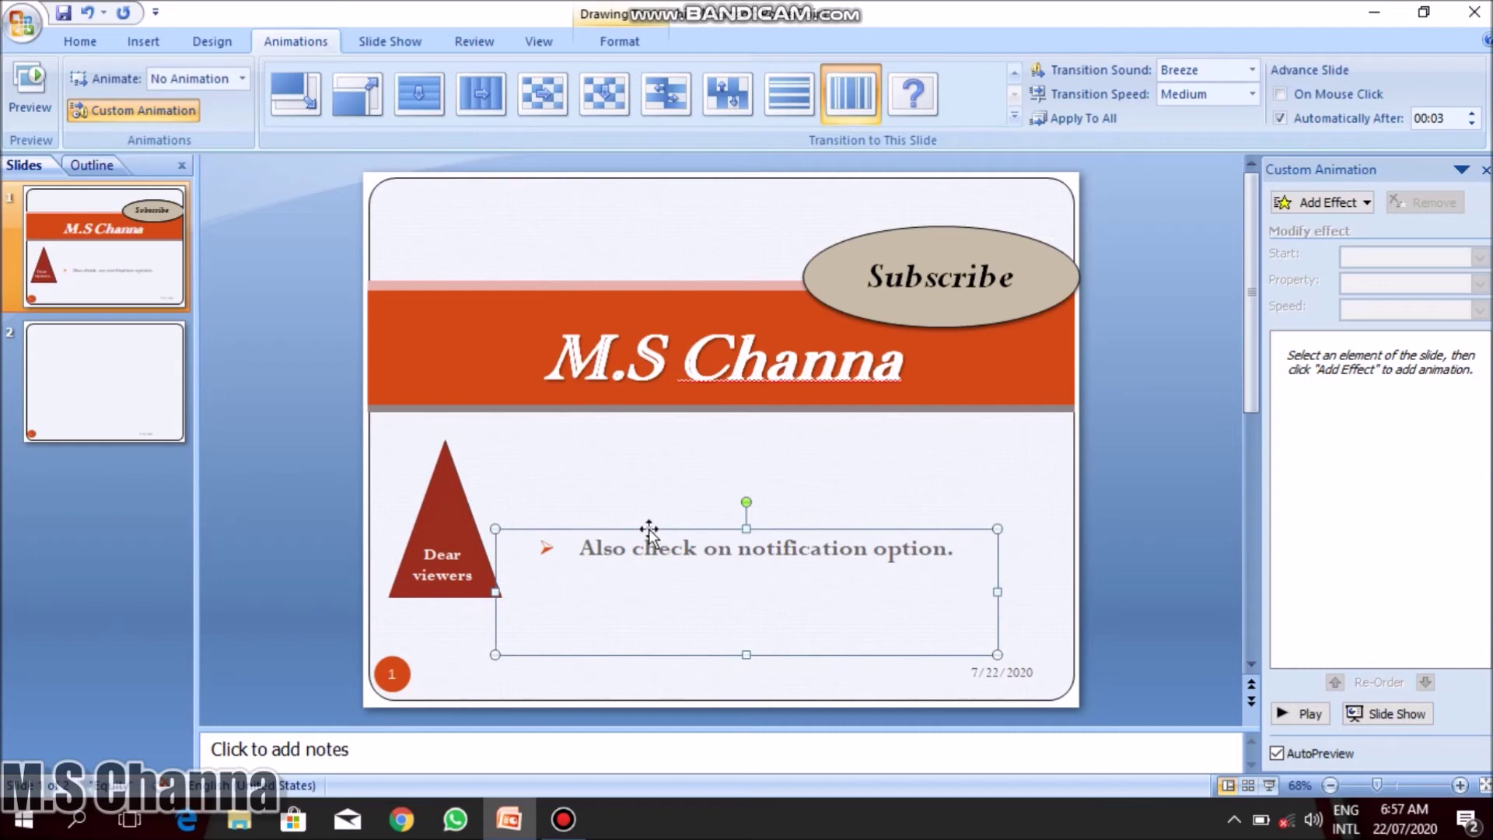
{"action": "left_click", "coordinate": [887, 285]}
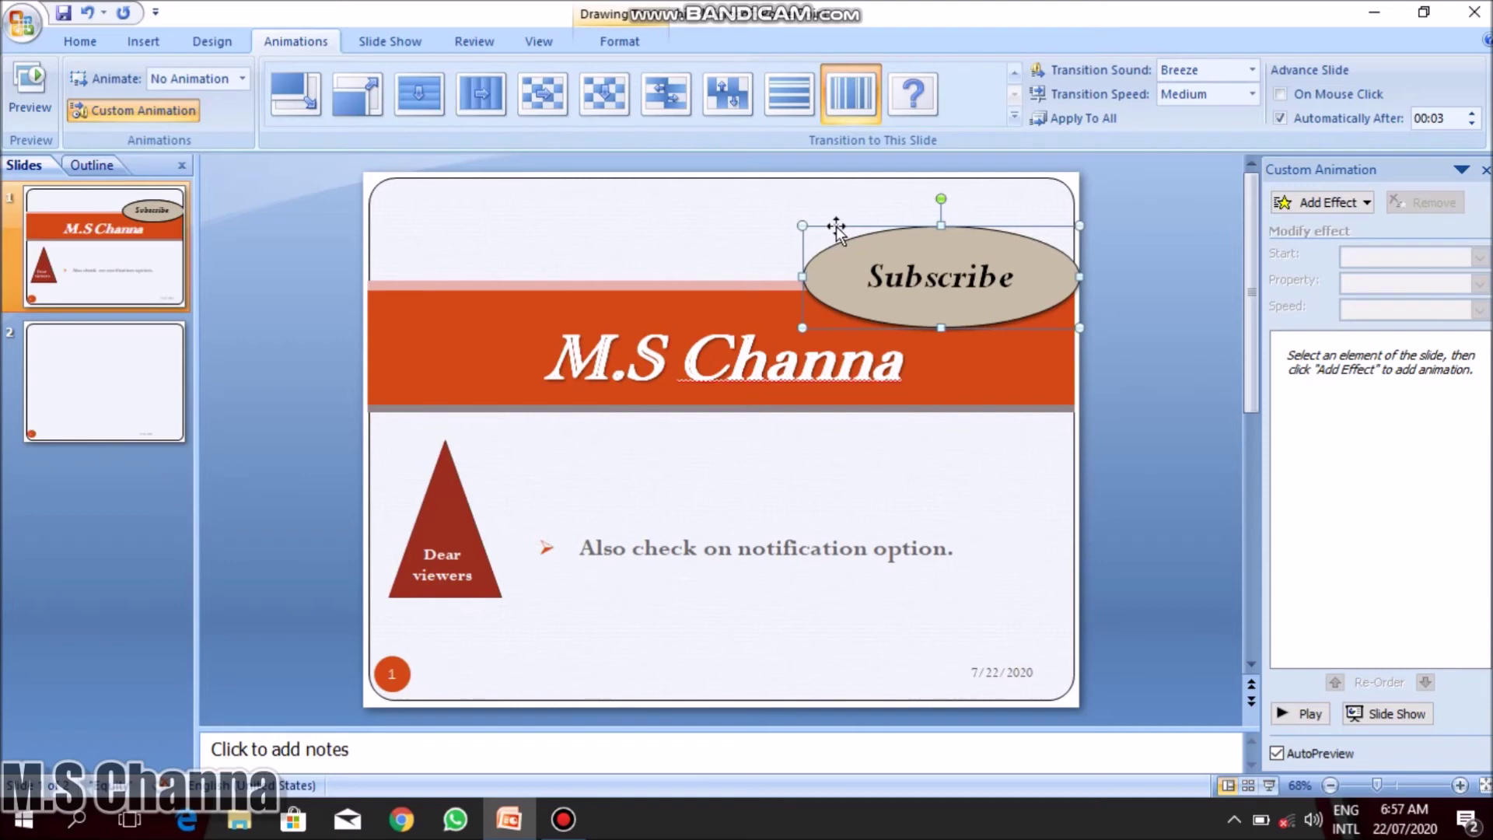
{"action": "left_click", "coordinate": [1324, 207]}
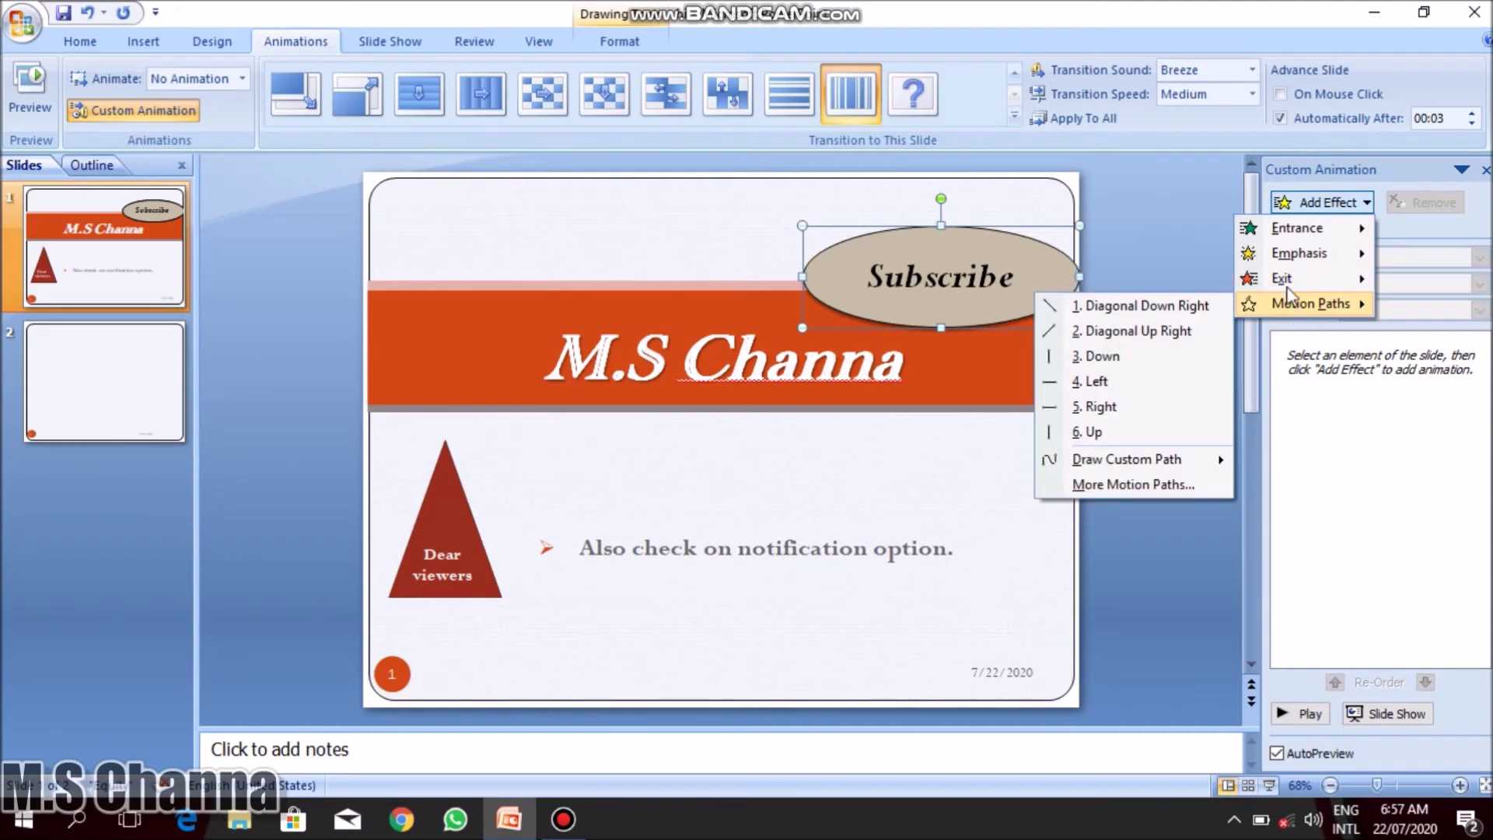
{"action": "mouse_move", "coordinate": [1297, 229]}
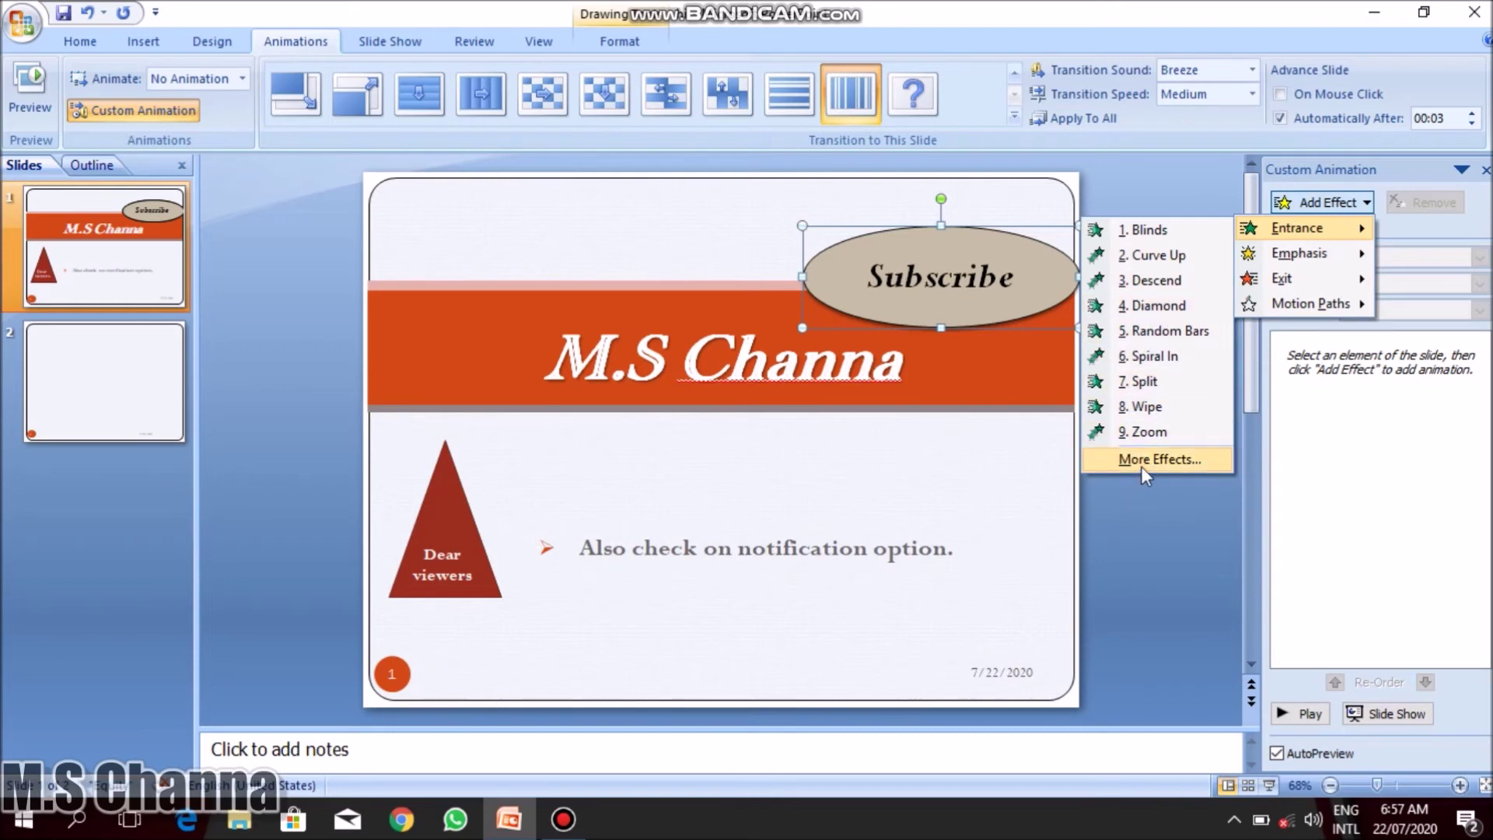
{"action": "left_click", "coordinate": [1141, 465]}
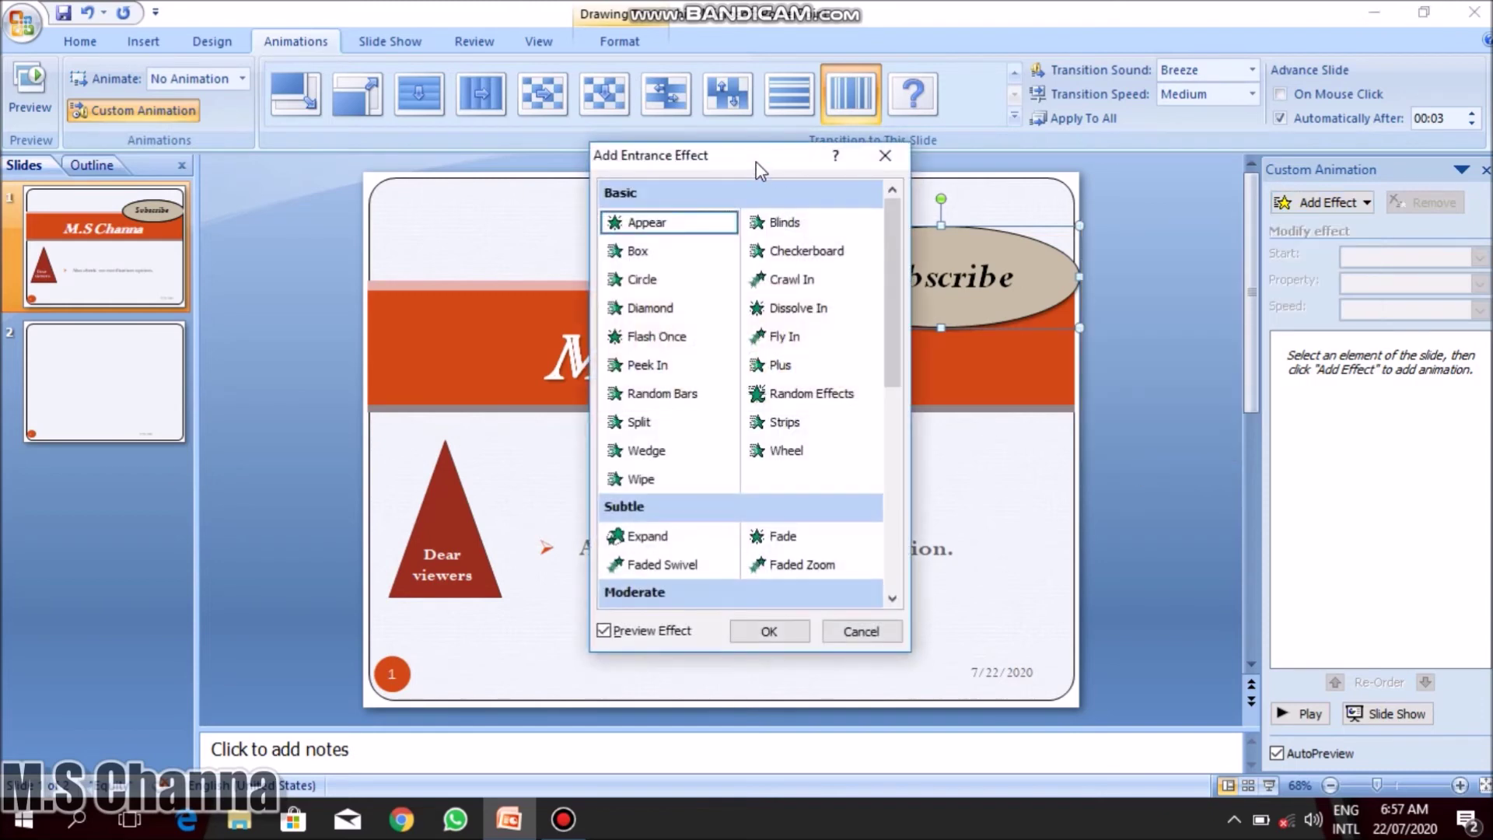
Preview Strips, Wheel and Wedge, then apply Wedge as the Subscribe oval's entrance.
{"action": "left_click_drag", "start_coordinate": [759, 173], "coordinate": [569, 128]}
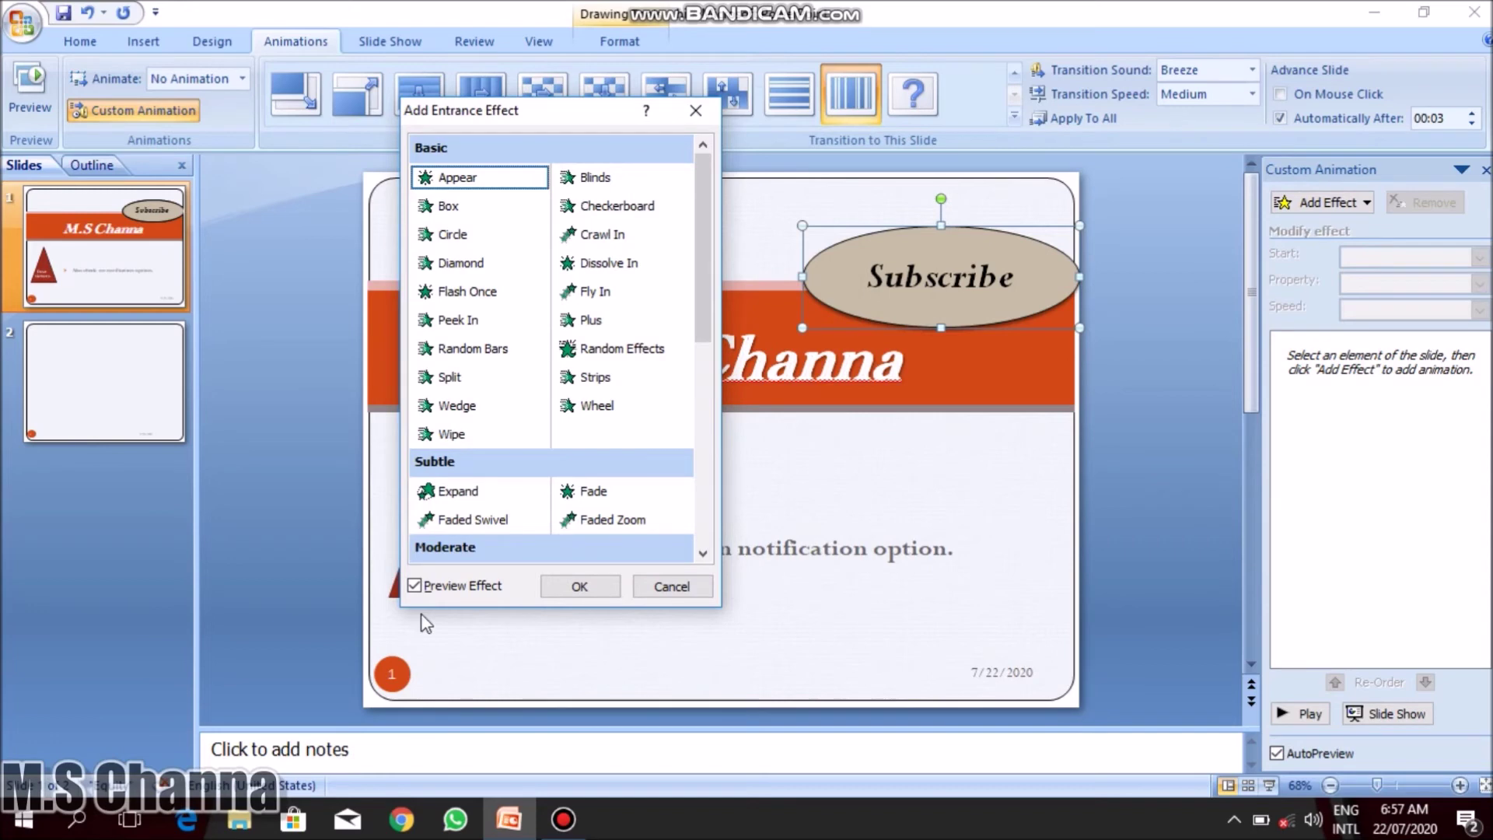
{"action": "left_click", "coordinate": [414, 585]}
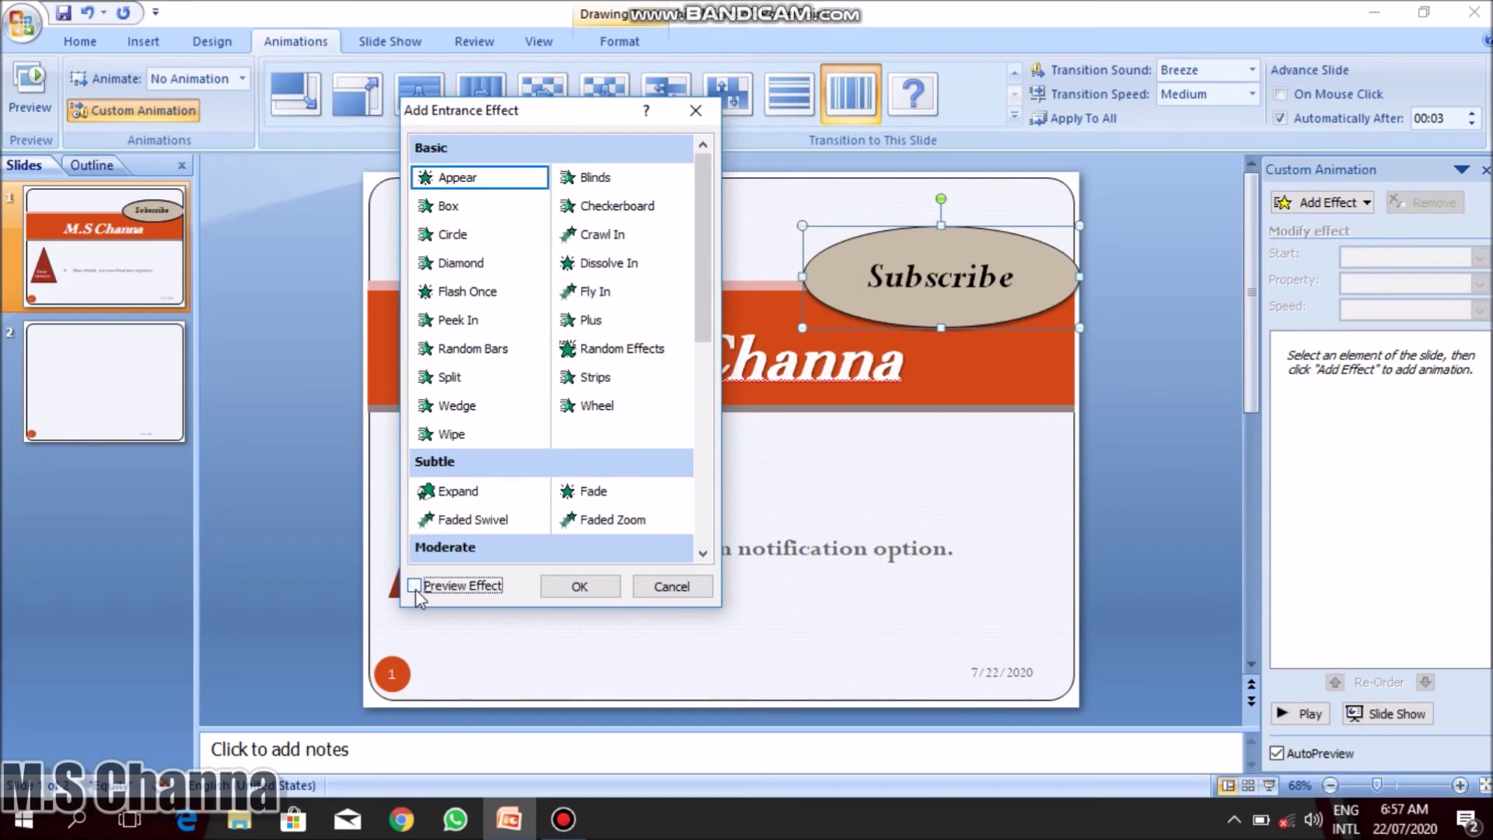
{"action": "left_click", "coordinate": [415, 585]}
{"action": "left_click_drag", "start_coordinate": [705, 298], "coordinate": [693, 346]}
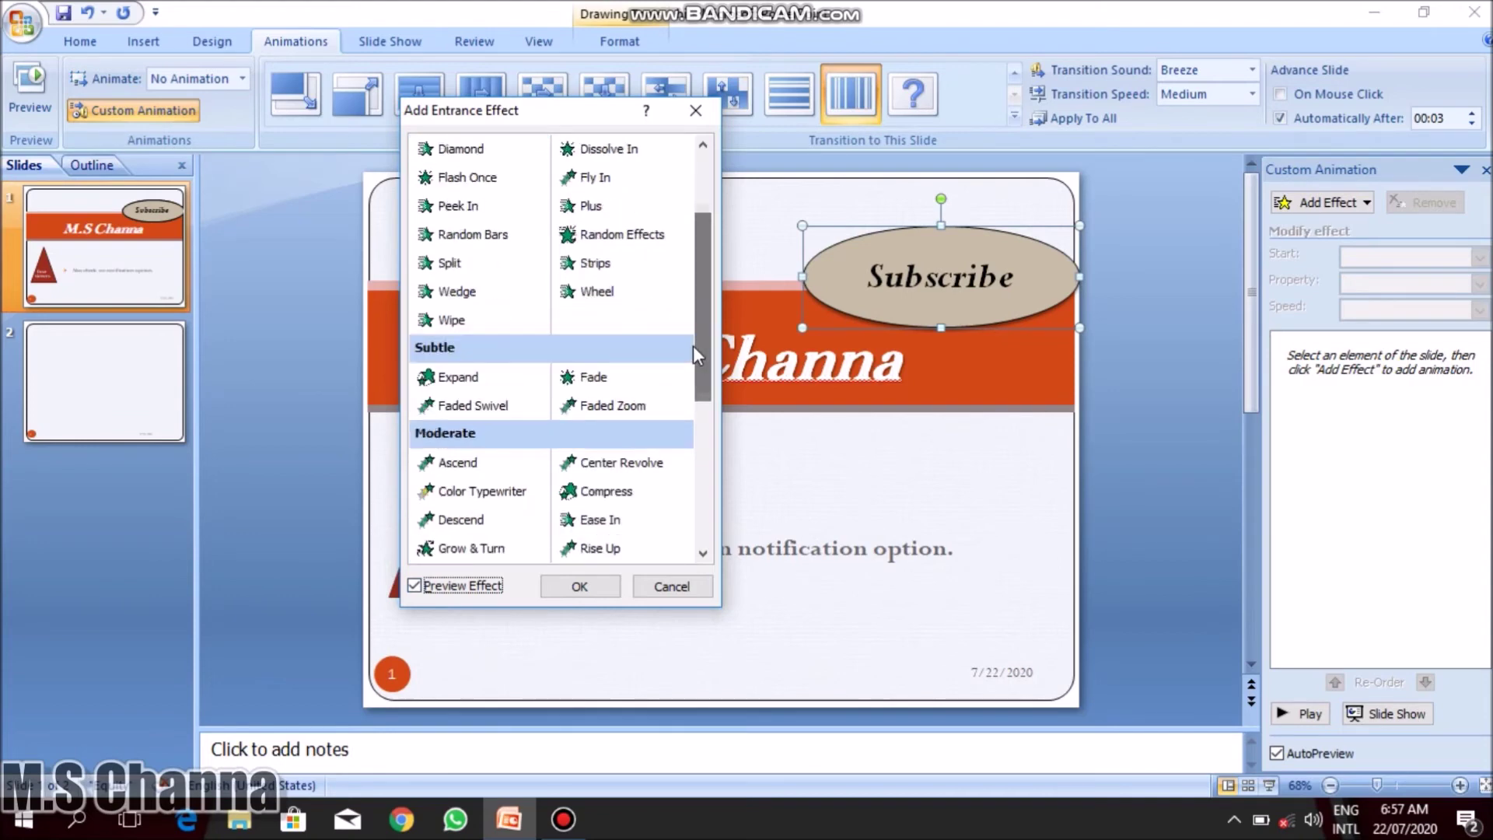
{"action": "left_click", "coordinate": [592, 268]}
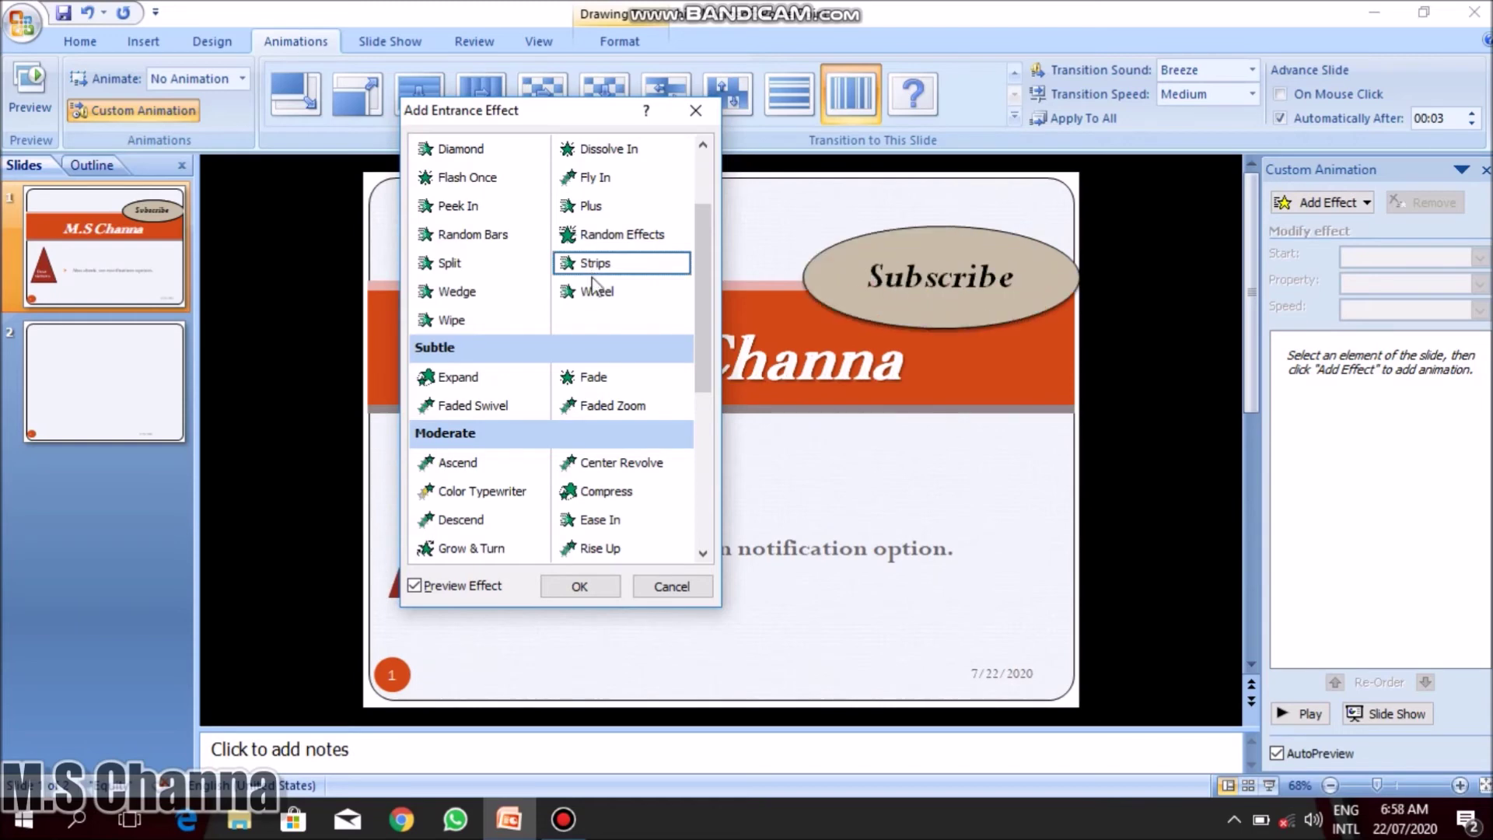
{"action": "left_click", "coordinate": [591, 294]}
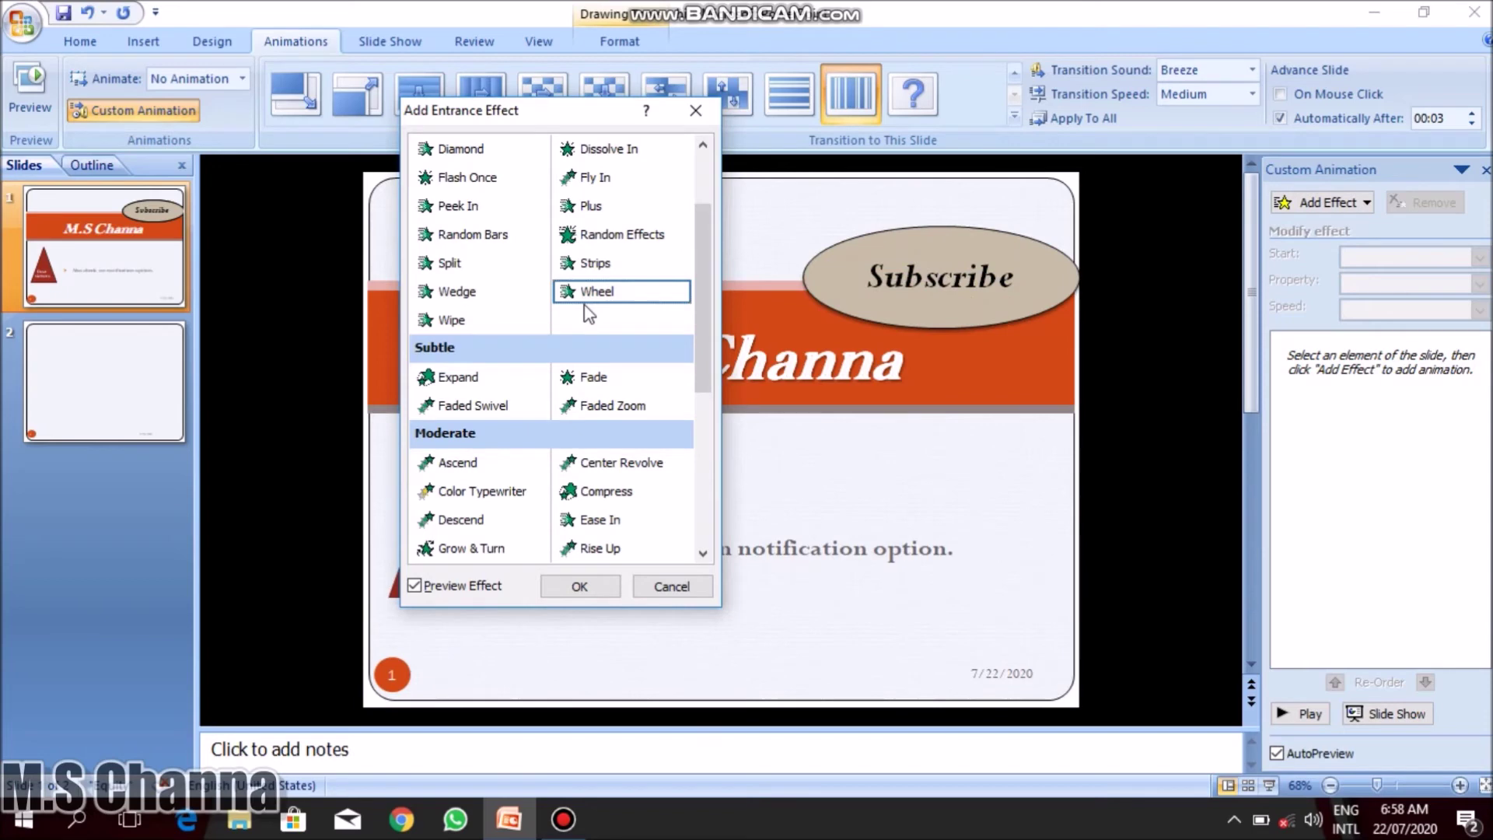
{"action": "left_click", "coordinate": [458, 293]}
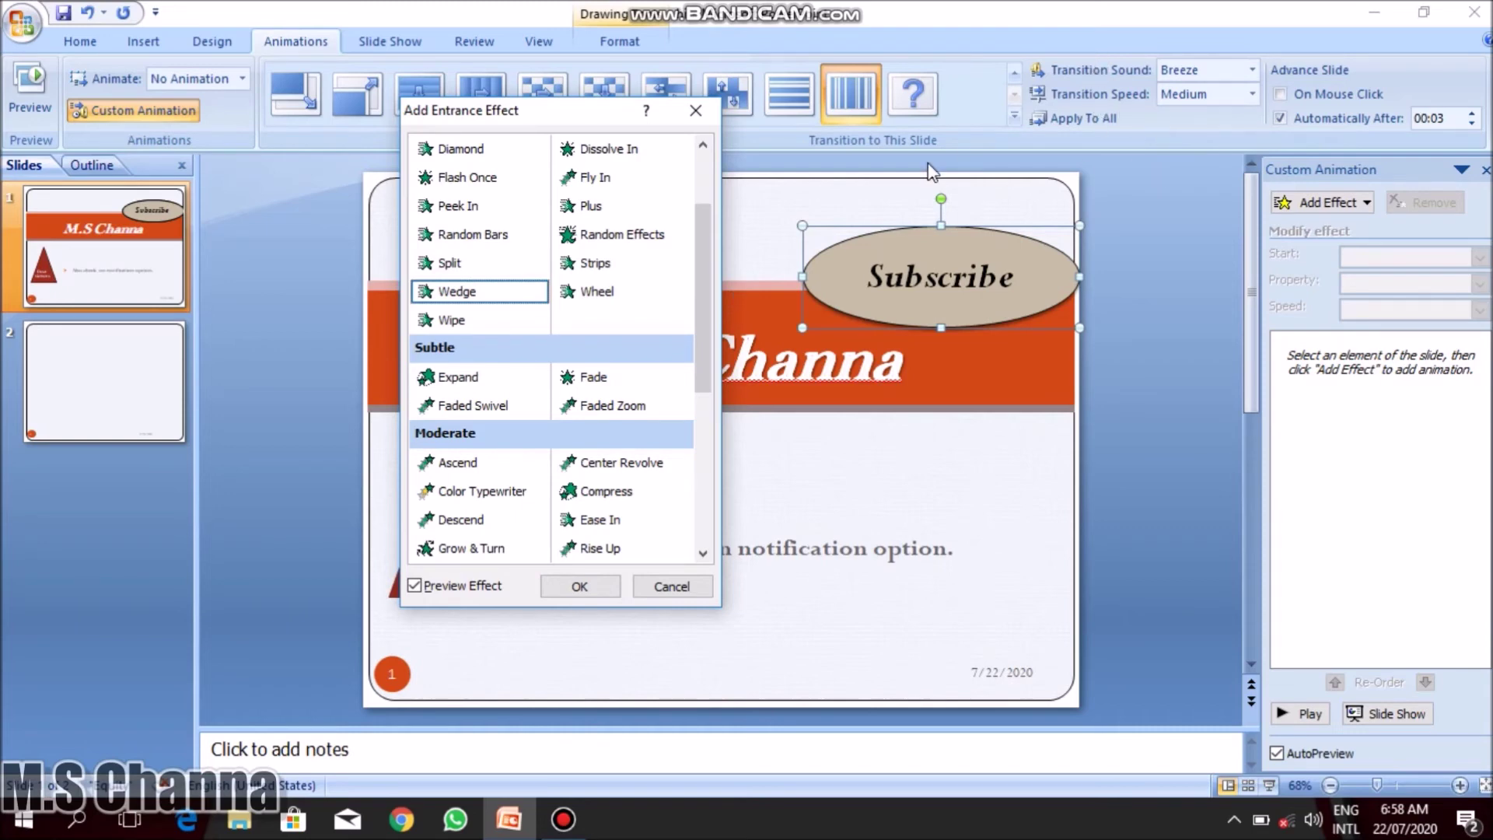
{"action": "left_click", "coordinate": [575, 586]}
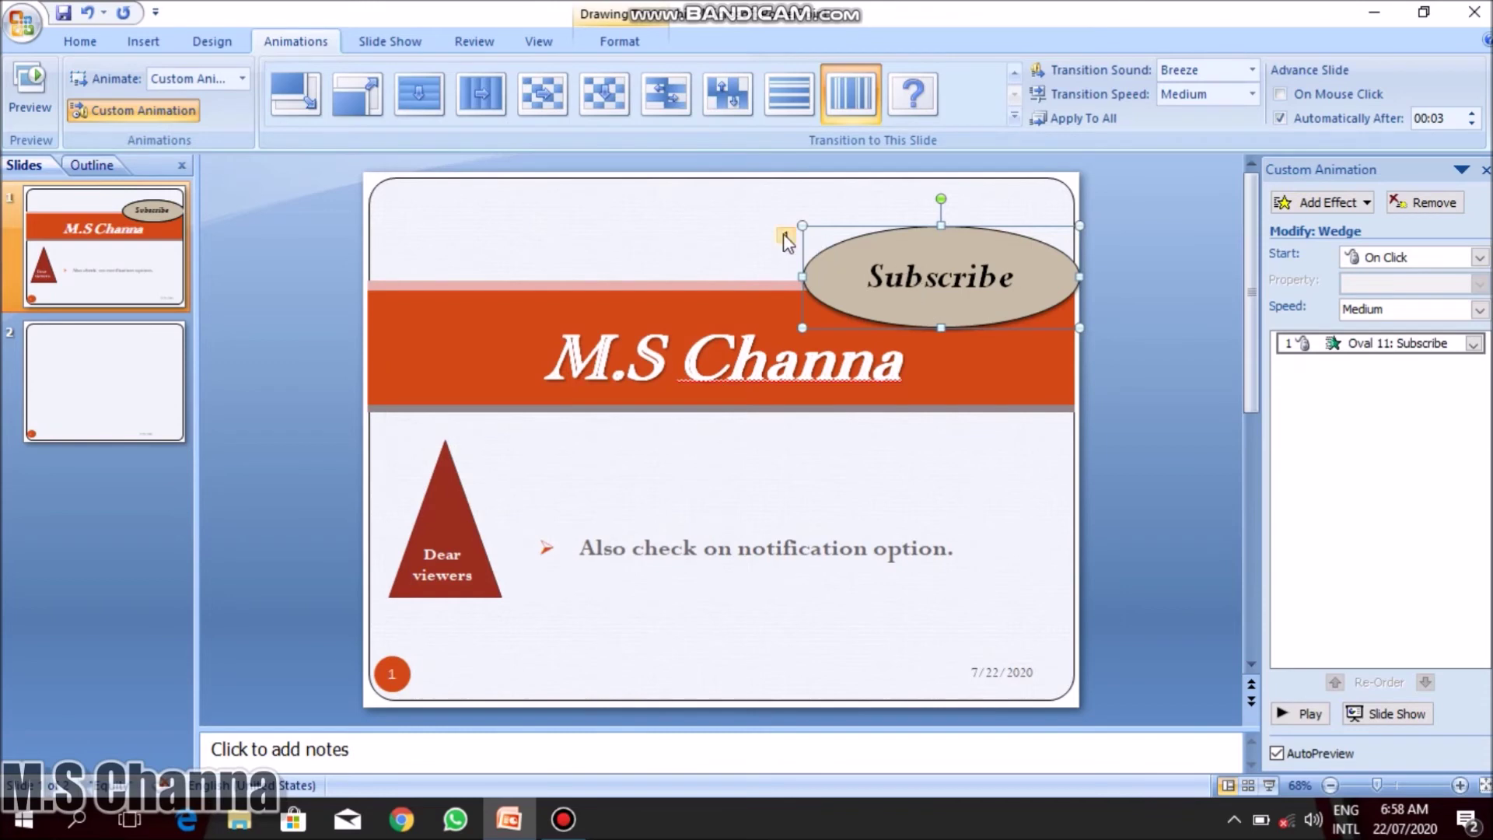
{"action": "double_click", "coordinate": [1371, 349]}
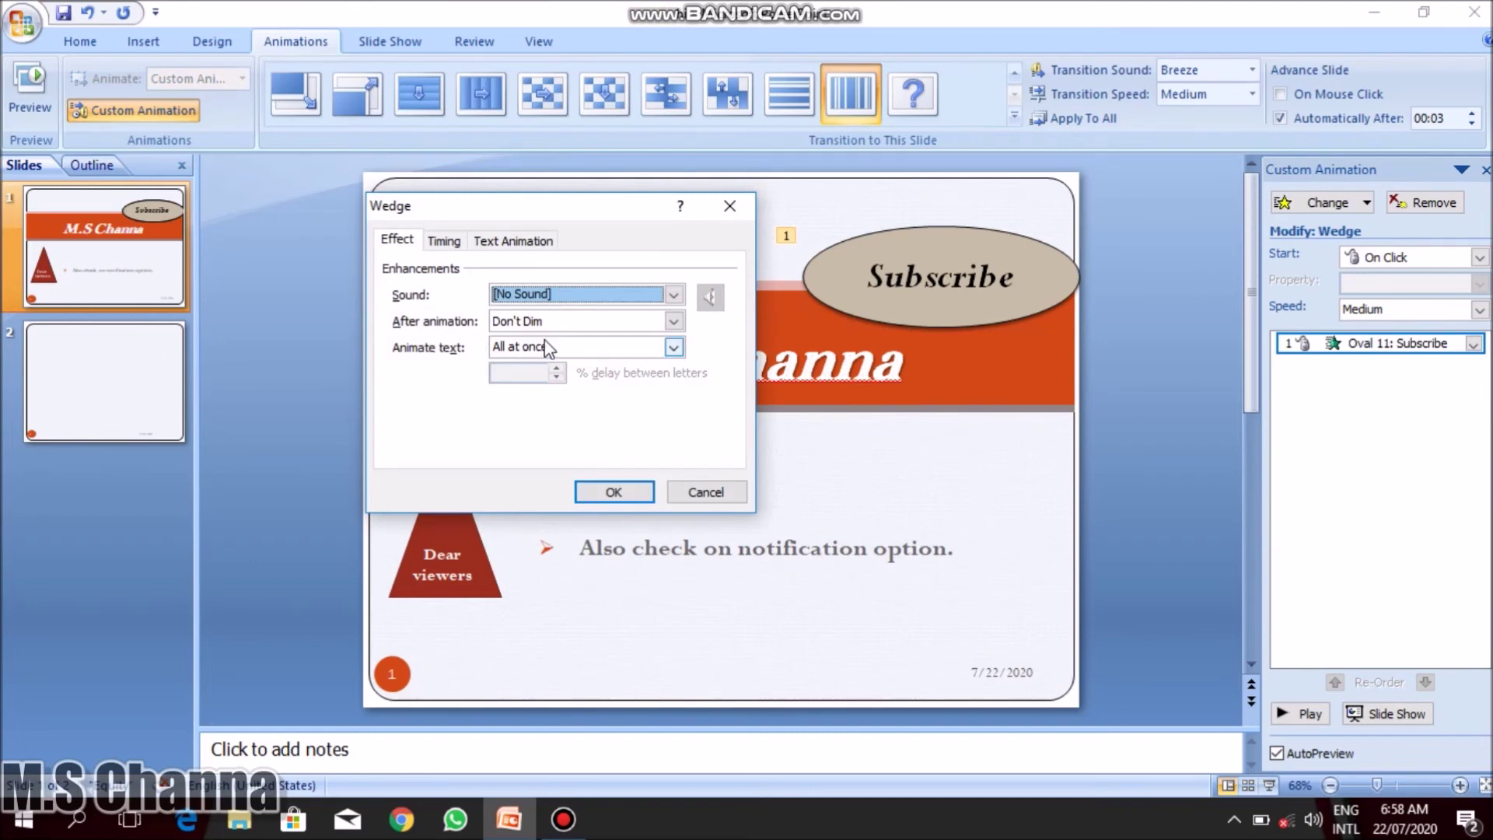
Browse the Wedge sound and text grouping options, leaving grouping As One Object.
{"action": "left_click", "coordinate": [552, 294]}
{"action": "left_click", "coordinate": [552, 293]}
{"action": "left_click", "coordinate": [674, 295]}
{"action": "left_click", "coordinate": [675, 295]}
{"action": "left_click", "coordinate": [447, 240]}
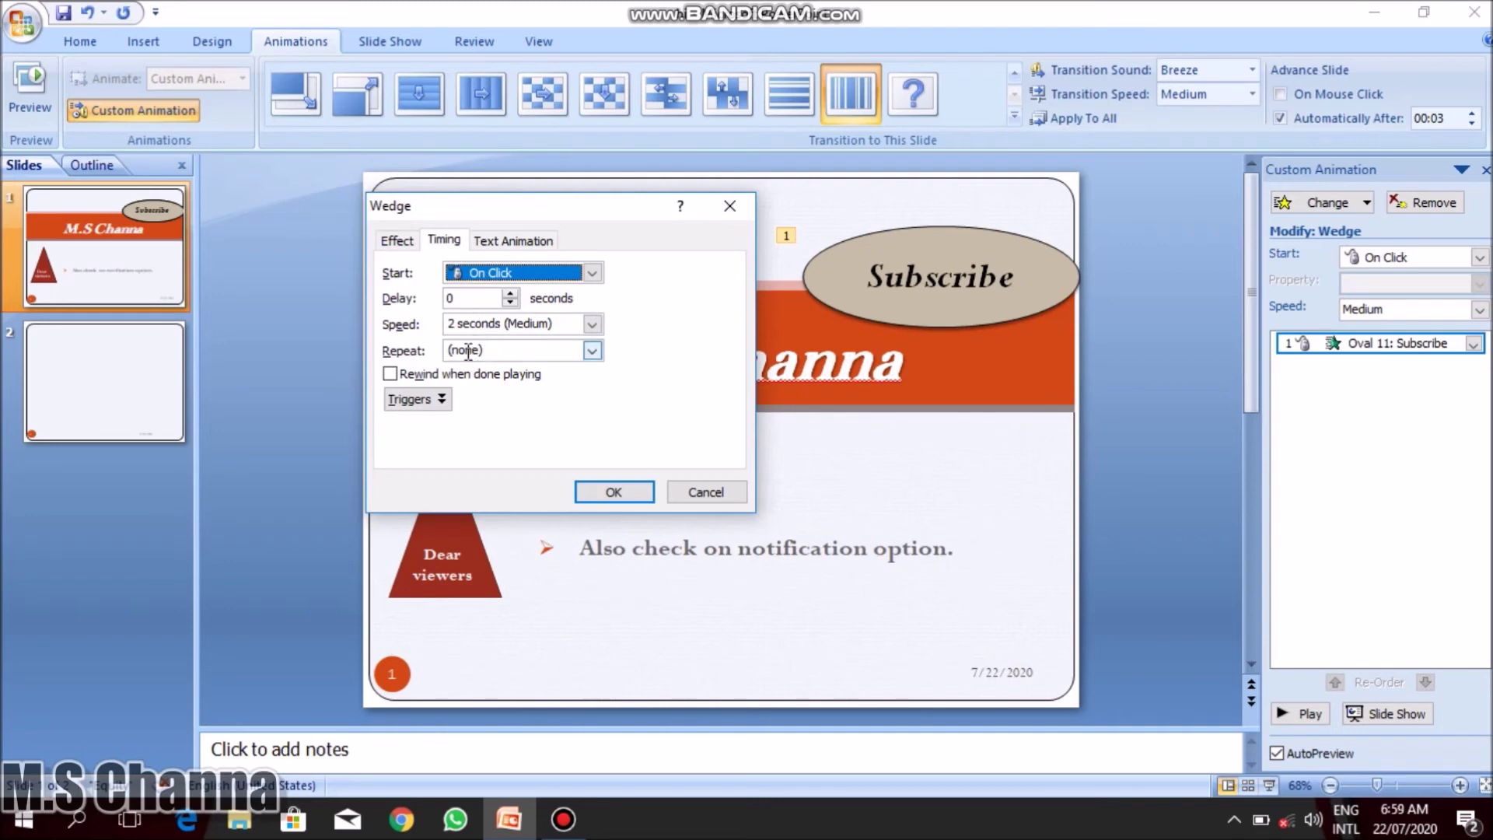
{"action": "left_click", "coordinate": [491, 241]}
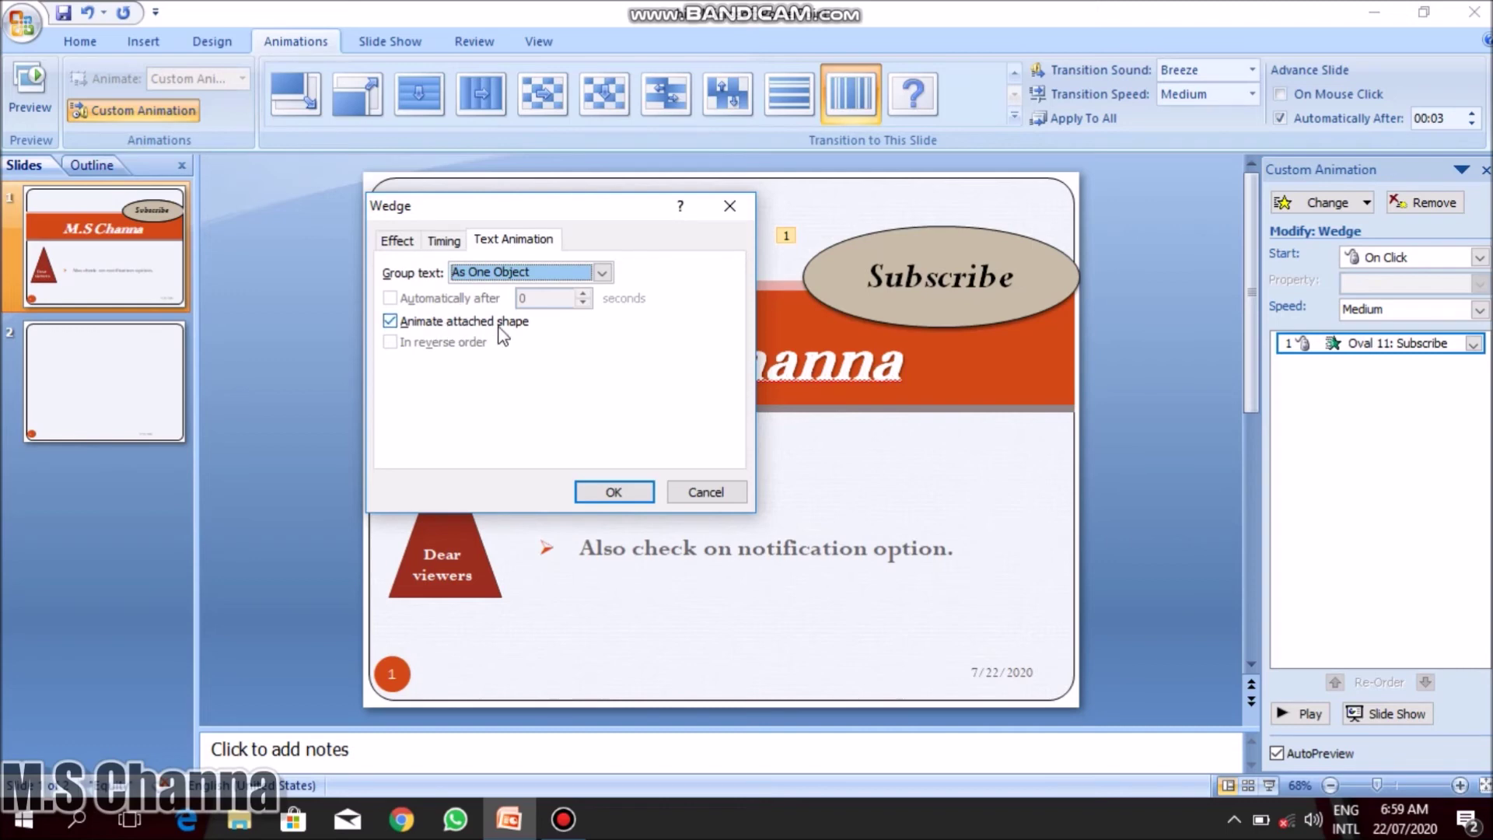
{"action": "left_click", "coordinate": [507, 274]}
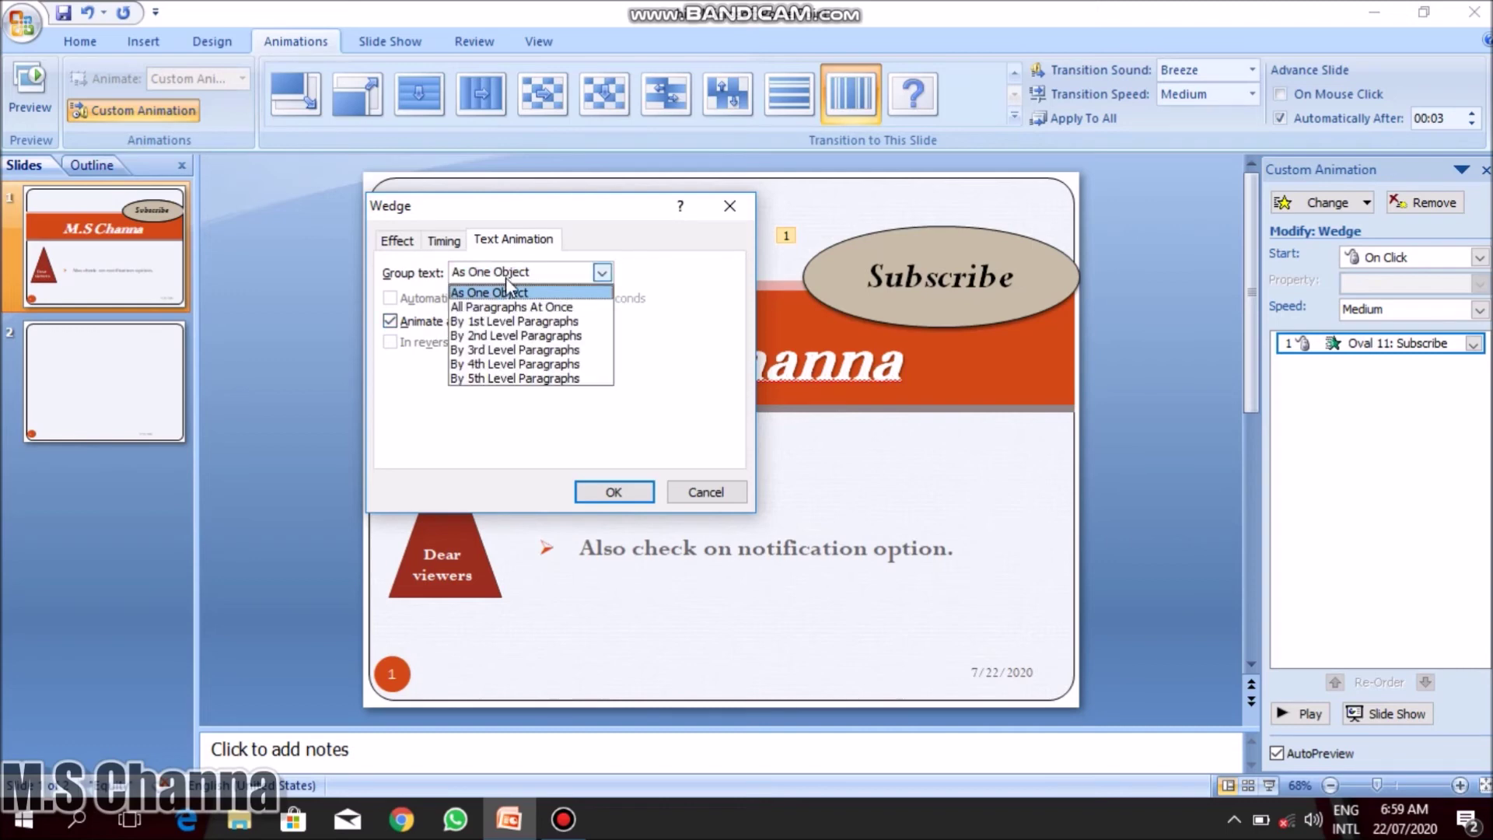
{"action": "left_click", "coordinate": [510, 308]}
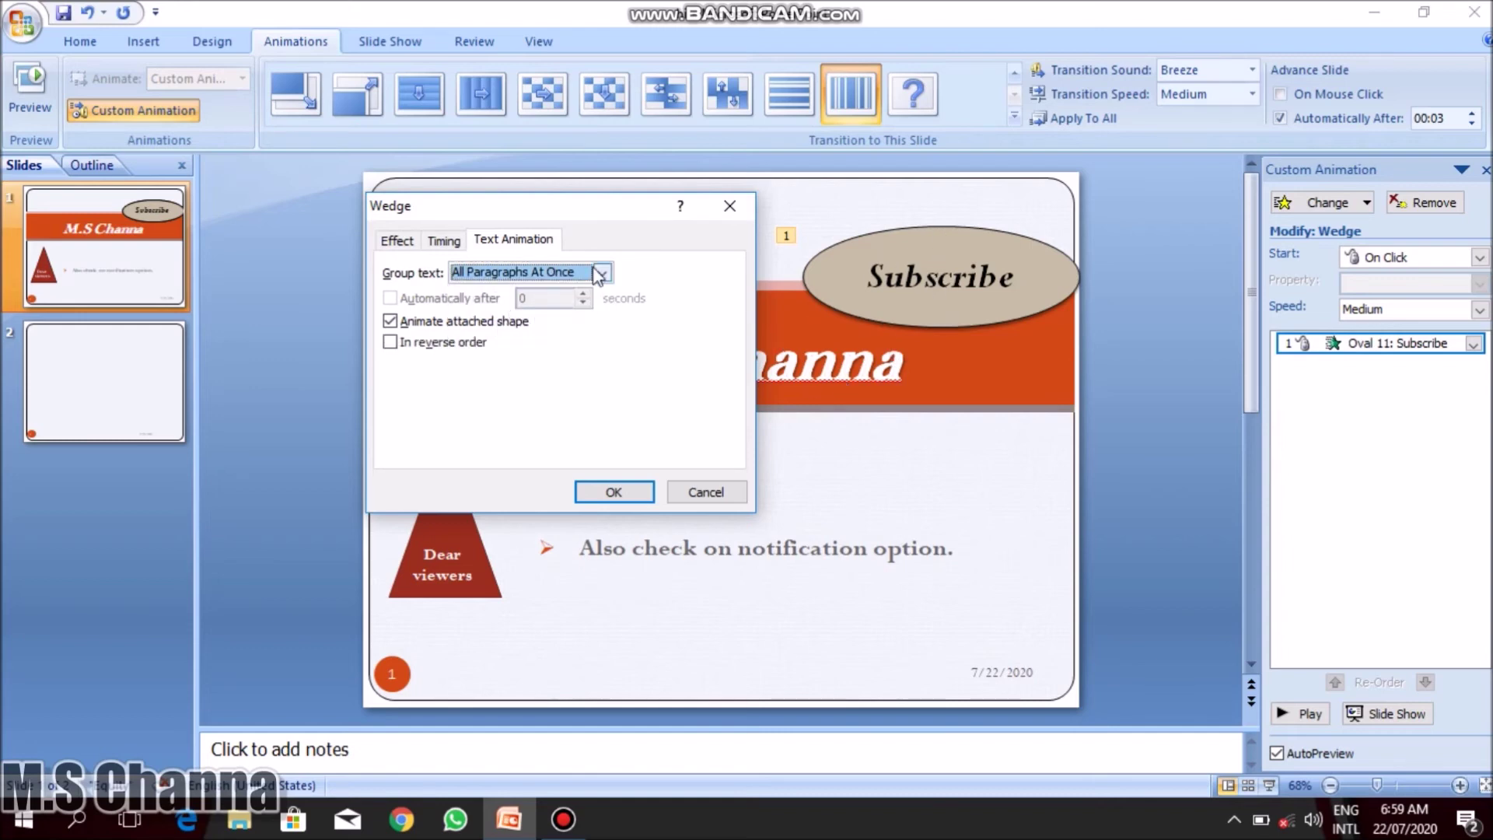
{"action": "left_click", "coordinate": [498, 277]}
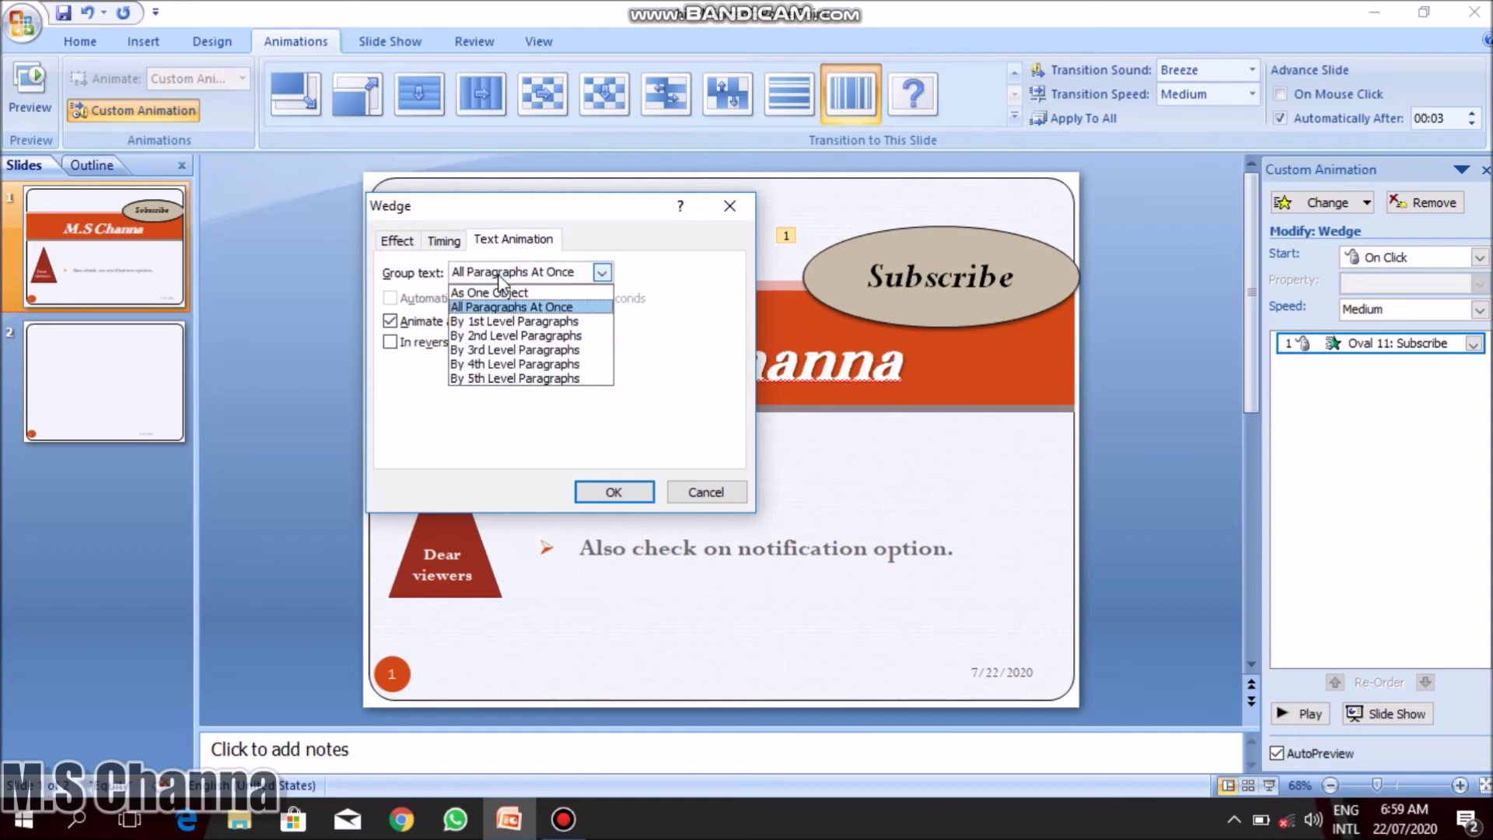
{"action": "left_click", "coordinate": [502, 364]}
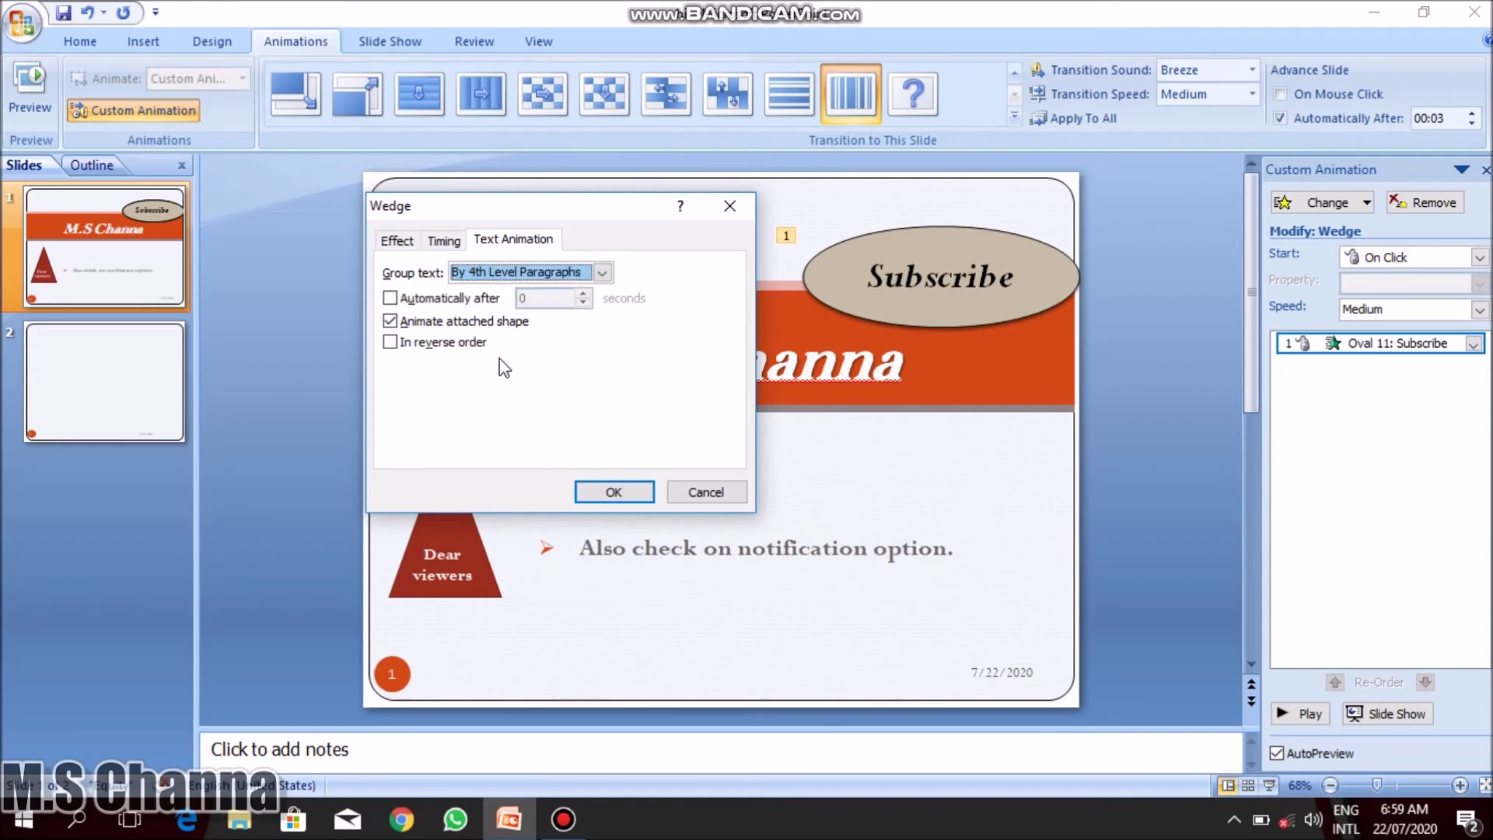
{"action": "left_click", "coordinate": [526, 274]}
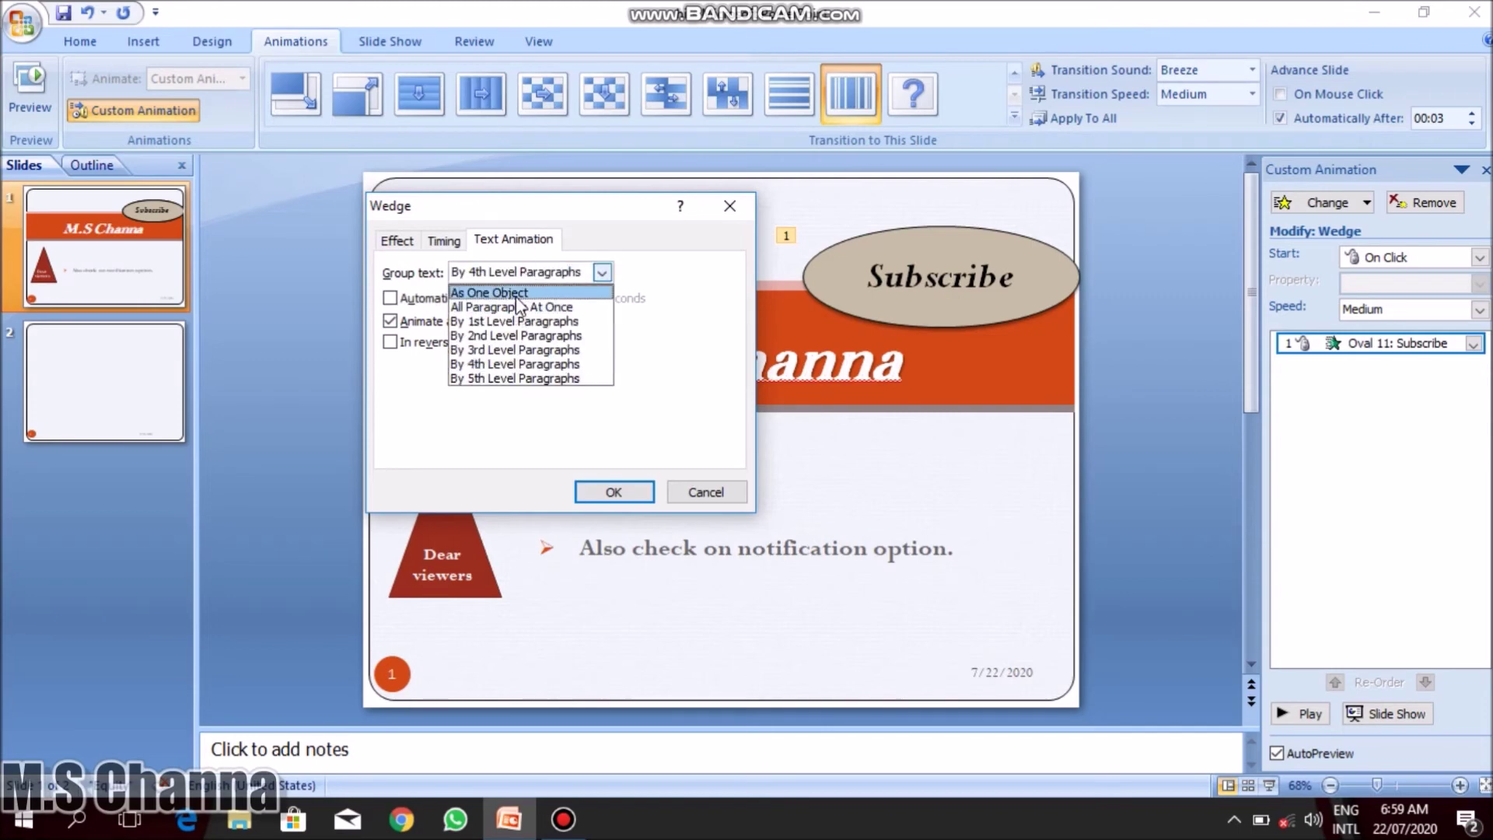
{"action": "key", "text": "Escape"}
{"action": "key", "text": "Up"}
{"action": "key", "text": "Up"}
{"action": "key", "text": "Up"}
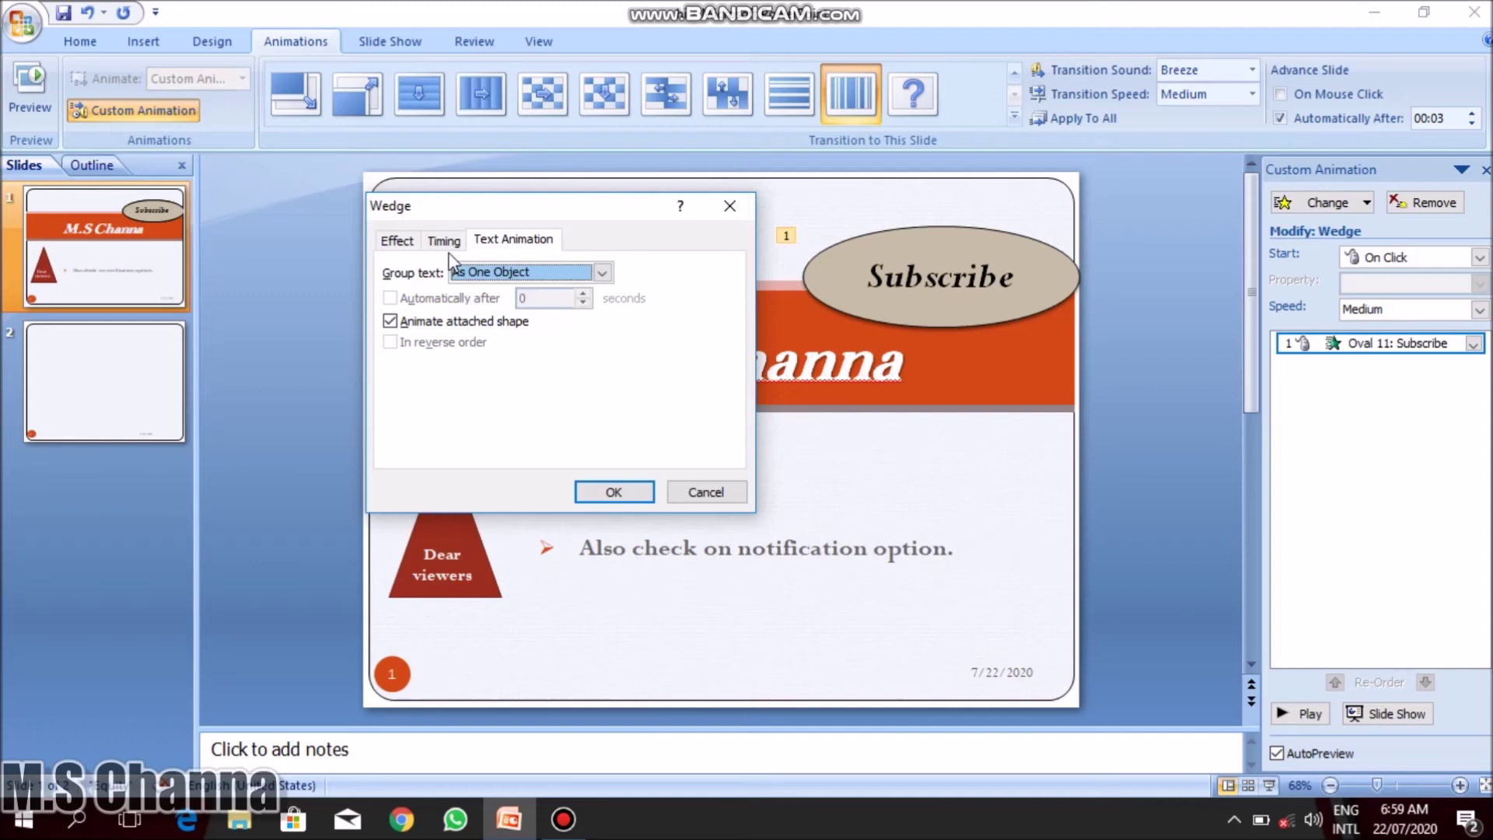
Keep Don't Dim after animation and text All at once, then confirm the Wedge options.
{"action": "left_click", "coordinate": [445, 241]}
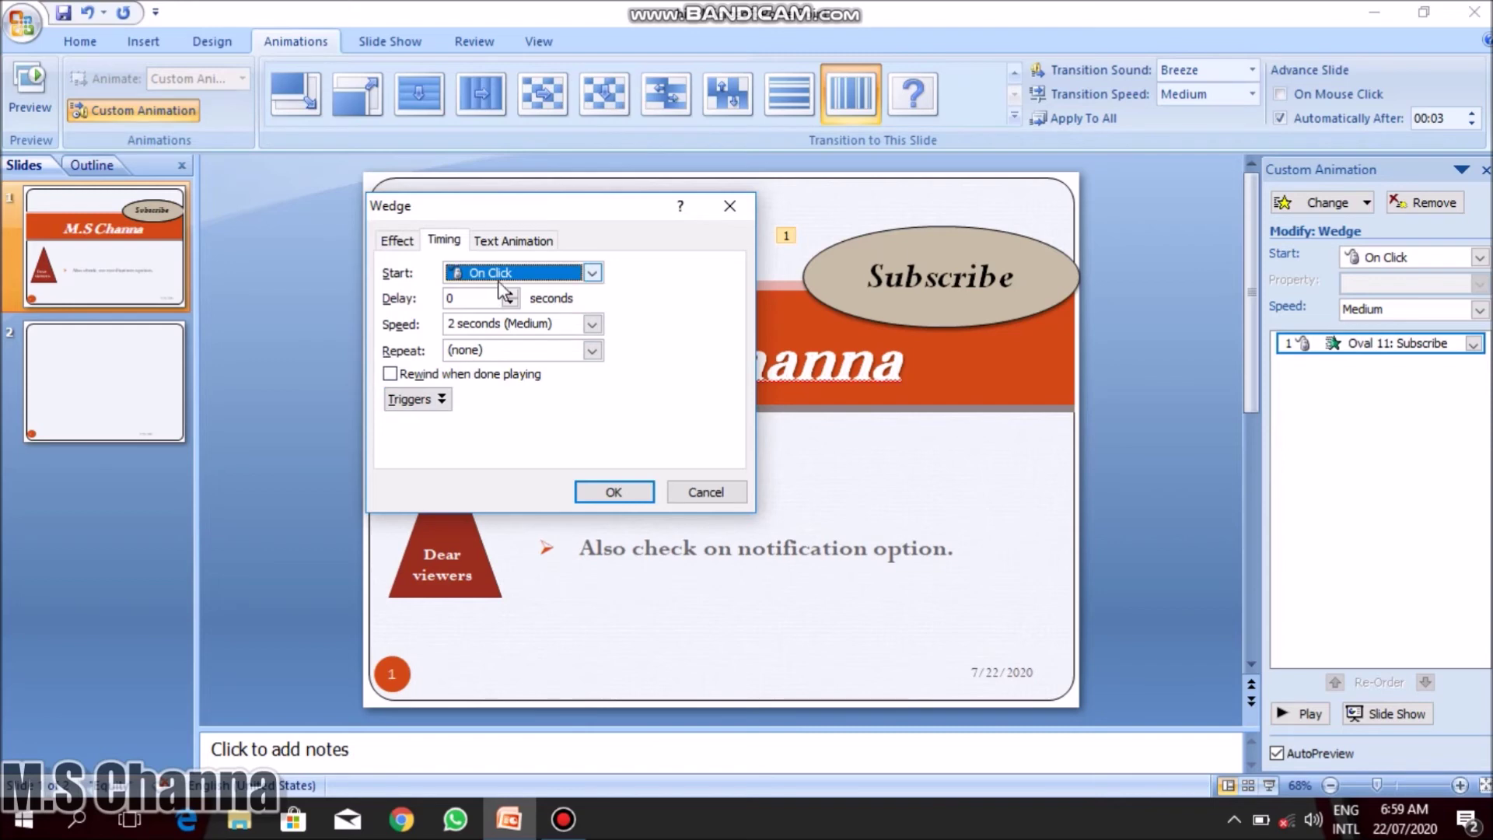
{"action": "left_click", "coordinate": [406, 241]}
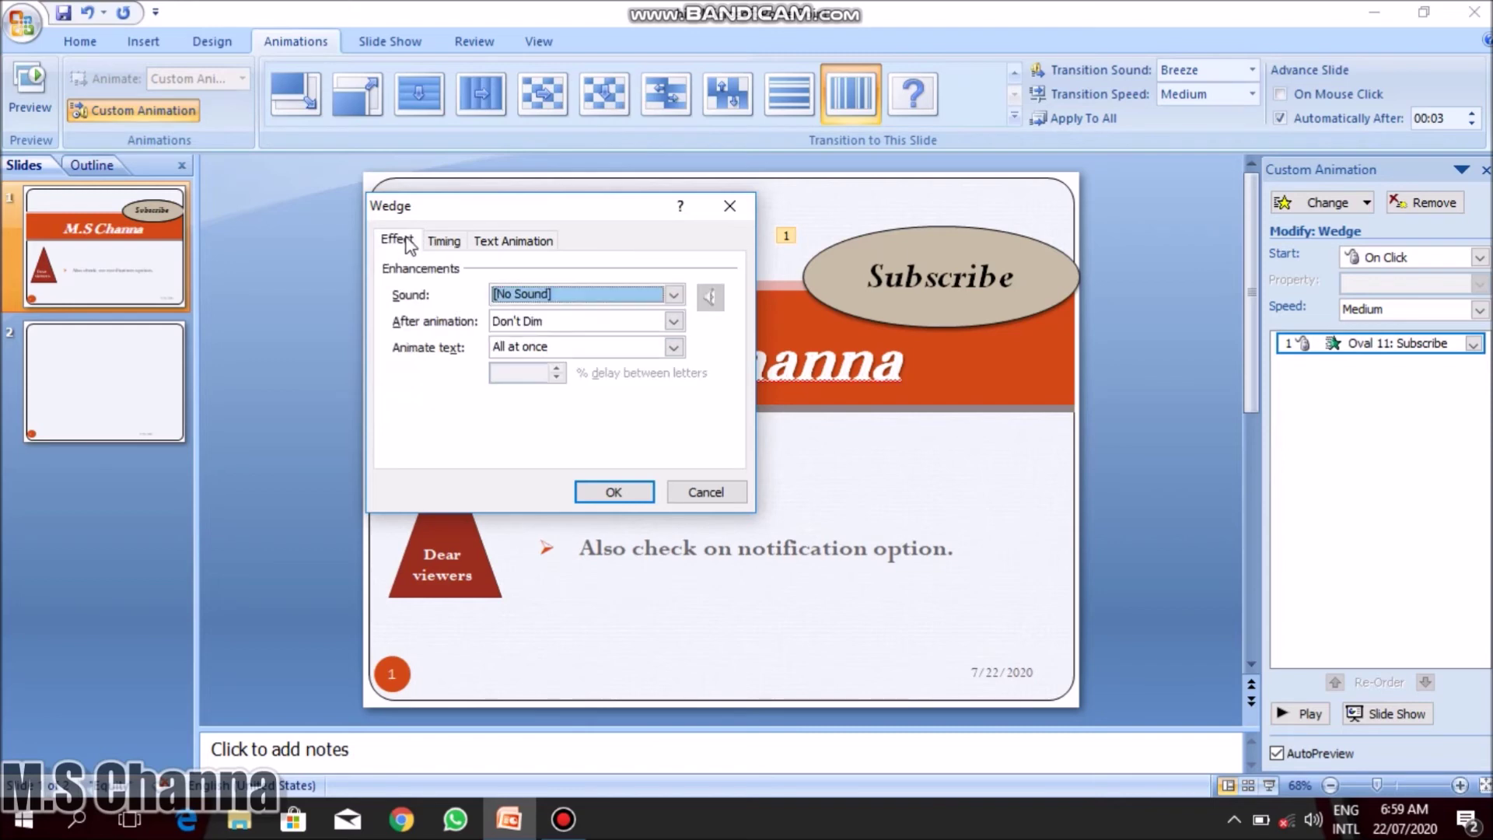
{"action": "left_click", "coordinate": [539, 319]}
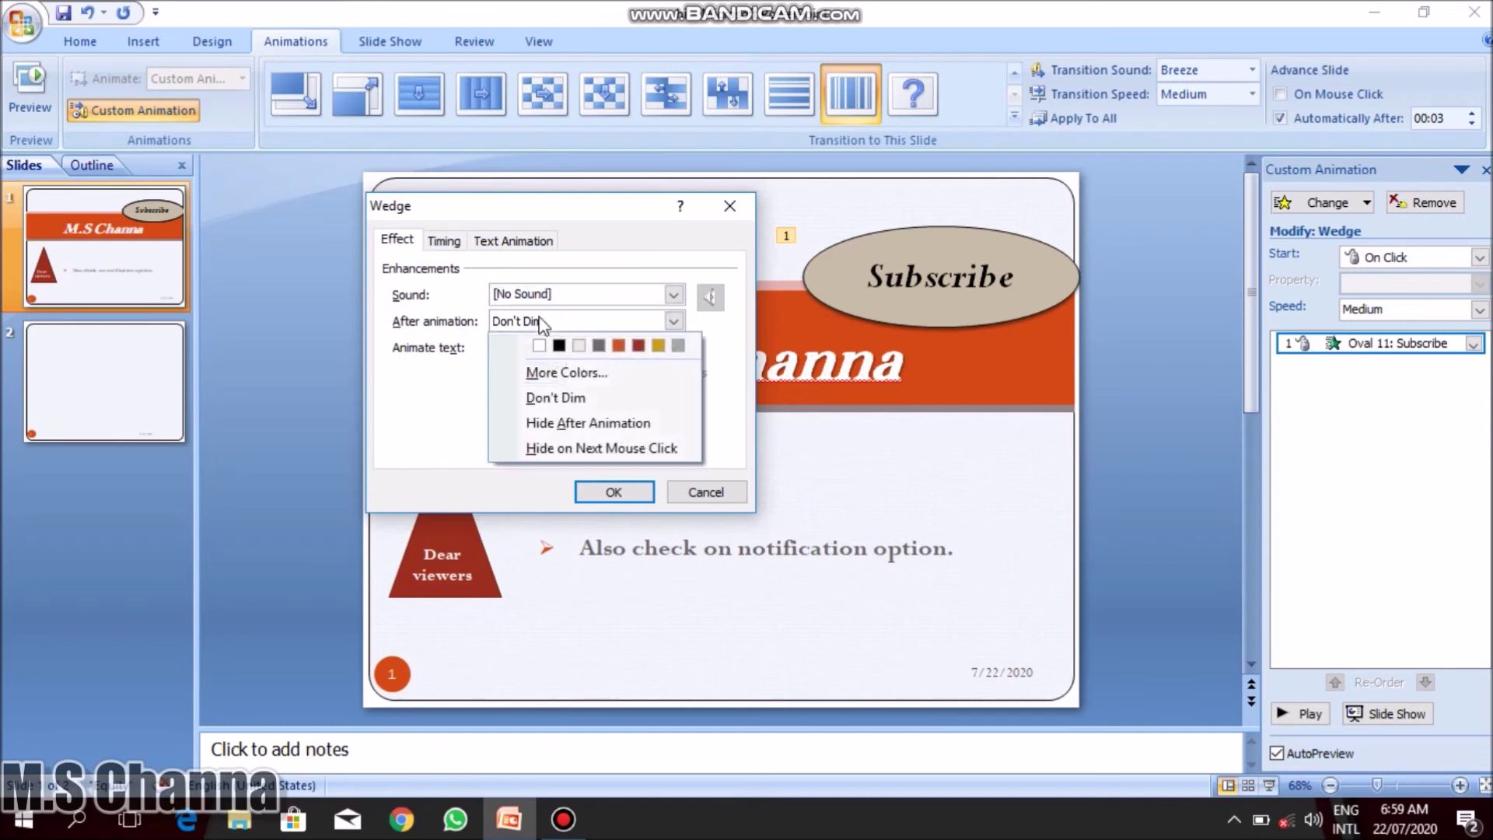
{"action": "left_click", "coordinate": [542, 322]}
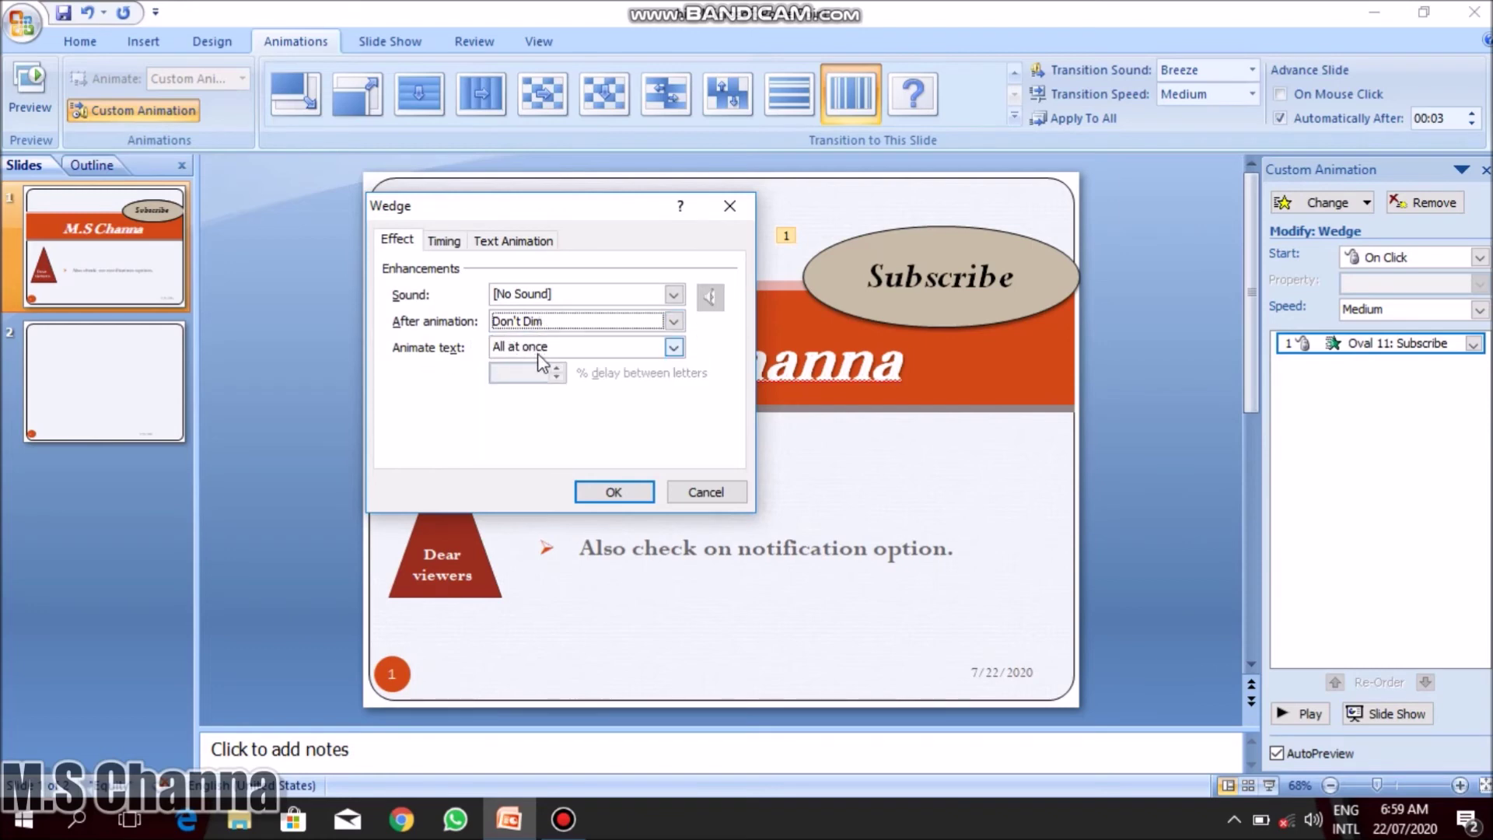
{"action": "left_click", "coordinate": [557, 361]}
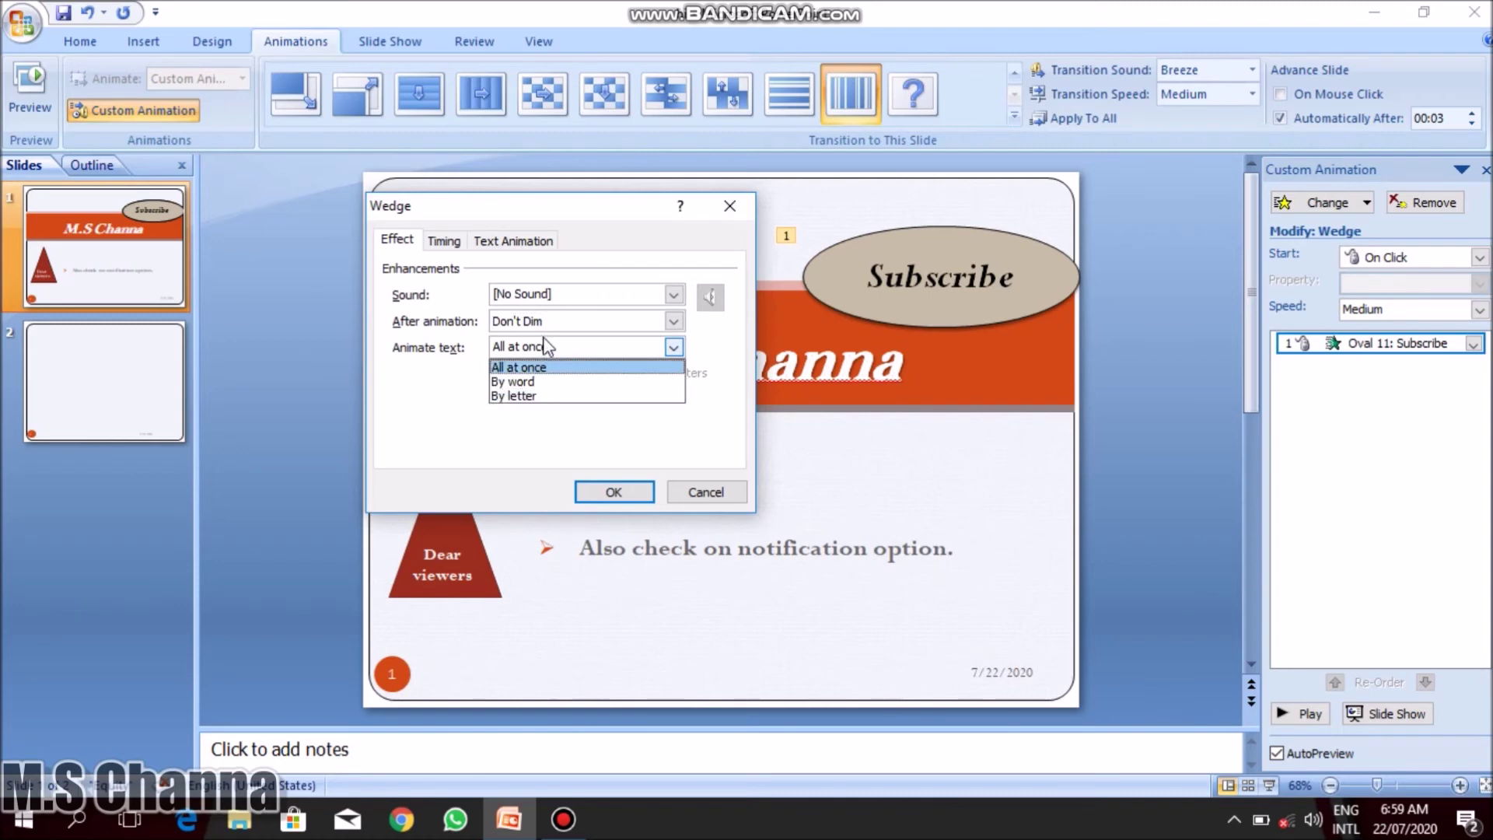
{"action": "left_click", "coordinate": [548, 346]}
{"action": "left_click", "coordinate": [614, 492]}
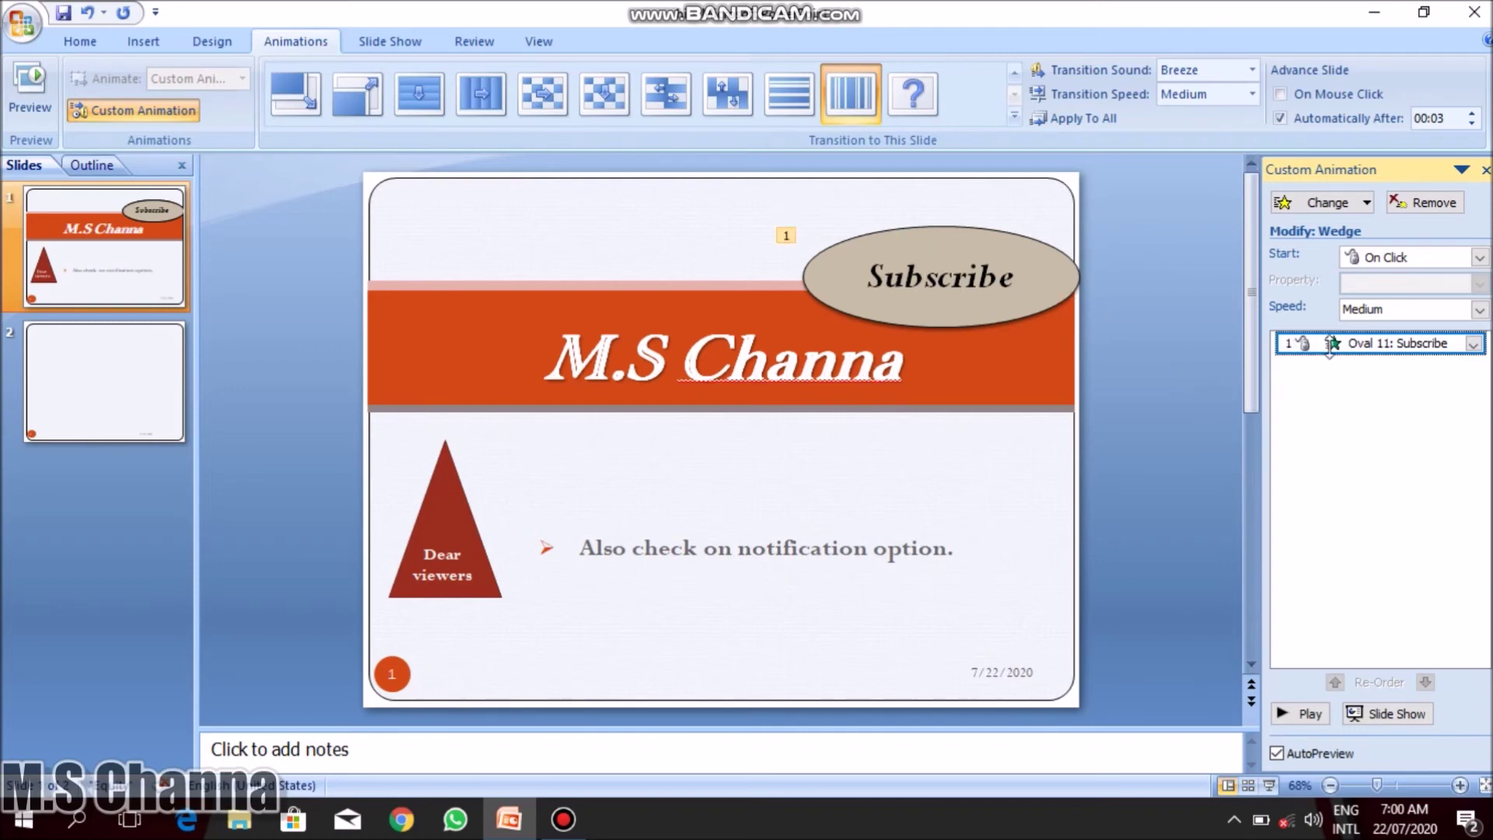
{"action": "left_click", "coordinate": [882, 253]}
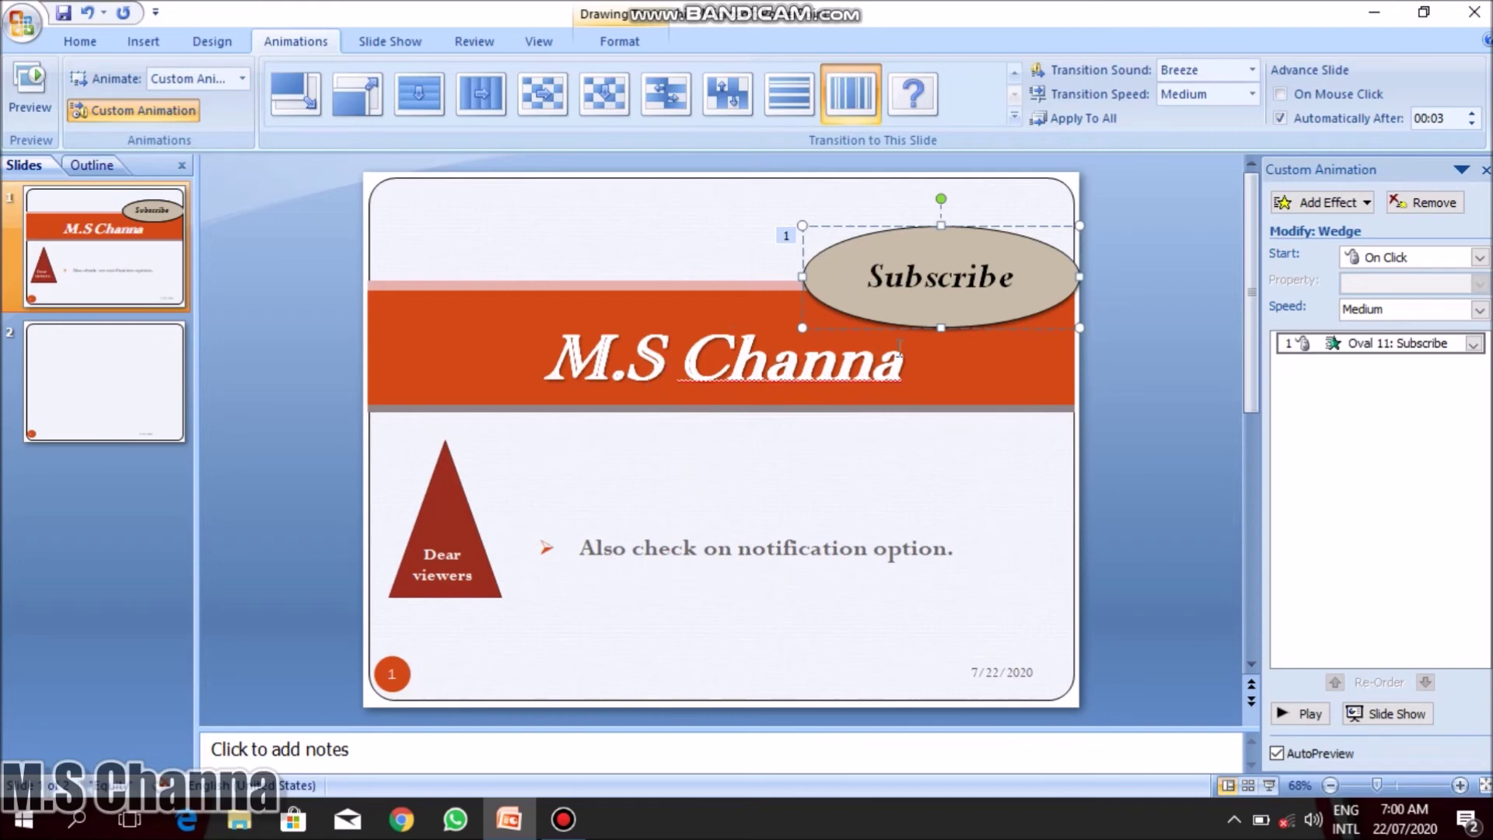
{"action": "left_click", "coordinate": [832, 330]}
{"action": "left_click", "coordinate": [822, 406]}
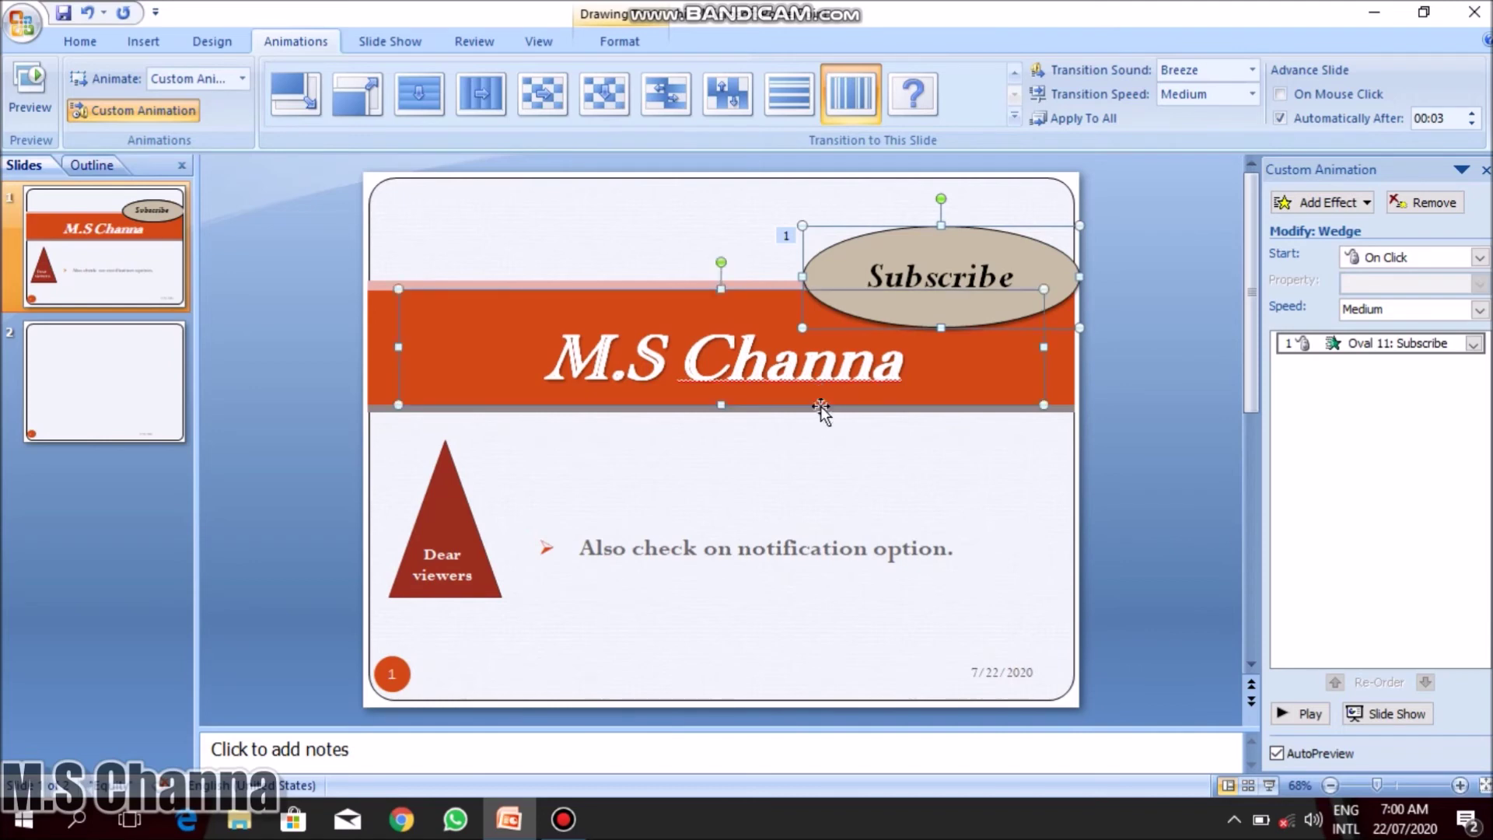
{"action": "left_click", "coordinate": [1342, 207]}
{"action": "mouse_move", "coordinate": [1297, 229]}
{"action": "left_click", "coordinate": [1297, 199]}
{"action": "left_click", "coordinate": [887, 509]}
{"action": "left_click", "coordinate": [946, 236]}
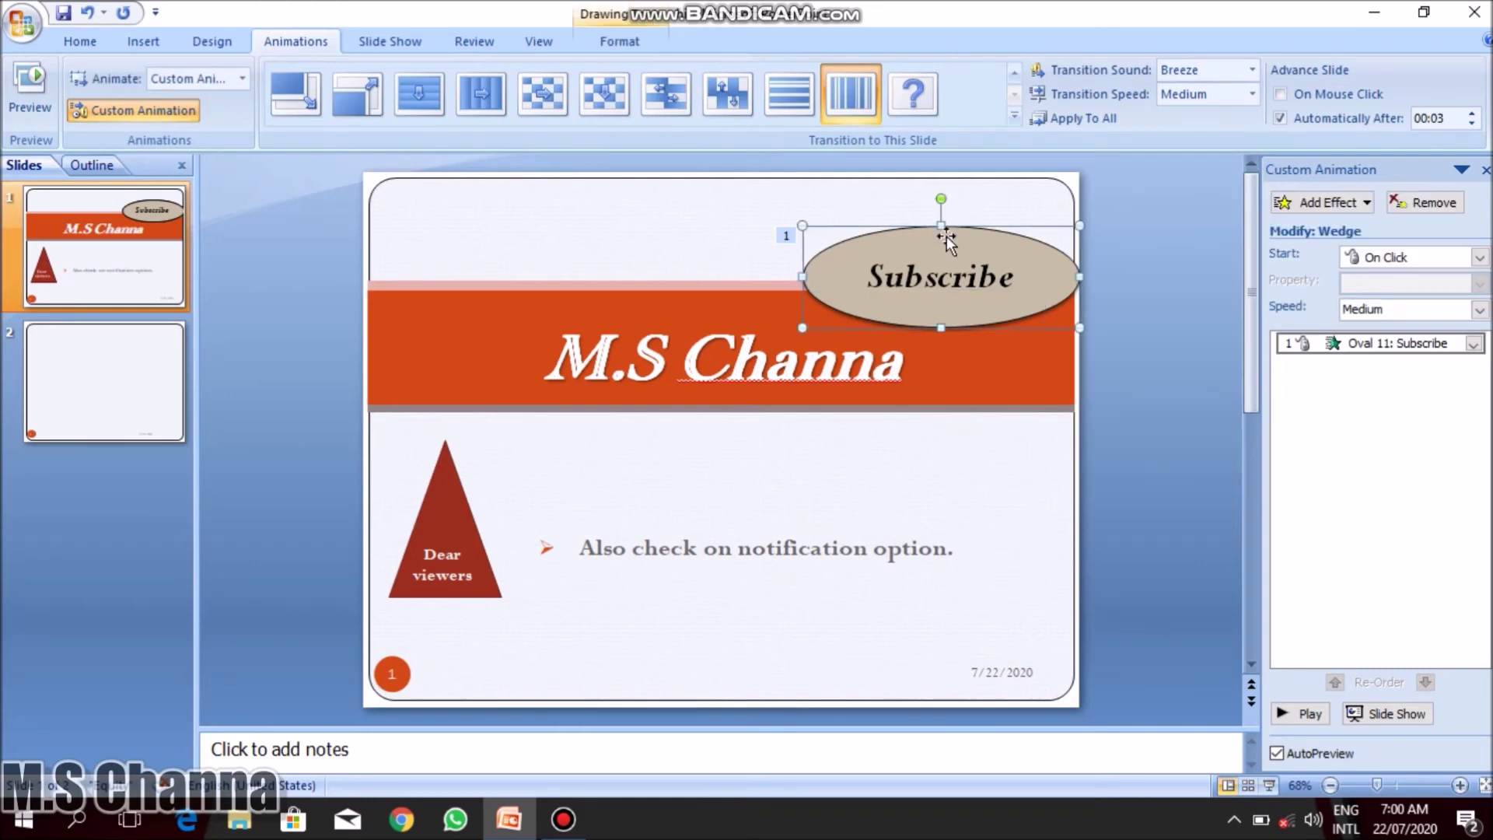
{"action": "left_click", "coordinate": [1325, 202]}
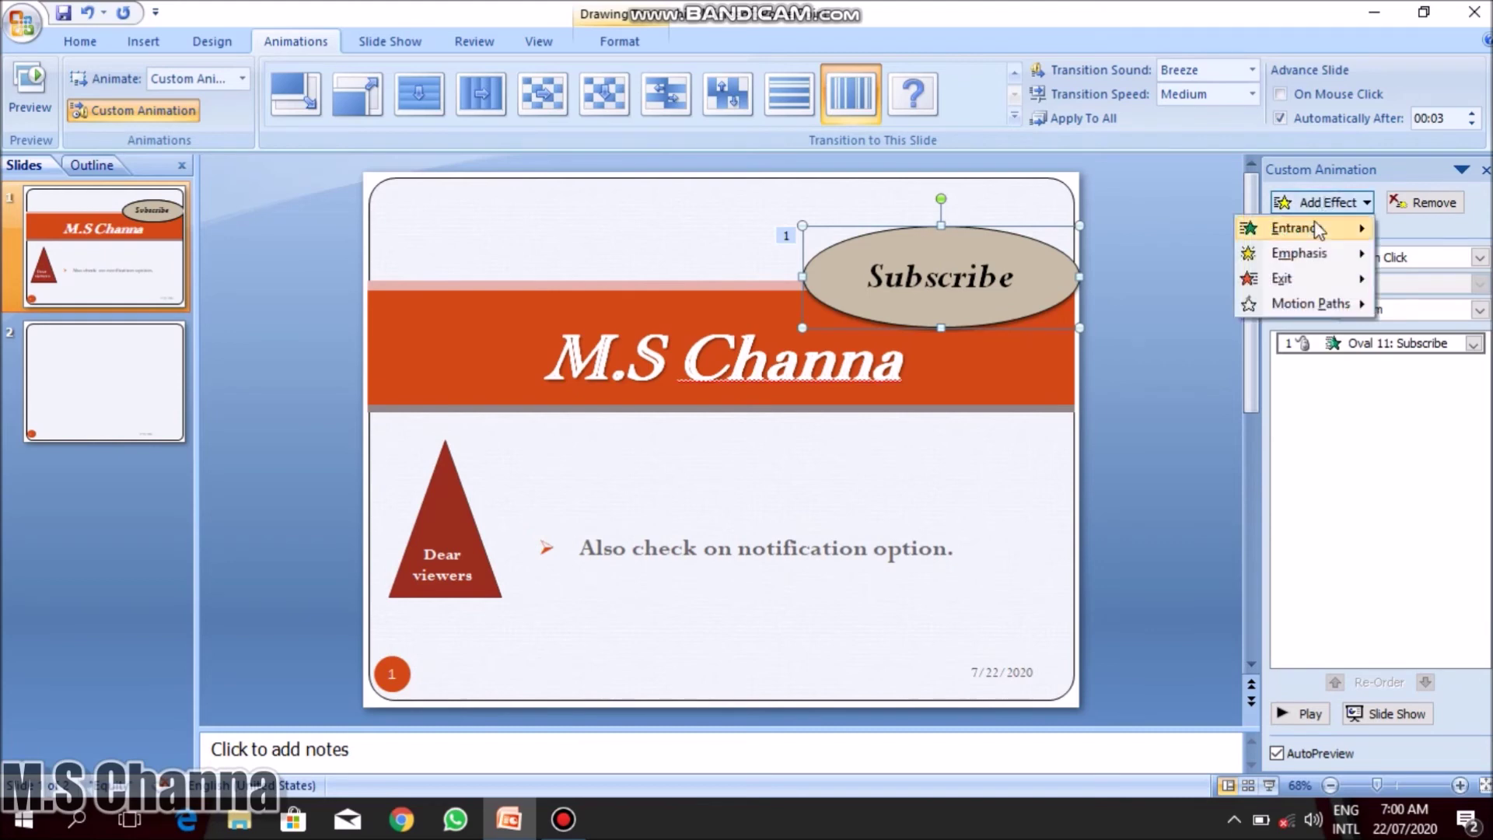
{"action": "mouse_move", "coordinate": [1297, 229]}
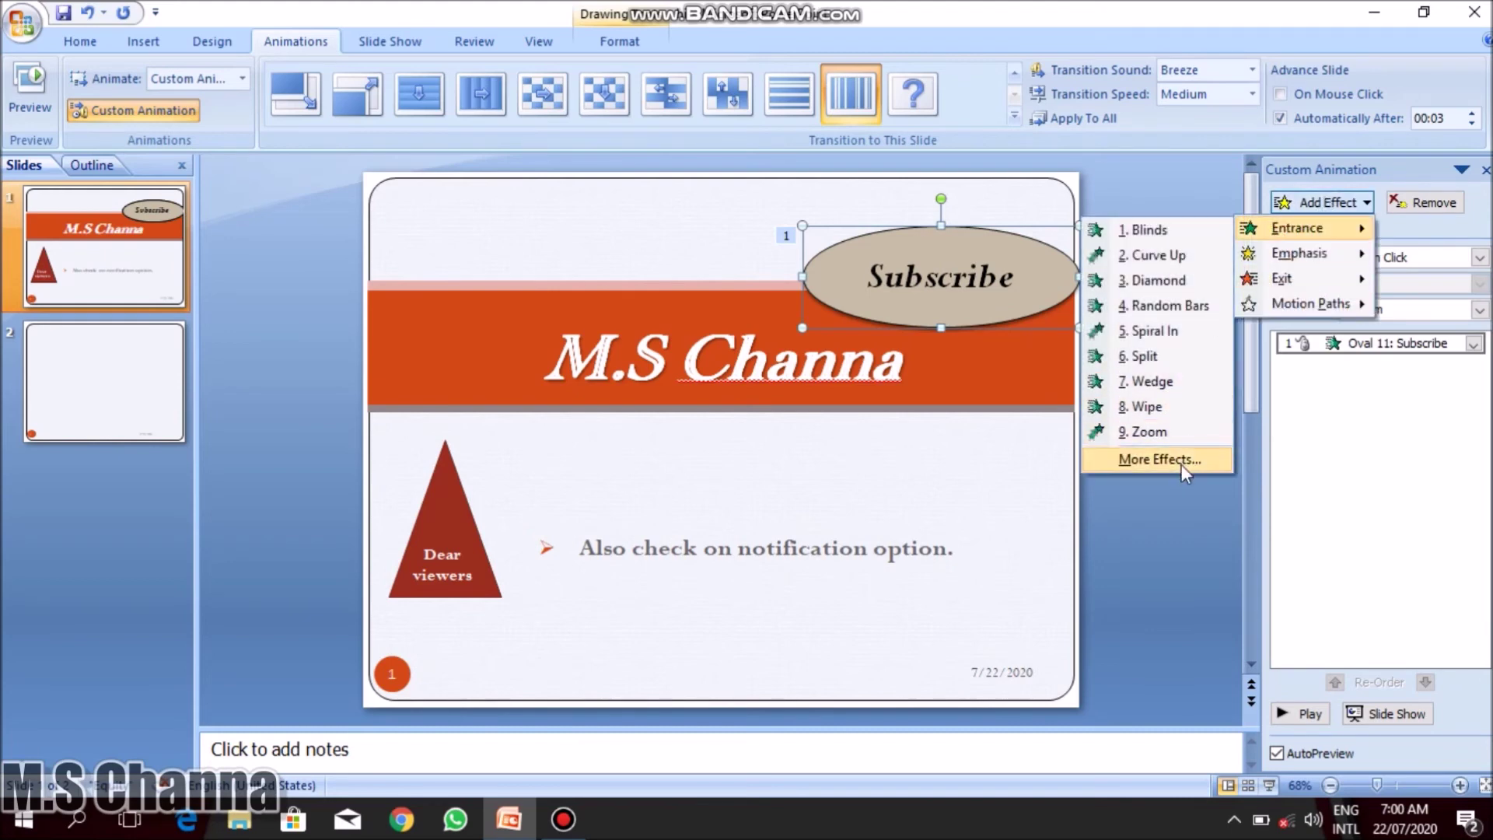
{"action": "left_click", "coordinate": [1173, 457]}
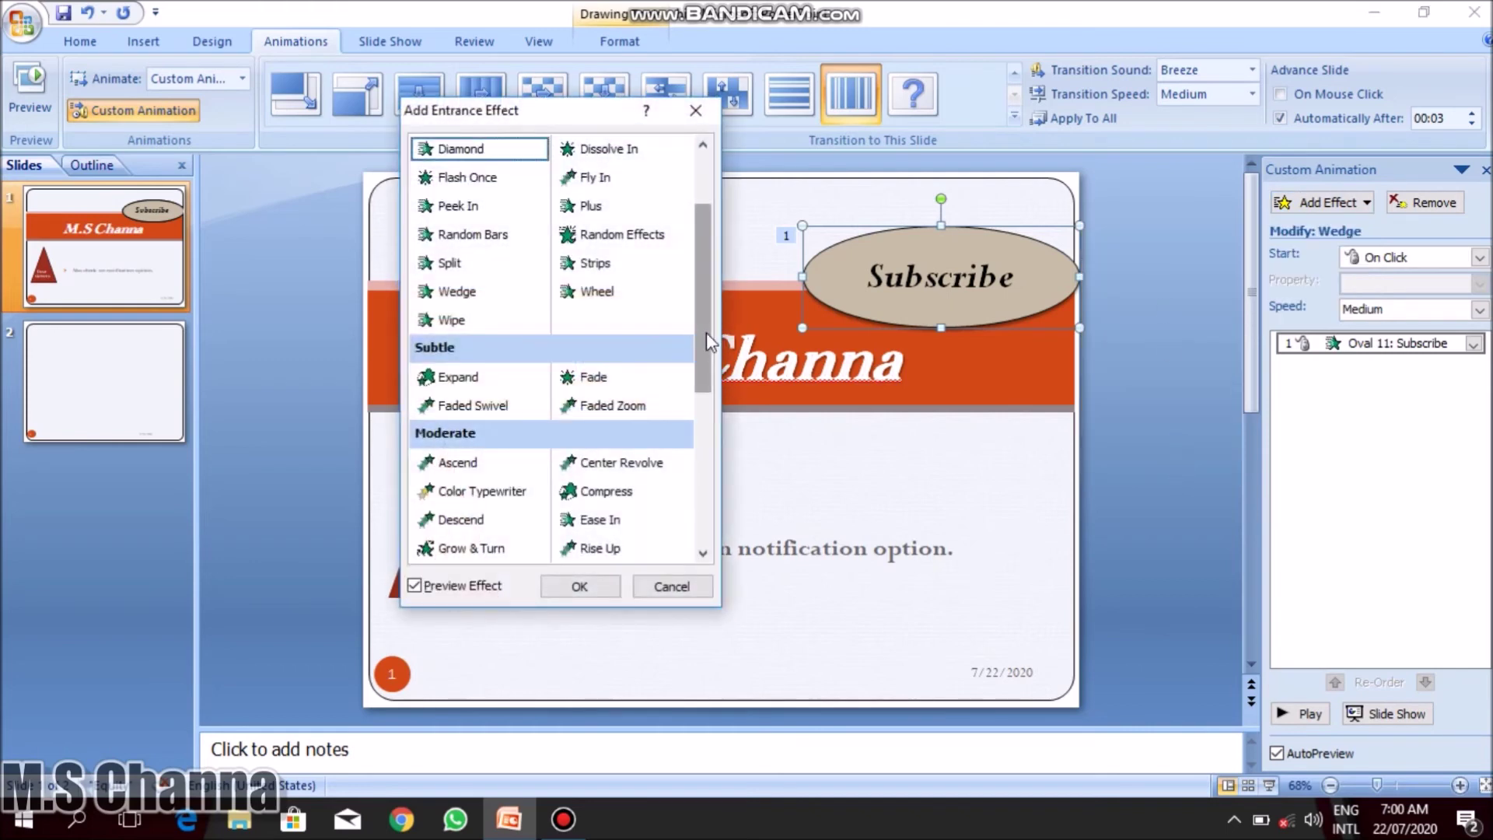
{"action": "right_click", "coordinate": [703, 409]}
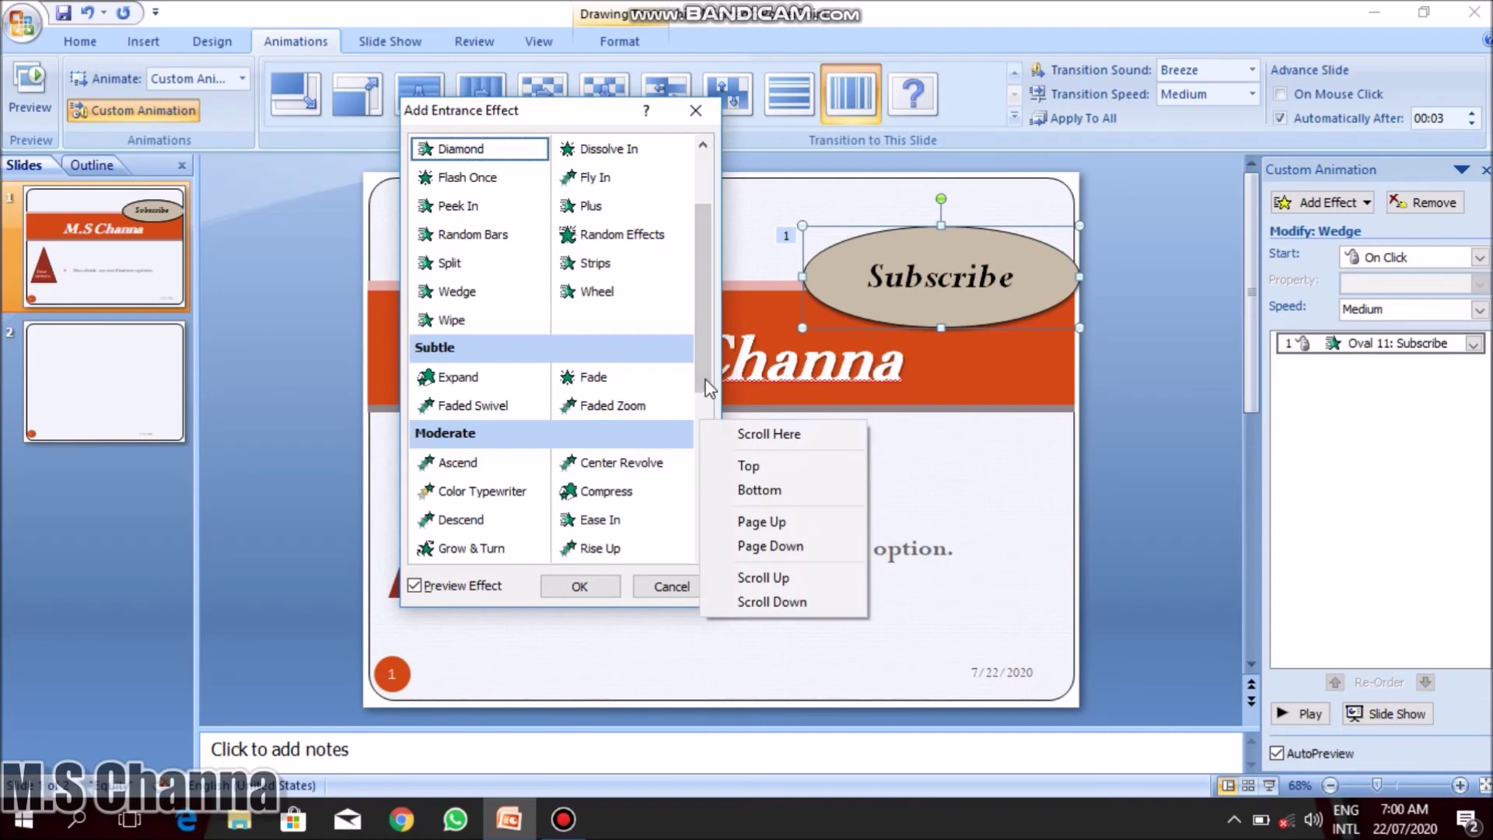
{"action": "left_click", "coordinate": [703, 409]}
{"action": "left_click_drag", "start_coordinate": [704, 409], "coordinate": [704, 490]}
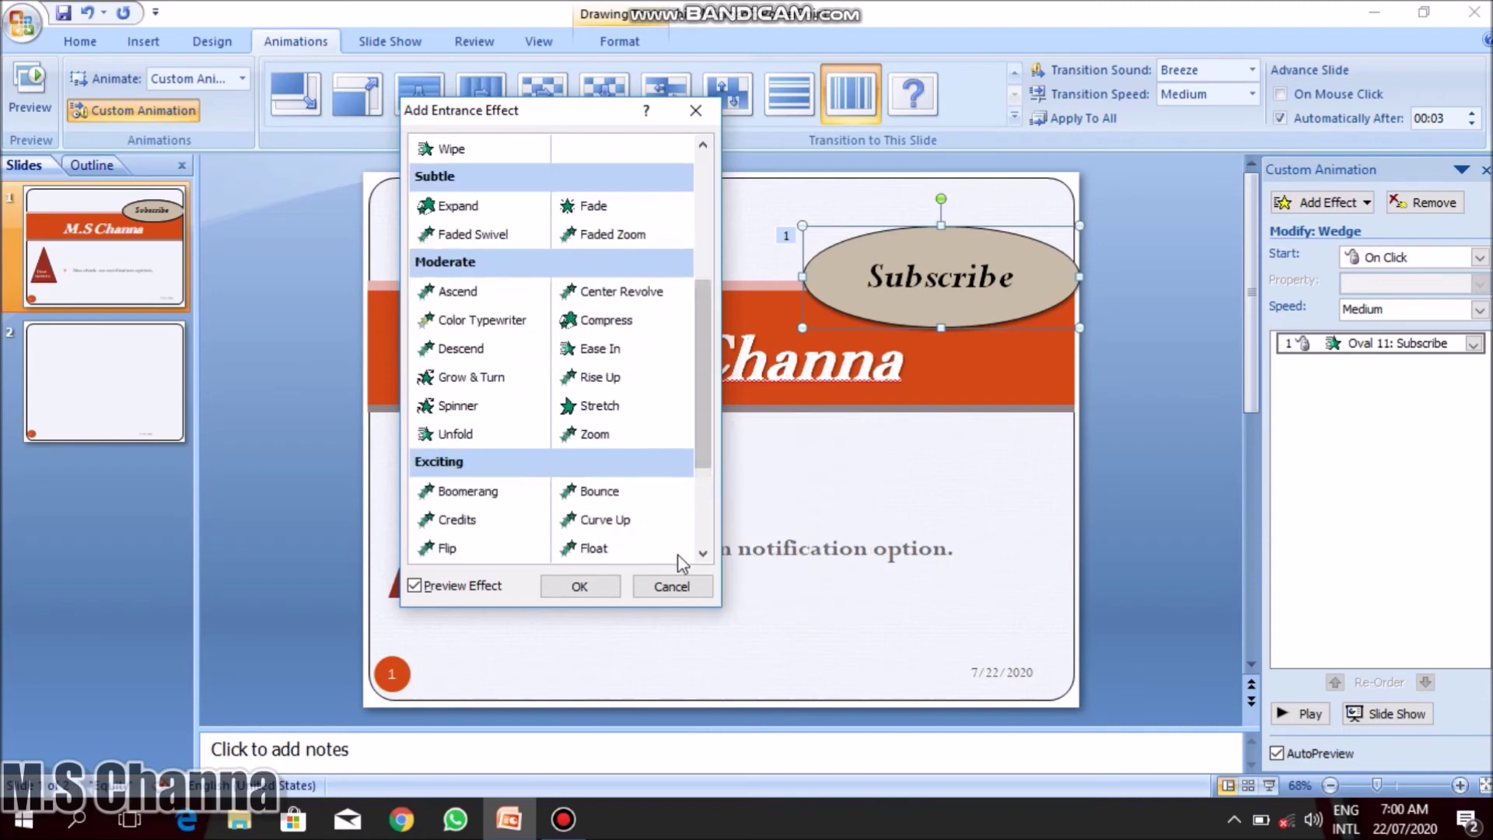
{"action": "left_click", "coordinate": [672, 587]}
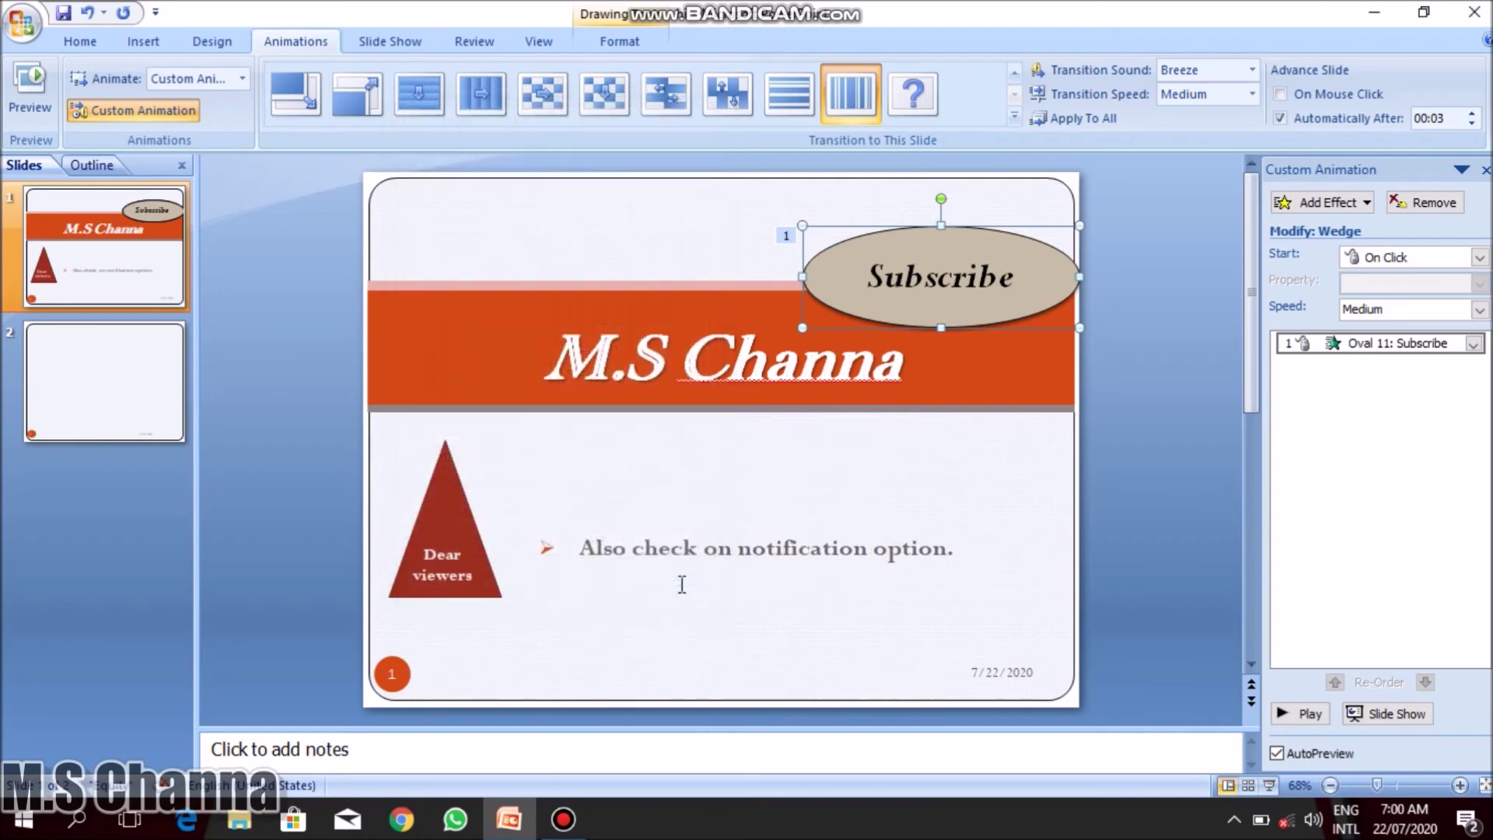
{"action": "left_click", "coordinate": [1480, 260]}
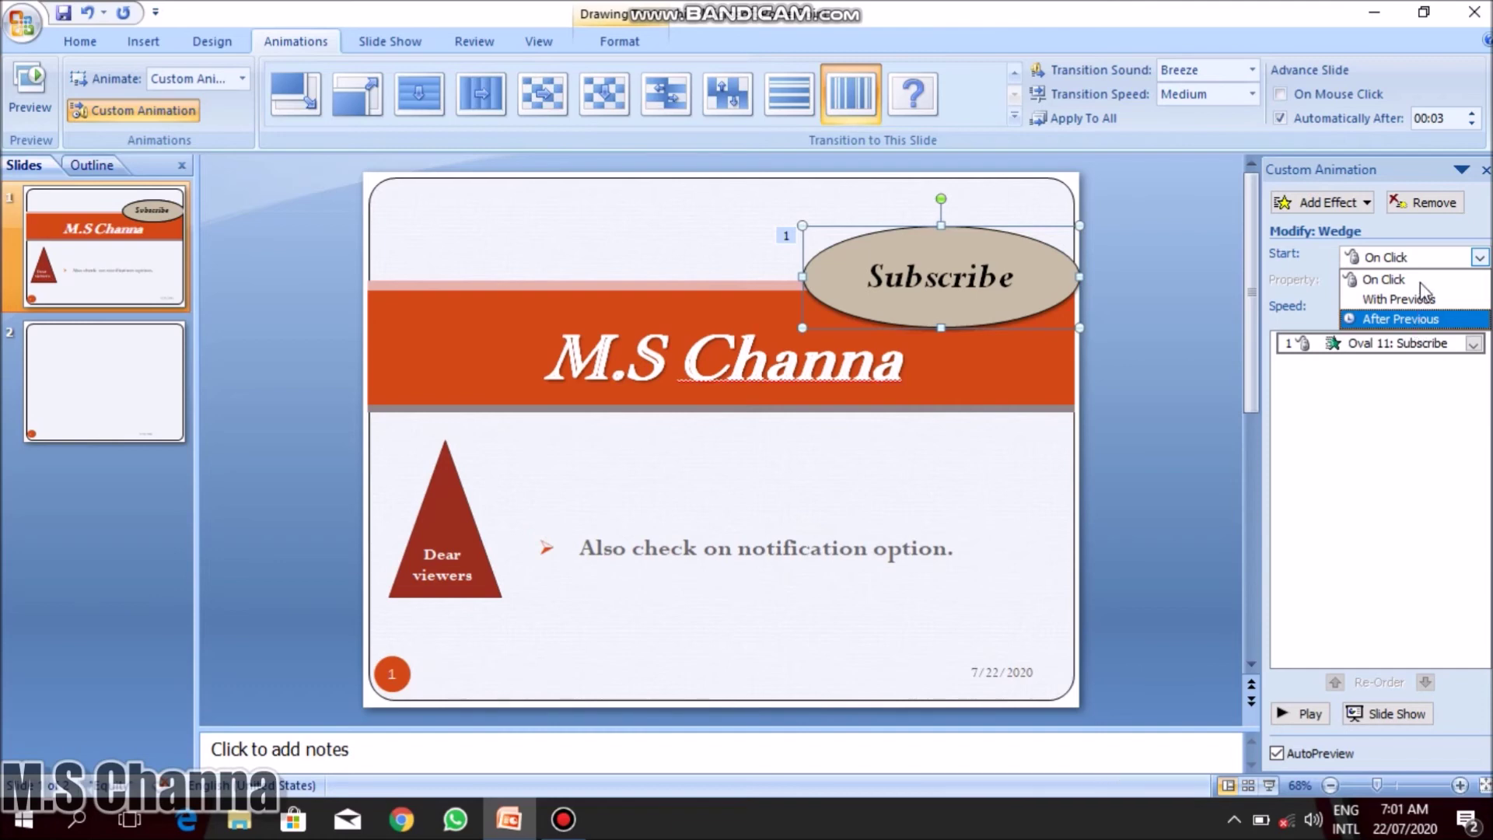
{"action": "left_click", "coordinate": [1467, 232]}
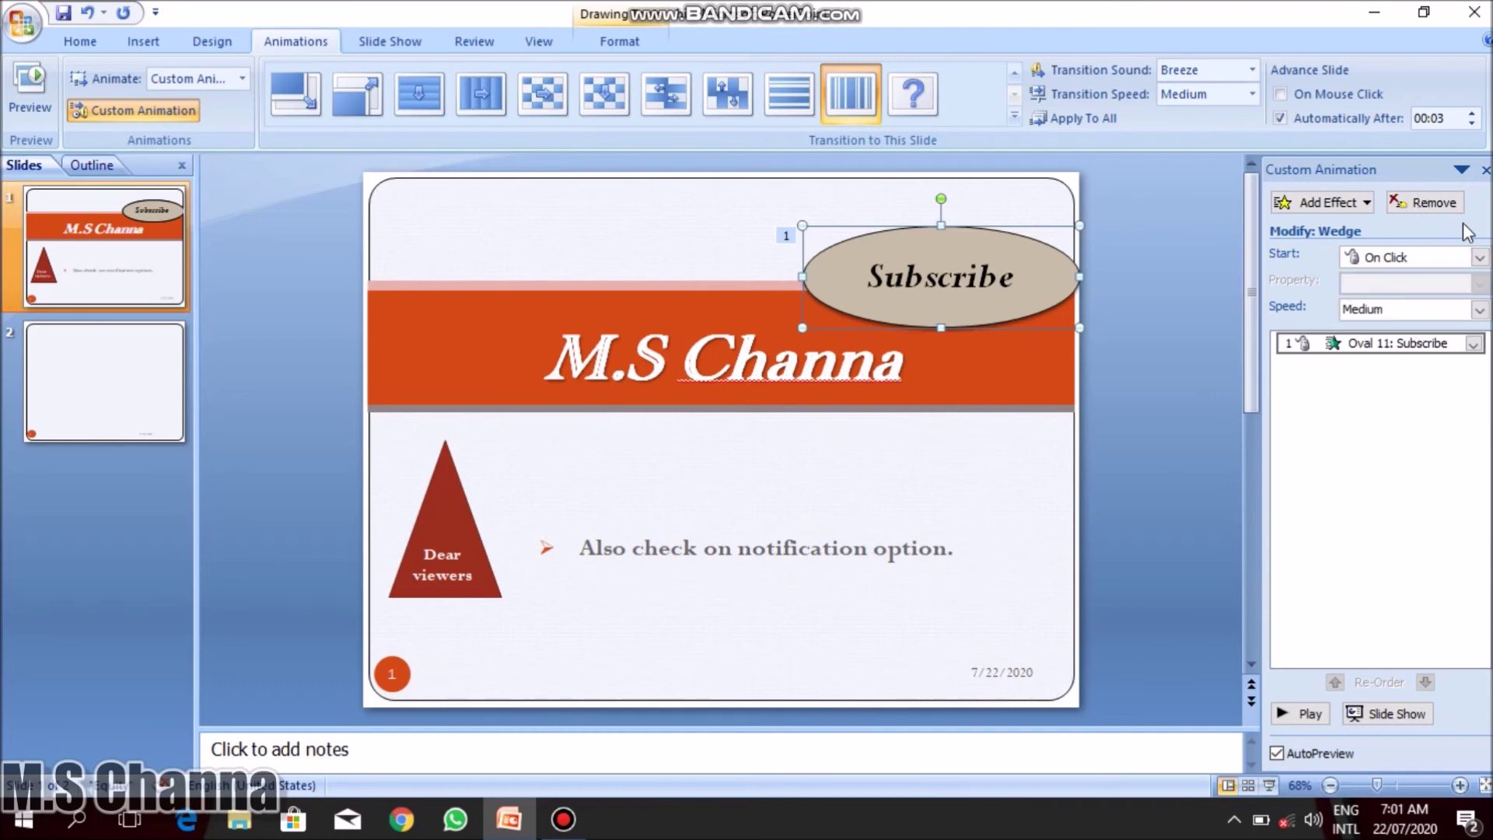
Remove the oval's Wedge animation and apply an Ease In entrance effect instead.
{"action": "left_click", "coordinate": [1370, 311]}
{"action": "left_click", "coordinate": [1369, 315]}
{"action": "left_click", "coordinate": [1353, 343]}
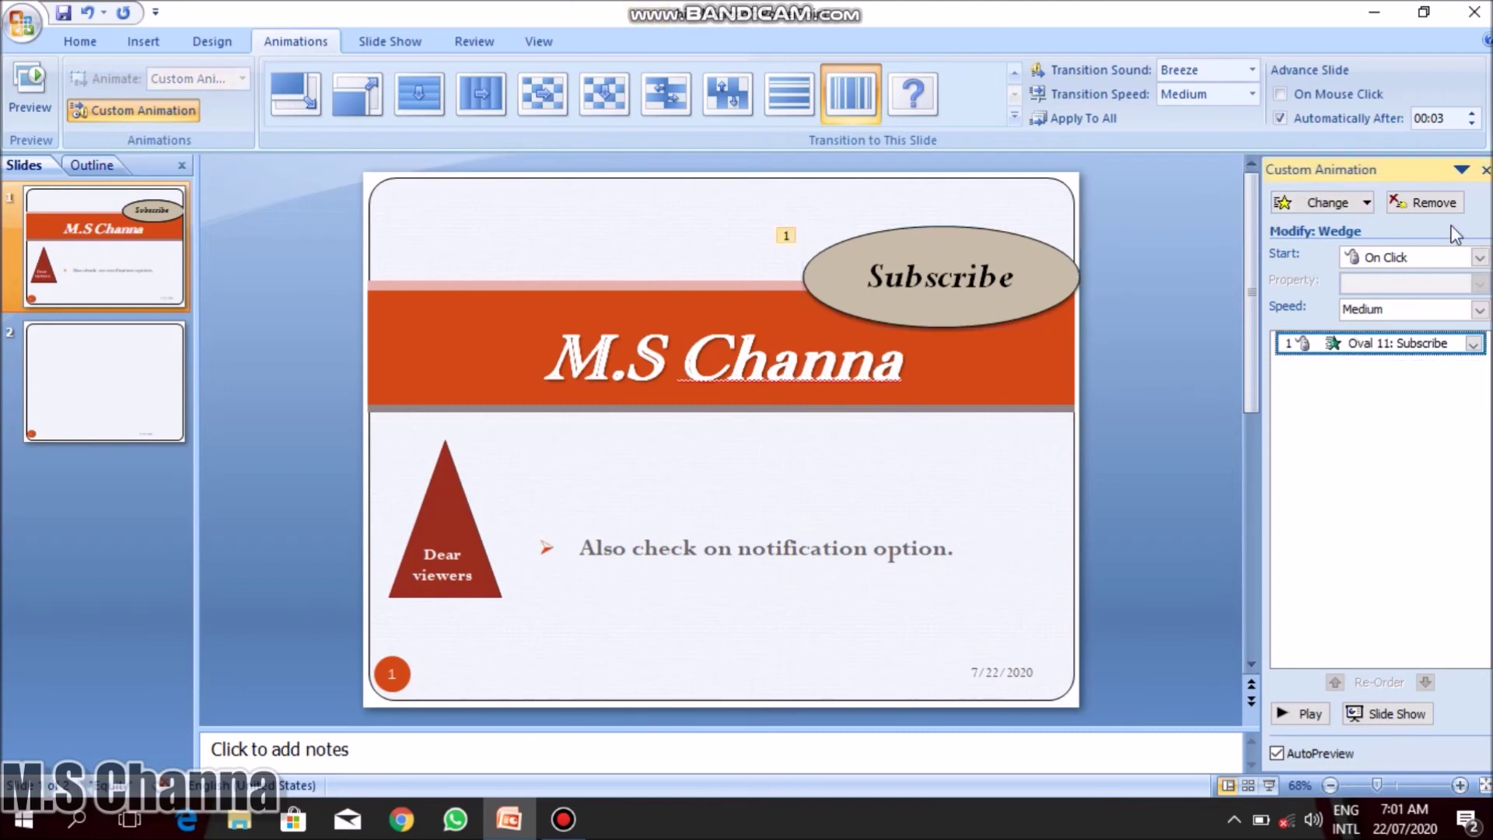
{"action": "left_click", "coordinate": [1448, 204]}
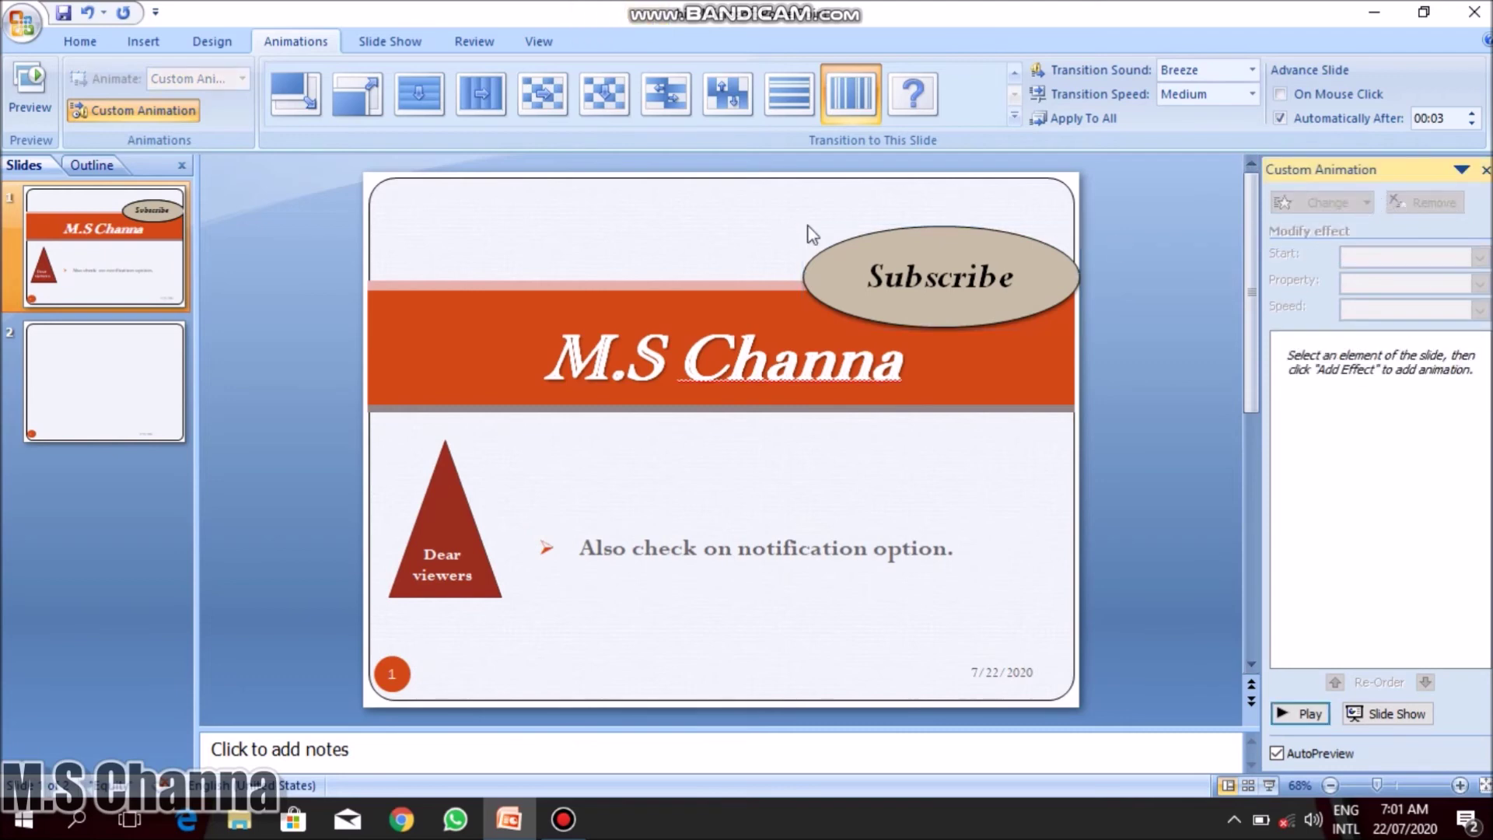
{"action": "left_click_drag", "start_coordinate": [877, 268], "coordinate": [1150, 289]}
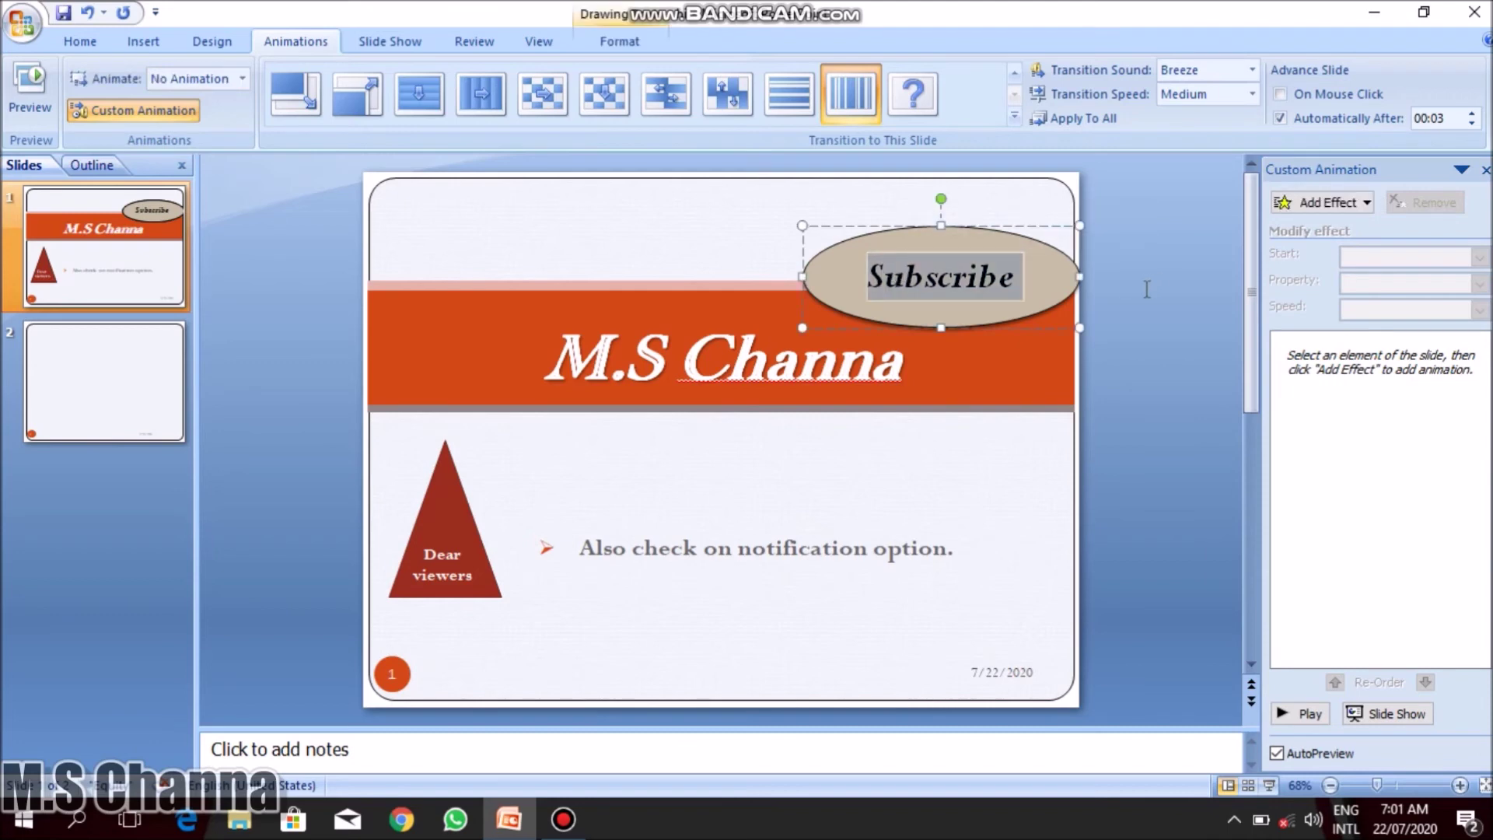
{"action": "left_click", "coordinate": [1297, 203]}
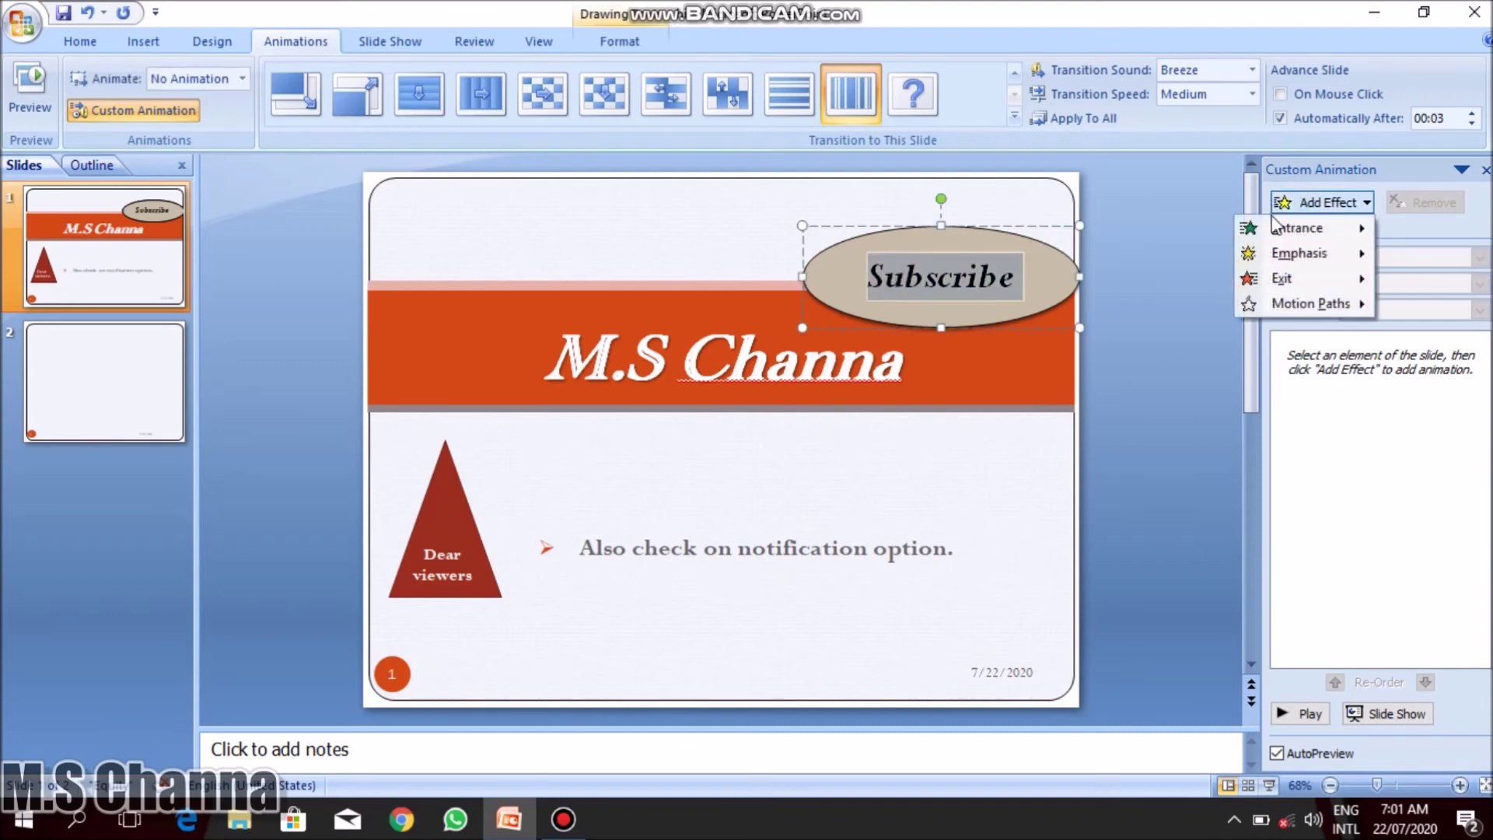
{"action": "mouse_move", "coordinate": [1297, 228]}
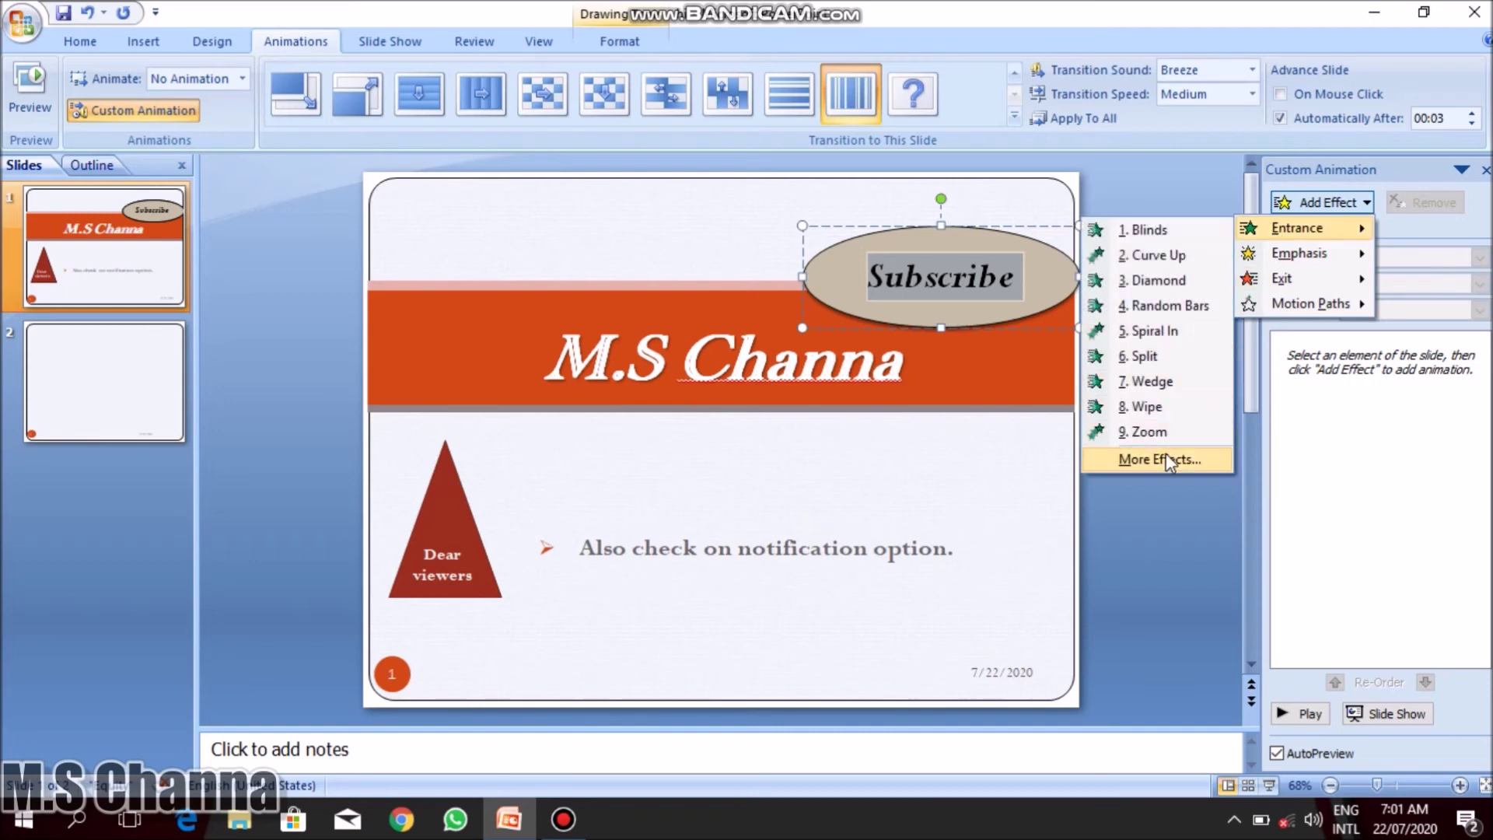
{"action": "left_click", "coordinate": [1166, 457]}
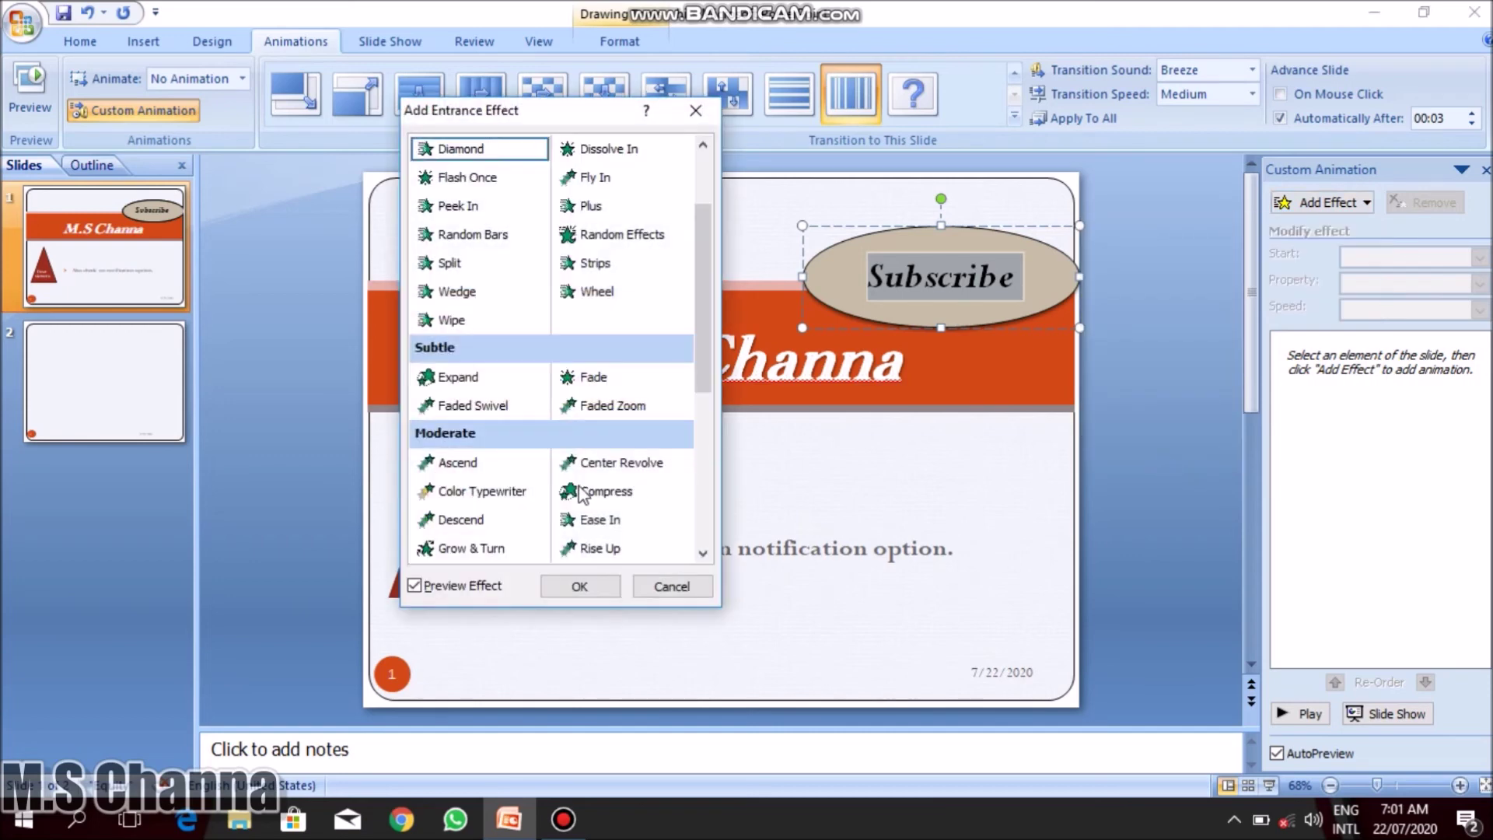
{"action": "left_click", "coordinate": [589, 519]}
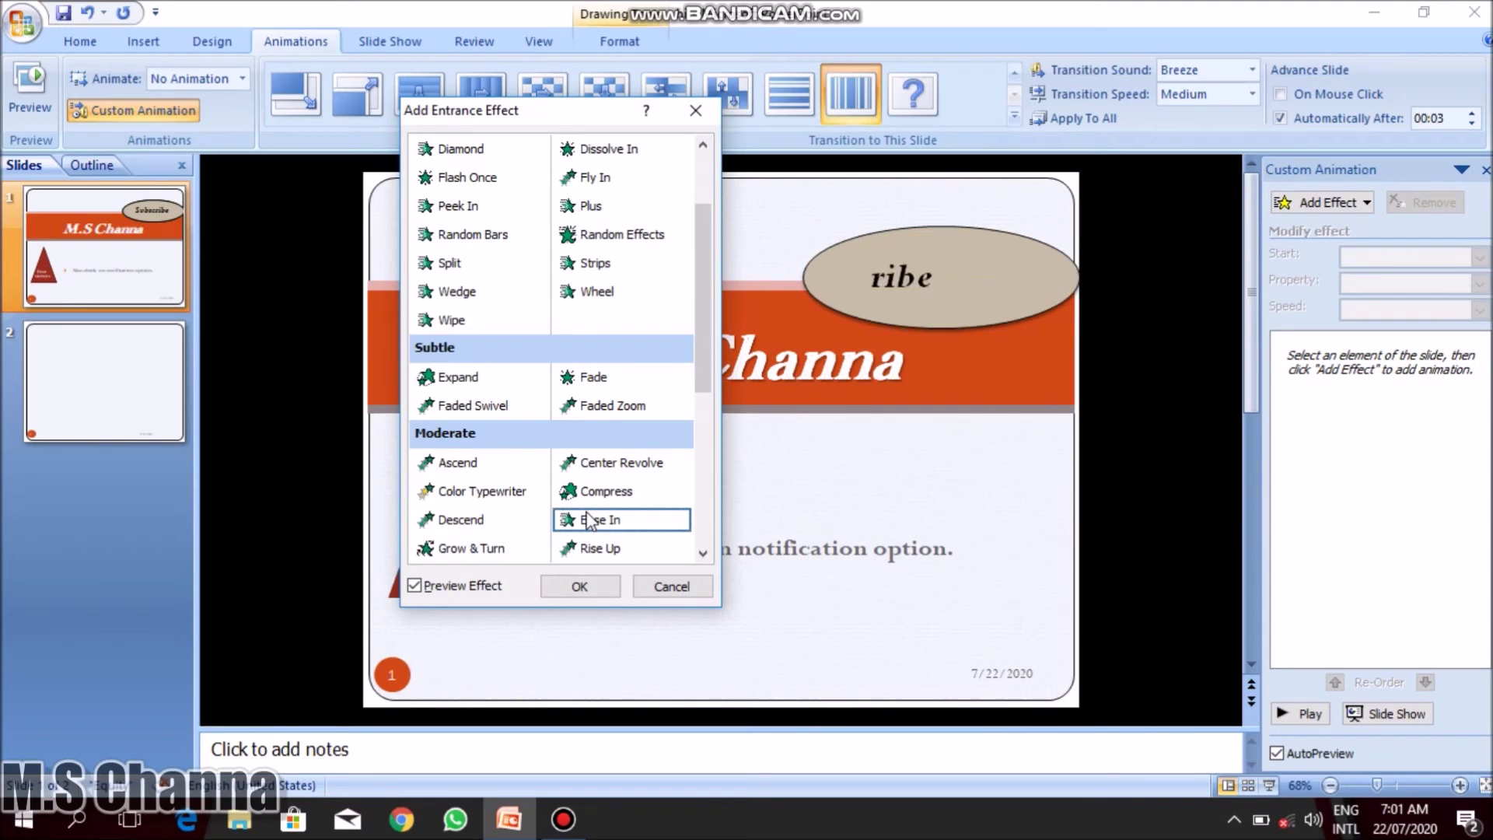
{"action": "left_click", "coordinate": [574, 585]}
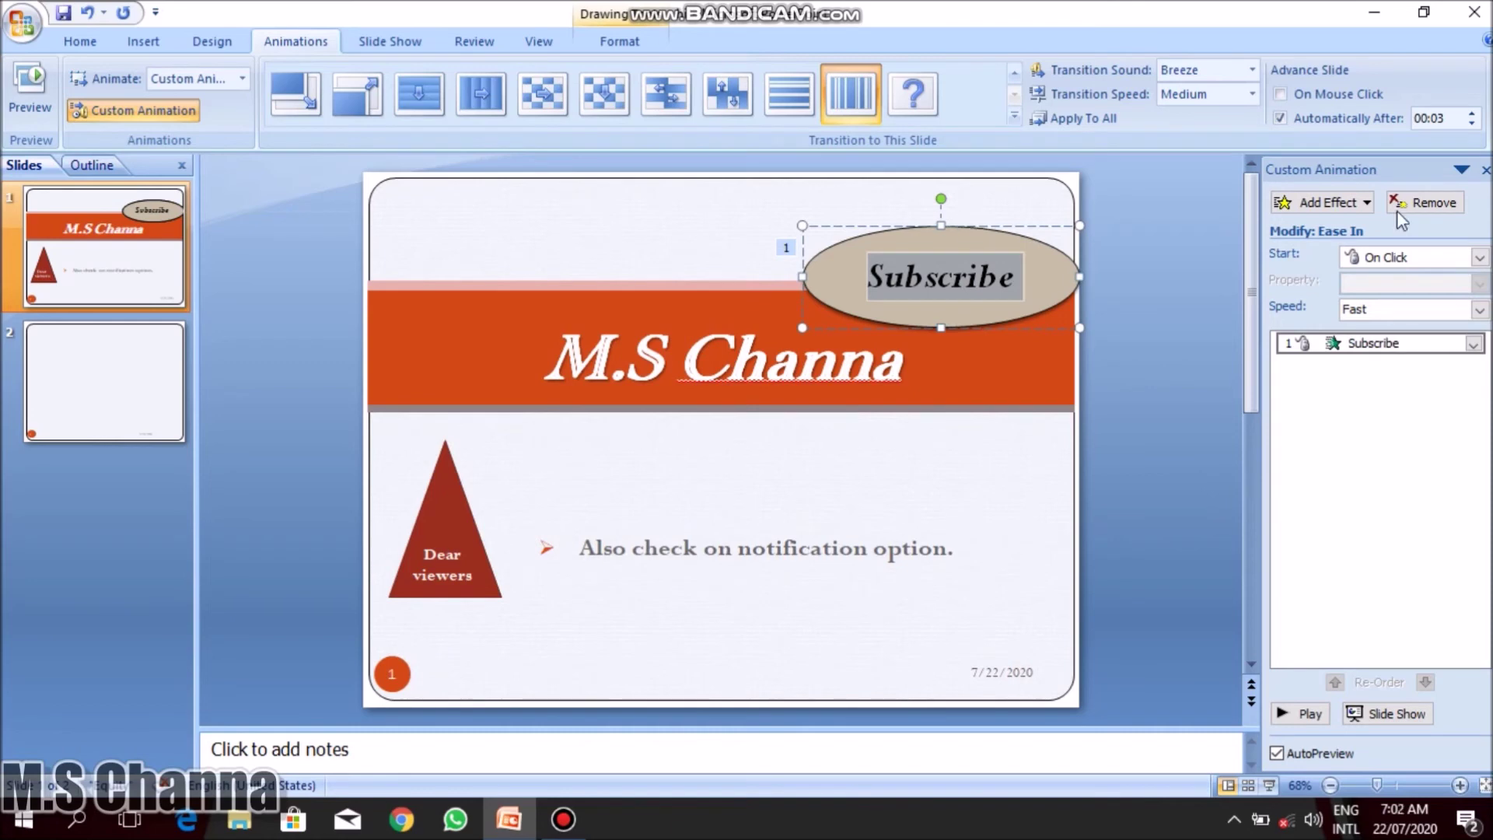
Add a Random Bars entrance, delete the old Ease In animation, and play the slide's animation.
{"action": "left_click", "coordinate": [1328, 202]}
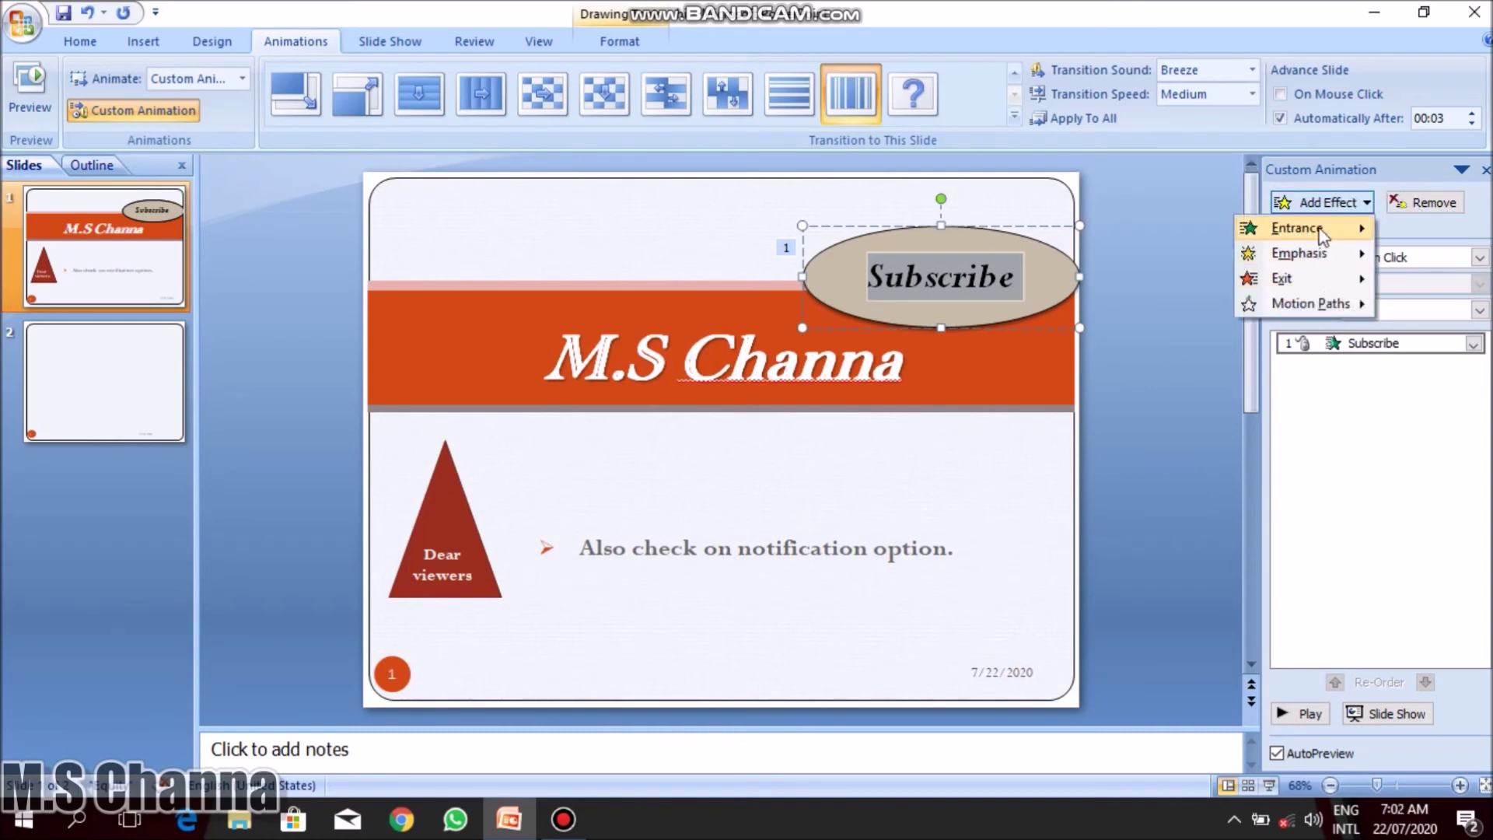
{"action": "mouse_move", "coordinate": [1297, 227]}
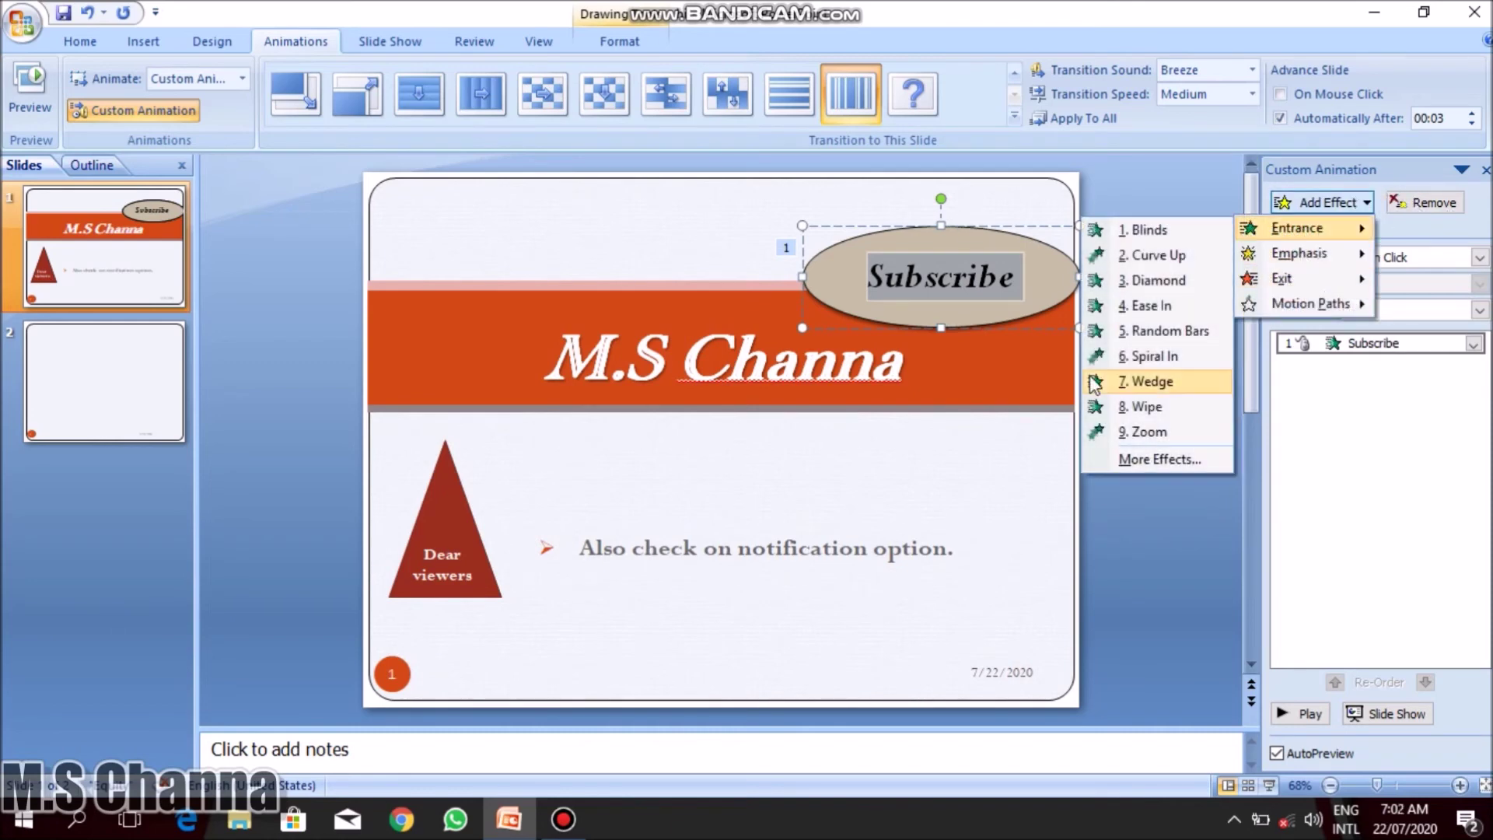
{"action": "left_click", "coordinate": [1153, 457]}
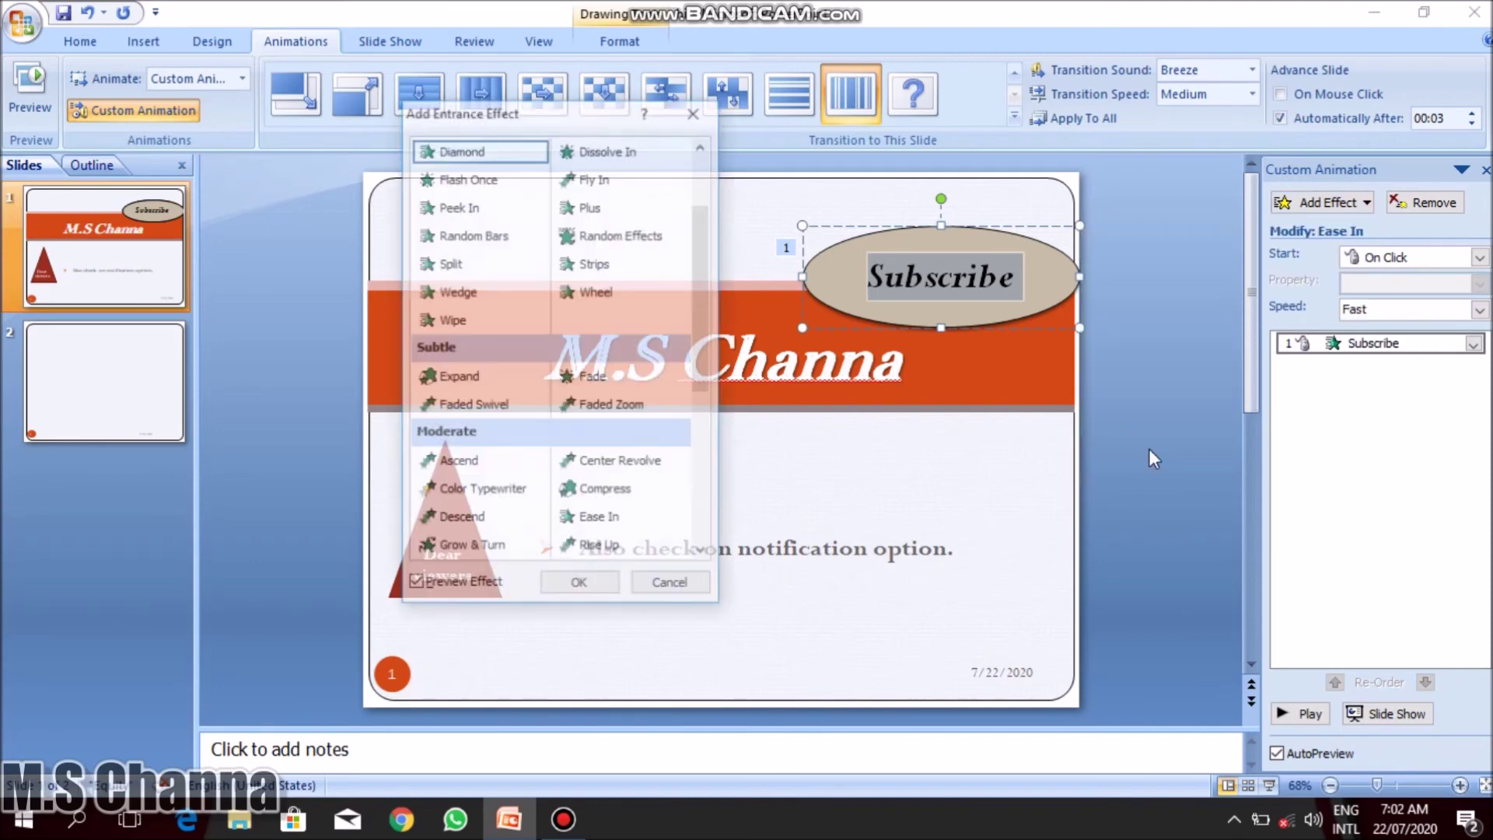
{"action": "scroll", "coordinate": [698, 326], "scroll_direction": "down", "scroll_amount": 4}
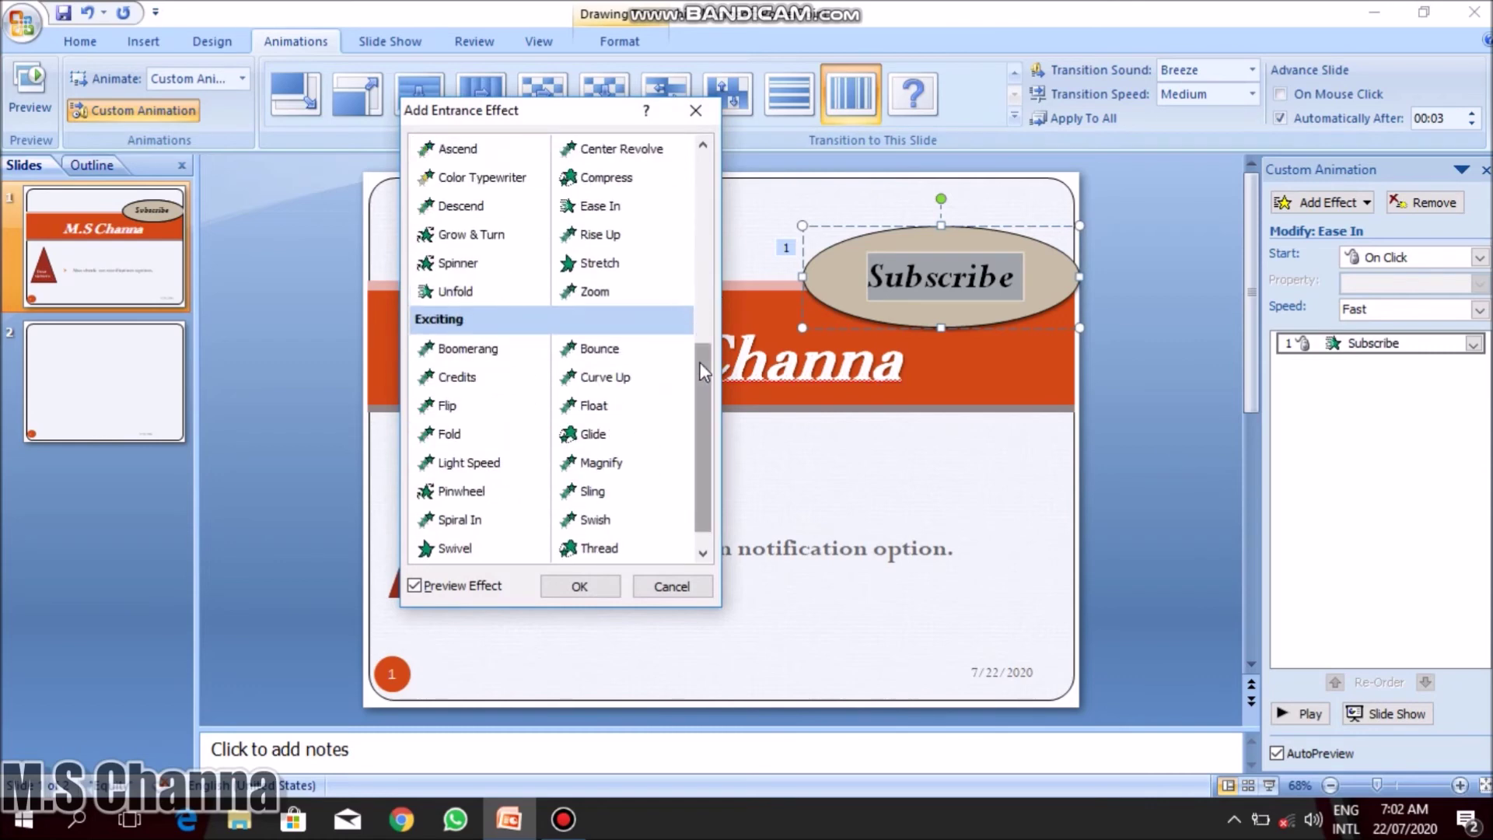
{"action": "scroll", "coordinate": [699, 362], "scroll_direction": "up", "scroll_amount": 2}
{"action": "scroll", "coordinate": [698, 362], "scroll_direction": "up", "scroll_amount": 2}
{"action": "double_click", "coordinate": [444, 236]}
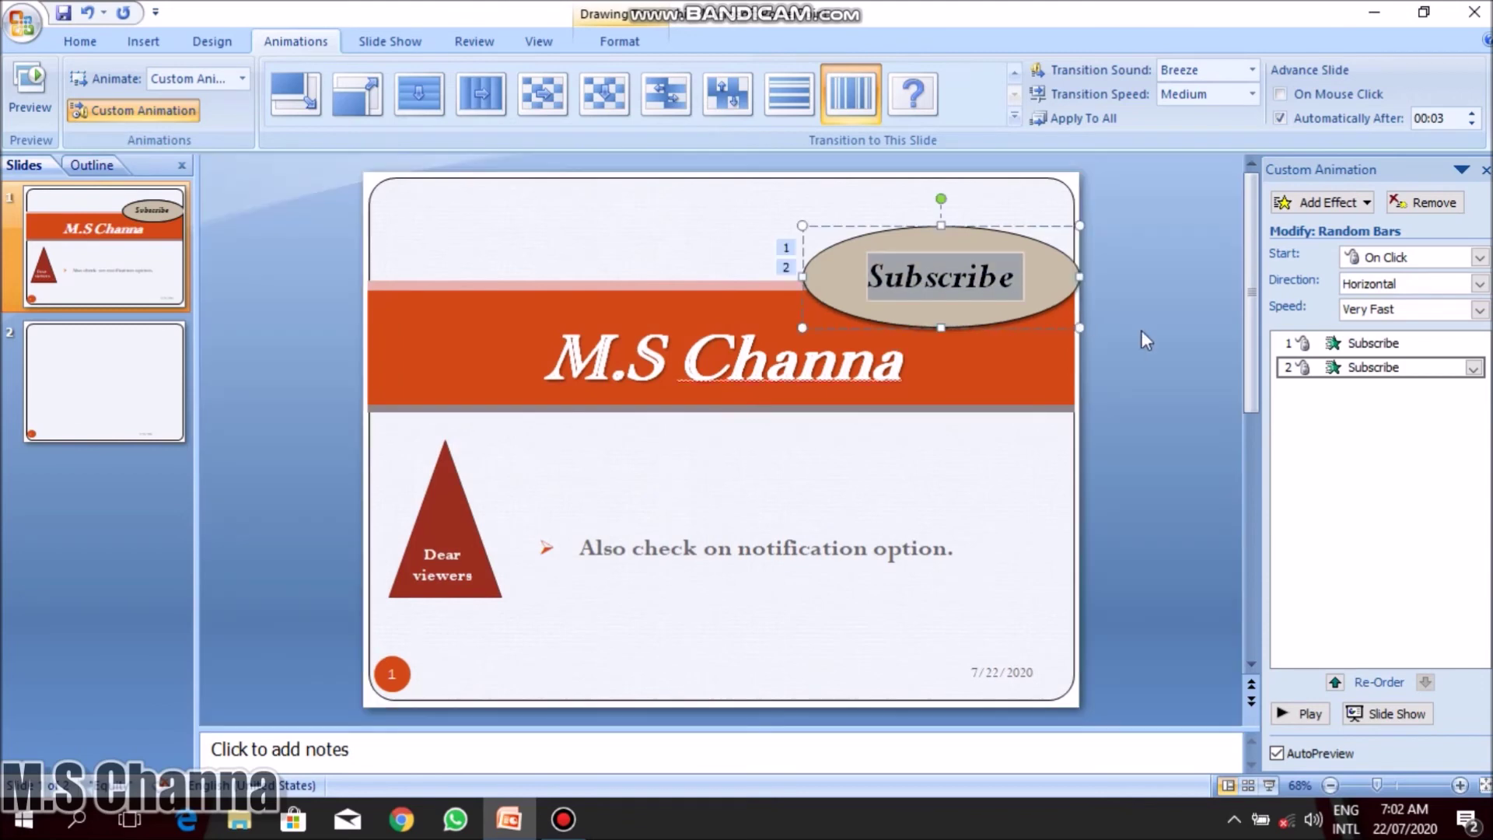
{"action": "left_click", "coordinate": [1376, 344]}
{"action": "key", "text": "Delete"}
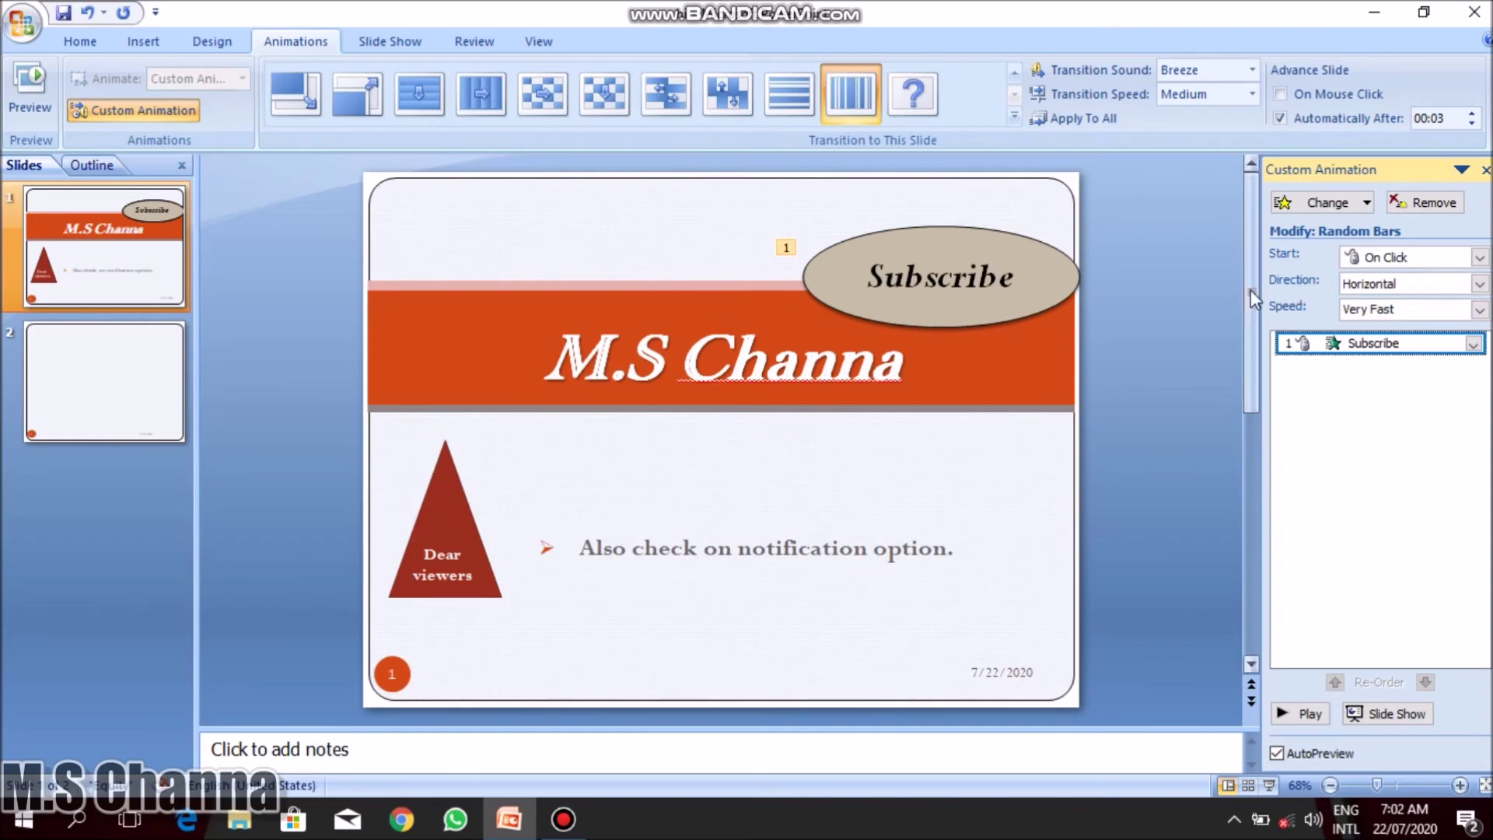
{"action": "left_click", "coordinate": [1301, 714]}
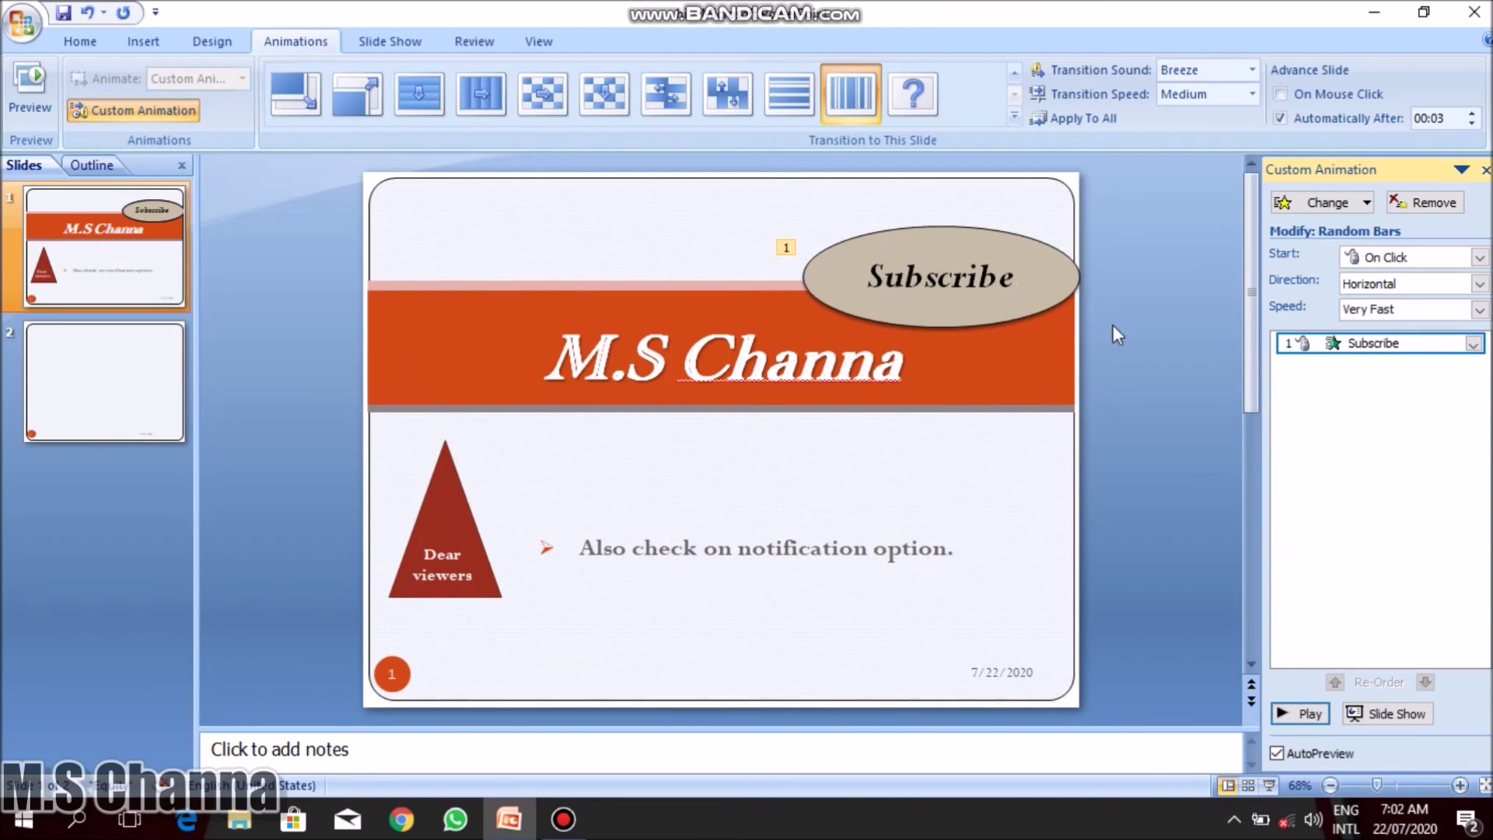
Set the Random Bars direction to Vertical, then bring up the Change effect menu.
{"action": "left_click", "coordinate": [1417, 286]}
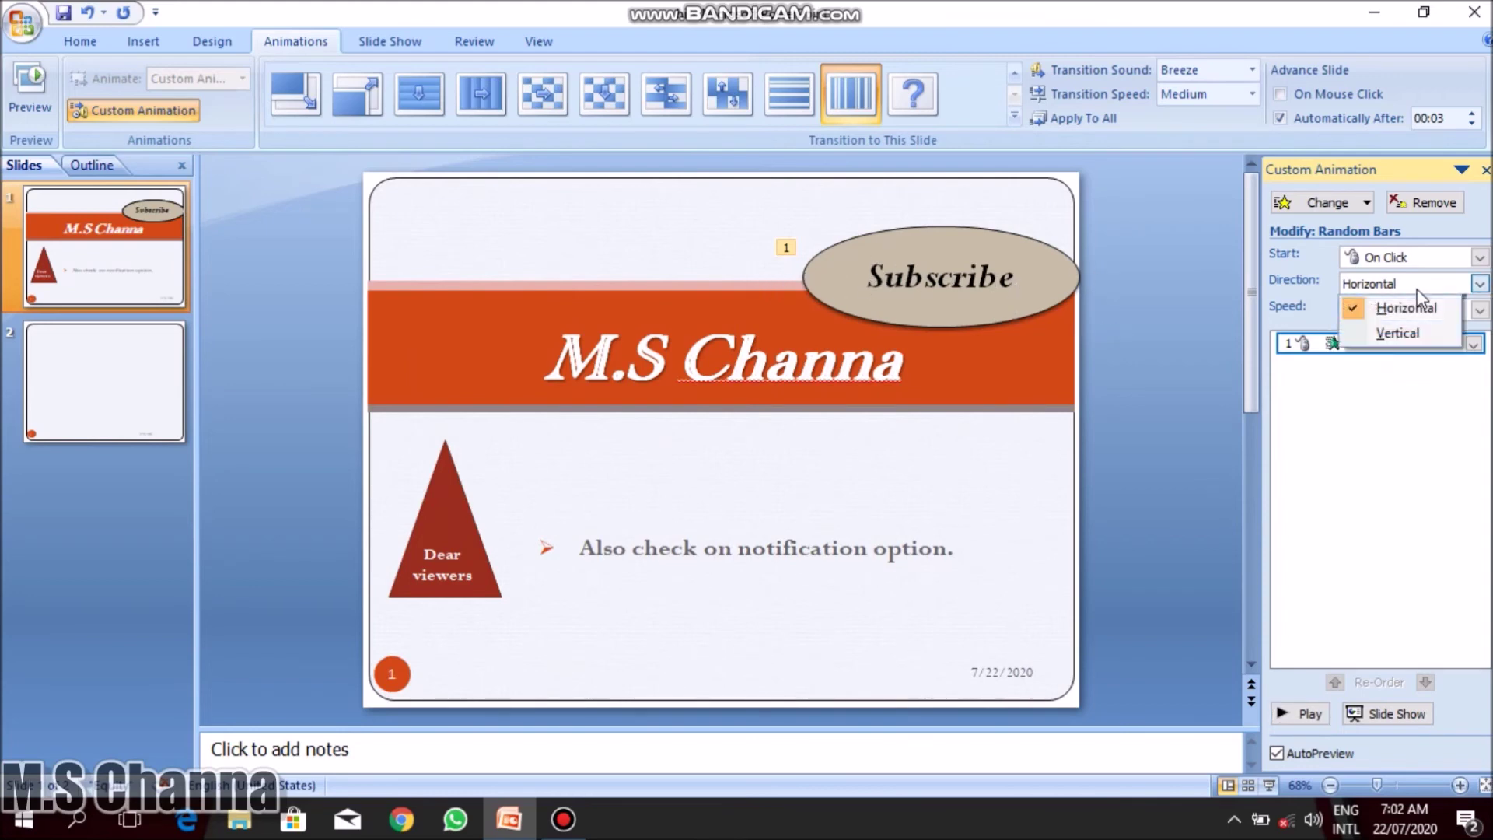
{"action": "left_click", "coordinate": [1400, 333]}
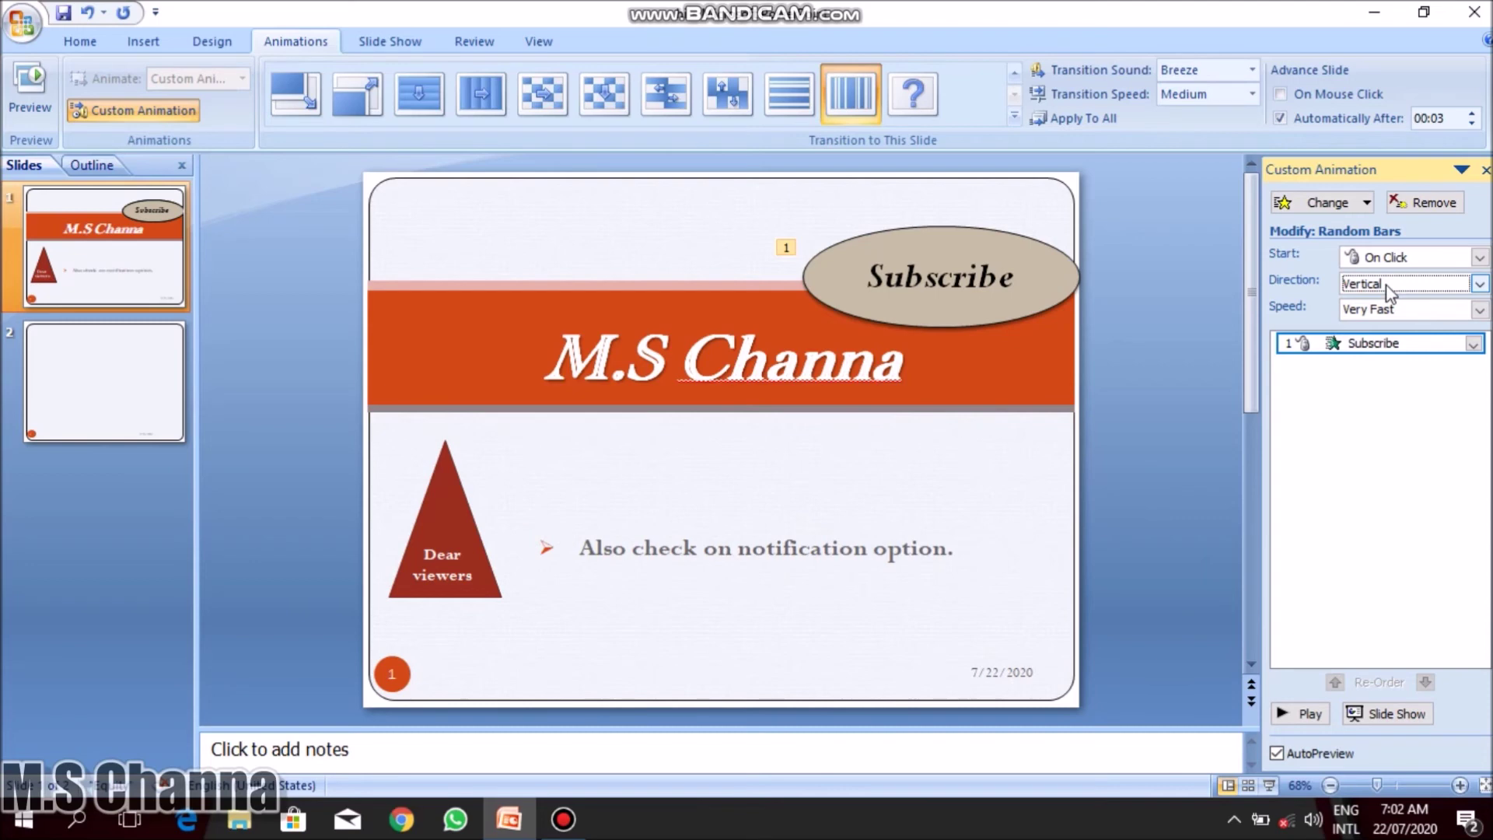
{"action": "left_click", "coordinate": [1337, 204]}
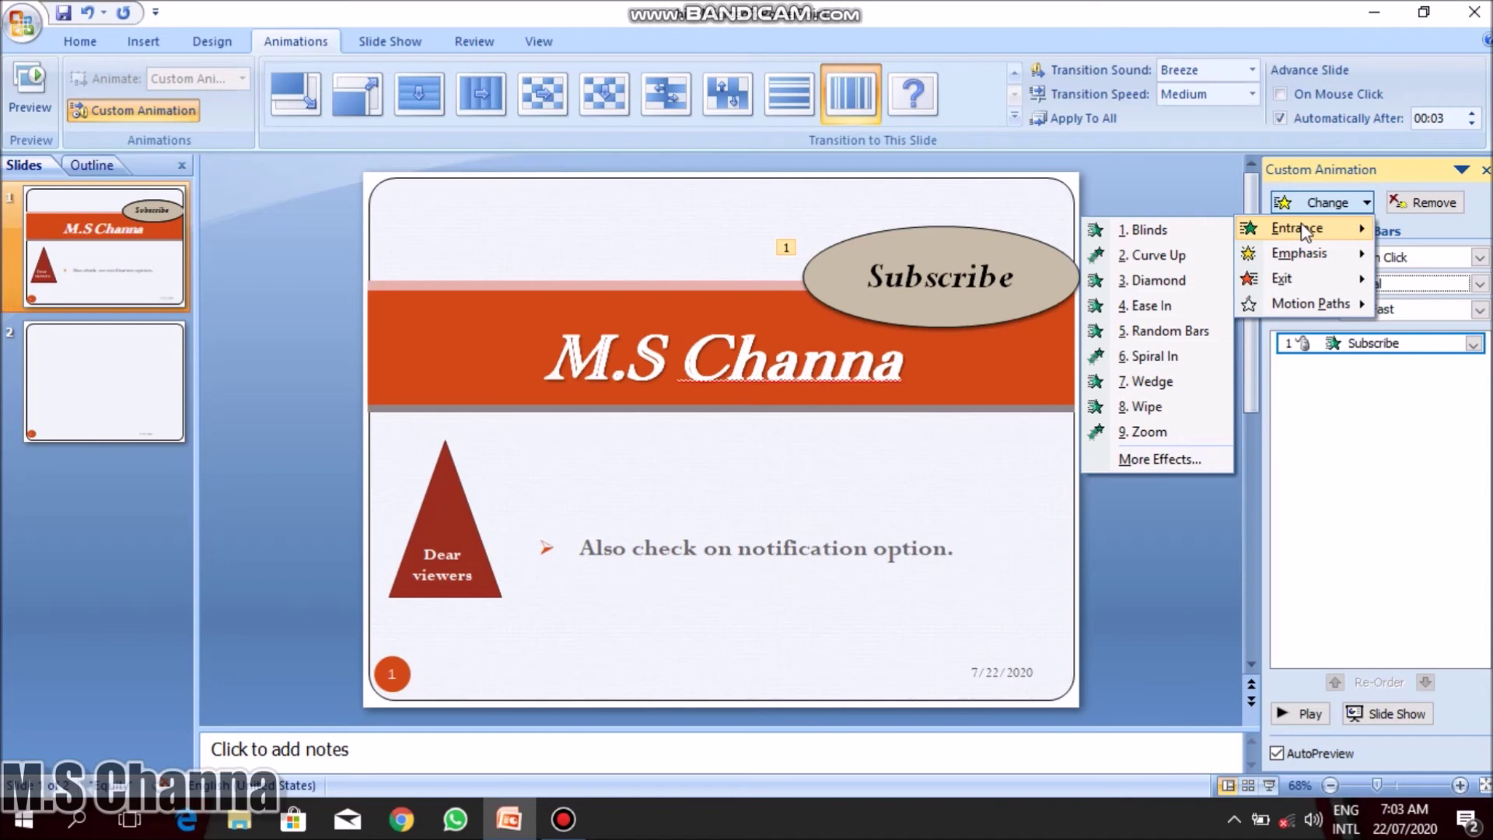
{"action": "mouse_move", "coordinate": [1299, 254]}
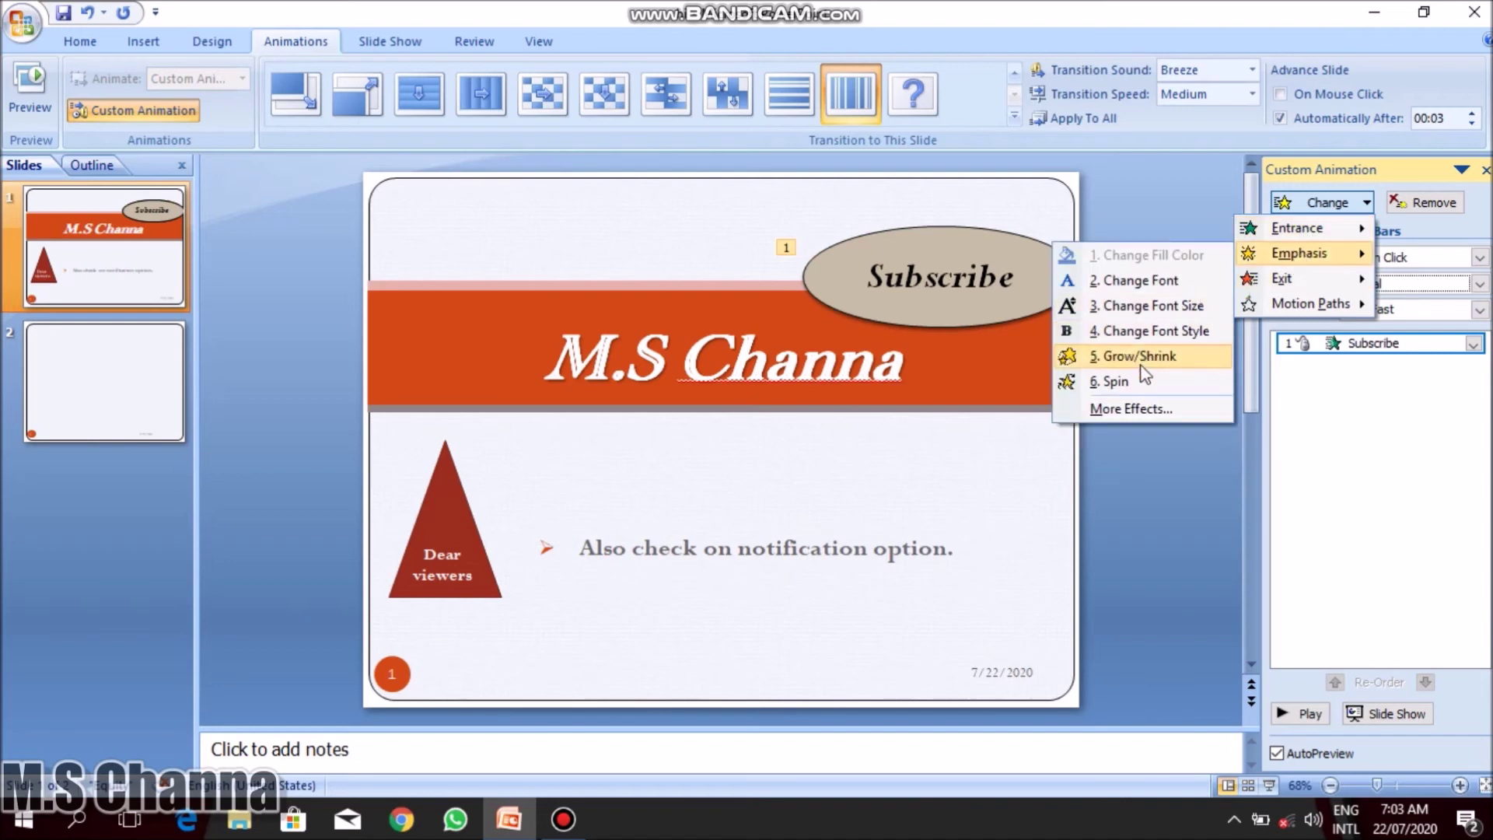
Preview Flash Bulb, Grow/Shrink, Spin and others, then replace Random Bars with Teeter emphasis.
{"action": "left_click", "coordinate": [1135, 414]}
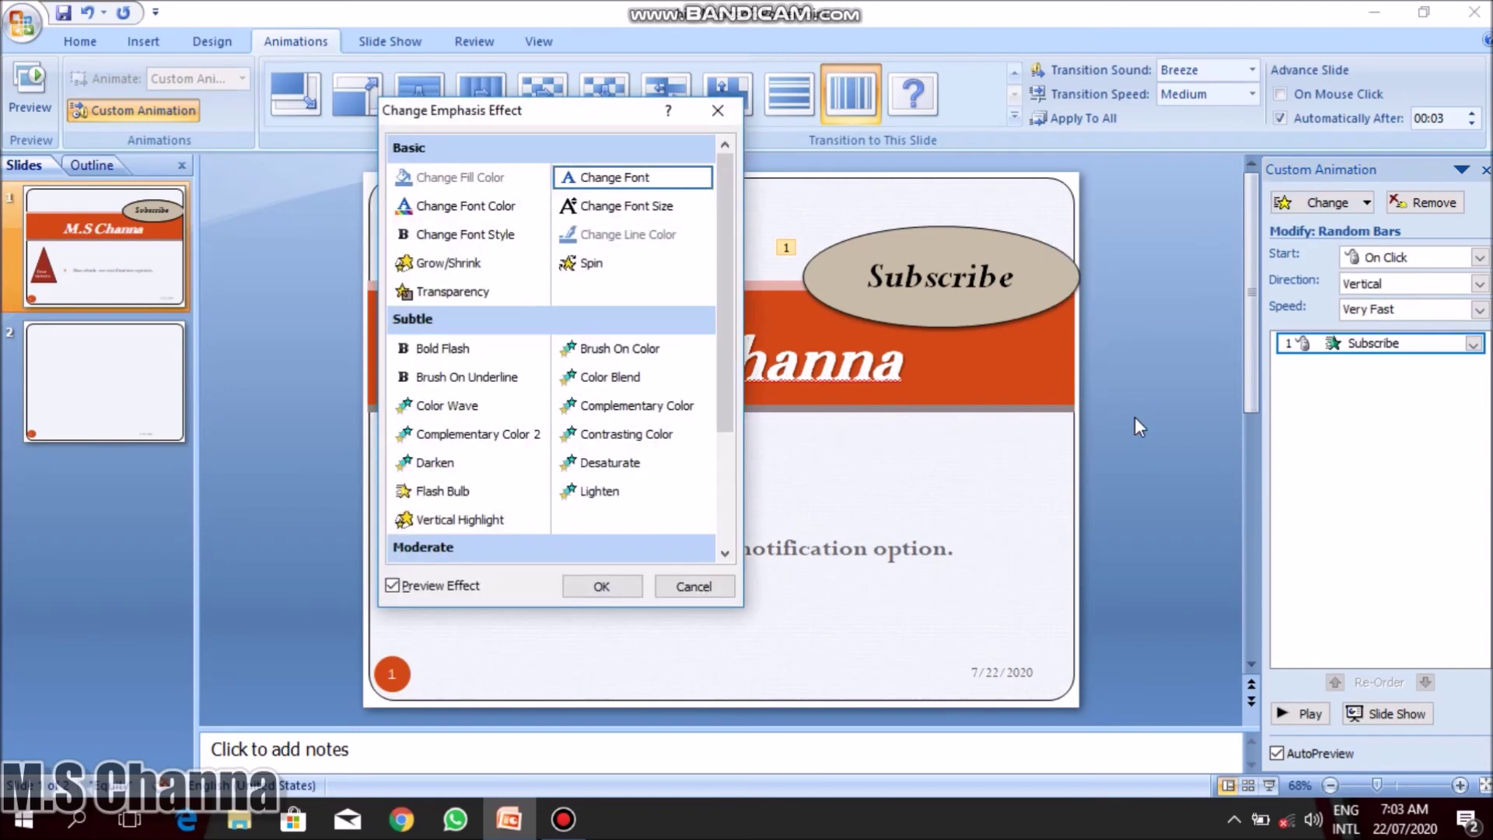
{"action": "left_click", "coordinate": [419, 491]}
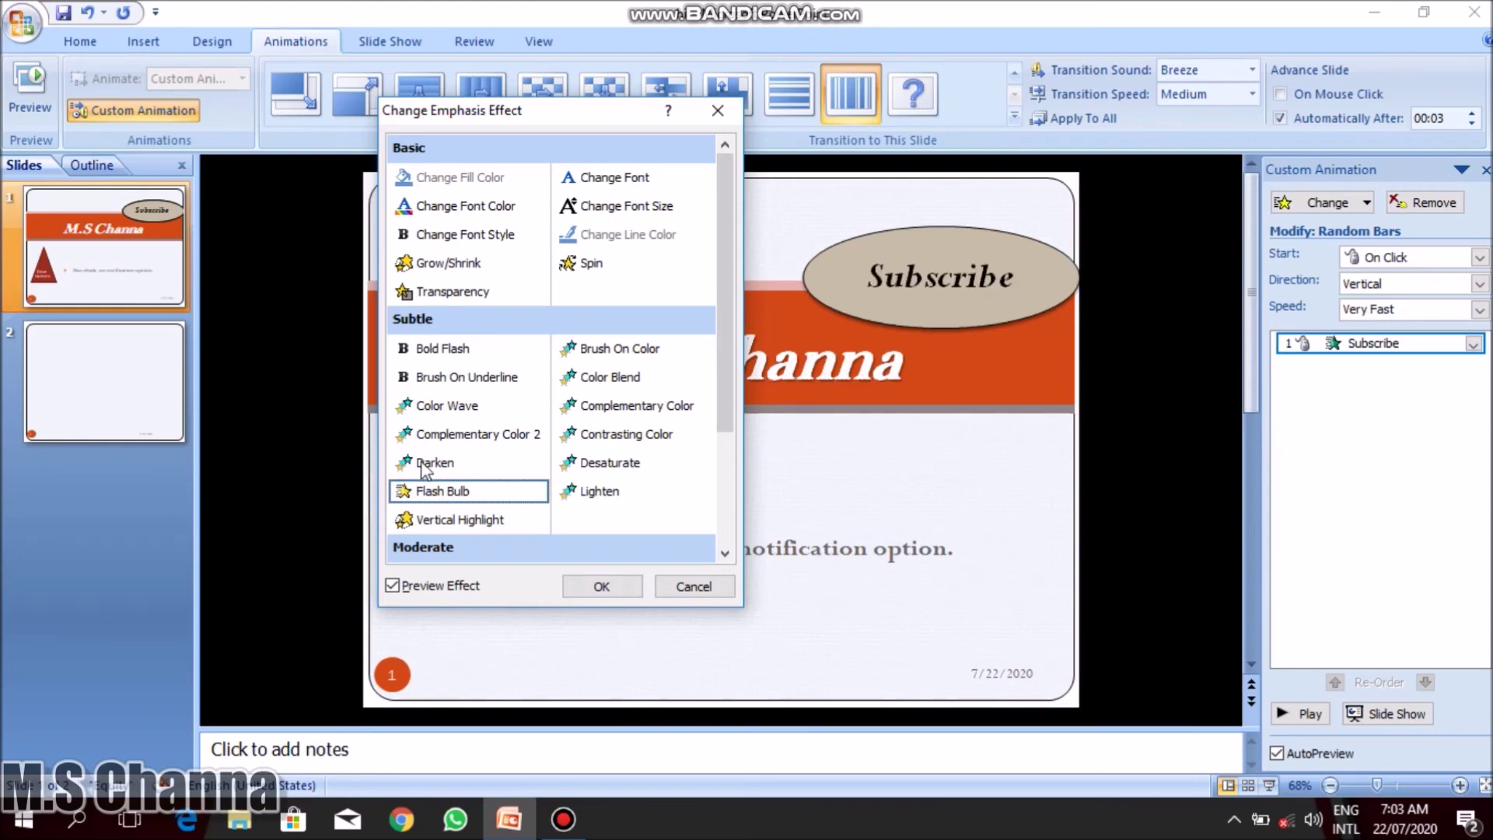
{"action": "left_click", "coordinate": [426, 443]}
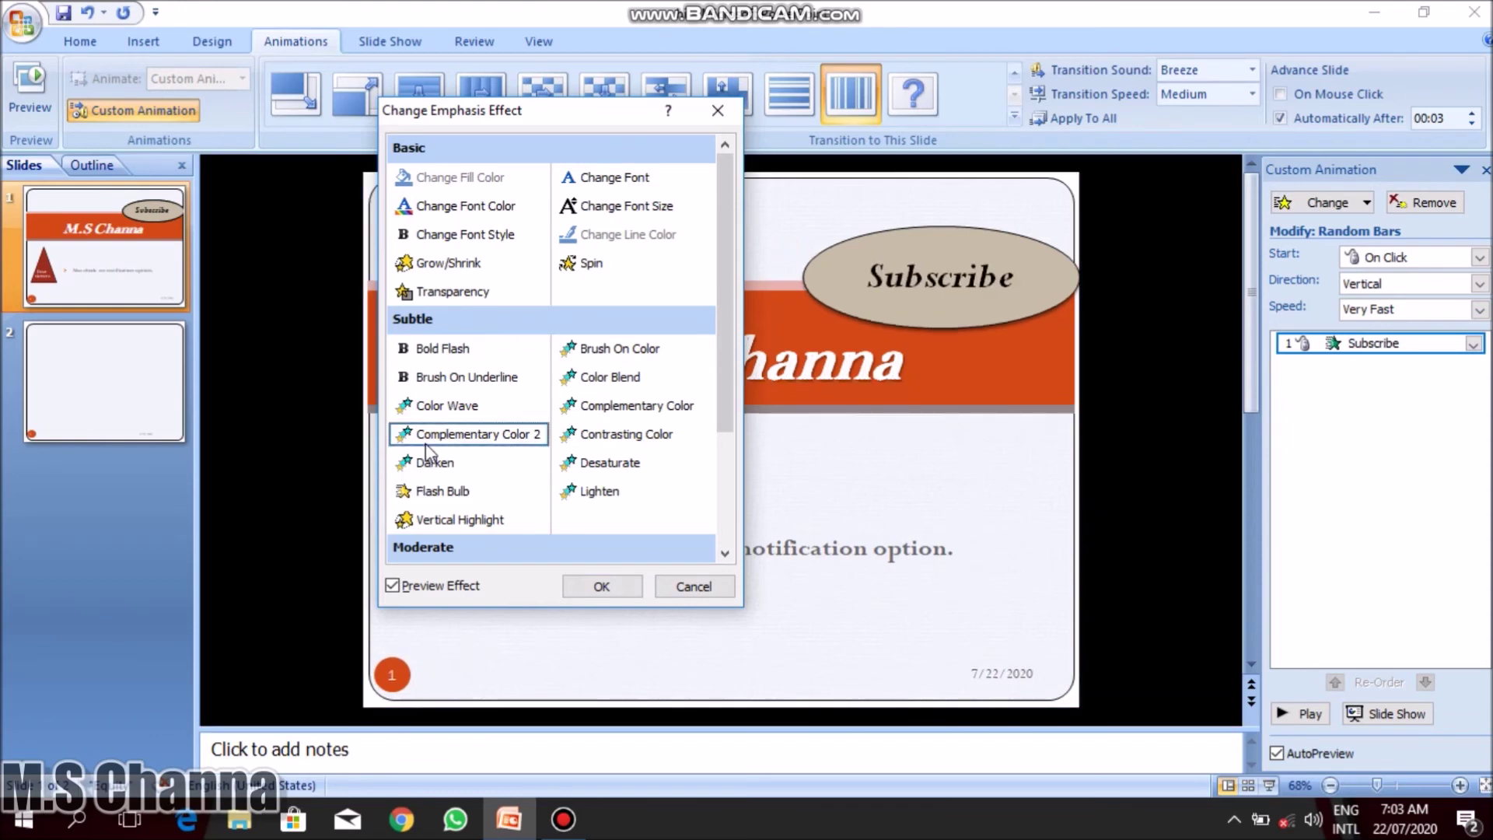
{"action": "left_click", "coordinate": [459, 272]}
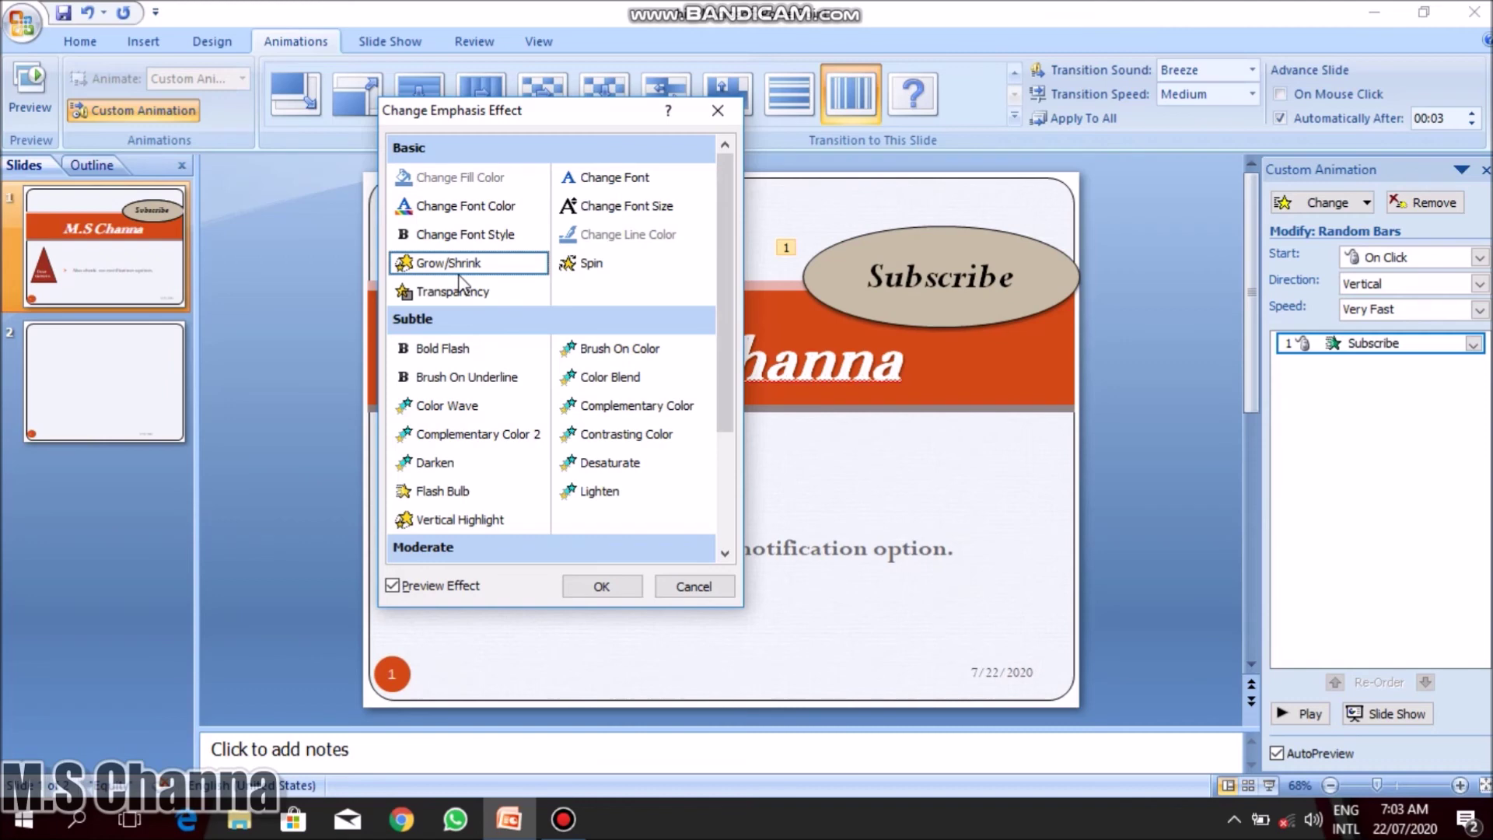
{"action": "left_click", "coordinate": [470, 213]}
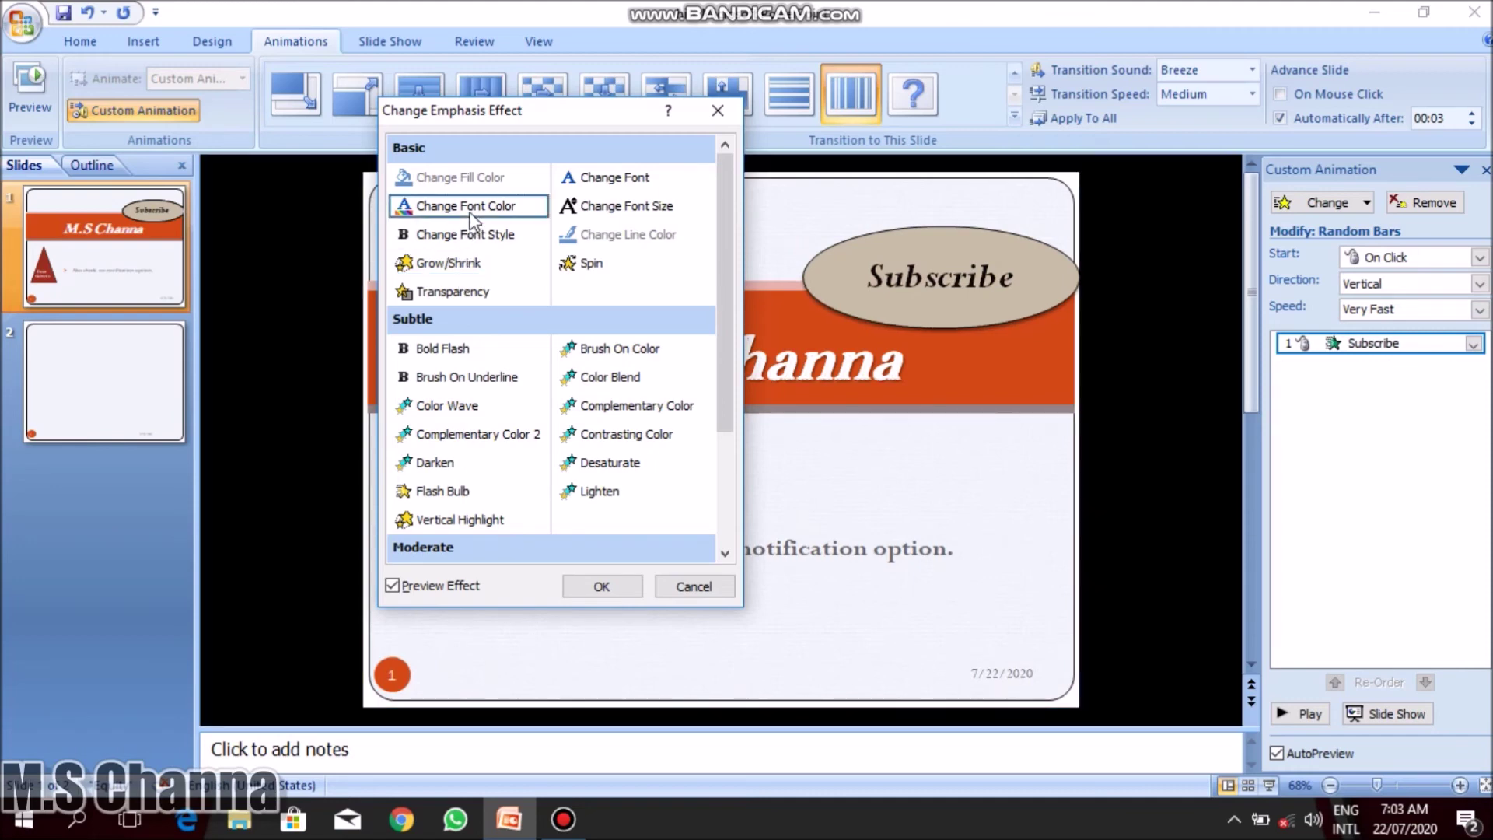
{"action": "left_click", "coordinate": [591, 264]}
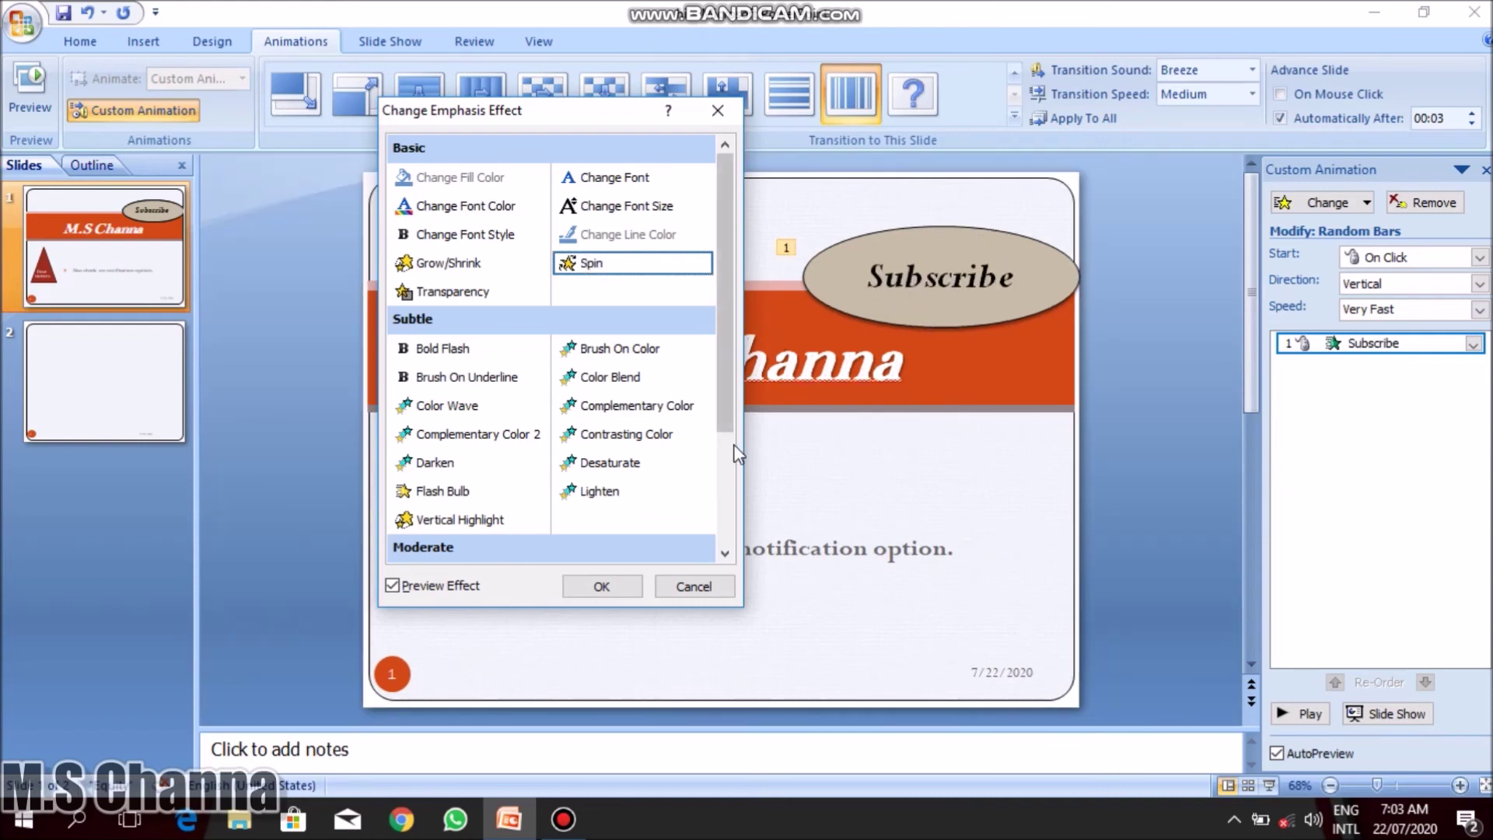
{"action": "scroll", "coordinate": [734, 447], "scroll_direction": "down", "scroll_amount": 2}
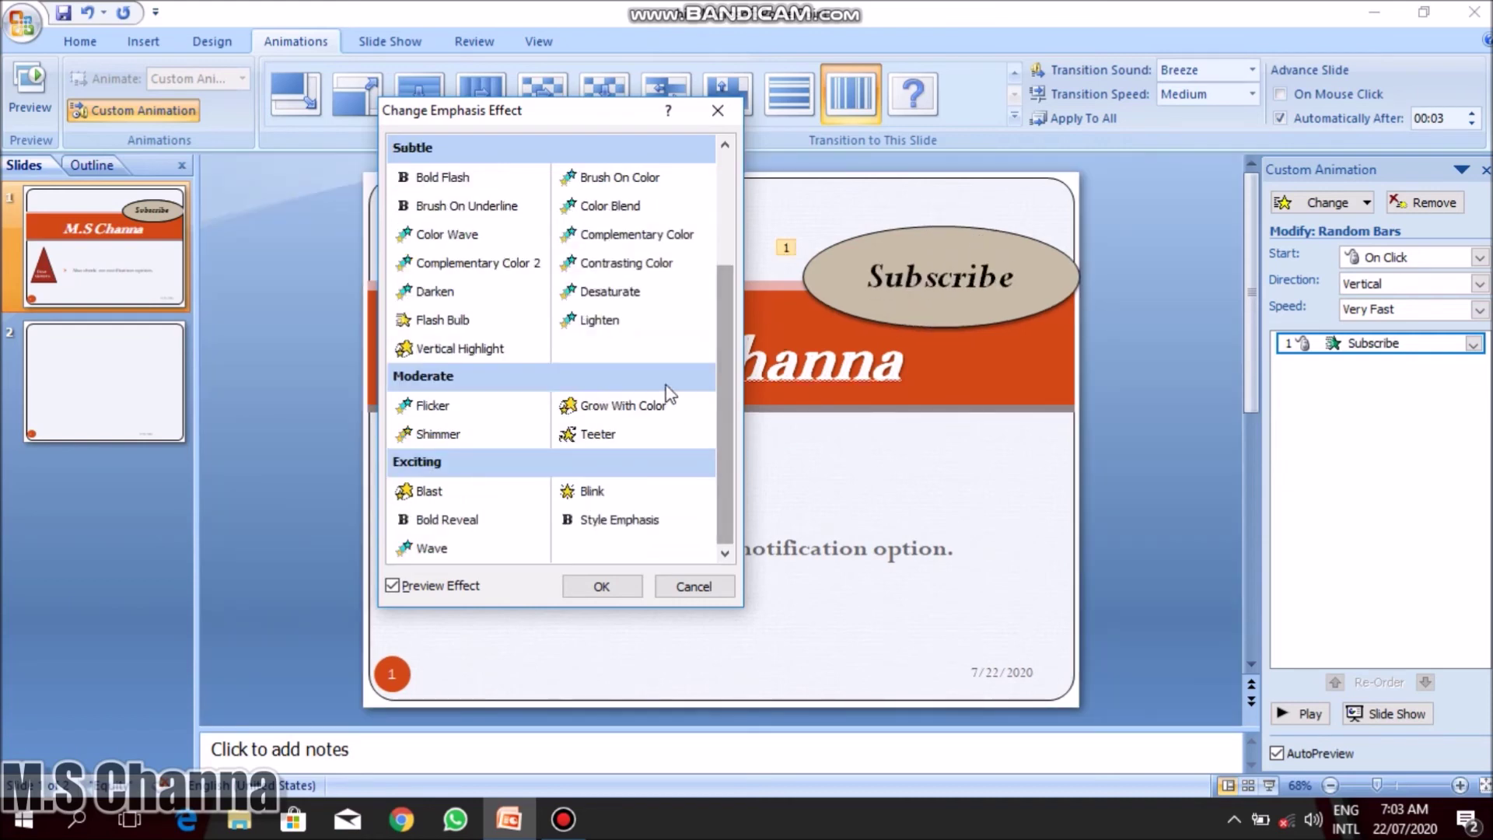
{"action": "left_click", "coordinate": [618, 272]}
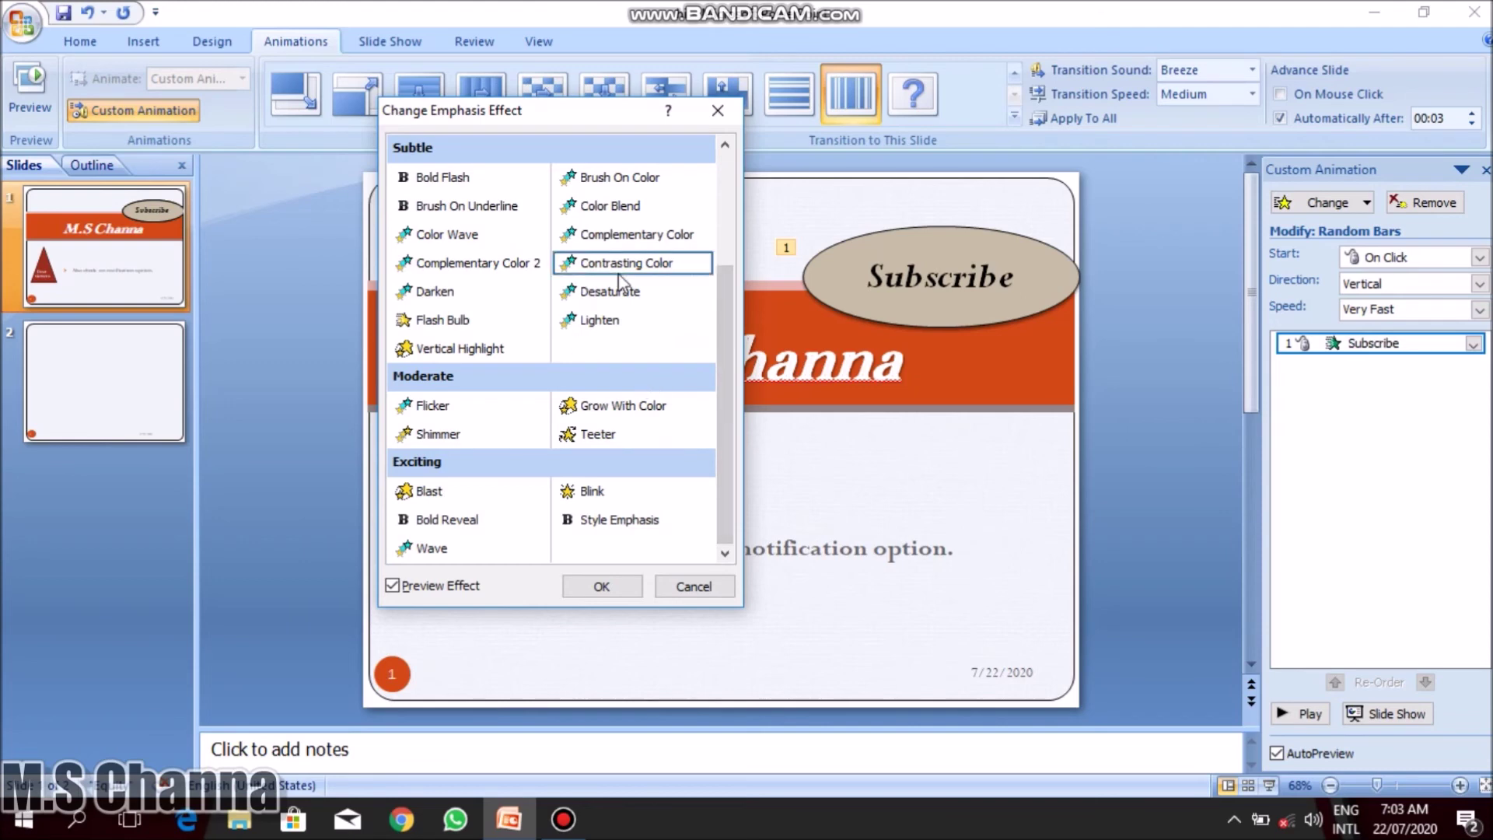
{"action": "left_click", "coordinate": [588, 436]}
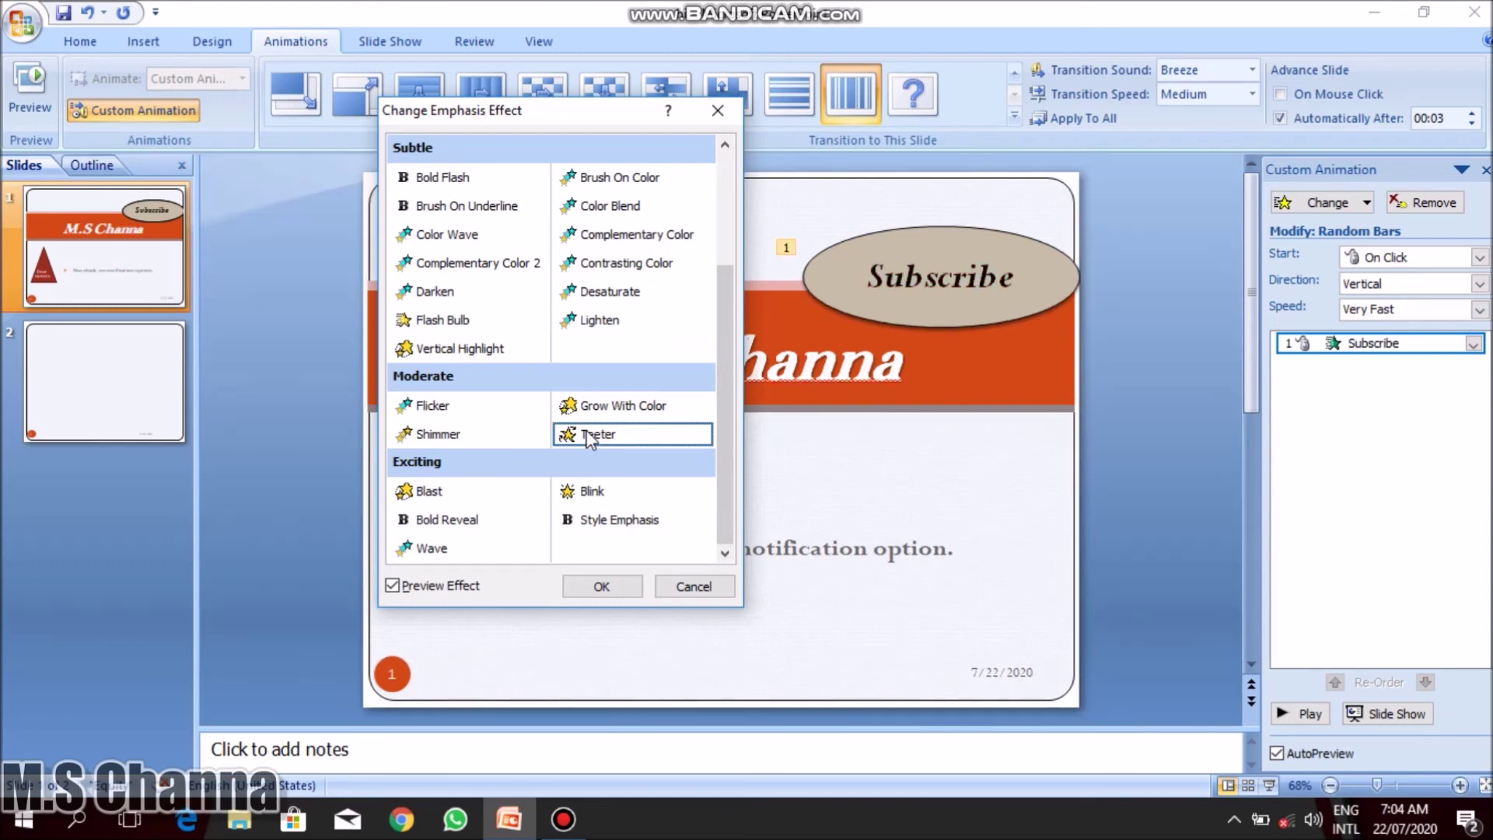
{"action": "left_click", "coordinate": [588, 435]}
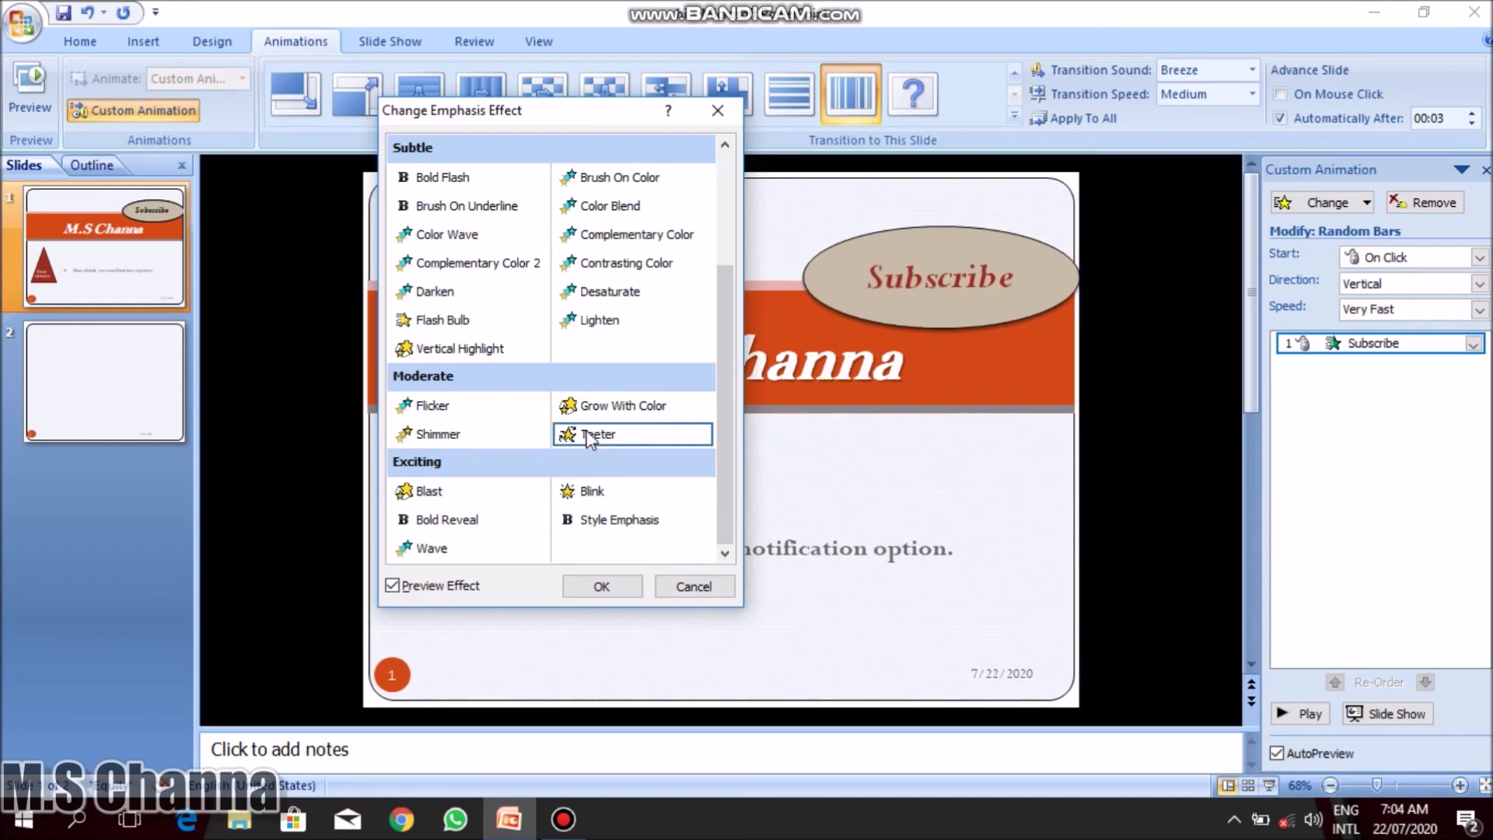
{"action": "left_click", "coordinate": [599, 587]}
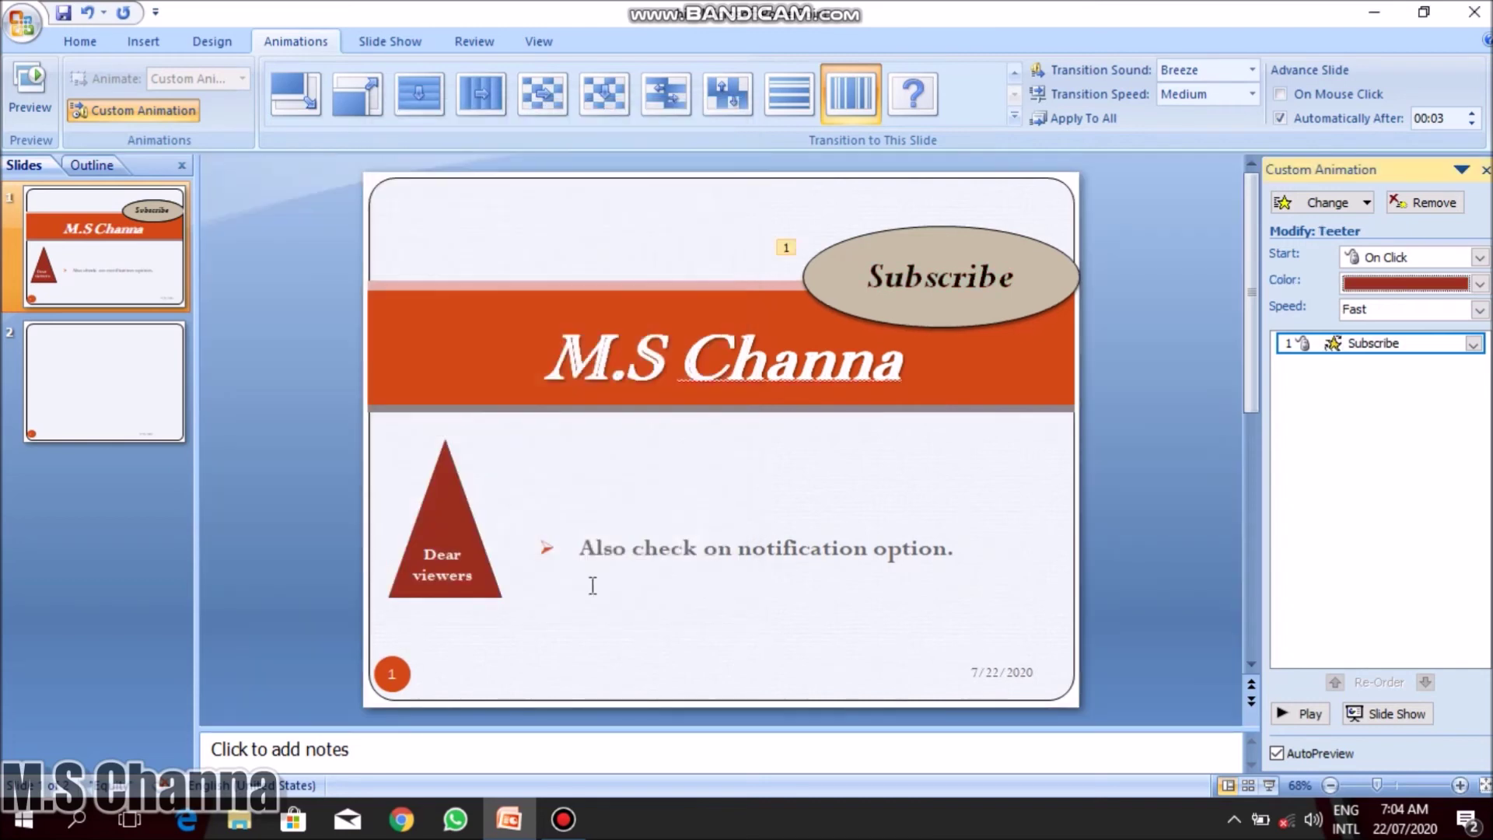
Give the Subscribe Teeter effect white colour, Medium speed and an After Previous start.
{"action": "left_click", "coordinate": [1409, 285]}
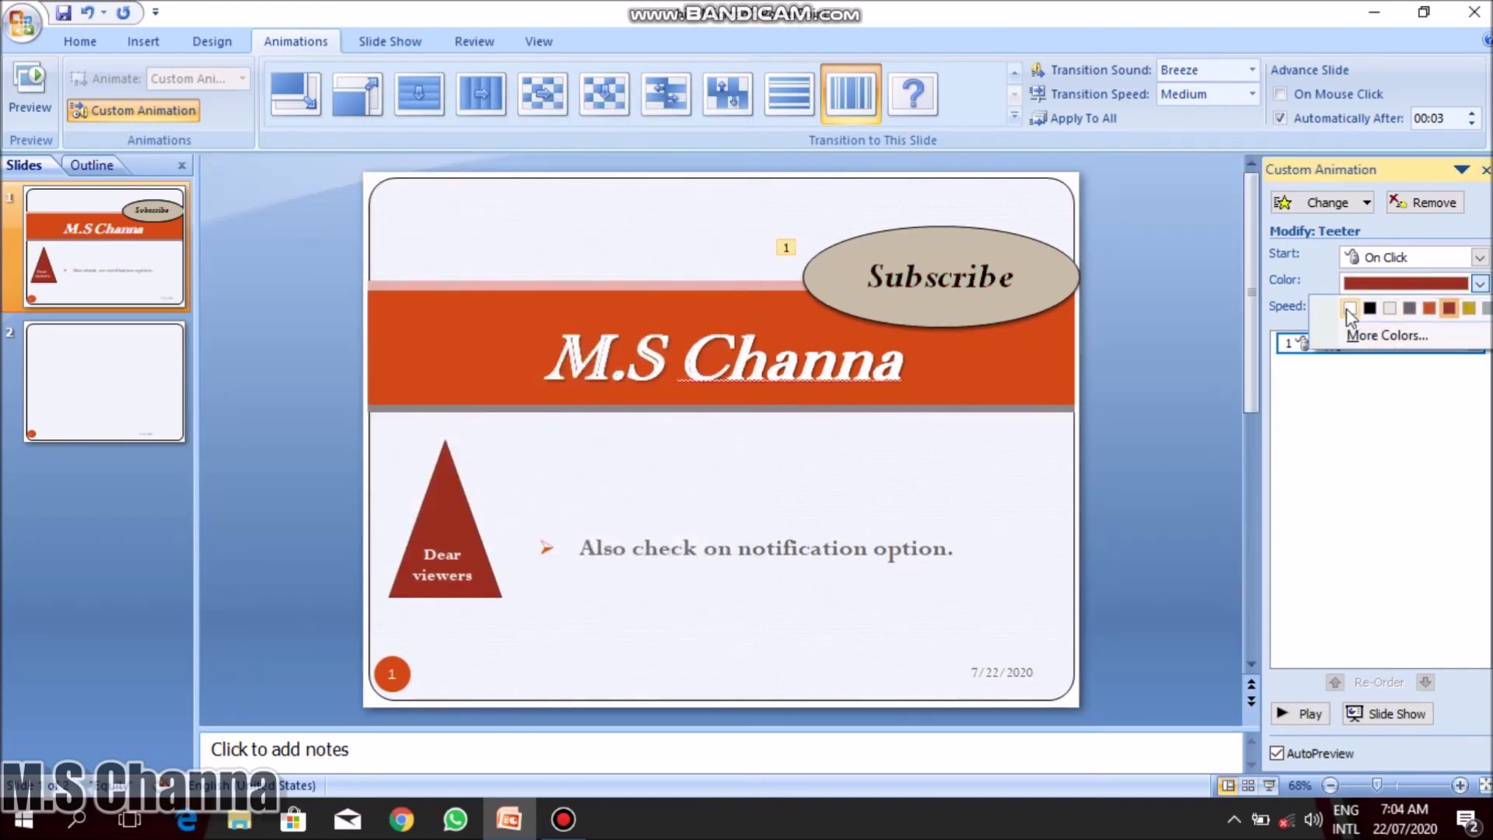
{"action": "left_click", "coordinate": [1350, 309]}
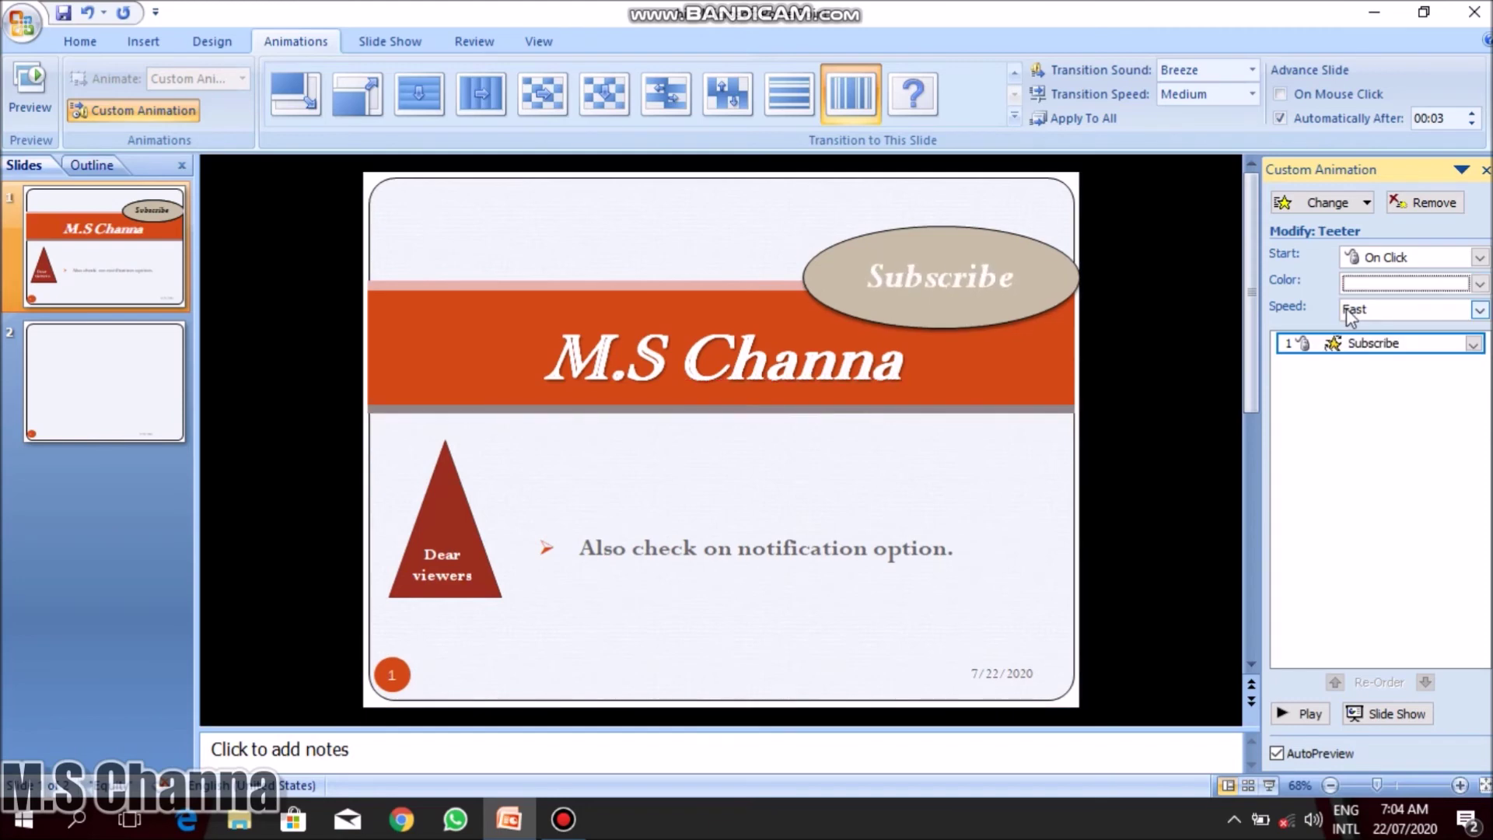
{"action": "left_click", "coordinate": [1480, 310]}
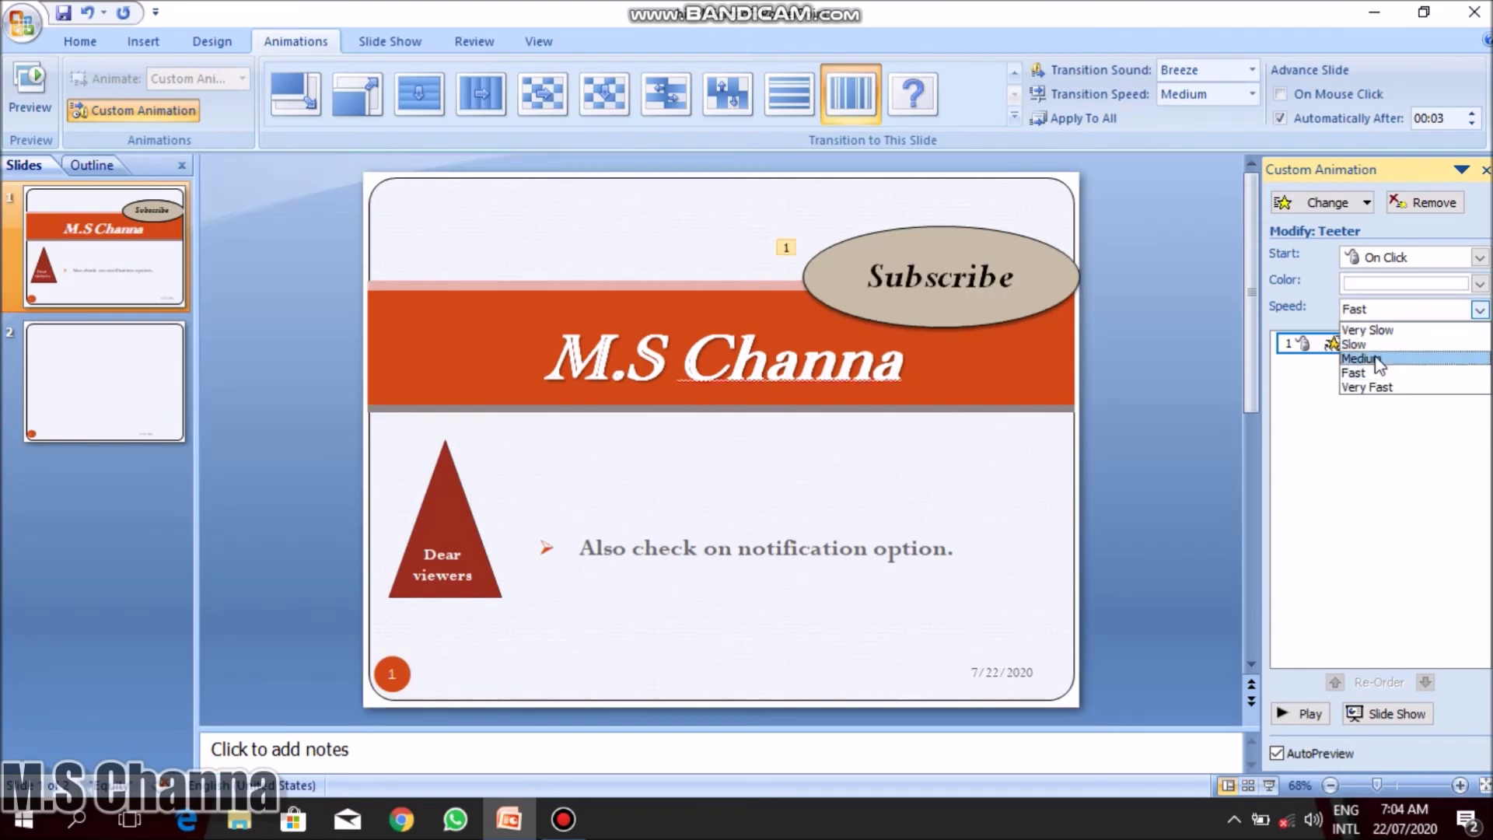
{"action": "left_click", "coordinate": [1361, 358]}
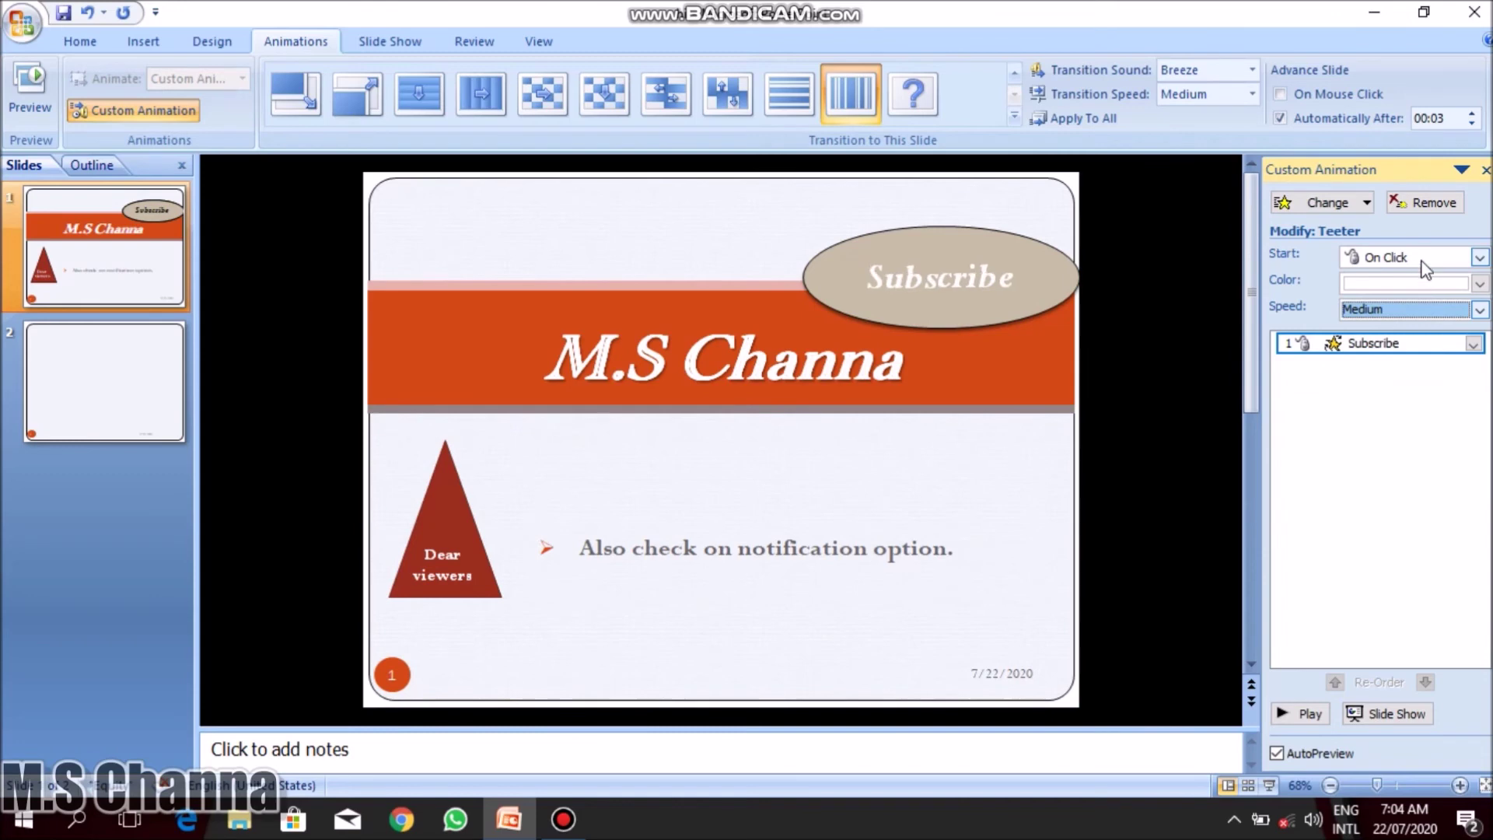
{"action": "left_click", "coordinate": [1422, 261]}
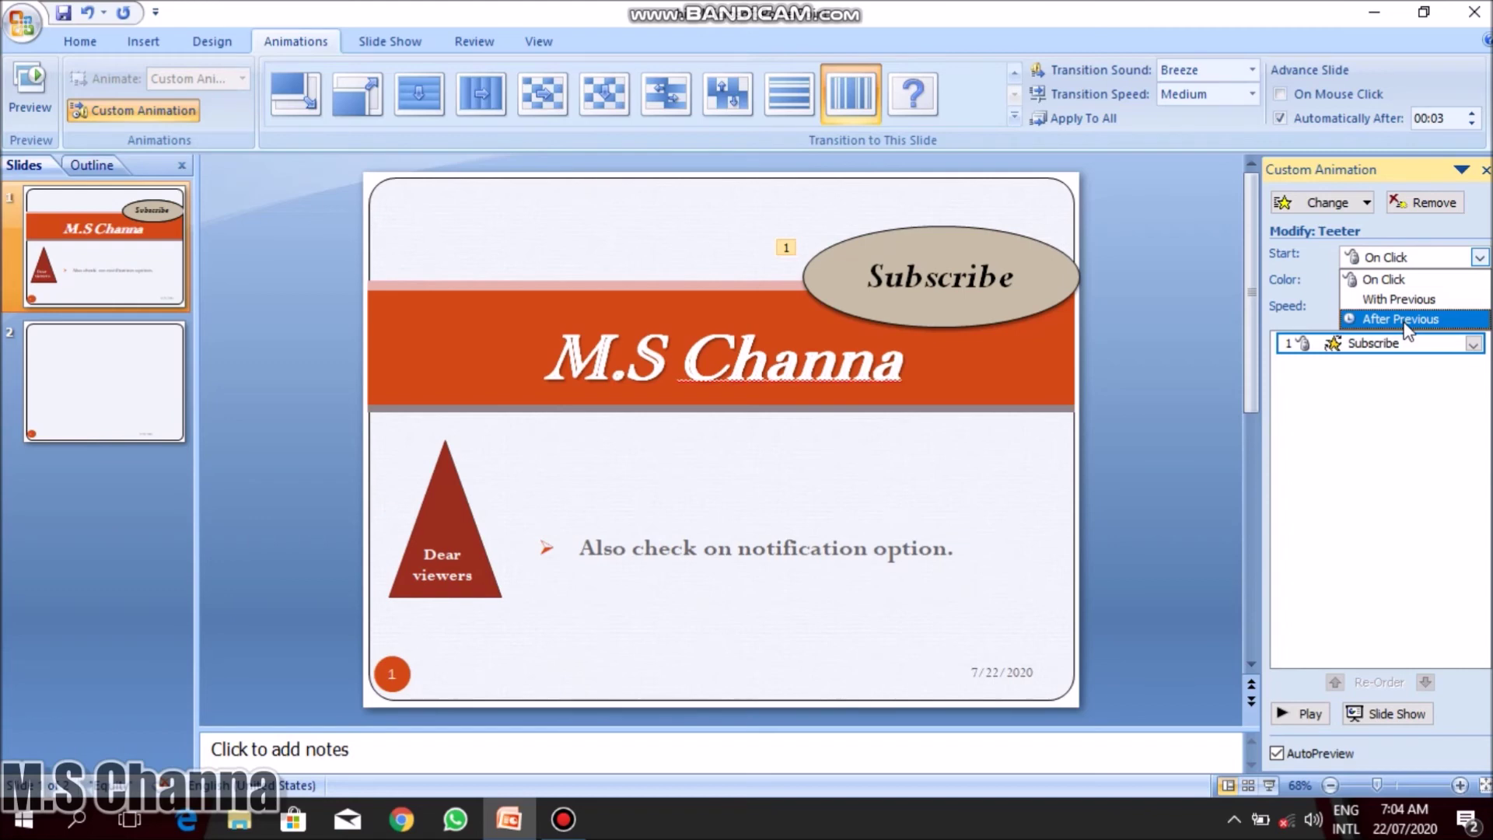
{"action": "left_click", "coordinate": [1406, 320]}
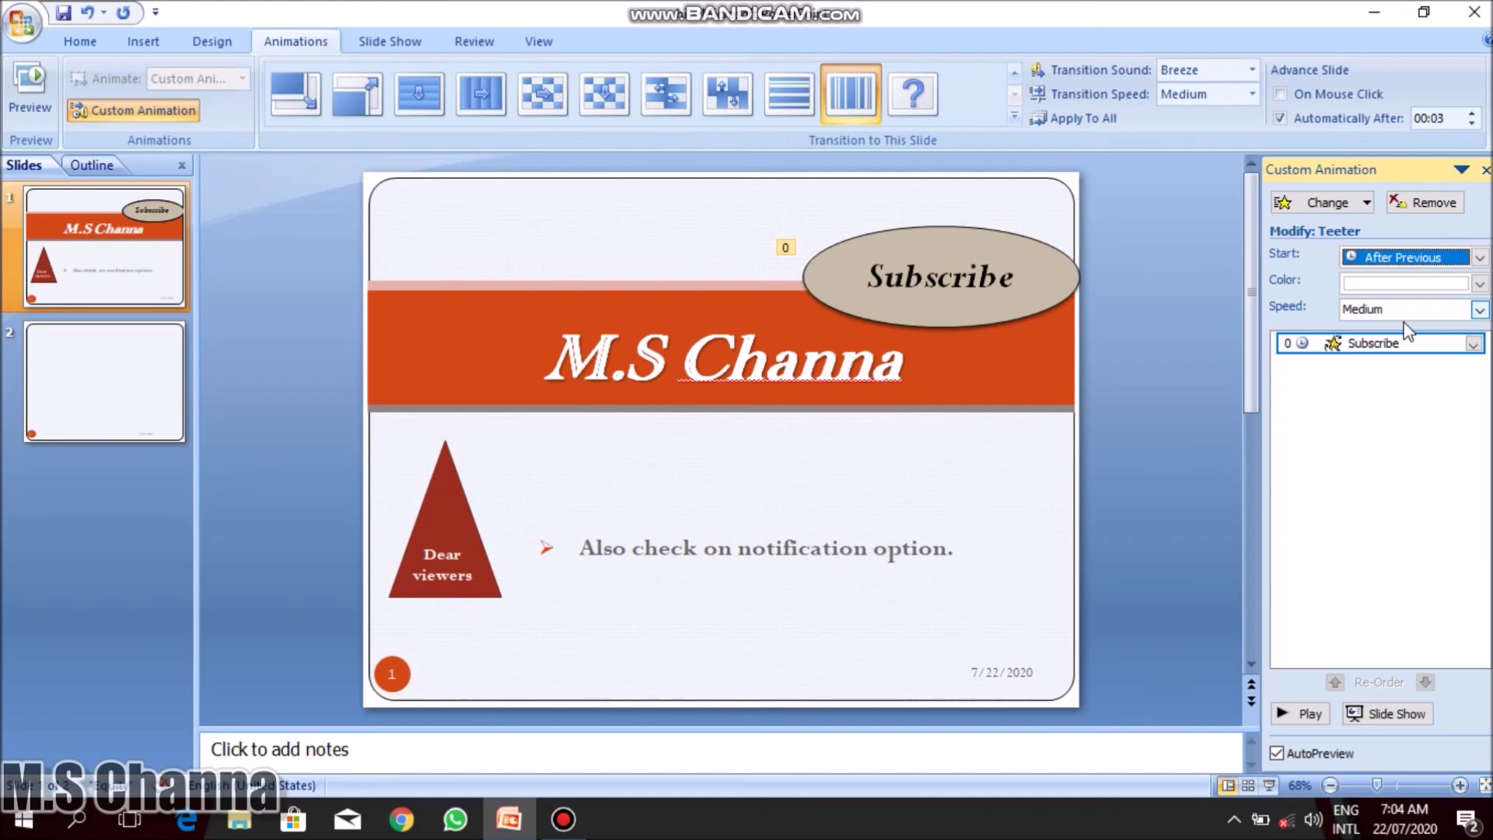
Swap the Subscribe Teeter animation for the Faded Zoom exit effect, after previewing Wheel.
{"action": "left_click", "coordinate": [1326, 203]}
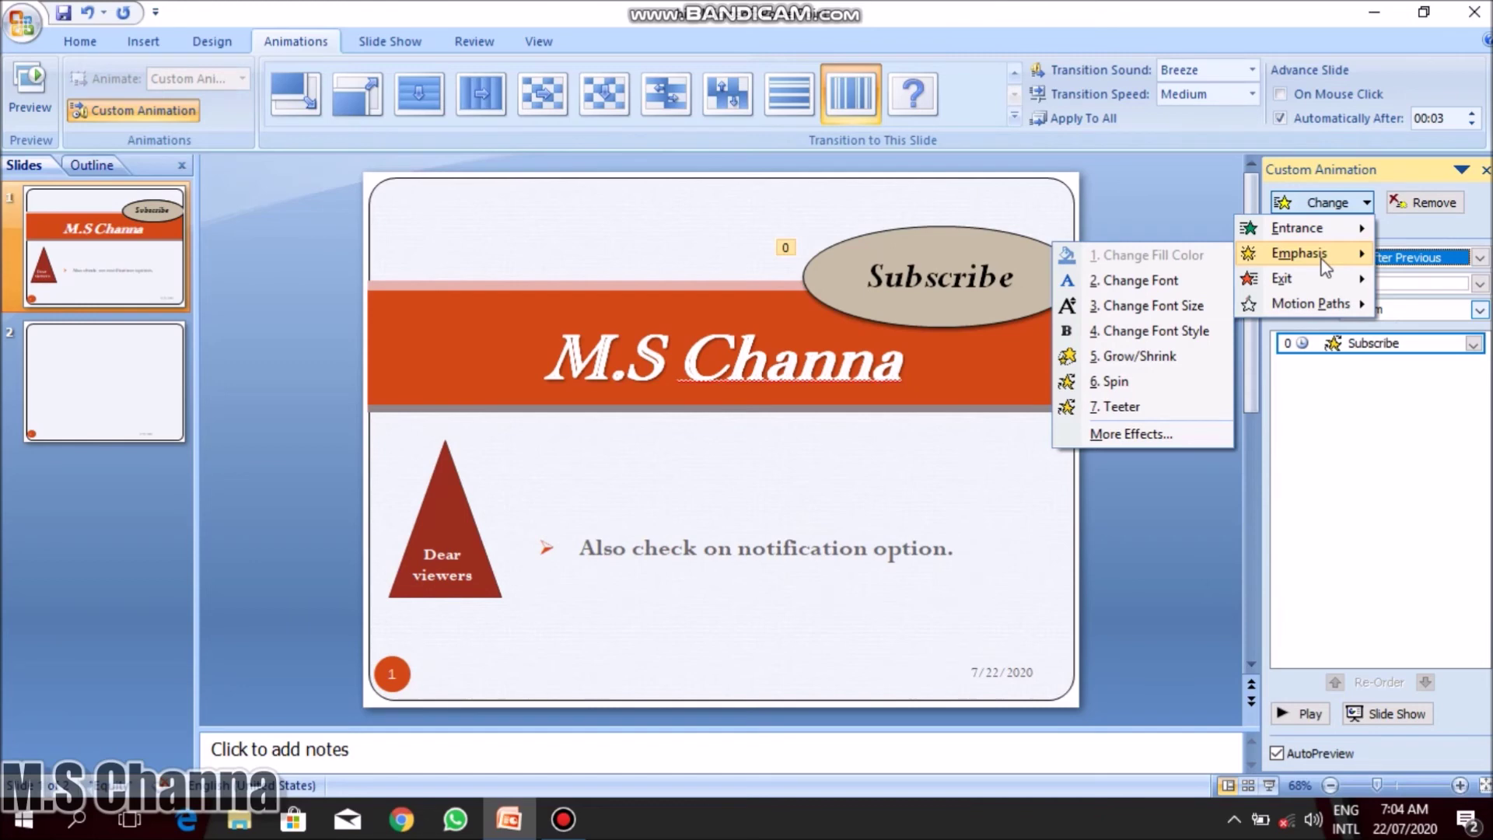
{"action": "mouse_move", "coordinate": [1295, 278]}
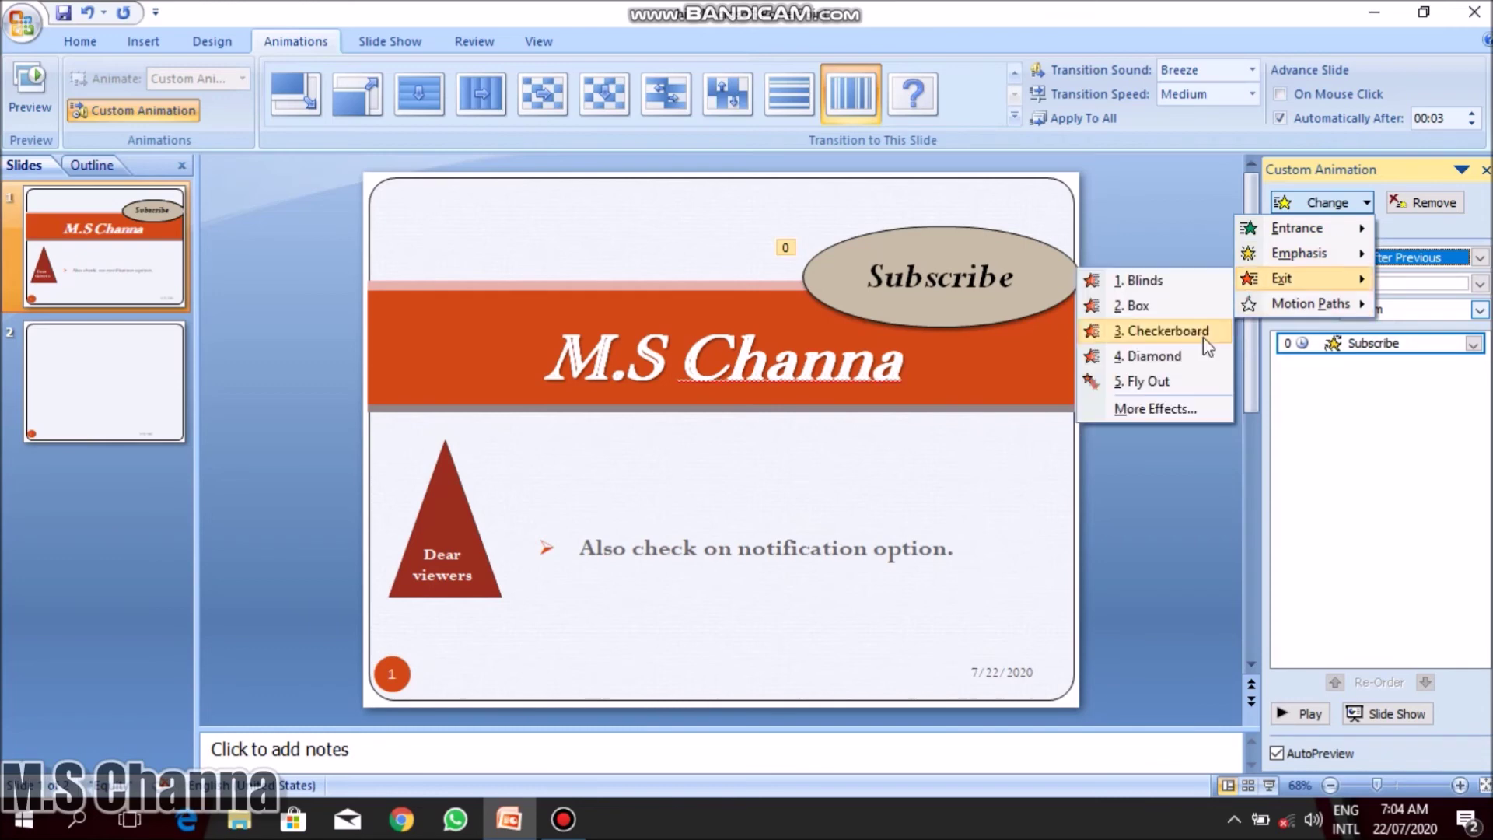
{"action": "left_click", "coordinate": [1178, 410]}
{"action": "left_click", "coordinate": [629, 413]}
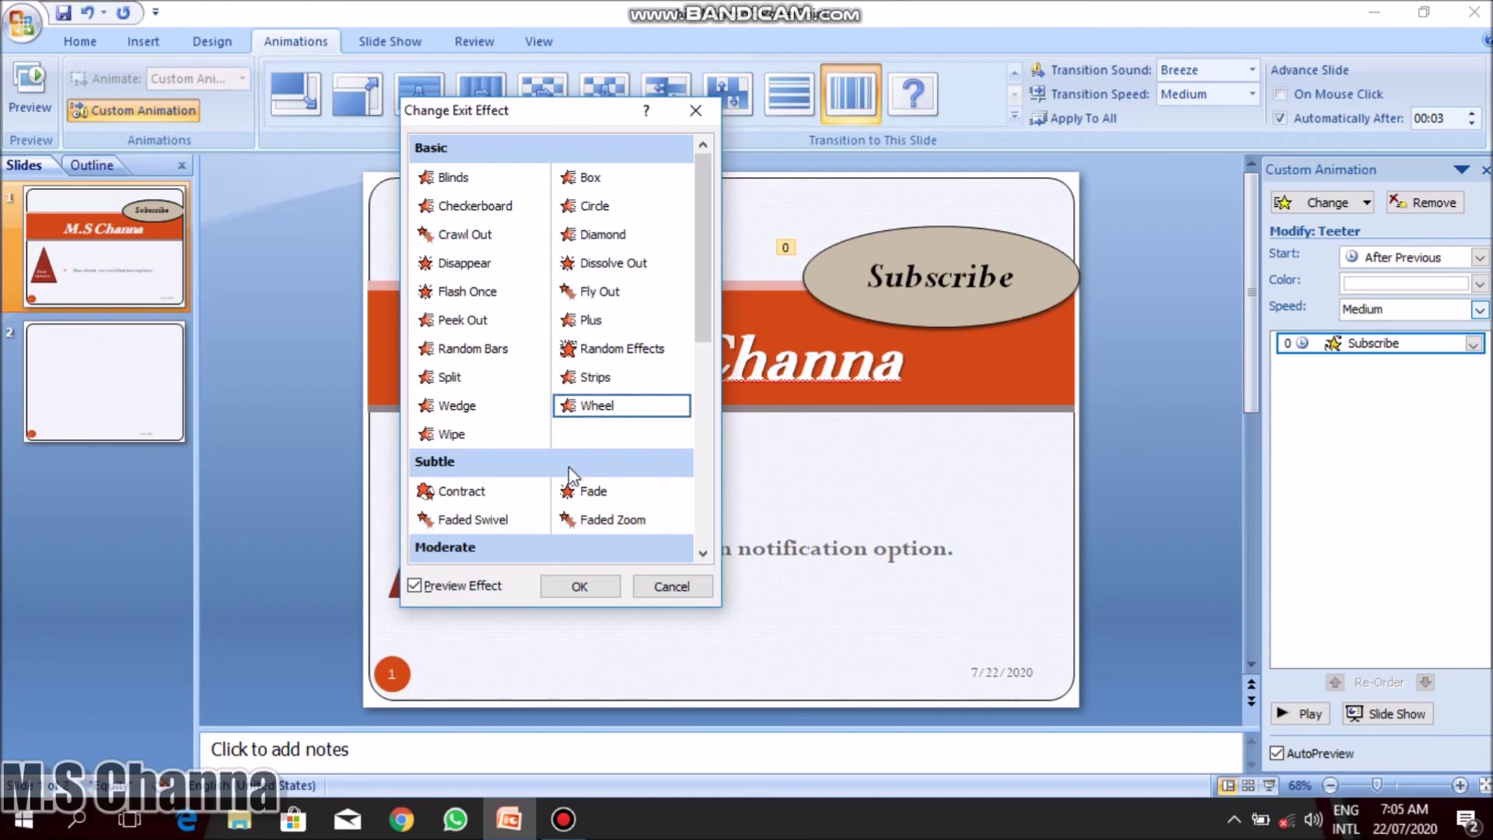
{"action": "left_click", "coordinate": [579, 526]}
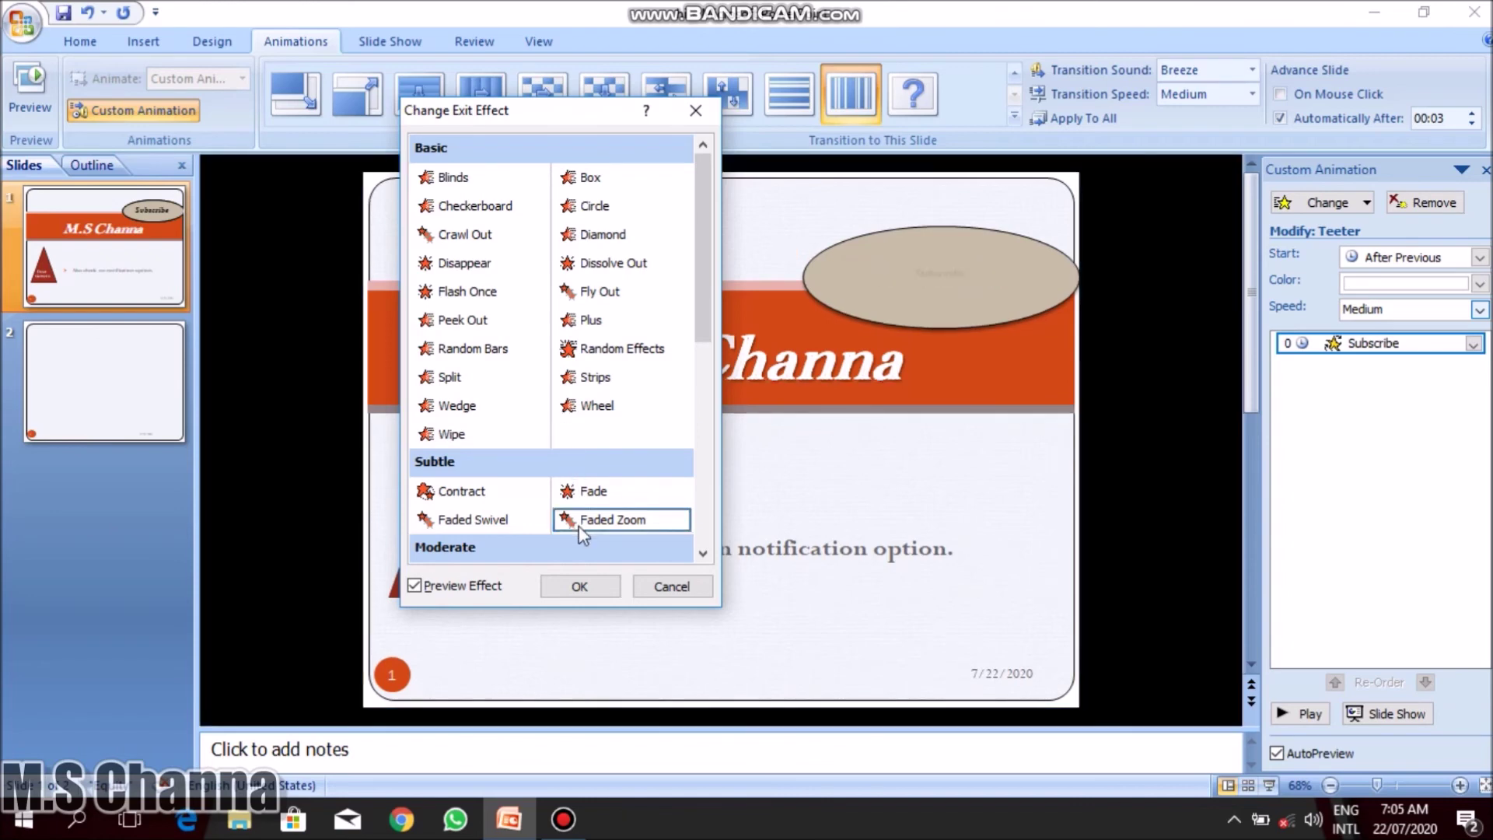
{"action": "left_click", "coordinate": [581, 587]}
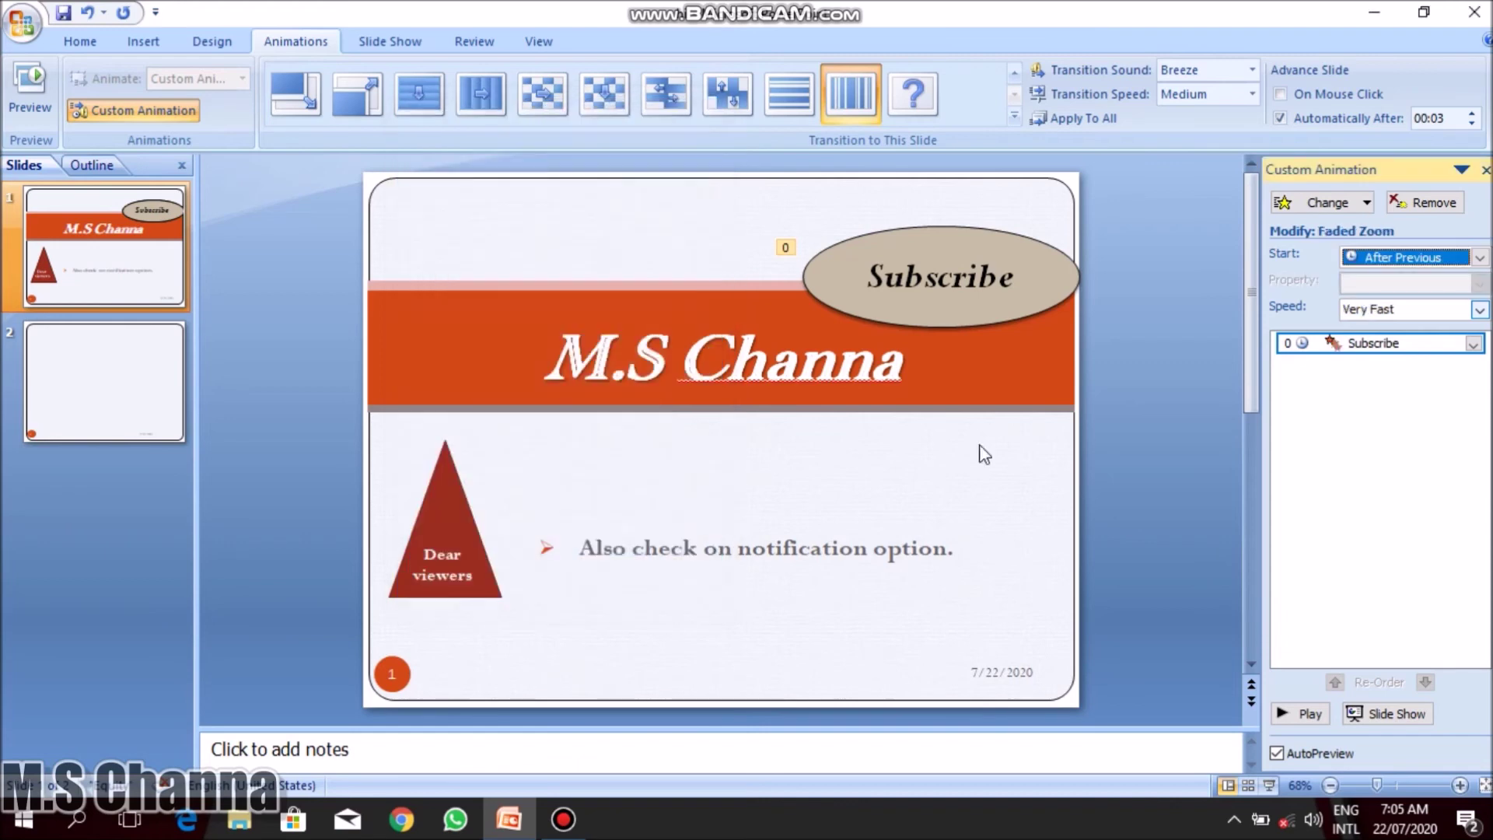
{"action": "right_click", "coordinate": [1357, 342]}
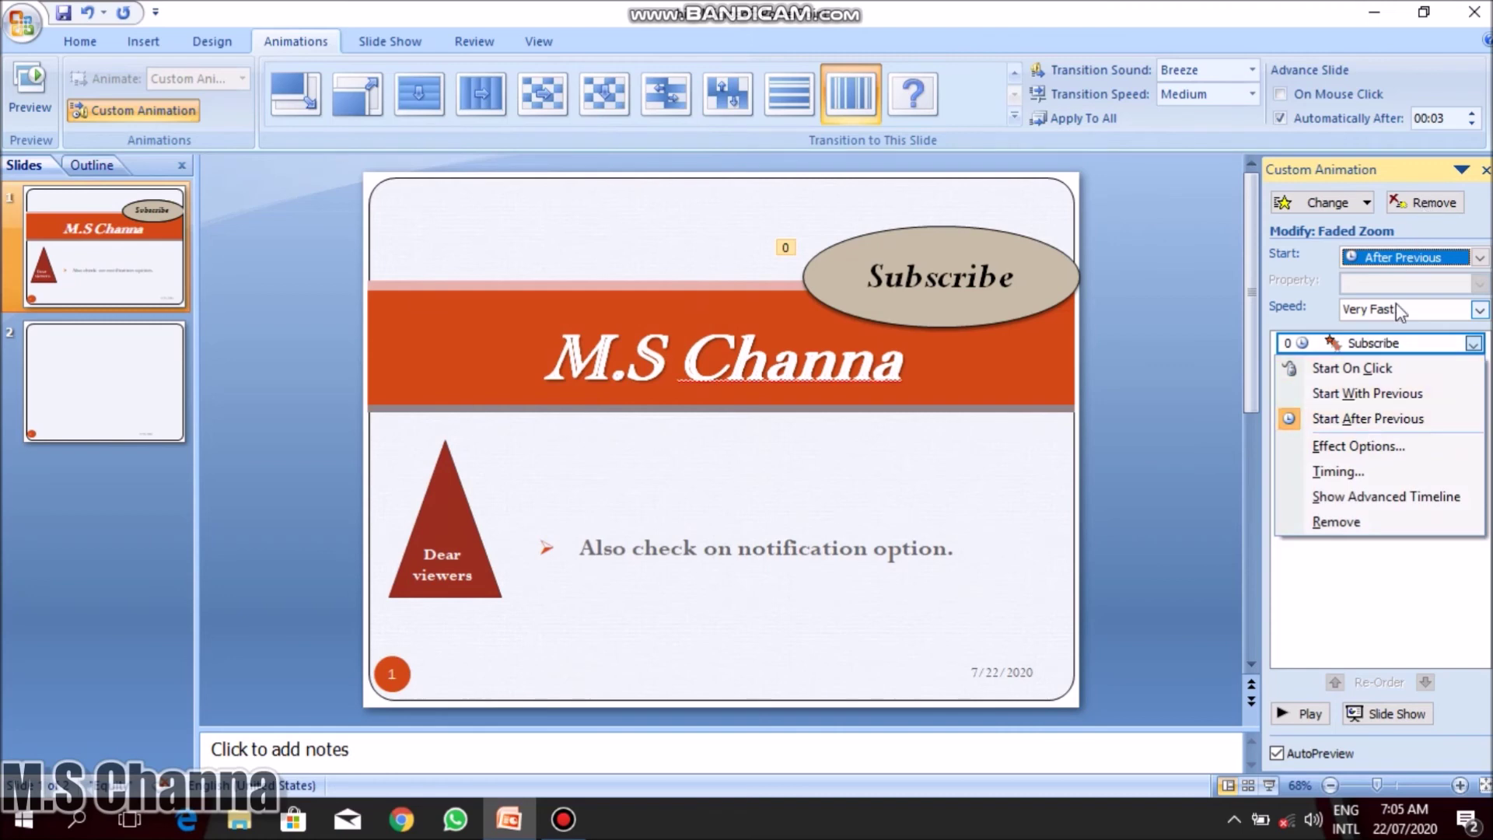
Keep the Subscribe animation's start at After Previous and bring up the Change effect choices again.
{"action": "left_click", "coordinate": [1423, 254]}
{"action": "left_click", "coordinate": [1423, 254]}
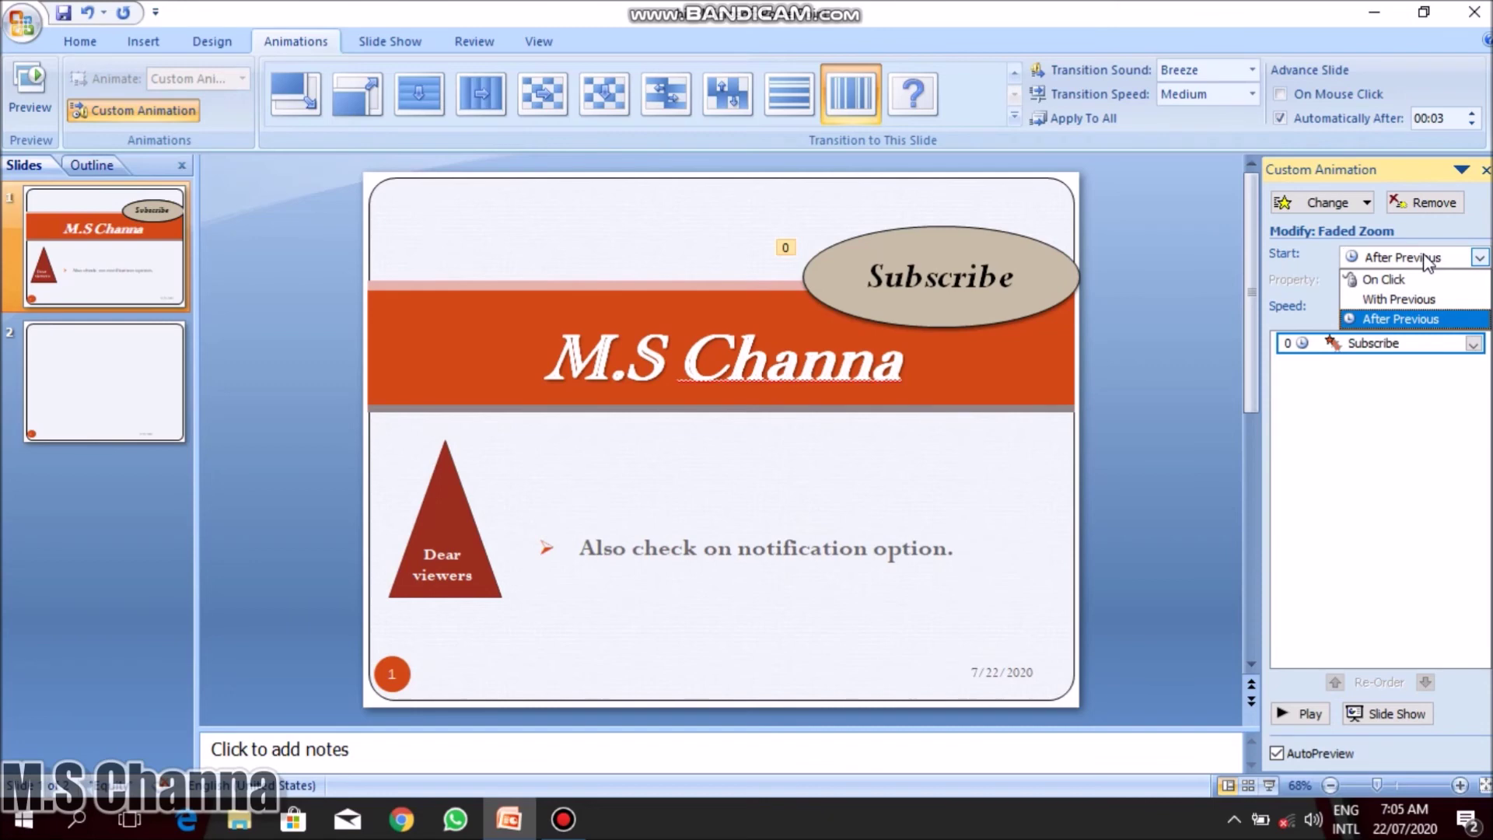
{"action": "left_click", "coordinate": [1423, 253]}
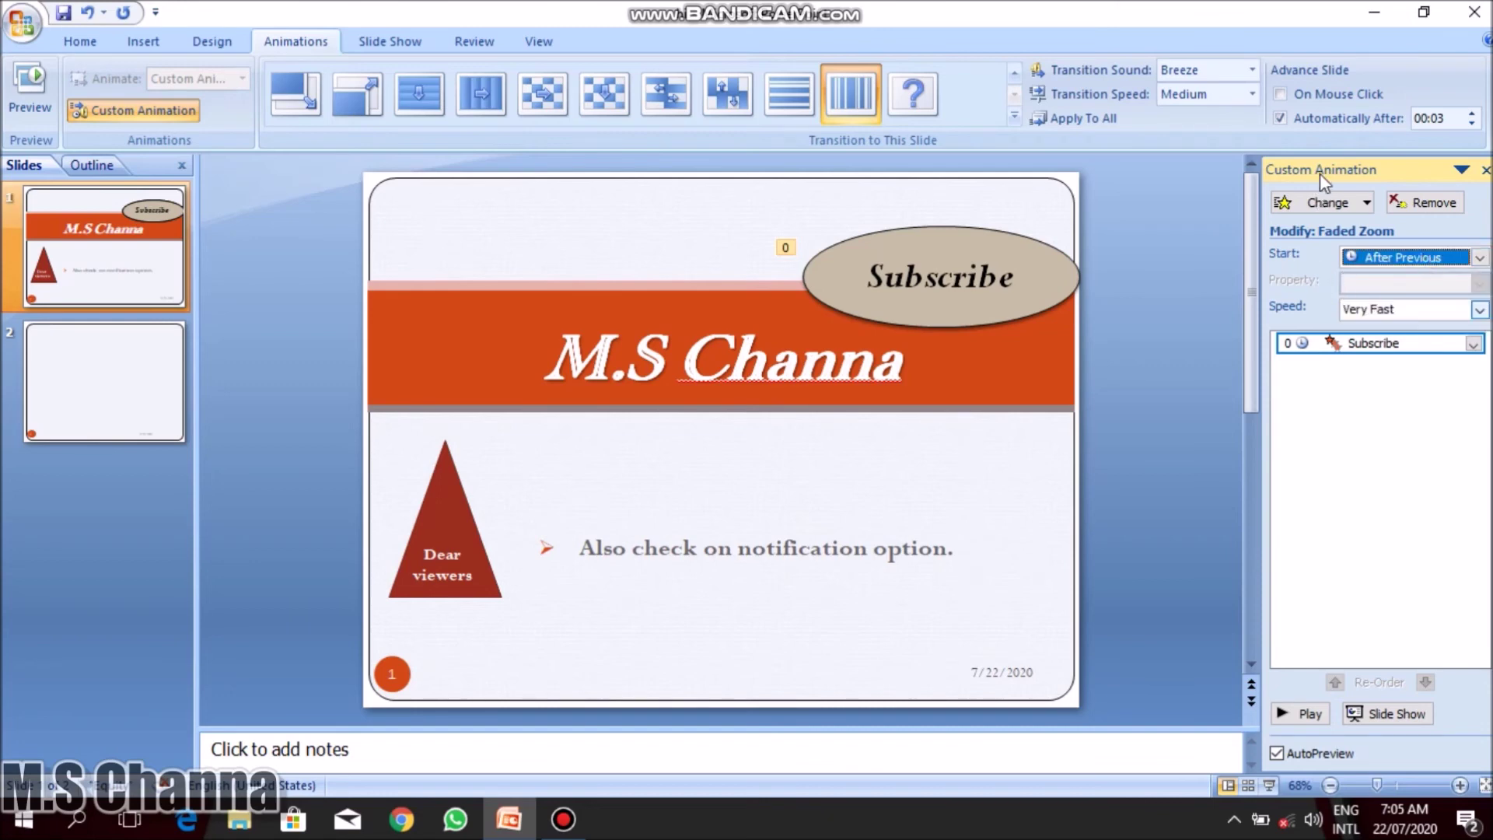
{"action": "left_click", "coordinate": [1324, 206]}
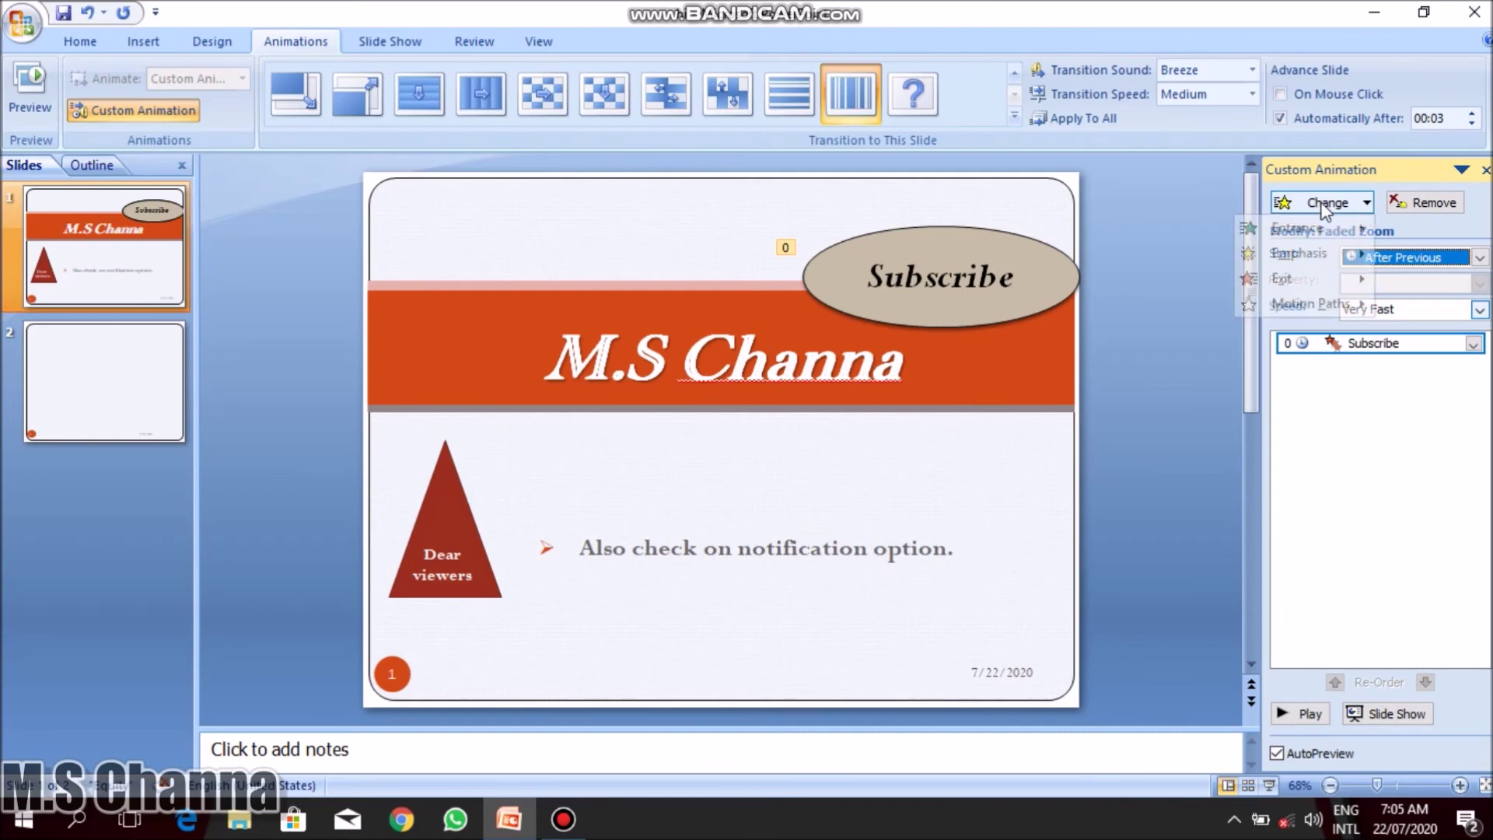
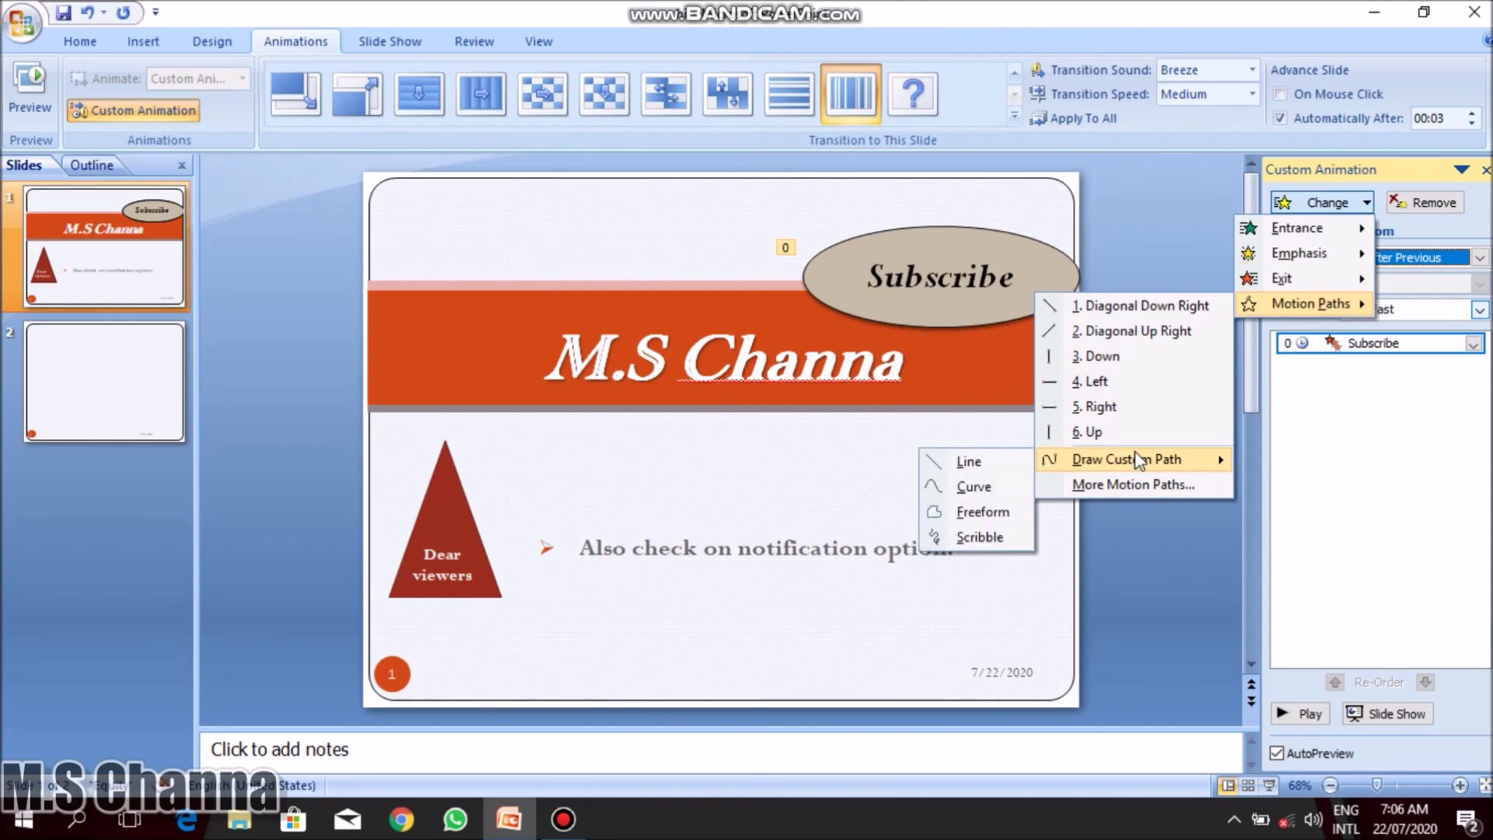
Replace the oval's Grow/Shrink effect with a straight Line path drawn down-left below the bullet text.
{"action": "left_click", "coordinate": [1005, 465]}
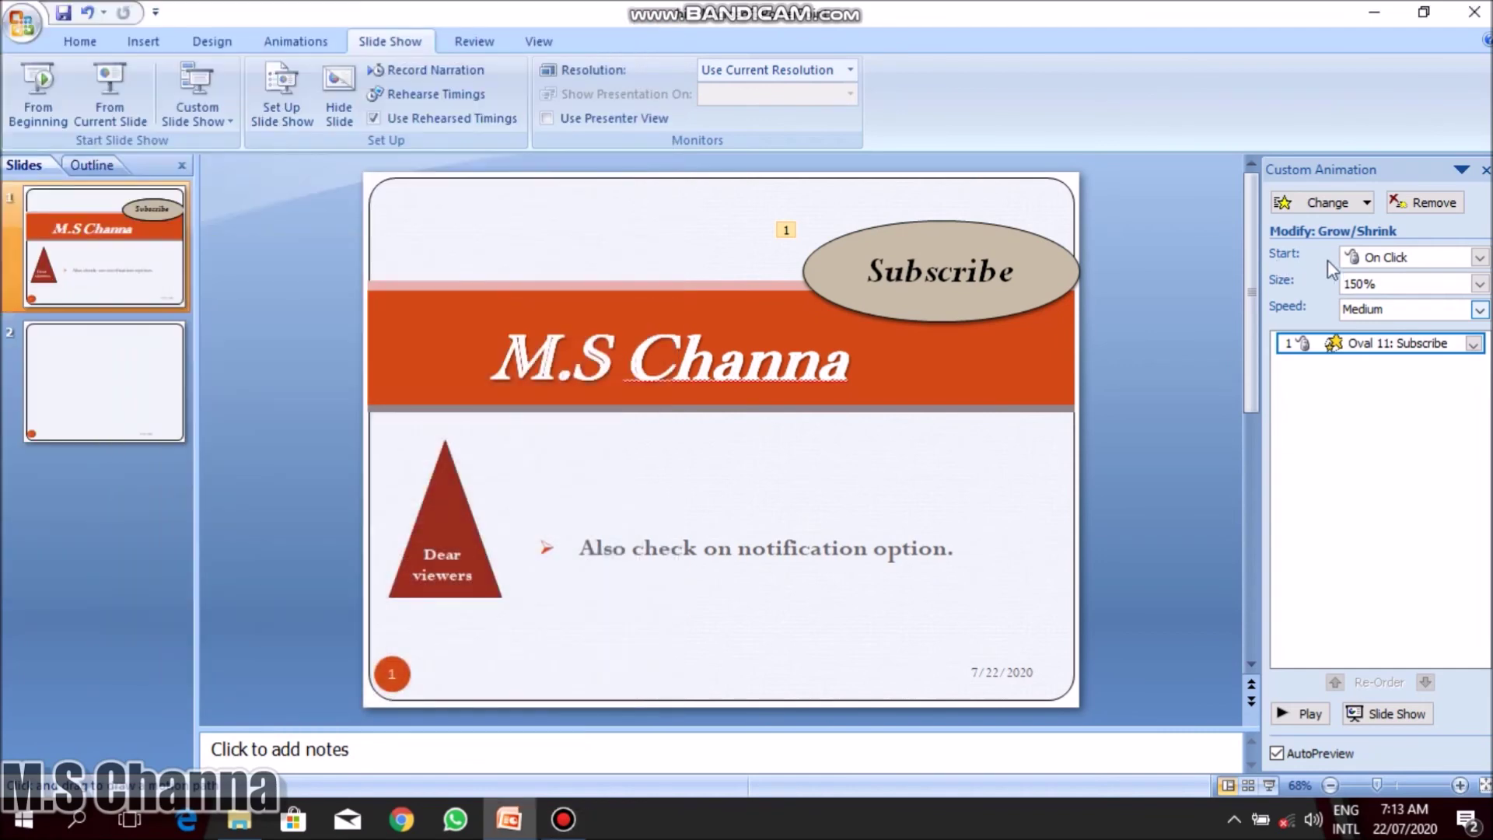
{"action": "left_click", "coordinate": [1327, 202]}
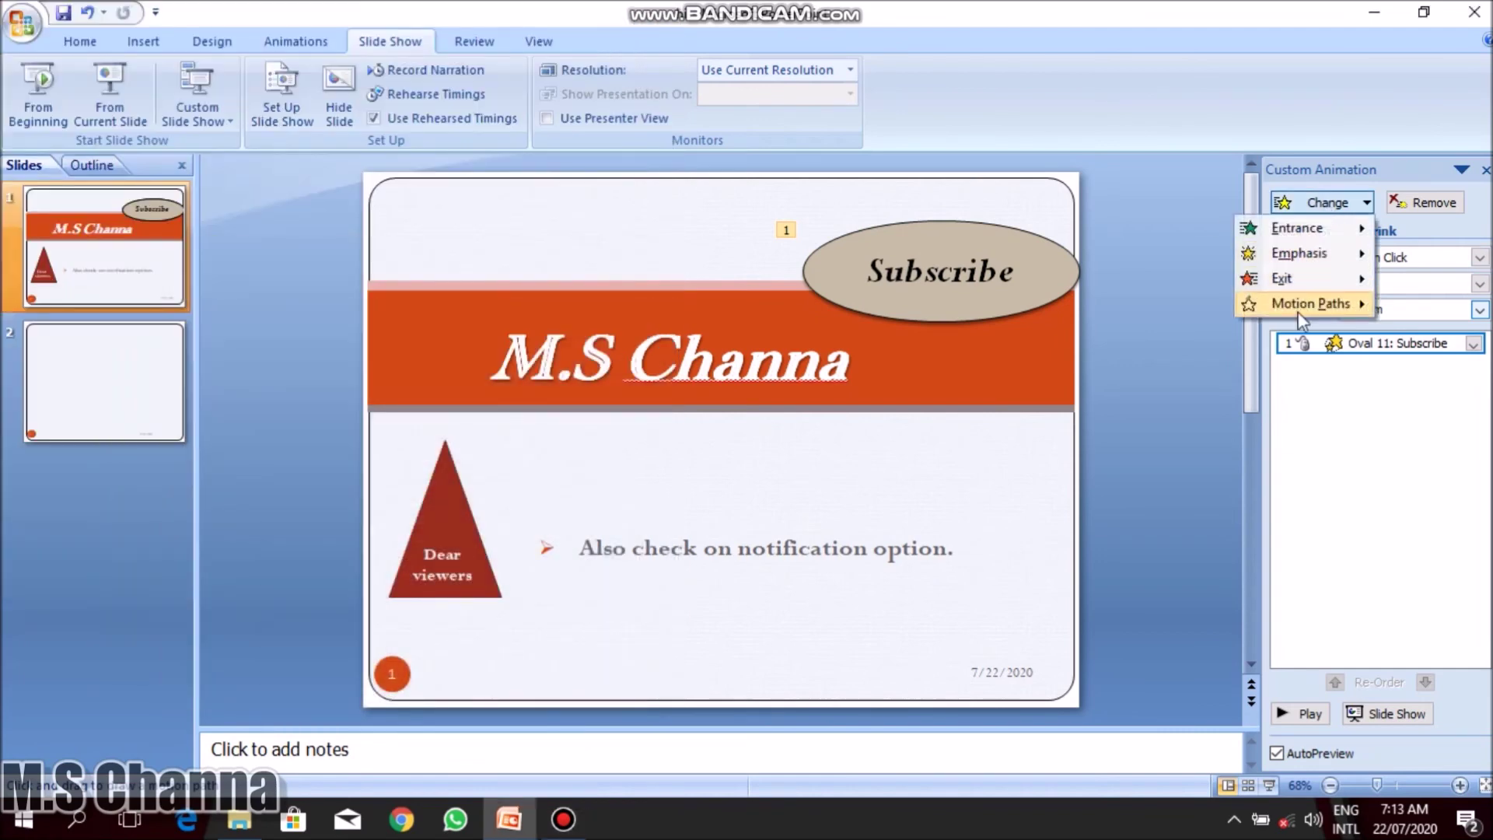
{"action": "mouse_move", "coordinate": [1310, 303]}
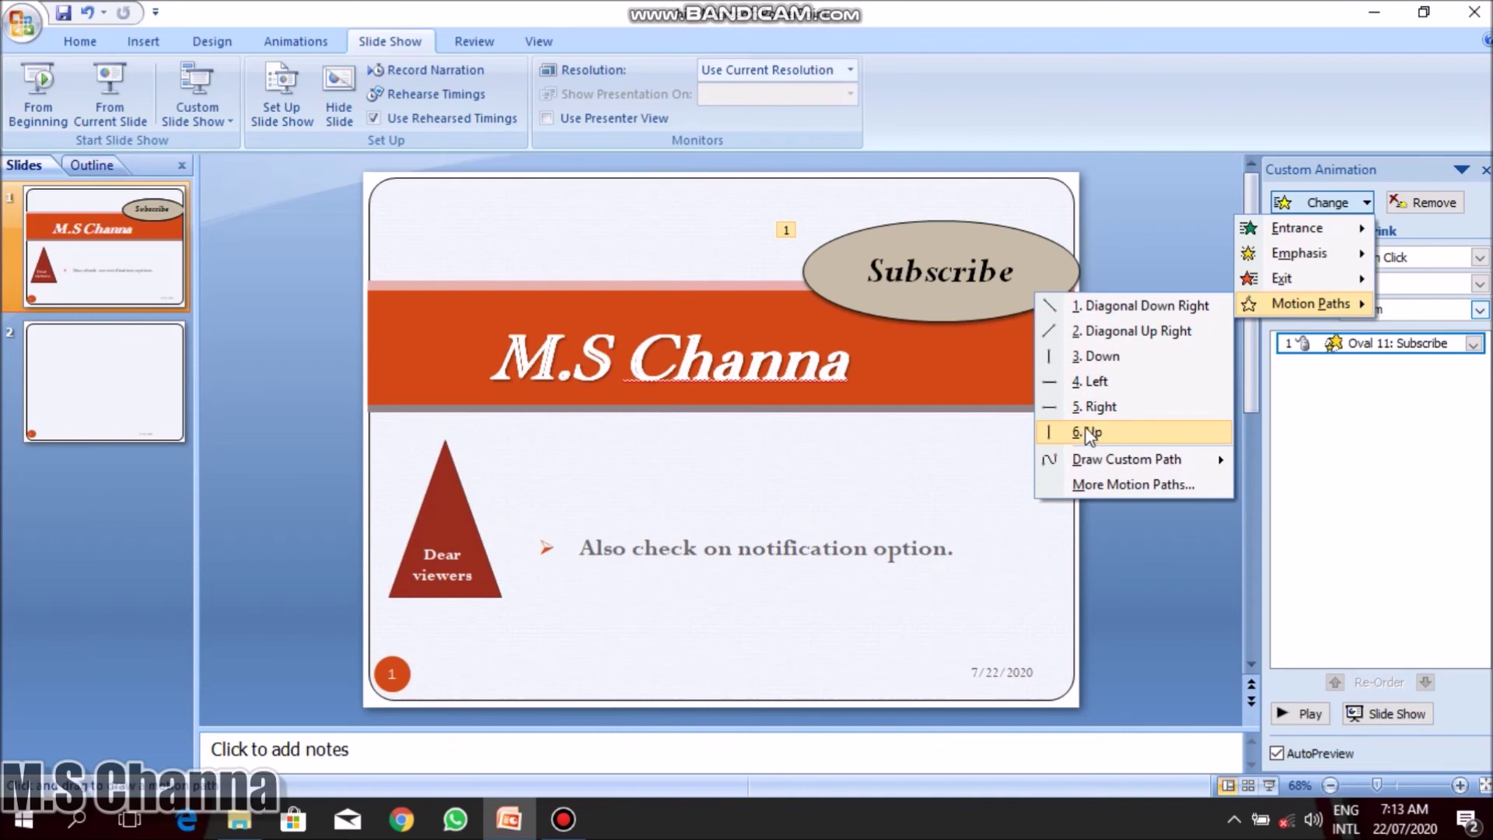
{"action": "mouse_move", "coordinate": [1126, 459]}
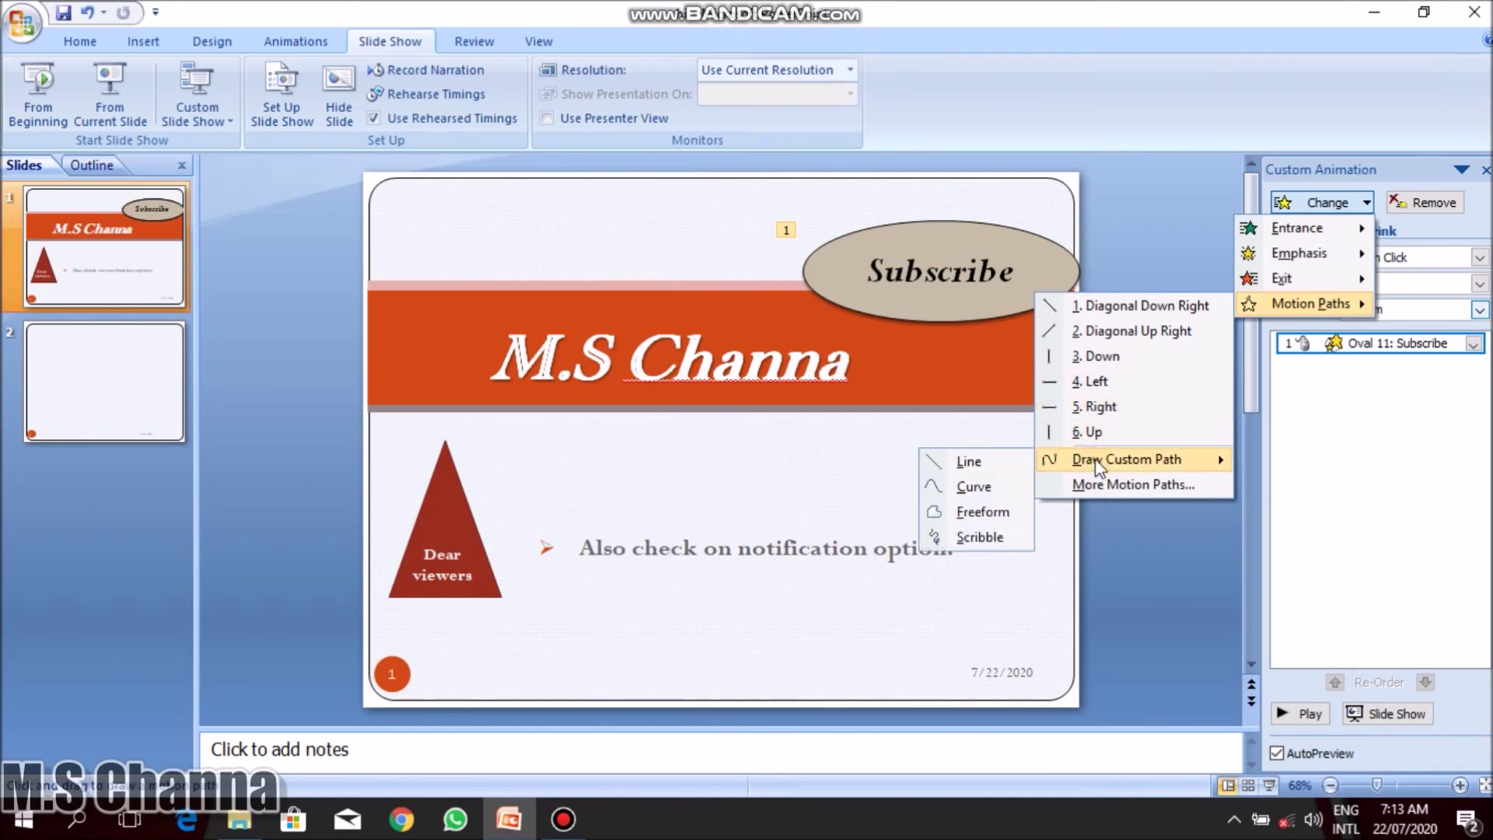
{"action": "left_click", "coordinate": [990, 466]}
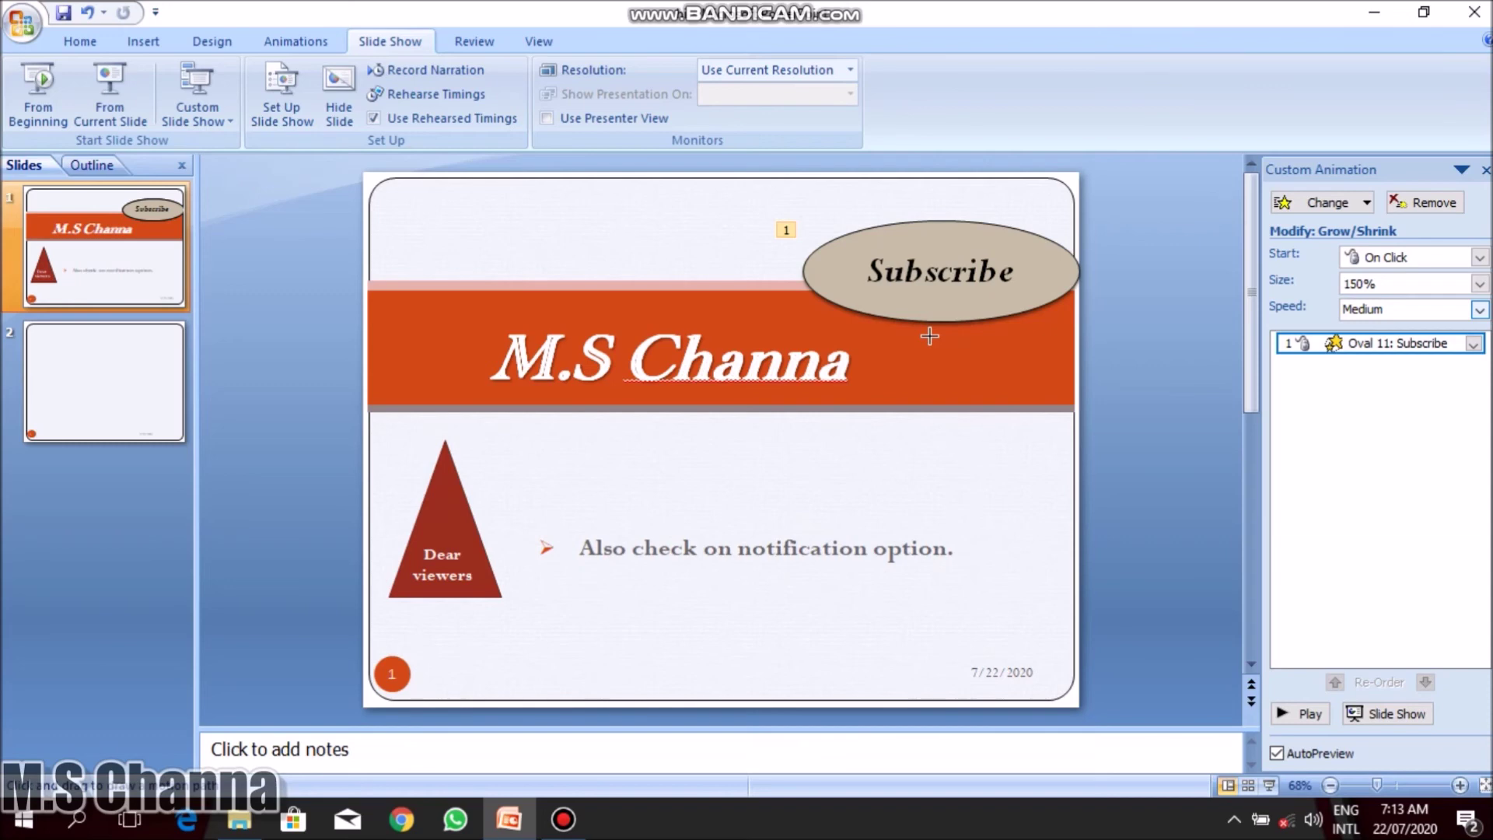
{"action": "left_click_drag", "start_coordinate": [929, 335], "coordinate": [639, 606]}
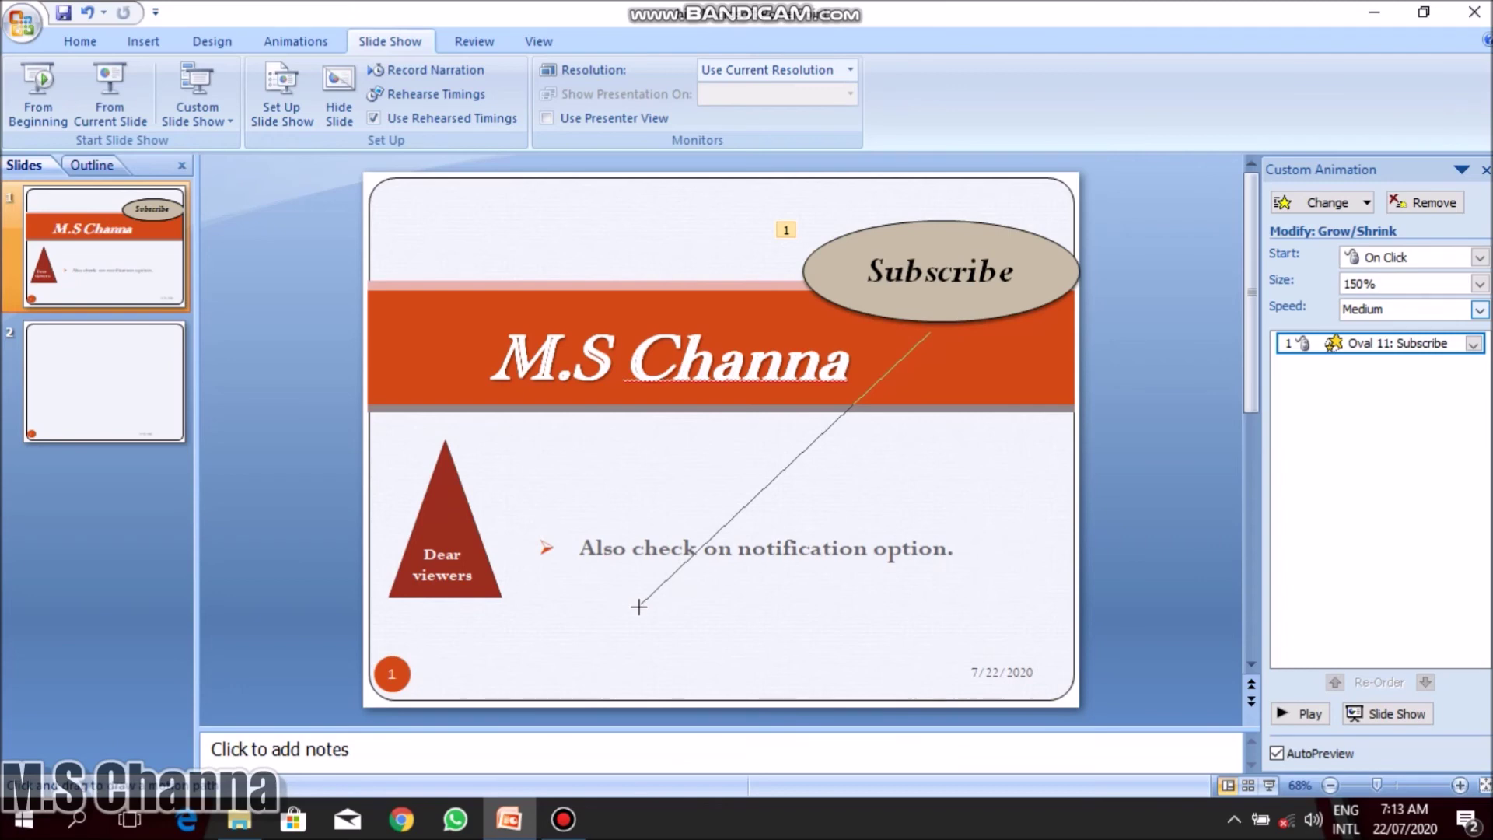
{"action": "left_click_drag", "start_coordinate": [639, 607], "coordinate": [638, 607]}
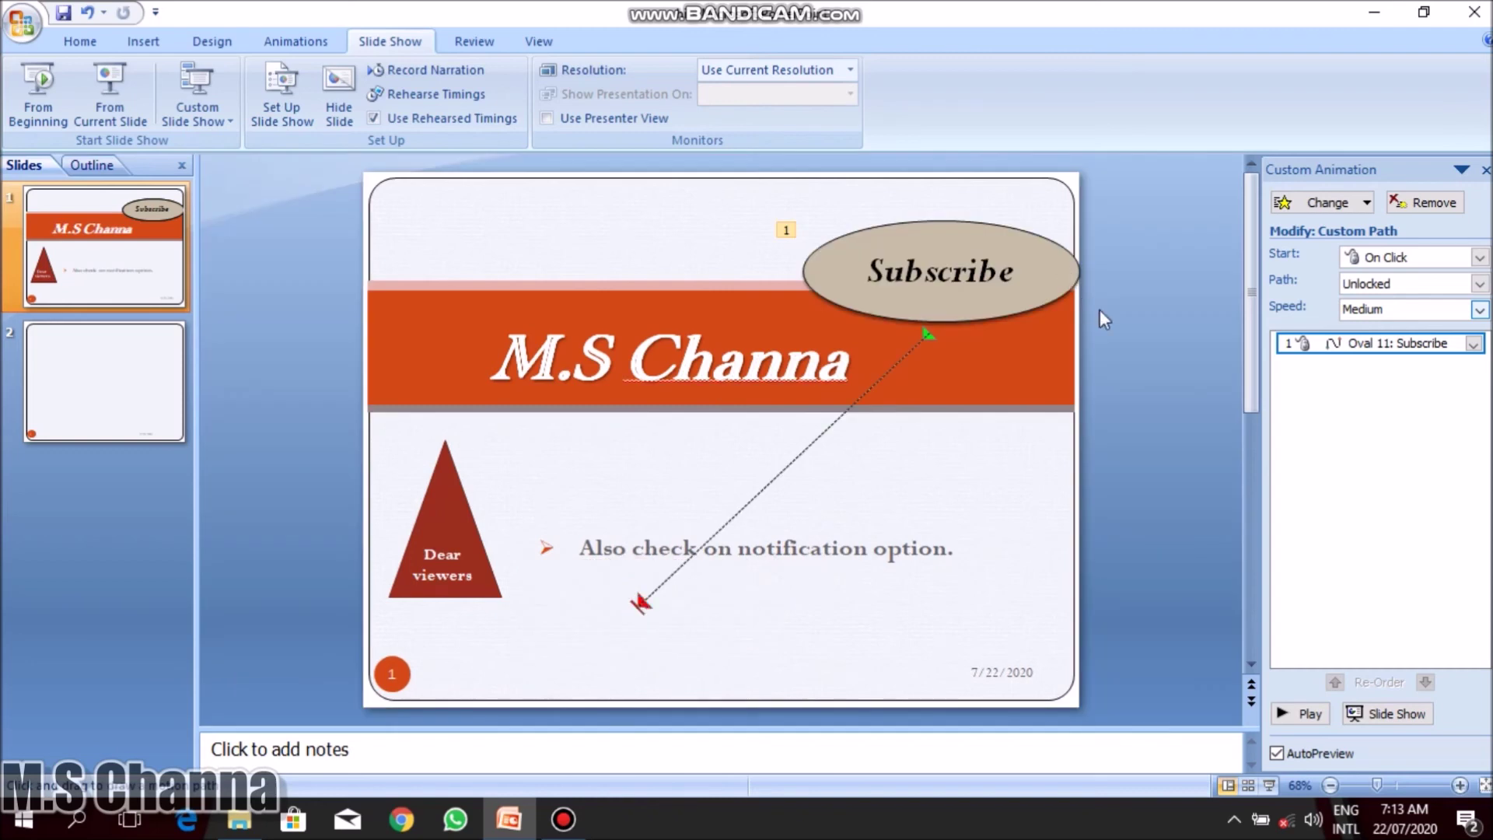
{"action": "left_click", "coordinate": [1324, 204]}
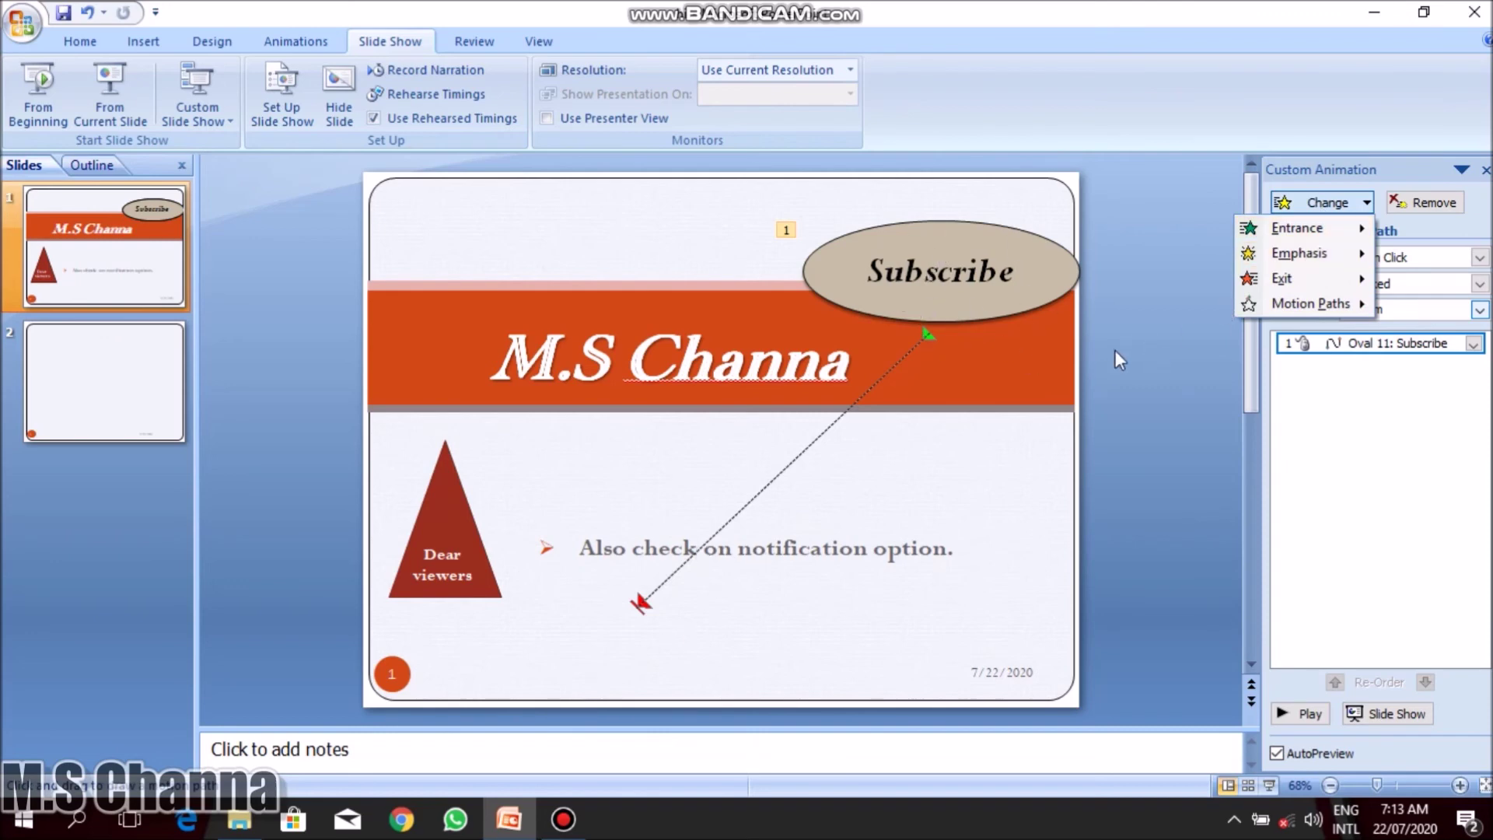
{"action": "mouse_move", "coordinate": [1304, 303]}
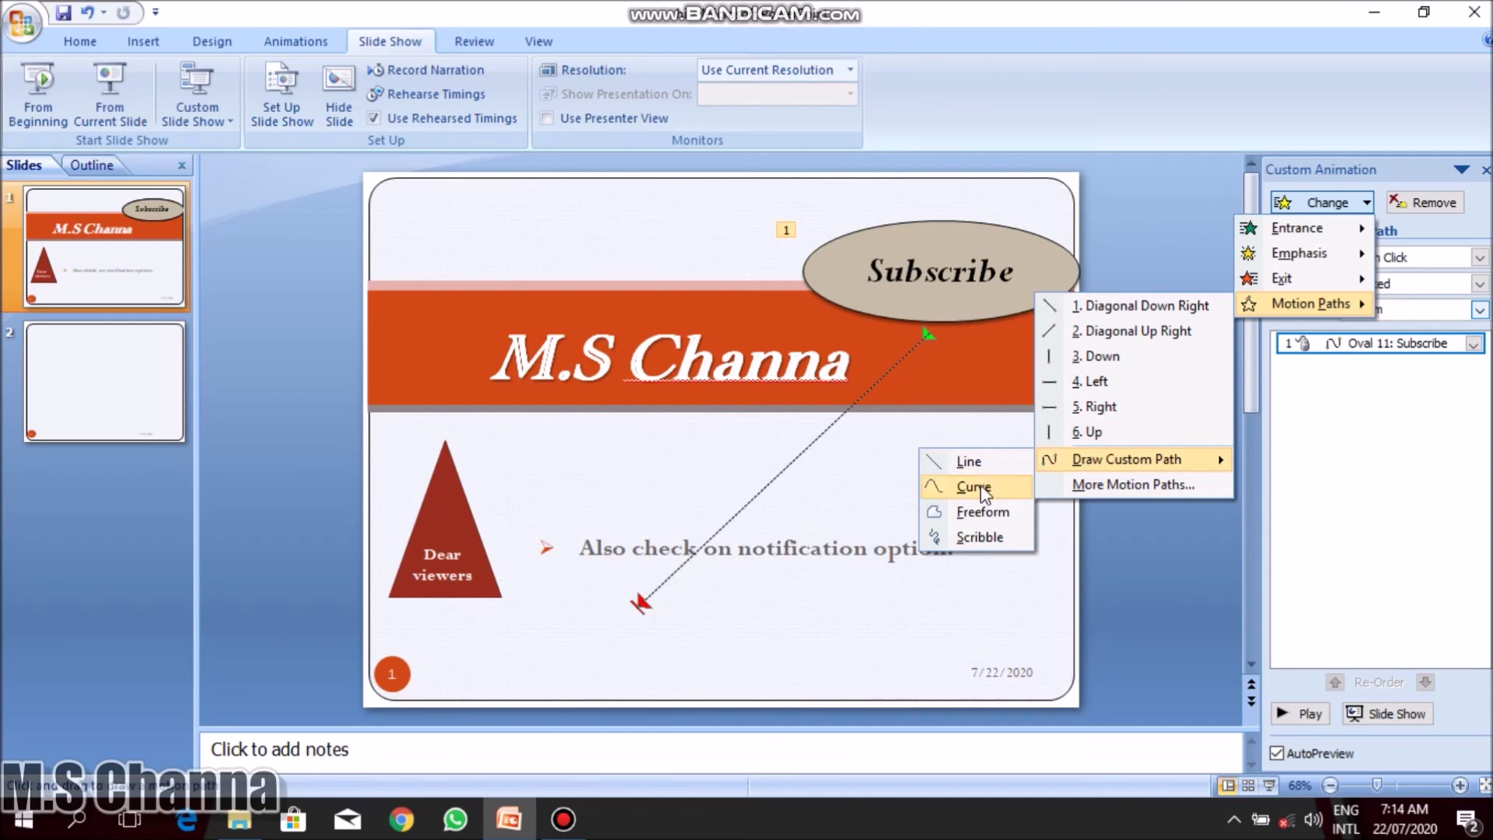
Draw a Curve path from the slide top, past the title's left end, to the bottom-right corner.
{"action": "left_click", "coordinate": [975, 487]}
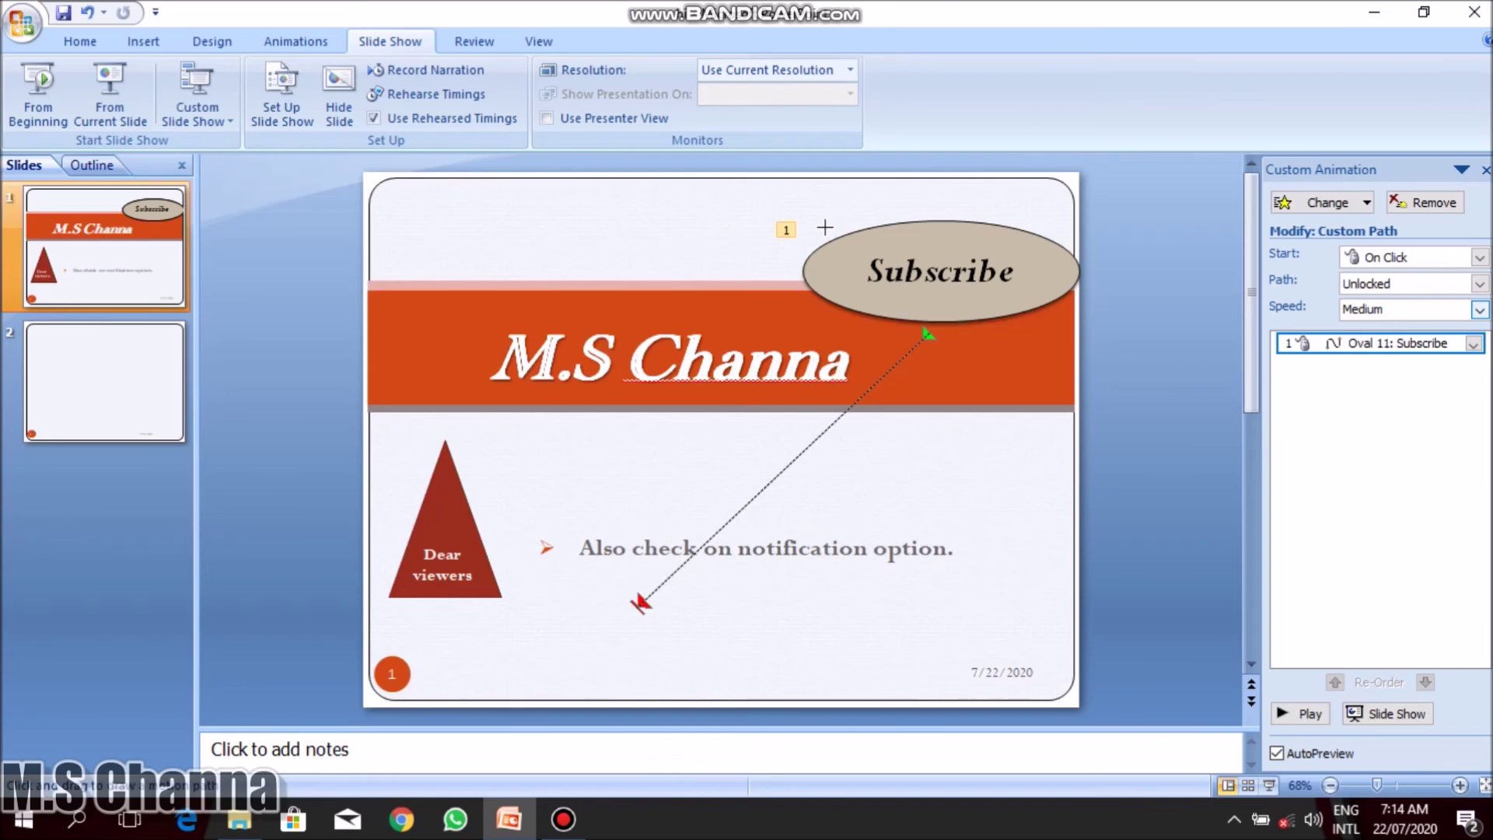
{"action": "left_click", "coordinate": [825, 227]}
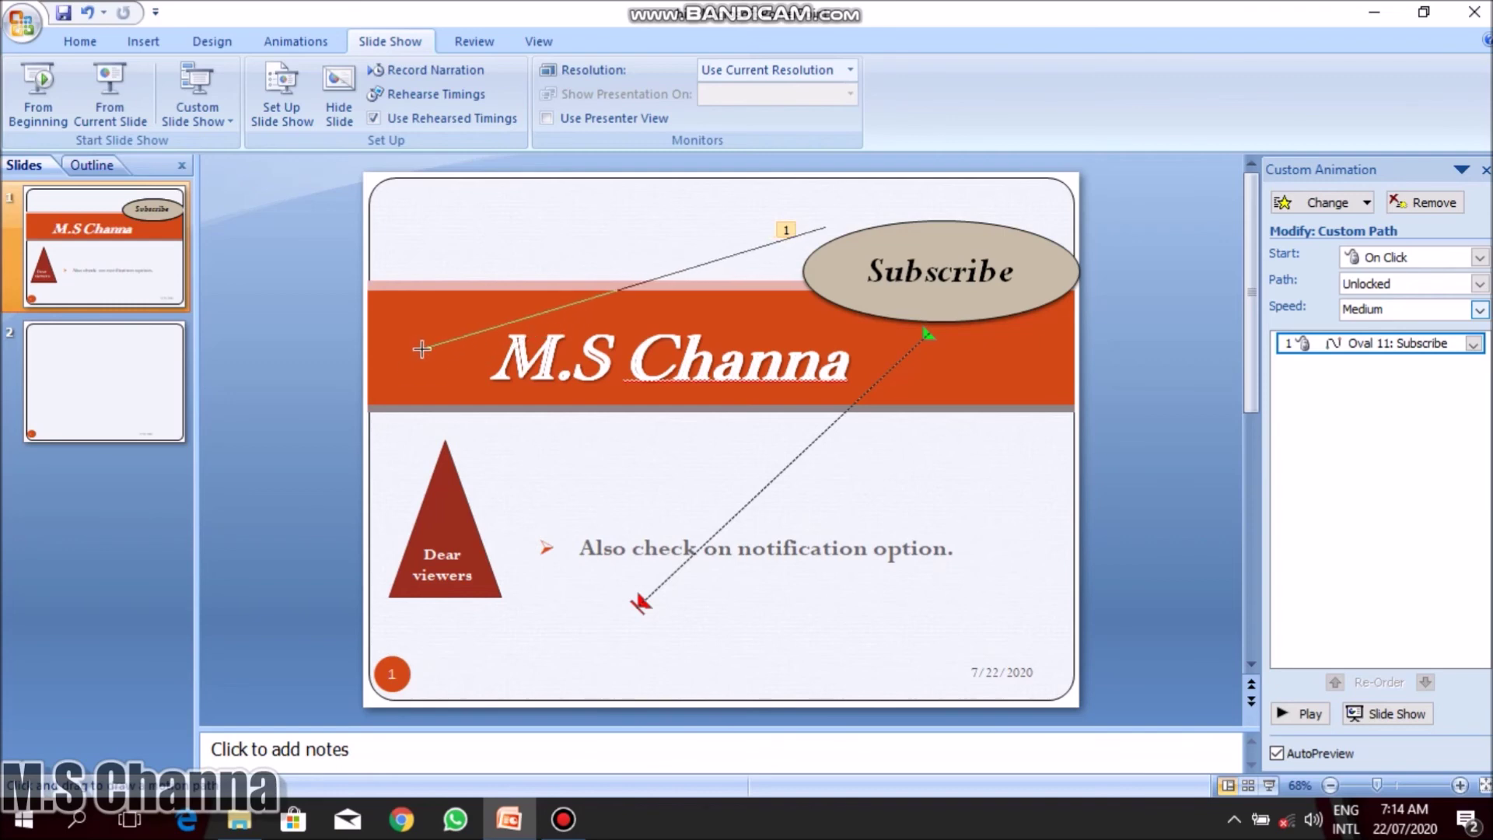
{"action": "left_click", "coordinate": [422, 349]}
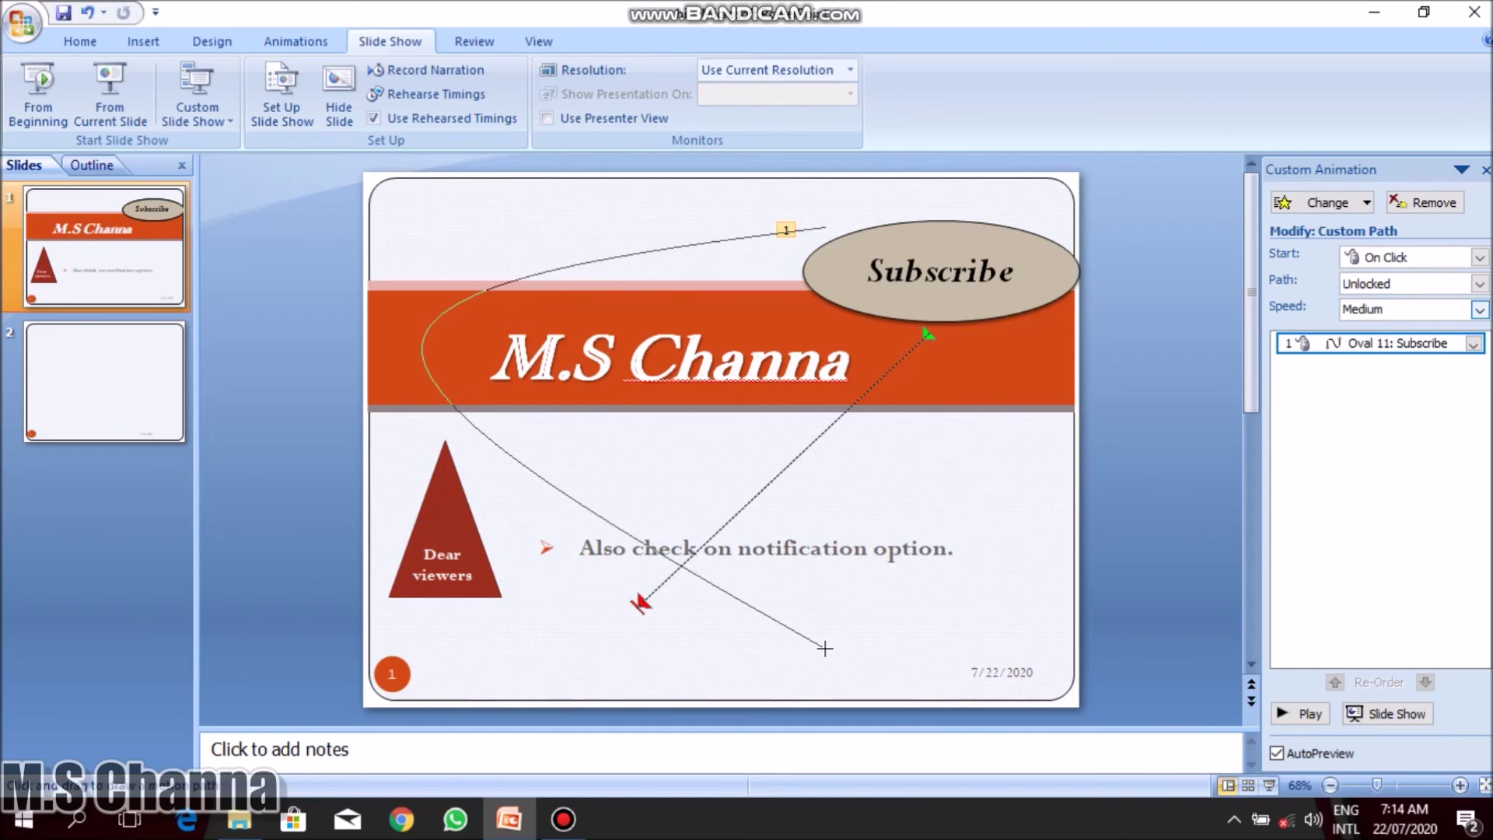
{"action": "left_click", "coordinate": [871, 668]}
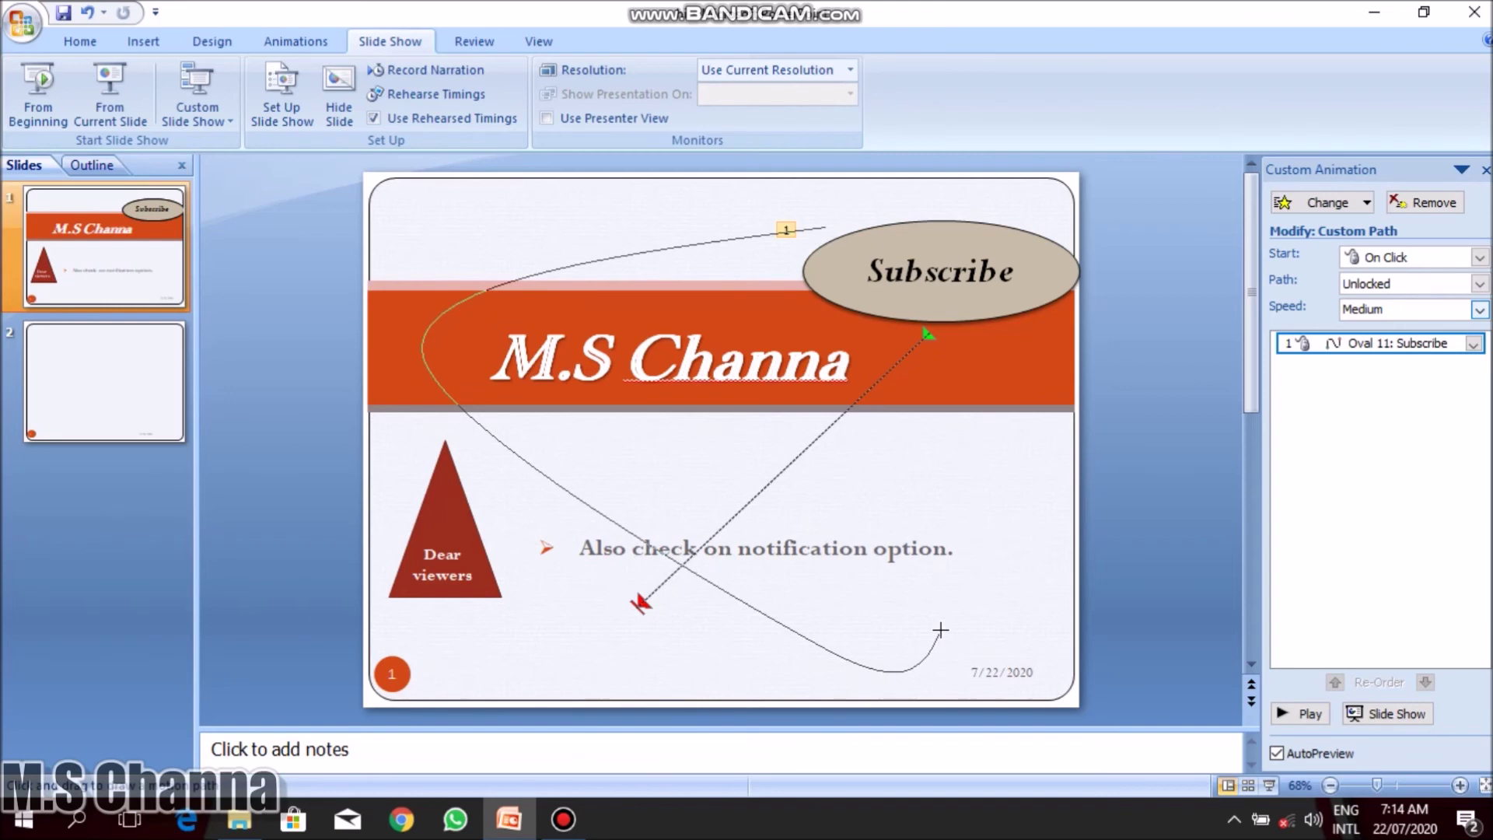
{"action": "double_click", "coordinate": [940, 630]}
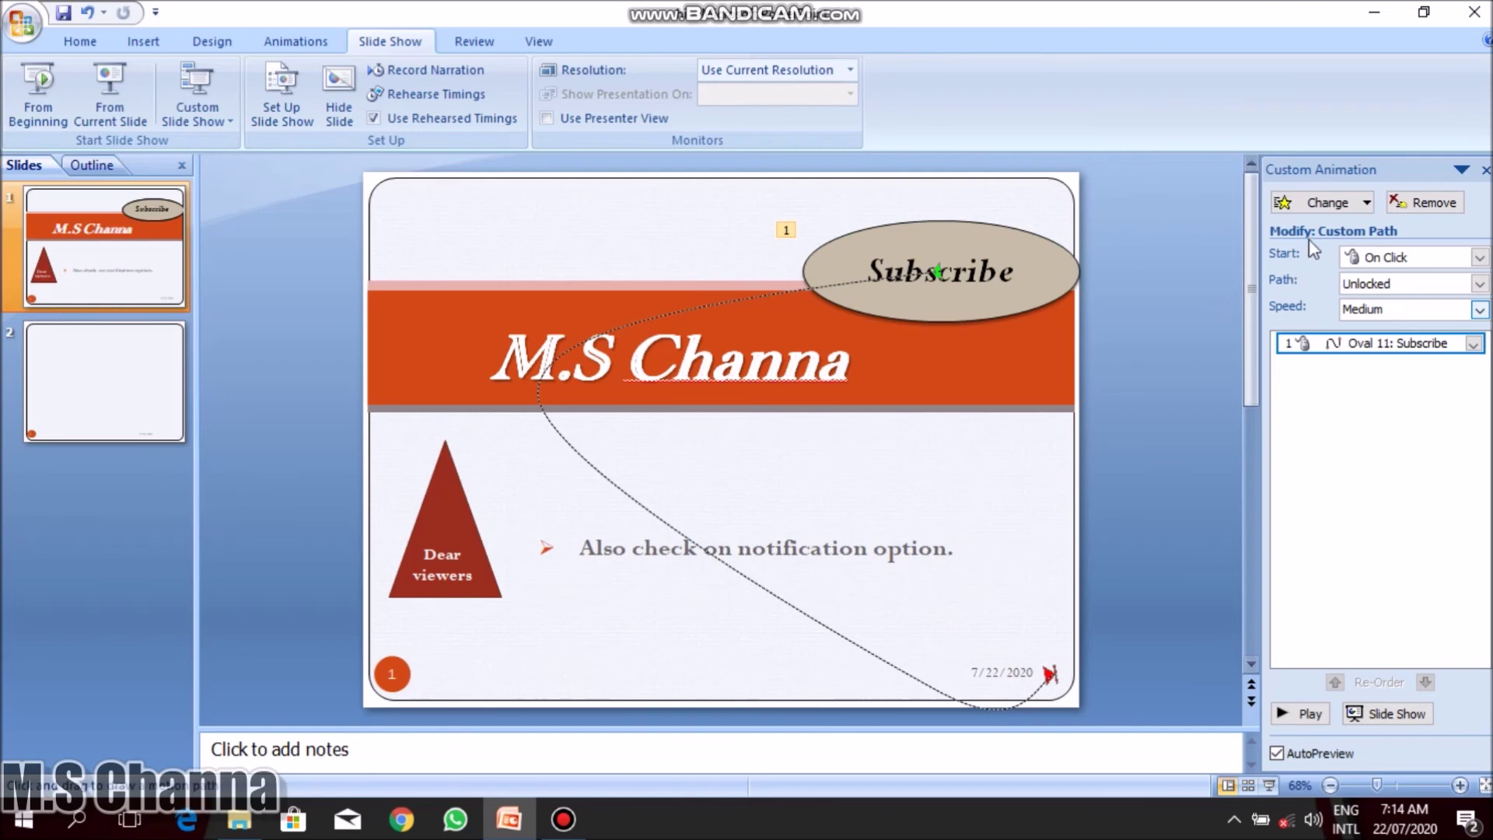
{"action": "left_click", "coordinate": [1325, 207]}
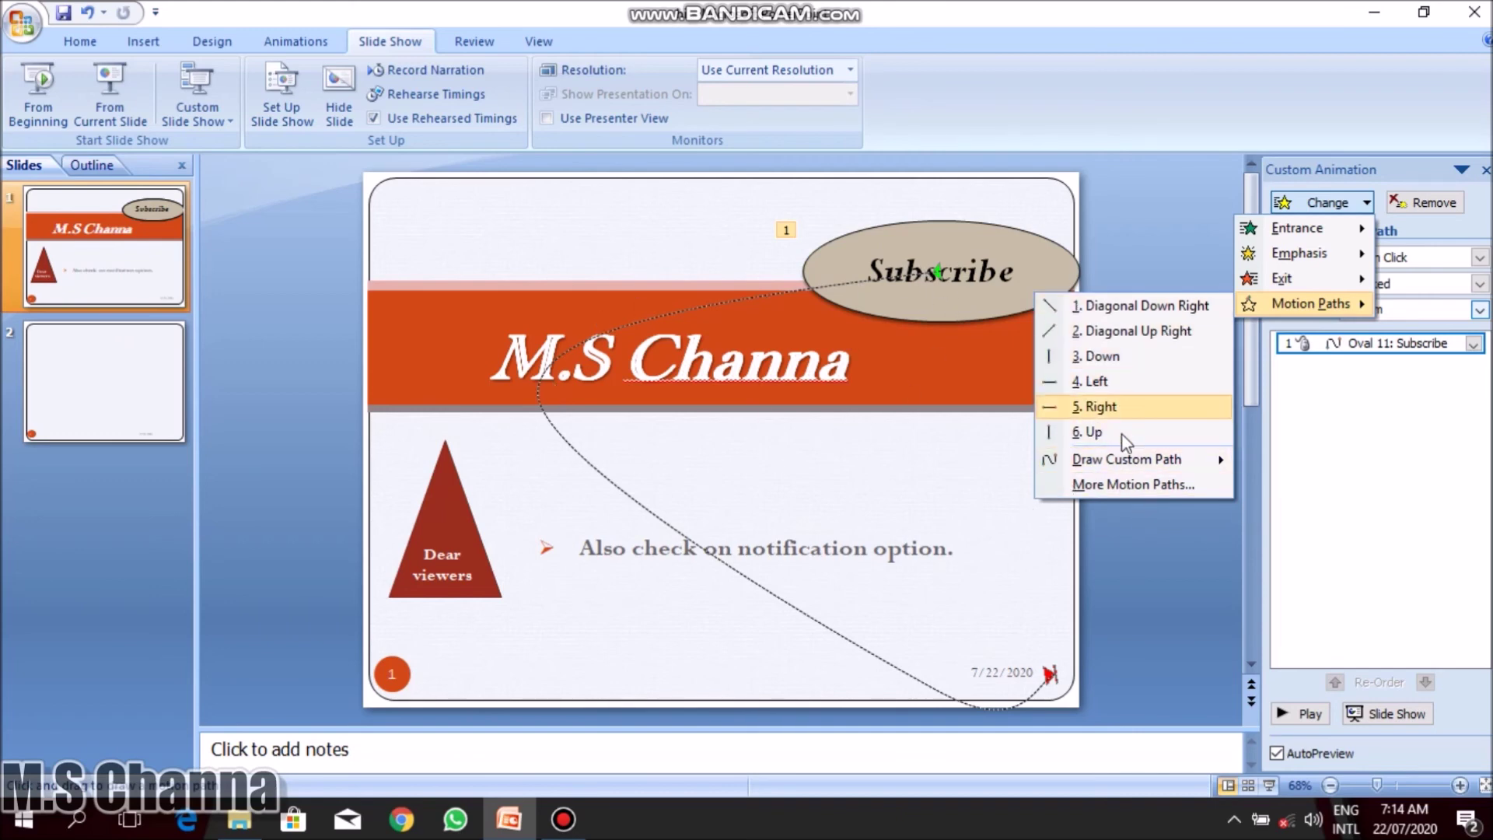
{"action": "mouse_move", "coordinate": [1126, 460]}
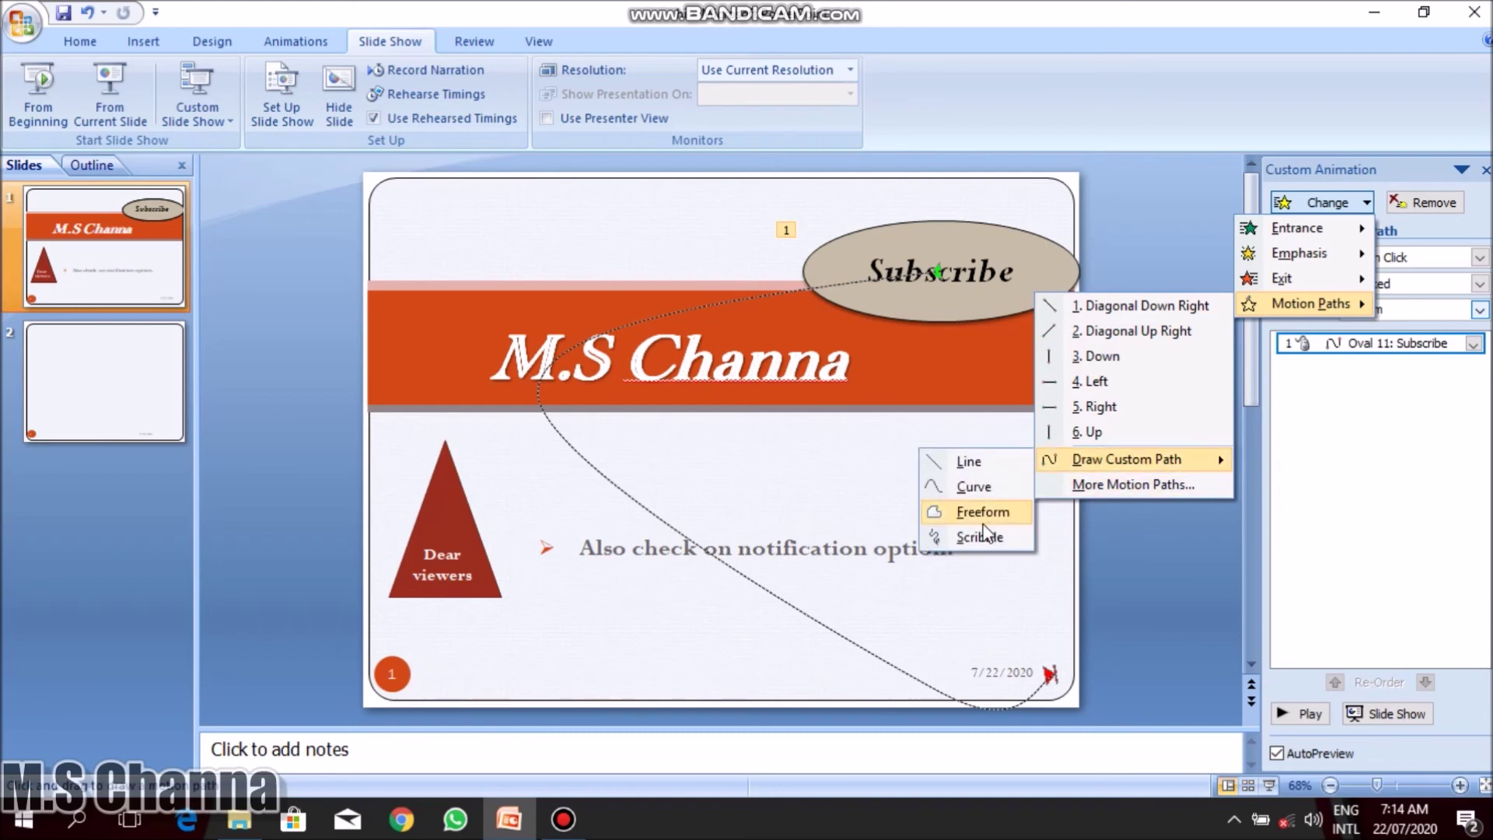
Choose Freeform and start the path at the slide top, around the title's left end.
{"action": "left_click", "coordinate": [982, 517]}
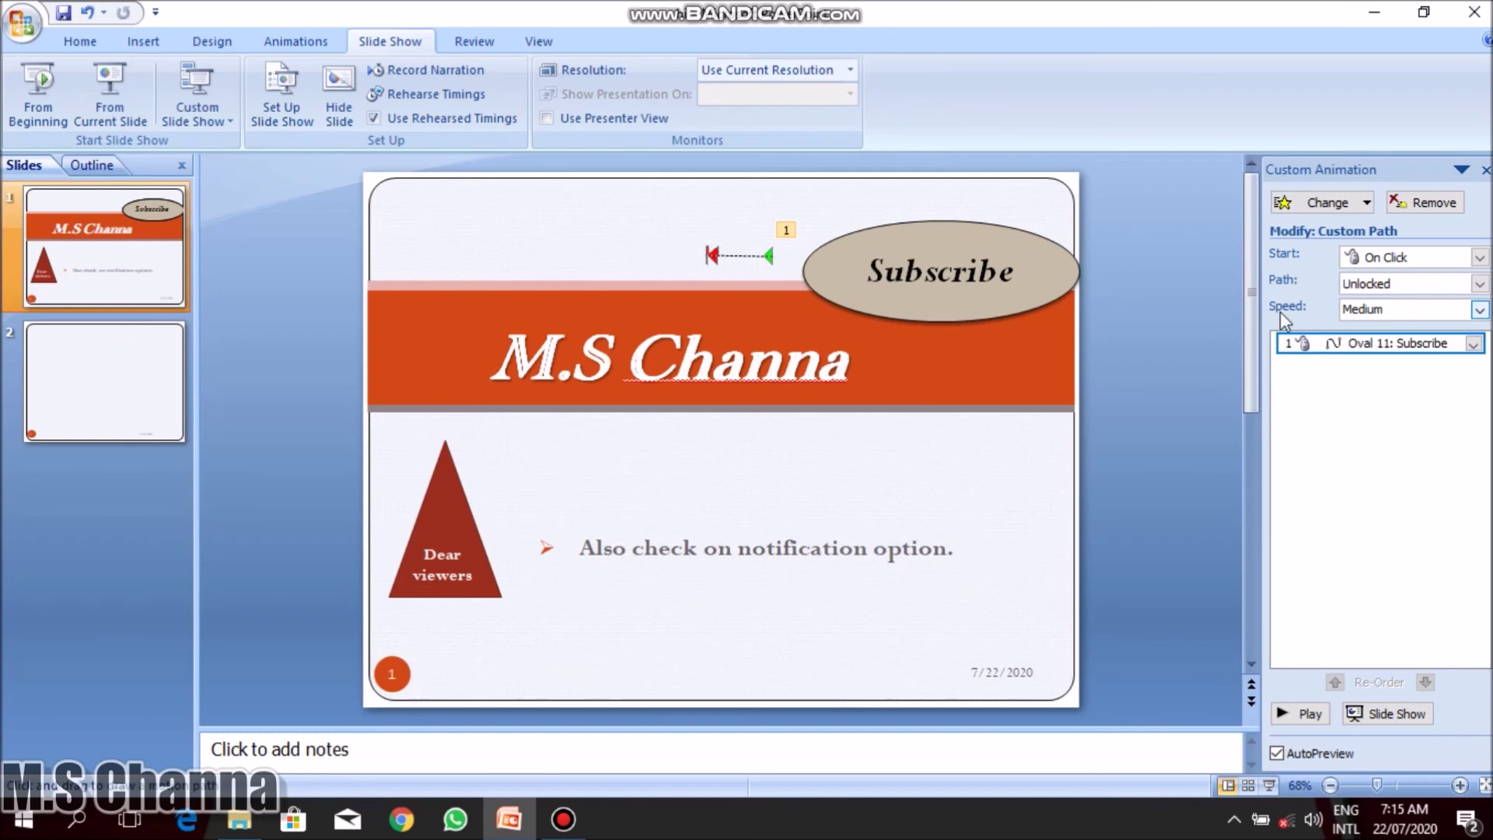
{"action": "left_click", "coordinate": [1304, 210]}
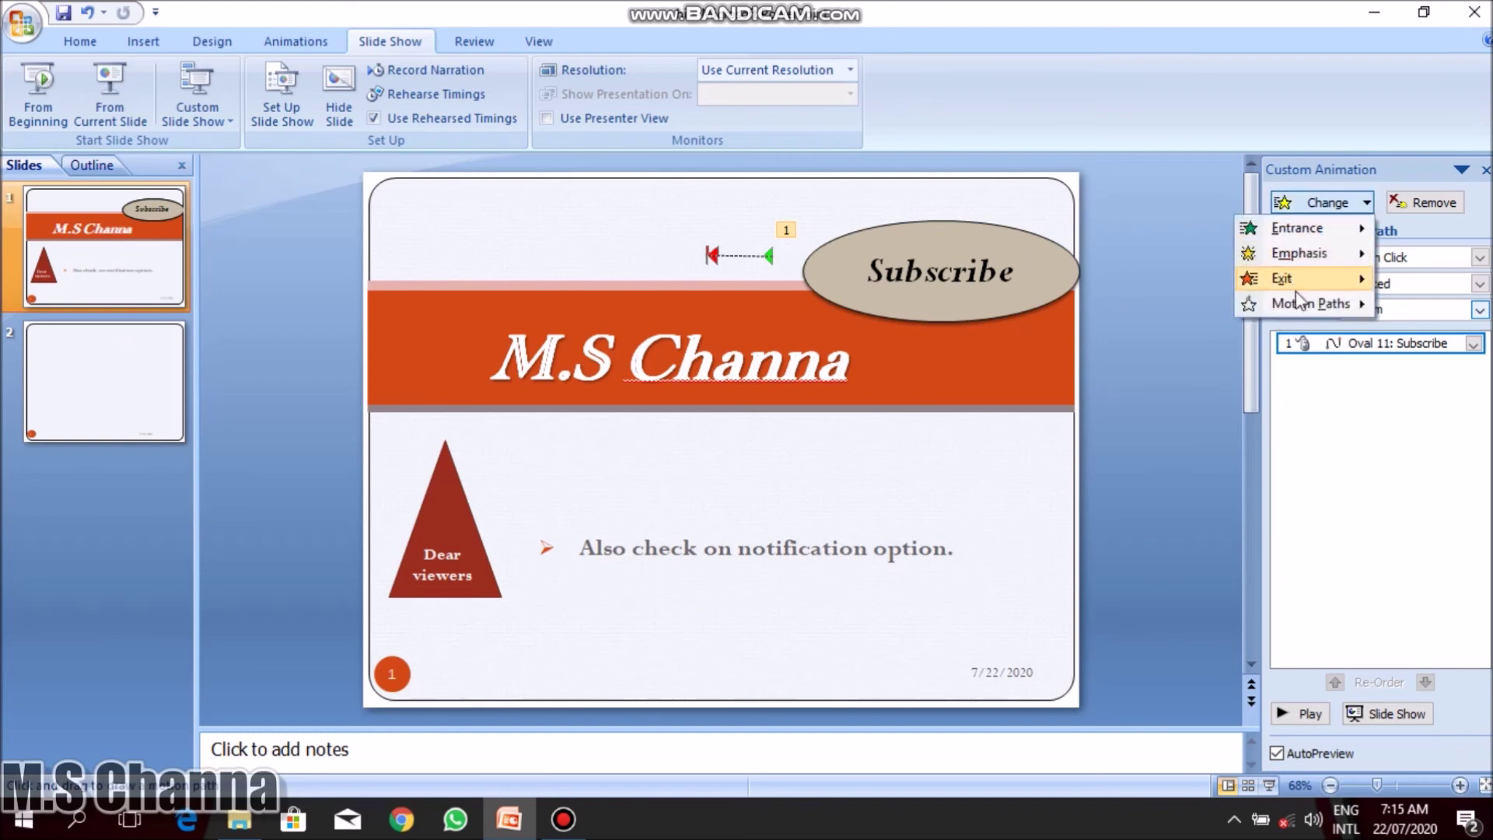
{"action": "mouse_move", "coordinate": [1126, 459]}
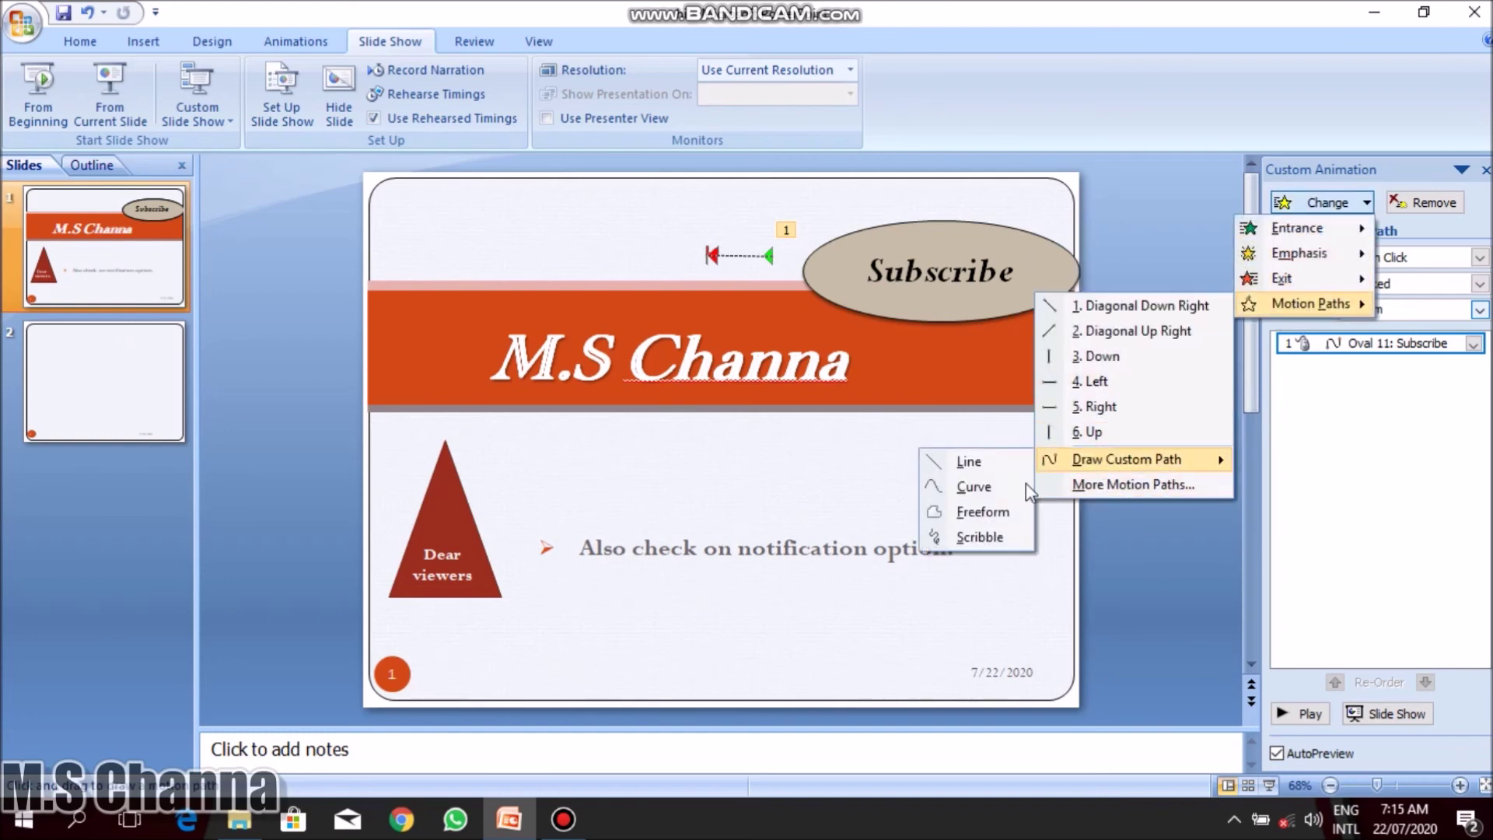
{"action": "left_click", "coordinate": [970, 507]}
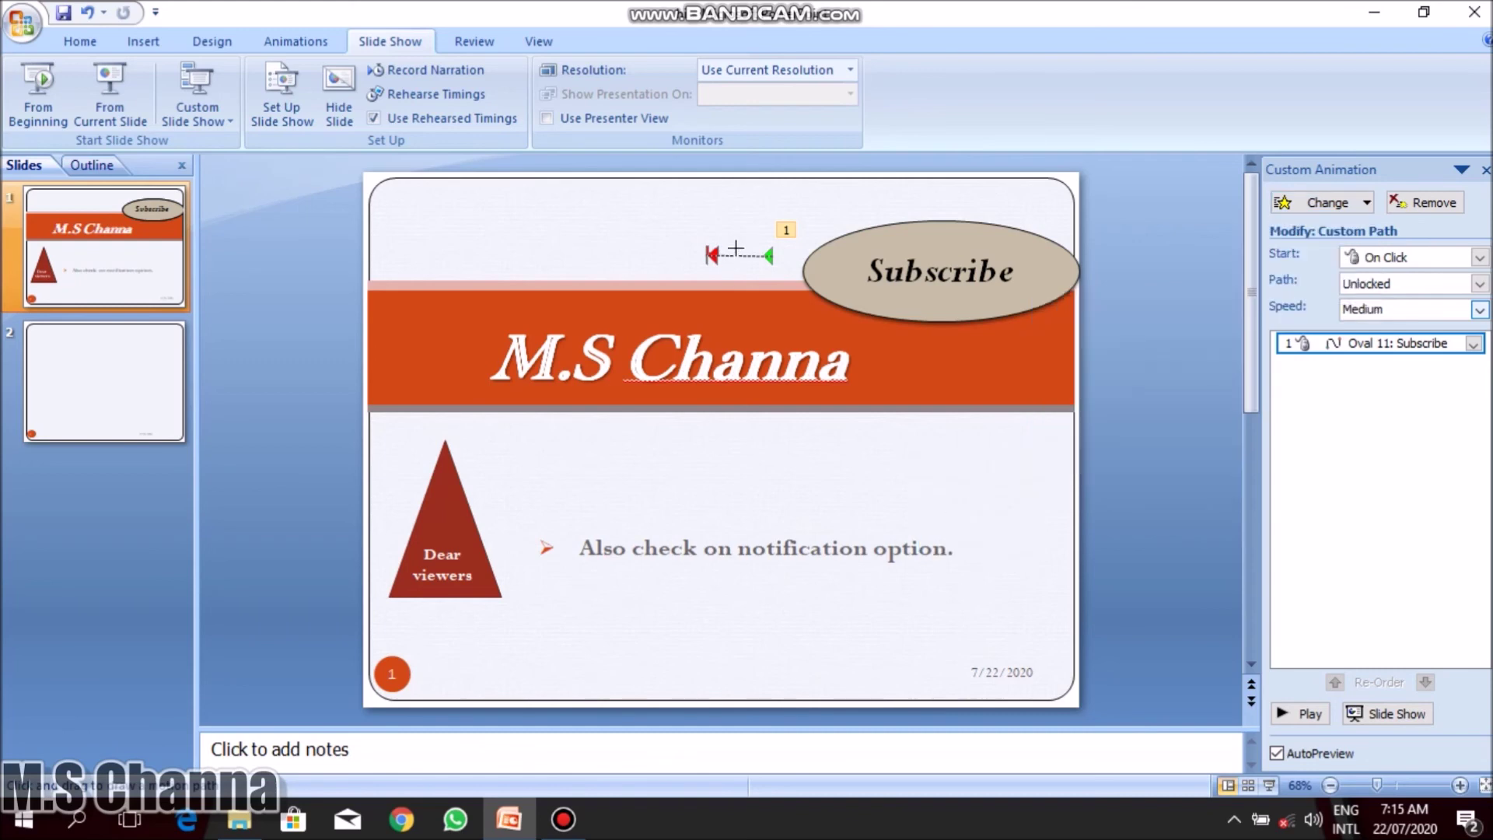
{"action": "left_click", "coordinate": [755, 185]}
{"action": "left_click", "coordinate": [537, 231]}
{"action": "left_click", "coordinate": [453, 352]}
Add freeform corners across the middle, below the bullets, near the triangle, ending at the oval.
{"action": "left_click", "coordinate": [532, 474]}
{"action": "left_click", "coordinate": [731, 472]}
{"action": "left_click", "coordinate": [815, 544]}
{"action": "left_click", "coordinate": [829, 623]}
{"action": "left_click", "coordinate": [521, 636]}
{"action": "left_click", "coordinate": [478, 543]}
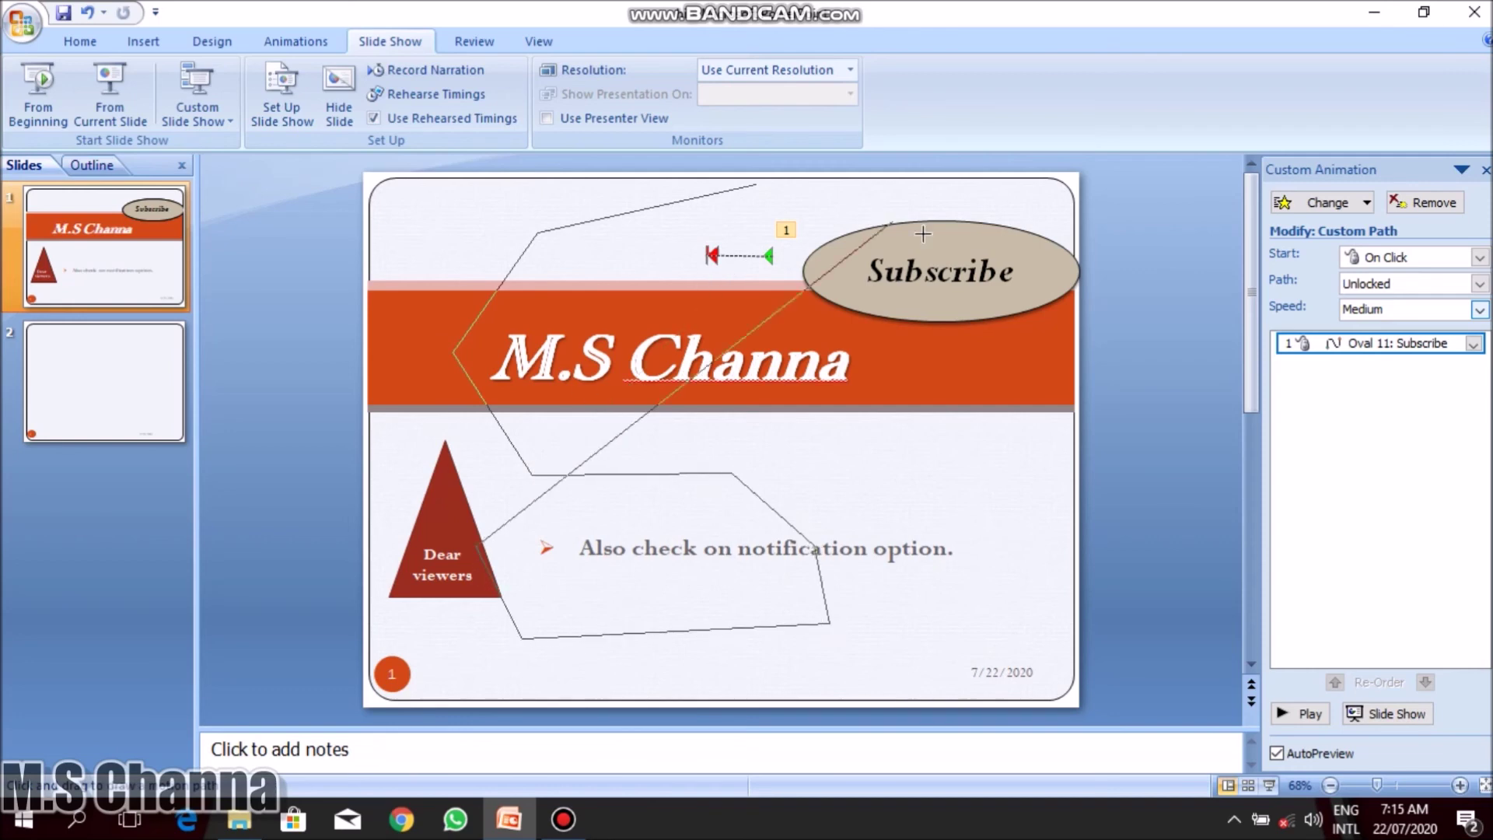
{"action": "double_click", "coordinate": [875, 313]}
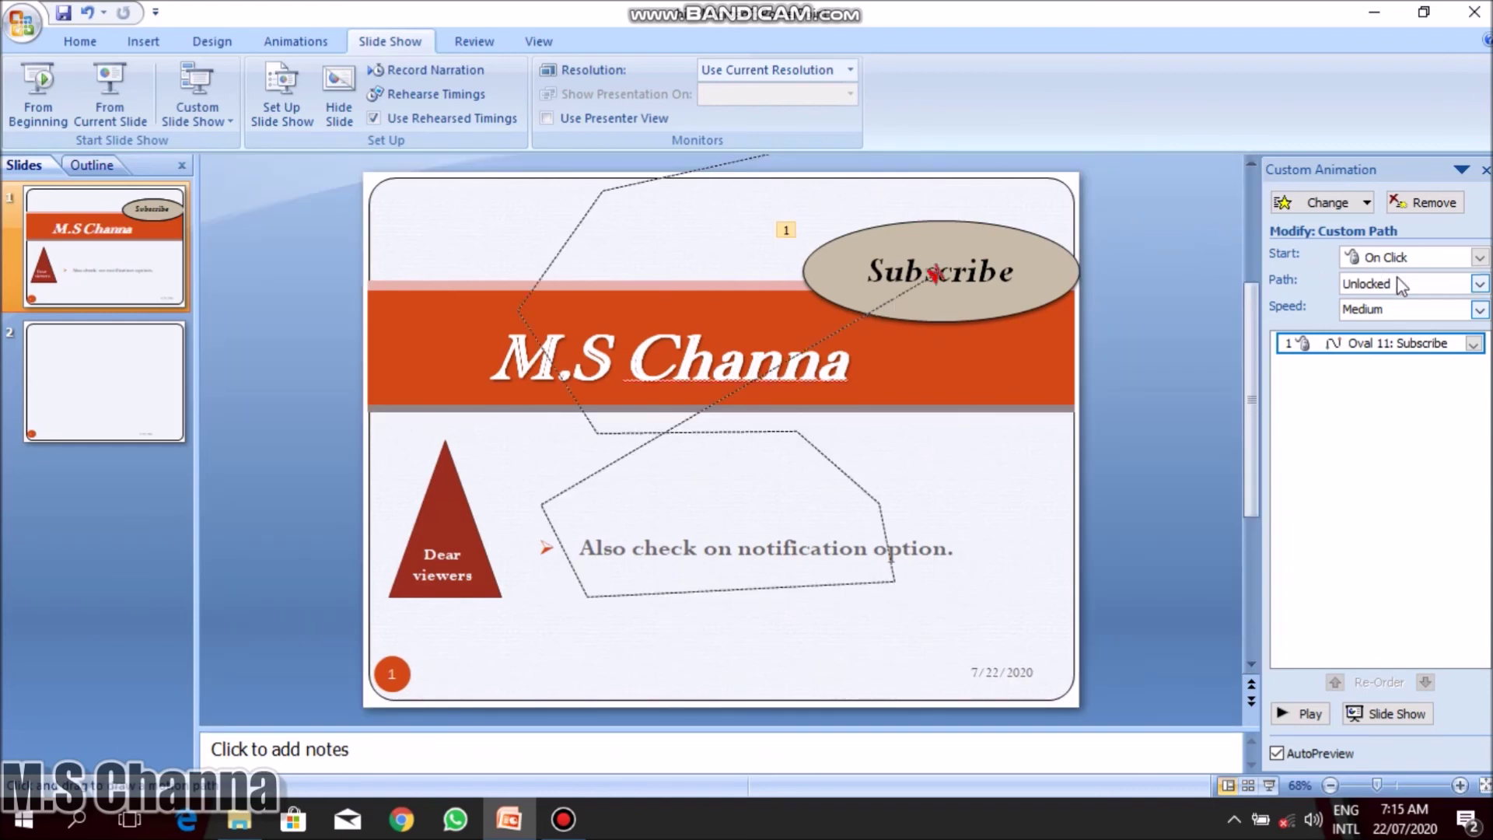
{"action": "left_click", "coordinate": [1322, 202]}
{"action": "mouse_move", "coordinate": [1304, 304]}
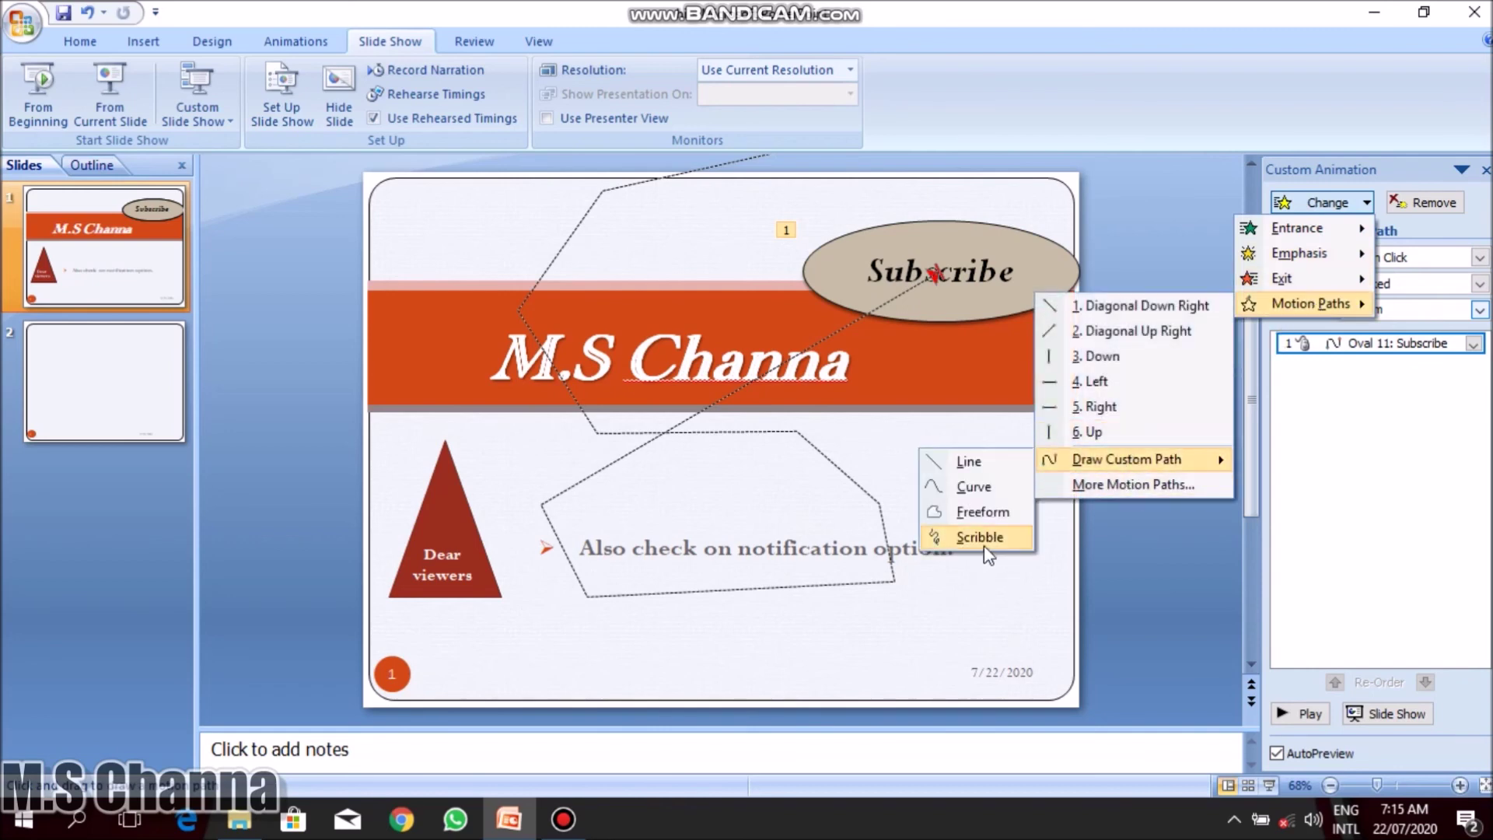
Draw a Scribble motion path looping freehand over the title and bullet text.
{"action": "left_click", "coordinate": [983, 533]}
{"action": "mouse_move", "coordinate": [768, 284]}
{"action": "left_mouse_down"}
{"action": "mouse_move", "coordinate": [633, 416]}
{"action": "mouse_move", "coordinate": [773, 264]}
{"action": "left_mouse_up"}
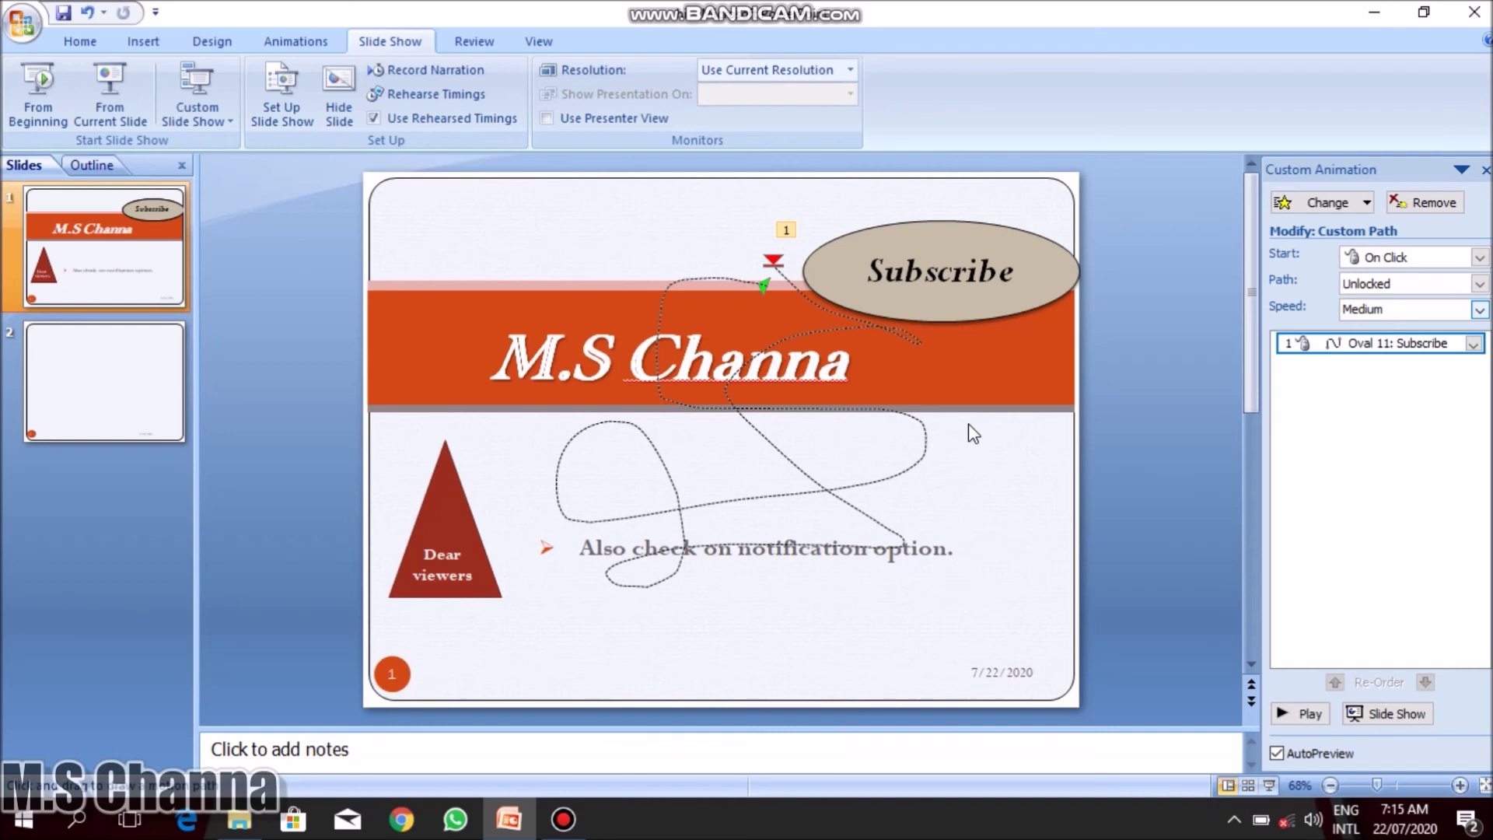
{"action": "left_click", "coordinate": [1335, 204]}
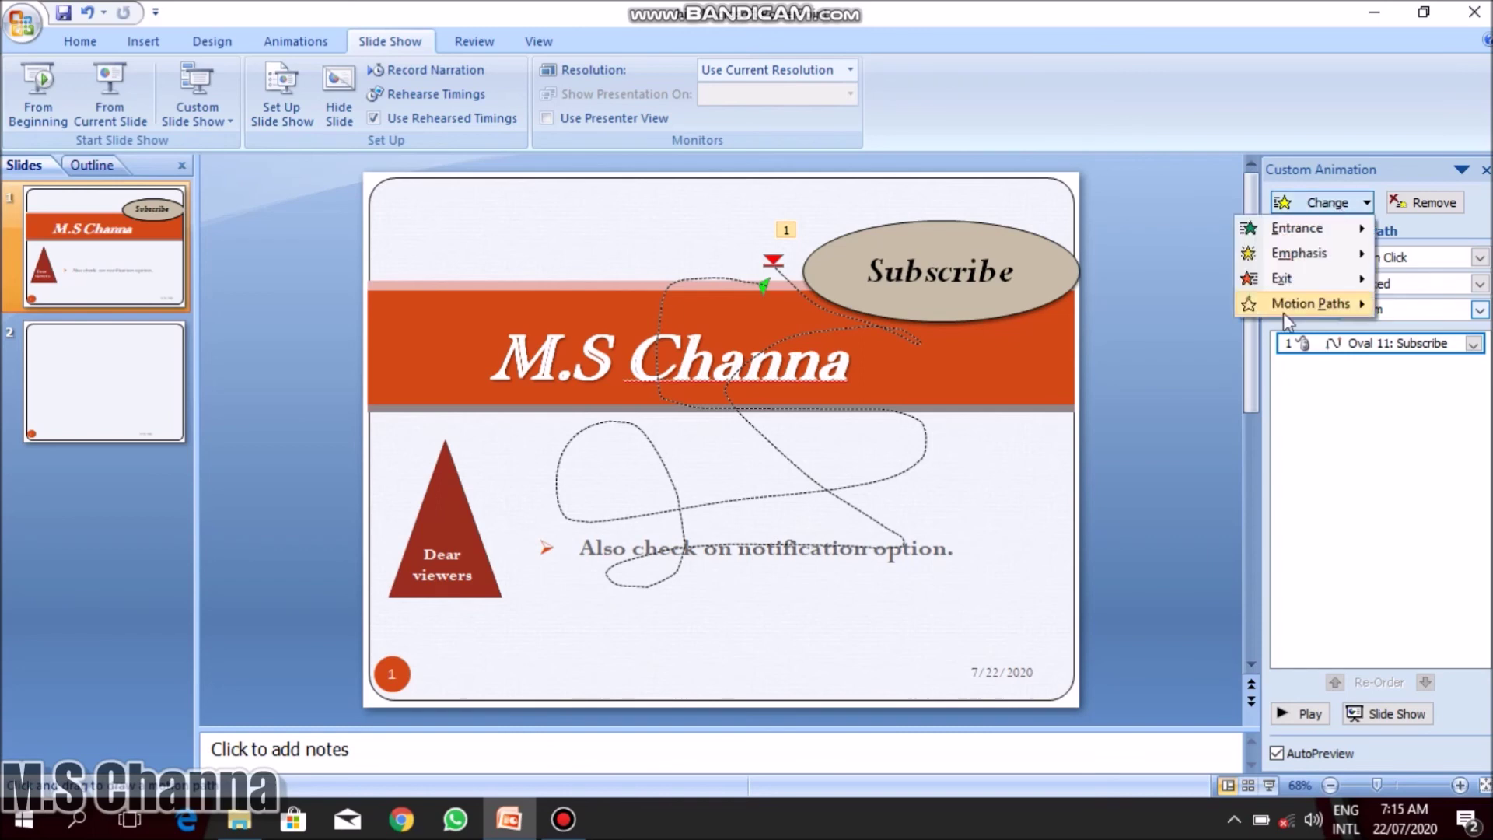
Apply the preset Heart motion path to the Subscribe oval via More Motion Paths.
{"action": "mouse_move", "coordinate": [1309, 303]}
{"action": "left_click", "coordinate": [1174, 485]}
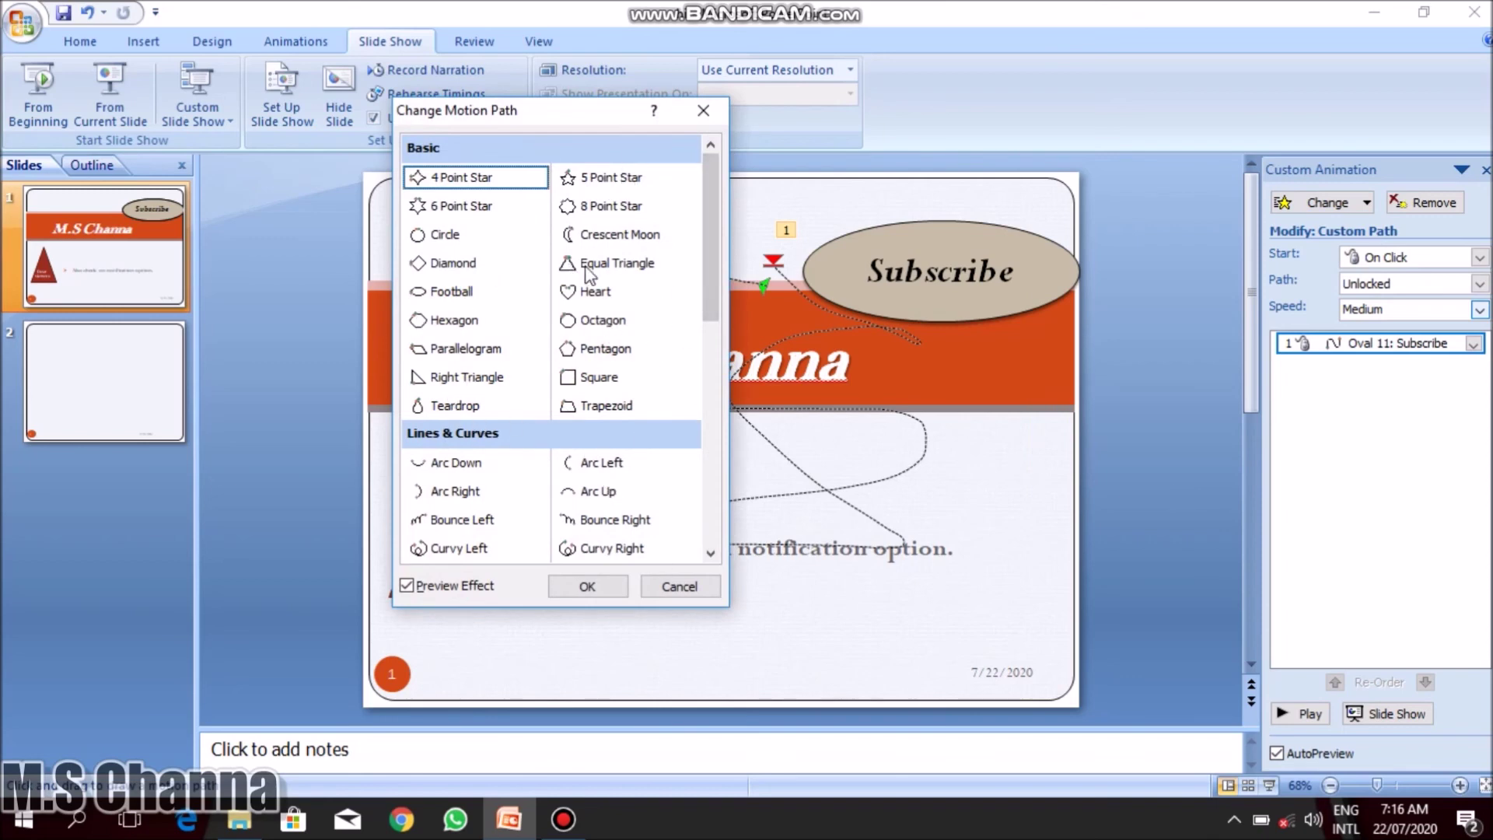
{"action": "left_click", "coordinate": [594, 294]}
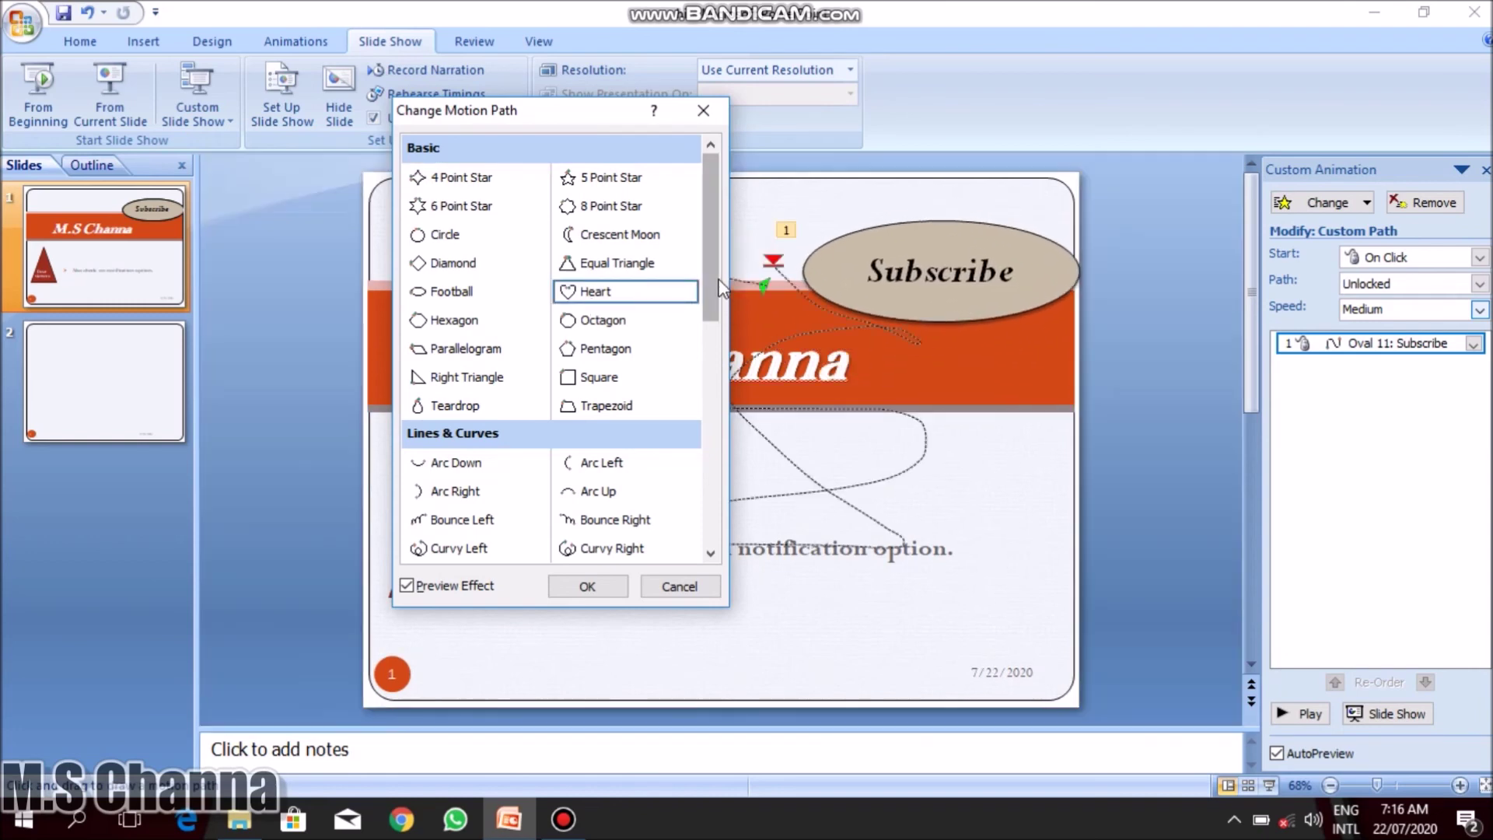
{"action": "left_click_drag", "start_coordinate": [719, 279], "coordinate": [719, 388]}
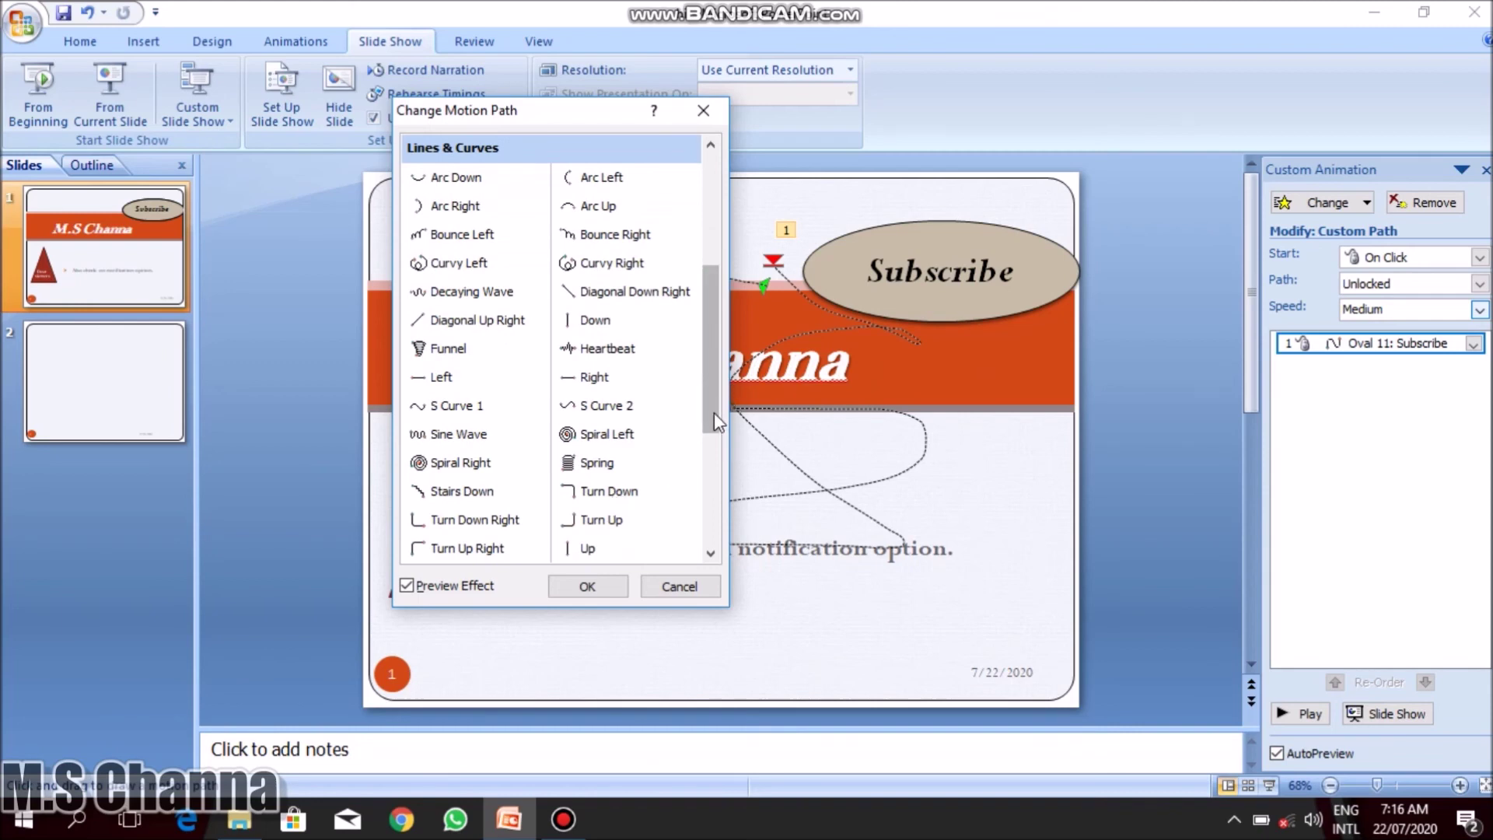
{"action": "left_click_drag", "start_coordinate": [719, 427], "coordinate": [717, 509]}
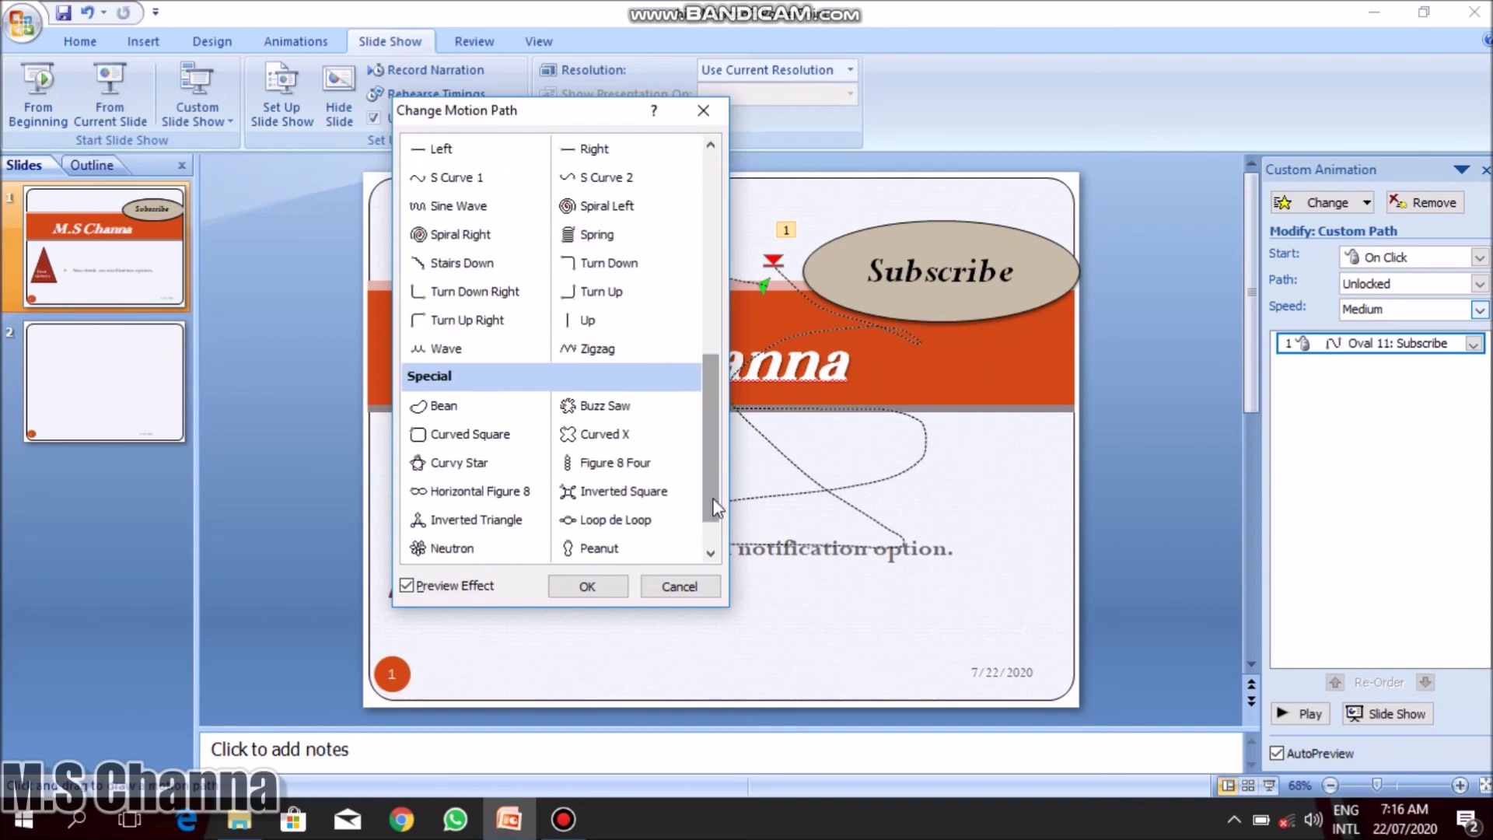
{"action": "left_click_drag", "start_coordinate": [709, 465], "coordinate": [709, 517]}
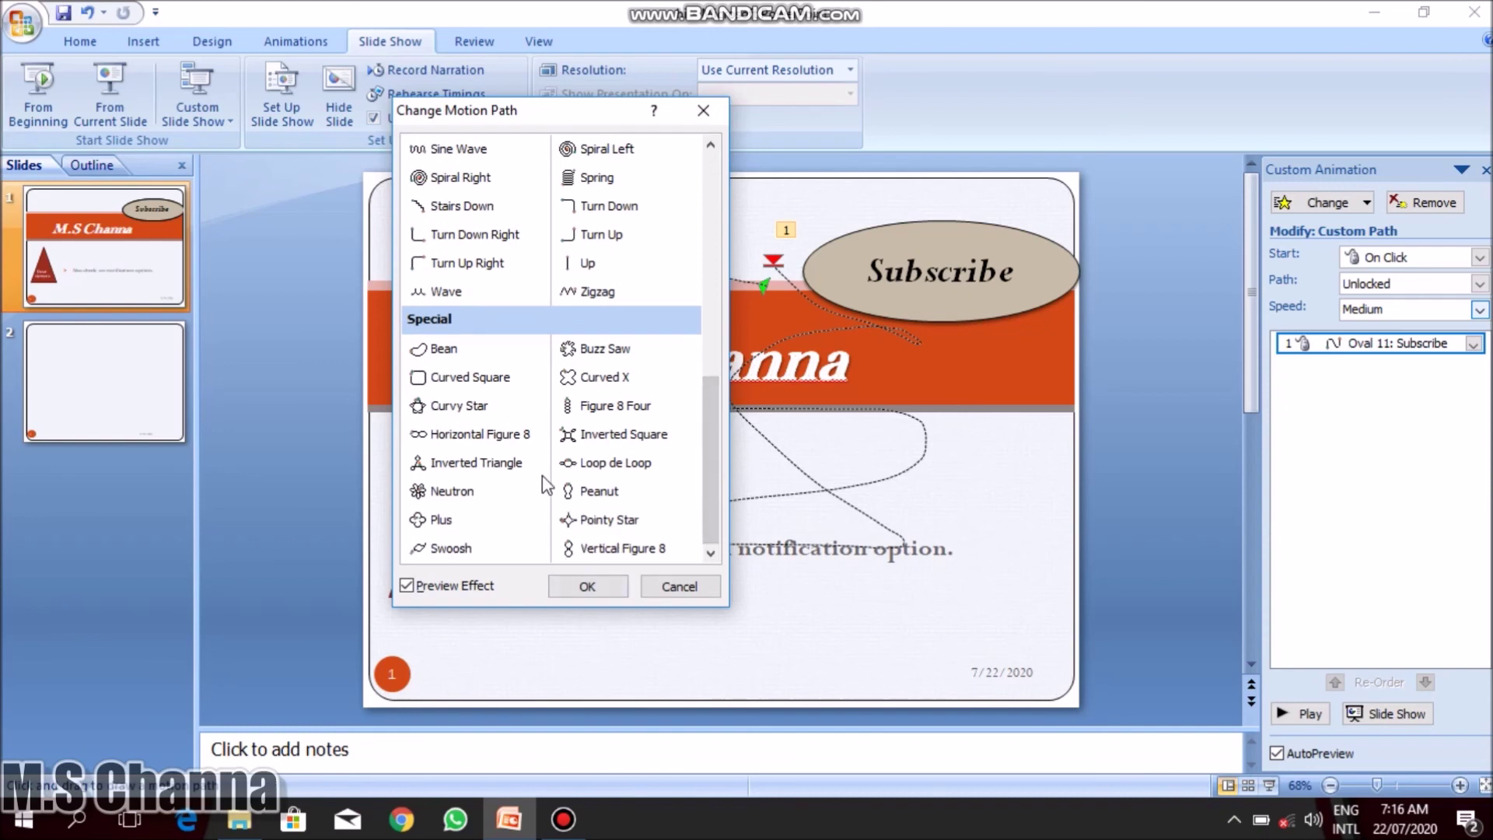
{"action": "left_click", "coordinate": [557, 586]}
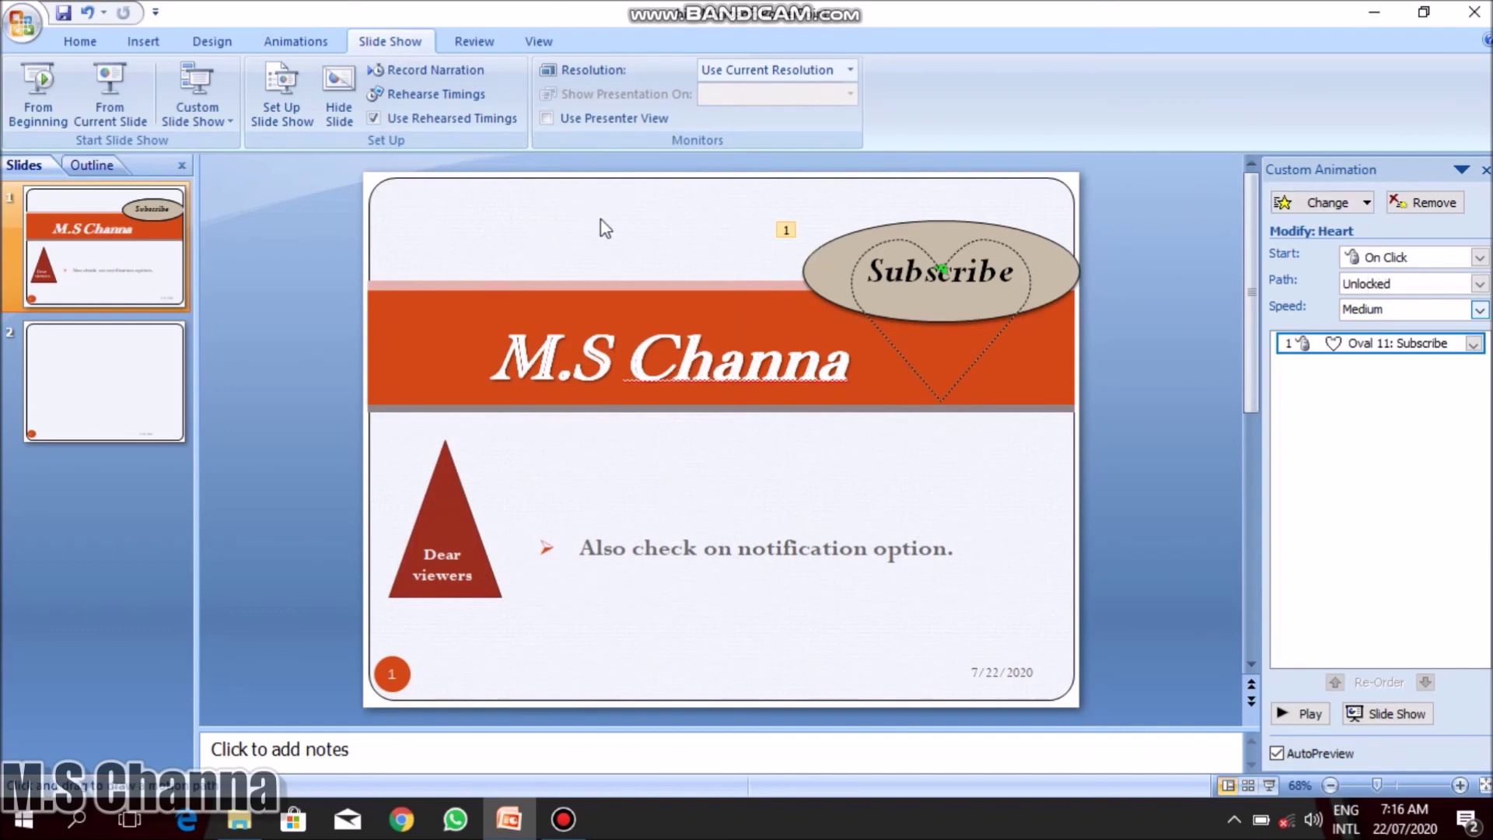
{"action": "left_click", "coordinate": [289, 36]}
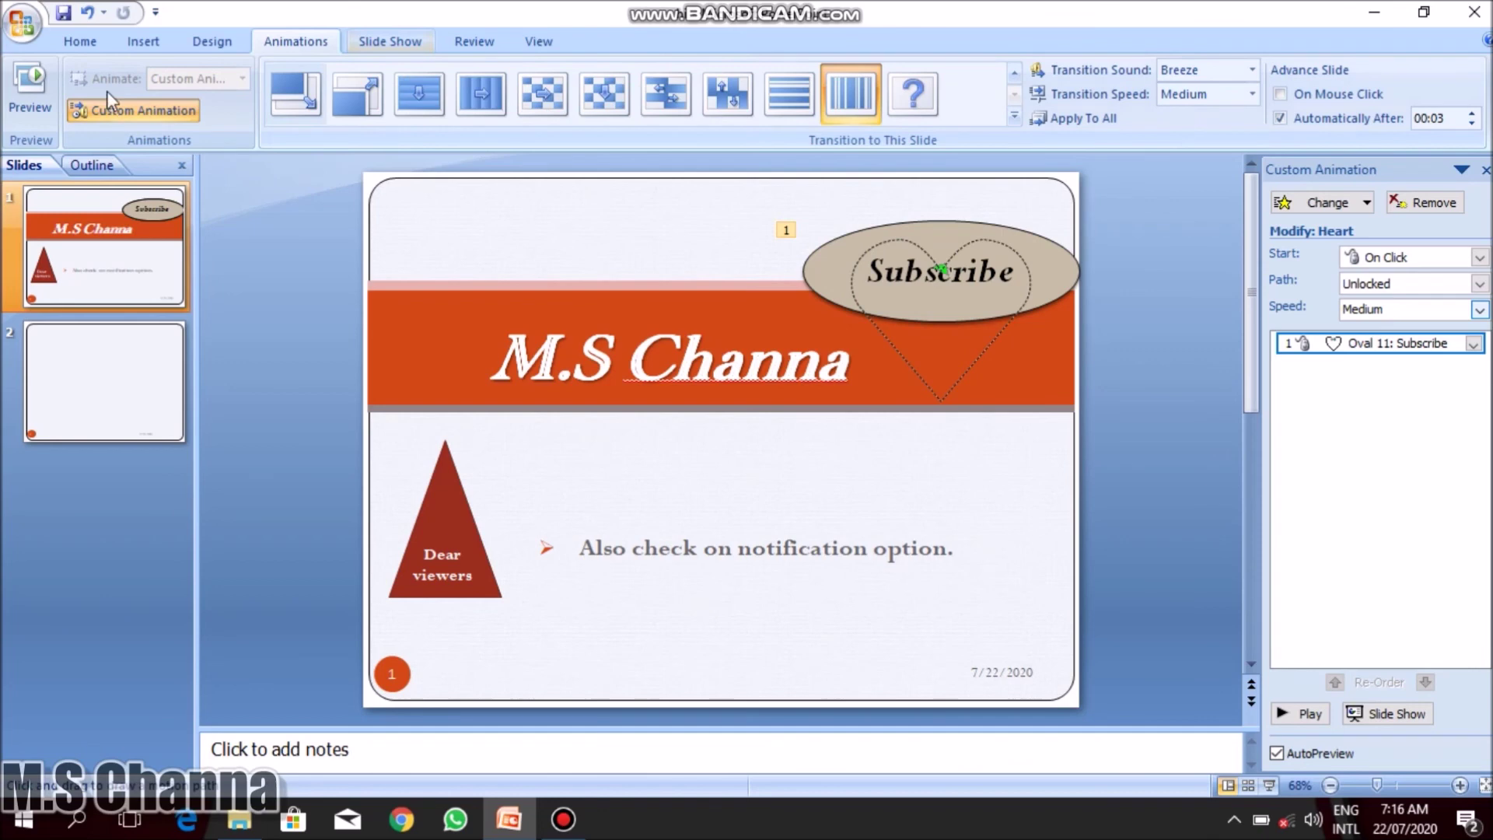
Open Custom Shows from Custom Slide Show, start a New show, then cancel defining it.
{"action": "left_click", "coordinate": [395, 41]}
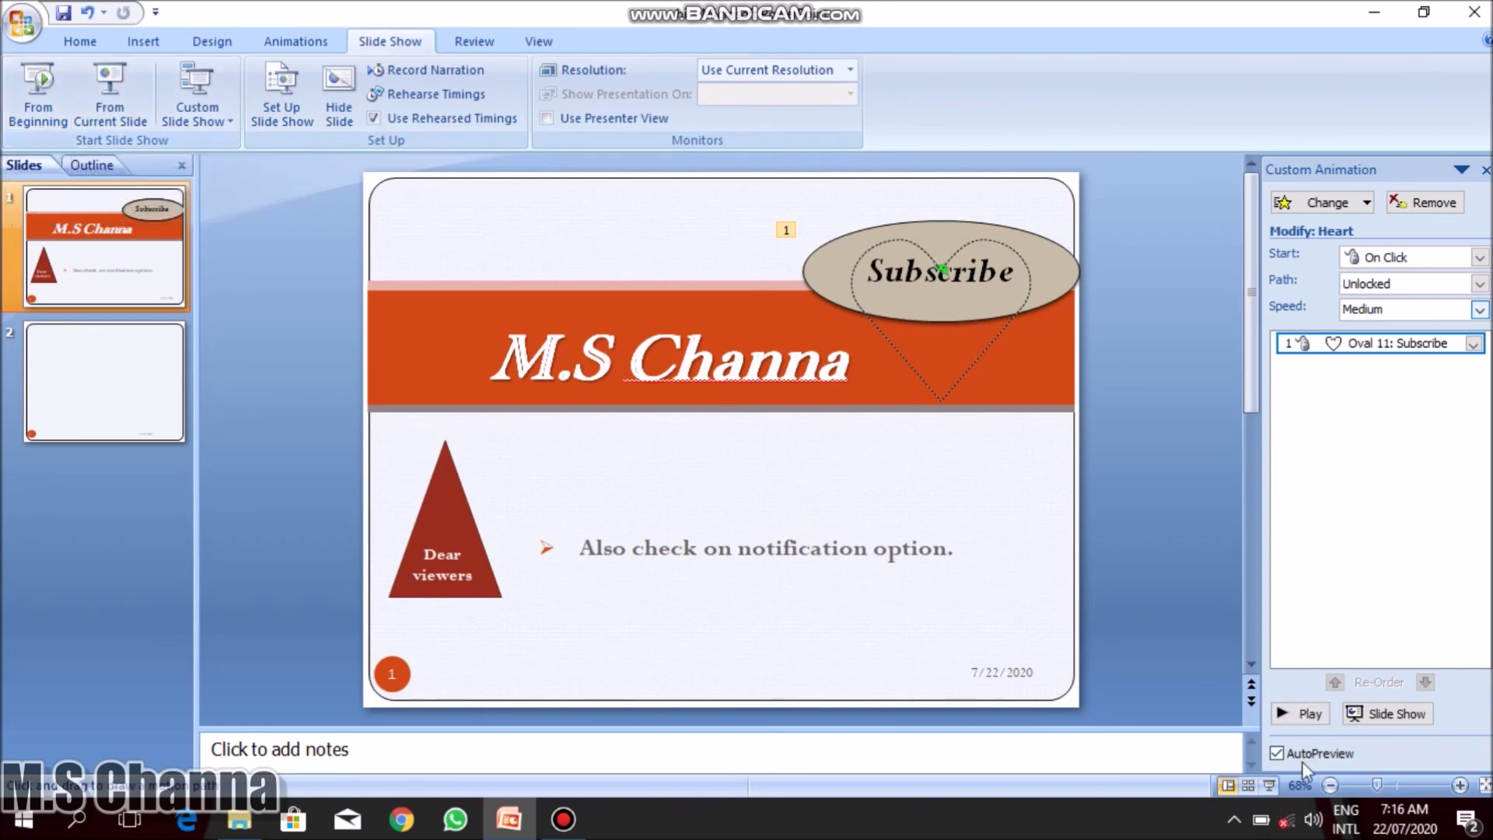
{"action": "left_click", "coordinate": [221, 109]}
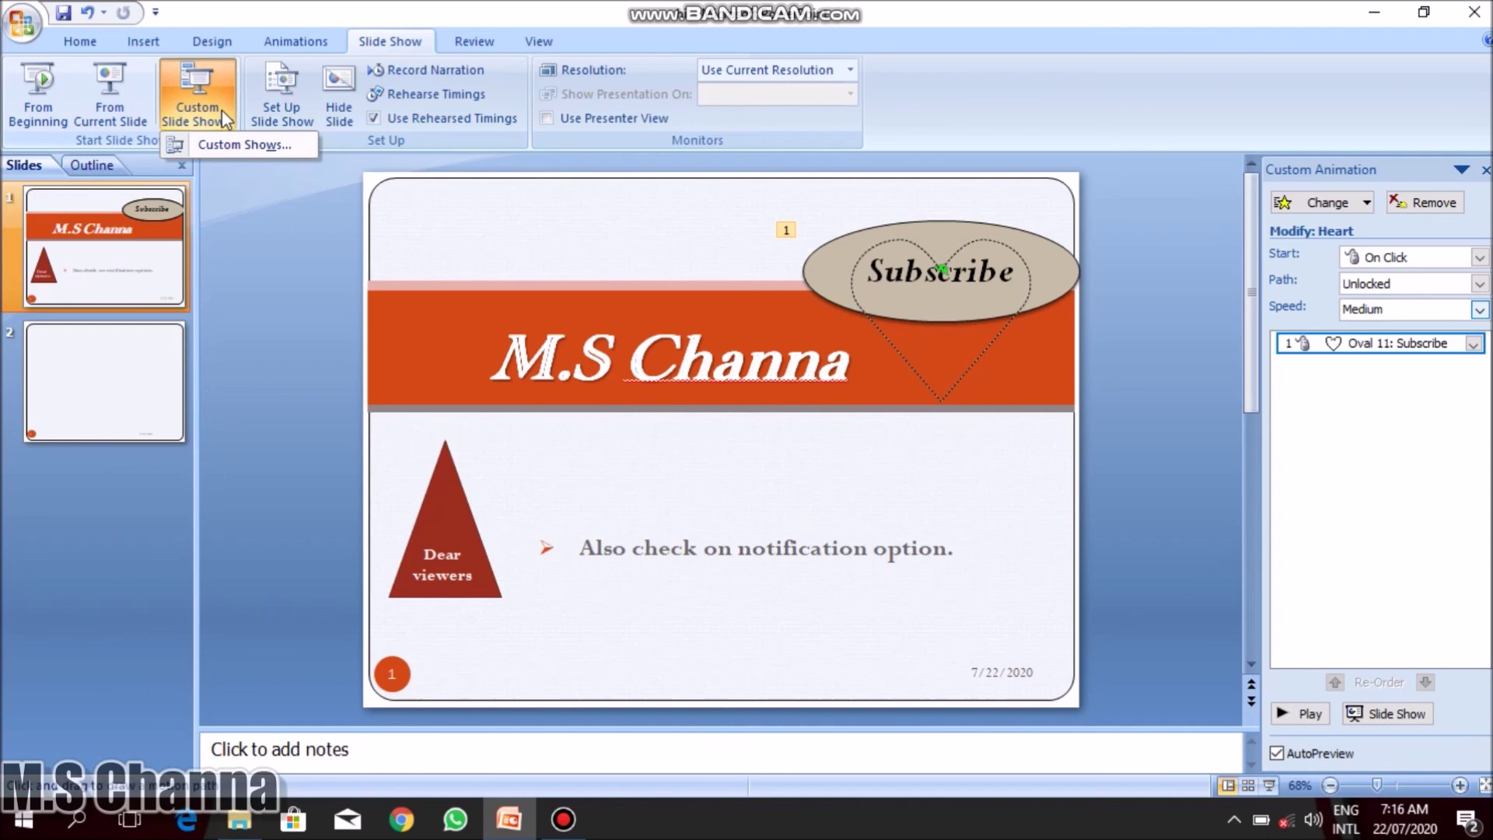
{"action": "left_click", "coordinate": [221, 110]}
{"action": "left_click", "coordinate": [222, 109]}
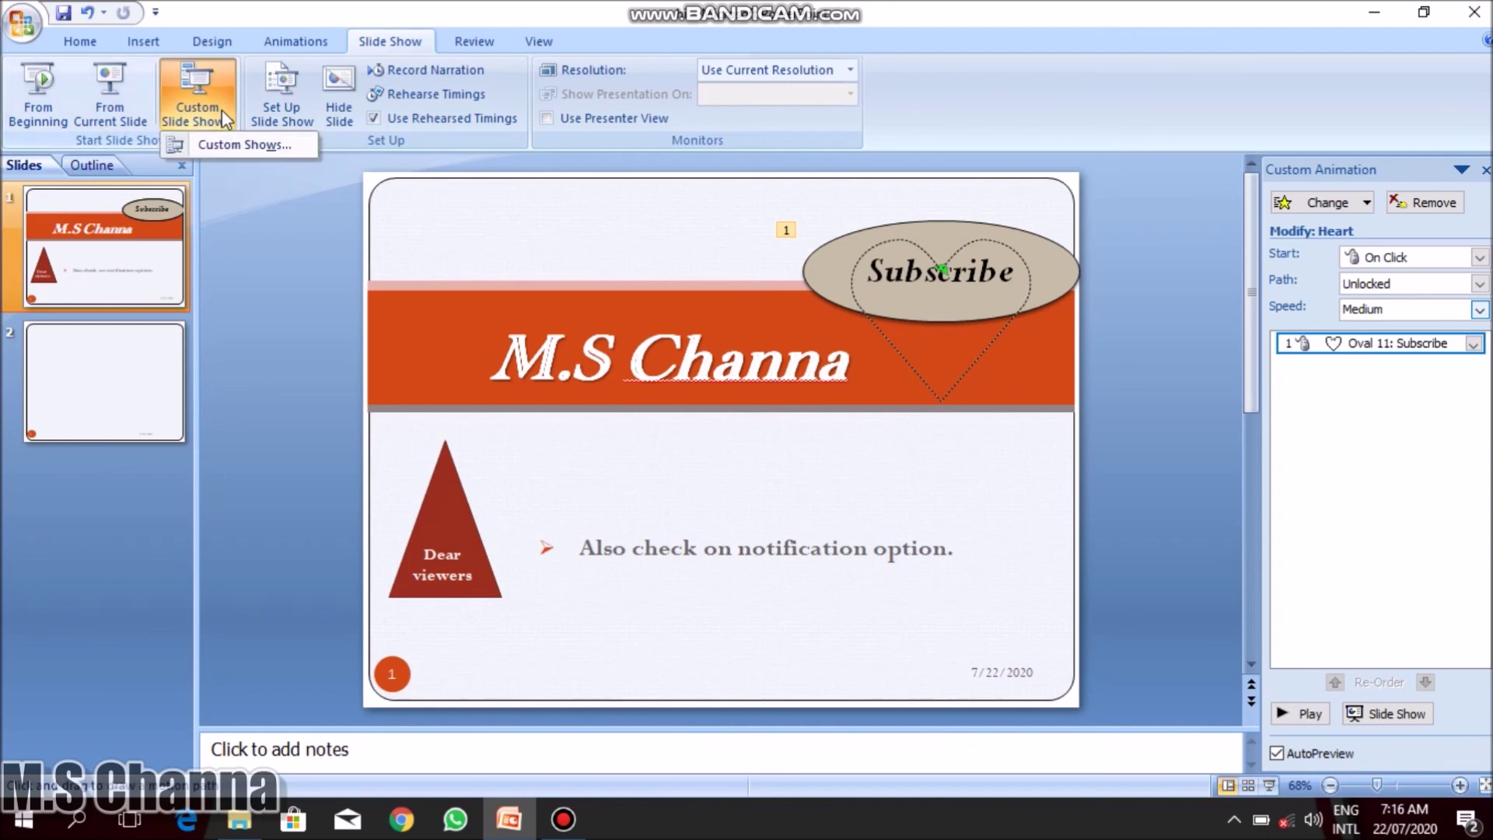
{"action": "left_click", "coordinate": [244, 146]}
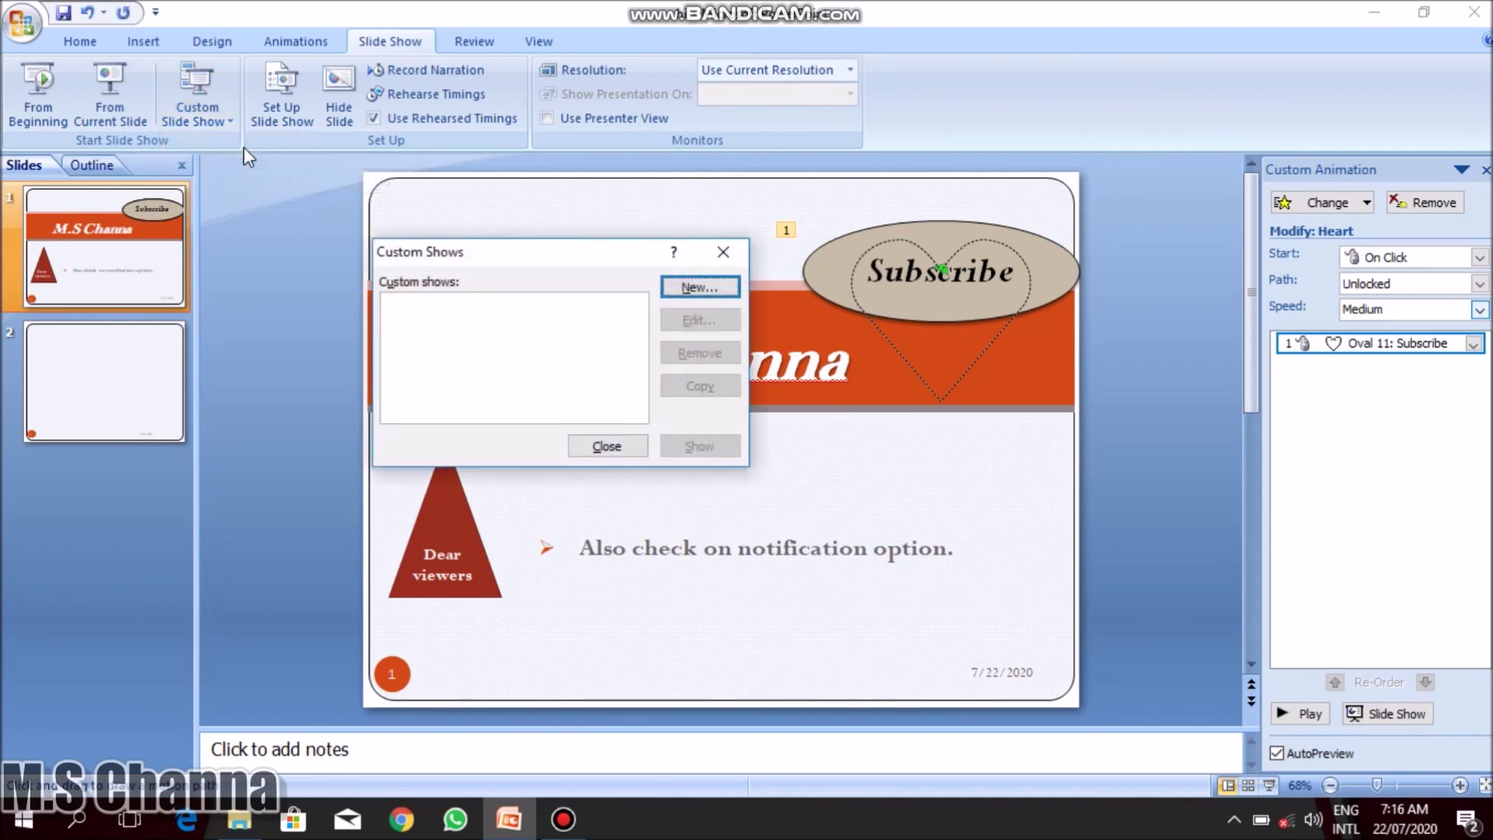
{"action": "left_click", "coordinate": [699, 287]}
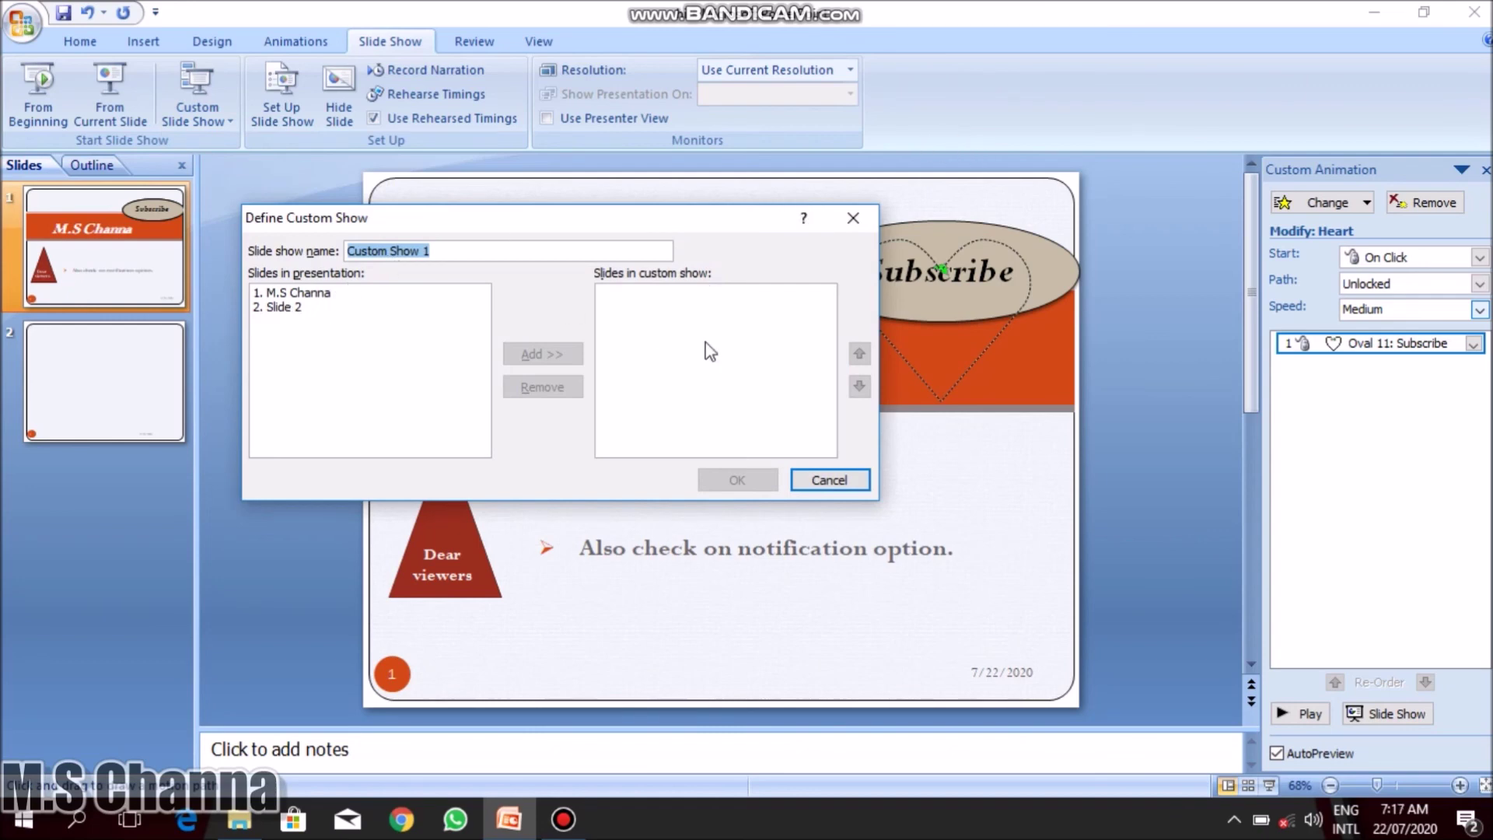
{"action": "left_click", "coordinate": [853, 217]}
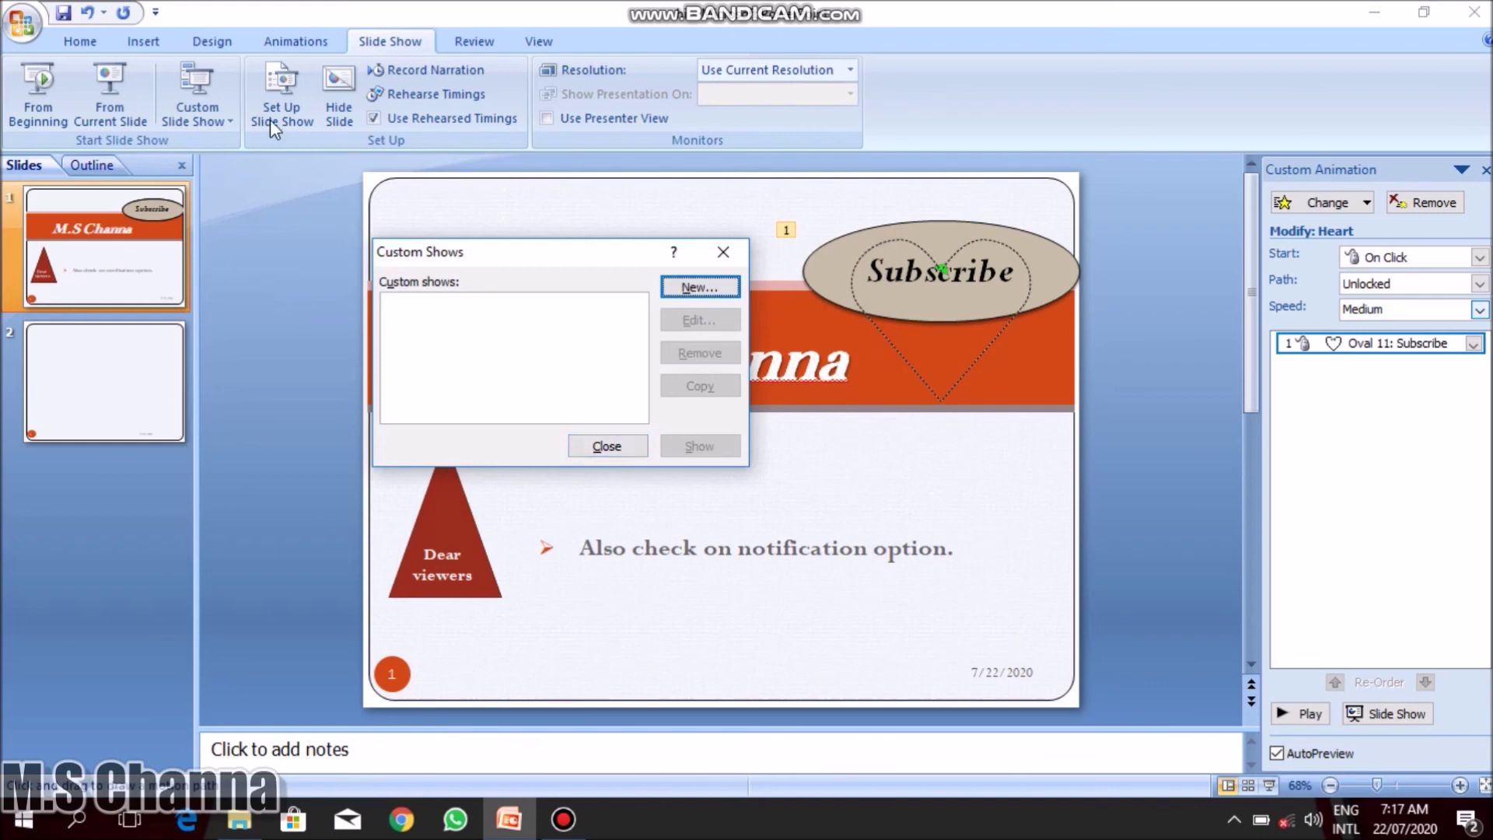
Close Custom Shows, close Set Up Slide Show unchanged, and hide slide 1.
{"action": "left_click", "coordinate": [608, 446]}
{"action": "left_click", "coordinate": [294, 118]}
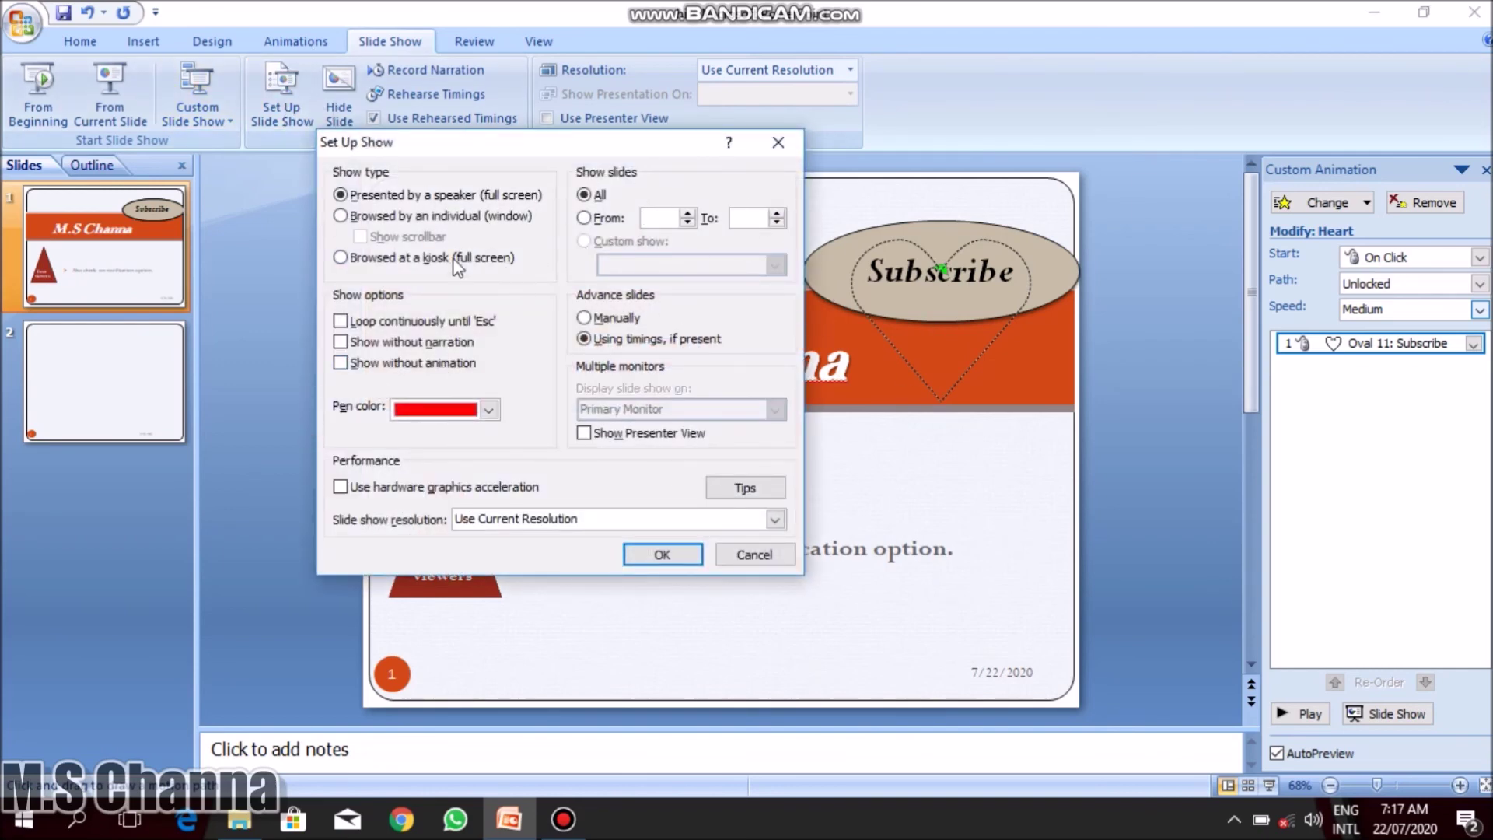
{"action": "left_click", "coordinate": [774, 143]}
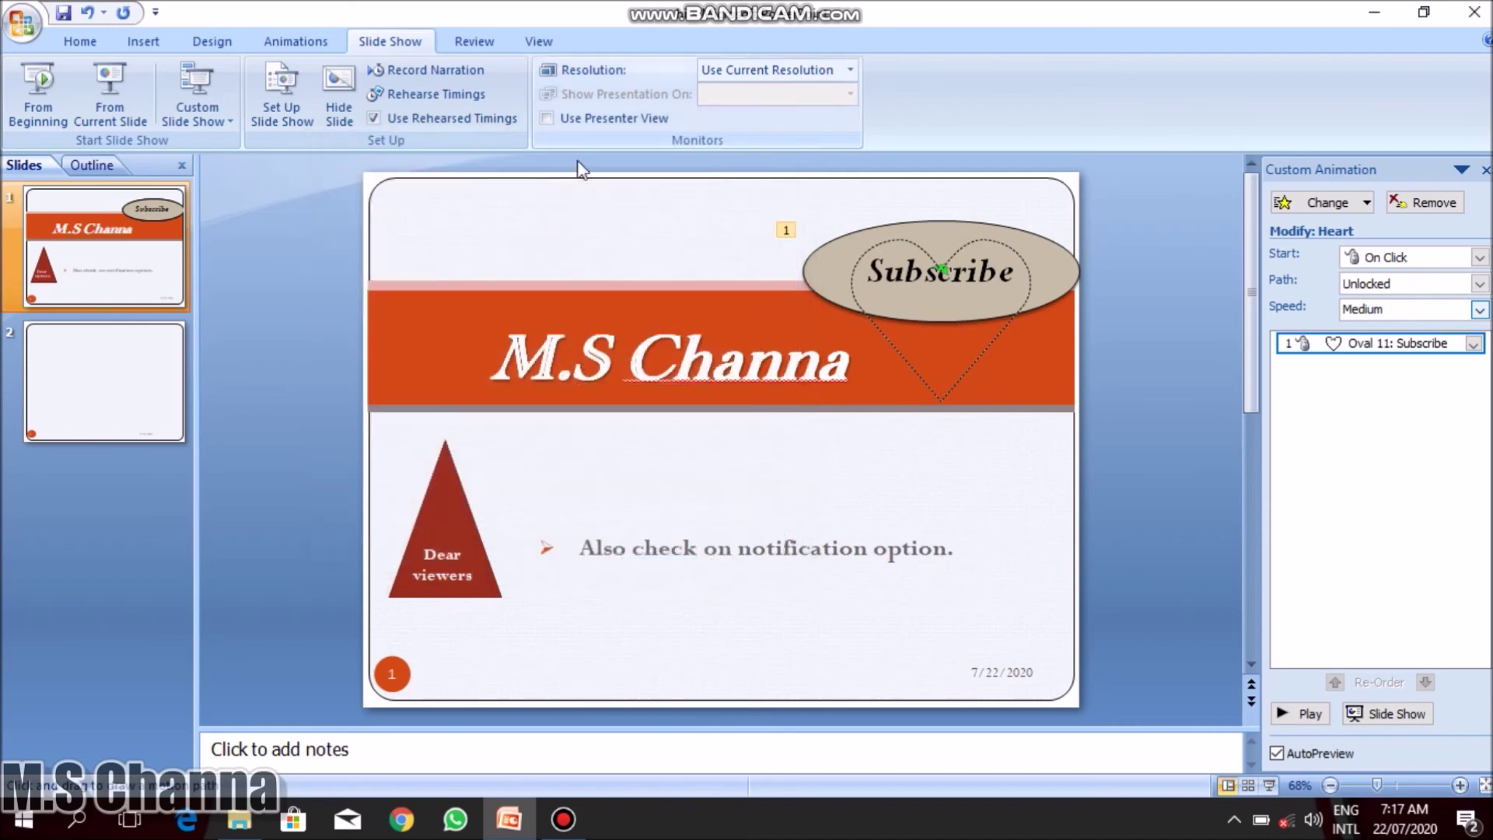
{"action": "left_click", "coordinate": [333, 82]}
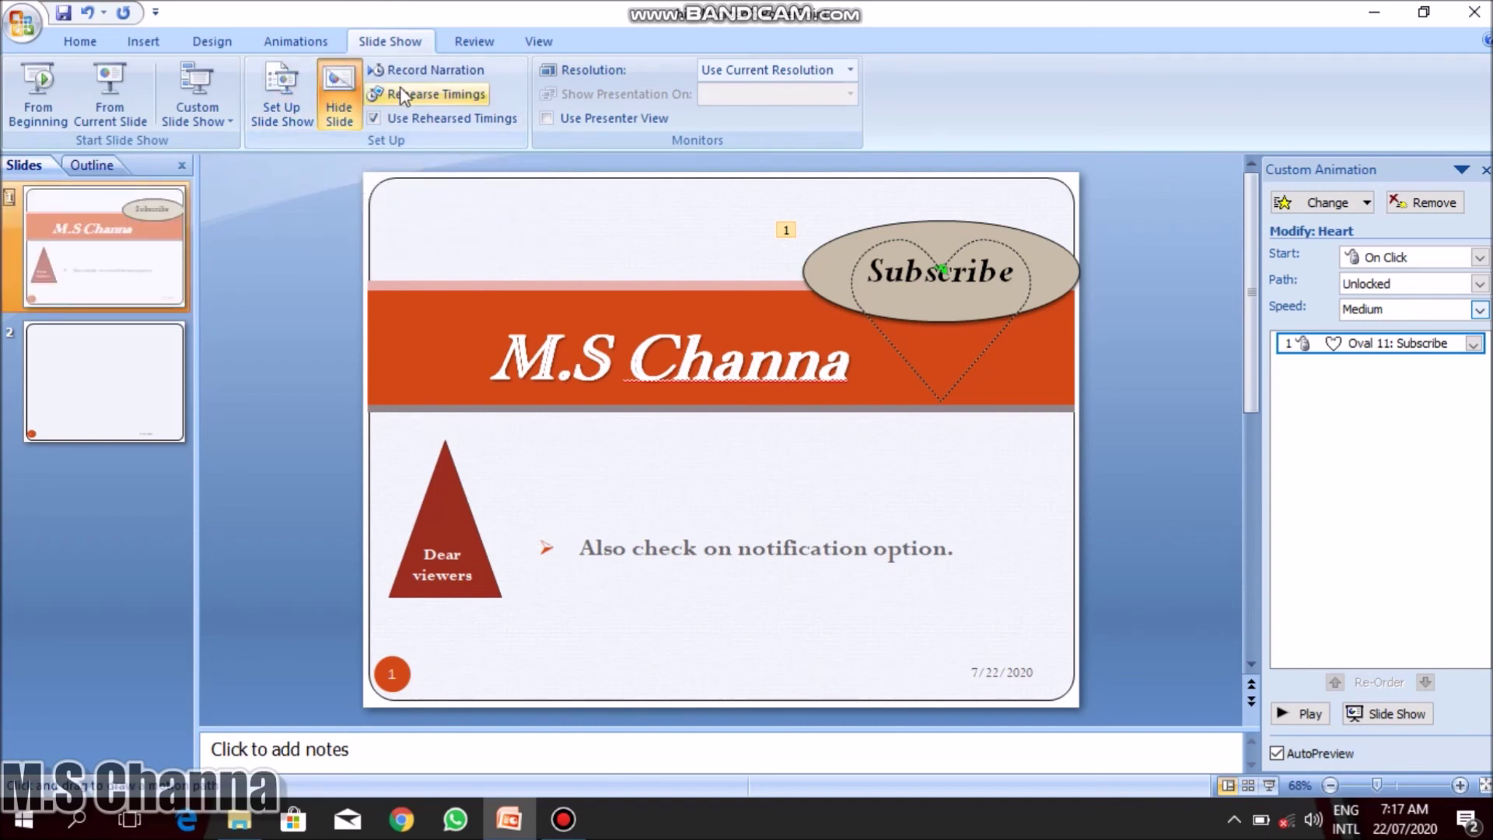
Unhide slide 1, then close Record Narration without recording.
{"action": "left_click", "coordinate": [345, 95]}
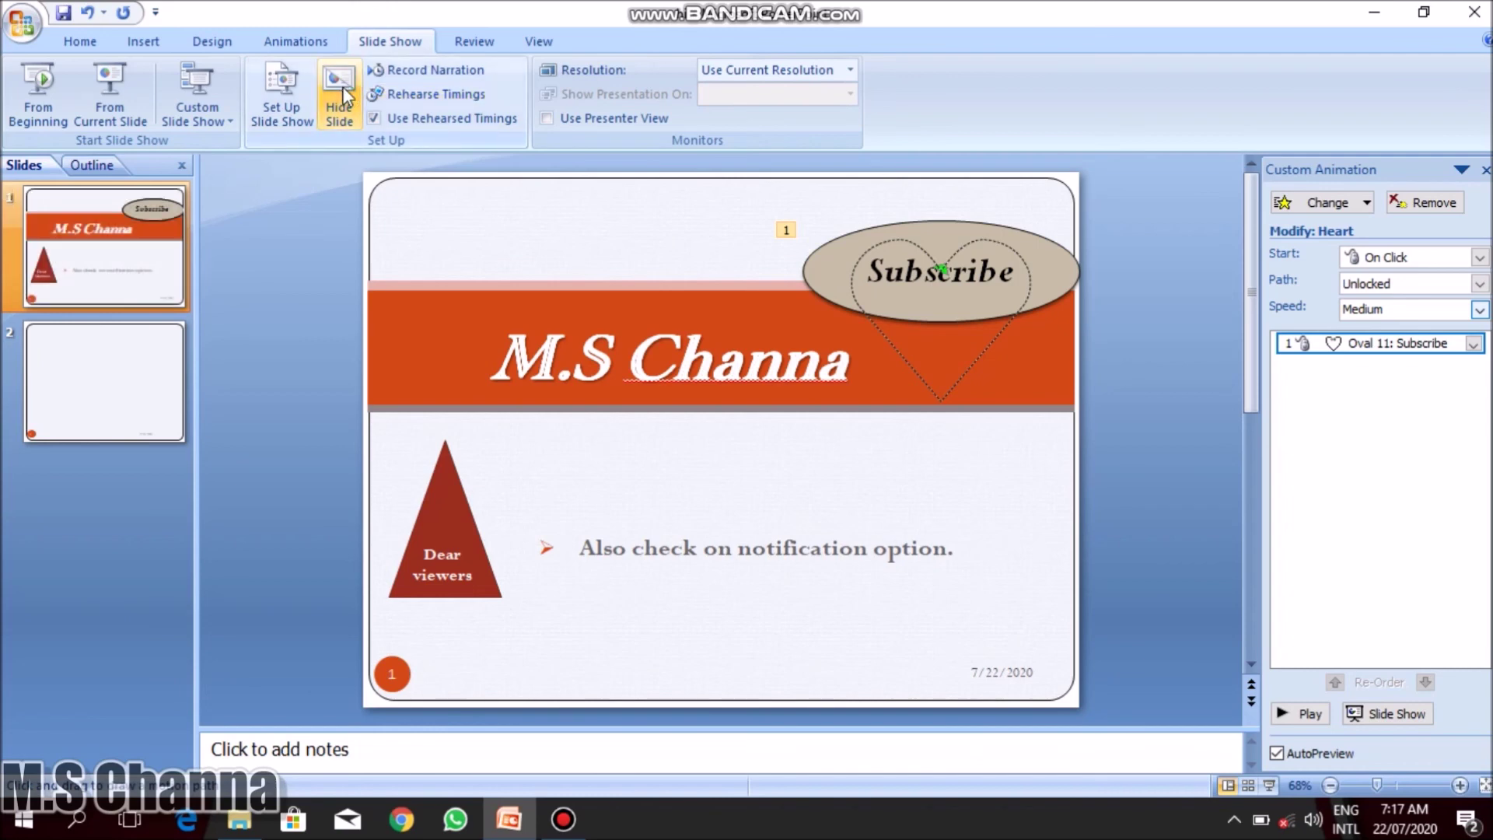
{"action": "left_click", "coordinate": [423, 76]}
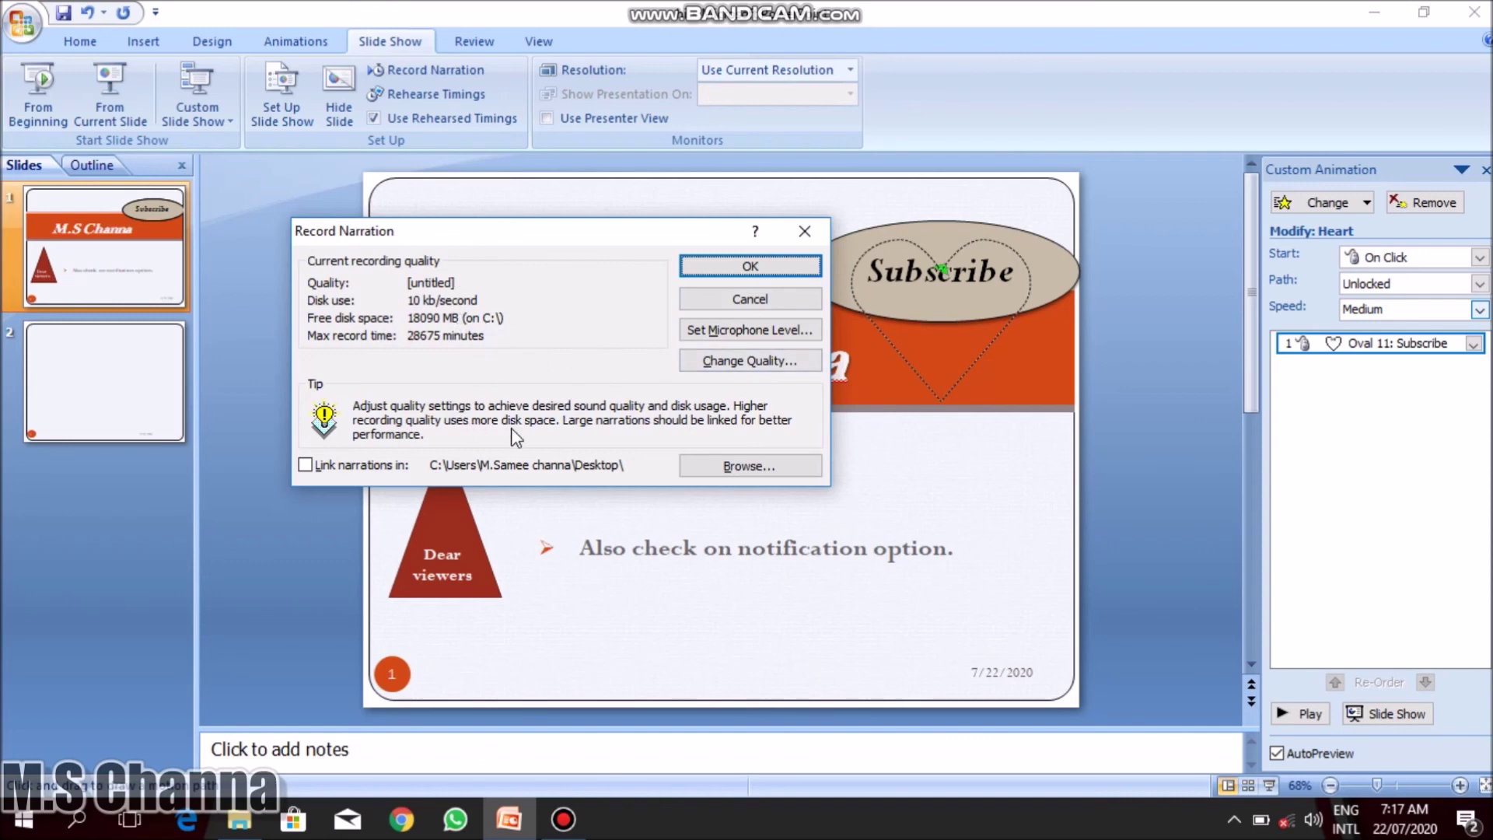
{"action": "left_click", "coordinate": [806, 234]}
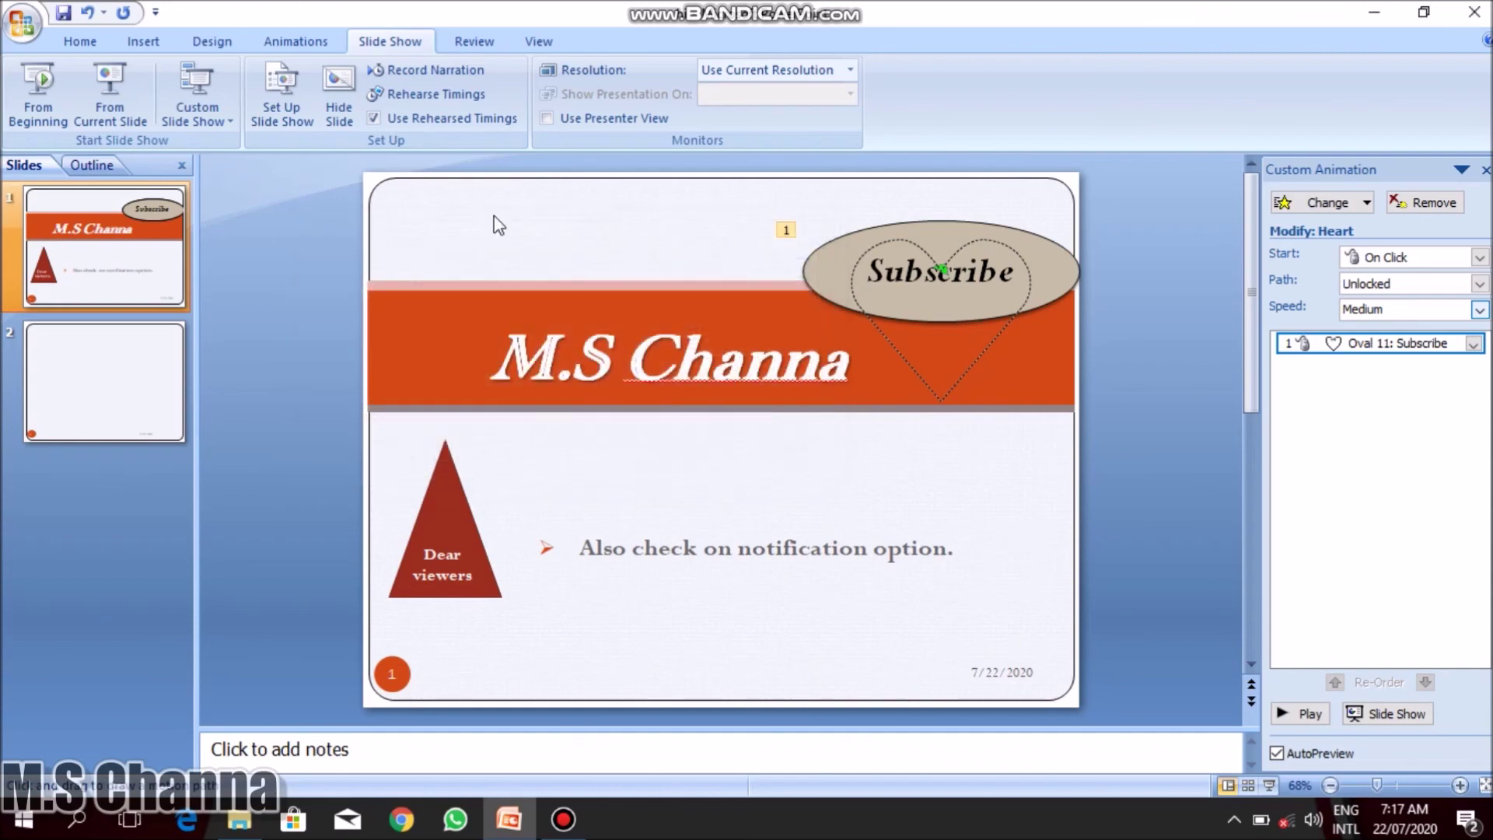
Briefly rehearse timings, uncheck Use Rehearsed Timings, keep Use Current Resolution, and enable presenter view.
{"action": "left_click", "coordinate": [433, 97]}
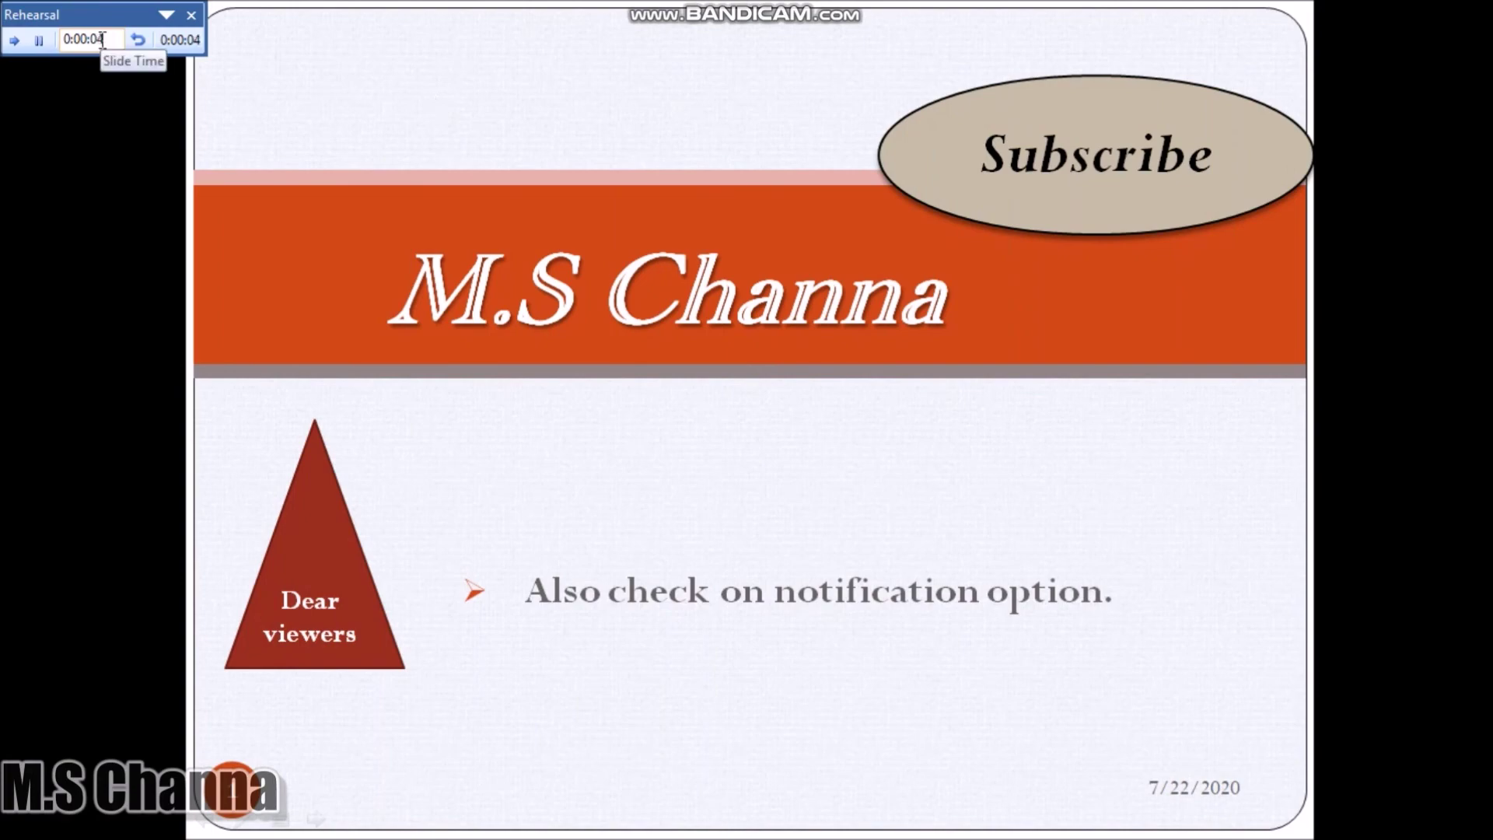
{"action": "key", "text": "Escape"}
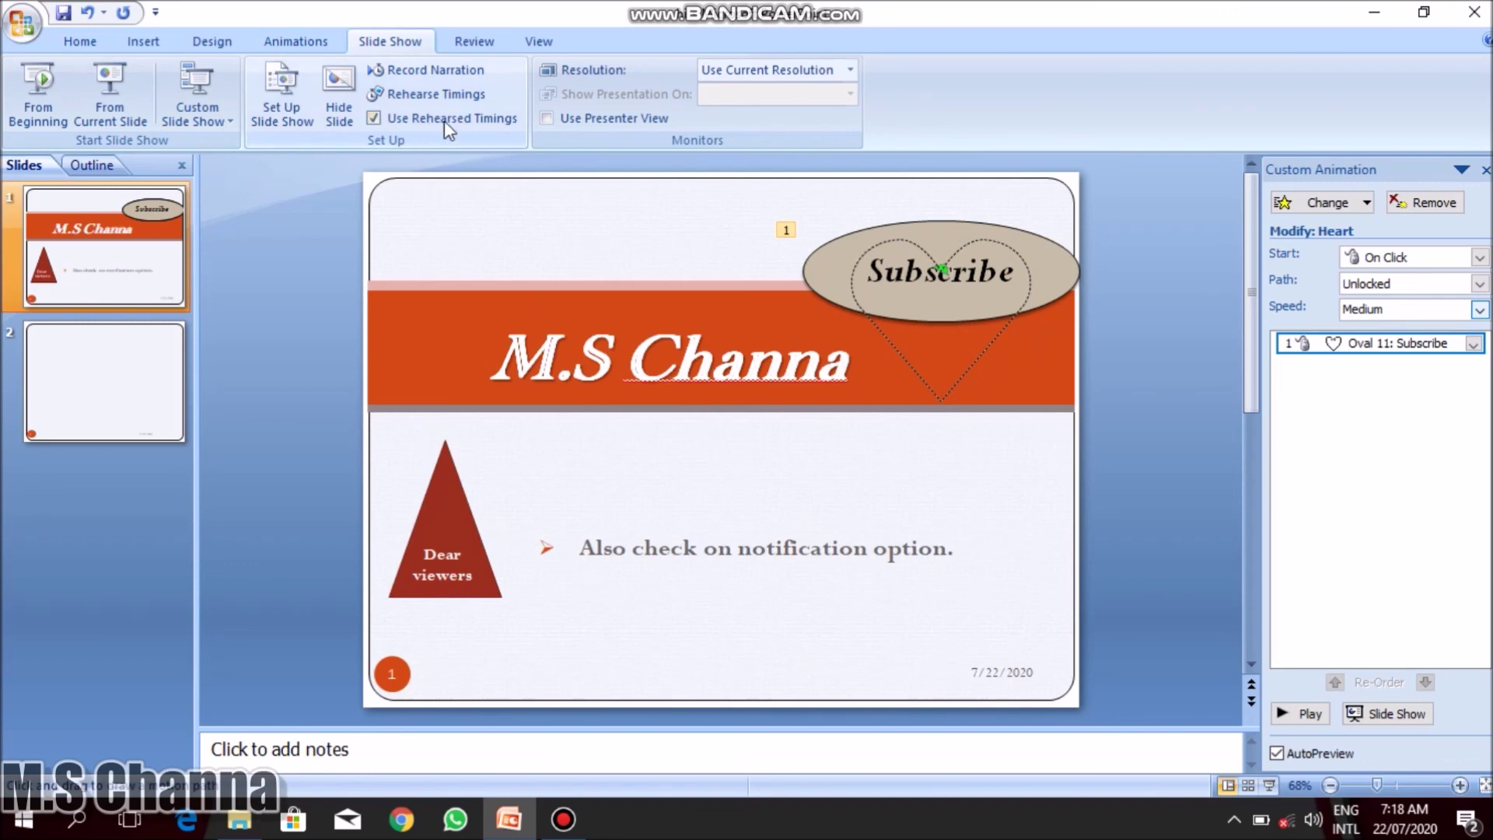
{"action": "left_click", "coordinate": [381, 127]}
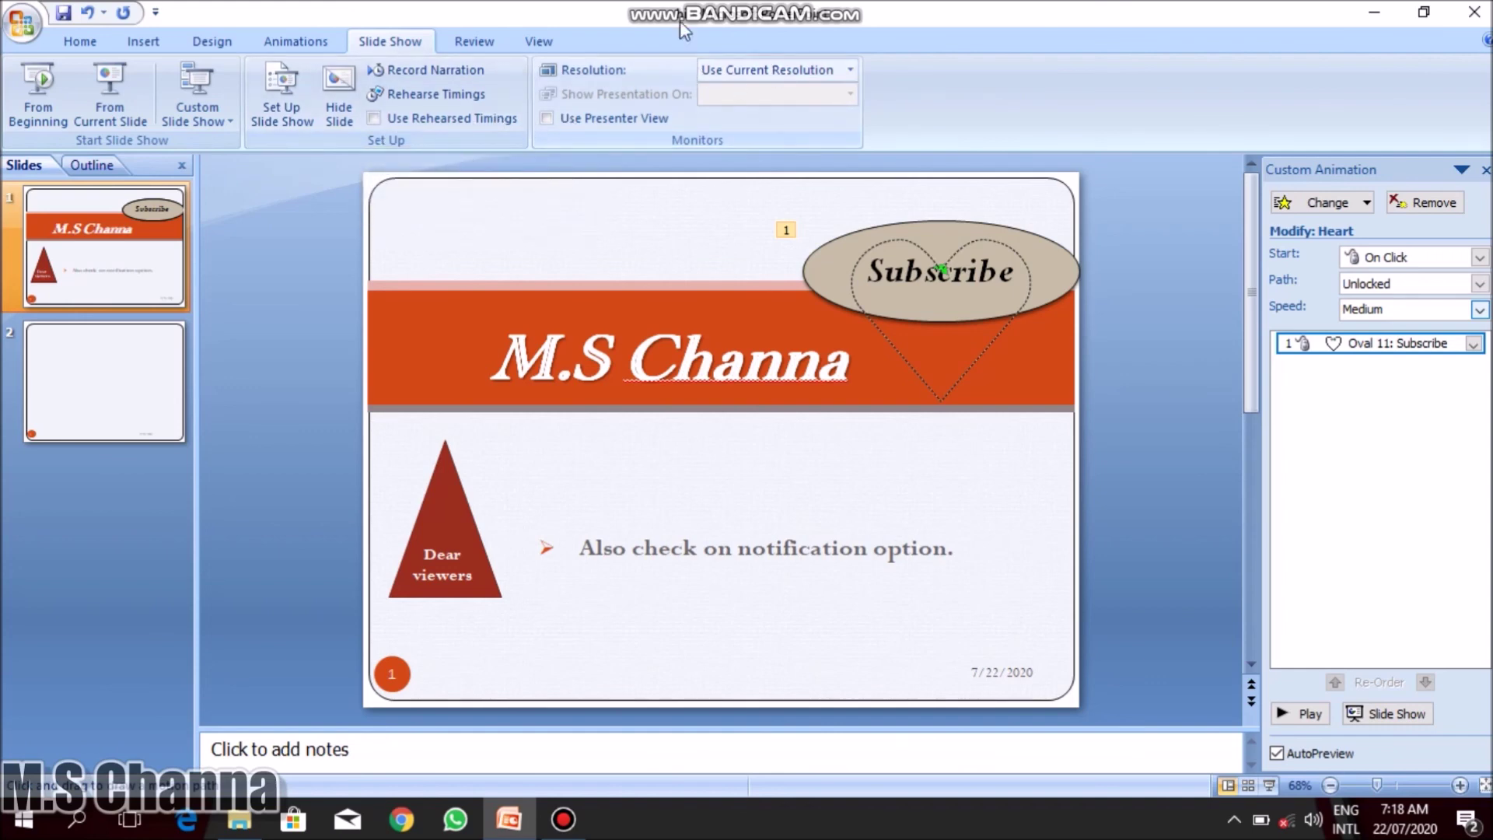
{"action": "left_click", "coordinate": [752, 72]}
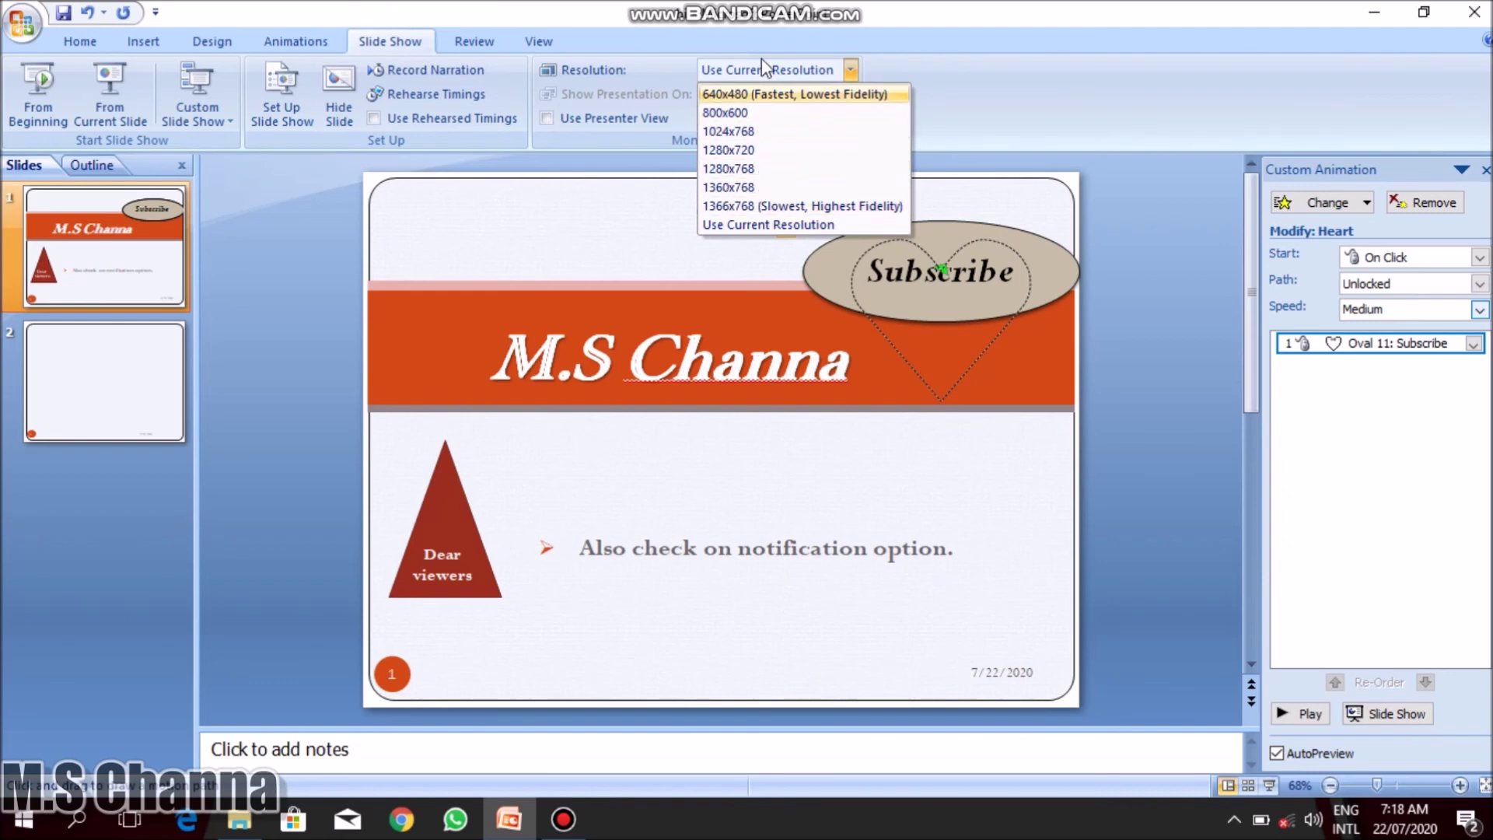
{"action": "left_click", "coordinate": [792, 74]}
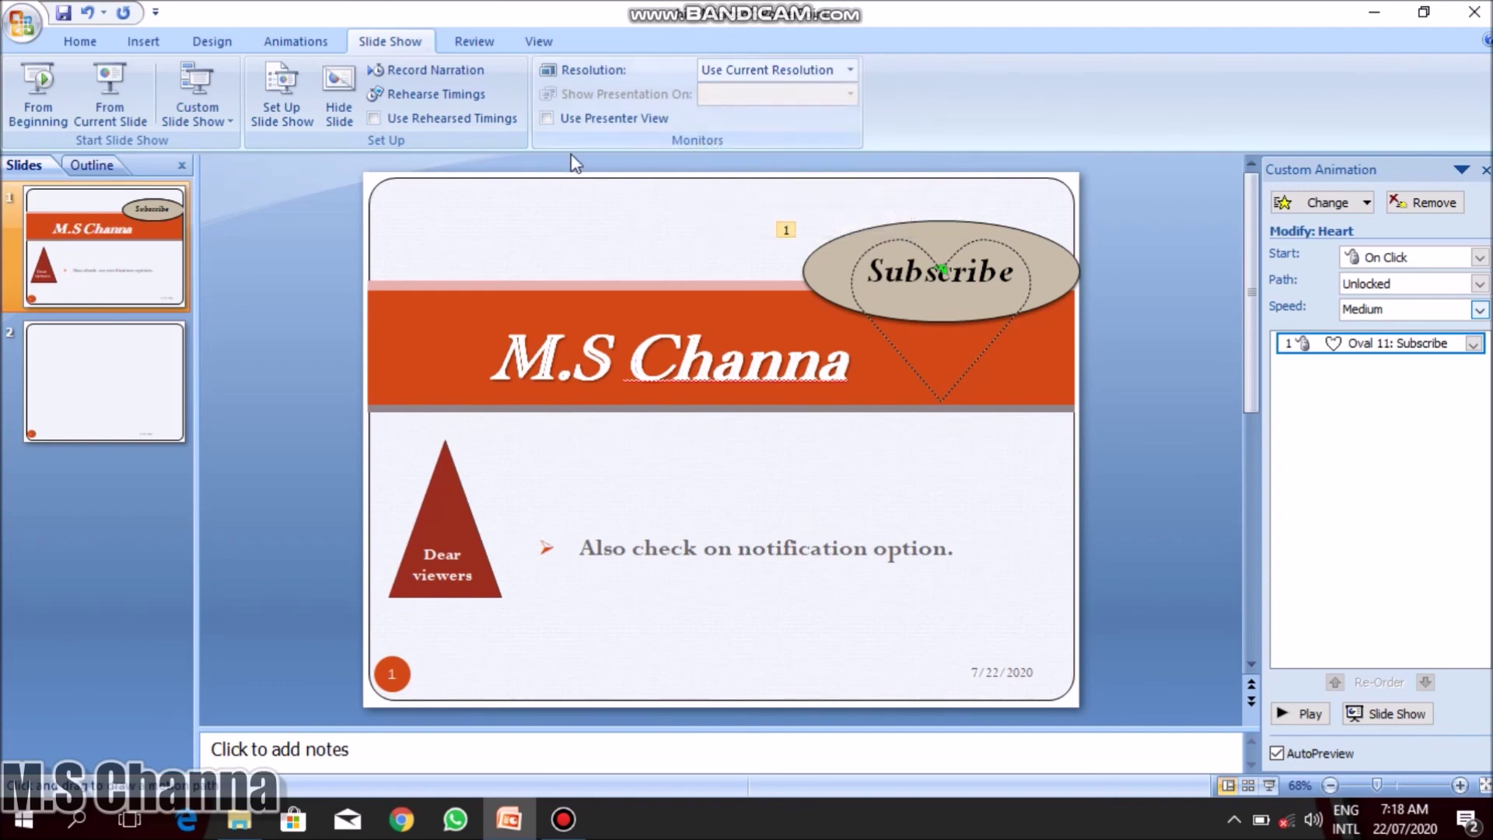
{"action": "left_click", "coordinate": [598, 119]}
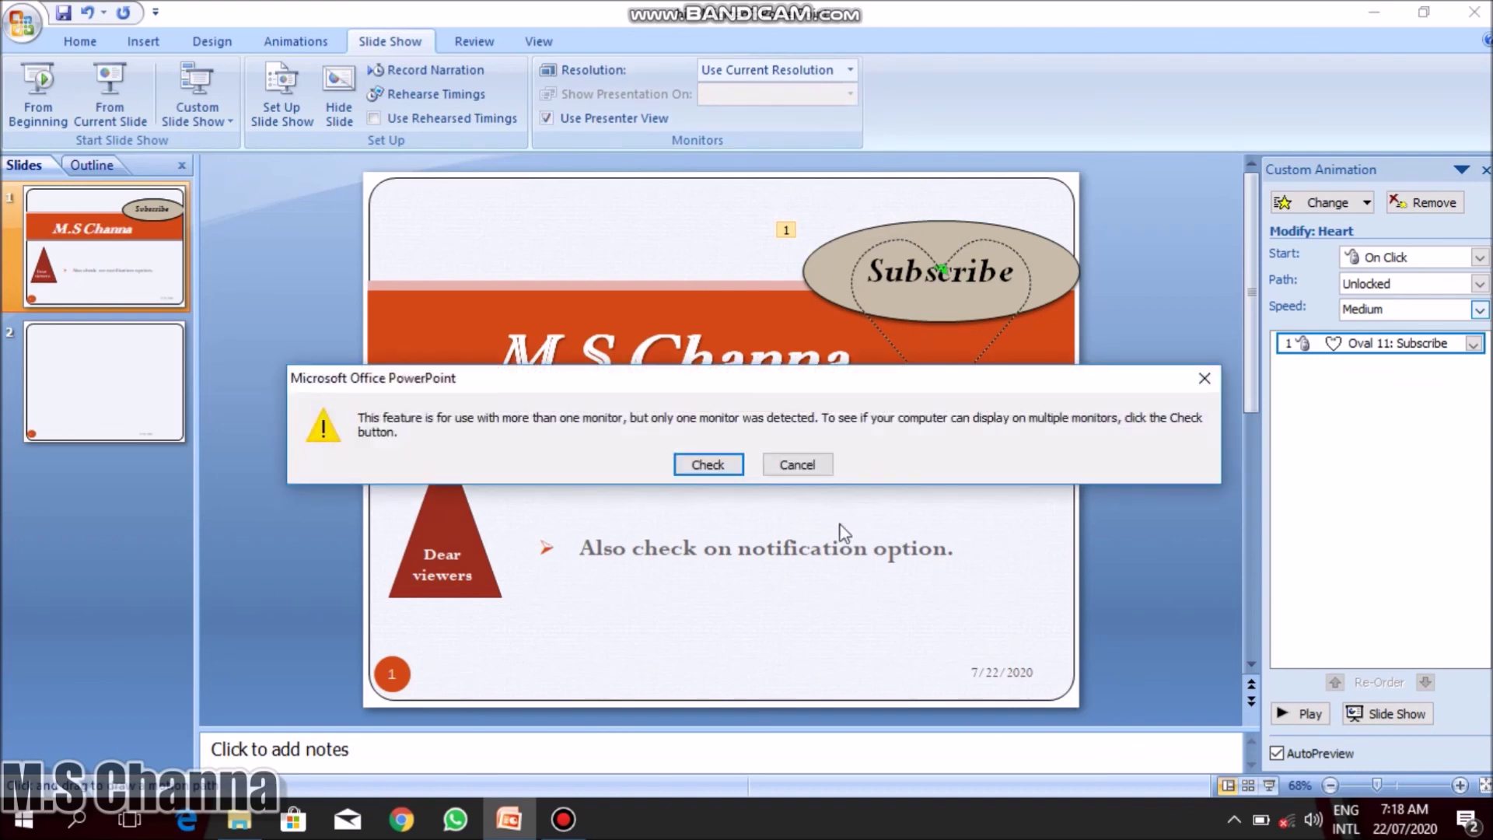
Dismiss the single-monitor check and Help with presenter view left off, then show the Review tab.
{"action": "left_click", "coordinate": [731, 467]}
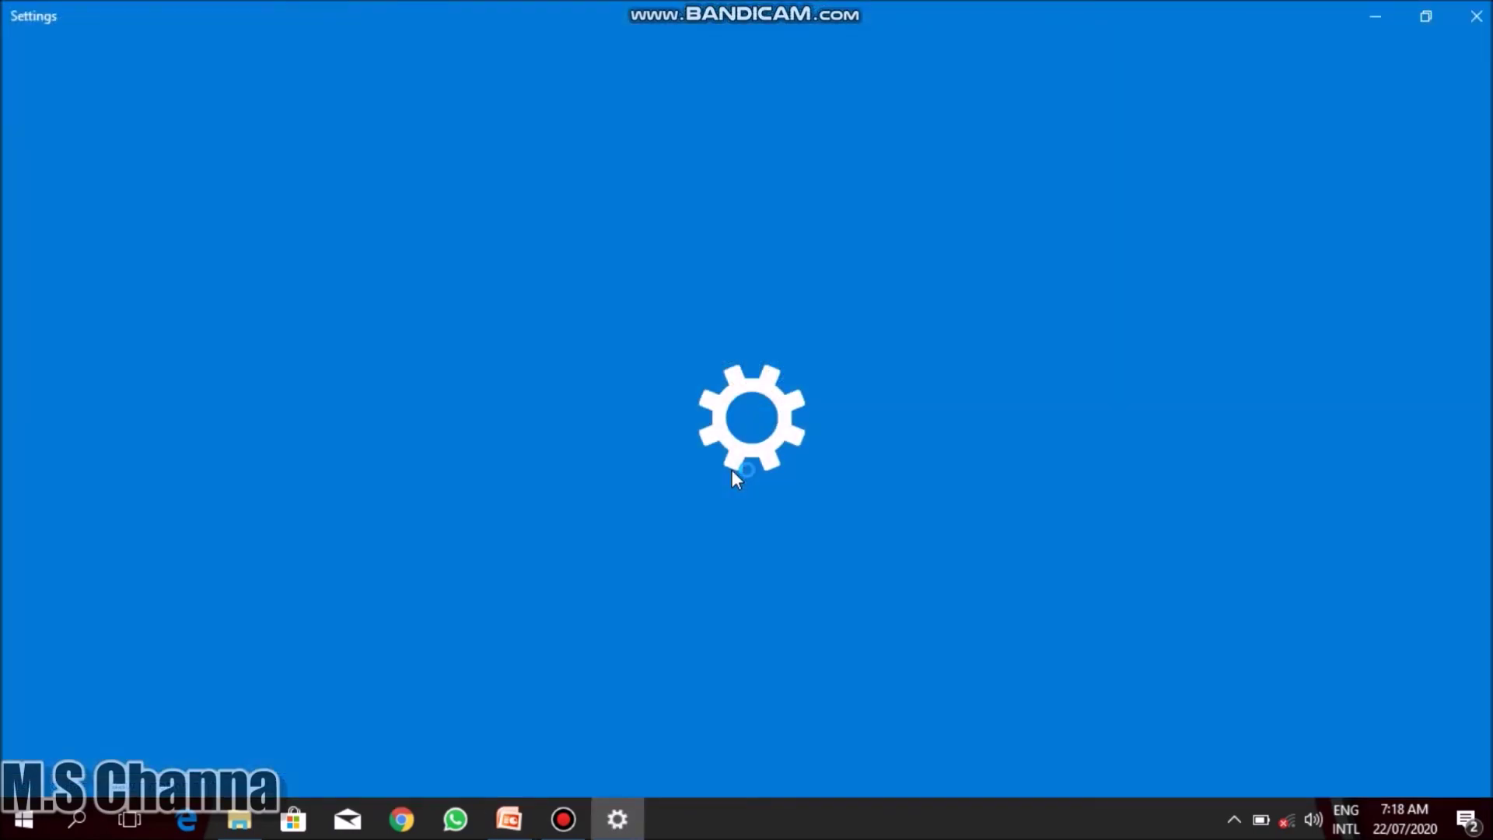
{"action": "left_click", "coordinate": [1476, 15]}
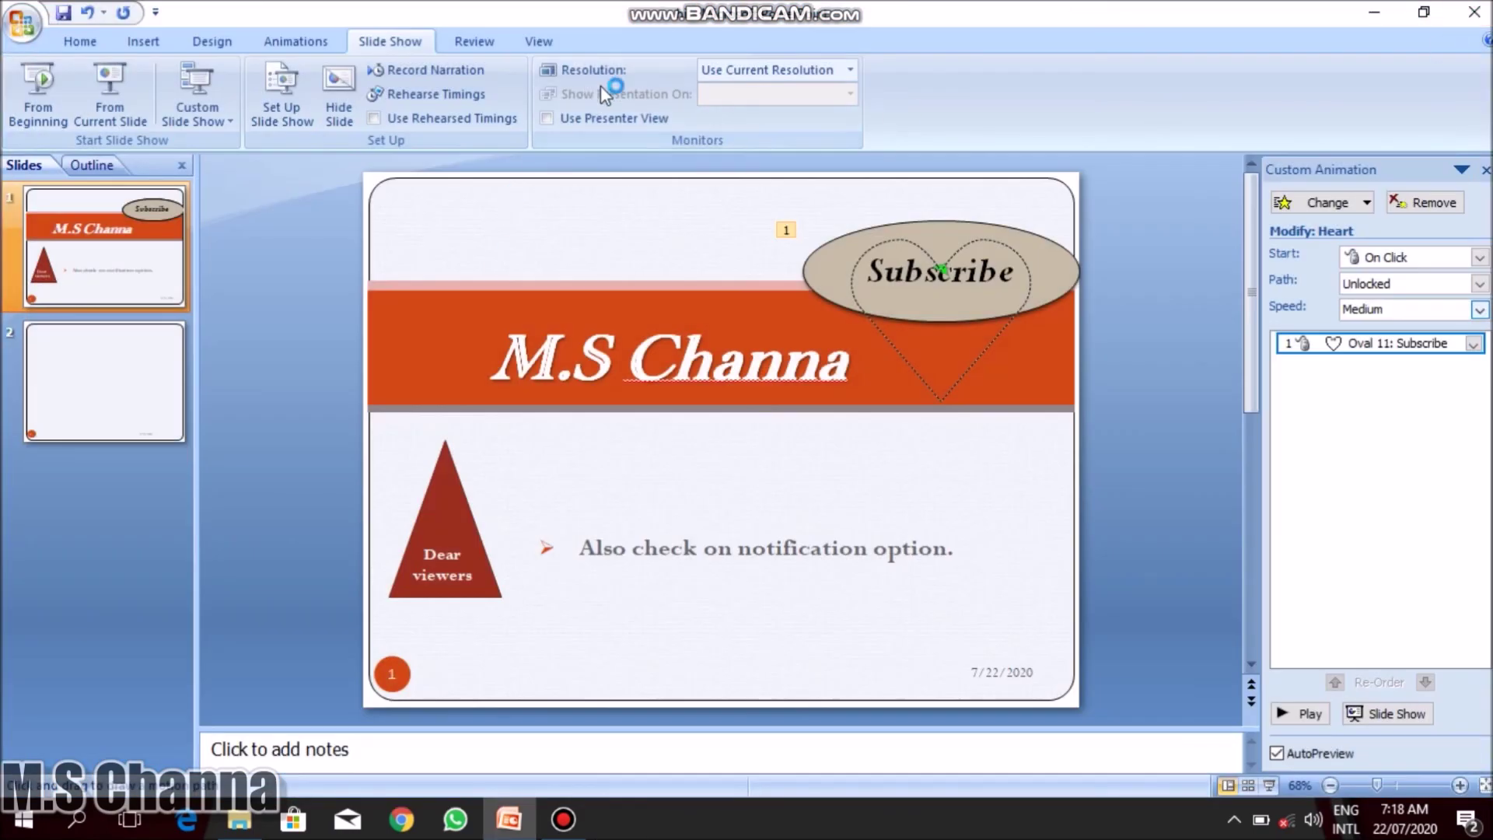
{"action": "key", "text": "F1"}
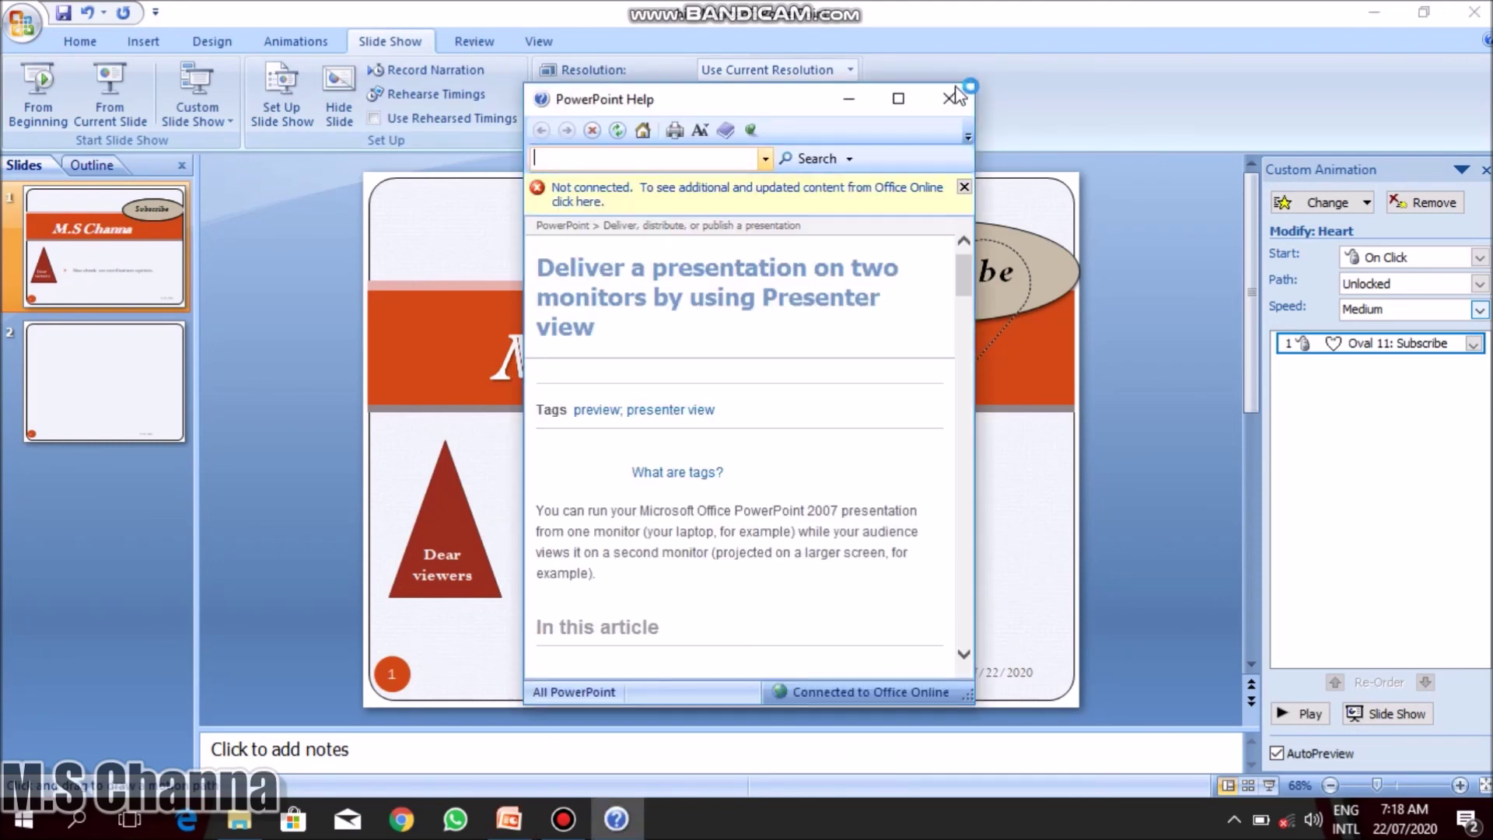
{"action": "left_click", "coordinate": [951, 98]}
{"action": "left_click", "coordinate": [473, 42]}
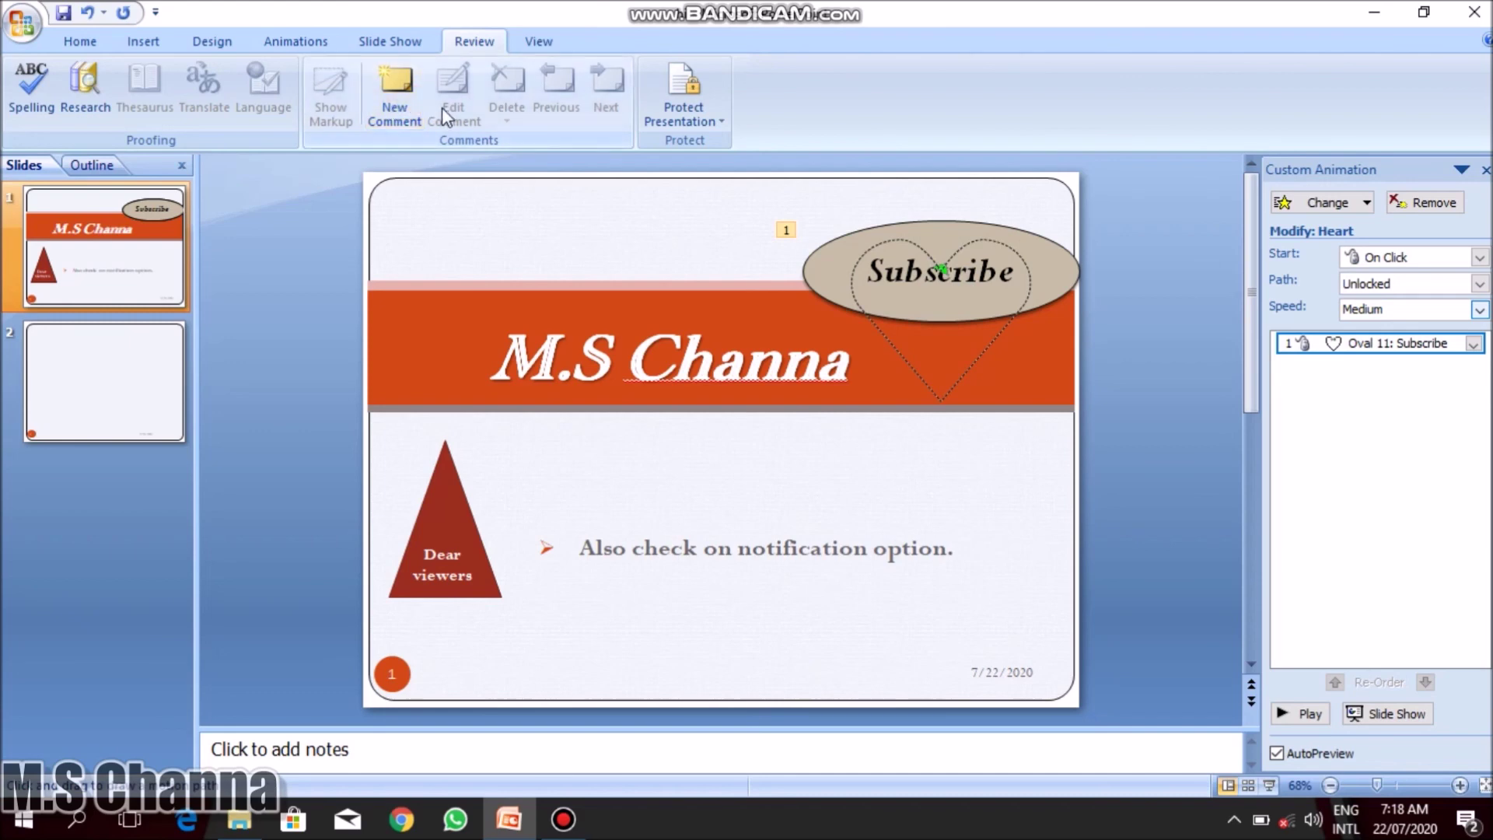
{"action": "left_click", "coordinate": [402, 102]}
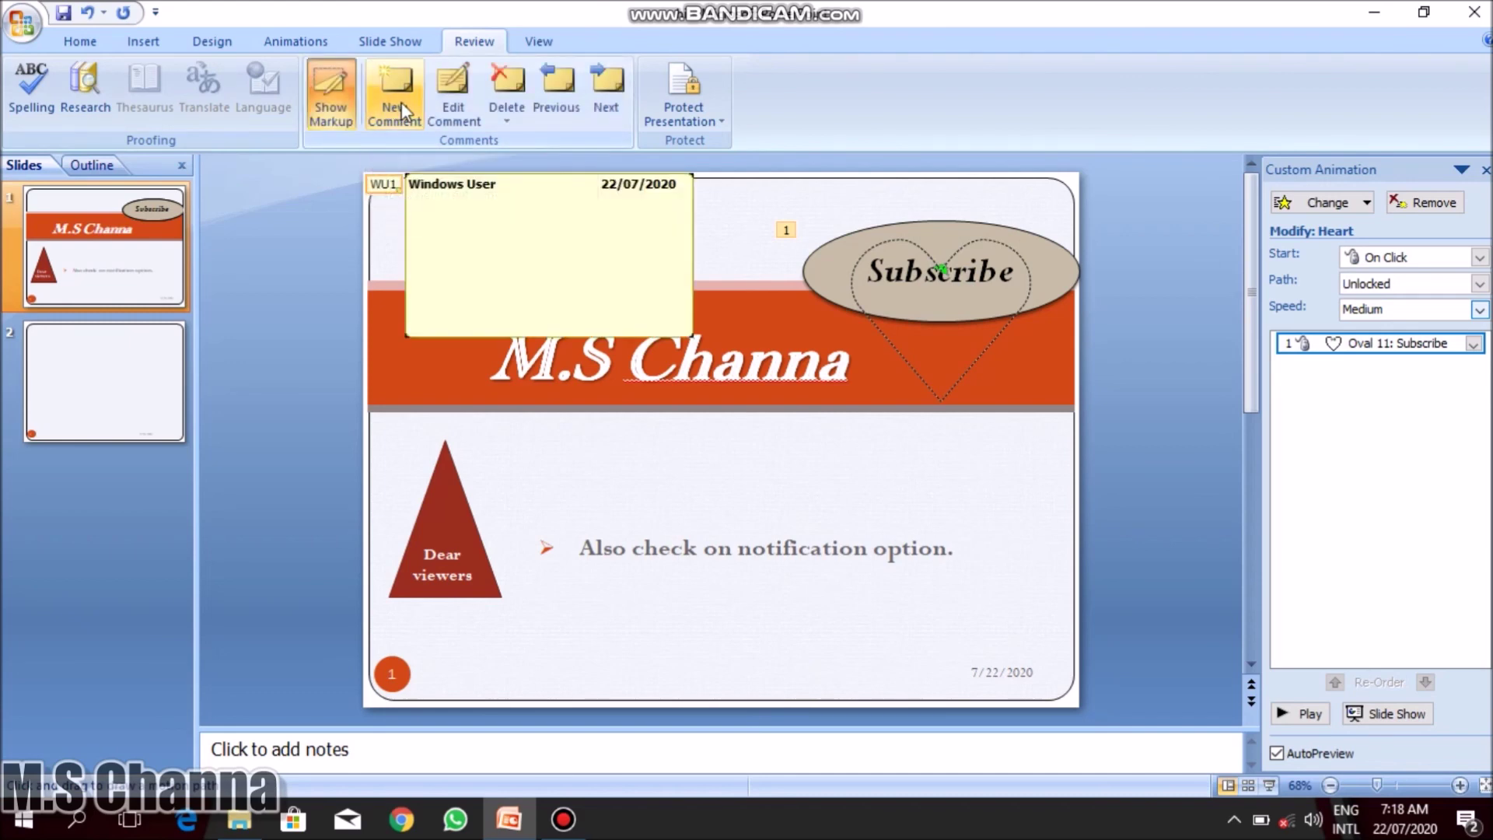
{"action": "left_click", "coordinate": [765, 232]}
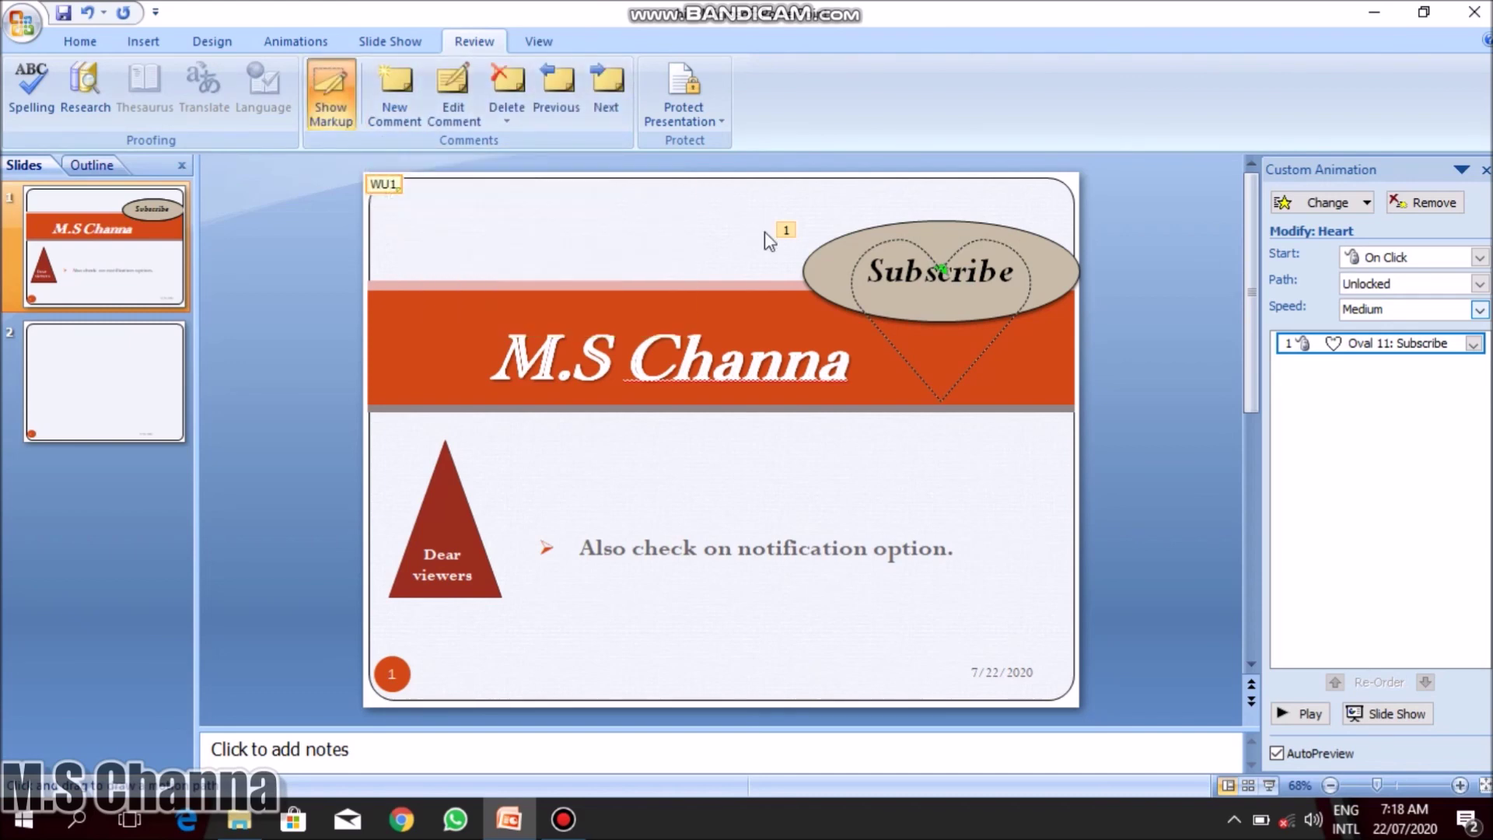
{"action": "left_click", "coordinate": [504, 119]}
{"action": "left_click", "coordinate": [533, 145]}
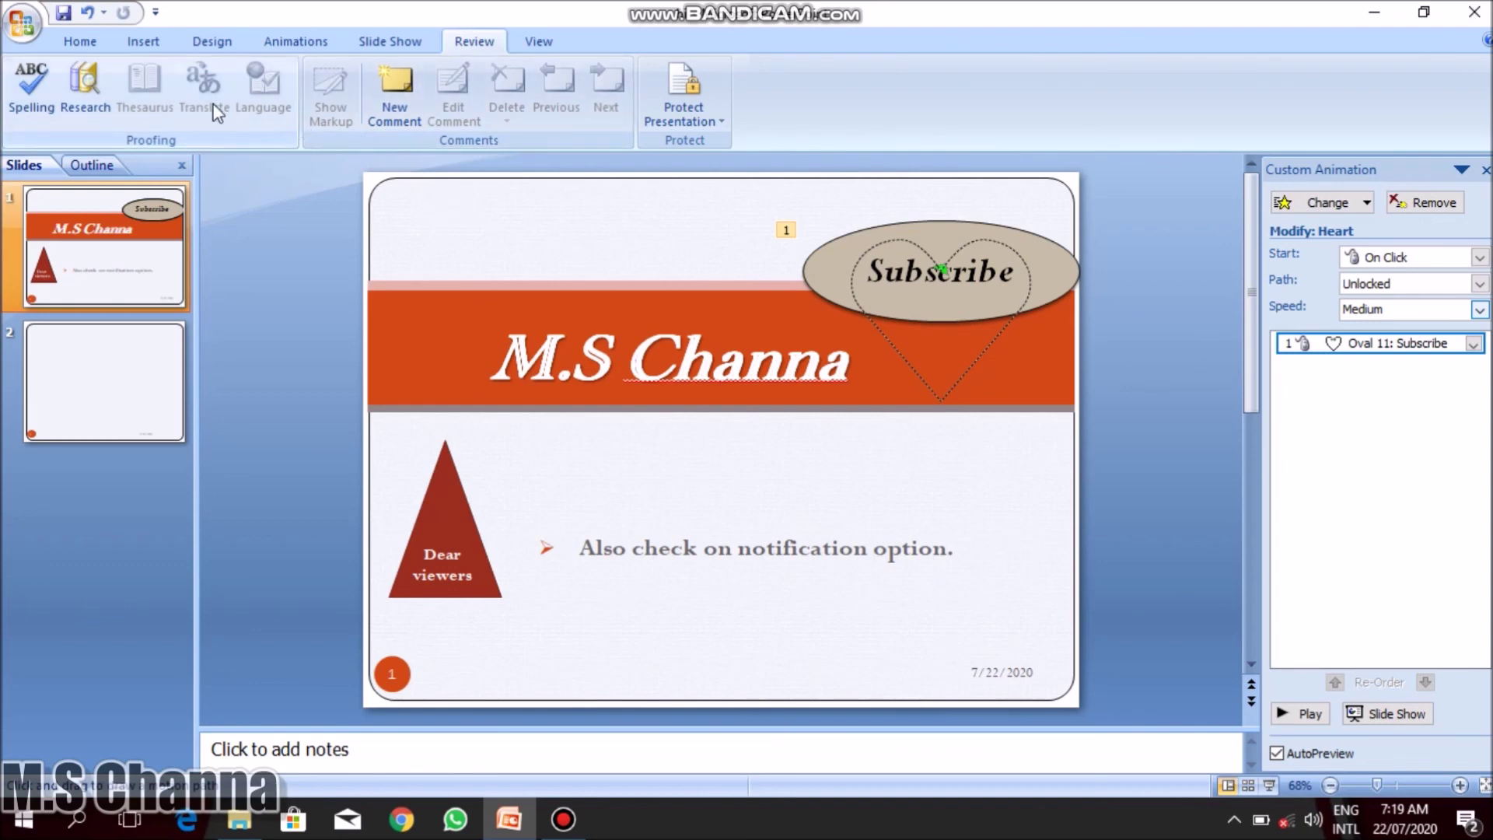
{"action": "left_click", "coordinate": [45, 102]}
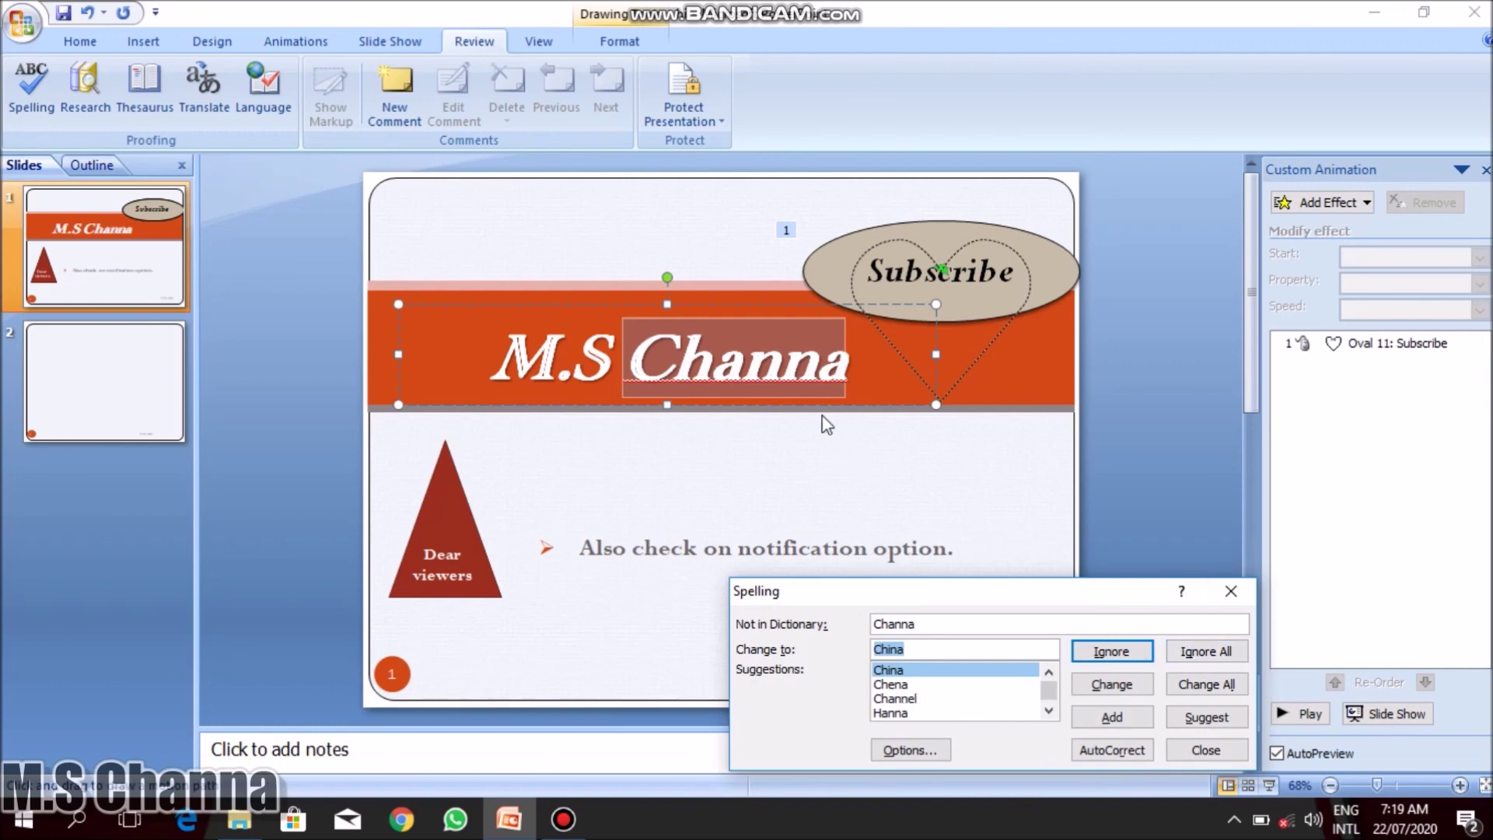
{"action": "left_click", "coordinate": [1229, 591]}
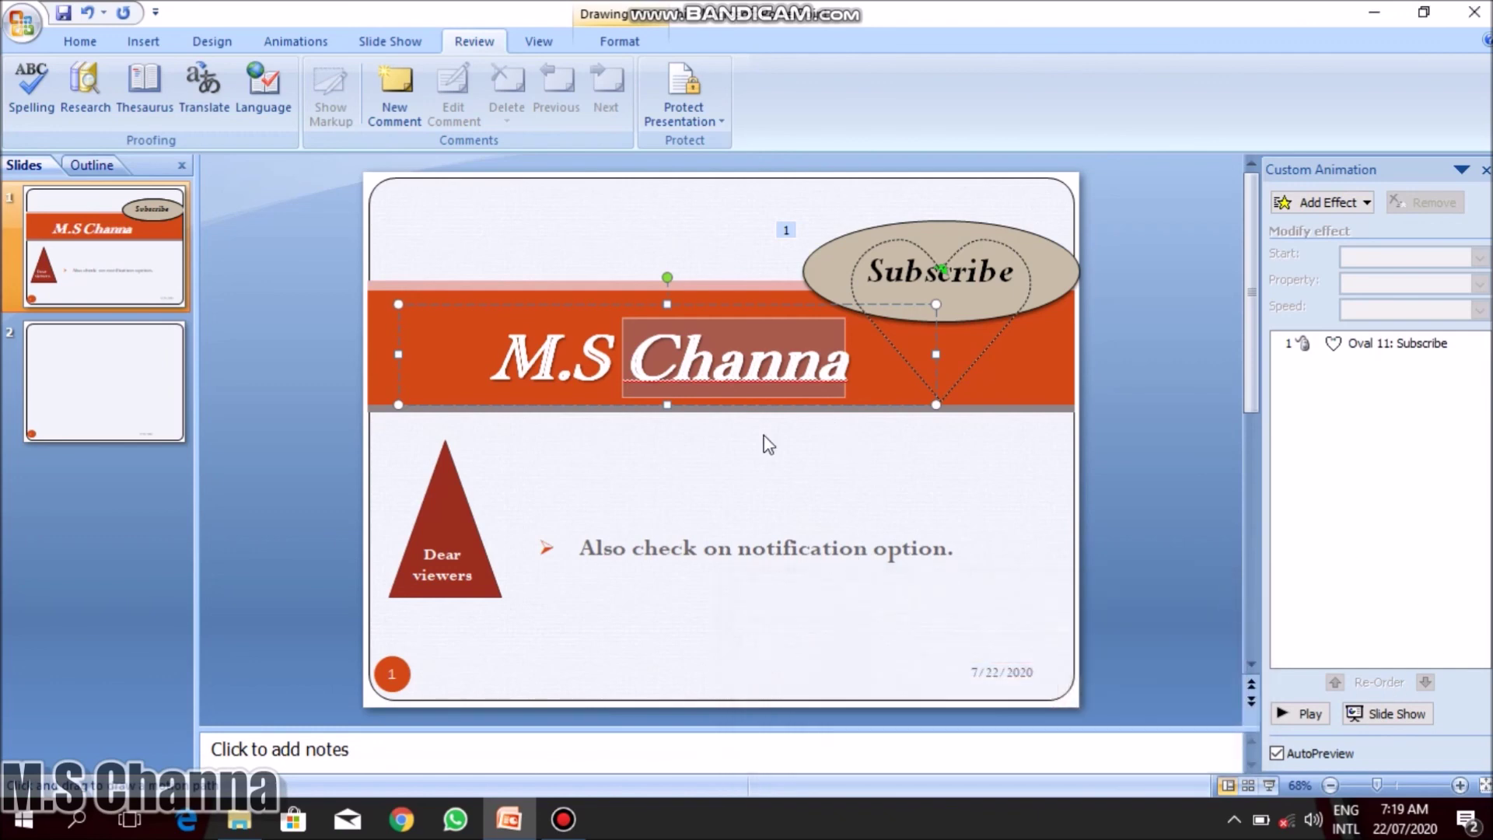
{"action": "left_click", "coordinate": [99, 97]}
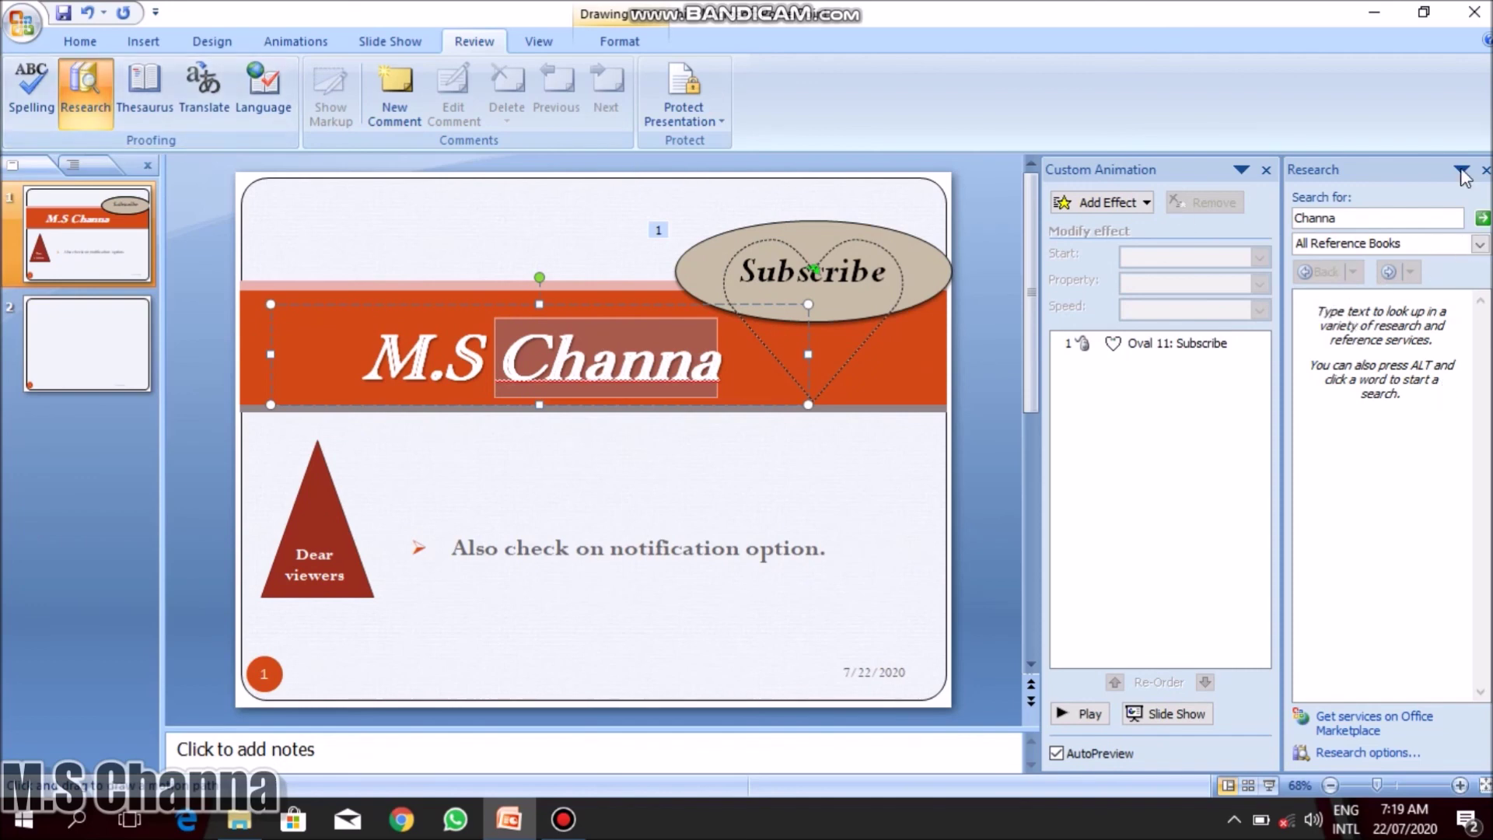
{"action": "left_click", "coordinate": [1485, 170]}
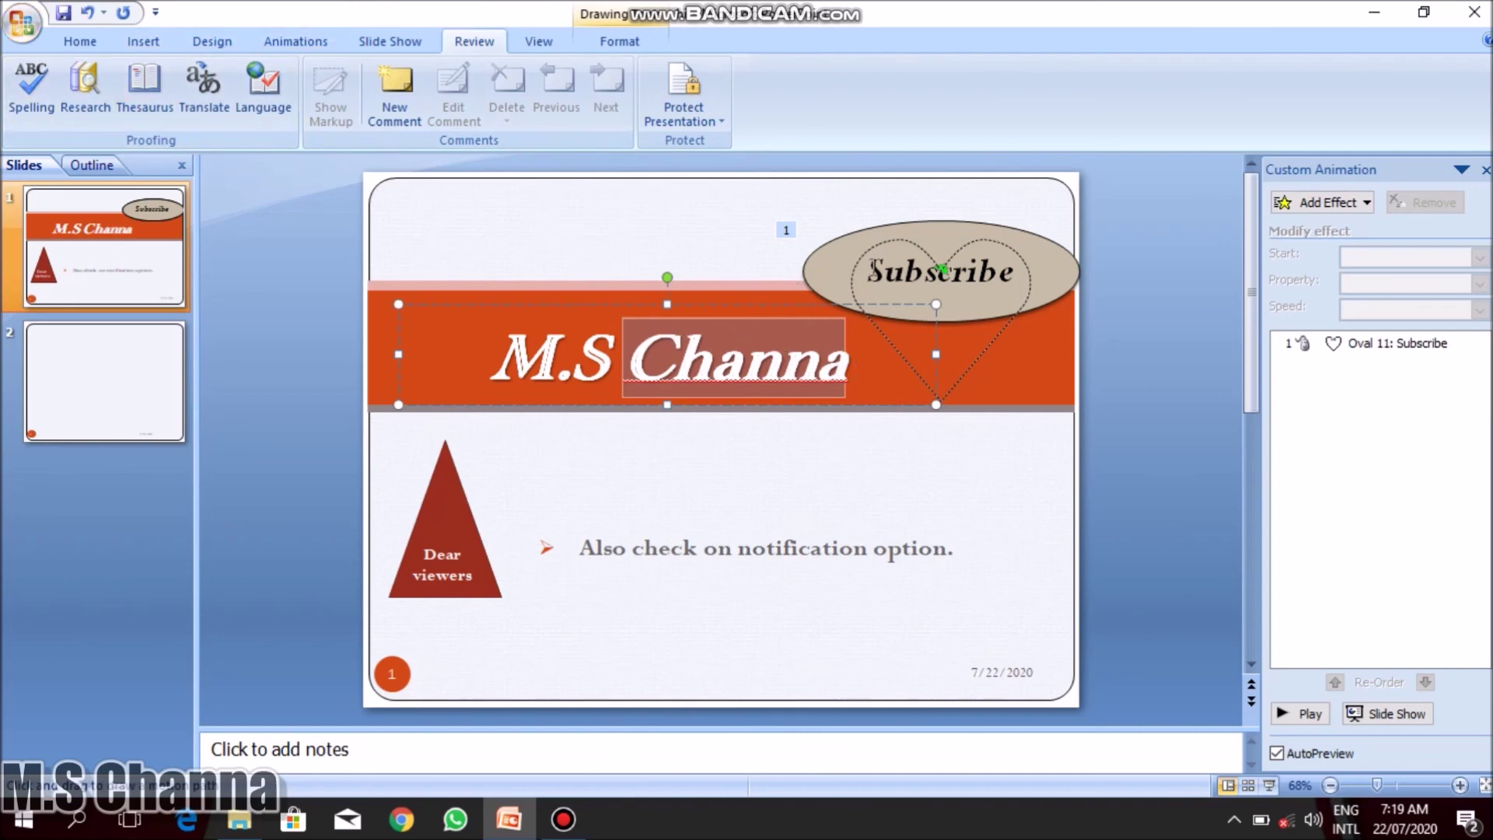
{"action": "left_click", "coordinate": [441, 221]}
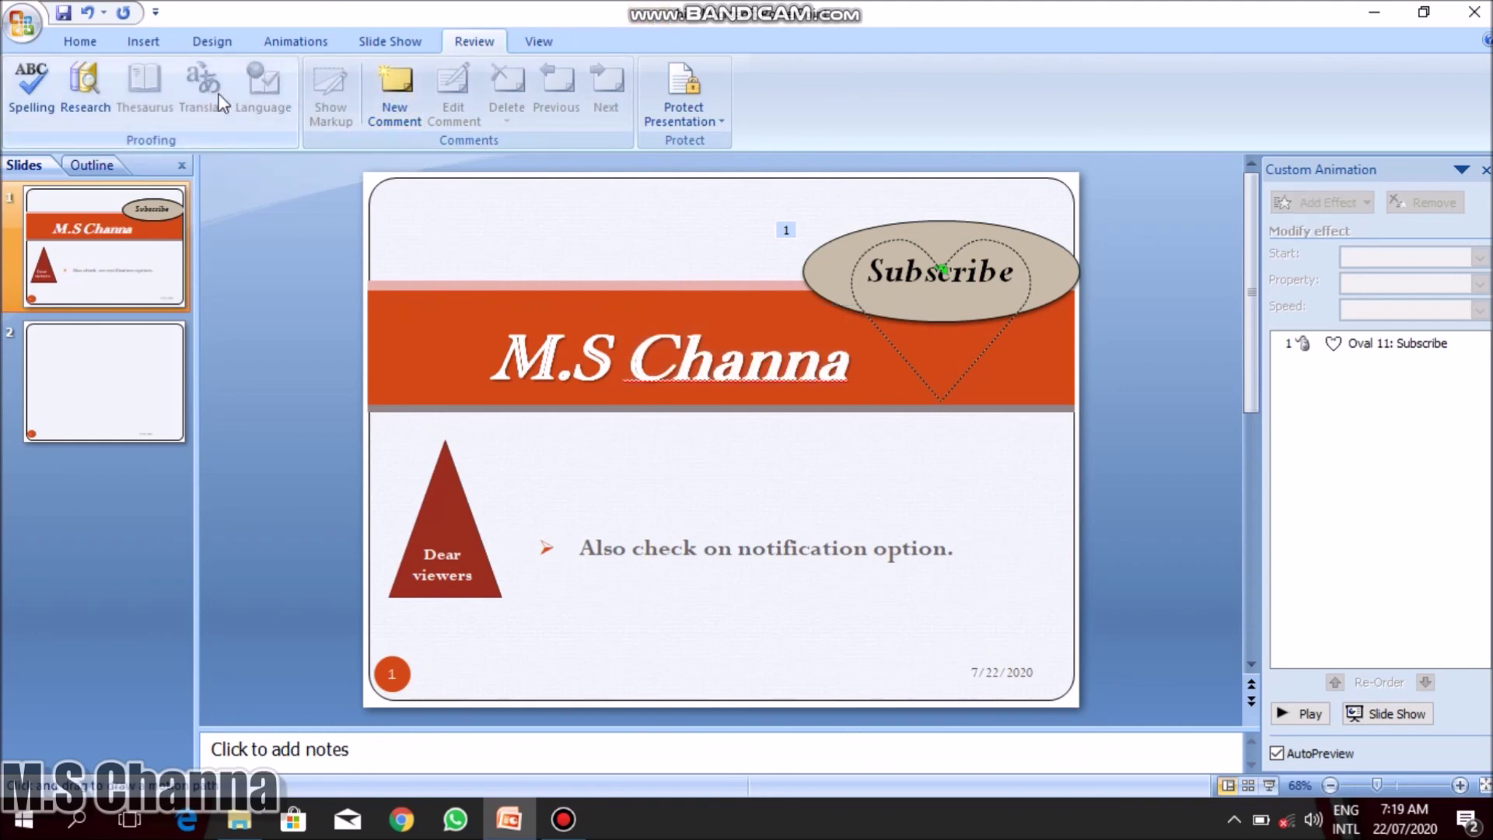
{"action": "left_click", "coordinate": [710, 358]}
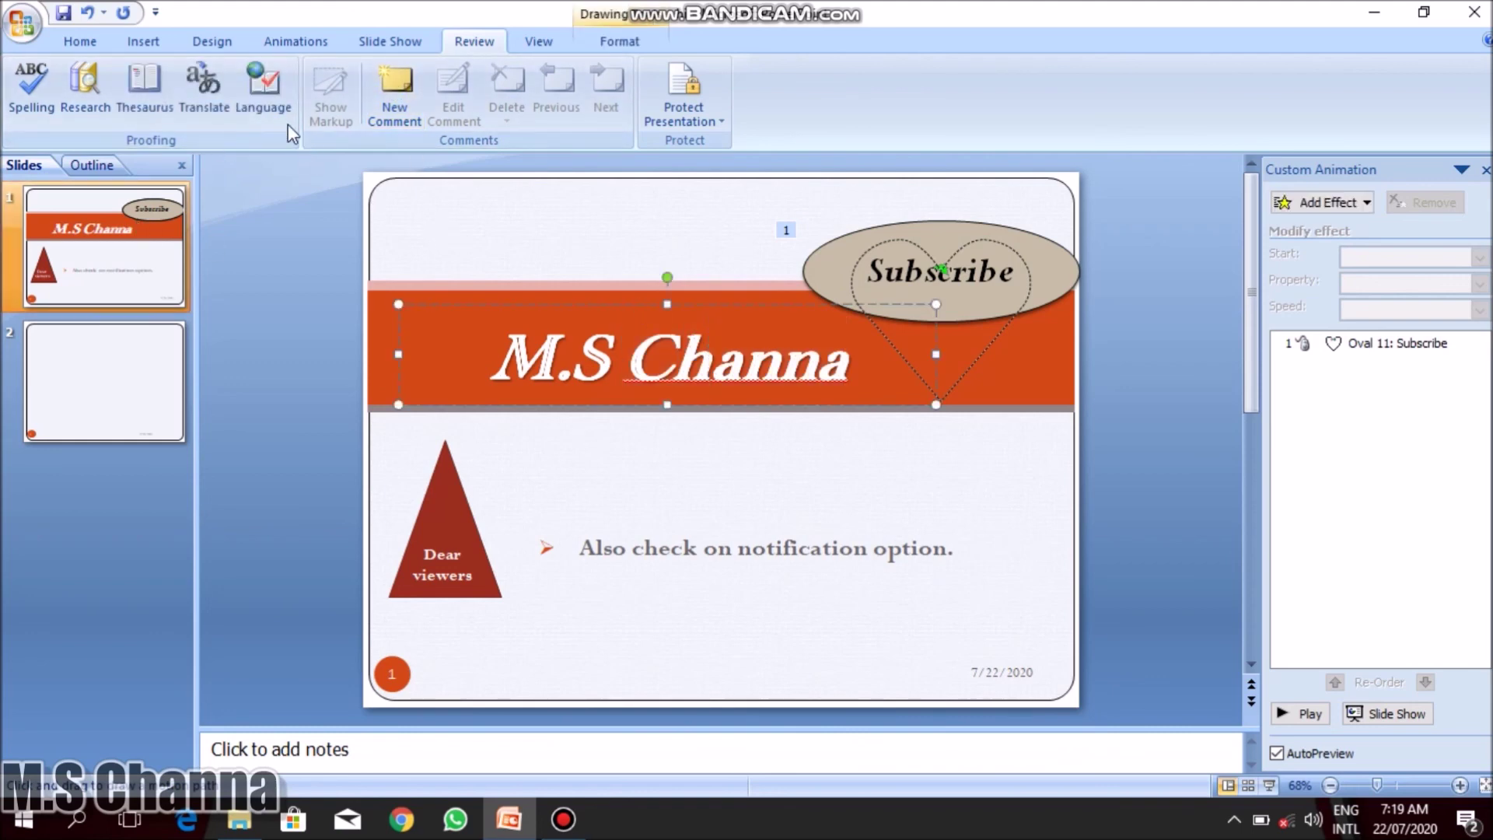
{"action": "left_click", "coordinate": [685, 124]}
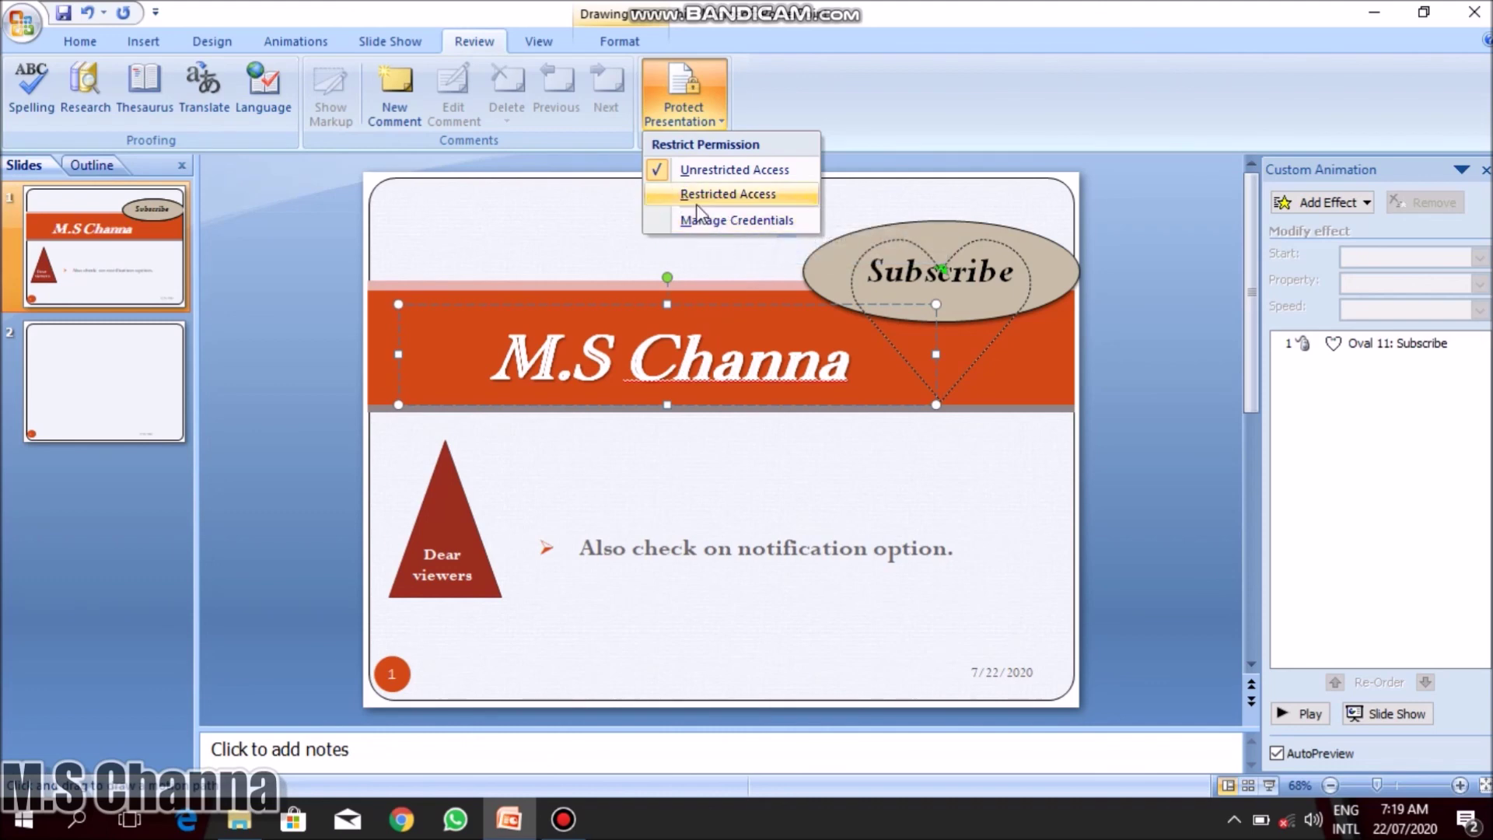
{"action": "left_click", "coordinate": [589, 234]}
{"action": "left_click", "coordinate": [589, 233]}
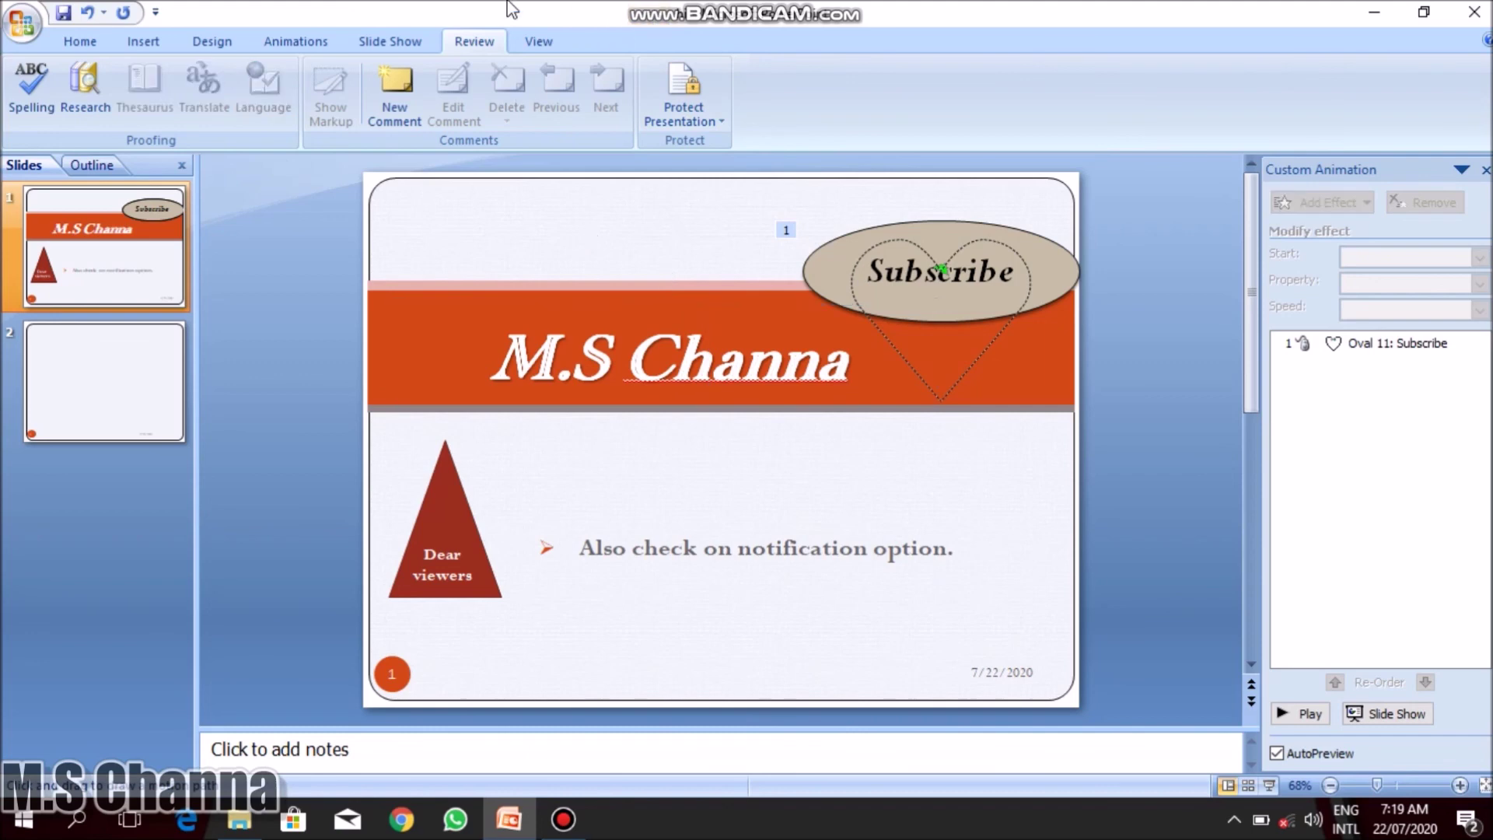
{"action": "left_click", "coordinate": [538, 43]}
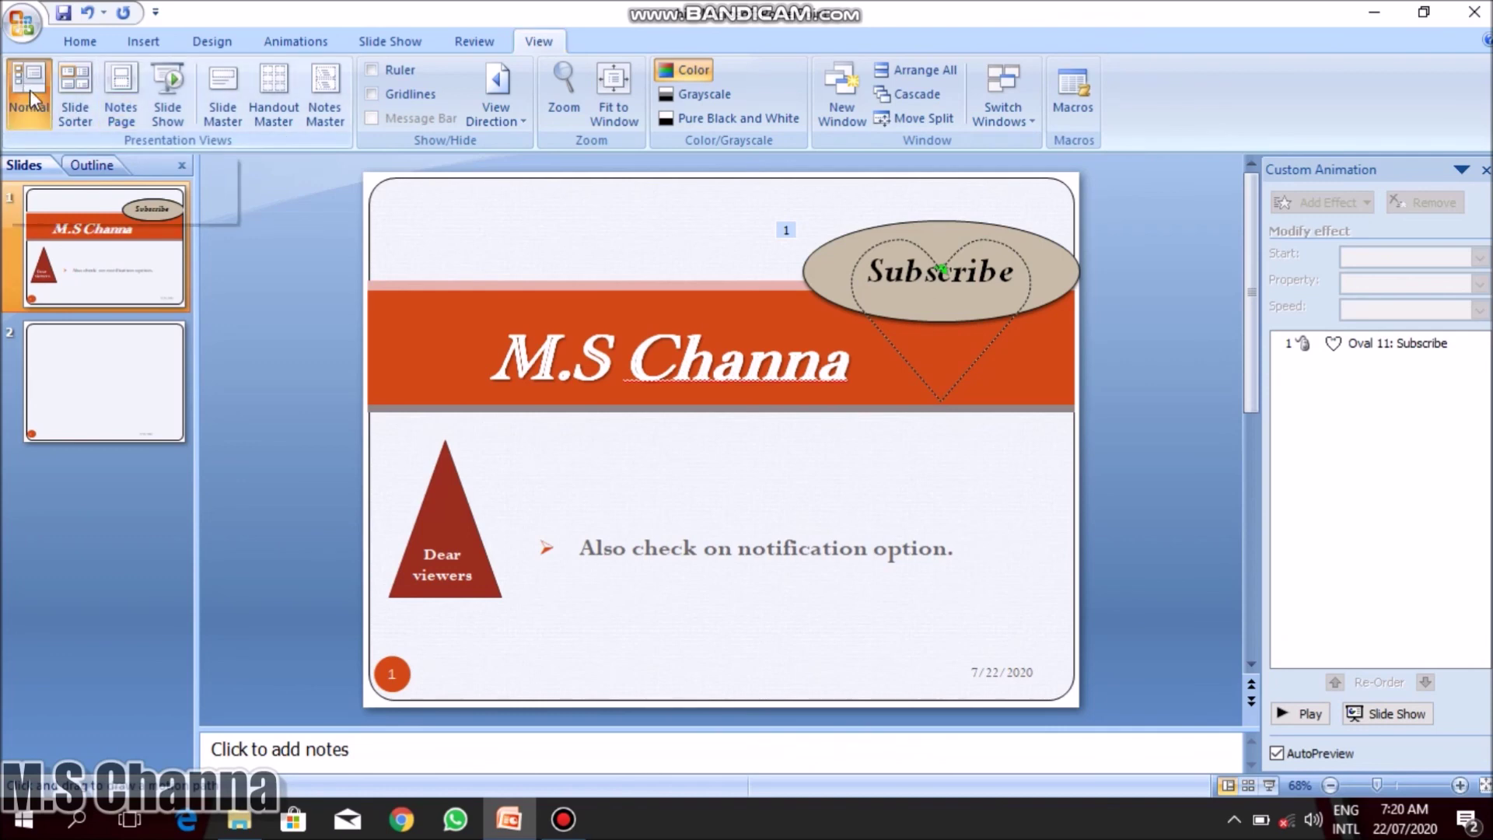
Preview the deck in Slide Sorter, Notes Page and Slide Show, then switch to Slide Master.
{"action": "left_click", "coordinate": [75, 87]}
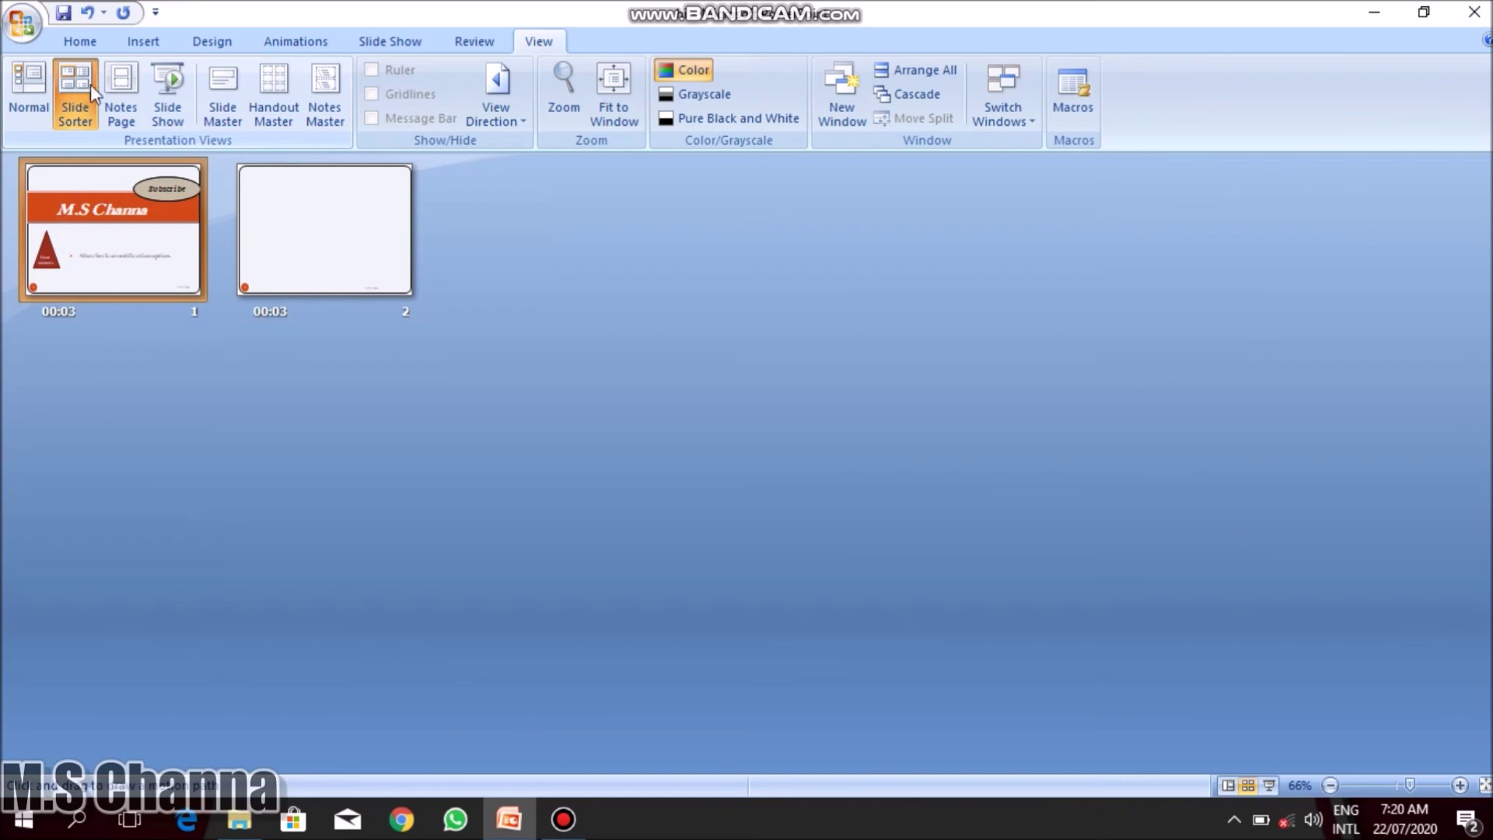
{"action": "left_click", "coordinate": [111, 82]}
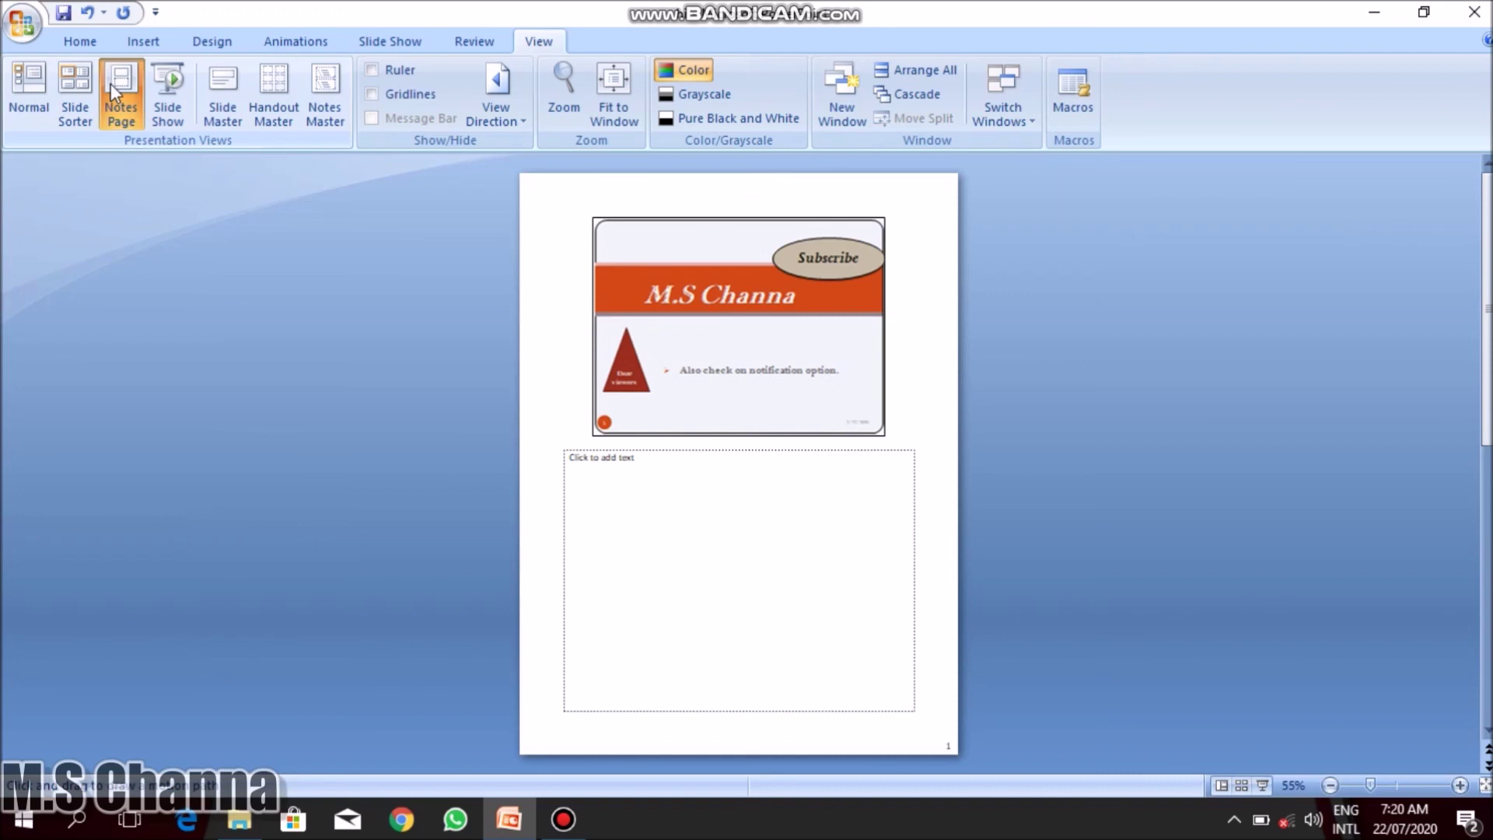
{"action": "left_click", "coordinate": [156, 100]}
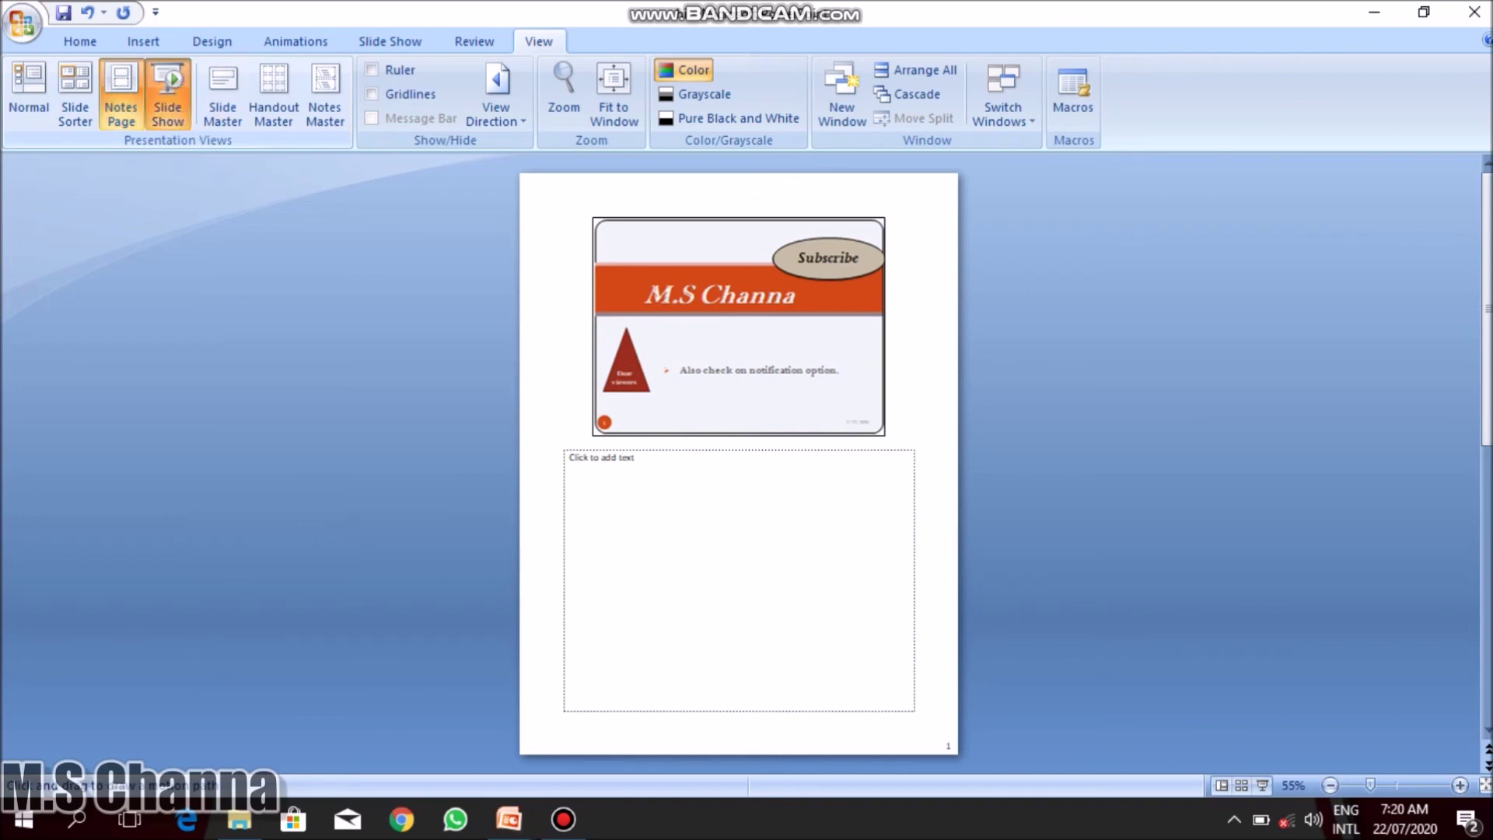
{"action": "key", "text": "Escape"}
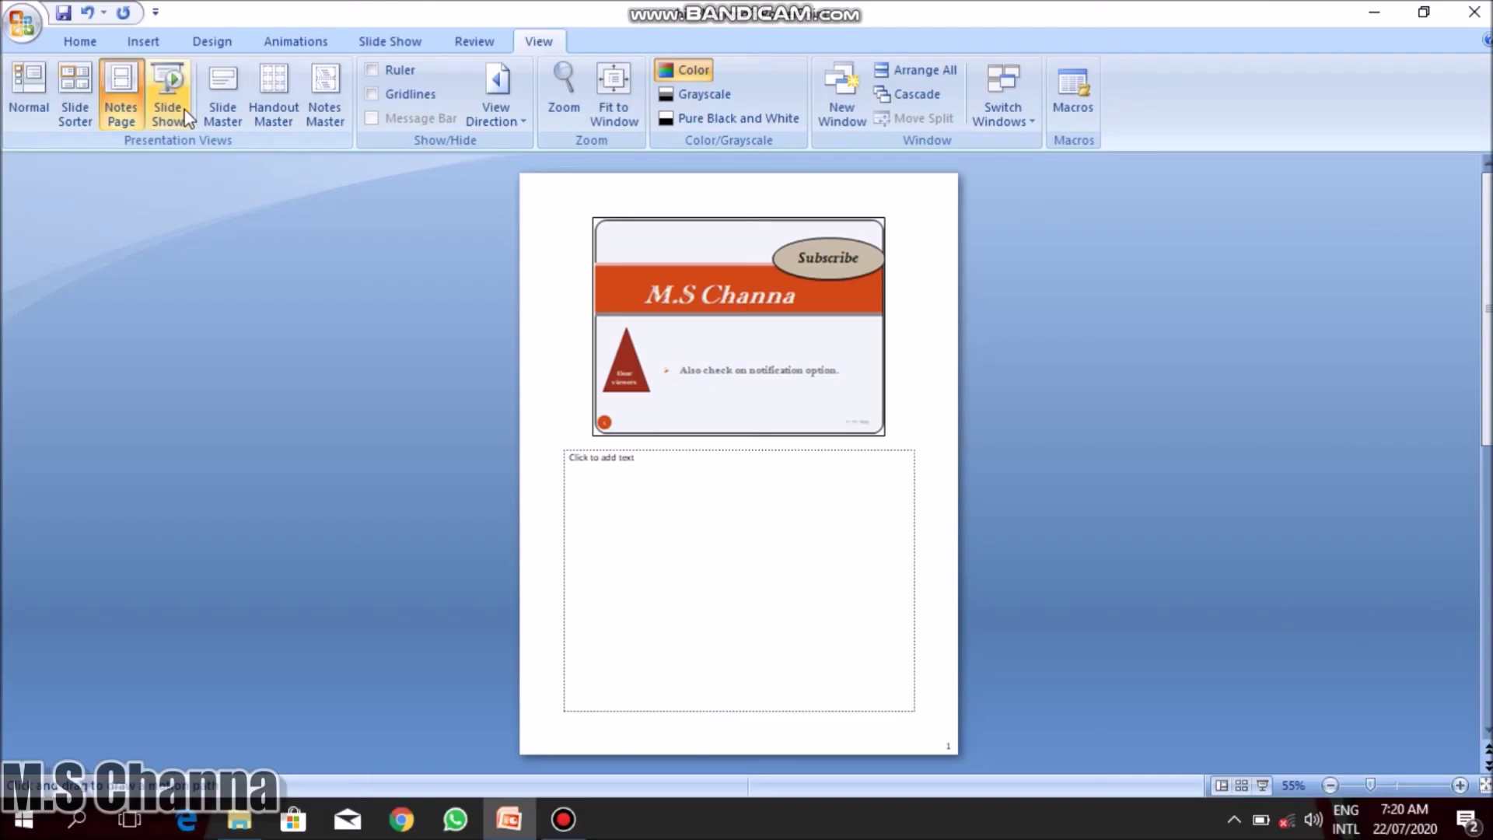
{"action": "left_click", "coordinate": [211, 99]}
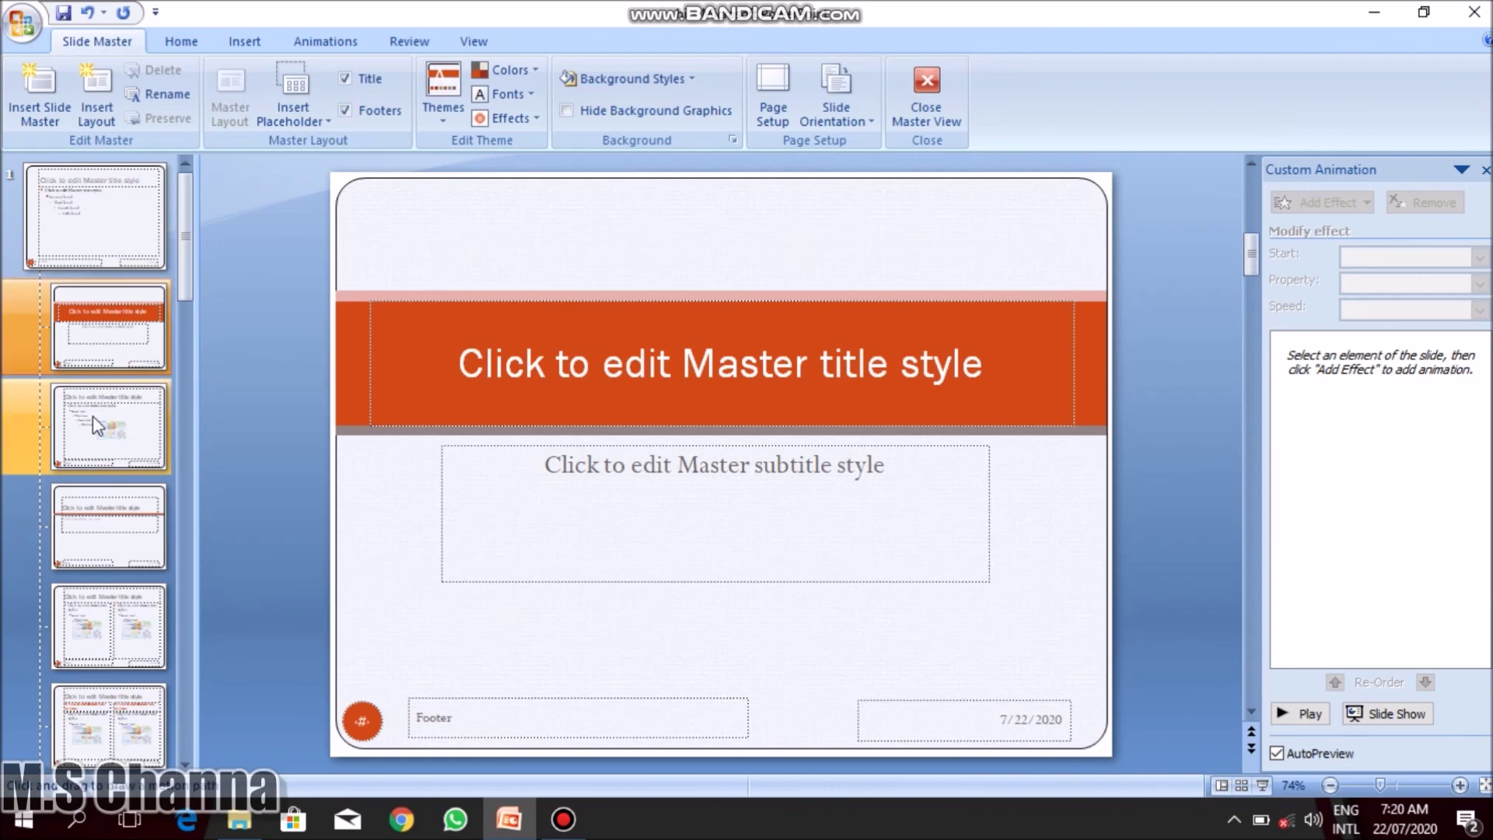
Inspect the Title and Content layout master, then close the slide master view.
{"action": "left_click", "coordinate": [116, 436]}
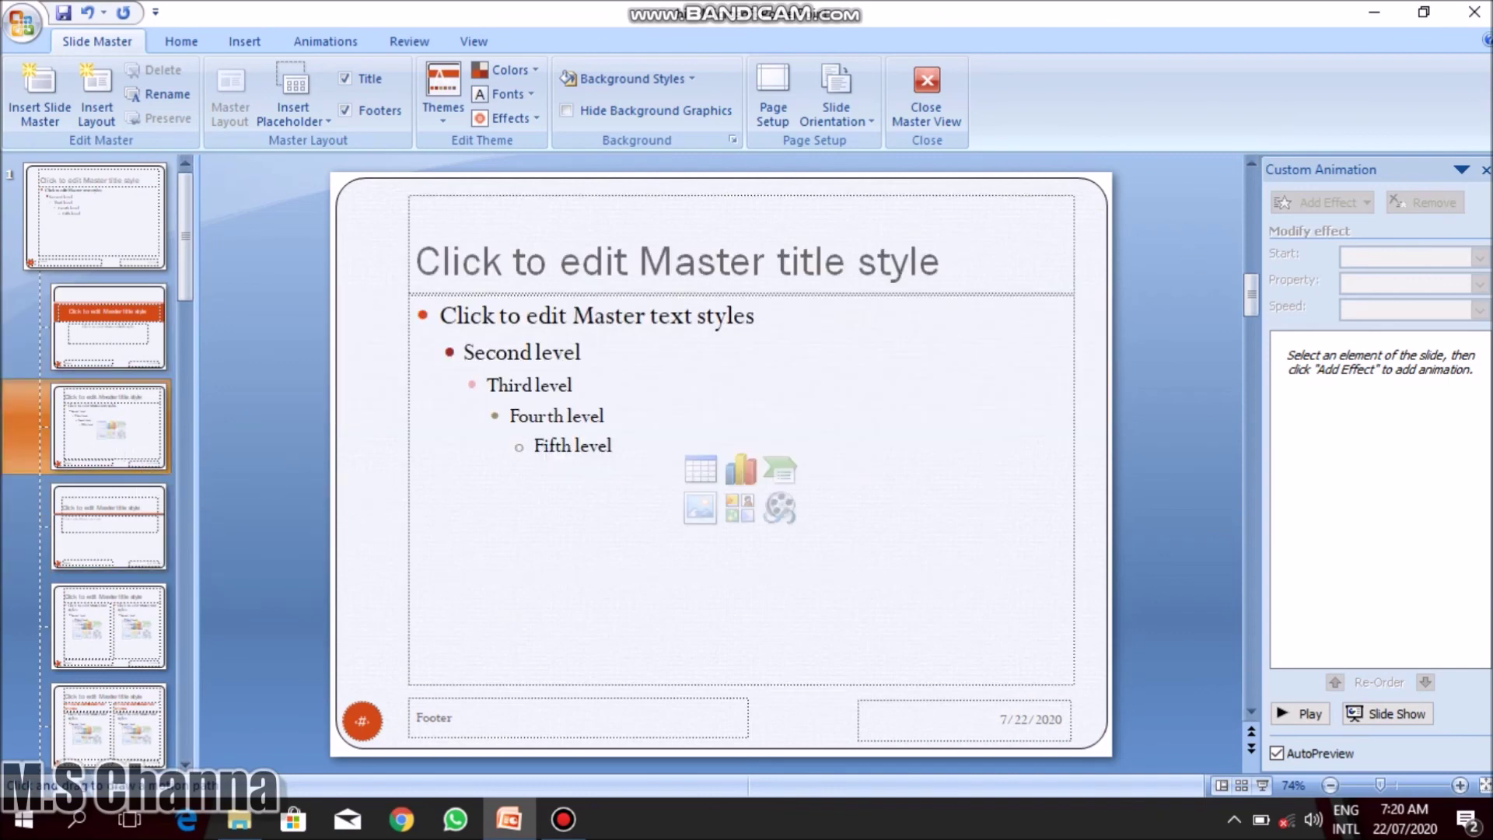
{"action": "left_click", "coordinate": [1485, 169]}
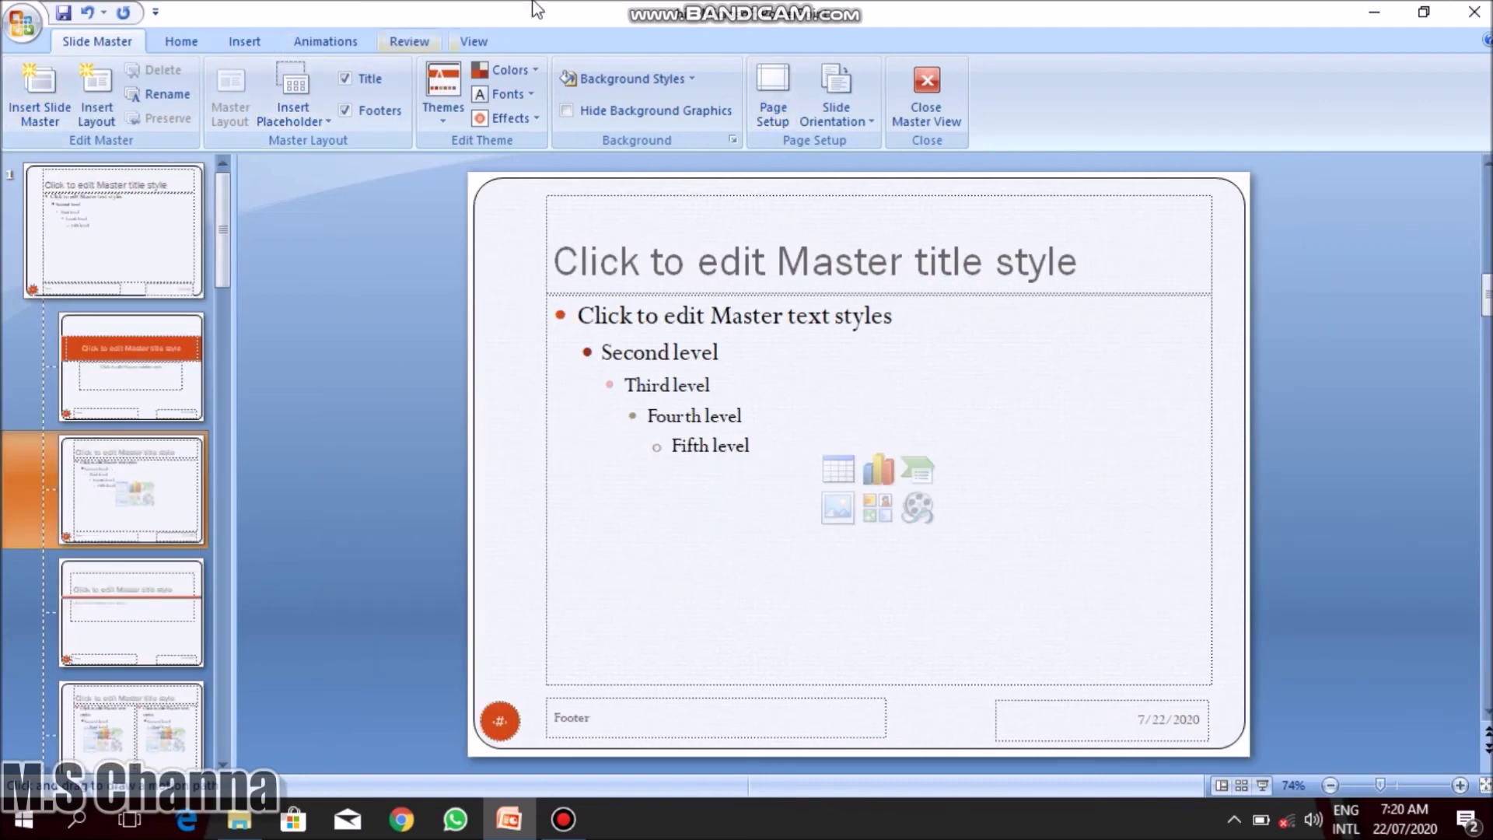
{"action": "left_click", "coordinate": [921, 115]}
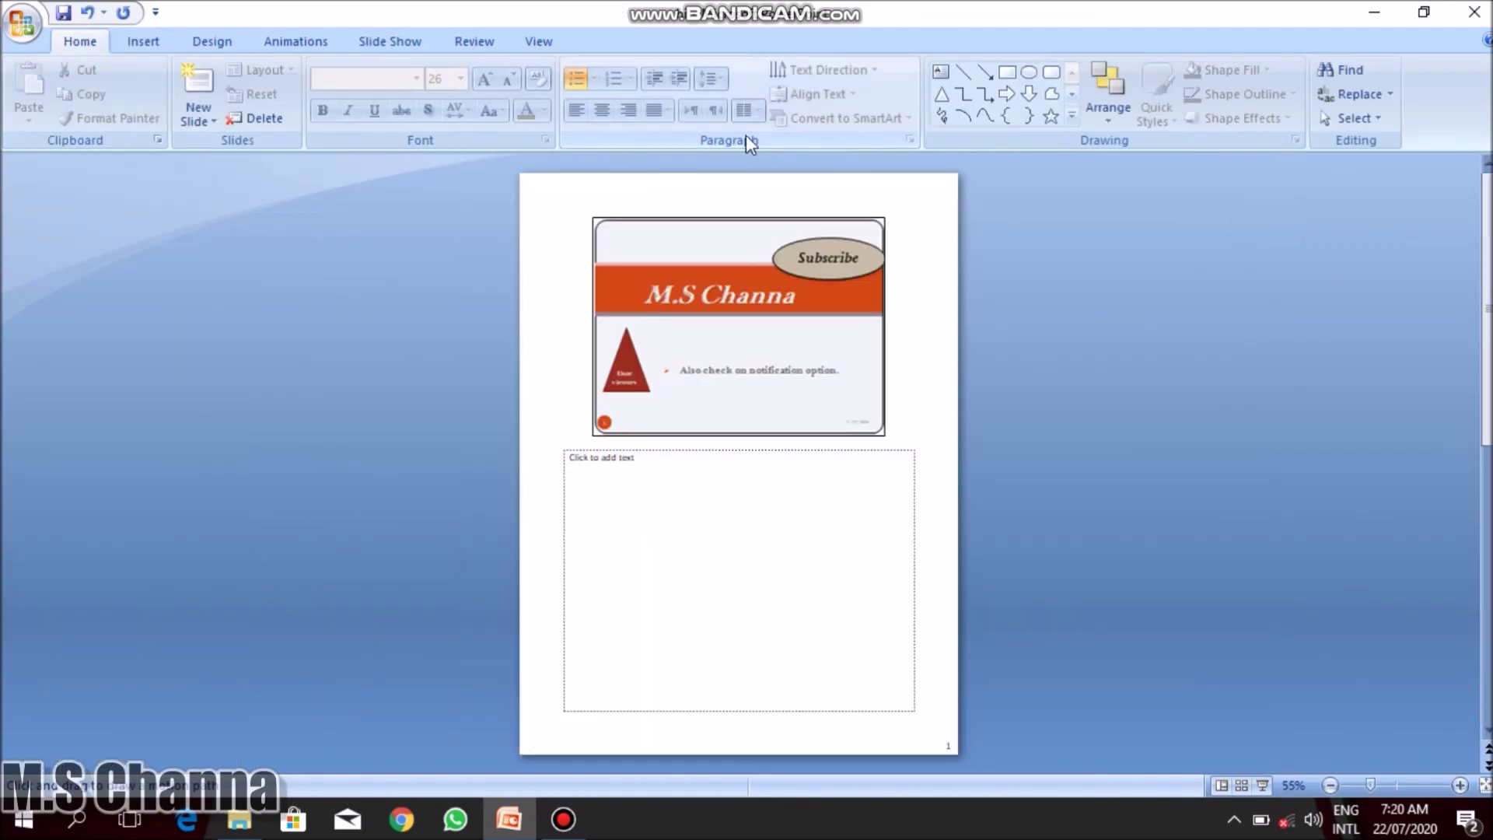
Look at the six-slides-per-page handout master, then close it.
{"action": "left_click", "coordinate": [526, 44]}
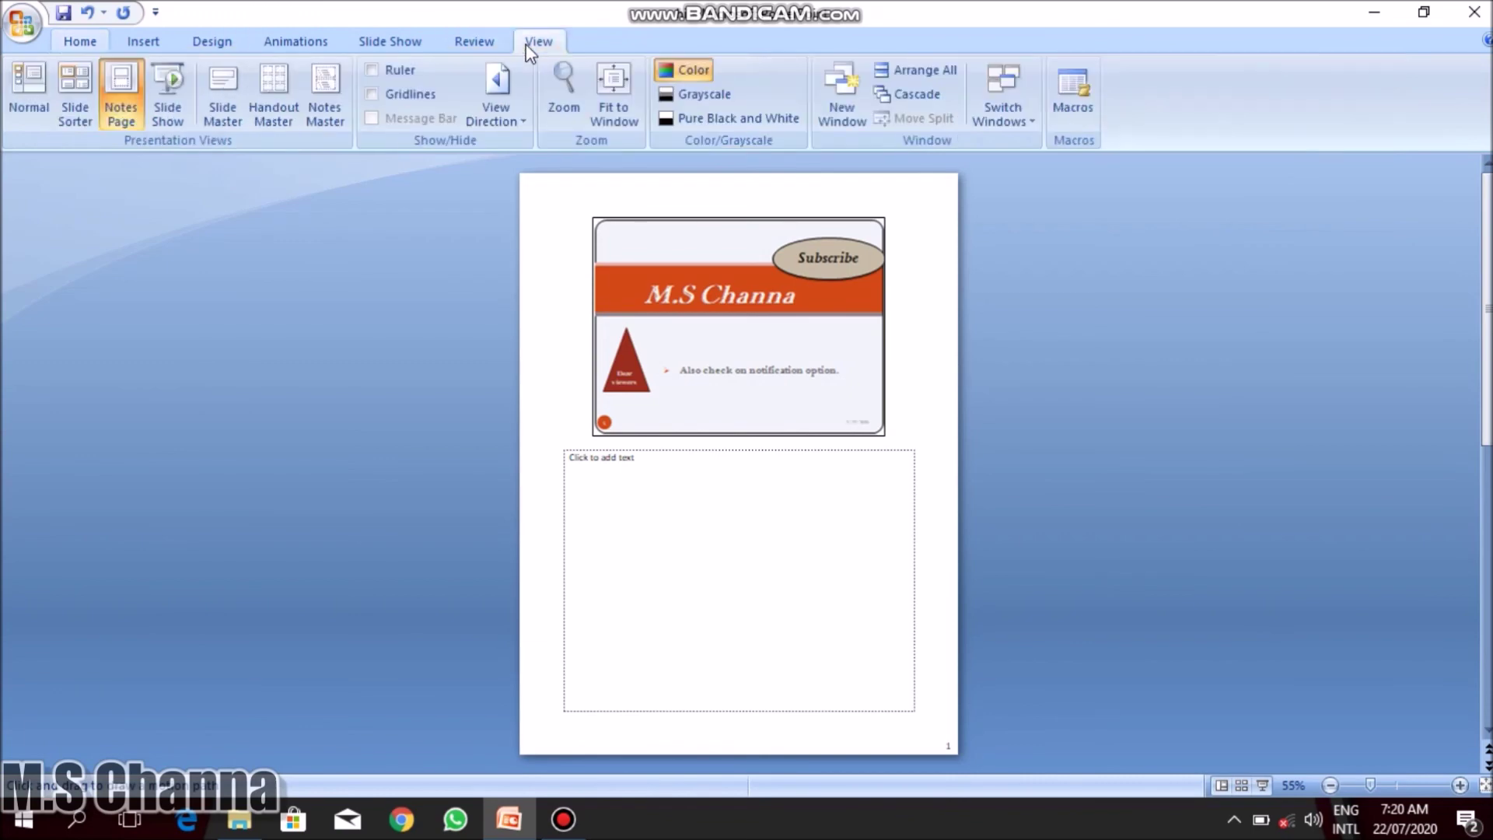
{"action": "left_click", "coordinate": [282, 97]}
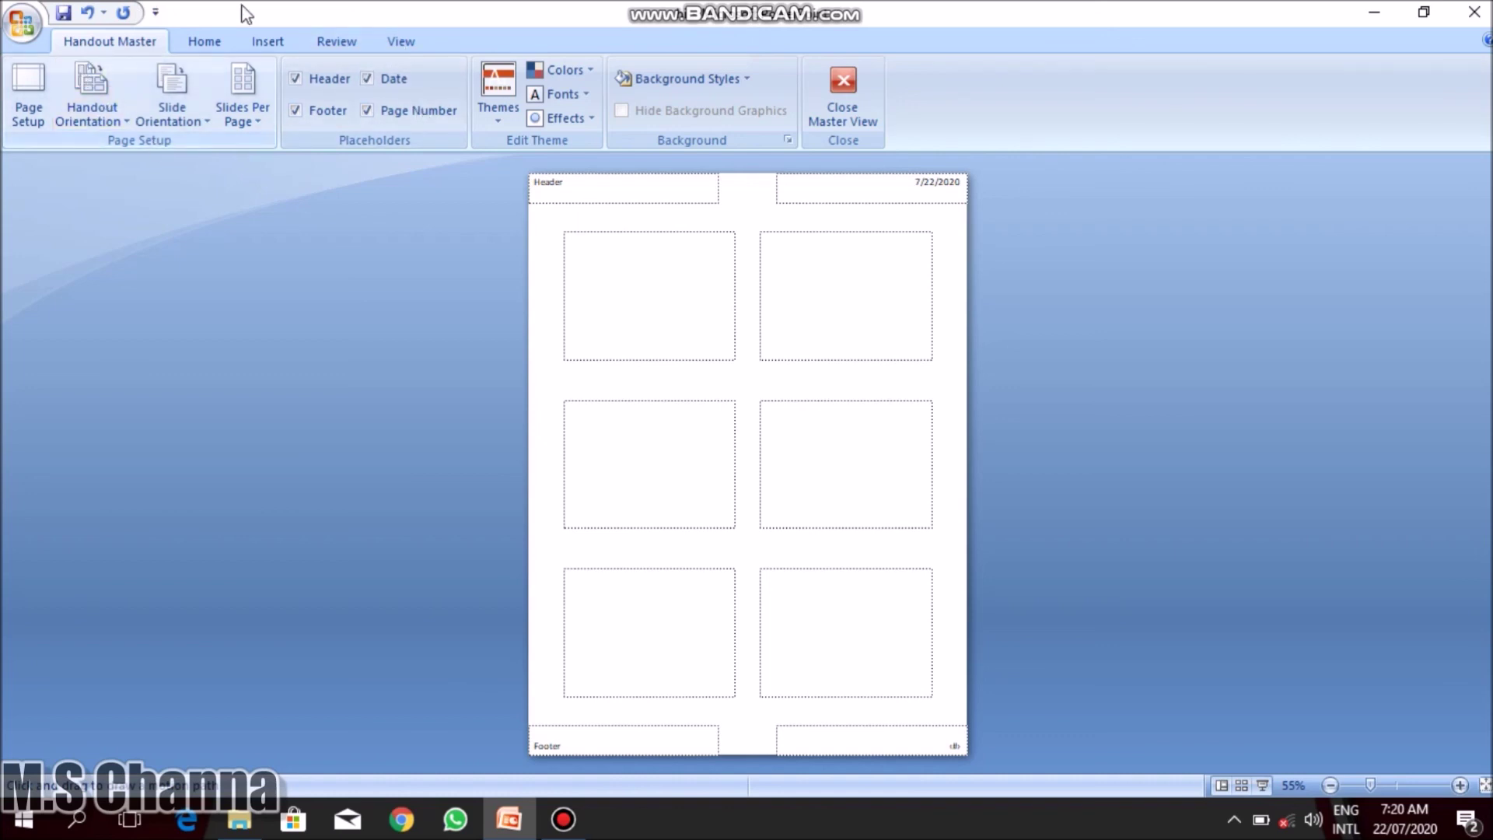
{"action": "left_click", "coordinate": [850, 79]}
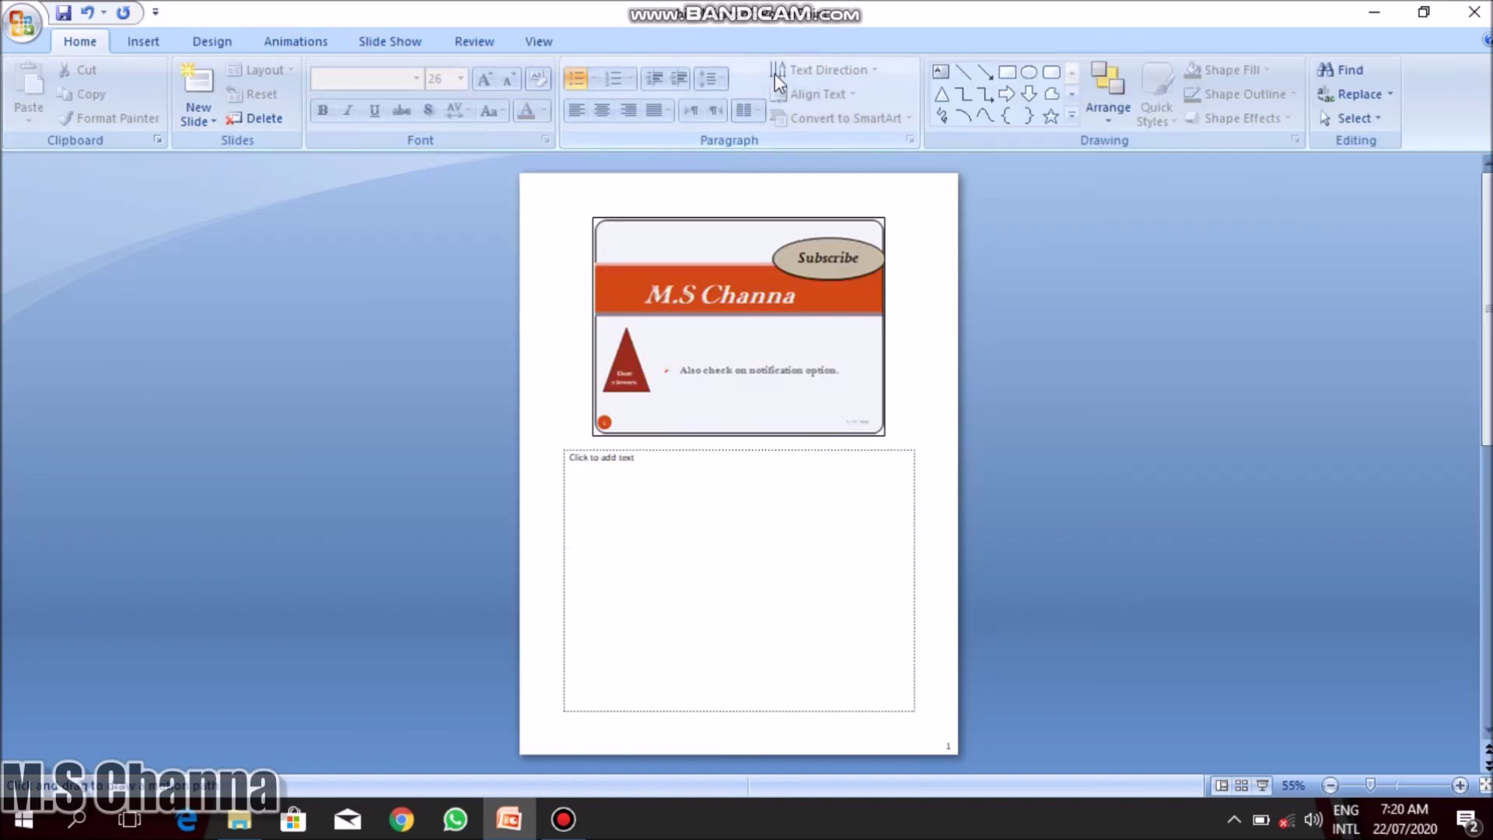
Turn the rulers on around the notes page, then turn them off again.
{"action": "left_click", "coordinate": [565, 45]}
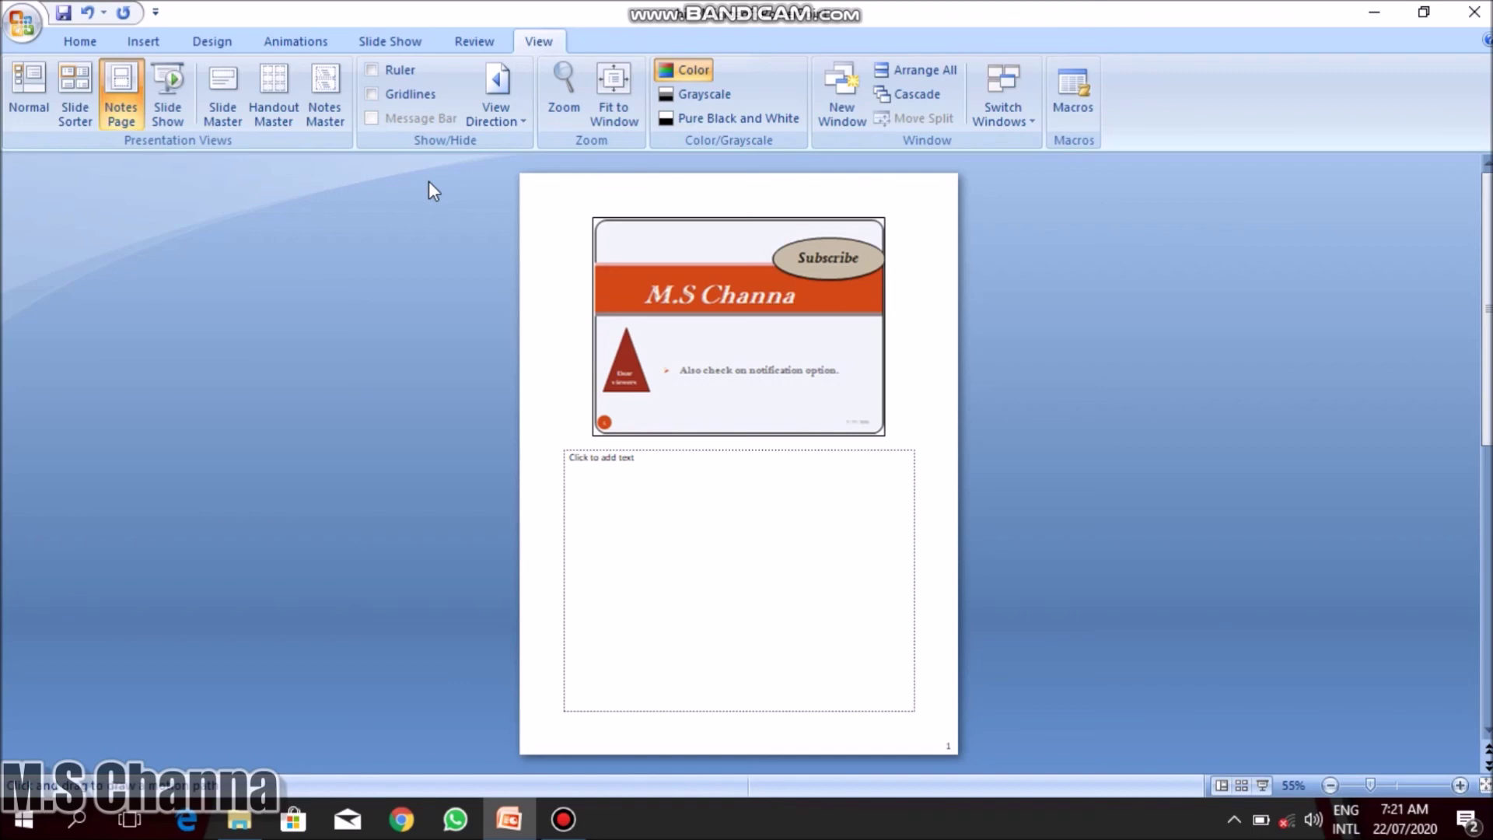
{"action": "left_click", "coordinate": [391, 70]}
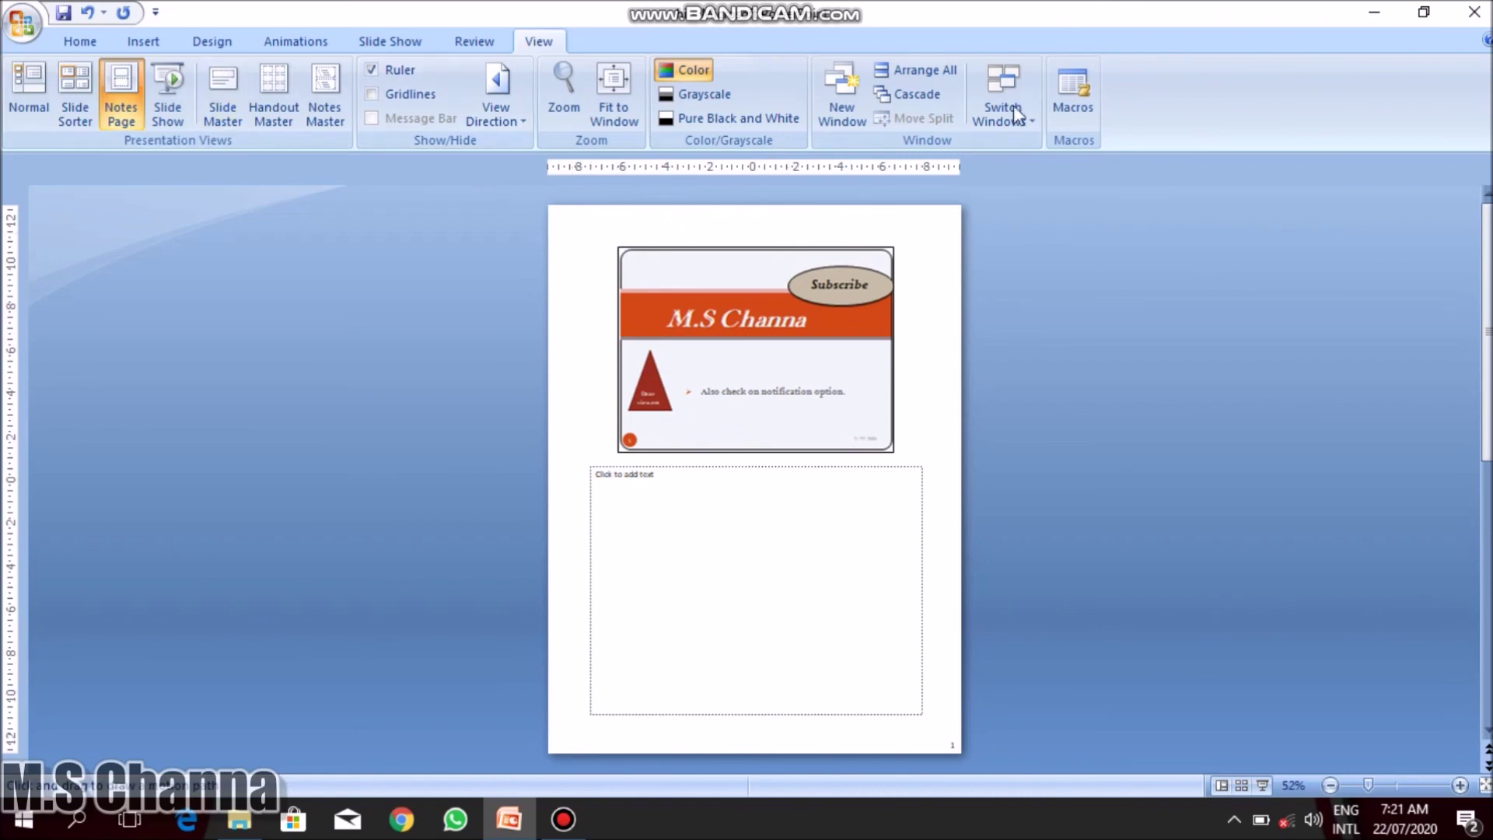
{"action": "left_click", "coordinate": [395, 94]}
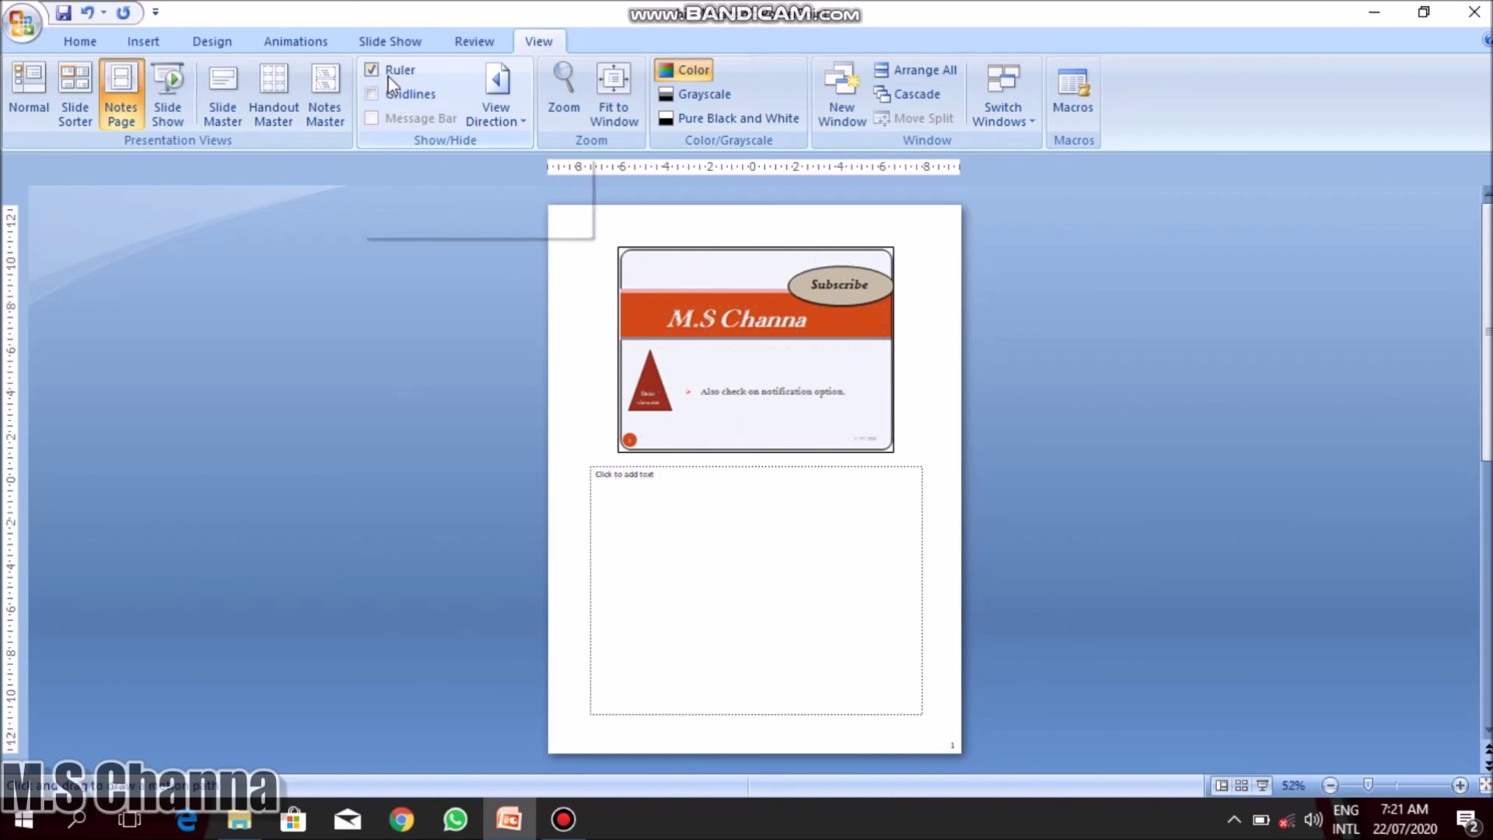
{"action": "left_click", "coordinate": [395, 69]}
Check the text direction options without changing them, then return to Normal view.
{"action": "left_click", "coordinate": [513, 123]}
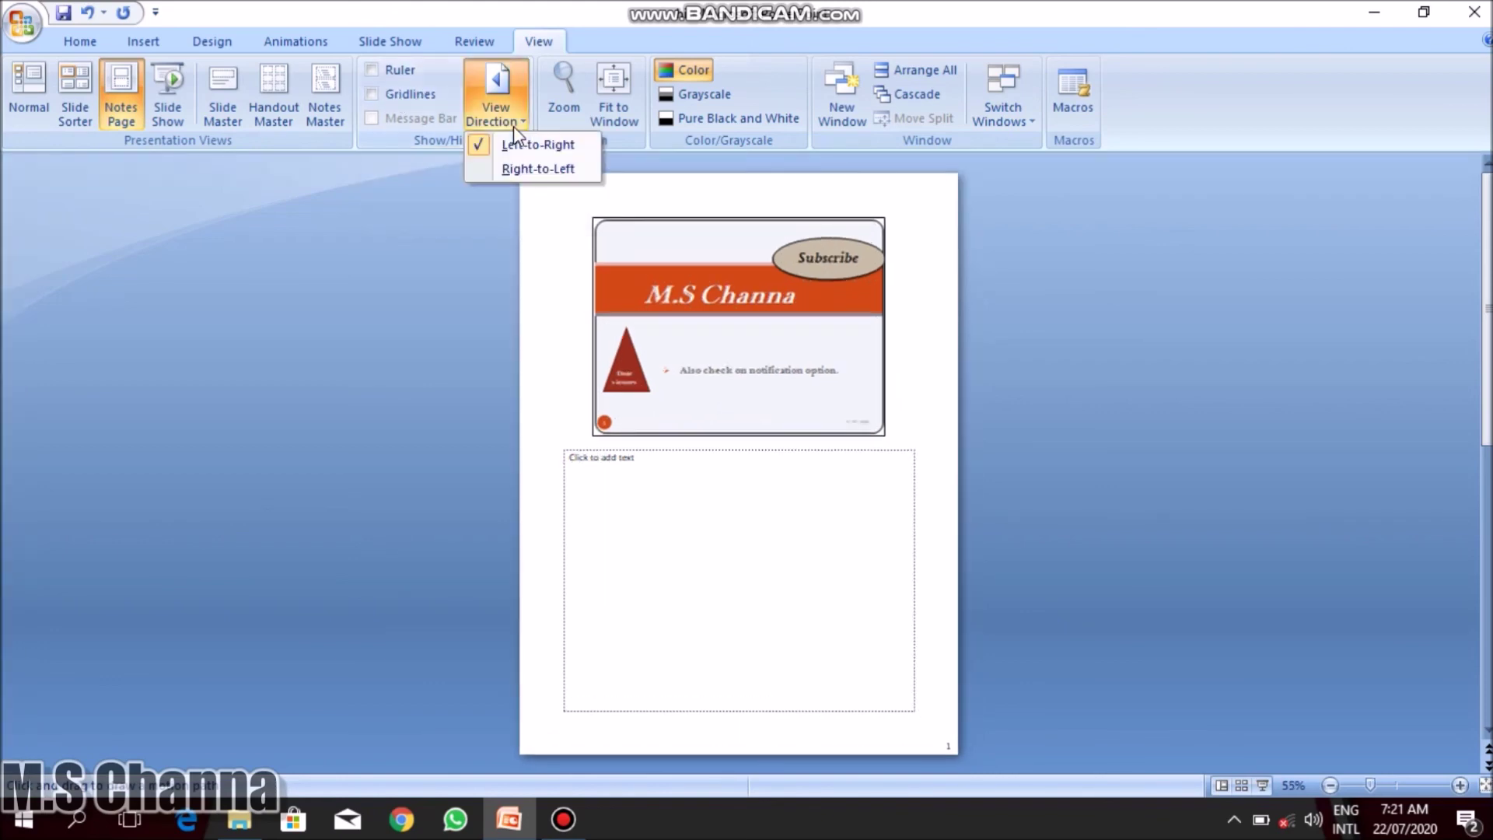
{"action": "left_click", "coordinate": [513, 126]}
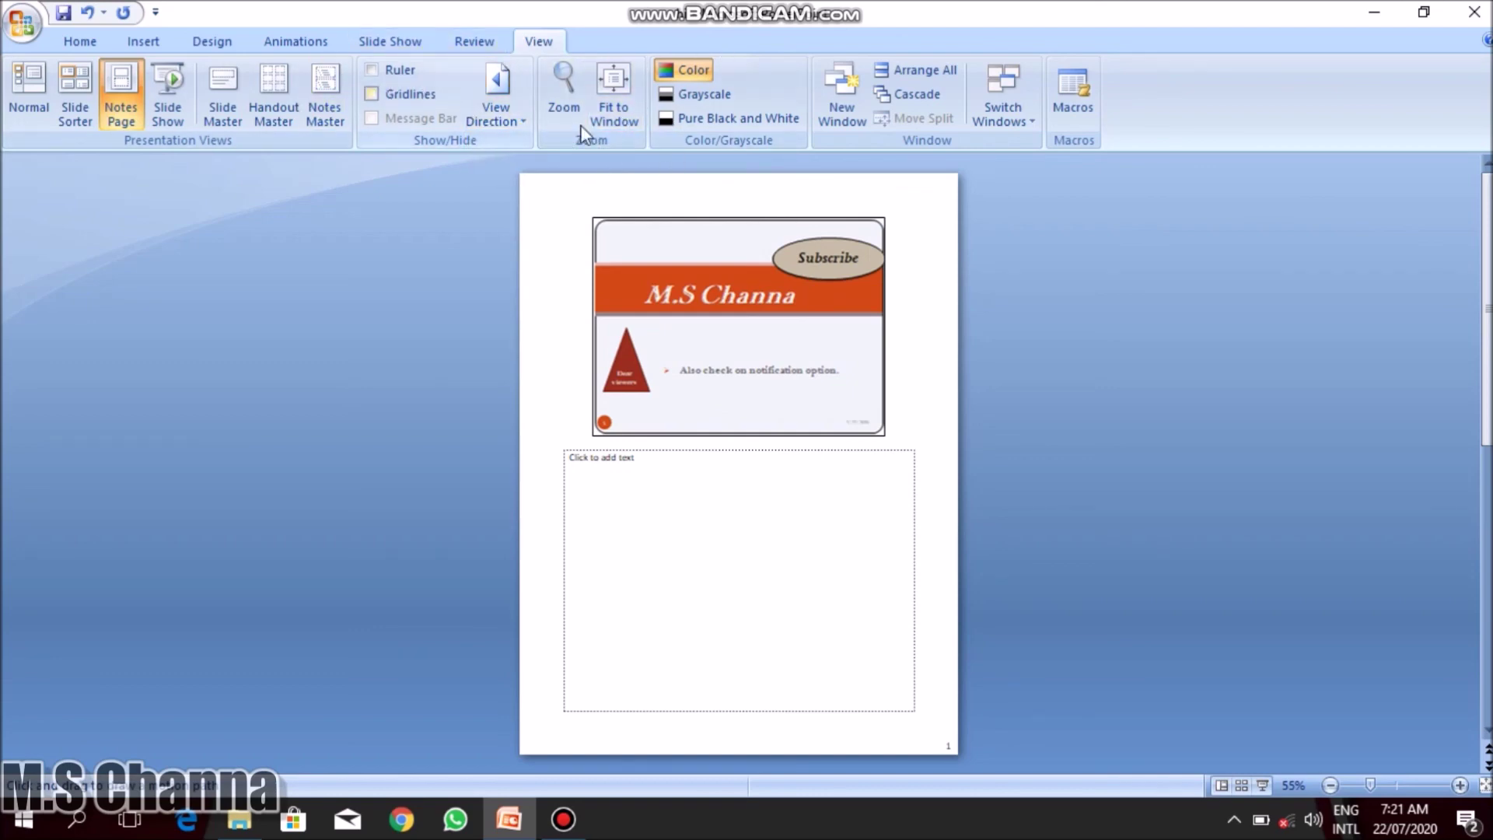
{"action": "left_click", "coordinate": [615, 125]}
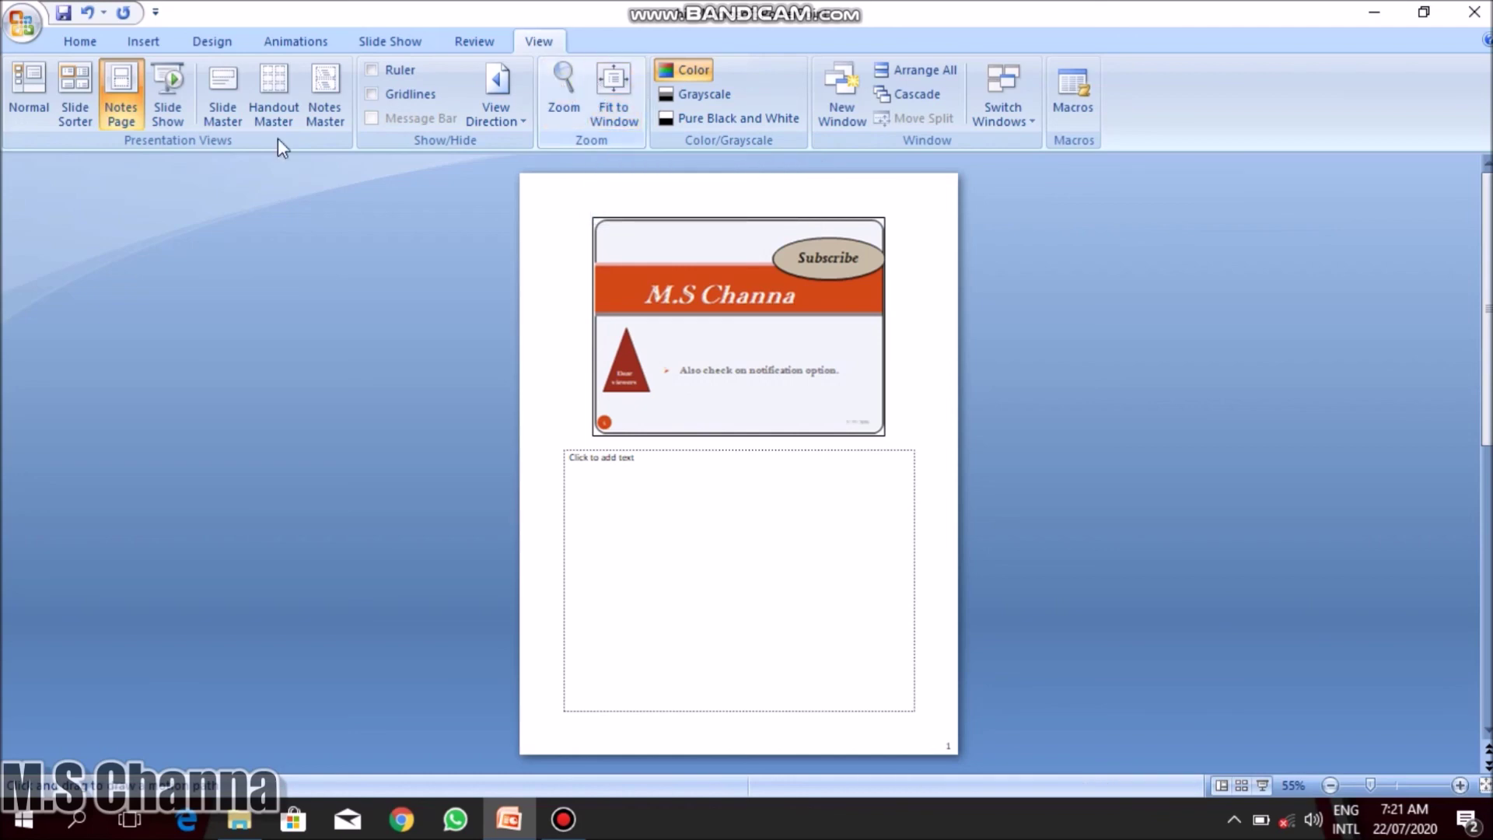
{"action": "left_click", "coordinate": [43, 100]}
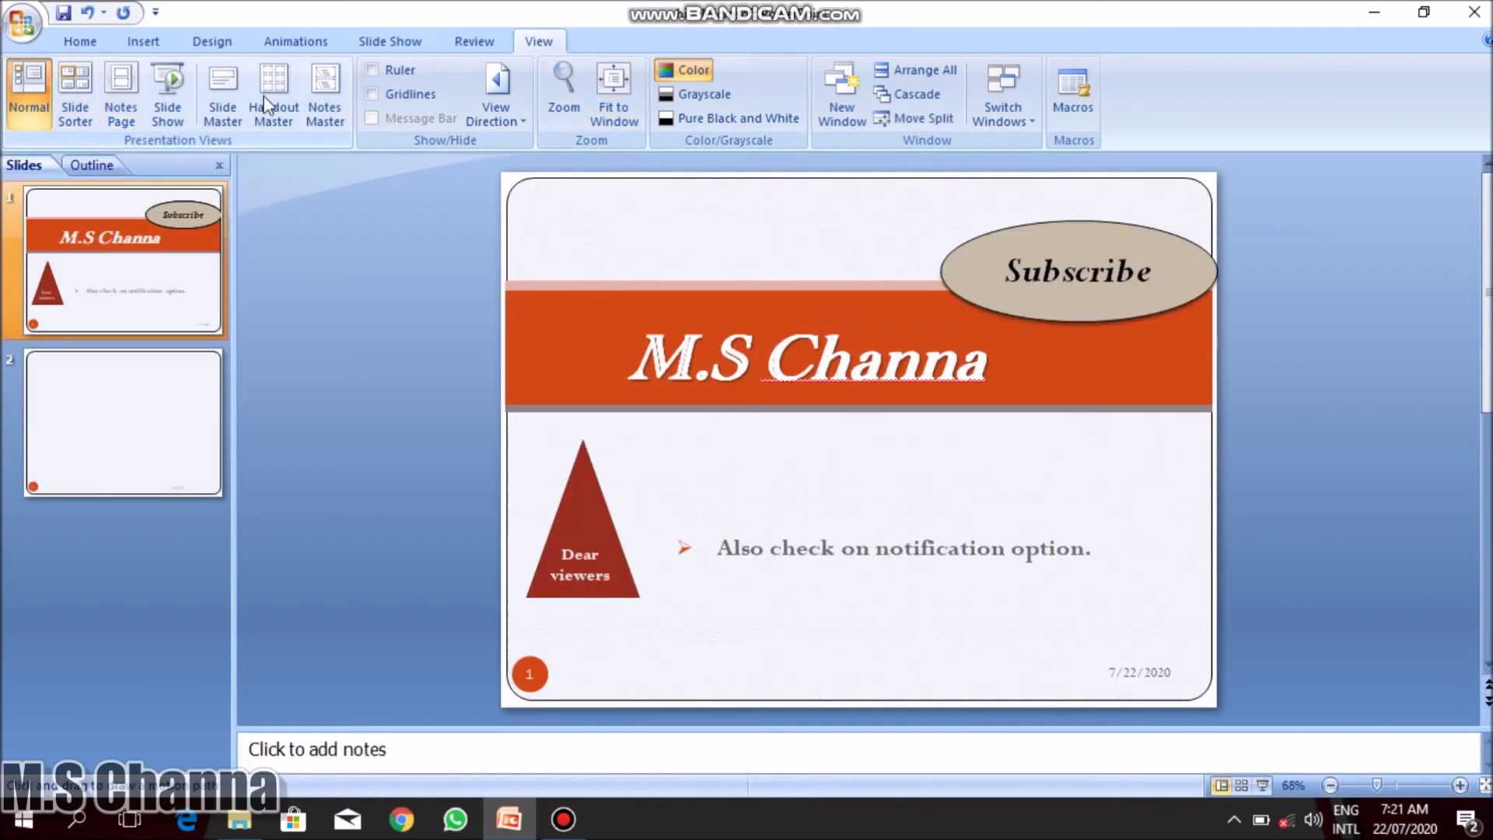
{"action": "left_click", "coordinate": [572, 89]}
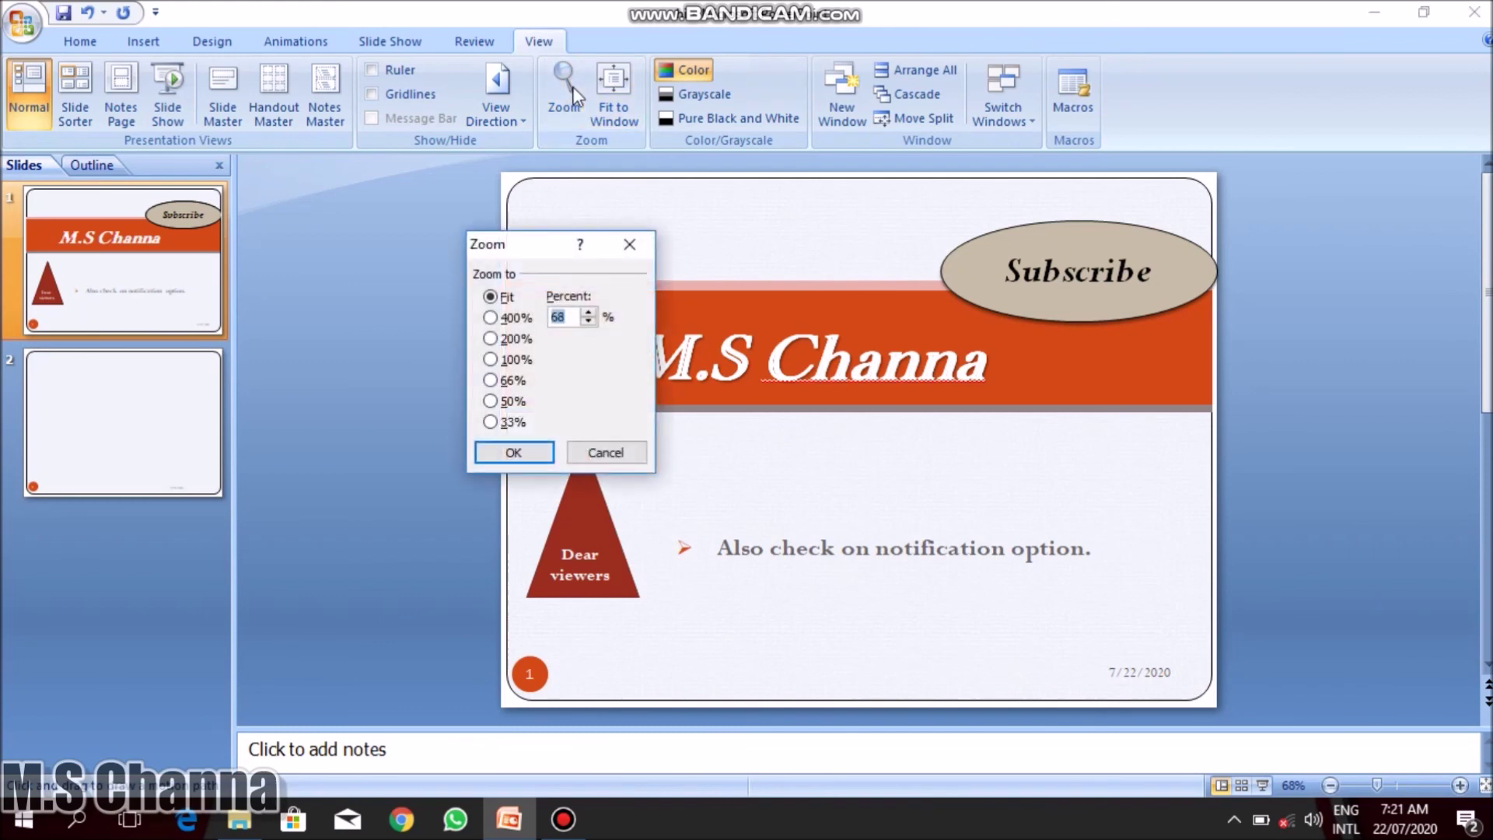
{"action": "left_click", "coordinate": [629, 244]}
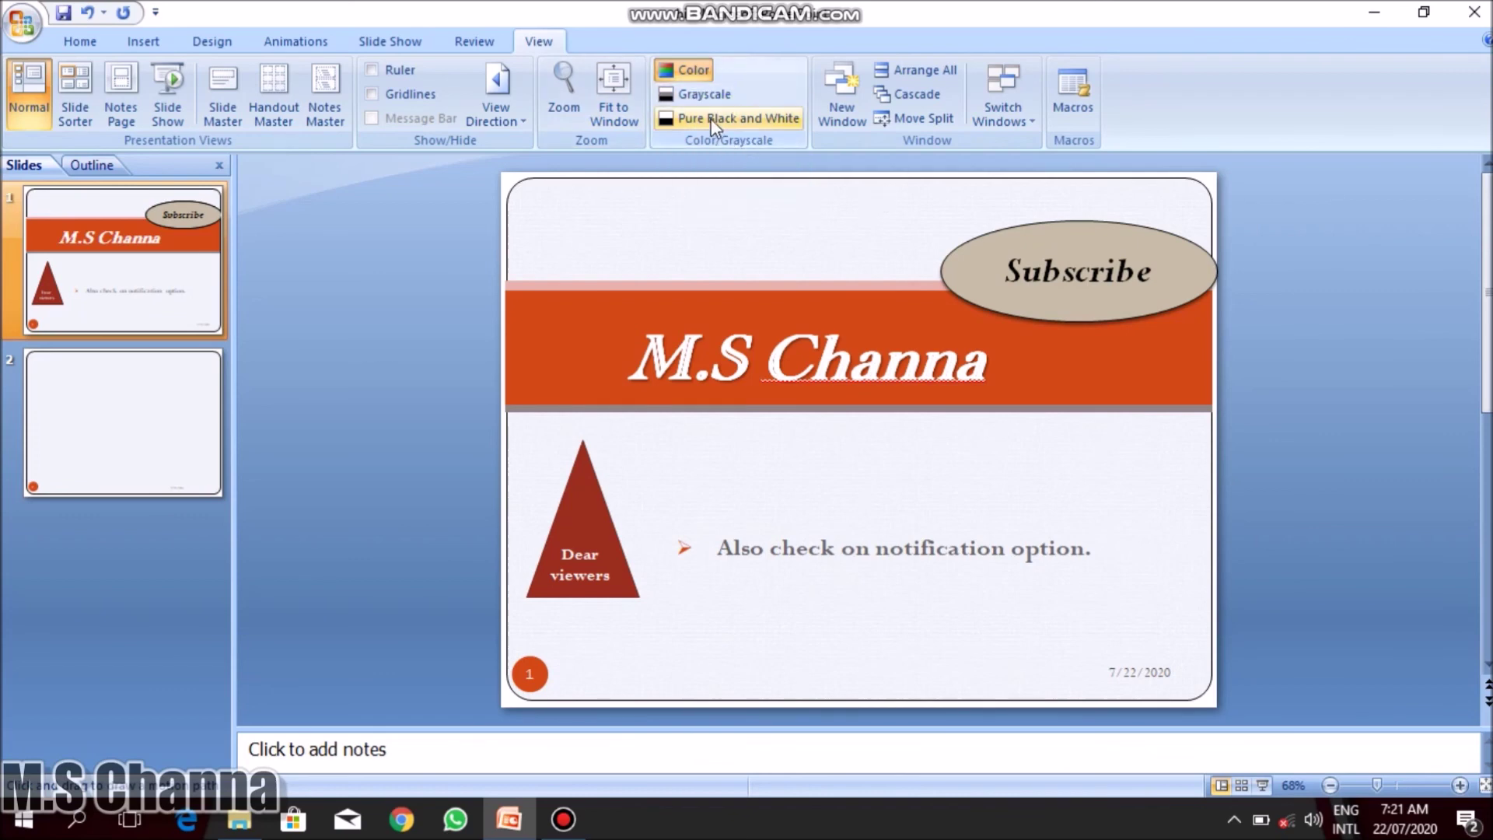
{"action": "left_click", "coordinate": [707, 95]}
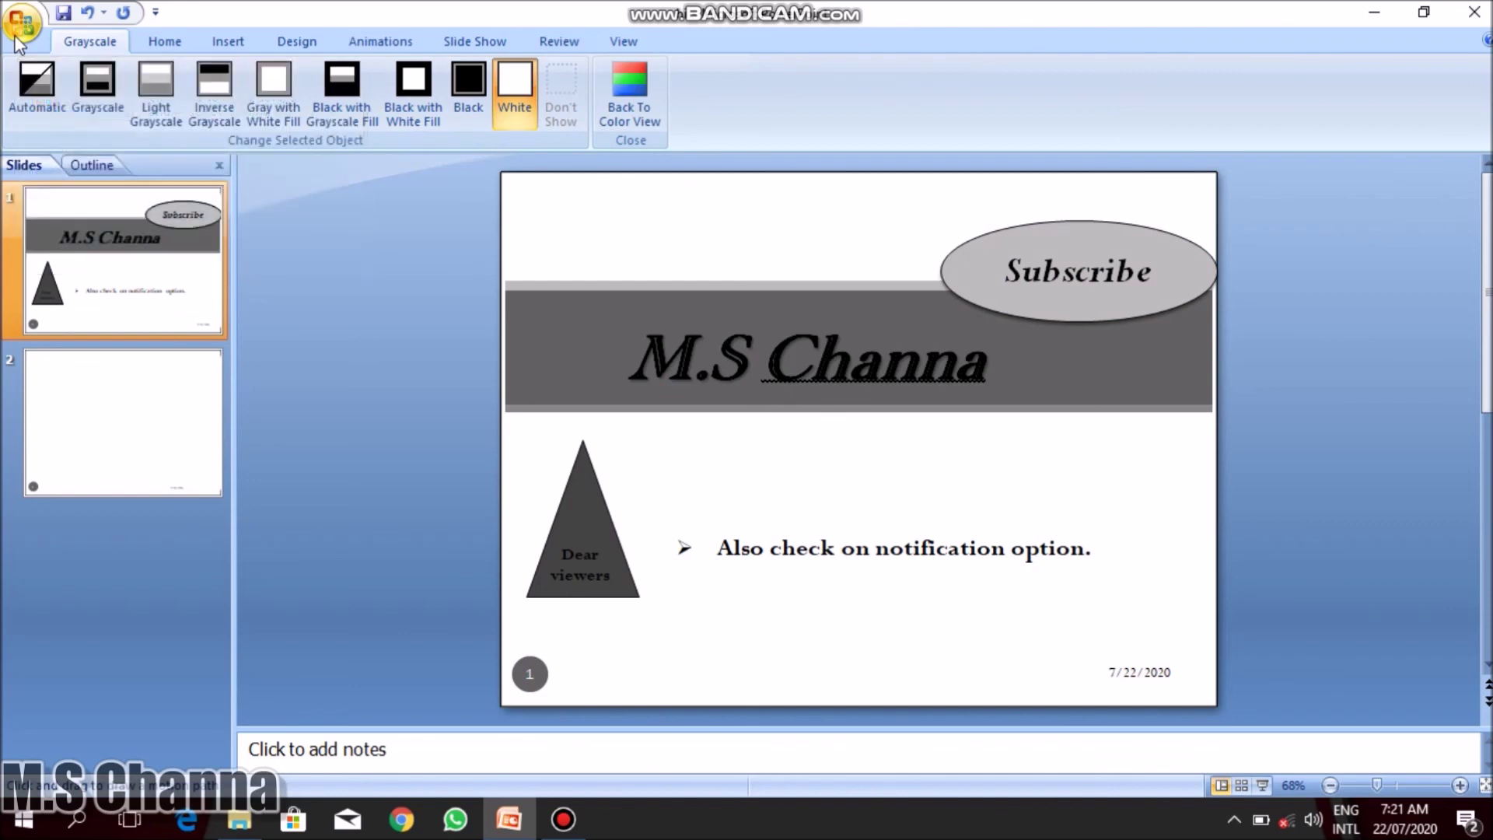
{"action": "left_click", "coordinate": [605, 104]}
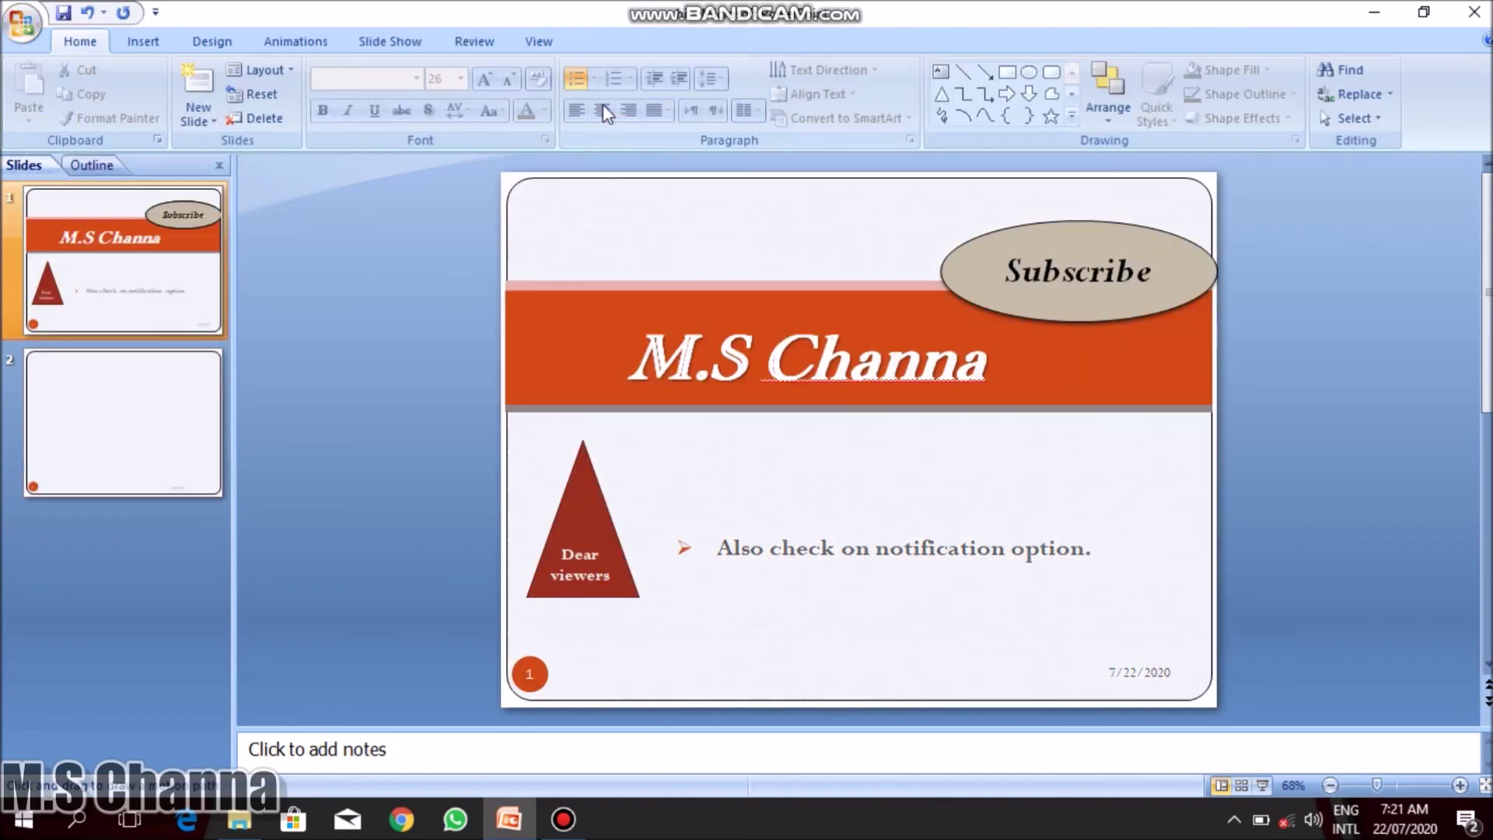
{"action": "left_click", "coordinate": [535, 42]}
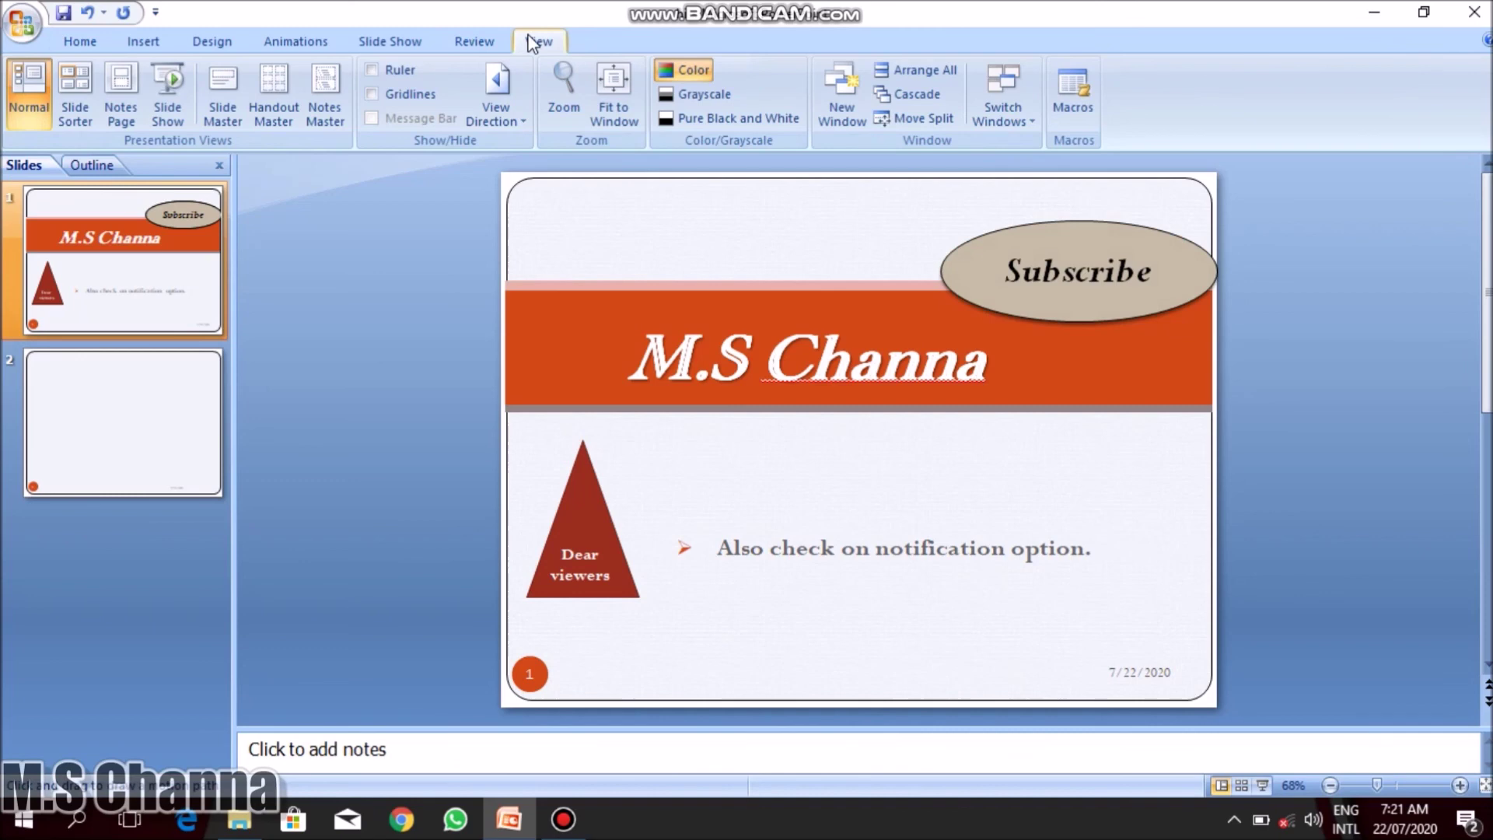
{"action": "left_click", "coordinate": [740, 119]}
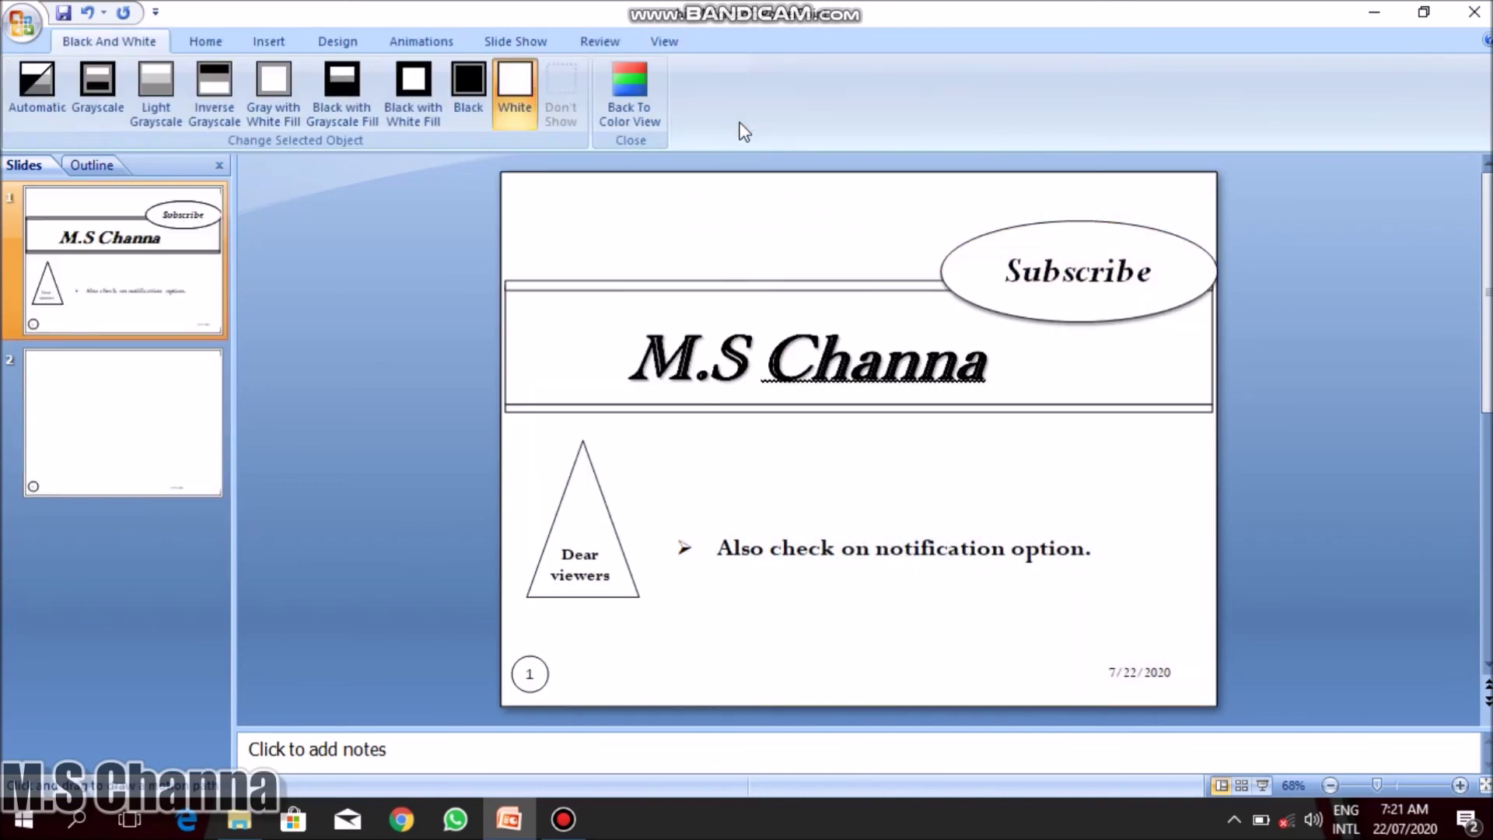
{"action": "left_click", "coordinate": [645, 82]}
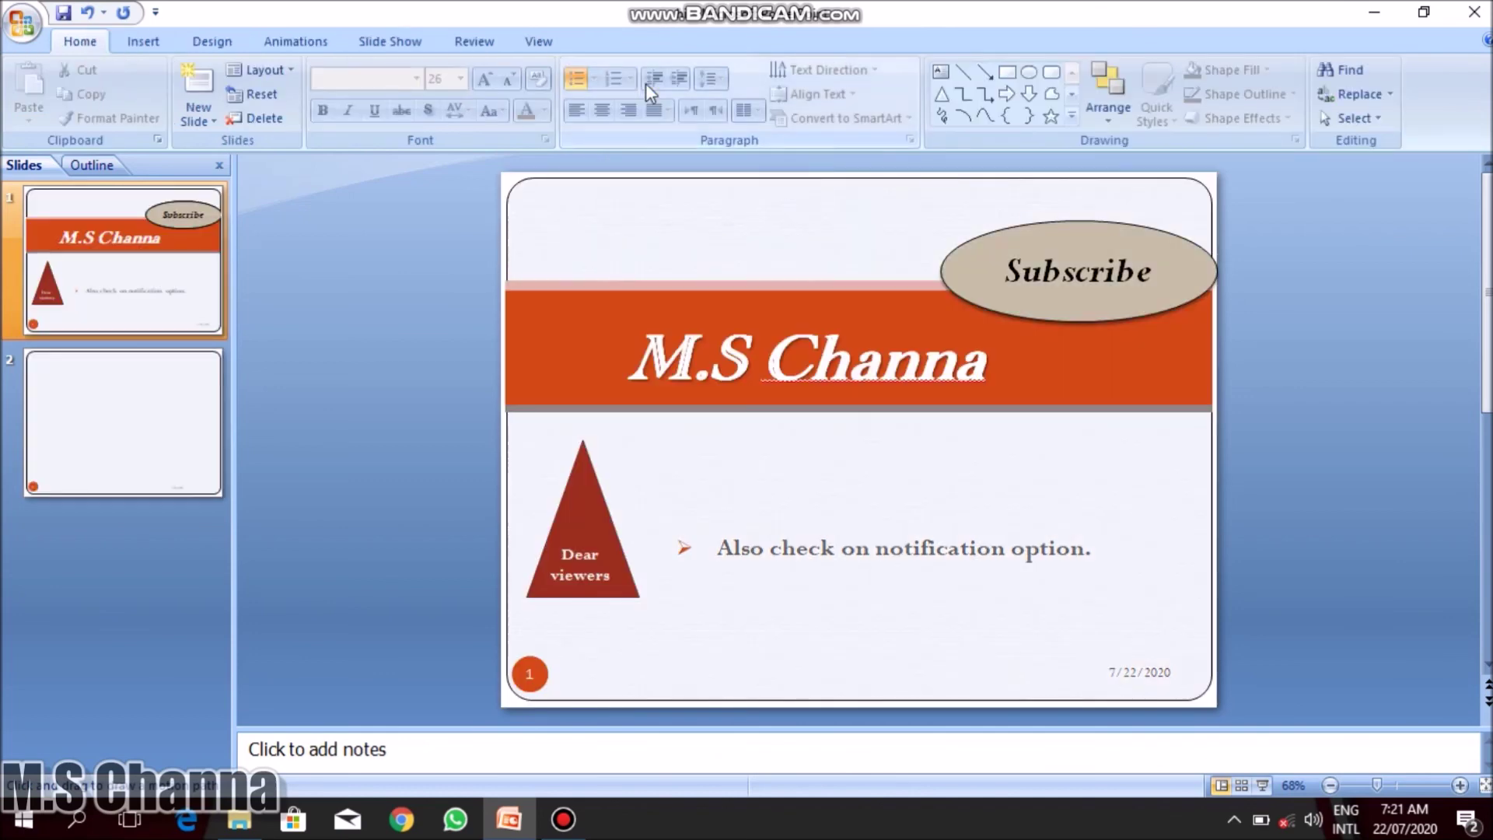
{"action": "left_click", "coordinate": [540, 51]}
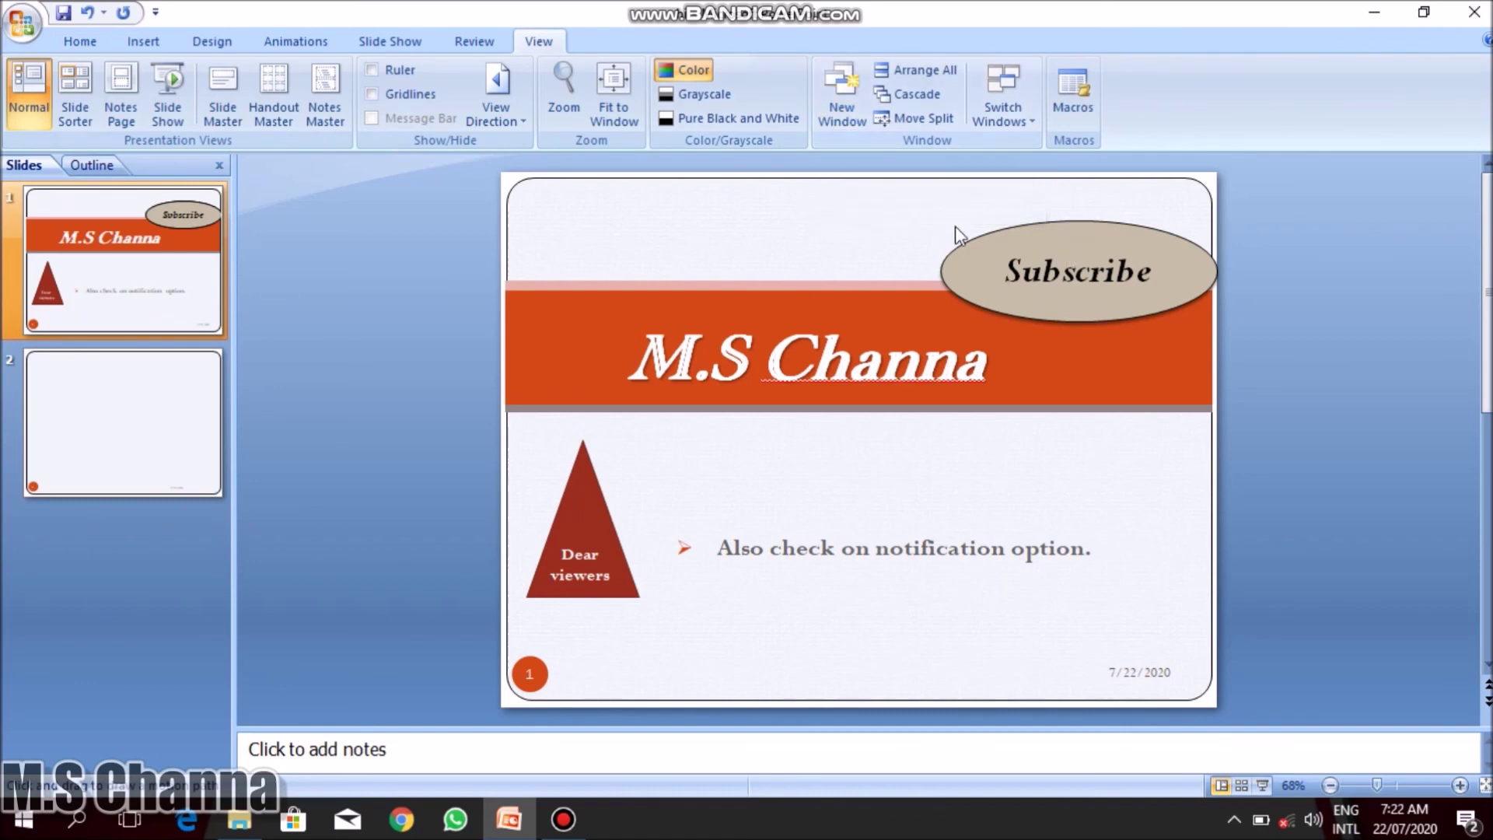
{"action": "left_click", "coordinate": [896, 78]}
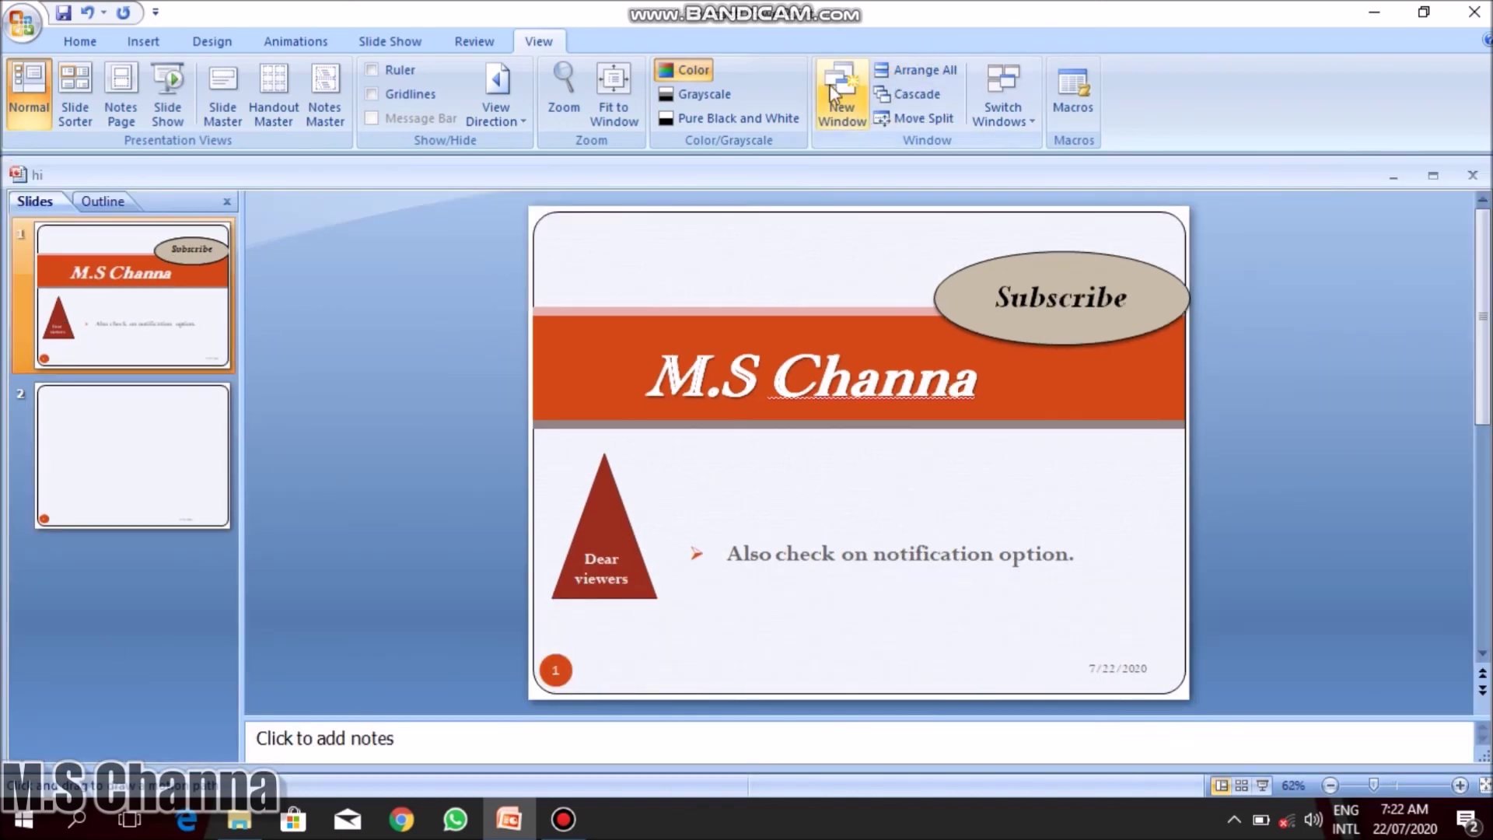
Cascade the presentation window, stretch it to fill the workspace, and try Move Split.
{"action": "left_click", "coordinate": [923, 101]}
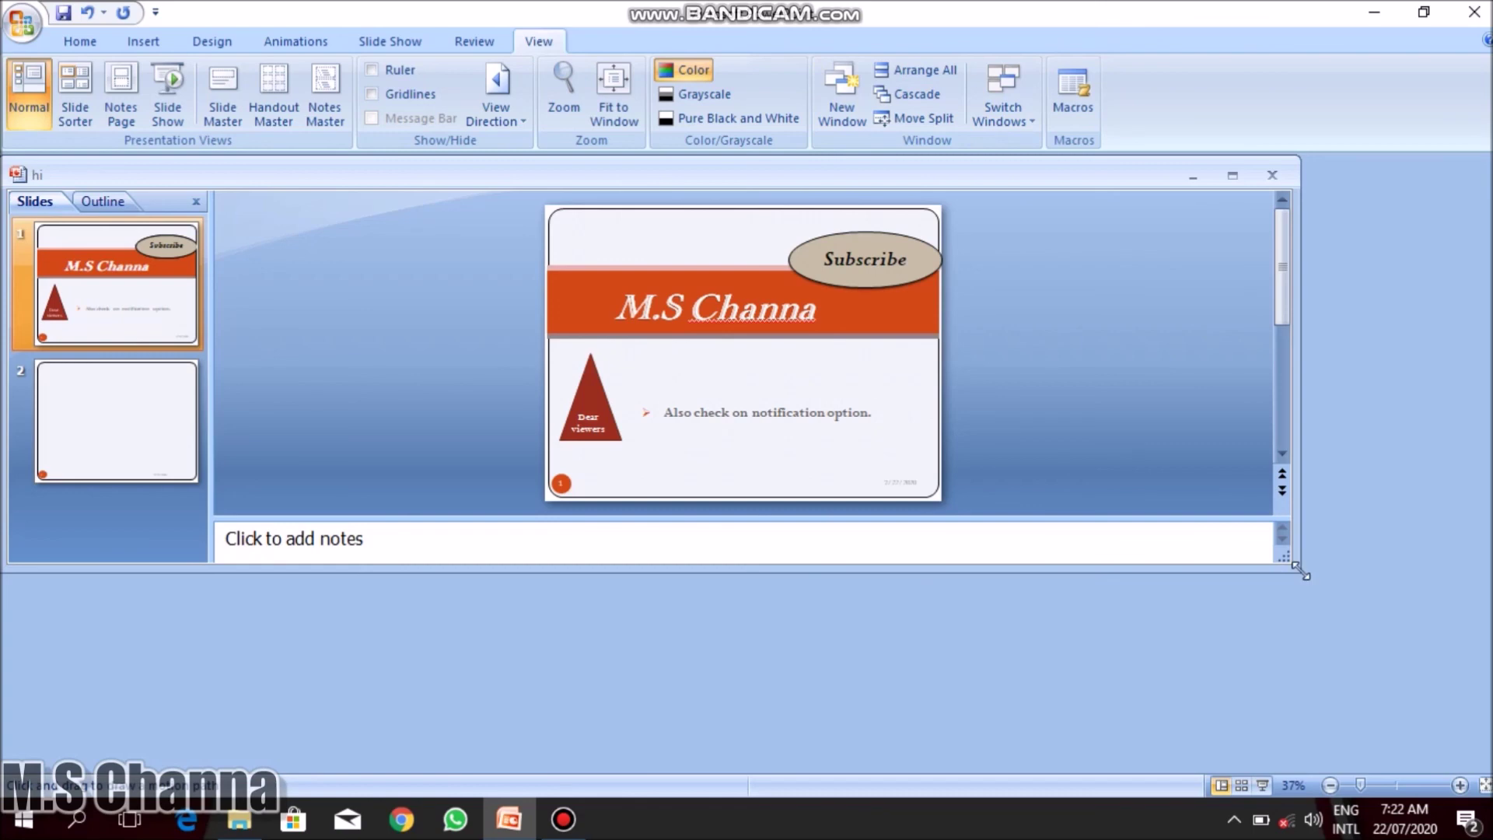
{"action": "left_click_drag", "start_coordinate": [1297, 571], "coordinate": [1485, 769]}
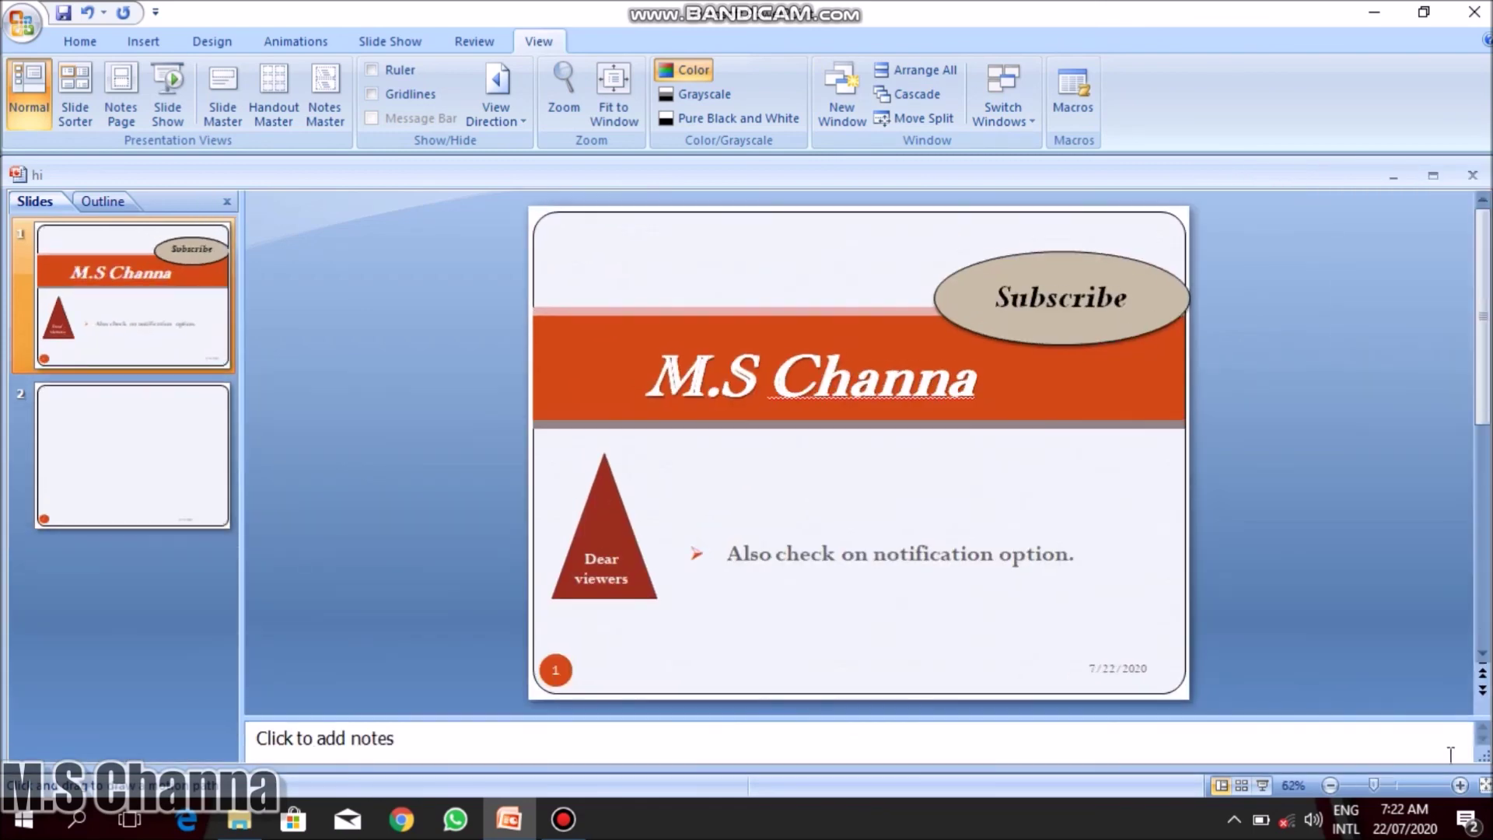
{"action": "left_click", "coordinate": [910, 118]}
{"action": "left_click", "coordinate": [918, 118]}
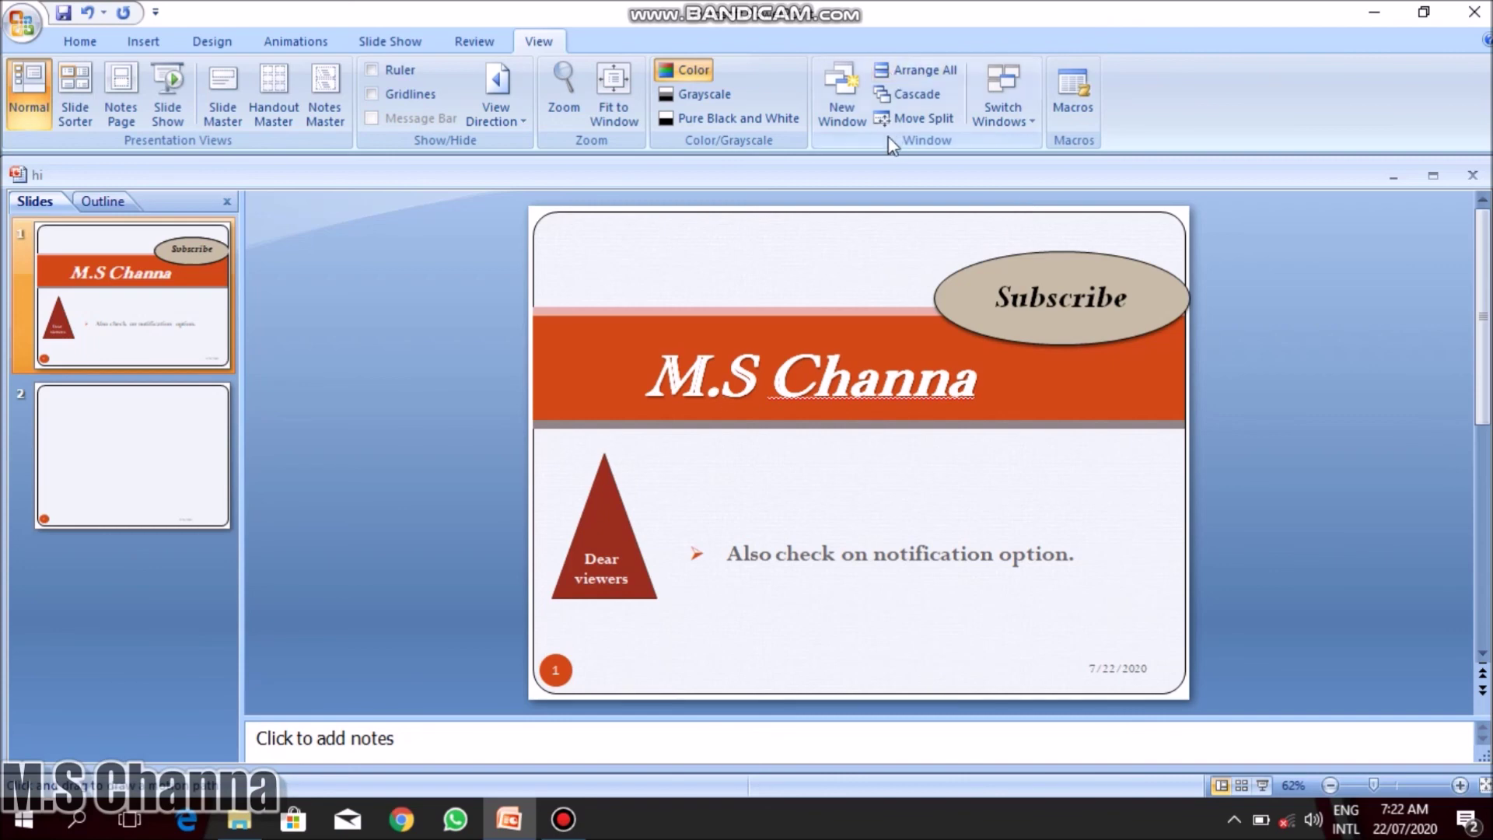
{"action": "left_click", "coordinate": [914, 118]}
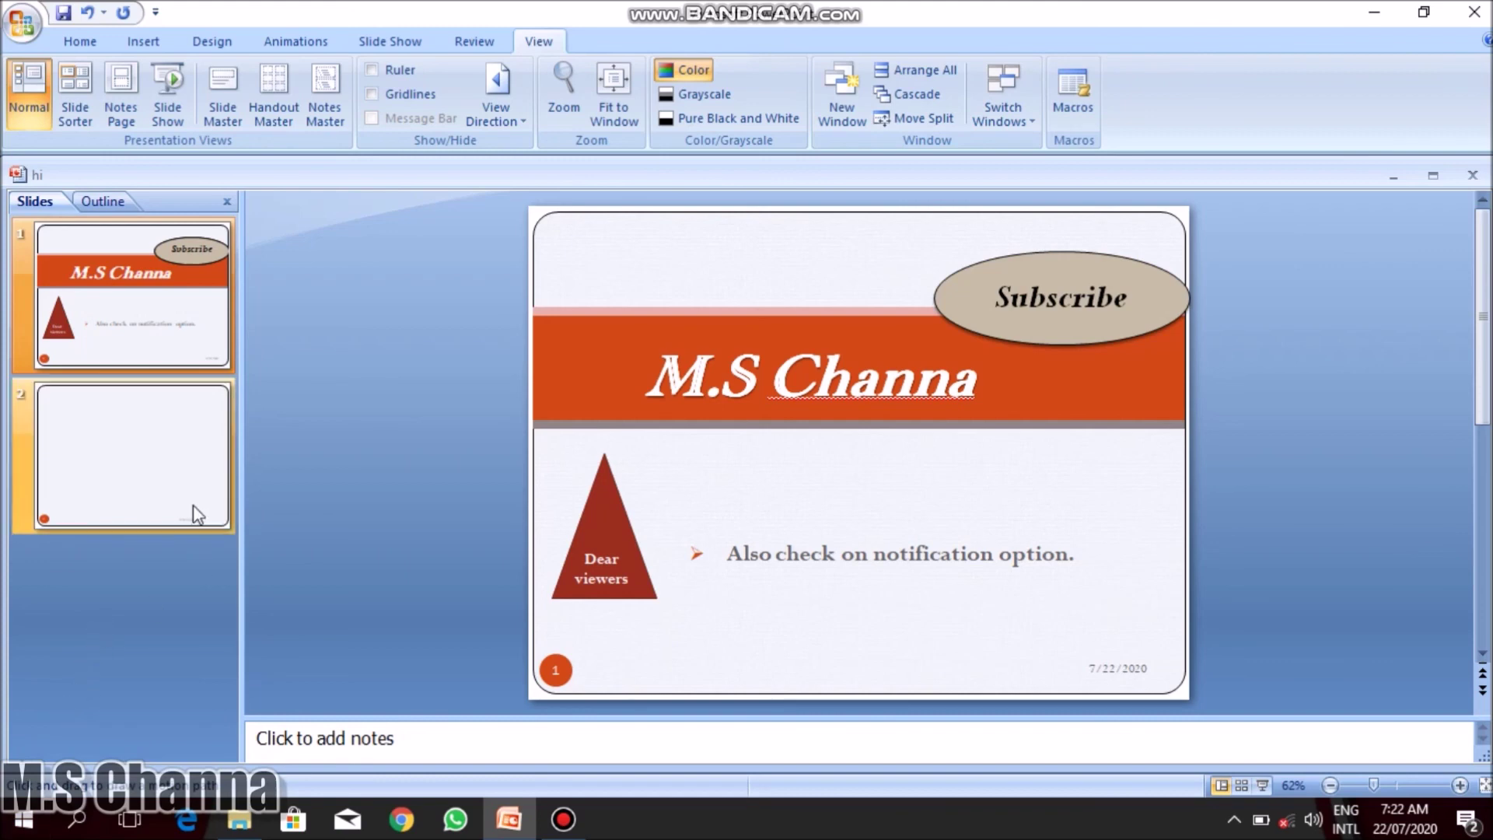
{"action": "left_click", "coordinate": [922, 118]}
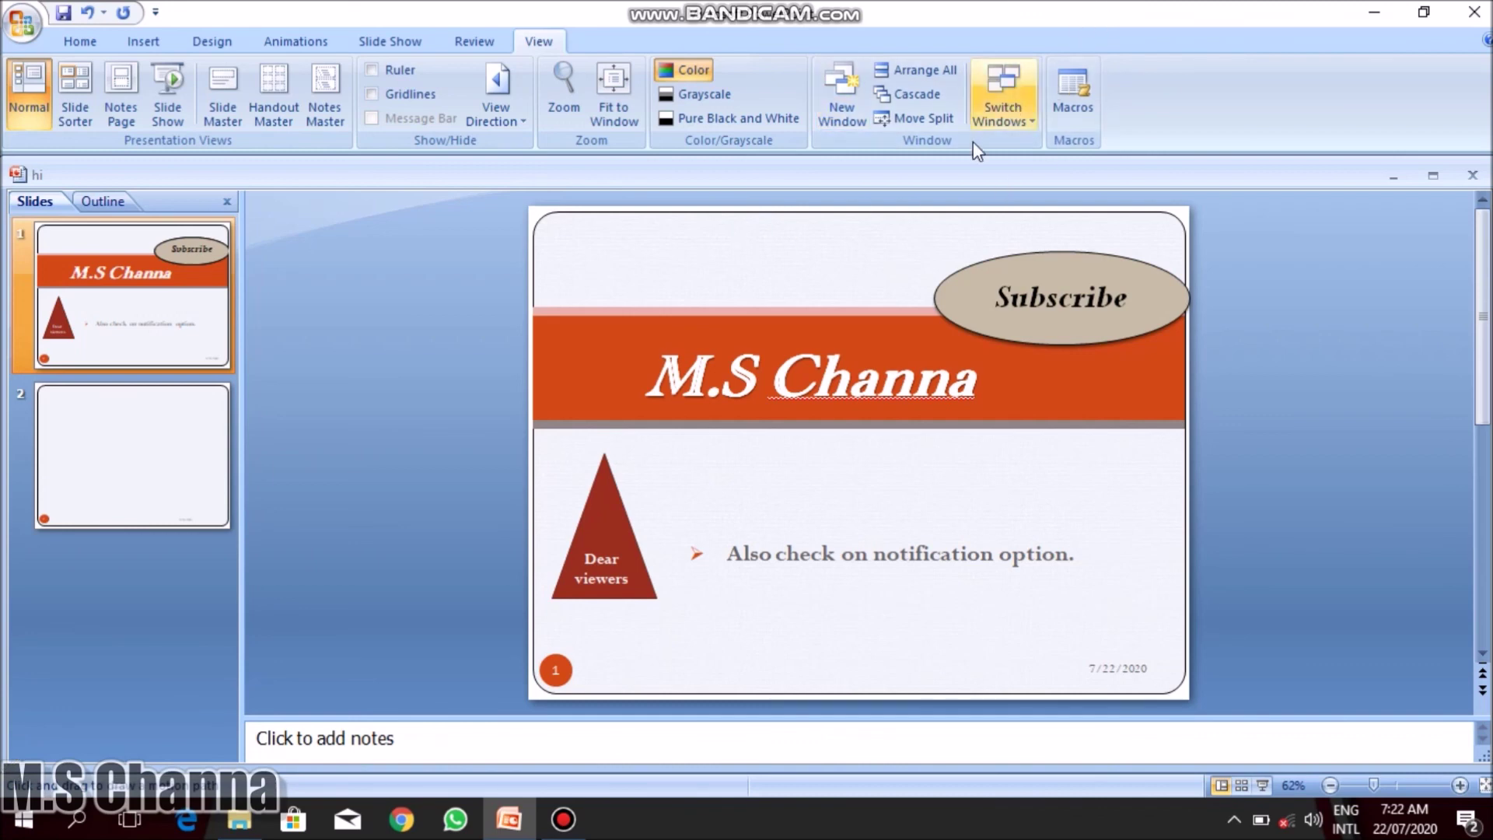
{"action": "left_click", "coordinate": [949, 119]}
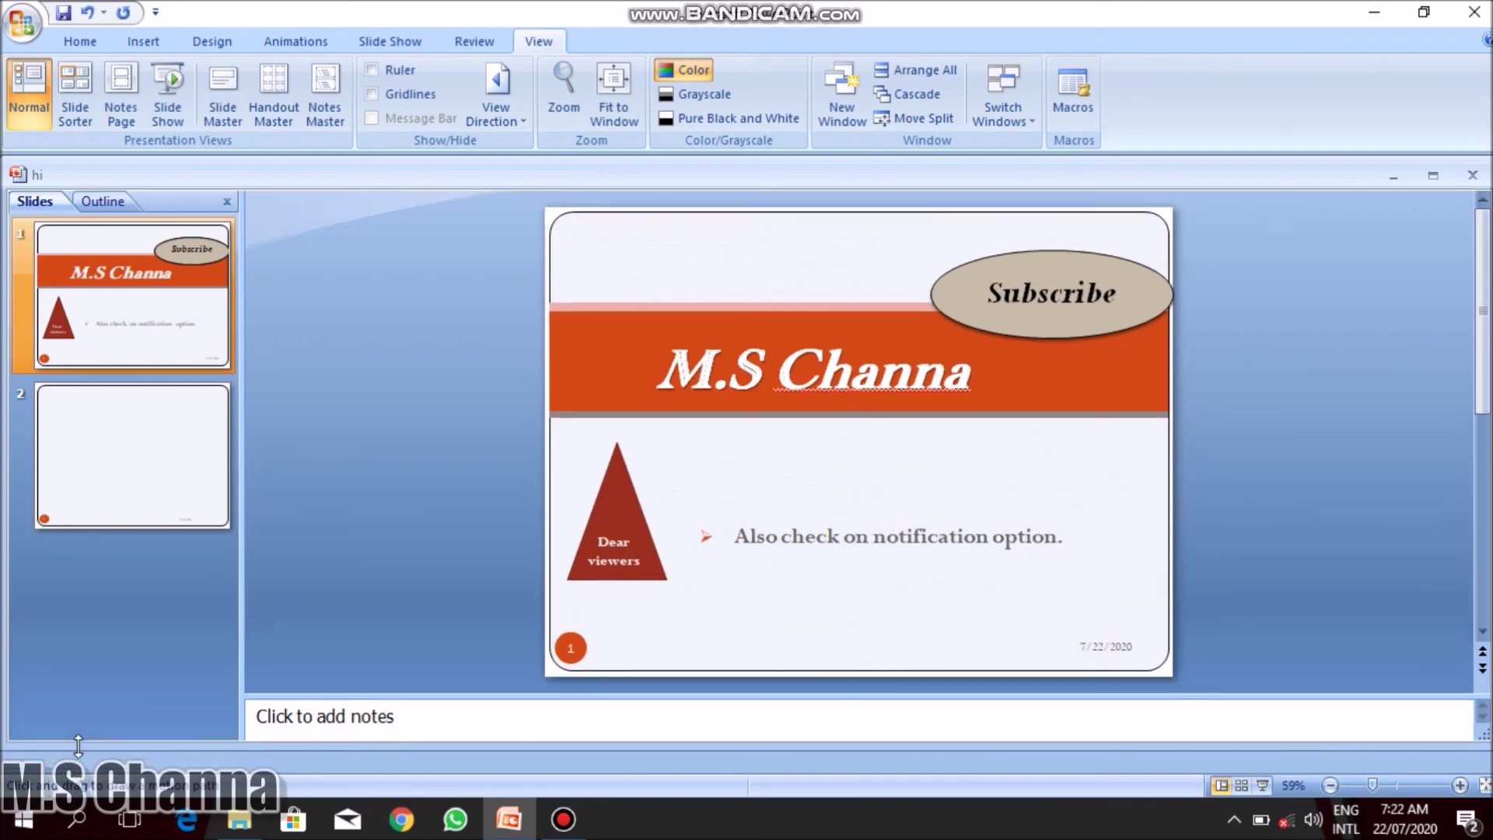
{"action": "key", "text": "Escape"}
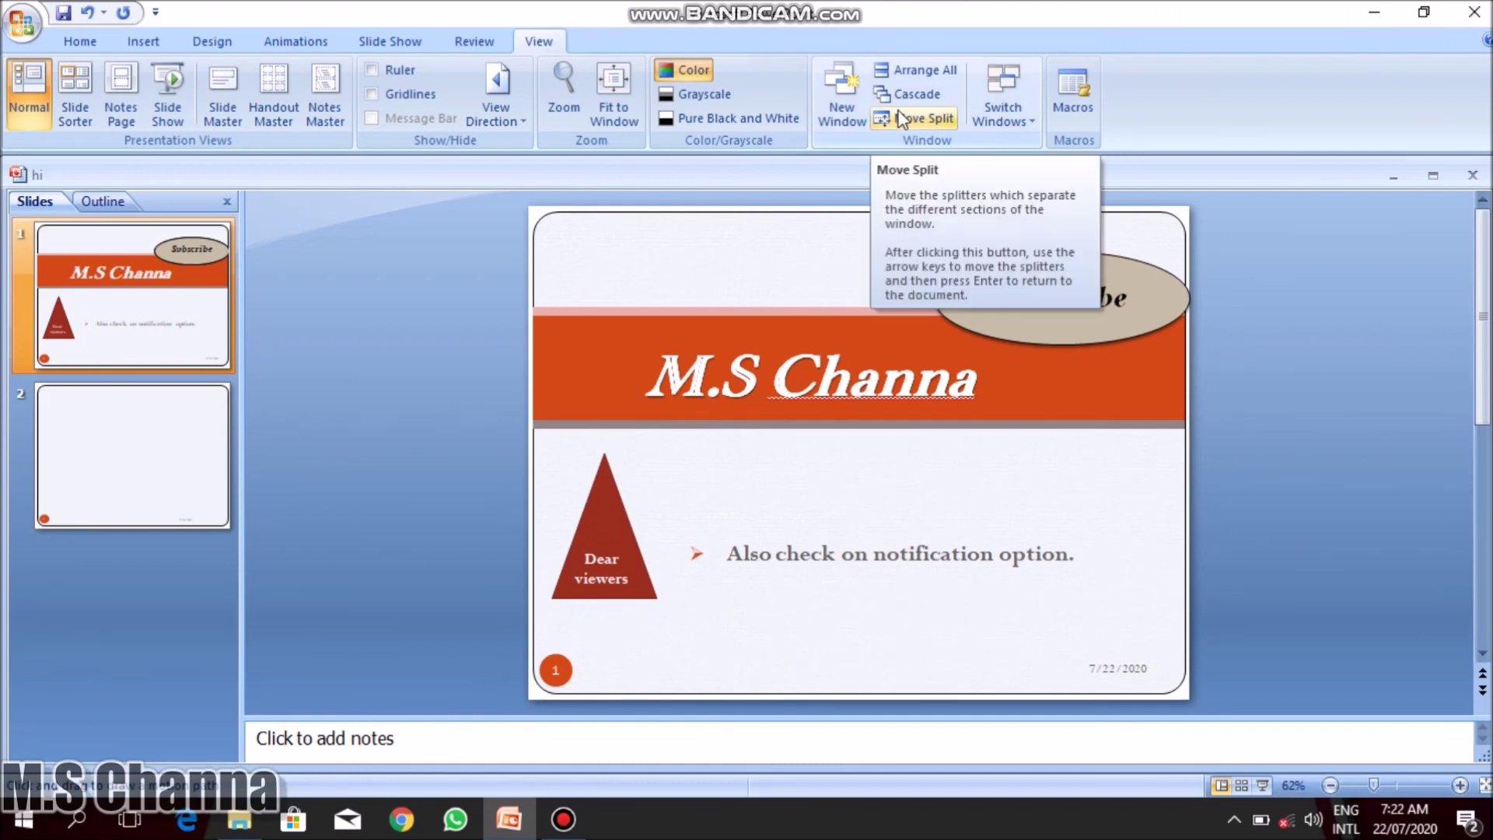
Check the list of open presentation windows under Switch Windows.
{"action": "left_click", "coordinate": [563, 819]}
{"action": "left_click", "coordinate": [626, 22]}
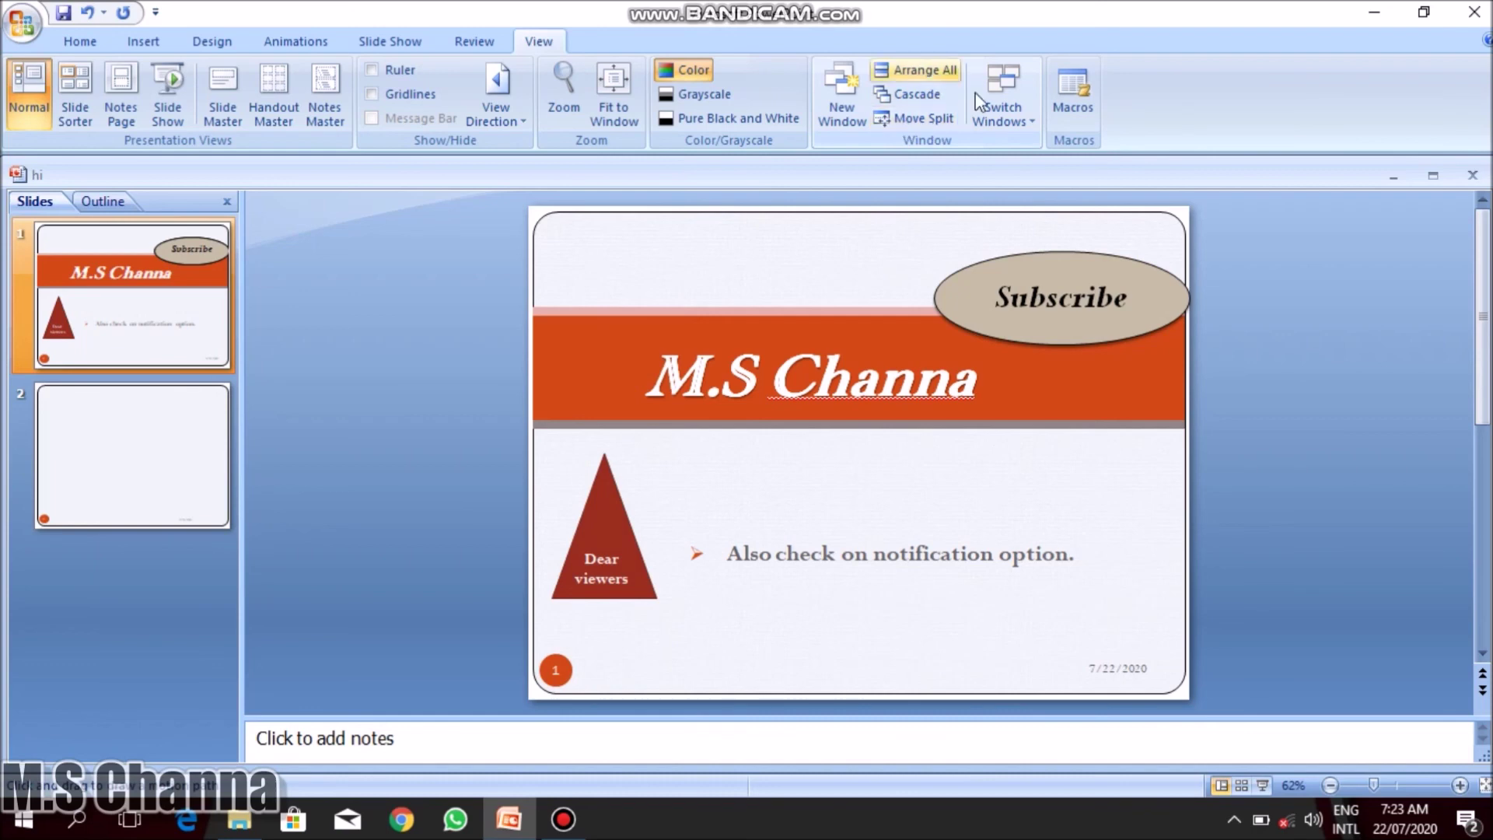
{"action": "left_click", "coordinate": [1000, 117]}
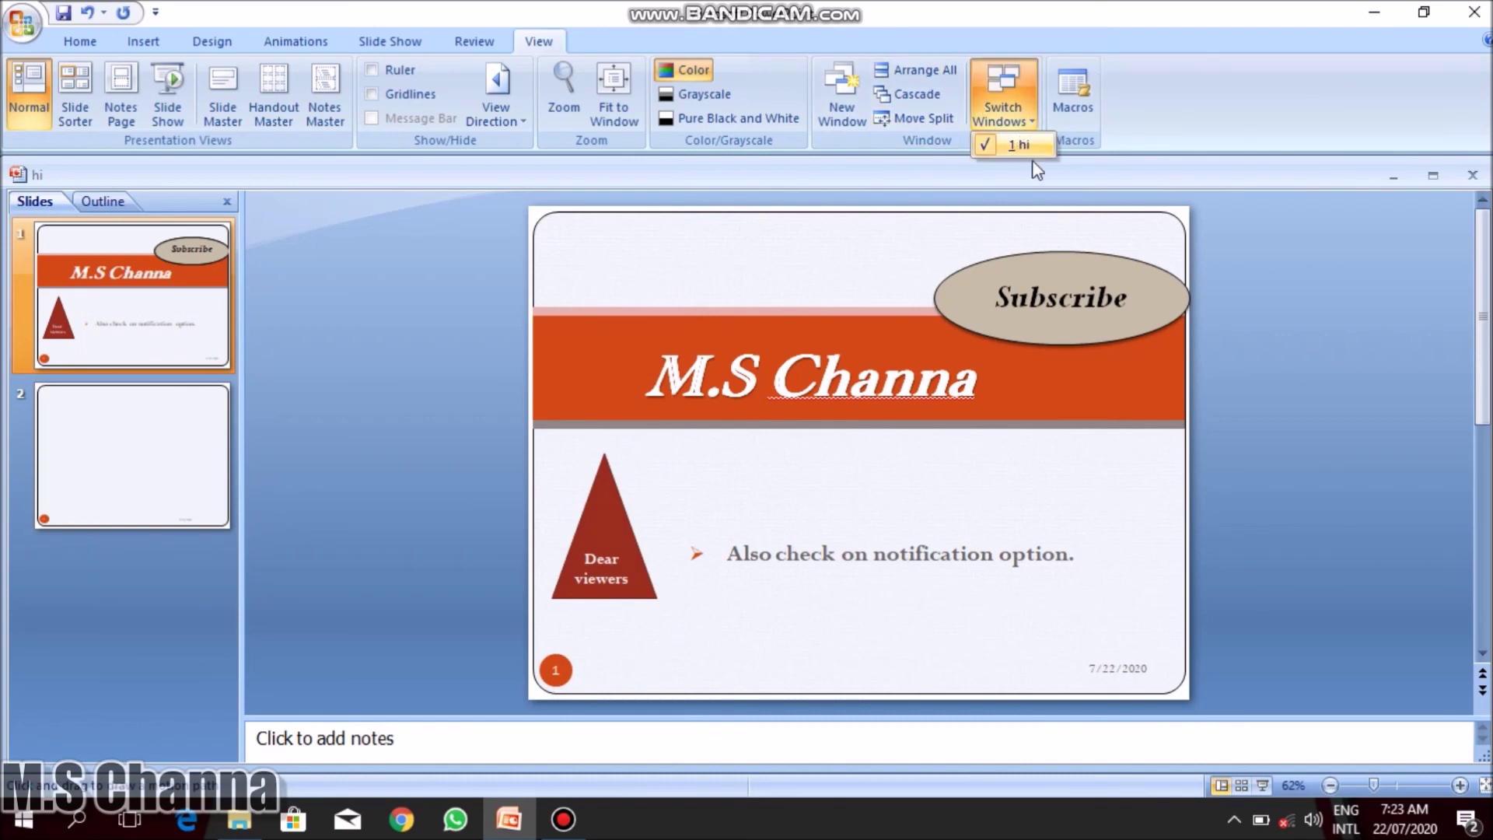
{"action": "left_click", "coordinate": [1008, 106]}
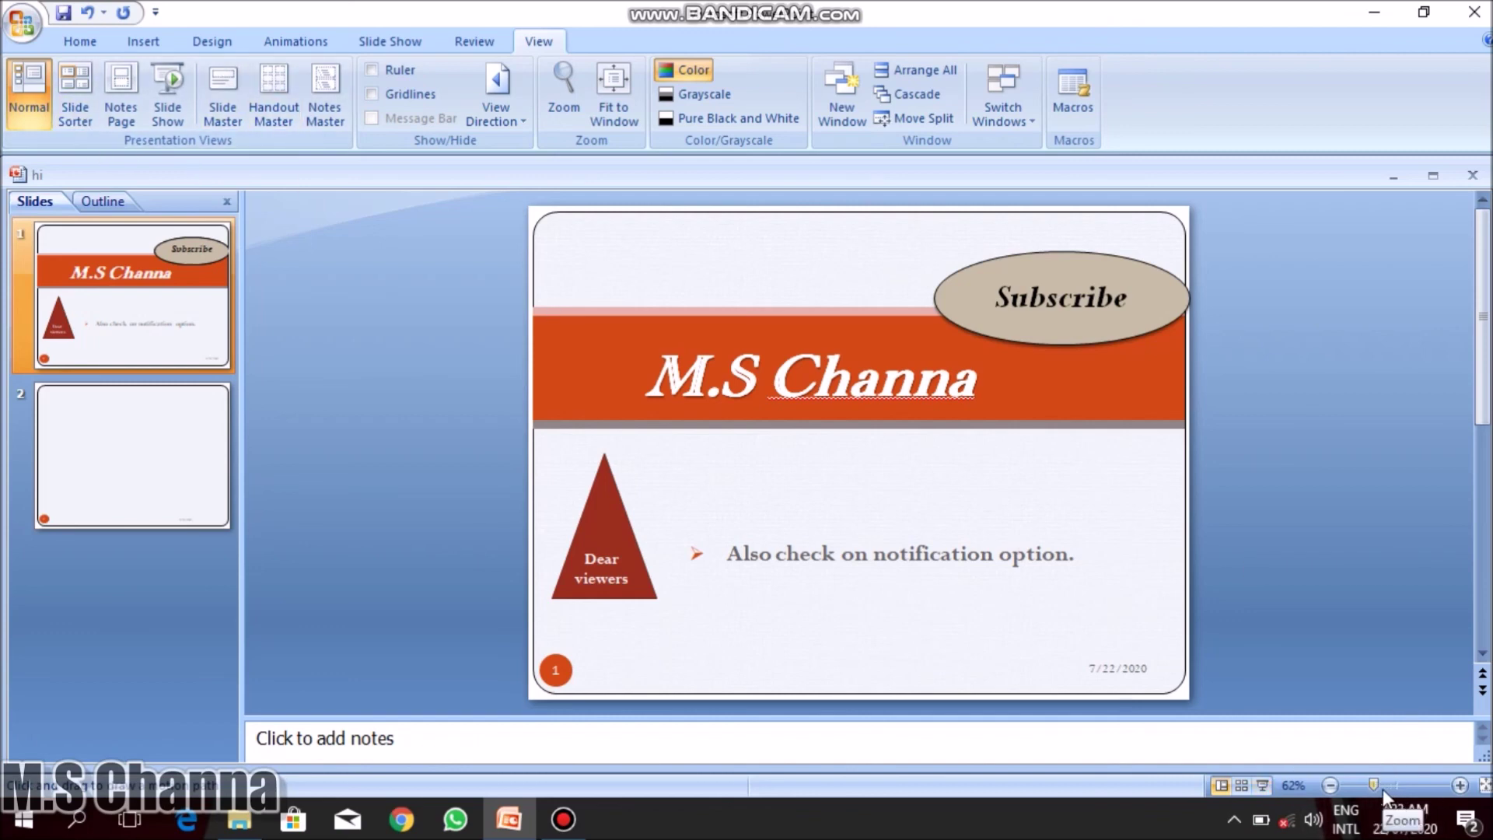
{"action": "left_click_drag", "start_coordinate": [1375, 787], "coordinate": [1394, 787]}
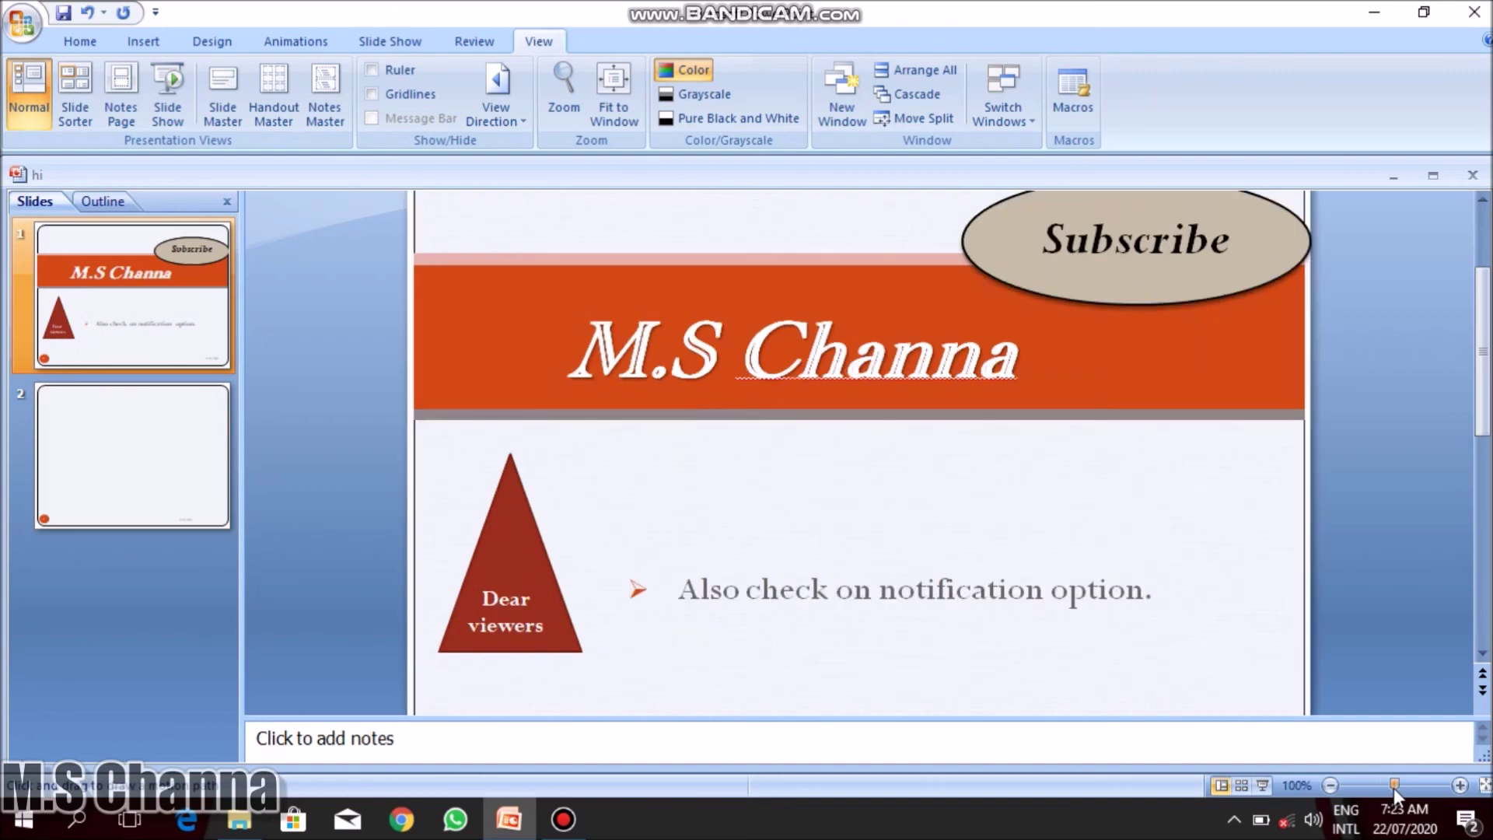
{"action": "left_click", "coordinate": [1375, 787]}
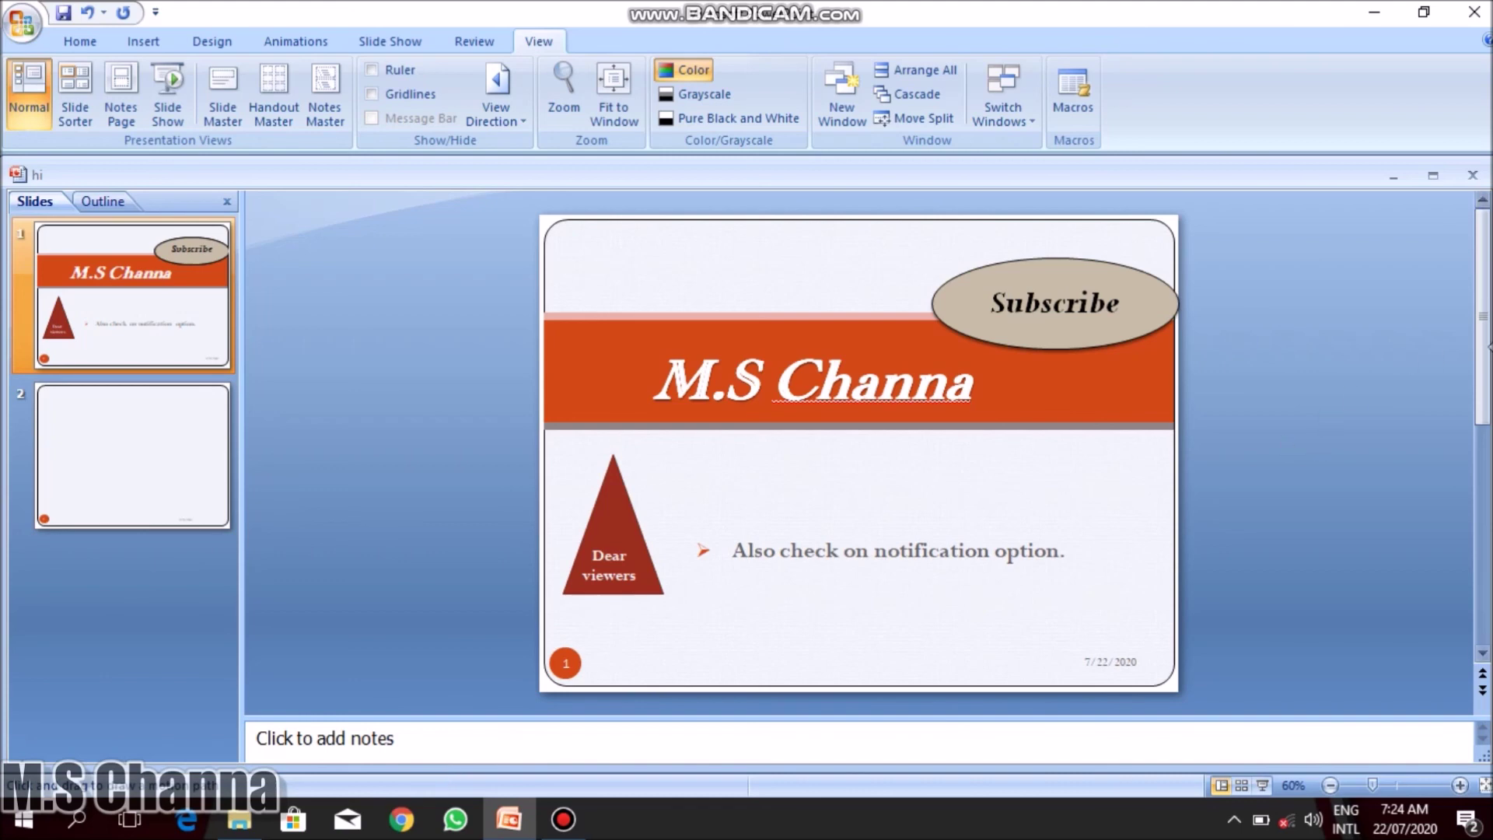
{"action": "left_click", "coordinate": [1484, 360]}
{"action": "left_click", "coordinate": [18, 17]}
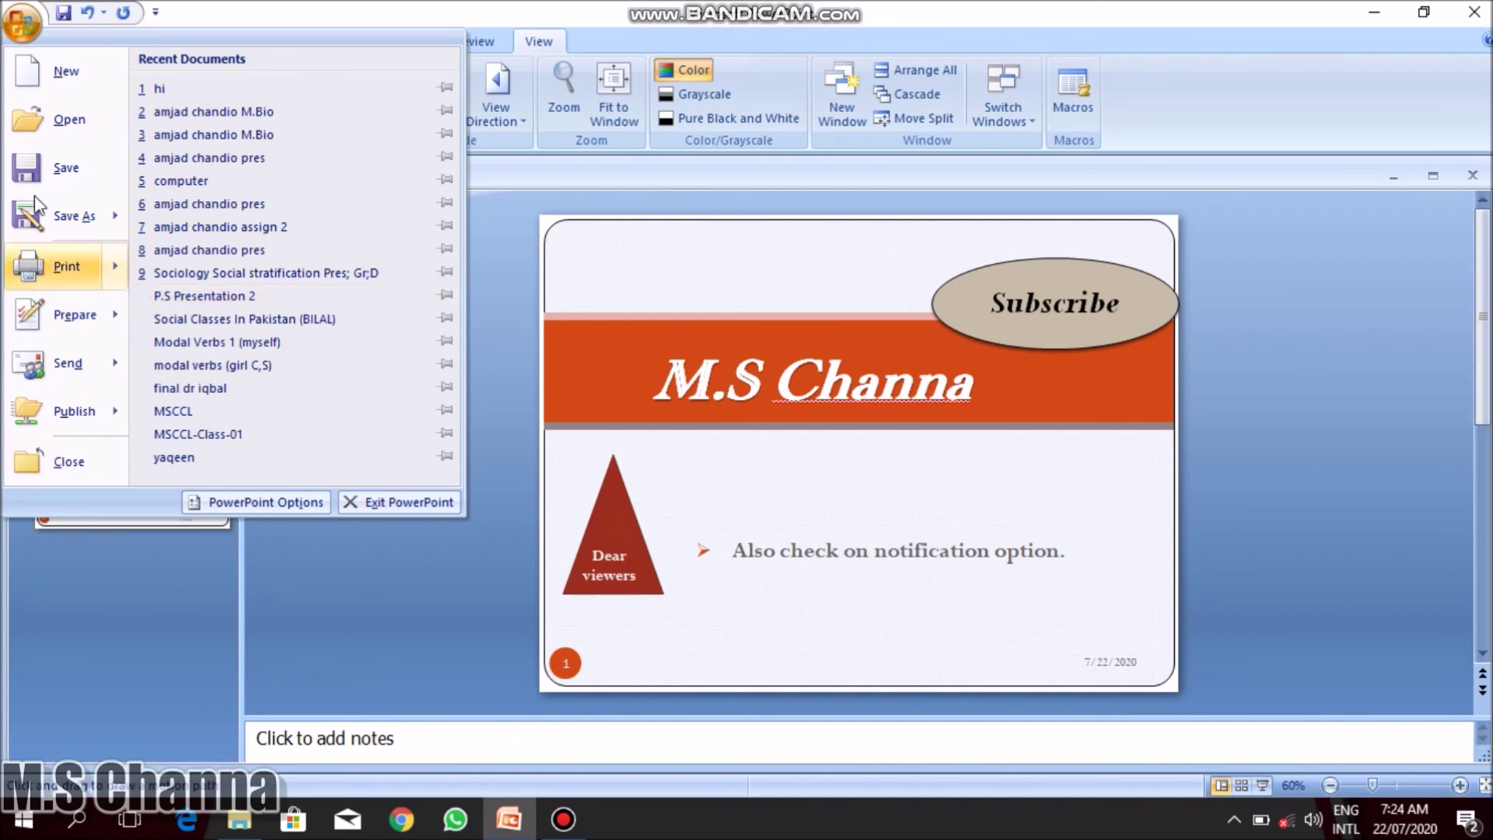
{"action": "key", "text": "Escape"}
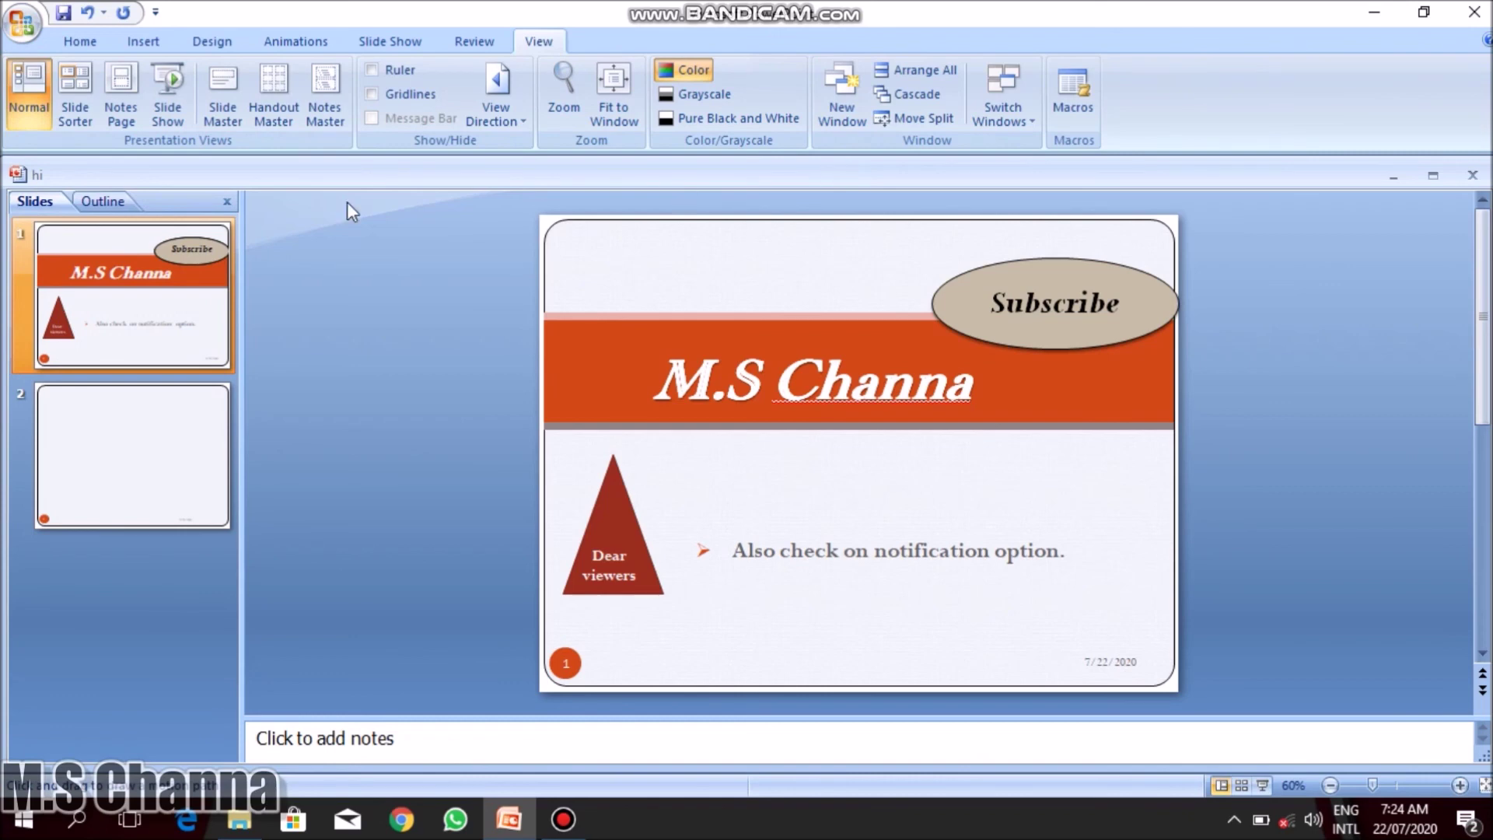
Review the outline, visit empty slide 2, close the Slides/Outline pane and scroll to slide 1.
{"action": "left_click", "coordinate": [101, 199]}
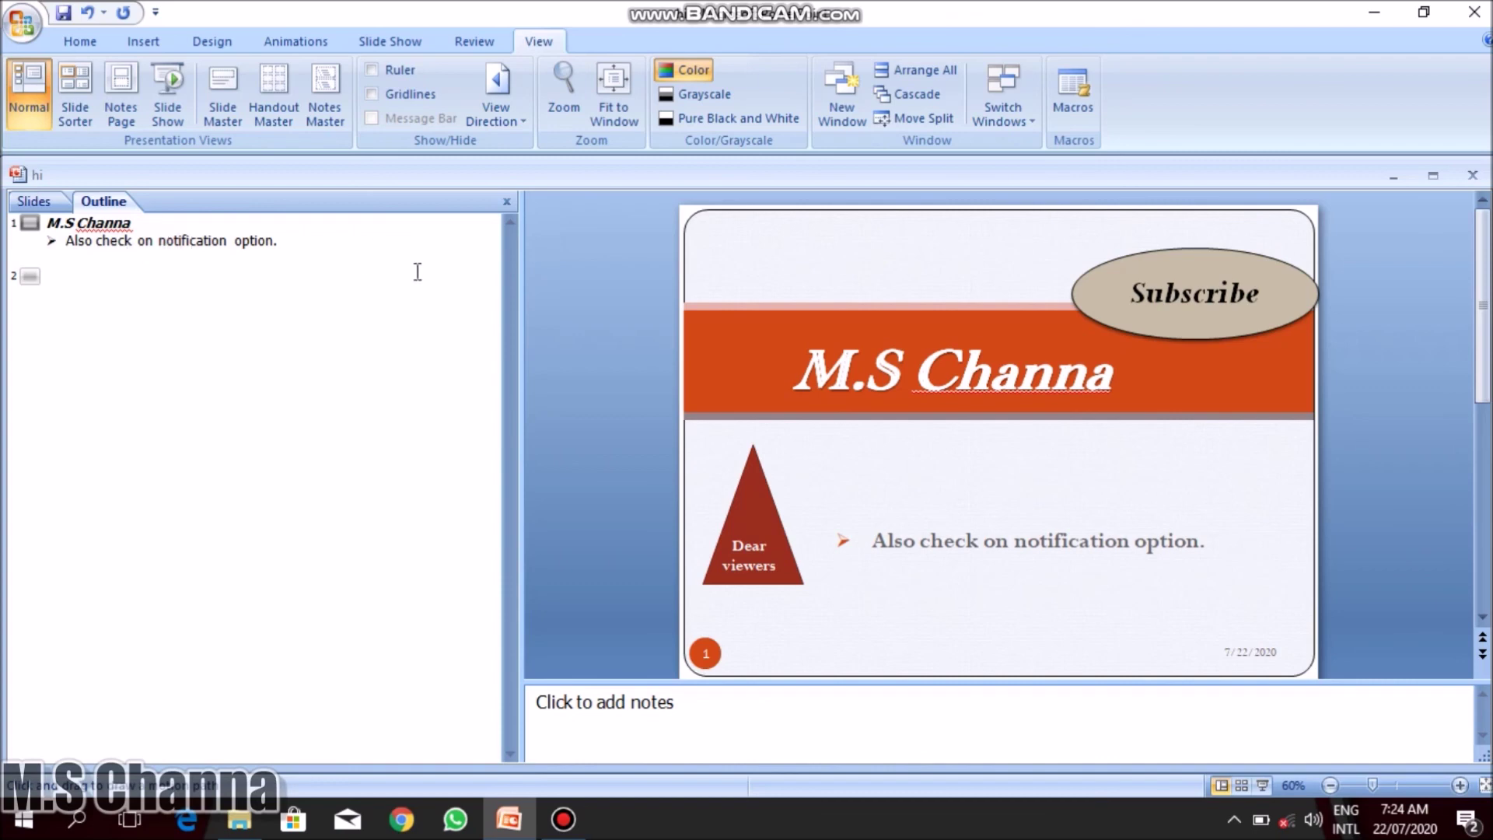
{"action": "left_click", "coordinate": [459, 351]}
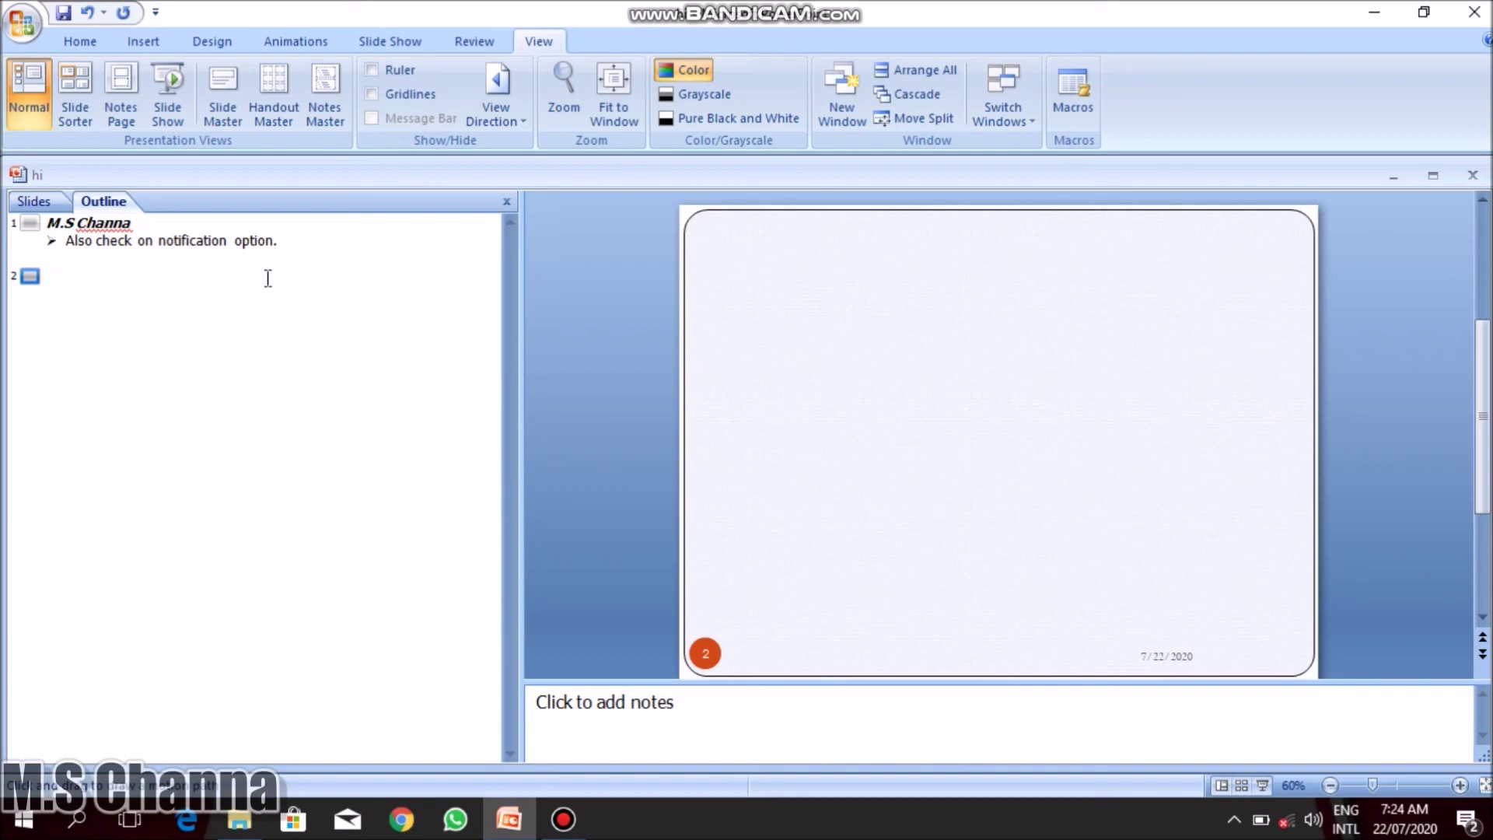
{"action": "left_click", "coordinate": [507, 200]}
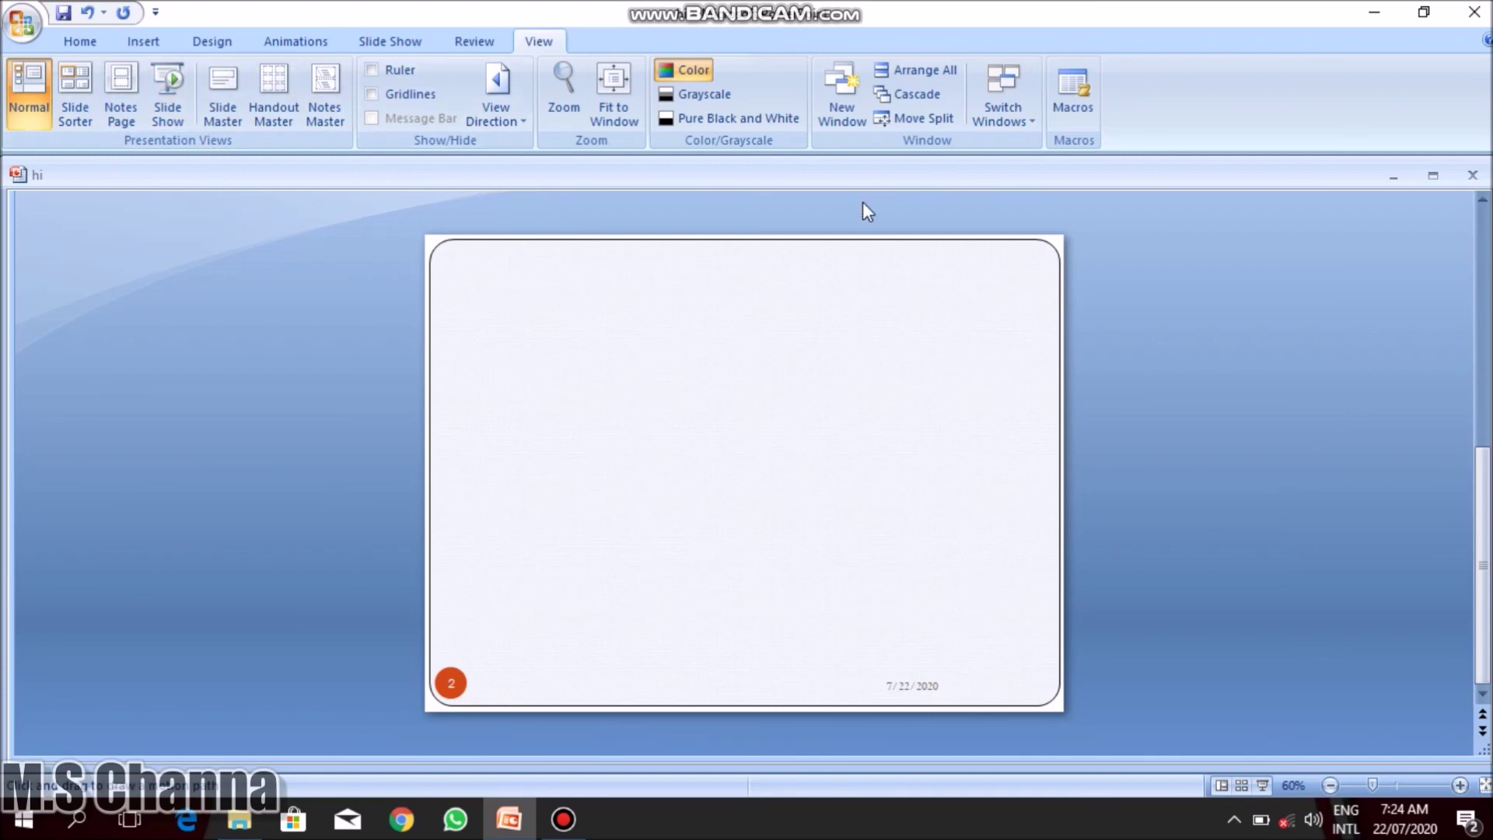
{"action": "scroll", "coordinate": [204, 352], "scroll_direction": "up", "scroll_amount": 1}
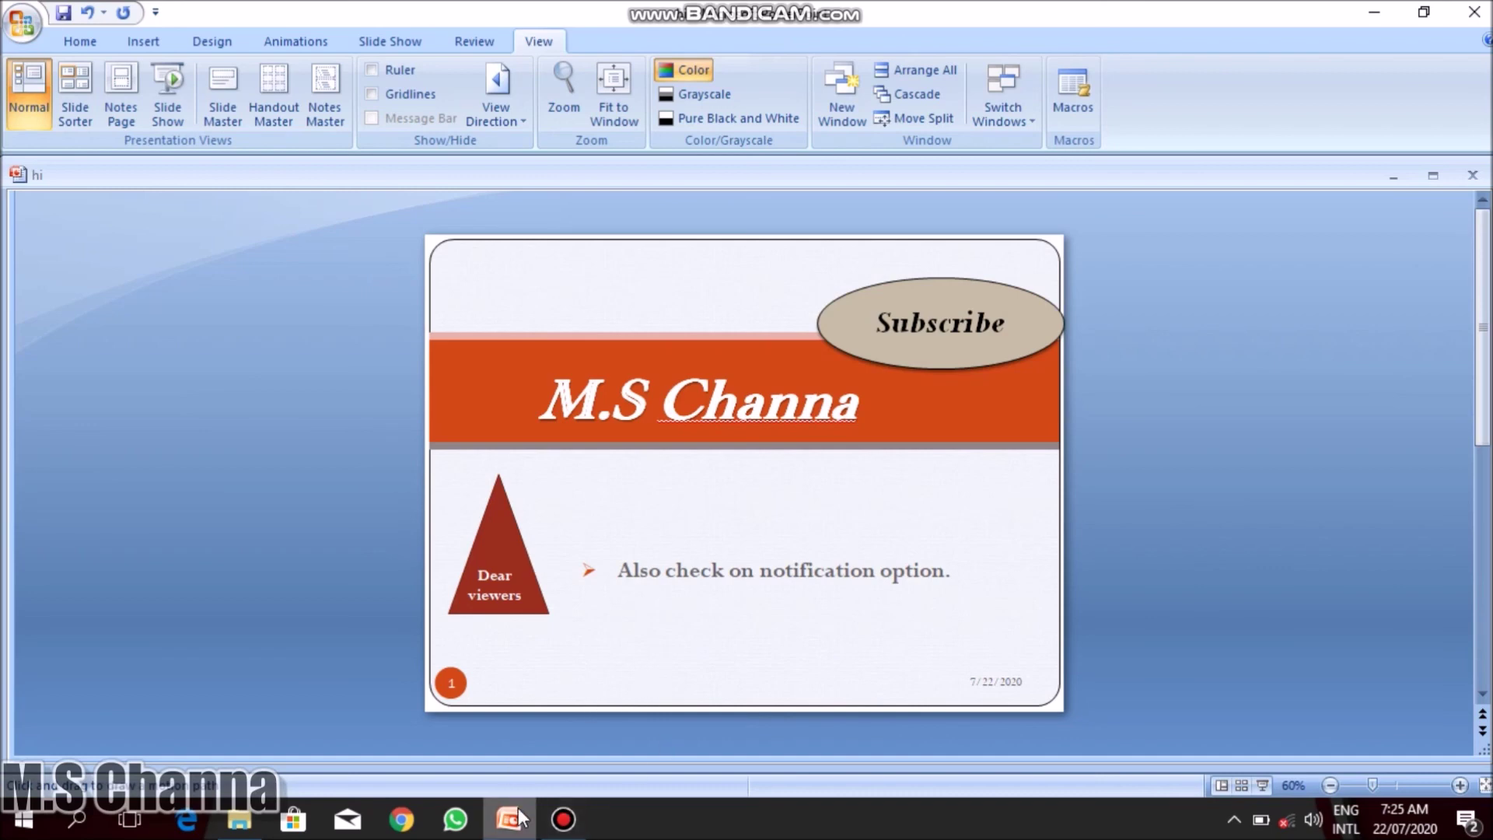
{"action": "left_click", "coordinate": [563, 818]}
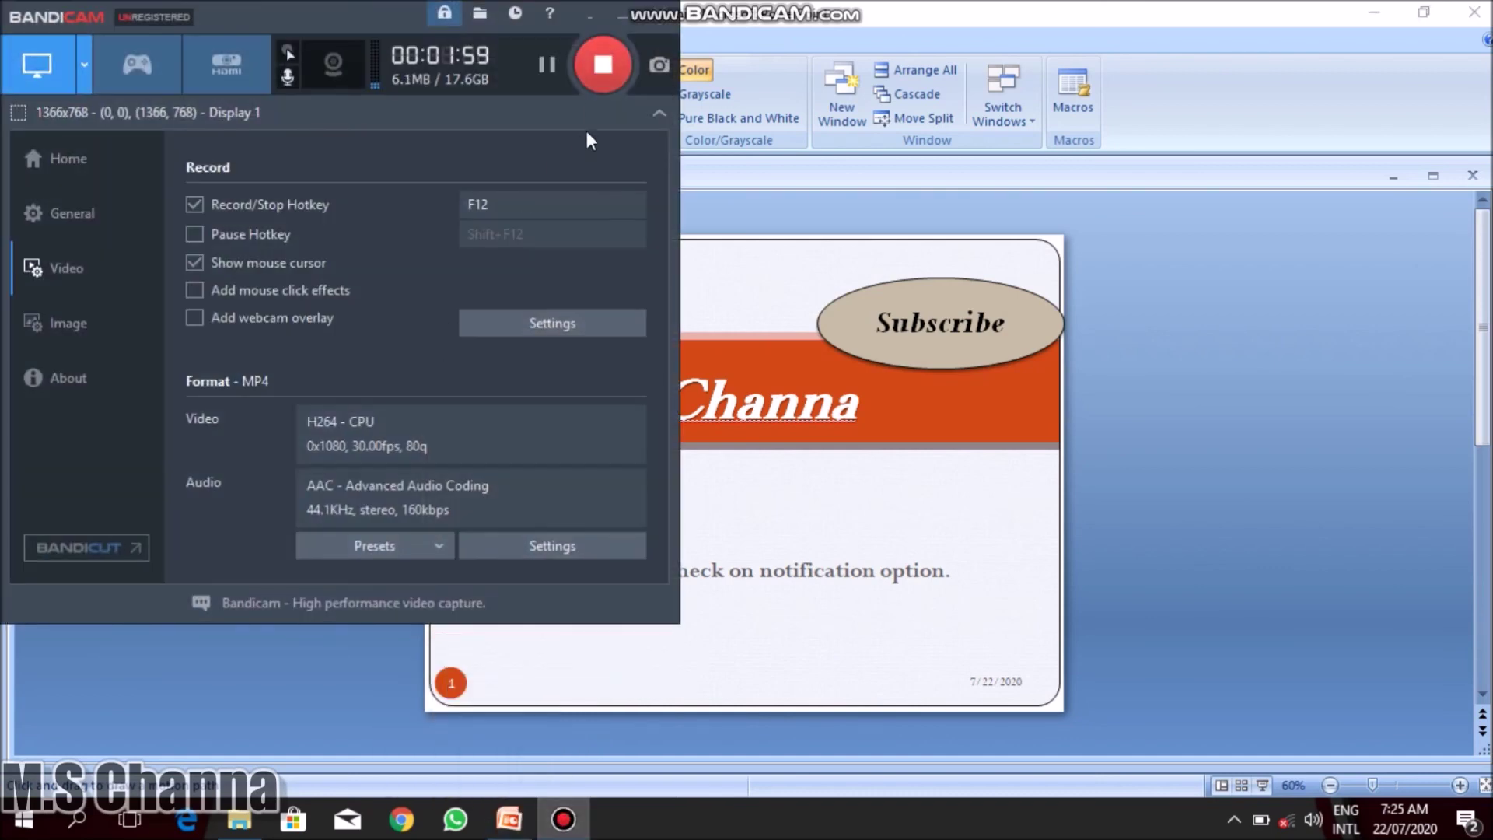